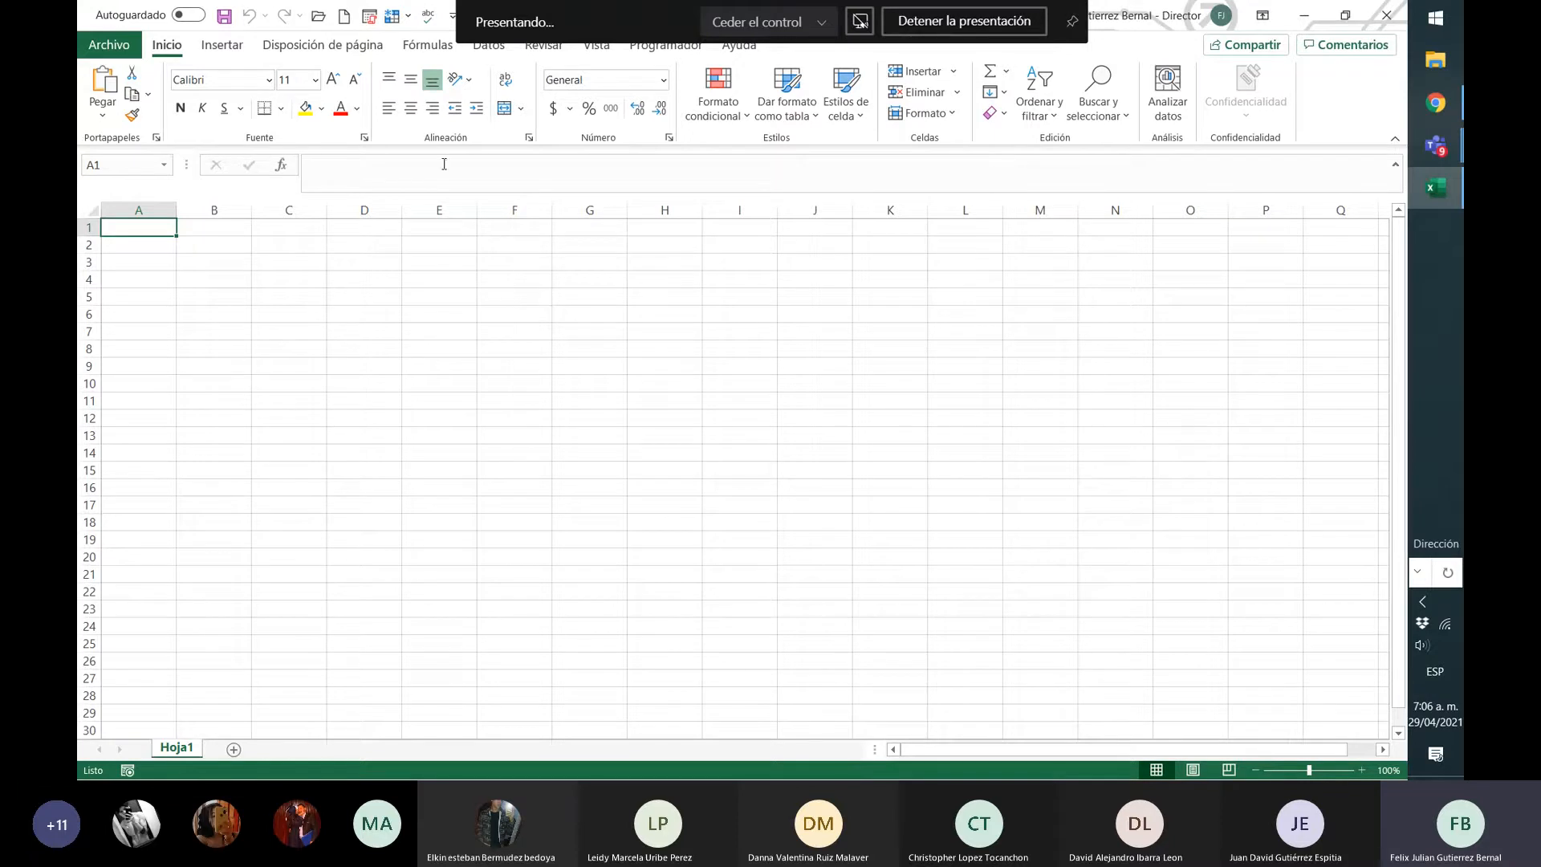
- Look over the available command groups, from home, insert and page layout to the formula function library
click(399, 169)
click(399, 170)
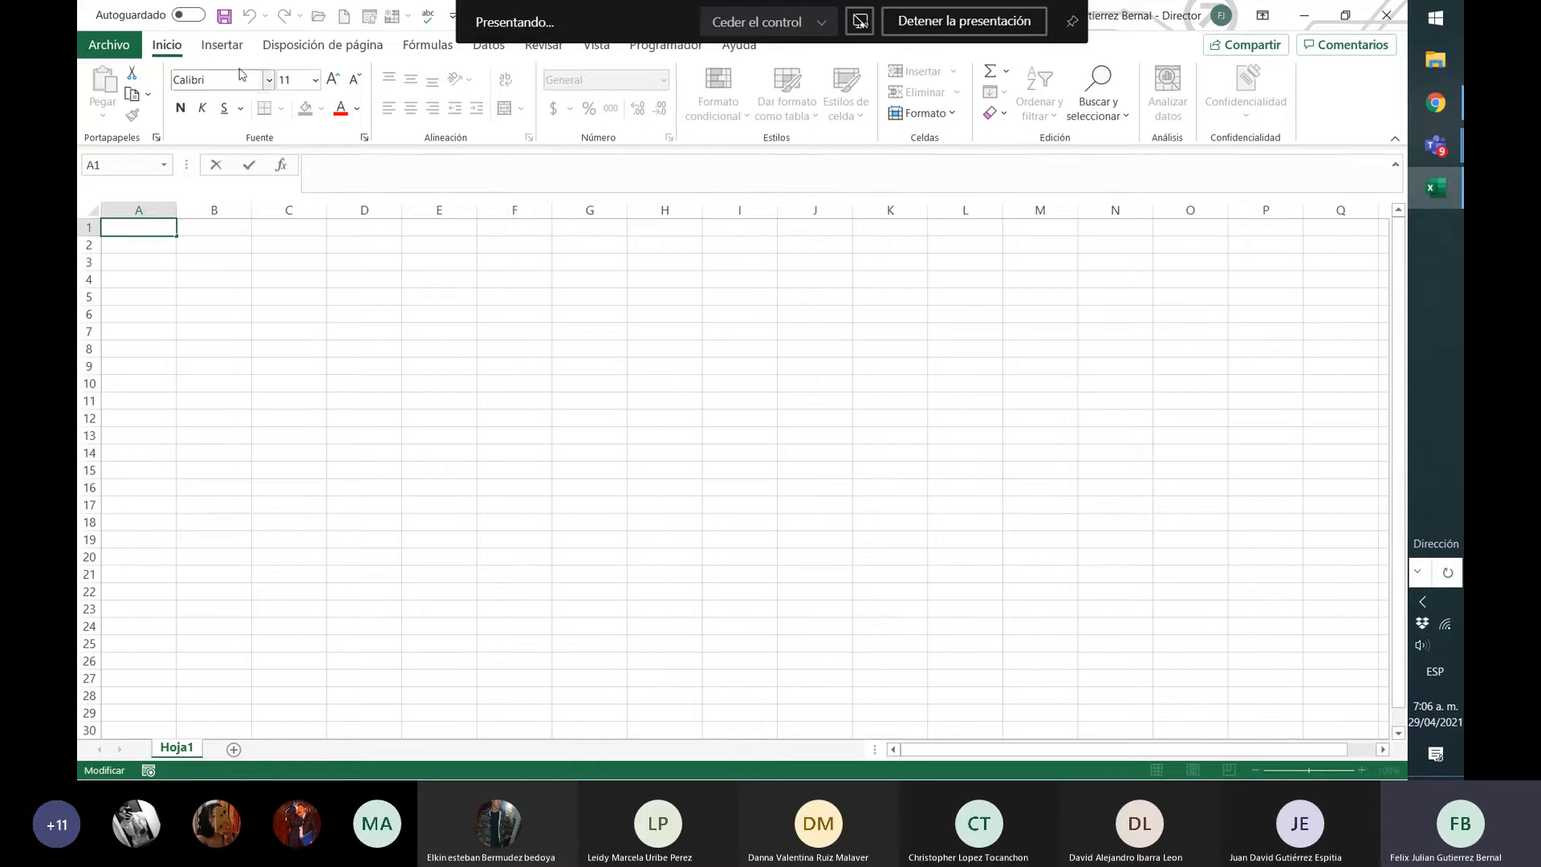
click(205, 50)
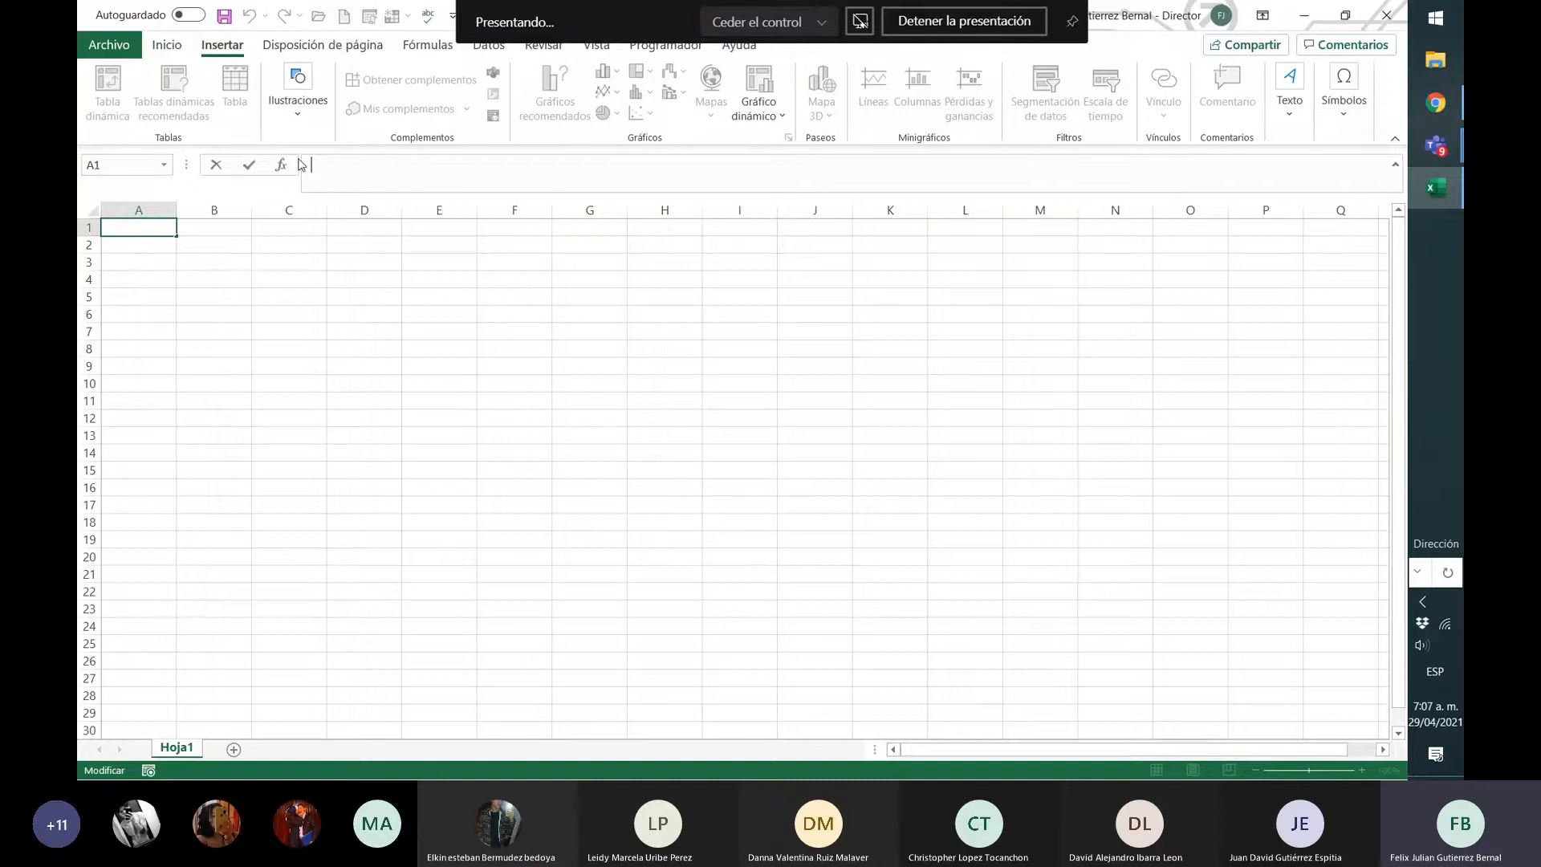
click(168, 45)
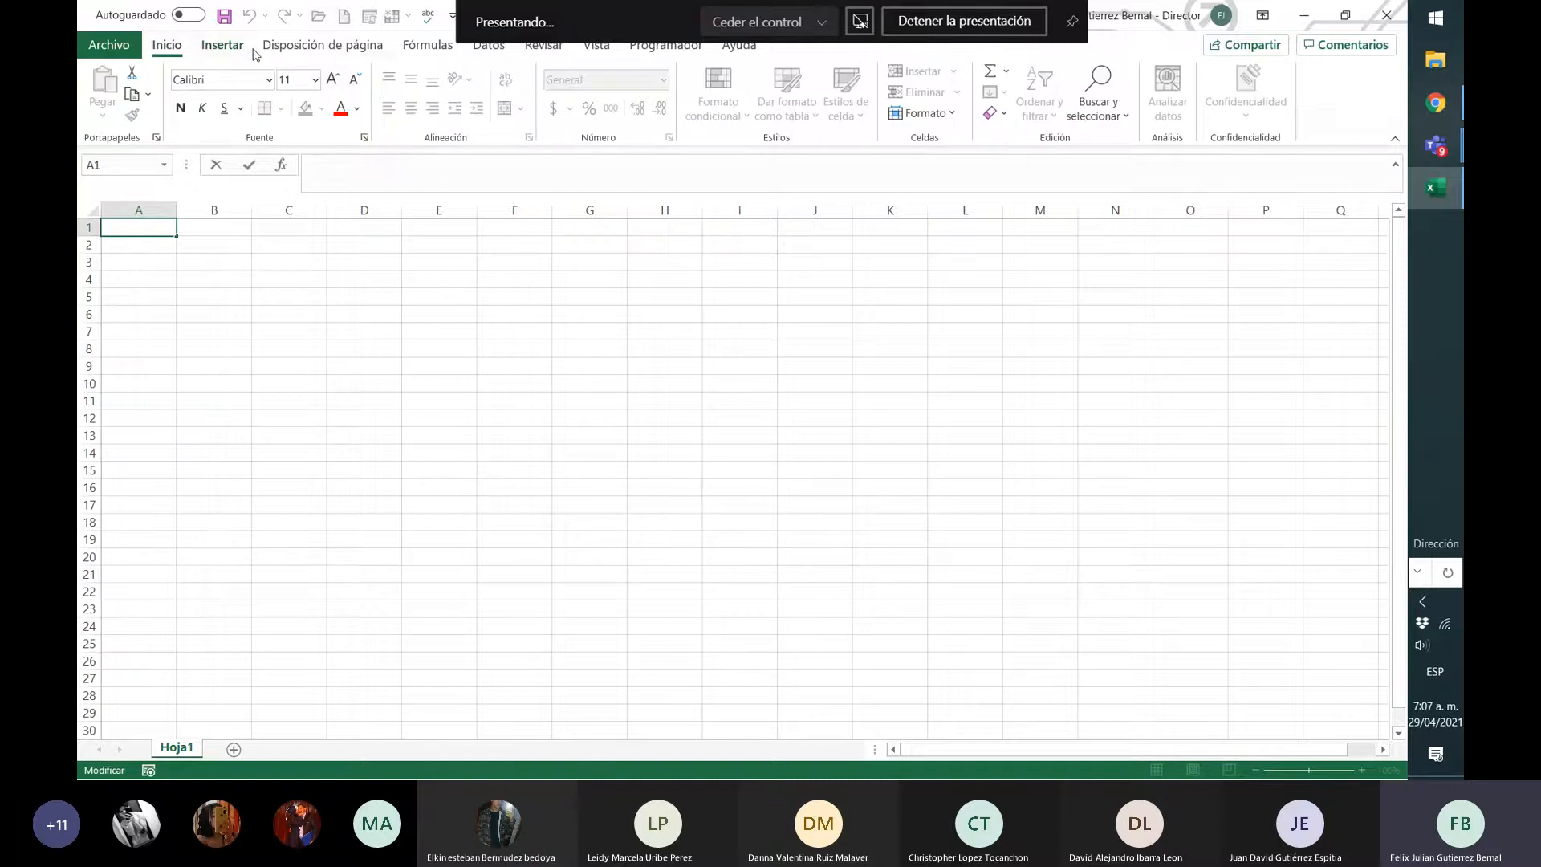
click(426, 46)
click(325, 47)
click(223, 47)
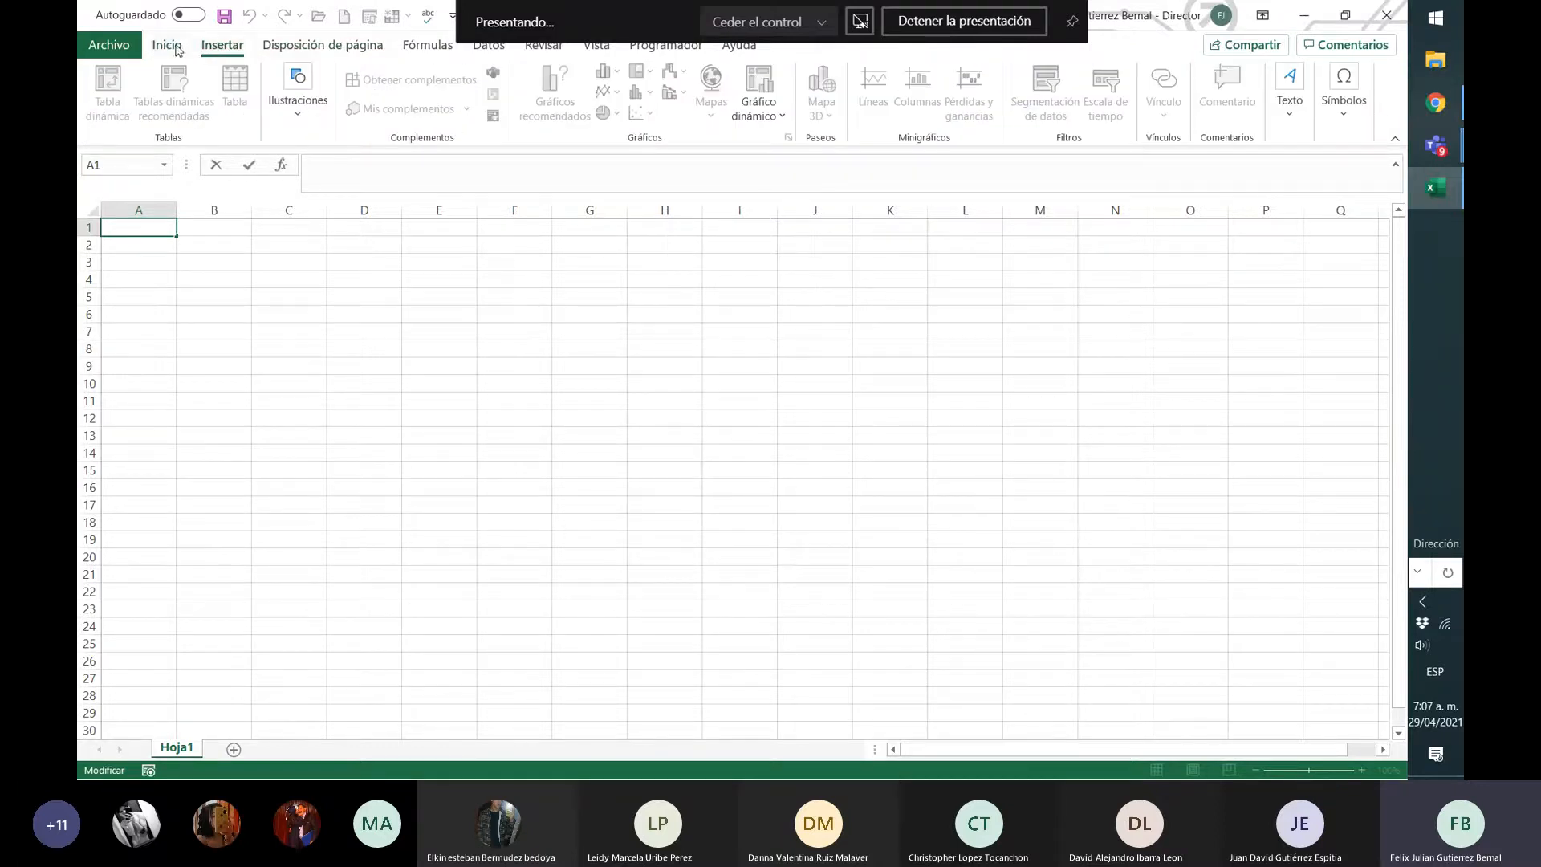
click(177, 46)
click(221, 46)
click(317, 47)
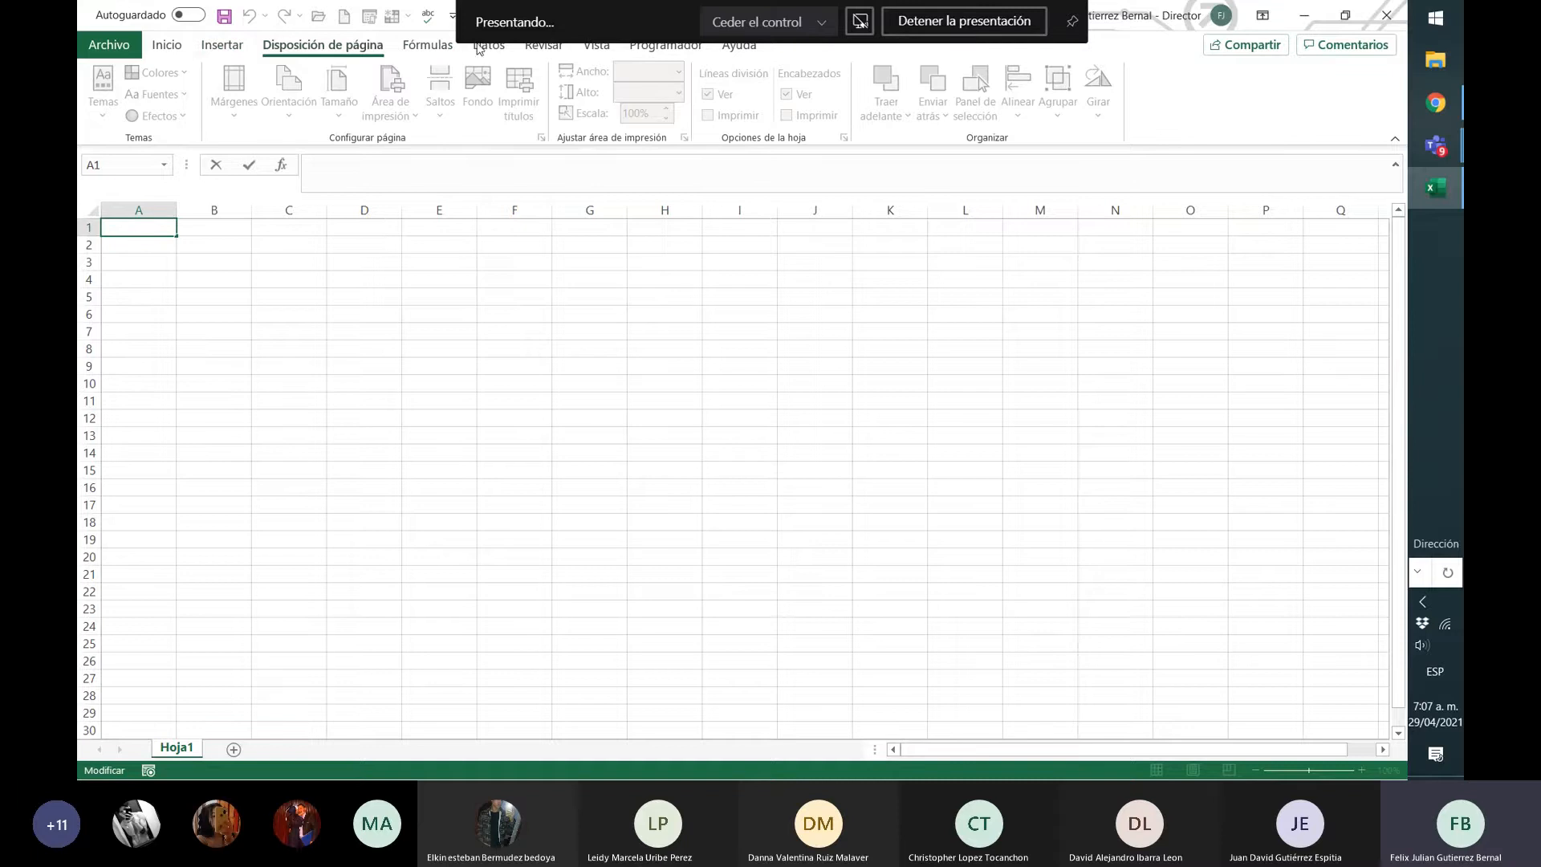
click(425, 47)
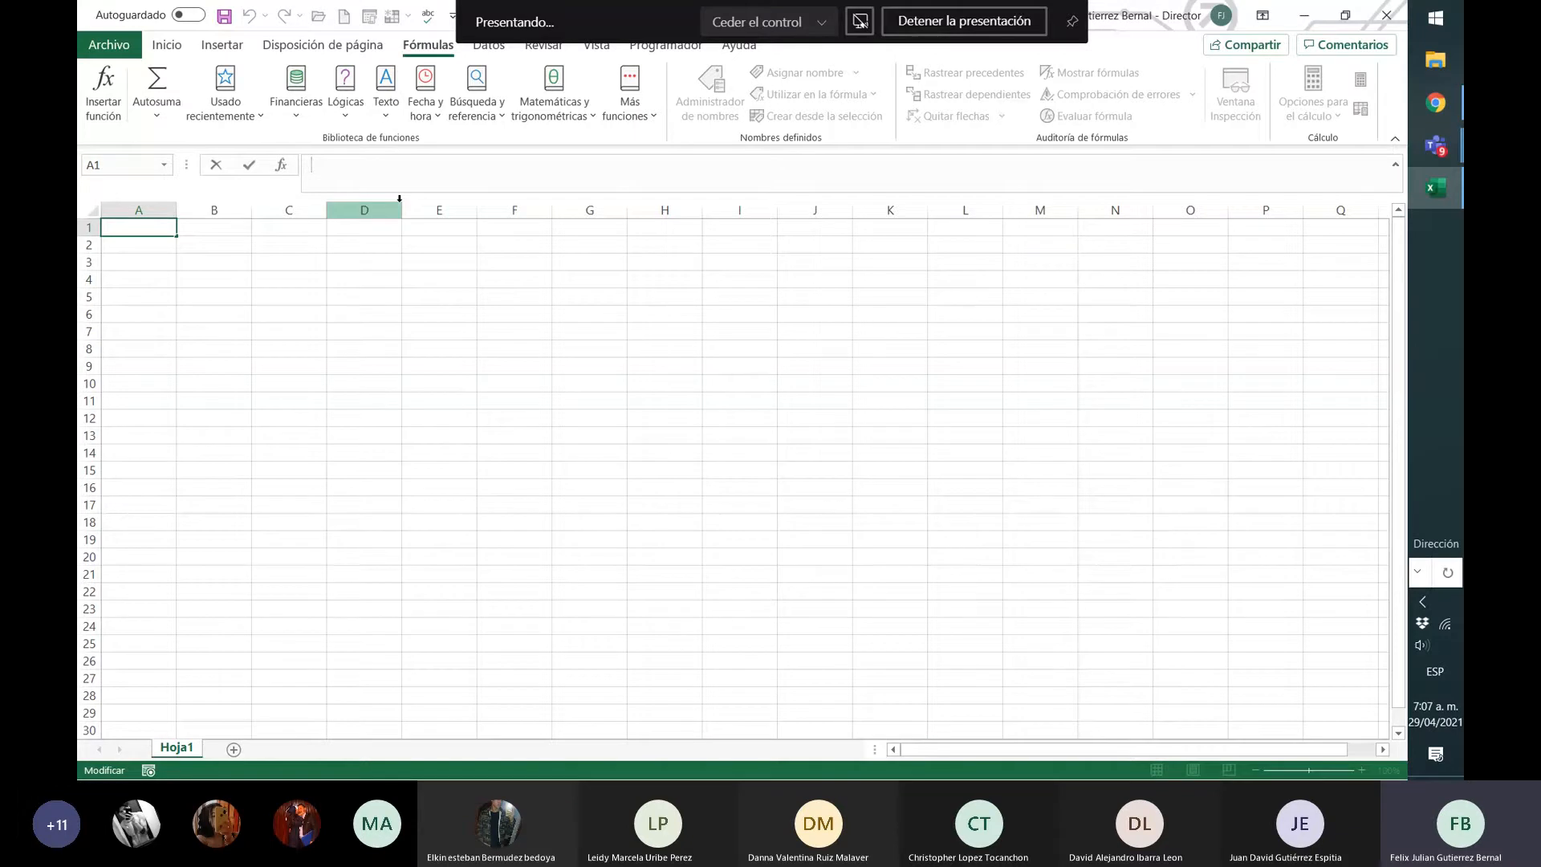
click(172, 231)
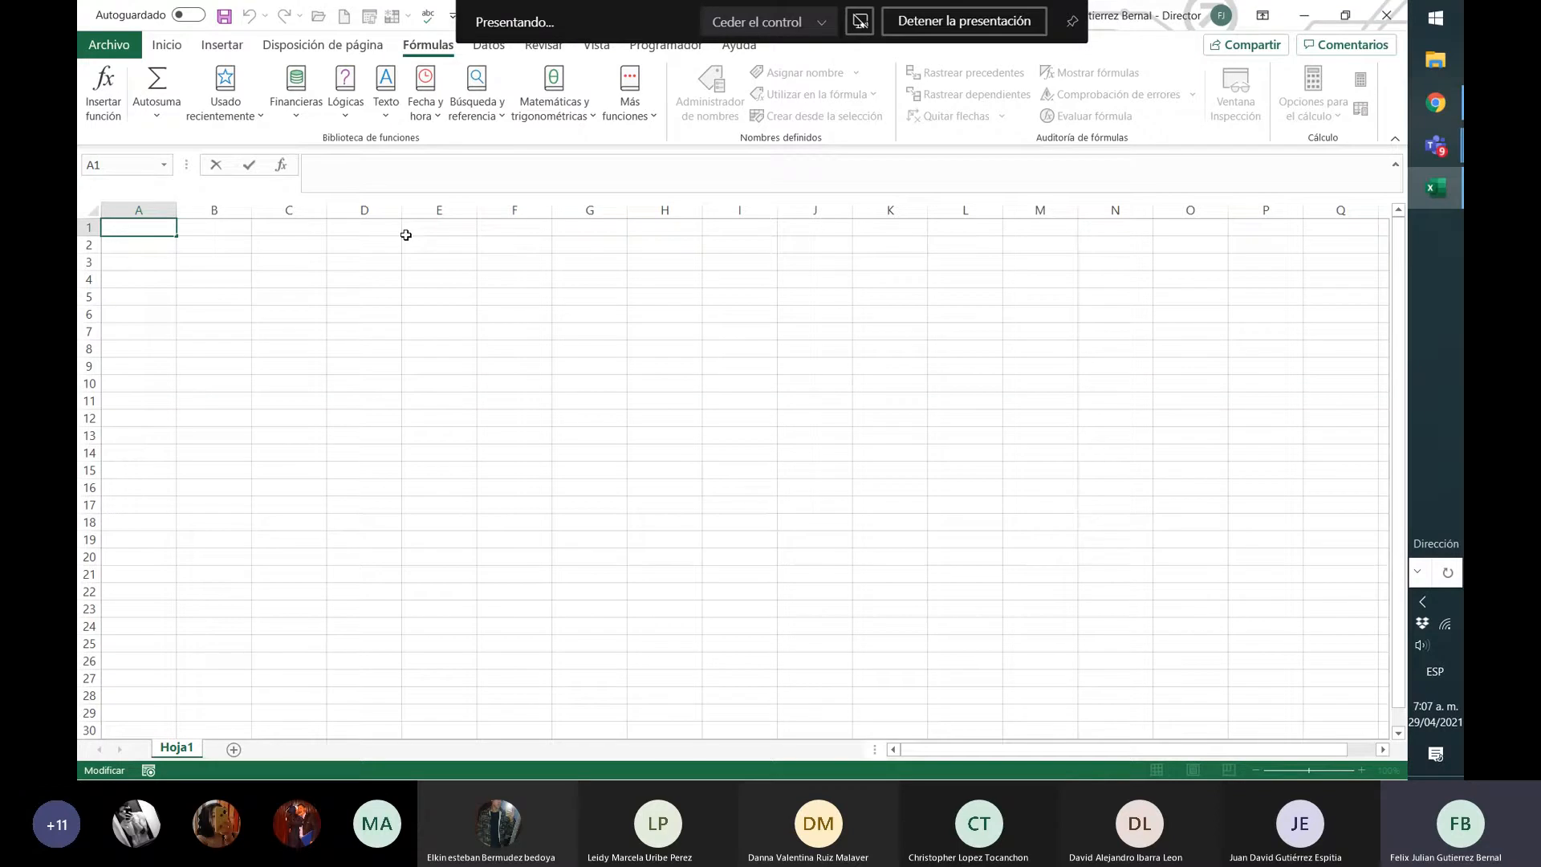
text(=)
key(BackSpace)
text(;)
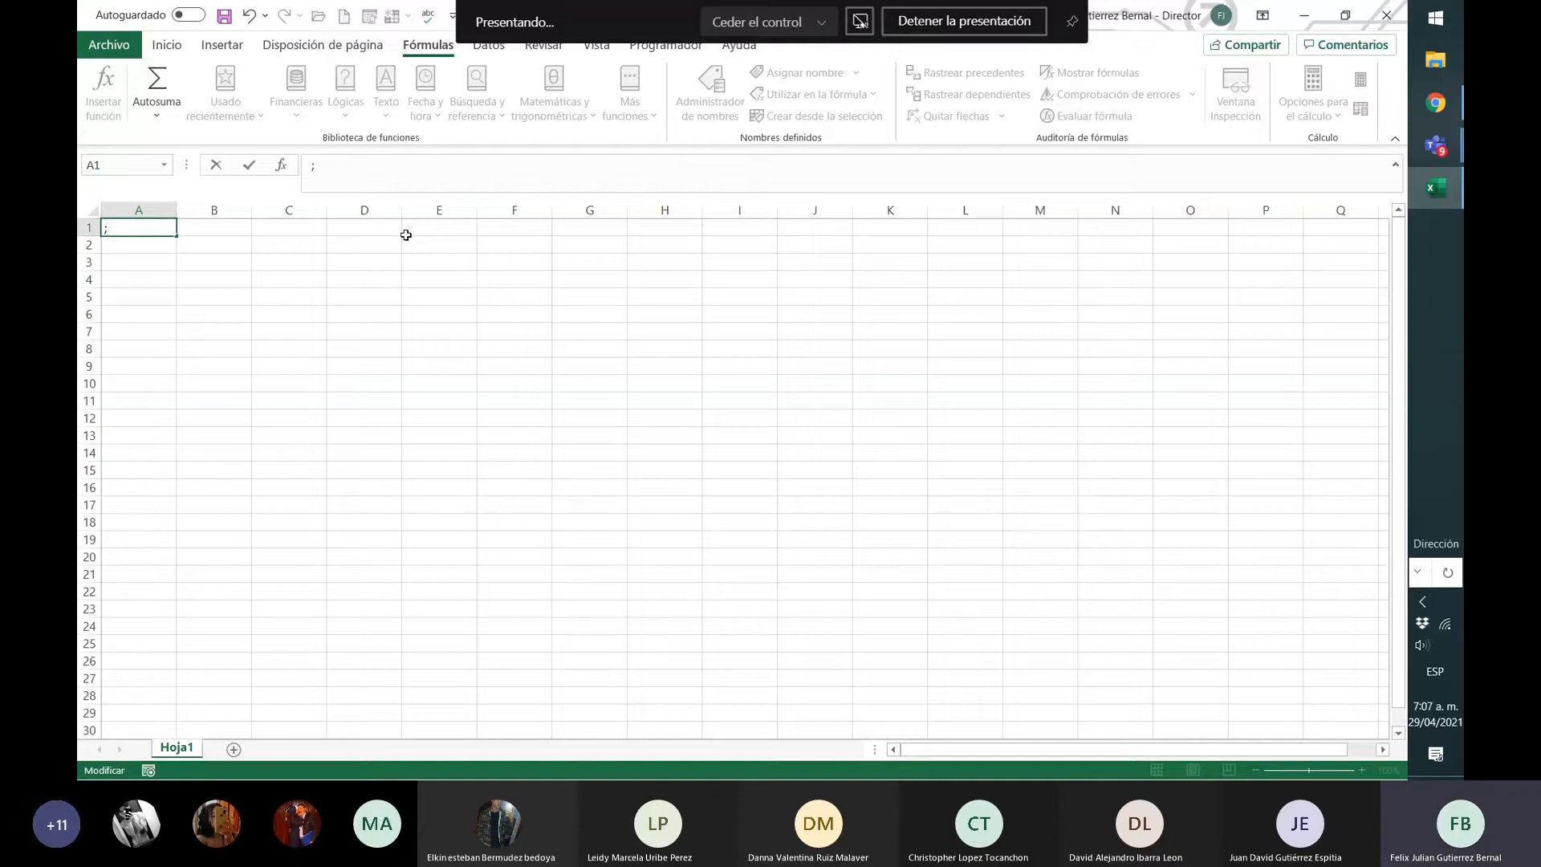
text(,.)
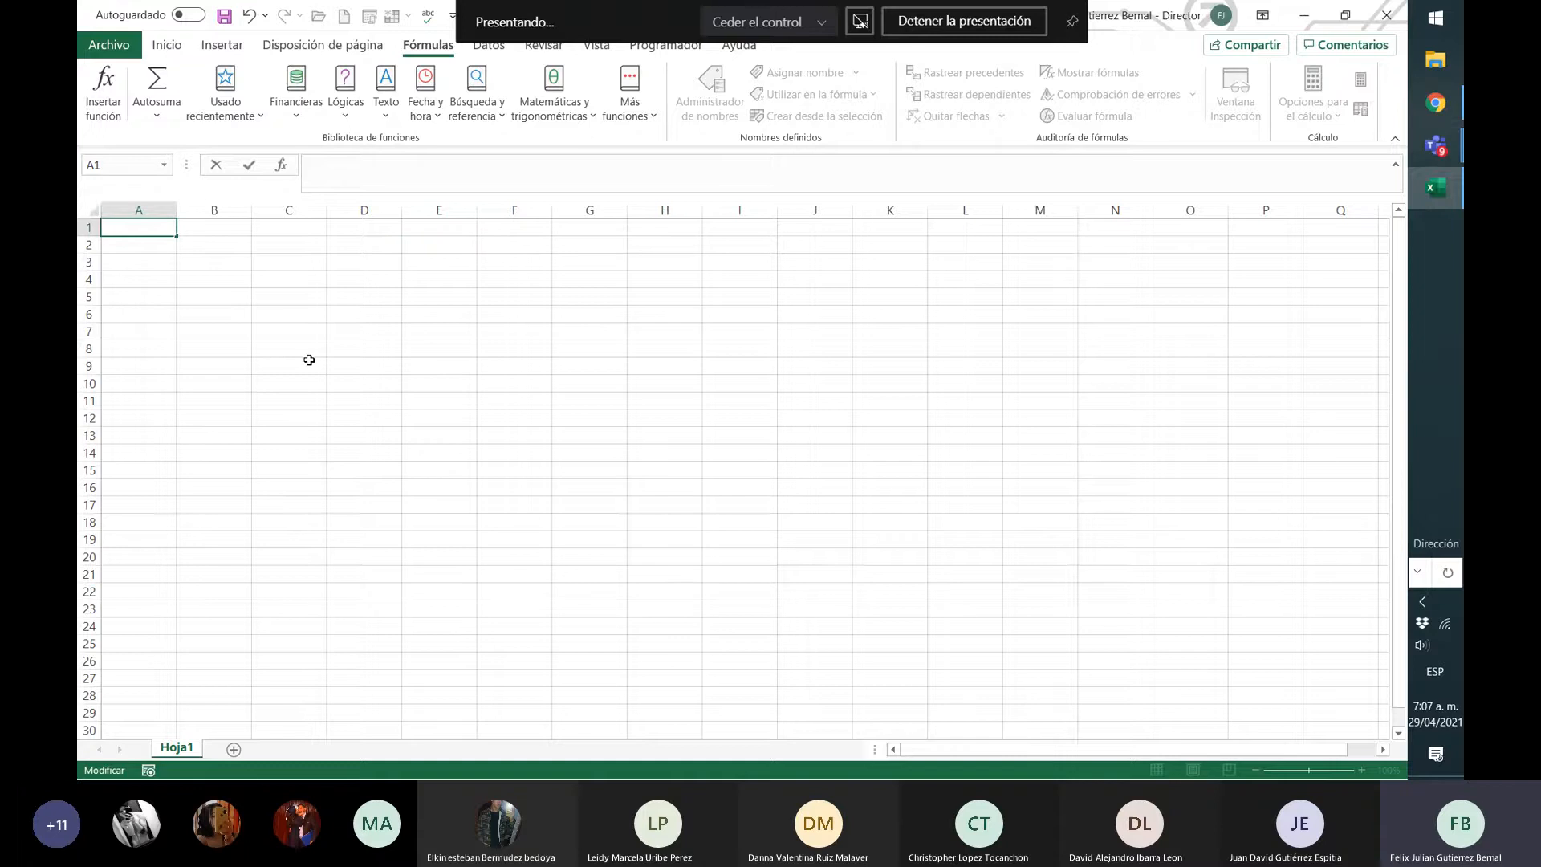
click(208, 229)
key(Left)
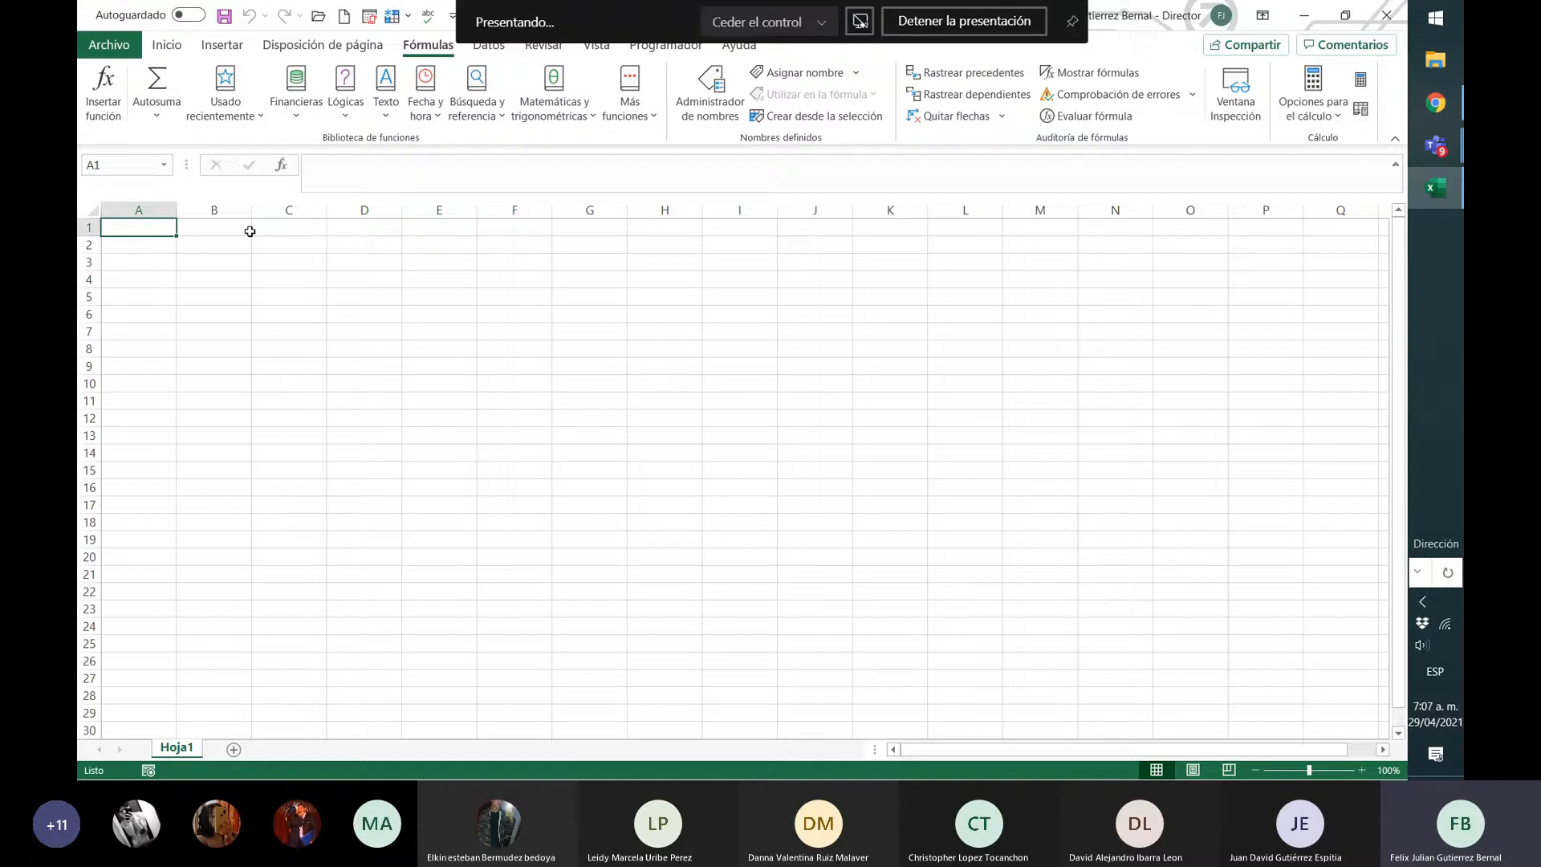
- Start a formula in cell A1 to view the recently used functions, and cancel the entry
text(=)
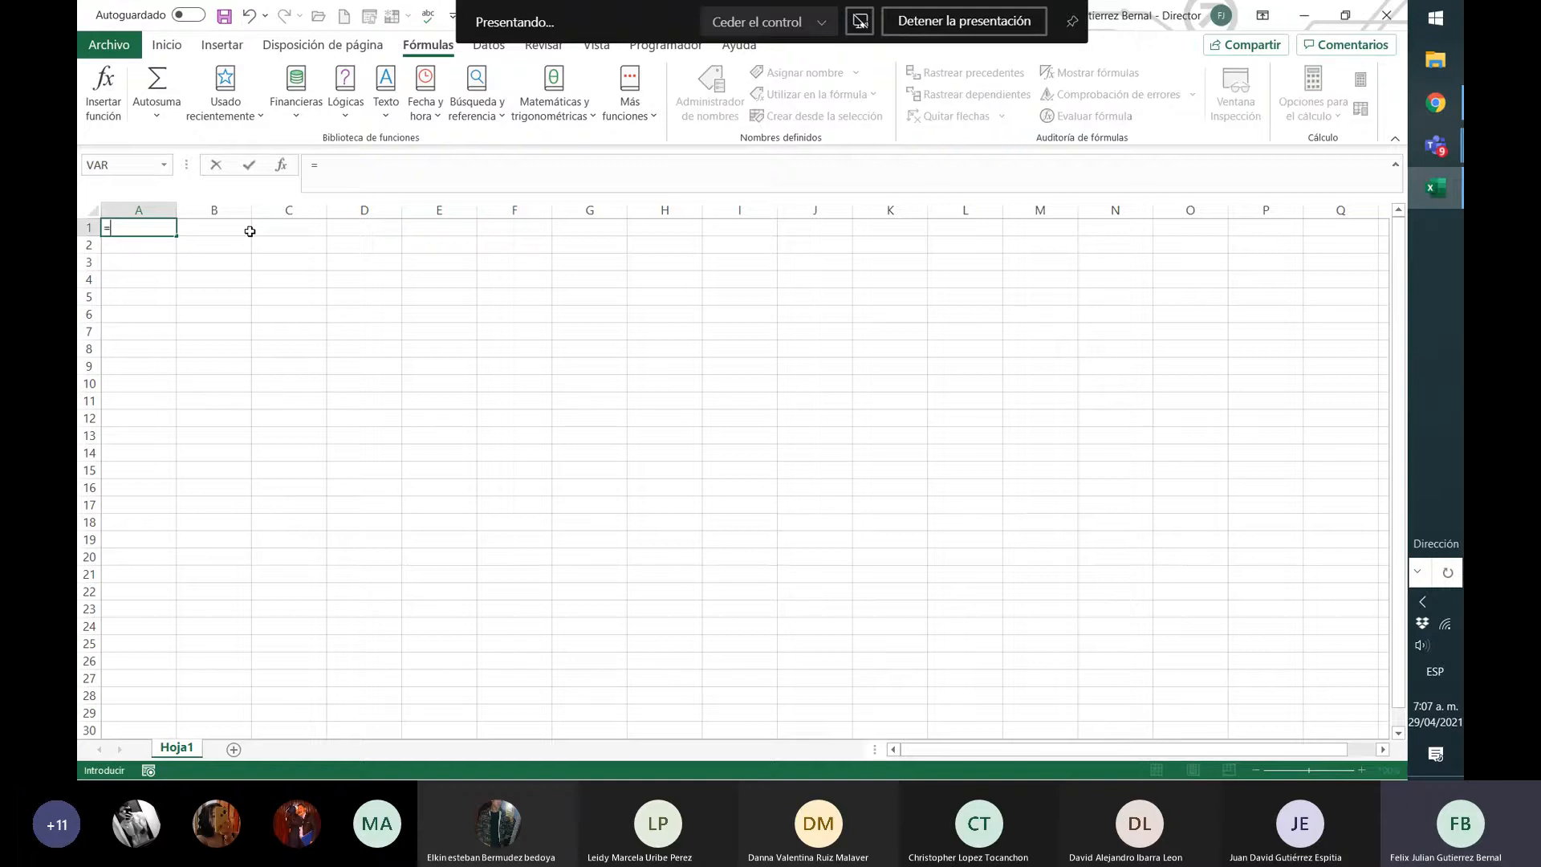
click(163, 165)
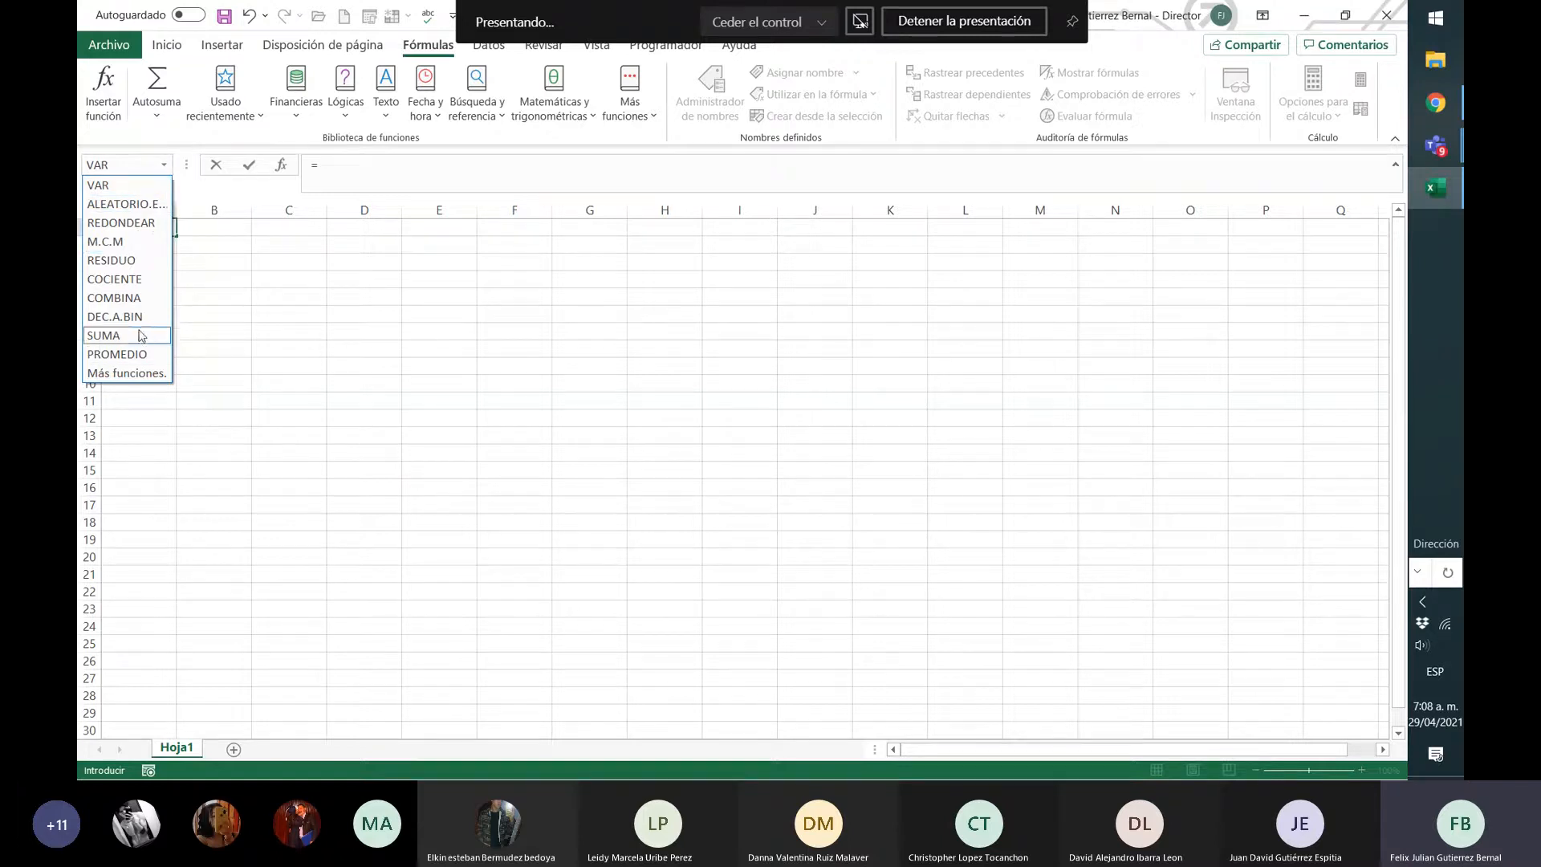
click(228, 254)
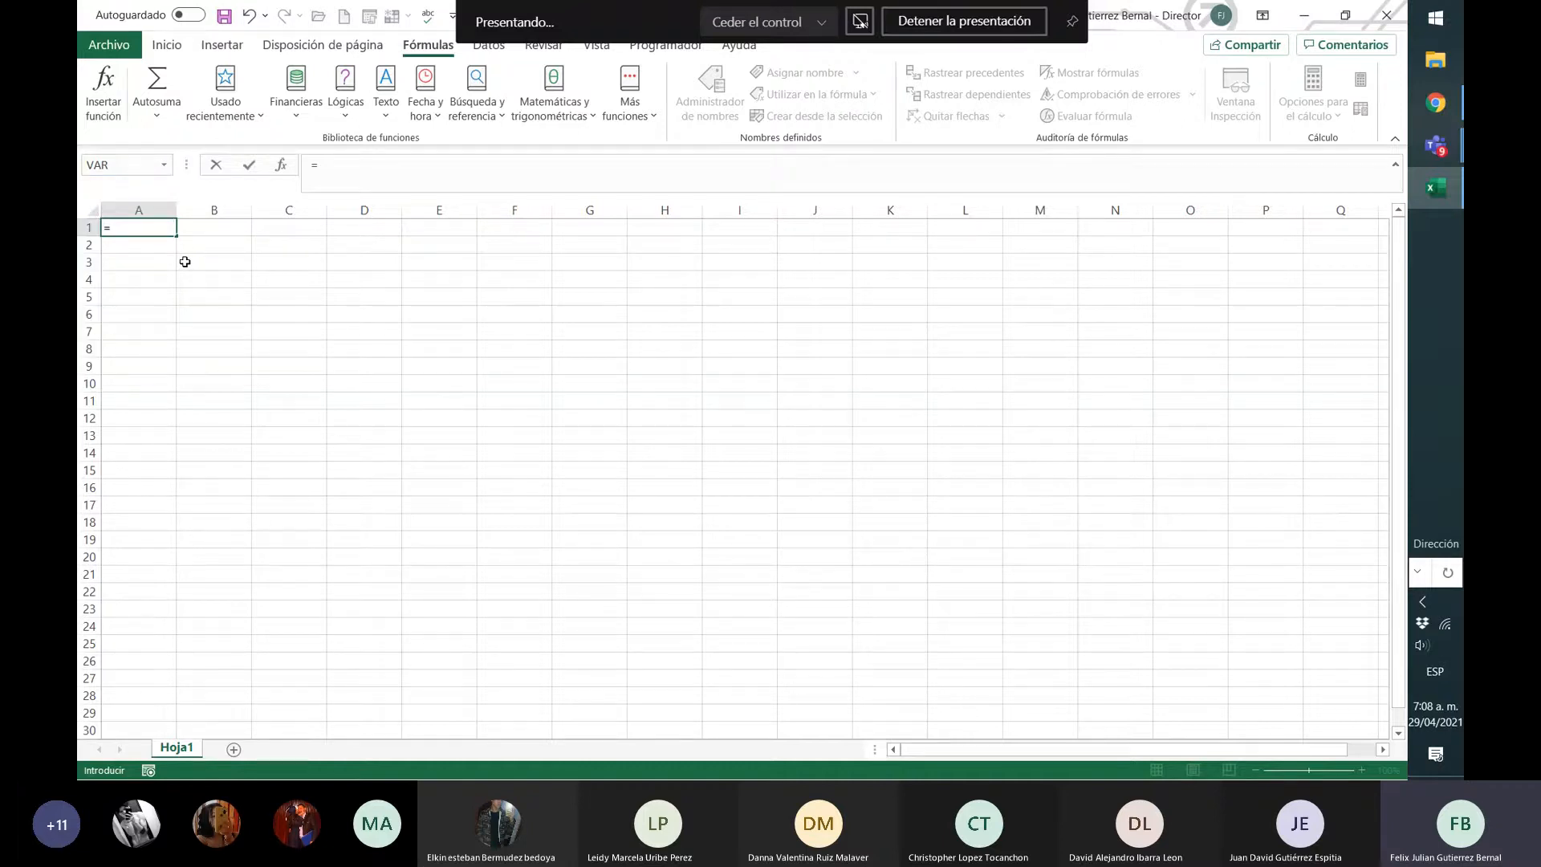
click(185, 261)
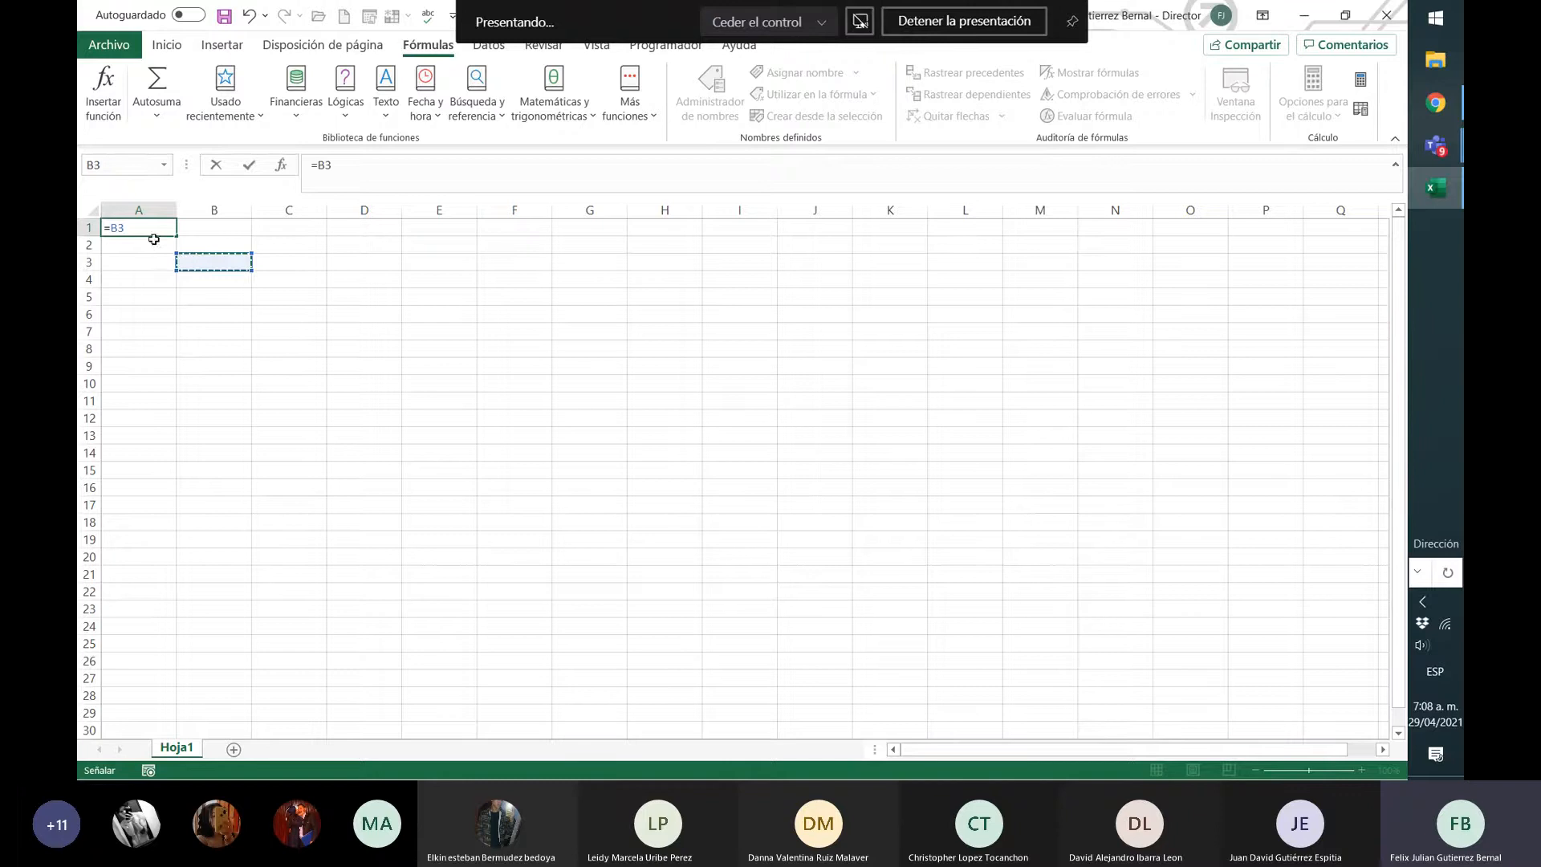
key(Escape)
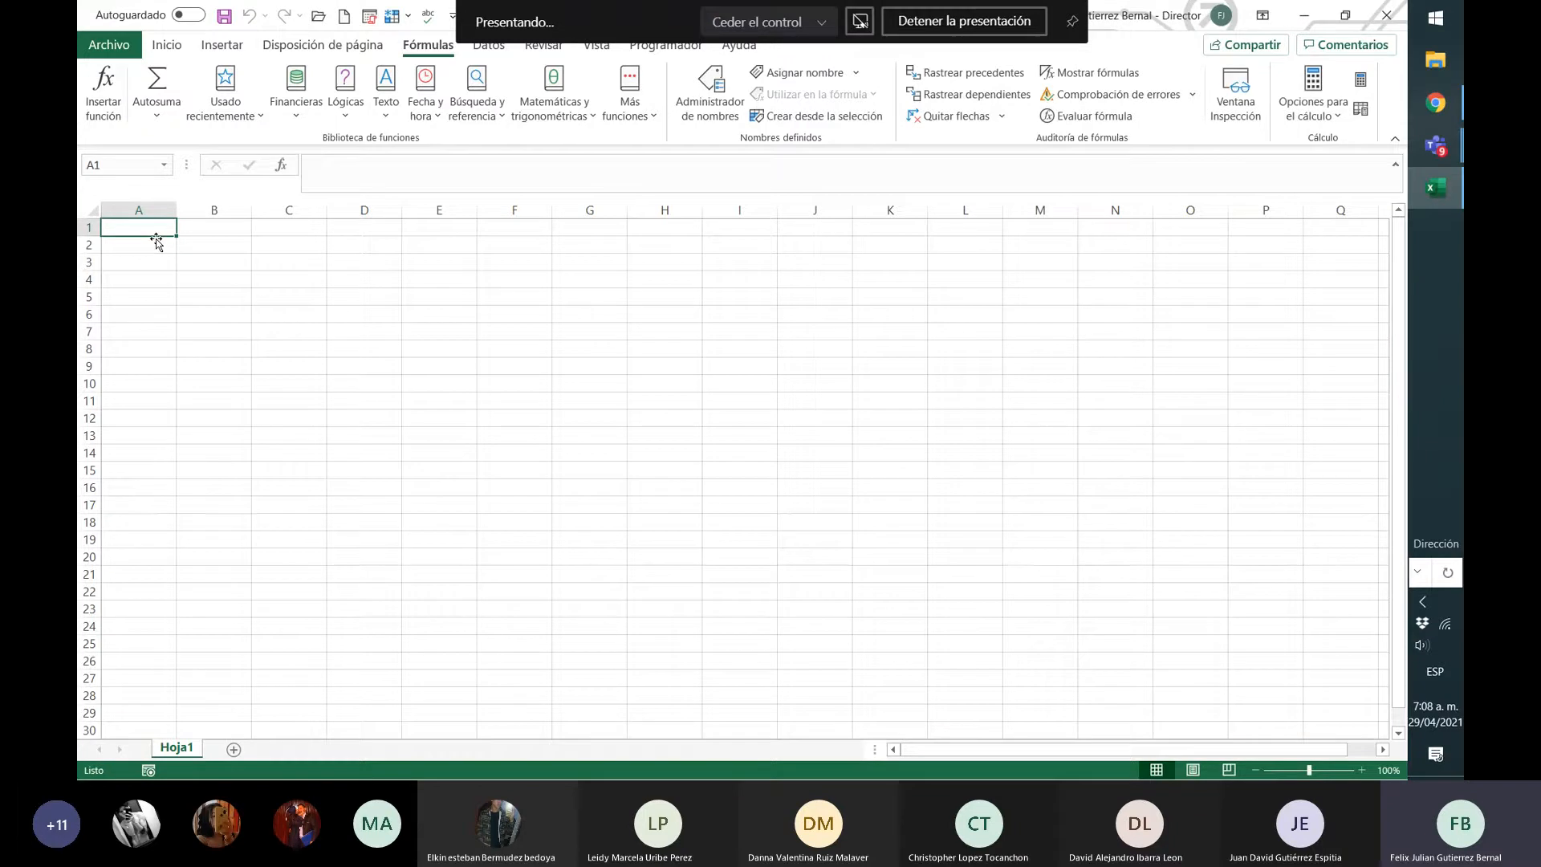
click(165, 166)
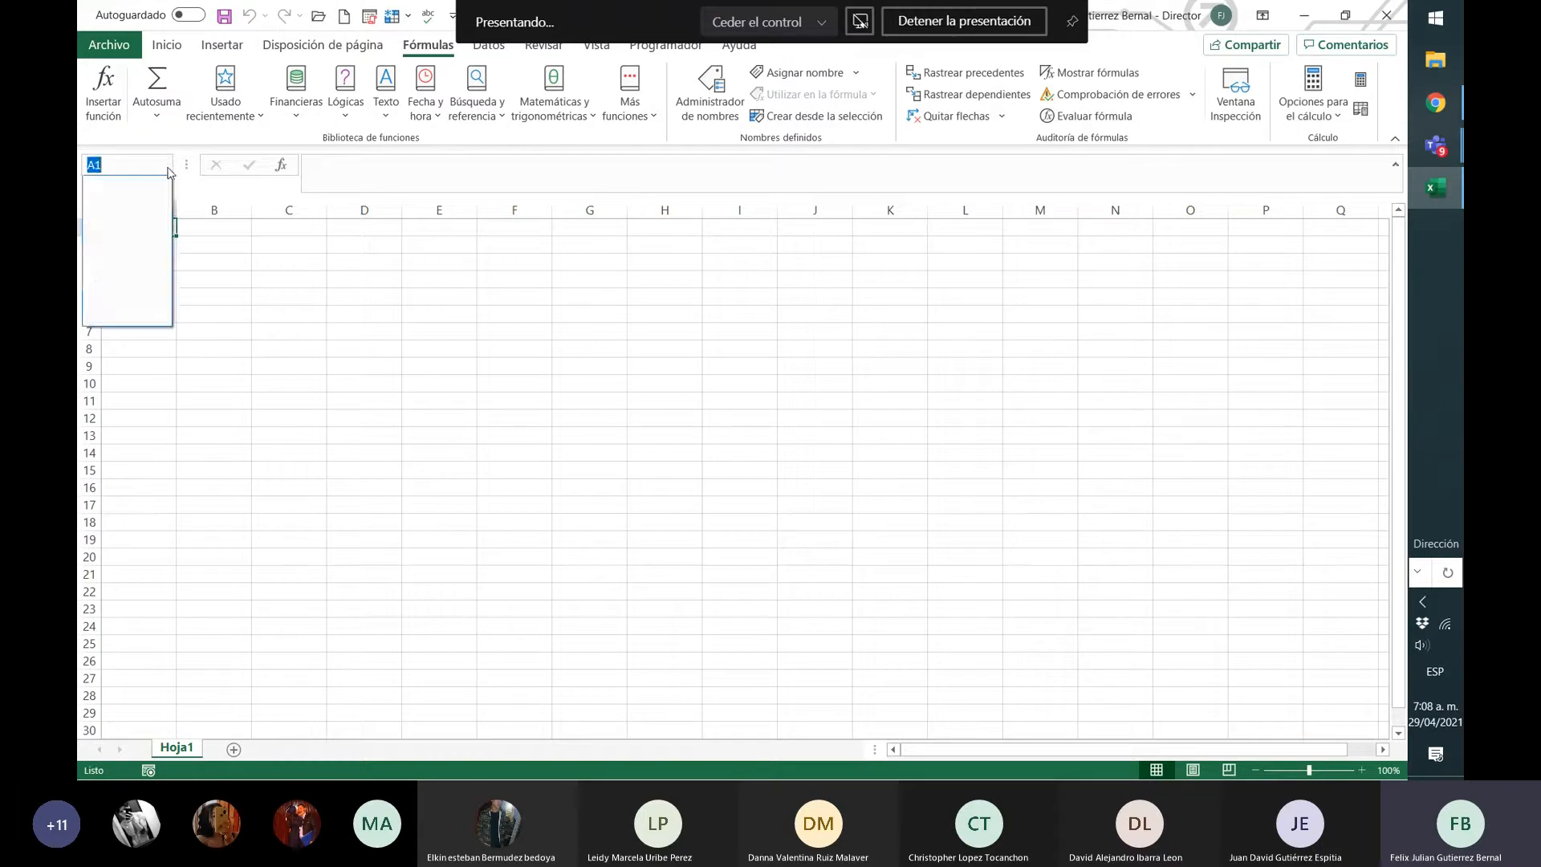
click(214, 313)
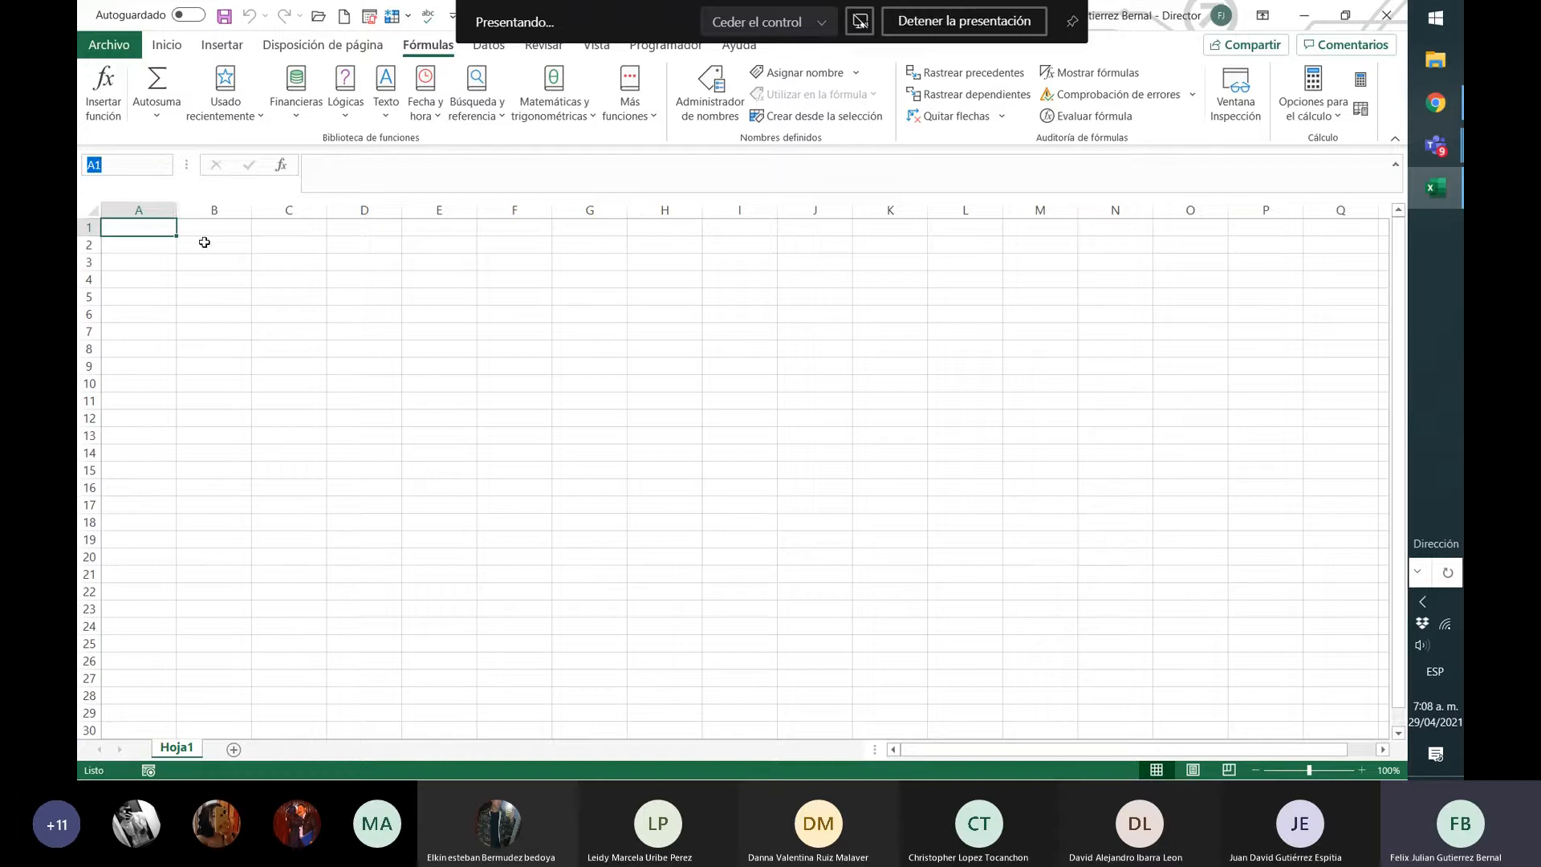
- Start a formula in cell A1 with an equals sign and display the recently used functions
text(=)
click(156, 228)
text(=)
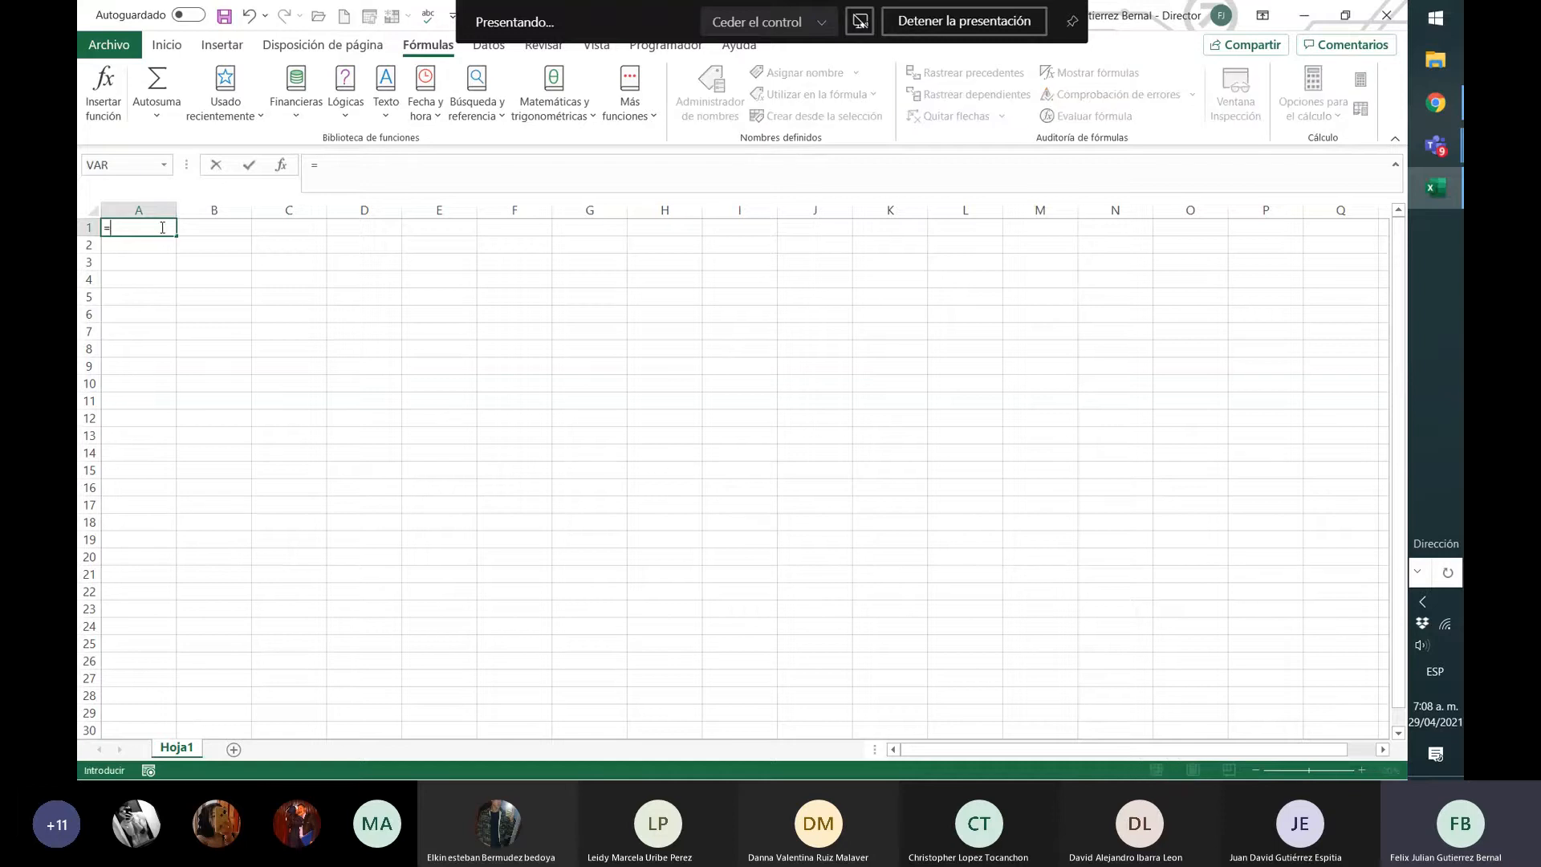
click(164, 165)
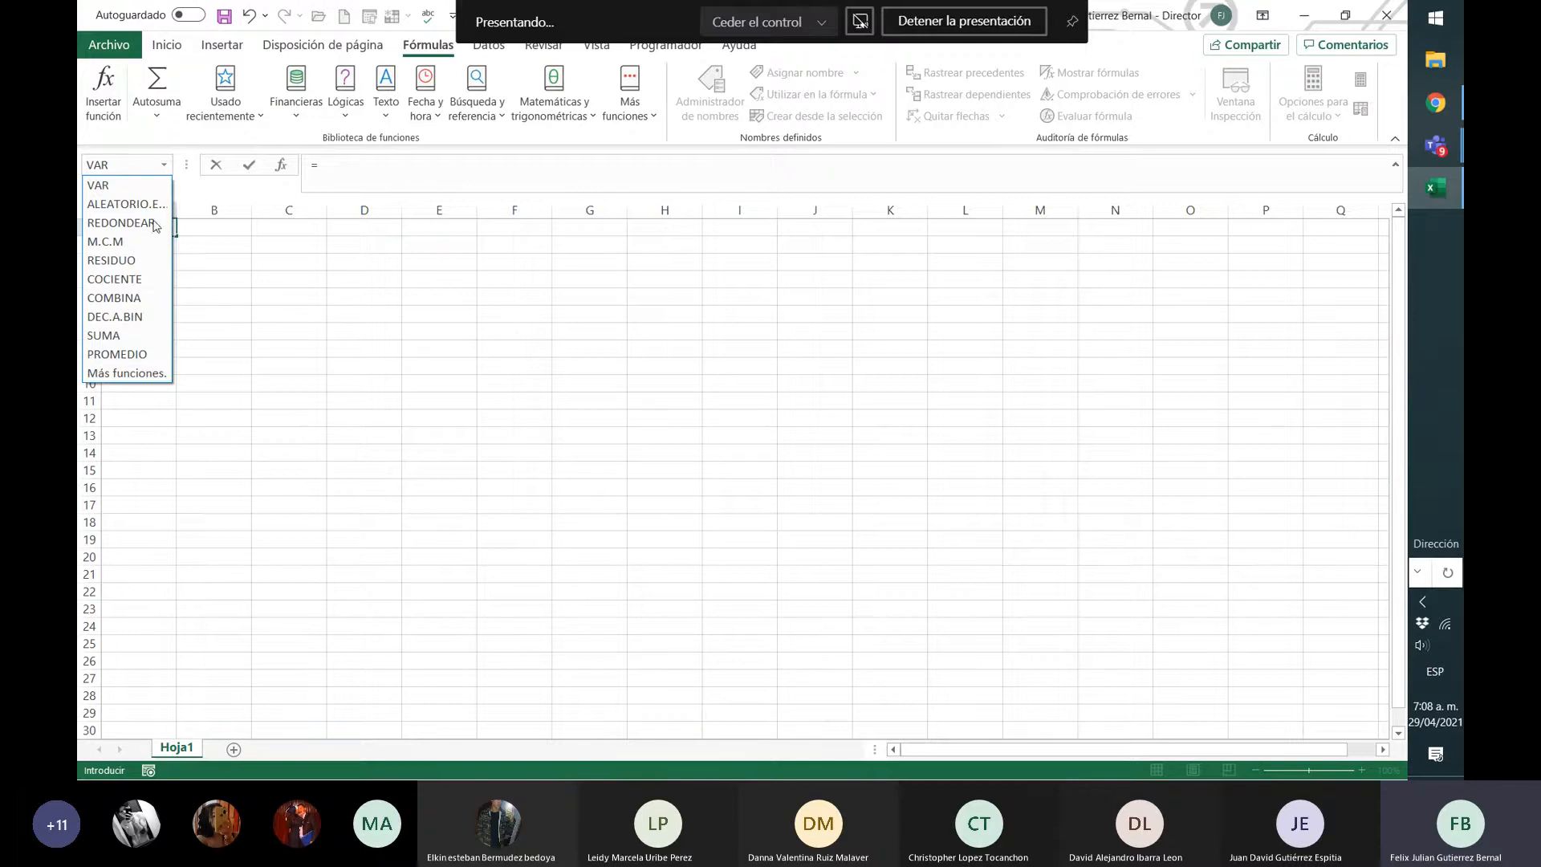
- Look through the full list of financial functions, including the description of VA
click(298, 112)
click(295, 112)
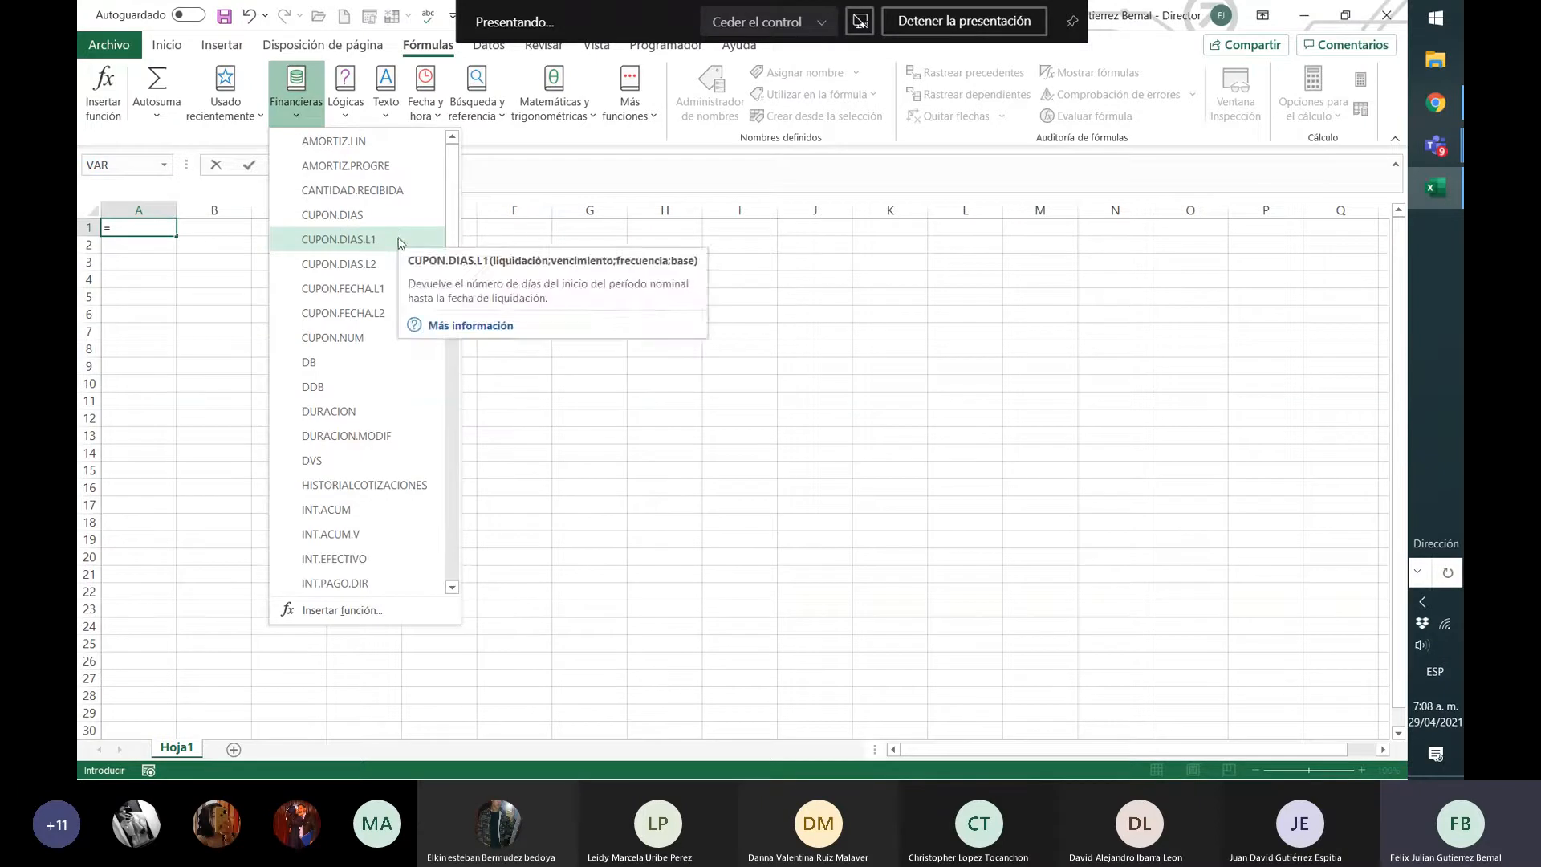
scroll(381, 361, down, 2)
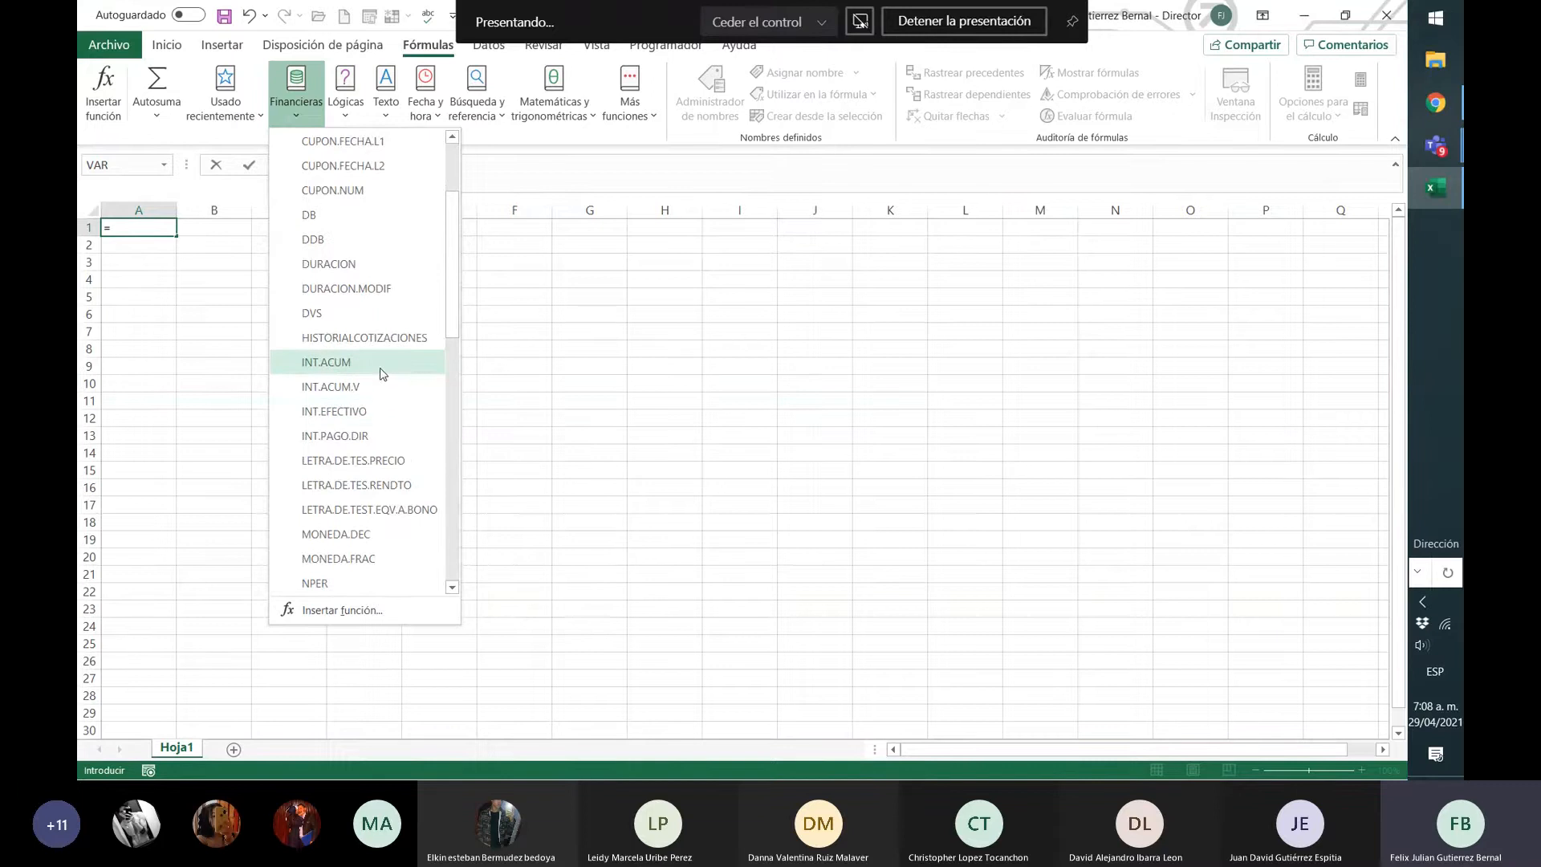
scroll(382, 373, down, 5)
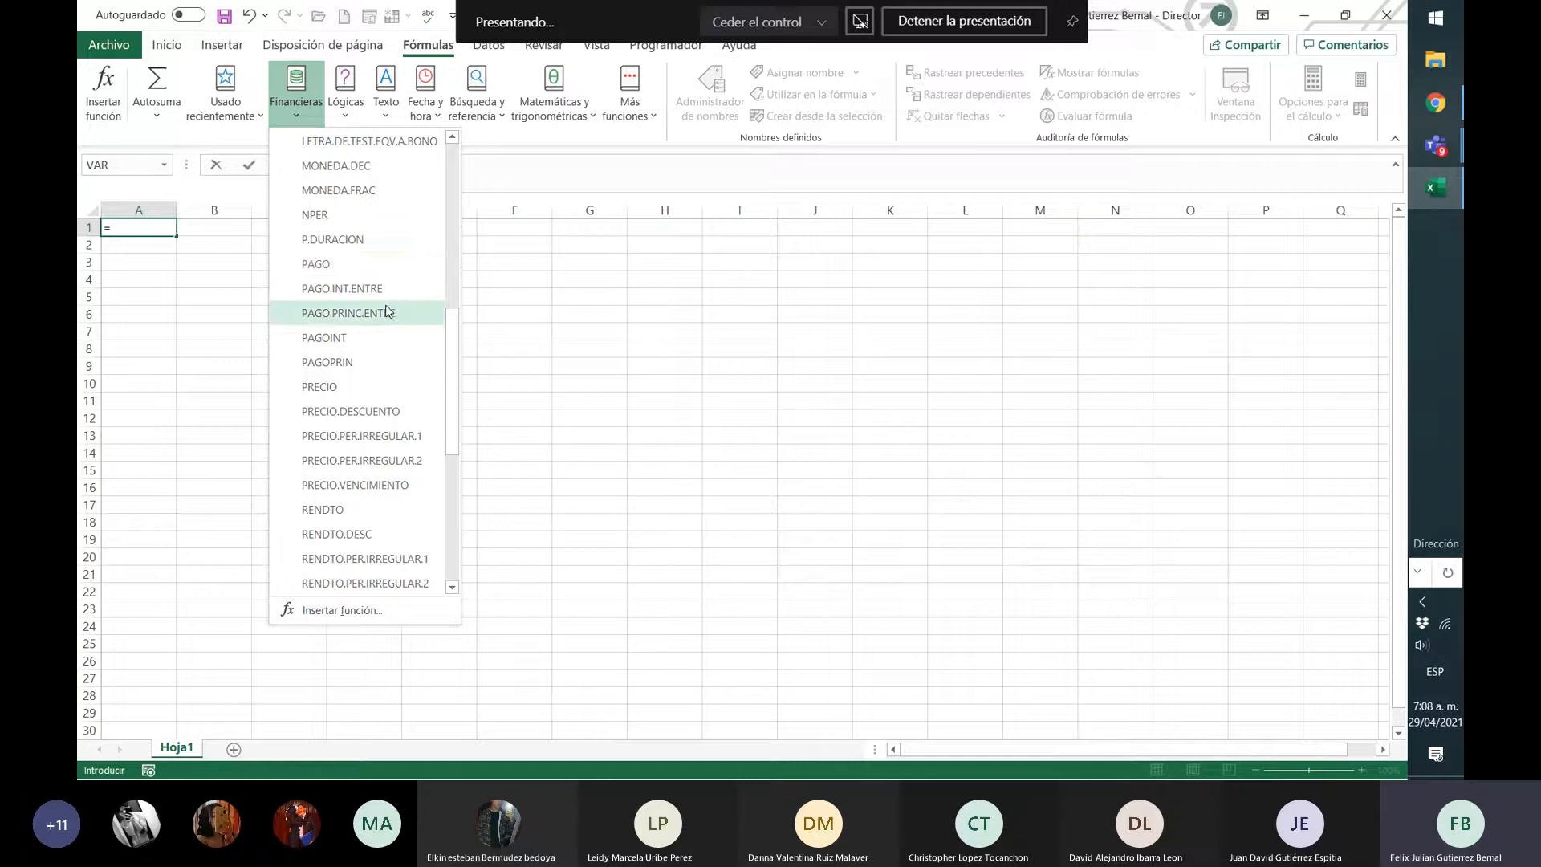
scroll(387, 329, up, 5)
scroll(390, 361, down, 10)
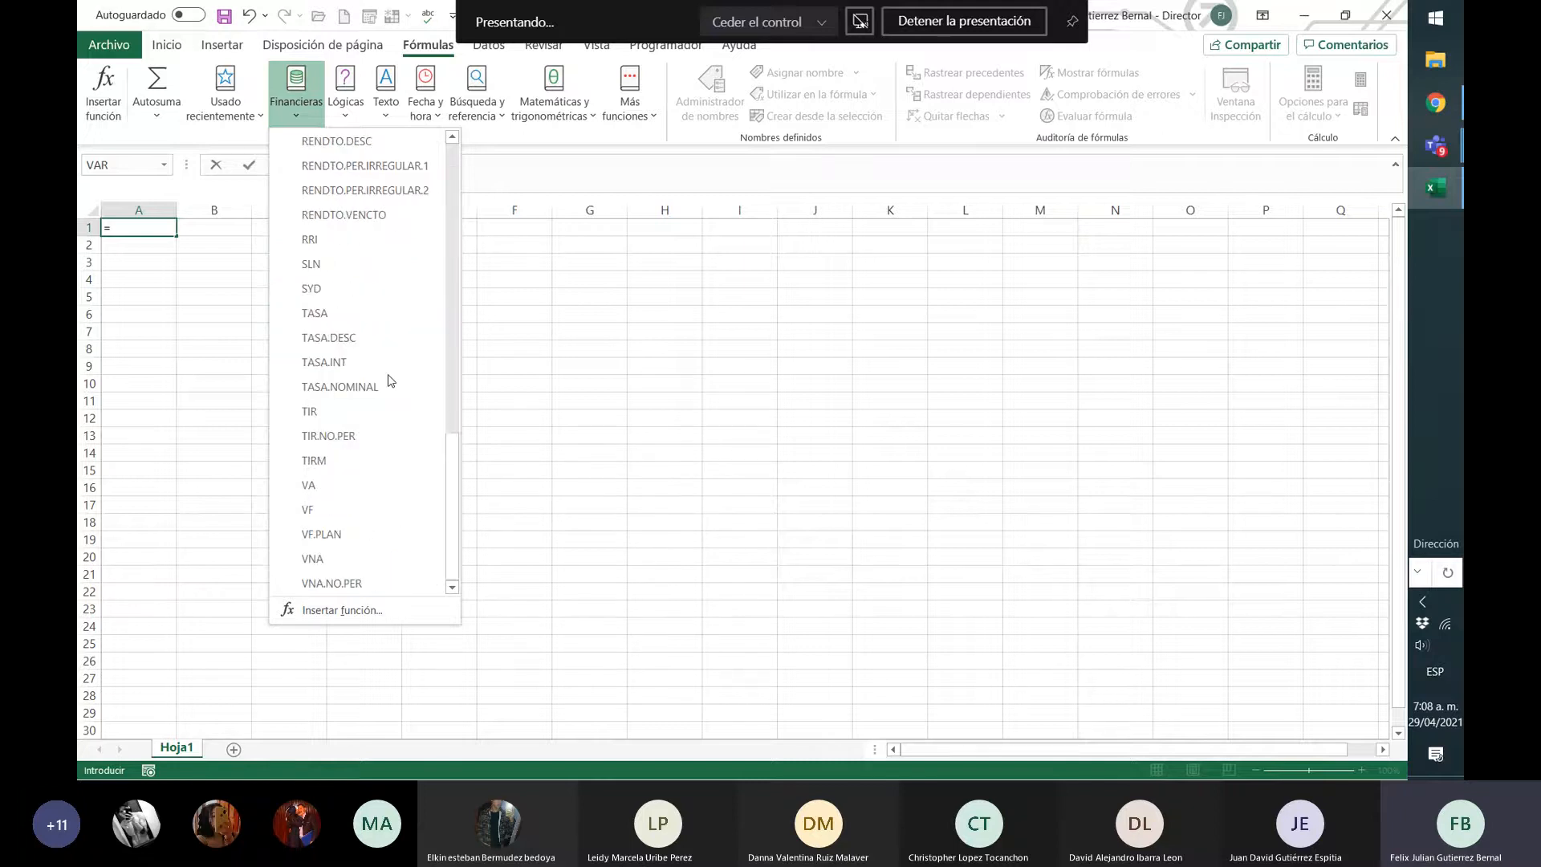
mouse_move(365, 327)
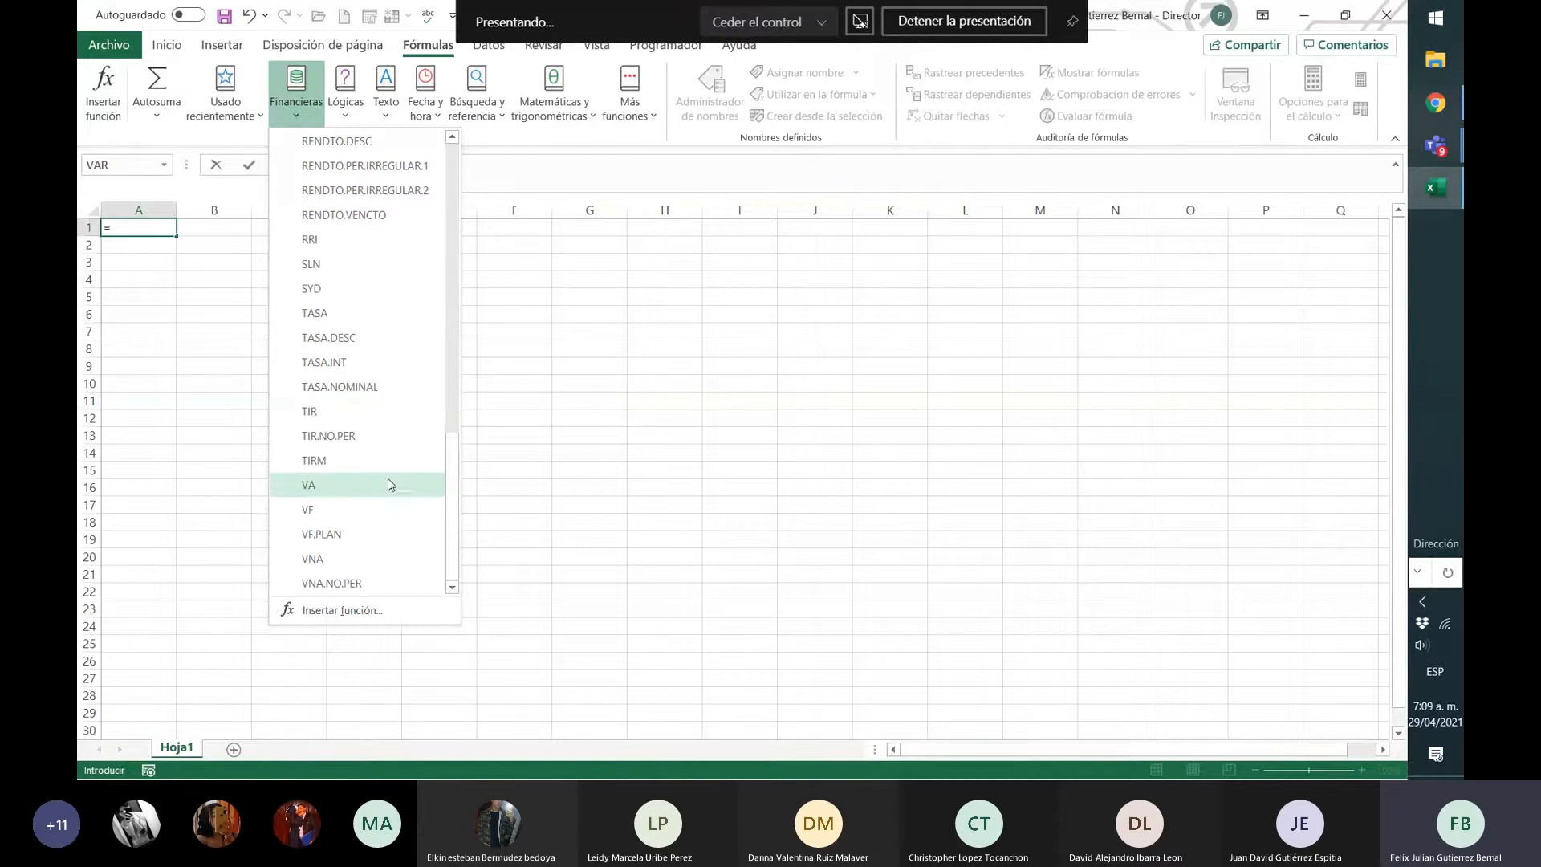
mouse_move(390, 480)
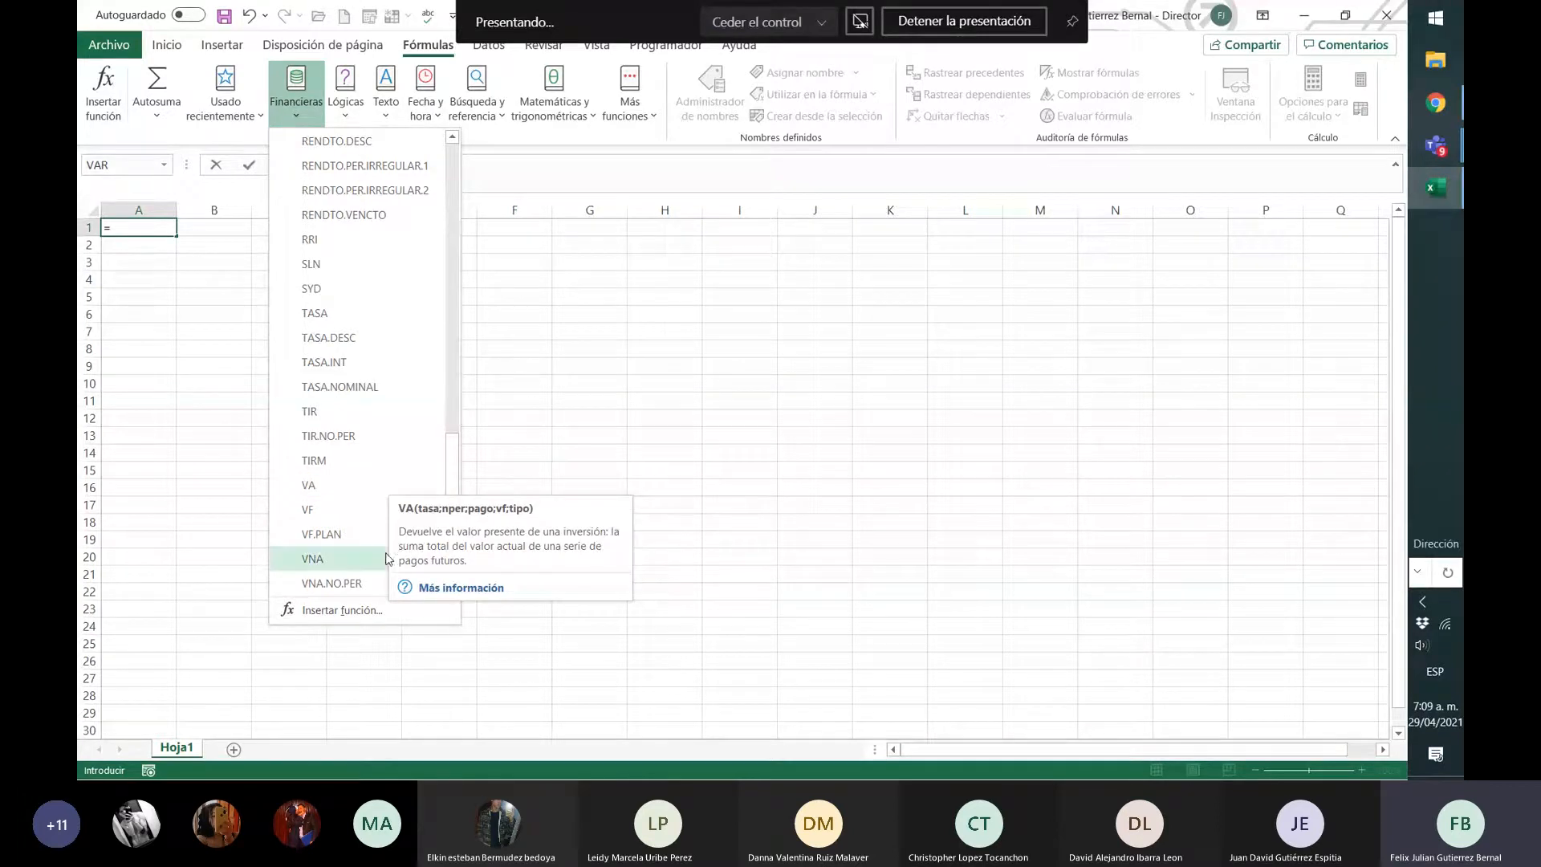
scroll(398, 521, up, 10)
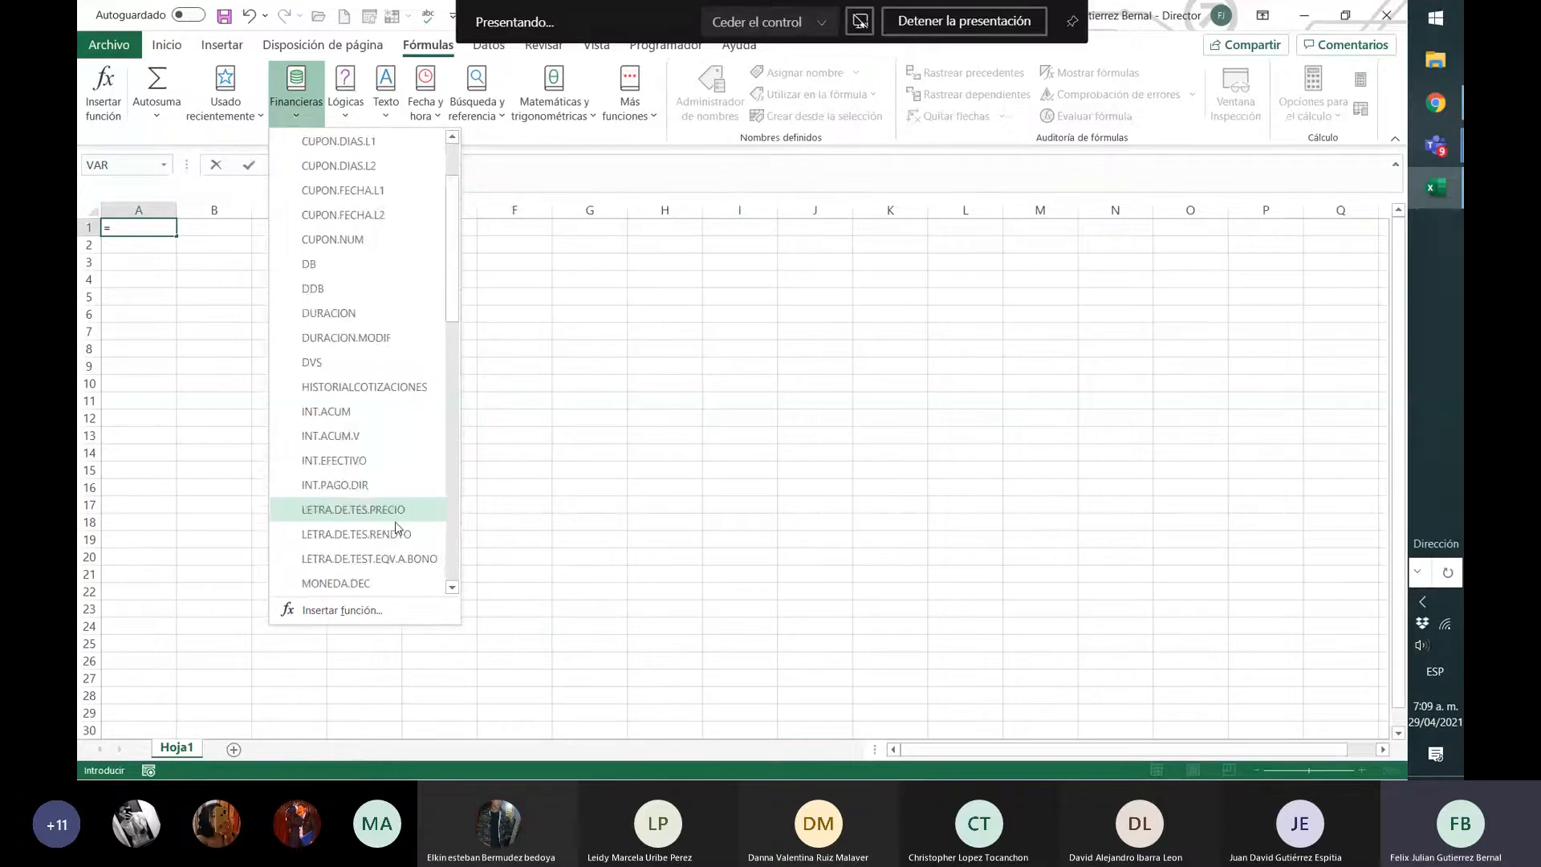
scroll(396, 528, up, 2)
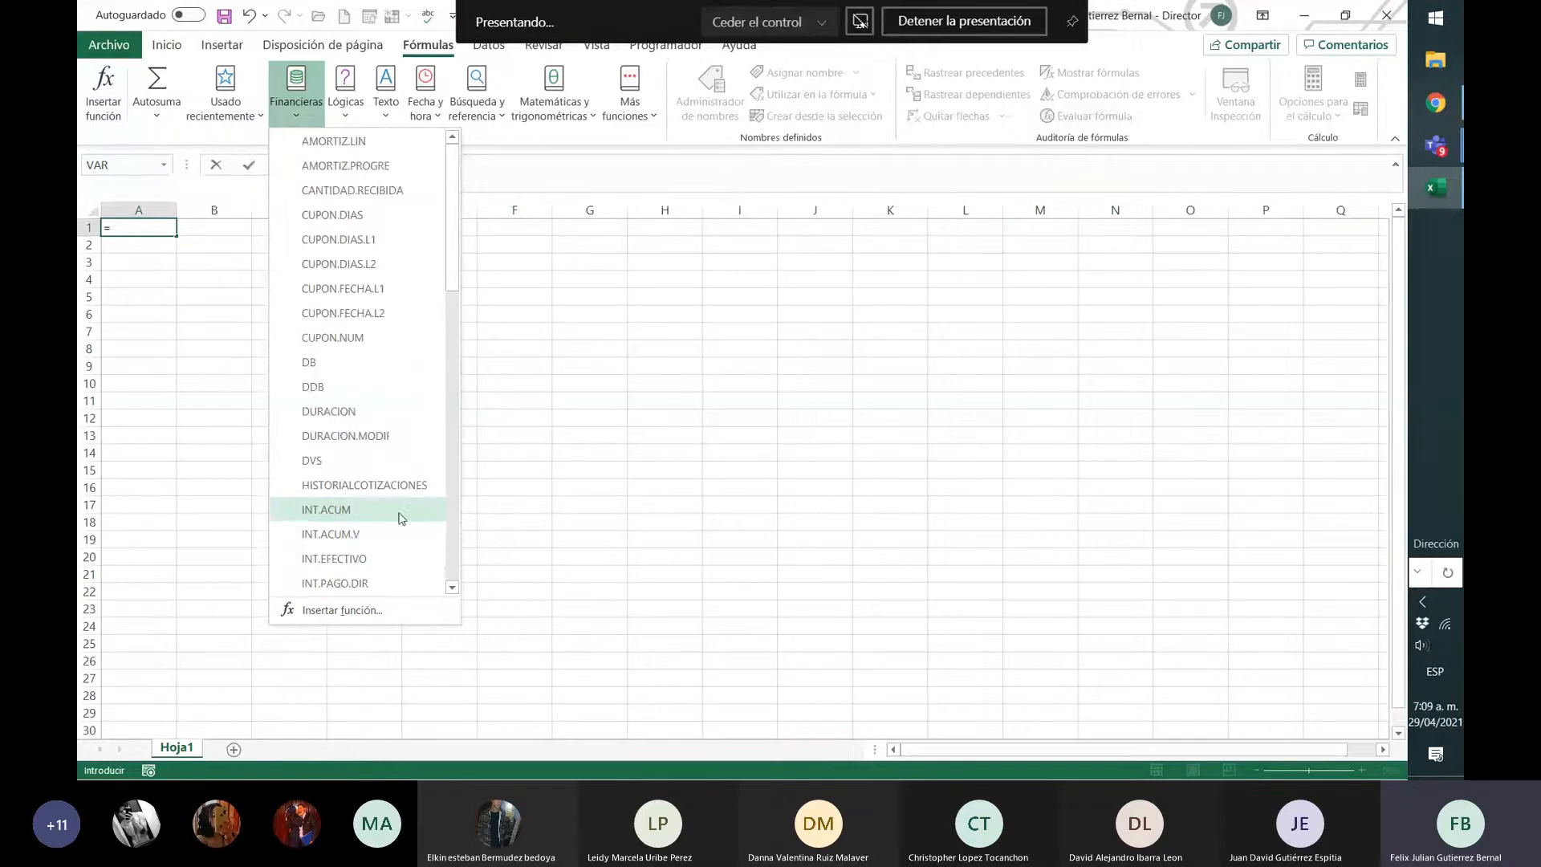
- Review the logical functions and the full list of text functions
click(346, 117)
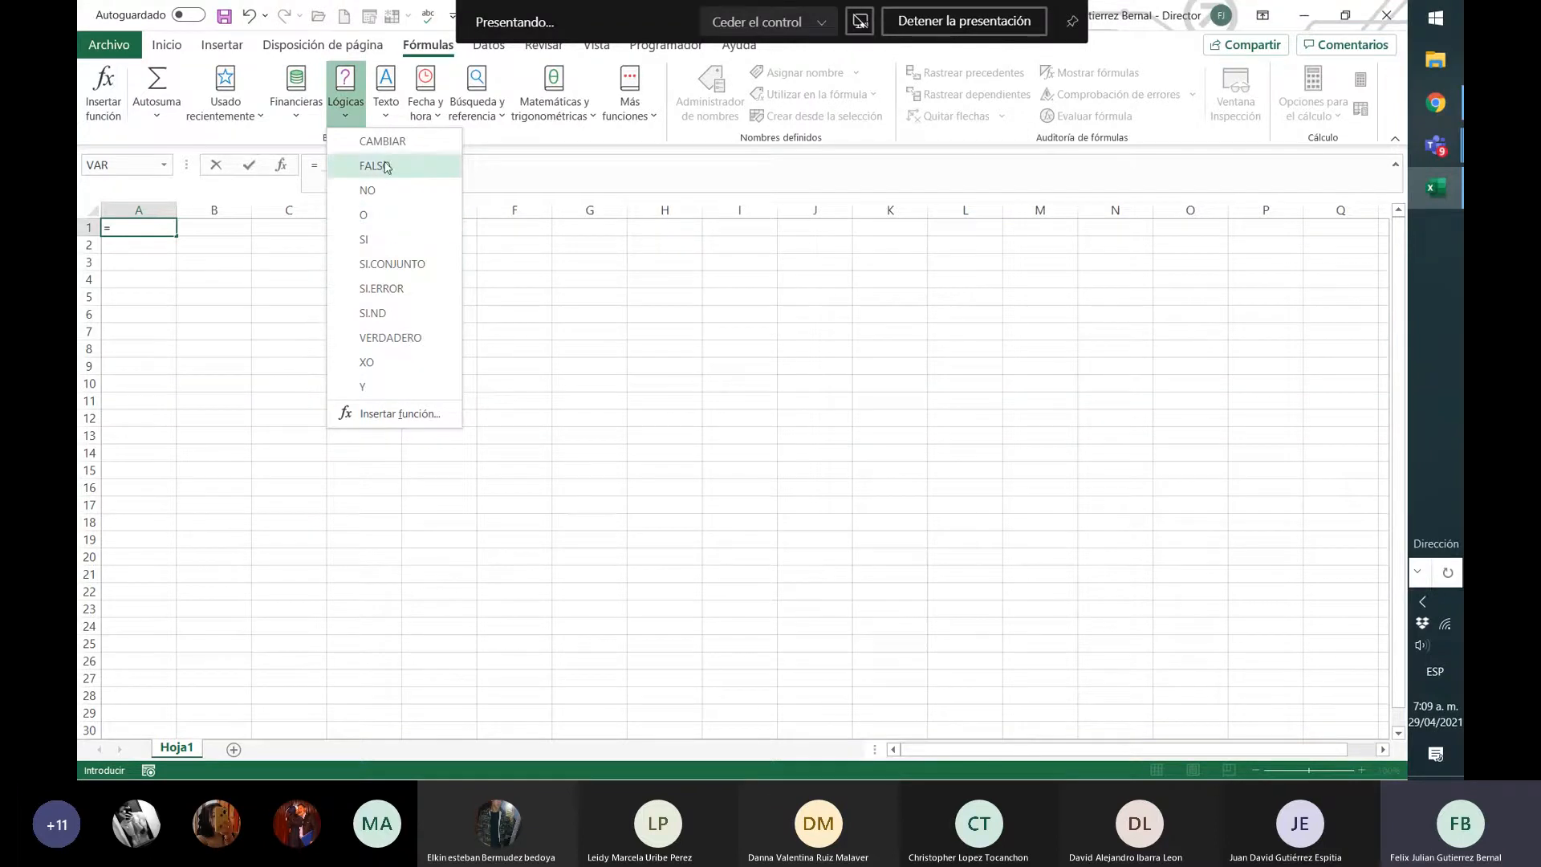
click(388, 119)
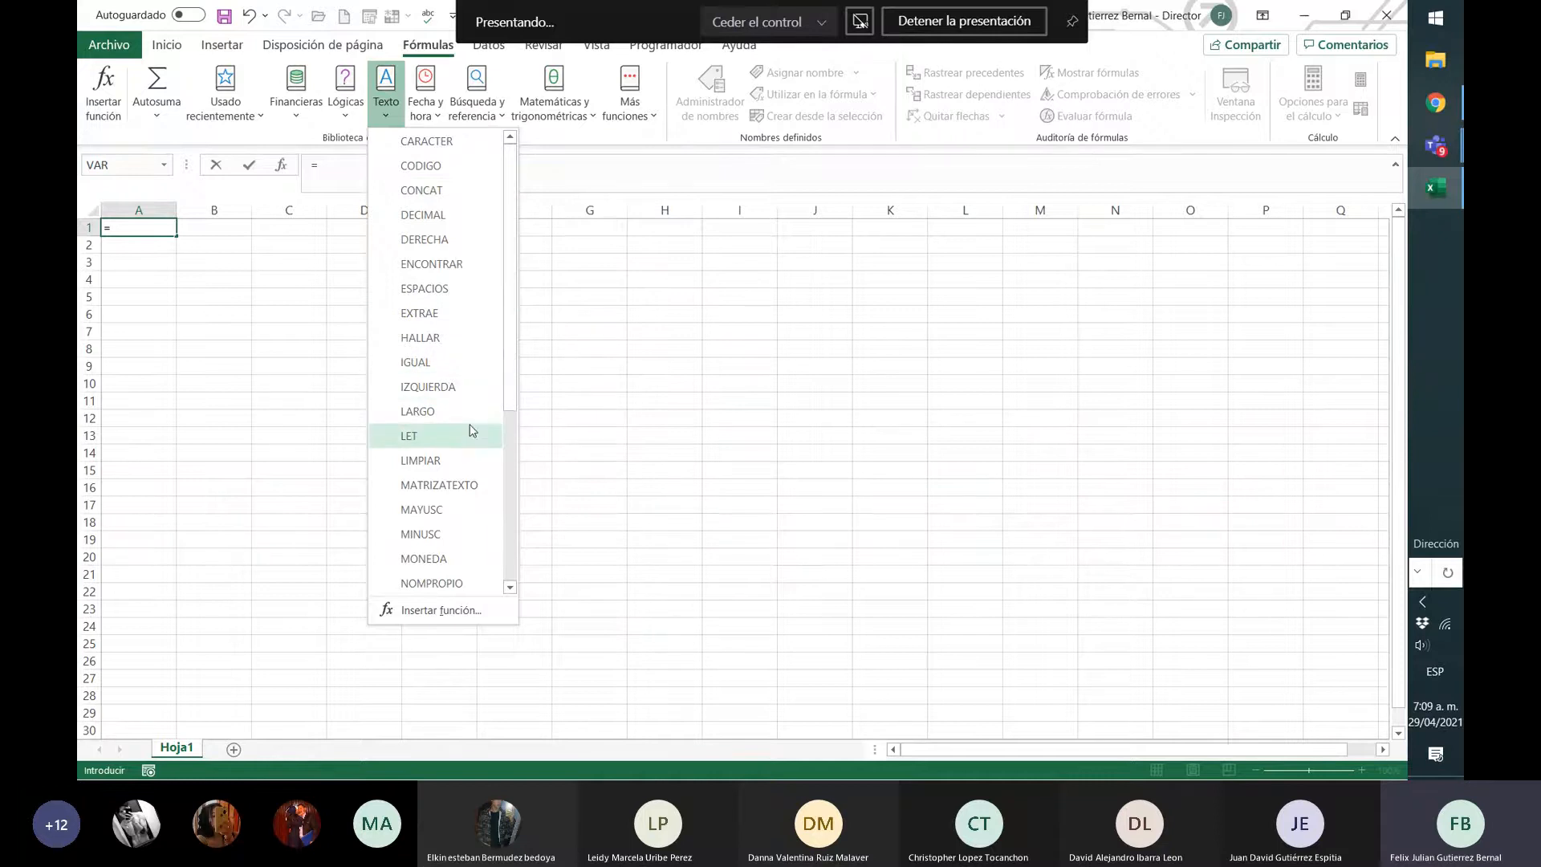
scroll(472, 431, down, 3)
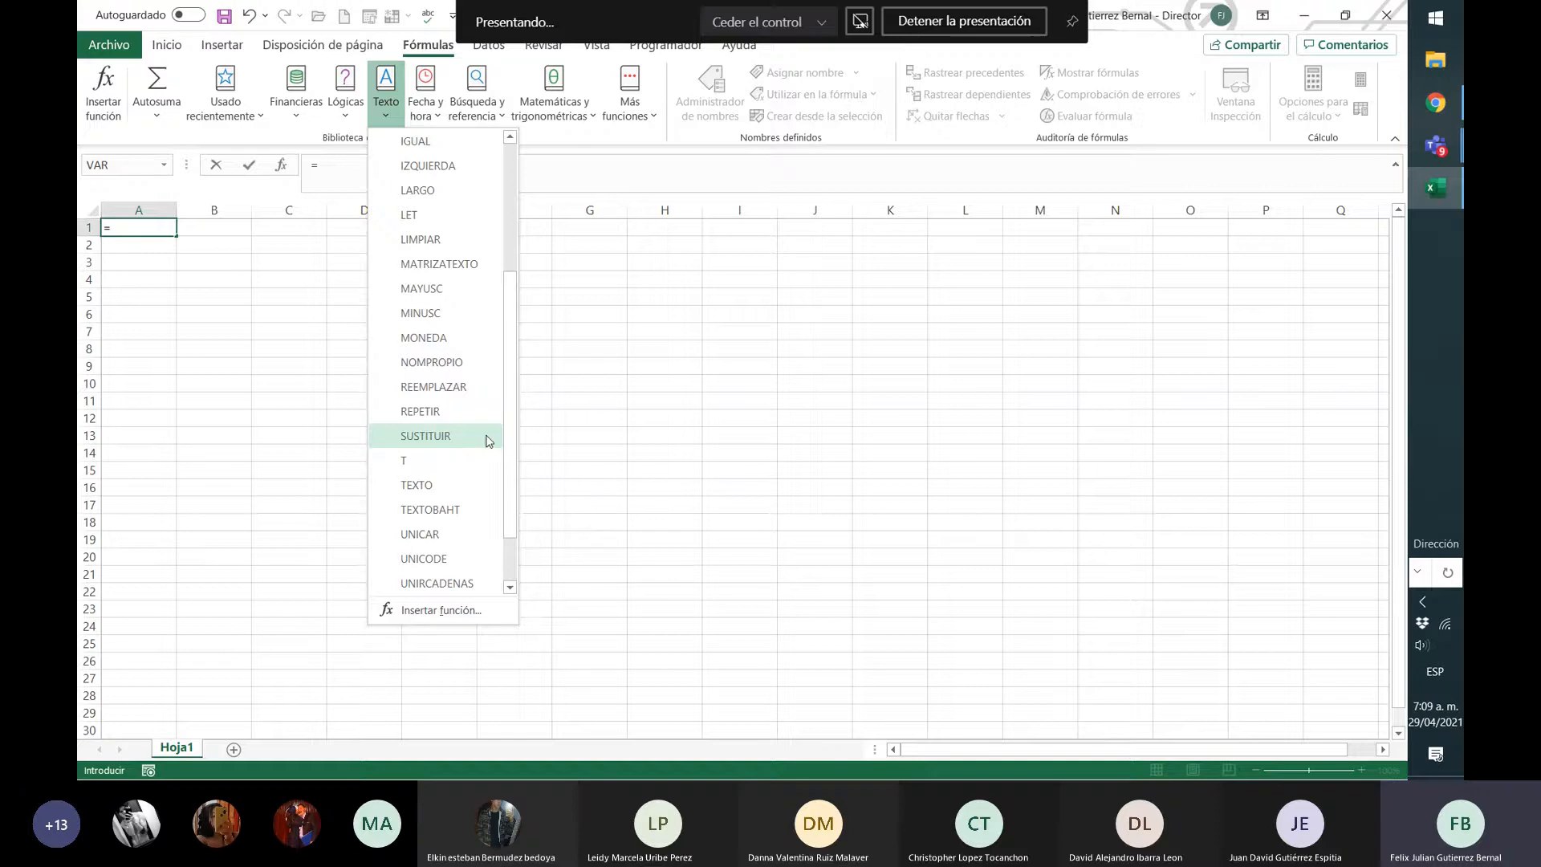
scroll(454, 494, down, 1)
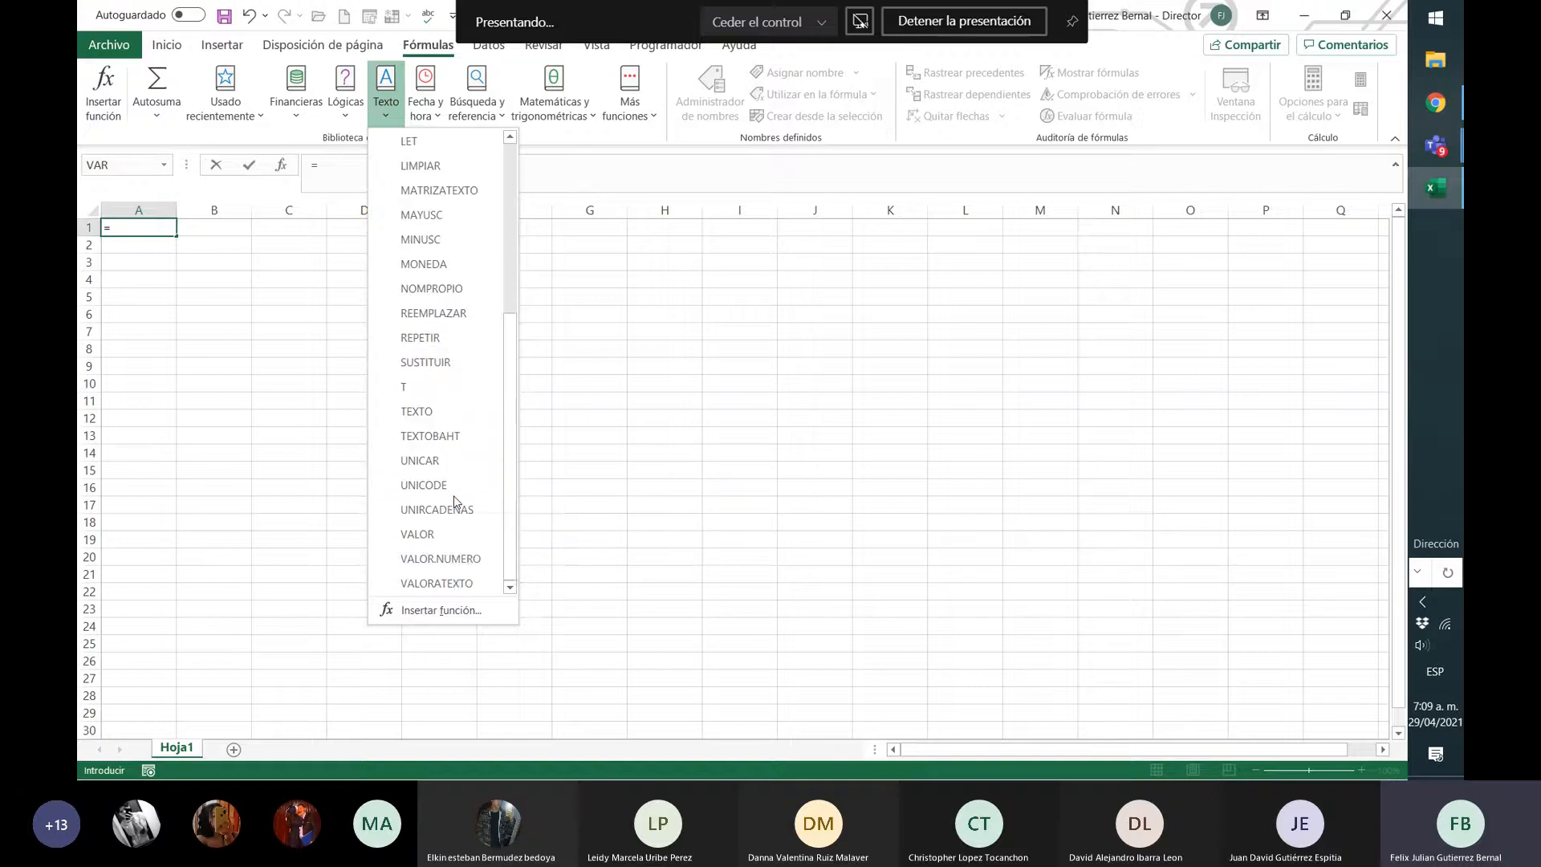
- Review the full lists of date and time functions and of lookup and reference functions
click(440, 123)
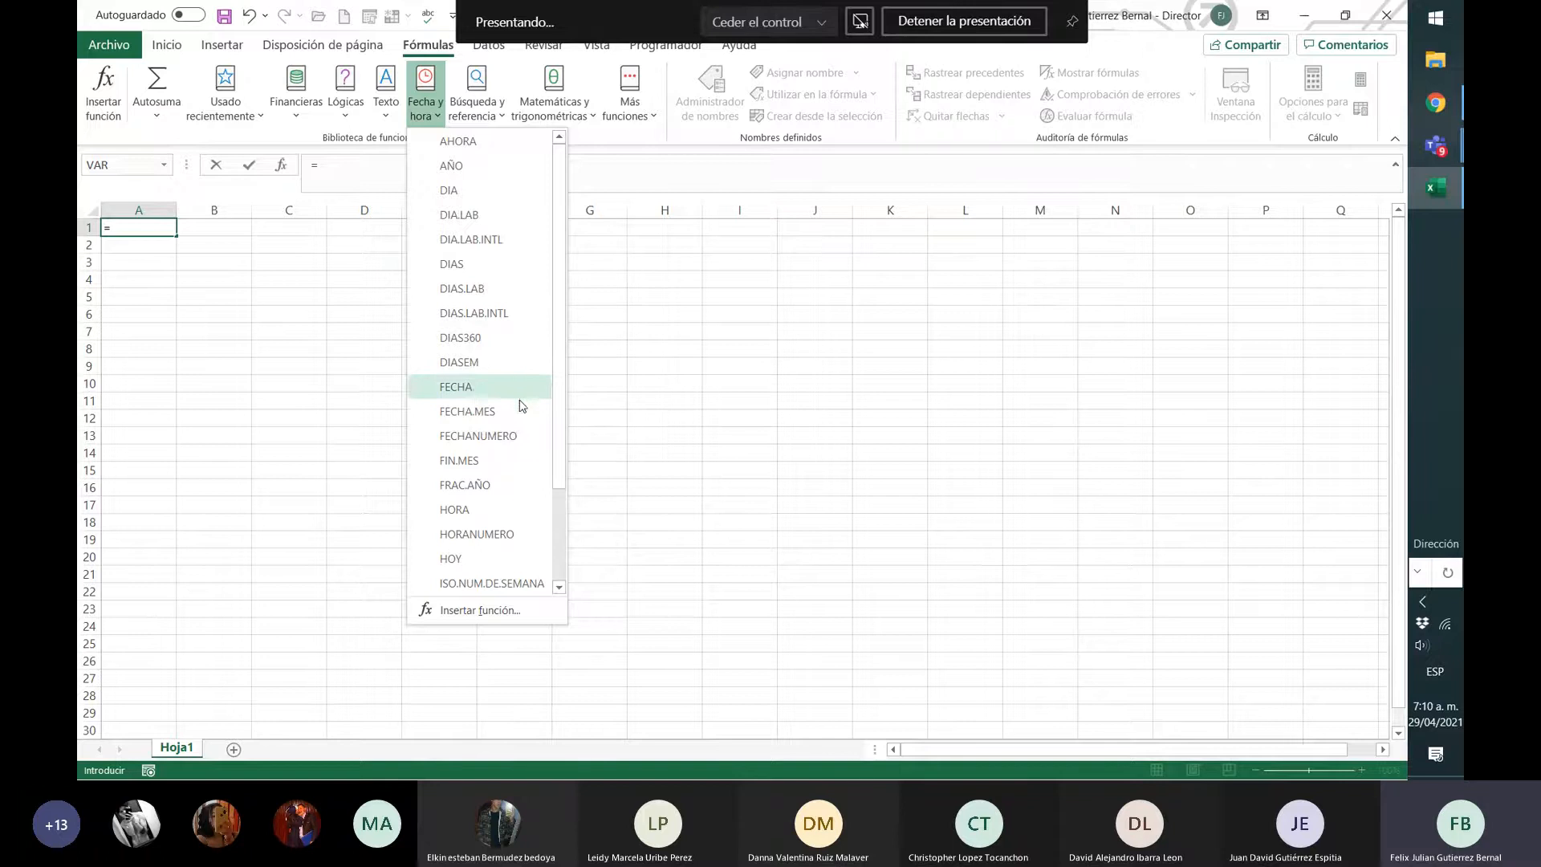
scroll(519, 406, down, 2)
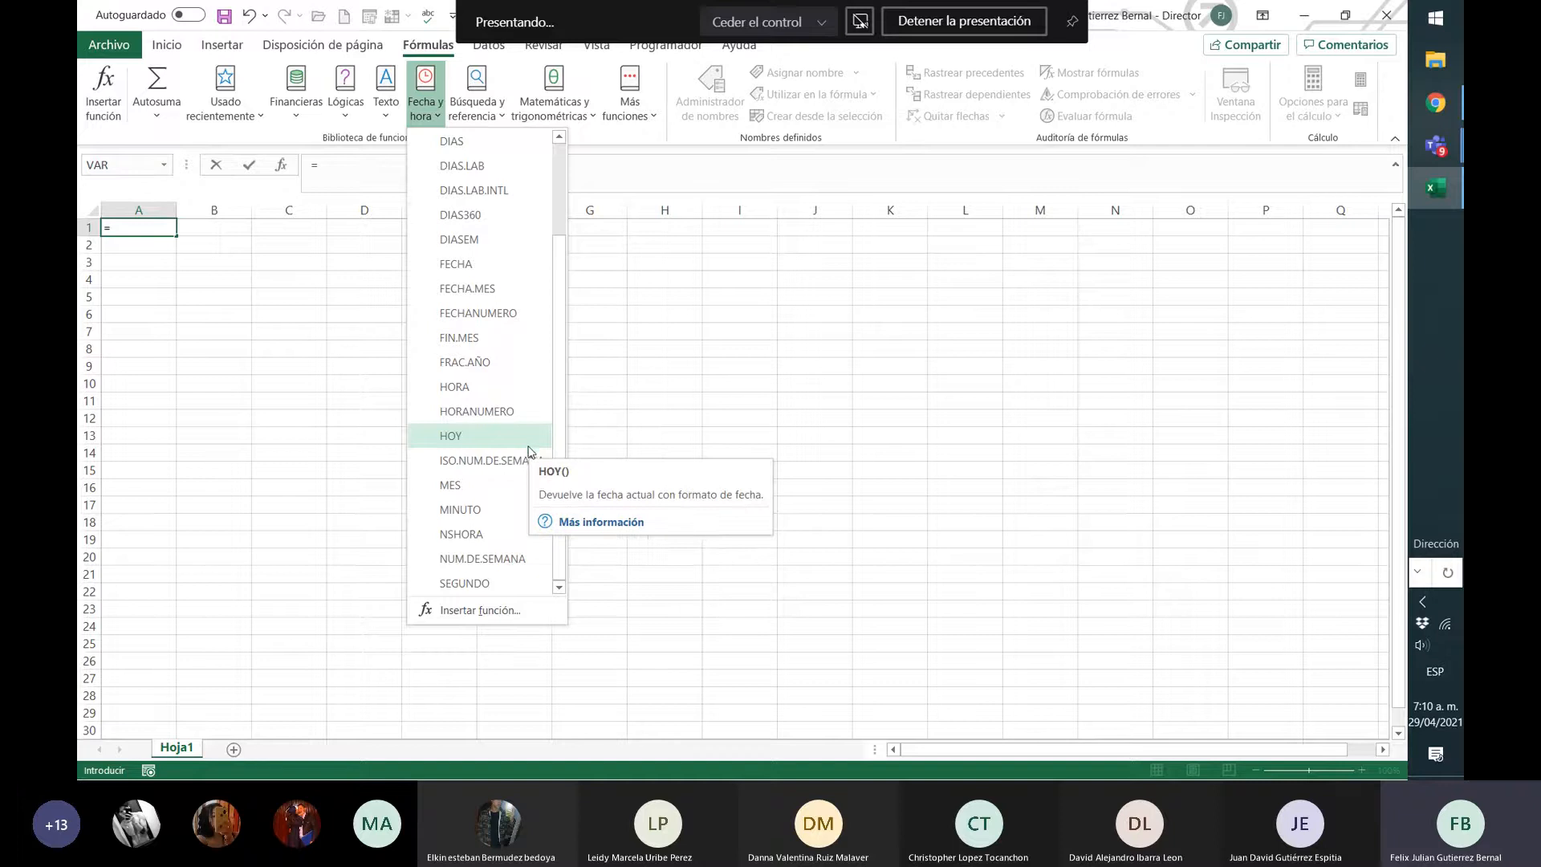
click(502, 118)
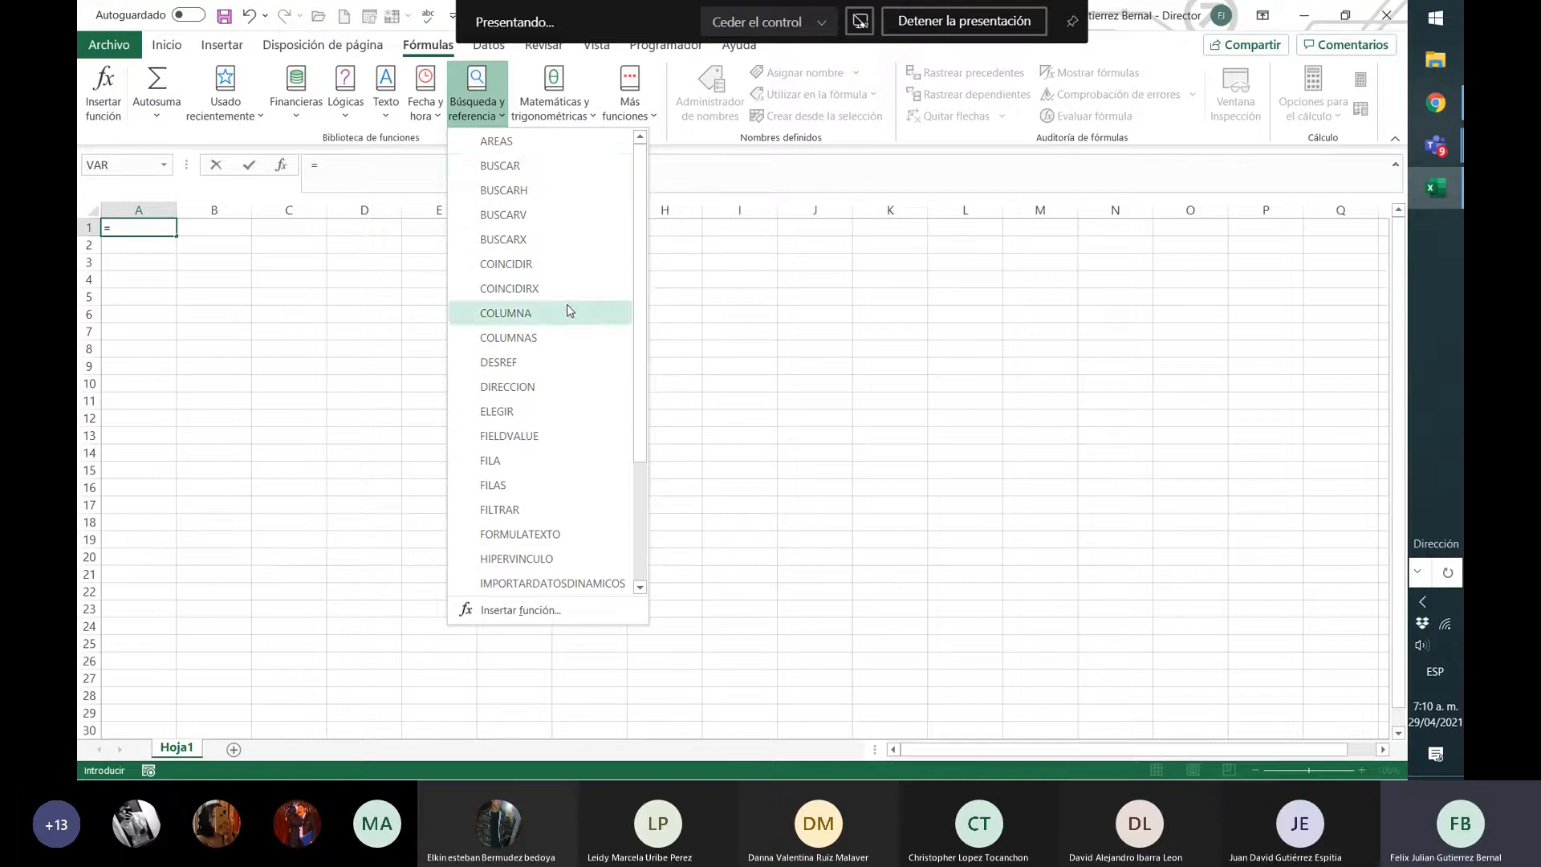
scroll(552, 353, down, 1)
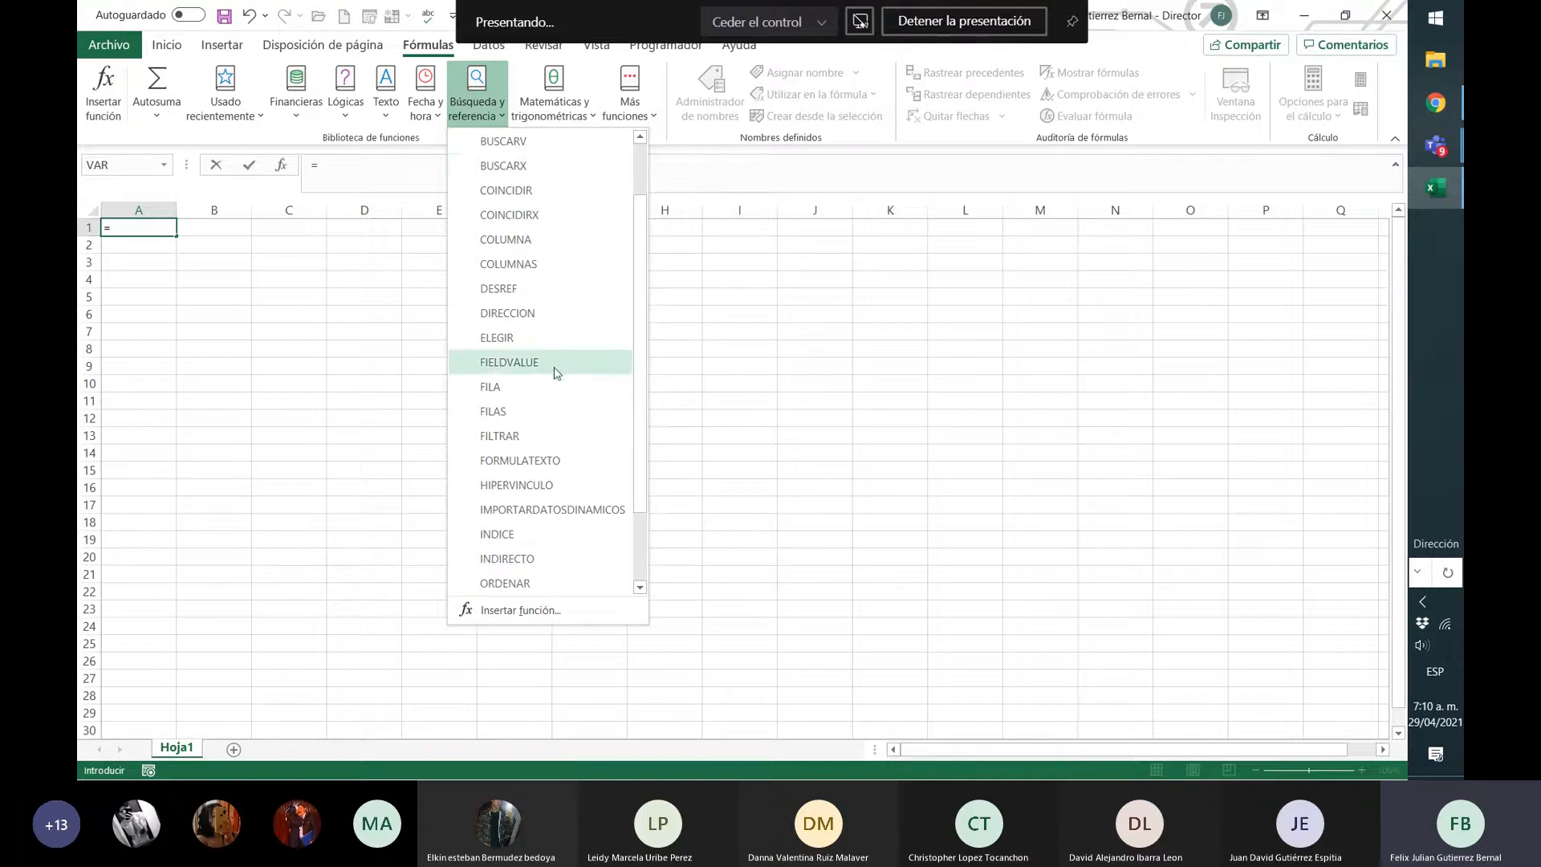
scroll(566, 424, down, 1)
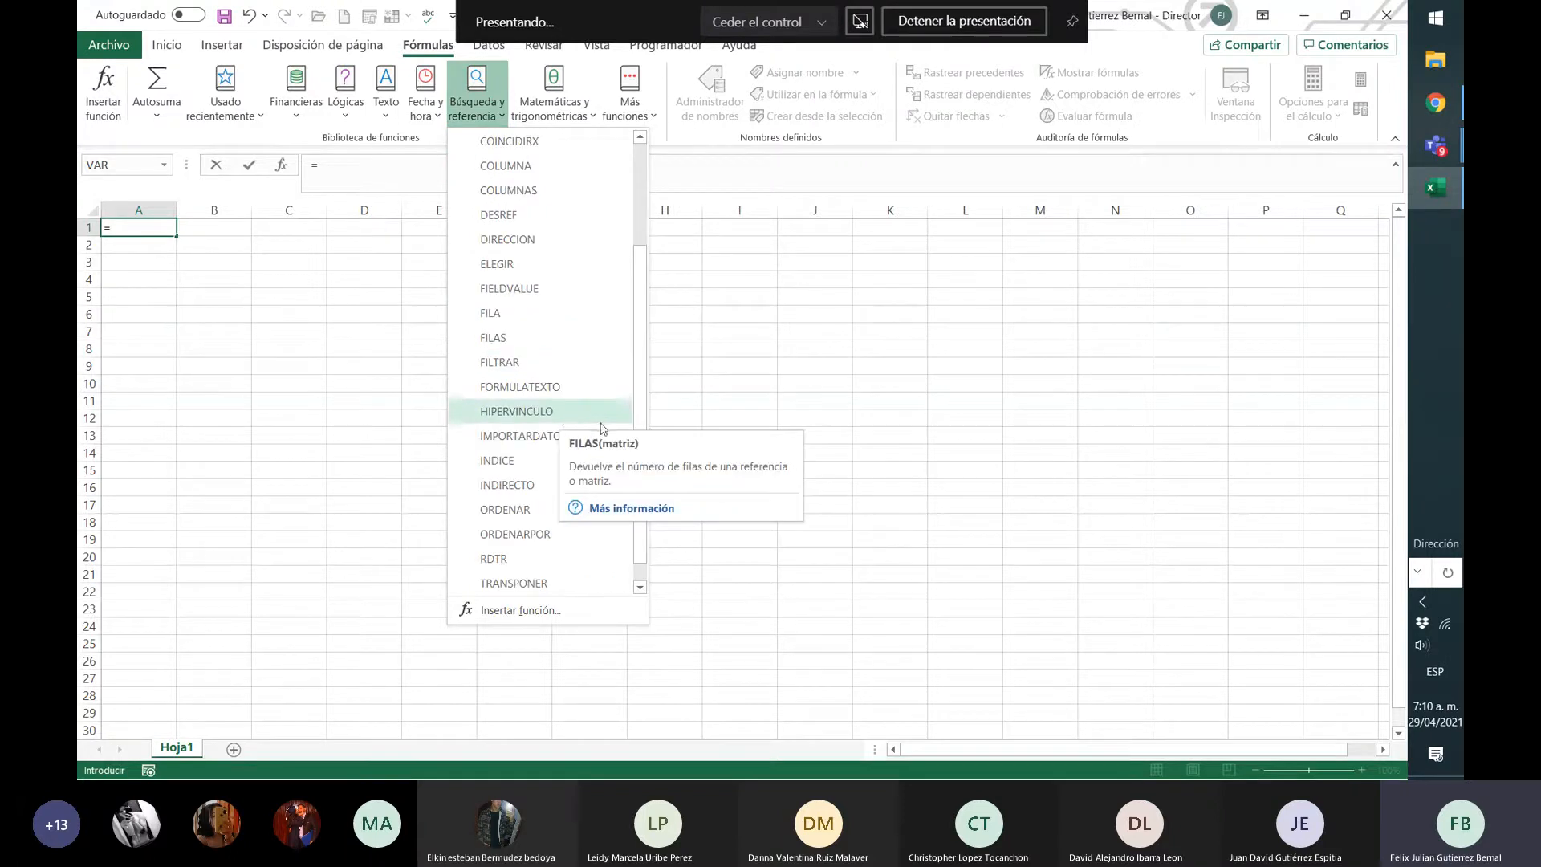
scroll(614, 409, down, 1)
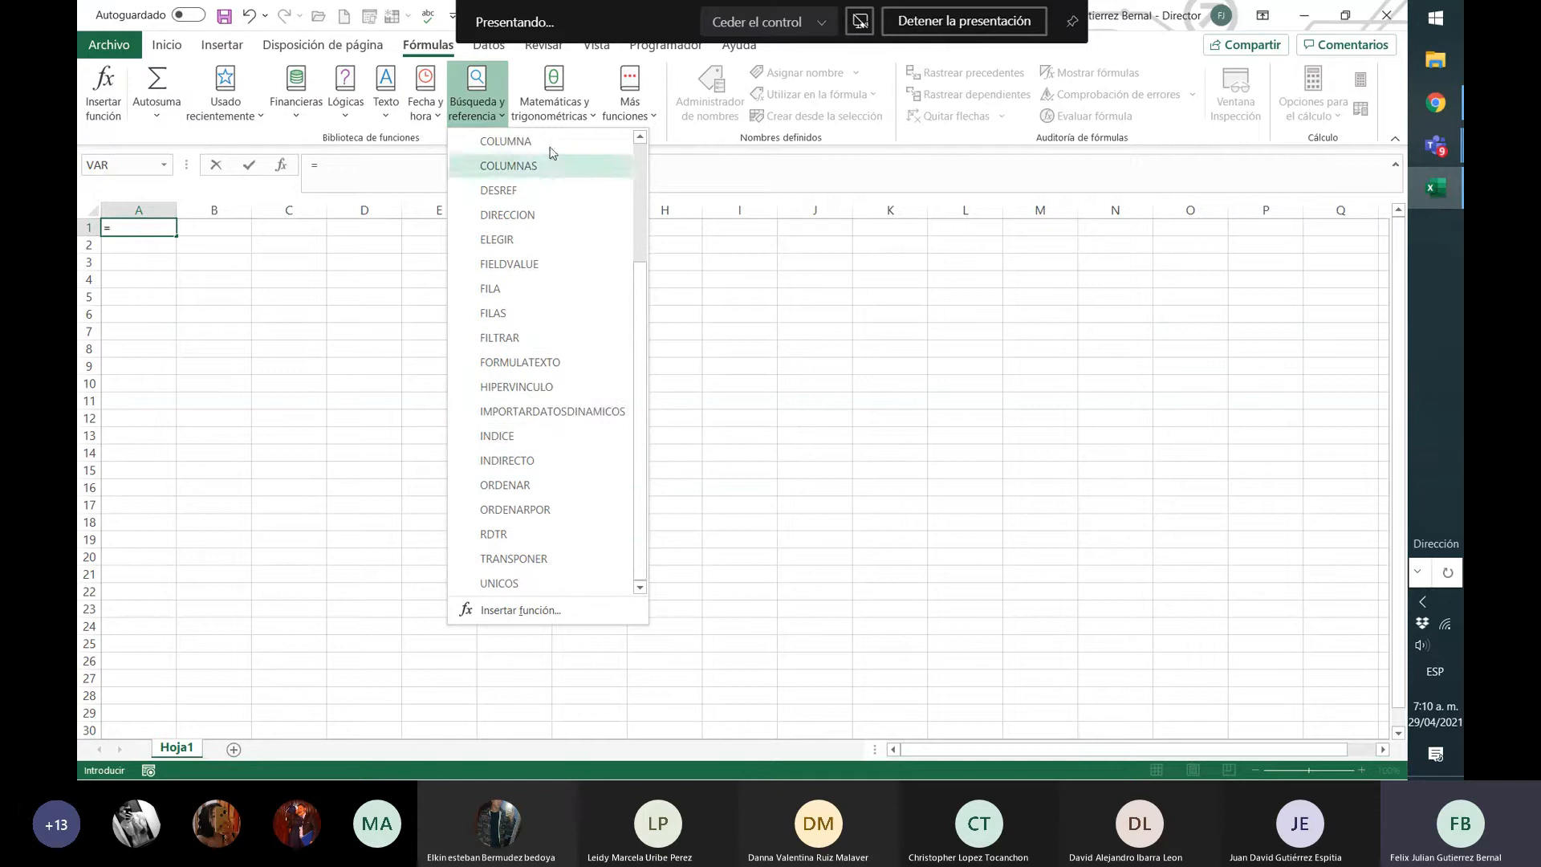
- Look through the full list of math and trigonometry functions from ABS to TRUNCAR
mouse_move(560, 120)
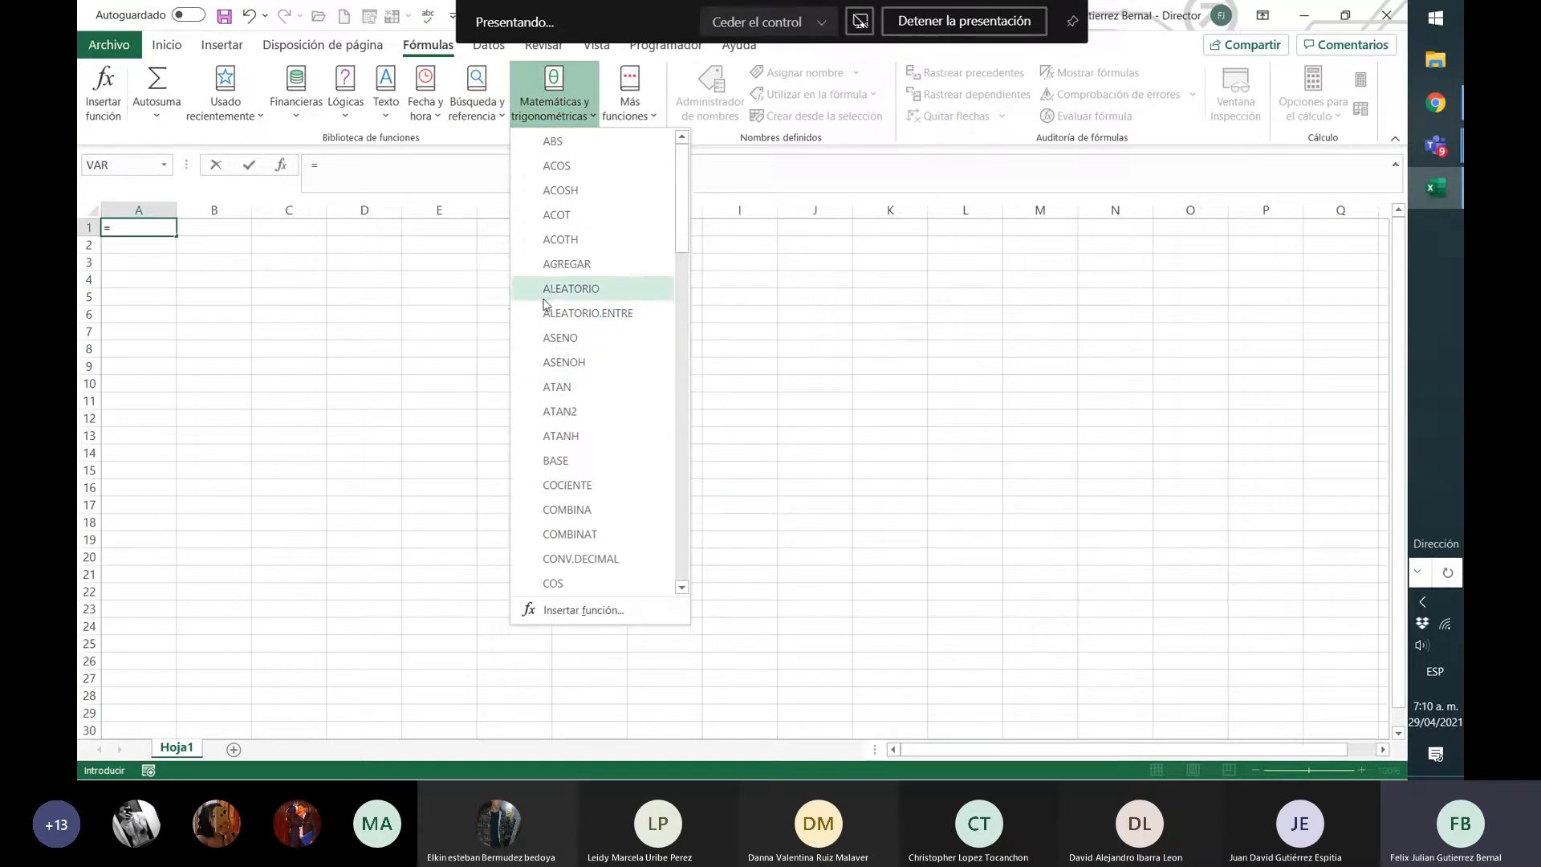
mouse_move(606, 350)
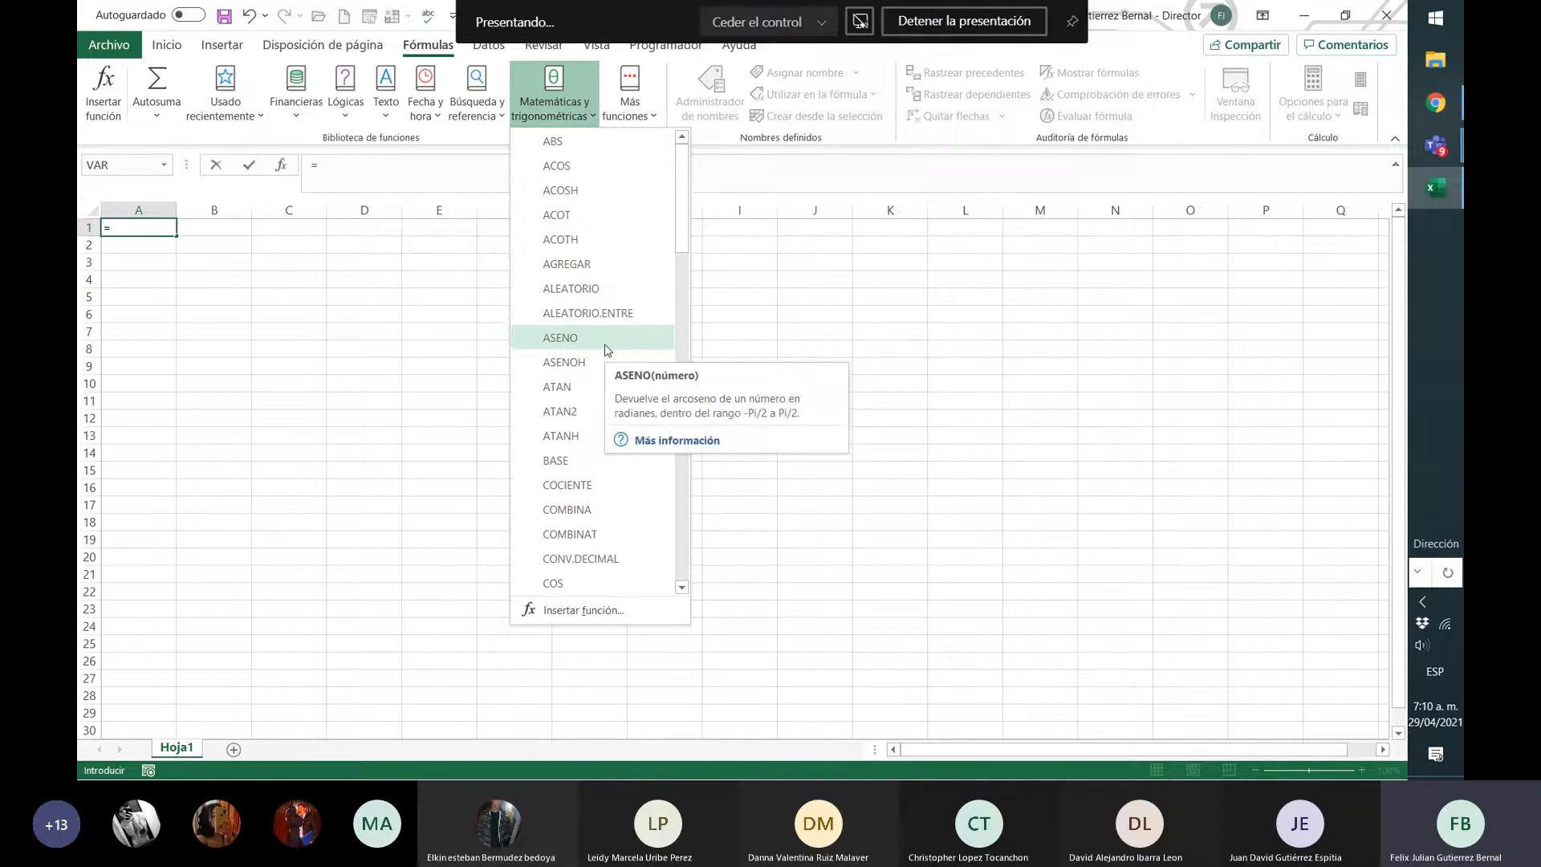
scroll(590, 374, down, 2)
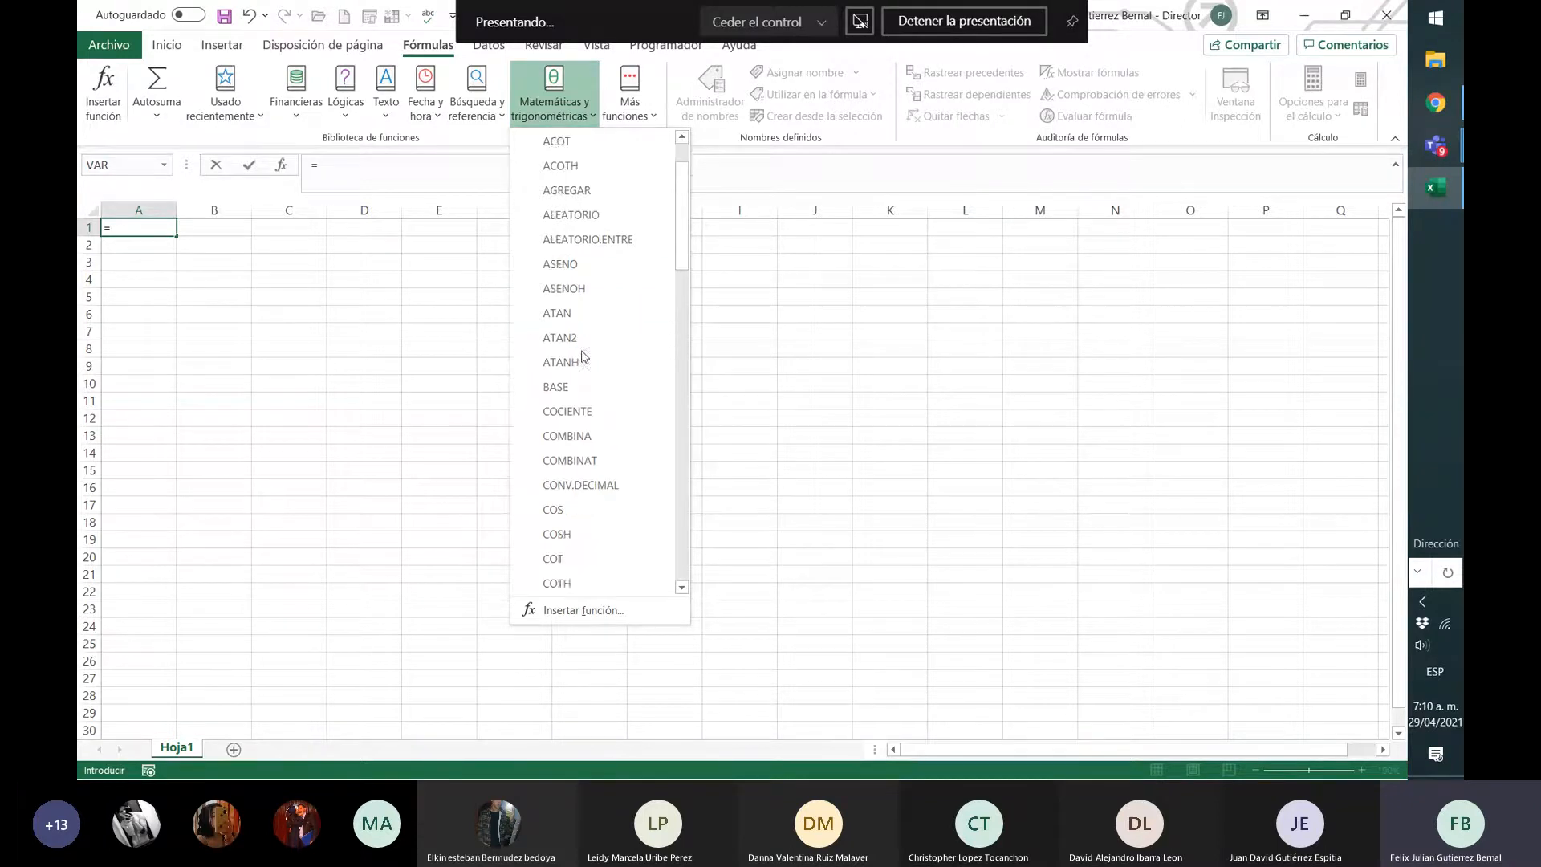
scroll(608, 412, down, 3)
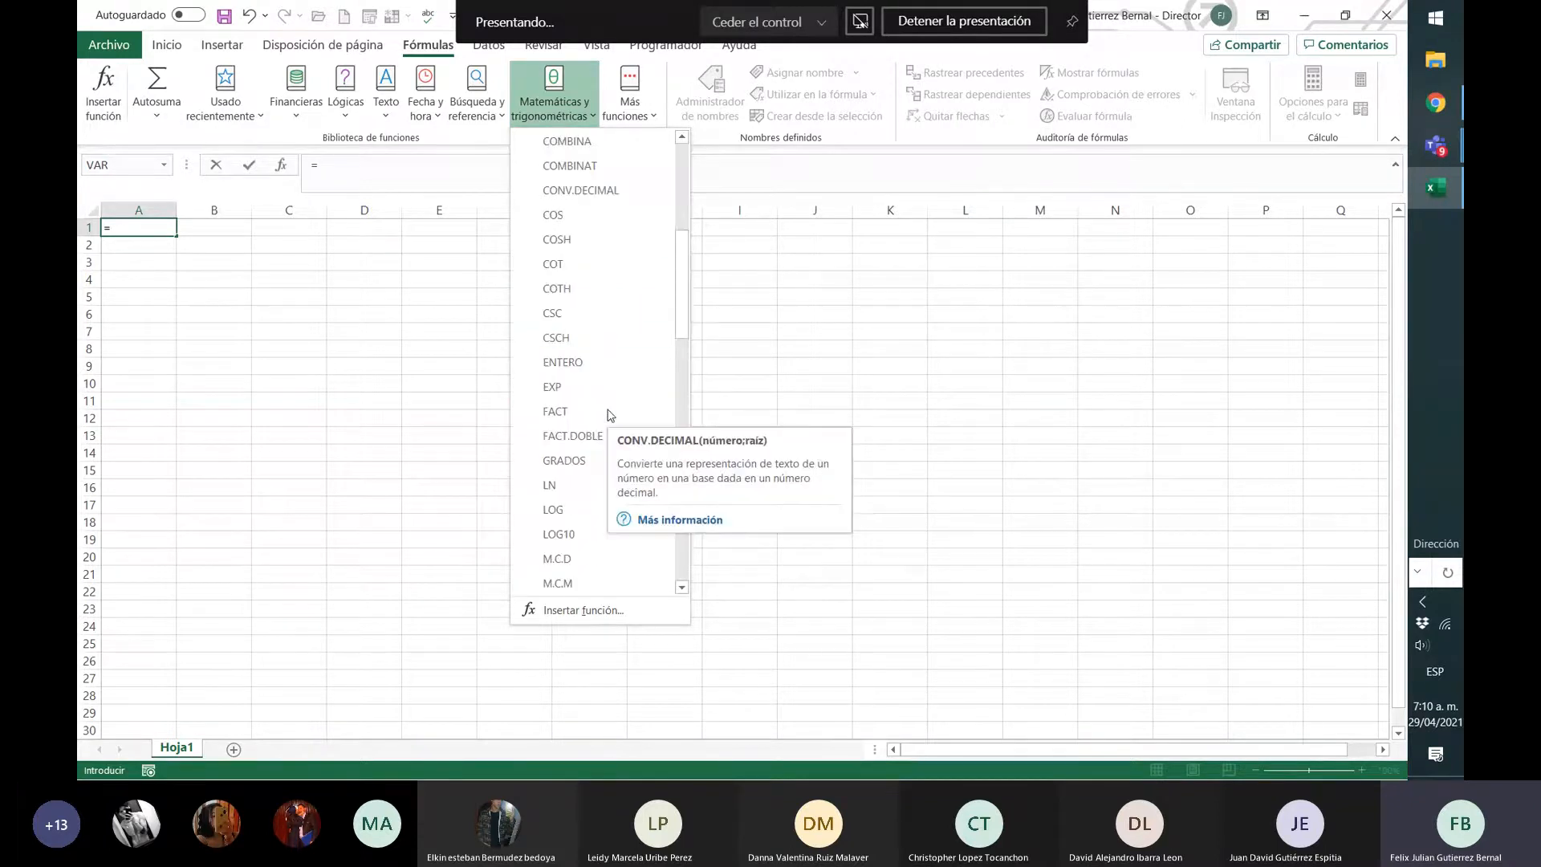
scroll(610, 415, down, 4)
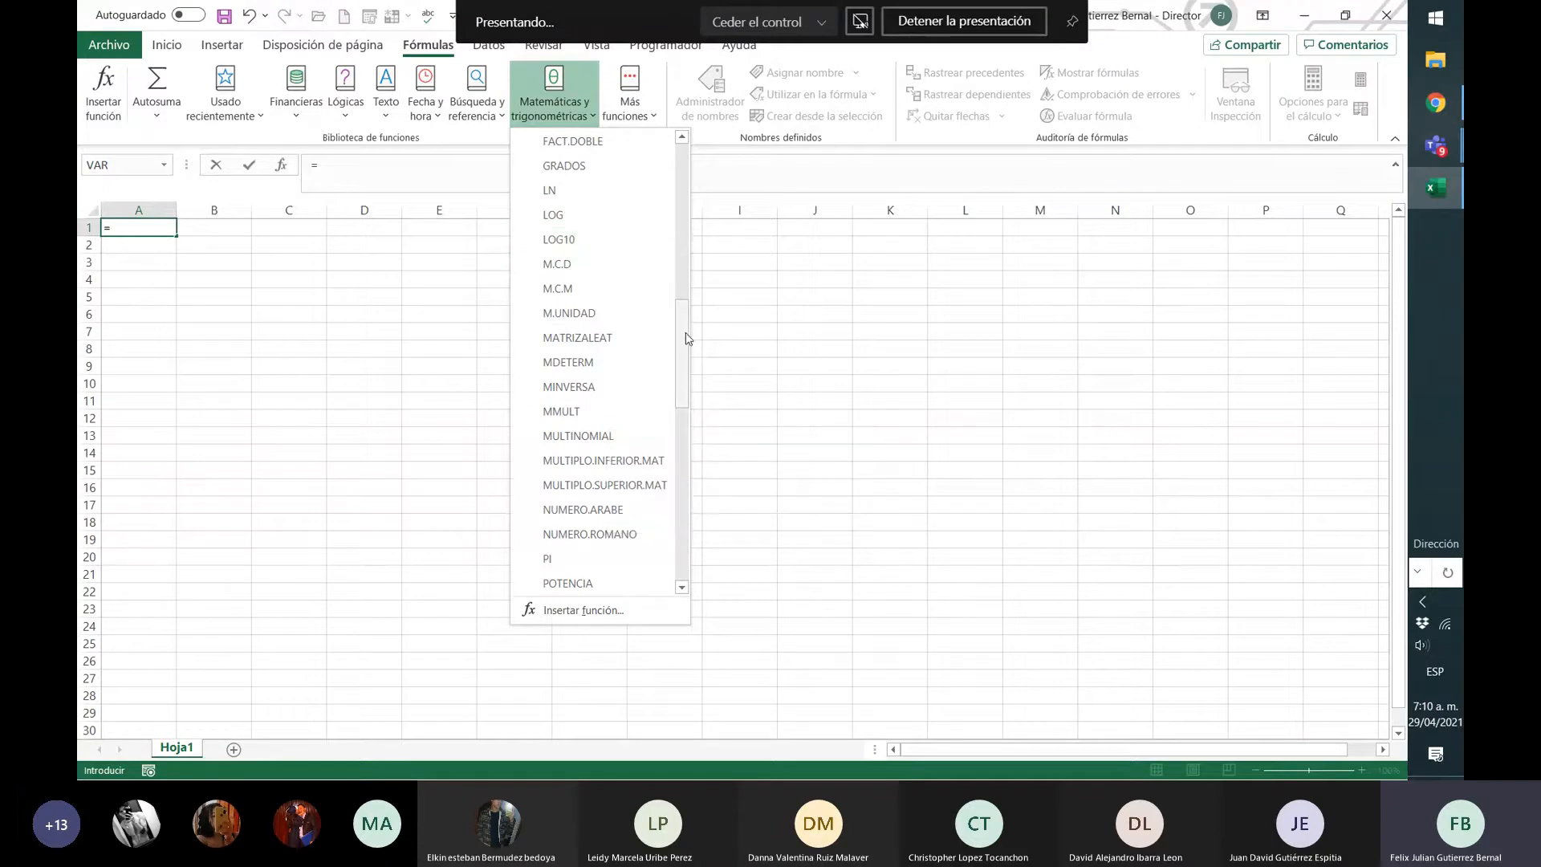
drag(685, 333, 689, 317)
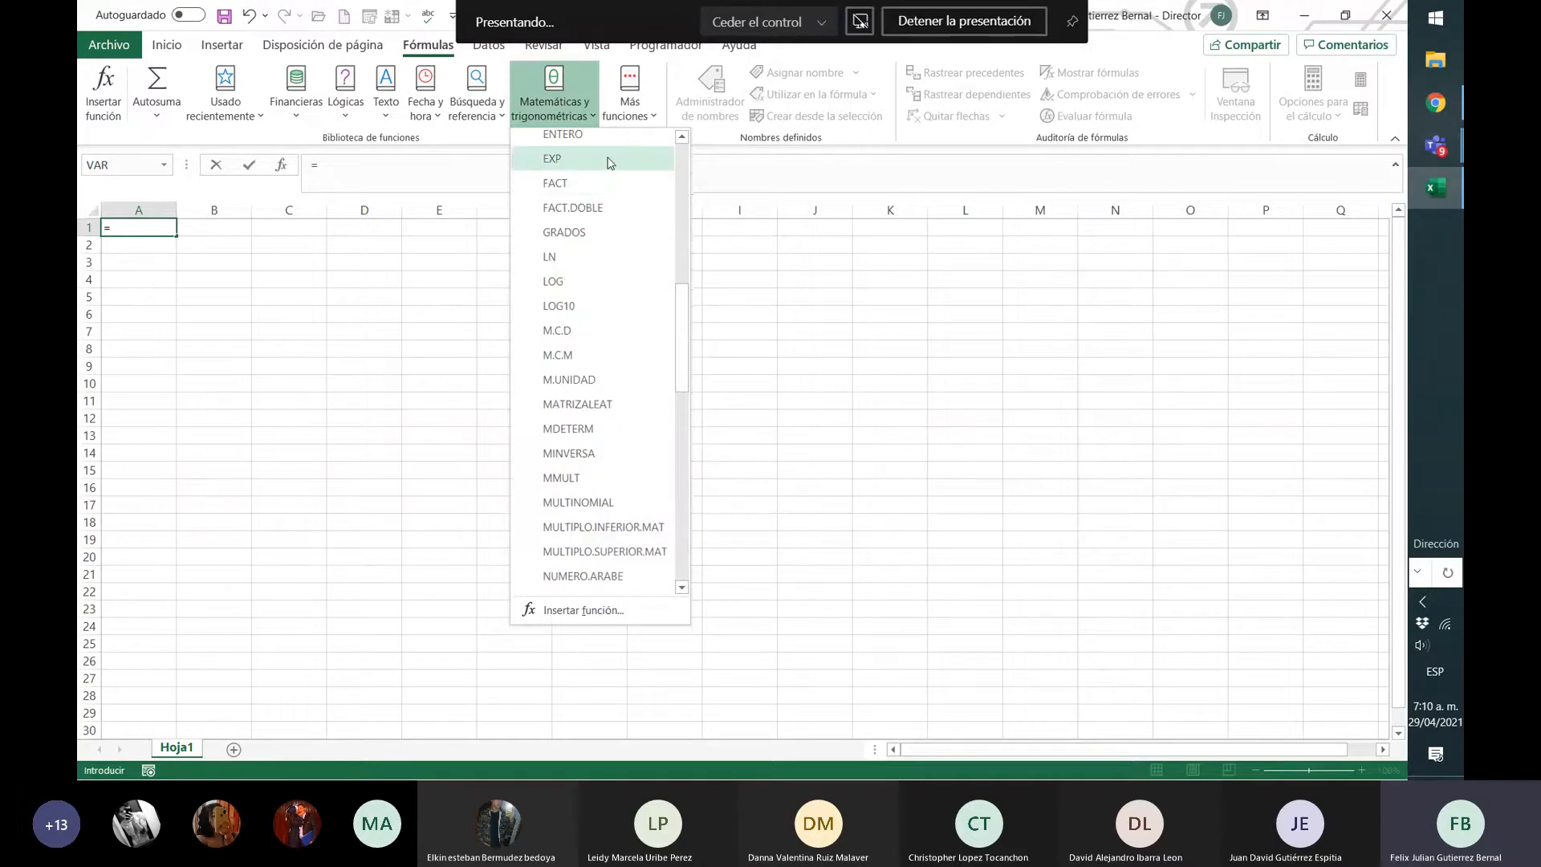
mouse_move(610, 163)
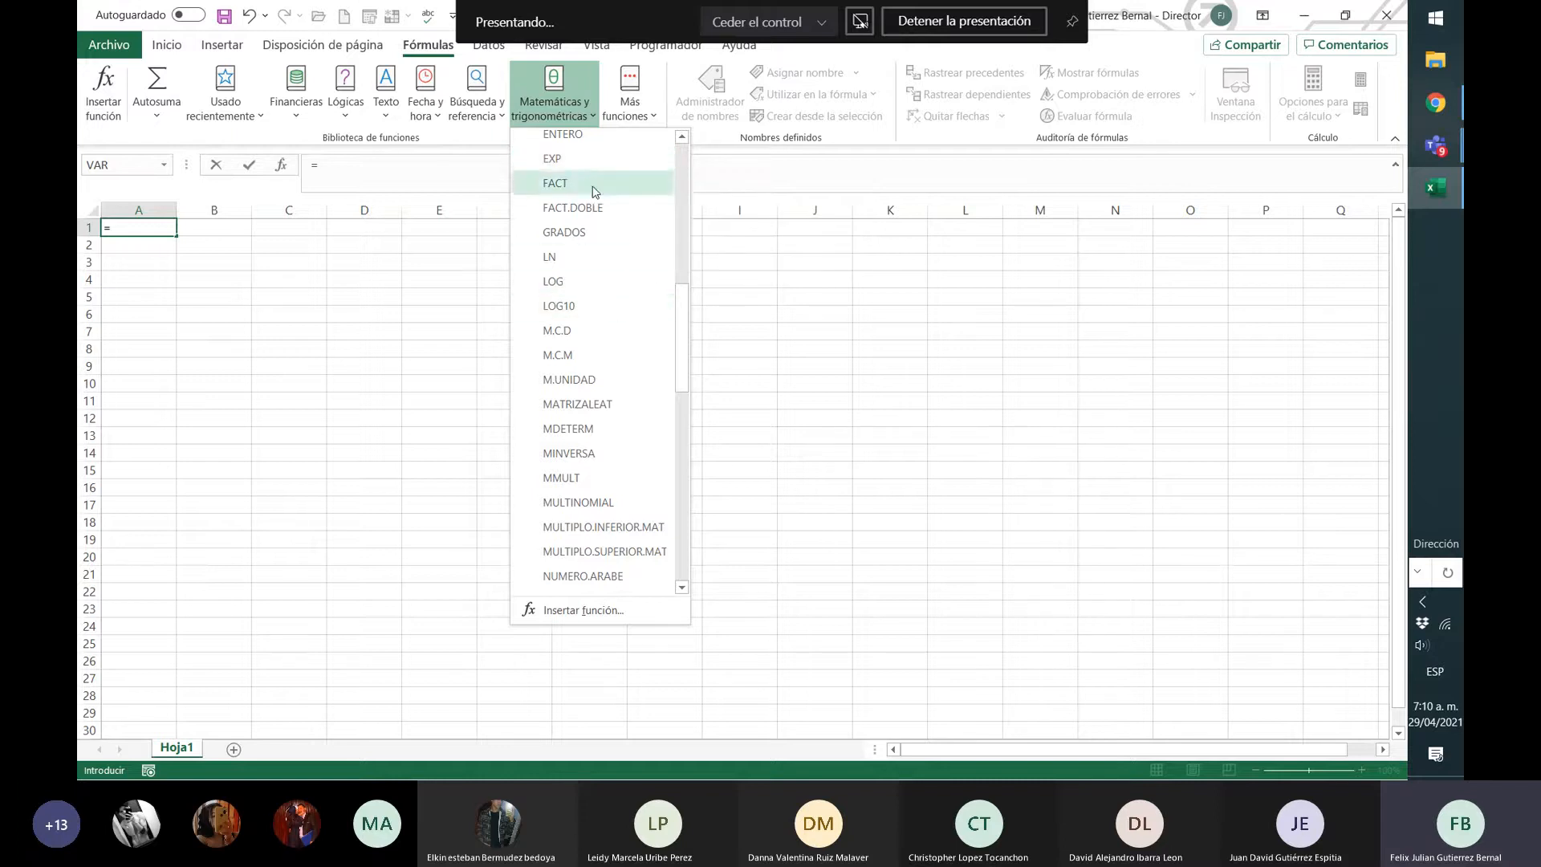
scroll(686, 335, down, 1)
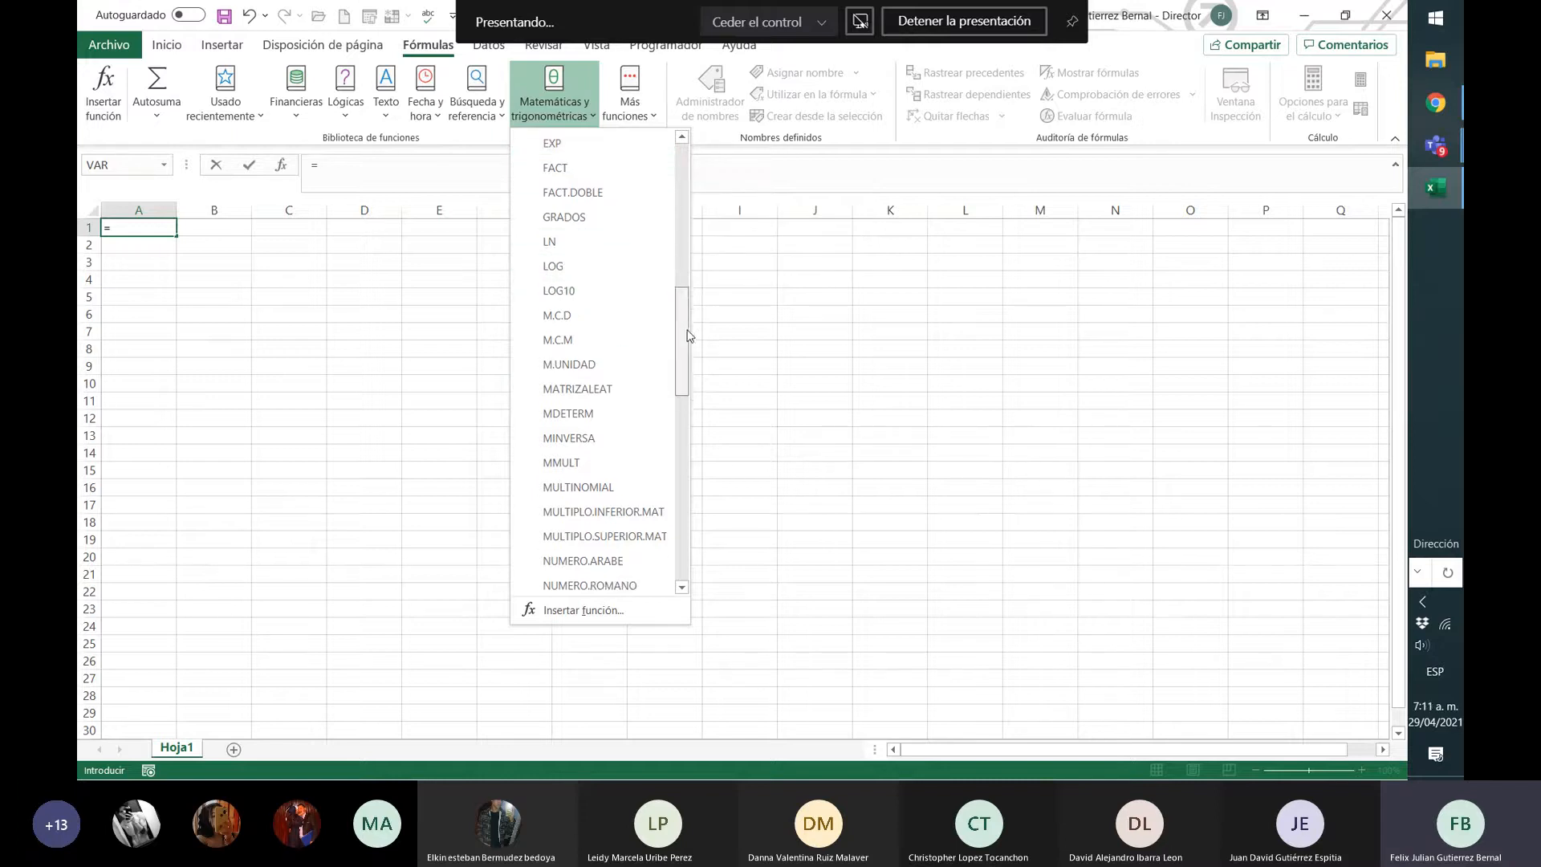
drag(686, 336, 692, 400)
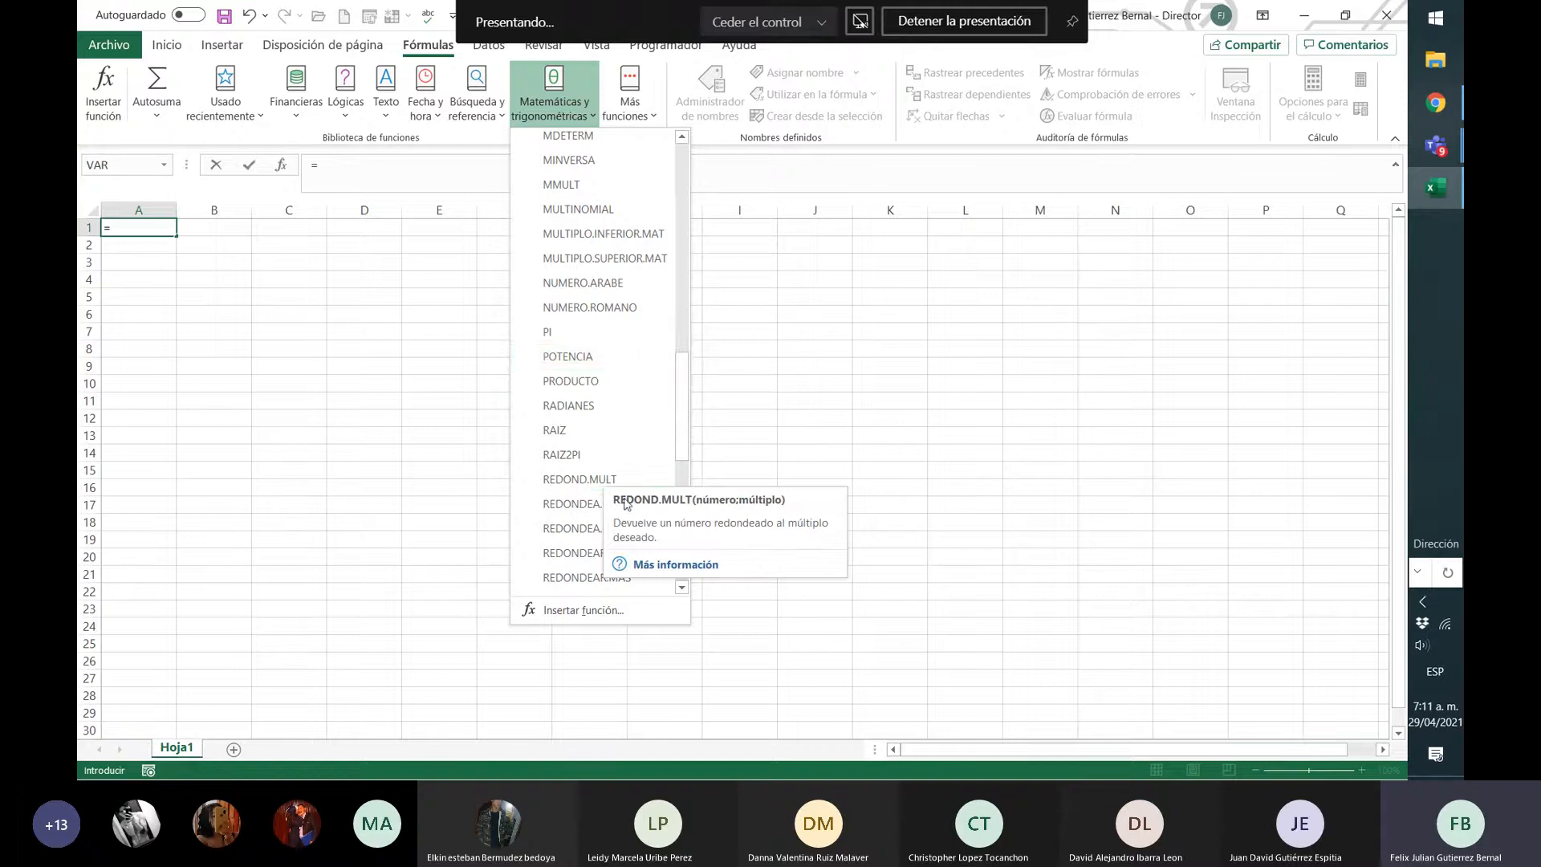
scroll(602, 466, down, 3)
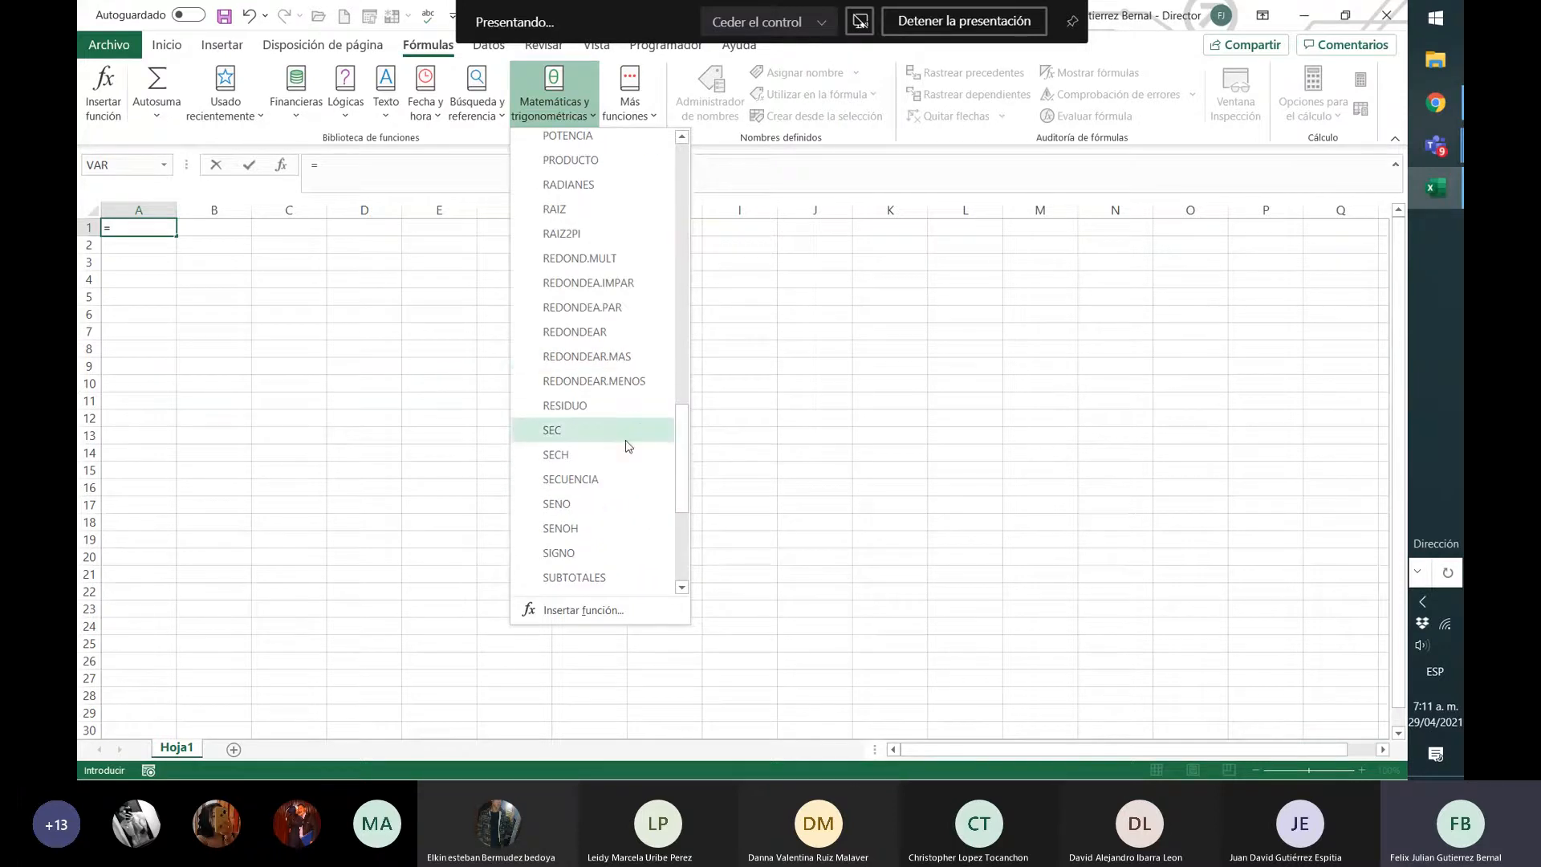
scroll(634, 474, down, 4)
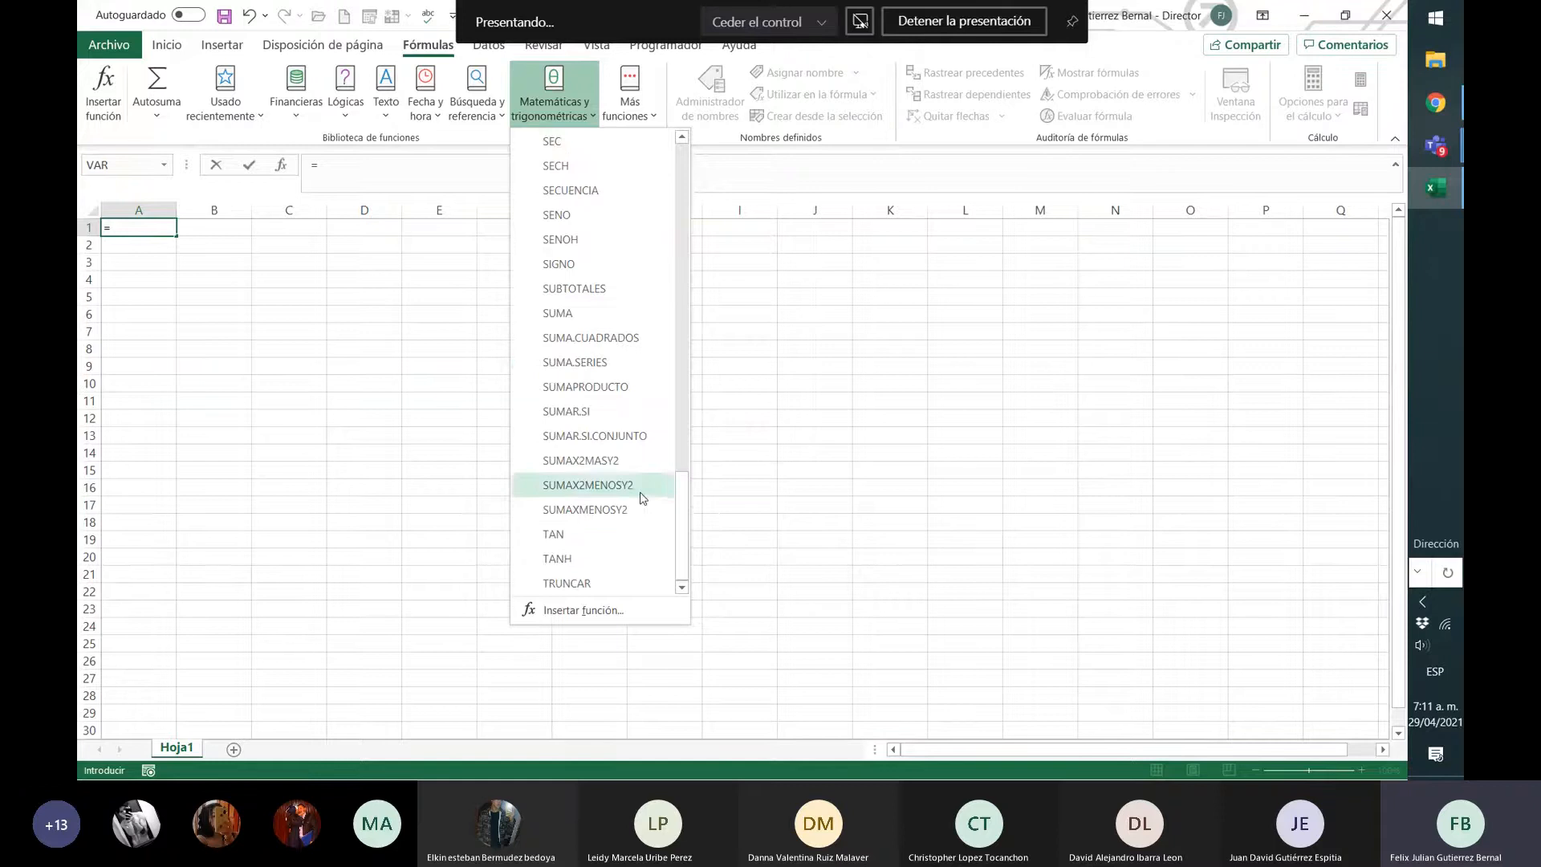
- View the additional function categories and the statistical functions, and cancel the formula entry in cell A1
click(657, 119)
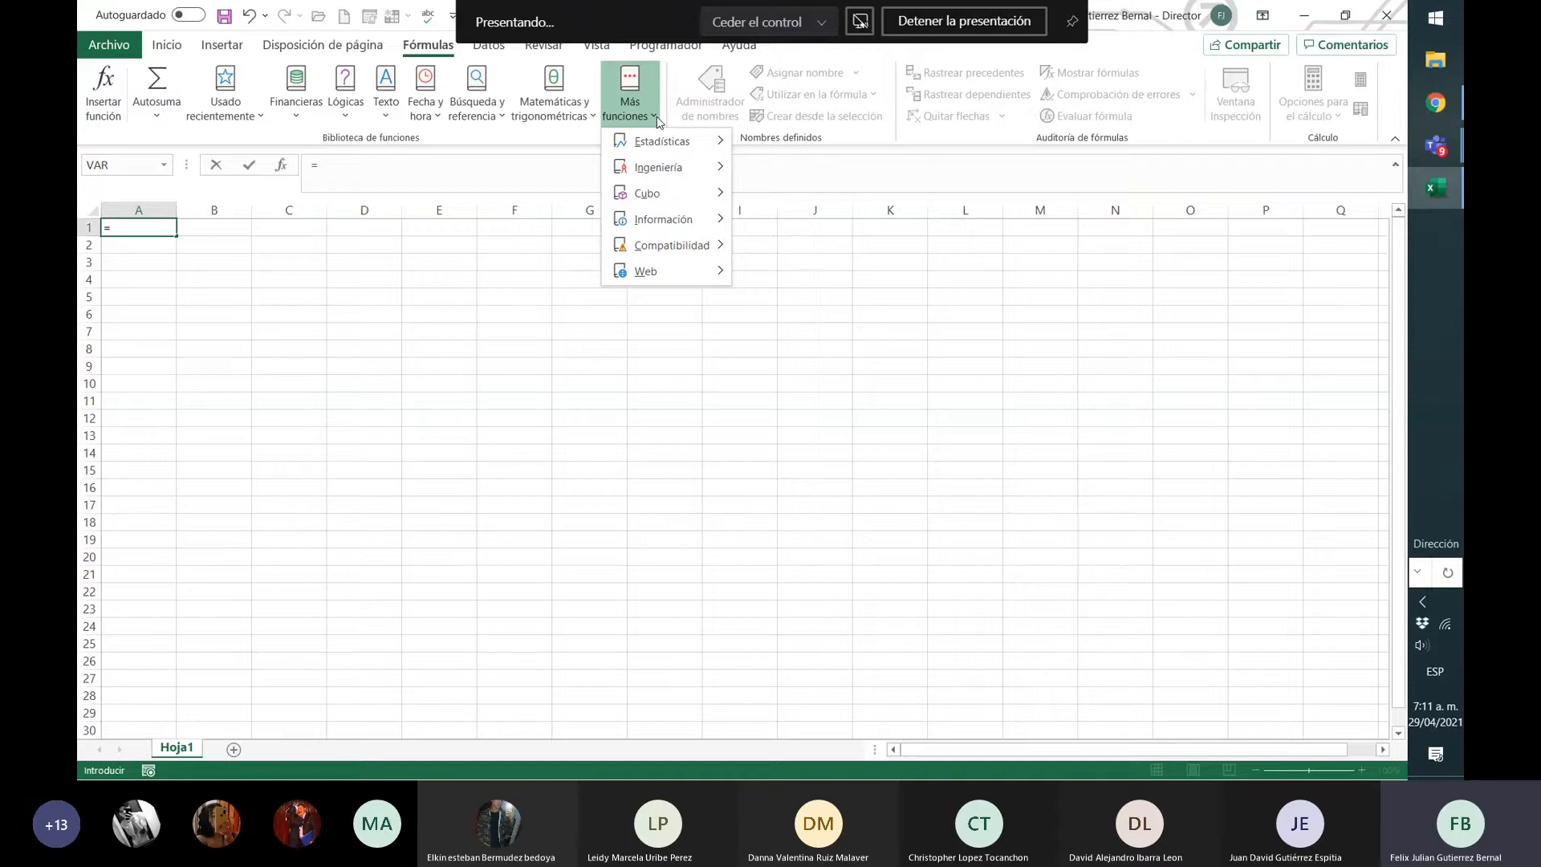
mouse_move(658, 143)
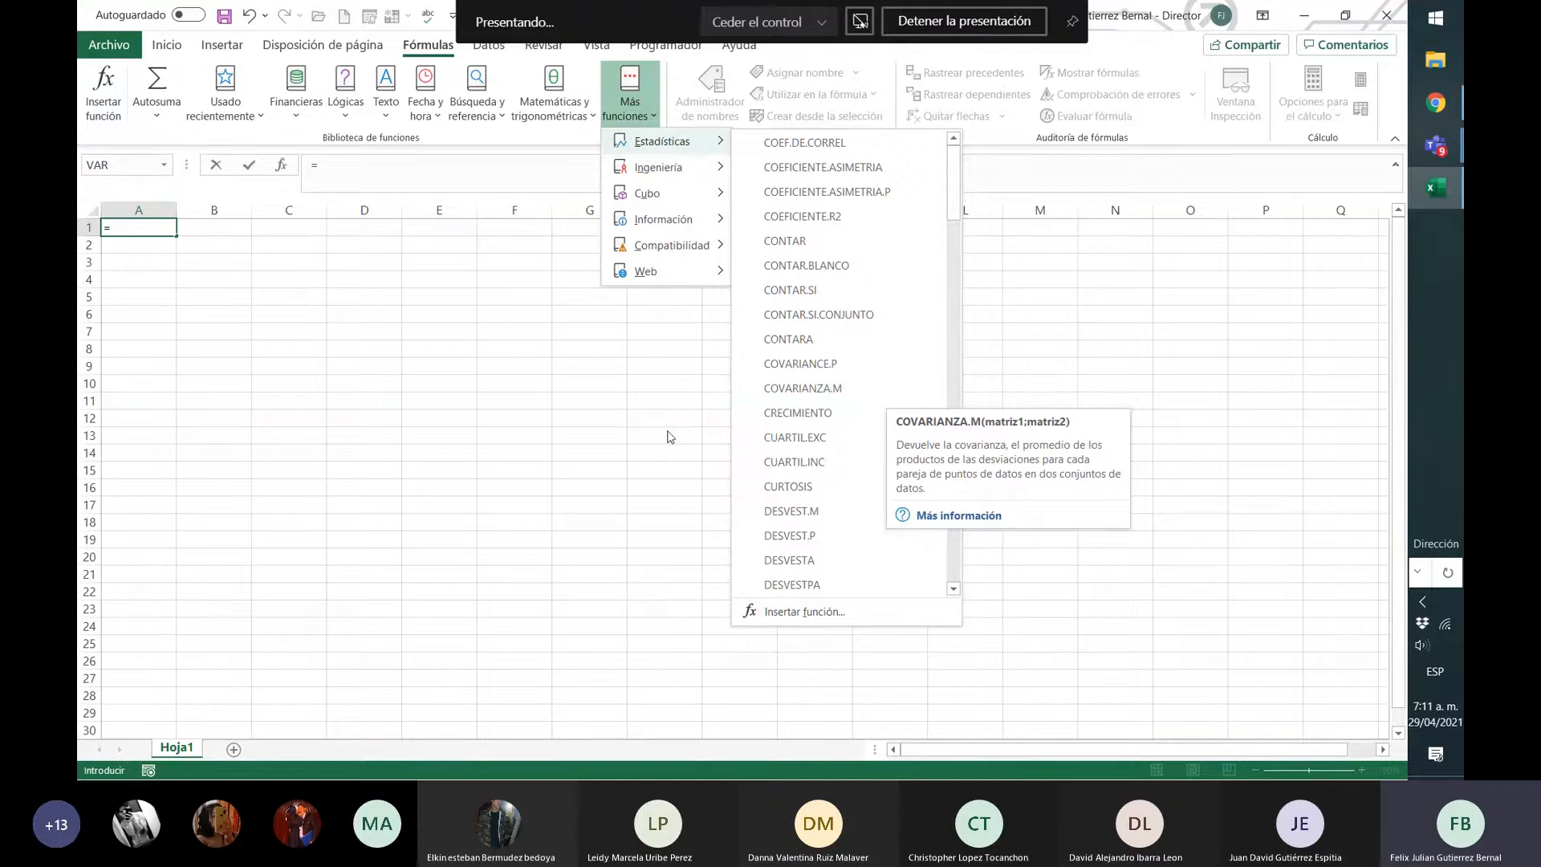
click(658, 360)
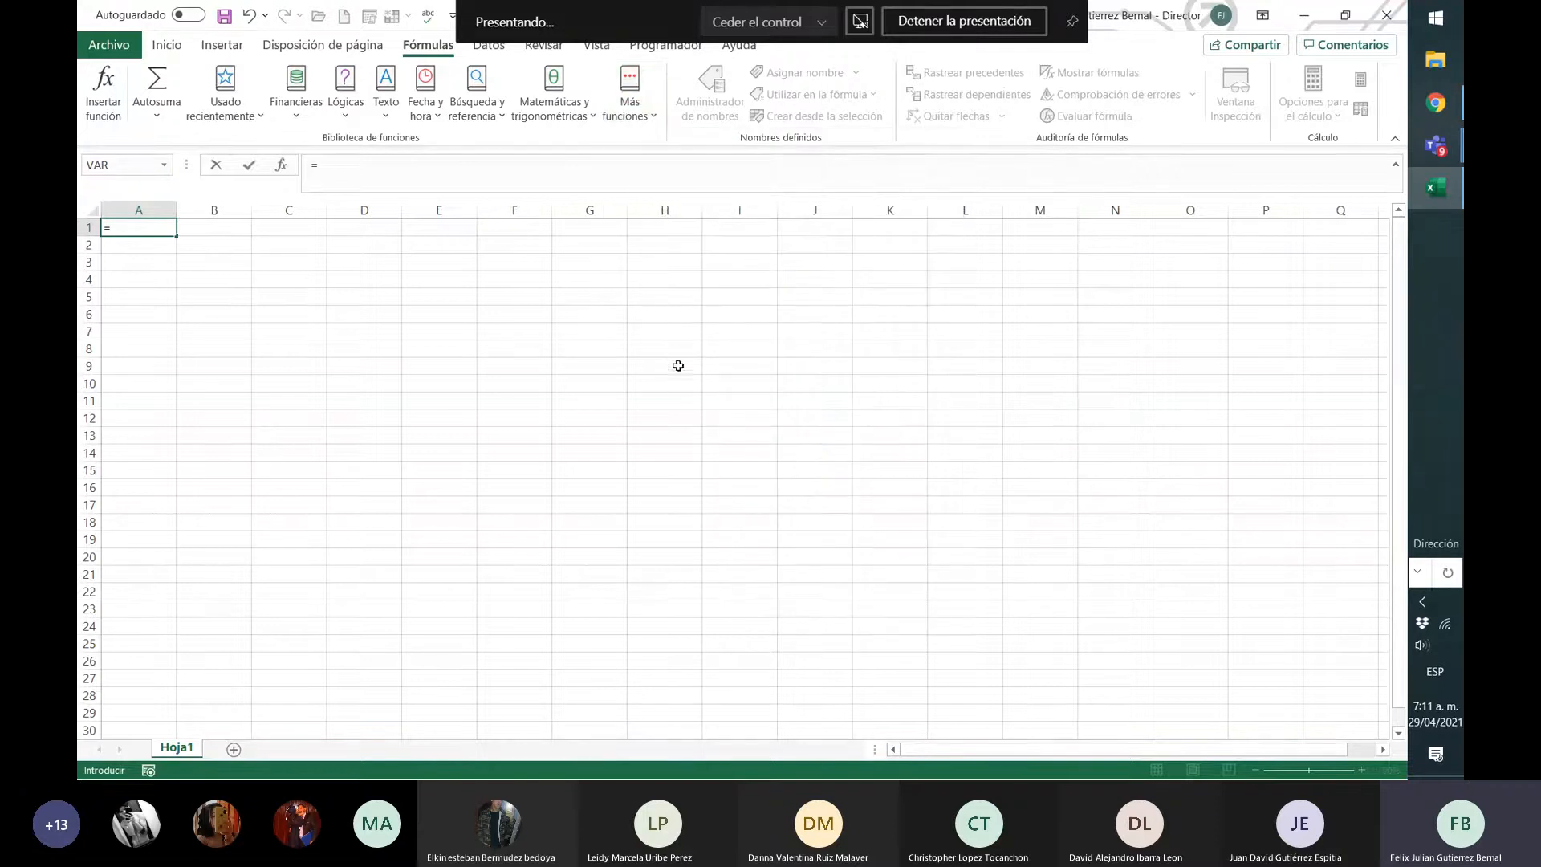
click(155, 294)
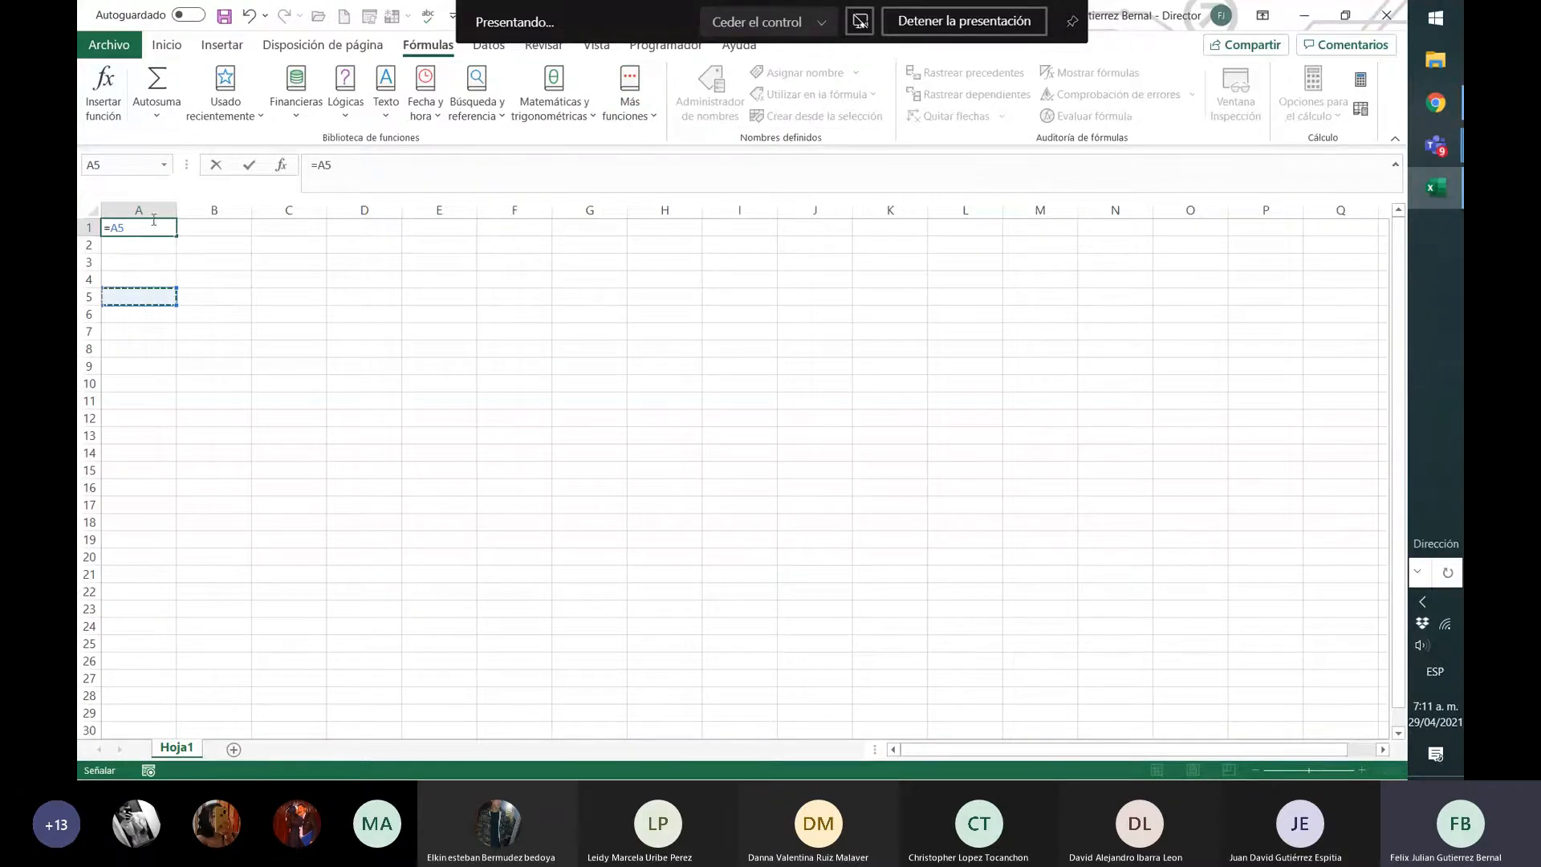
key(Escape)
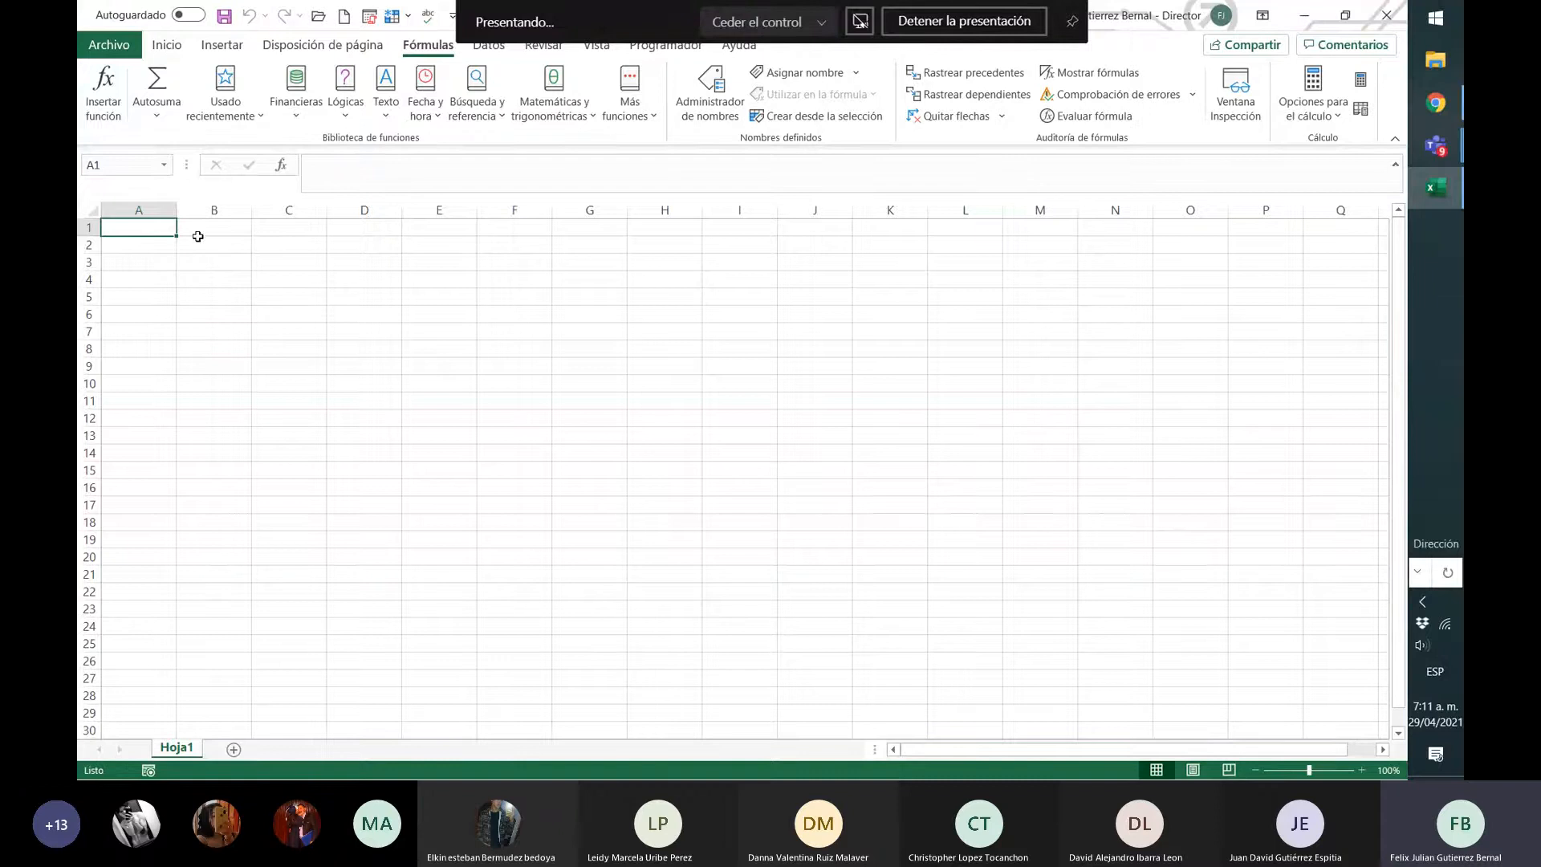
- Start a formula in cell B2 with an equals sign and raise the system volume to 54
click(199, 251)
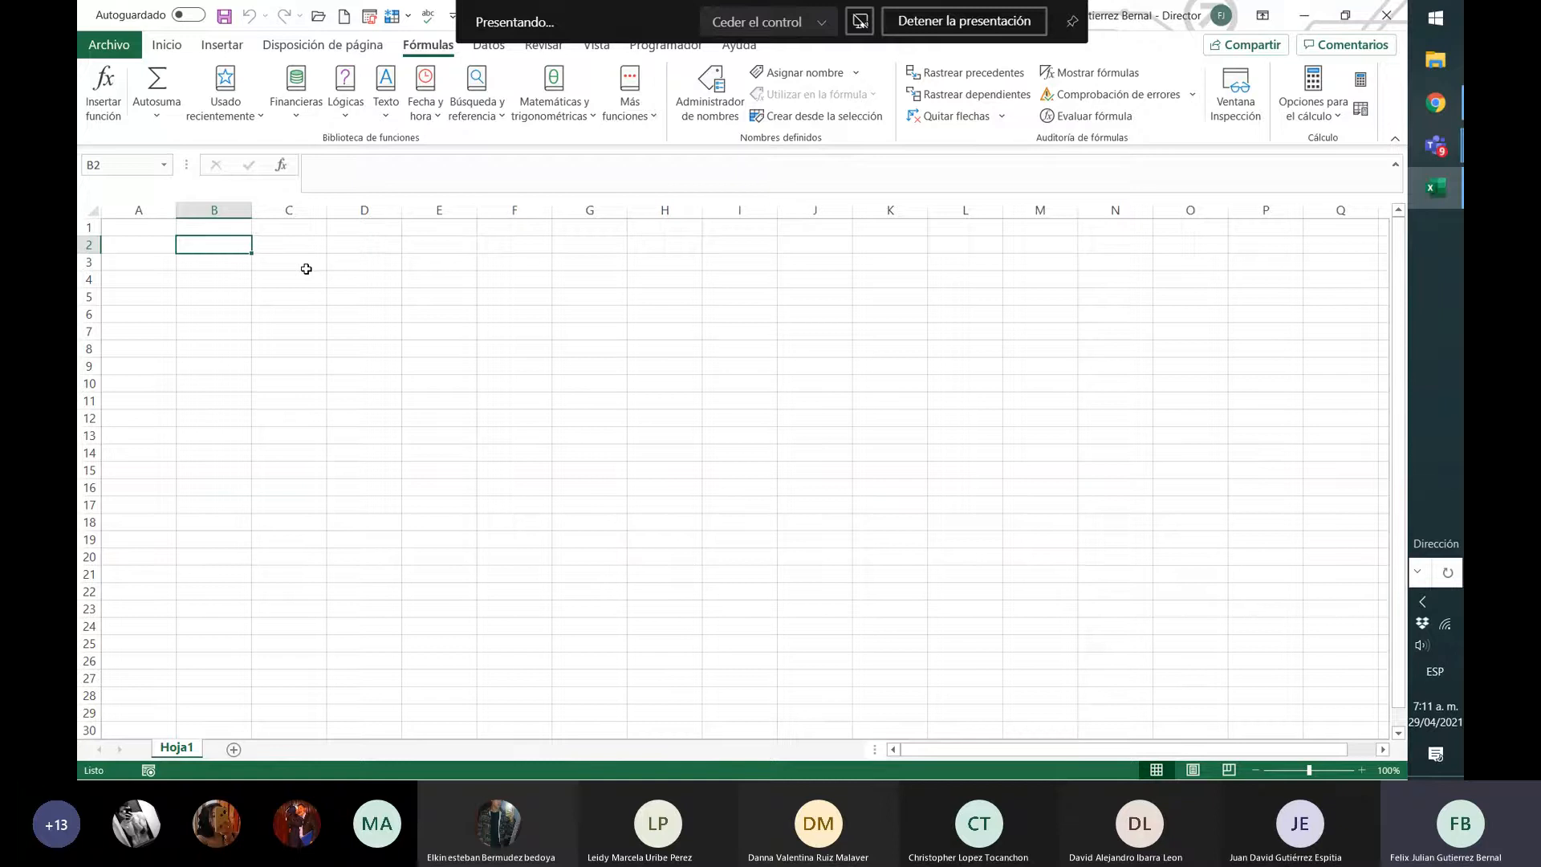
text(=)
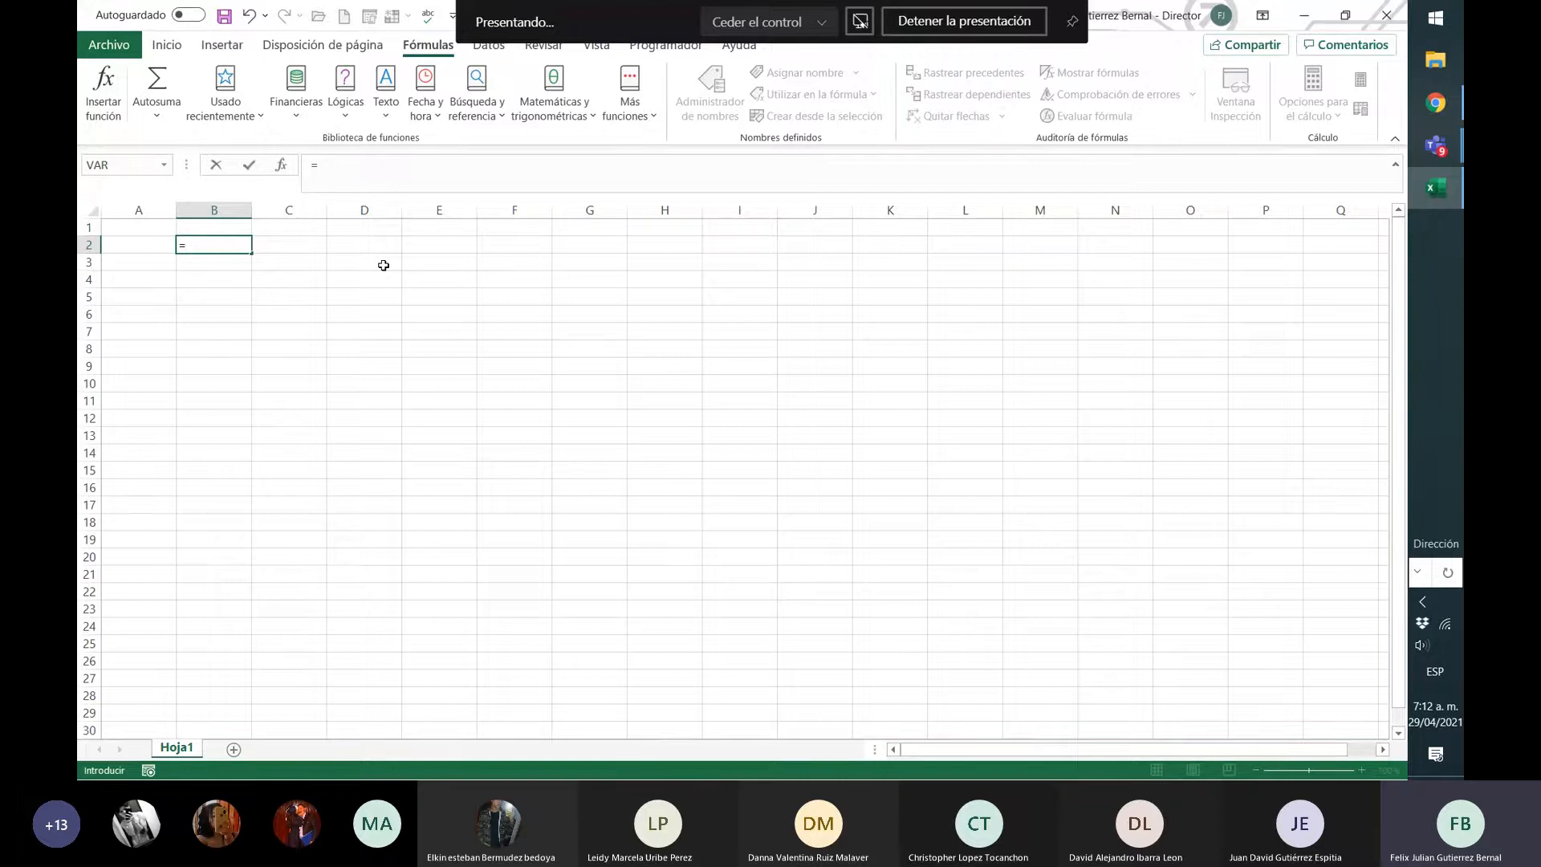
key(XF86AudioRaiseVolume)
key(XF86AudioRaiseVolume)
key(XF86AudioRaiseVolume)
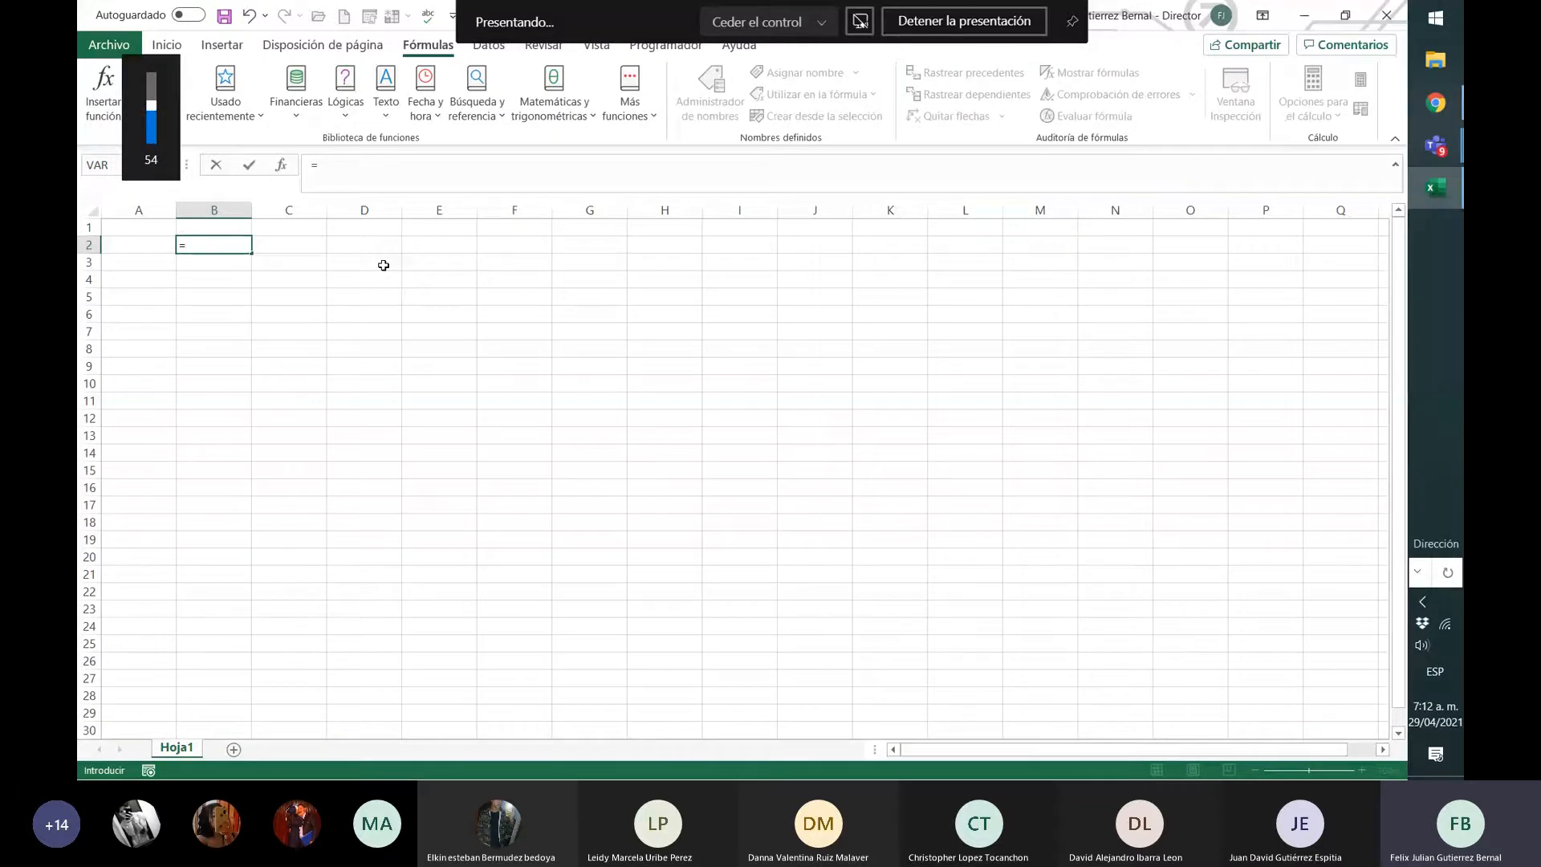
- Try the function name "aleatorio" in the B2 formula to bring up its suggestions, and clear it back to the equals sign
text(aleatorio)
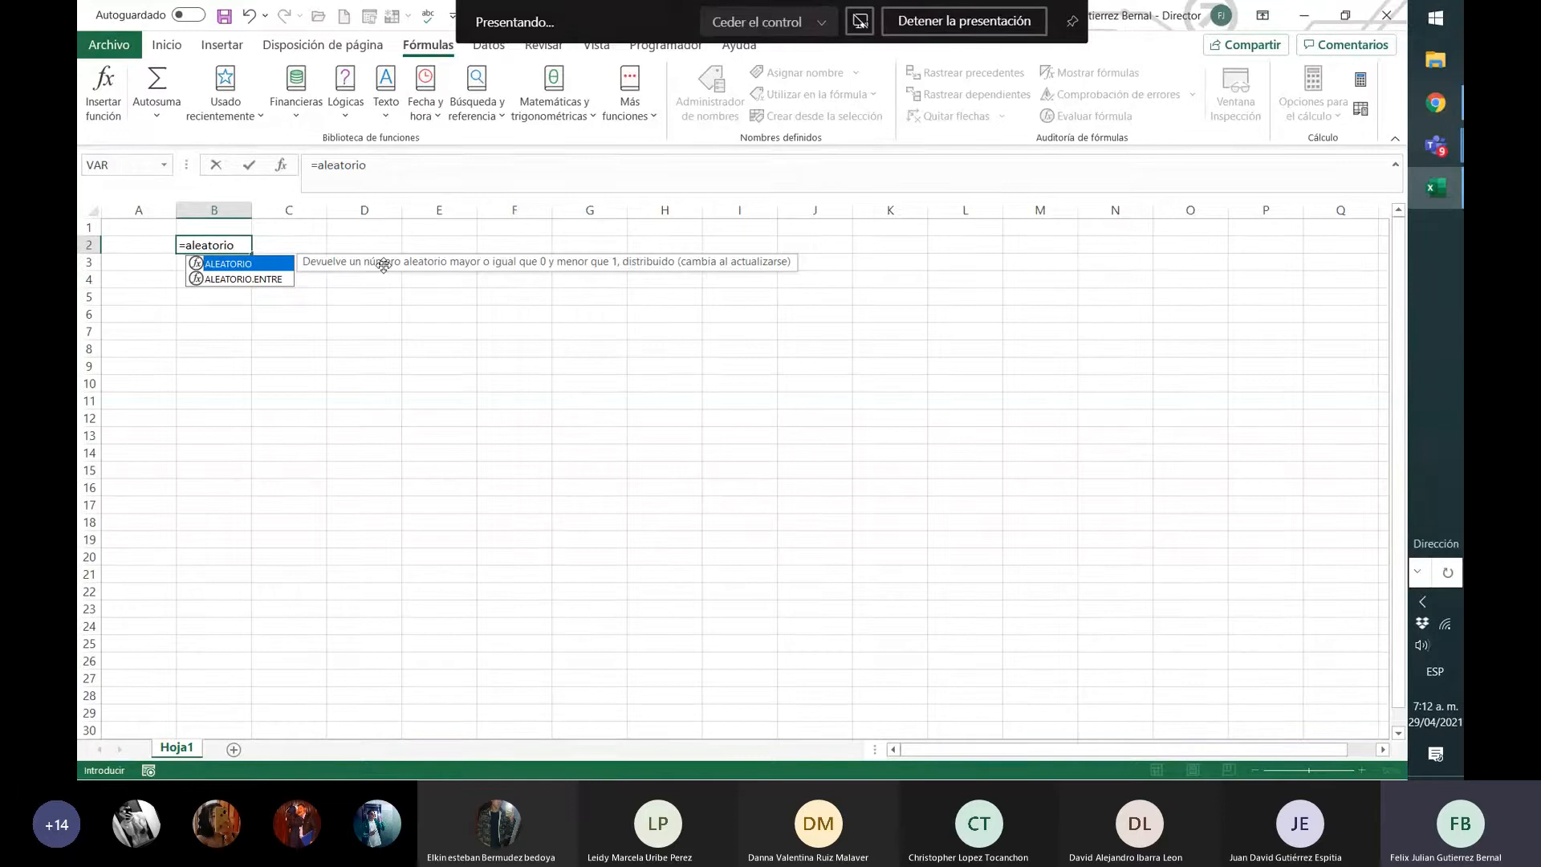
key(BackSpace)
key(BackSpace)
key(BackSpace)
key(BackSpace)
key(BackSpace)
key(BackSpace)
key(BackSpace)
key(BackSpace)
key(BackSpace)
key(BackSpace)
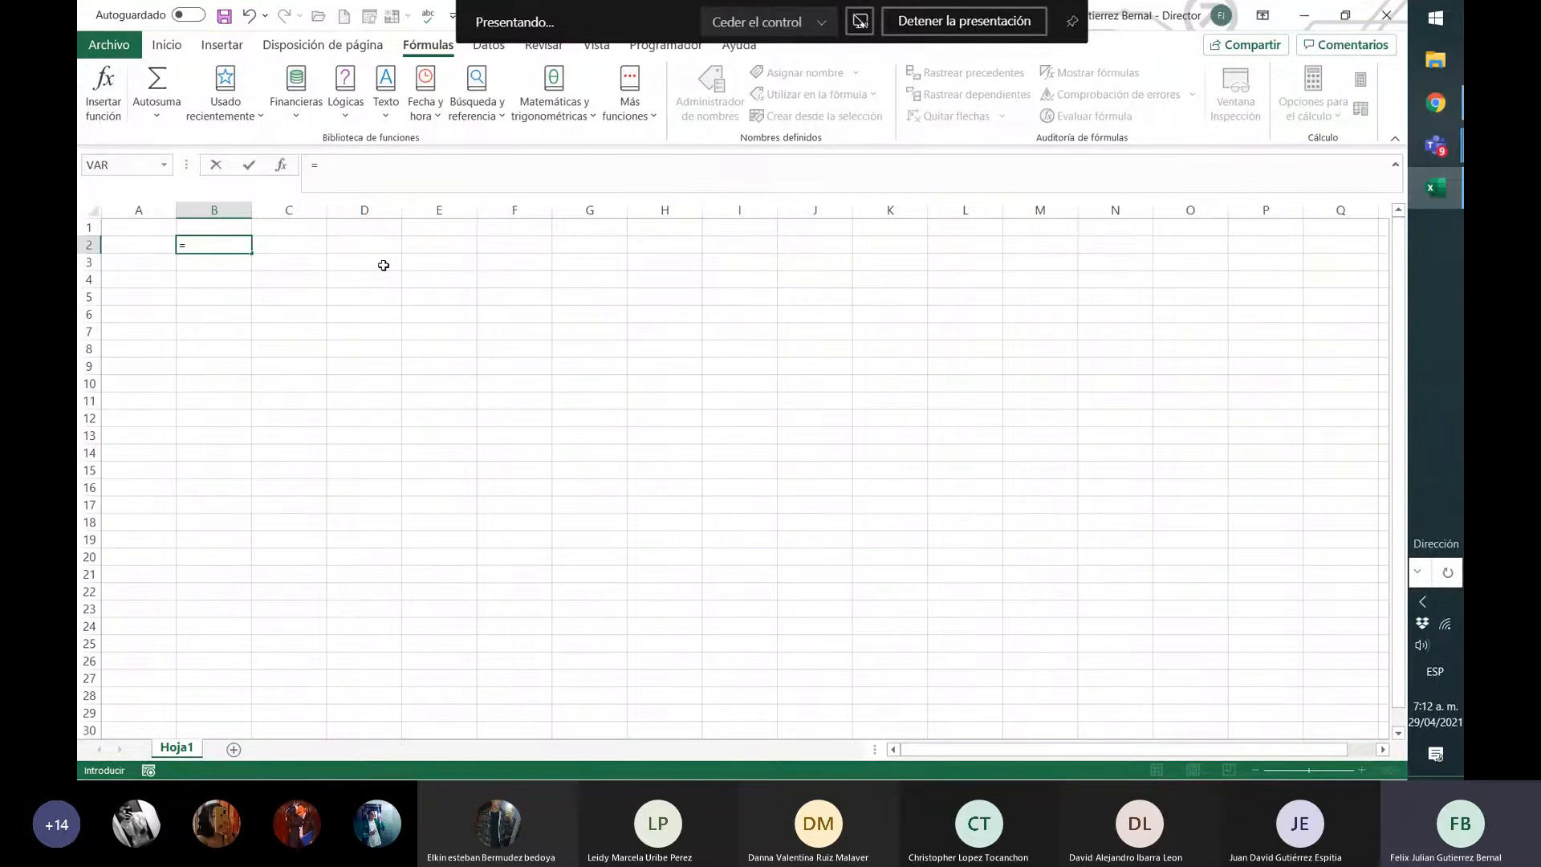
- Bring up the function suggestions for "prome" and "su" in the B2 formula, and clear both
text(prome)
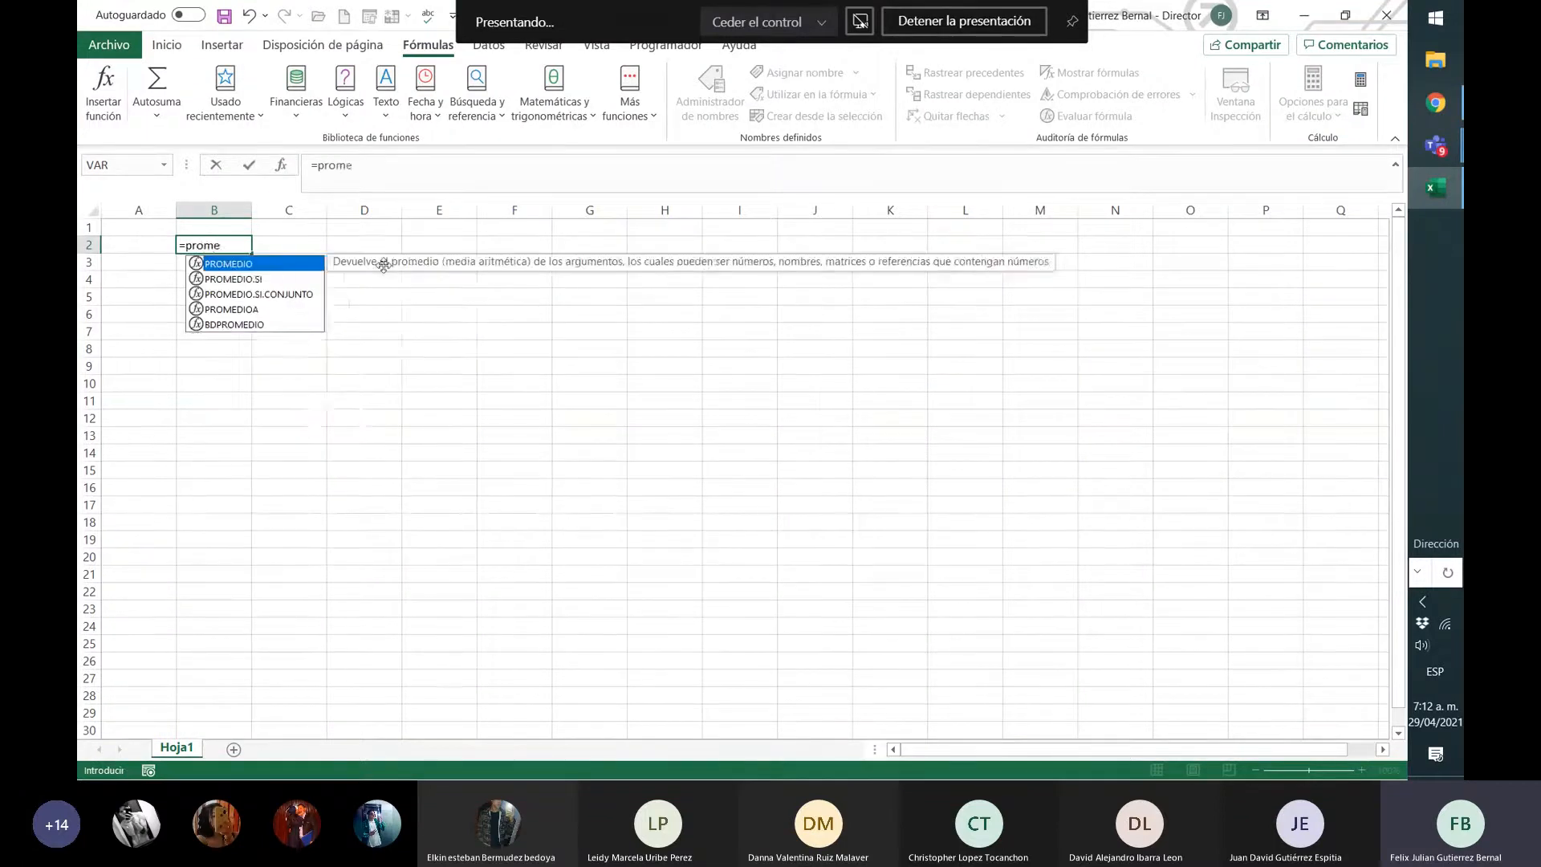
key(BackSpace)
key(BackSpace)
key(BackSpace)
key(BackSpace)
key(BackSpace)
text(su)
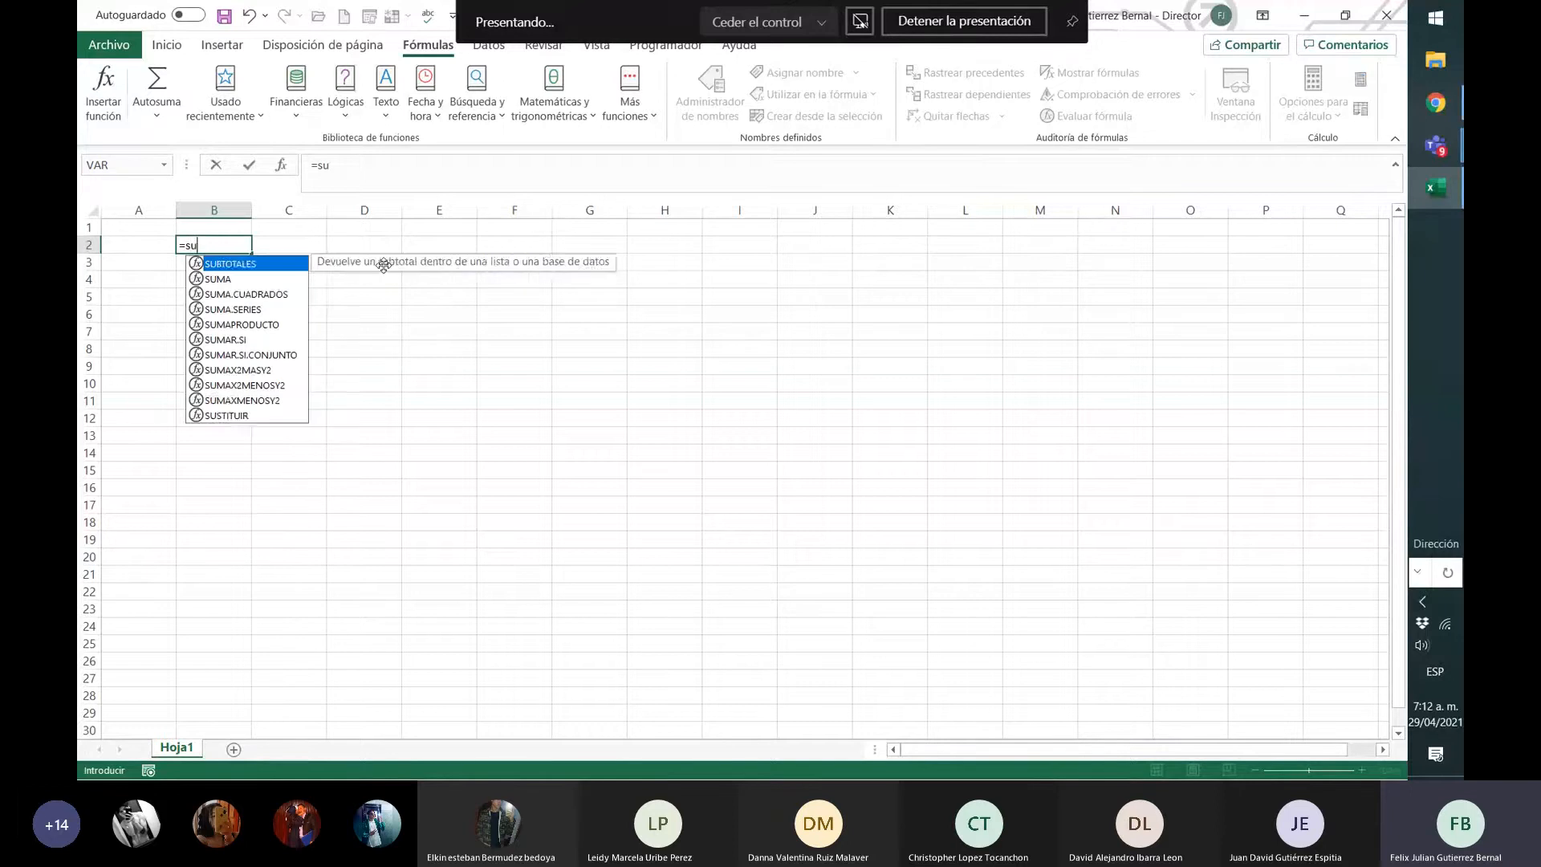
key(BackSpace)
key(BackSpace)
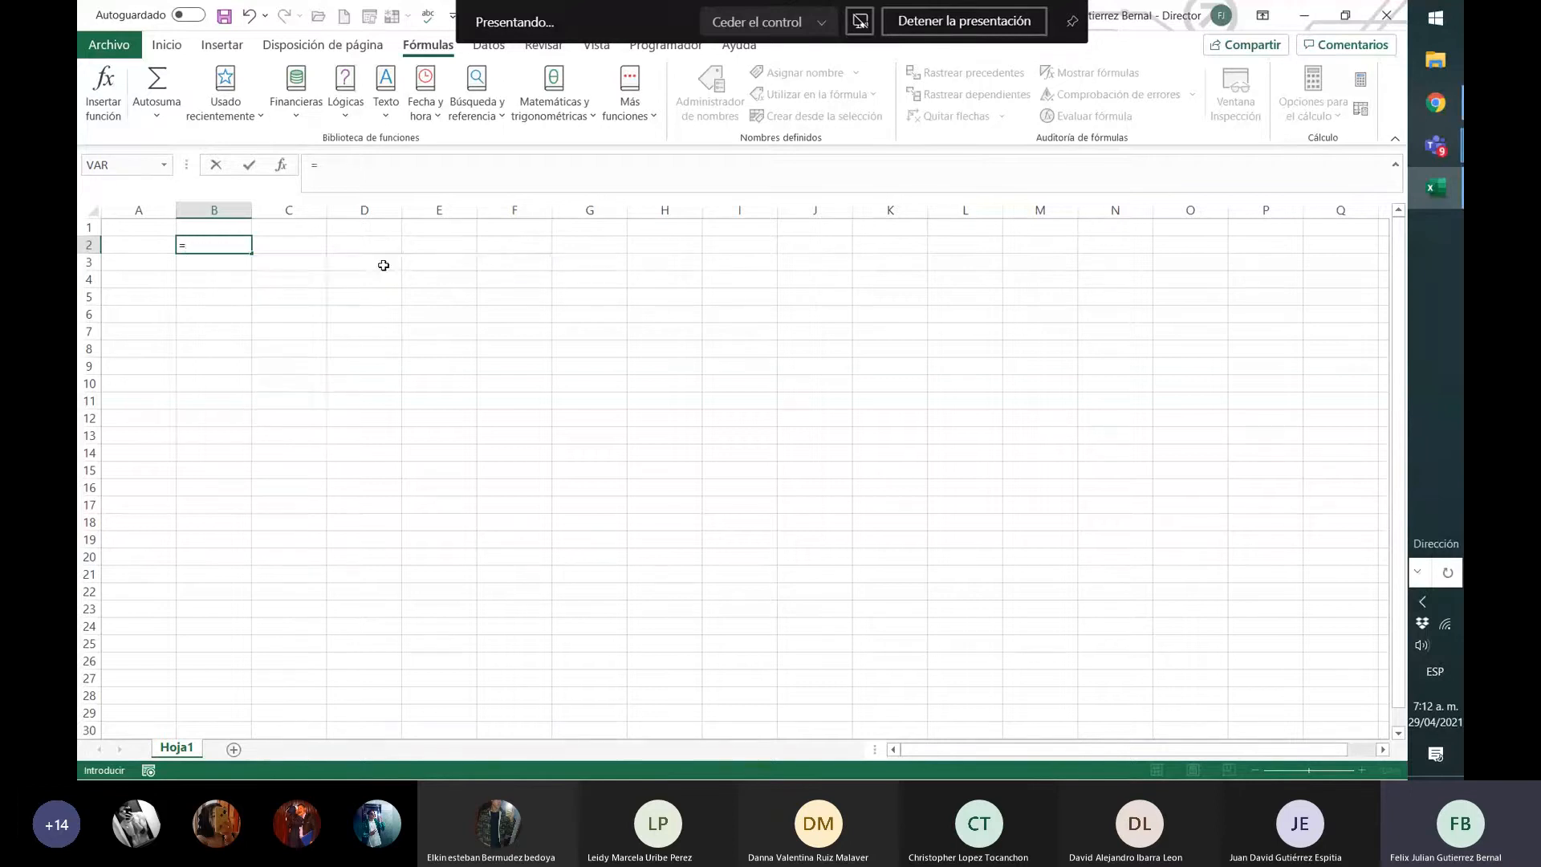
- Complete the formula in cell B2 as =aleatorio.entre(0;1000) to generate a random number between 0 and 1000
text(aleatorio)
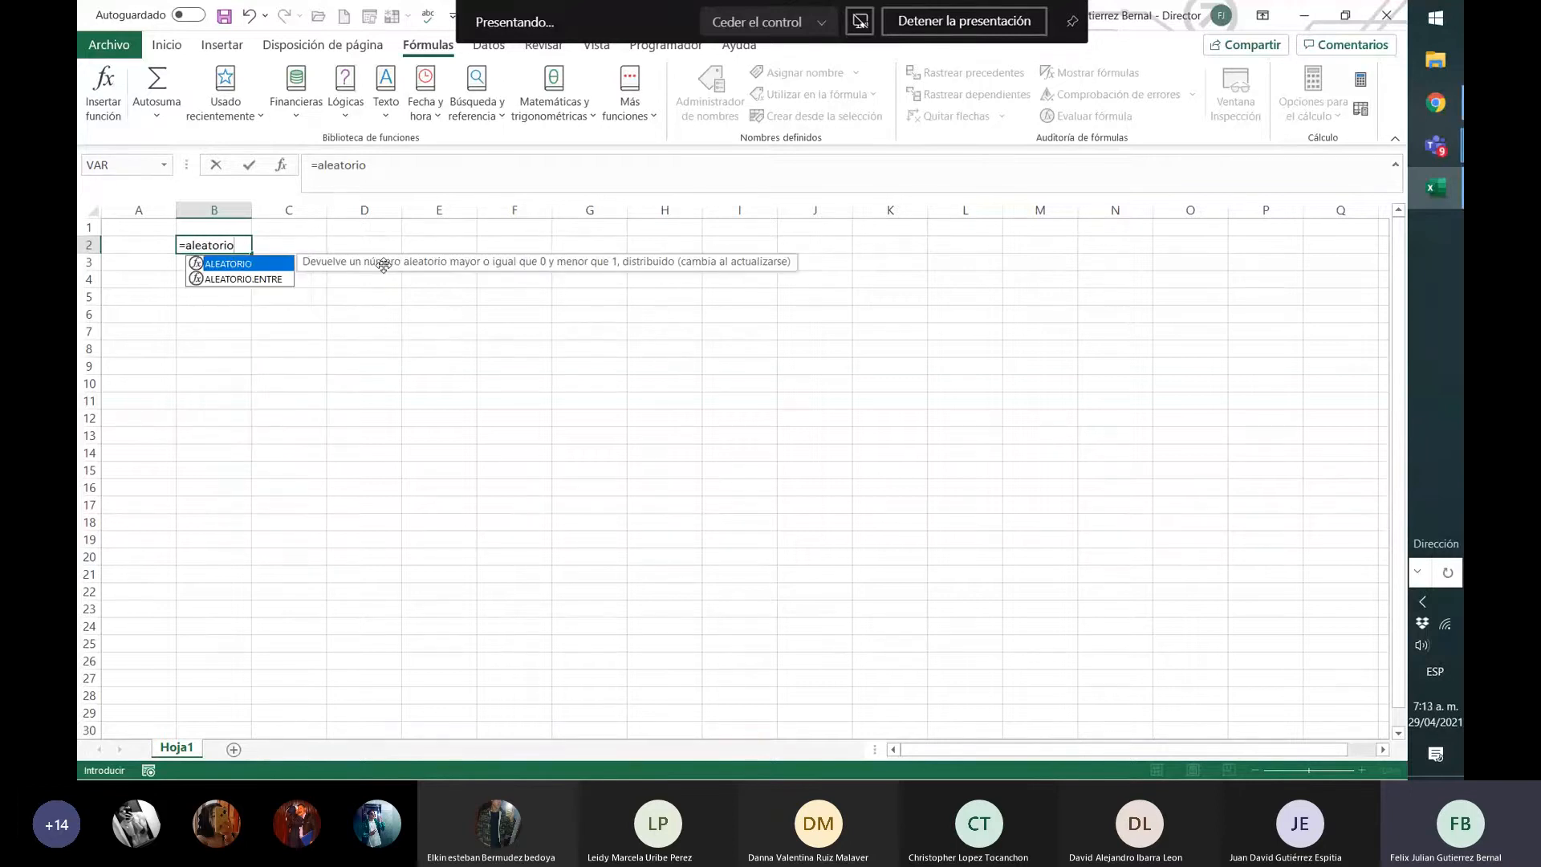
text(.entre)
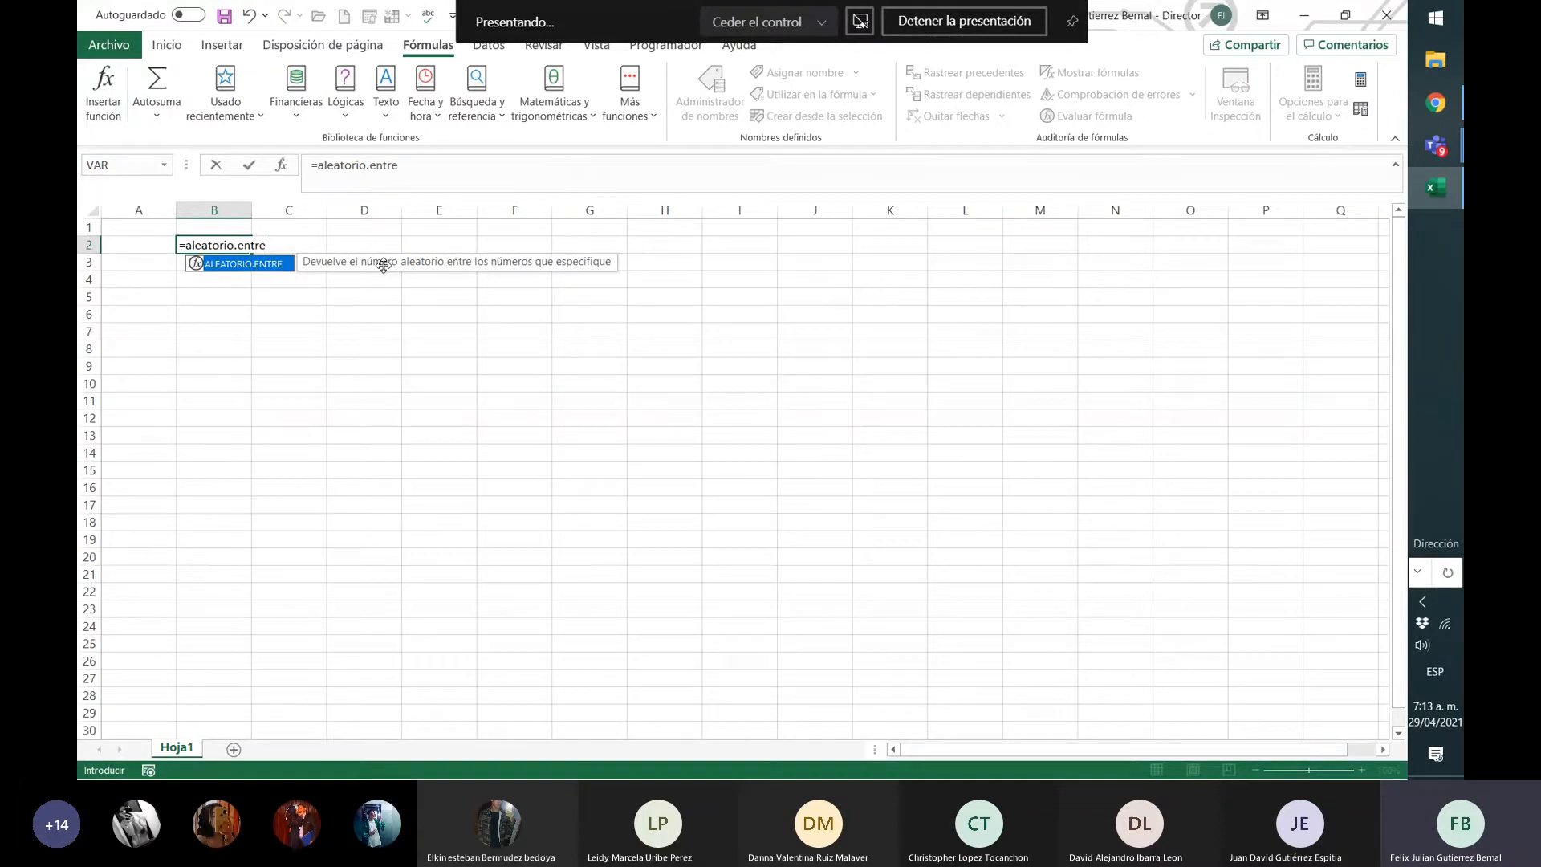
text(()
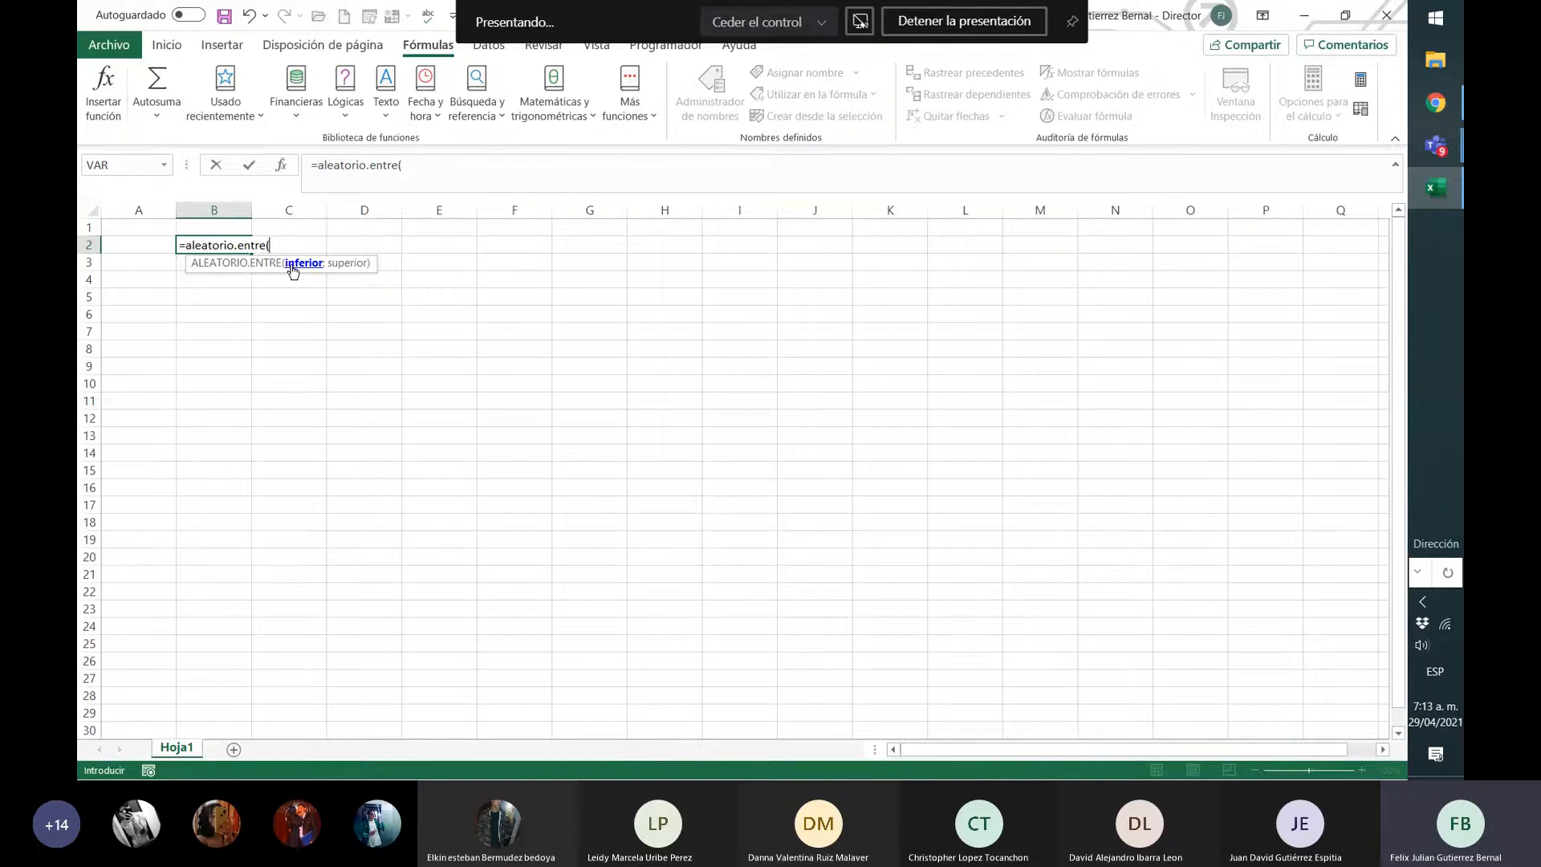
text(0)
text(1000)
key(BackSpace)
key(BackSpace)
key(BackSpace)
key(BackSpace)
key(BackSpace)
text(;)
text(1000))
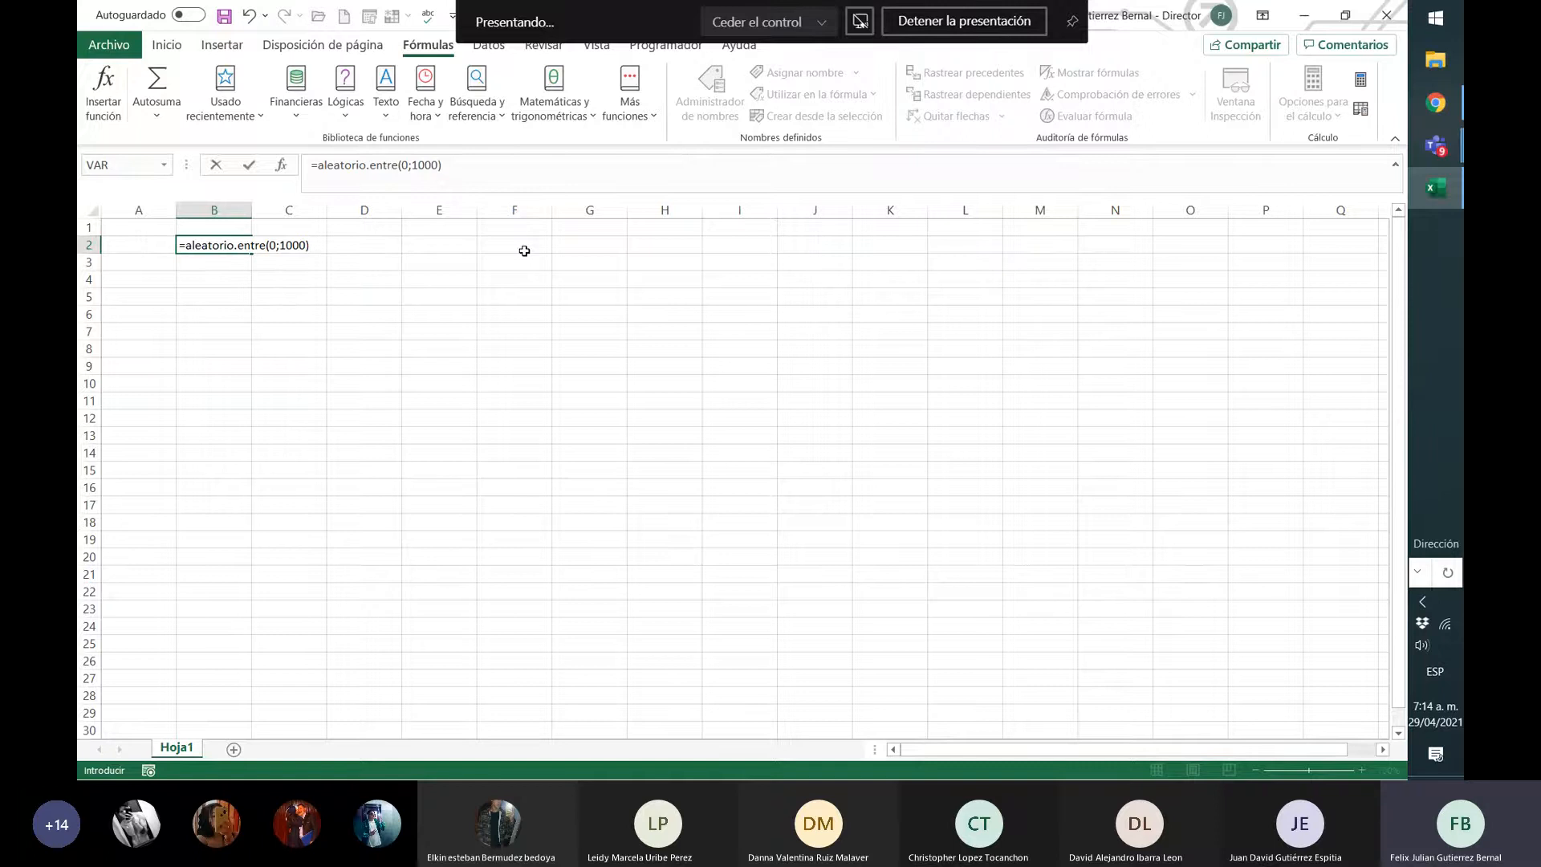
key(Return)
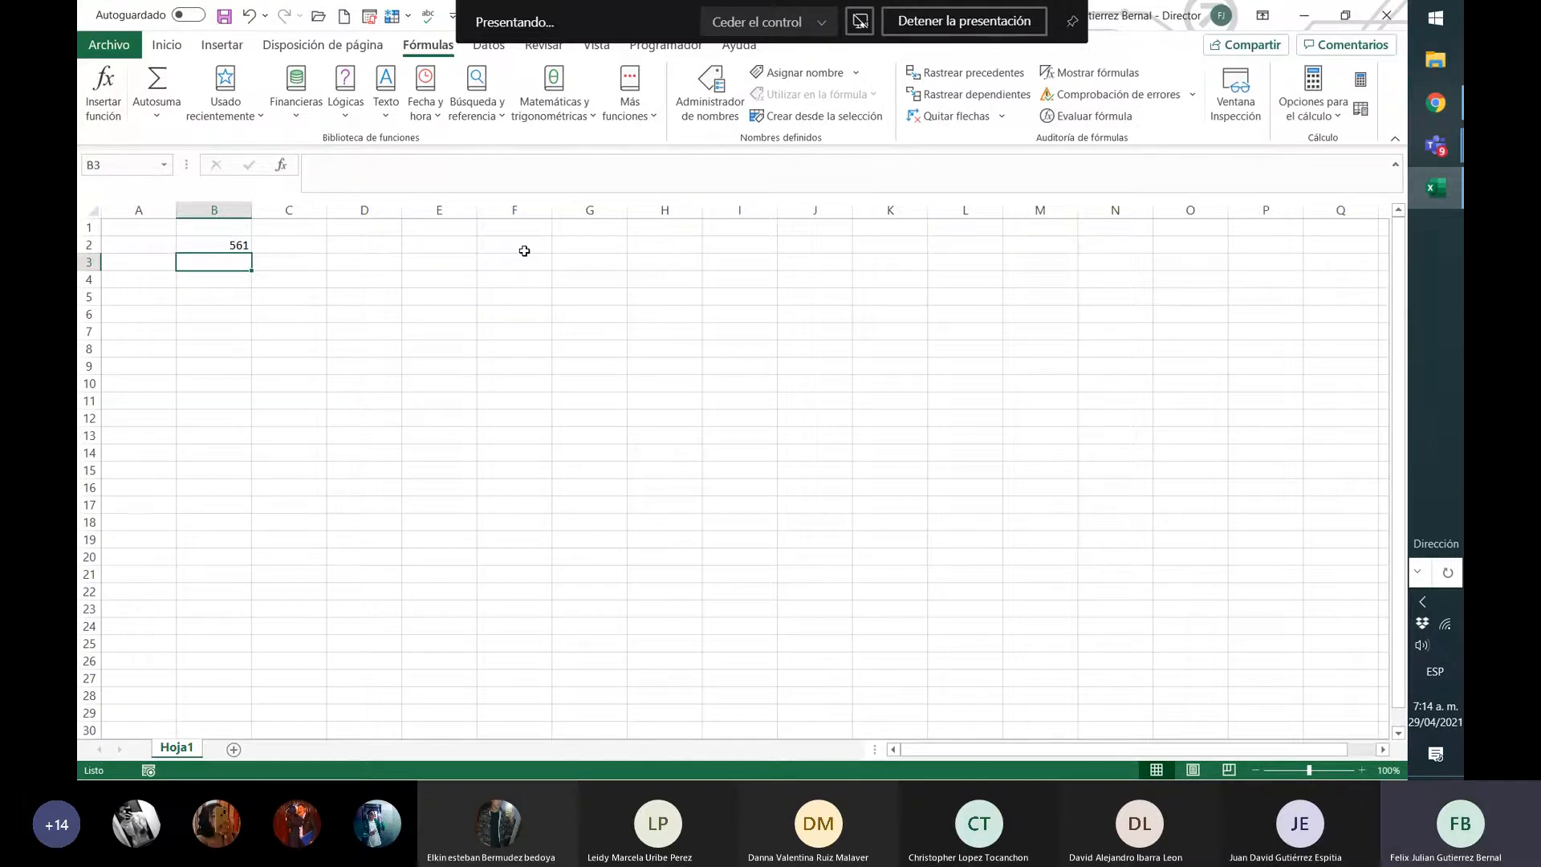
- Autofit column B and copy the B2 random-number formula across row 2 through column AE
double_click(251, 211)
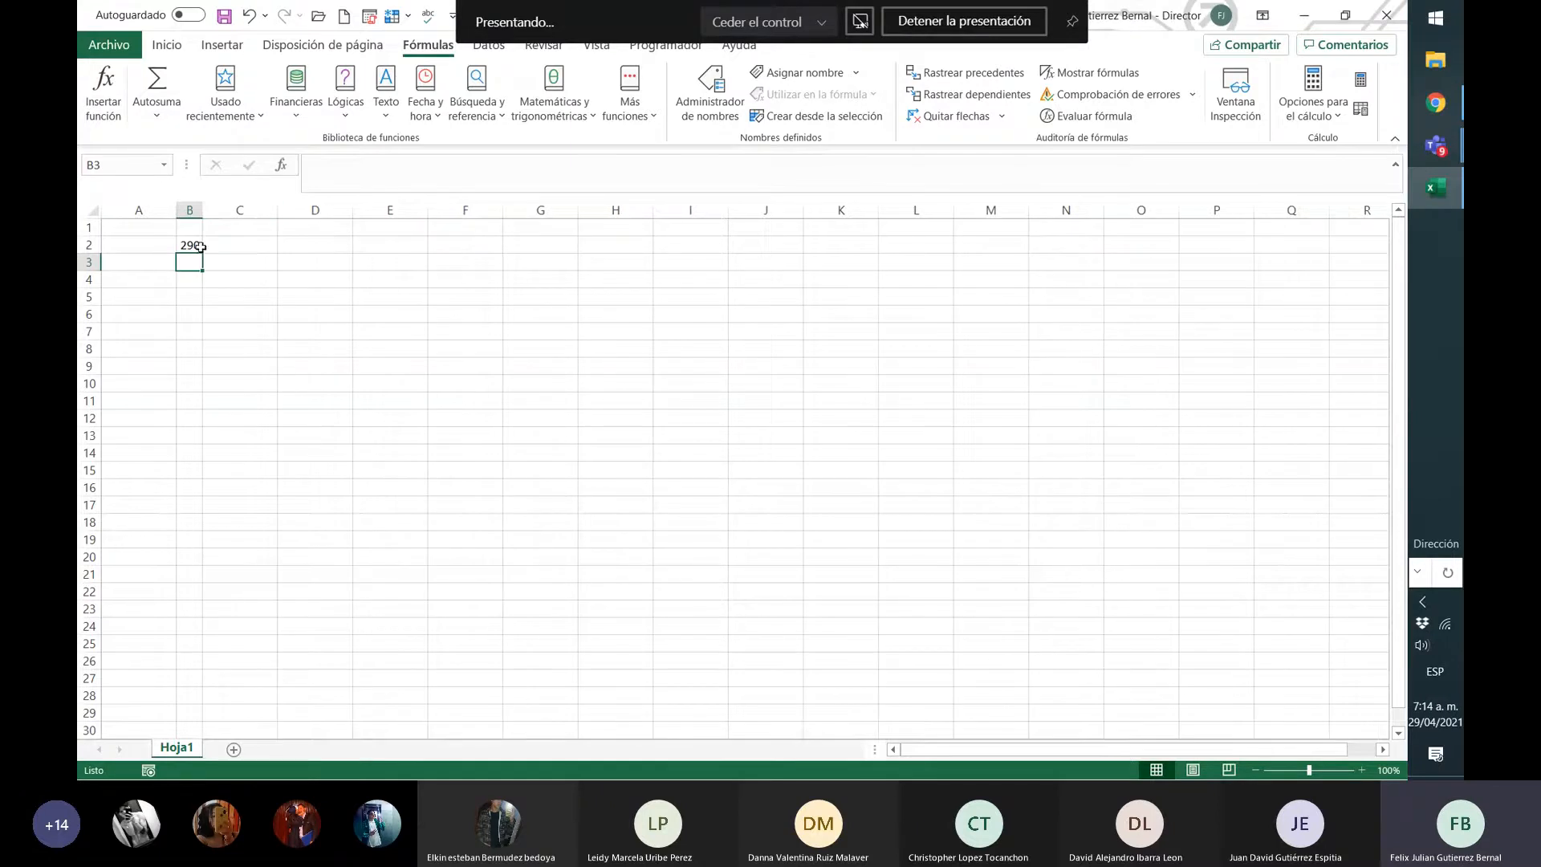
key(F9)
click(193, 245)
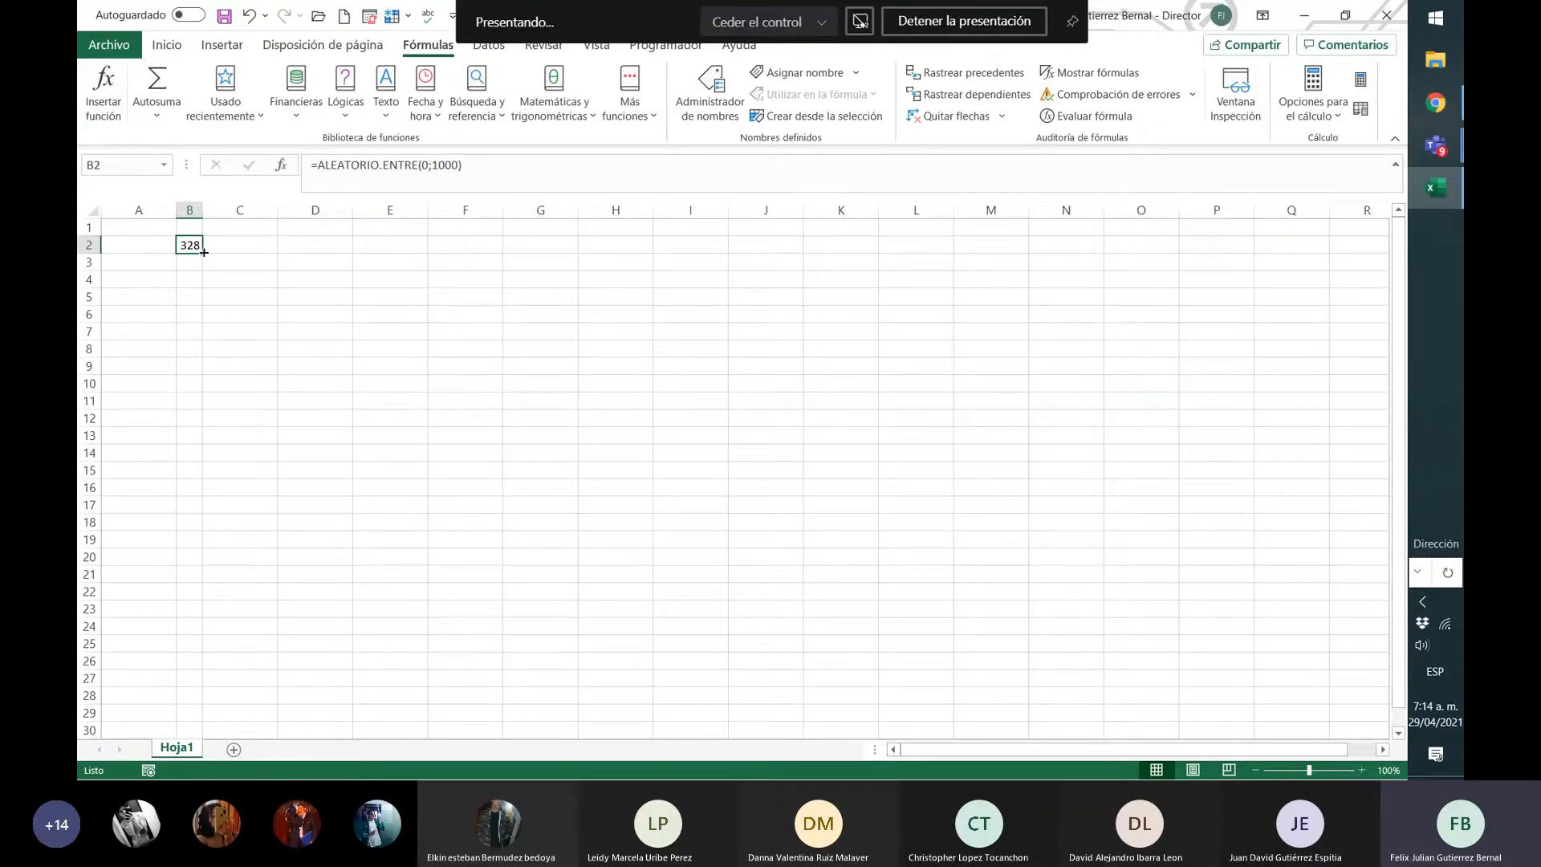
drag(204, 253, 961, 252)
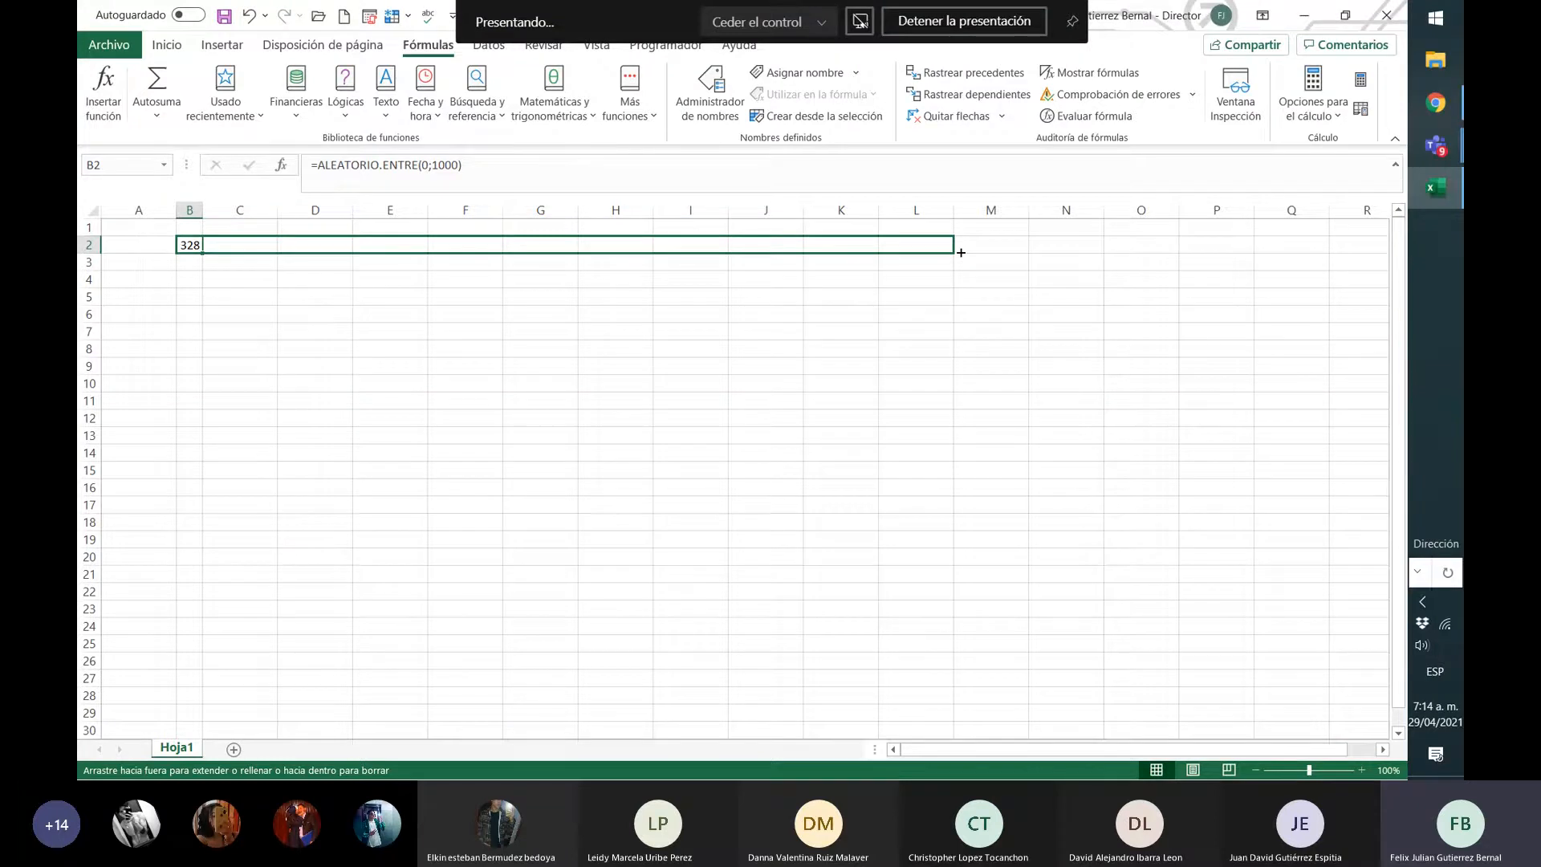
drag(961, 253, 1282, 255)
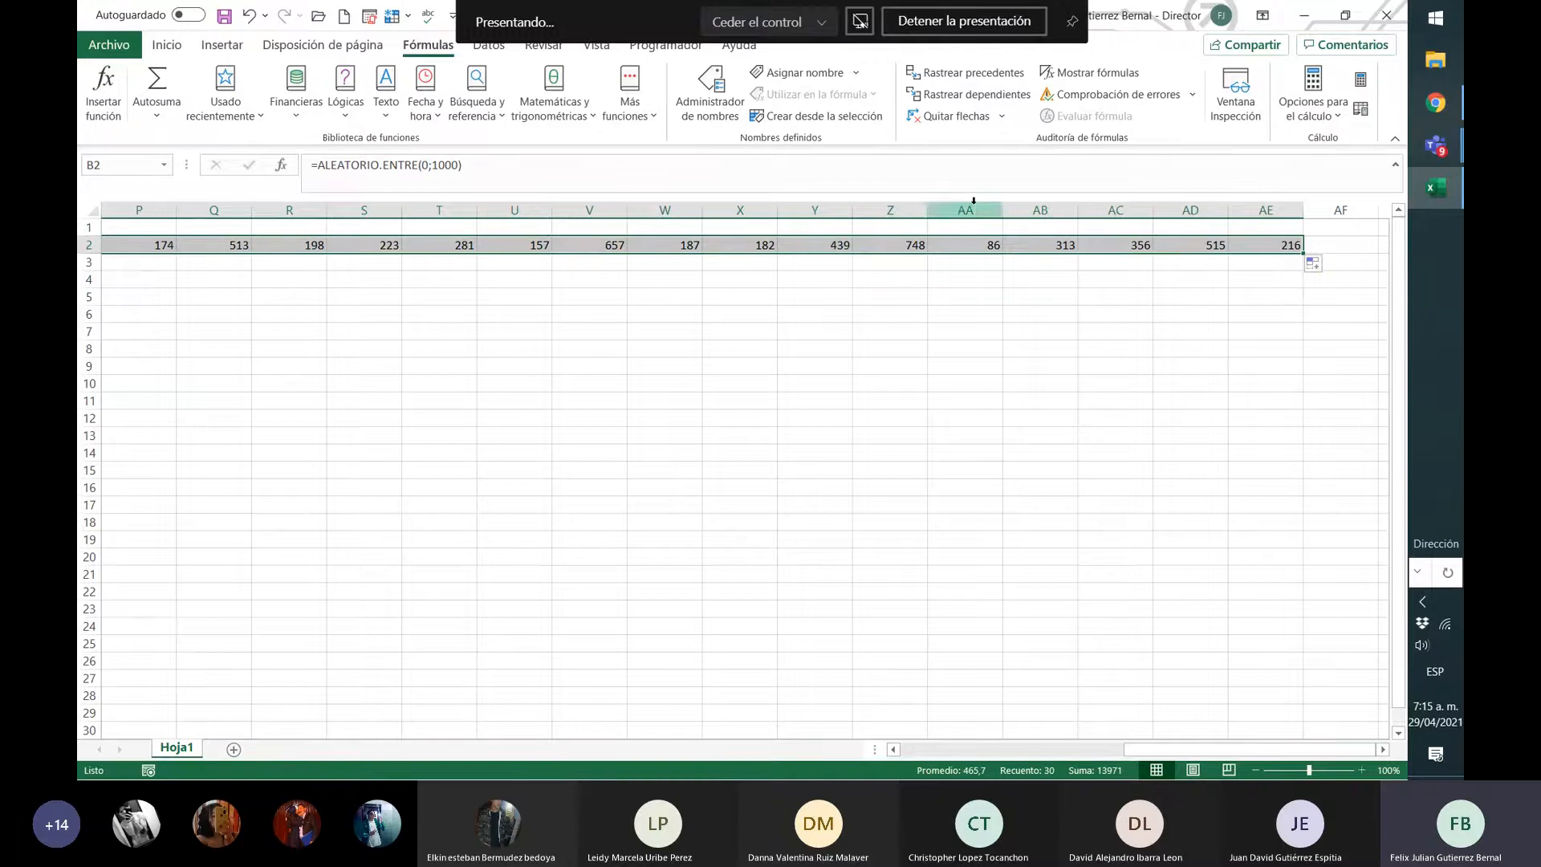
- Select the full columns B through AE
click(171, 278)
key(Left)
key(Left)
key(Left)
key(Left)
key(Left)
key(Left)
key(Left)
key(Left)
key(Left)
key(Left)
key(Left)
key(Left)
key(Left)
key(Left)
key(Left)
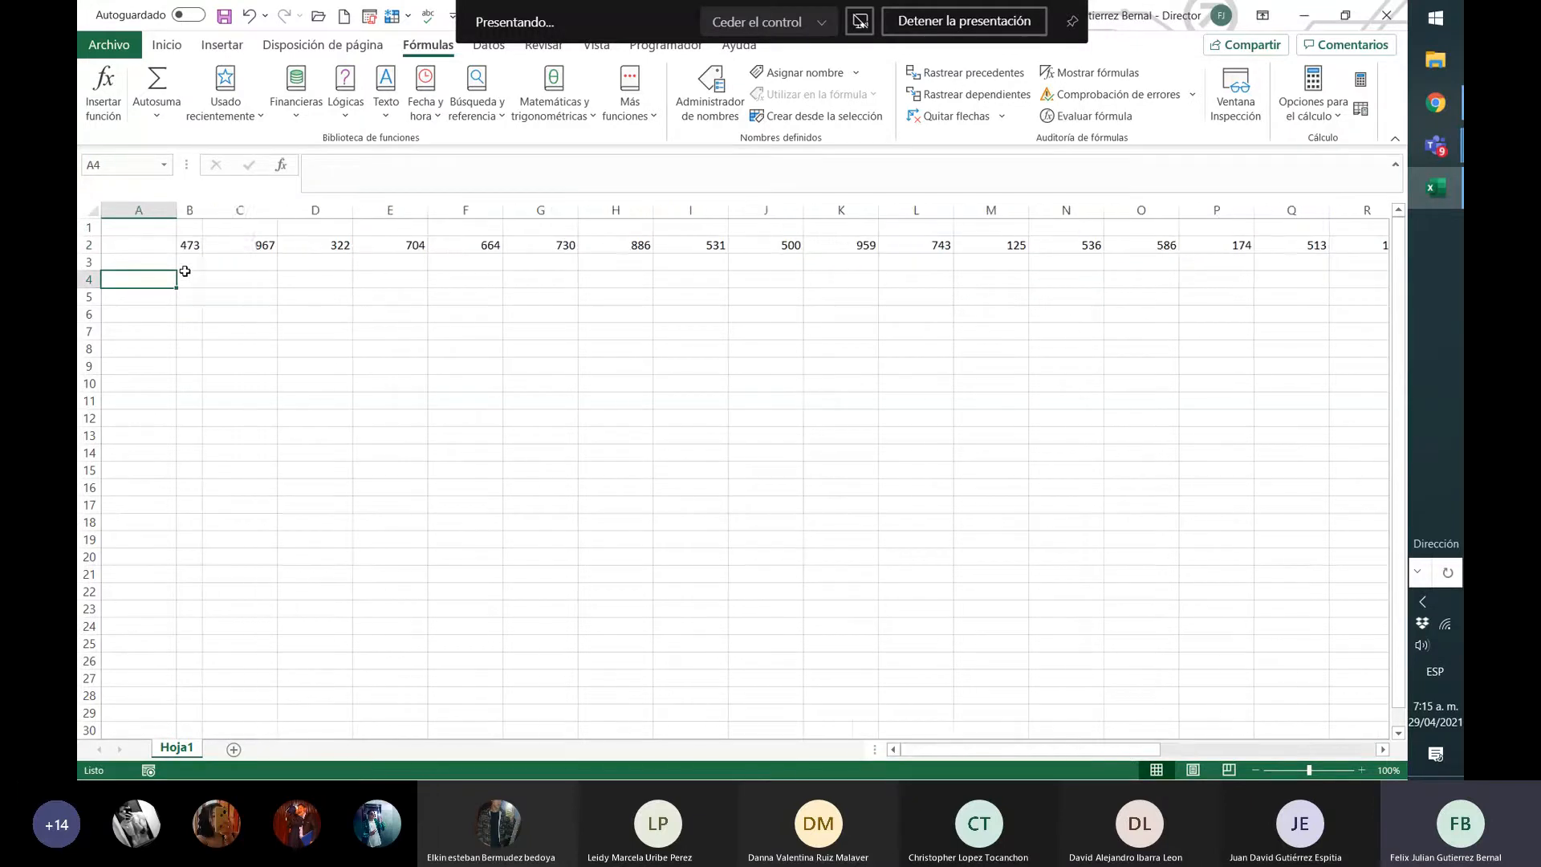
click(191, 210)
key(shift+Right)
key(shift+Right)
key(shift+Right)
key(shift+Right)
key(shift+Right)
key(shift+Right)
key(shift+Right)
key(shift+Right)
key(shift+Right)
key(shift+Right)
key(shift+Right)
key(shift+Right)
key(shift+Right)
key(shift+Right)
key(shift+Right)
key(shift+Right)
key(shift+Right)
key(shift+Right)
key(shift+Right)
key(shift+Right)
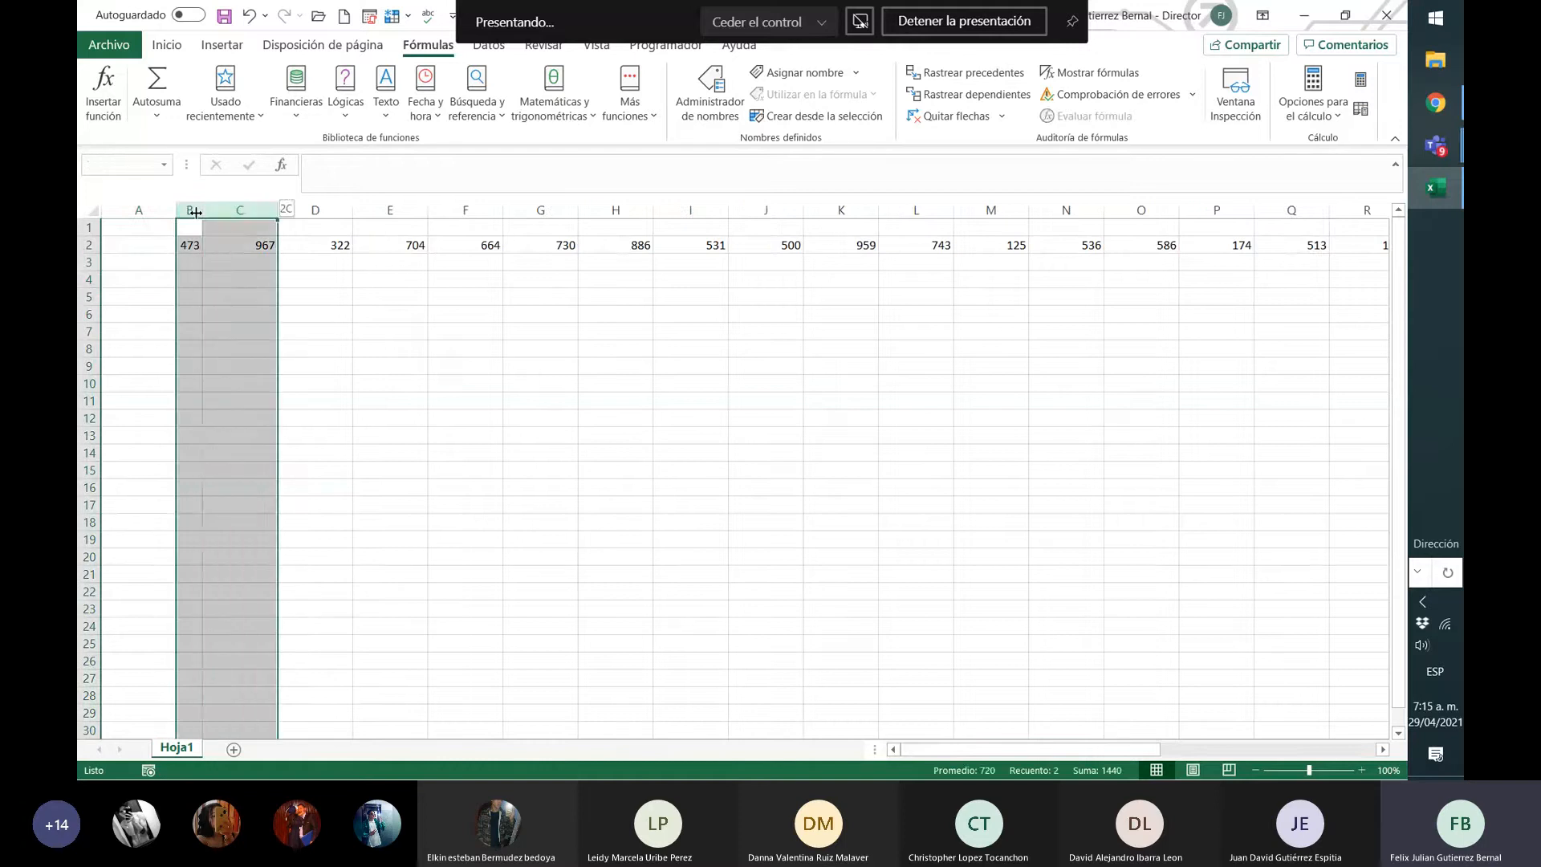
key(shift+Right)
key(shift+Right)
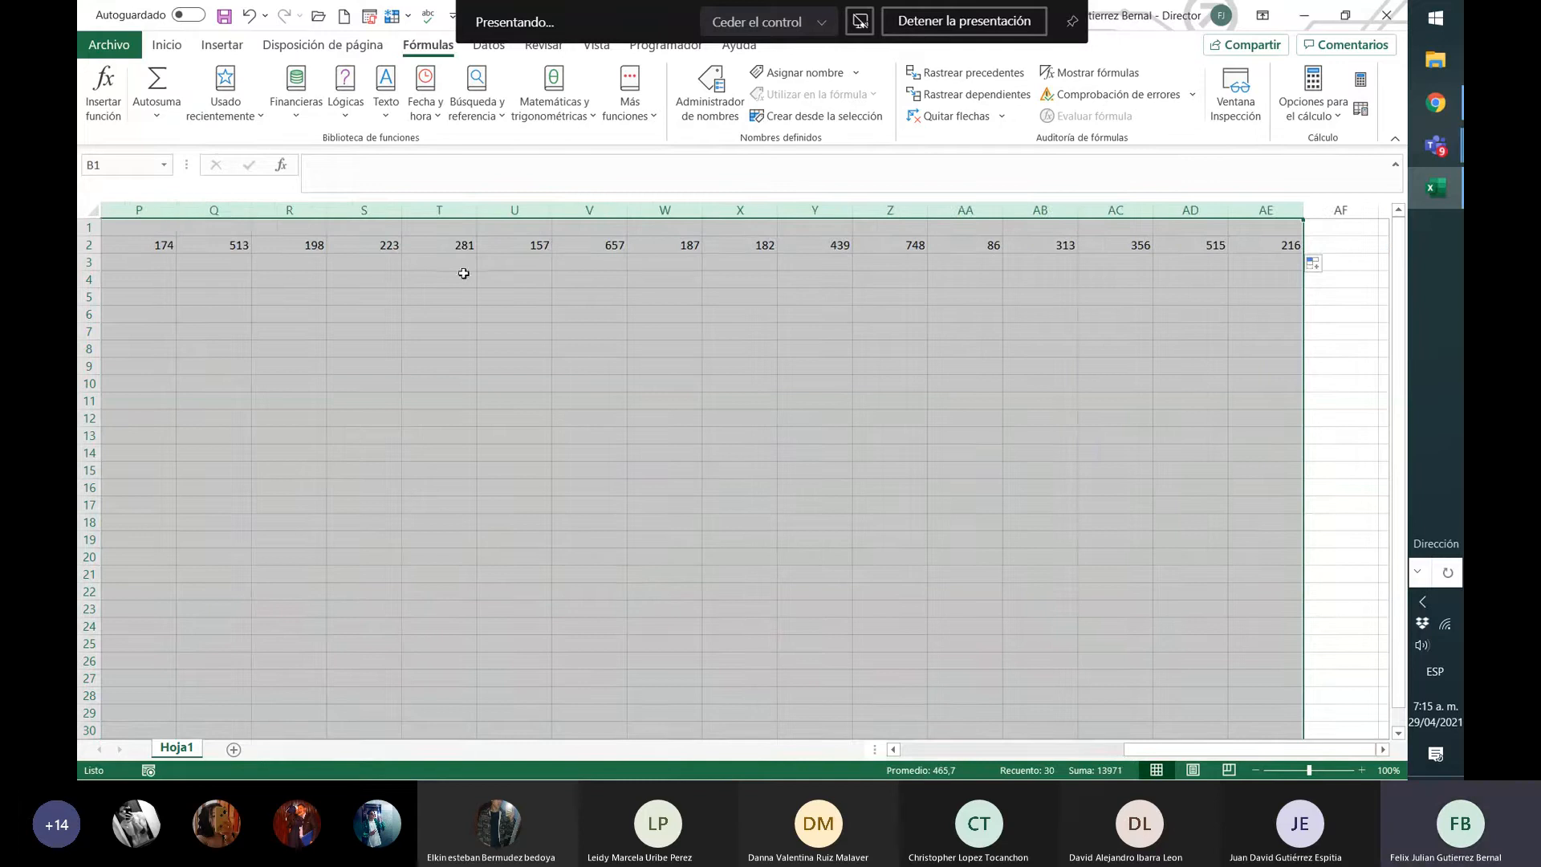
- Review the alignment, font, border, fill and protection settings in the cell format options for the selected columns, and cancel
right_click(607, 202)
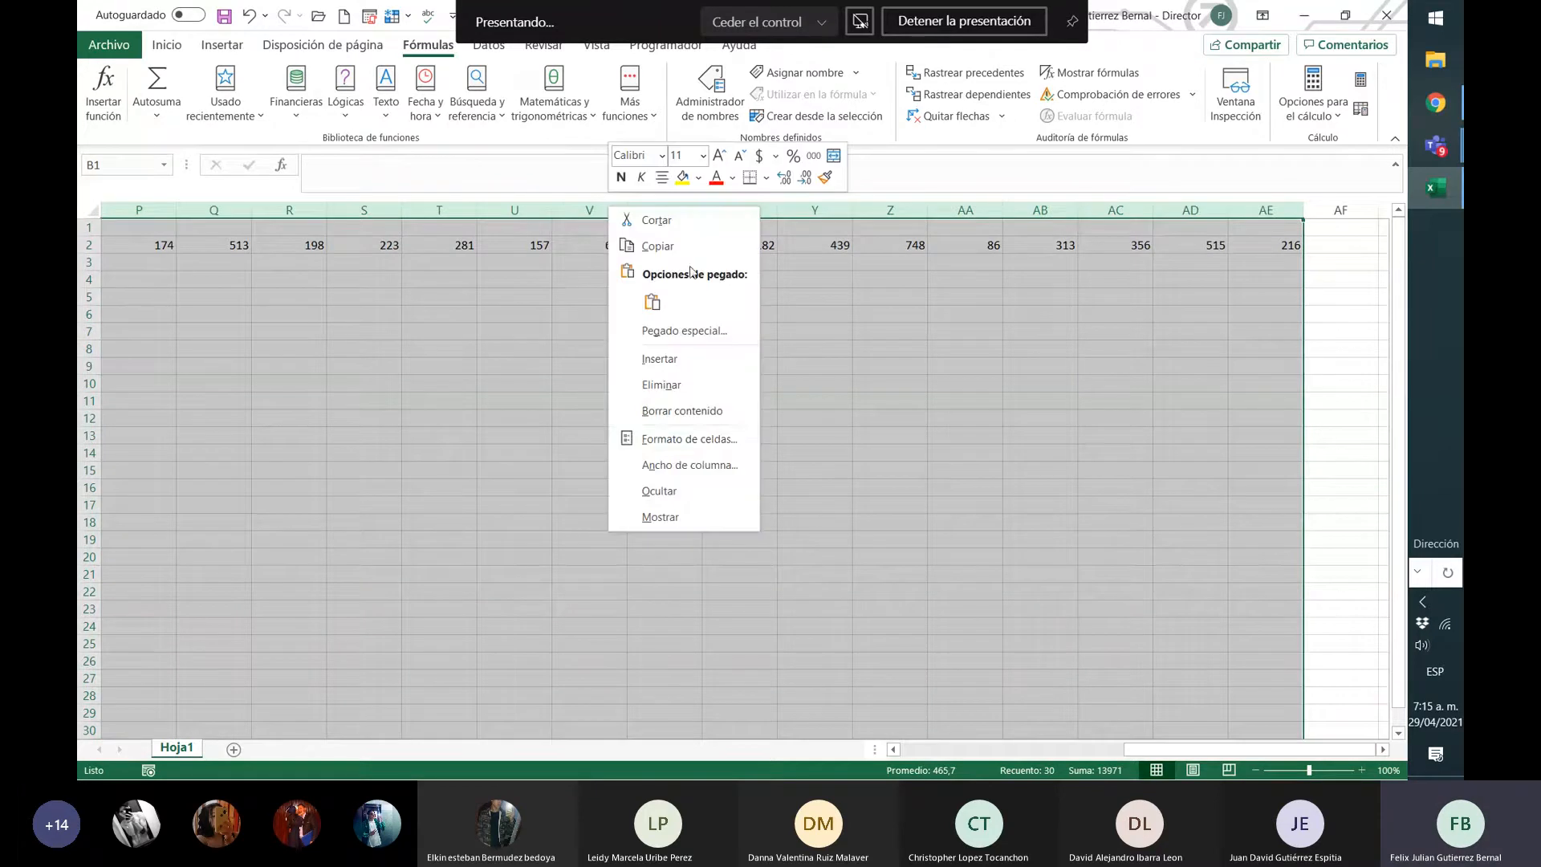
click(721, 443)
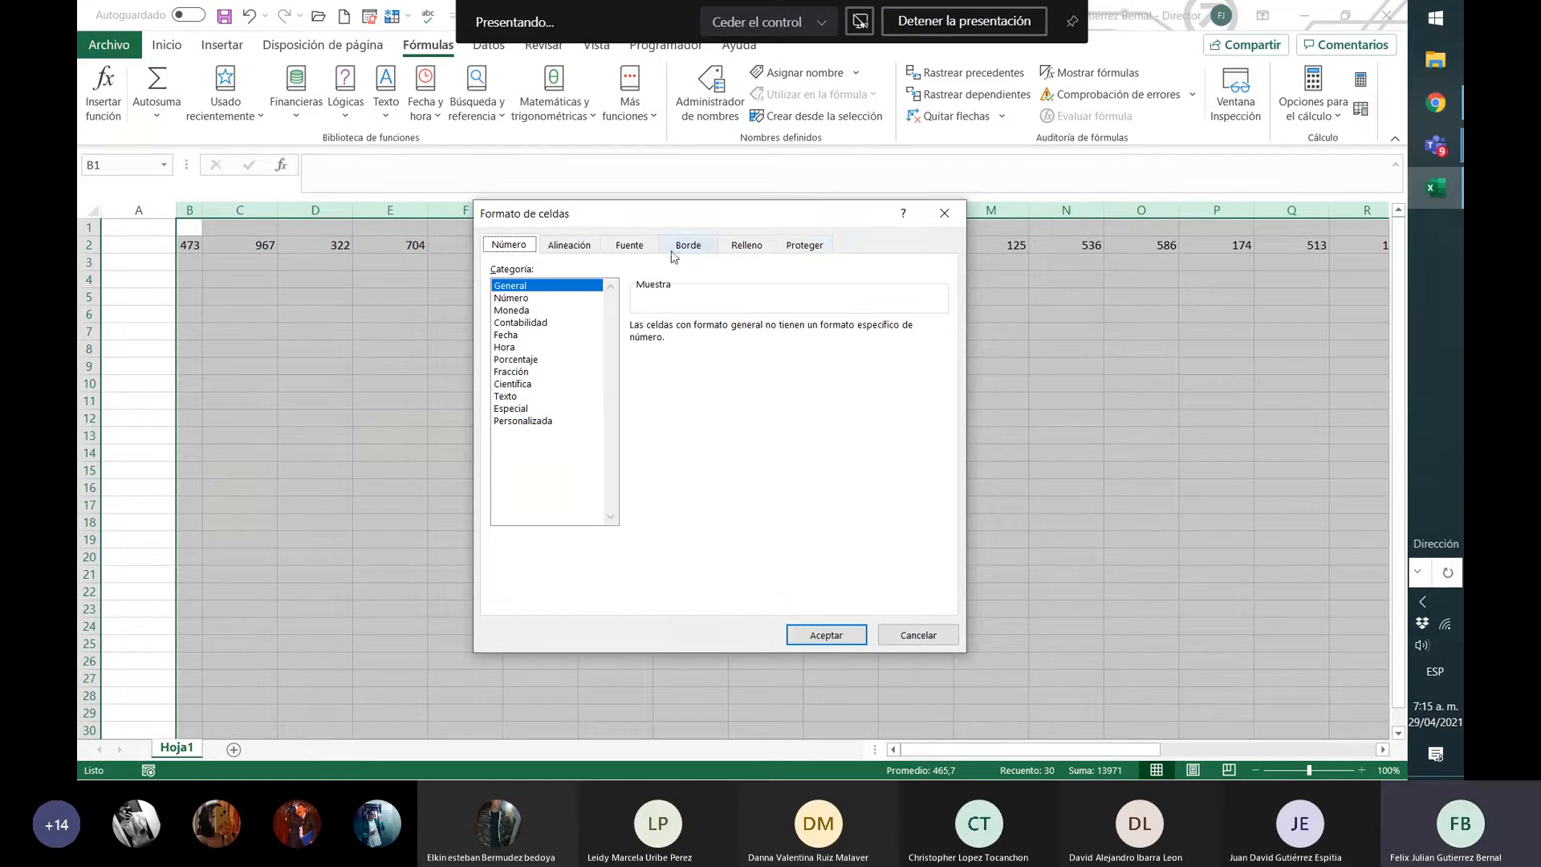
click(585, 249)
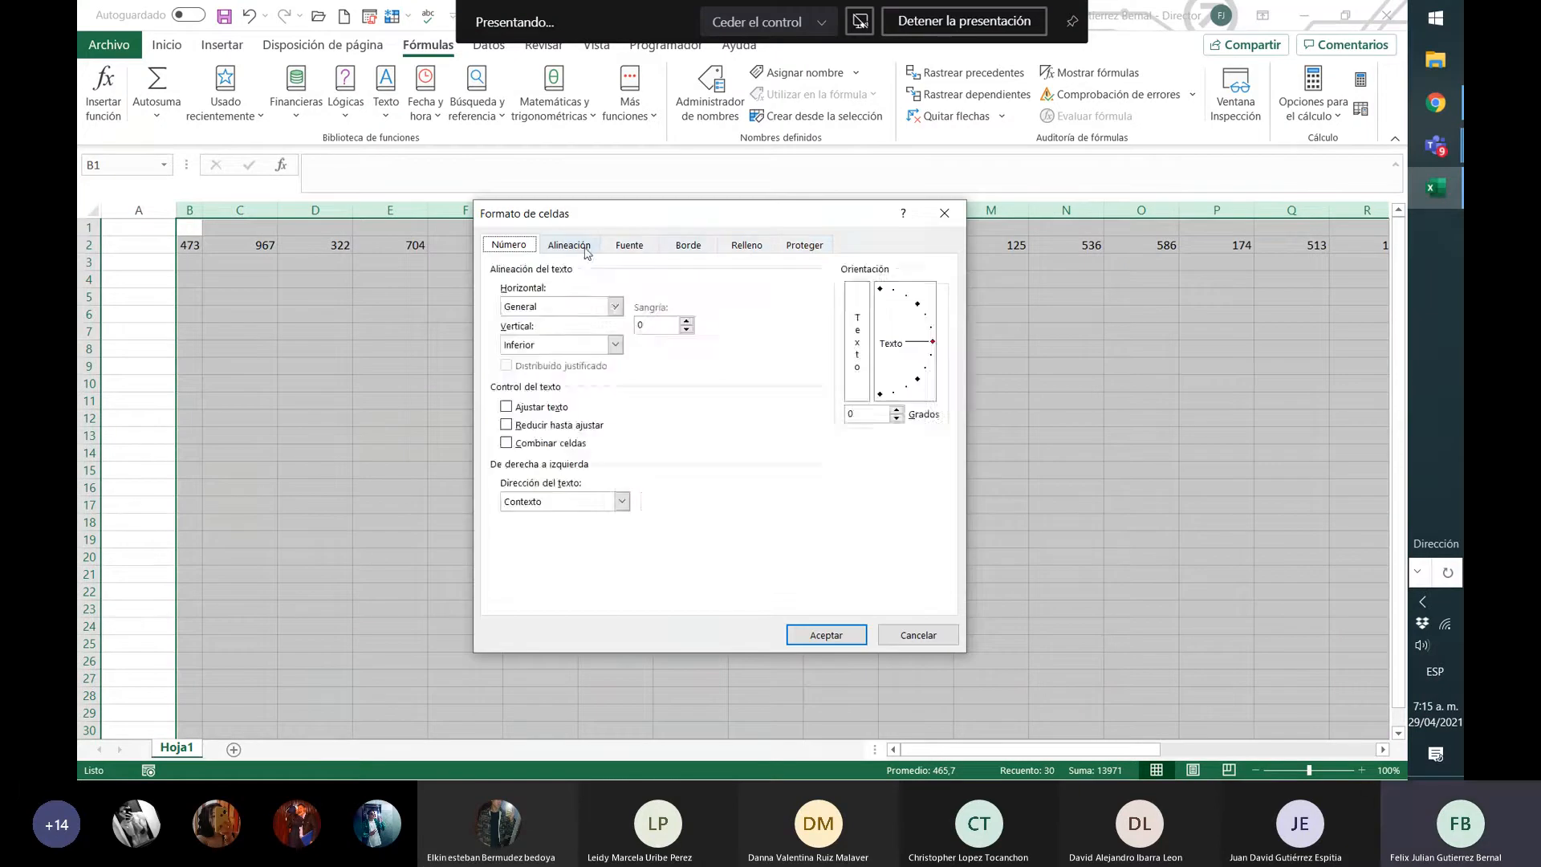
click(629, 245)
click(688, 246)
click(754, 246)
click(799, 245)
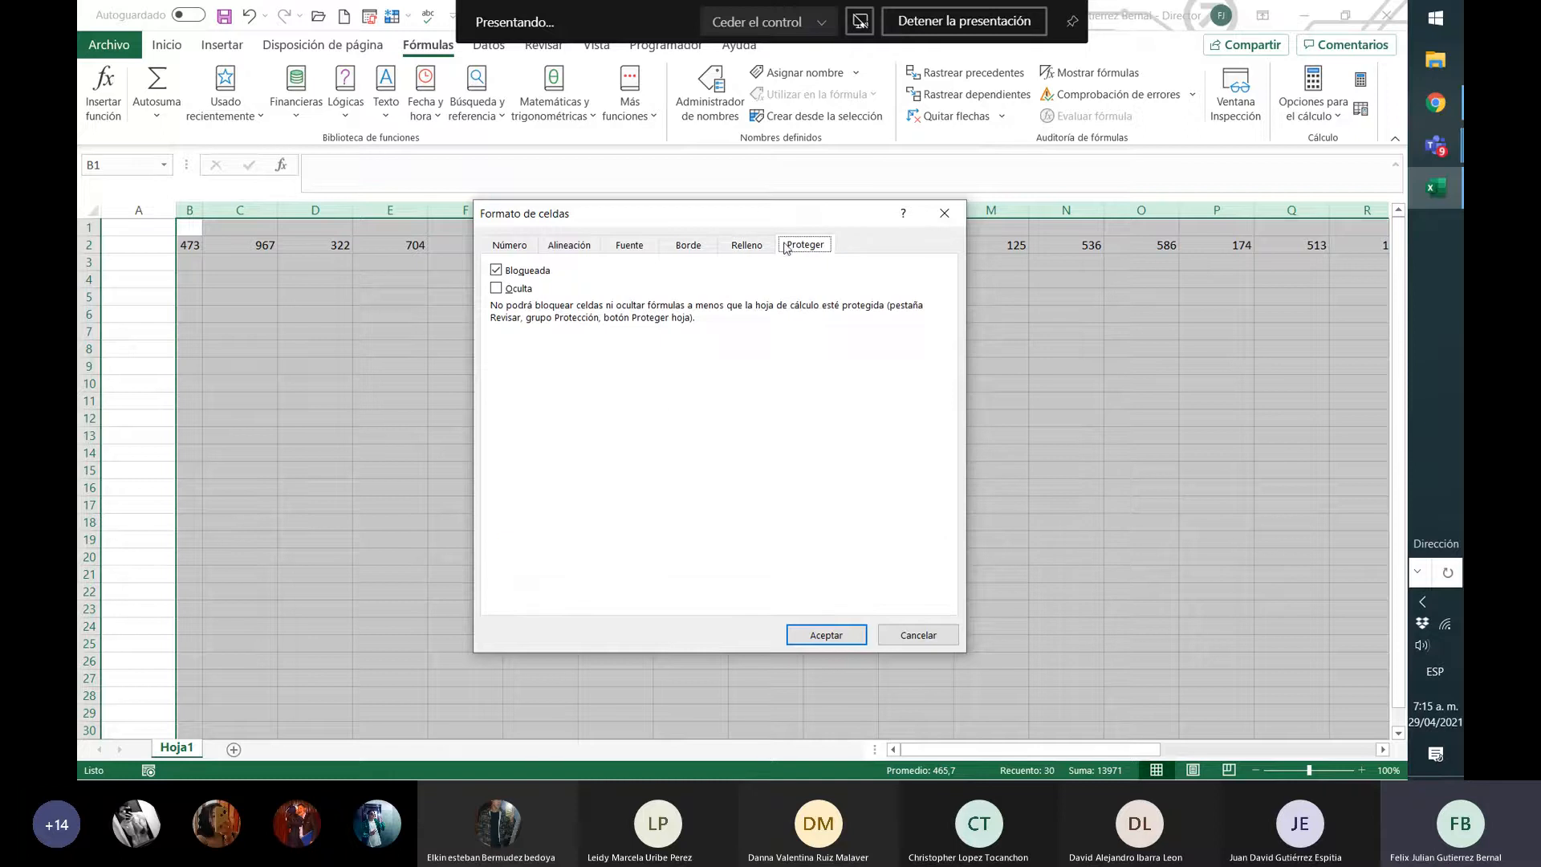
click(911, 630)
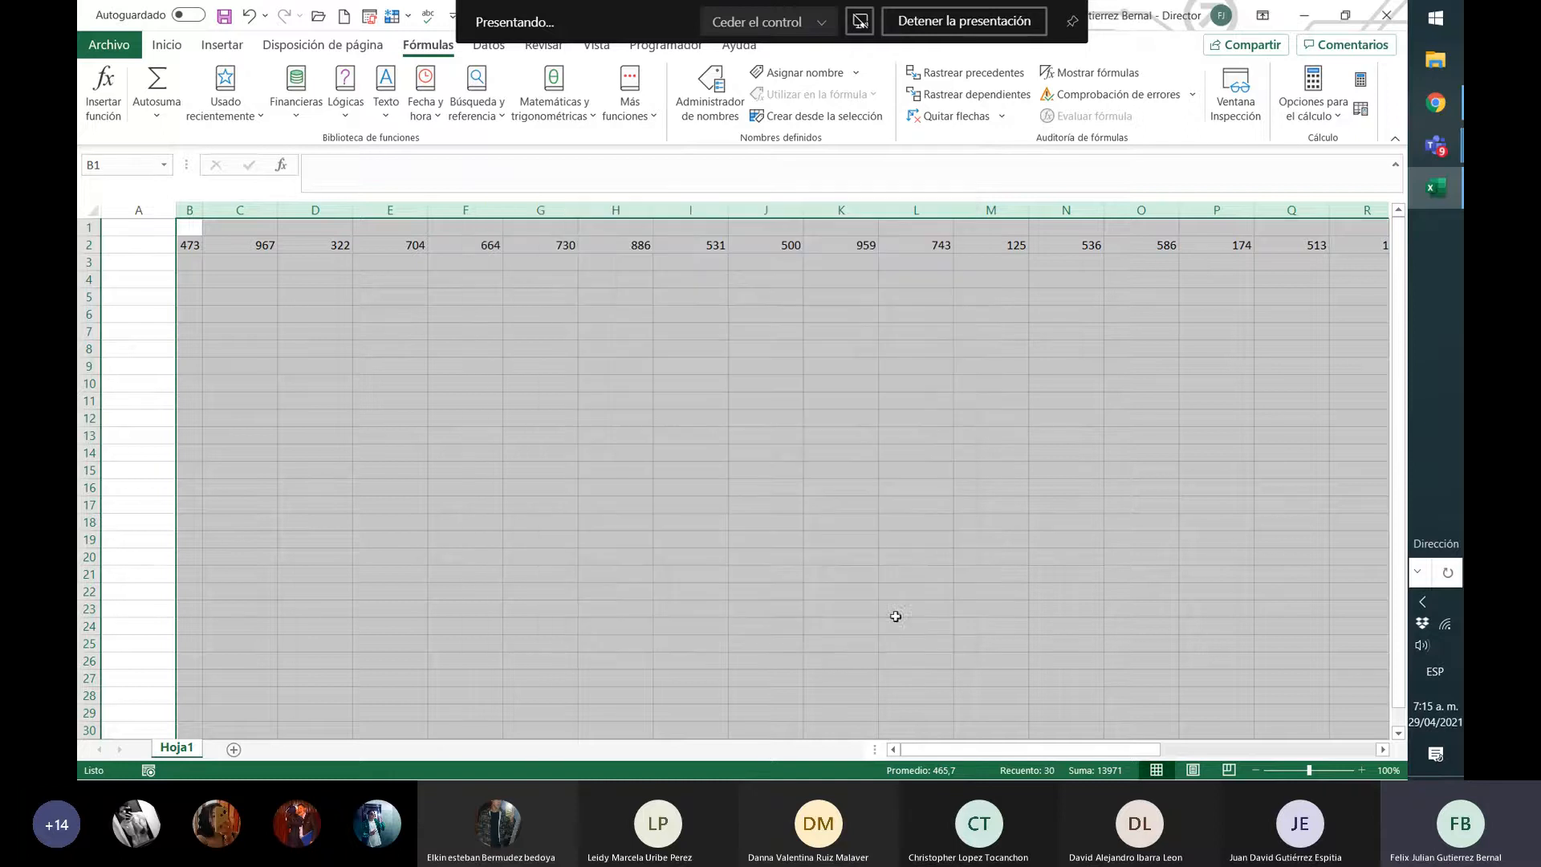
- Autofit the selected columns B through AE and copy the row 2 formulas down to row 31
double_click(277, 209)
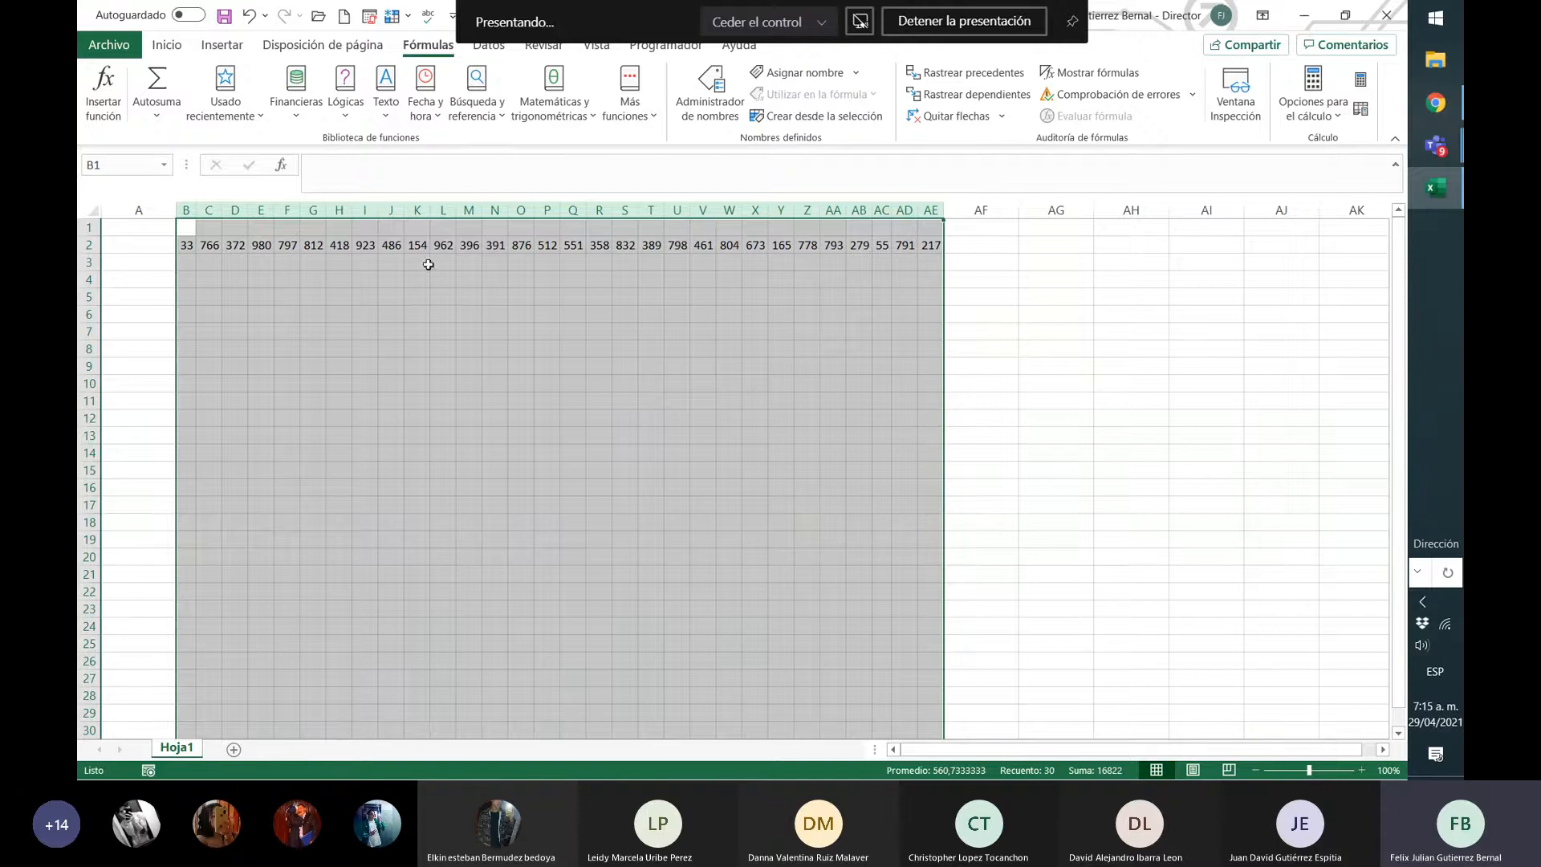
click(625, 264)
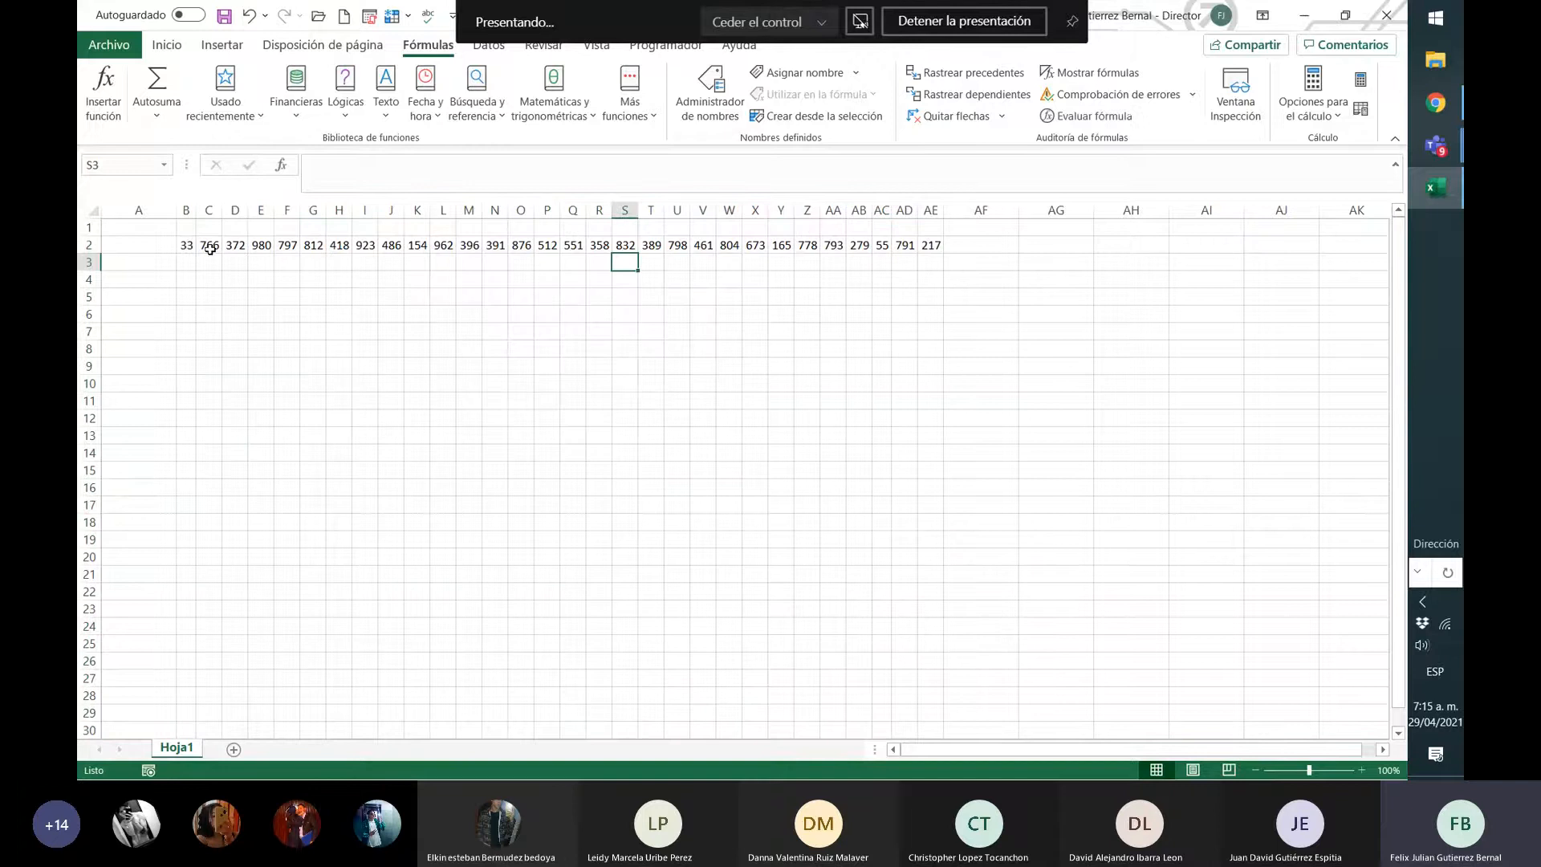
drag(184, 244, 952, 635)
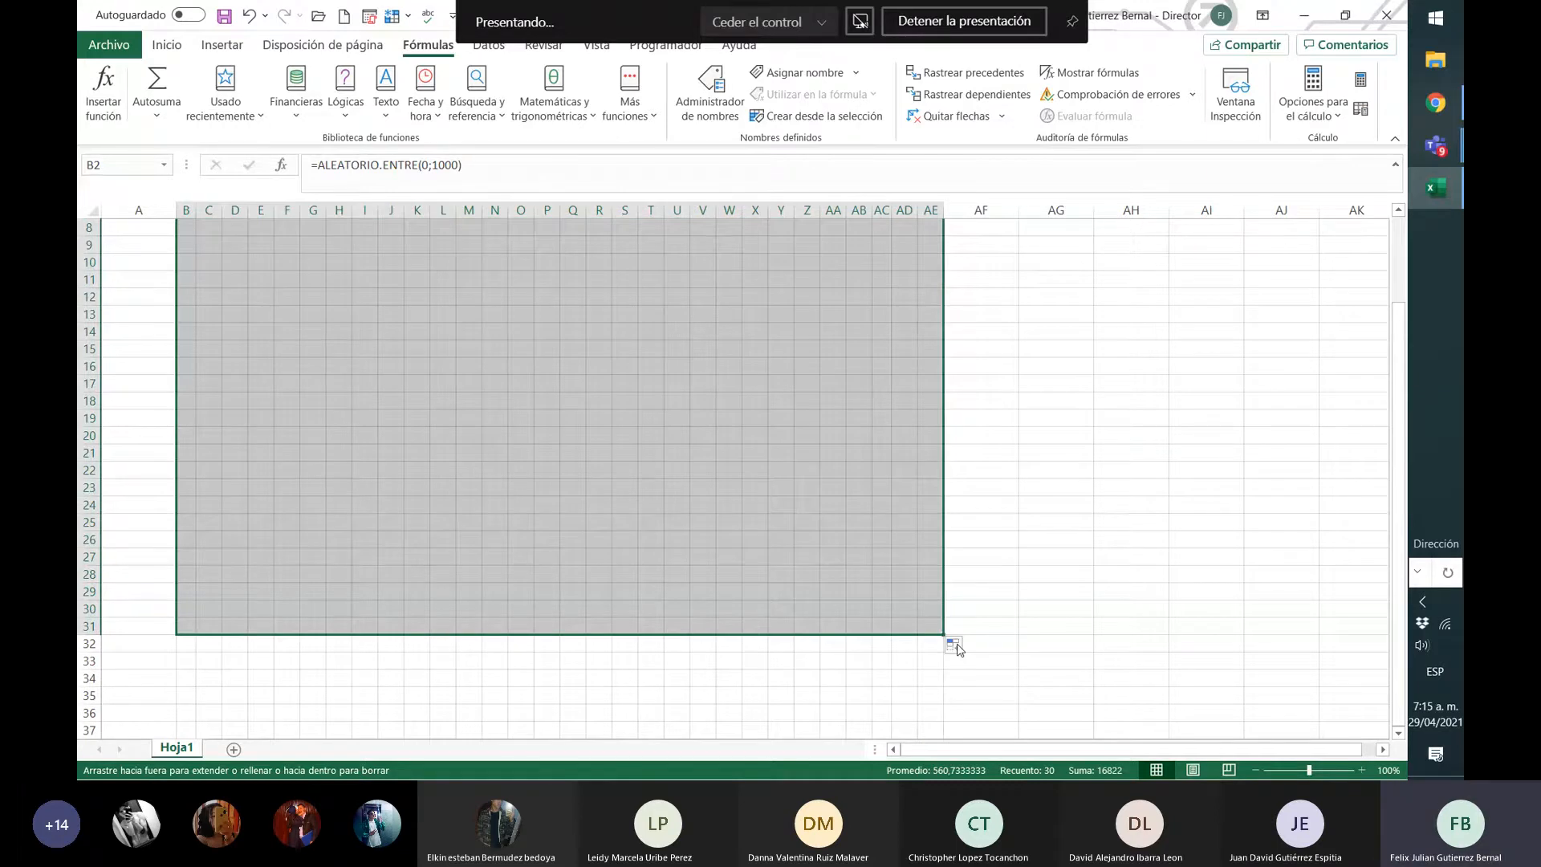
drag(956, 648, 957, 647)
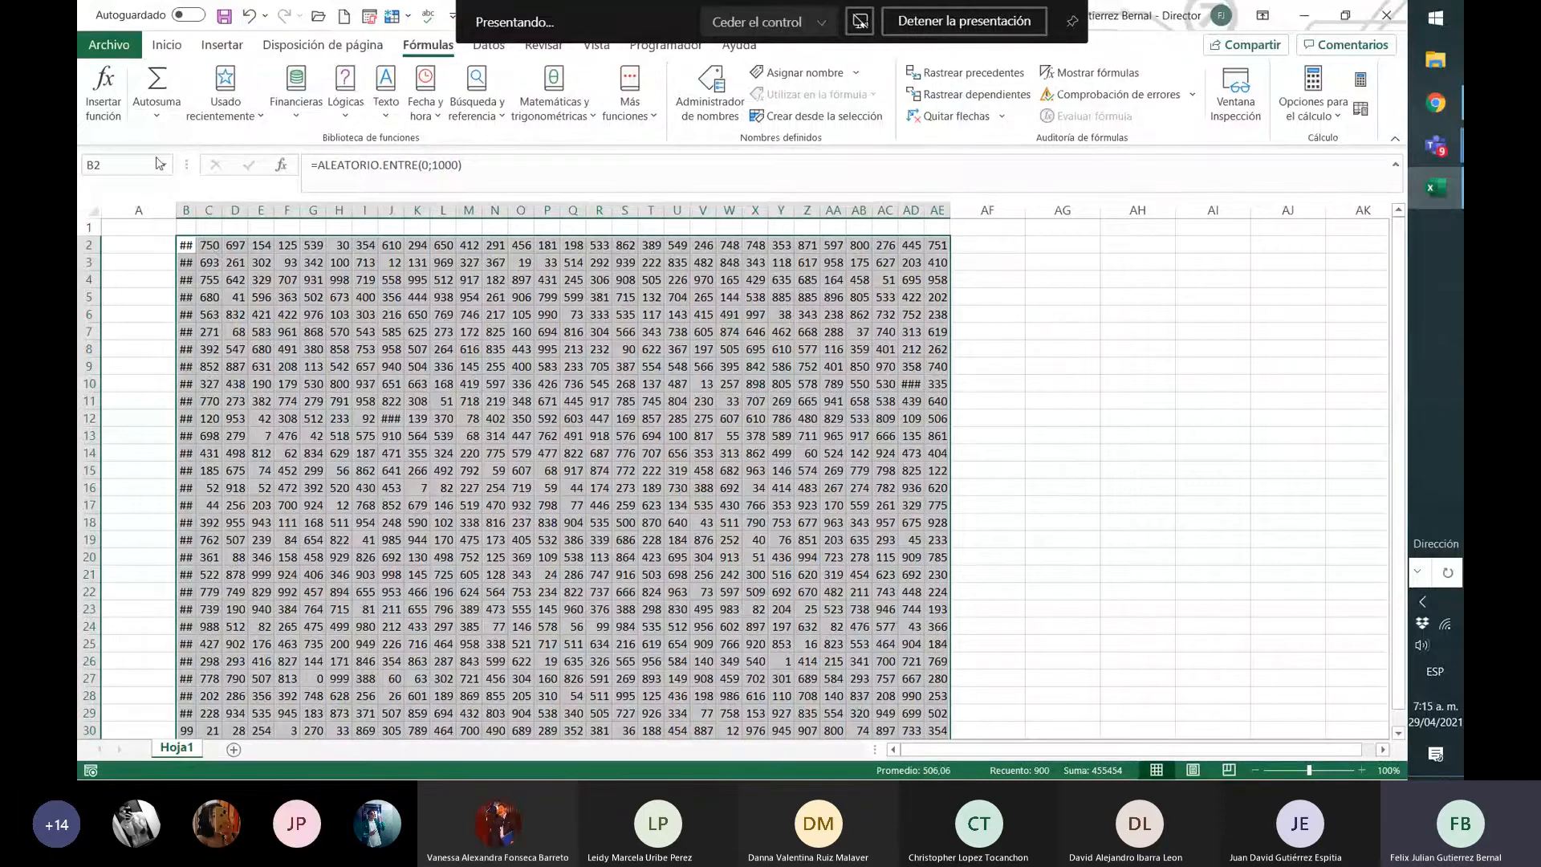
- Widen columns B and J slightly so their numbers fit
drag(197, 211, 196, 212)
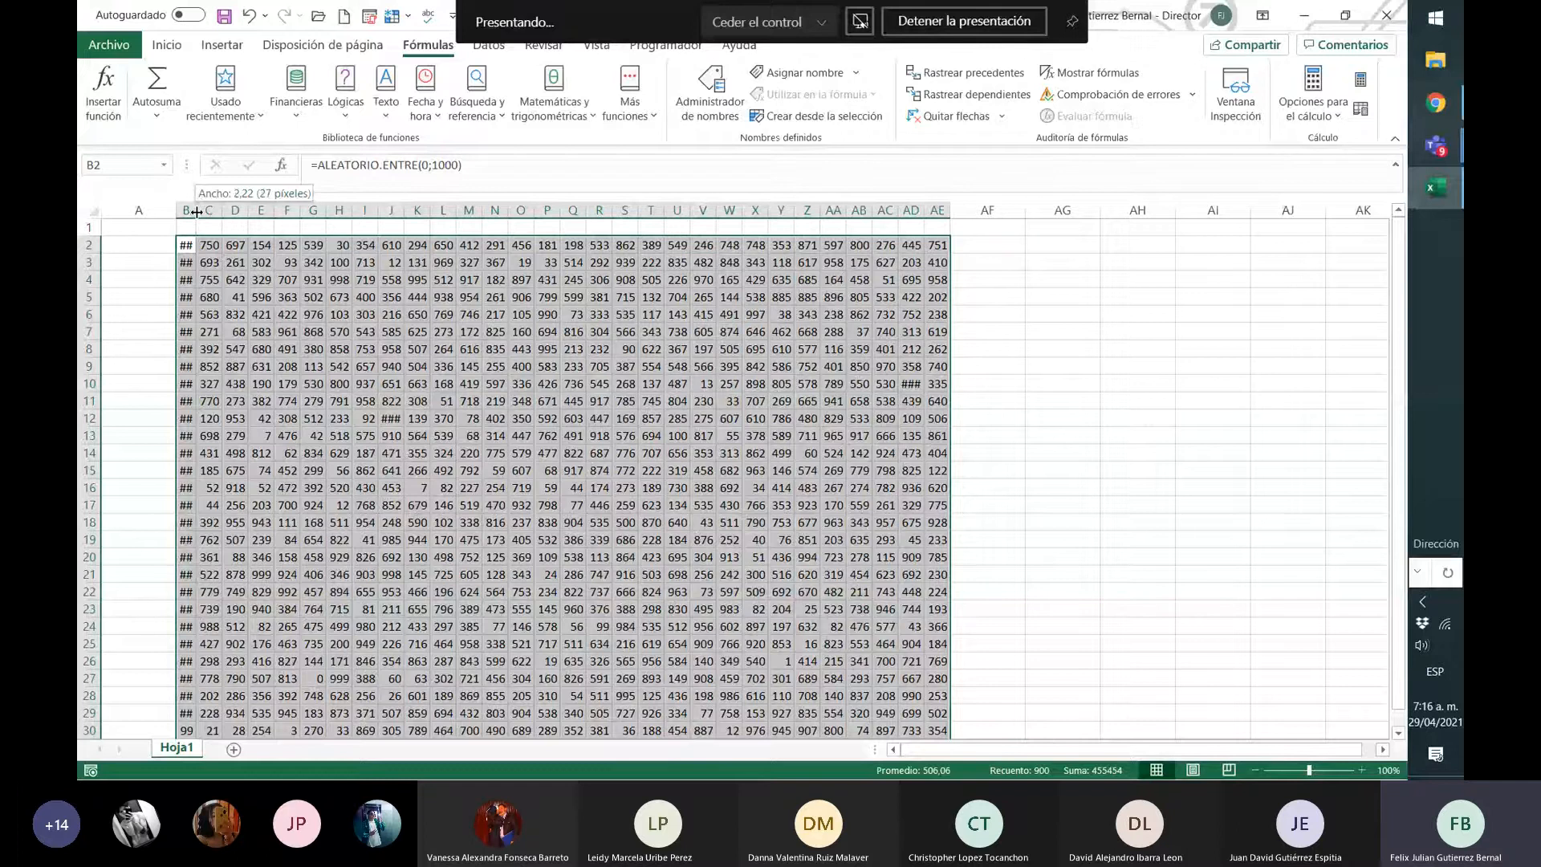
drag(196, 212, 204, 212)
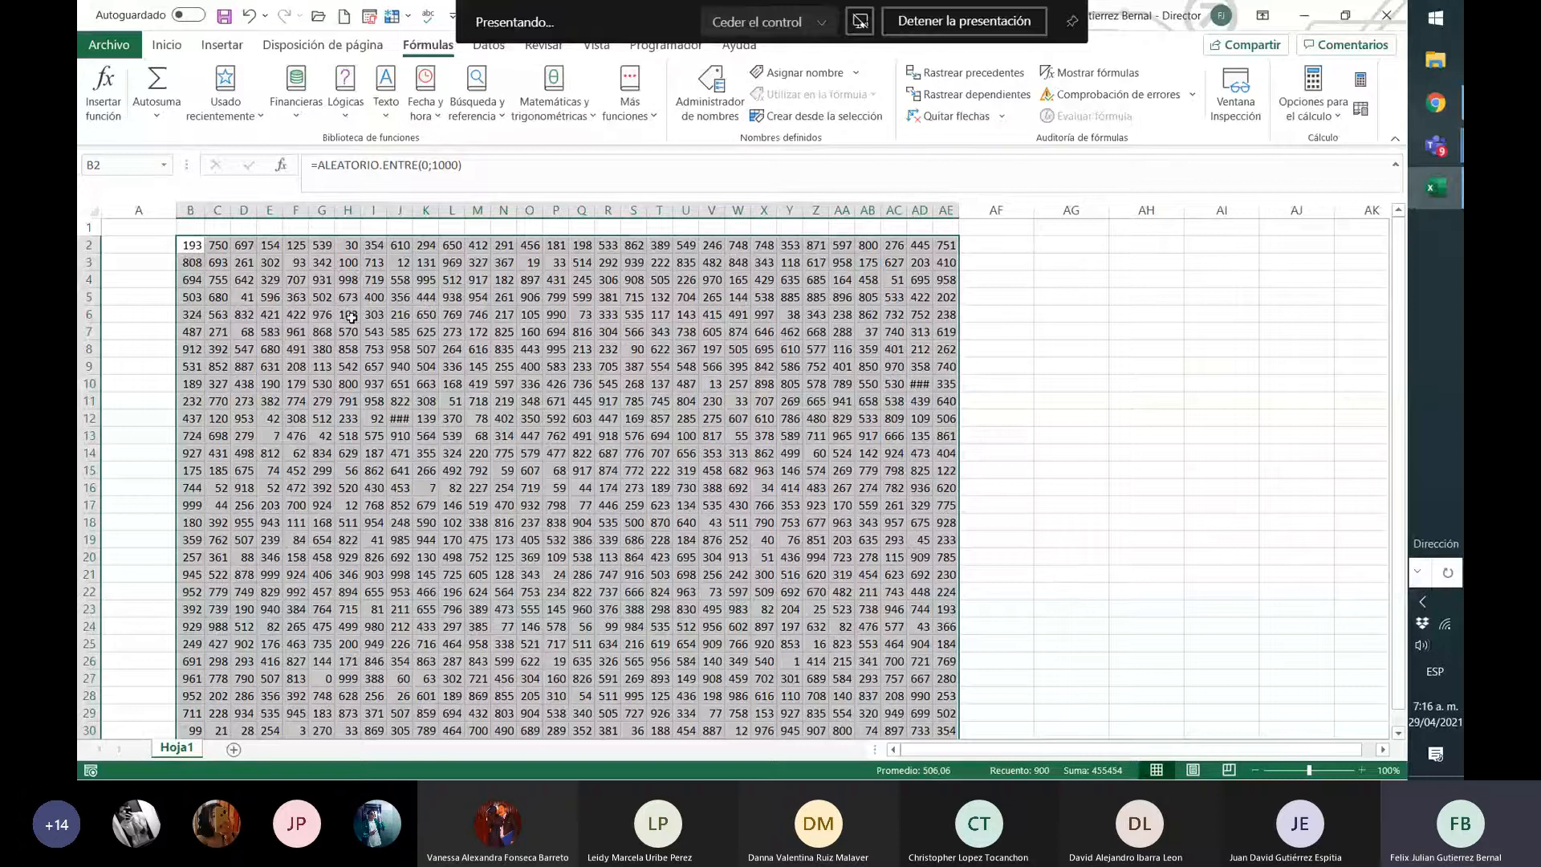
drag(412, 212, 421, 212)
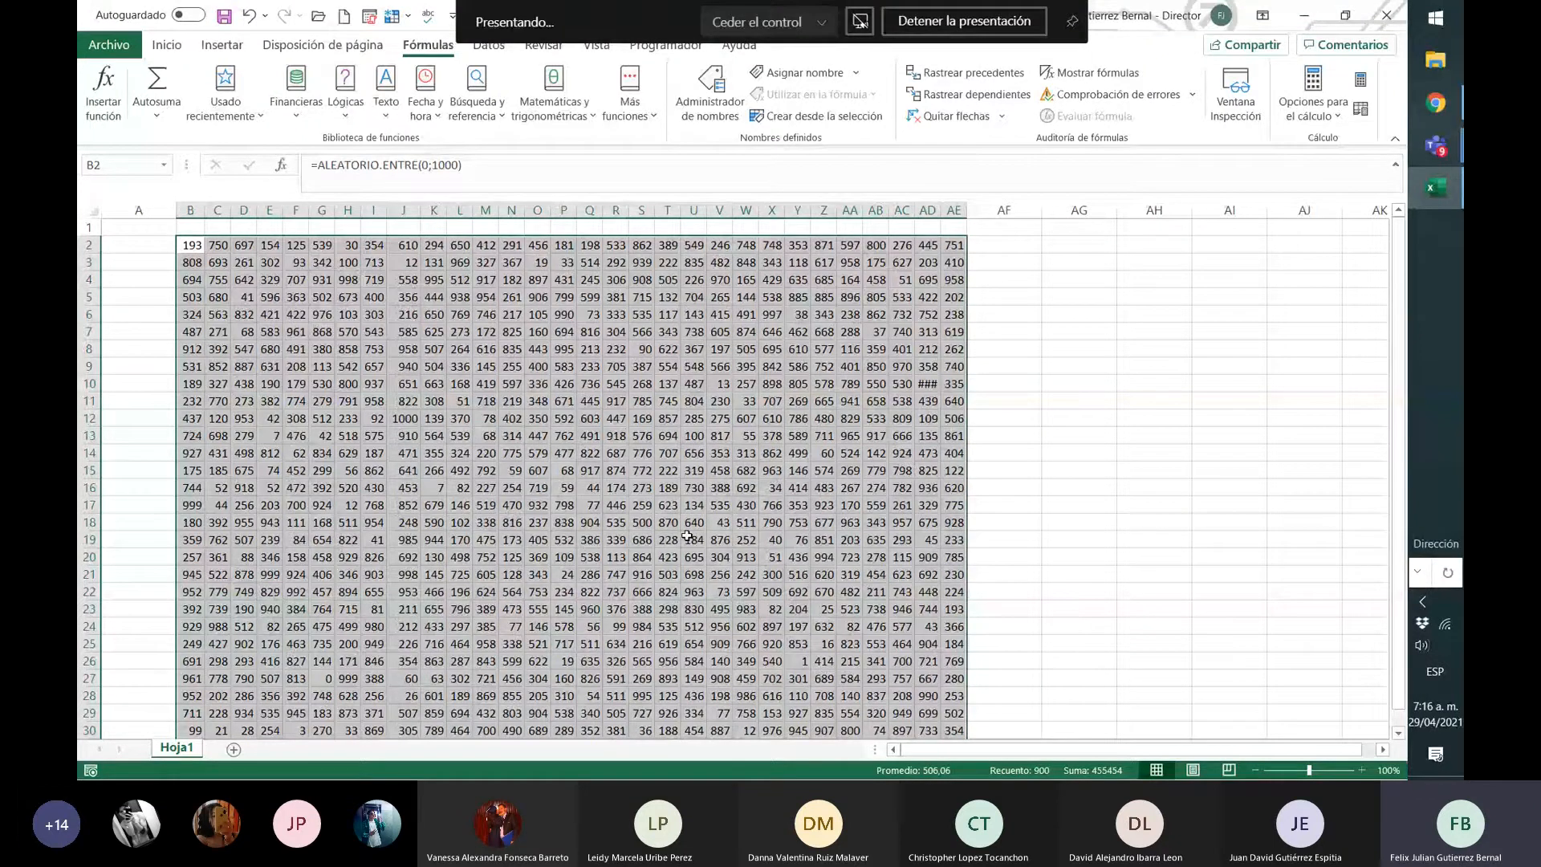
- Re-enter the unchanged =ALEATORIO.ENTRE(0;1000) formula in cell B2 twice to recalculate all the random numbers
click(190, 245)
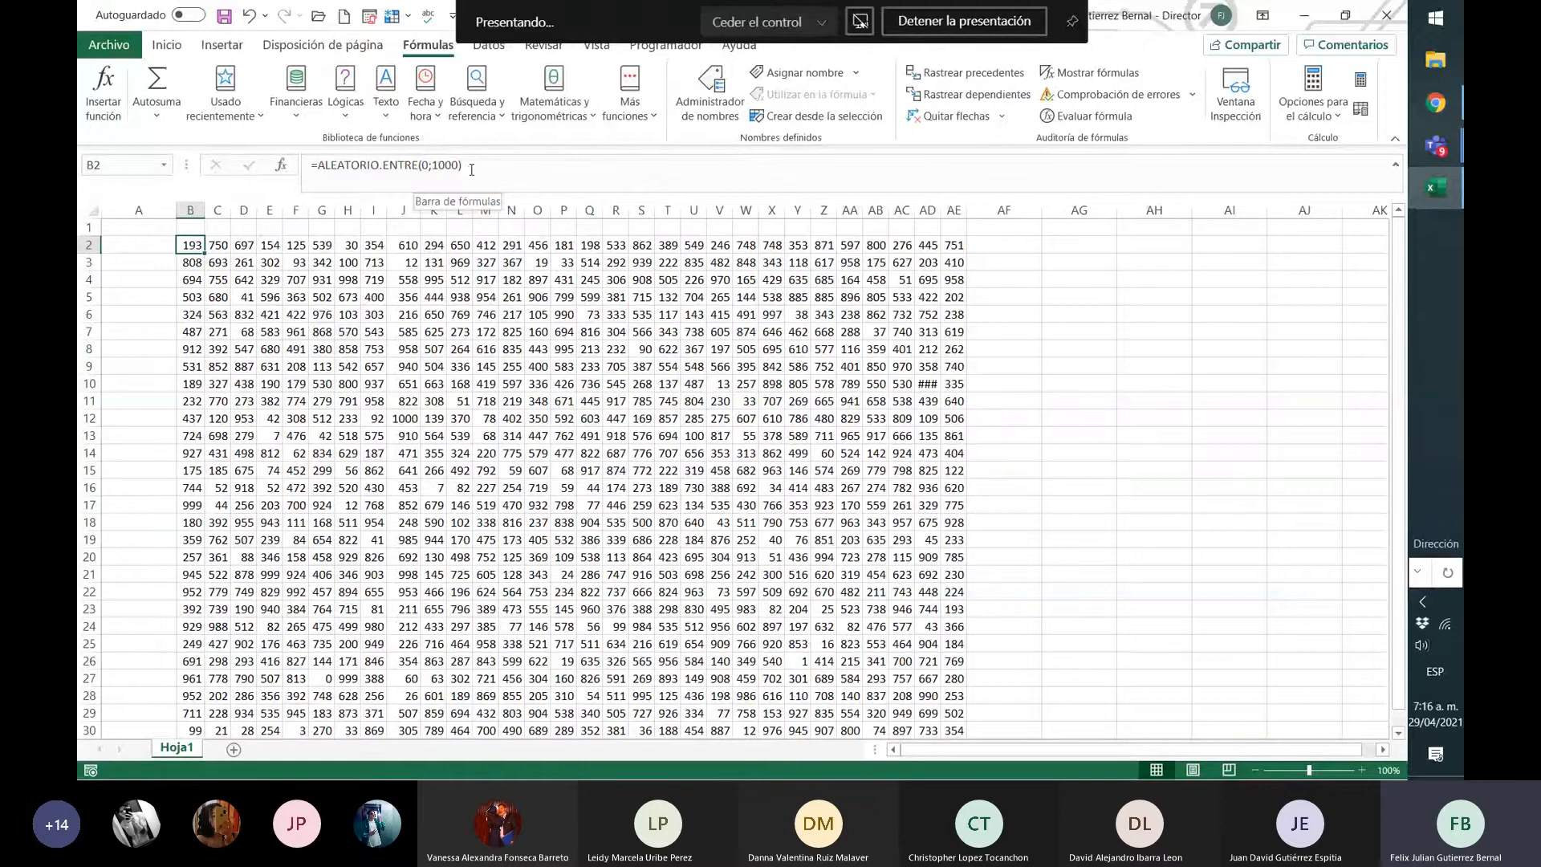
drag(472, 169, 423, 165)
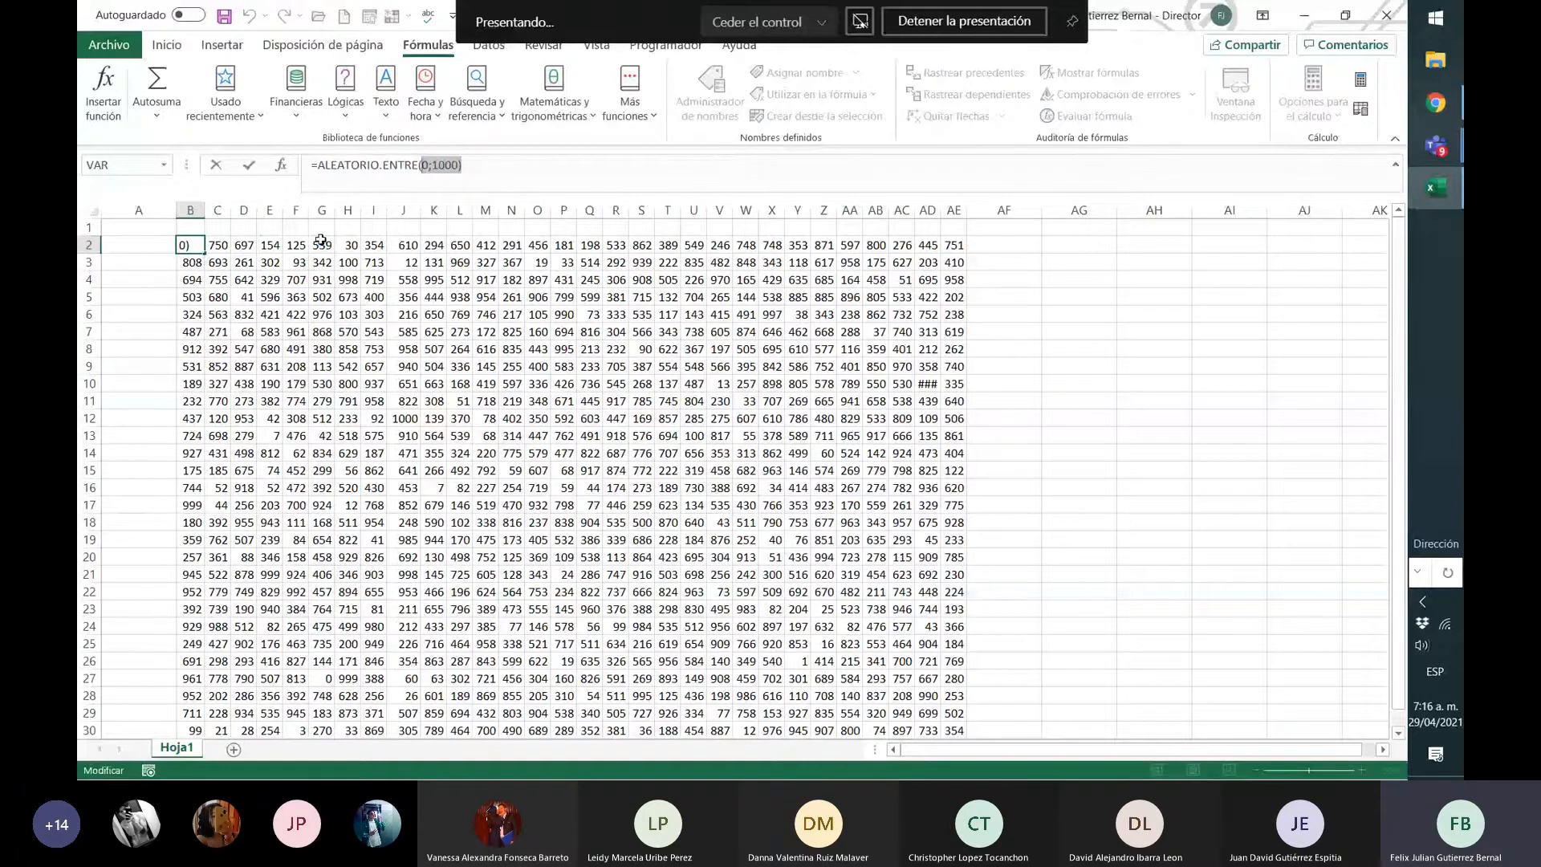
key(Return)
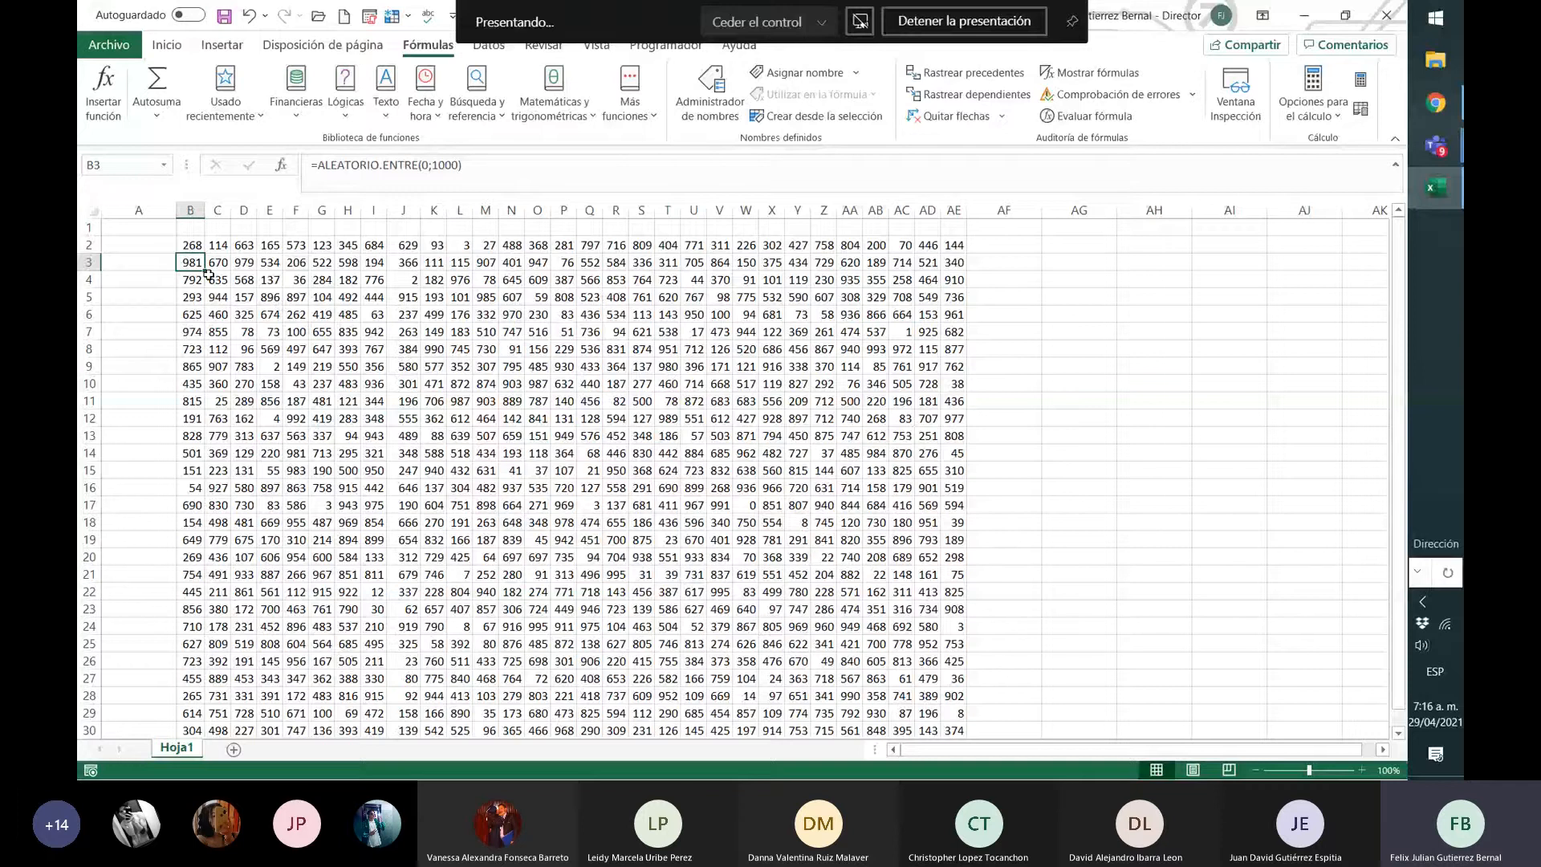
key(Up)
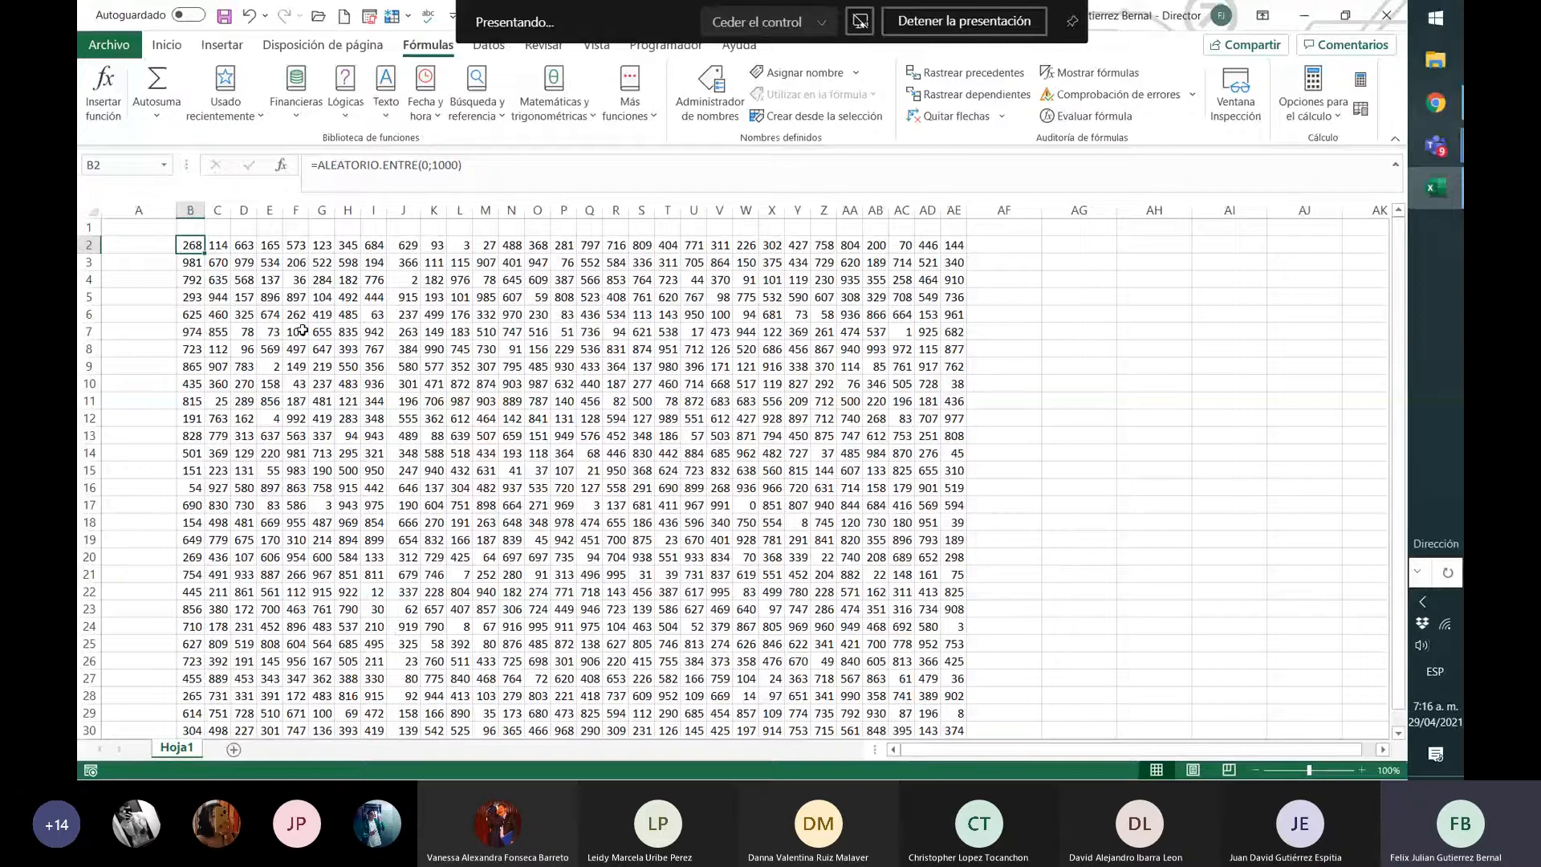
click(598, 170)
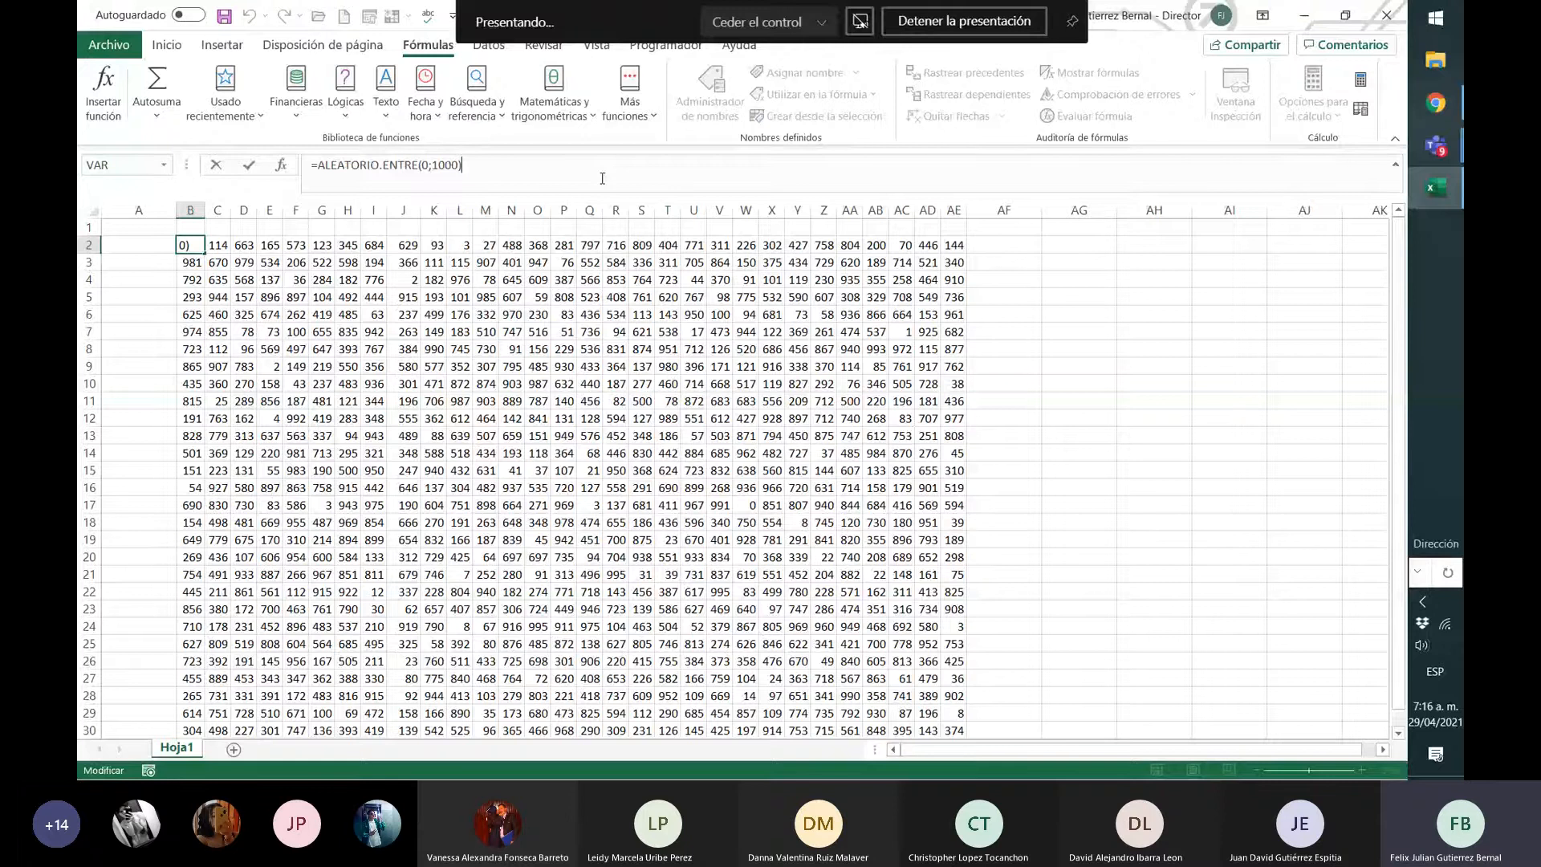
key(Return)
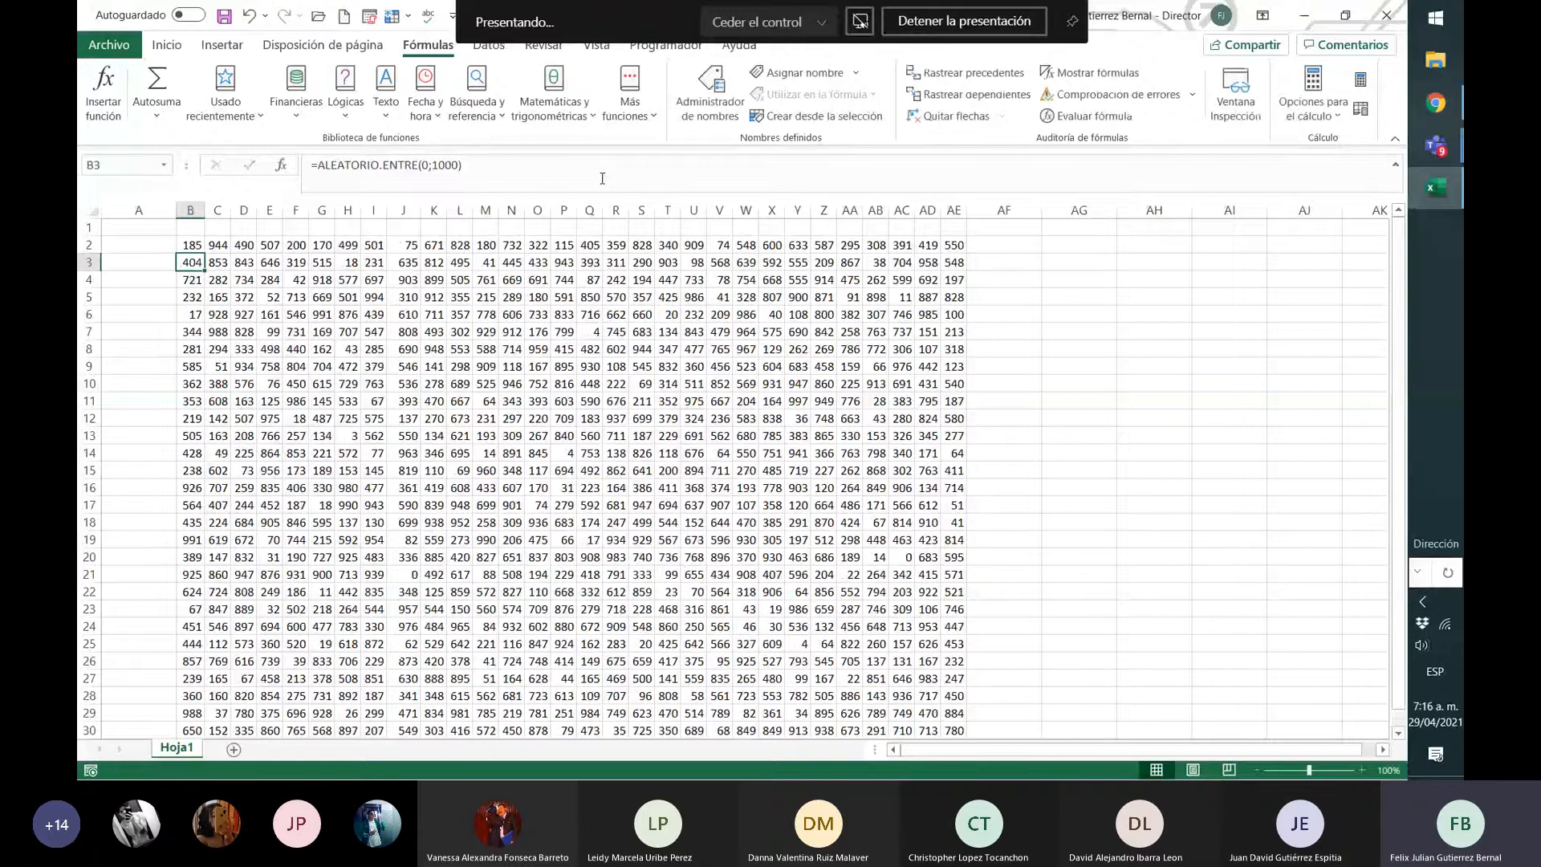
- Re-enter the unchanged formula in cell T2 to recalculate the random numbers from another cell
click(668, 246)
click(704, 182)
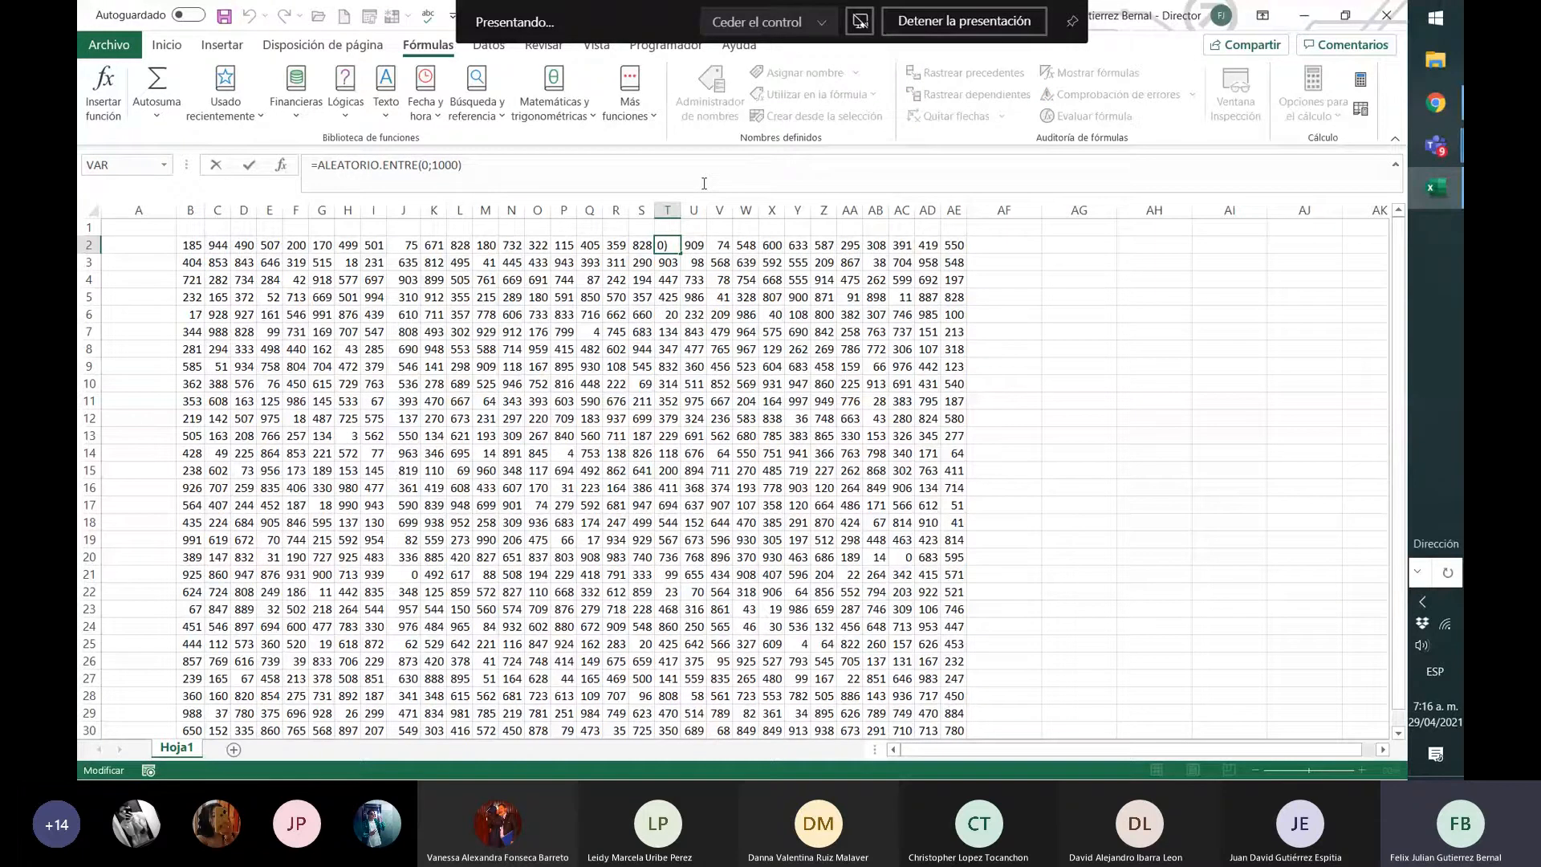
key(Return)
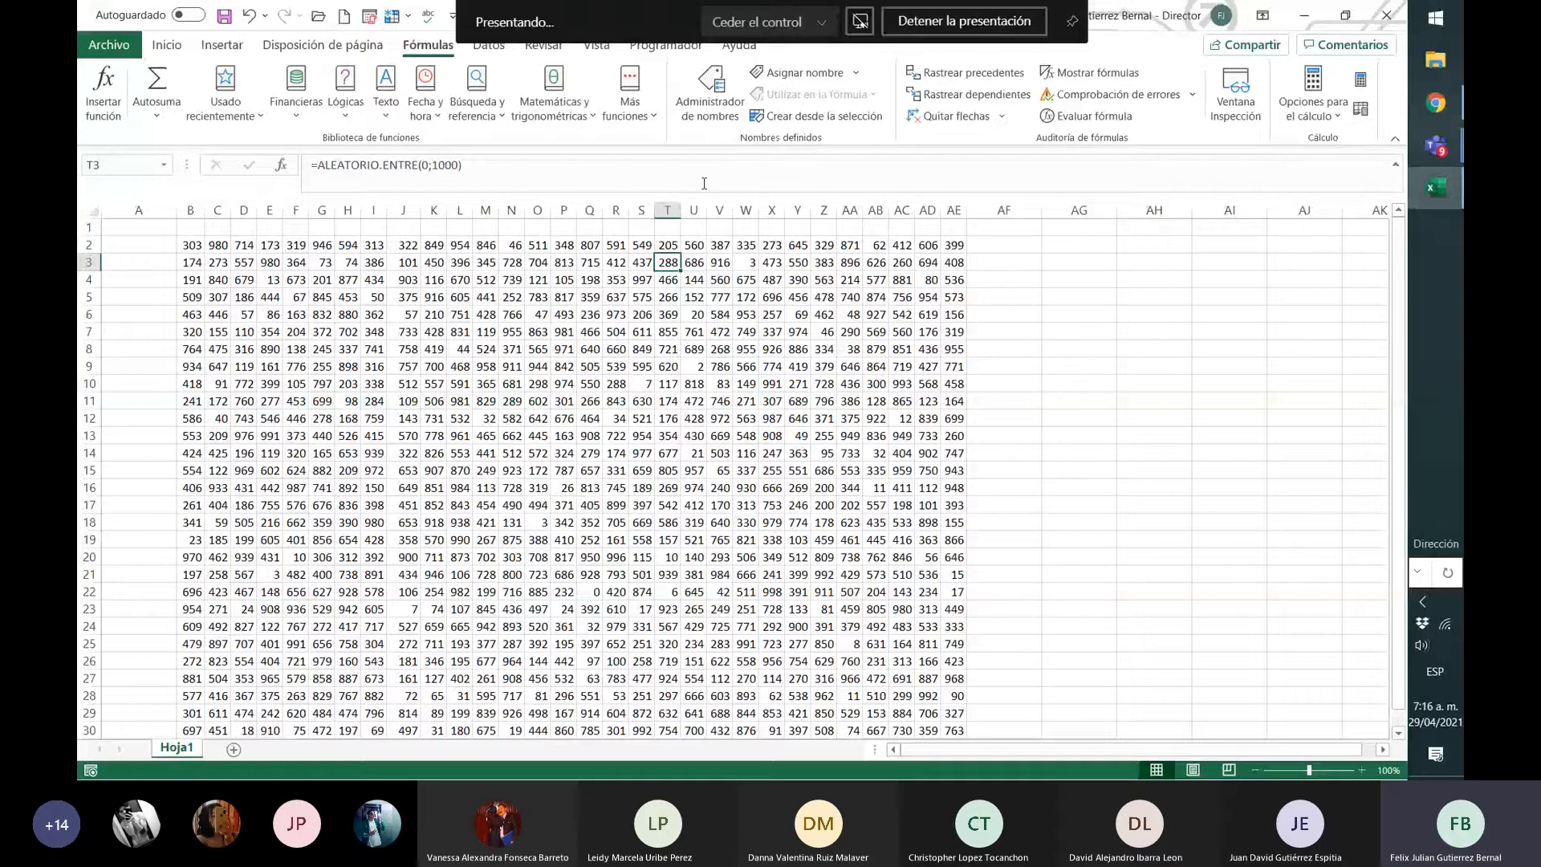
click(1019, 246)
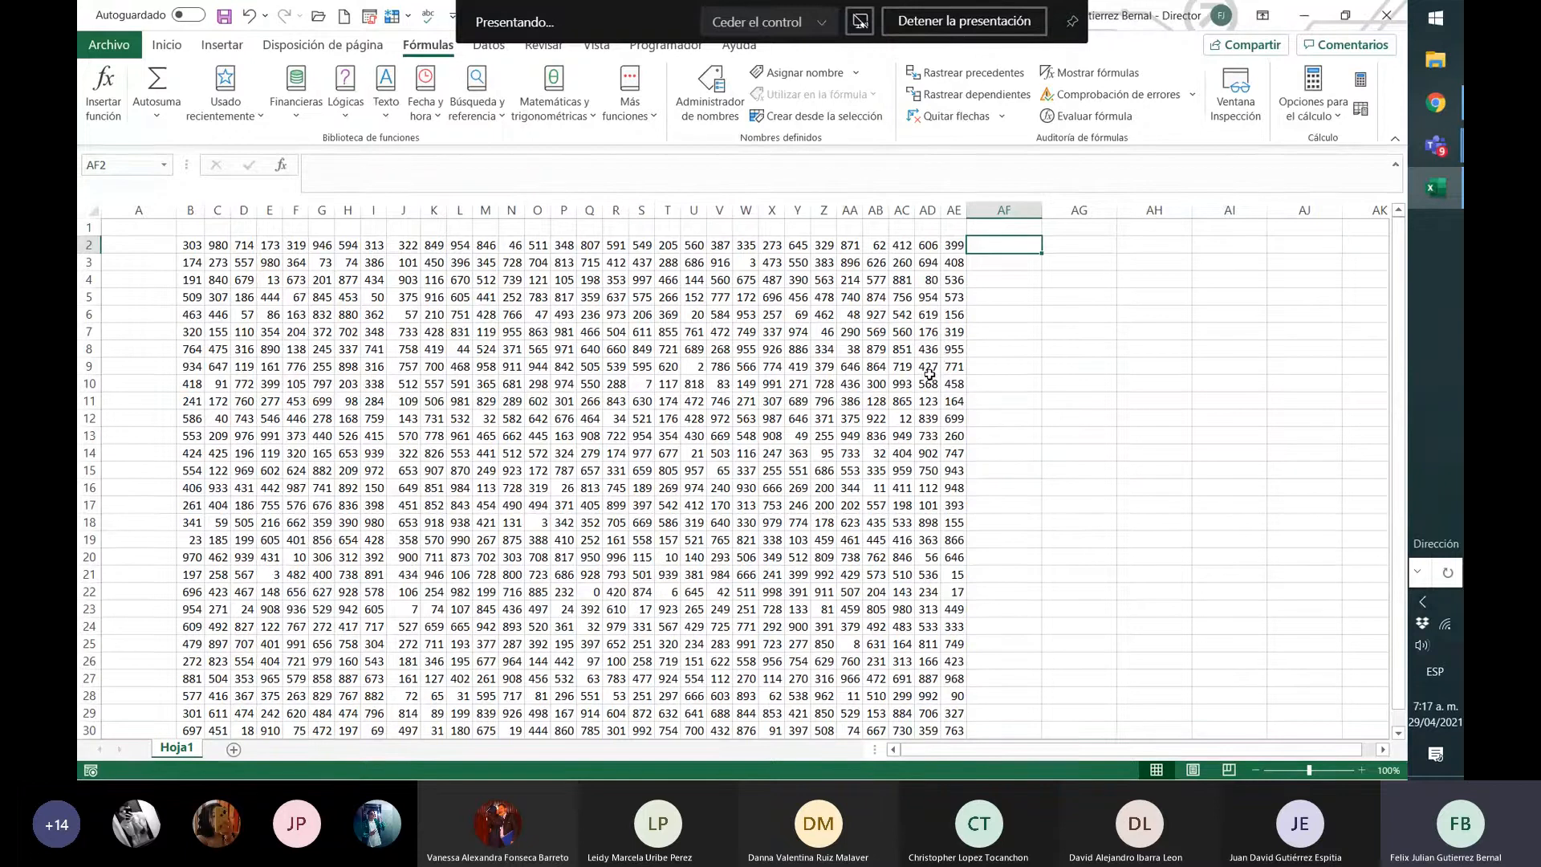
click(1012, 228)
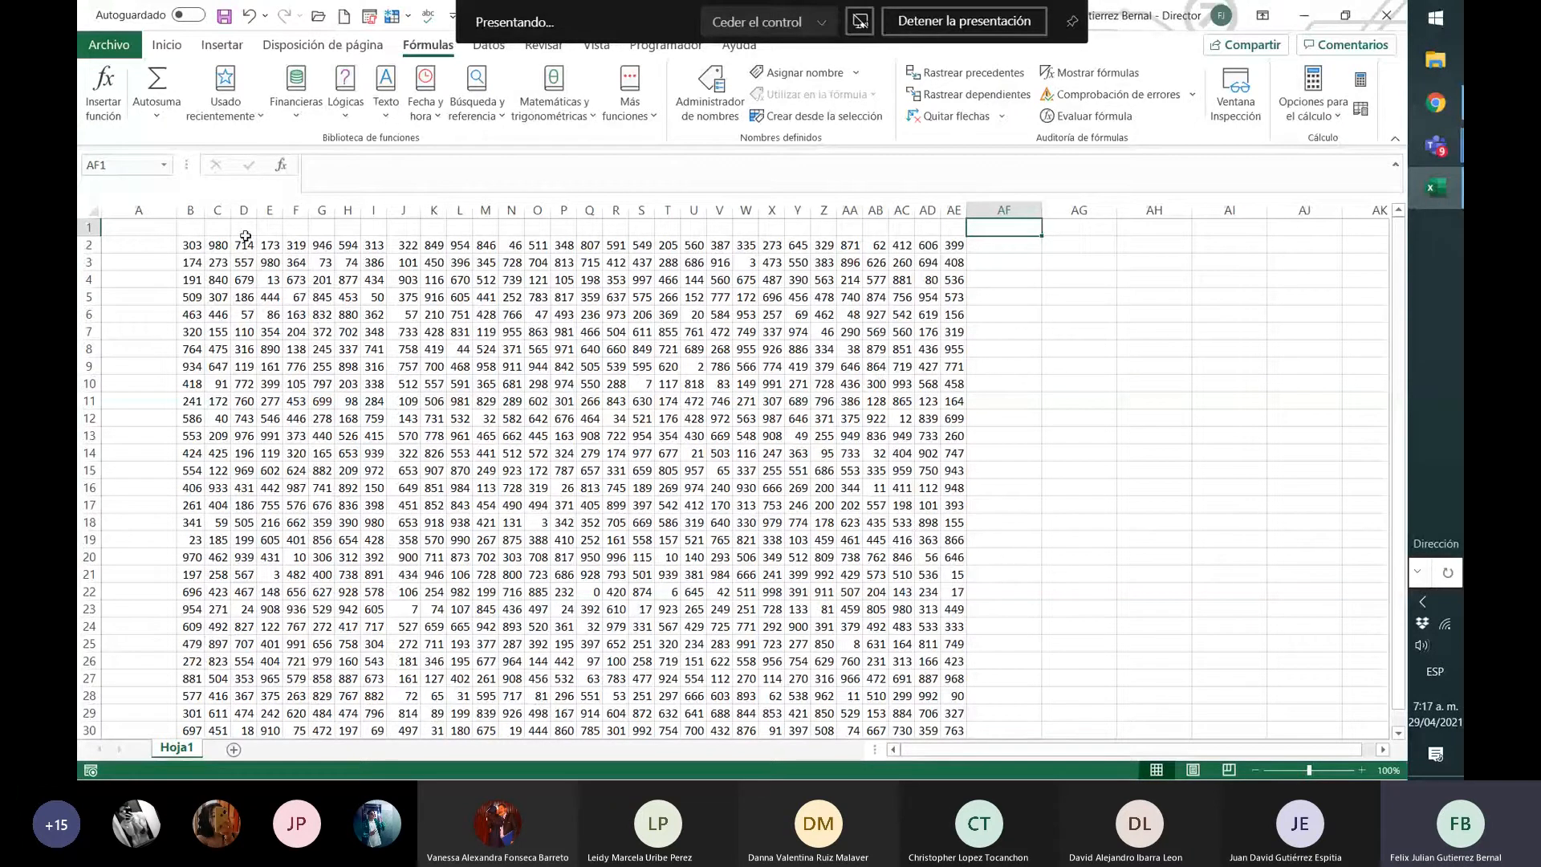
- Try labelling cell A2 as "torre1" and clear the label begun in A3
click(136, 248)
text(t)
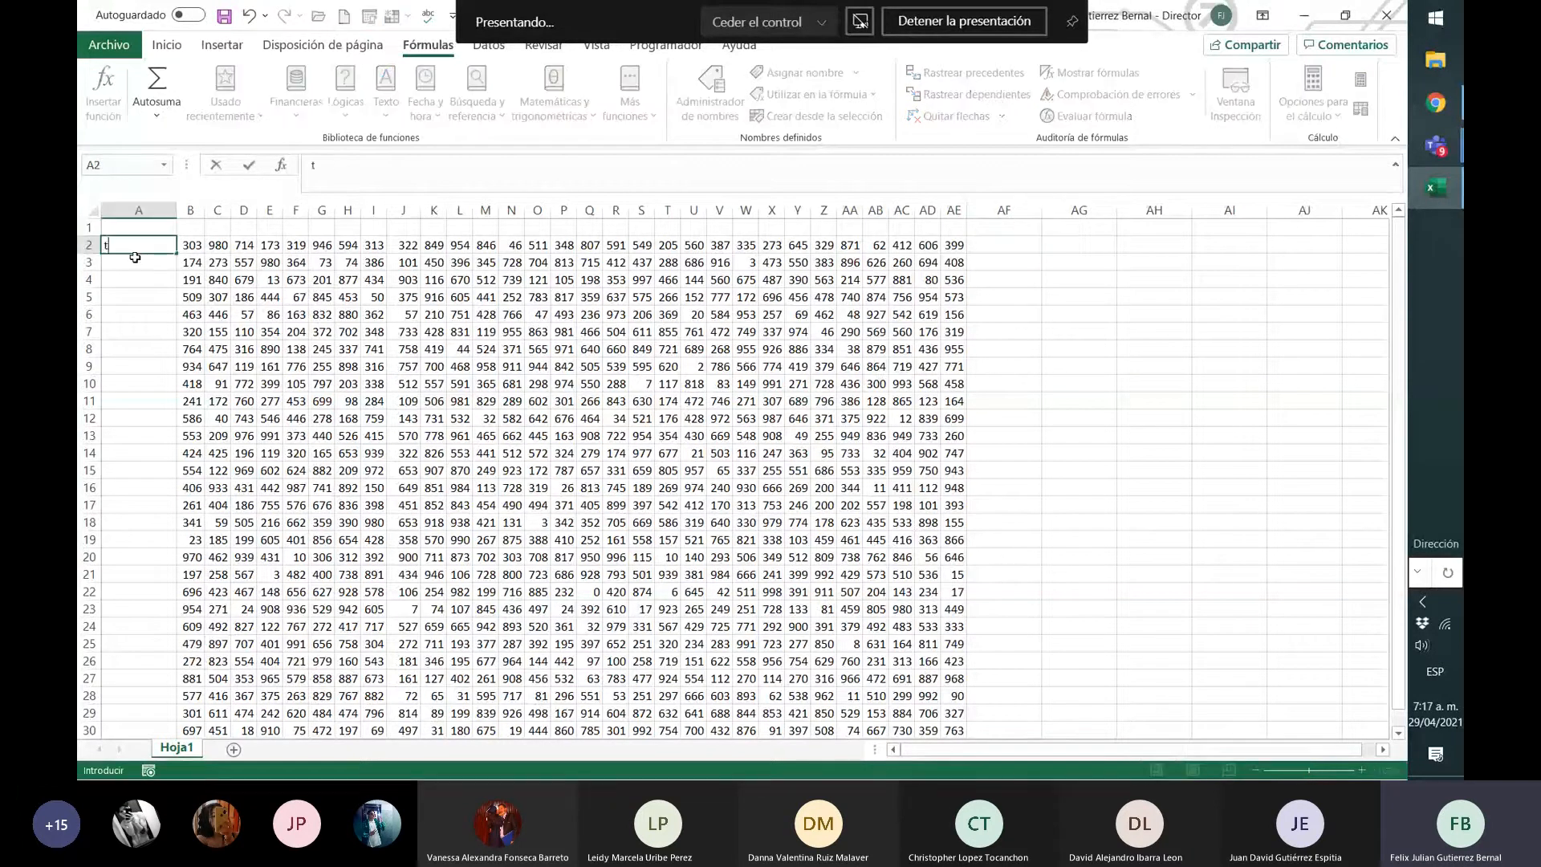
text(orre1)
key(Return)
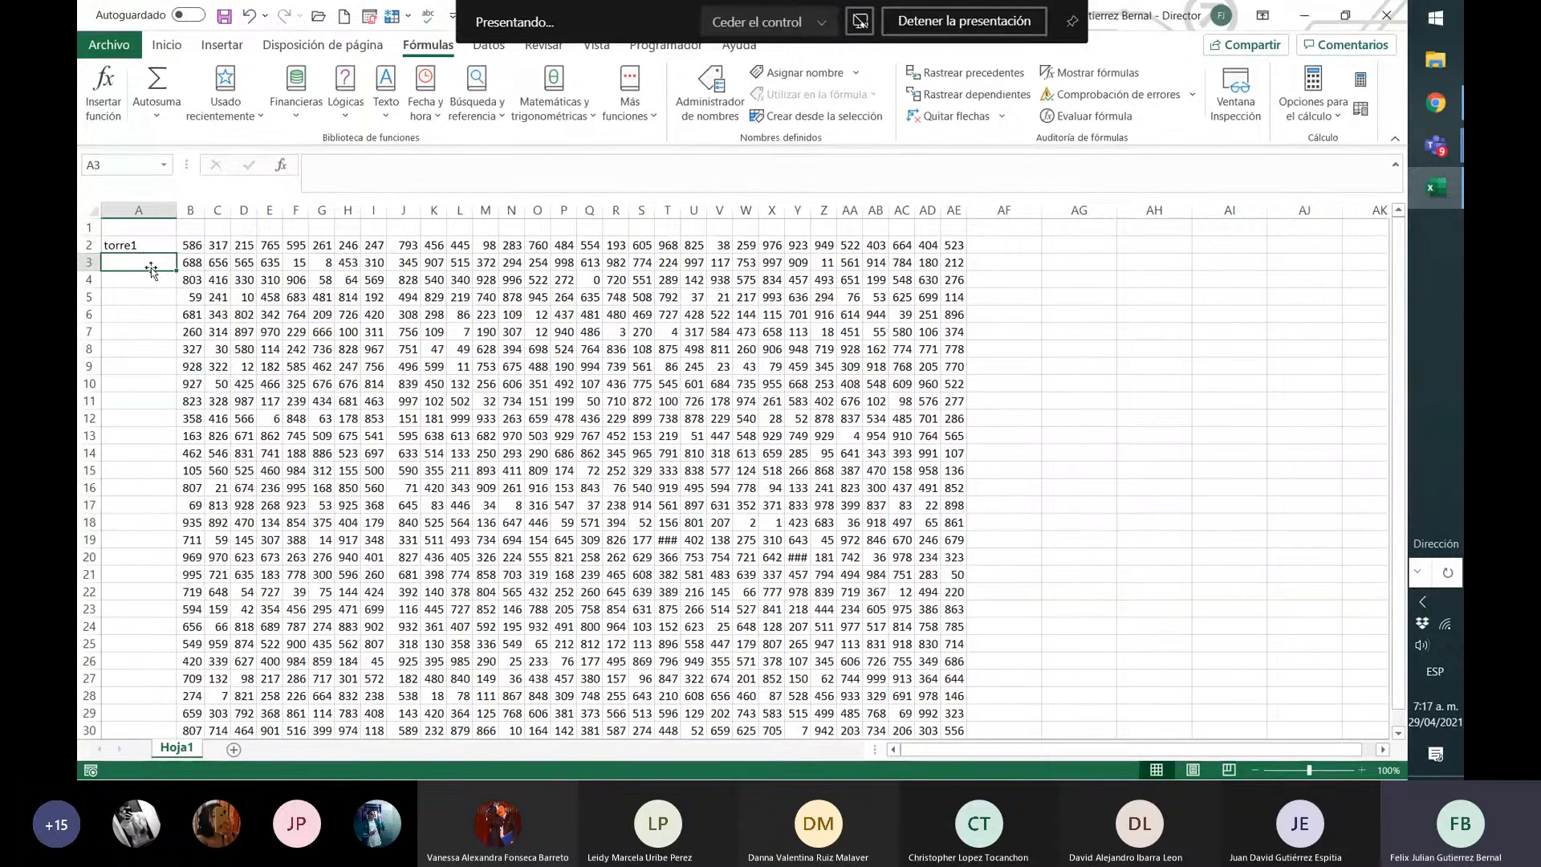
text(To)
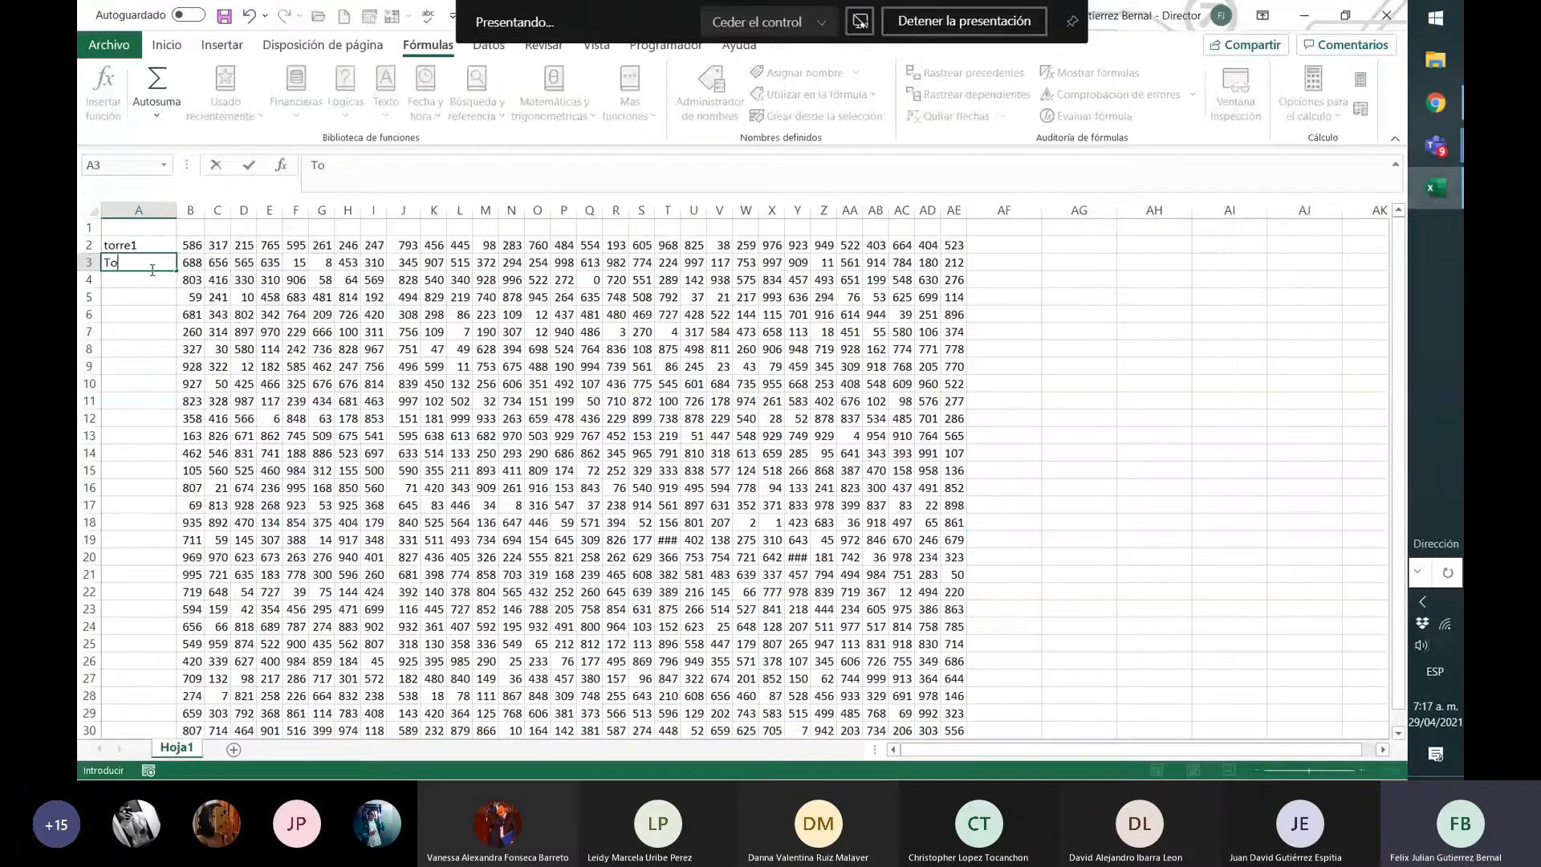
key(BackSpace)
key(BackSpace)
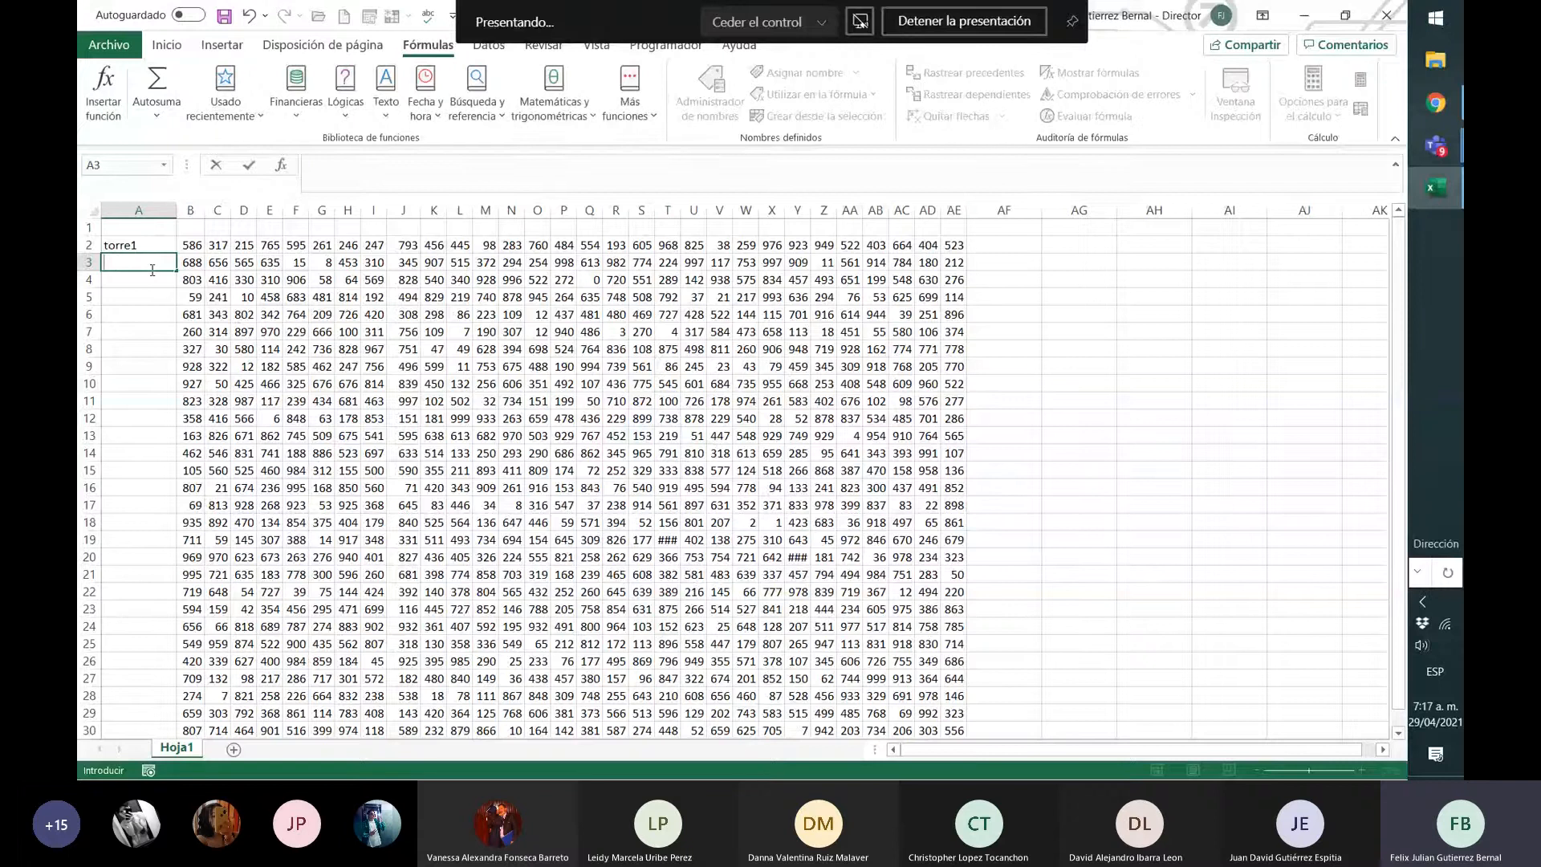
- Replace the label in A2 with the number 1, enter 2 in A3, and head column A with "Torre" in A1
key(Up)
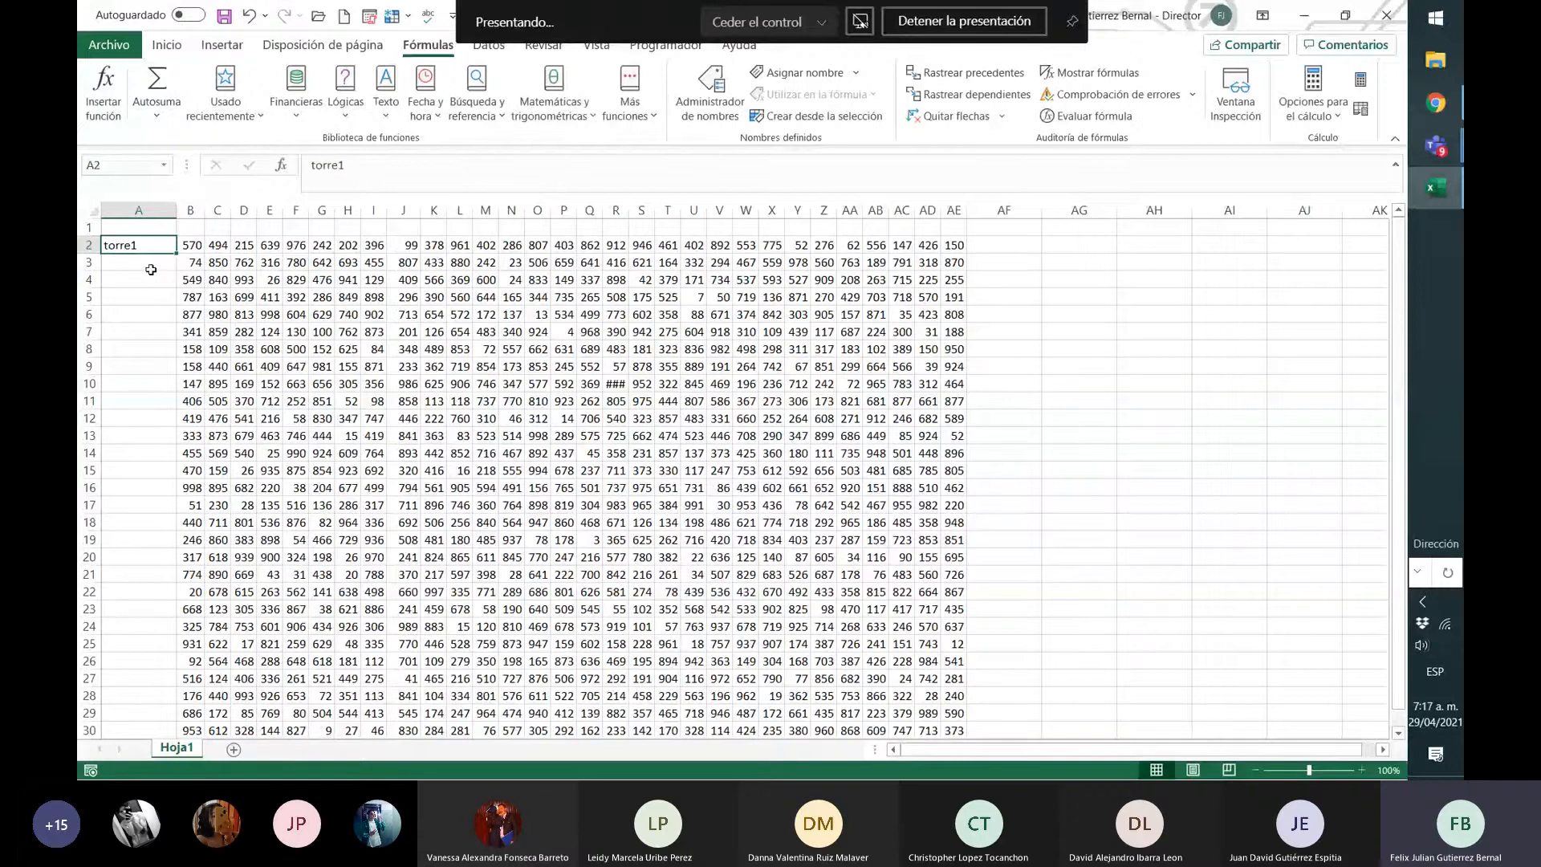
text(1)
key(Return)
text(2)
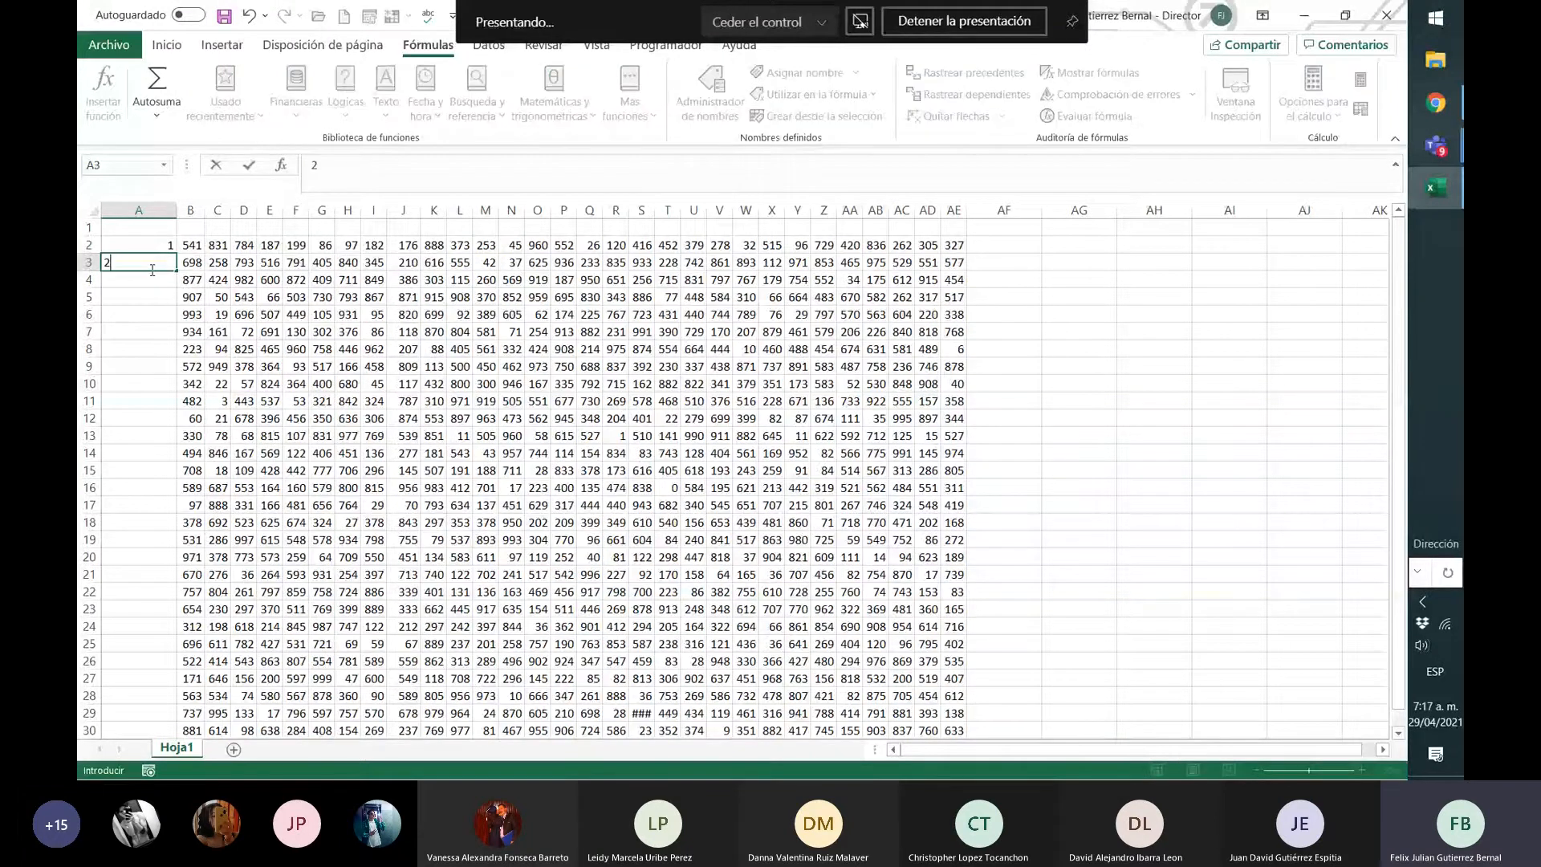
key(Up)
key(Up)
text(Torre)
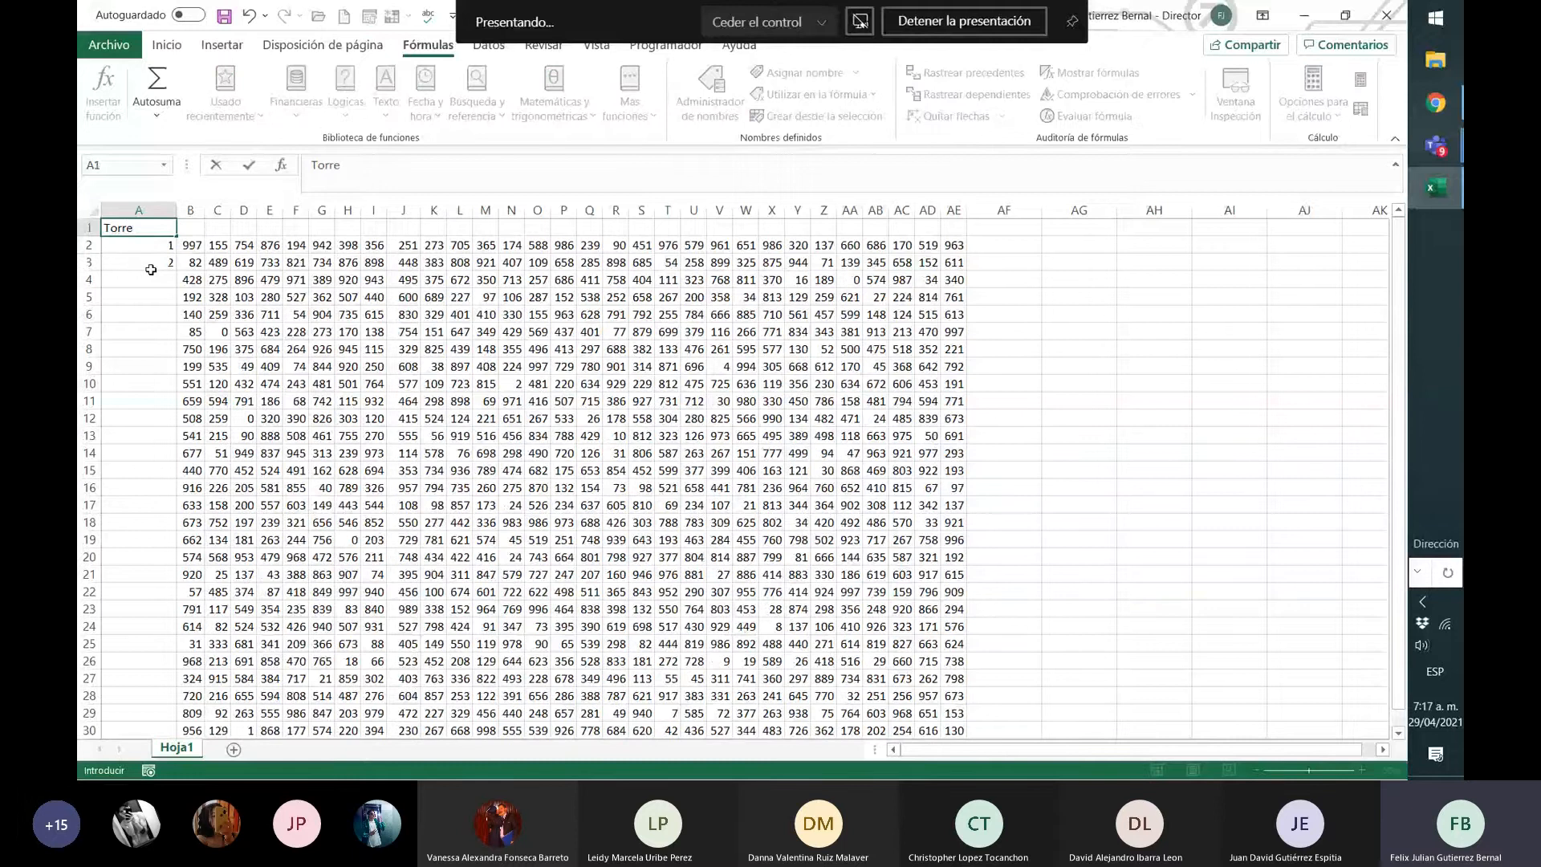
key(Return)
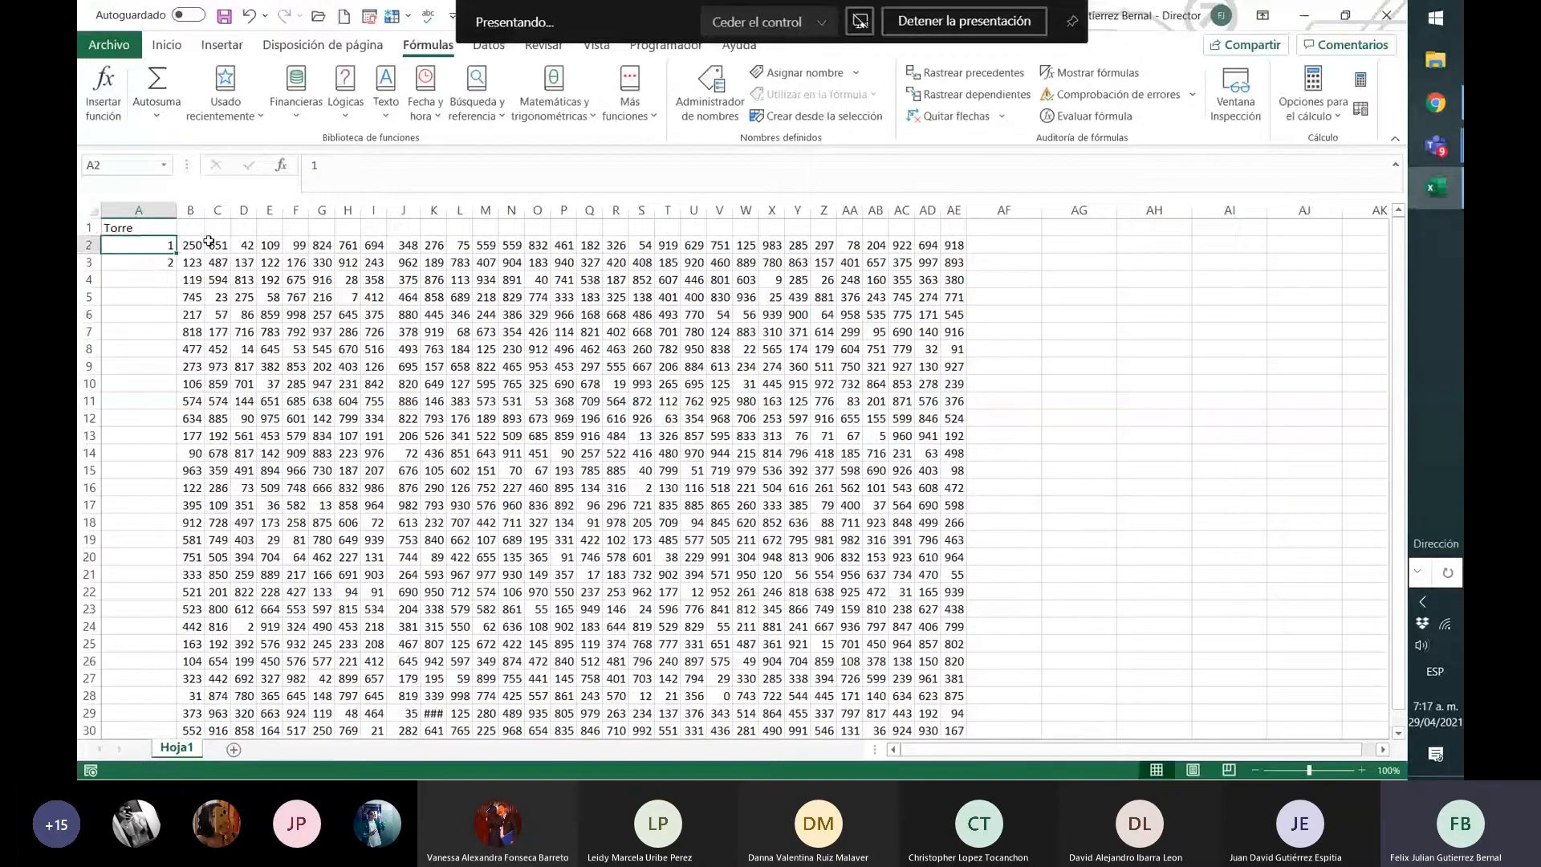
- Extend the number series from A2:A3 down column A to number 30, keeping the existing data in A3
mouse_move(175, 247)
mouse_down()
mouse_move(163, 266)
mouse_move(178, 271)
mouse_up()
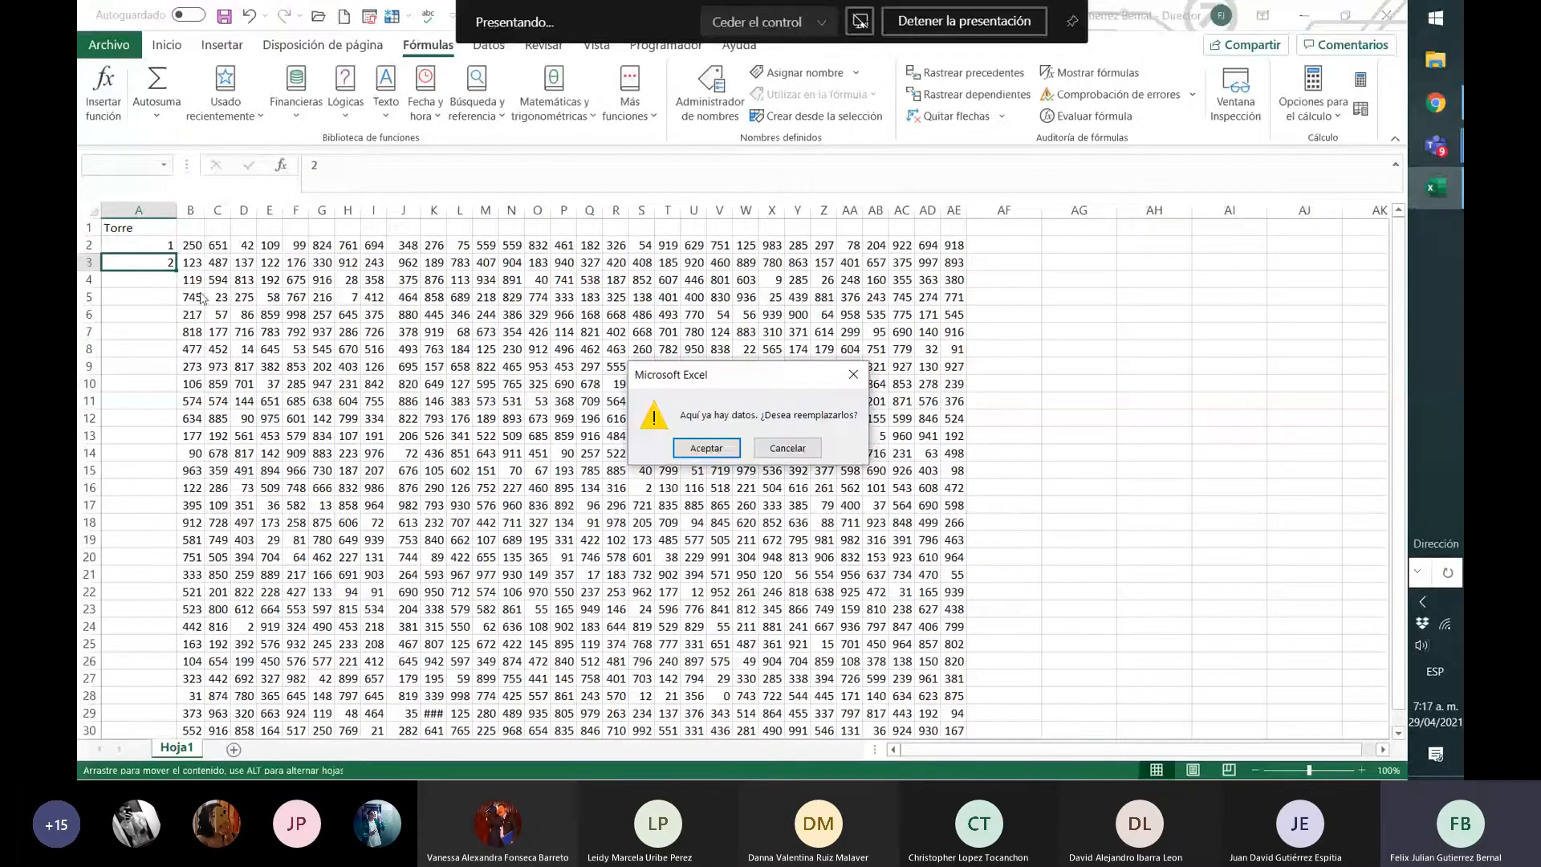
click(785, 451)
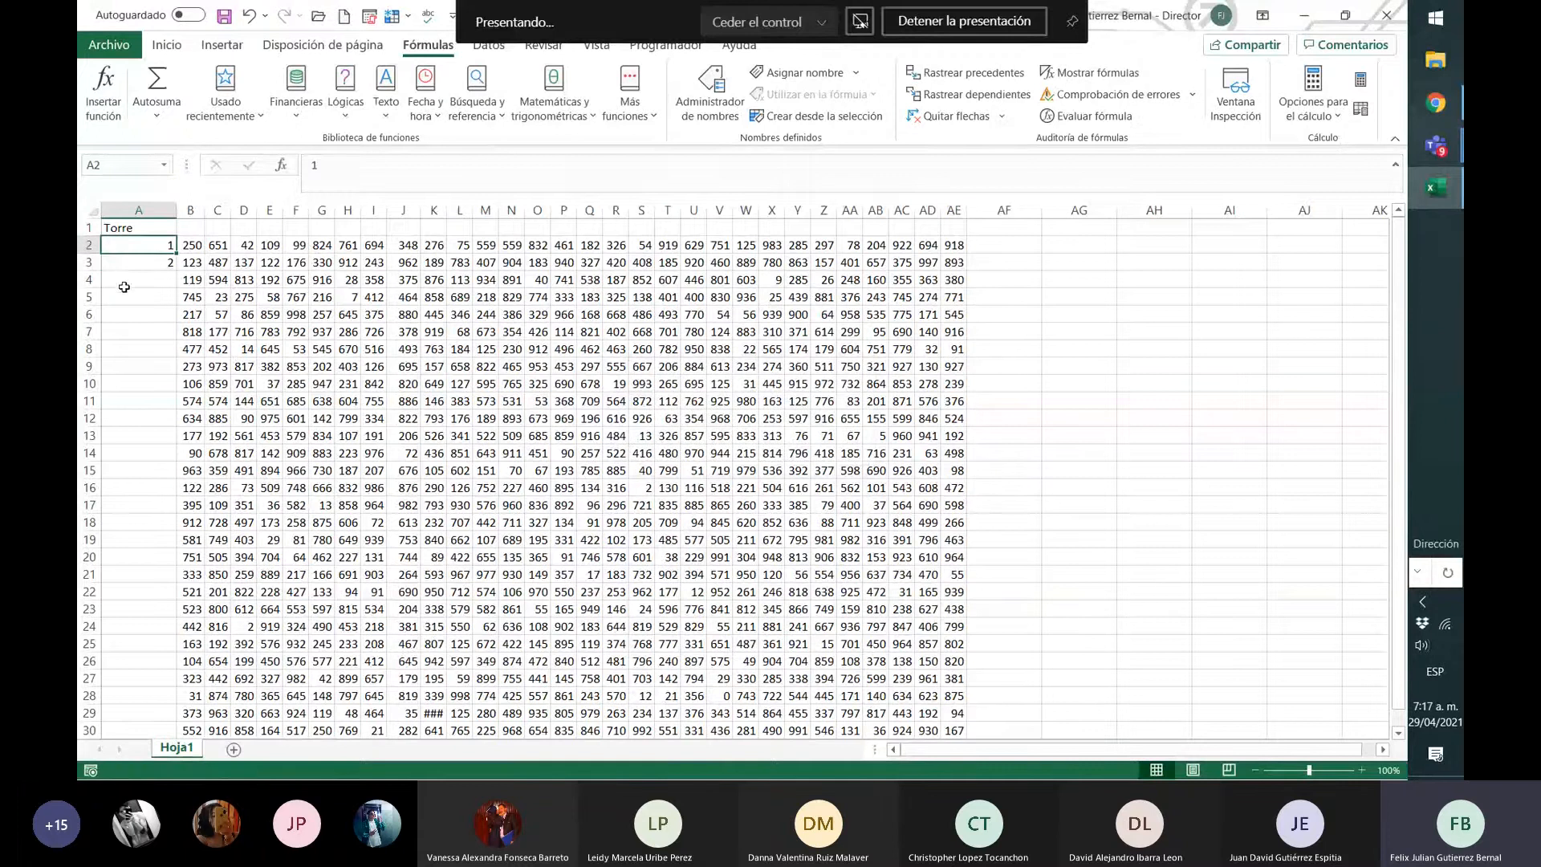
shift+click(134, 265)
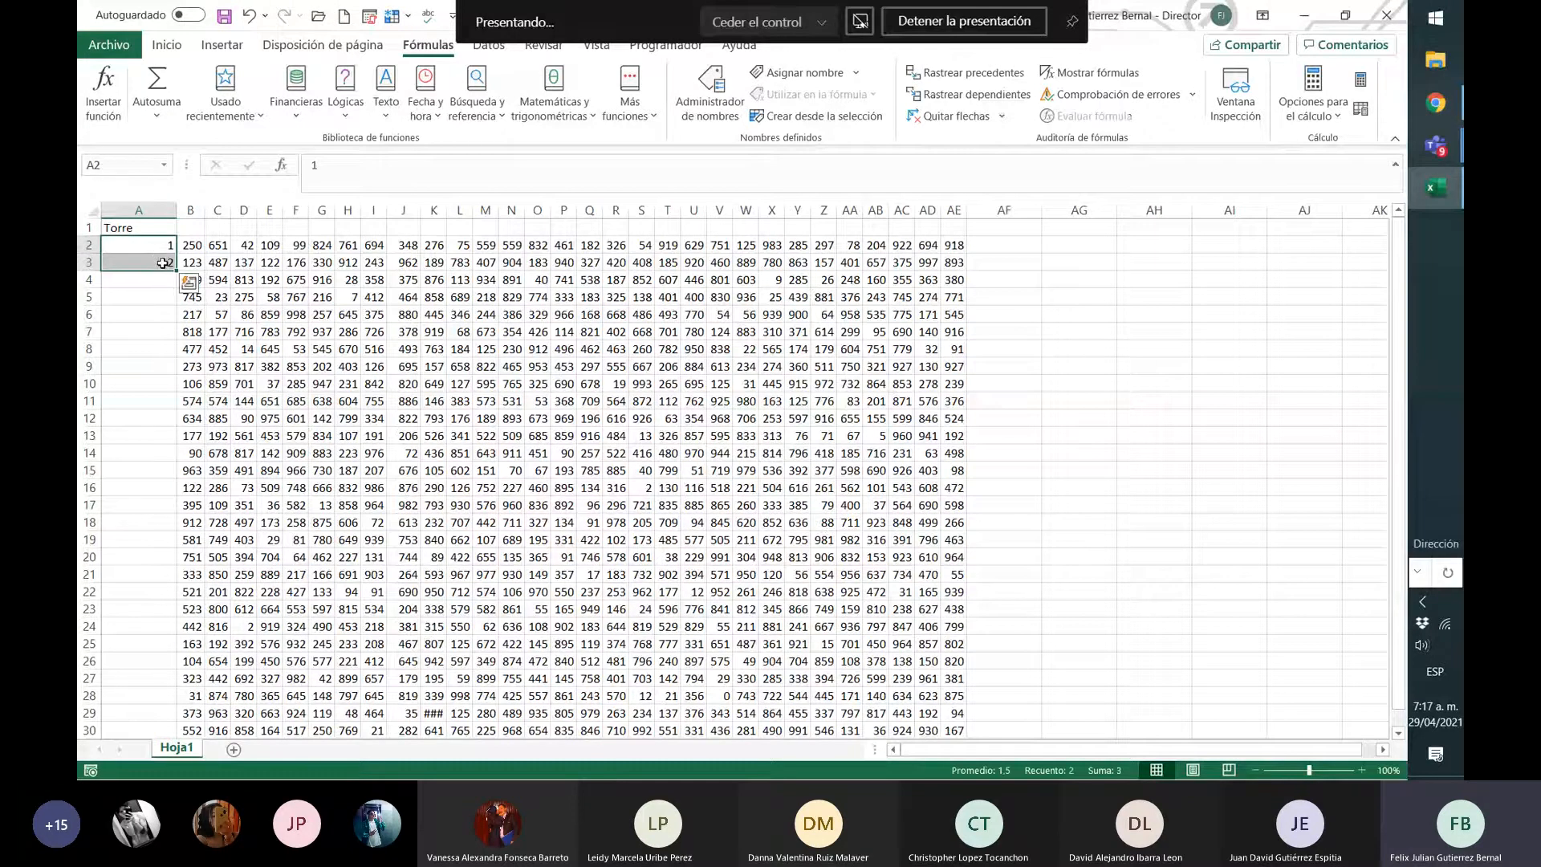
drag(177, 271, 180, 723)
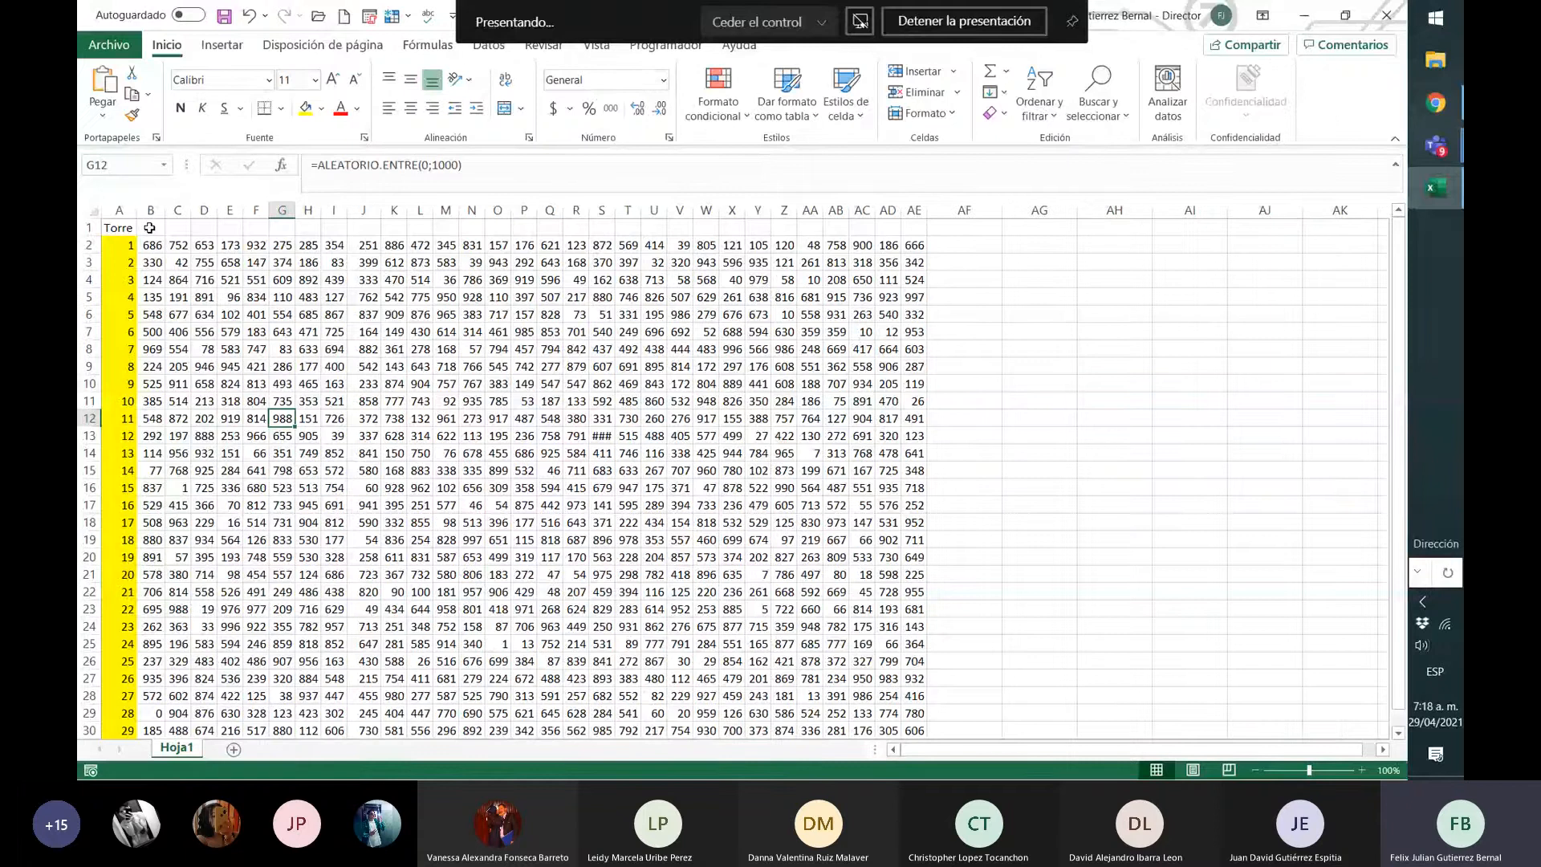
- Head the first empty column after the random numbers with "promedio" in cell AF1
drag(150, 228, 897, 230)
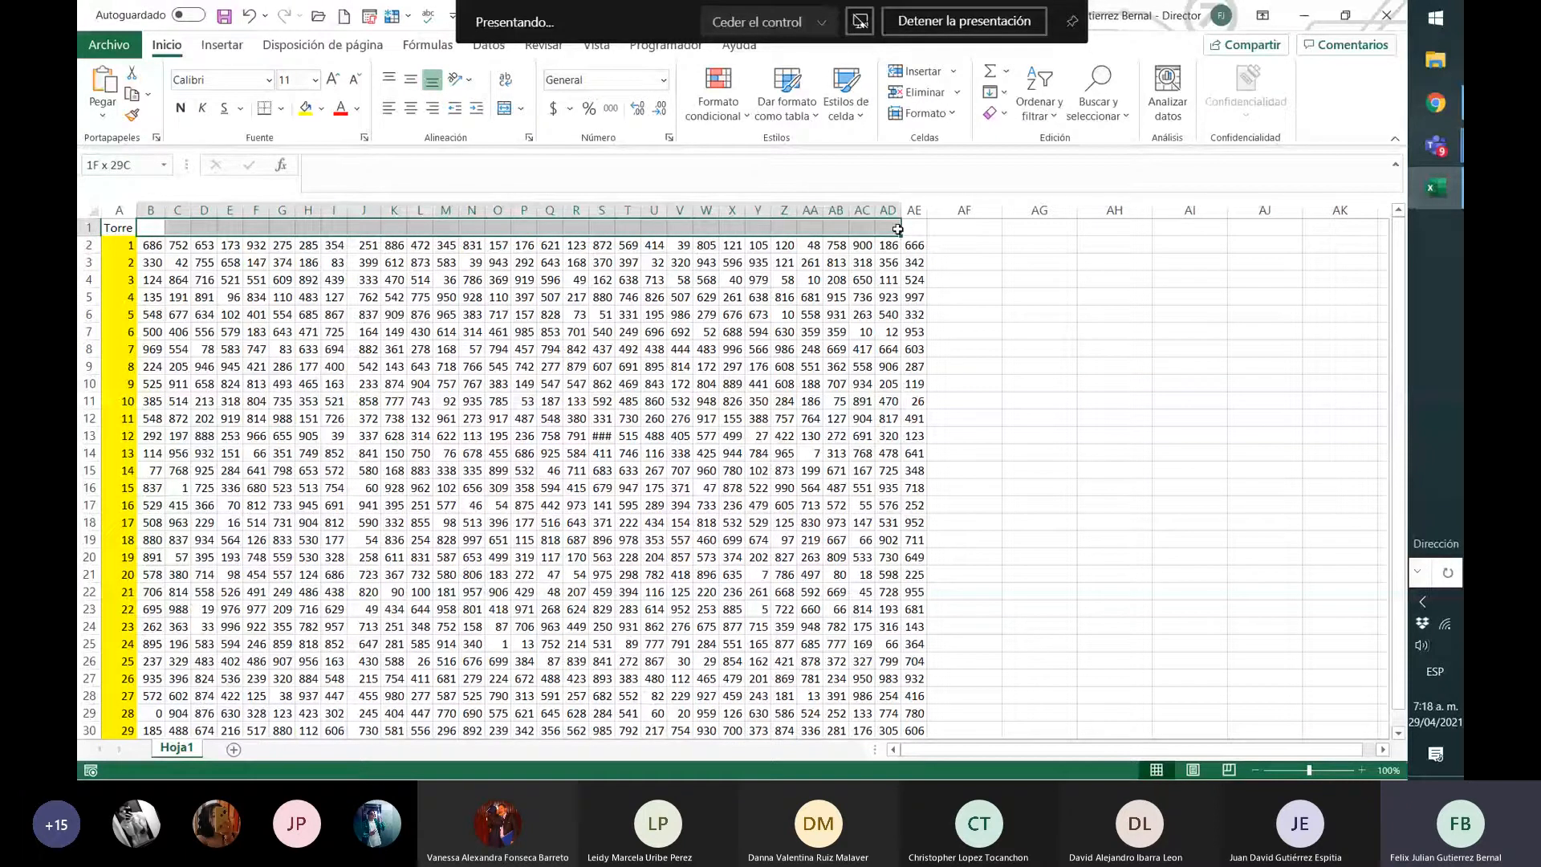
drag(897, 229, 911, 229)
click(977, 229)
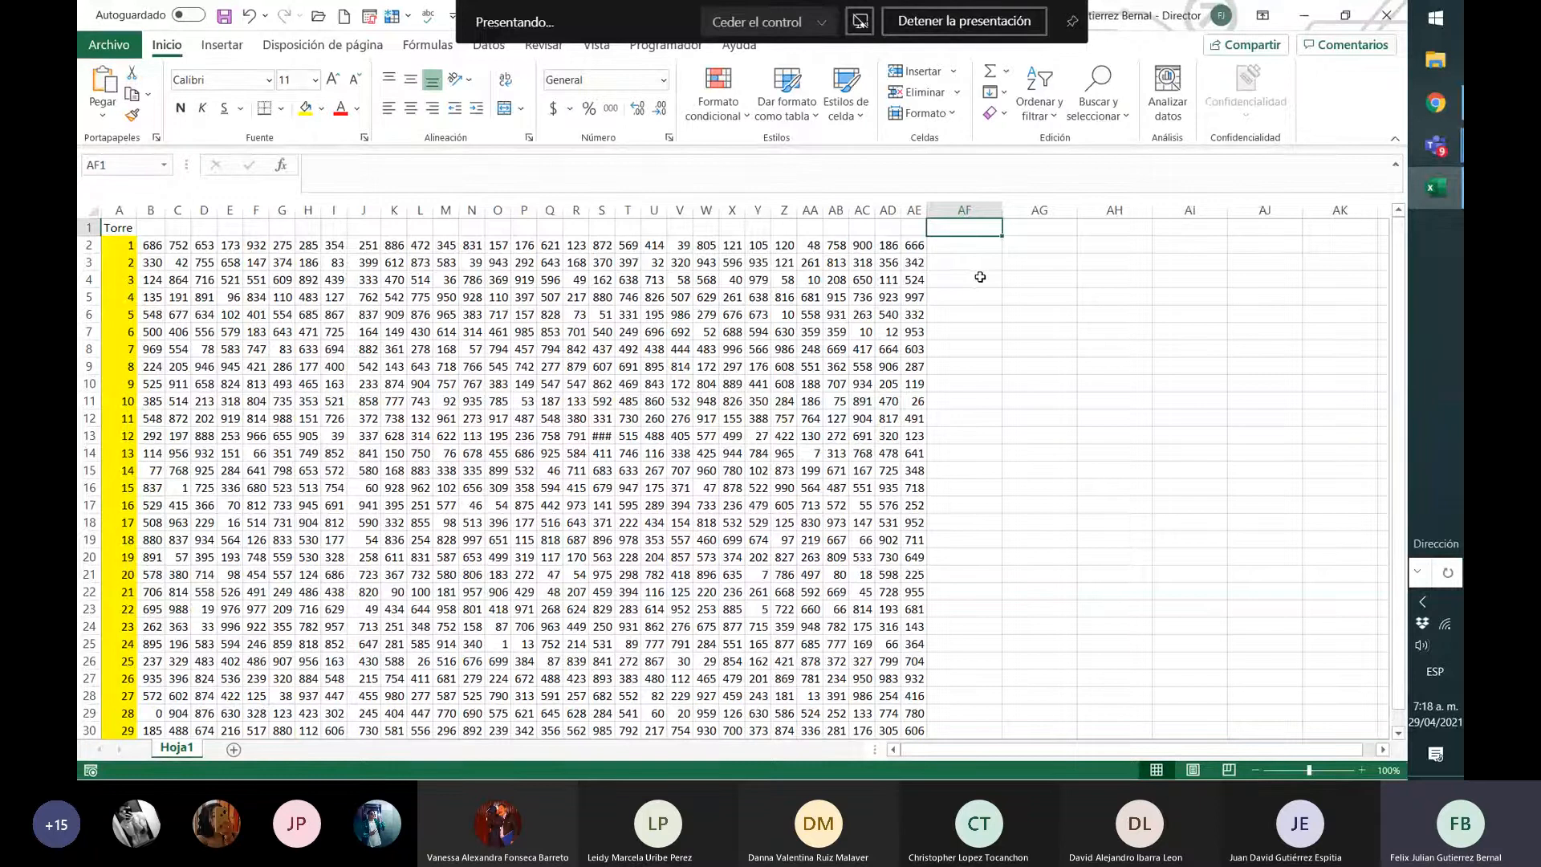
text(p)
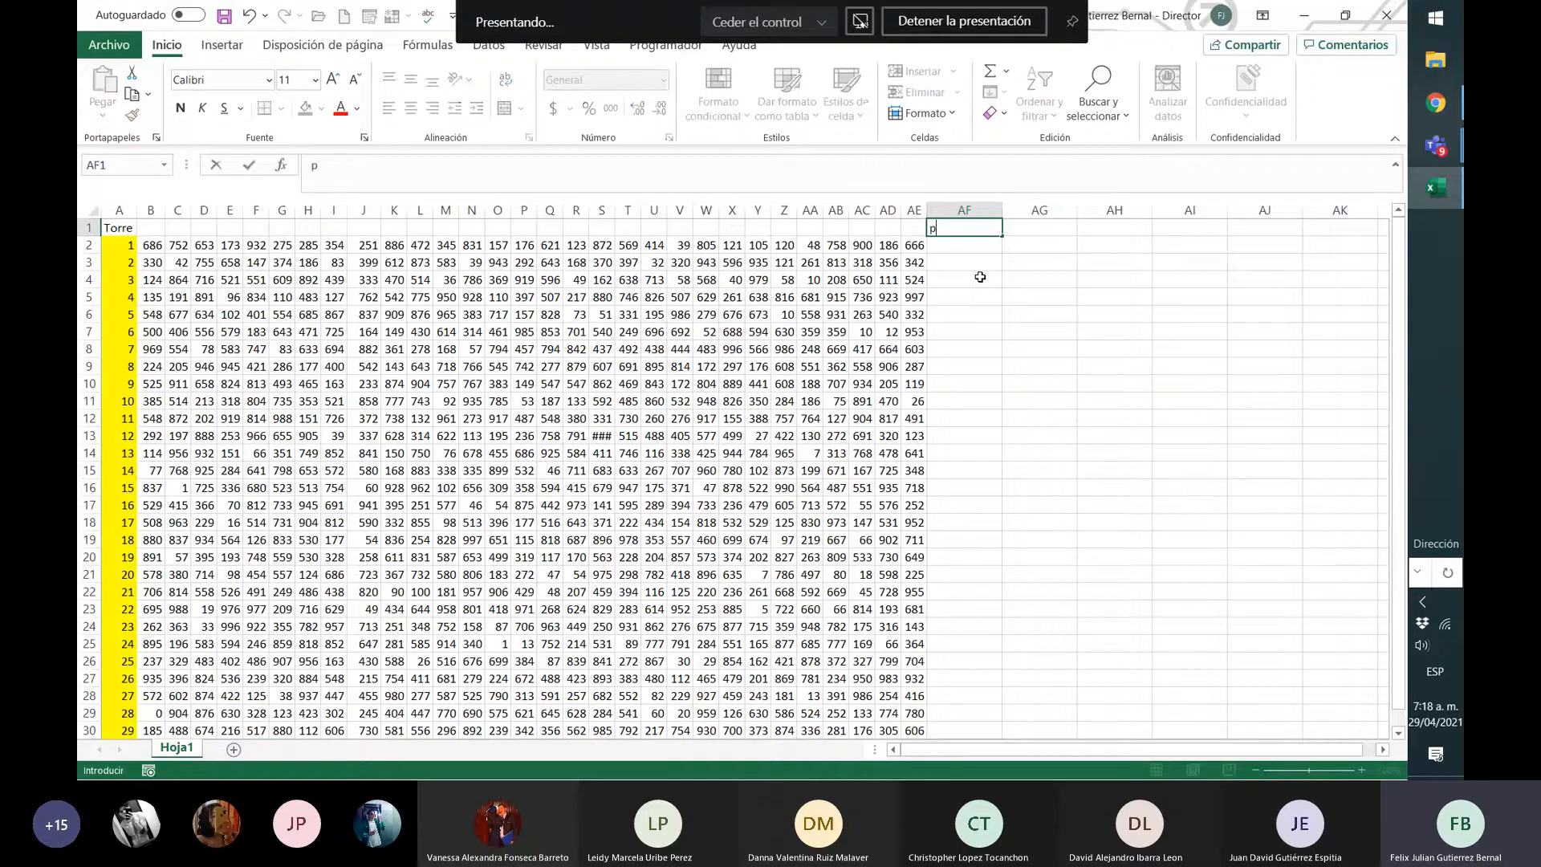
text(romedi)
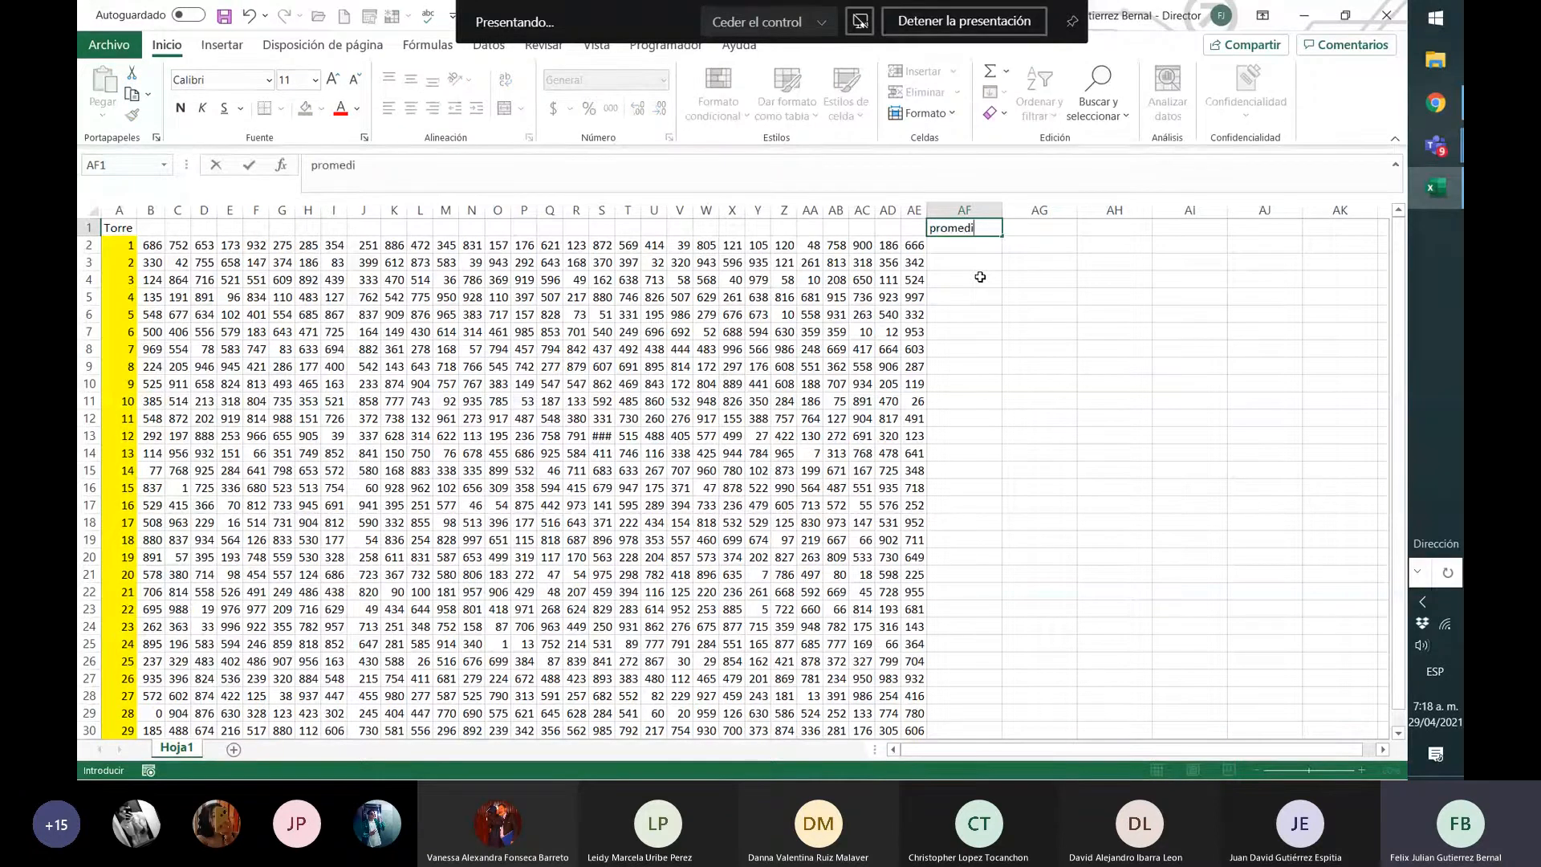
text(o)
key(Return)
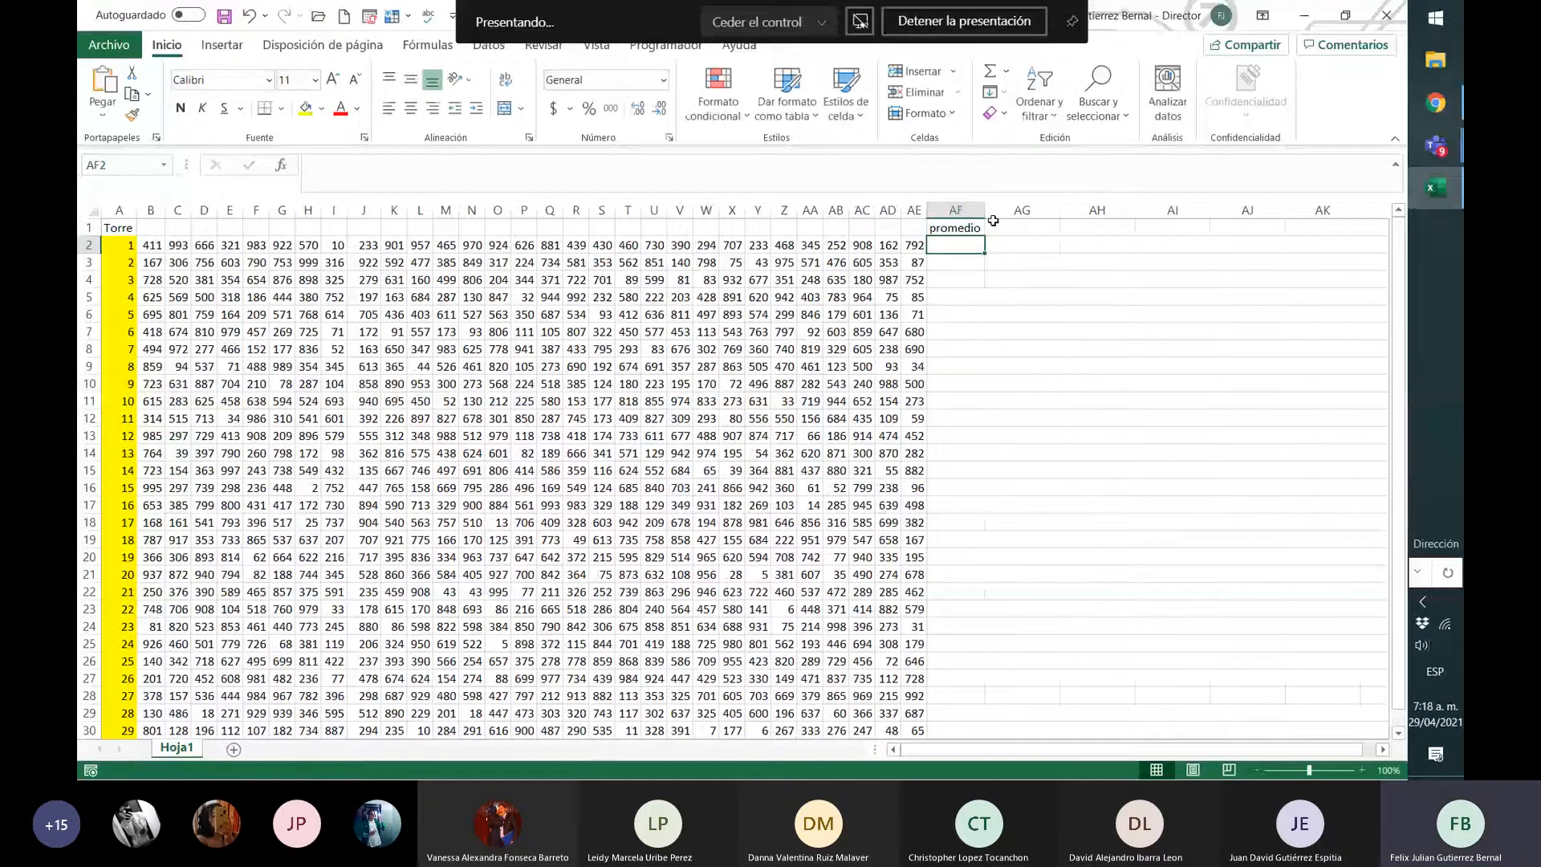
- Calculate the average of tower 1 in AF2 with the formula =SUMA(B2:AE2)/CONTAR(B2:AE2)
scroll(992, 378, down, 1)
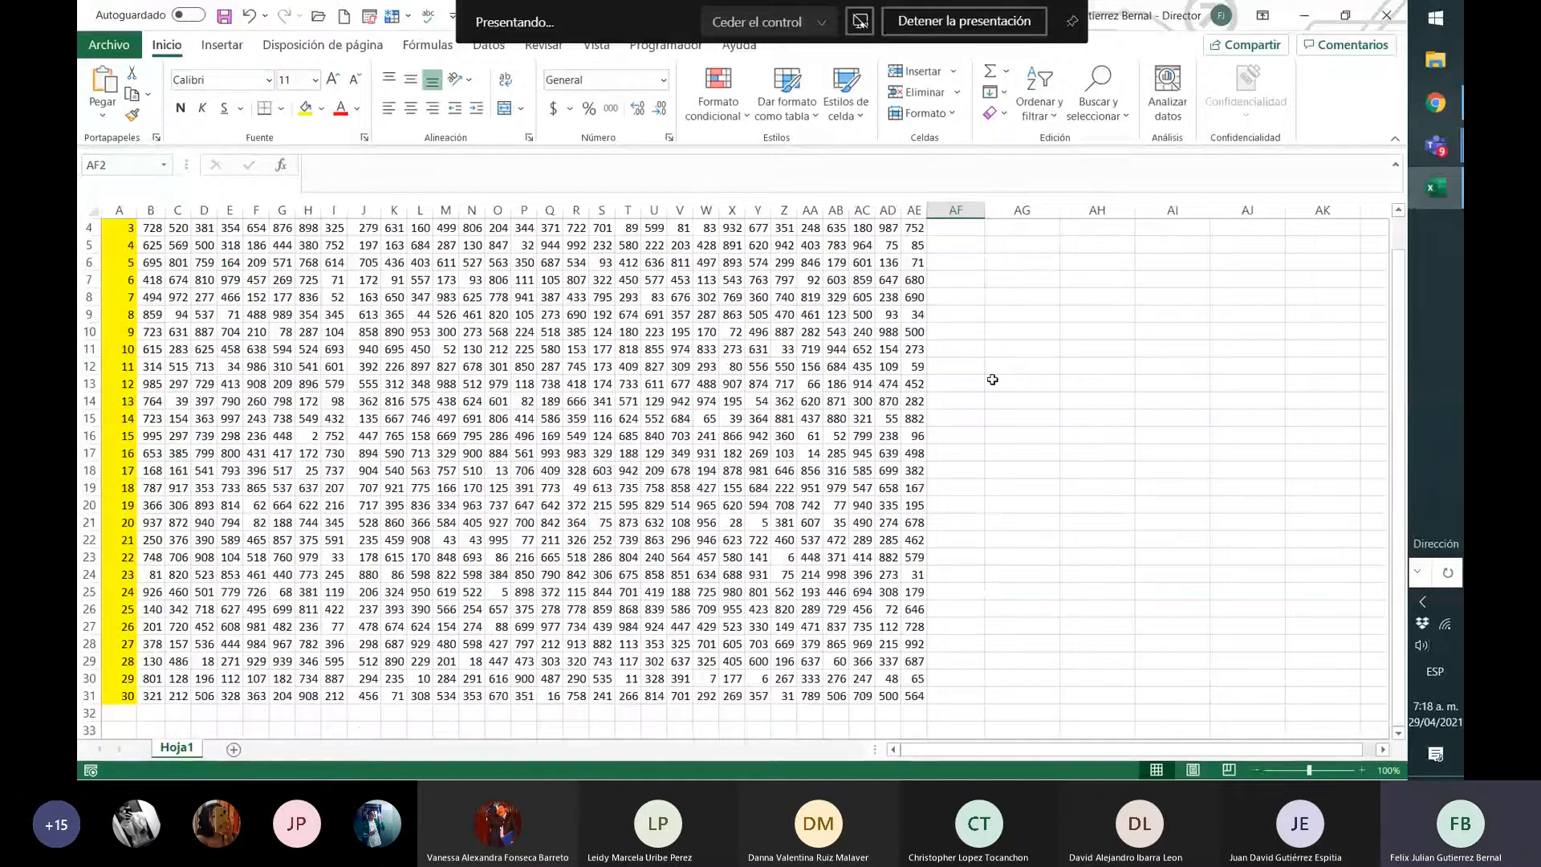
scroll(993, 379, up, 1)
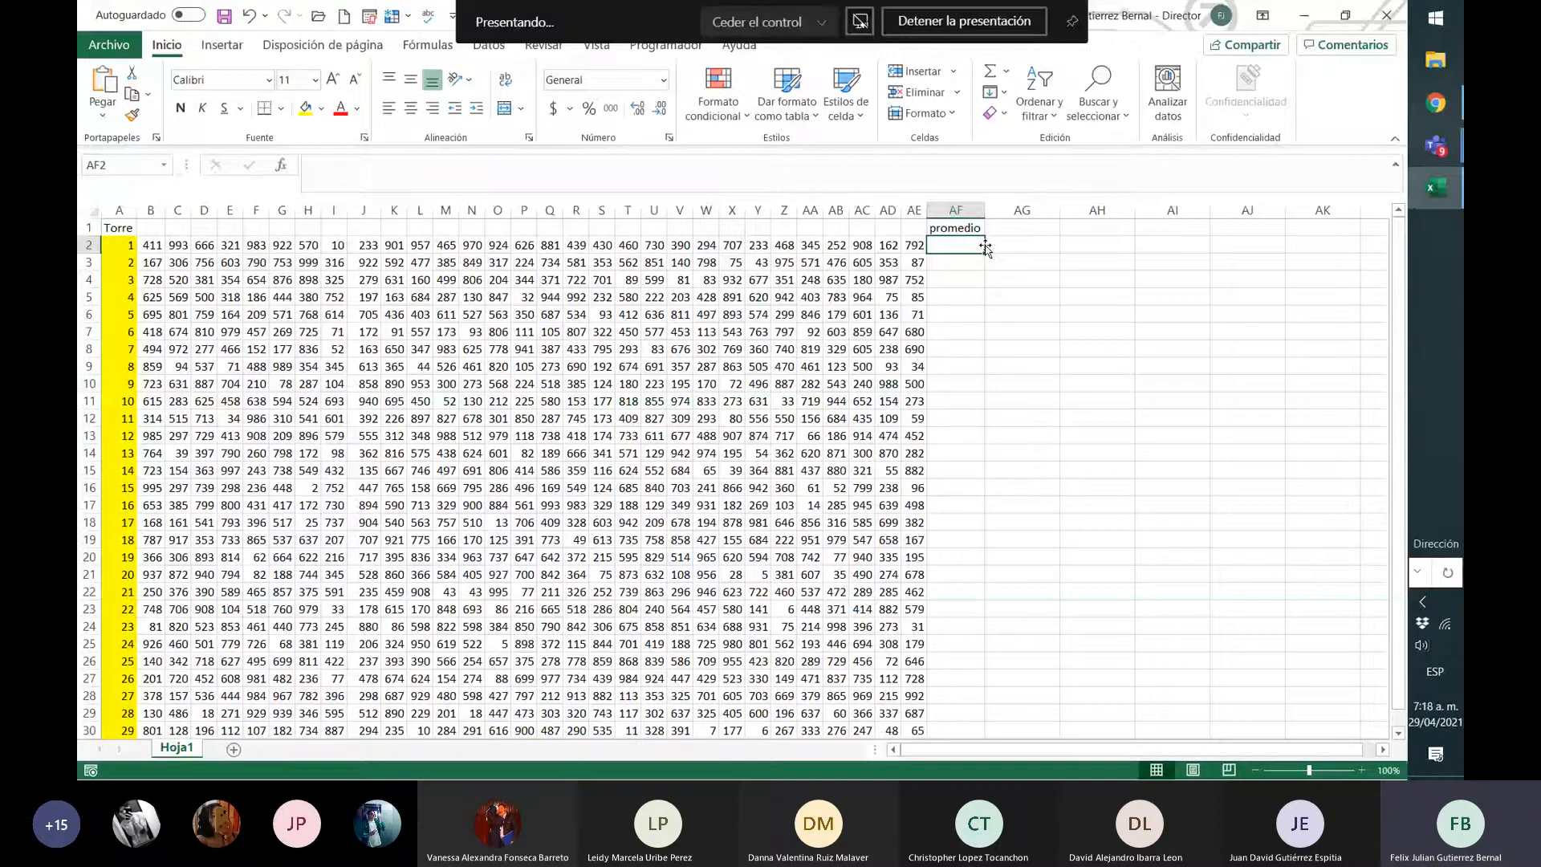
text(=)
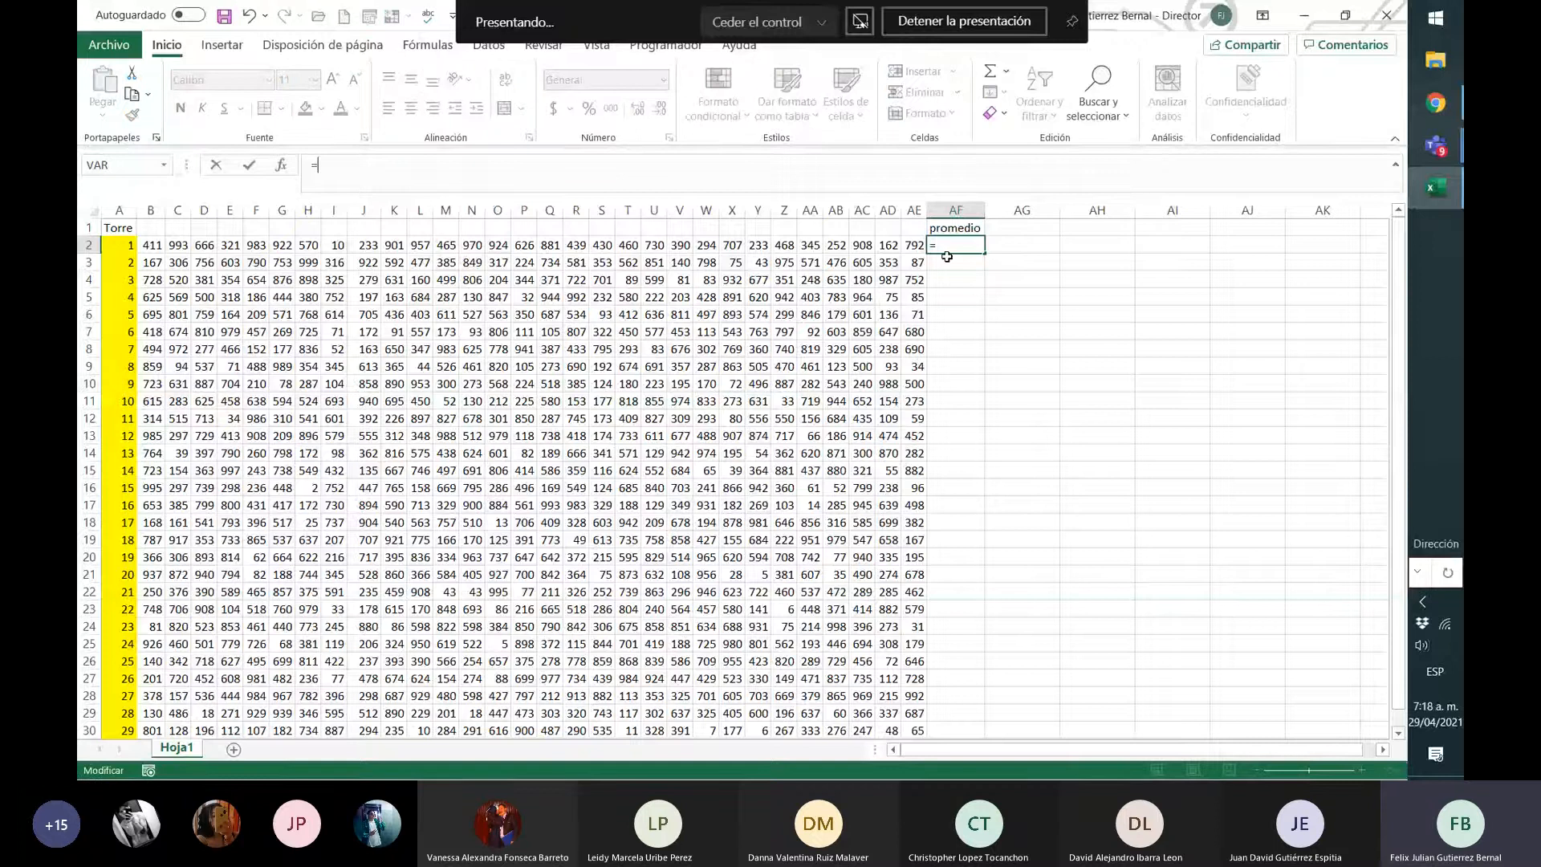
text(suma()
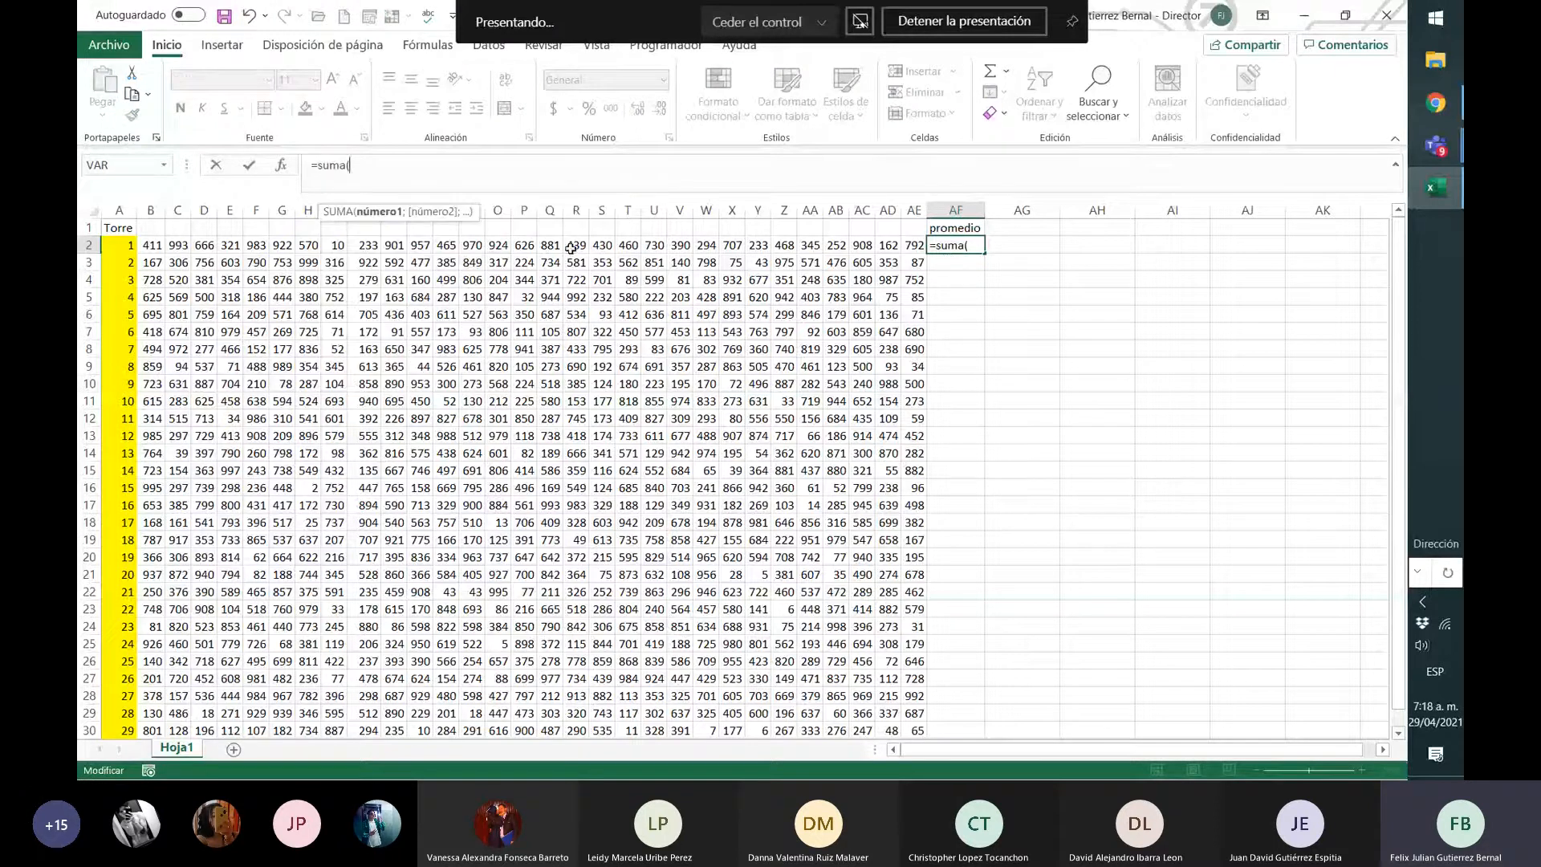
drag(151, 245, 914, 246)
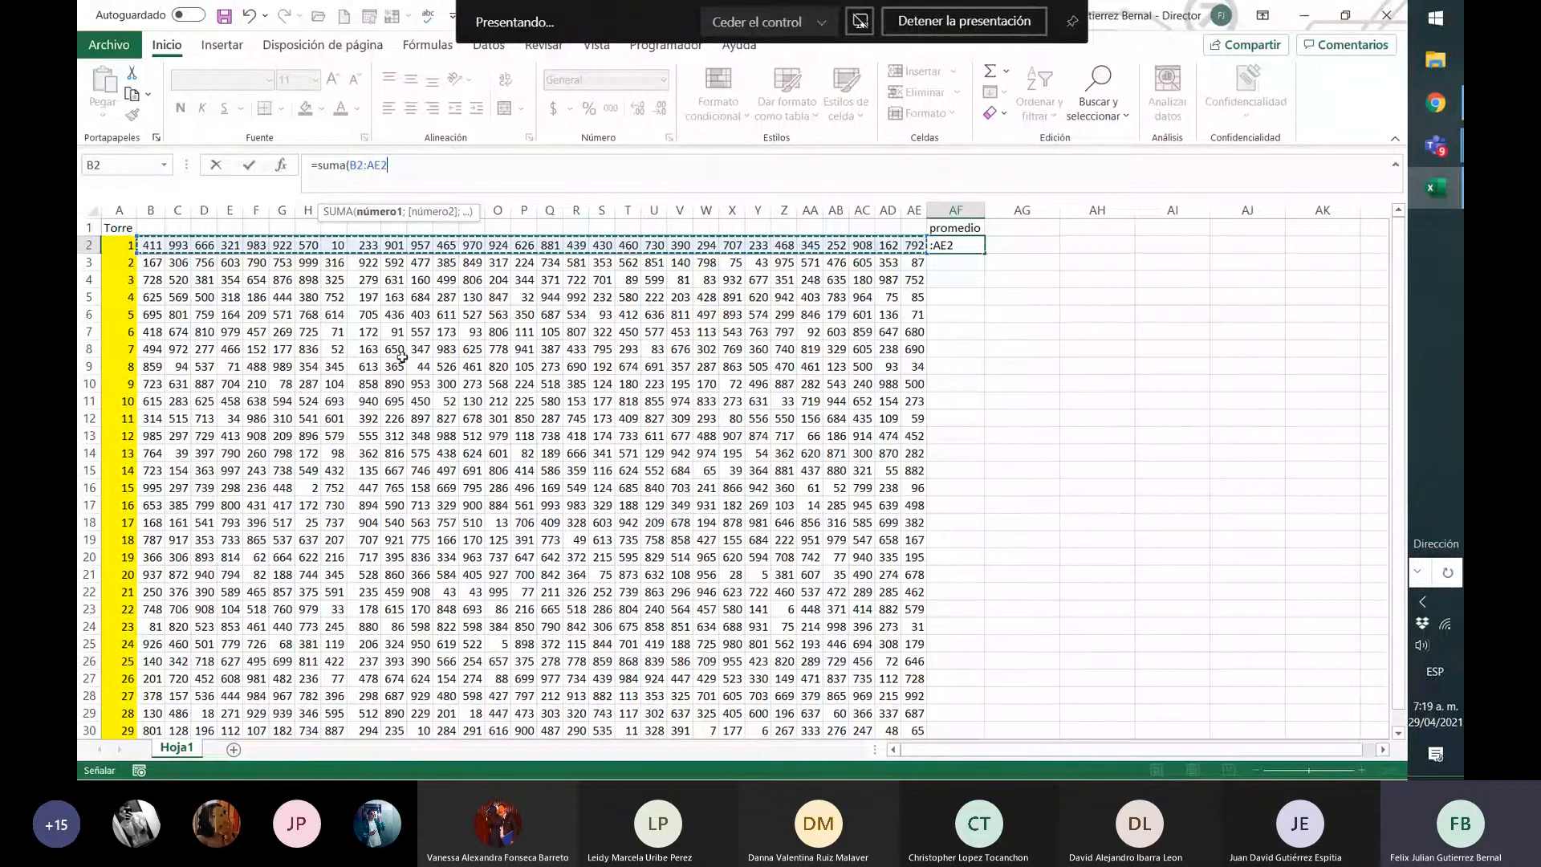
text()/)
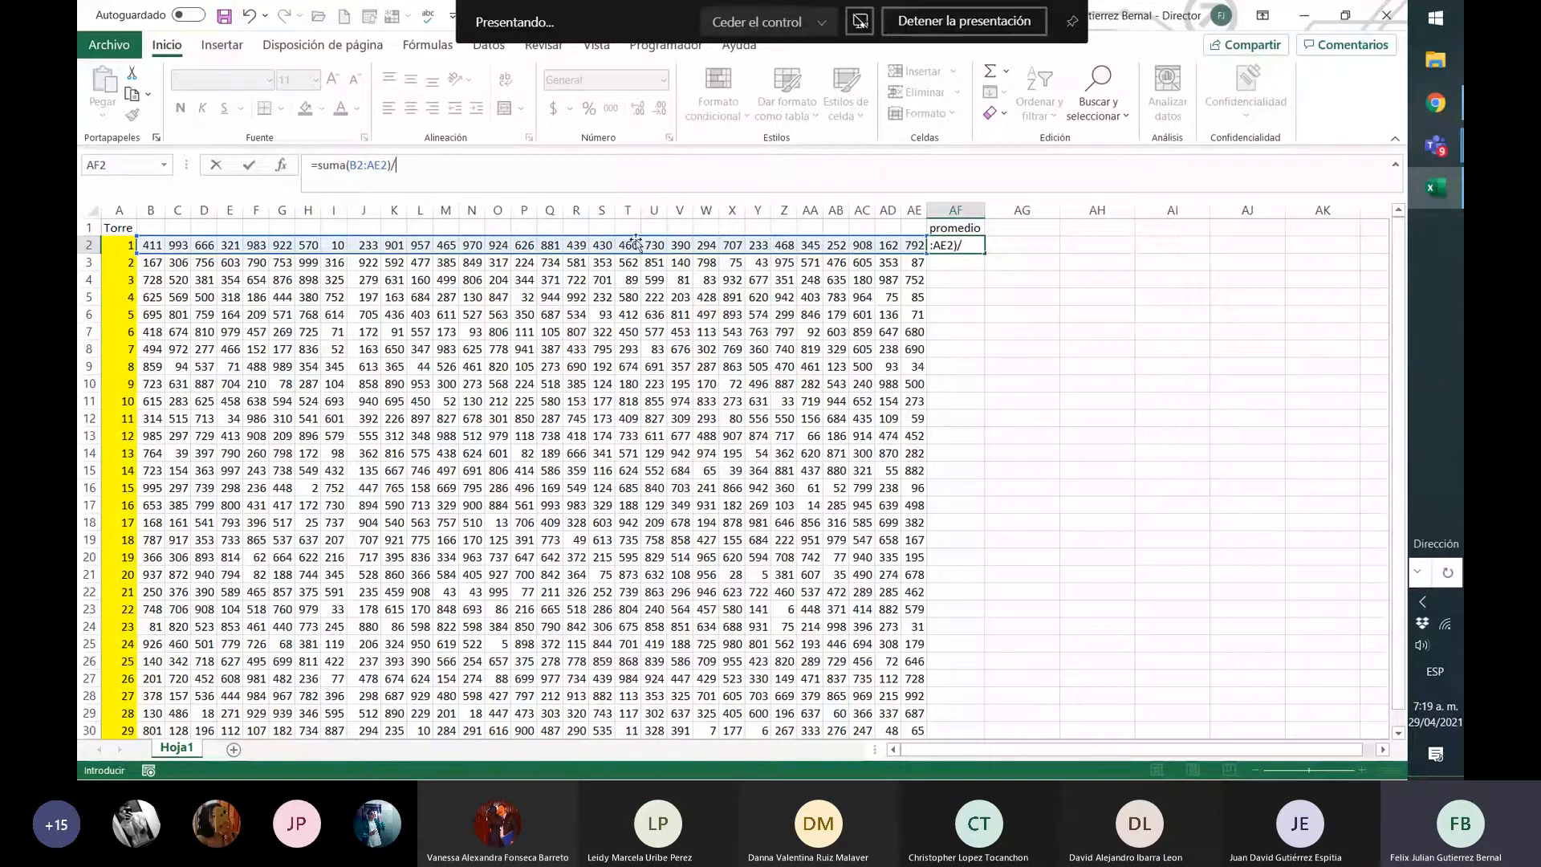
text(contar)
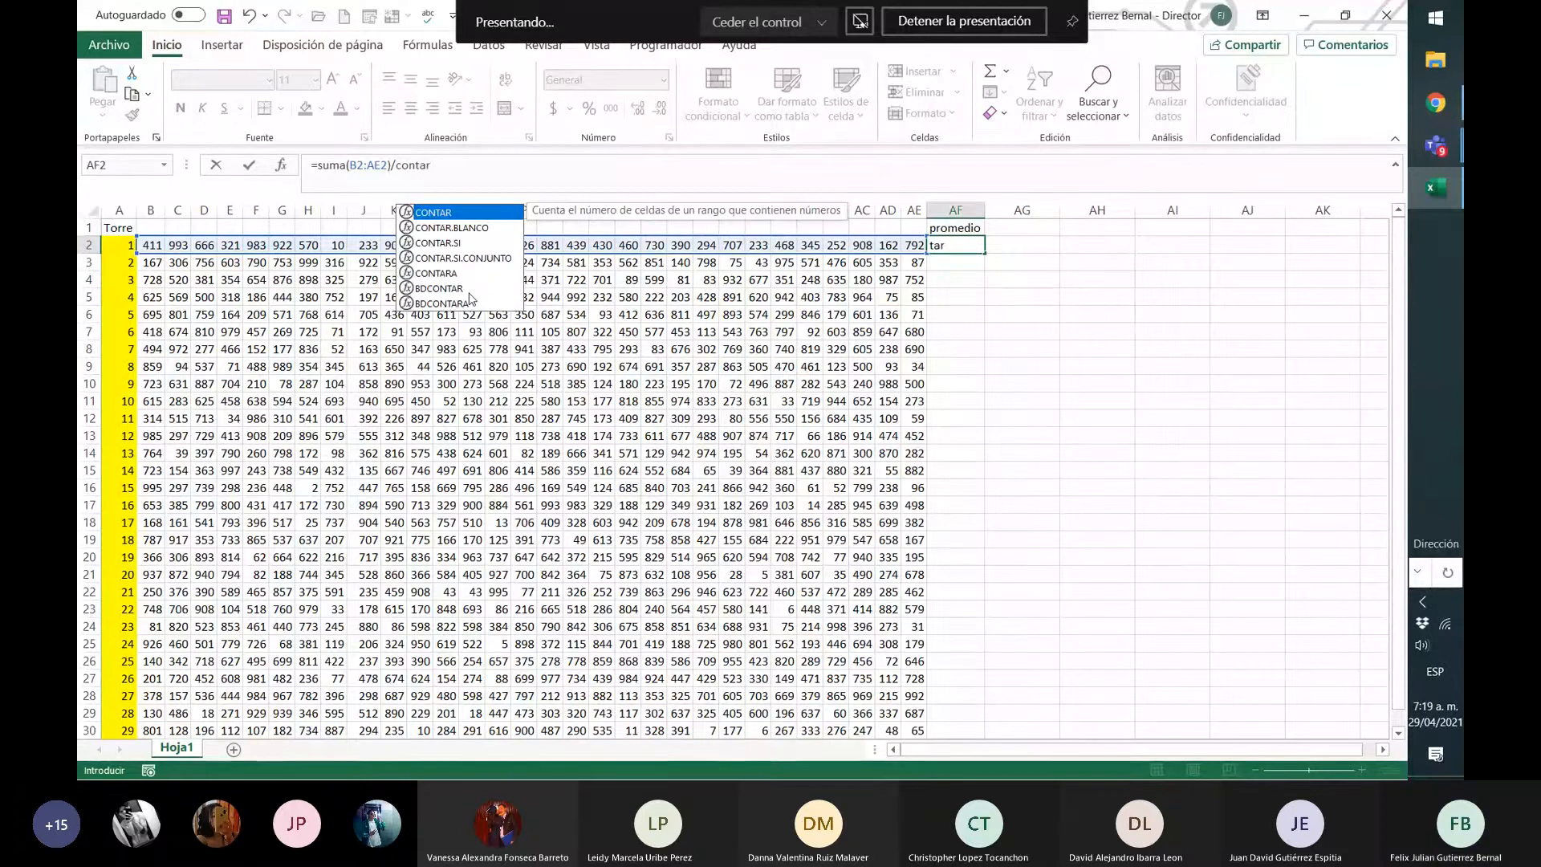
text(()
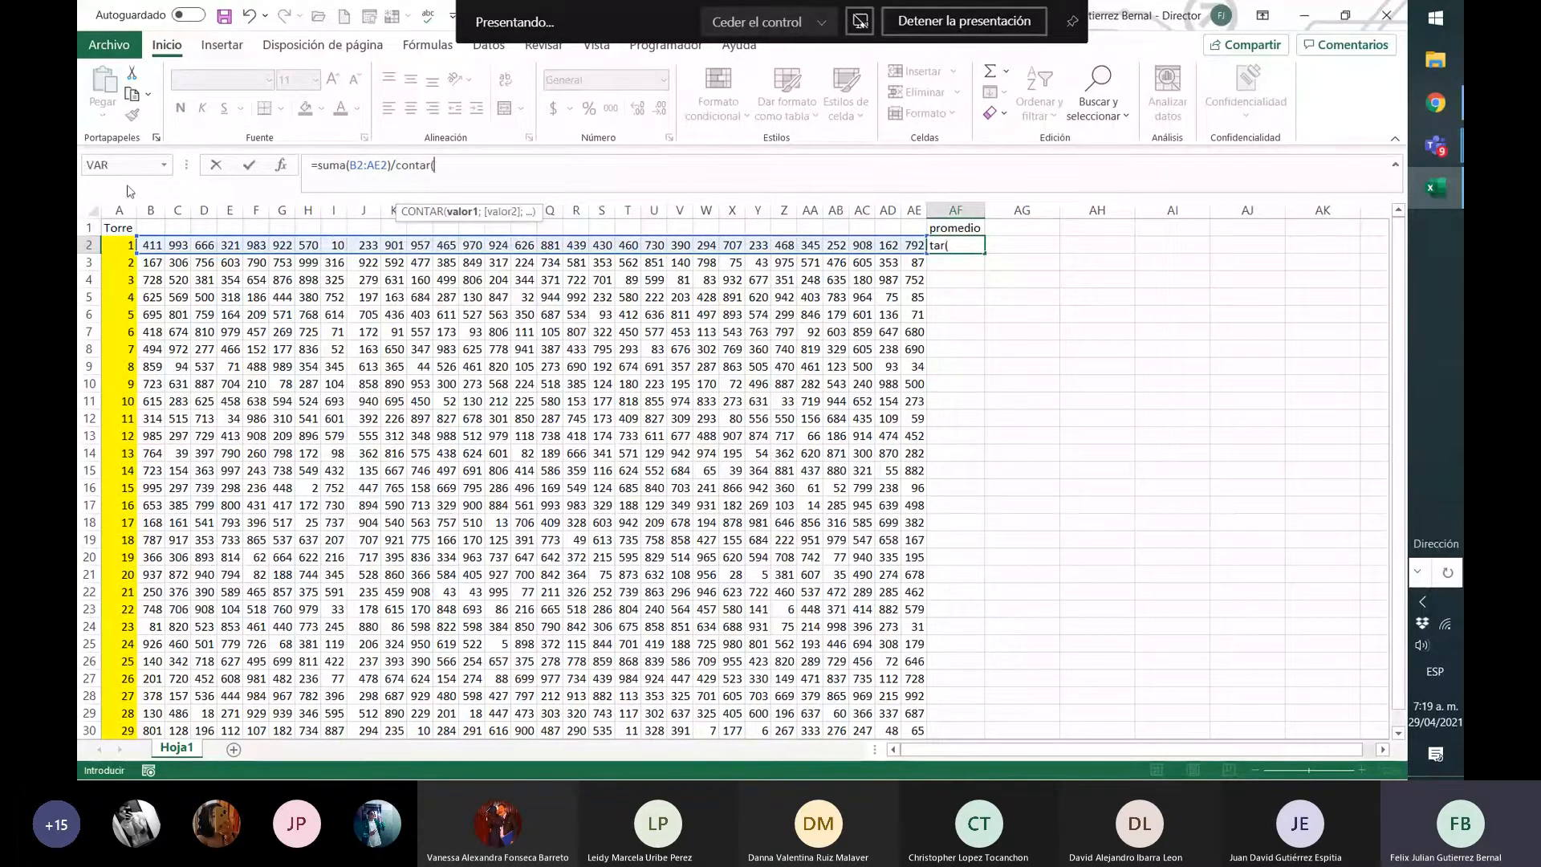
drag(150, 245, 915, 245)
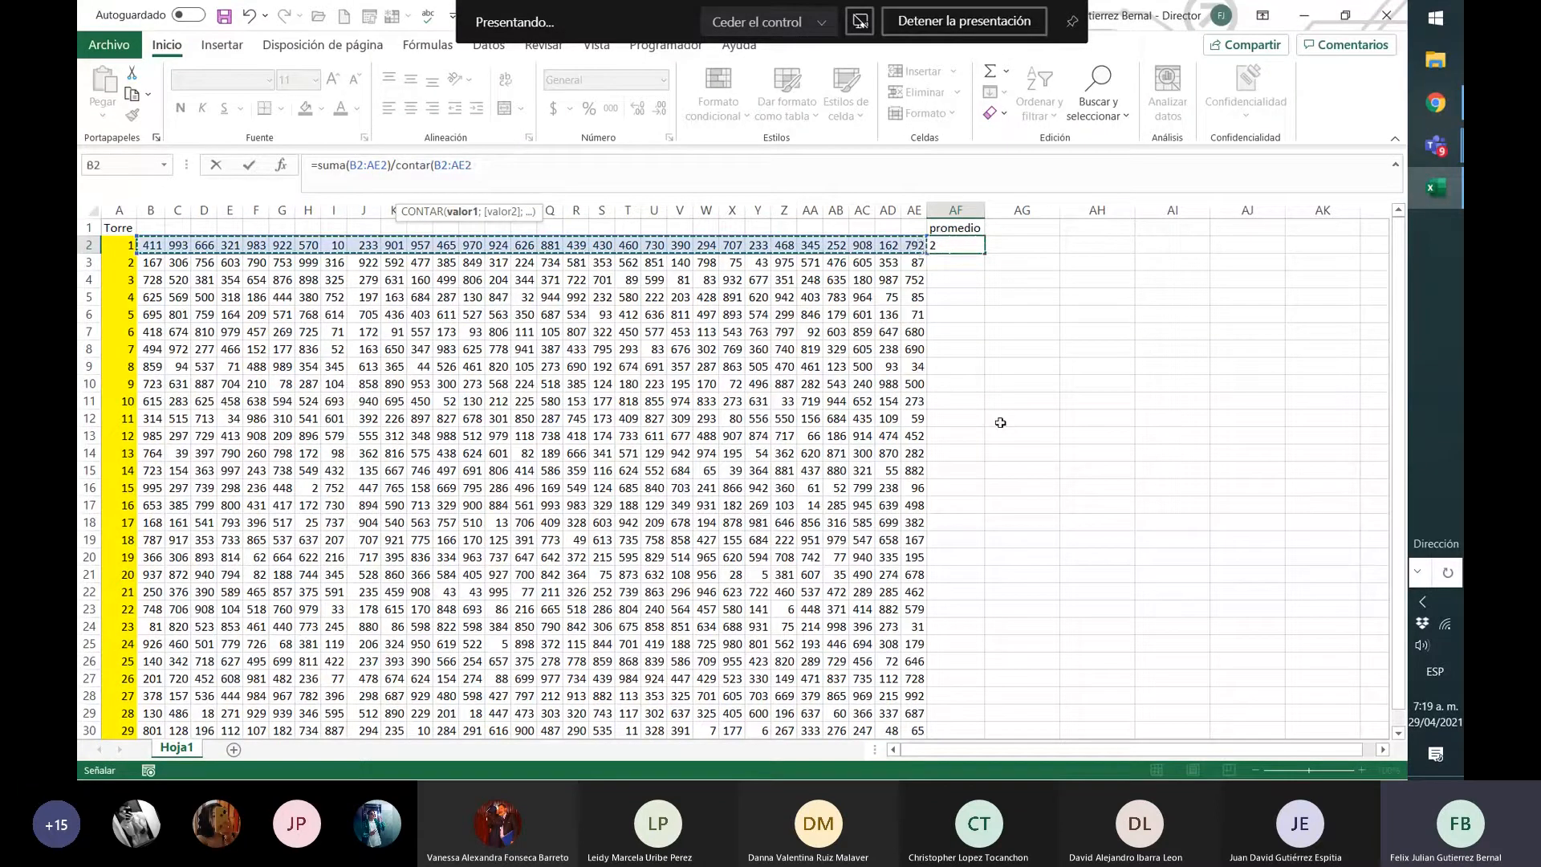
text())
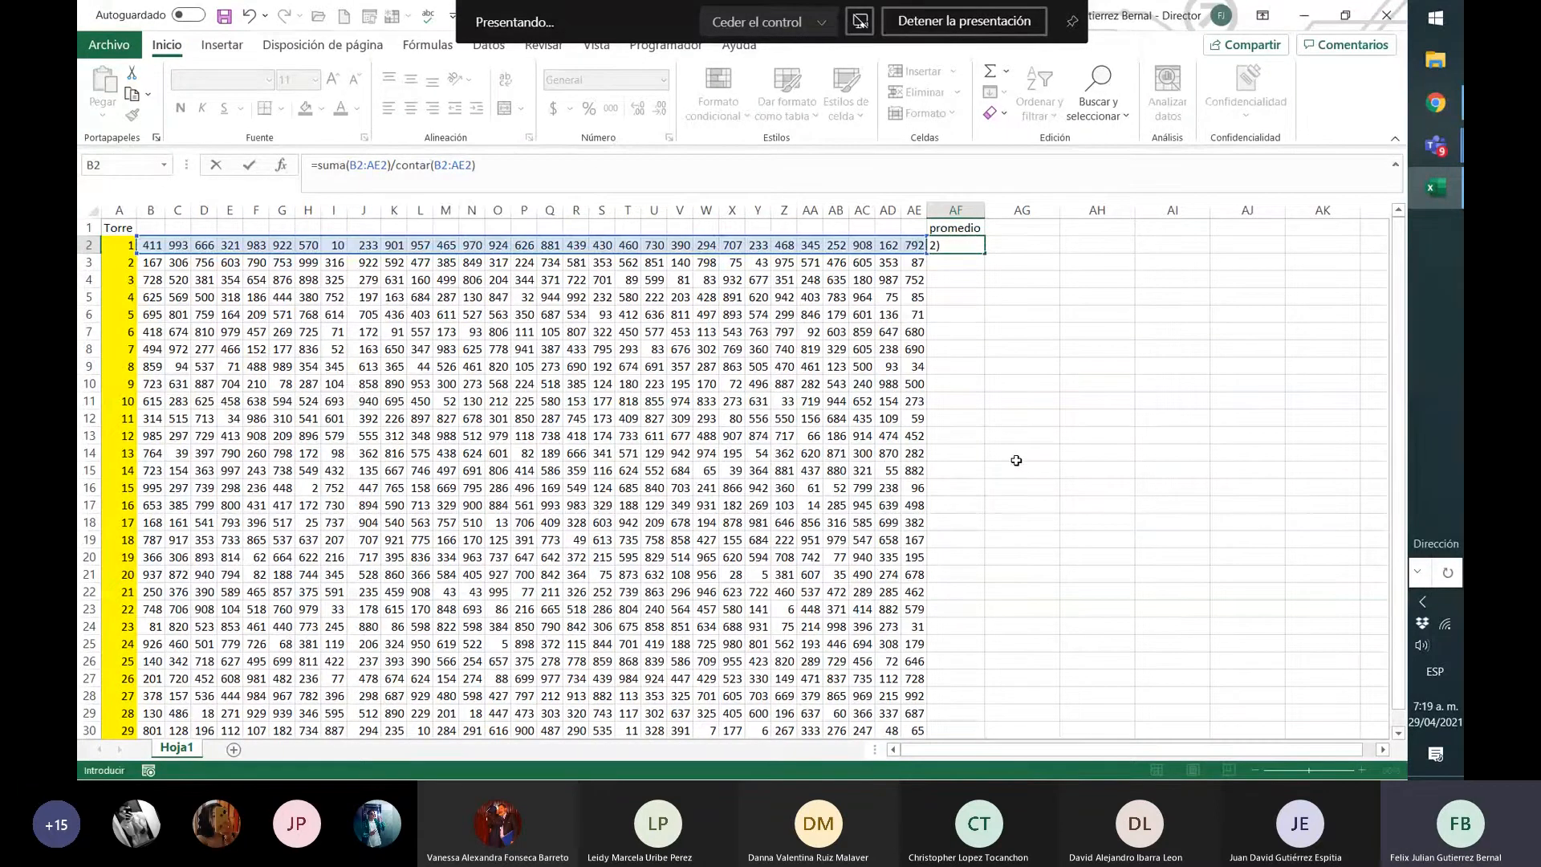
key(Return)
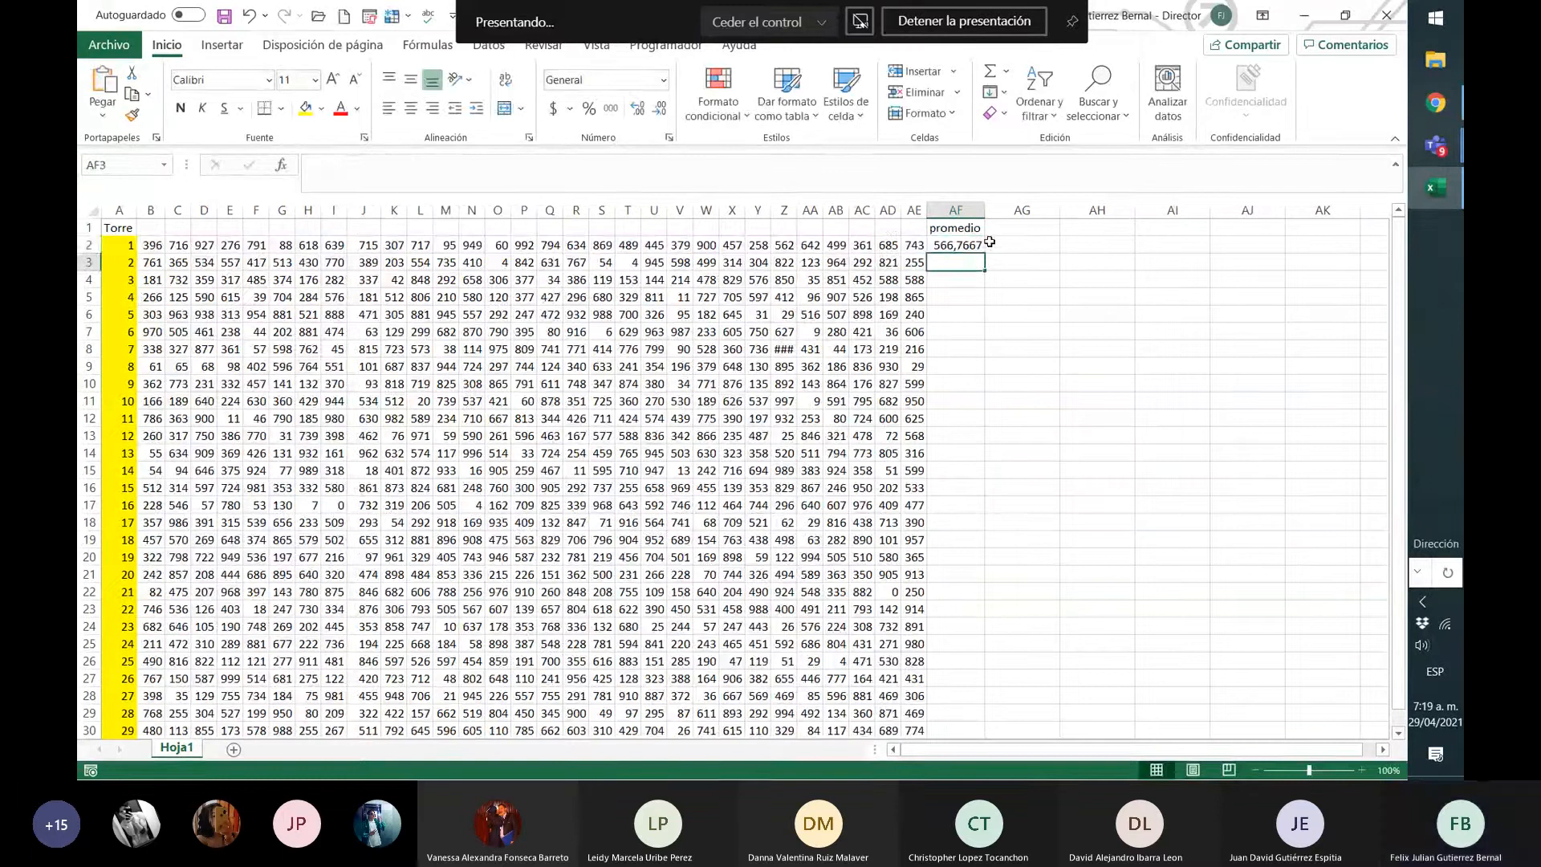
- Enlarge the sheet to 120% and examine the SUMA and CONTAR parts of the formula in AF2
key(Up)
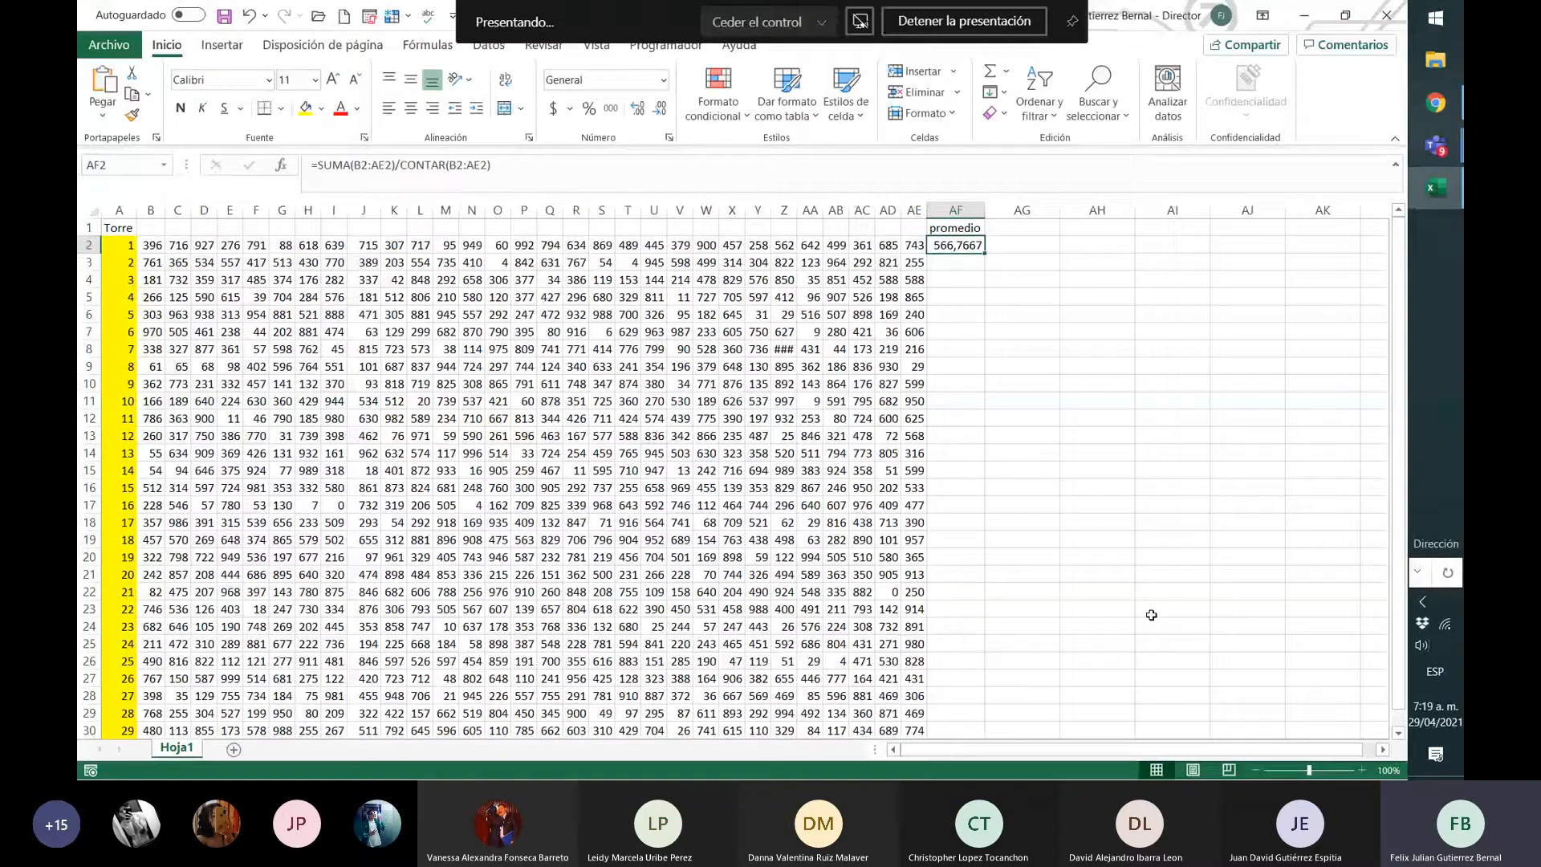
click(1362, 771)
click(1363, 771)
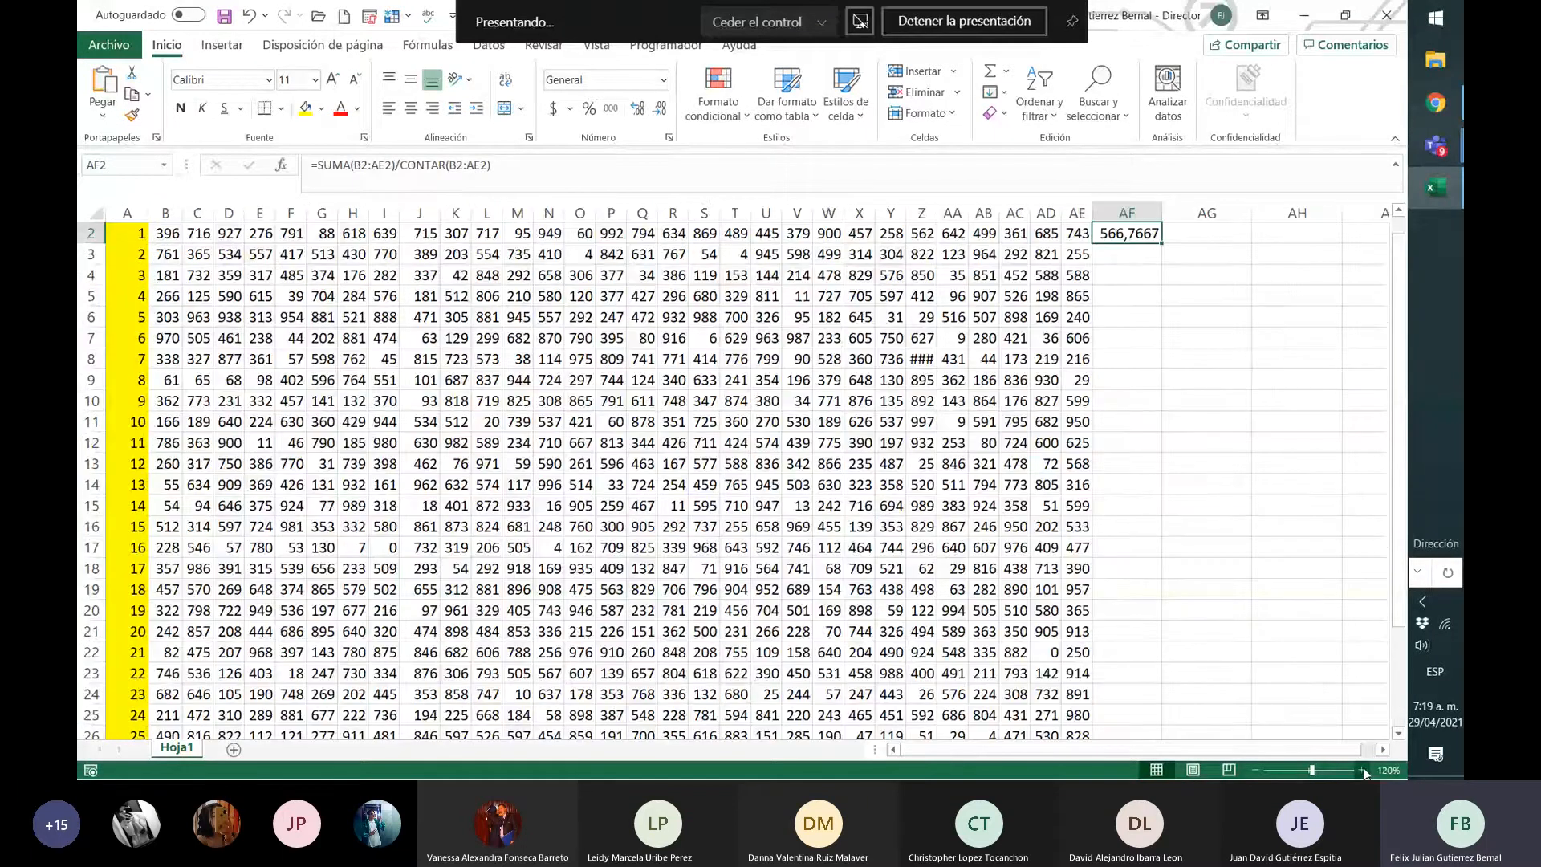
click(321, 164)
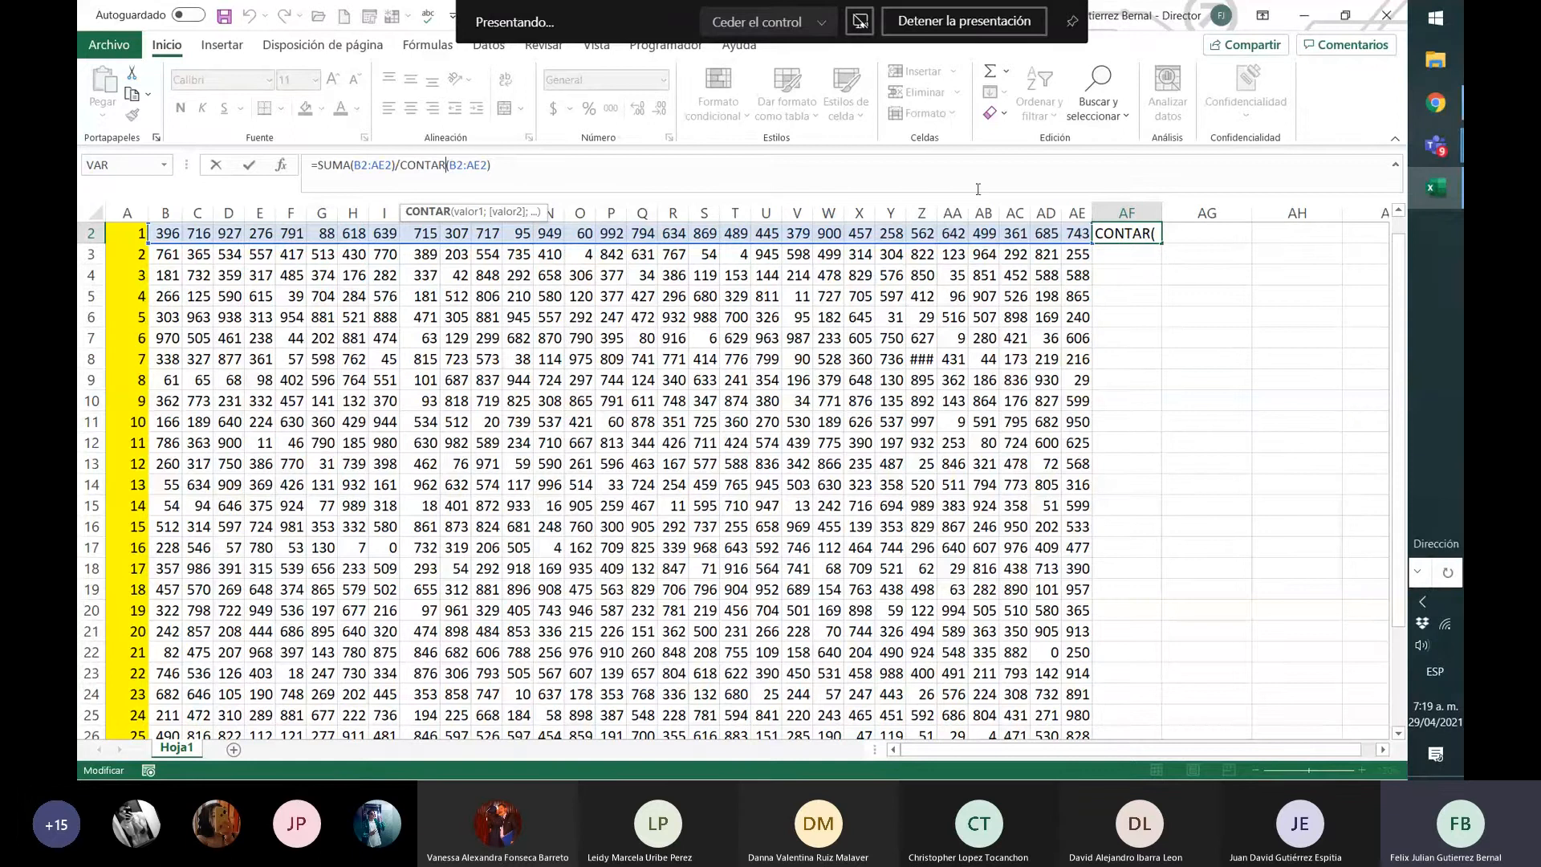
click(1200, 295)
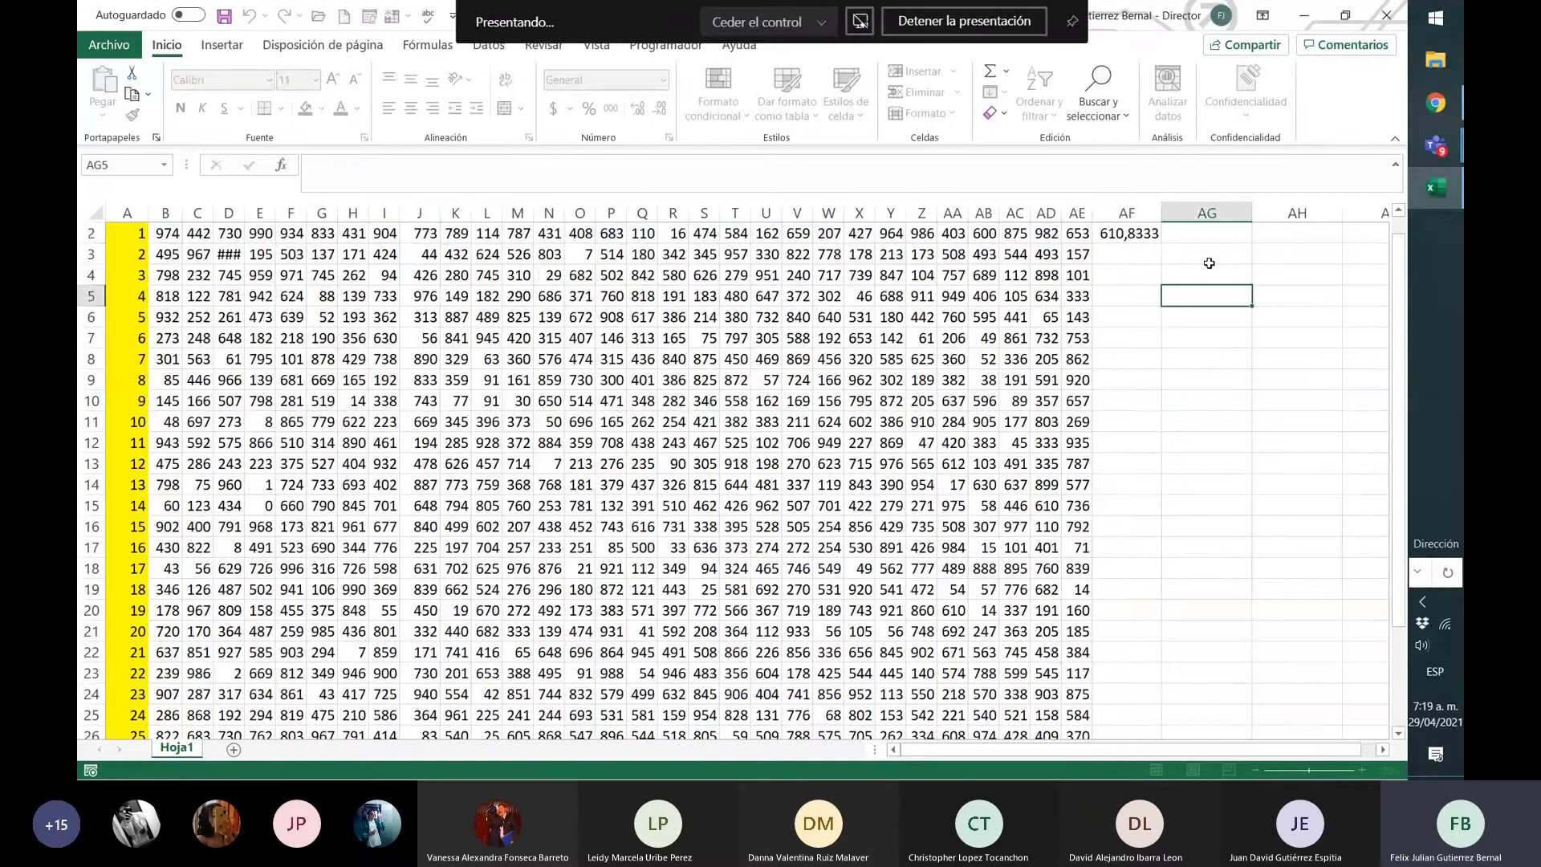
- Calculate the same average in AG2 with the formula =PROMEDIO(B2:AE2)
scroll(1208, 263, up, 1)
click(1209, 263)
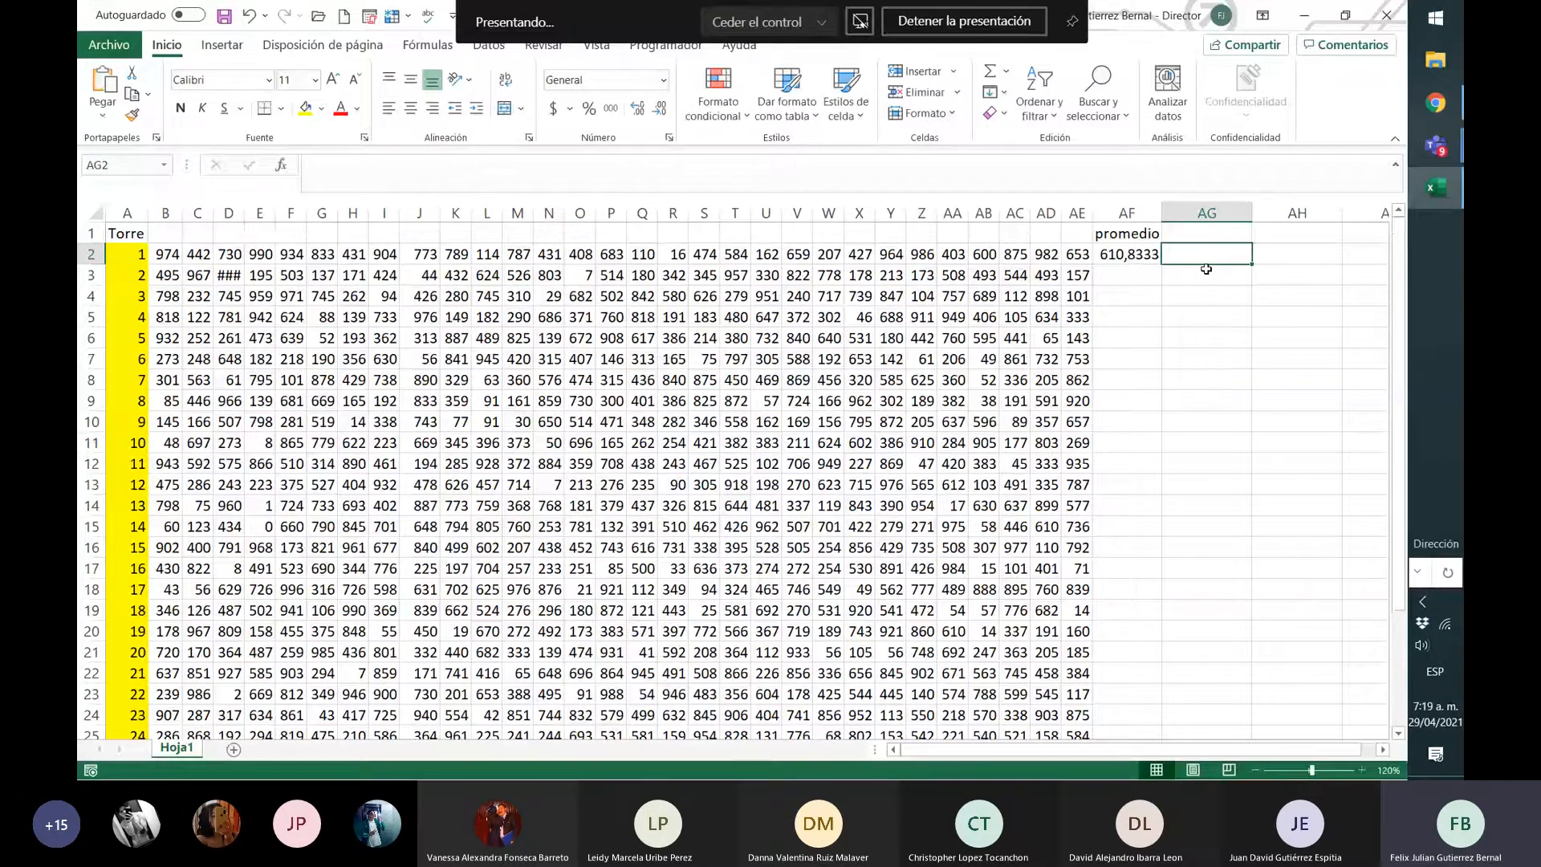
text(=pr)
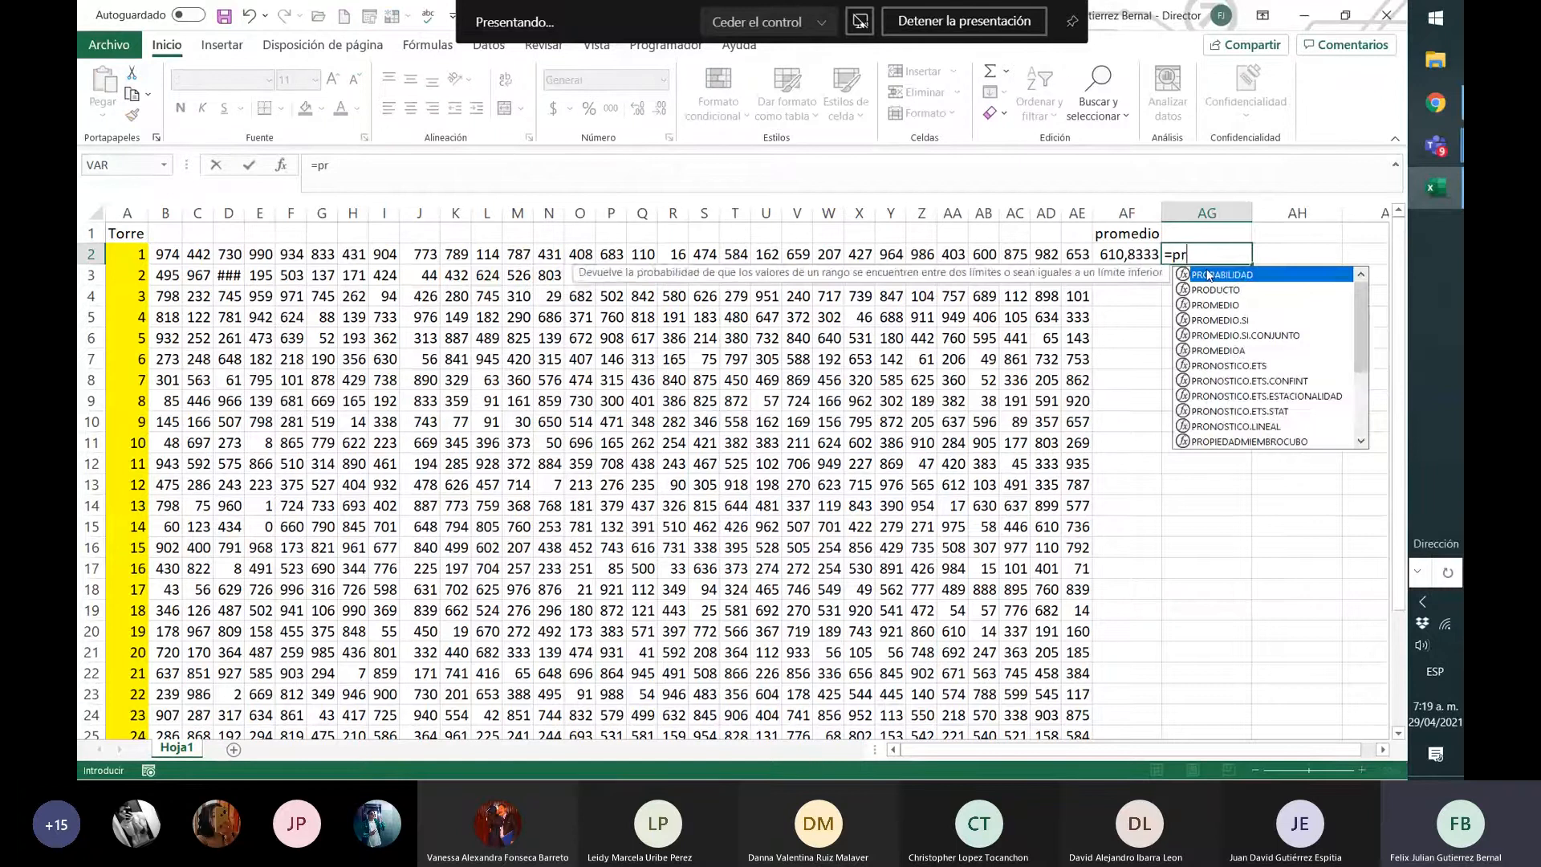
text(omedio()
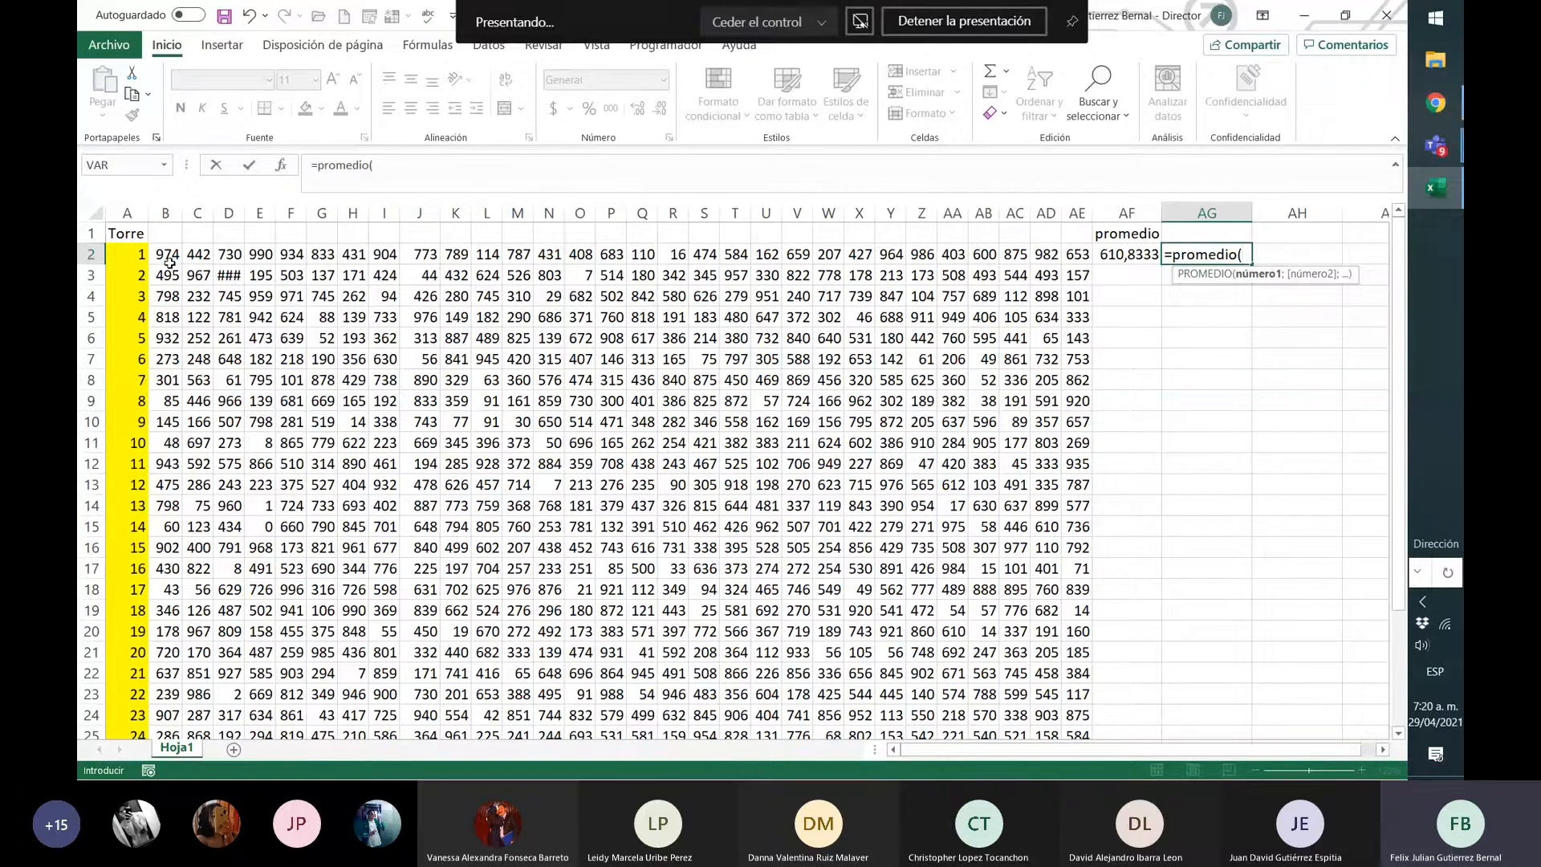
drag(169, 255, 1071, 253)
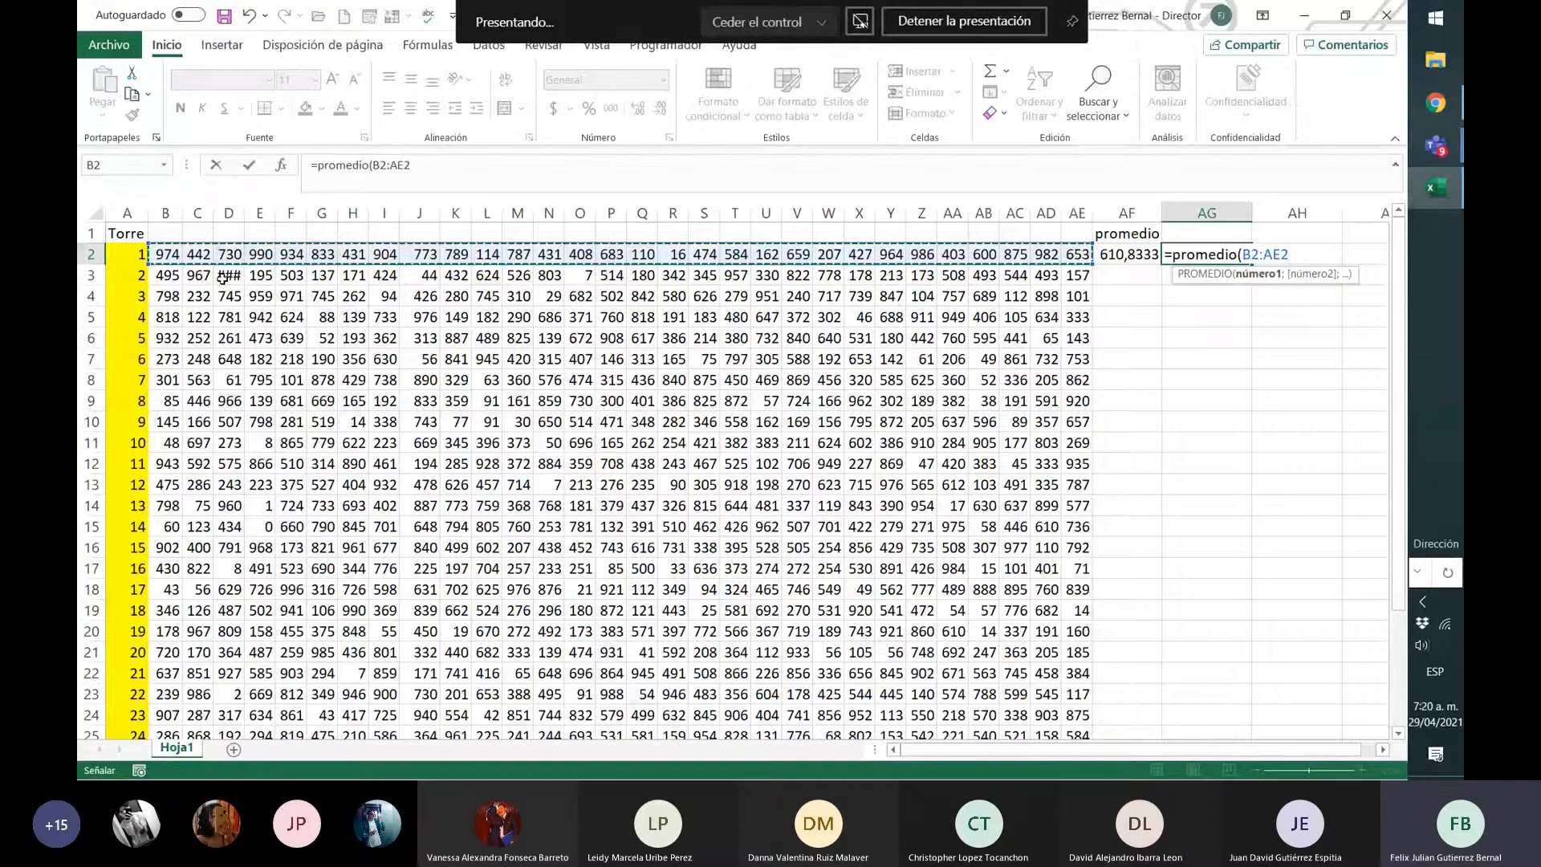
click(373, 166)
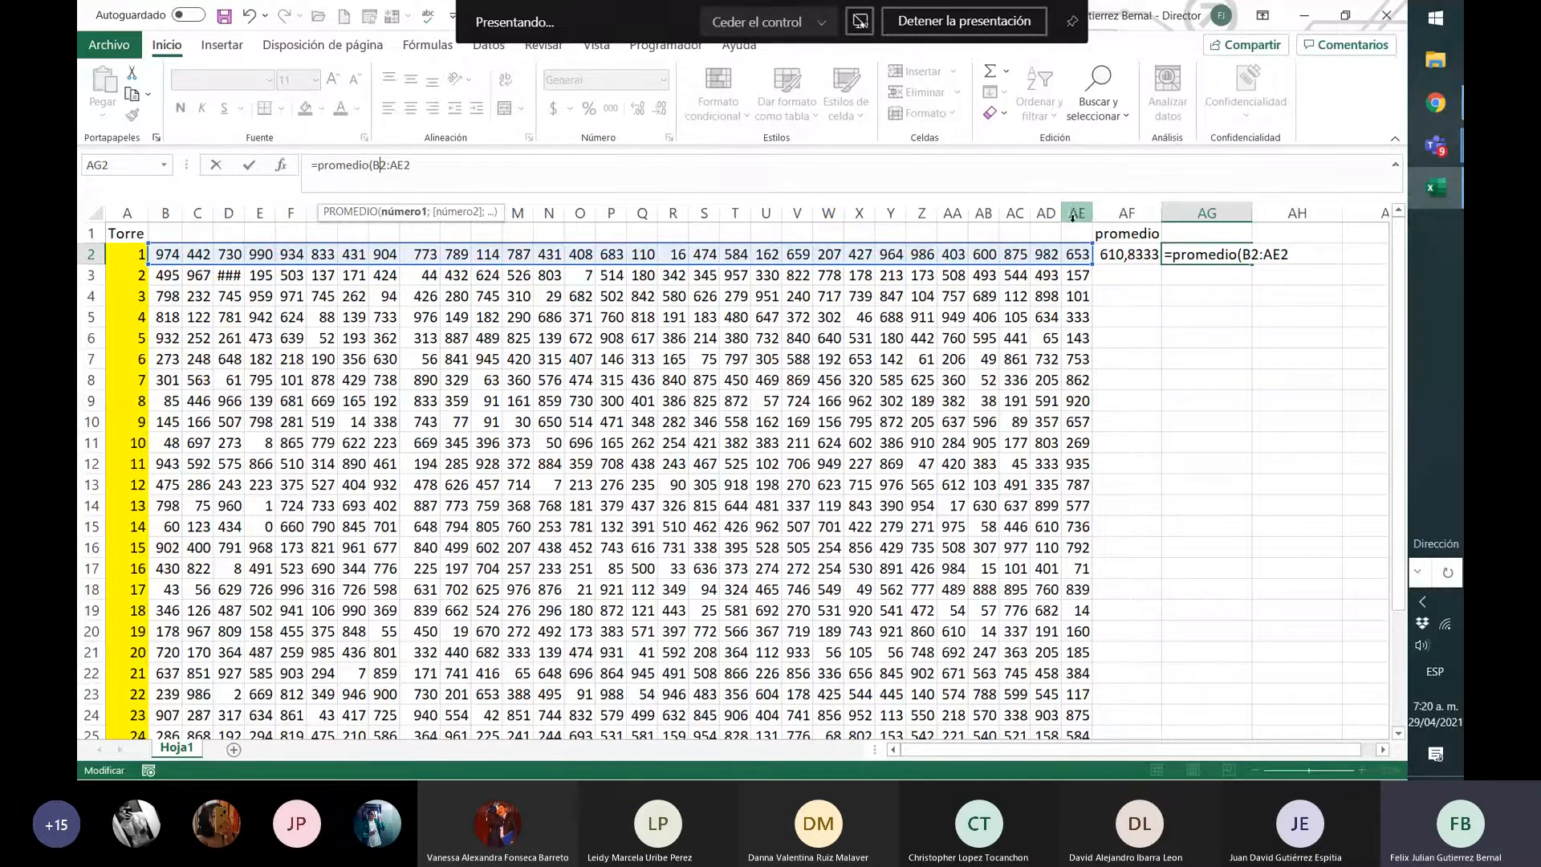
click(542, 168)
text())
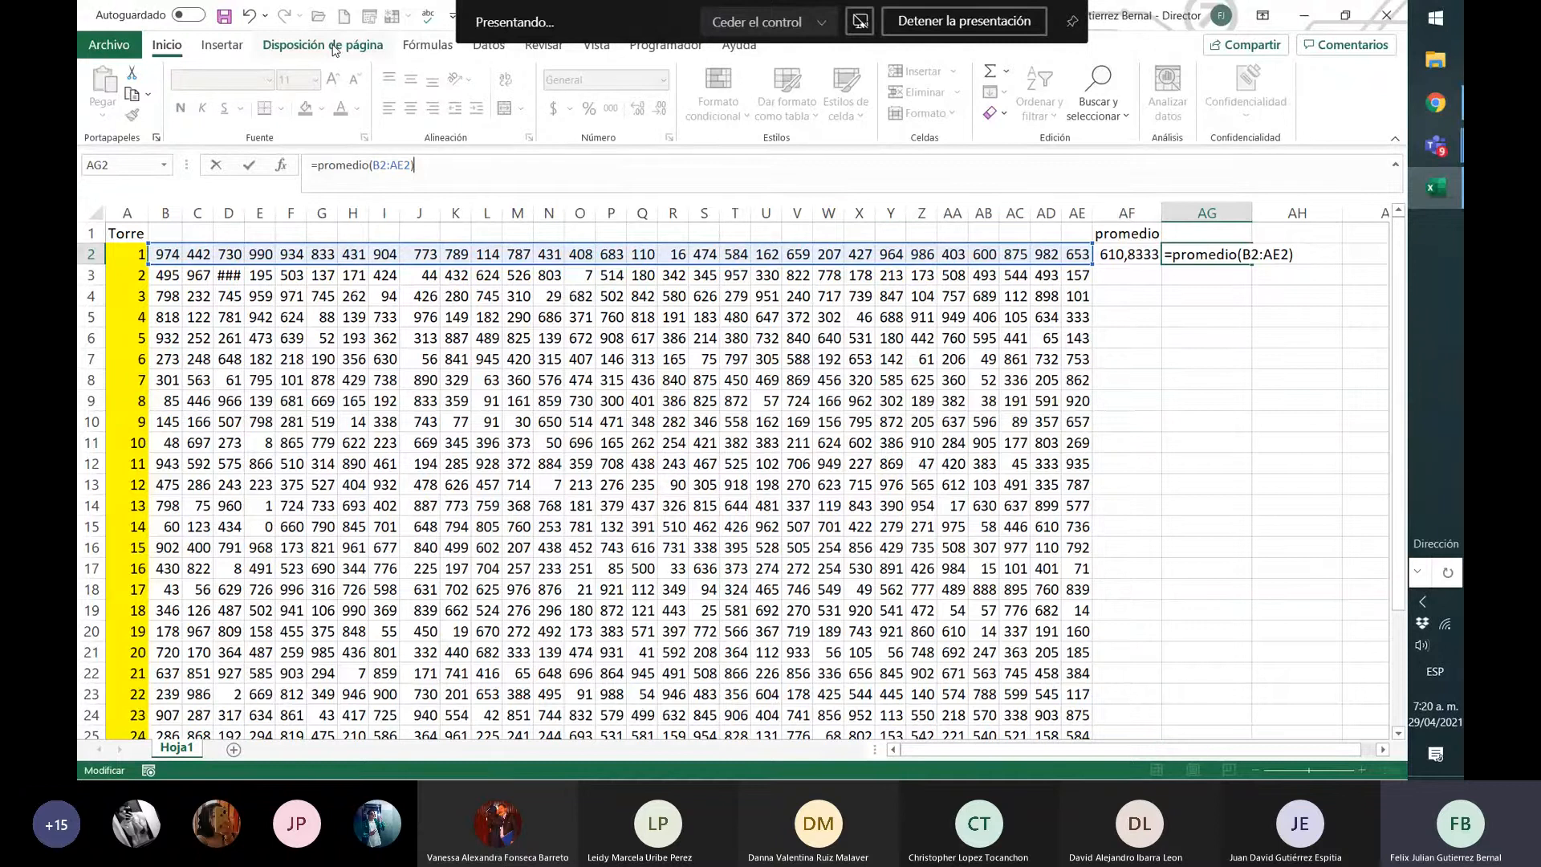
key(ctrl+Return)
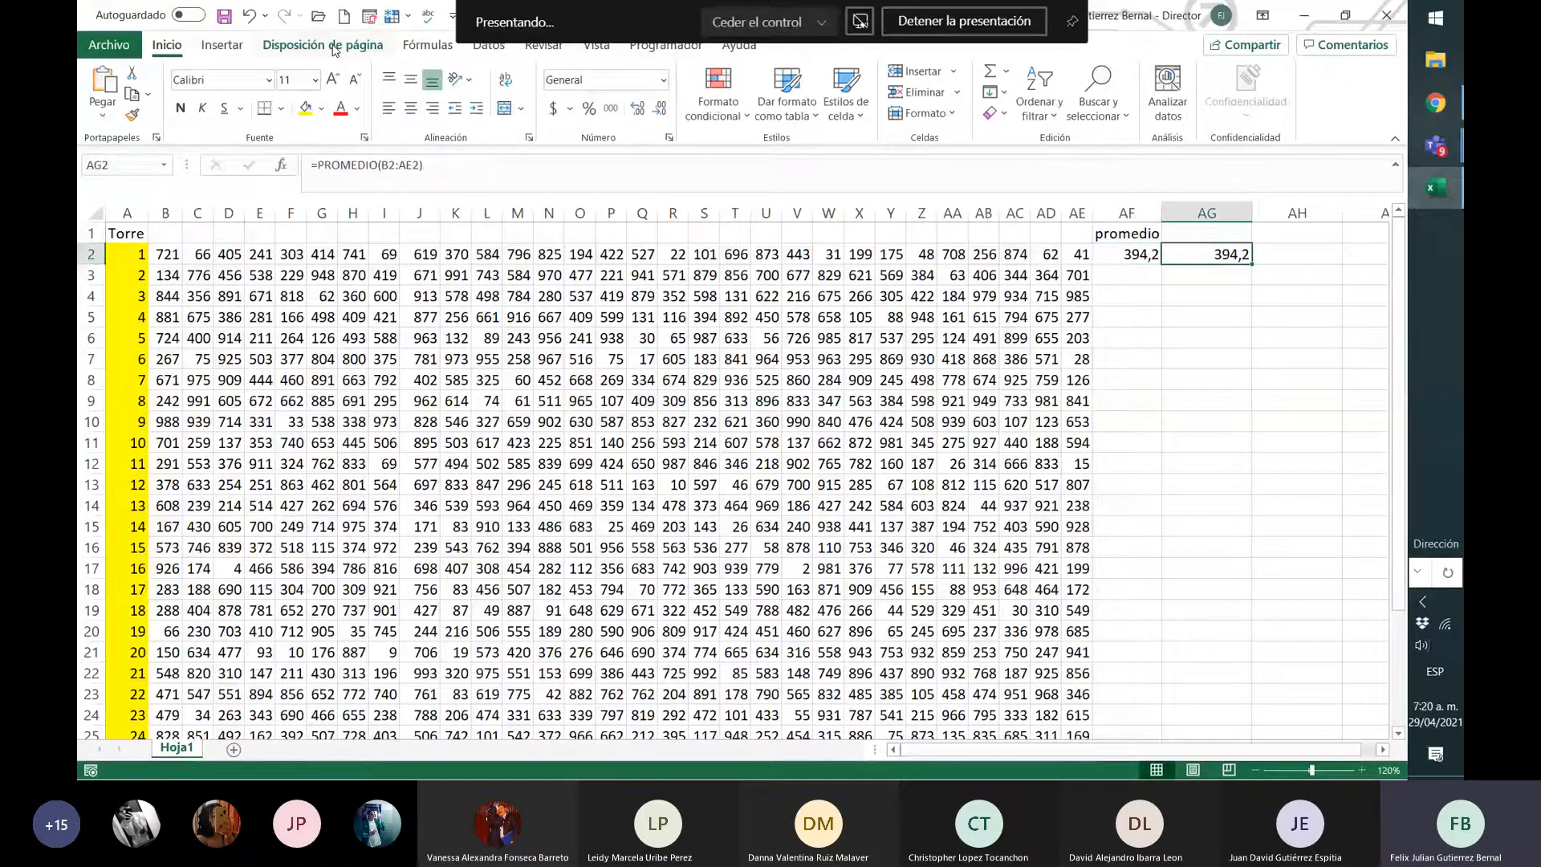
- Return to the first average in AF2 and reduce the sheet zoom to 100%
key(Left)
key(Left)
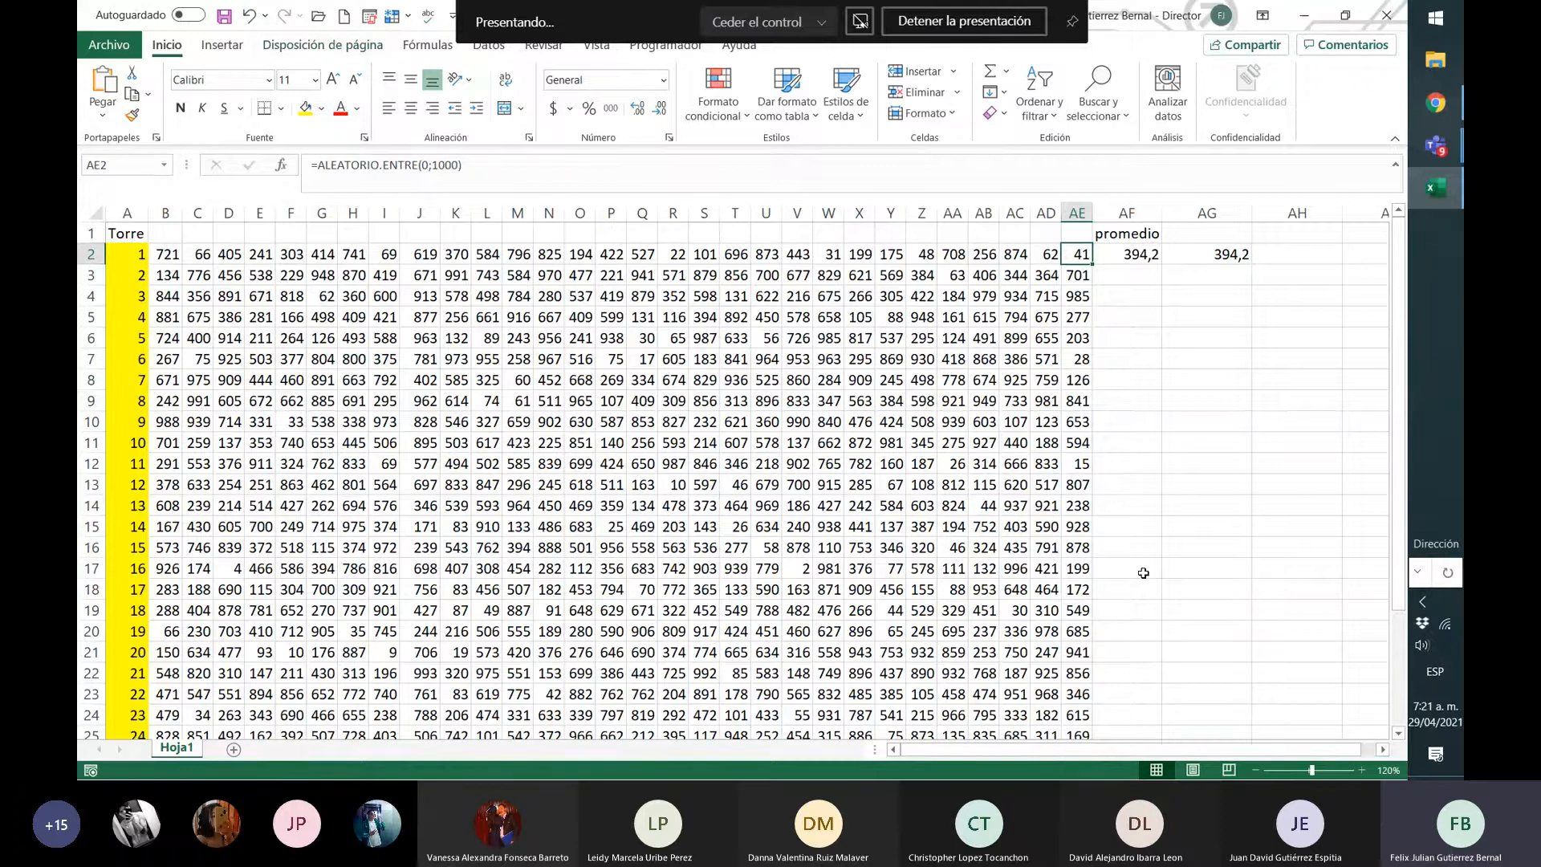
key(Right)
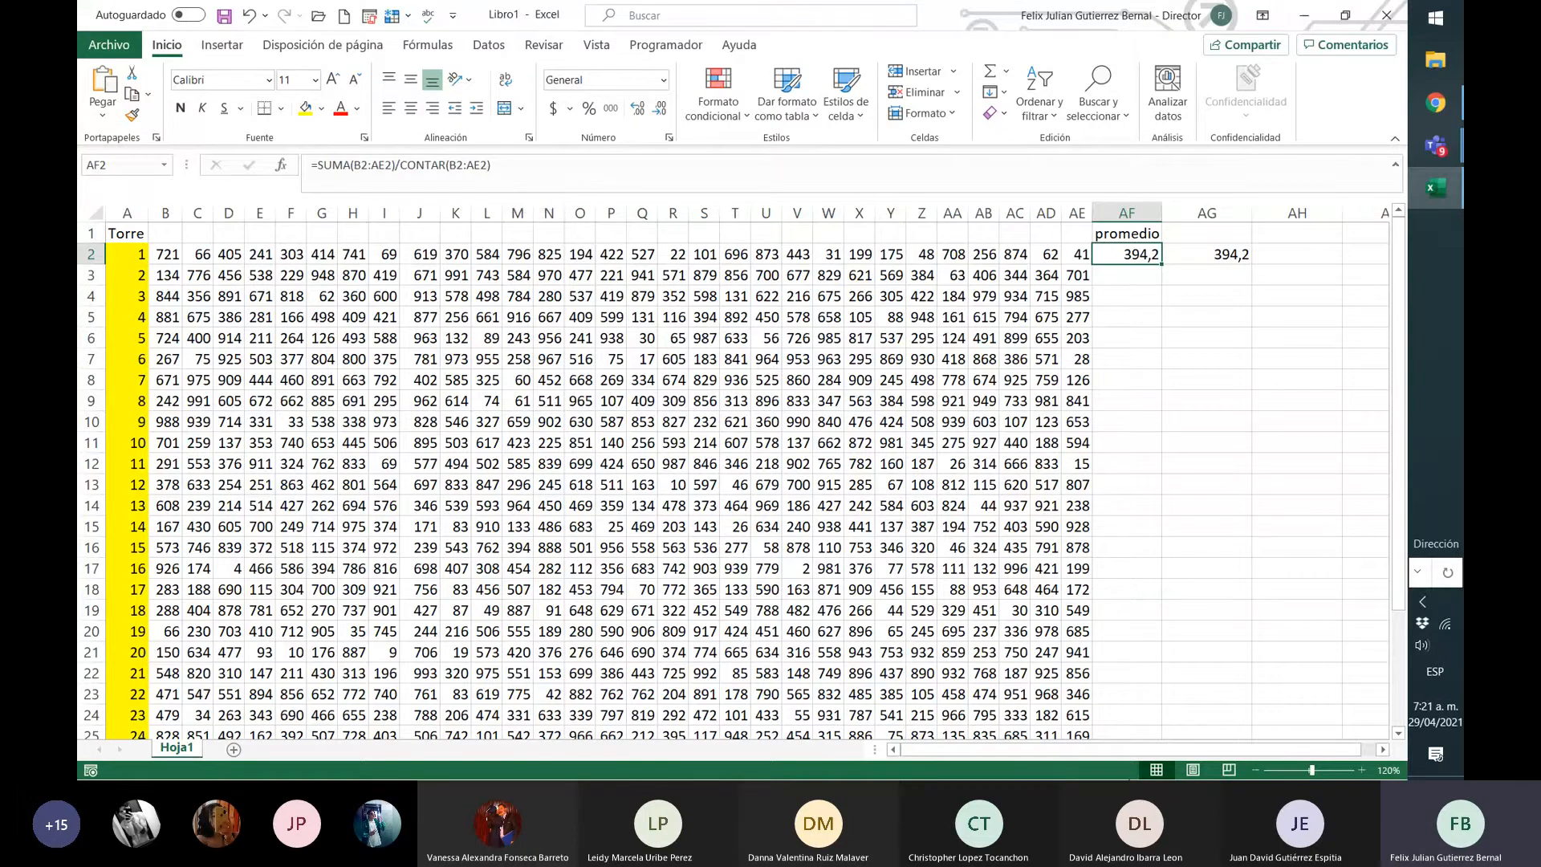
click(1256, 770)
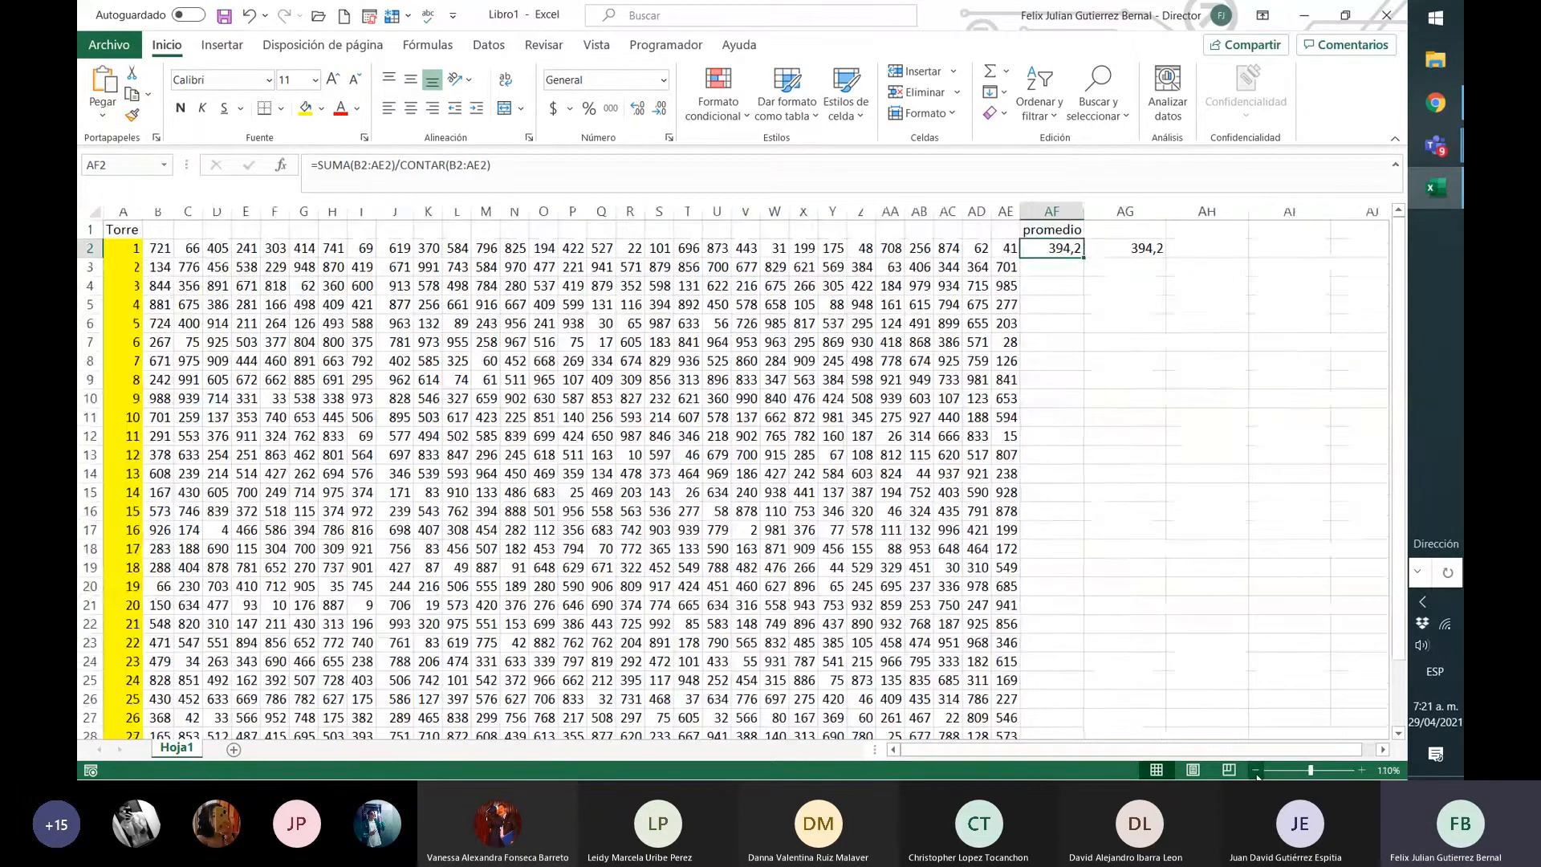
click(1255, 771)
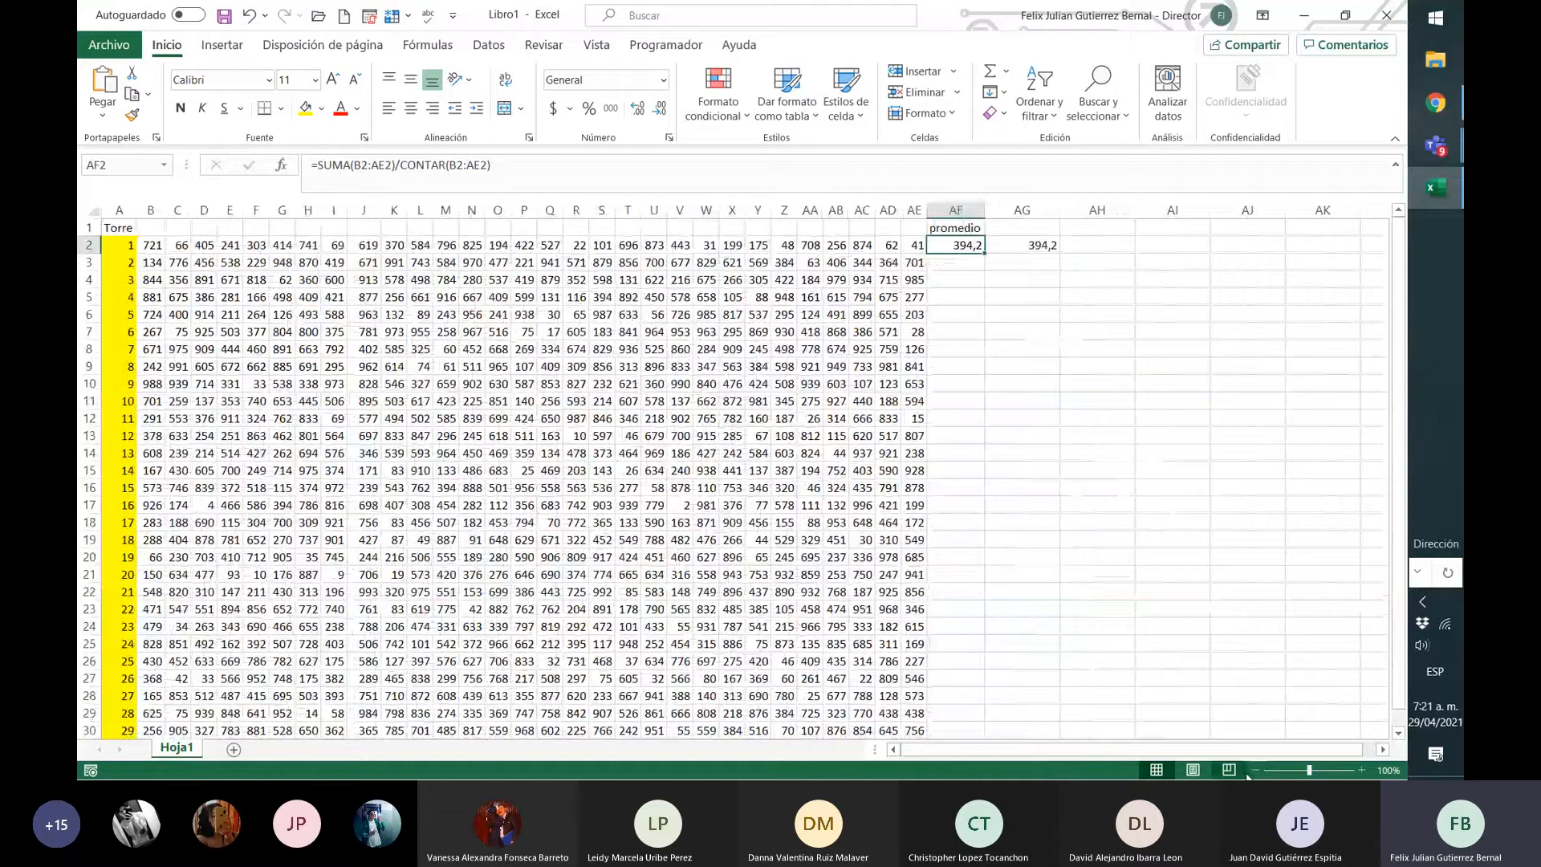
click(1256, 770)
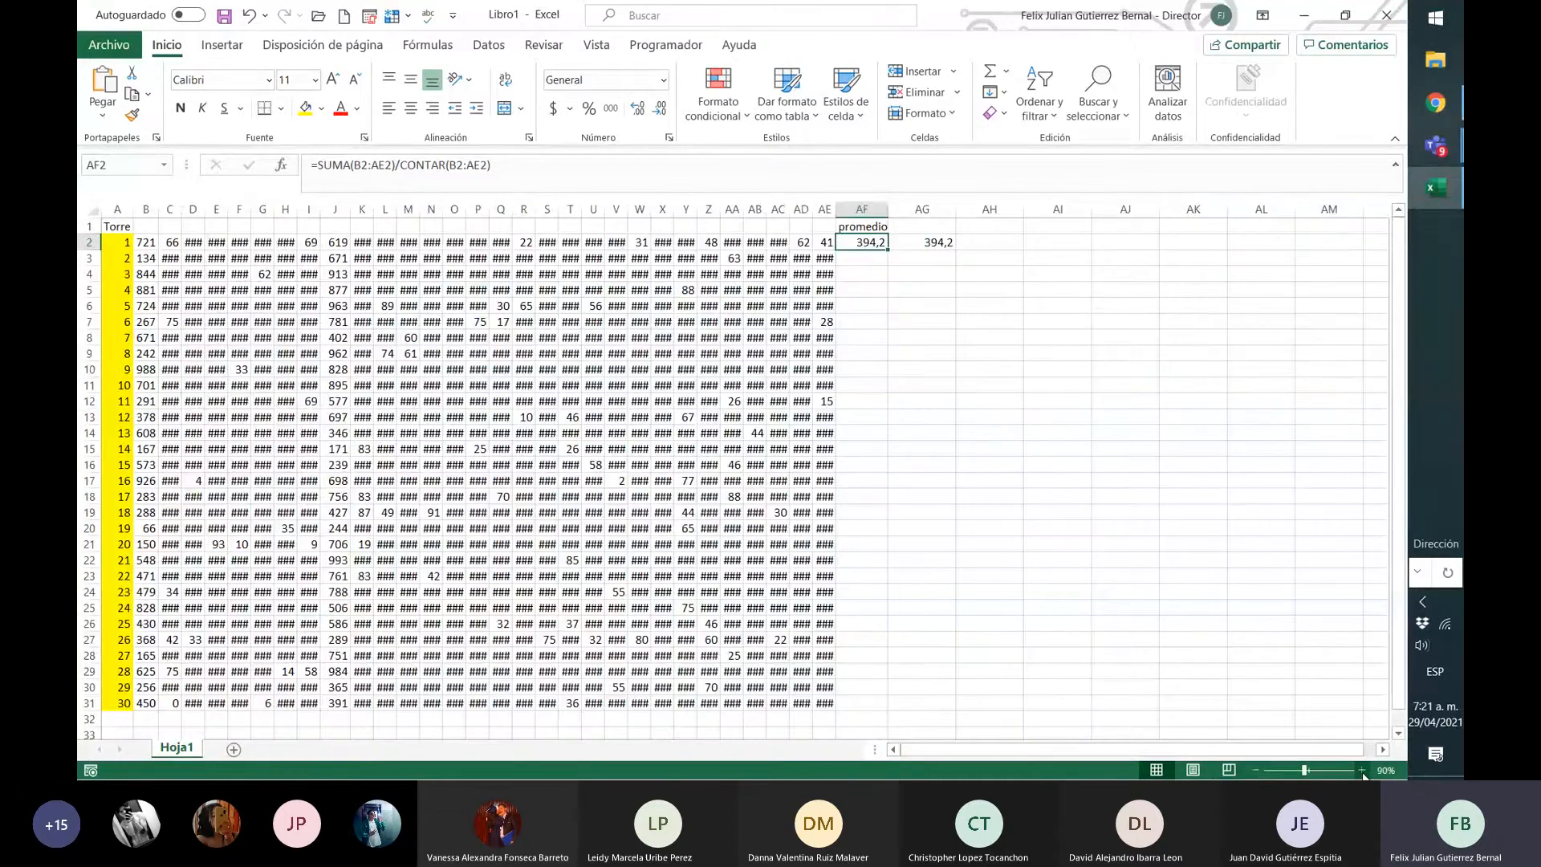
click(1361, 771)
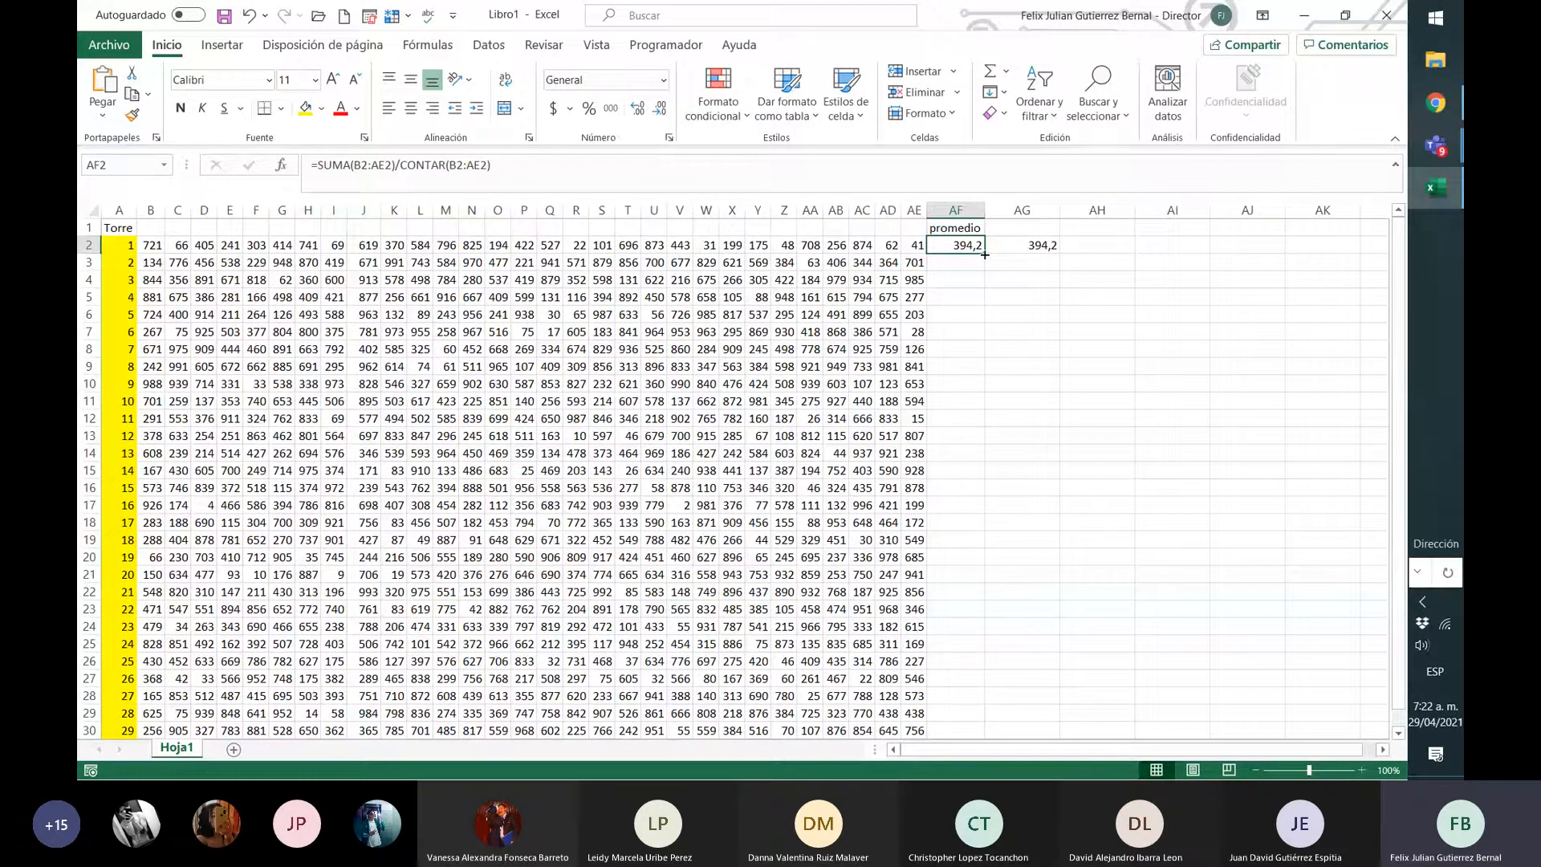
- Replace the formula in AF2 with =PROMEDIO(B2:AE2) copied from AG2, leaving AG2 empty
click(1045, 247)
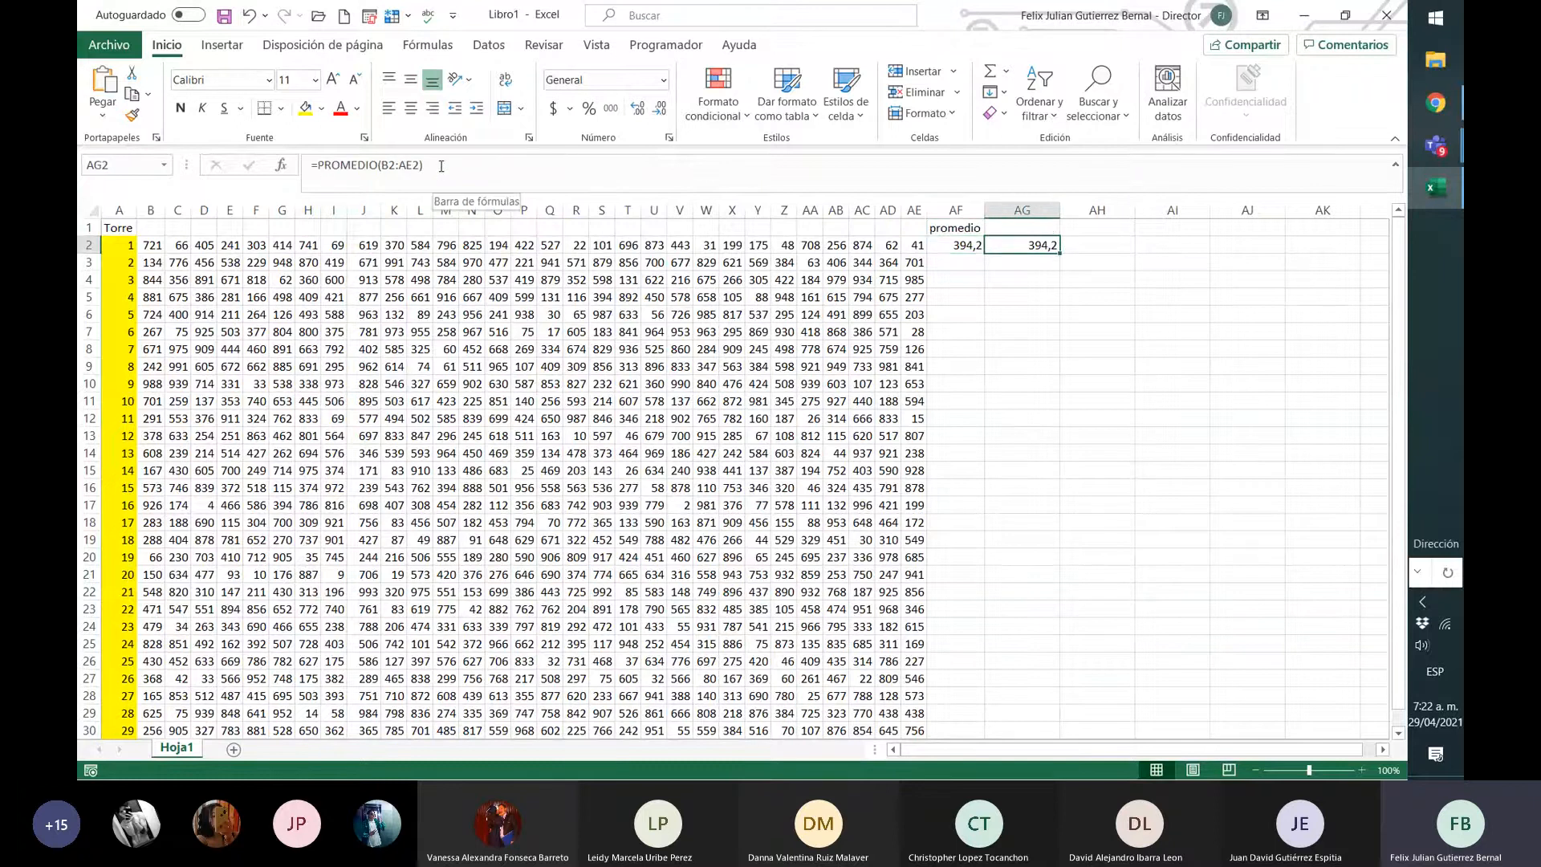
drag(425, 166, 273, 169)
key(ctrl+c)
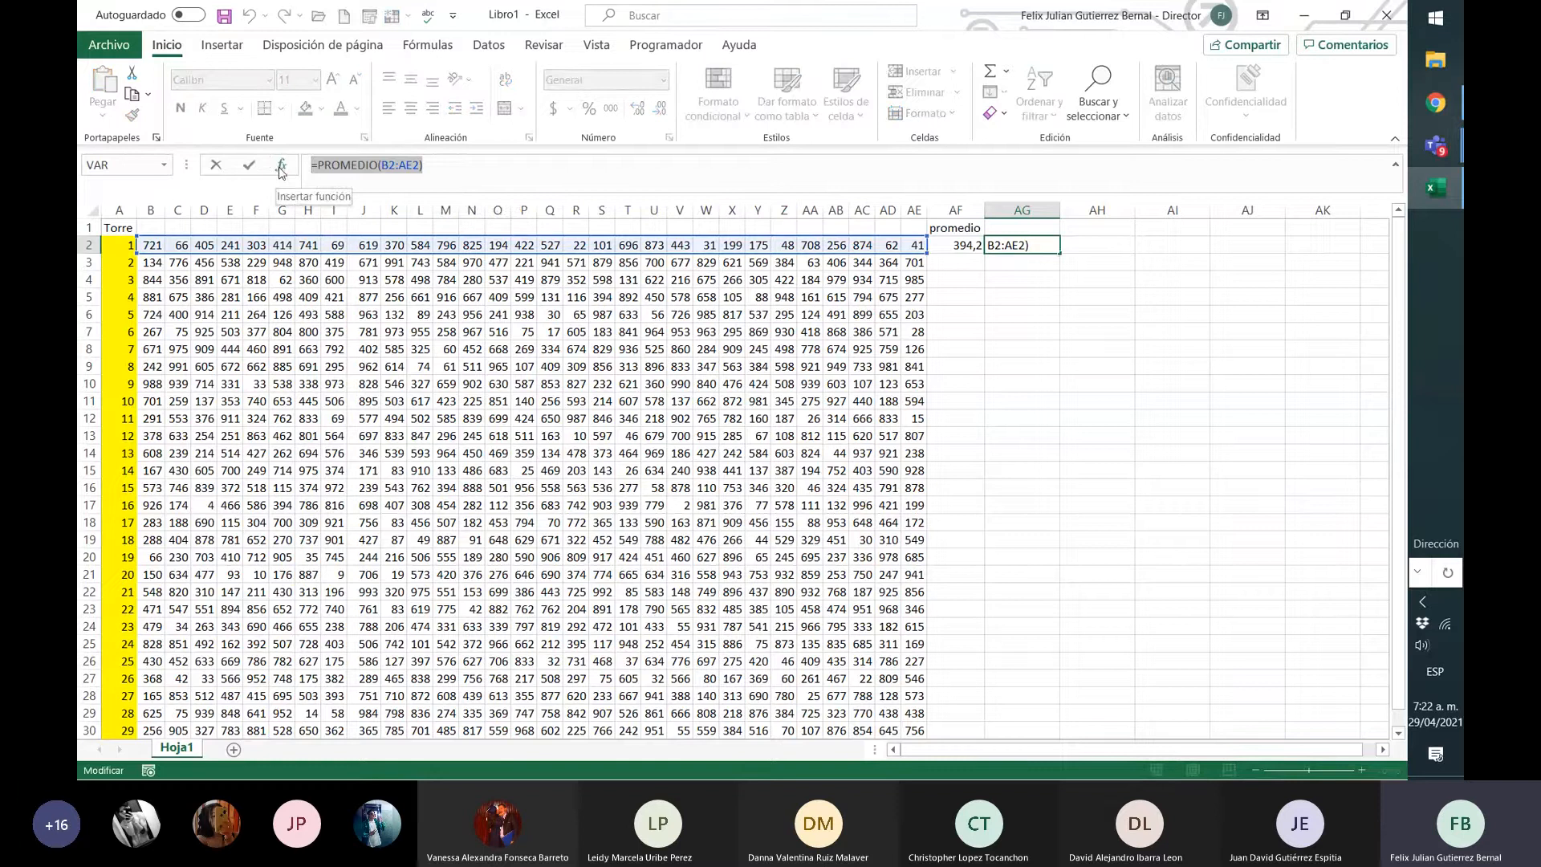
key(Escape)
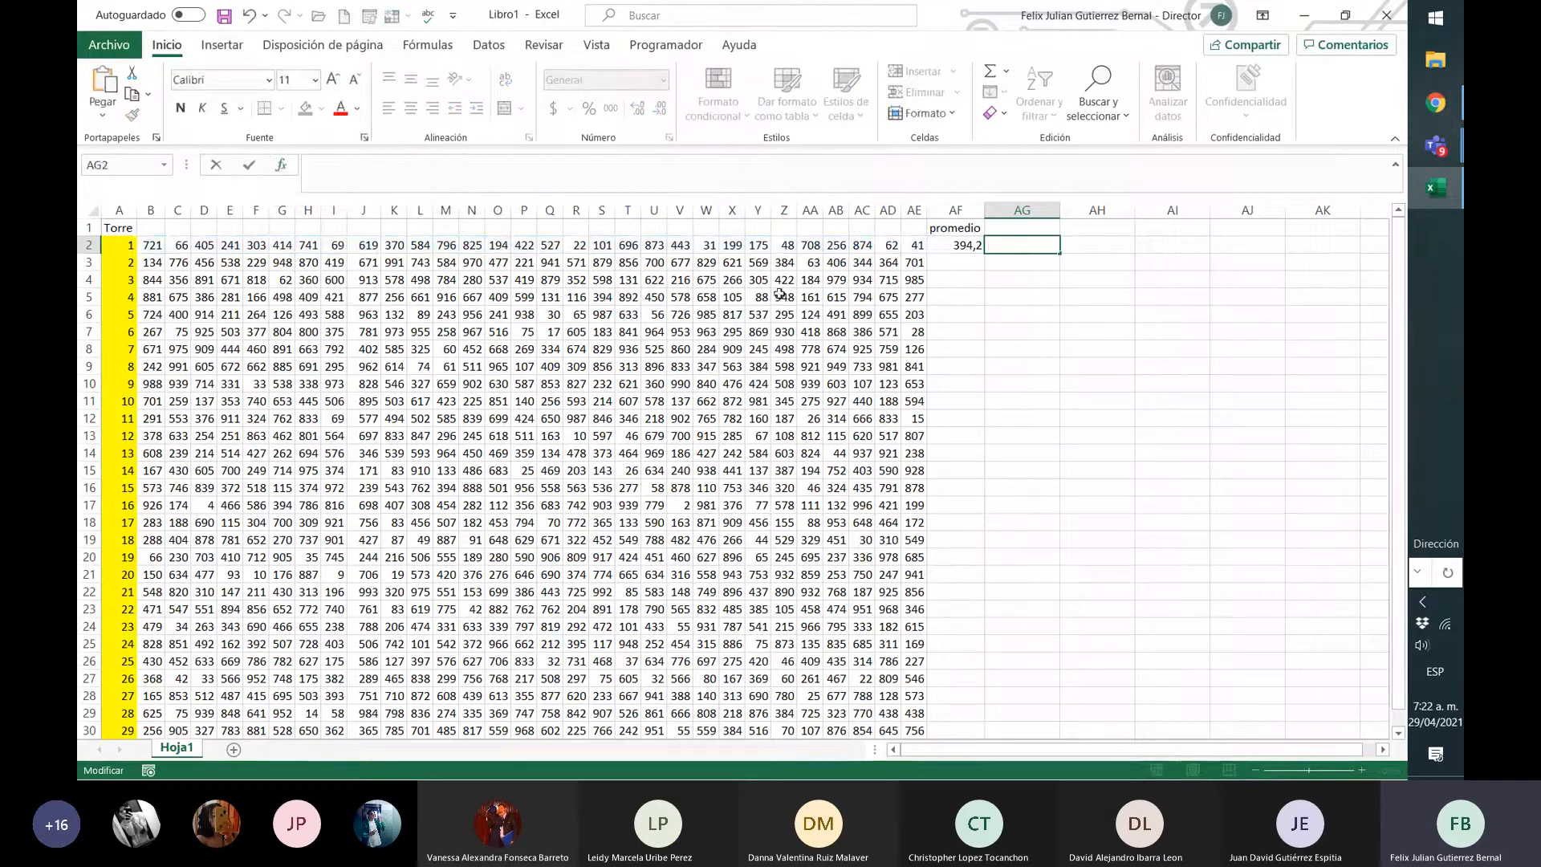
click(973, 245)
drag(772, 182, 276, 191)
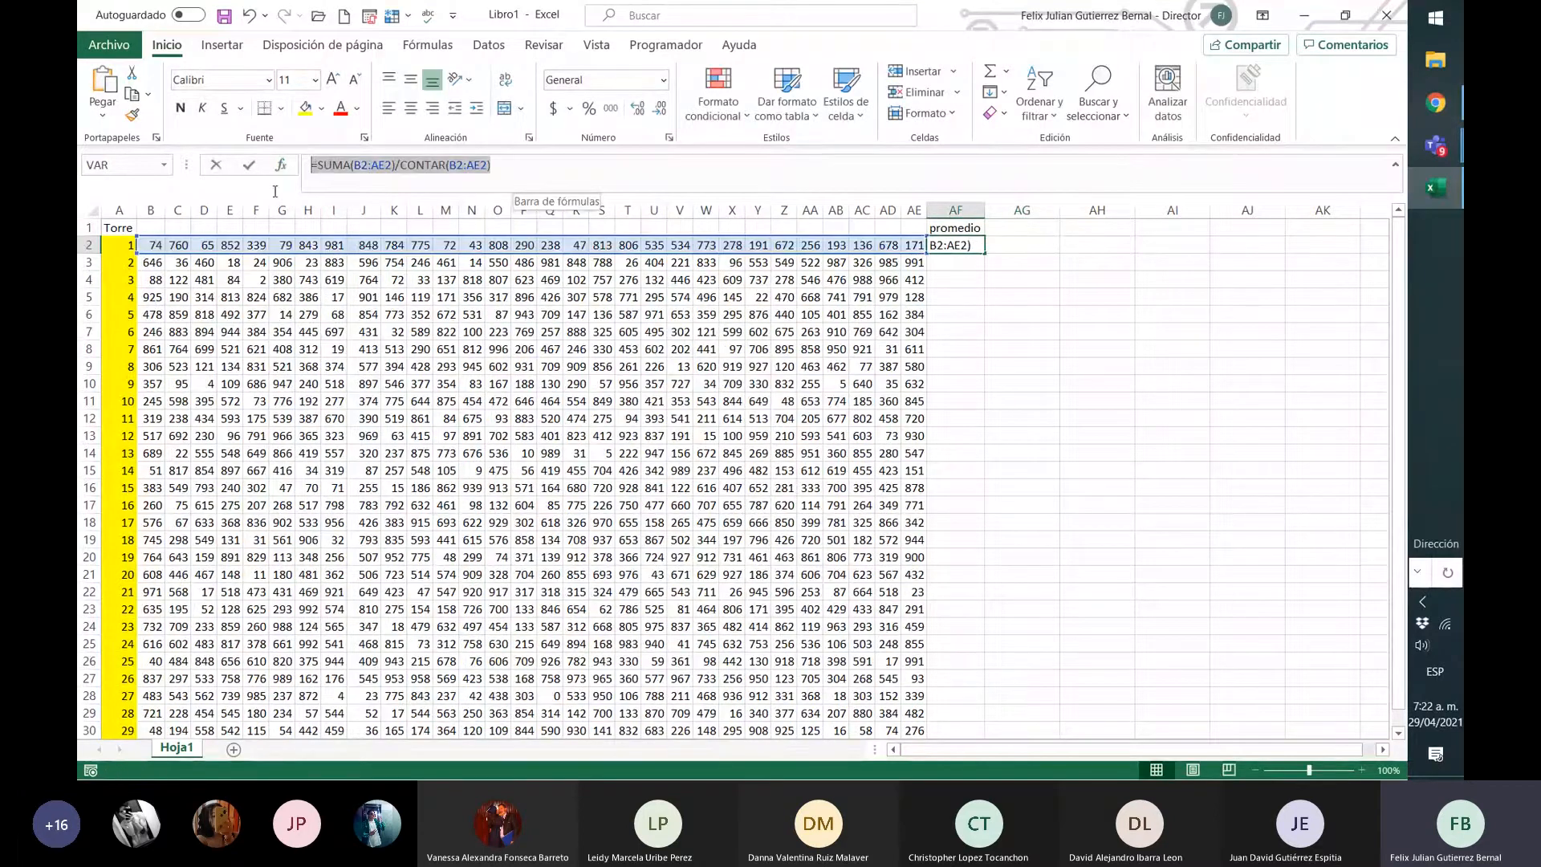
key(ctrl+v)
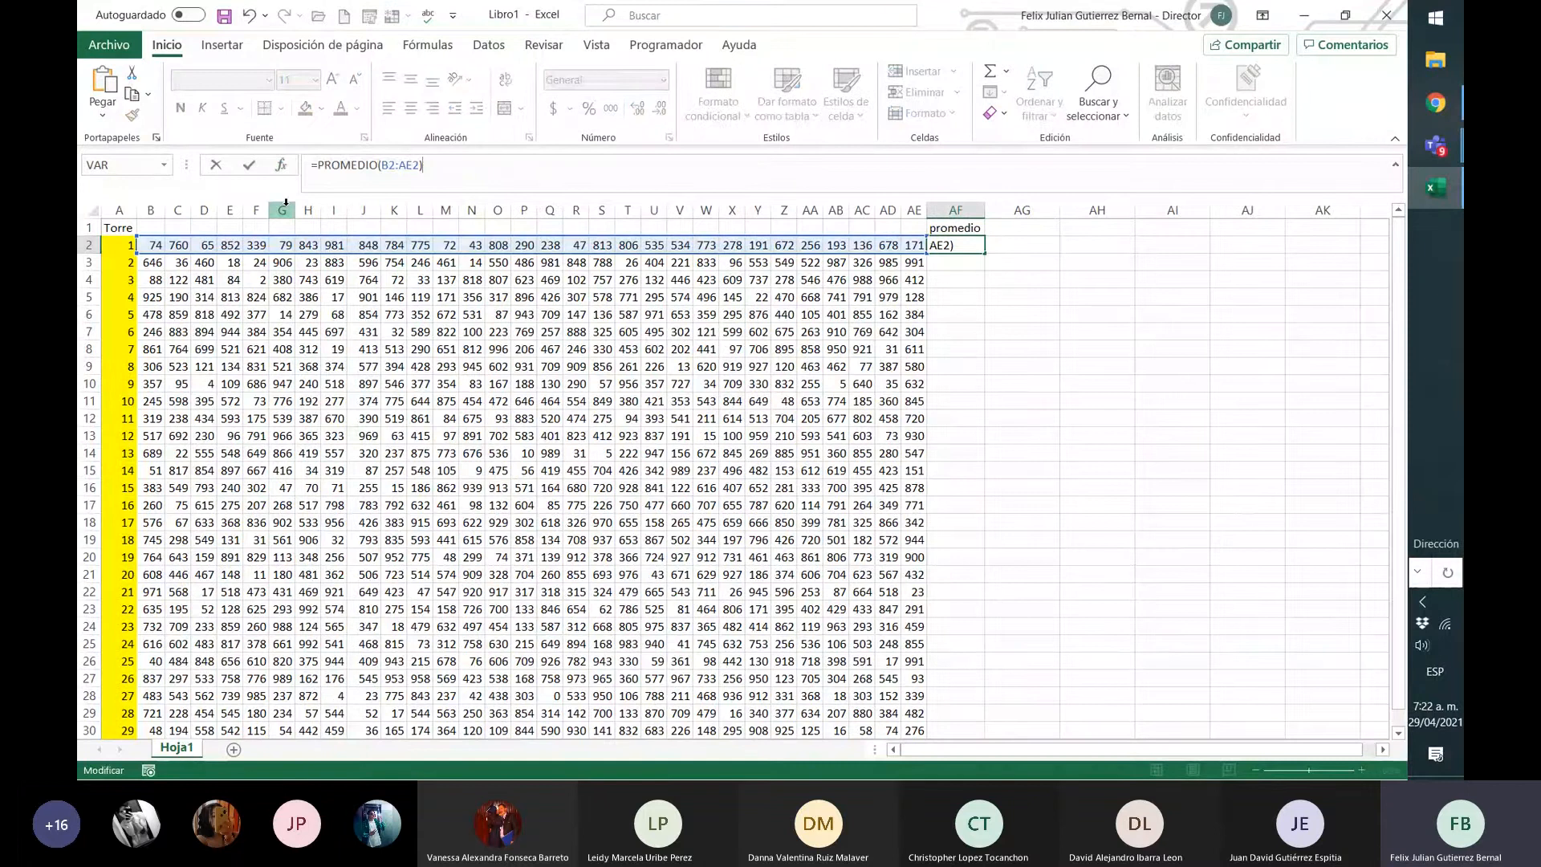
key(Return)
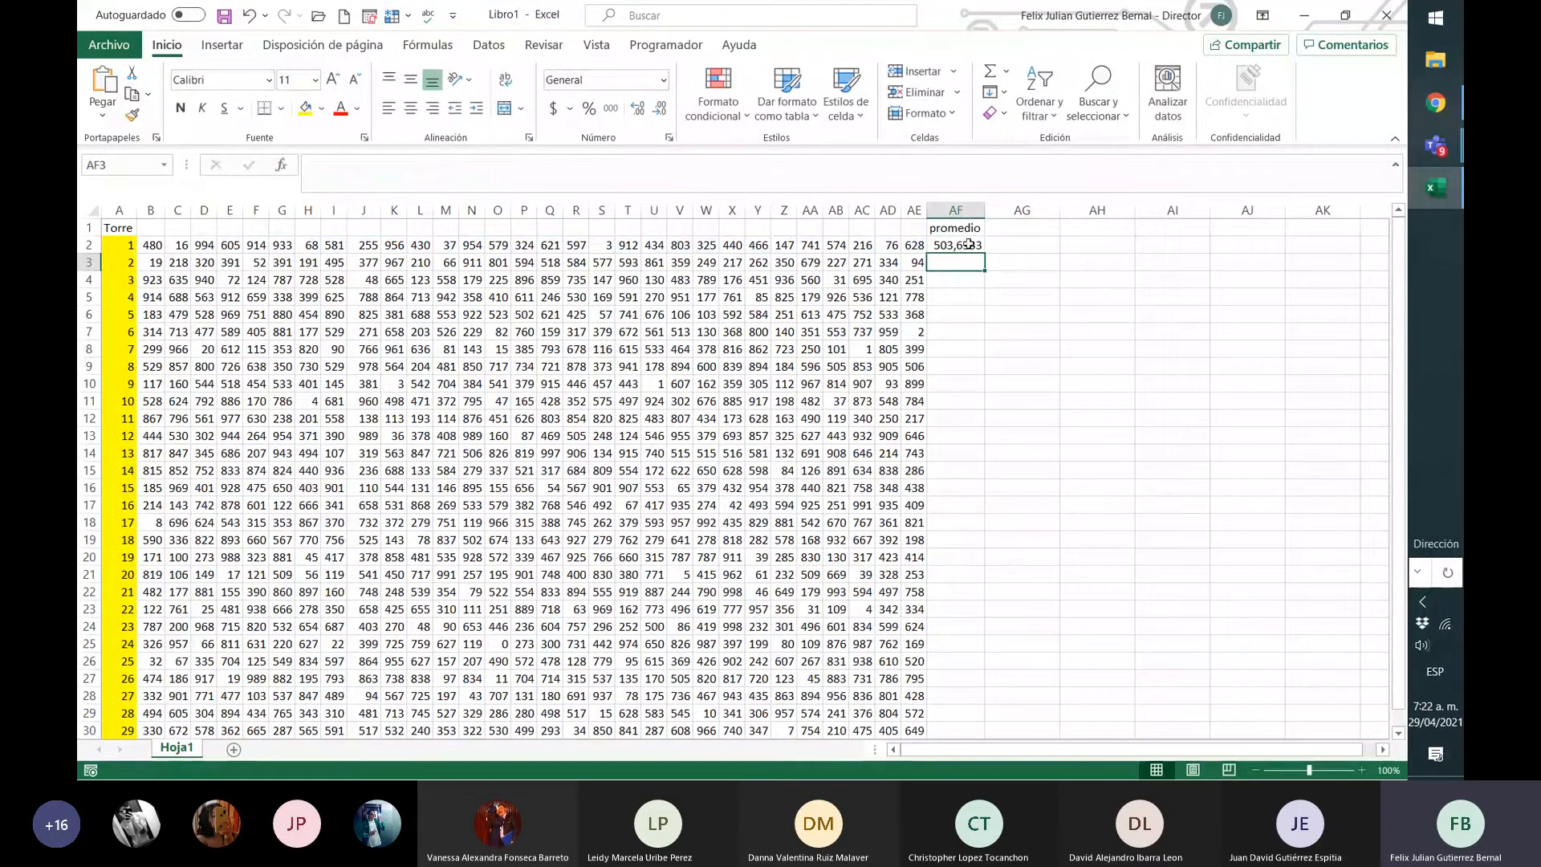
- Copy the PROMEDIO formula from AF2 down through AF31 for all the remaining towers
click(969, 244)
drag(984, 254, 959, 719)
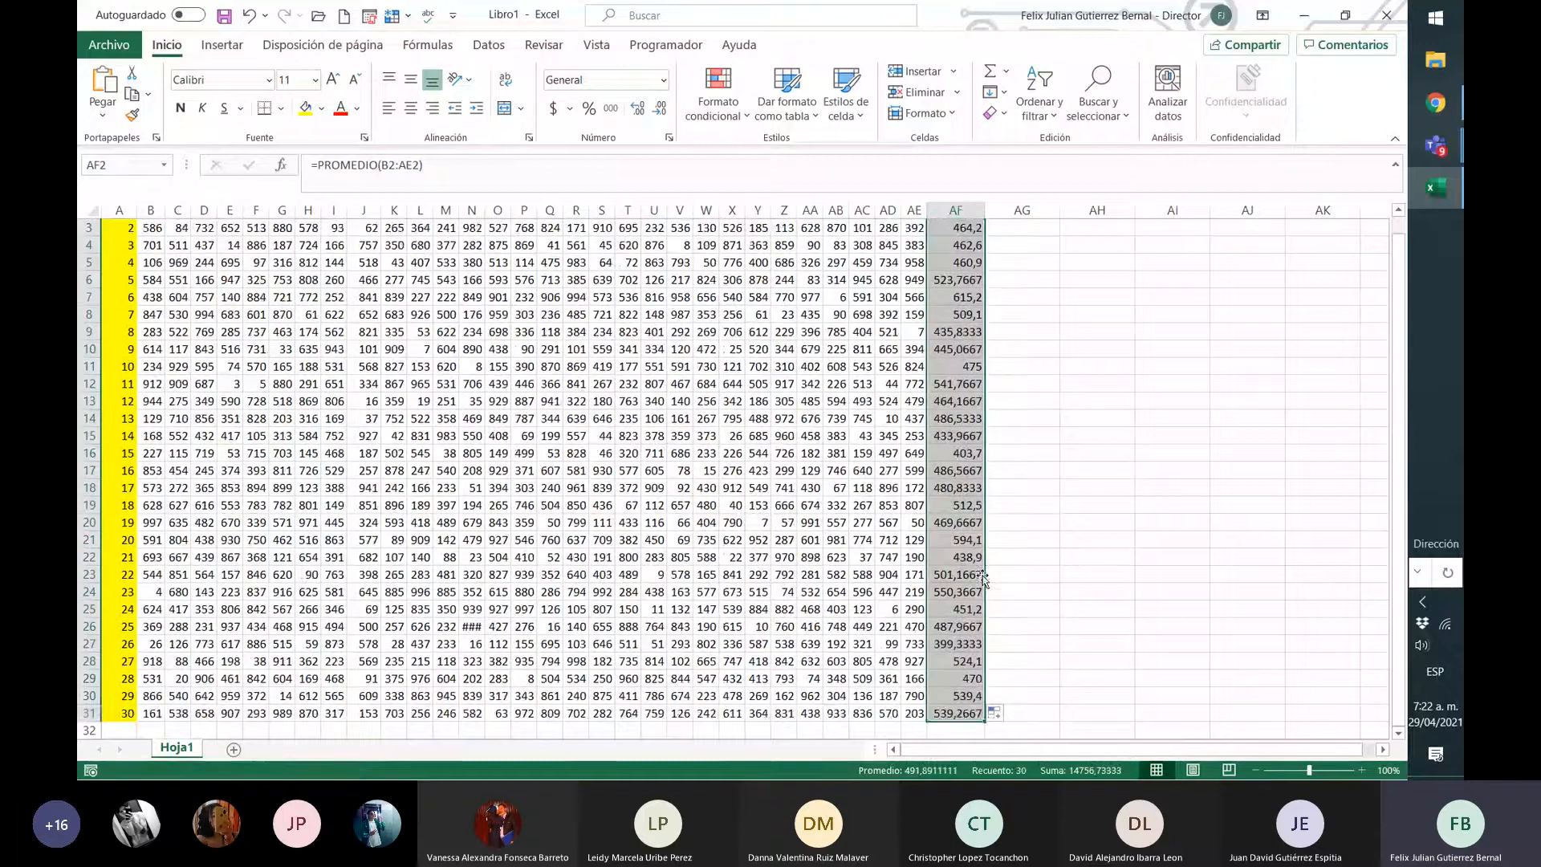
scroll(1032, 422, up, 1)
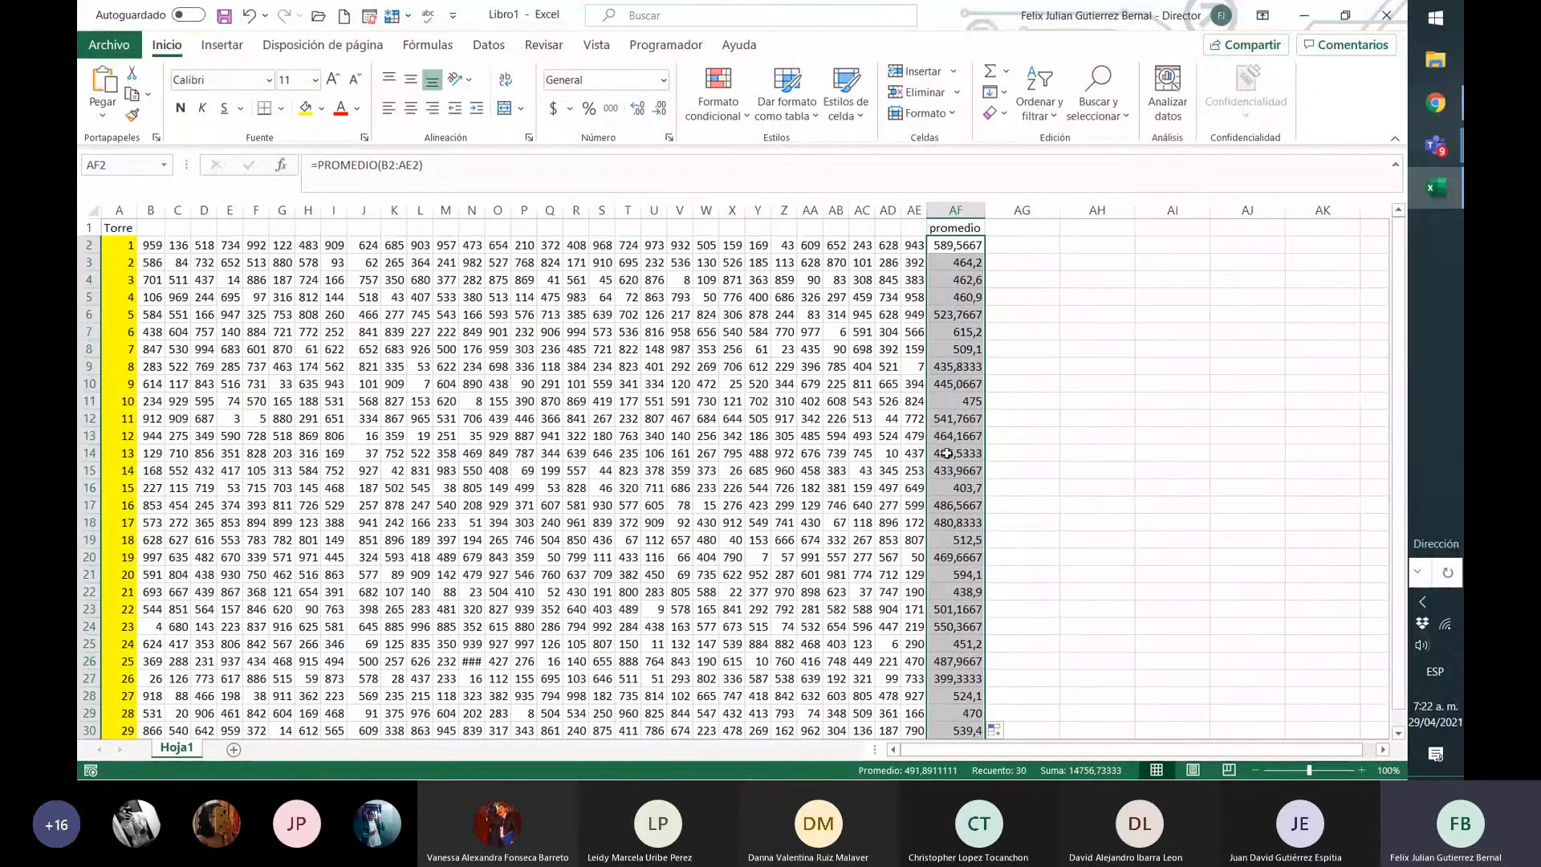
- Calculate the overall average of all the random numbers in AF32 with the formula =promedio(B2:AE31)
scroll(961, 475, down, 1)
click(968, 718)
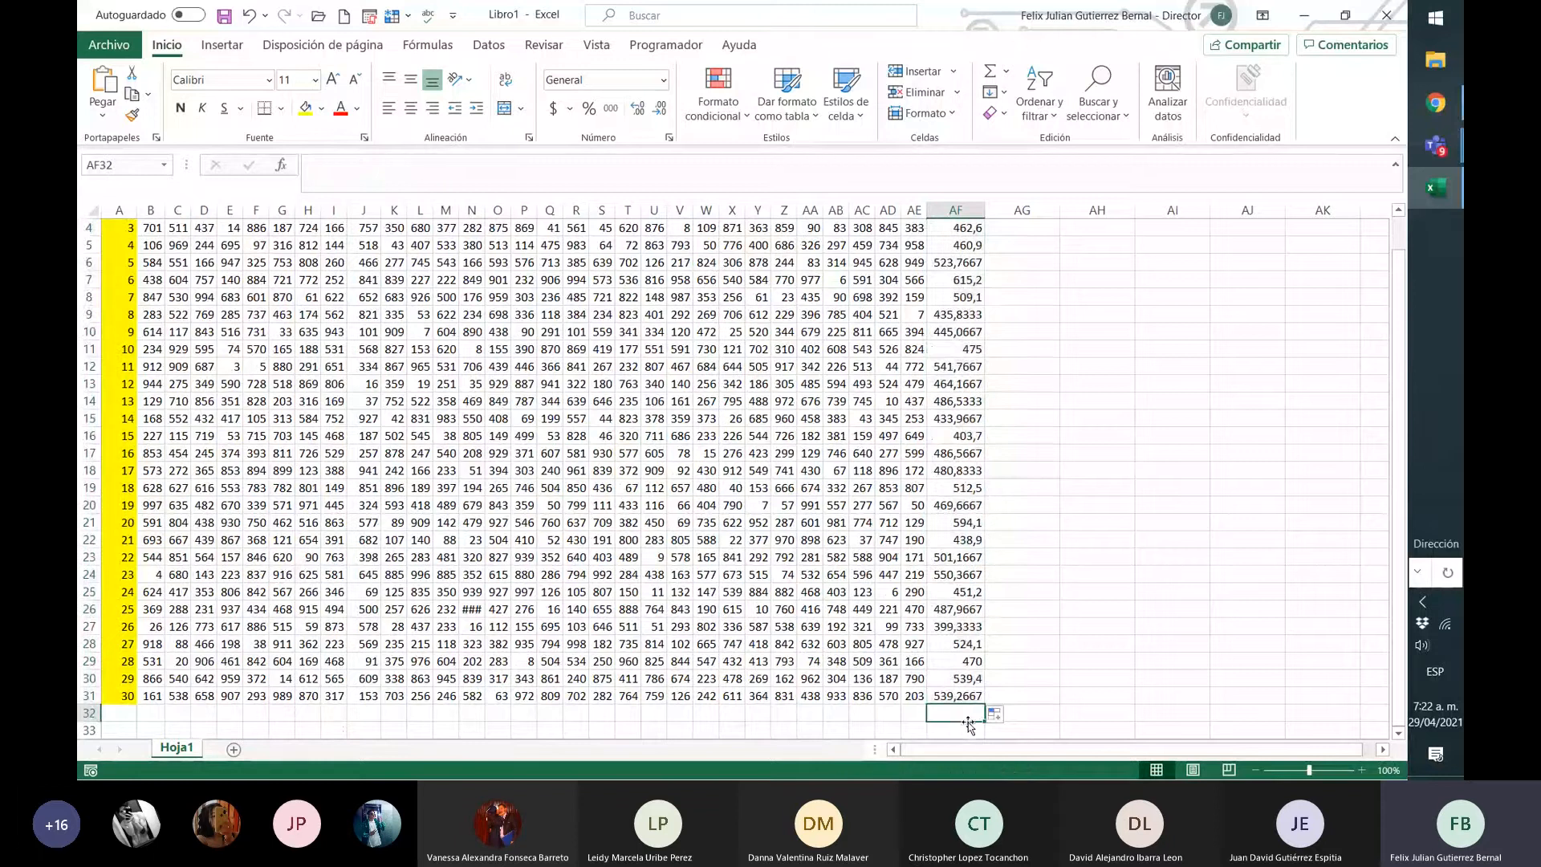
text(=)
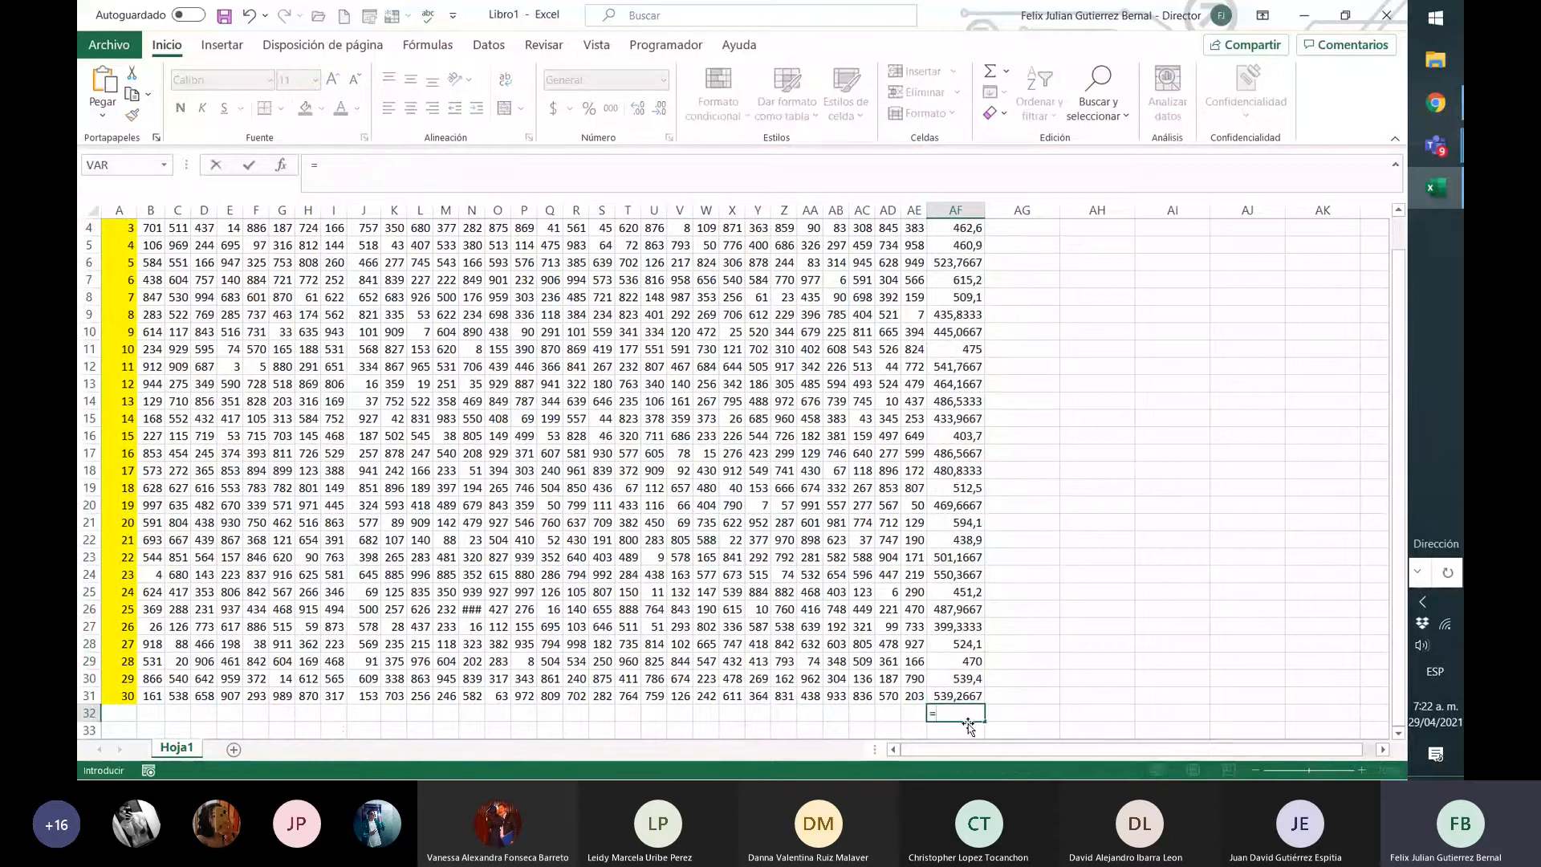
text(pr)
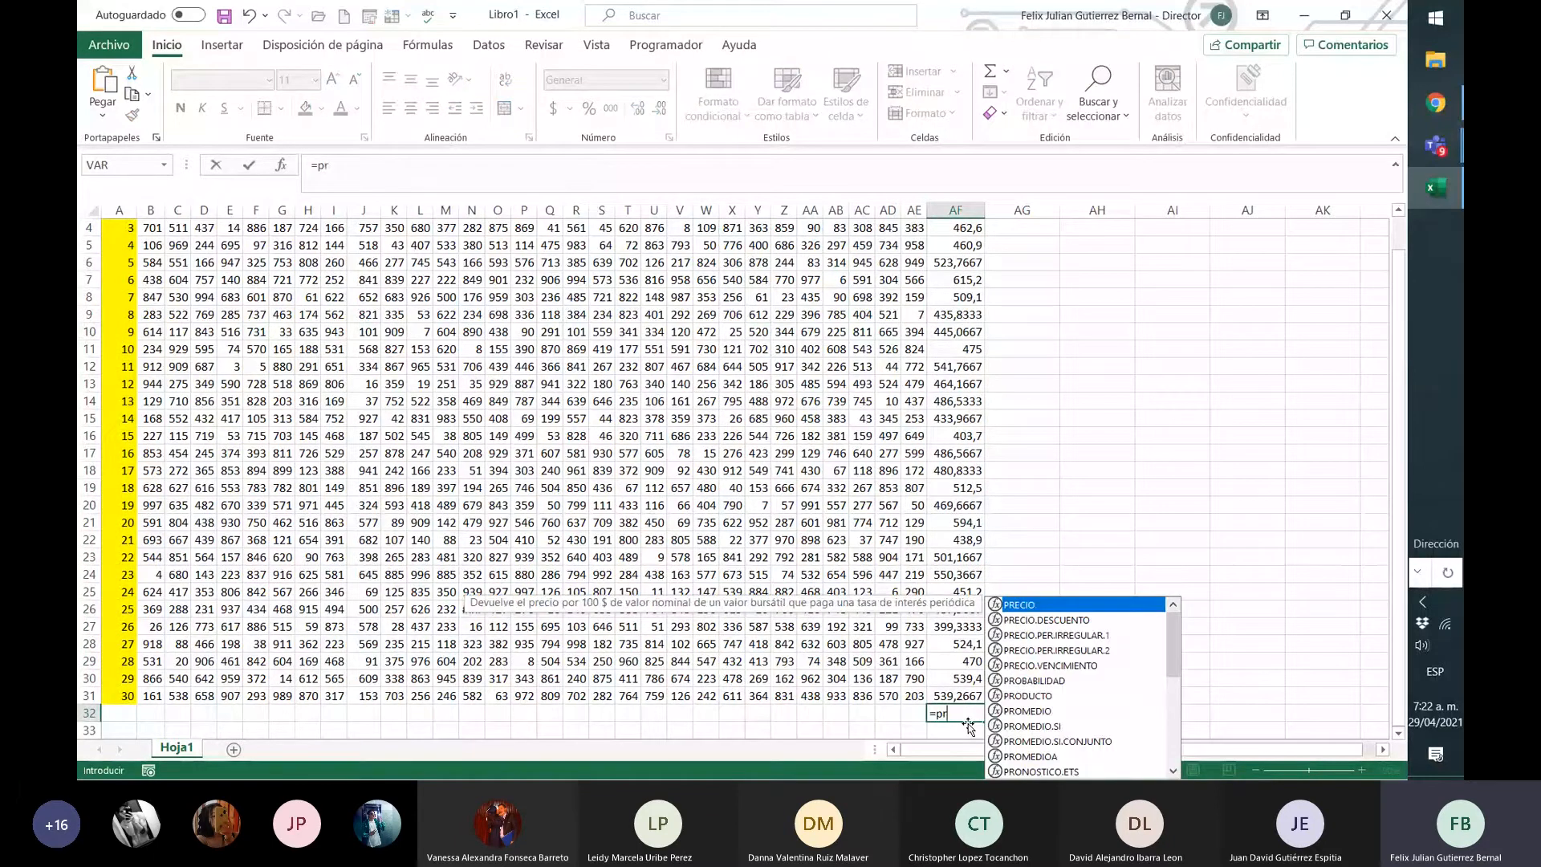
text(omedio()
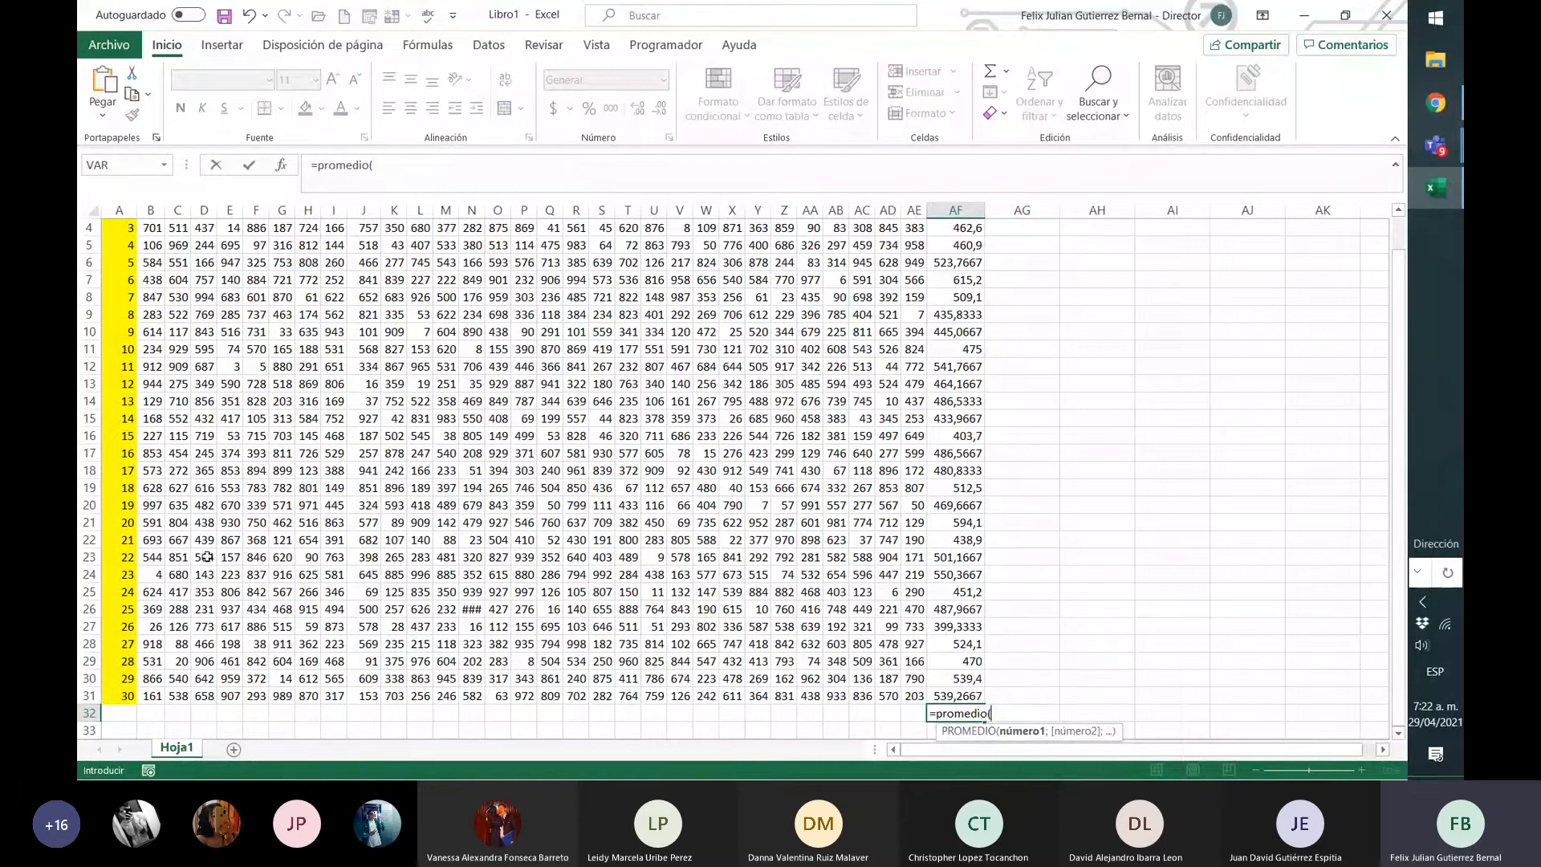
scroll(141, 401, up, 1)
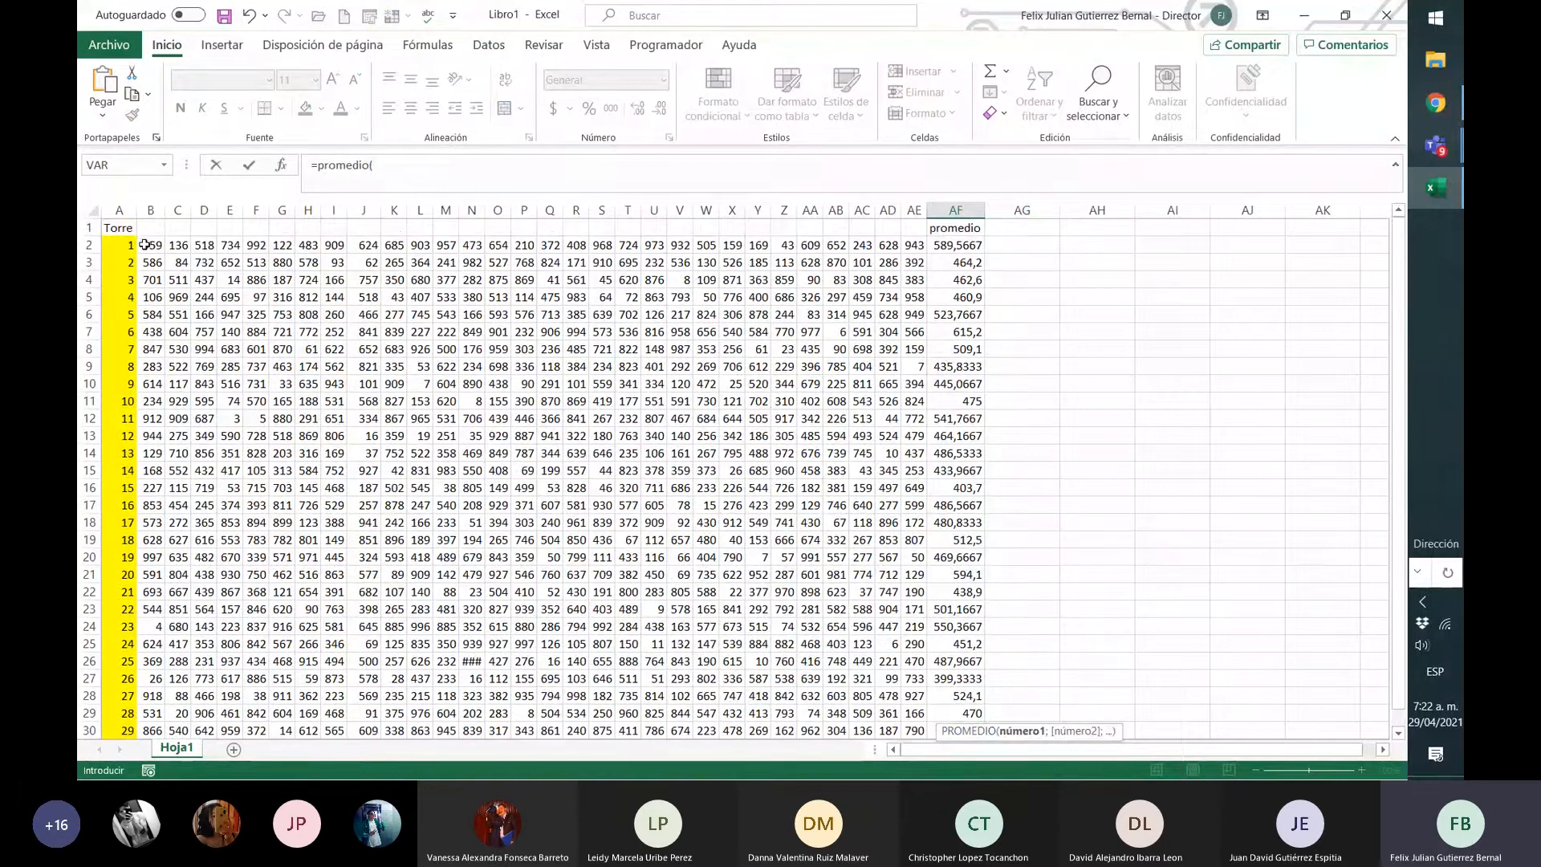
drag(143, 244, 915, 713)
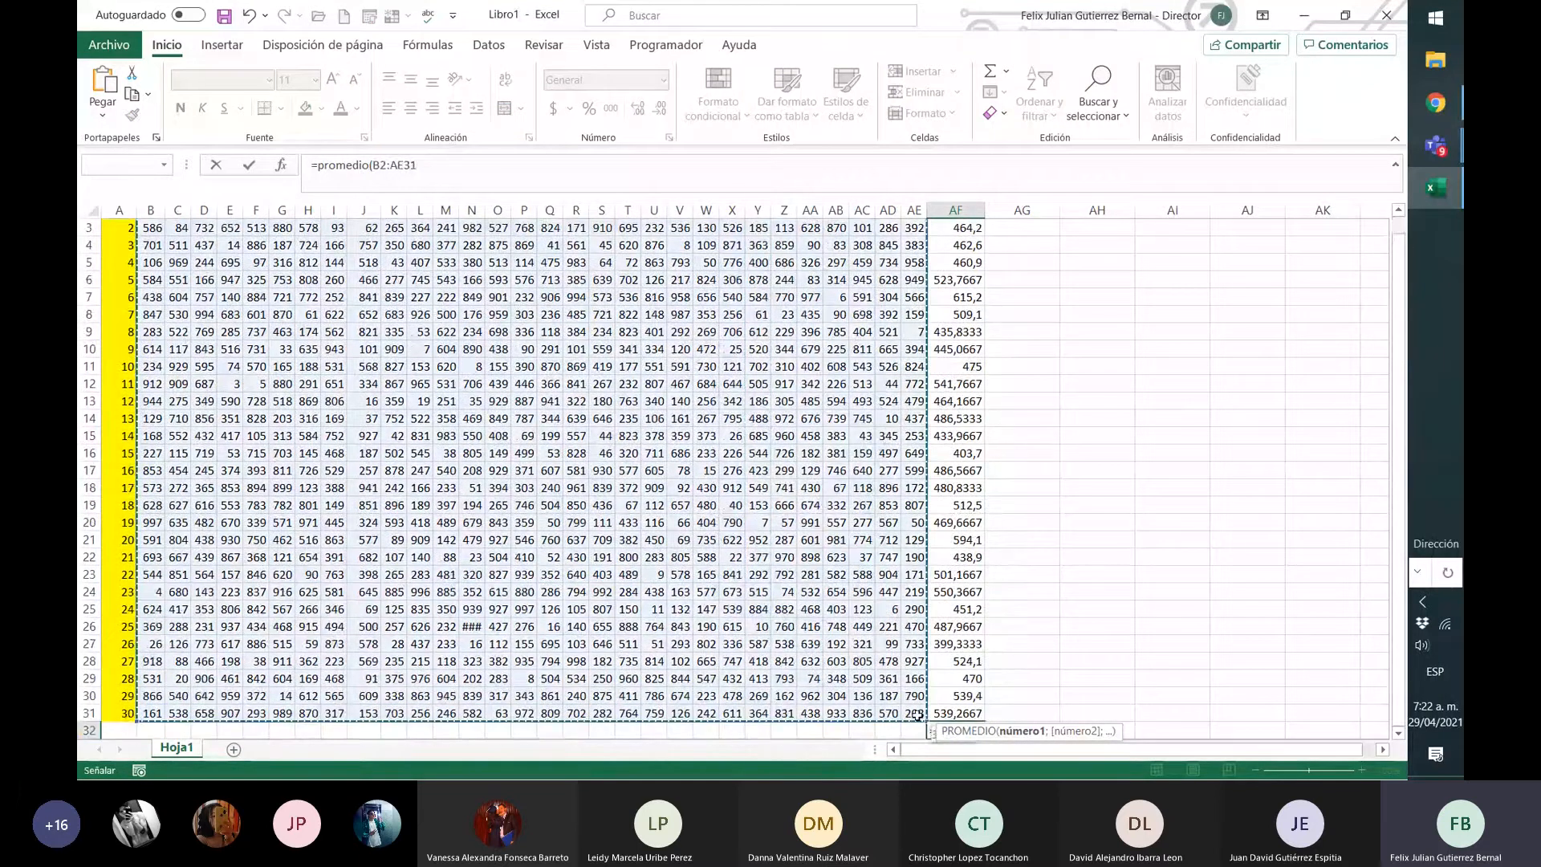
click(502, 166)
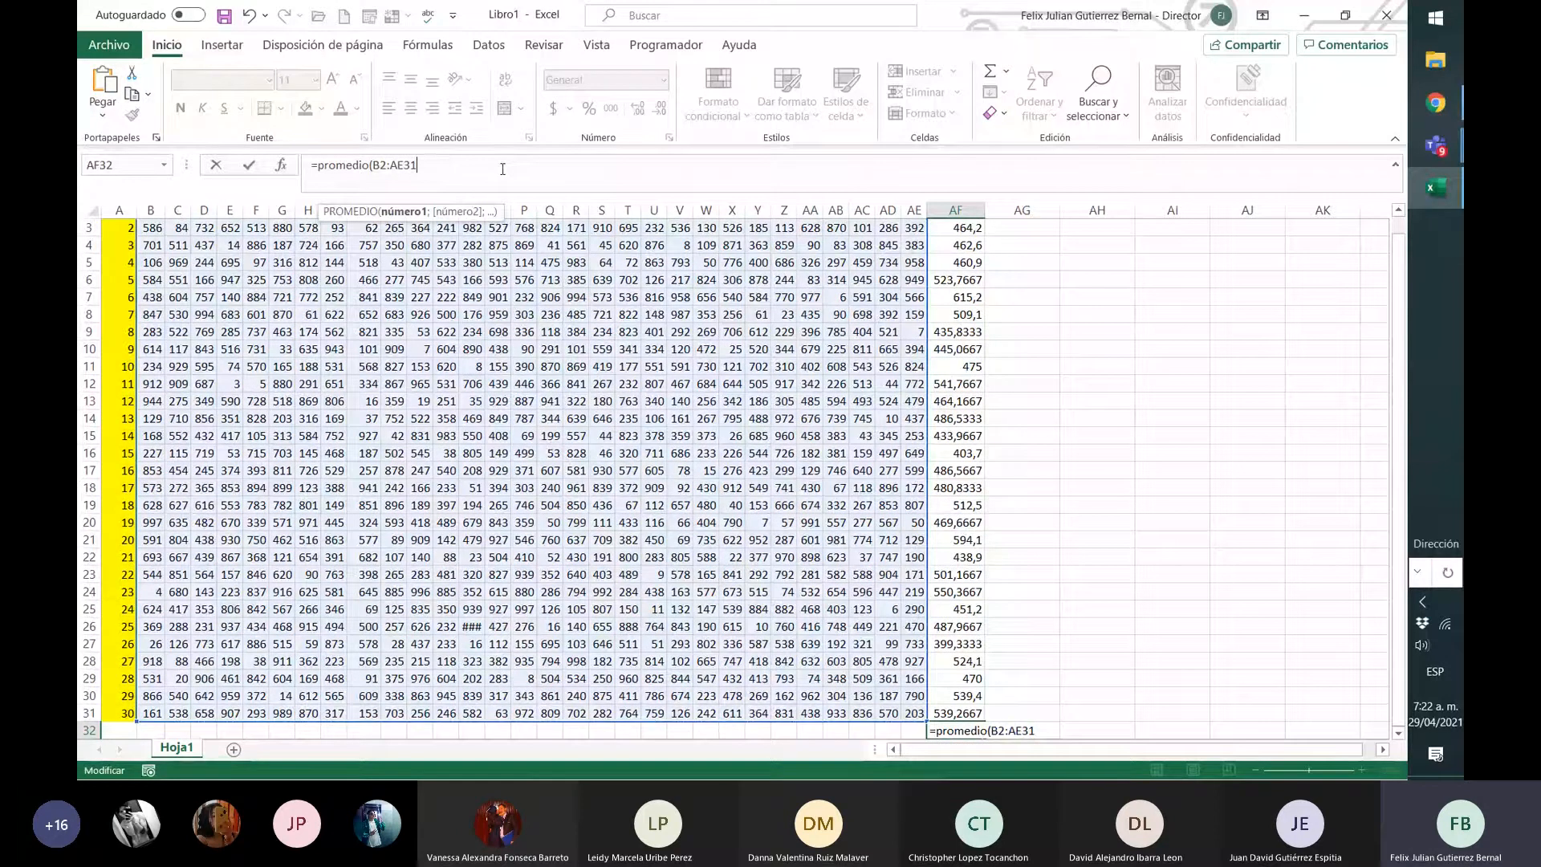
text())
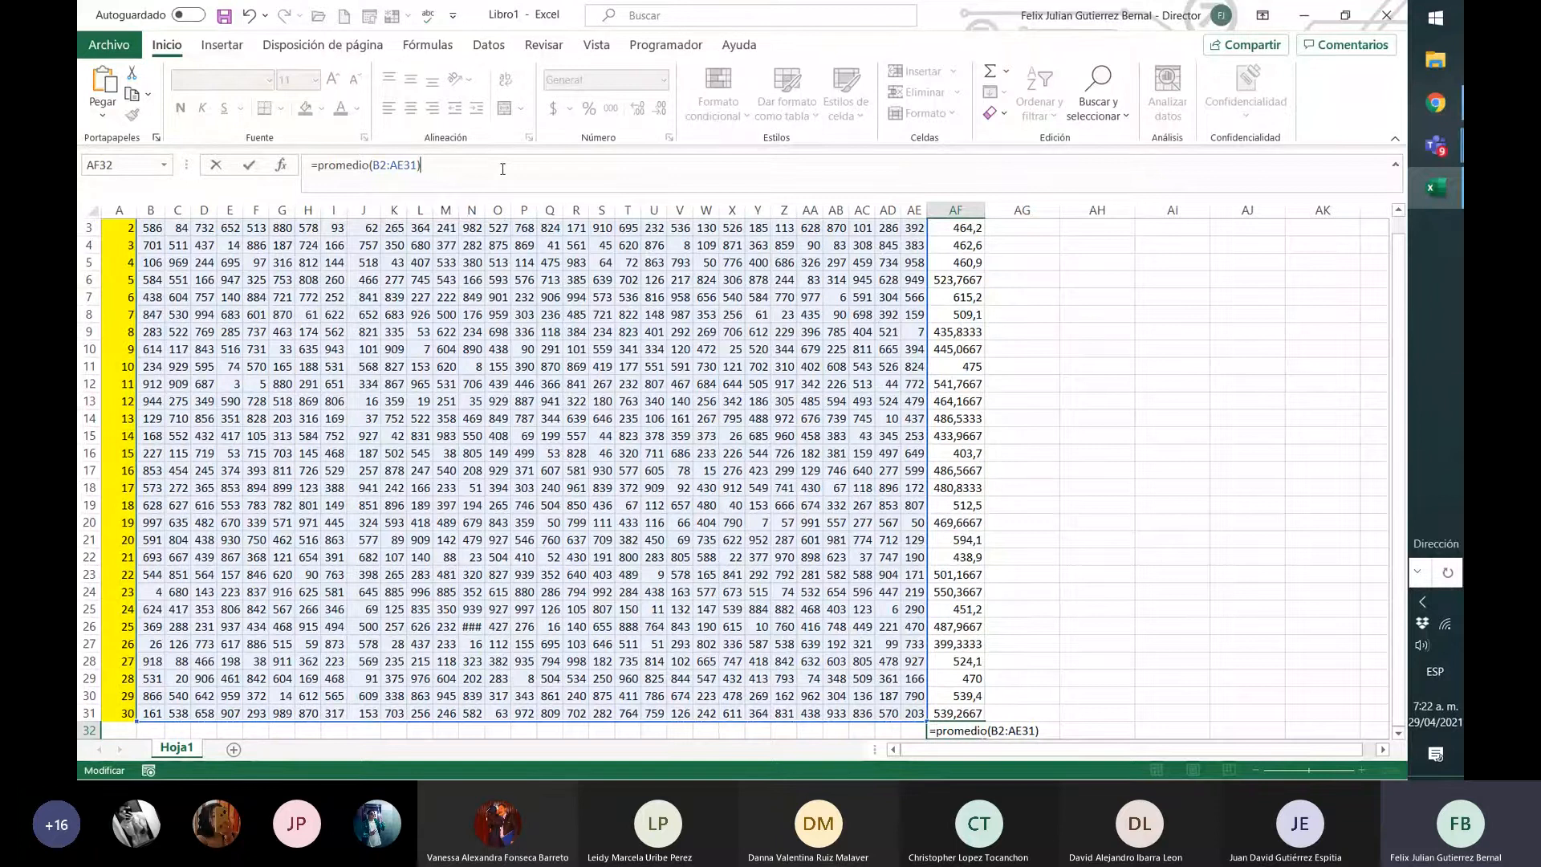
key(Return)
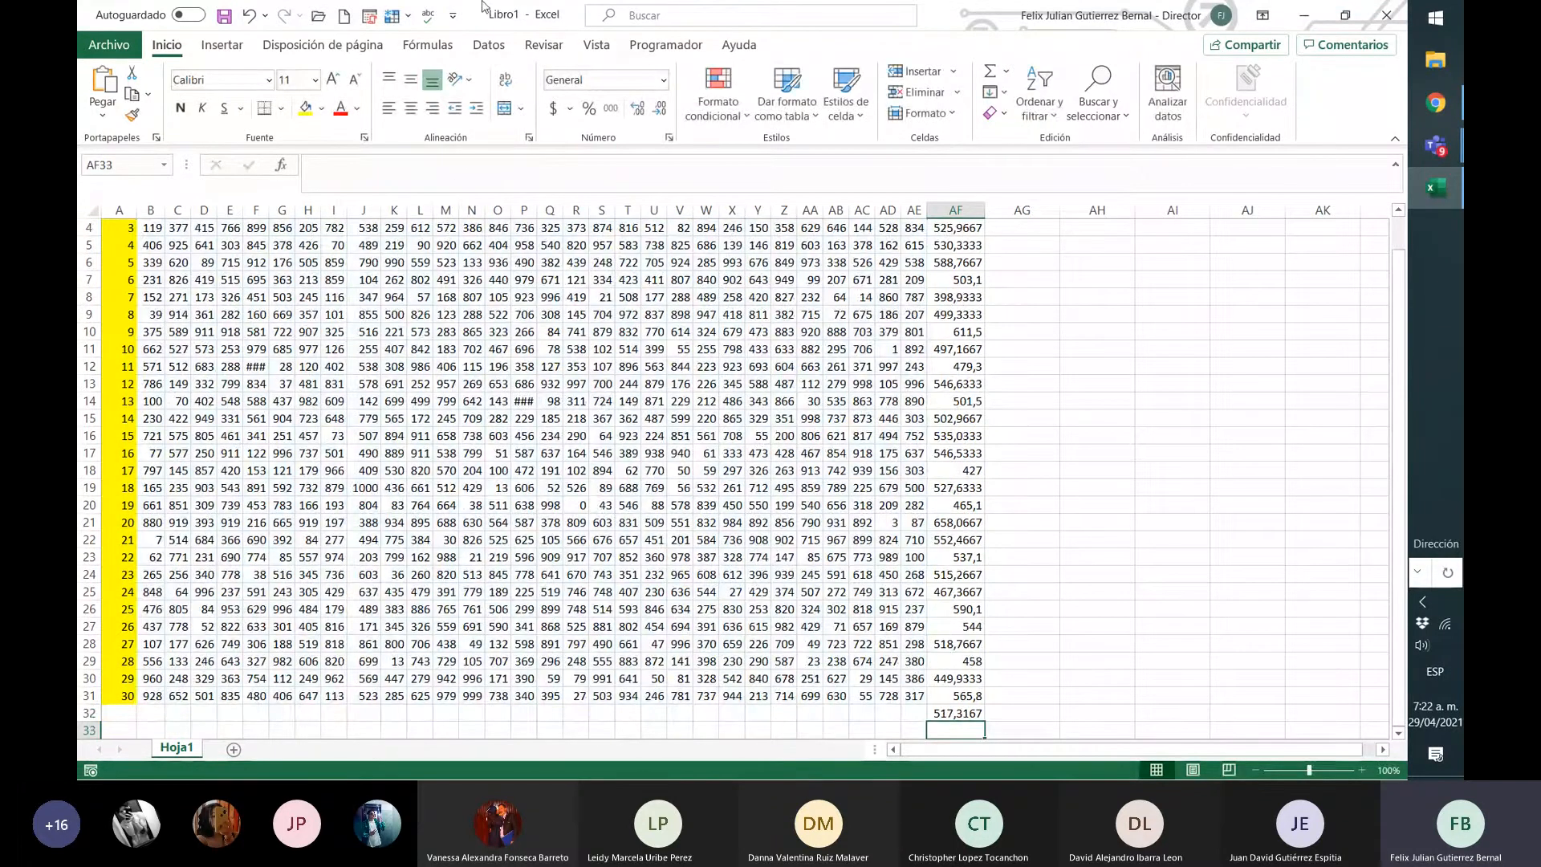
- Fill the "promedio" heading cell AF1 with yellow
click(835, 487)
scroll(931, 502, up, 1)
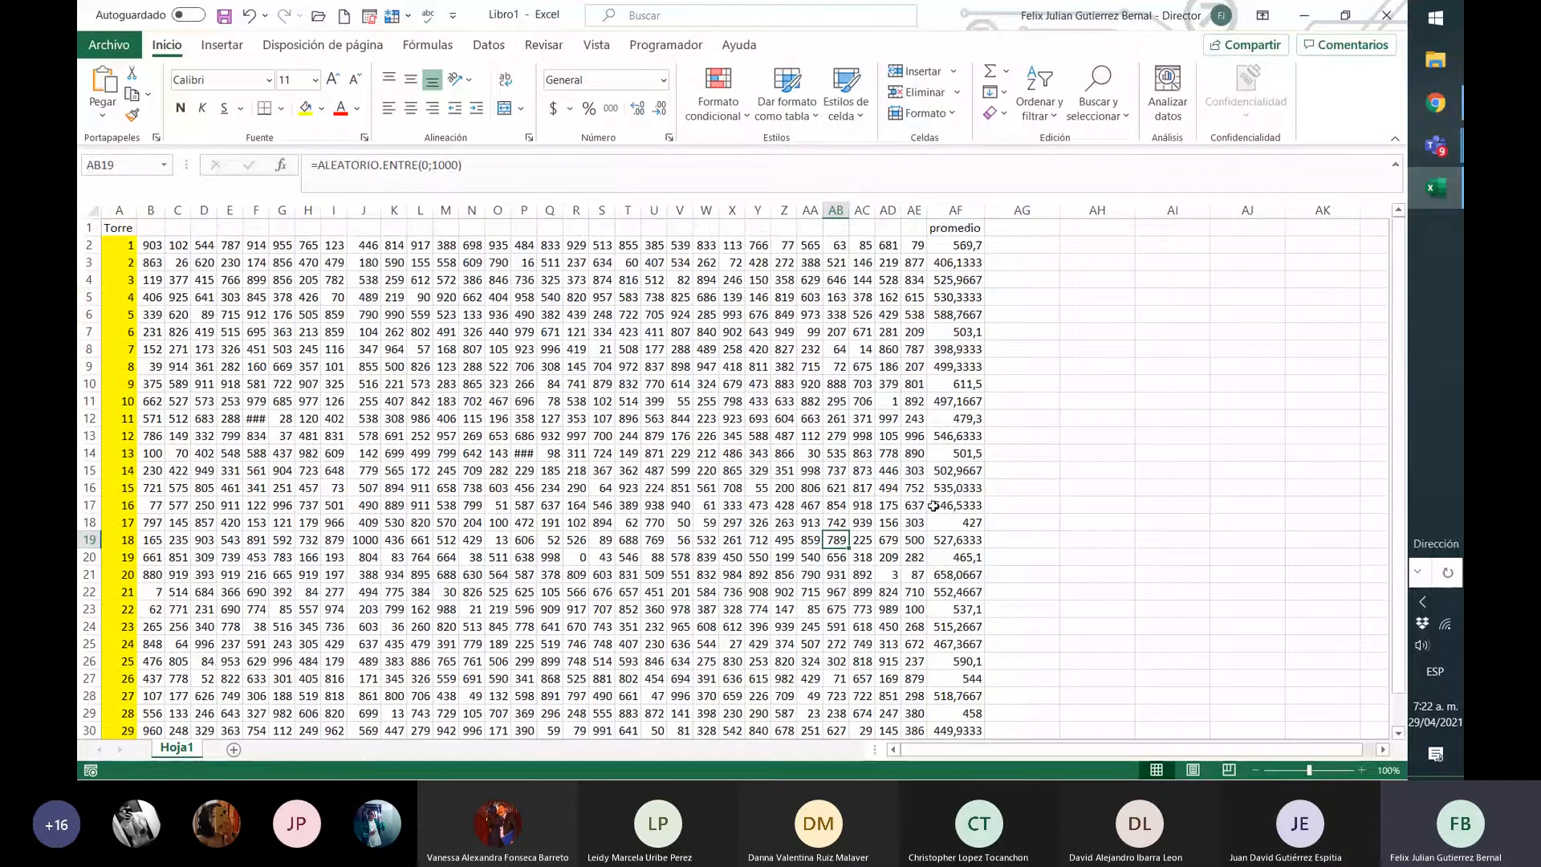
click(956, 227)
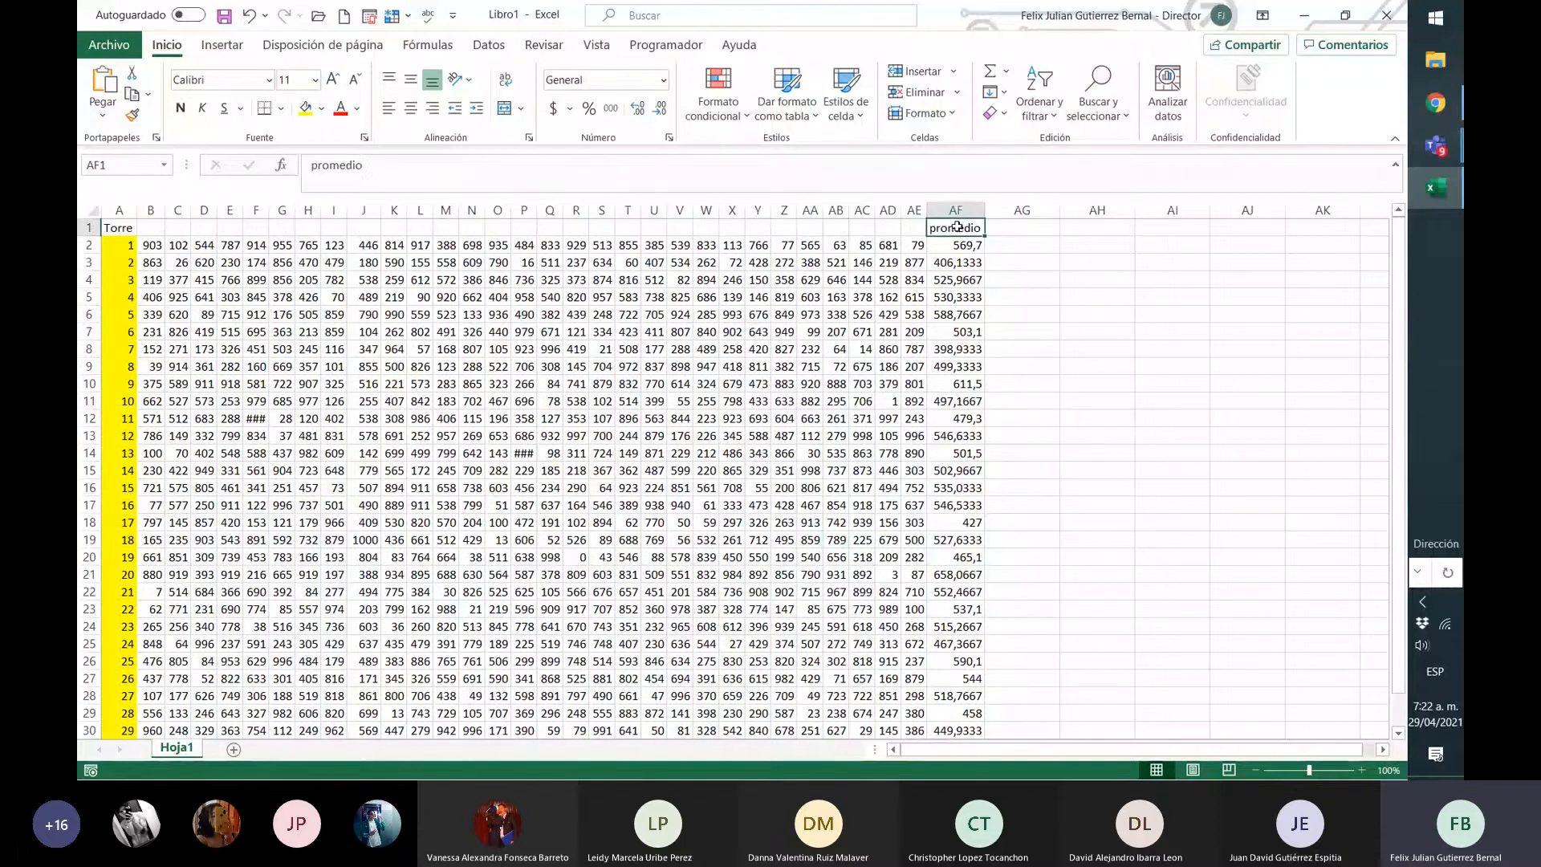
click(306, 110)
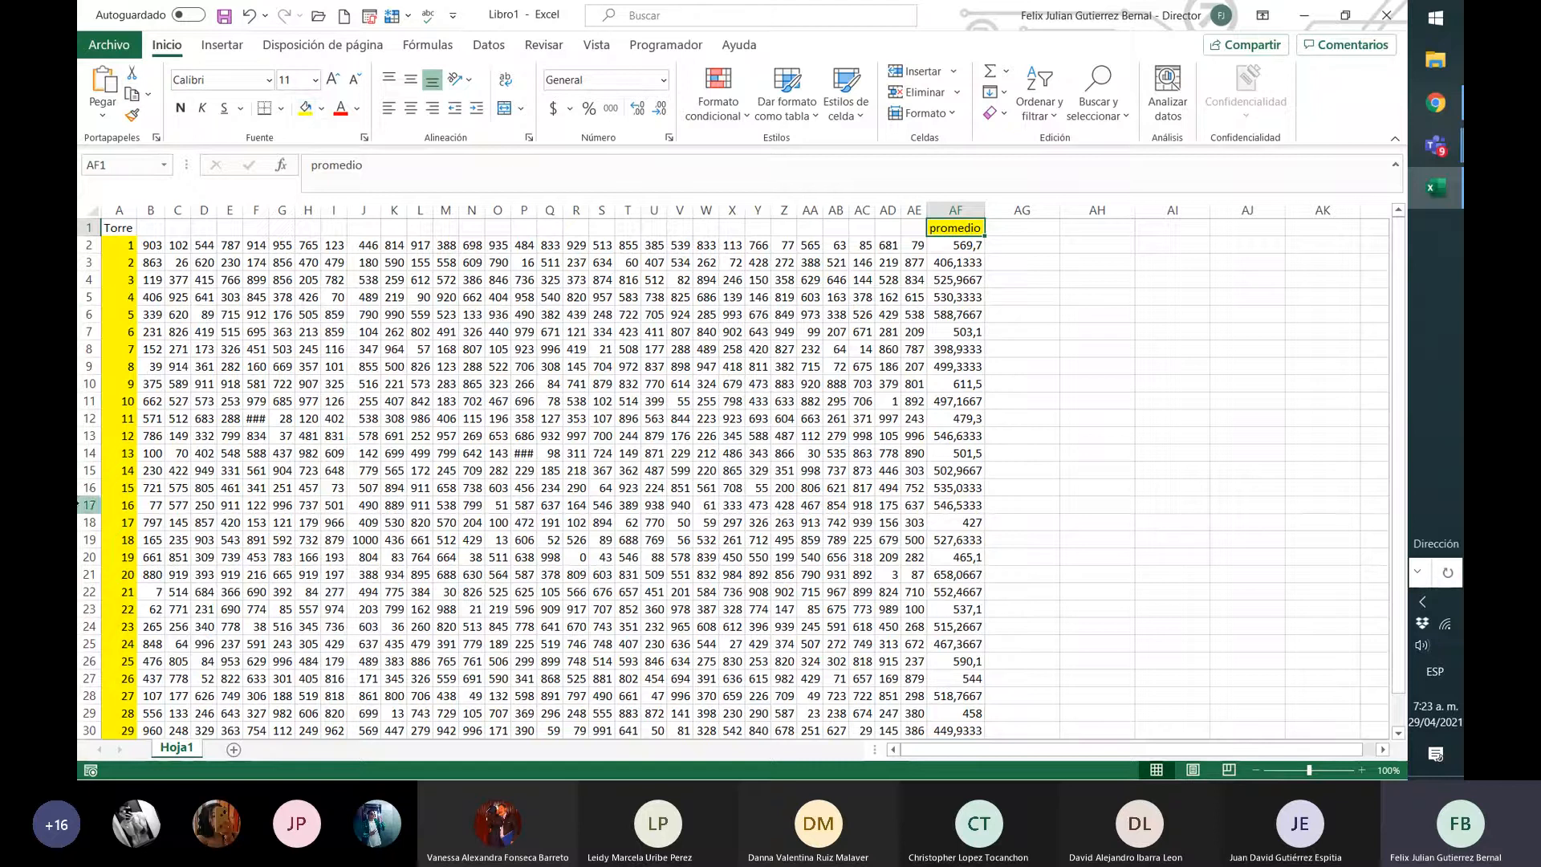
- Widen column F slightly so its four-digit number fits in the cell
click(622, 383)
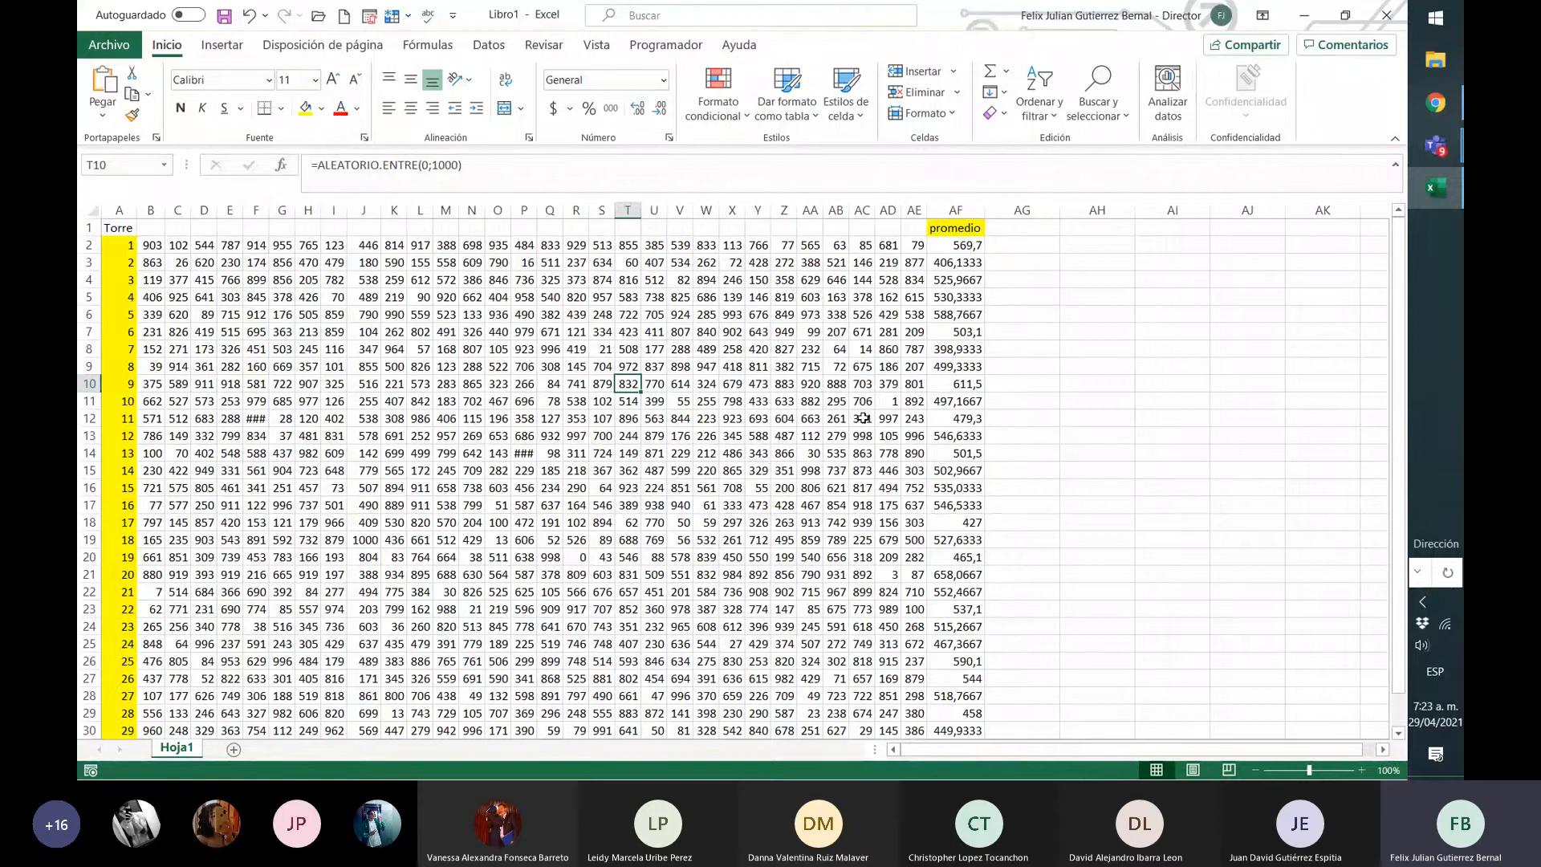
click(966, 243)
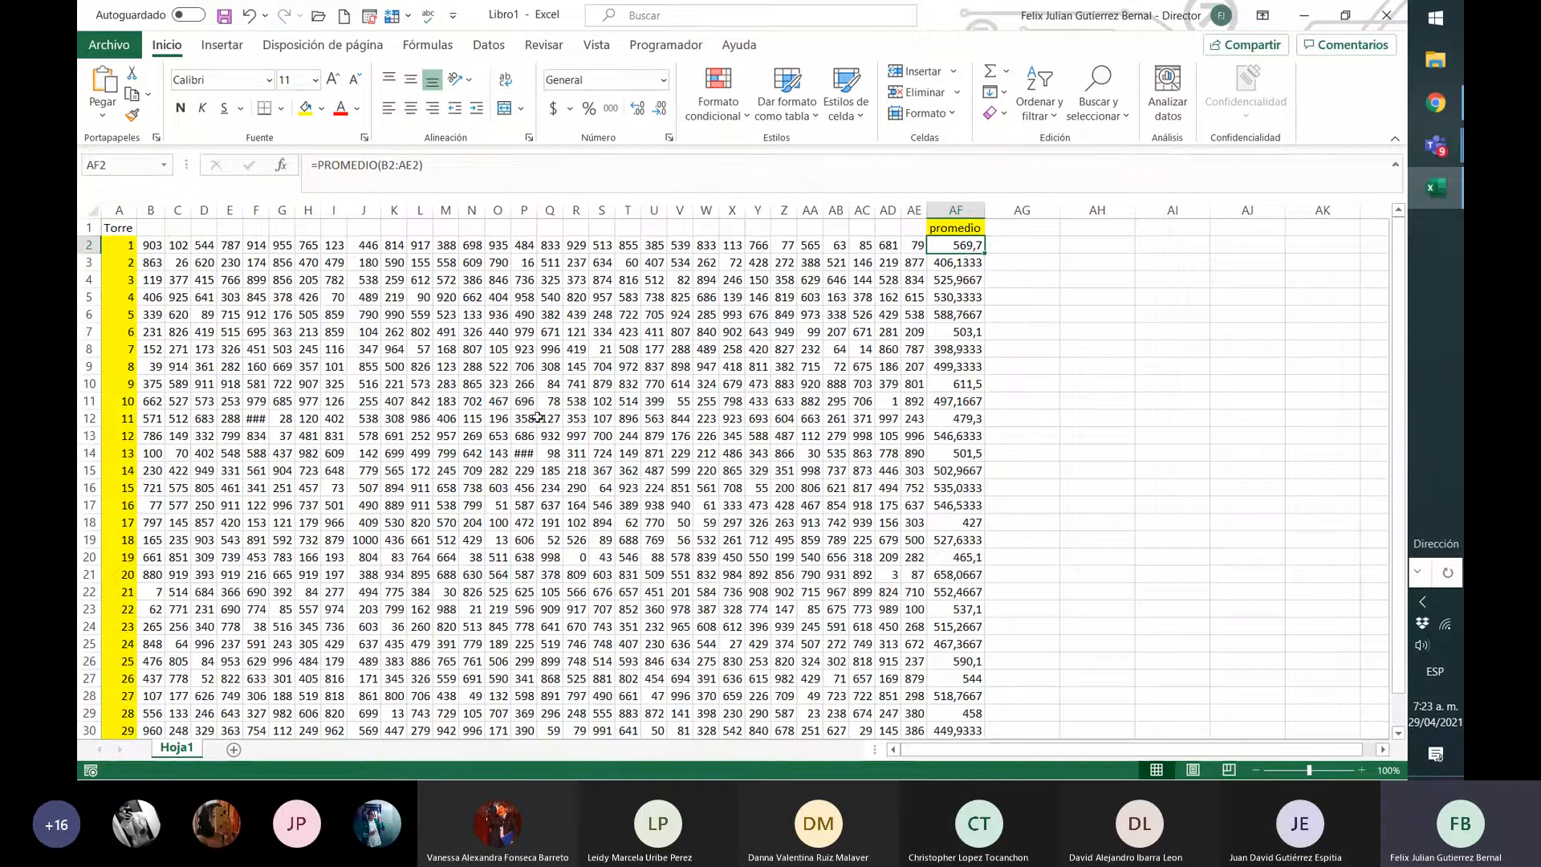
drag(269, 210, 278, 210)
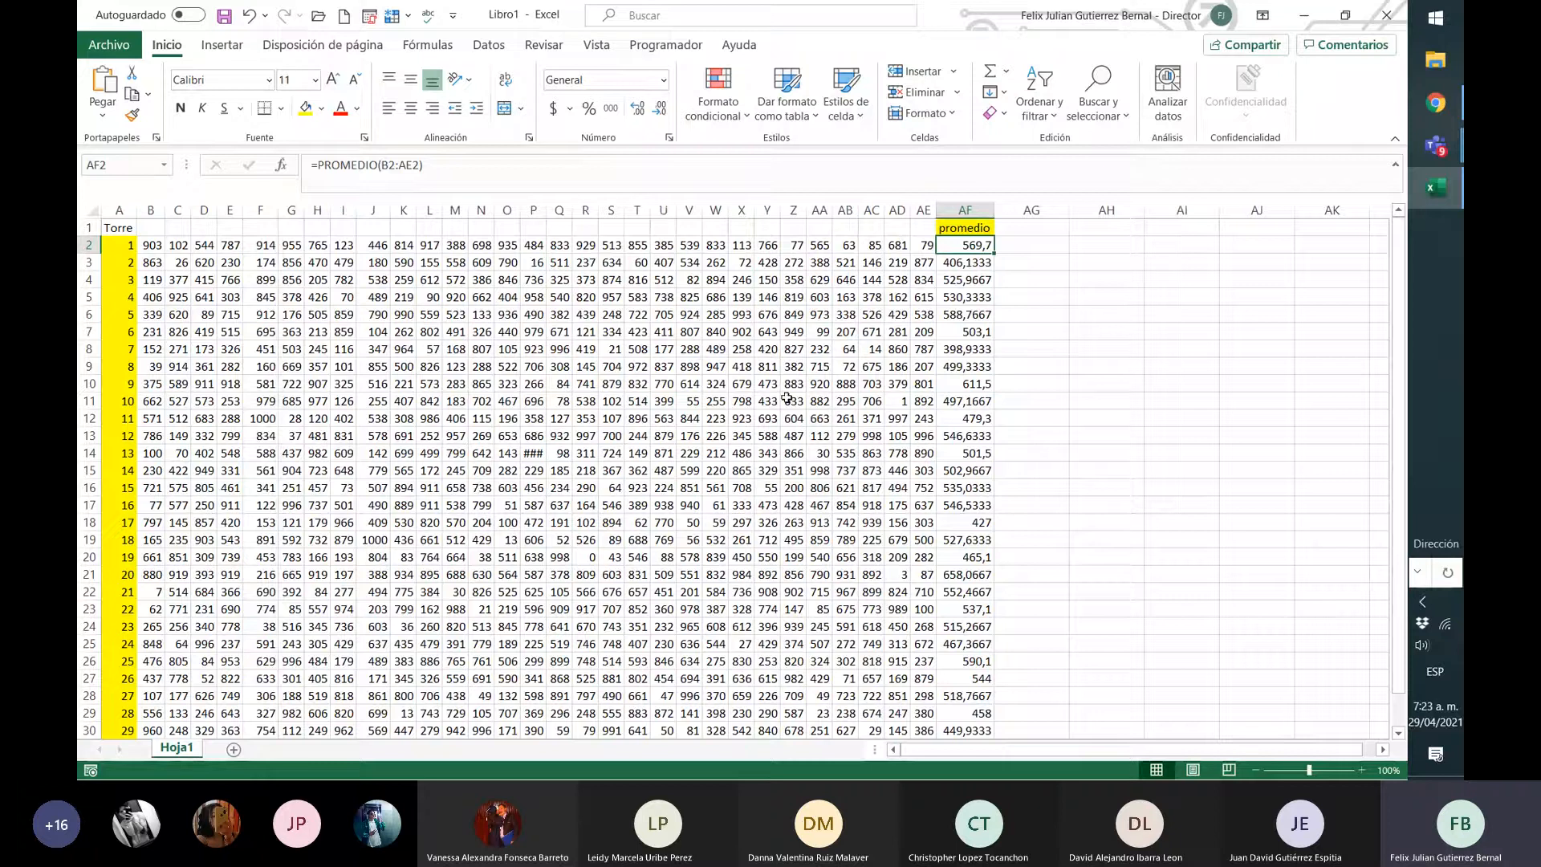
- Make the averages in AF2:AF32 bold, including the overall average below the column
scroll(938, 434, down, 2)
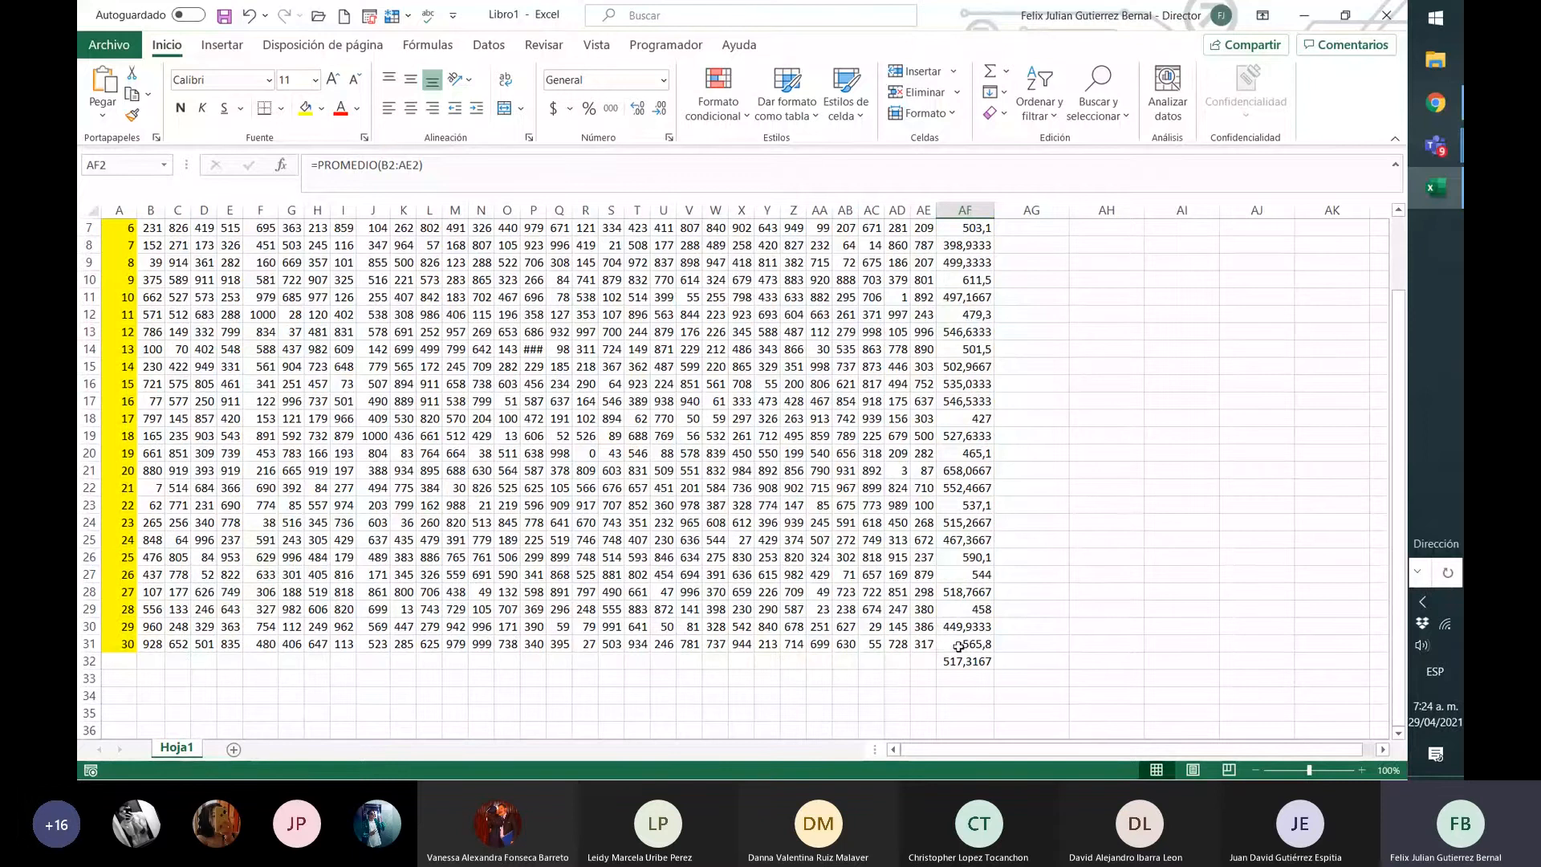
scroll(913, 525, up, 2)
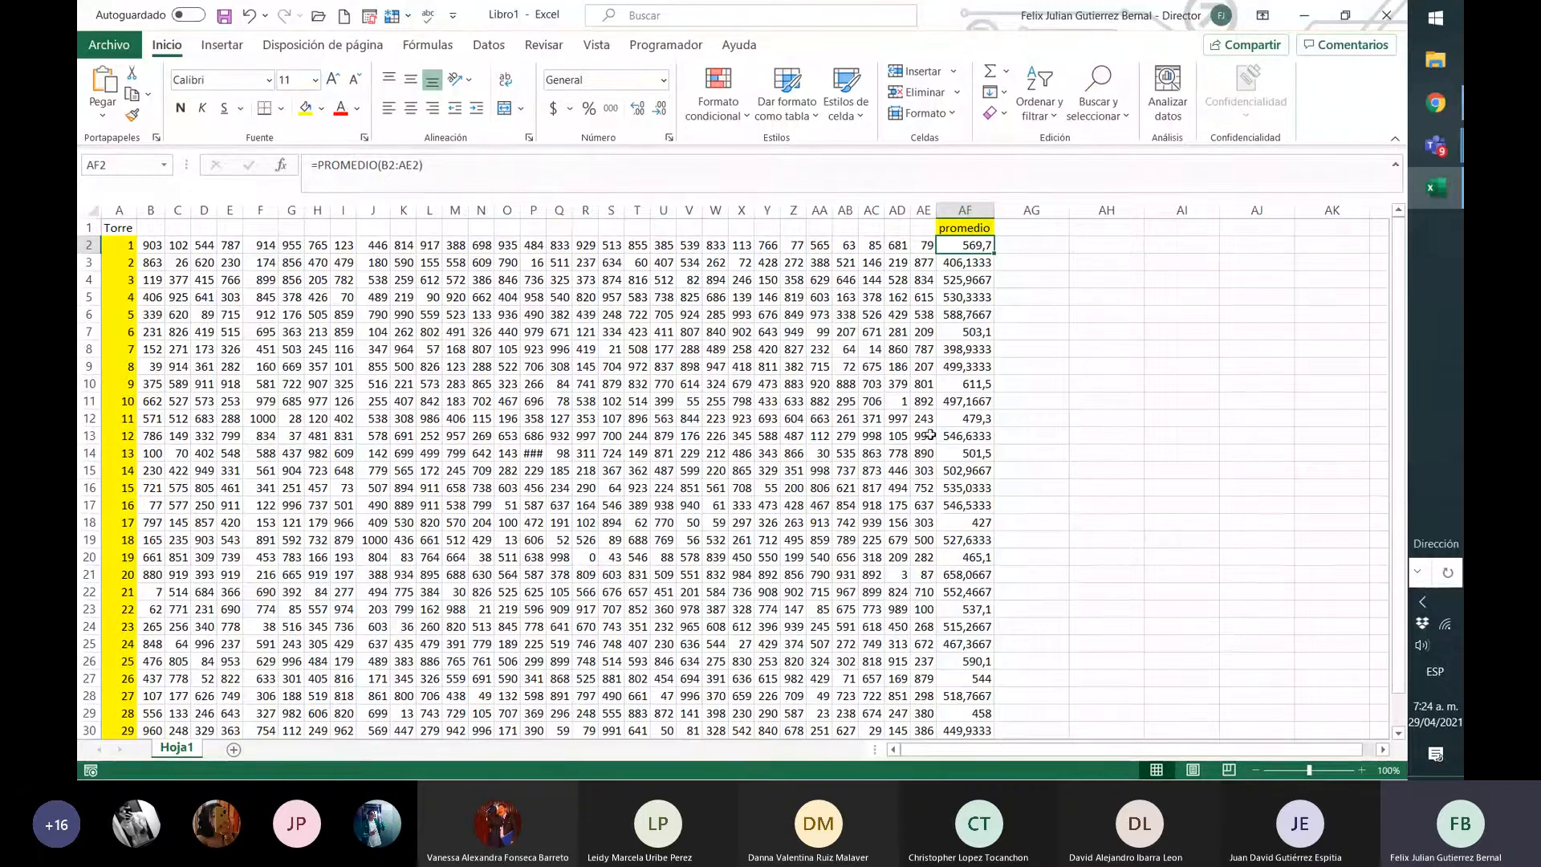
drag(966, 245, 980, 727)
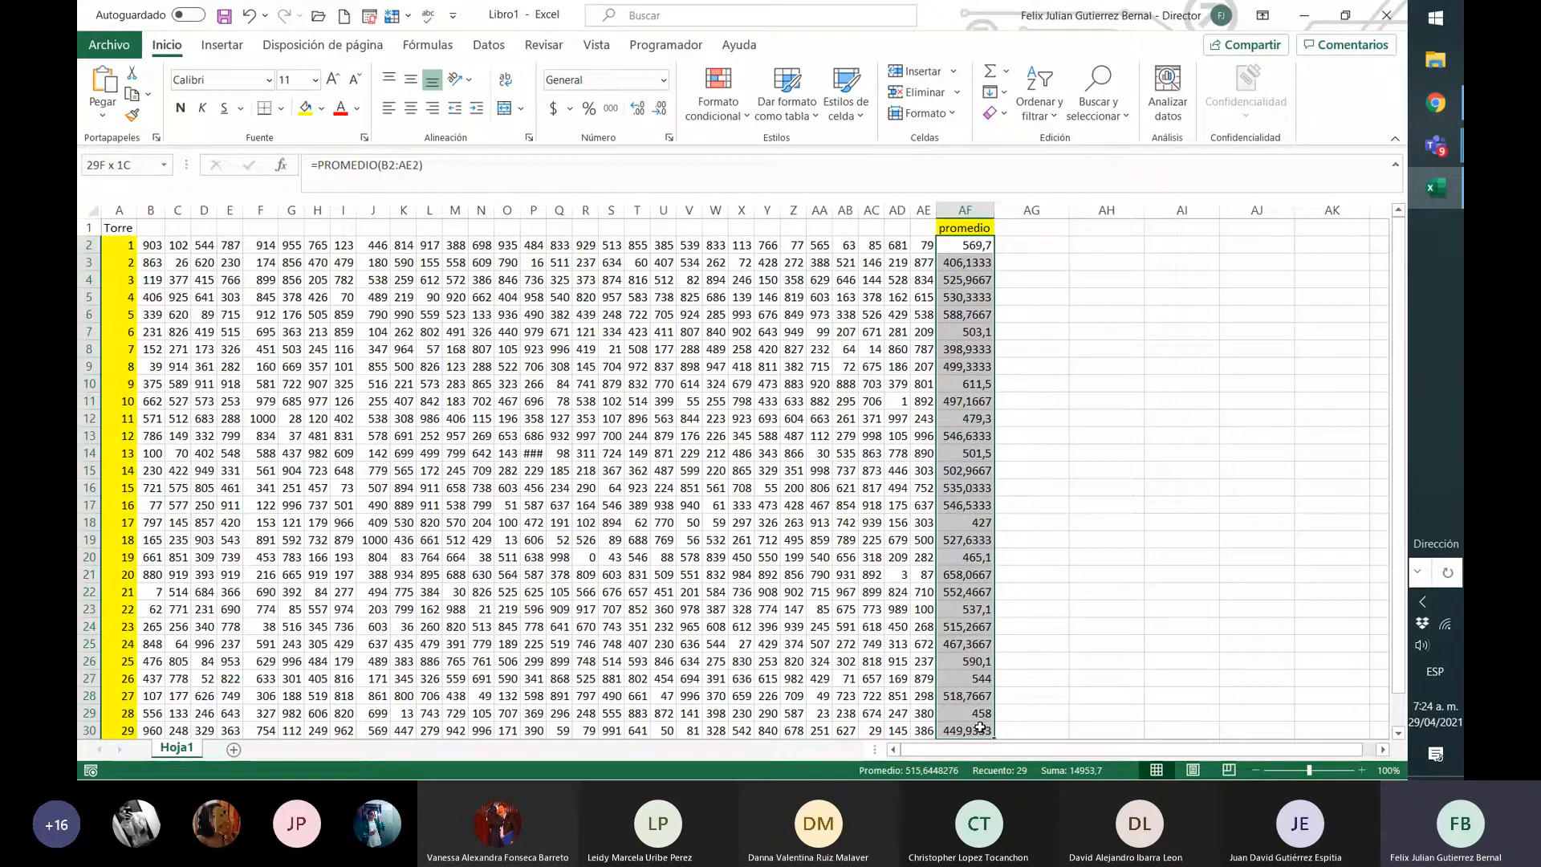
drag(980, 727, 980, 736)
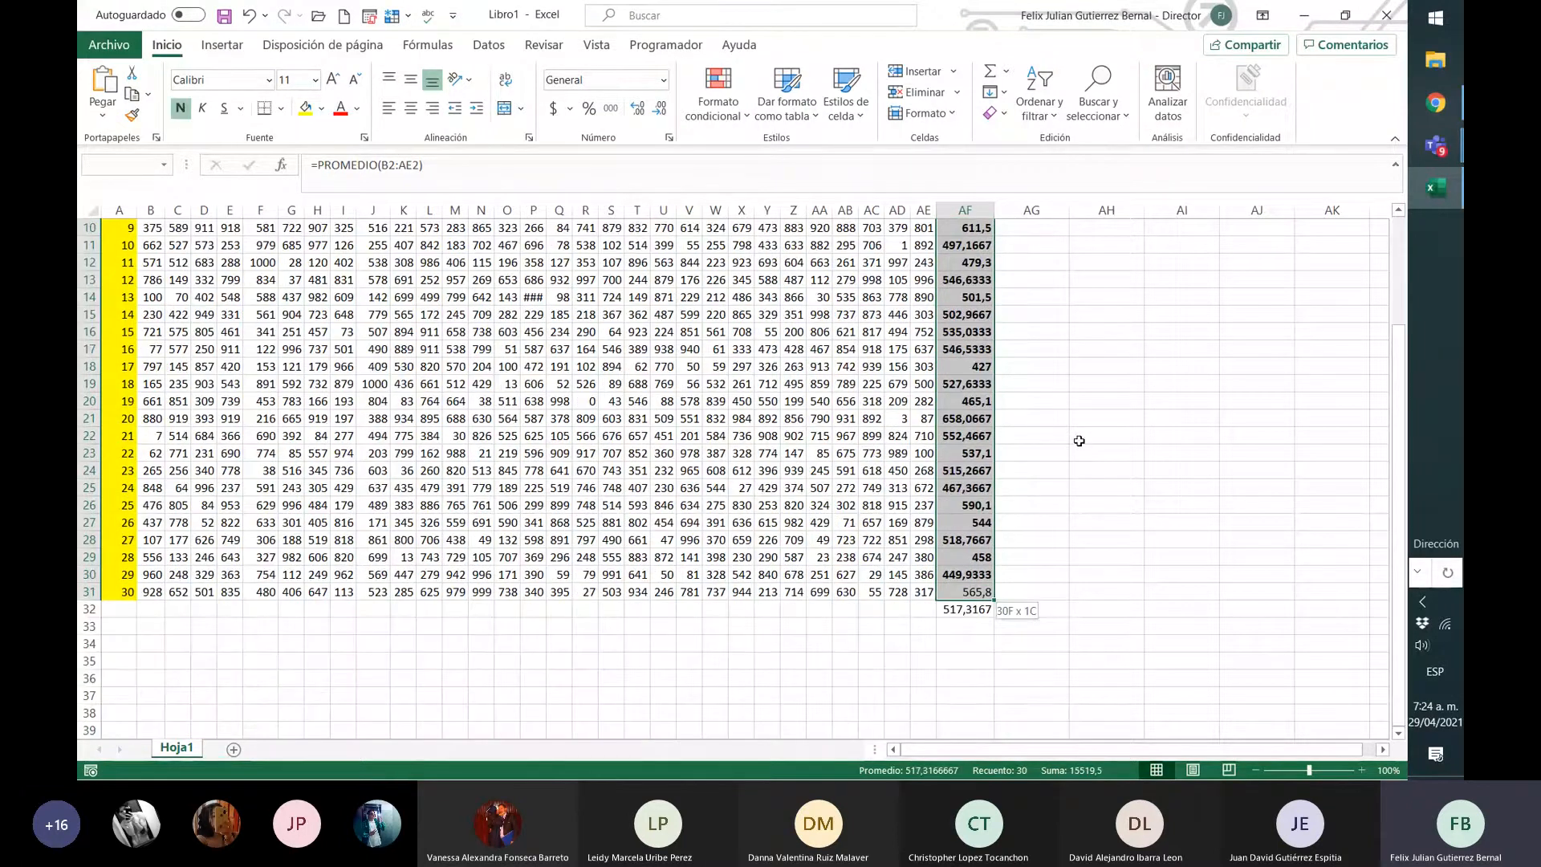
drag(1078, 441, 967, 609)
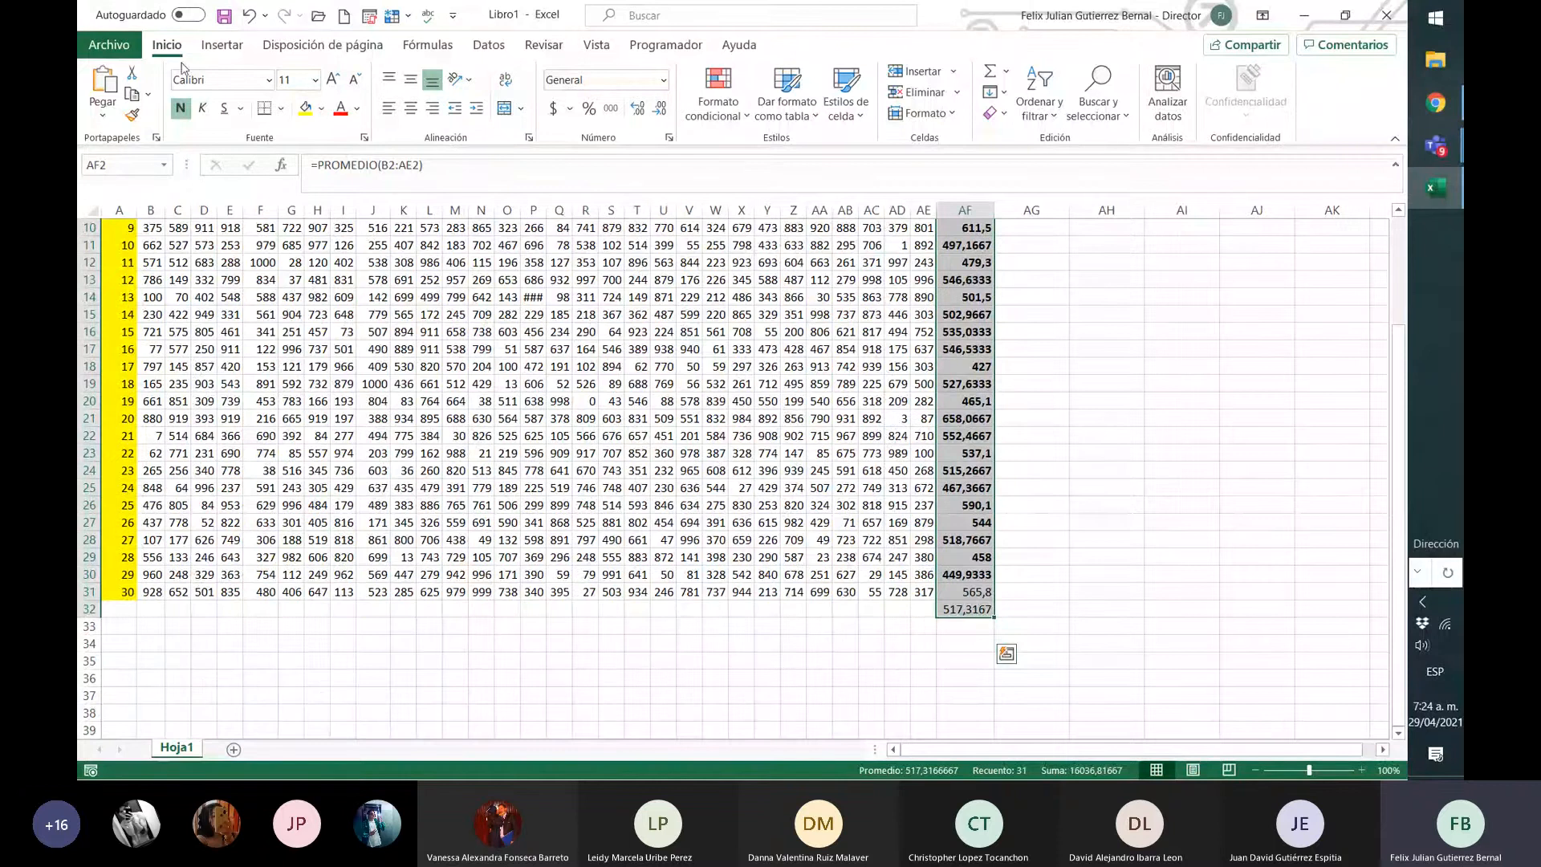
click(178, 111)
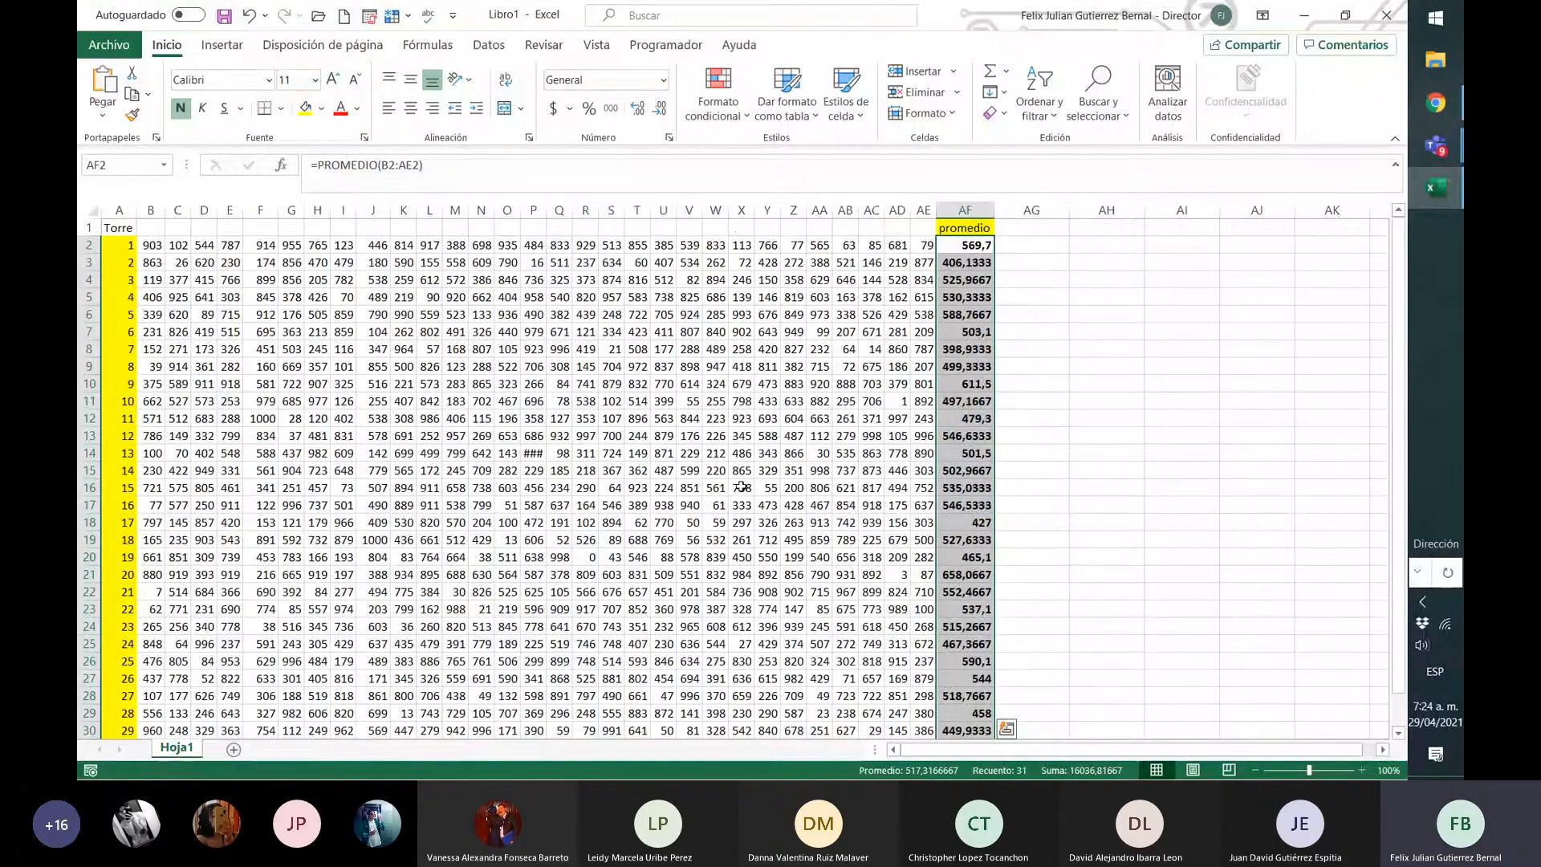
- Select the random numbers in B2:AE31 and widen column P slightly so its four-digit number fits
drag(742, 517, 741, 507)
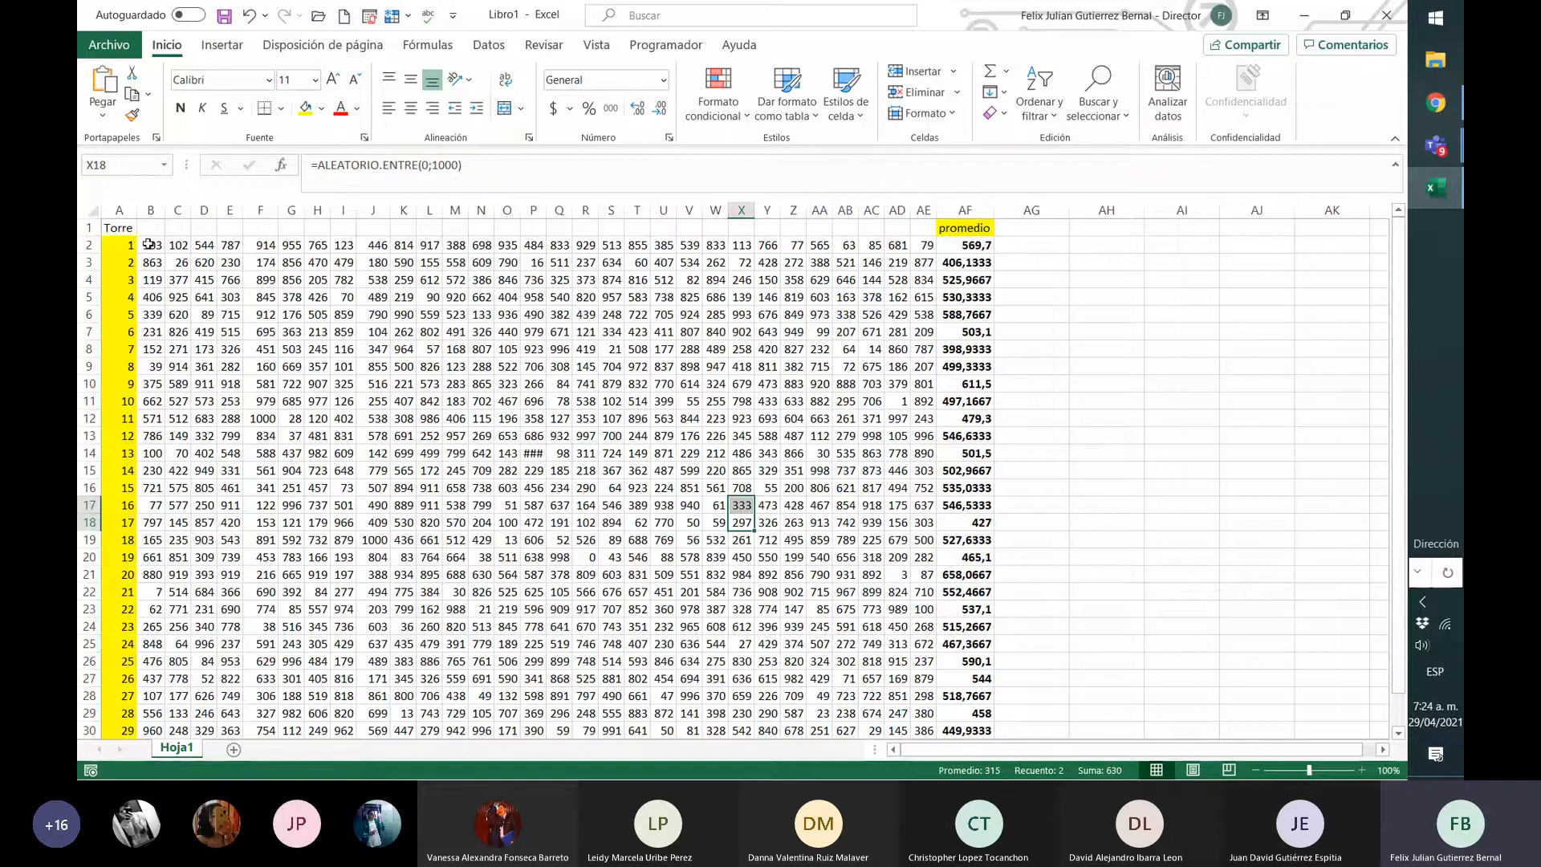
drag(149, 244, 913, 694)
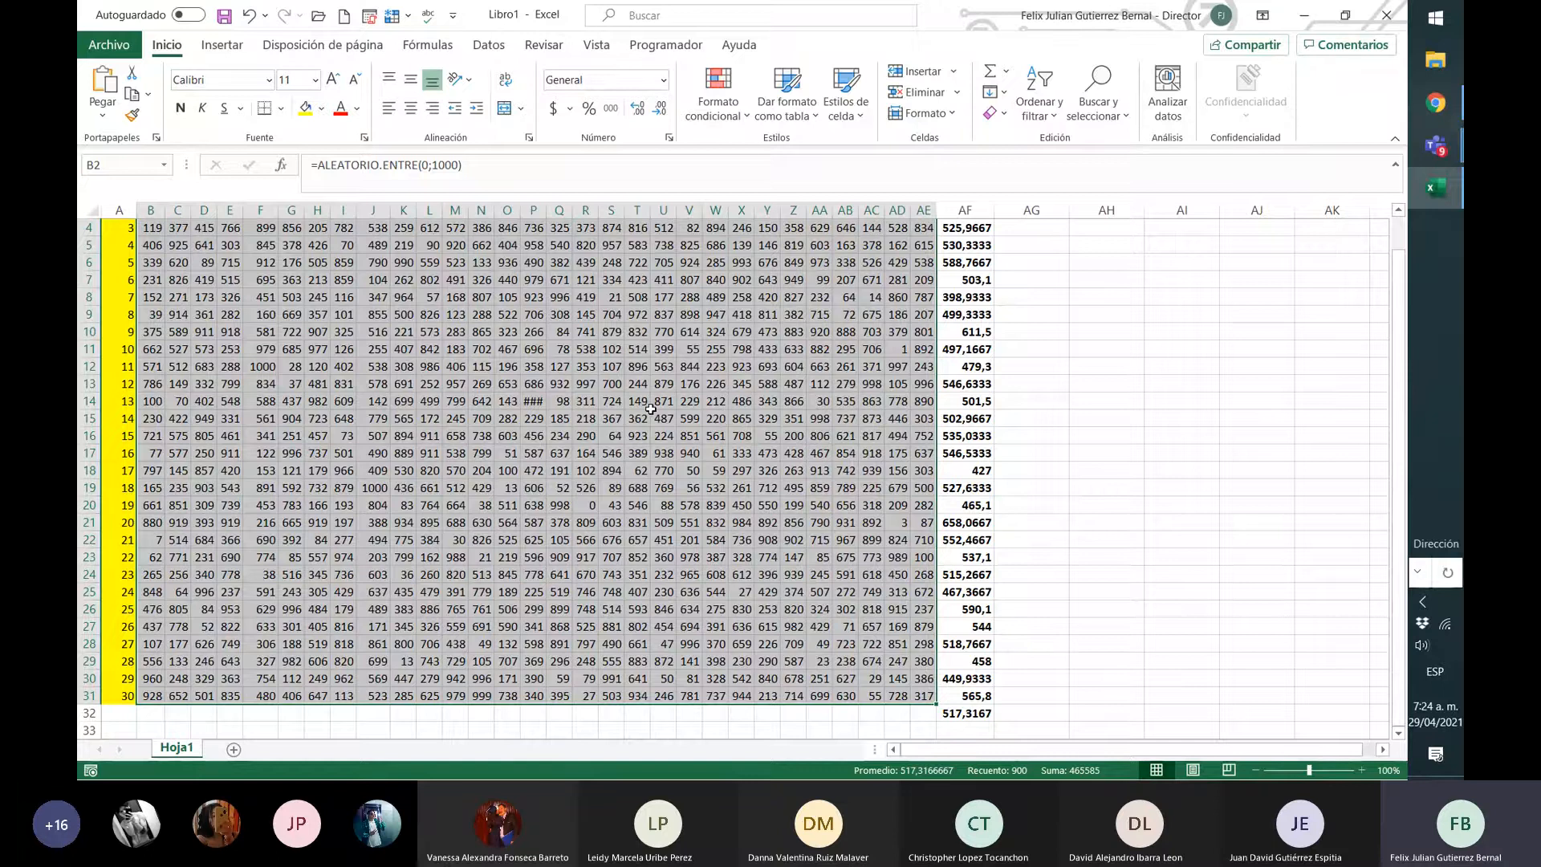
scroll(650, 409, up, 1)
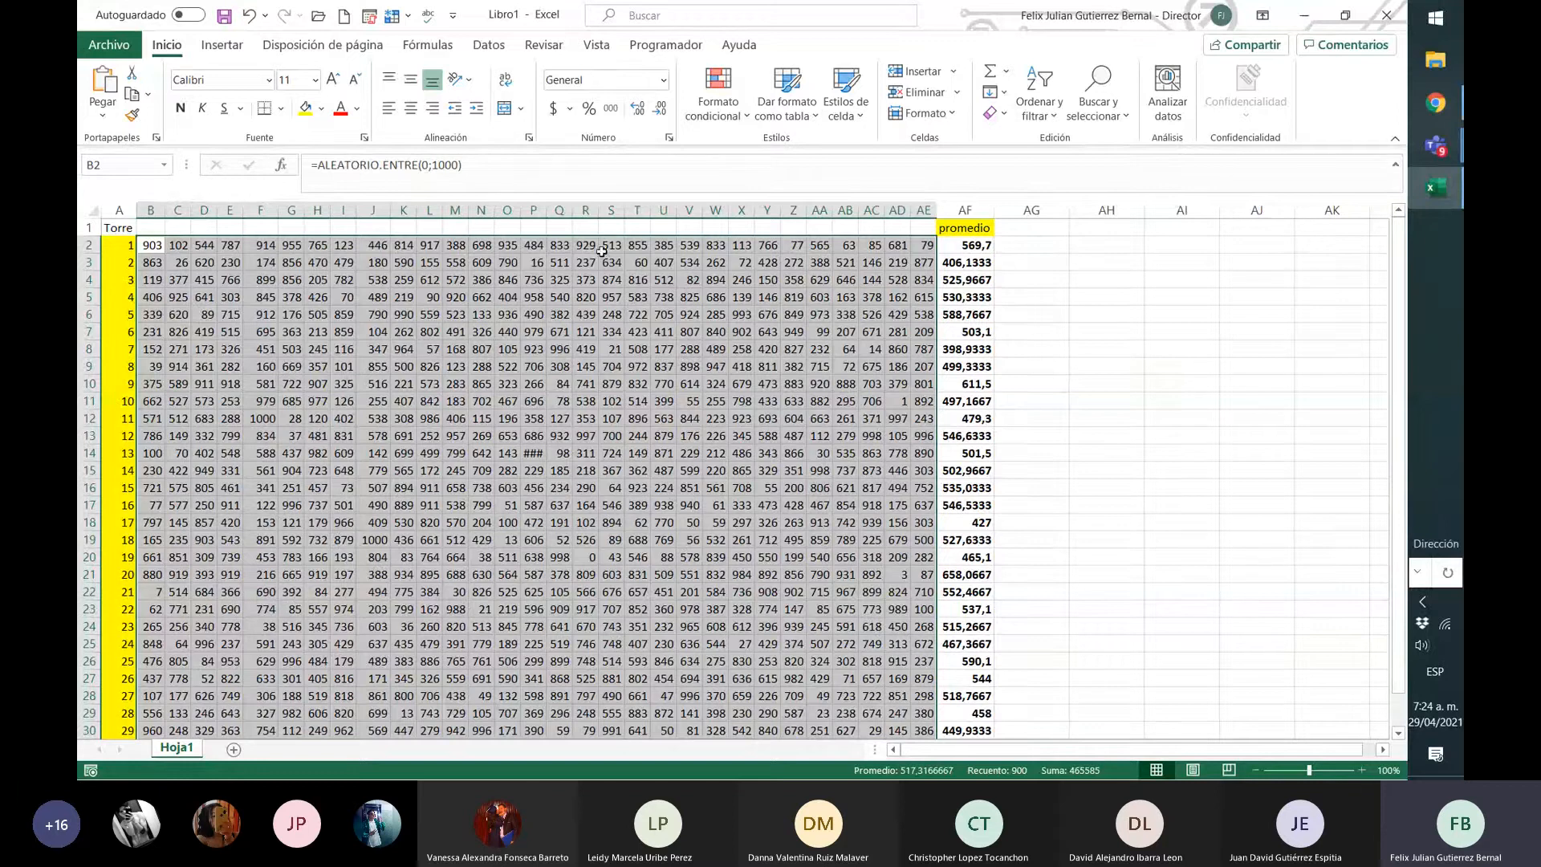
drag(520, 214, 552, 211)
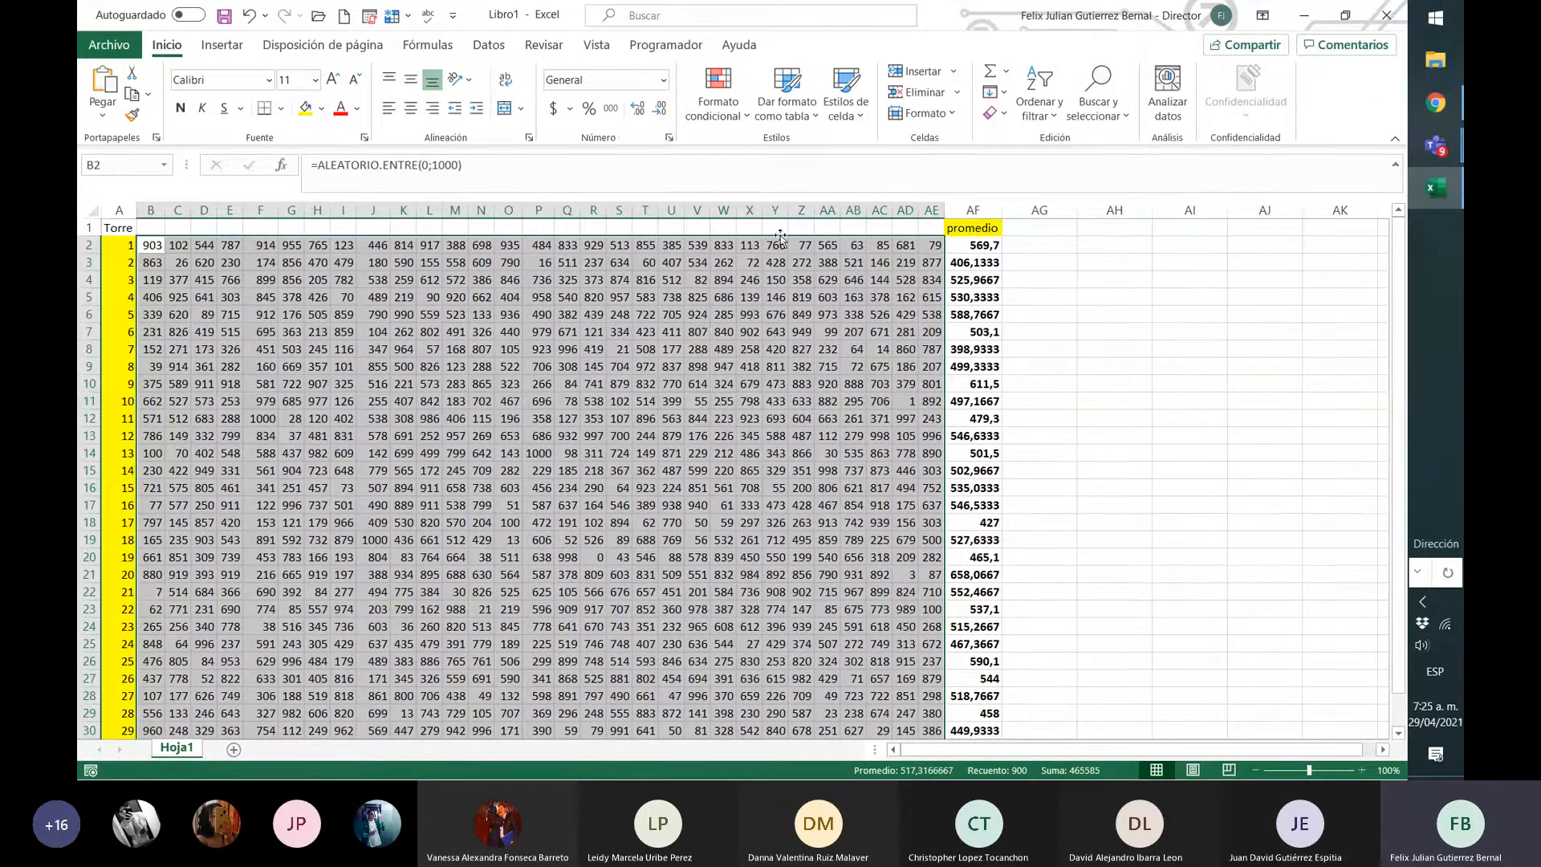
- Apply the green, yellow and red colour scale as conditional formatting to the random numbers in B2:AE31
click(741, 120)
mouse_move(826, 268)
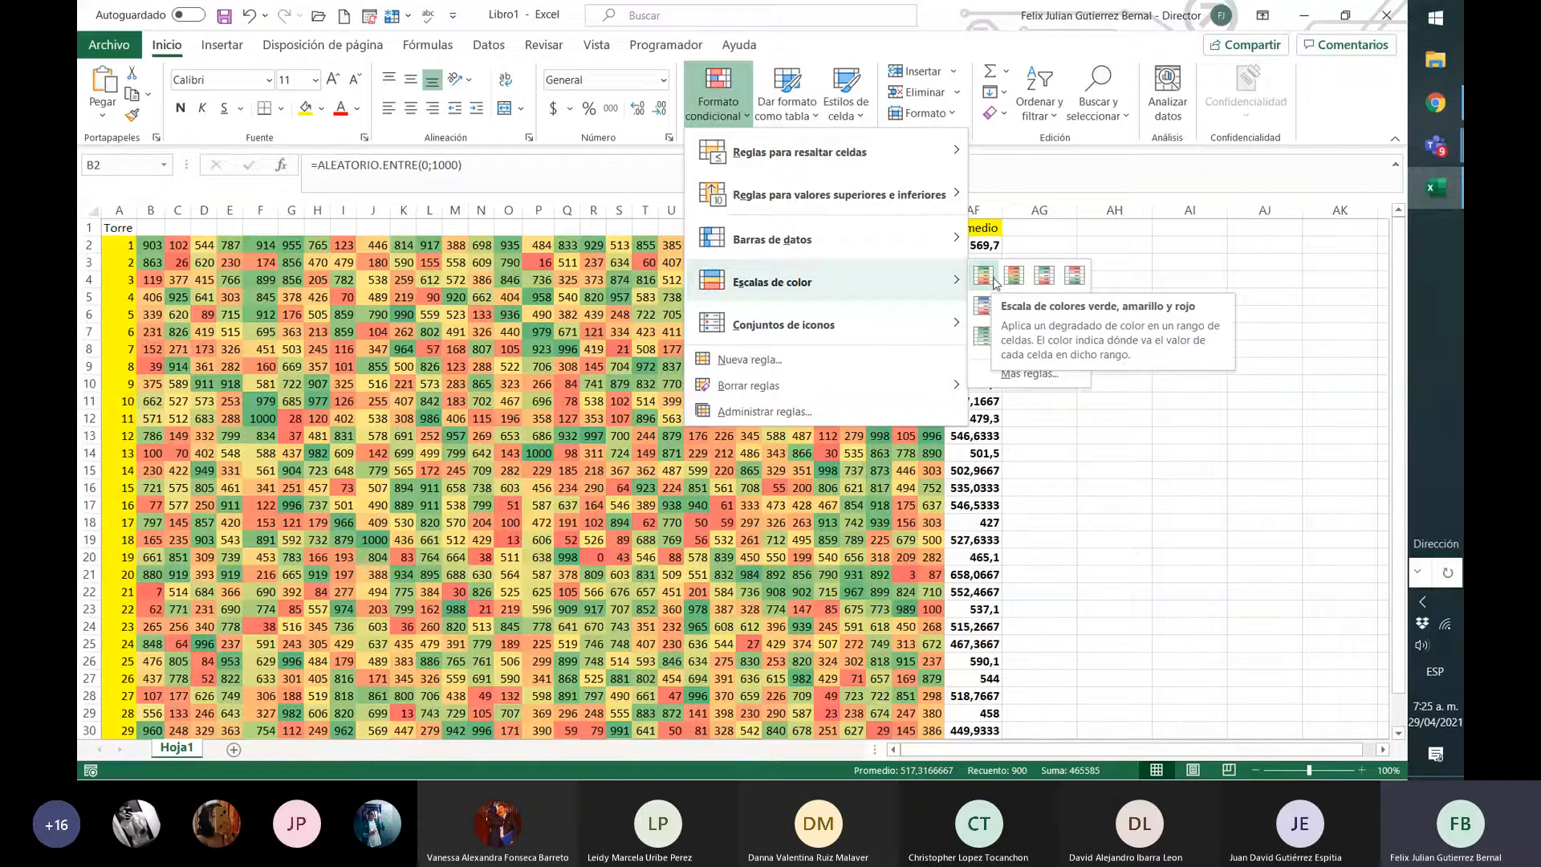
click(995, 280)
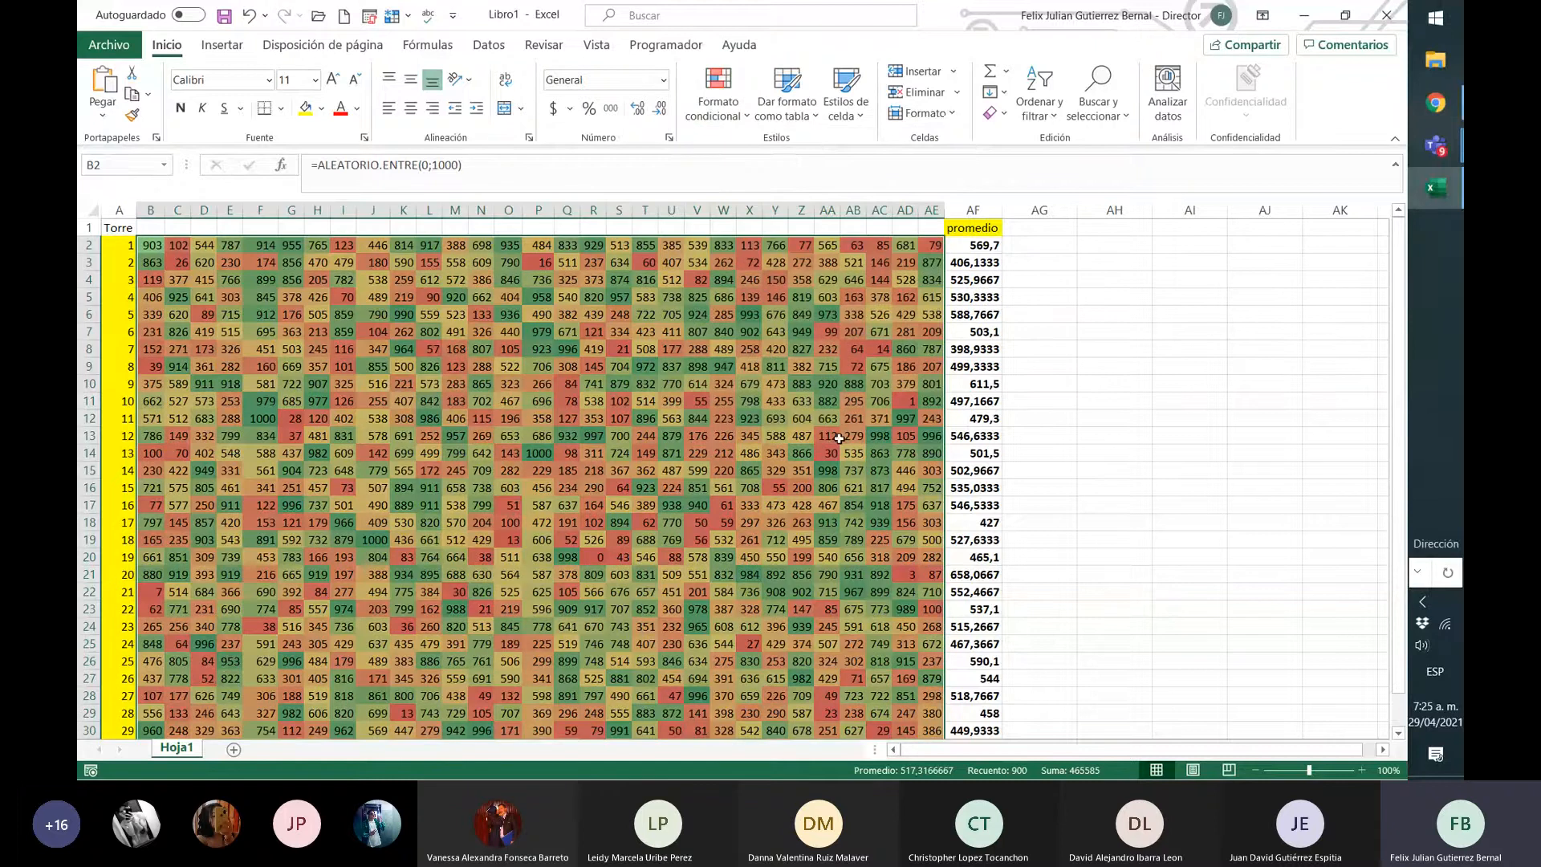
click(566, 449)
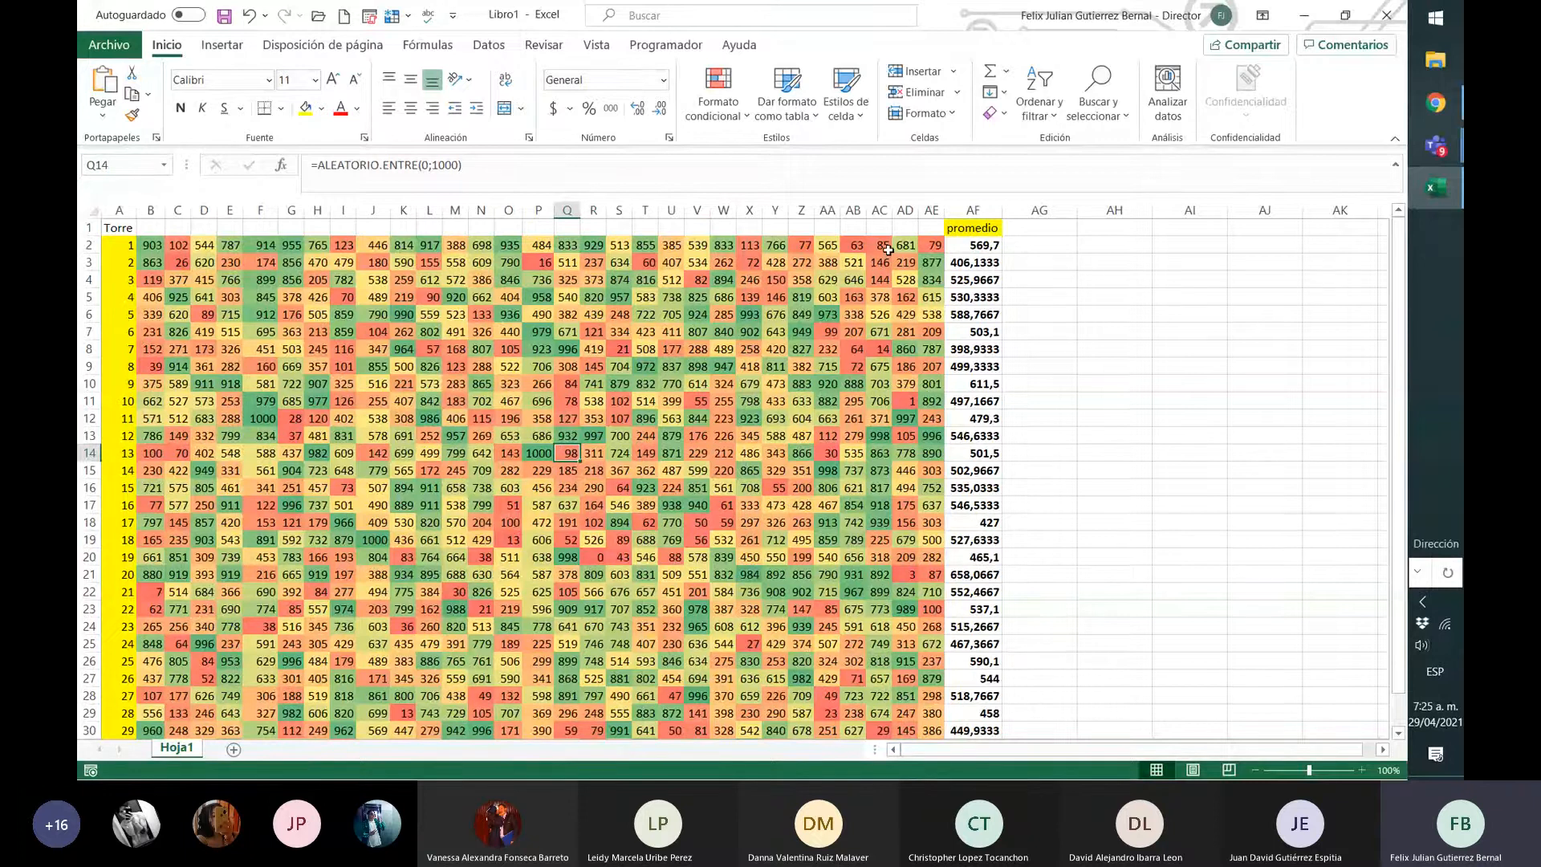
- Examine the colours given to the low values at the end of row 2, from AB2 to AE2
drag(883, 245, 854, 246)
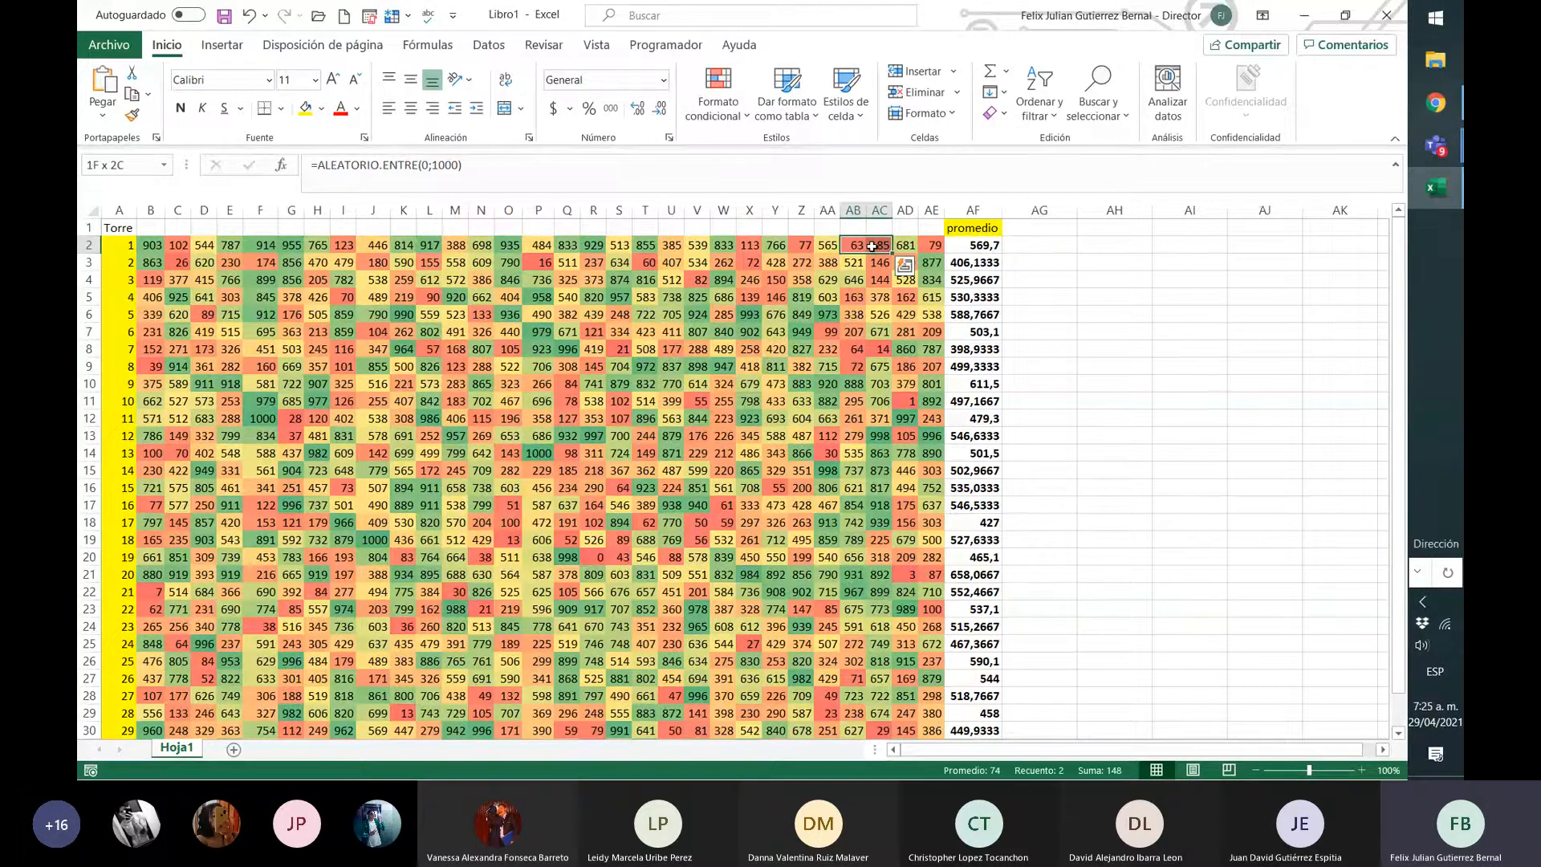
key(Right)
key(Right)
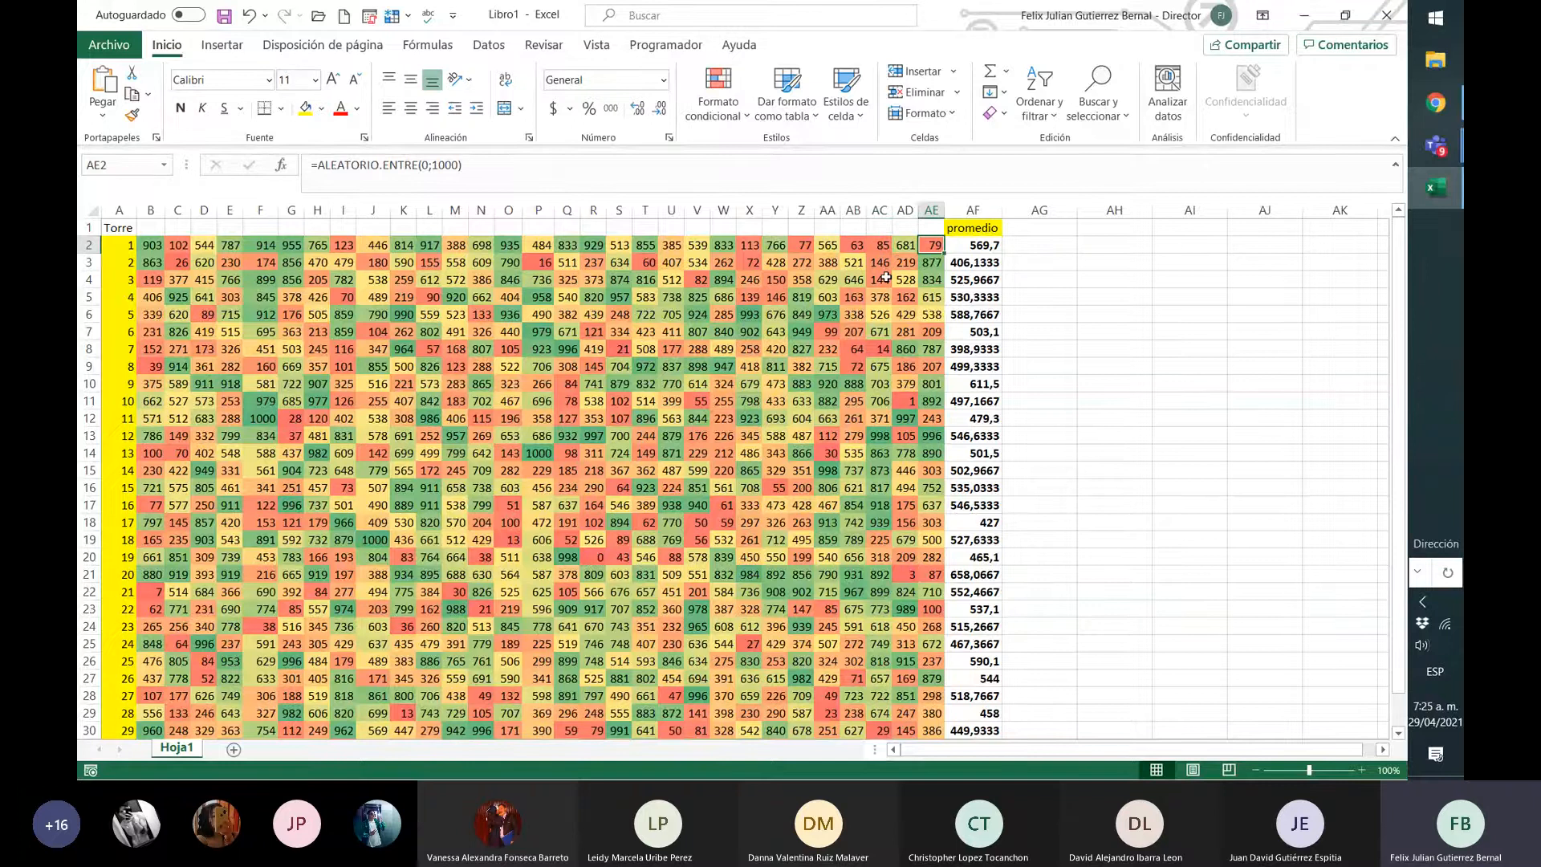
- Open the colour scale rule applied to B2:AE31 for editing in the conditional formatting rules manager
click(159, 244)
drag(162, 247, 931, 695)
click(718, 93)
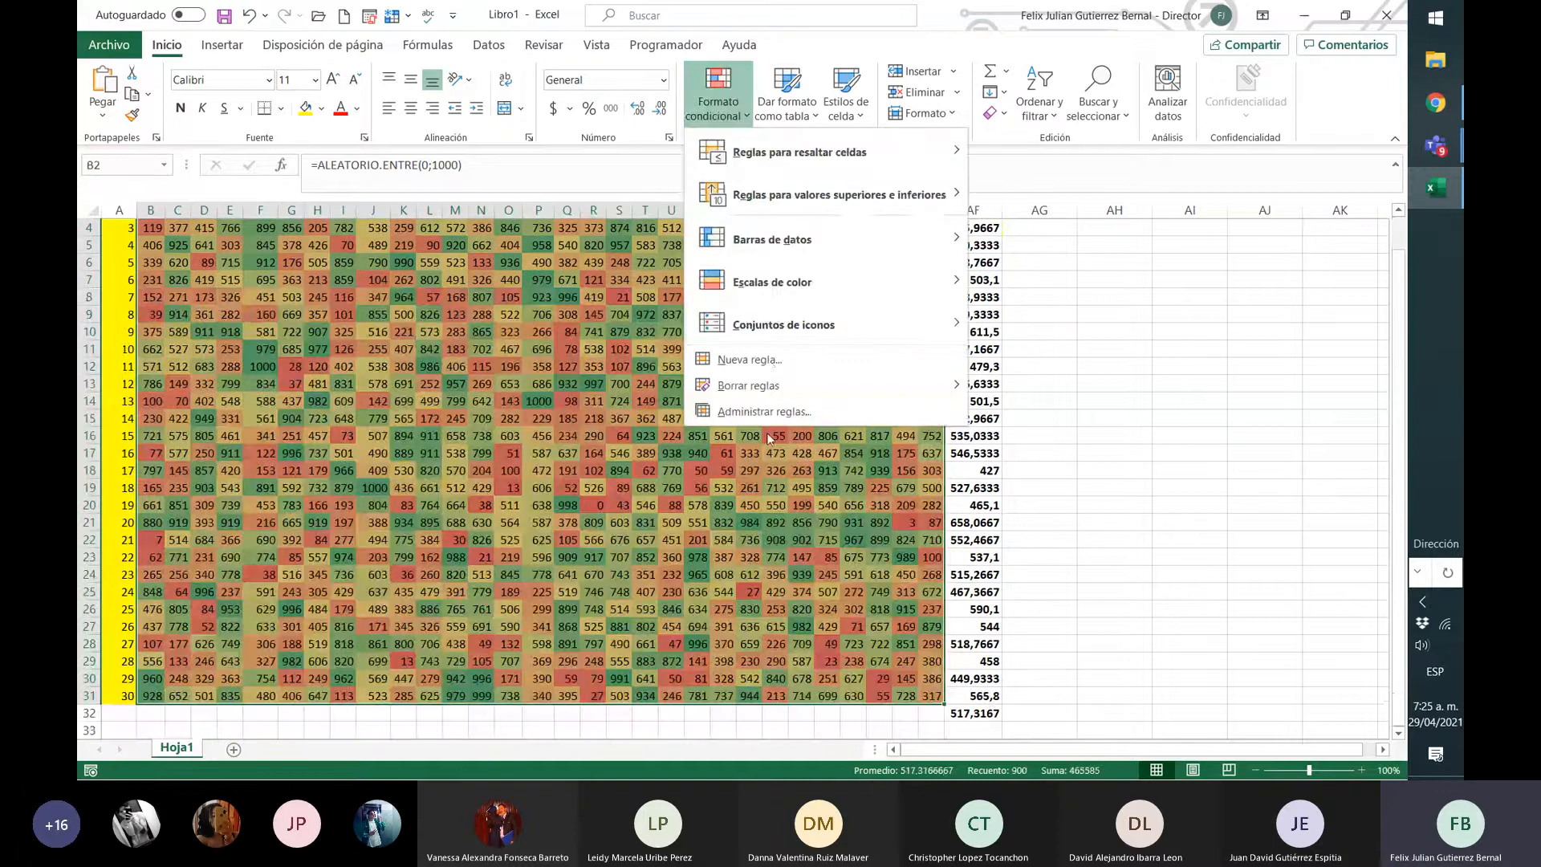
click(762, 411)
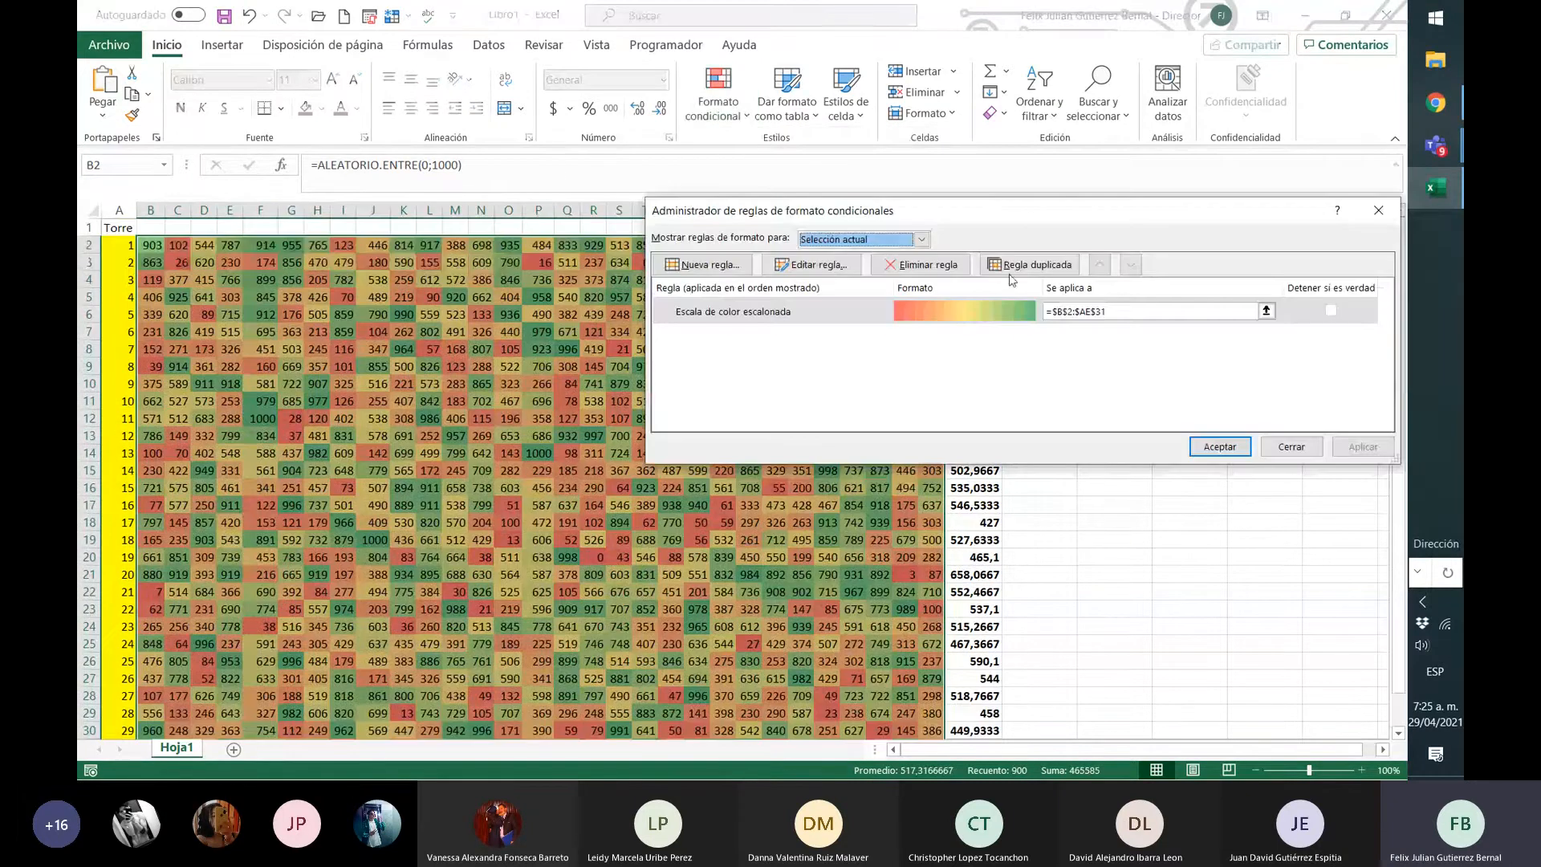
click(801, 315)
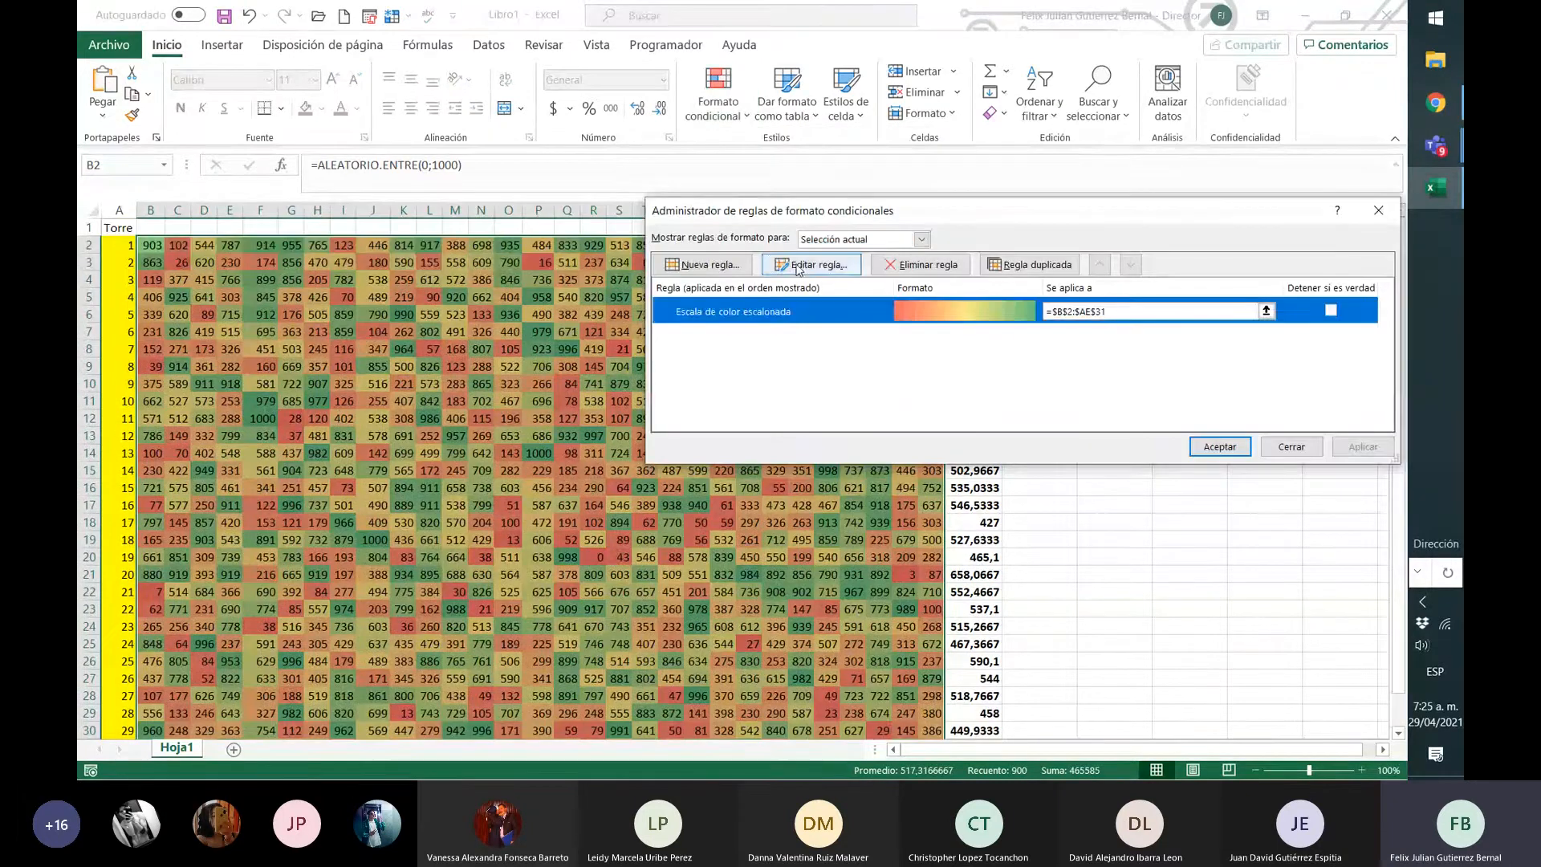
click(813, 265)
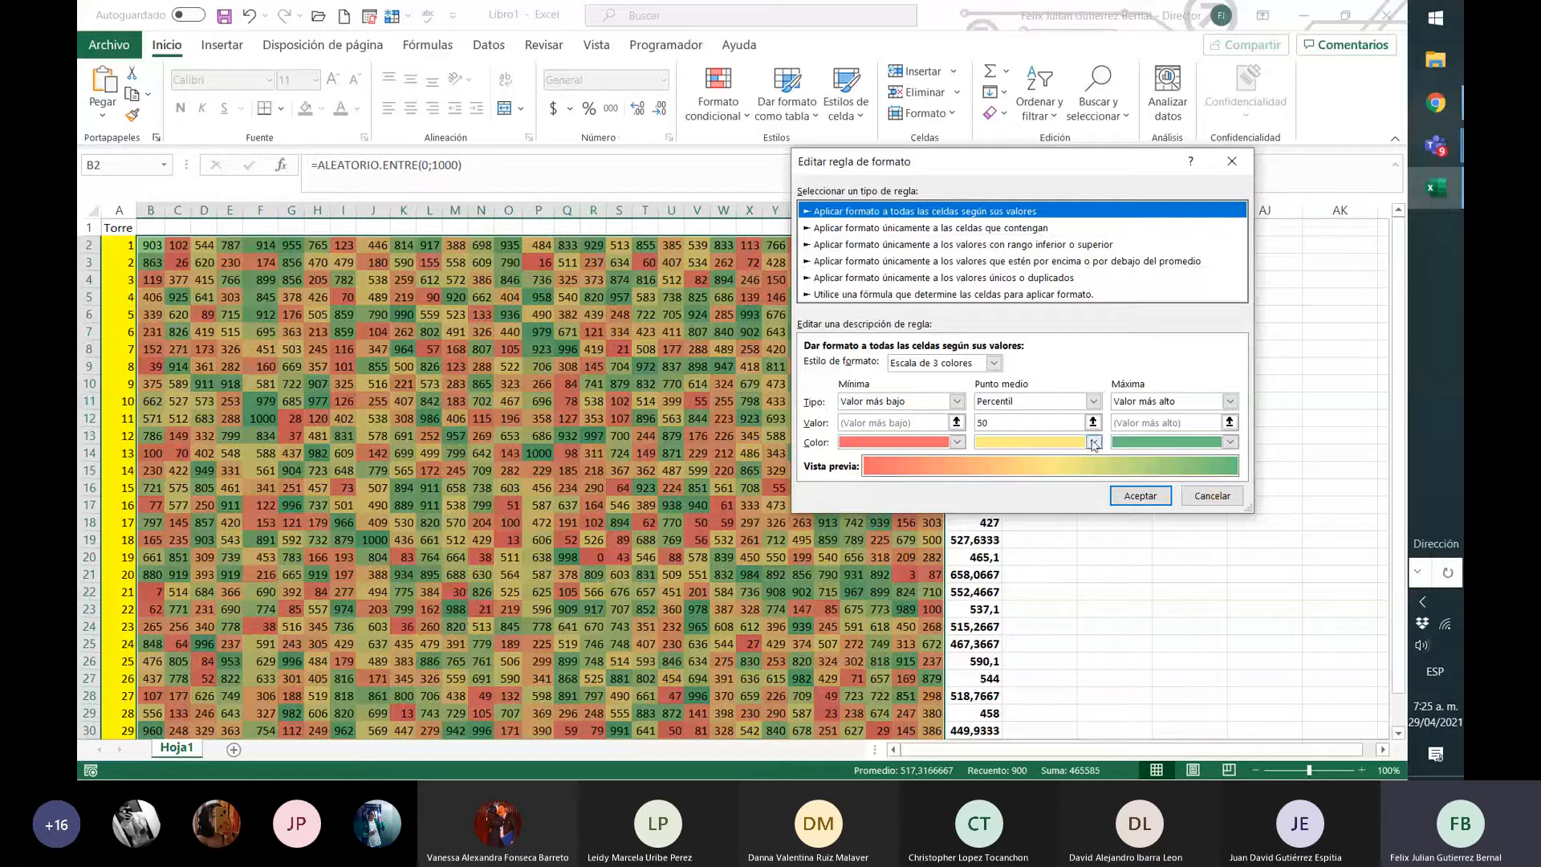
- Set the rule's midpoint colour to yellow and its maximum colour to dark blue
click(1092, 442)
click(1026, 607)
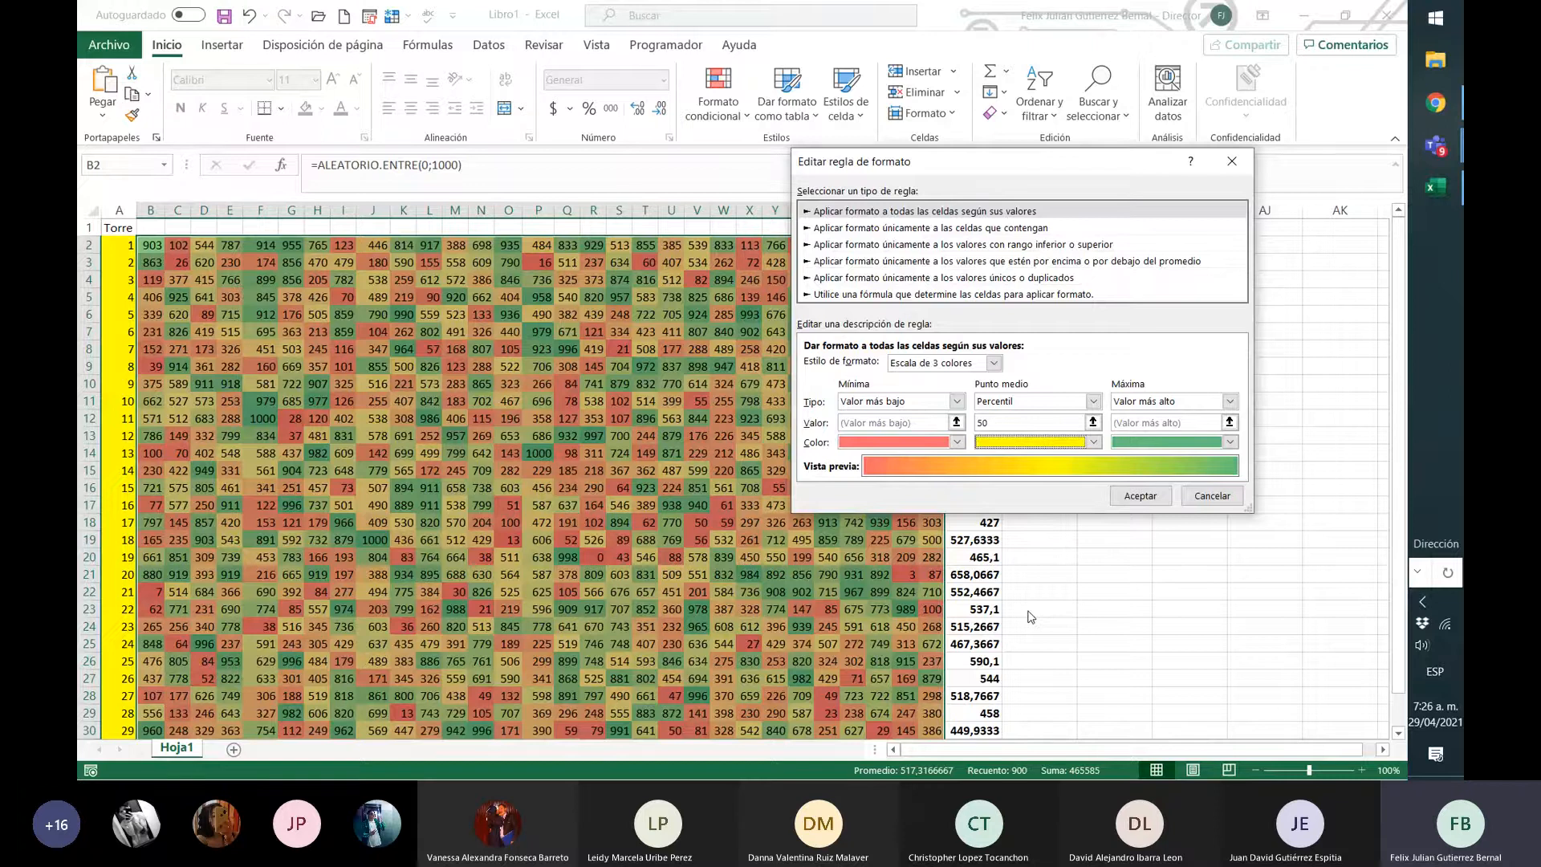
click(1229, 442)
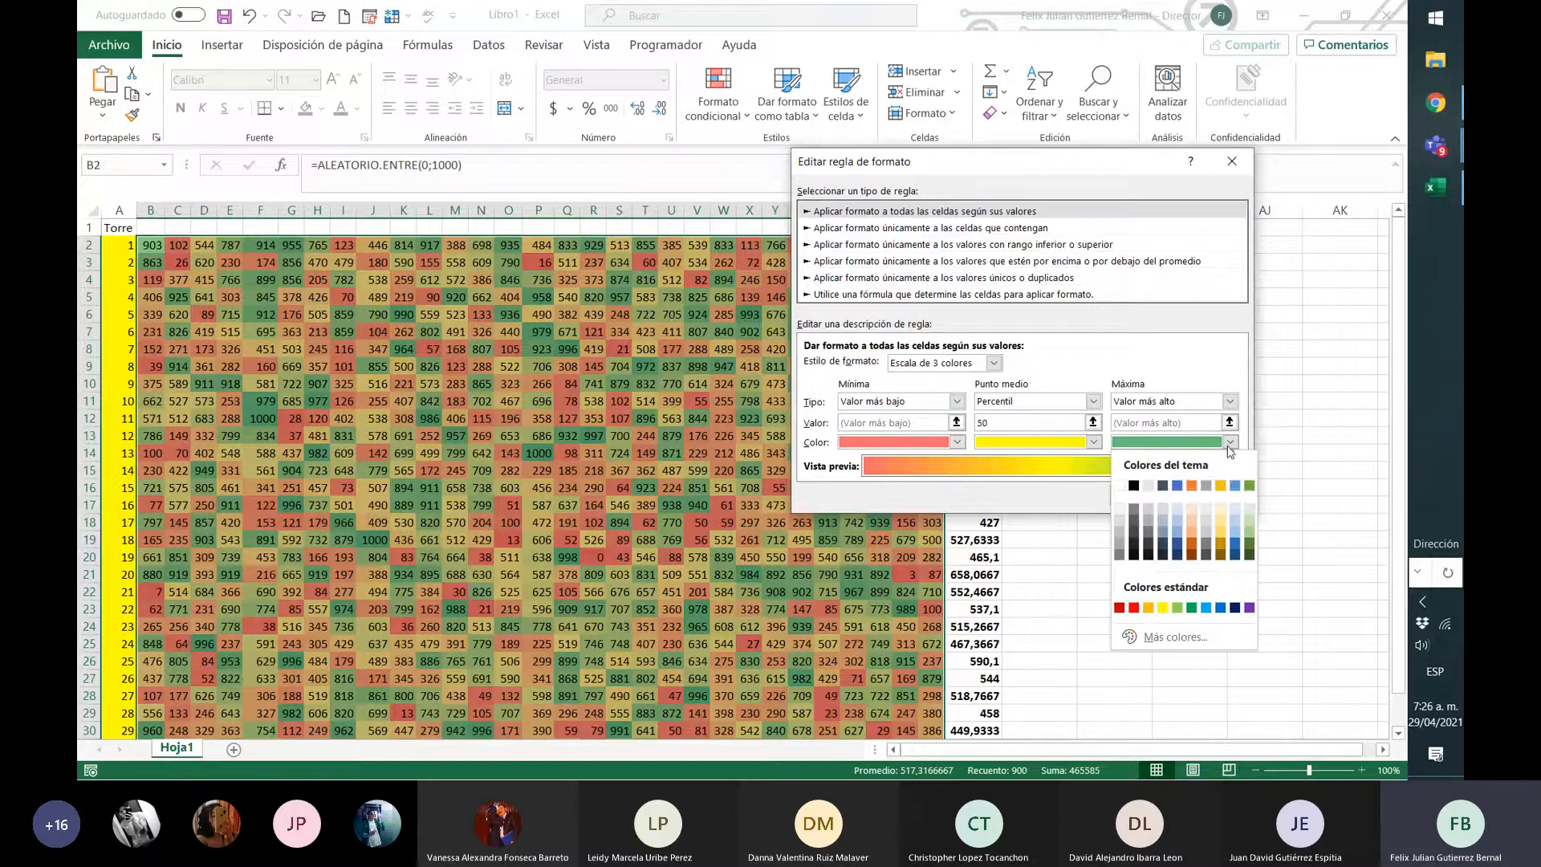
click(1220, 607)
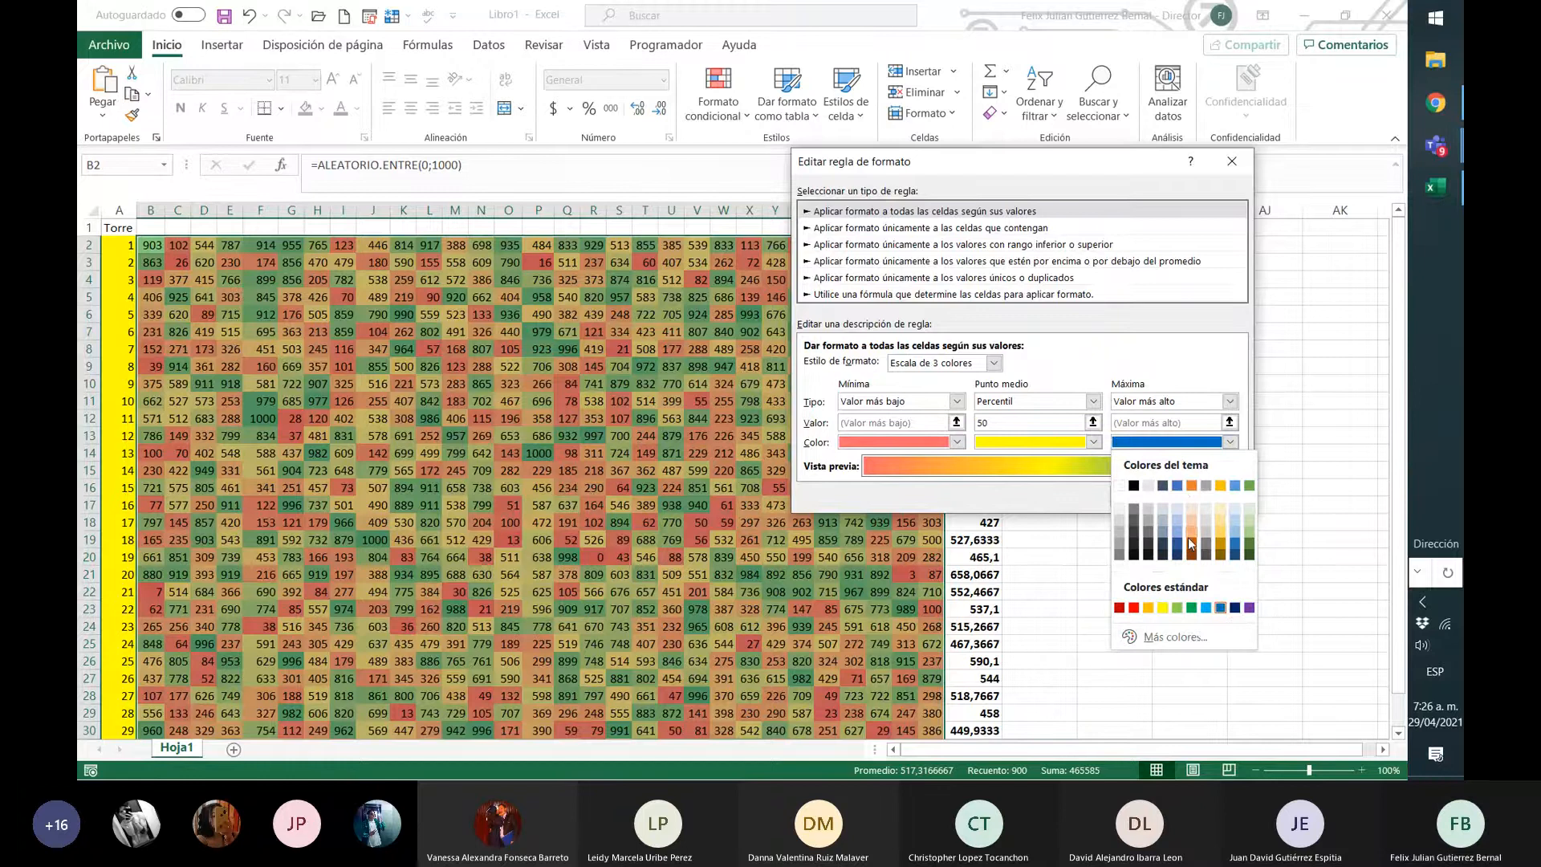
click(1234, 607)
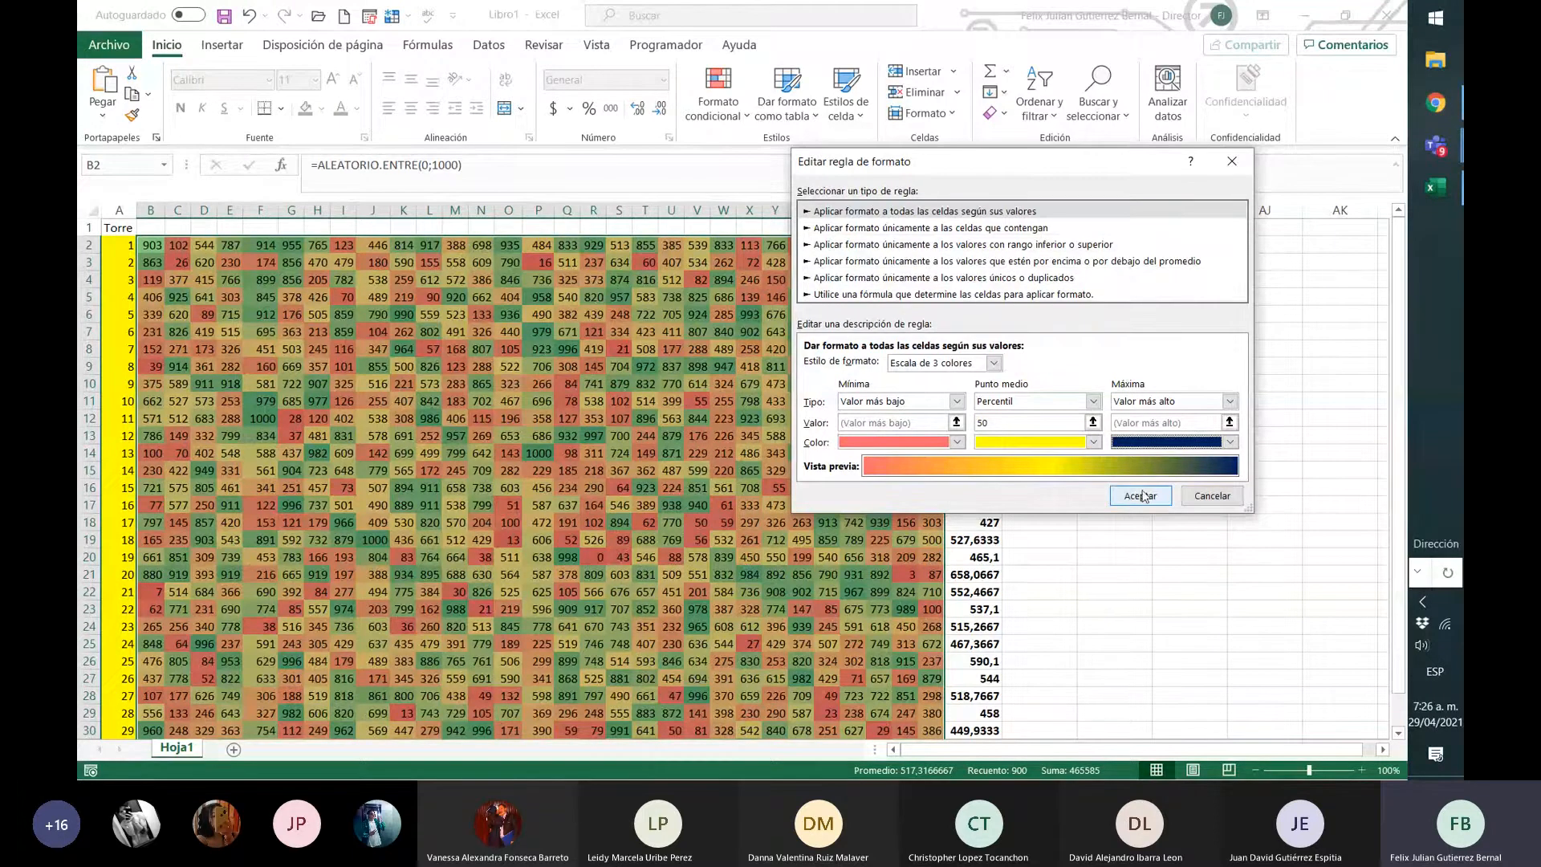
- Set the rule's minimum colour to red and apply the edited colour scale to the random numbers
click(956, 442)
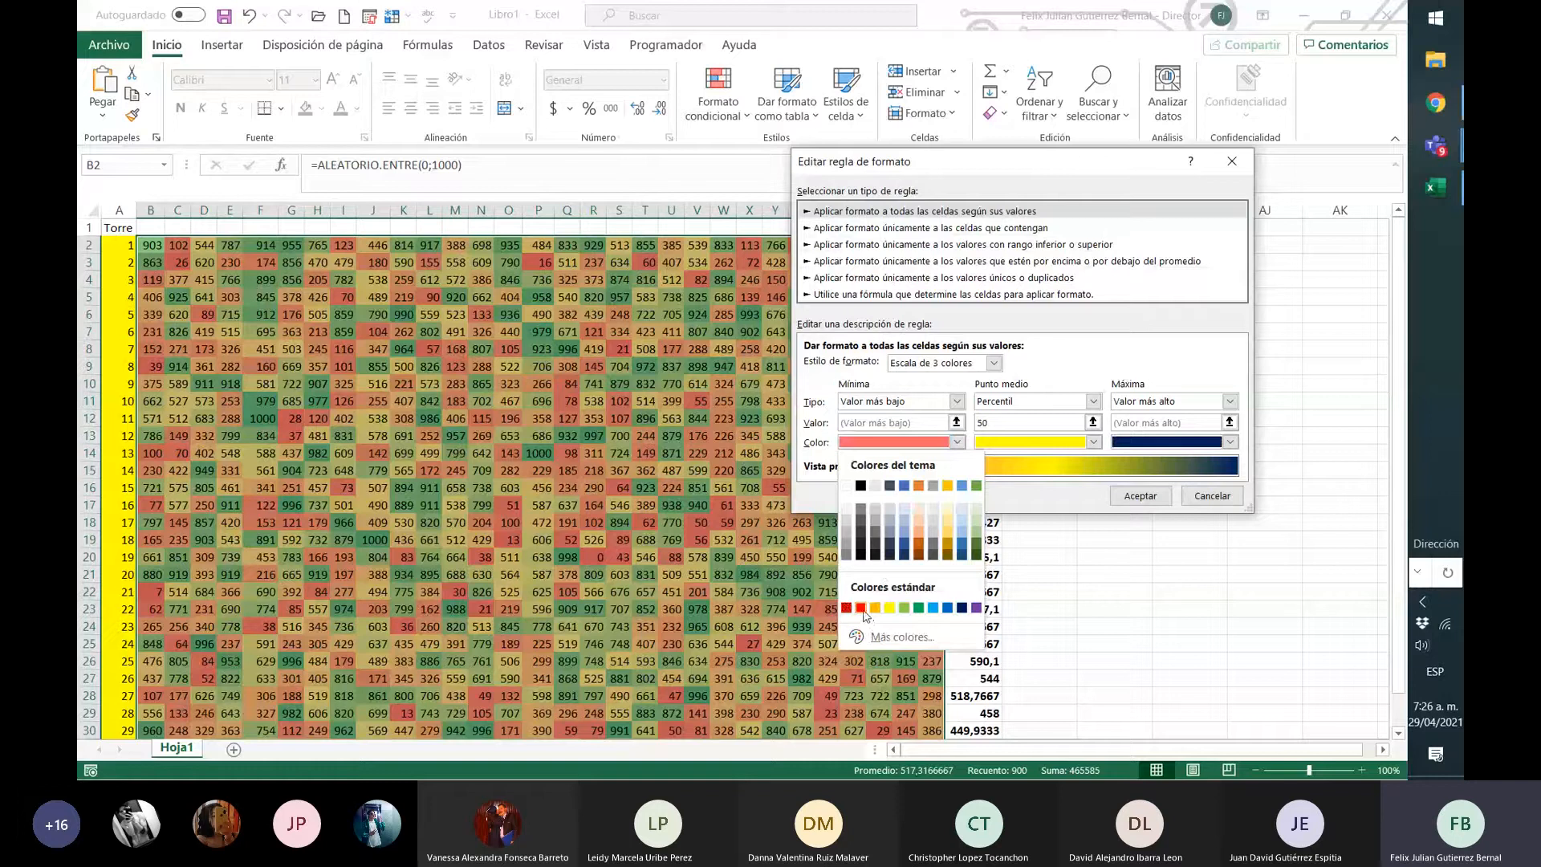
click(860, 609)
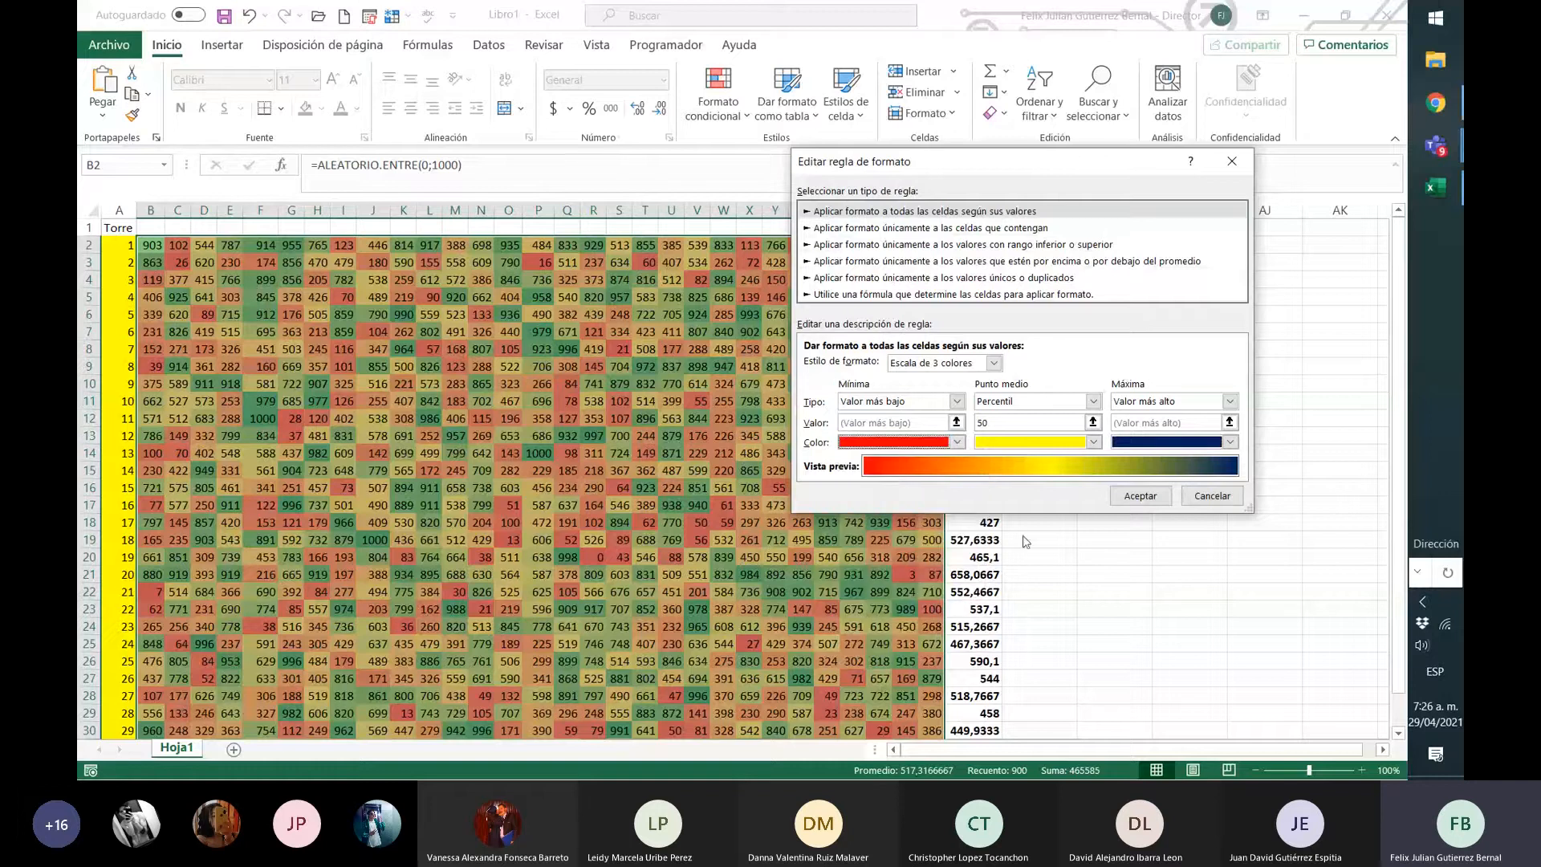
click(1149, 499)
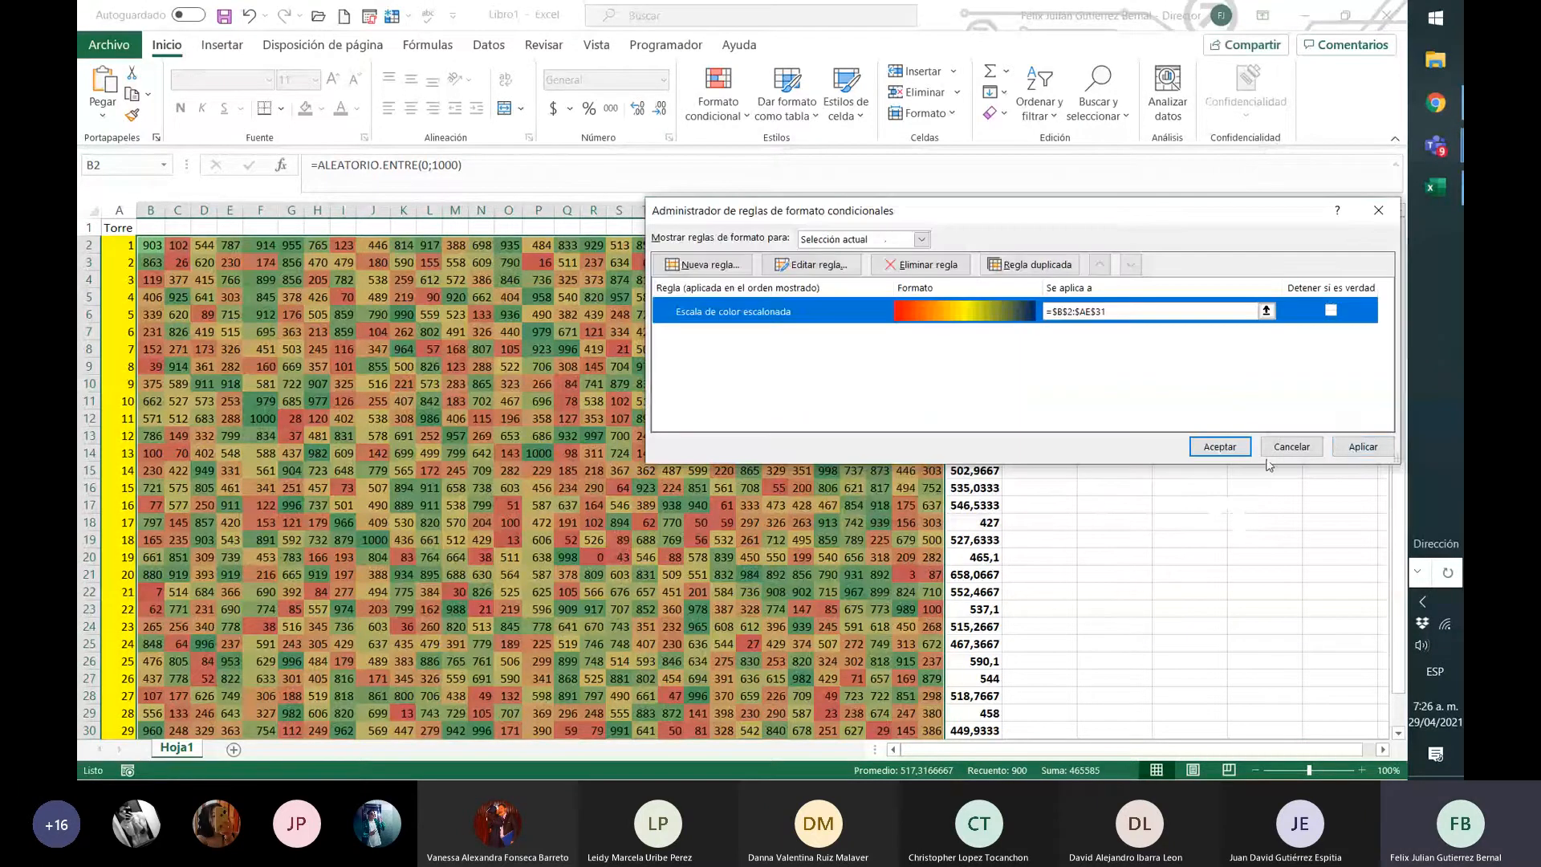
click(1366, 454)
click(1218, 447)
click(1172, 566)
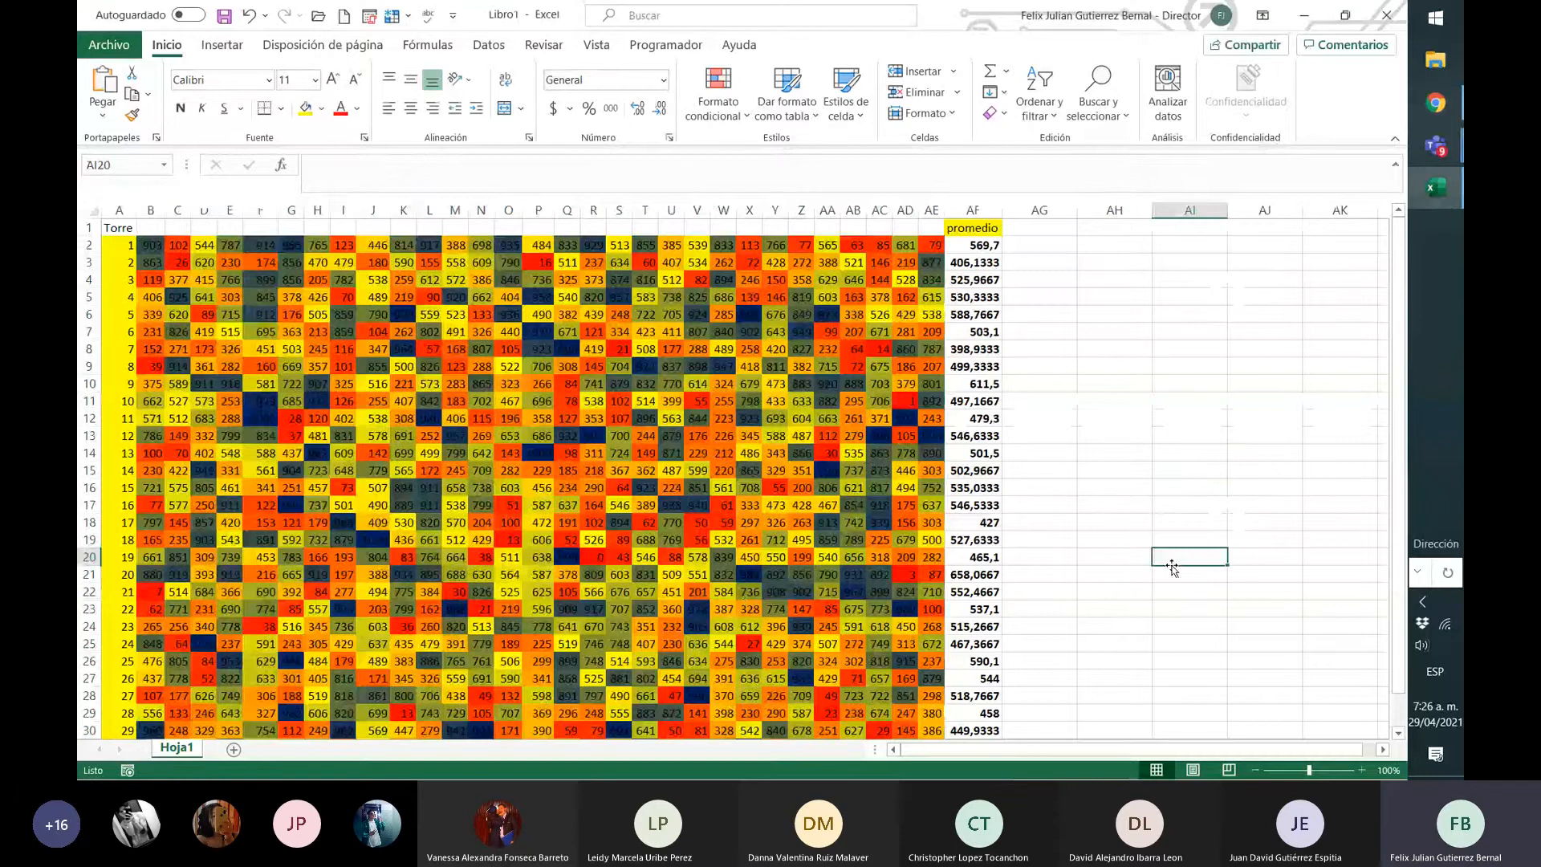
- Examine the colour pattern of the whole table with the sheet reduced to 30% zoom
scroll(1171, 566, down, 1)
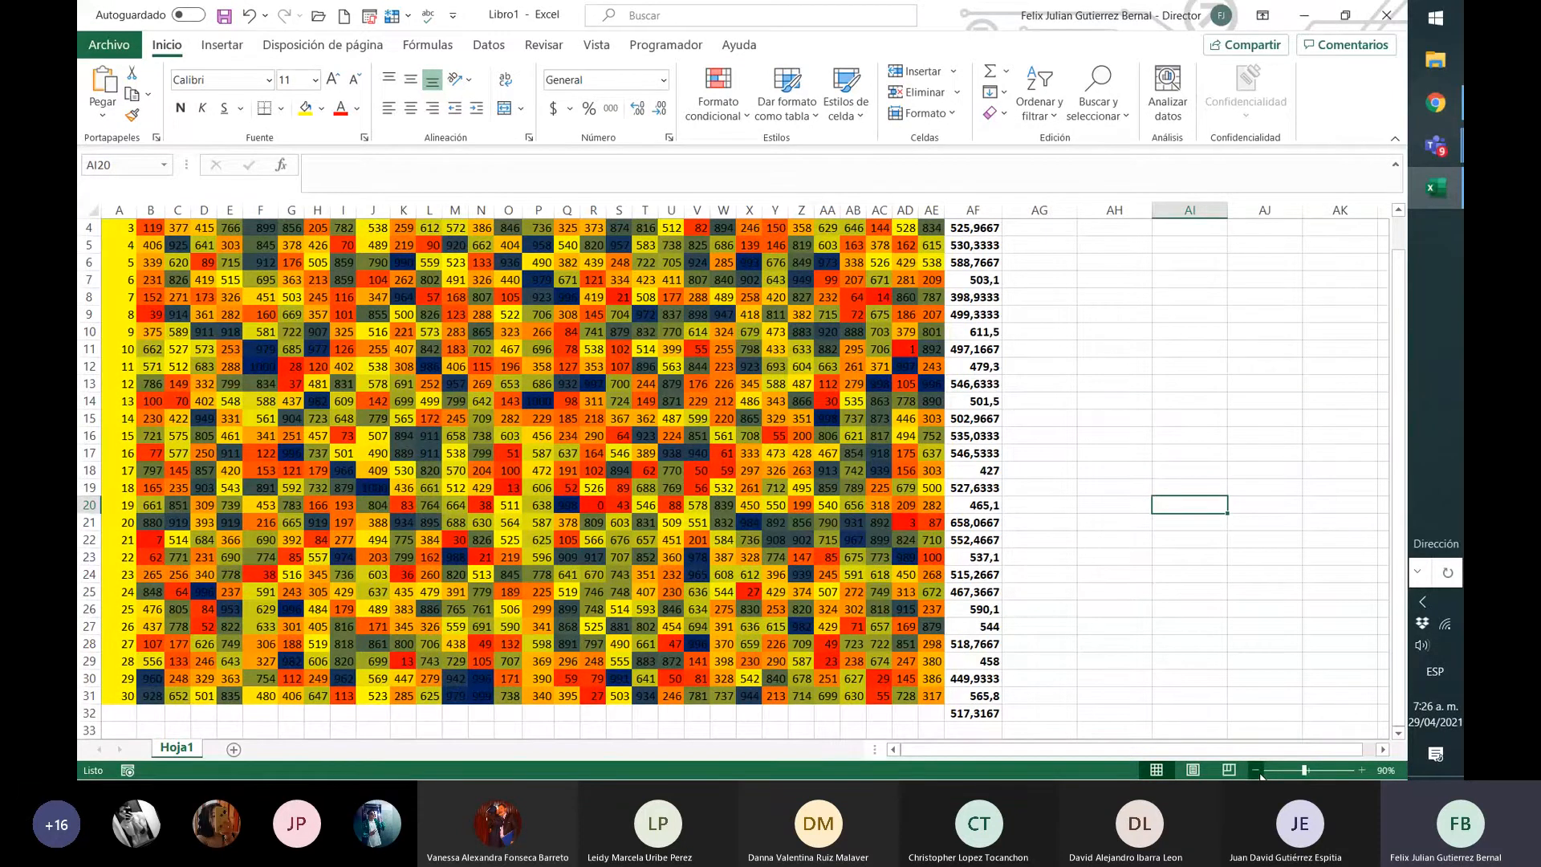
click(1257, 771)
click(1257, 771)
click(1257, 771)
click(1256, 771)
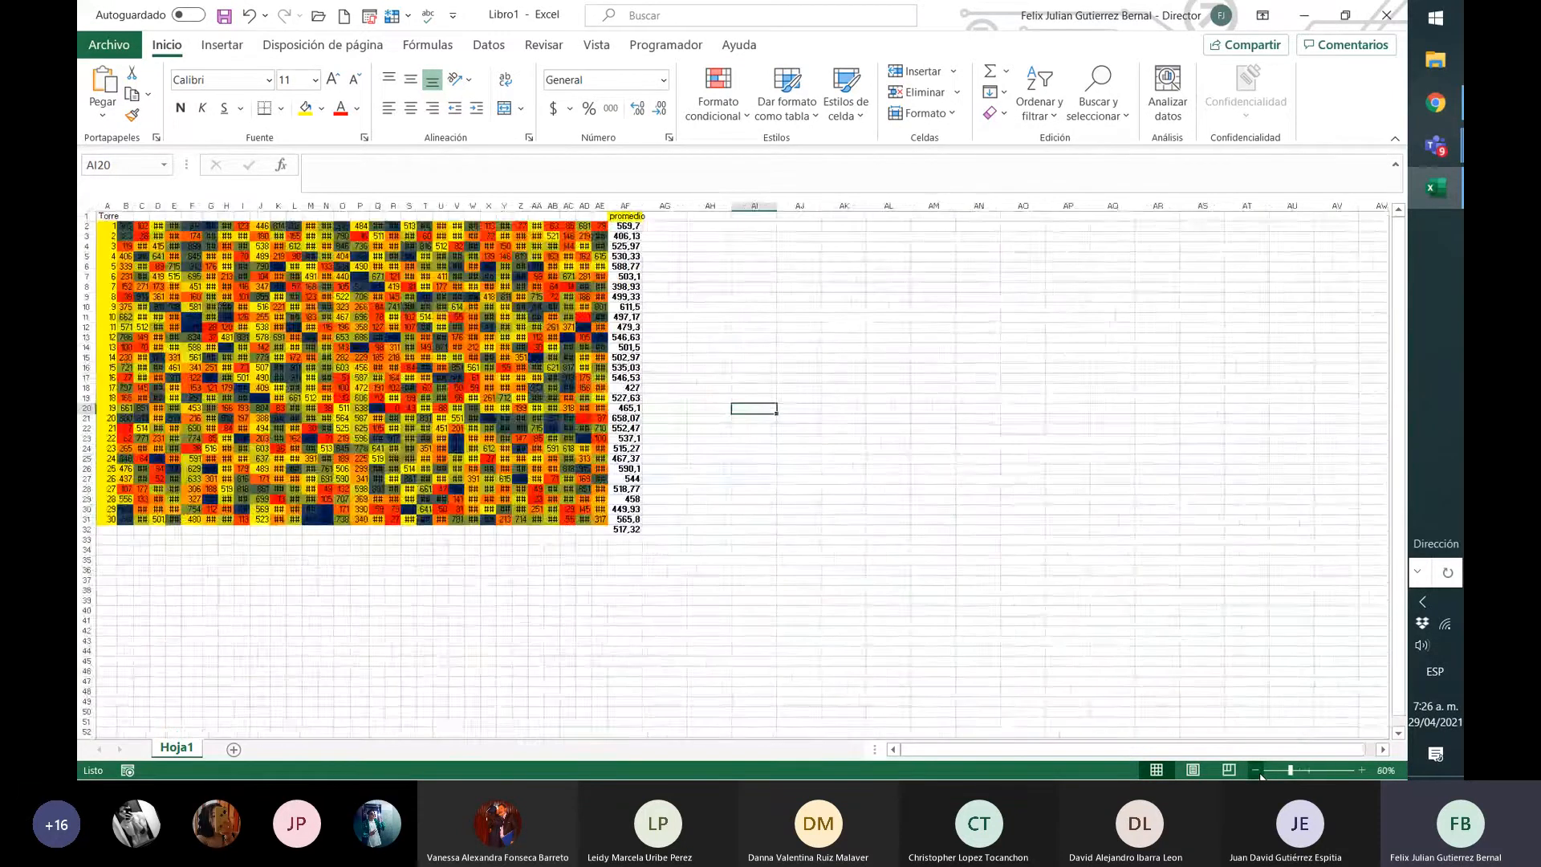
click(1257, 771)
click(1256, 771)
click(1256, 771)
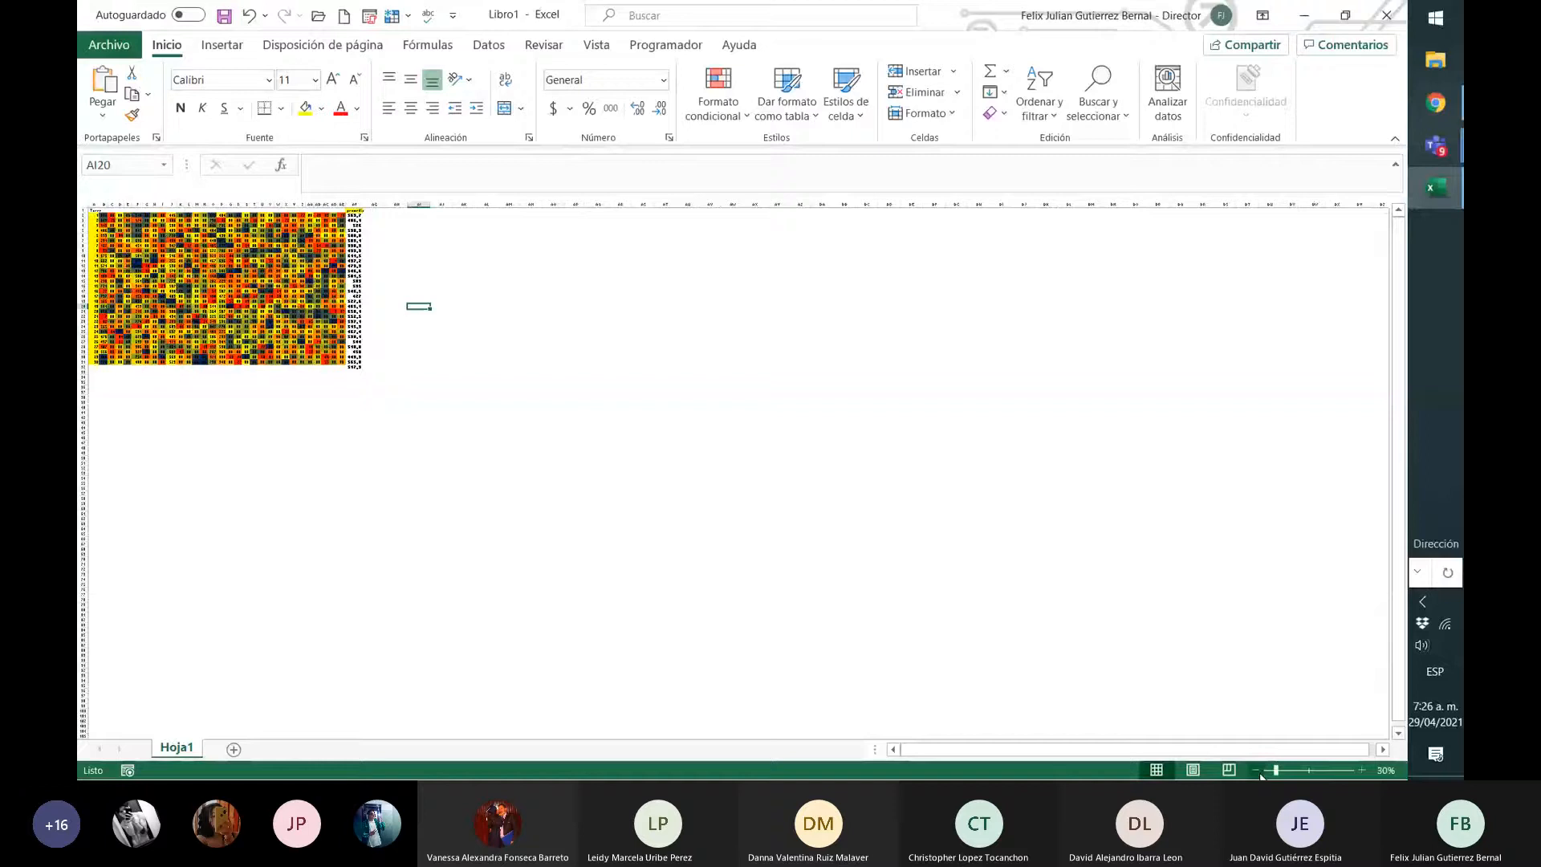
- Return the sheet to 100% zoom and view the coloured table from its first row
click(1361, 770)
click(1361, 769)
click(1362, 769)
click(1362, 769)
click(1362, 770)
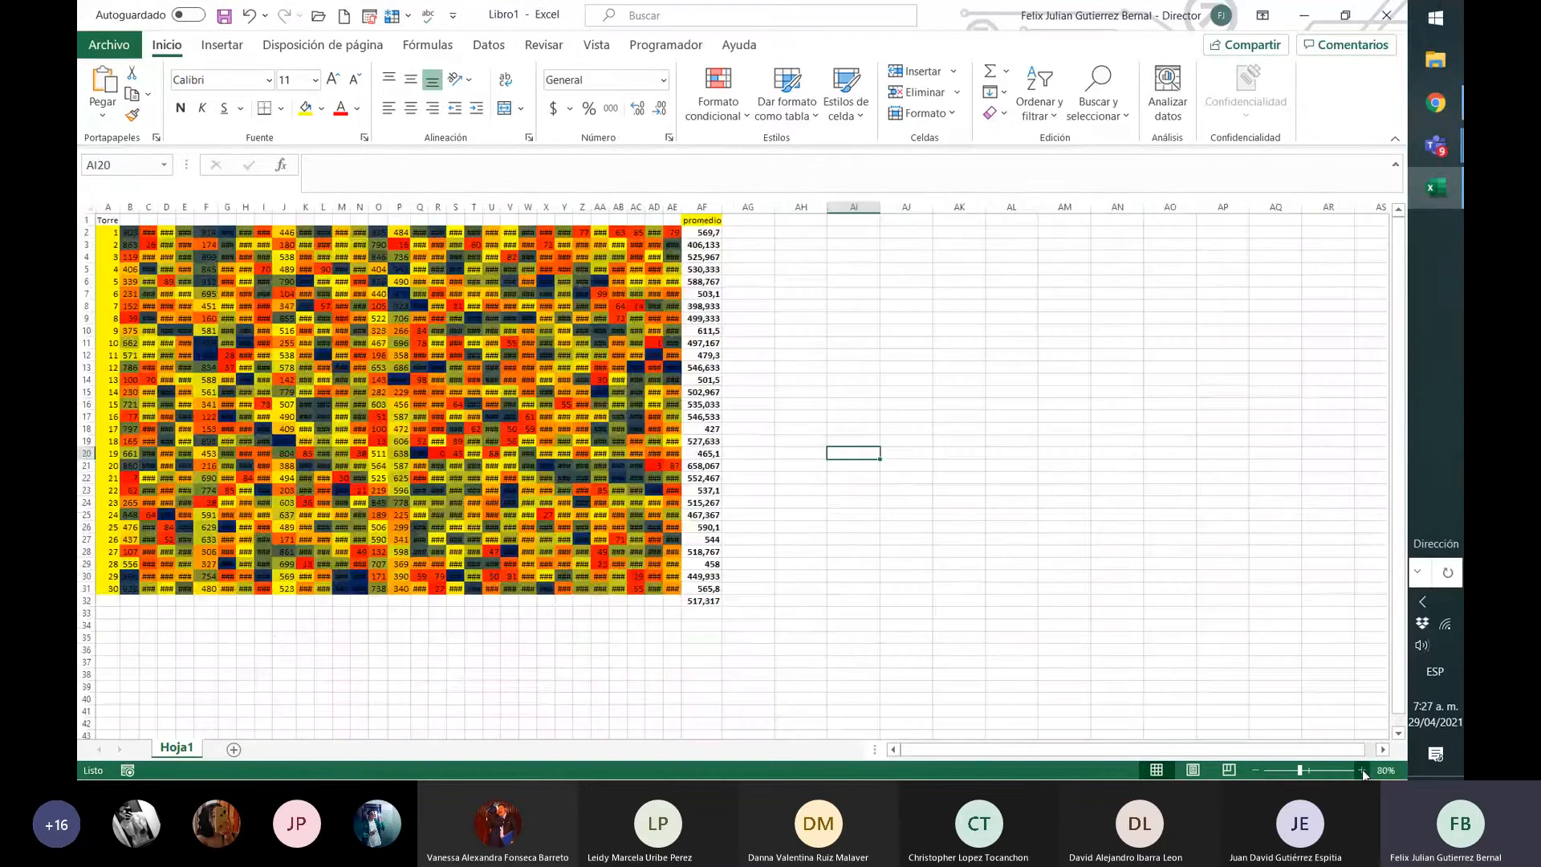
click(1361, 770)
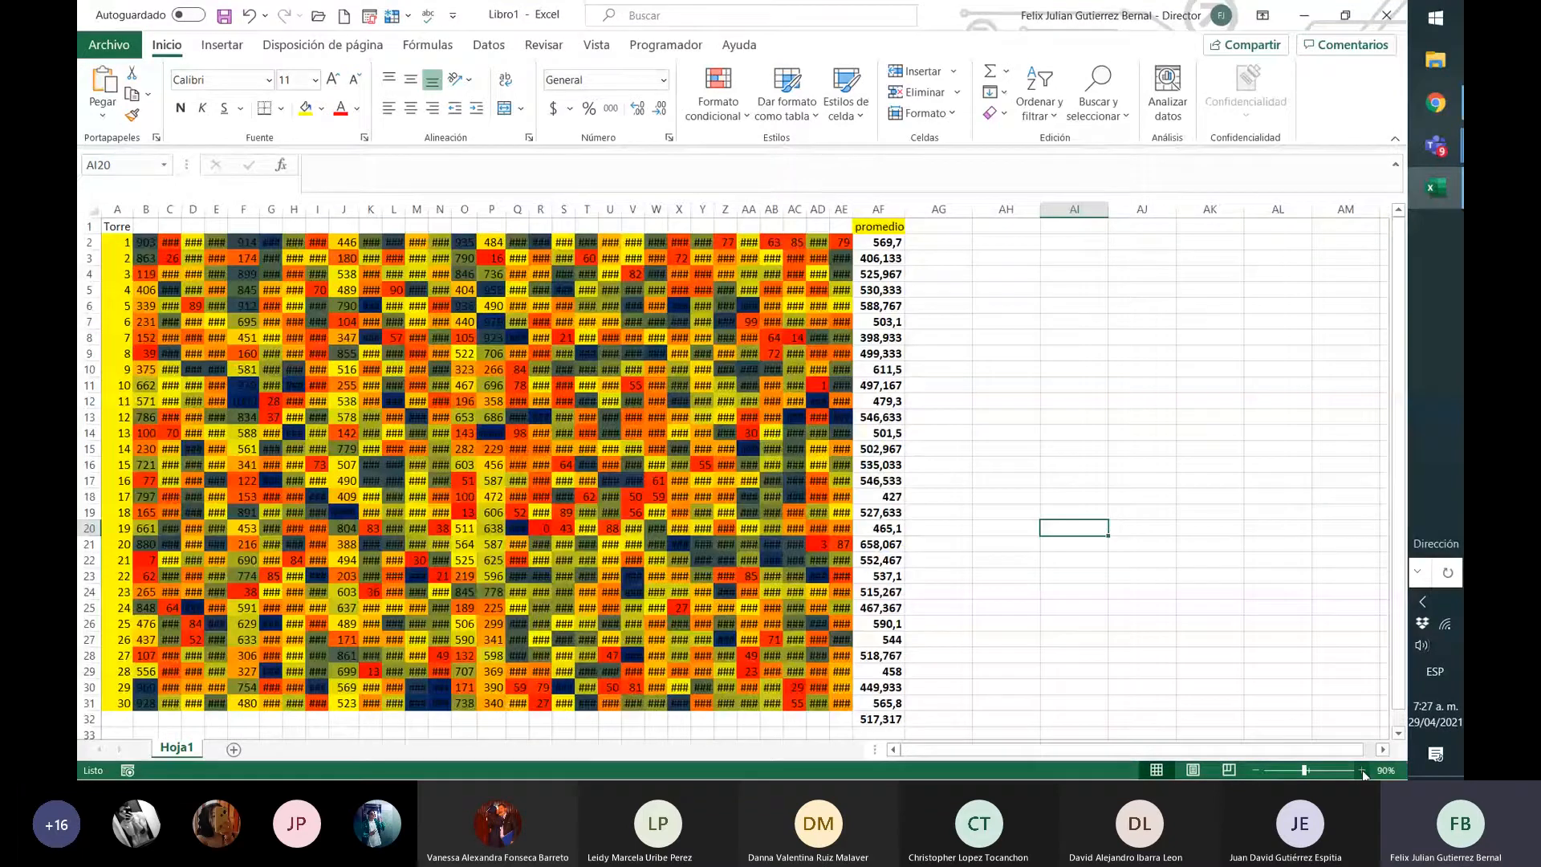
click(1362, 769)
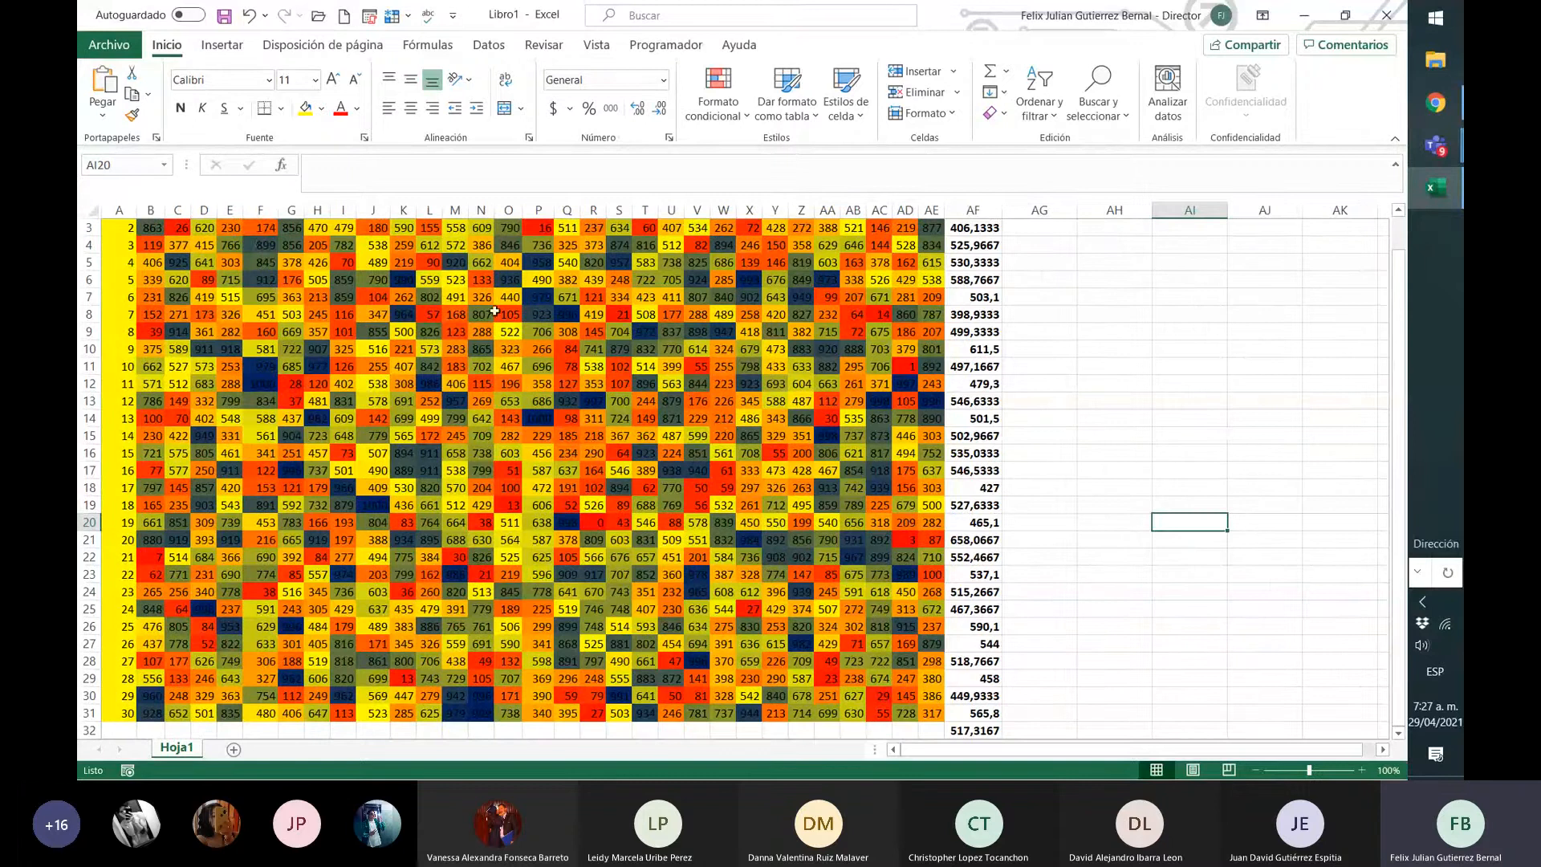
scroll(88, 201, up, 1)
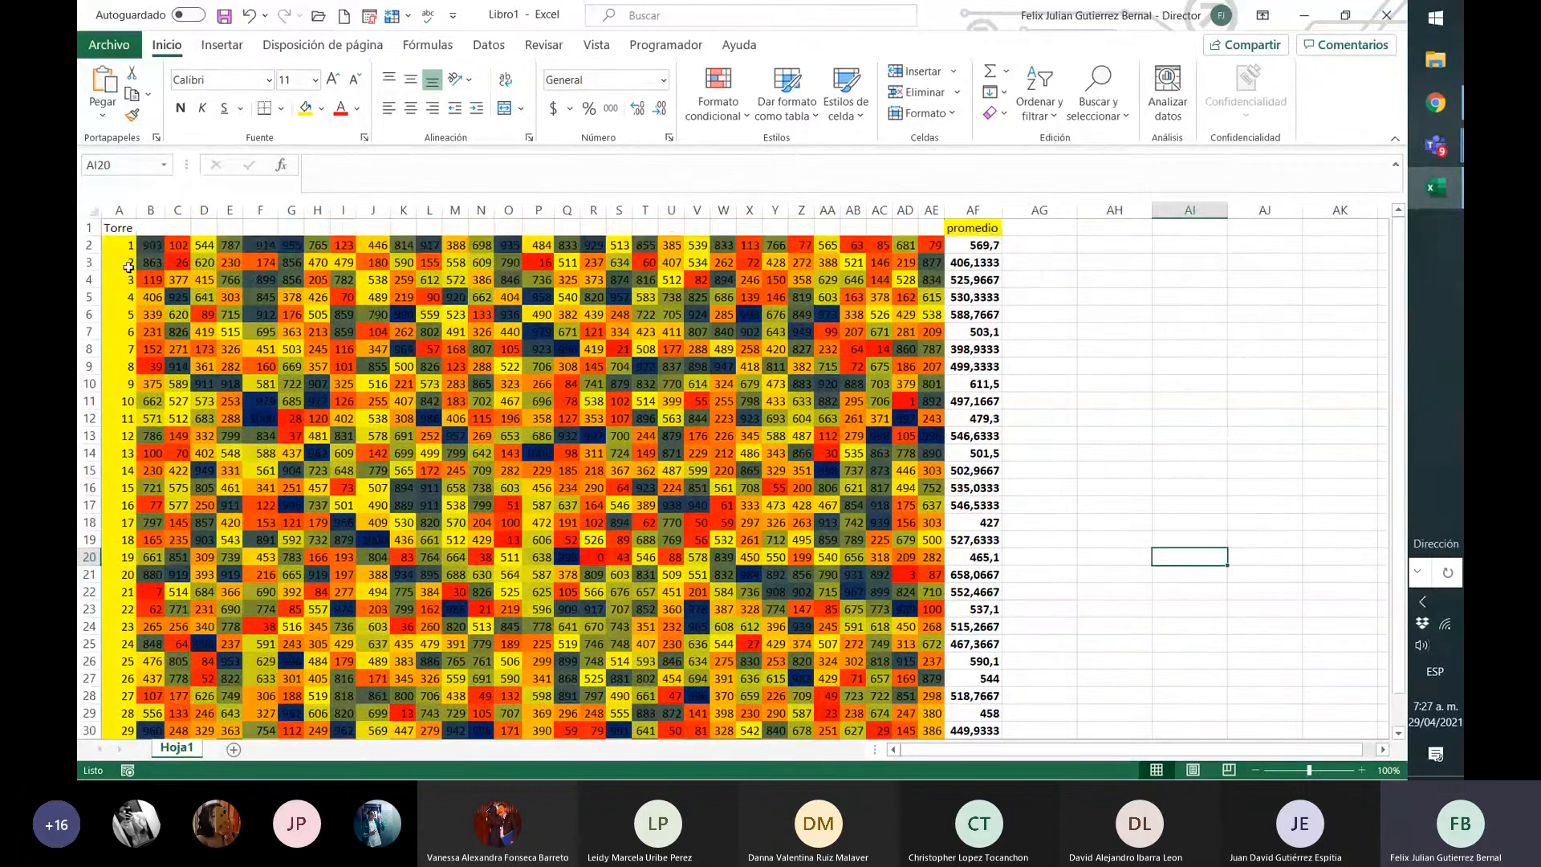
- Examine tower 1's random numbers in B2:AE2 and review the coloured table down to the overall average
click(147, 244)
drag(147, 244, 934, 244)
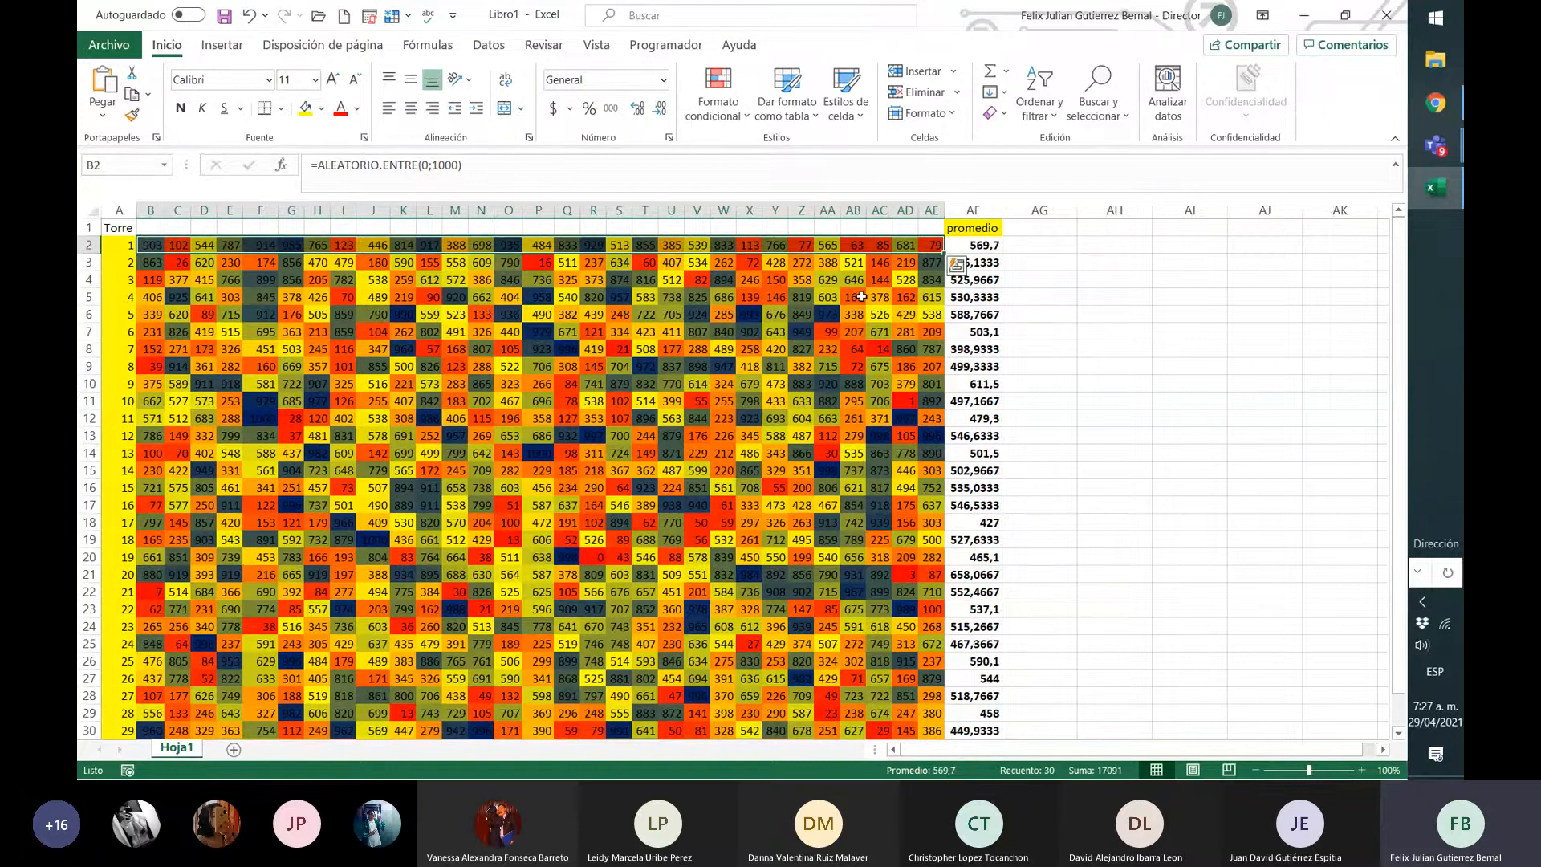
click(861, 297)
scroll(861, 297, down, 1)
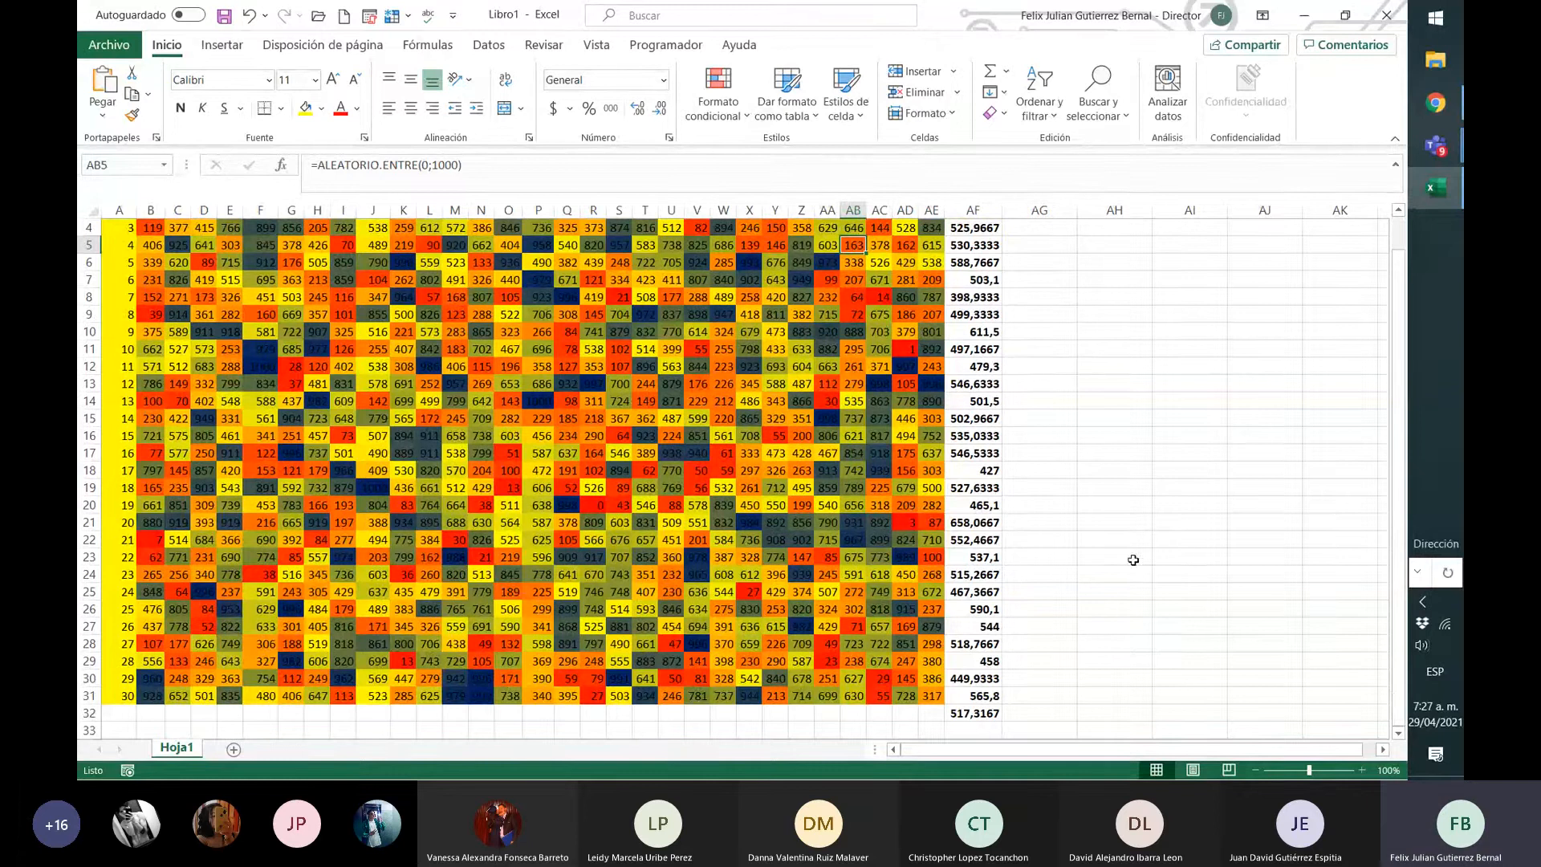
scroll(1133, 562, up, 1)
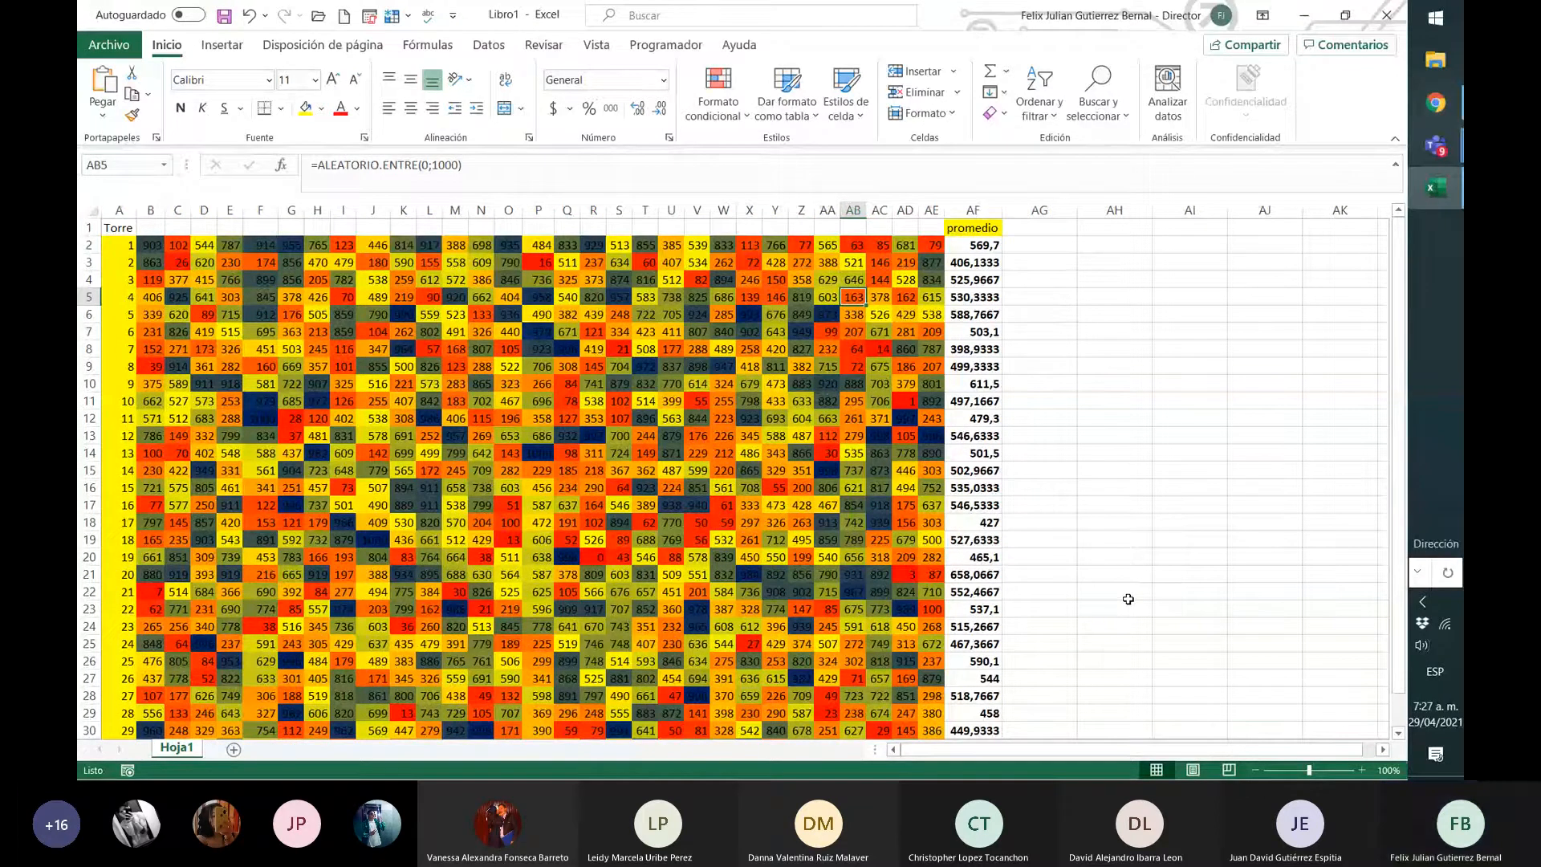
- Check the average formula in AF2 against the random-number formula in the neighbouring cell AE2
click(1053, 233)
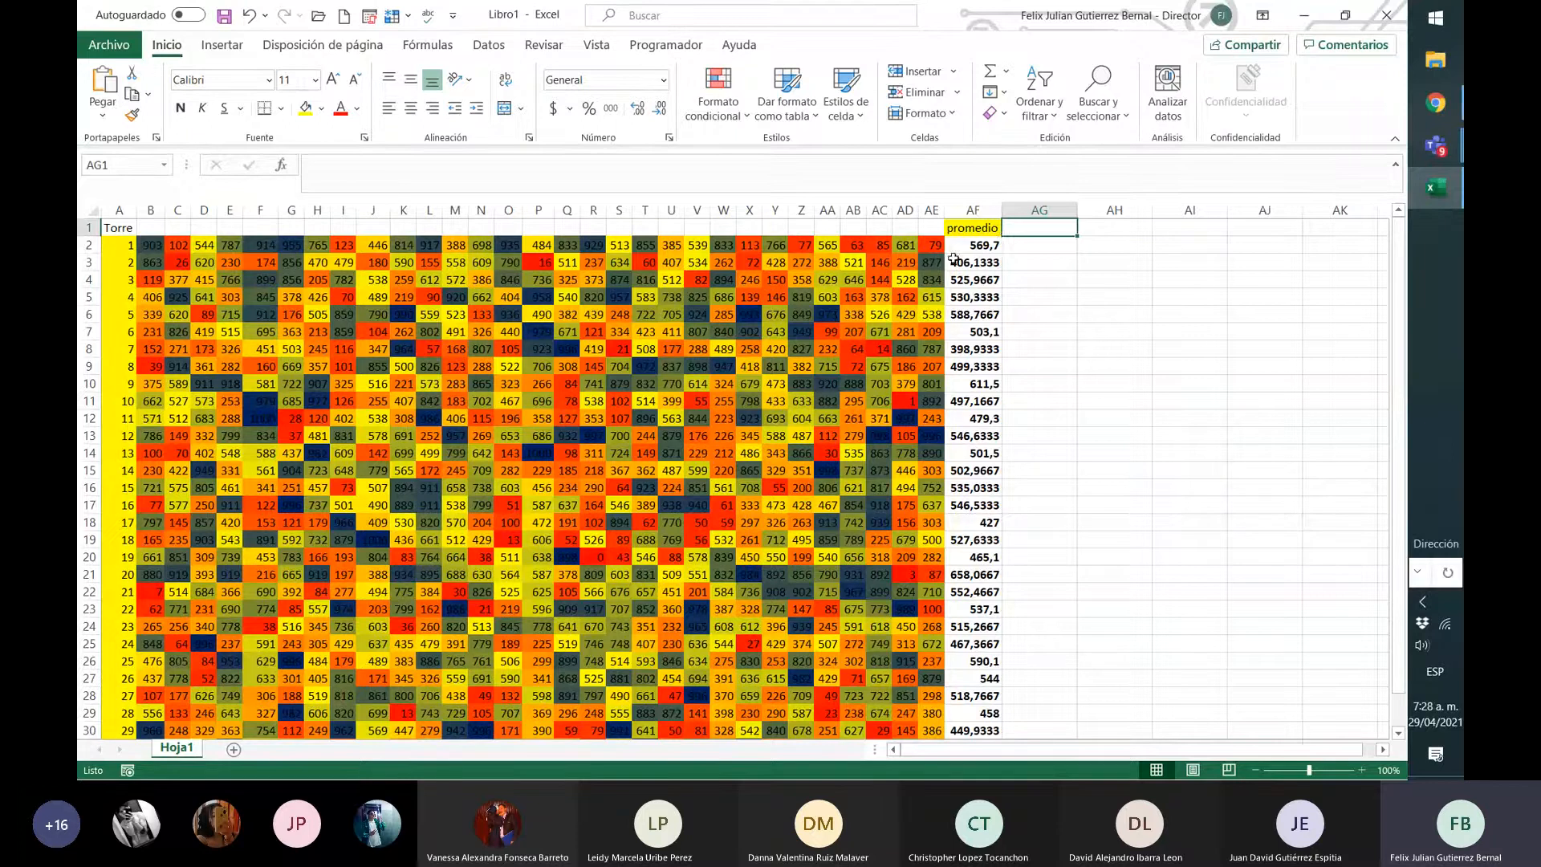
click(983, 246)
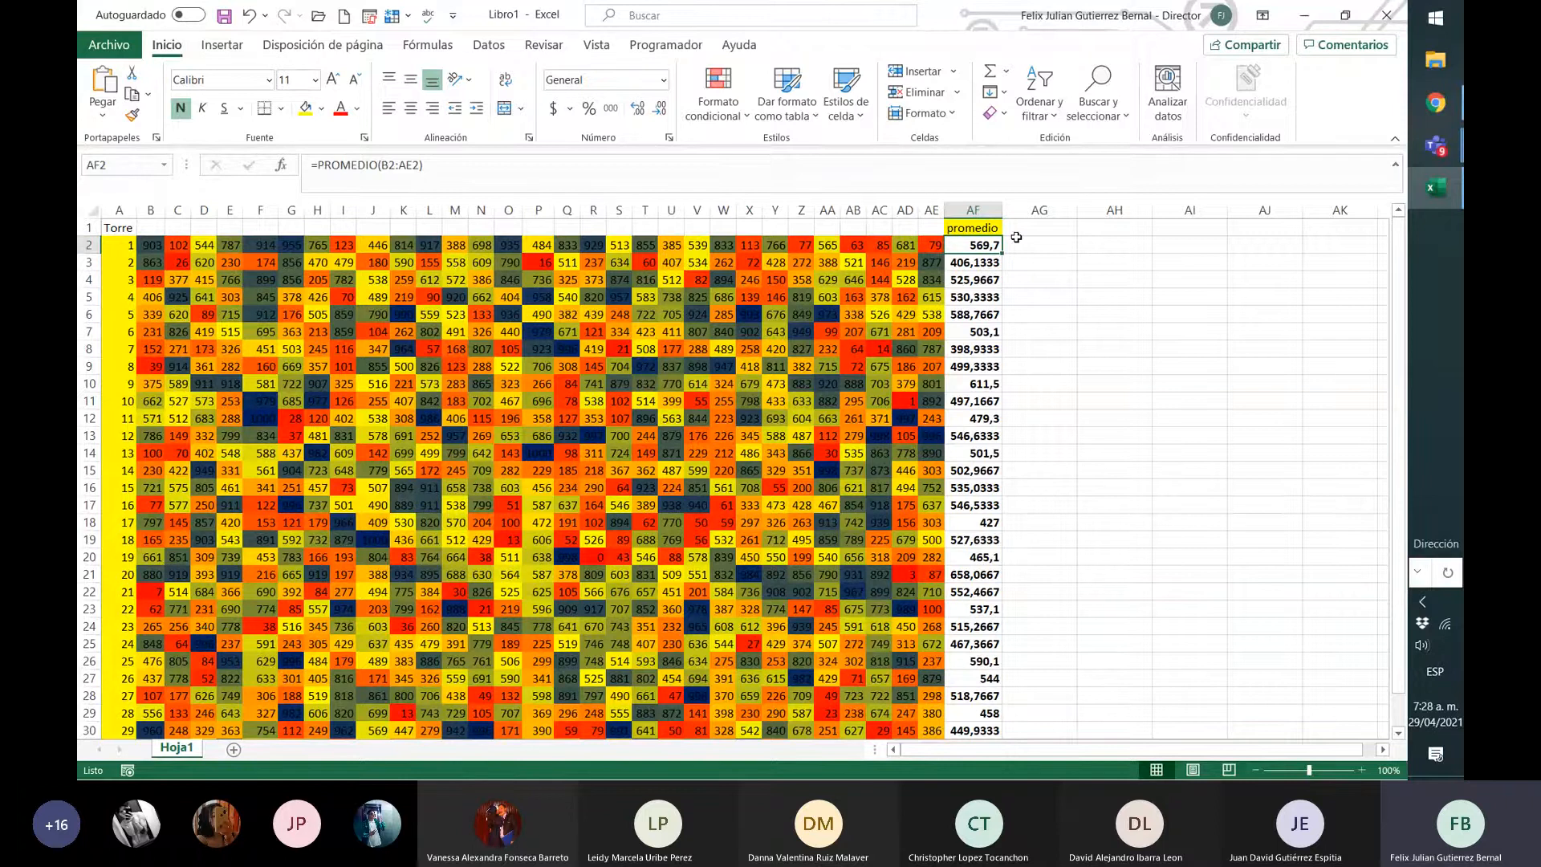
key(Left)
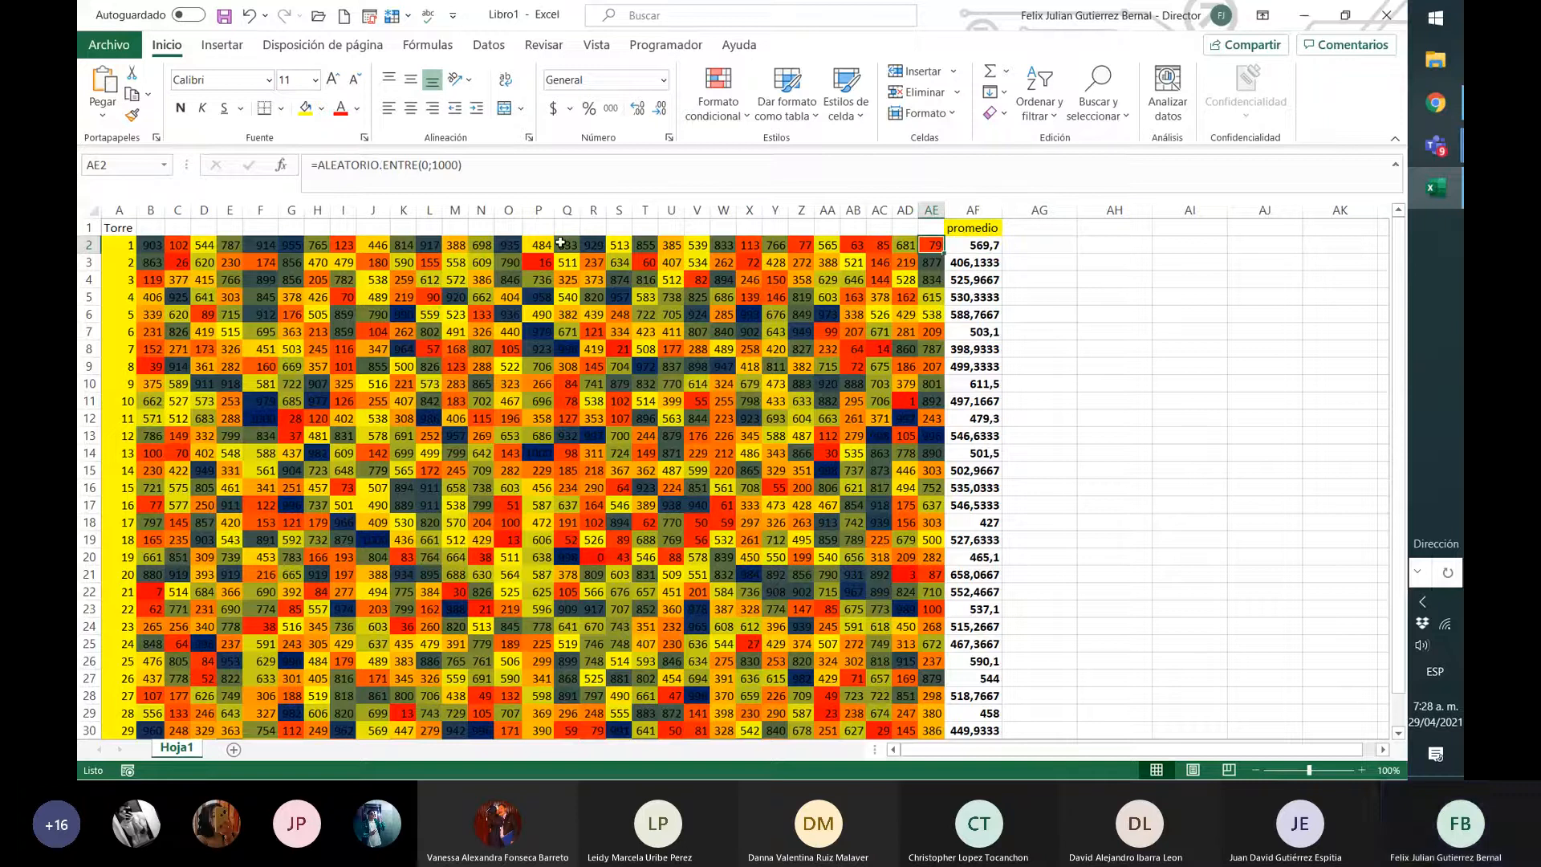
click(975, 246)
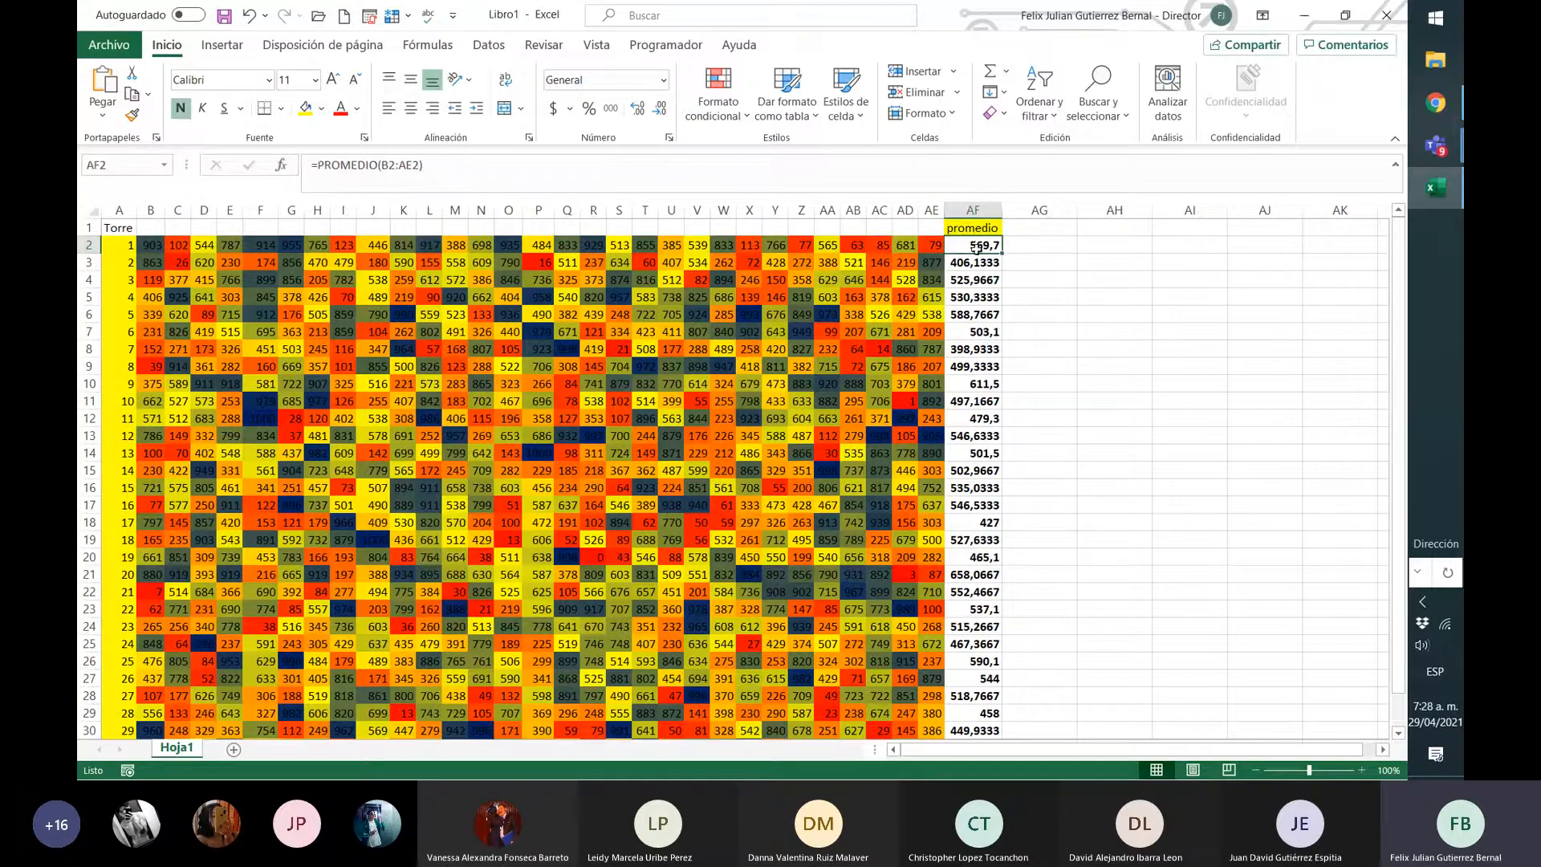
- Add the headers "varianza" in AG1 and "desv estándar" in AH1, and narrow column AG
drag(931, 244, 151, 246)
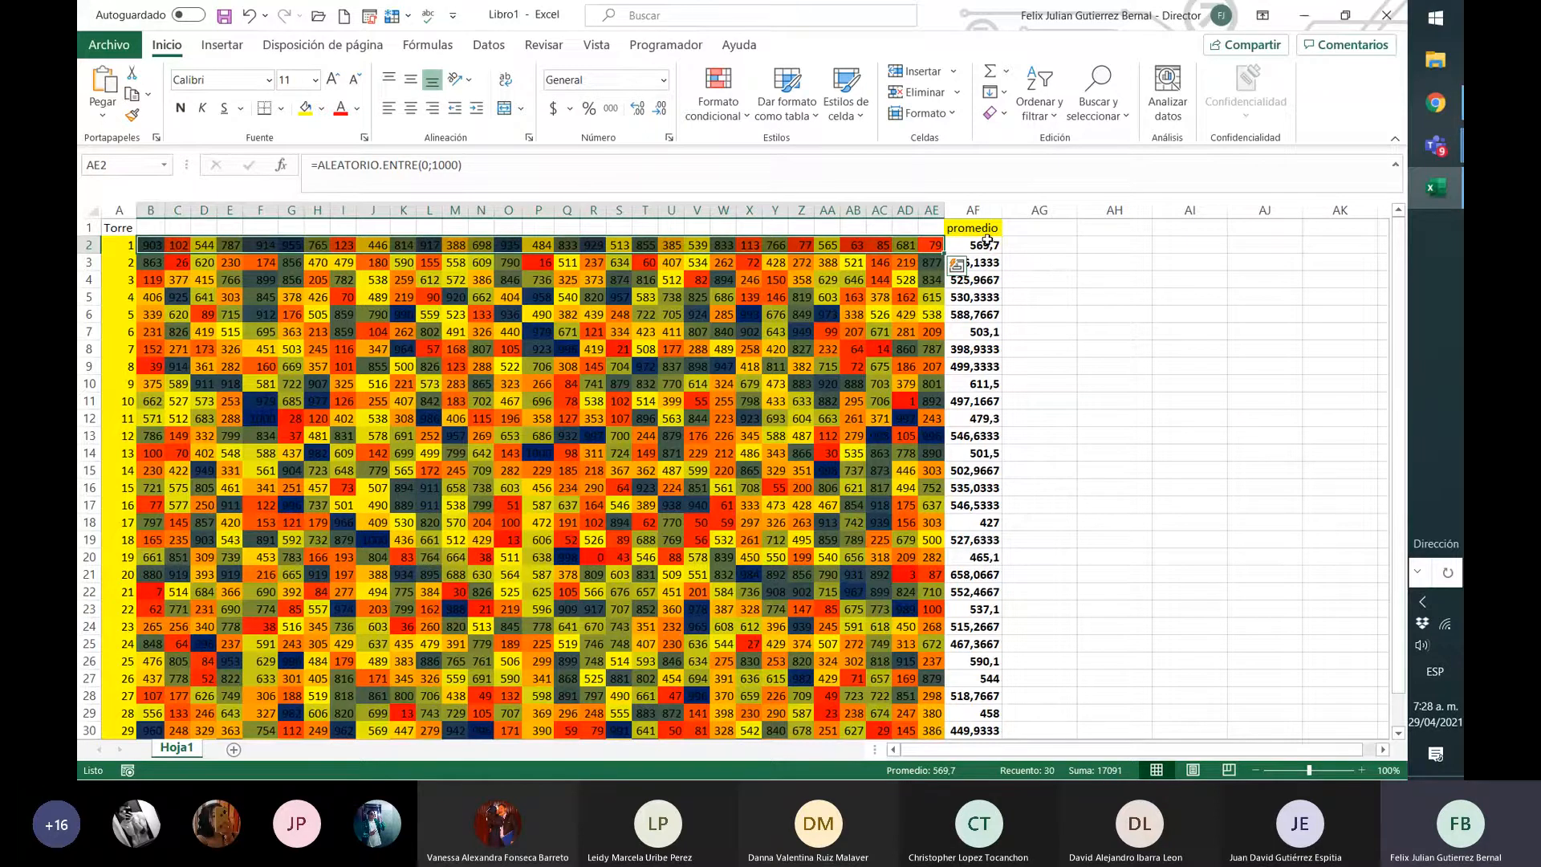
click(1045, 228)
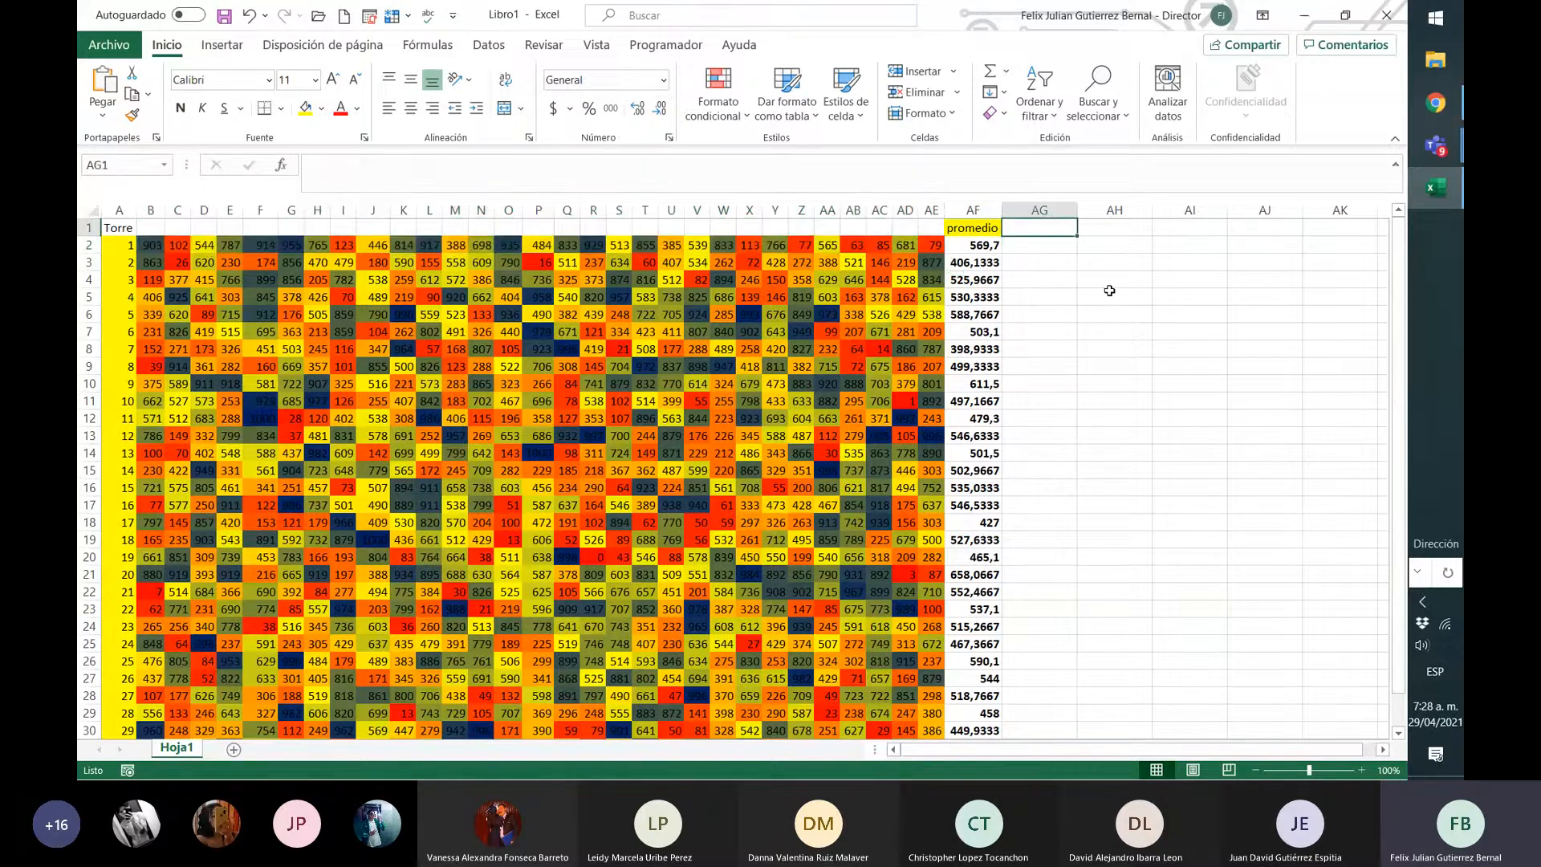
click(1124, 231)
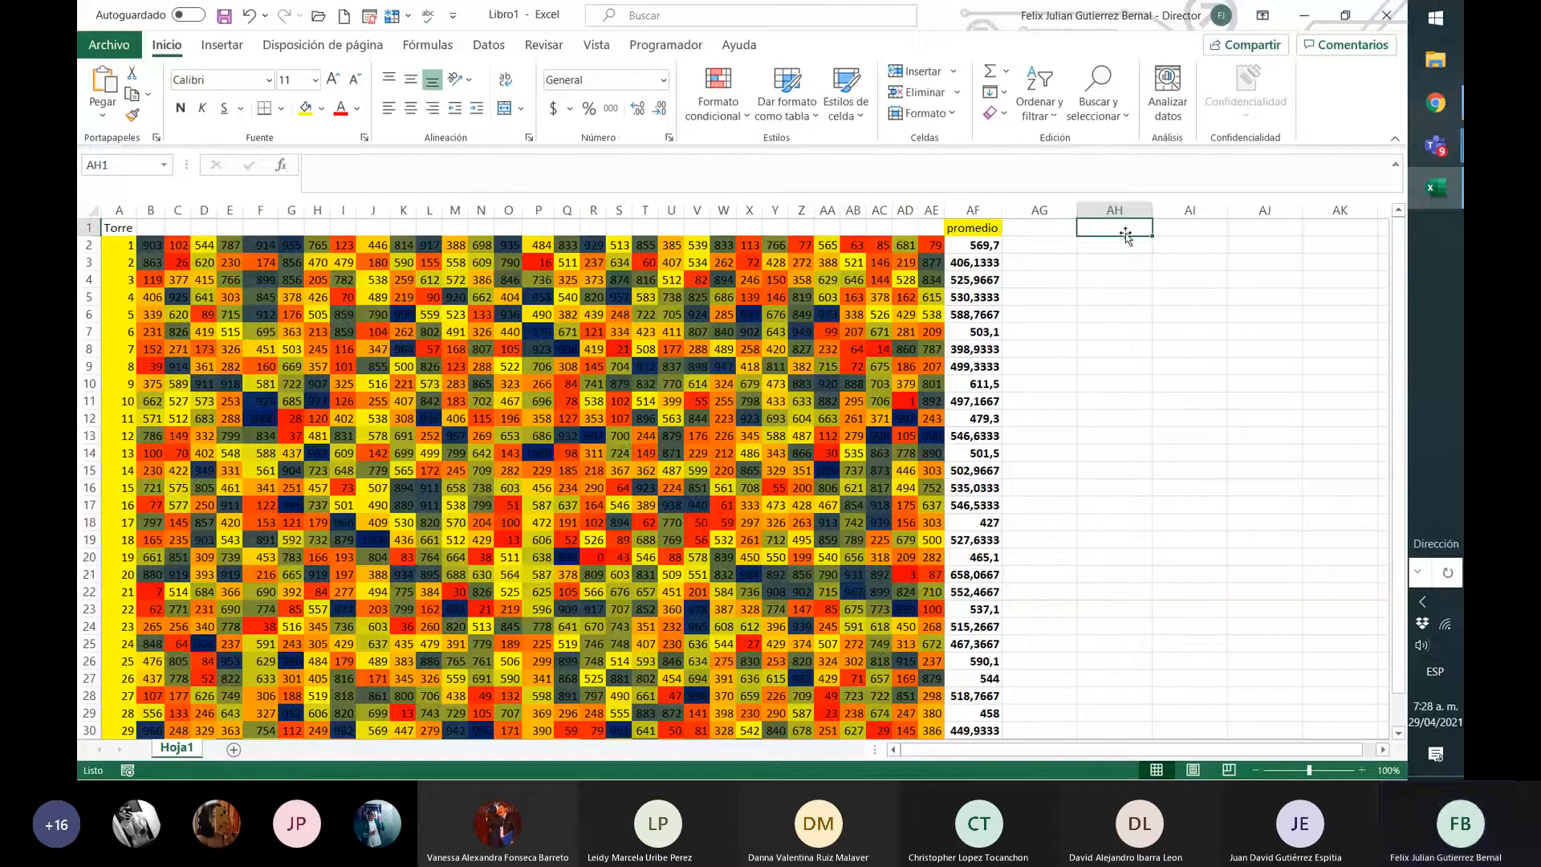
text(desv)
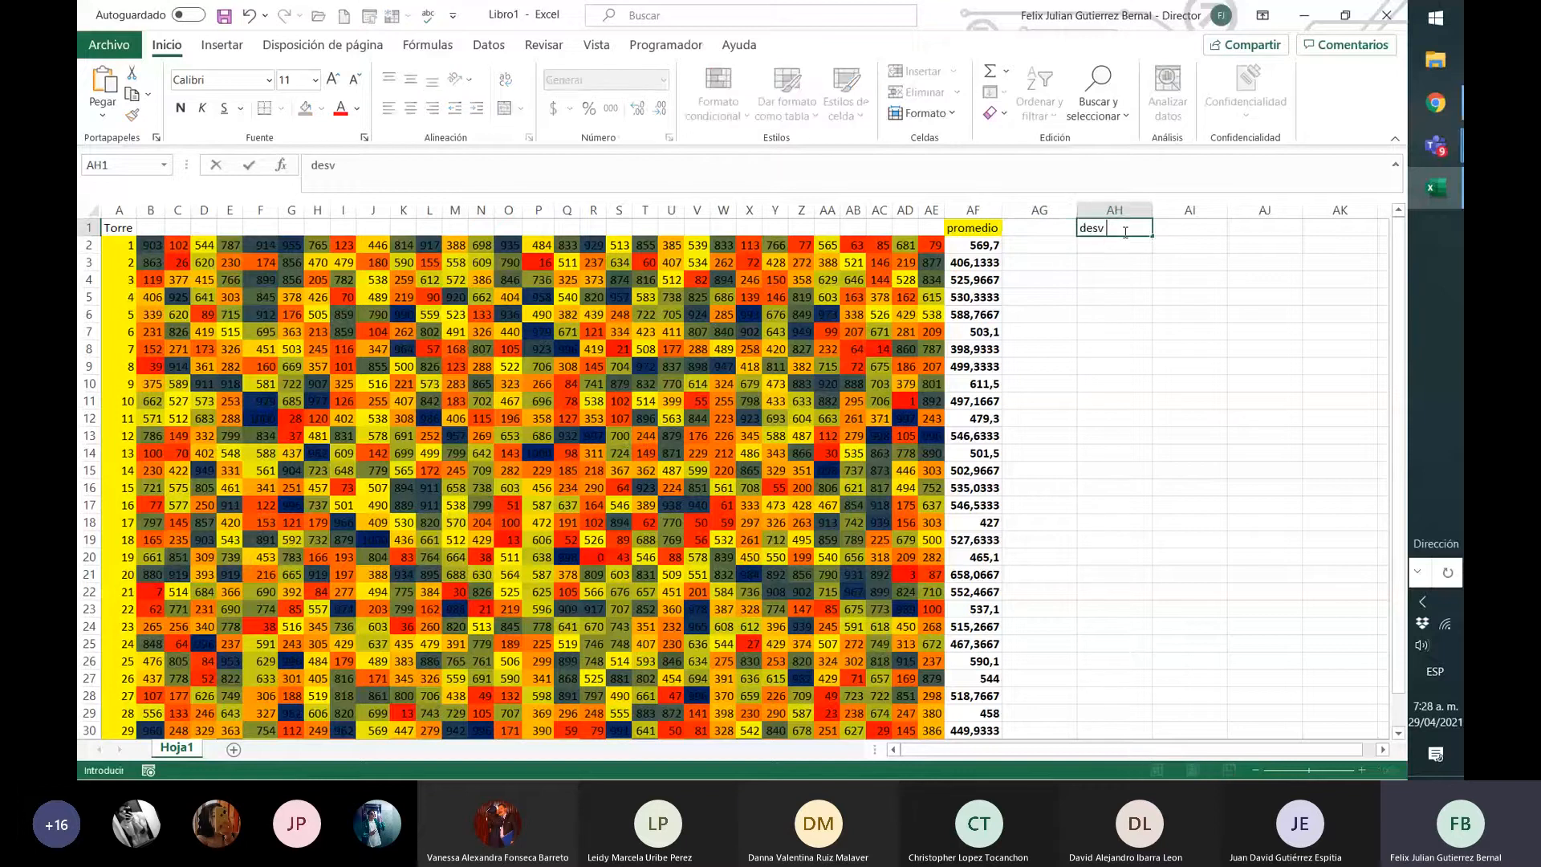
text( stand)
key(Left)
text(varianza)
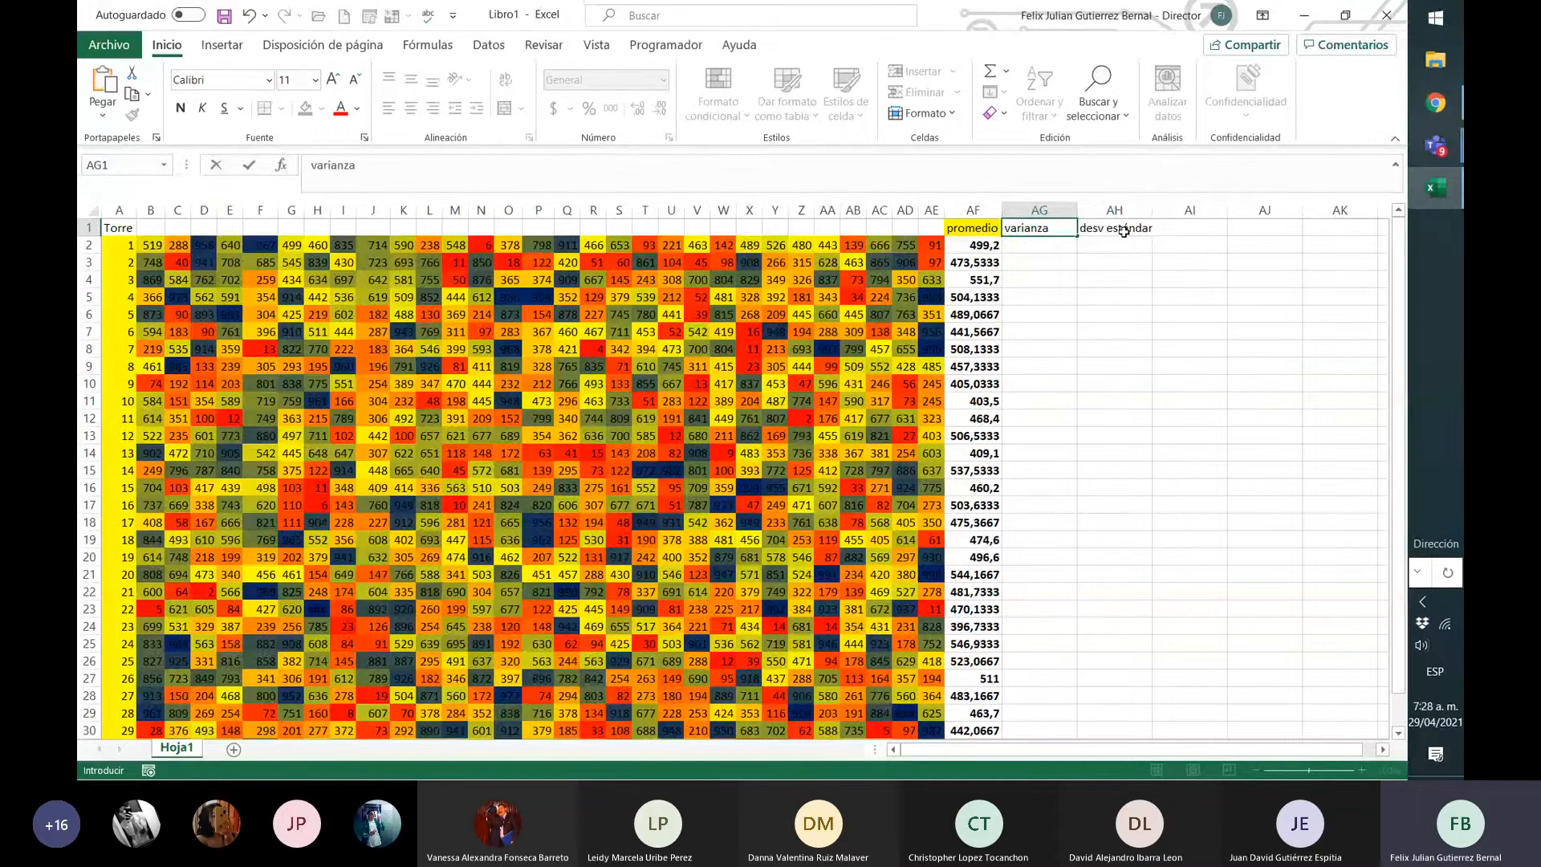
key(Return)
drag(1078, 212, 1057, 217)
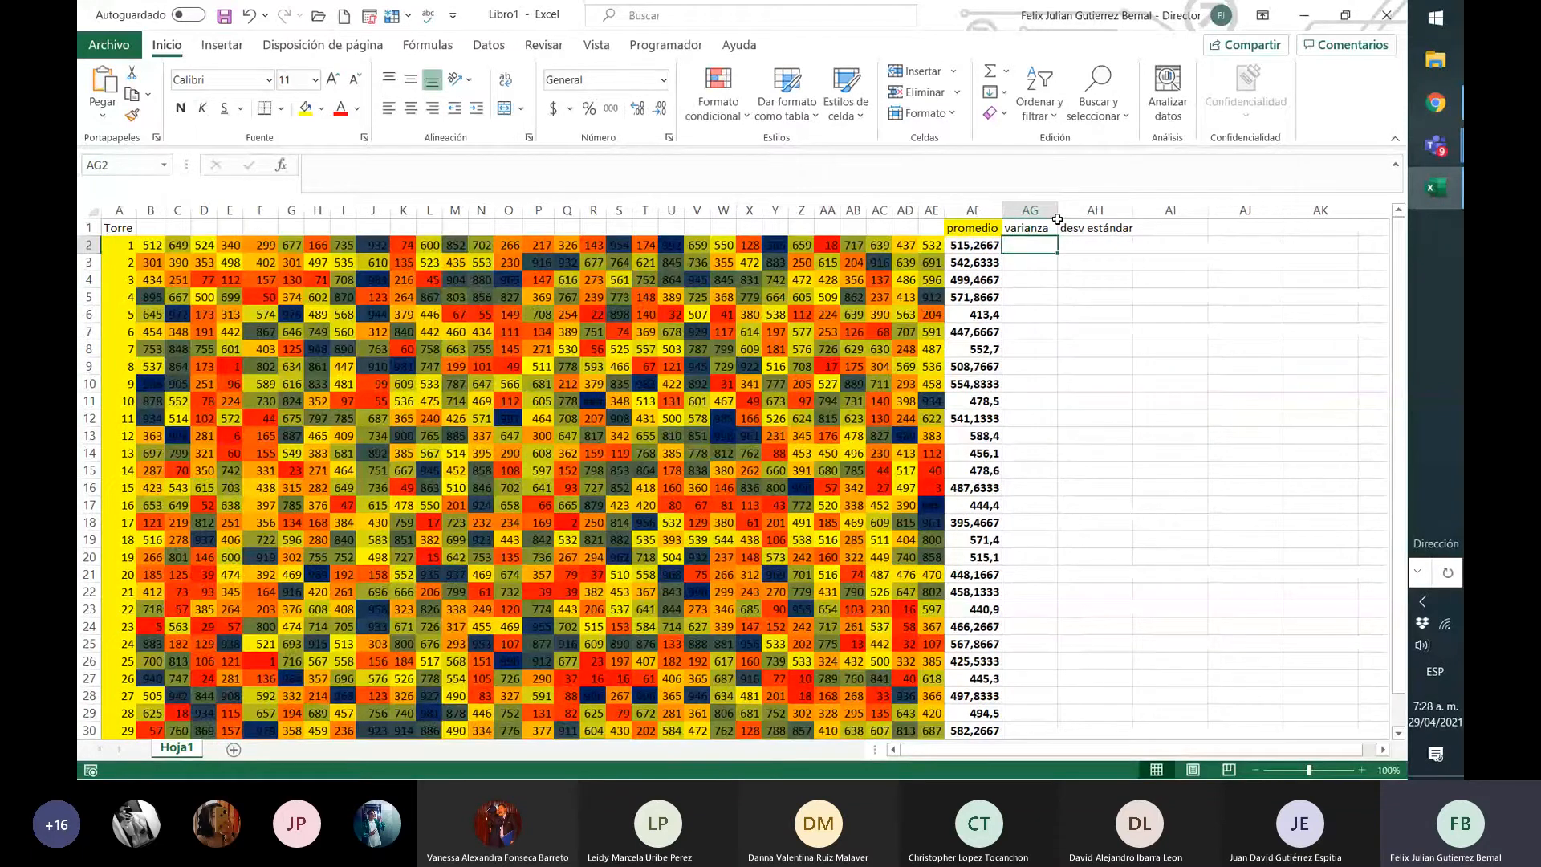
- Start a formula in AG2 with the sample variance function VAR
click(644, 171)
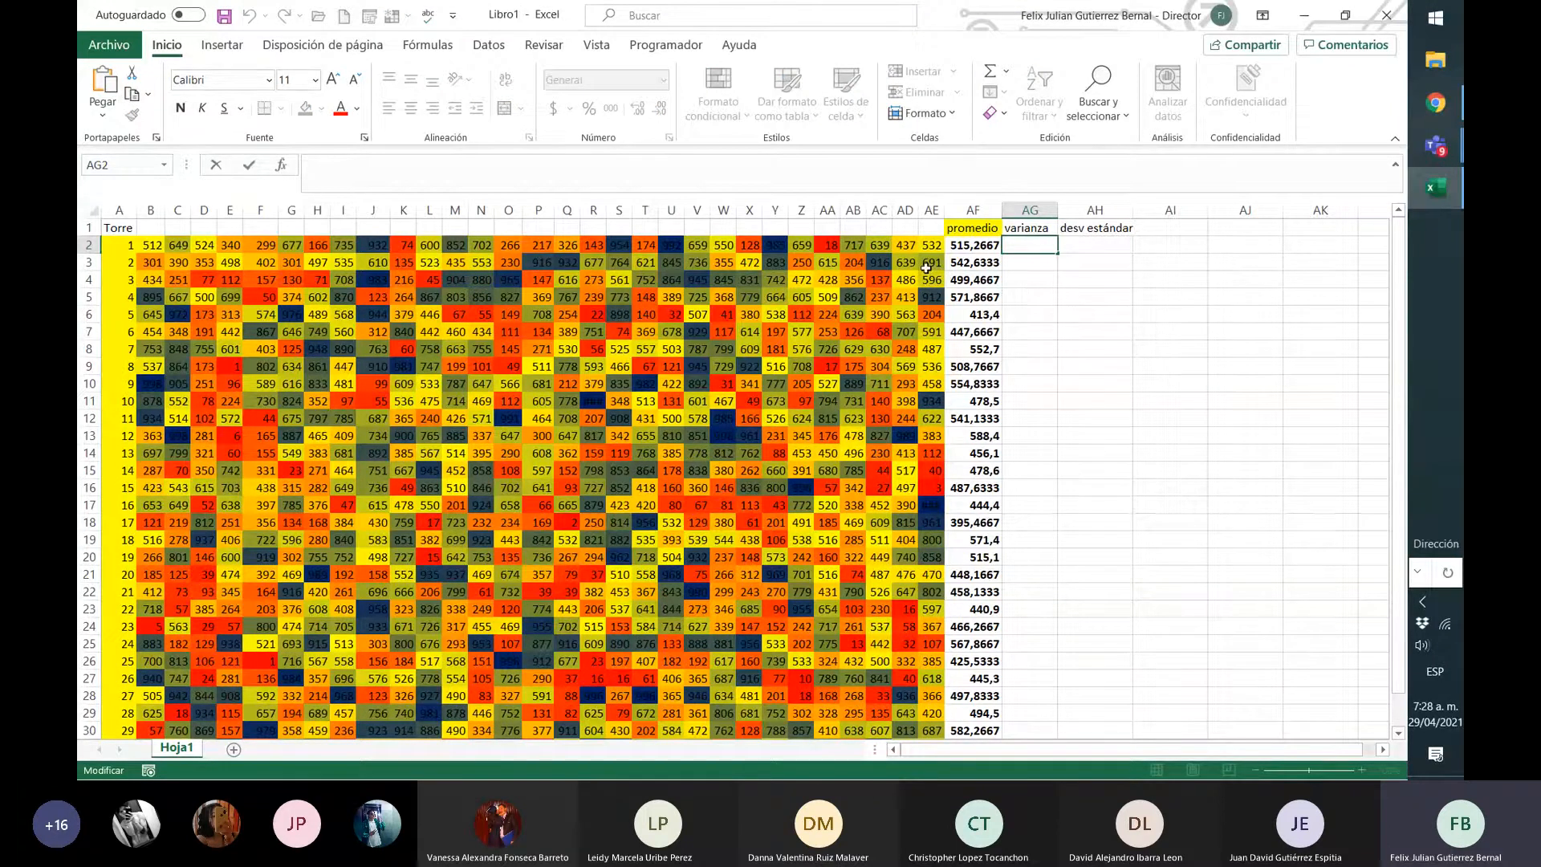
text(=)
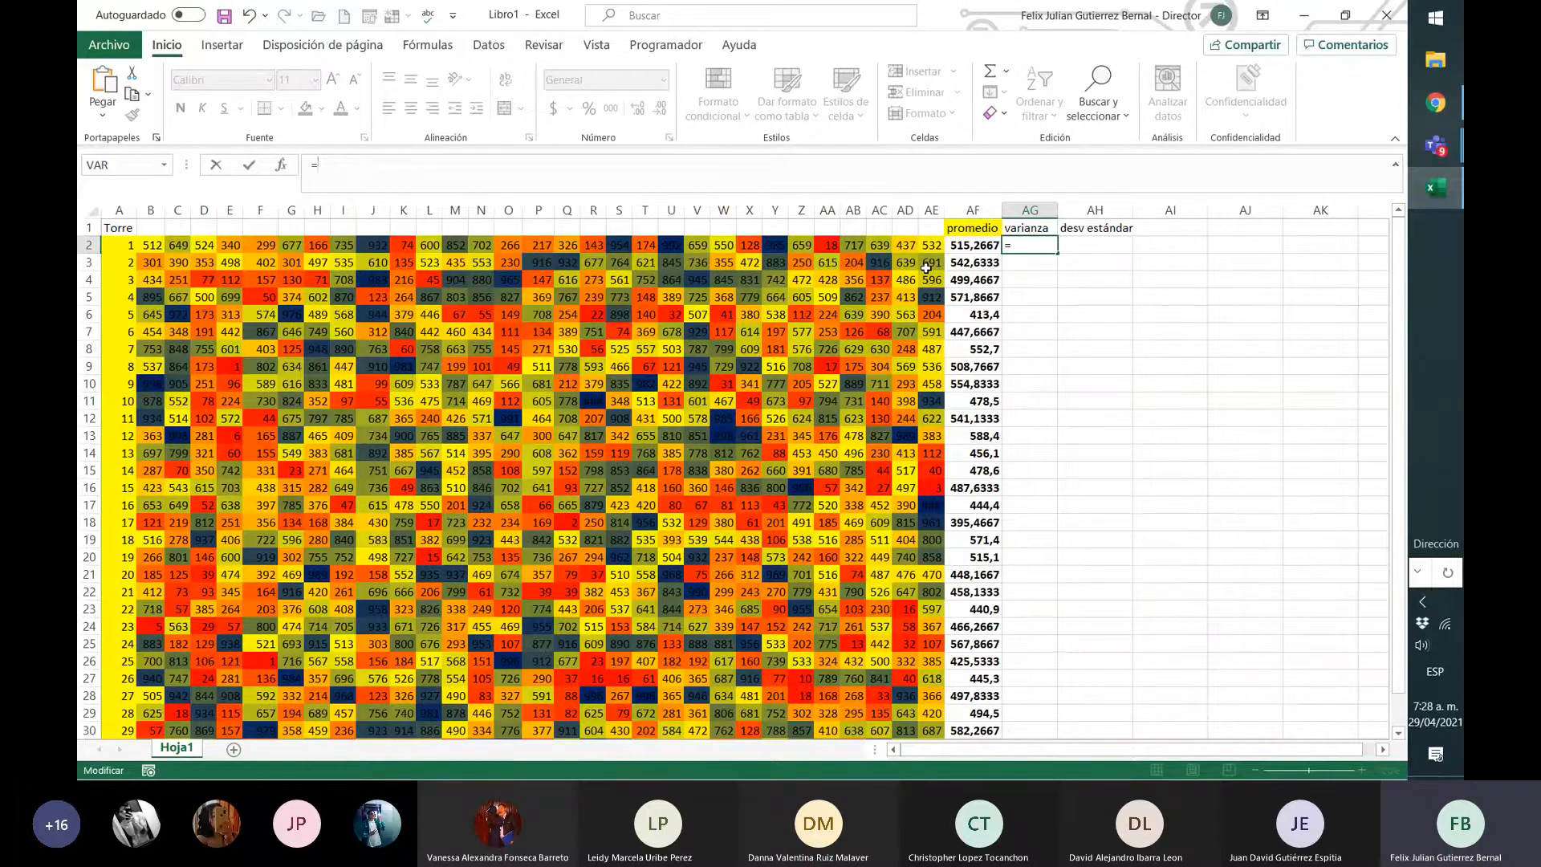
text(var)
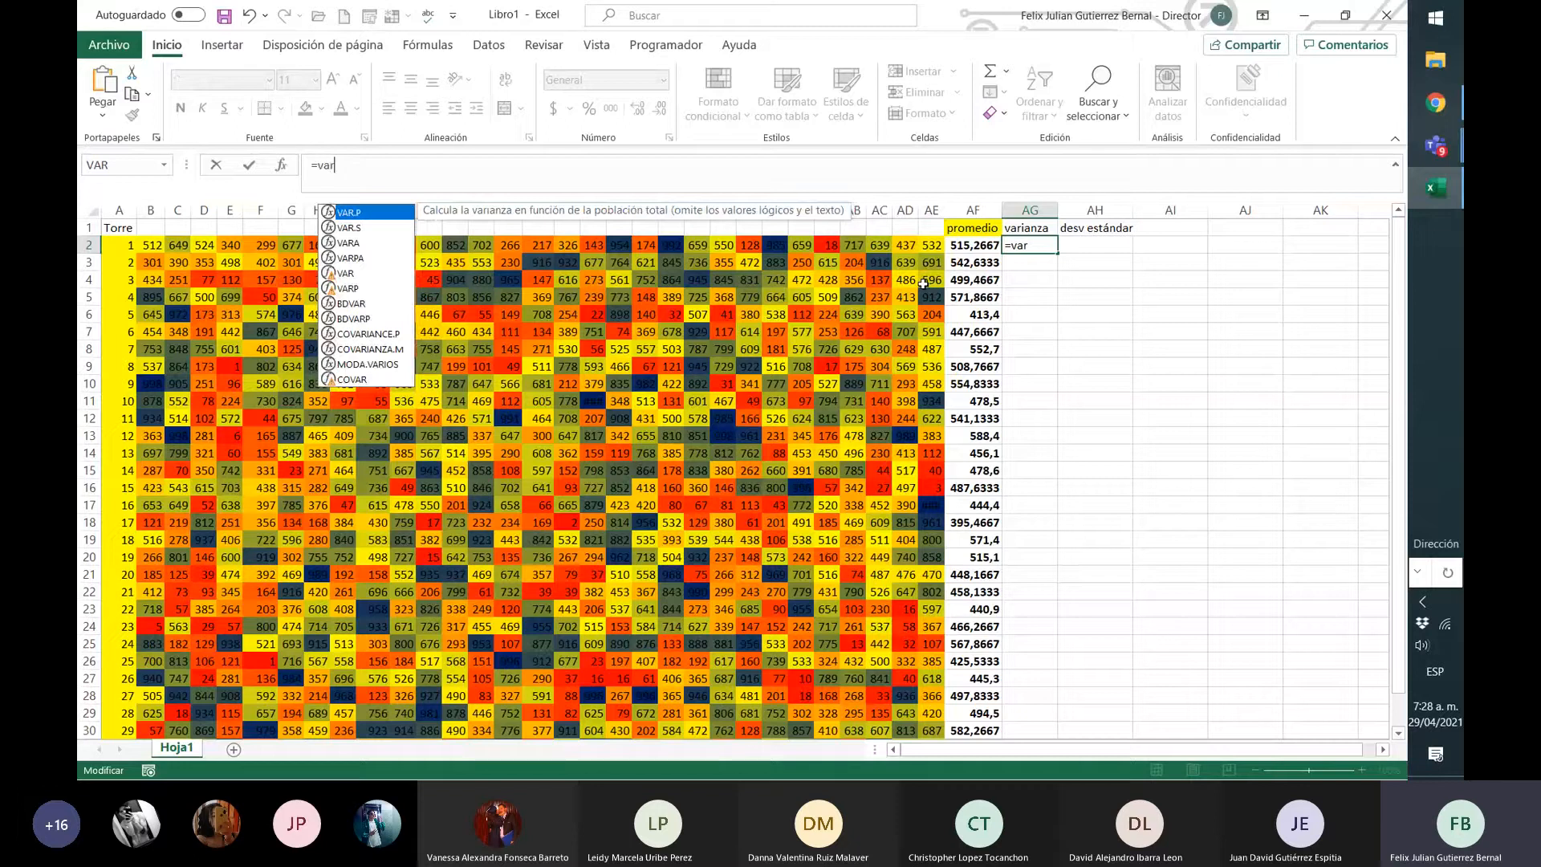
click(348, 276)
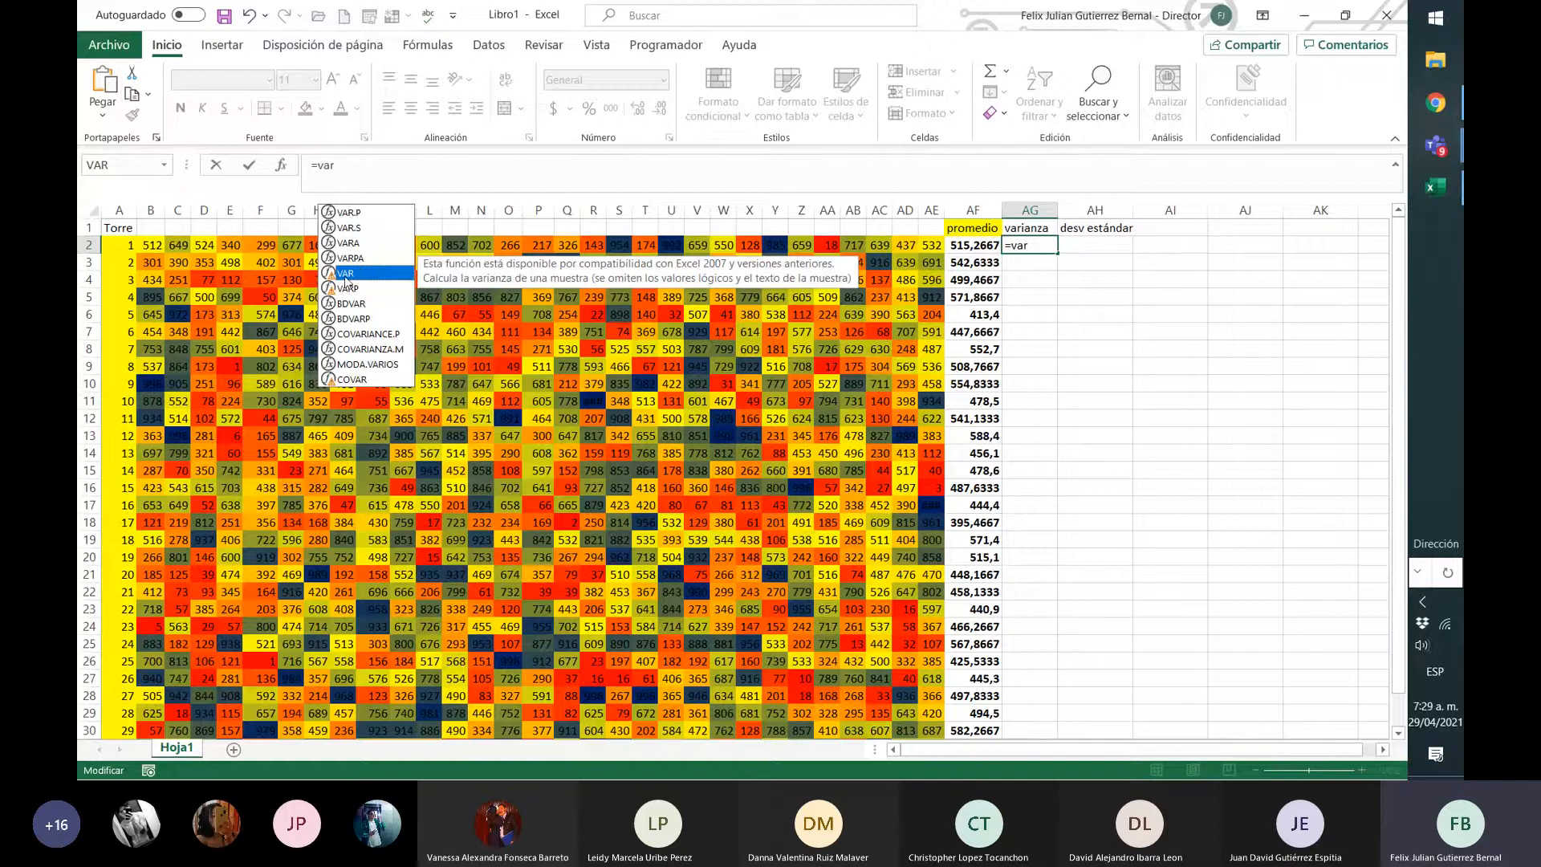
double_click(345, 277)
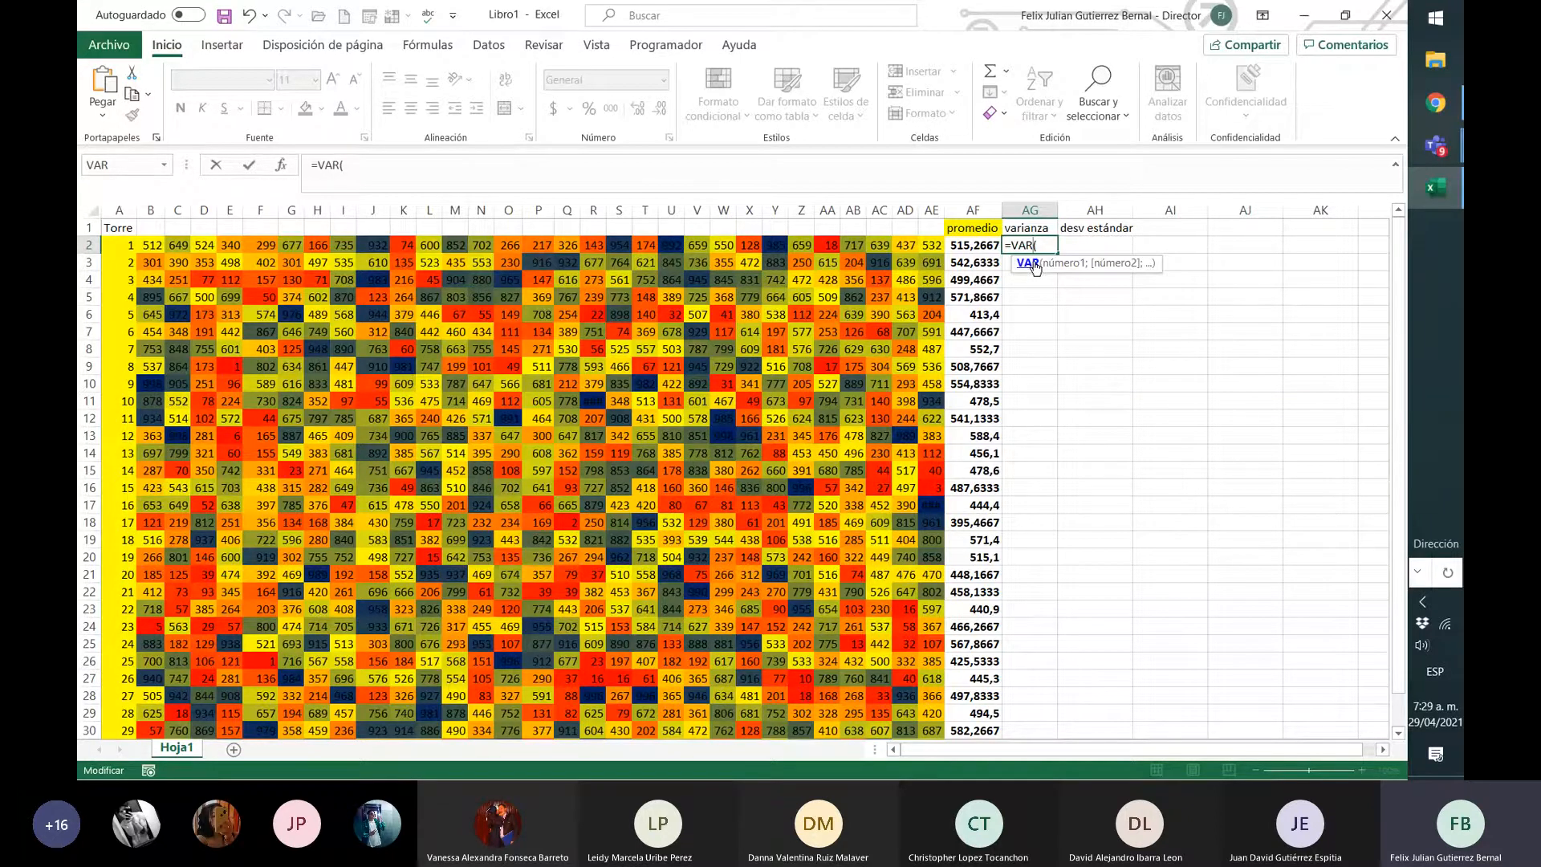
- Open the help article for VAR and examine its notice about newer functions, its syntax and its arguments
click(1031, 263)
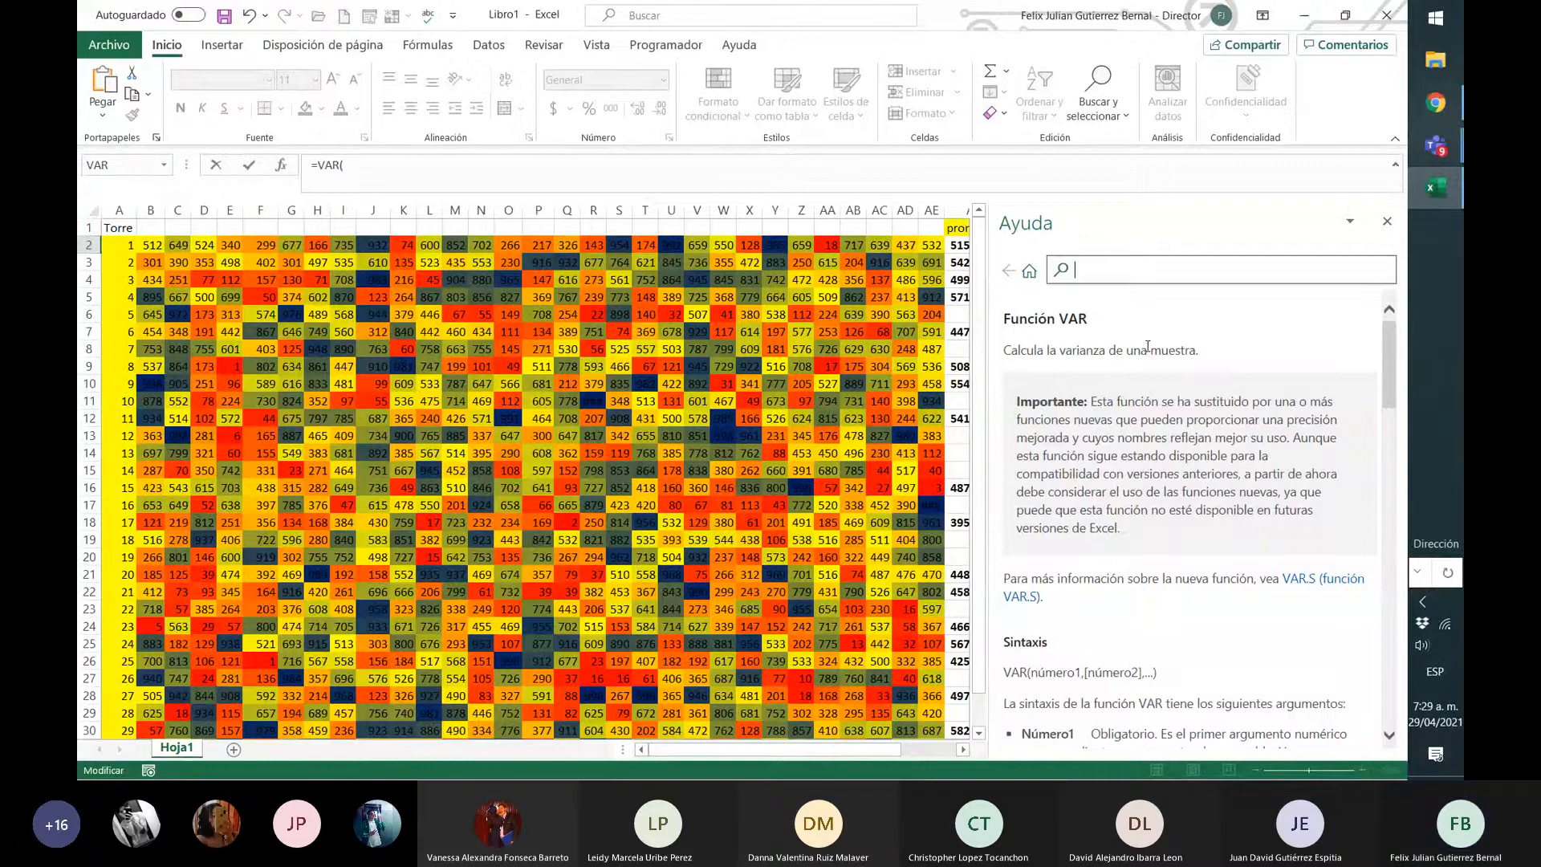
scroll(1200, 392, down, 1)
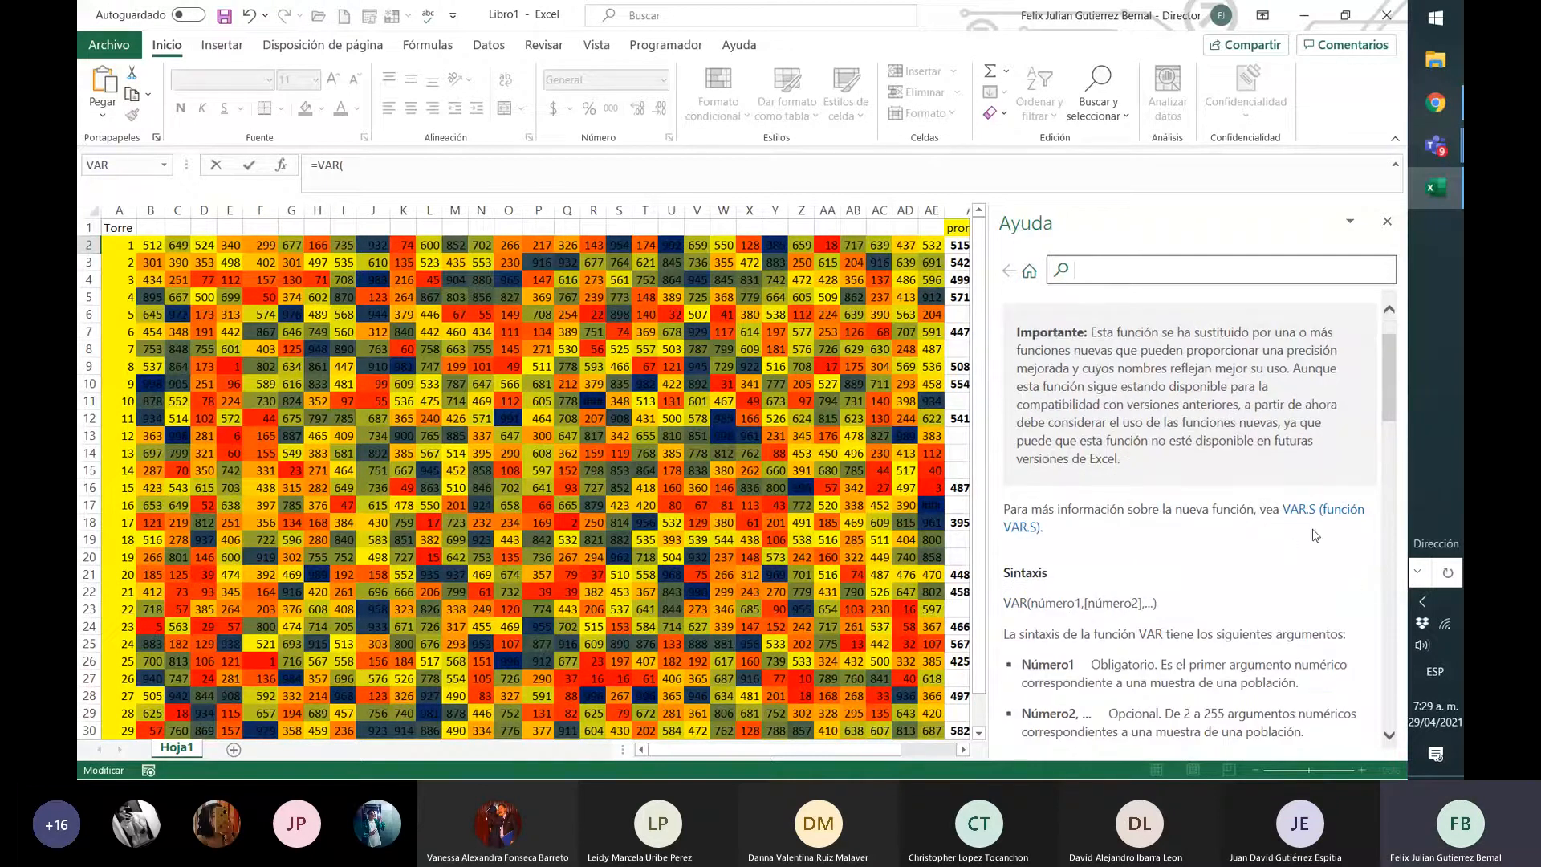
scroll(1316, 535, down, 2)
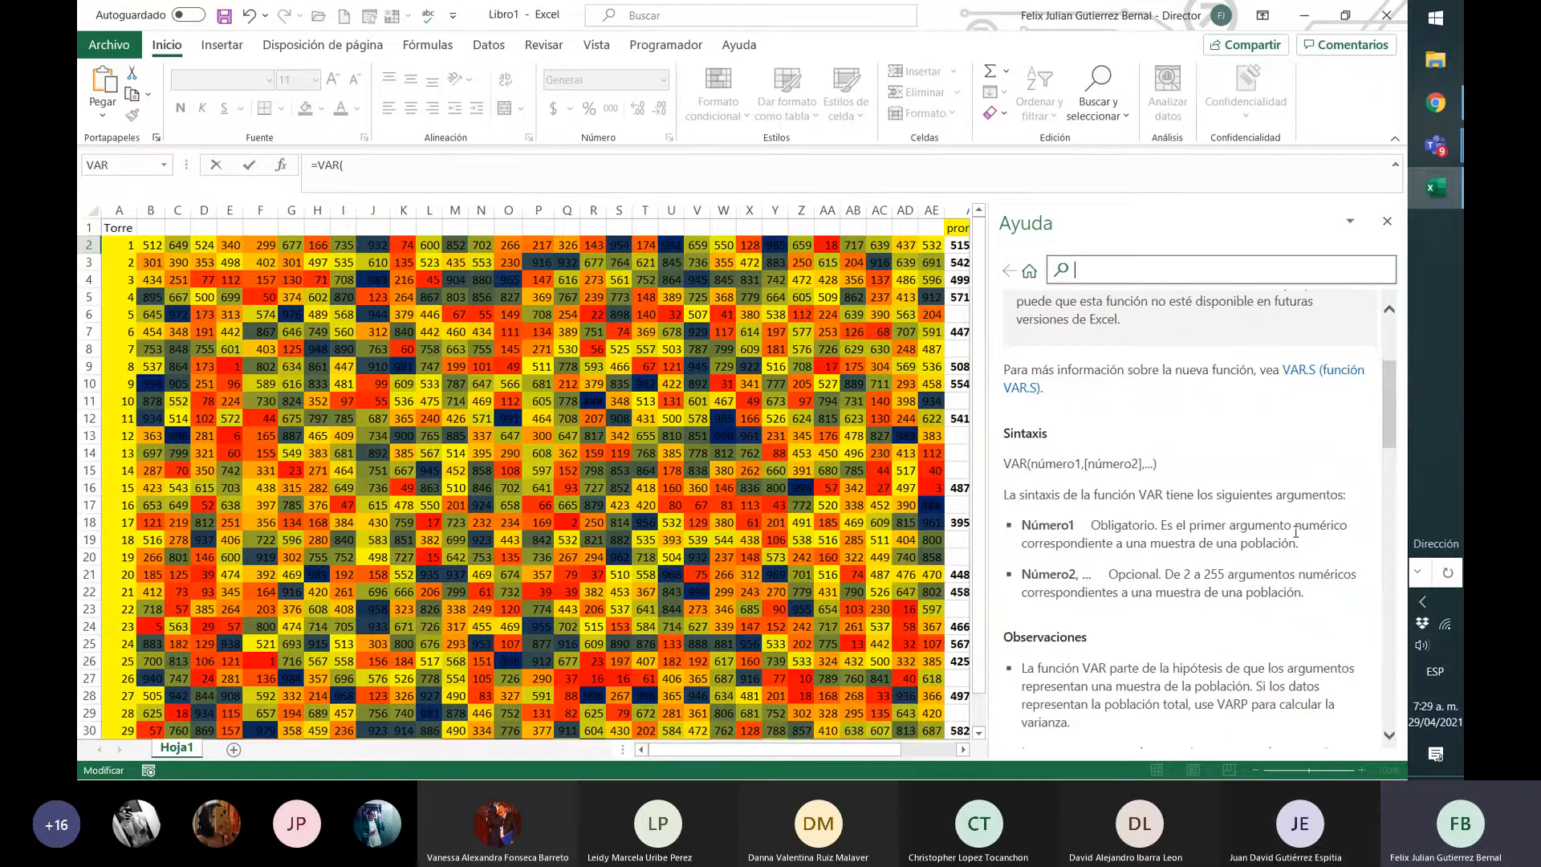
click(1004, 465)
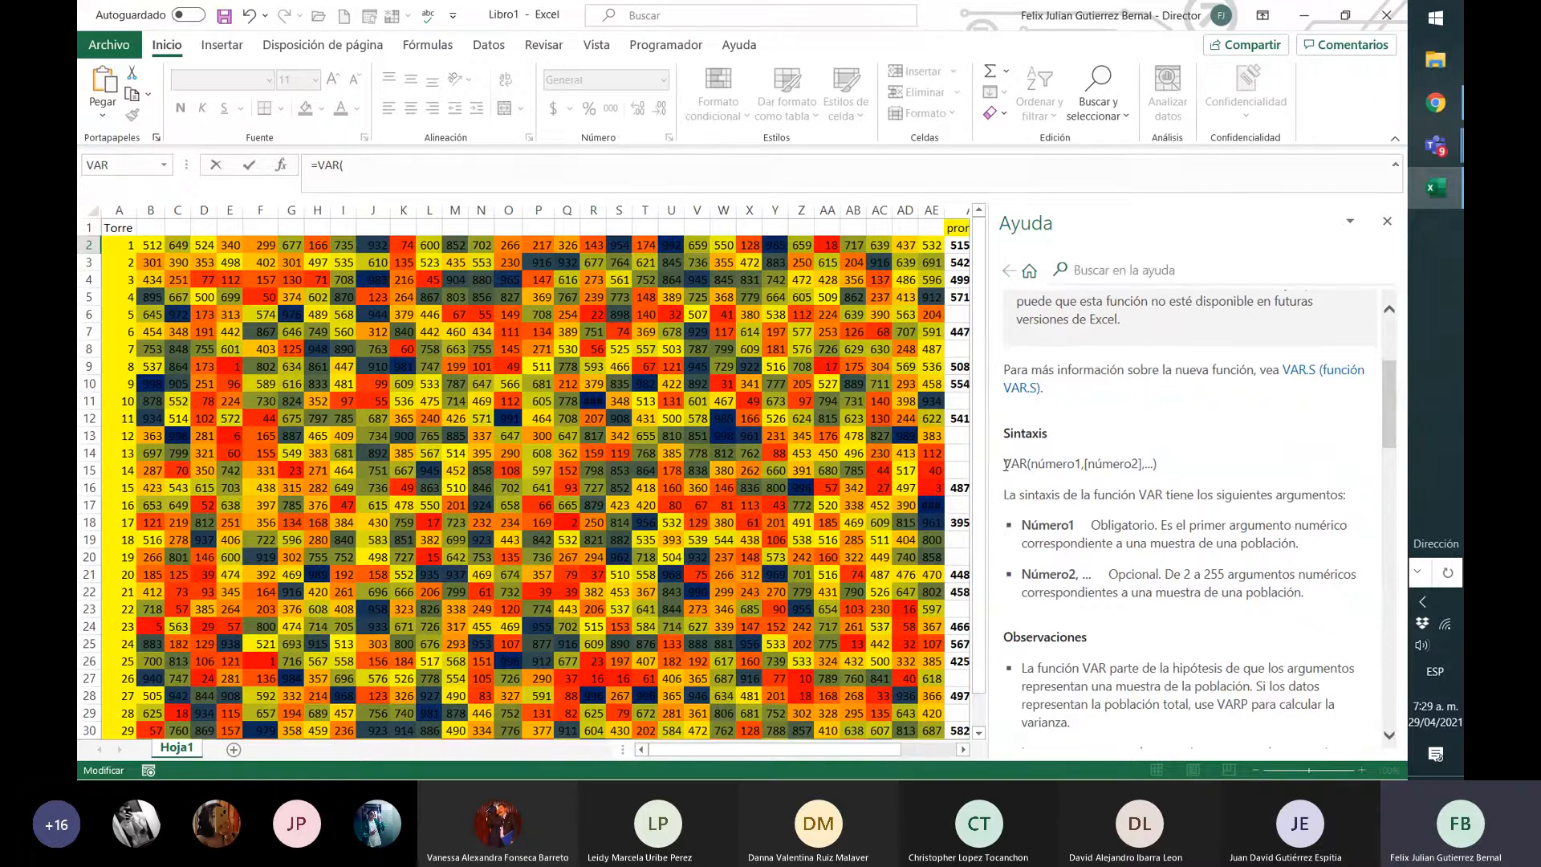
drag(1004, 465, 1026, 467)
click(1037, 468)
drag(1032, 464, 1139, 464)
scroll(1277, 525, down, 1)
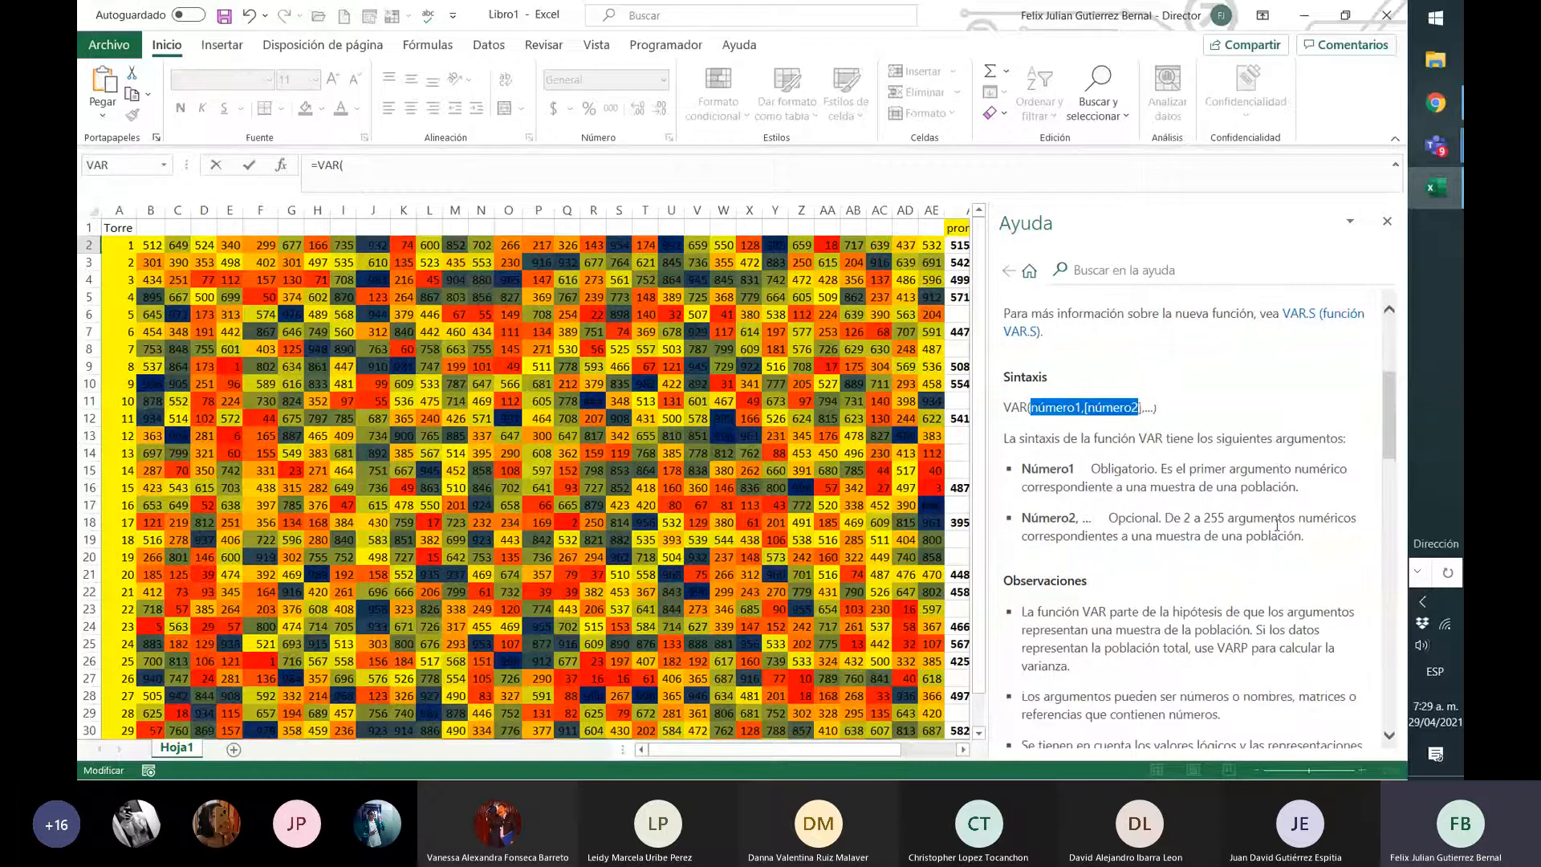
scroll(1276, 526, down, 1)
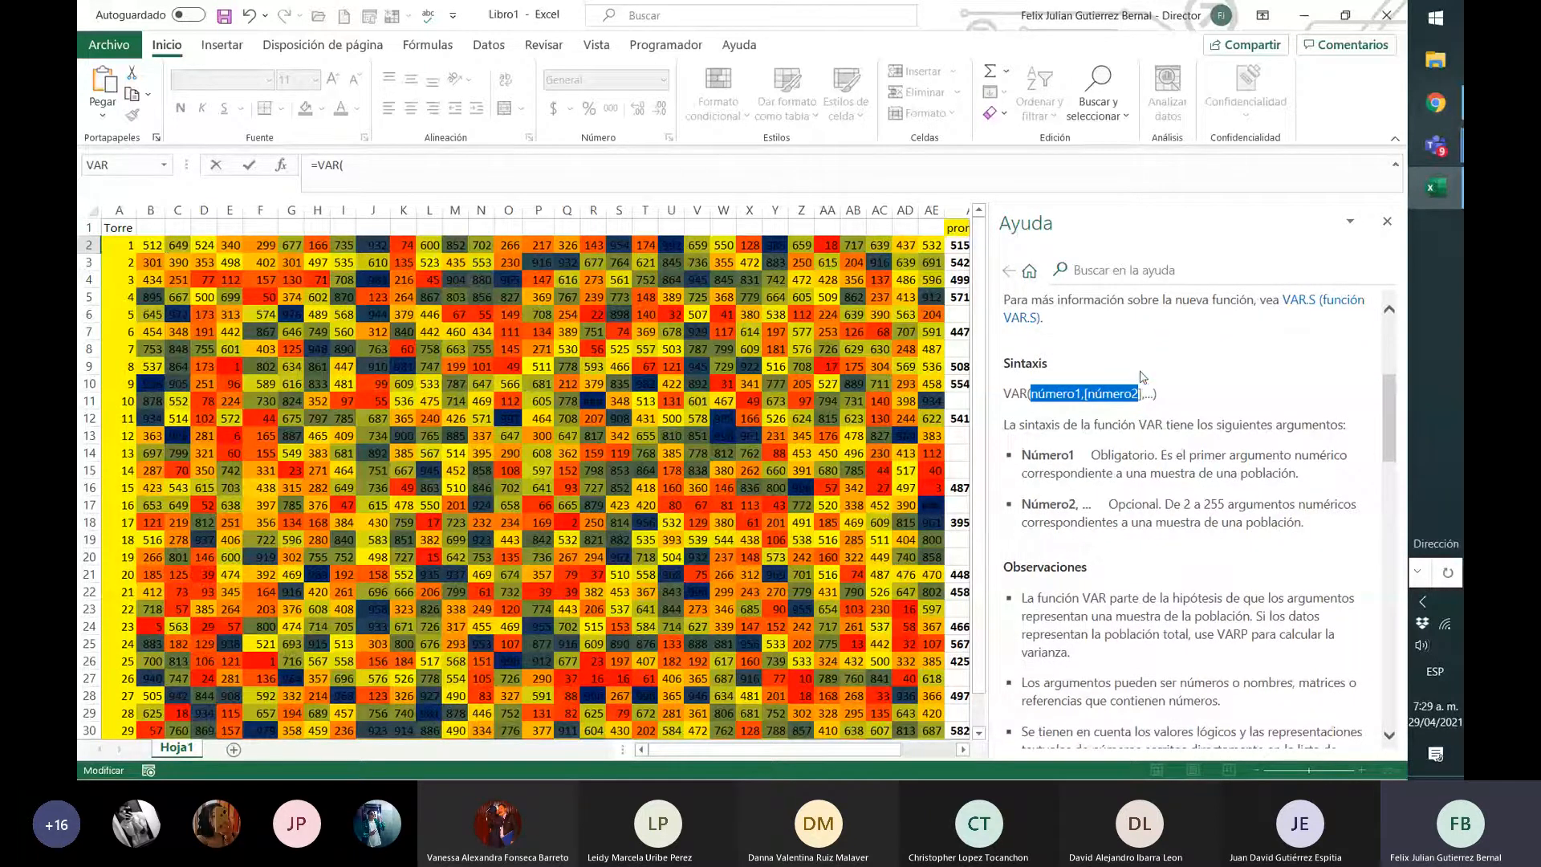
scroll(1174, 447, down, 1)
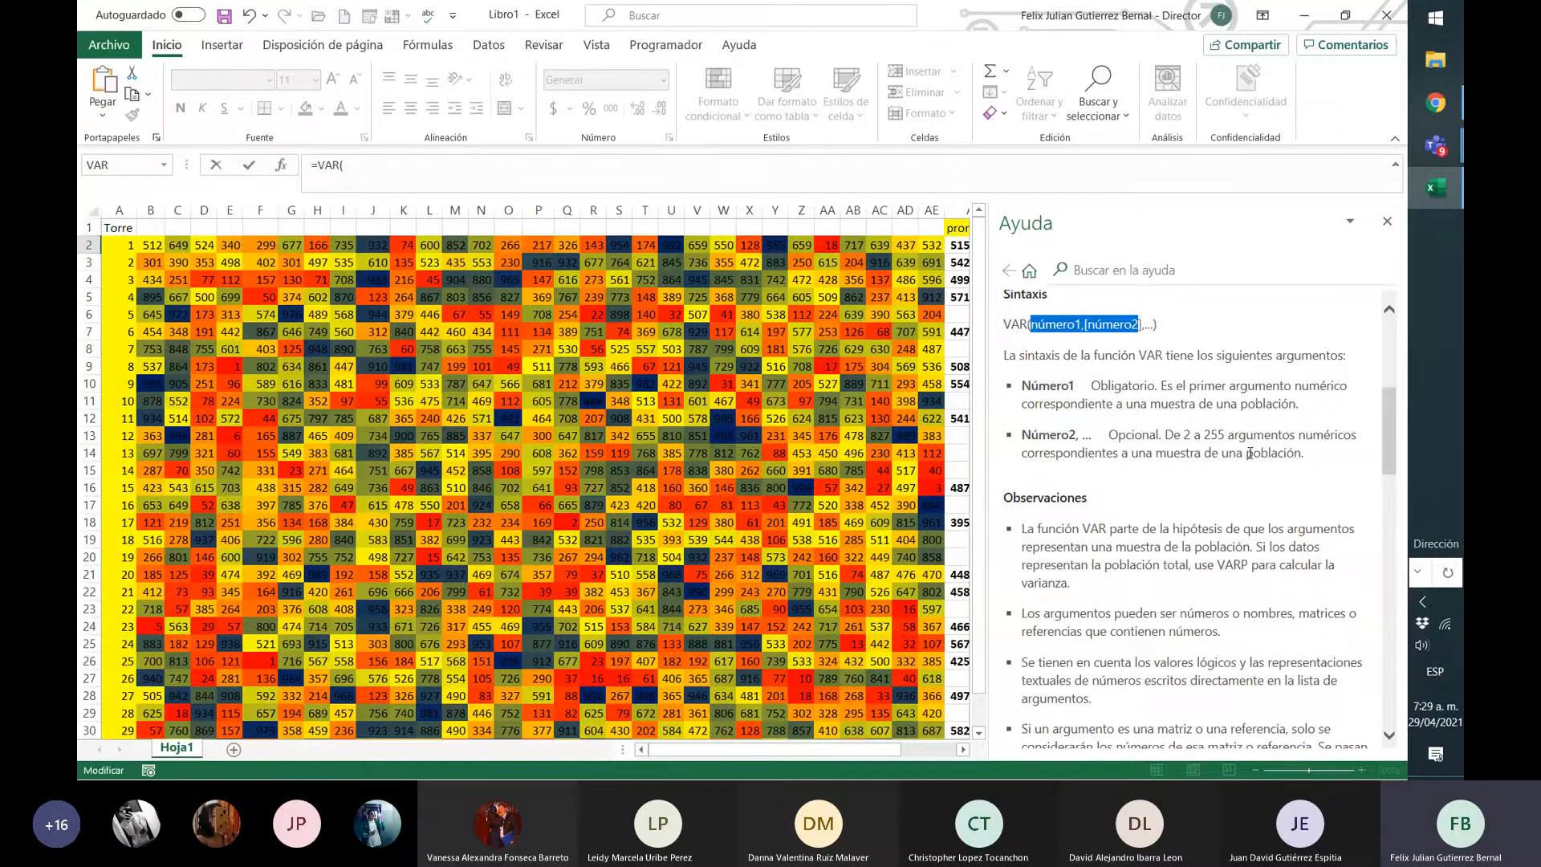
- Review the VAR help article's remarks, mathematical formula and worked example, and close the help
scroll(1239, 482, down, 3)
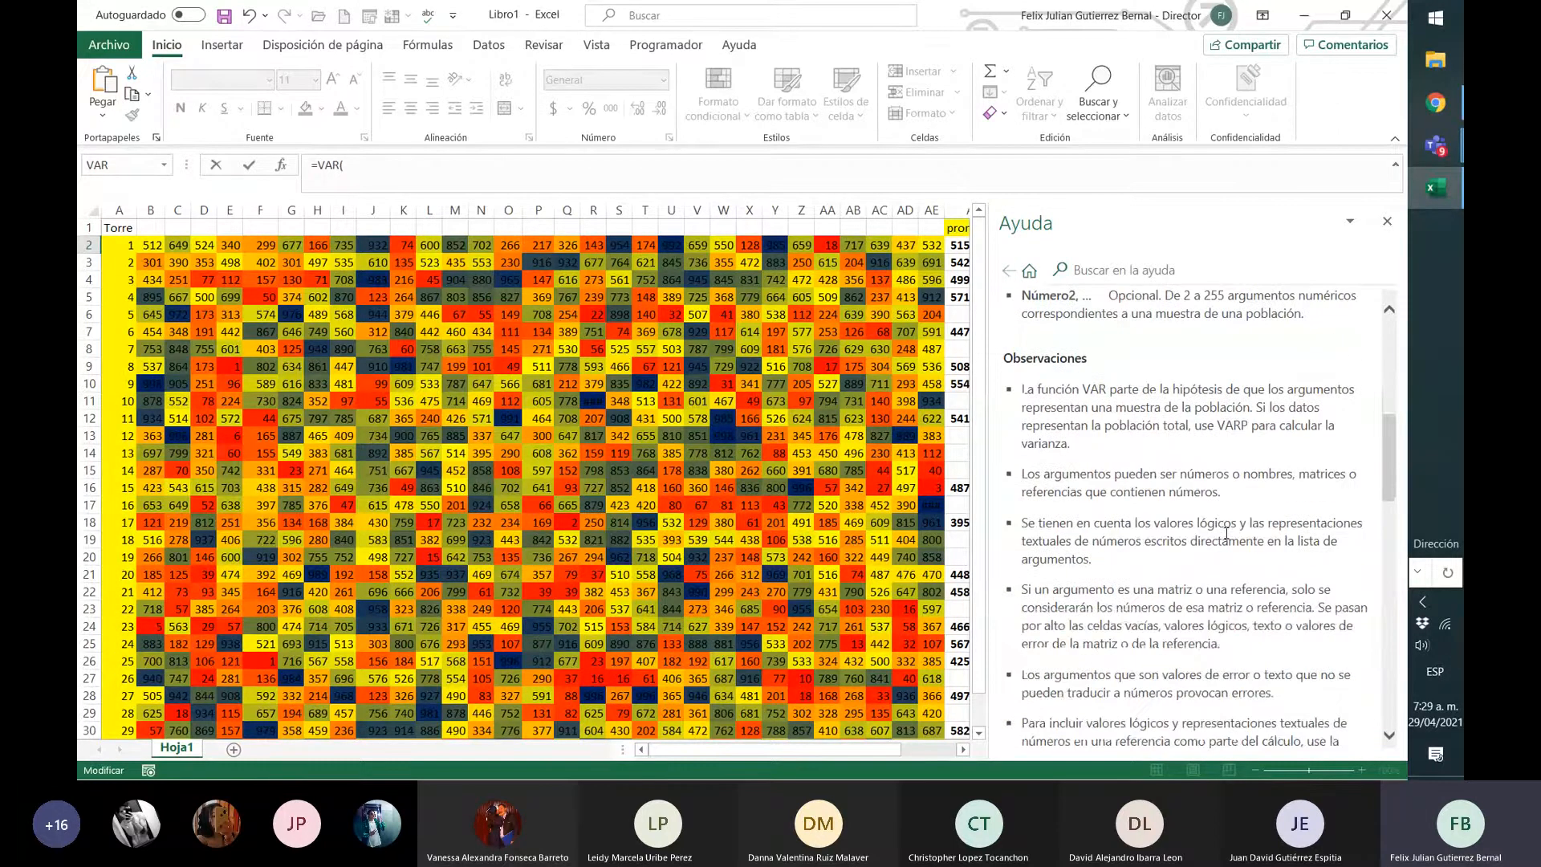
scroll(1225, 533, down, 3)
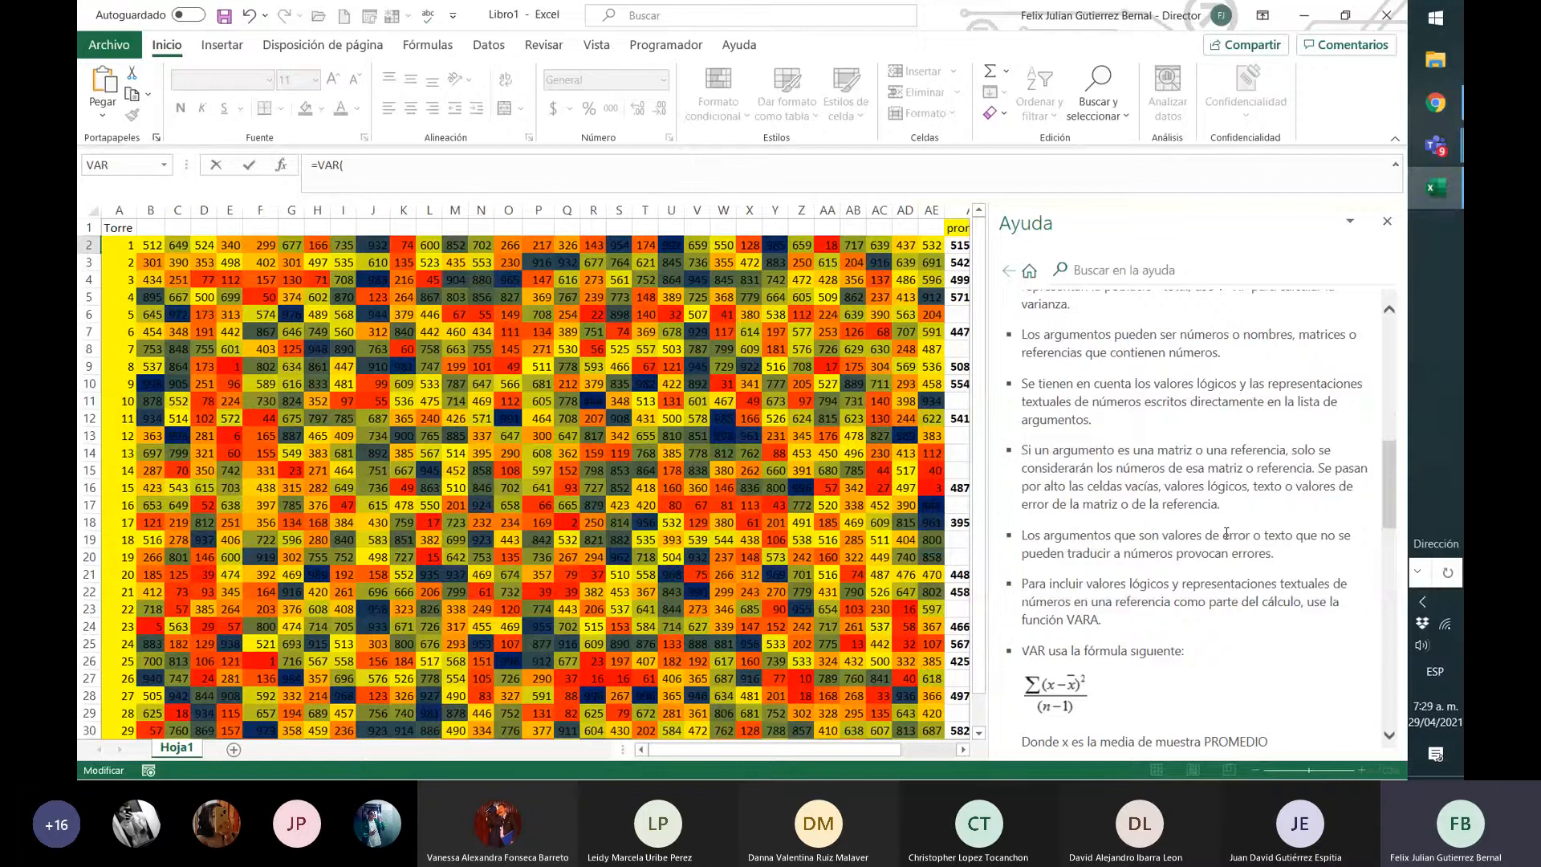
scroll(1225, 533, down, 2)
scroll(1243, 523, down, 1)
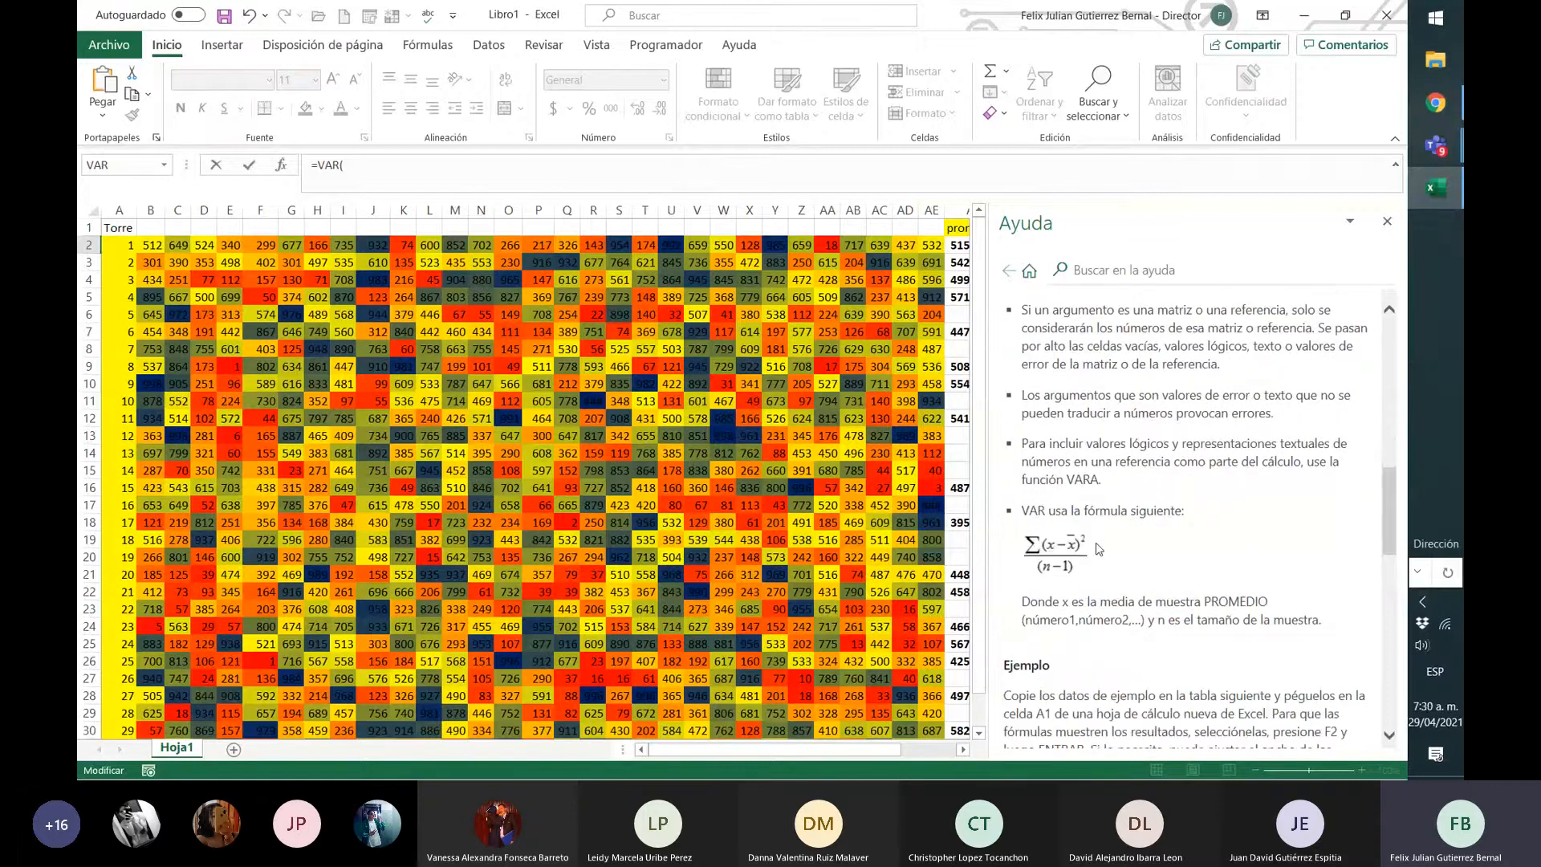
scroll(1135, 542, down, 2)
scroll(1135, 542, down, 3)
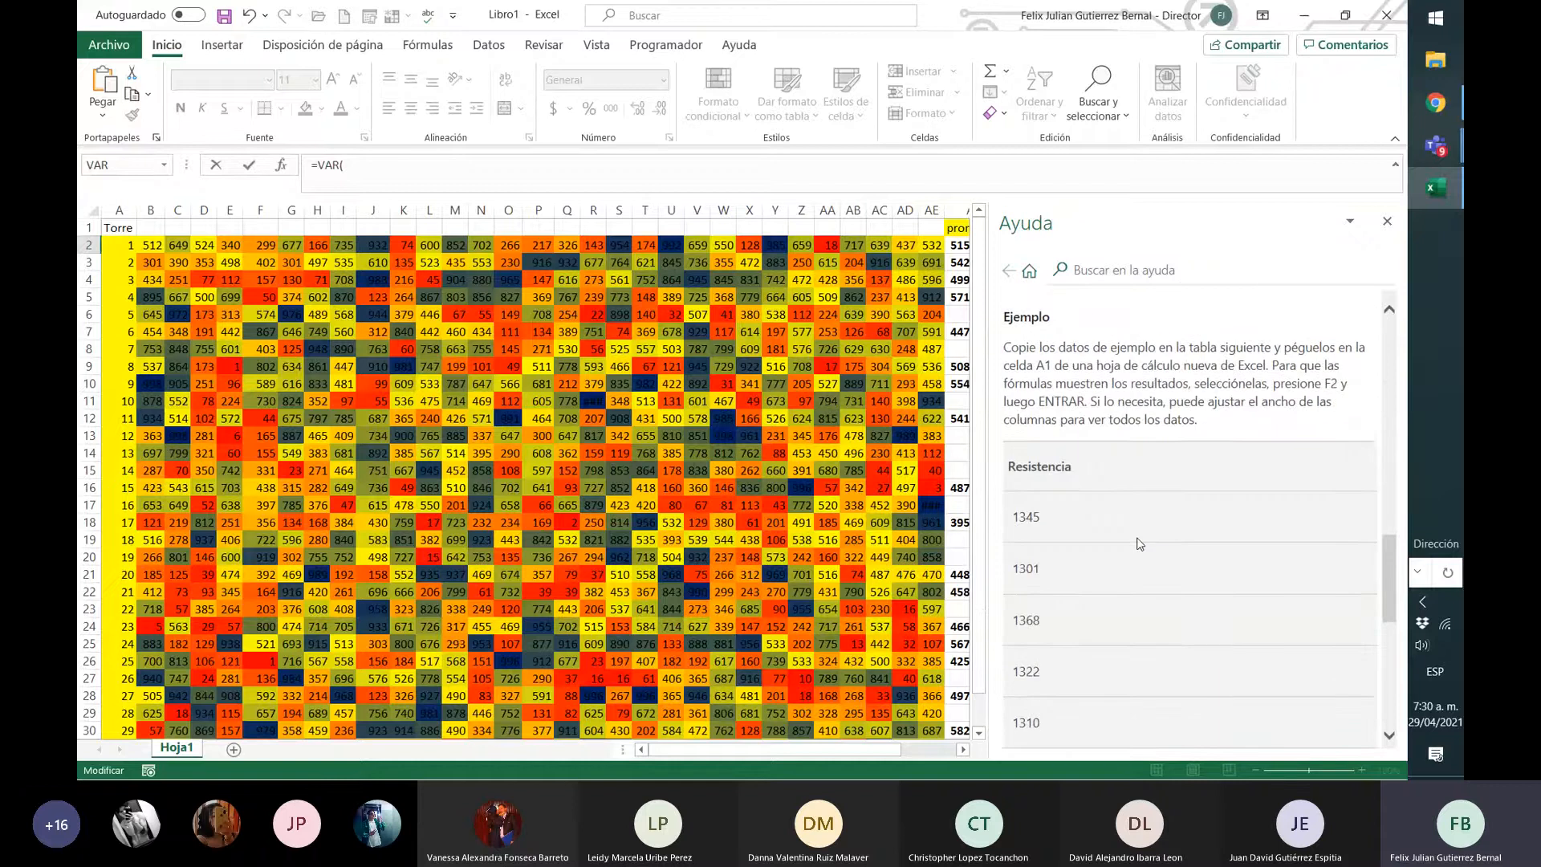
scroll(1139, 544, down, 7)
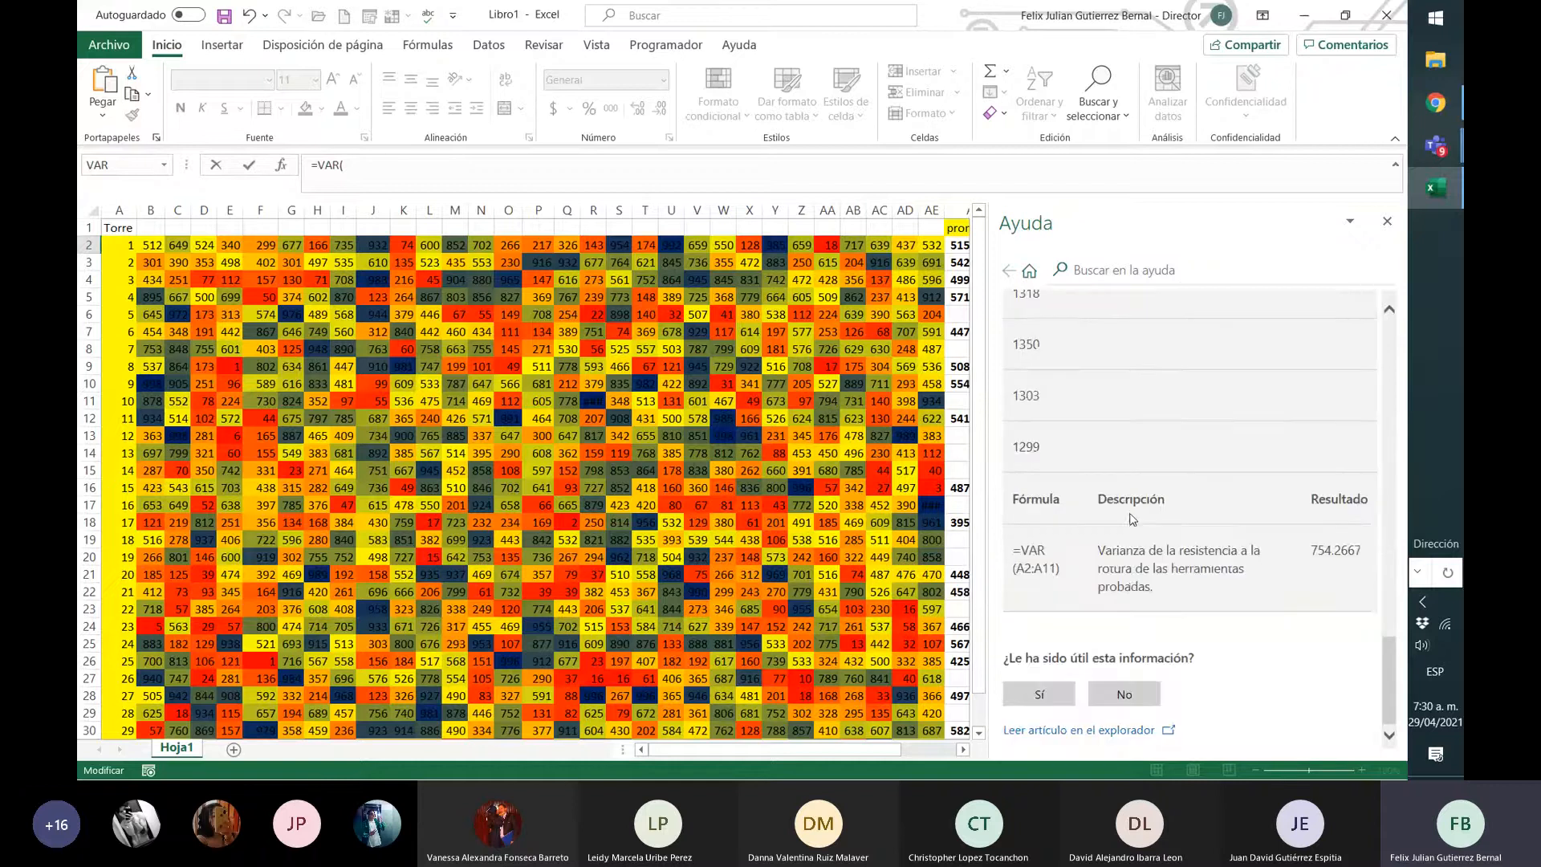
click(1389, 225)
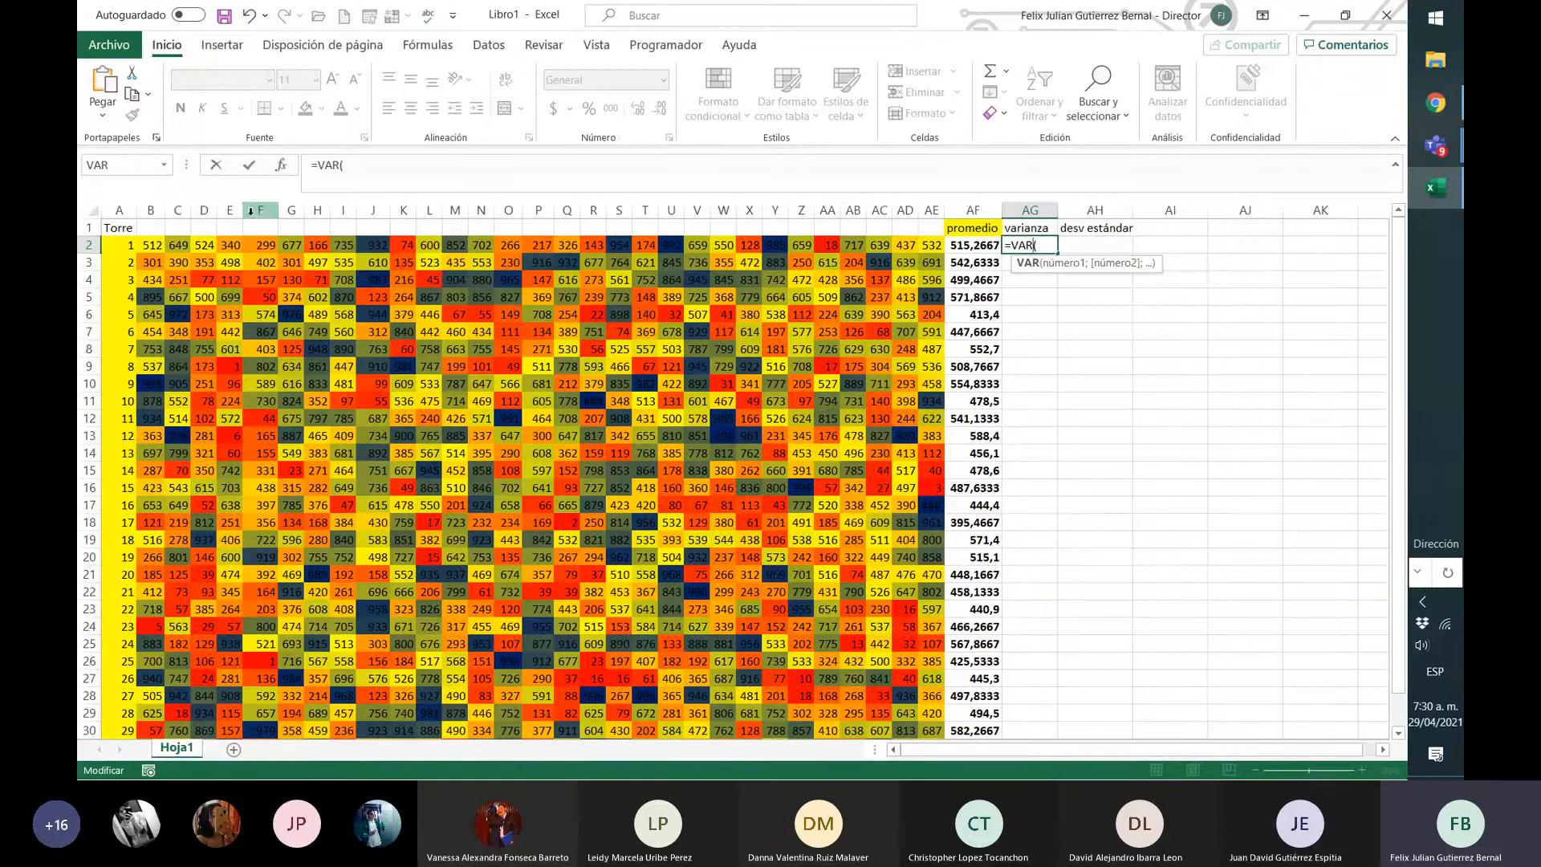
- Complete the variance formula in AG2 as =VAR(B2:AE2) over tower 1's random numbers
key(Return)
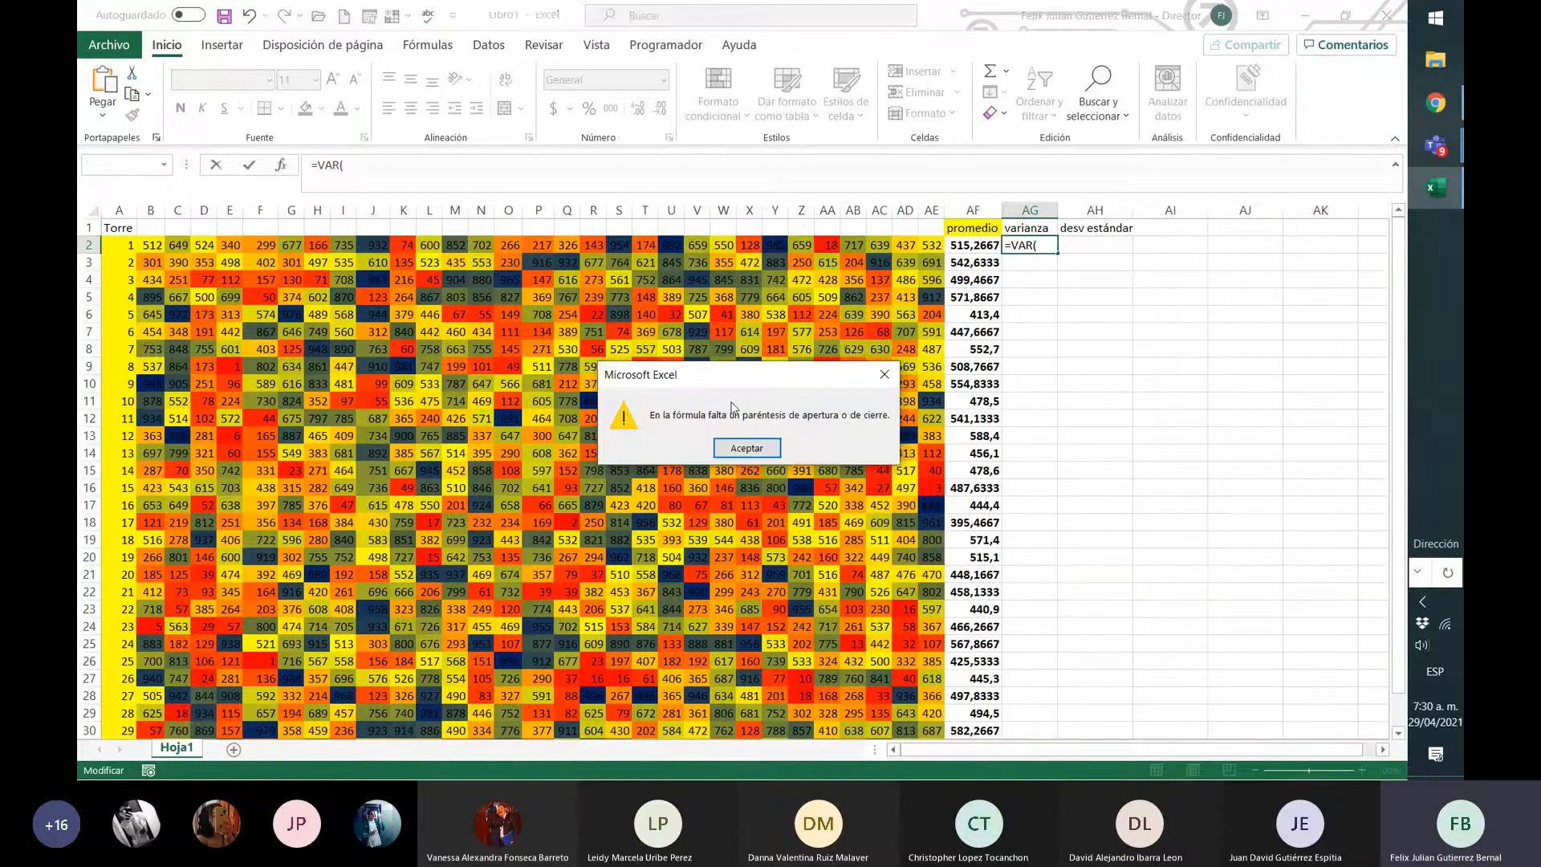
click(746, 449)
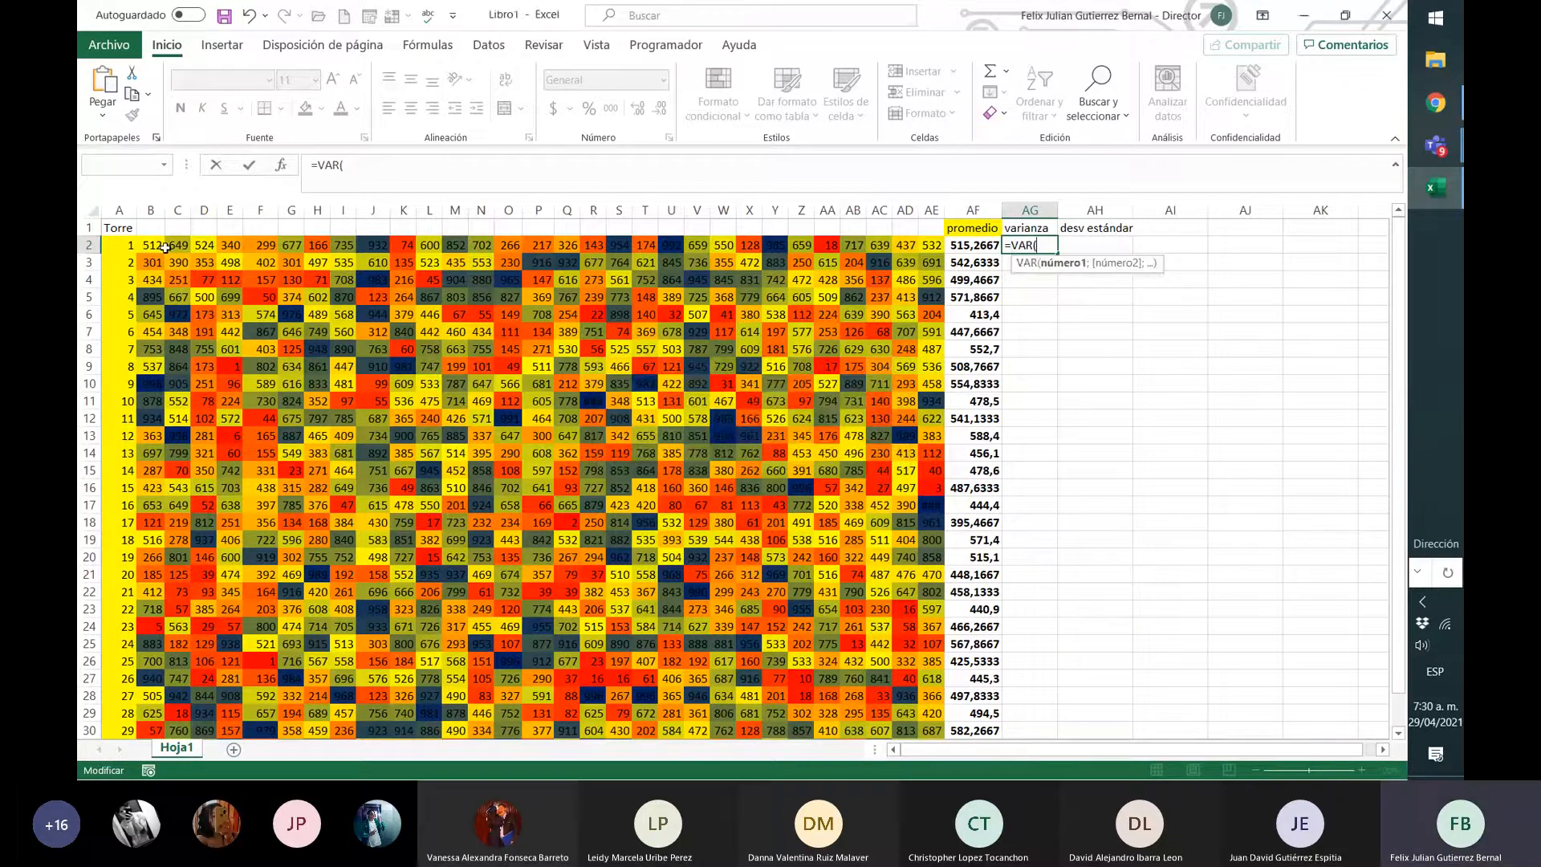
drag(145, 244, 929, 245)
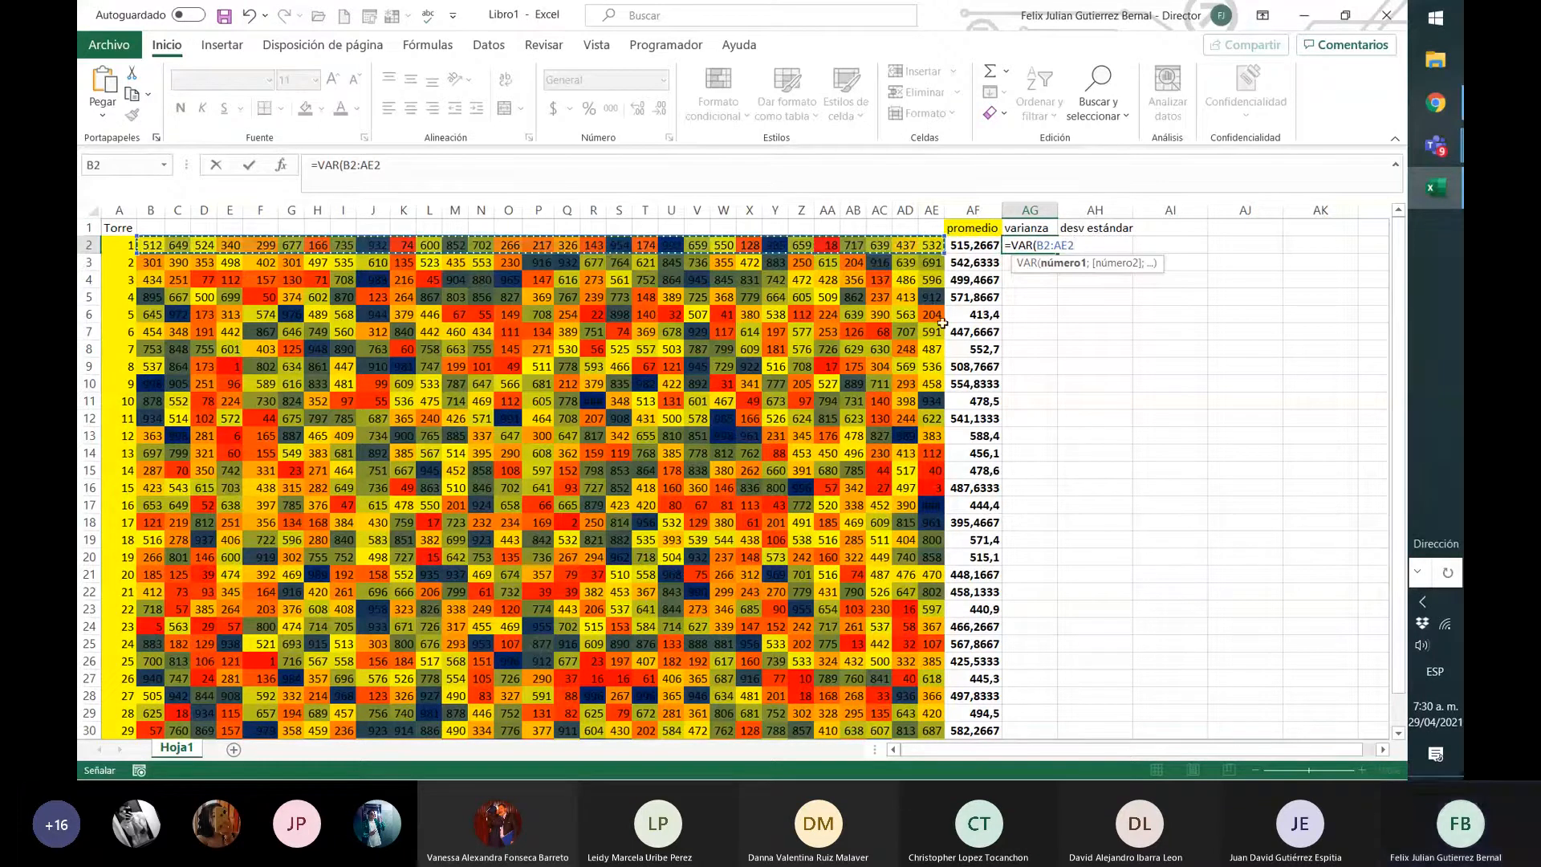
text())
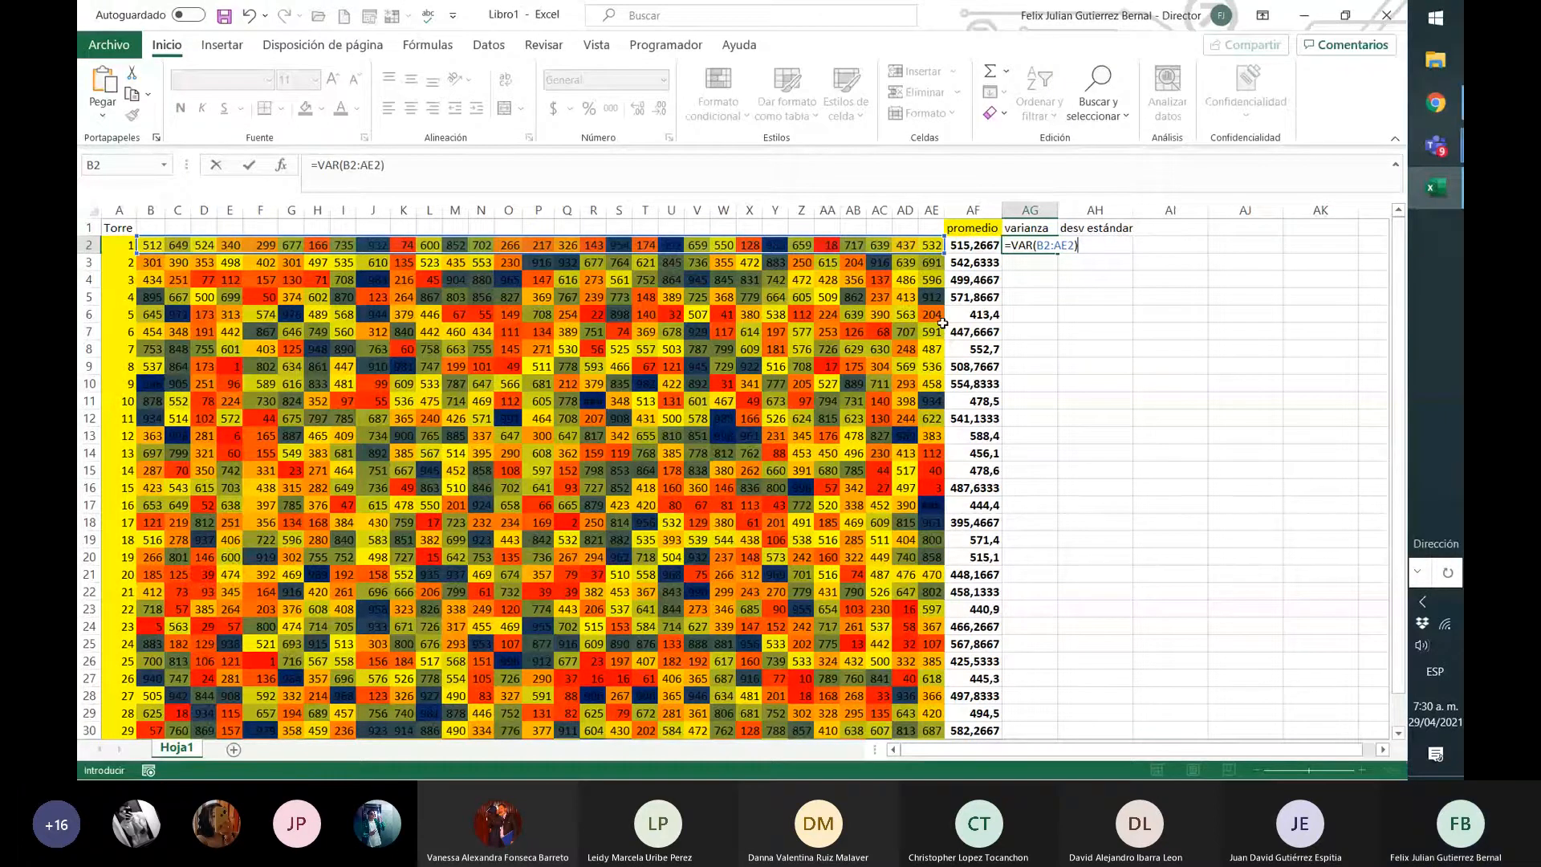
key(Return)
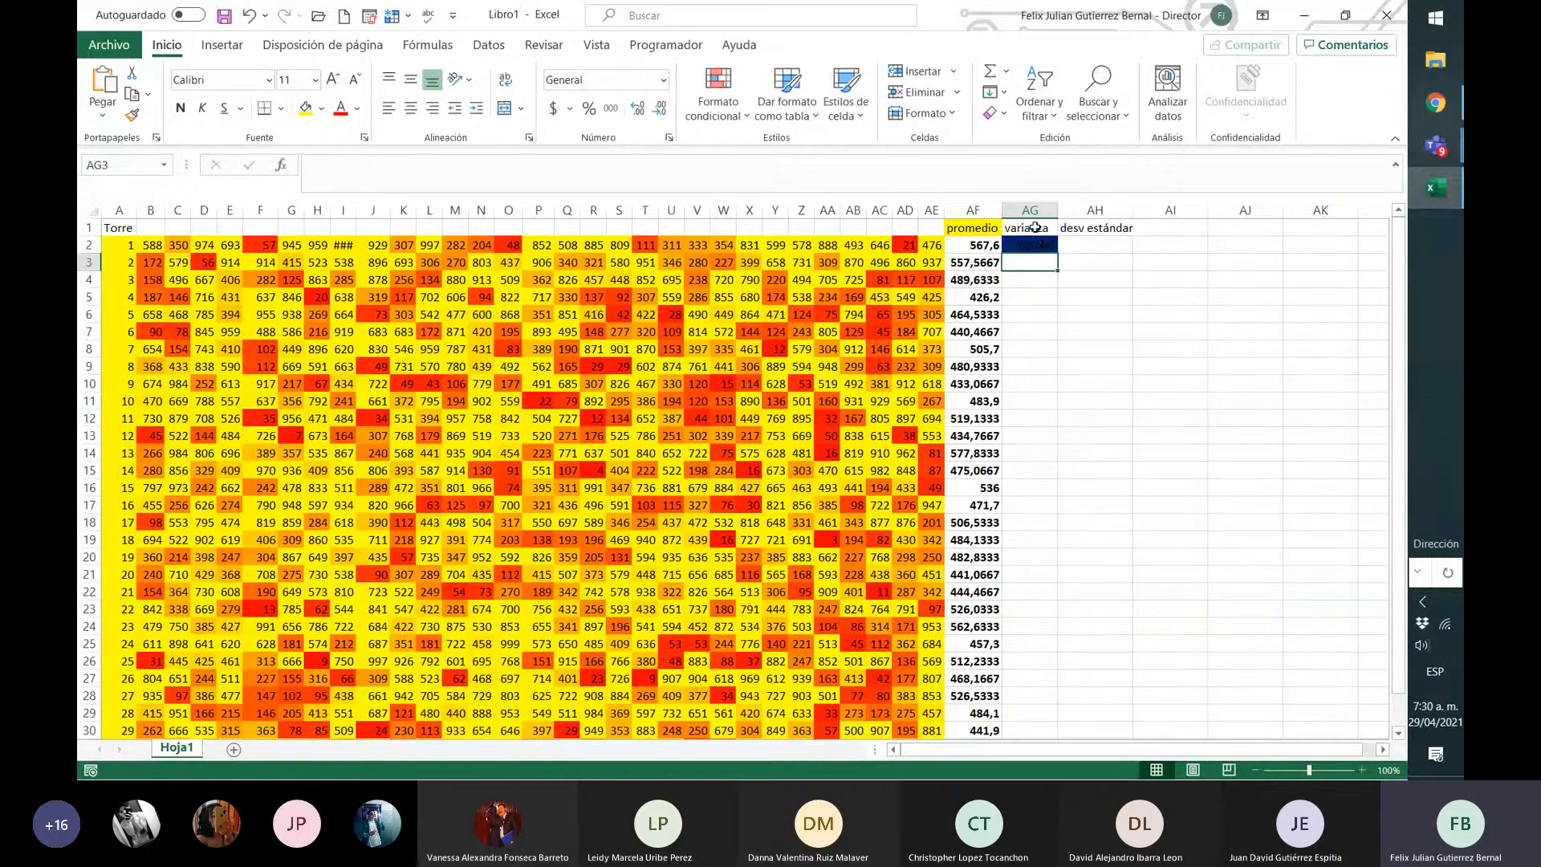
- Clear the conditional formatting rules from AG2 and copy its variance formula down through AG31
click(1036, 244)
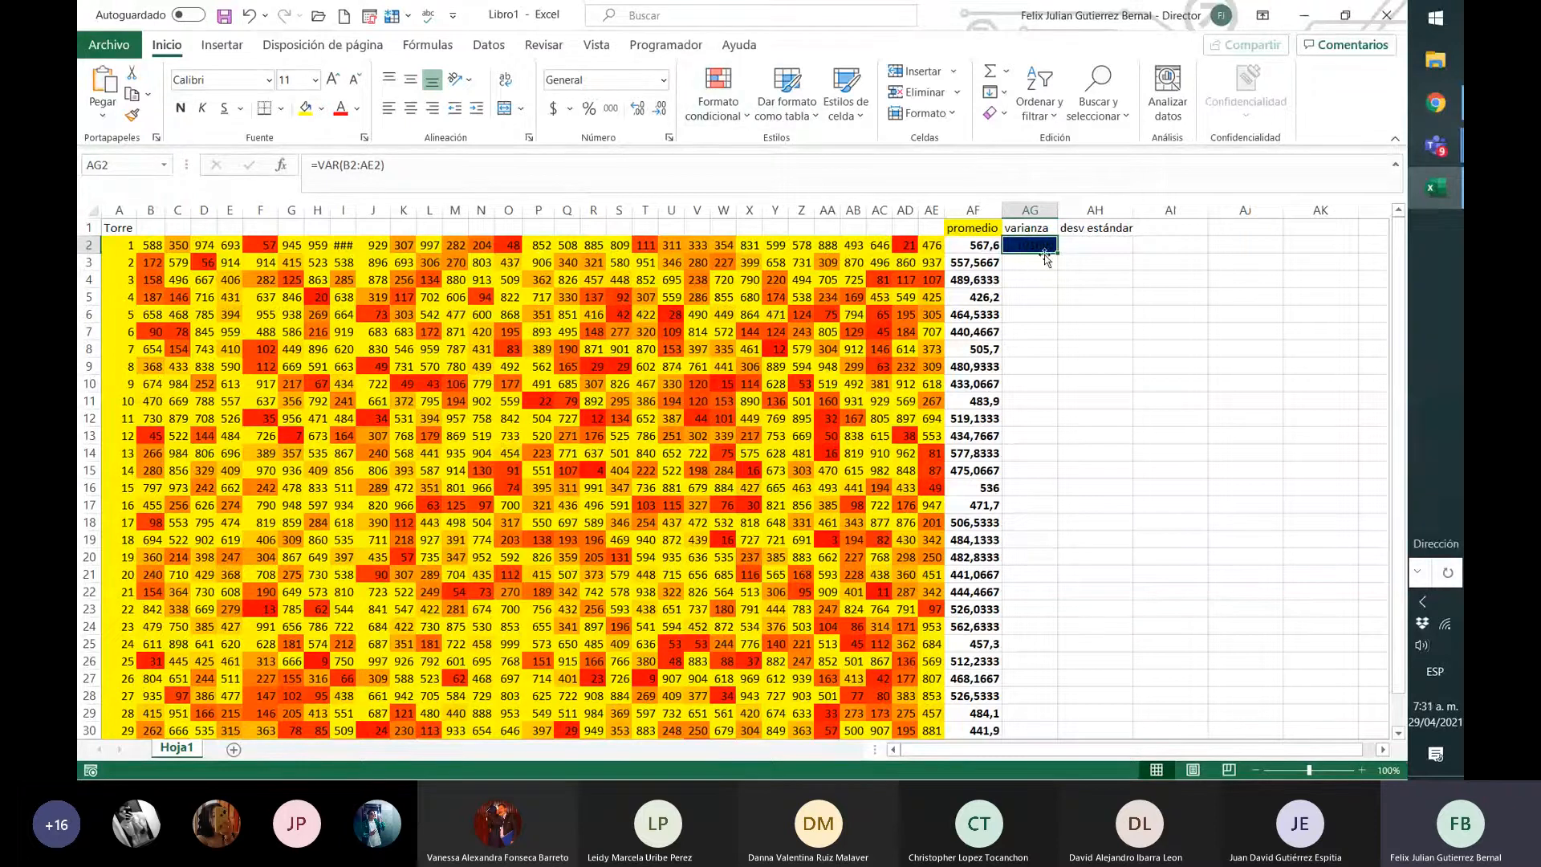
click(718, 102)
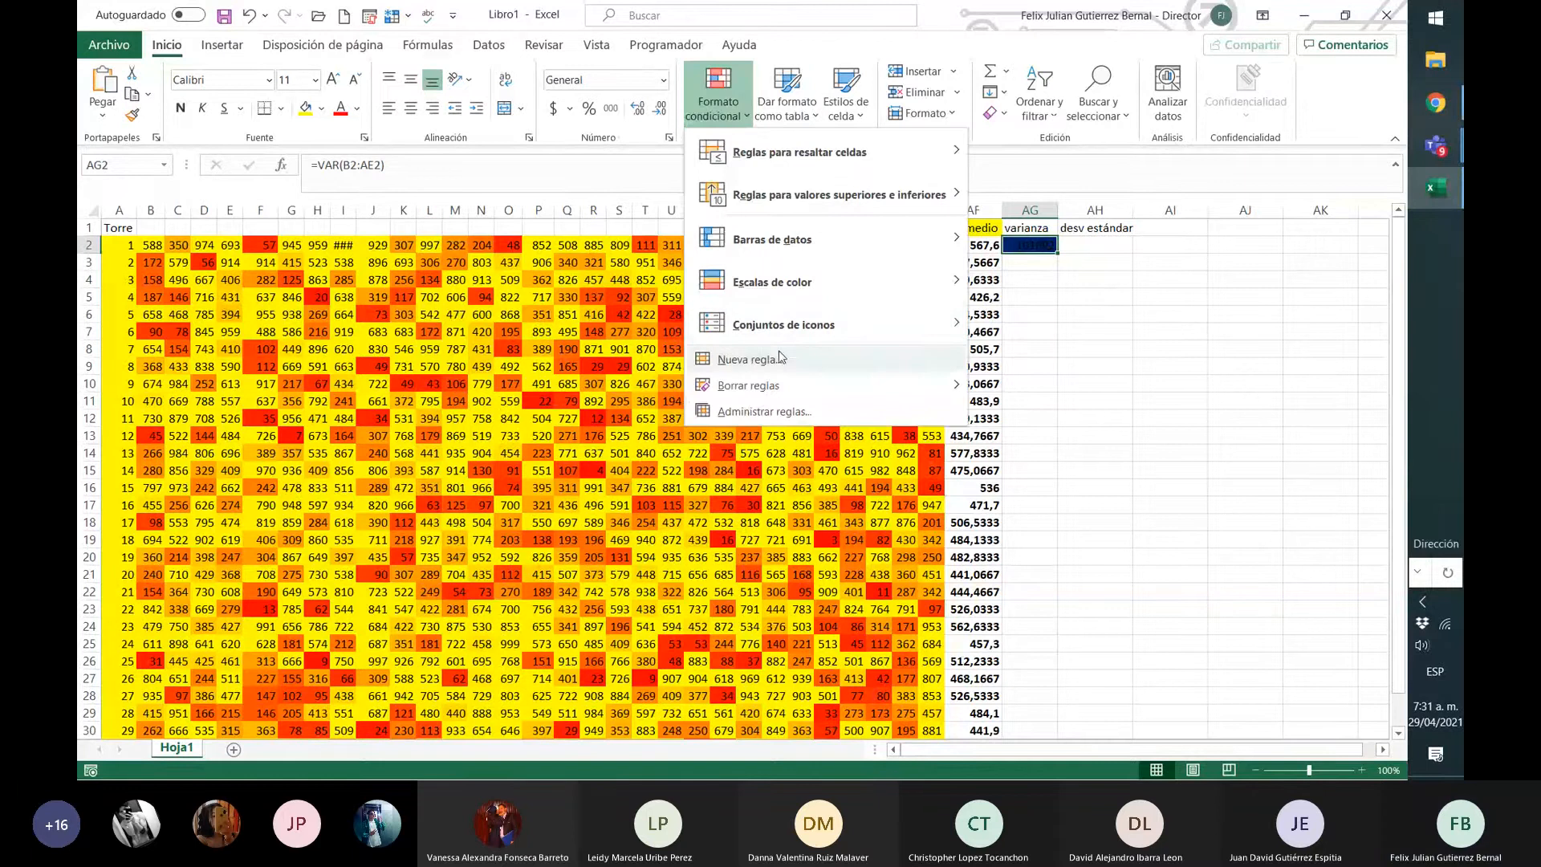
mouse_move(770, 392)
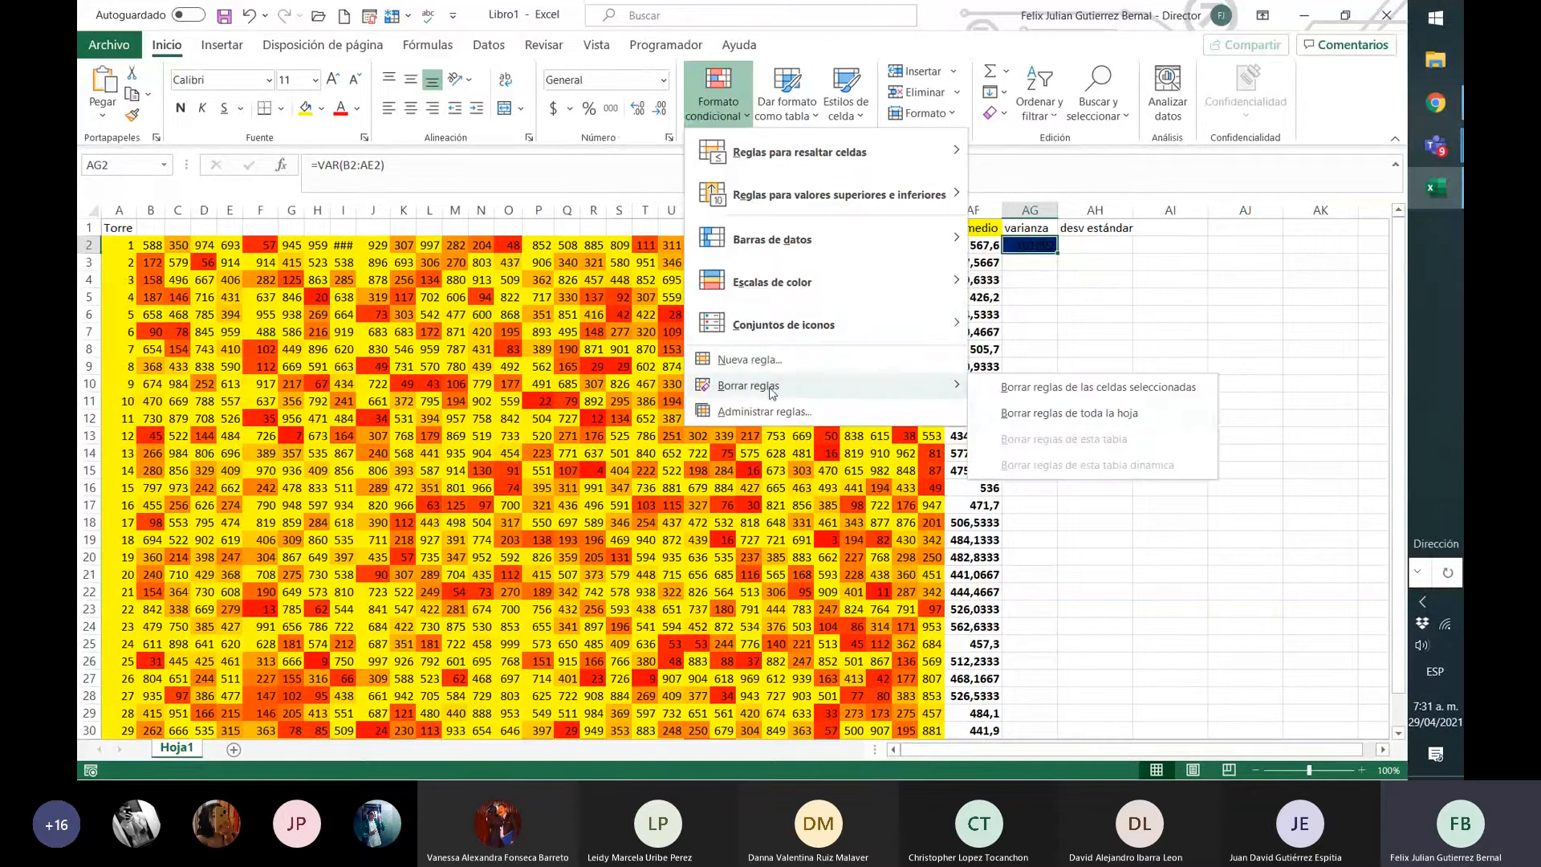
click(1099, 393)
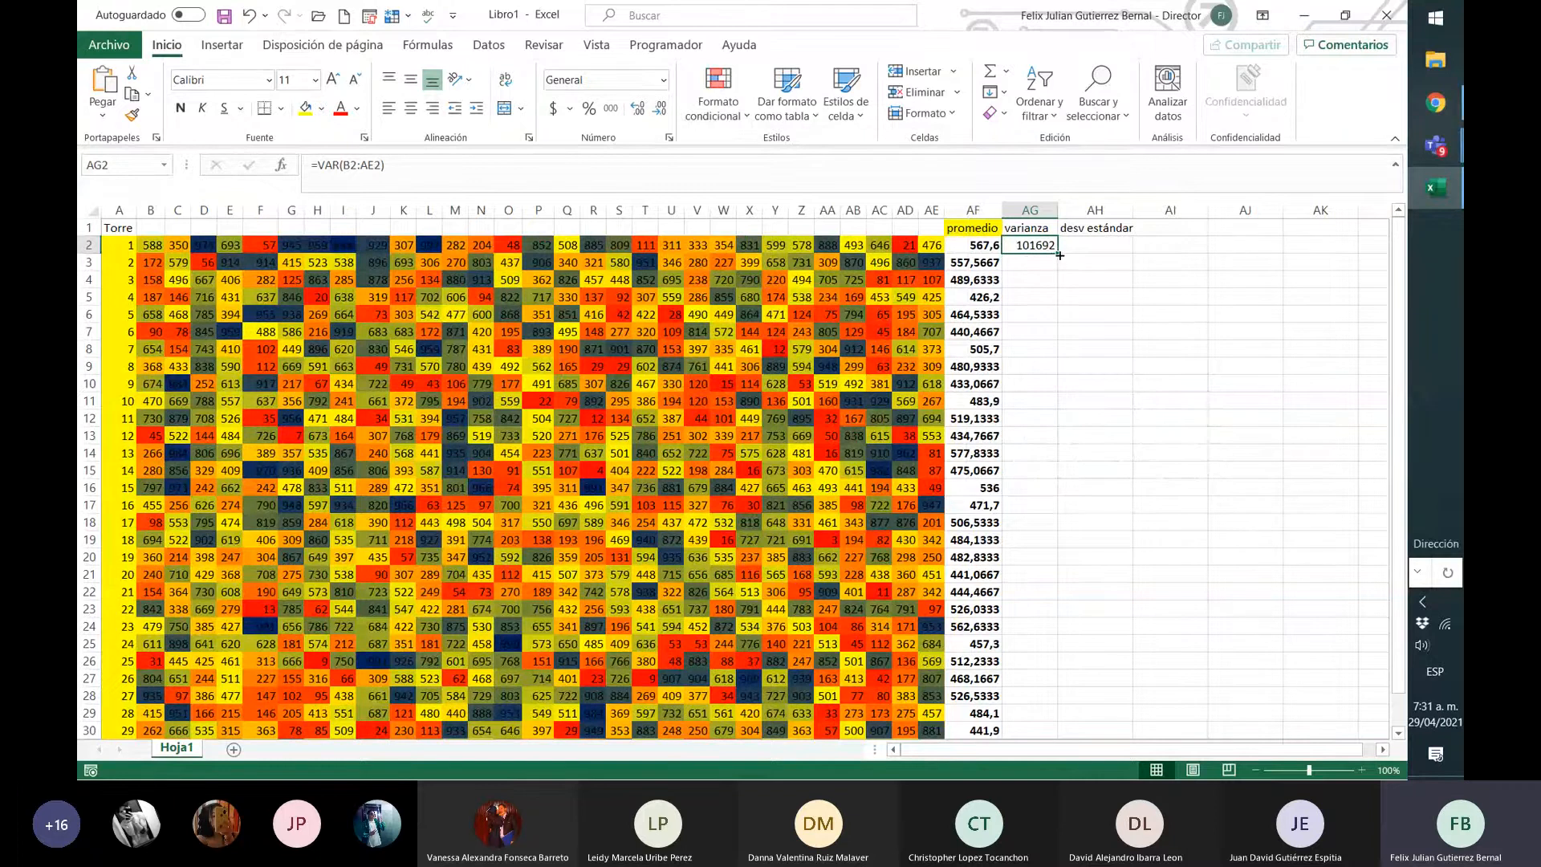
drag(1058, 254, 1039, 706)
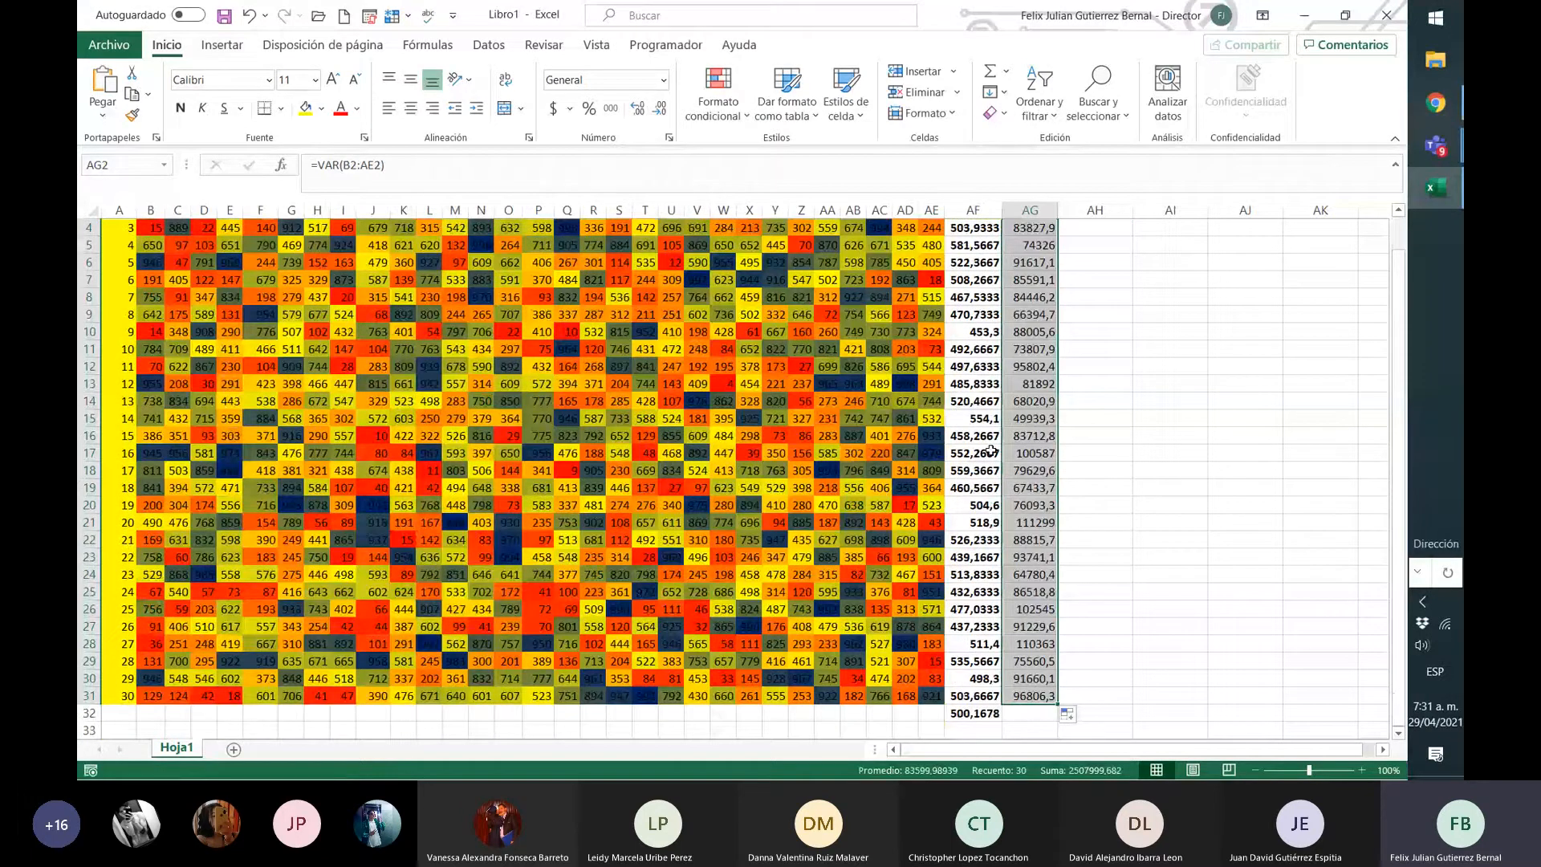
scroll(992, 452, up, 1)
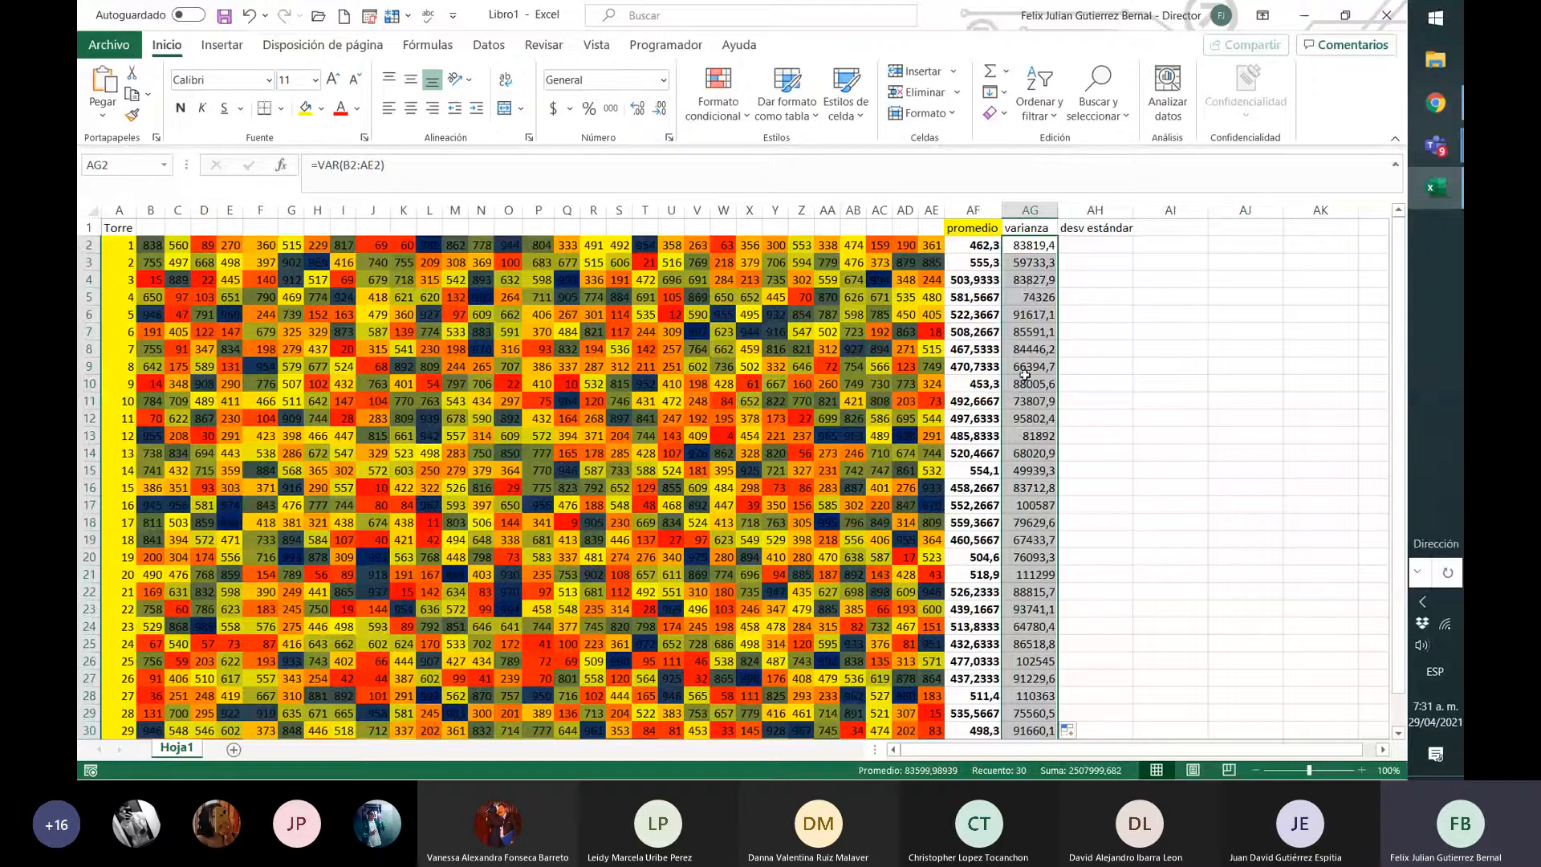
- Enter =RAIZ(AG2) in AH2 to calculate tower 1's standard deviation from its variance
click(1100, 243)
text(=)
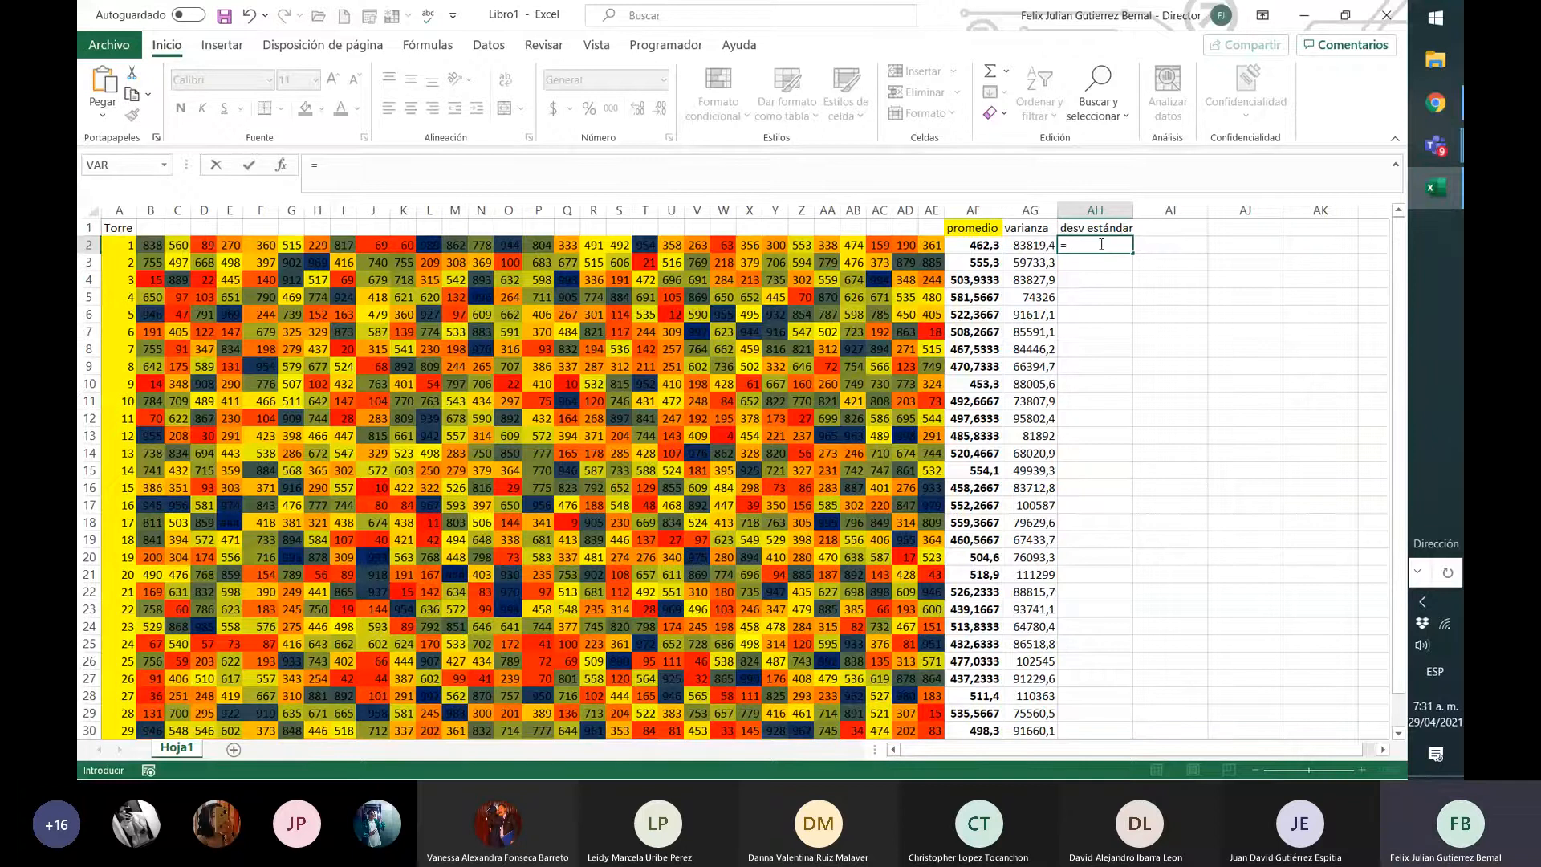
text(raiz)
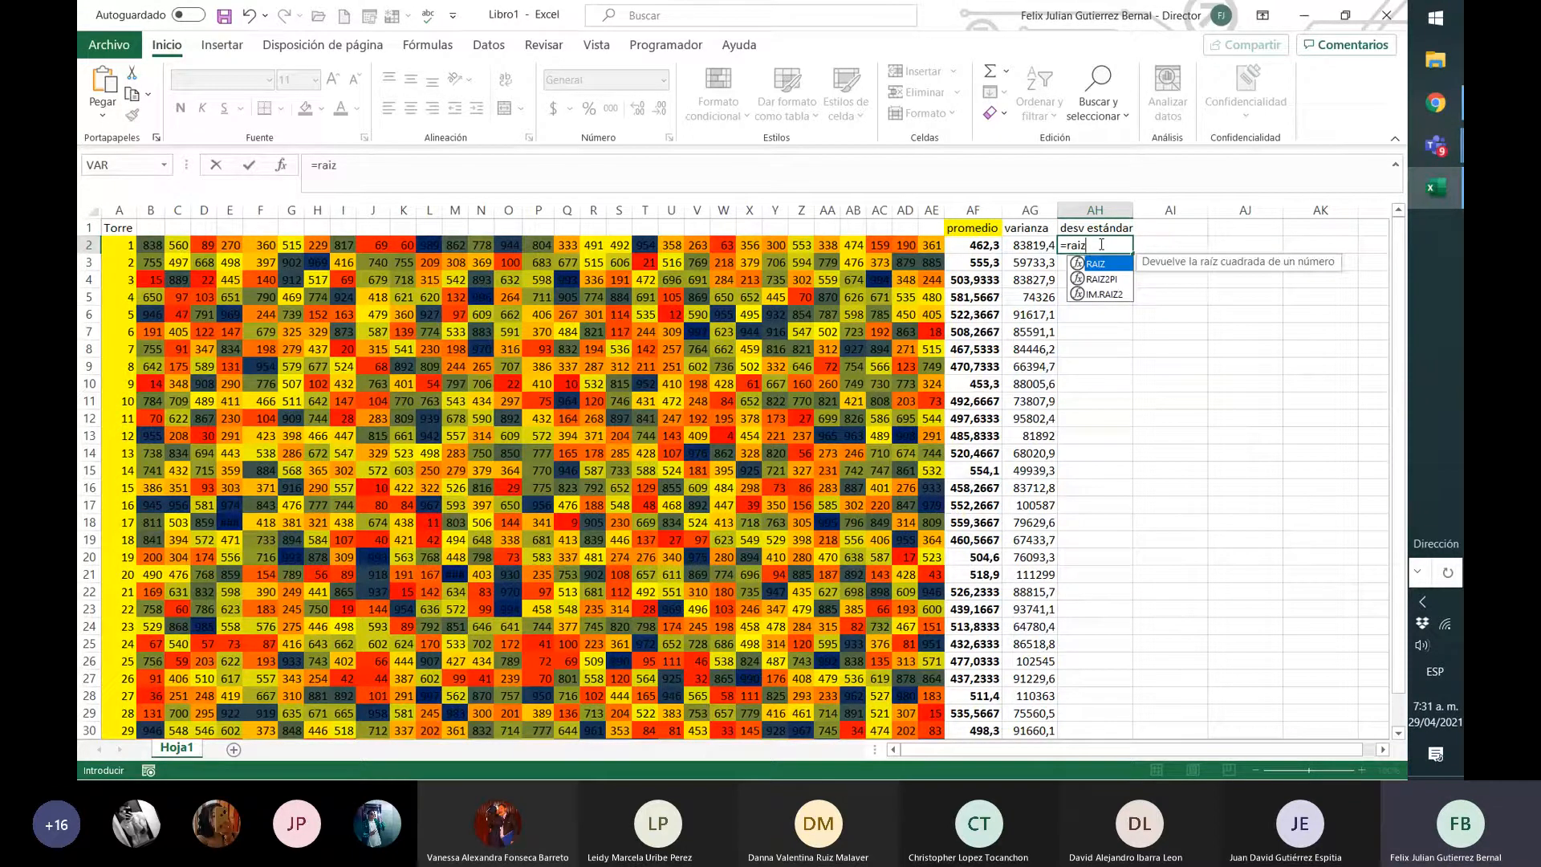
text(()
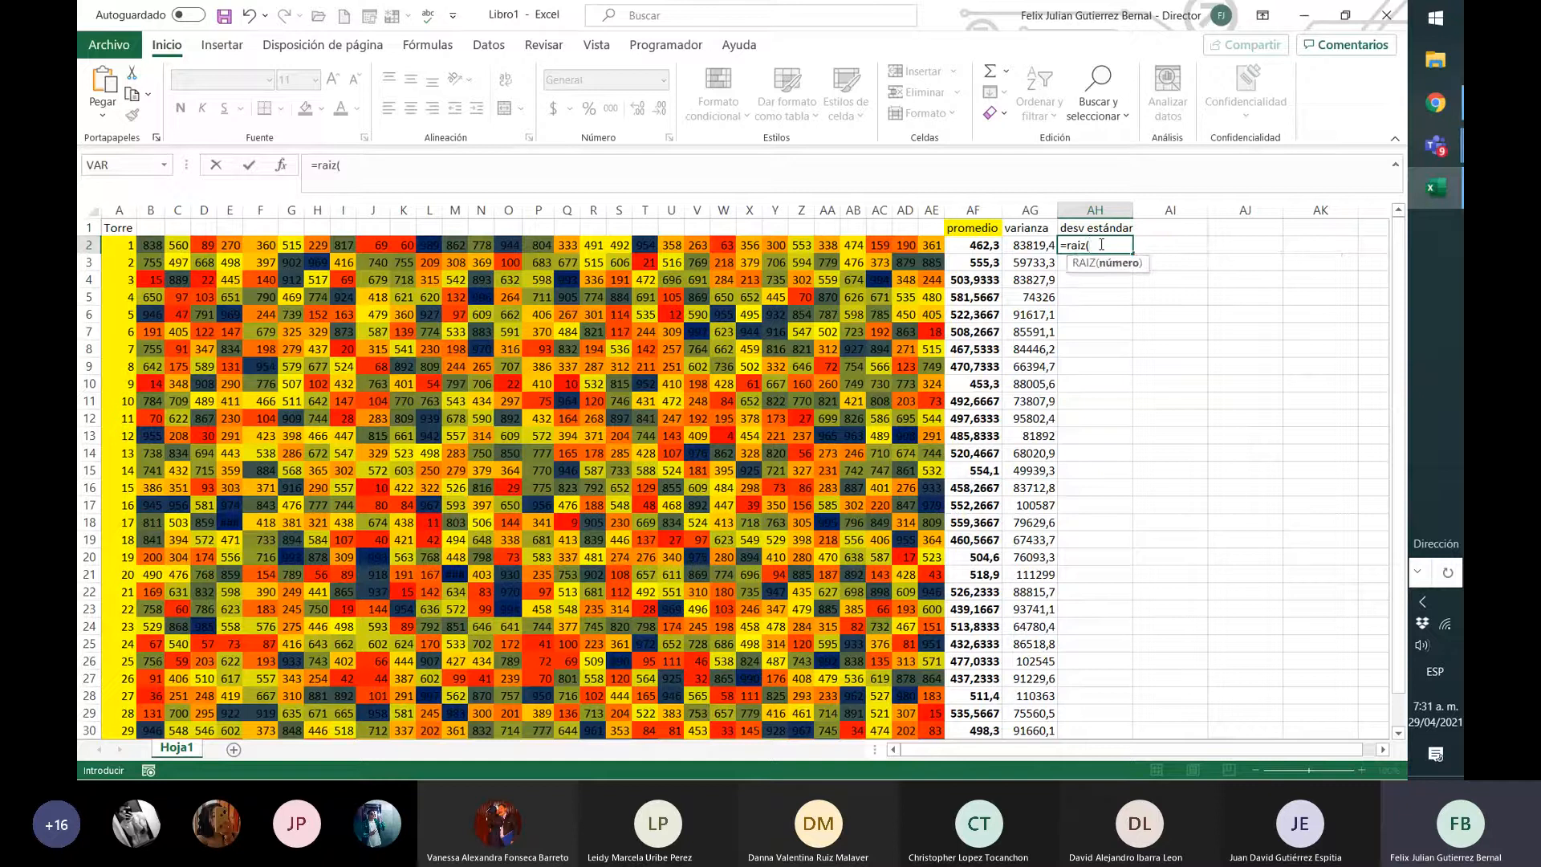
click(1033, 247)
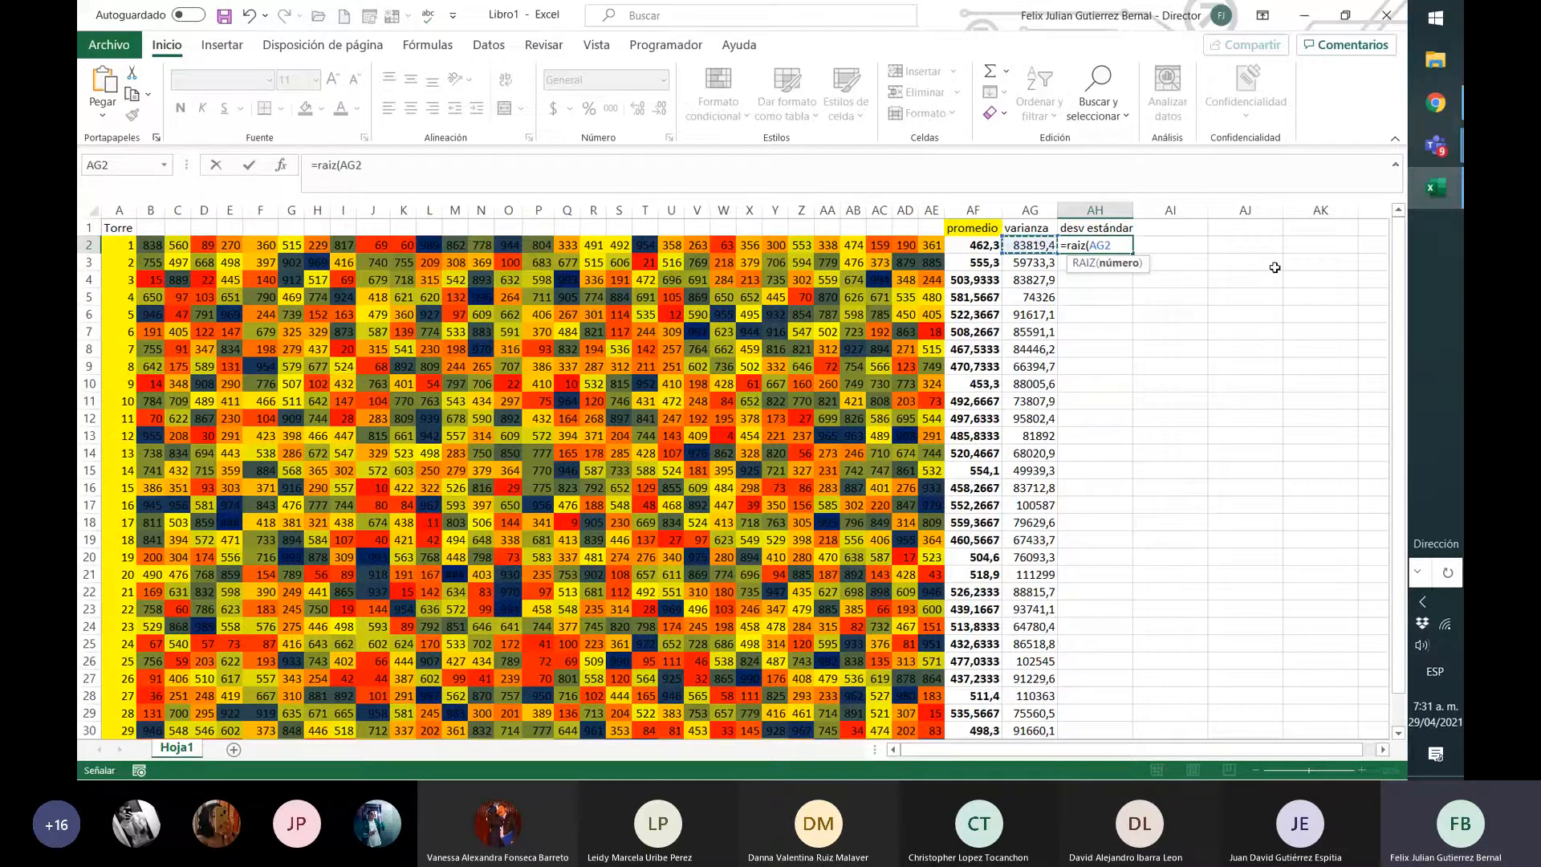
text())
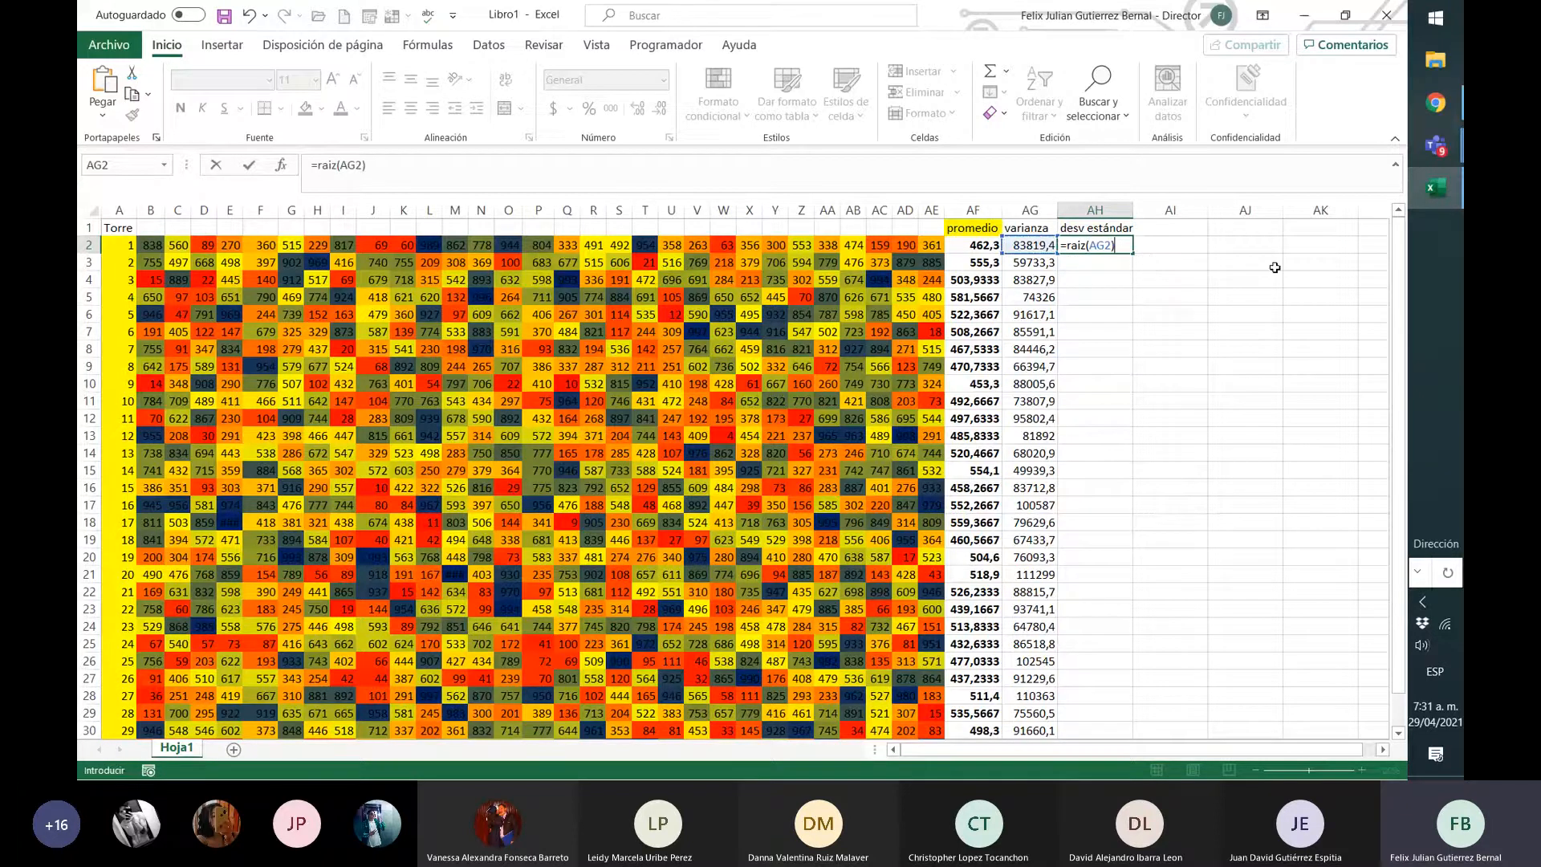
key(Return)
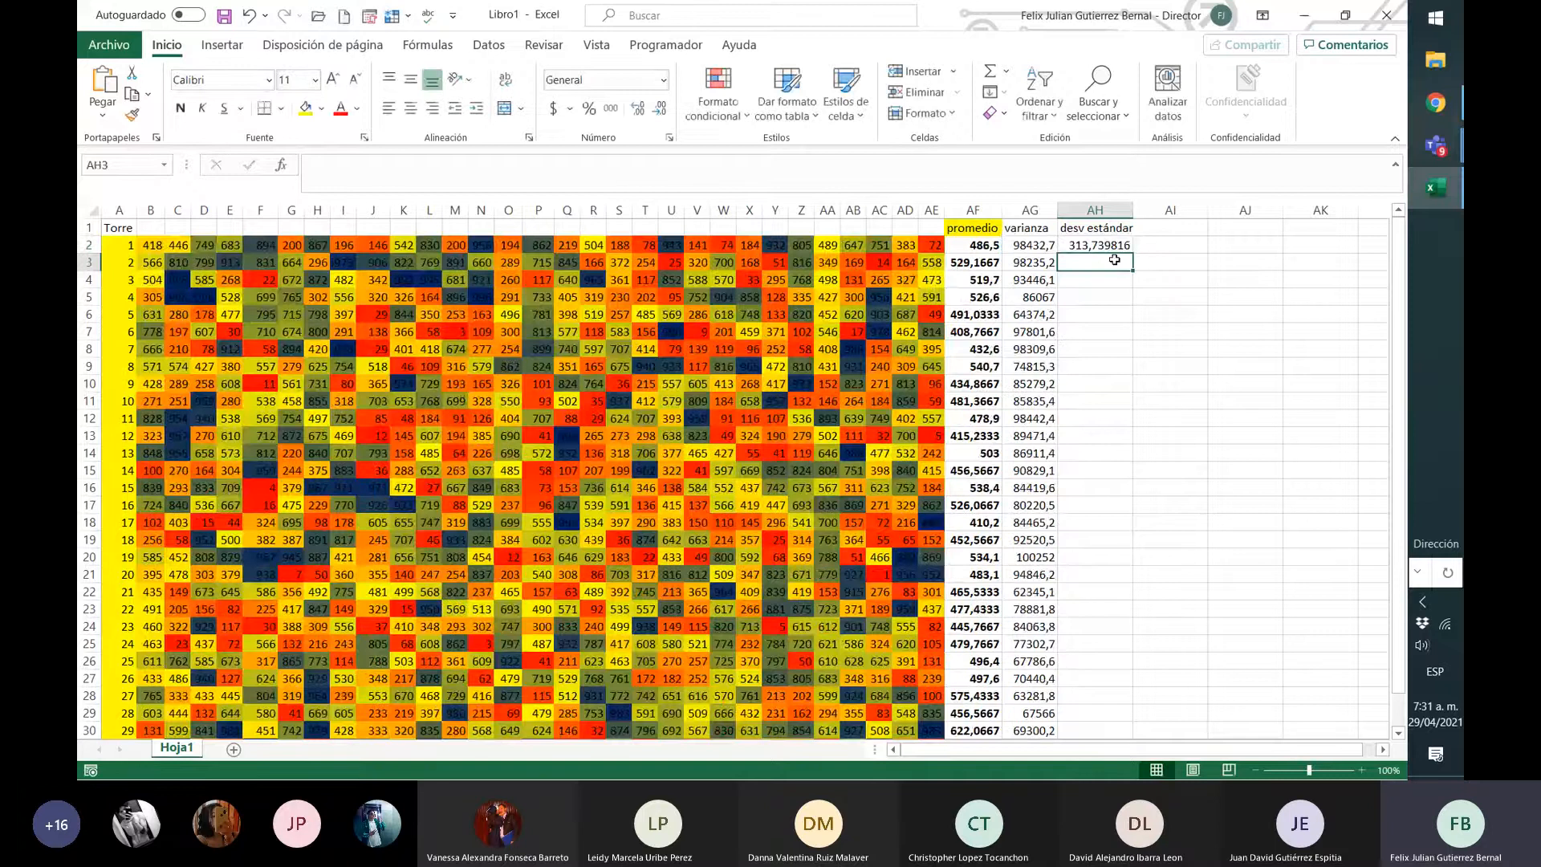
- Copy the standard deviation formula from AH2 down through AH31
click(1107, 245)
drag(1133, 253, 1131, 697)
click(1161, 459)
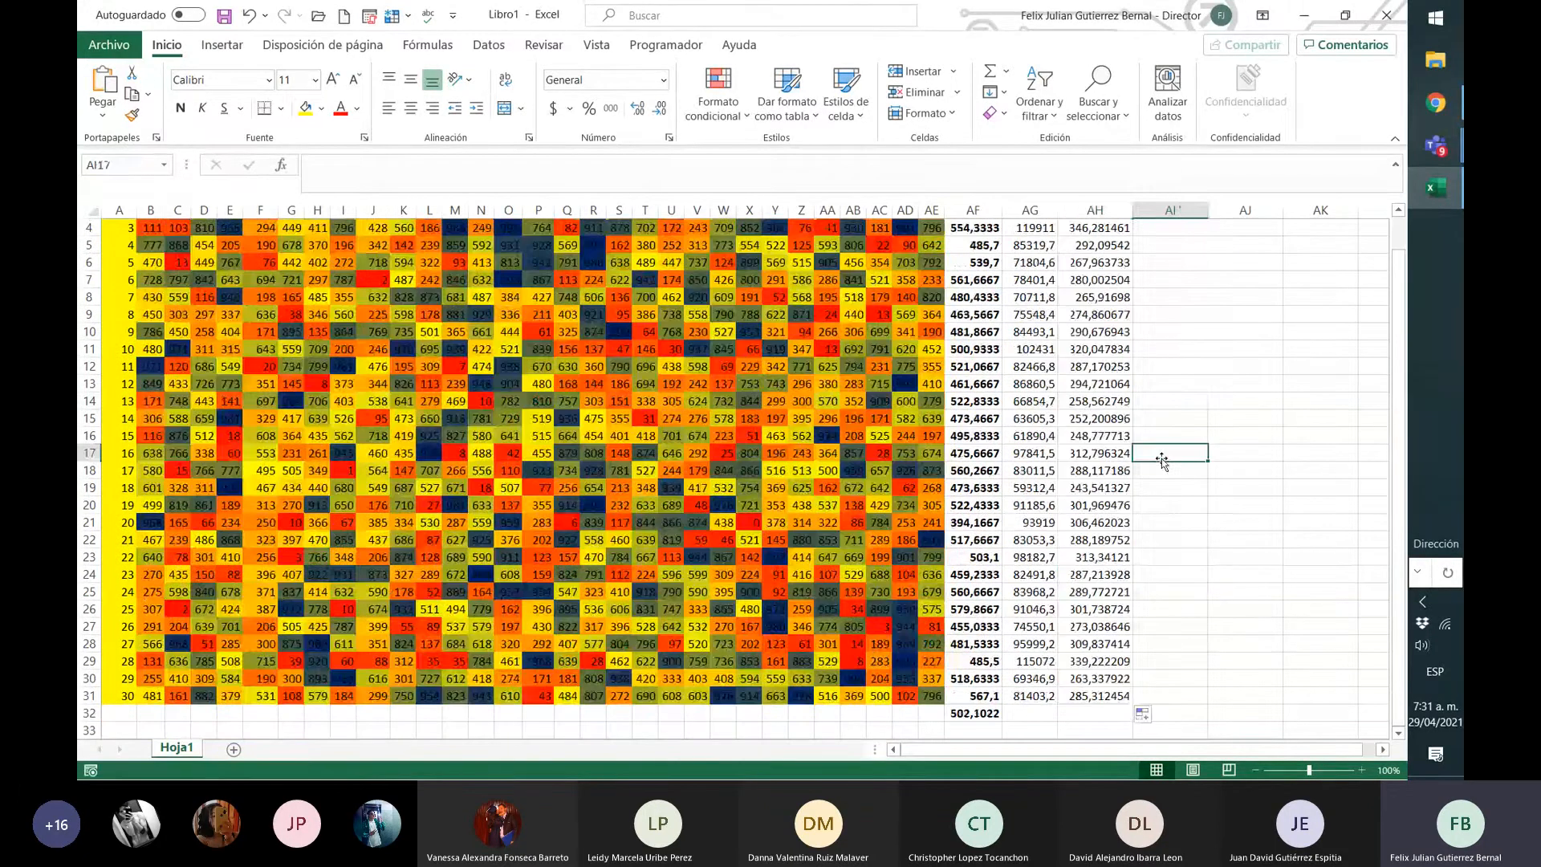
scroll(1161, 459, up, 1)
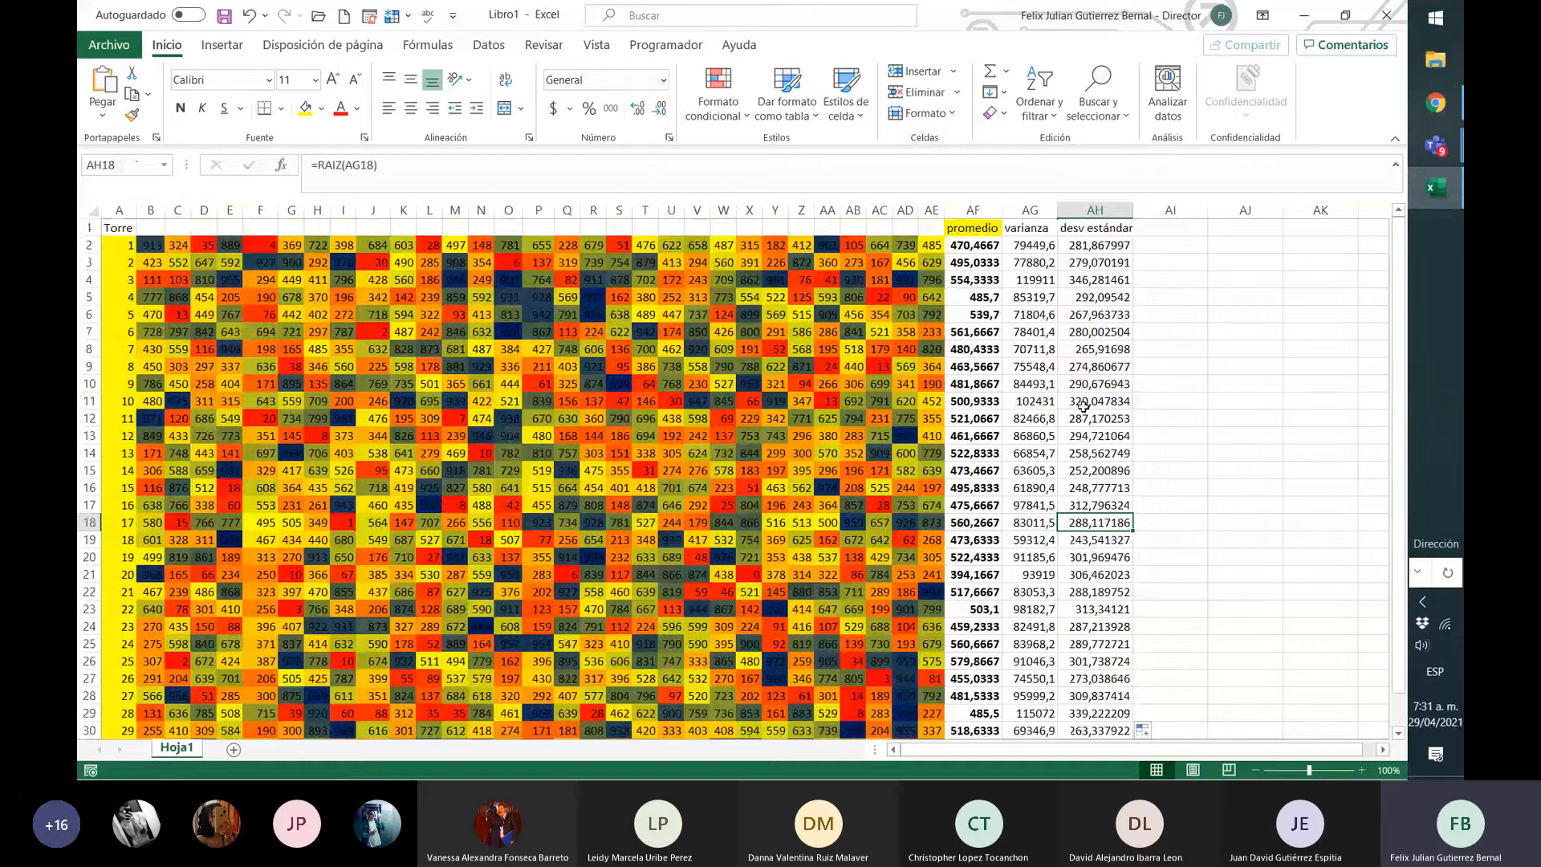
- Reduce the standard deviations in AH2:AH31 to one decimal place
click(1095, 211)
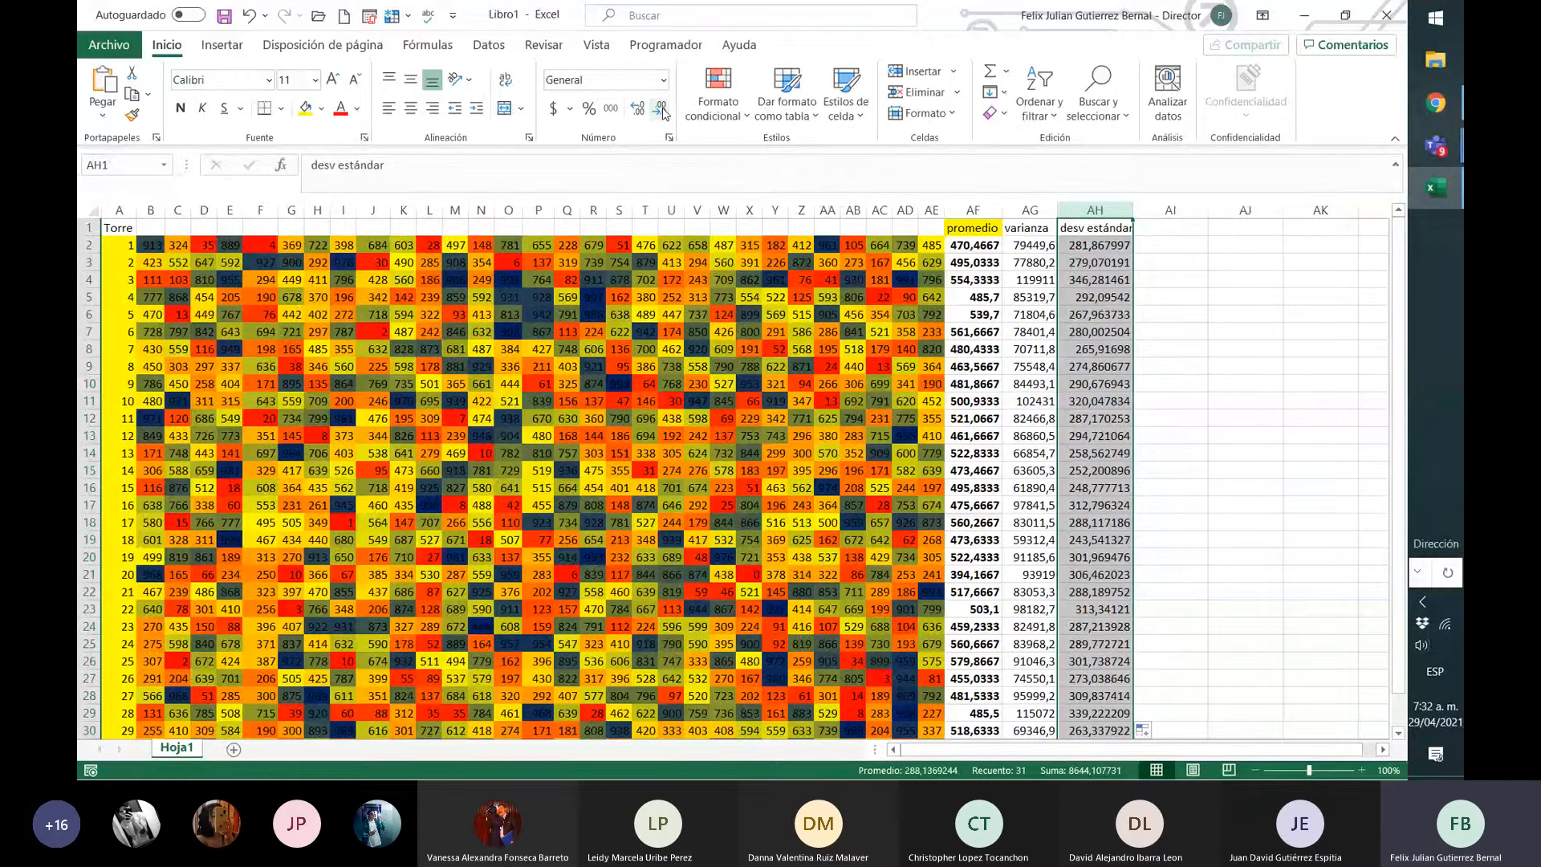
click(1114, 258)
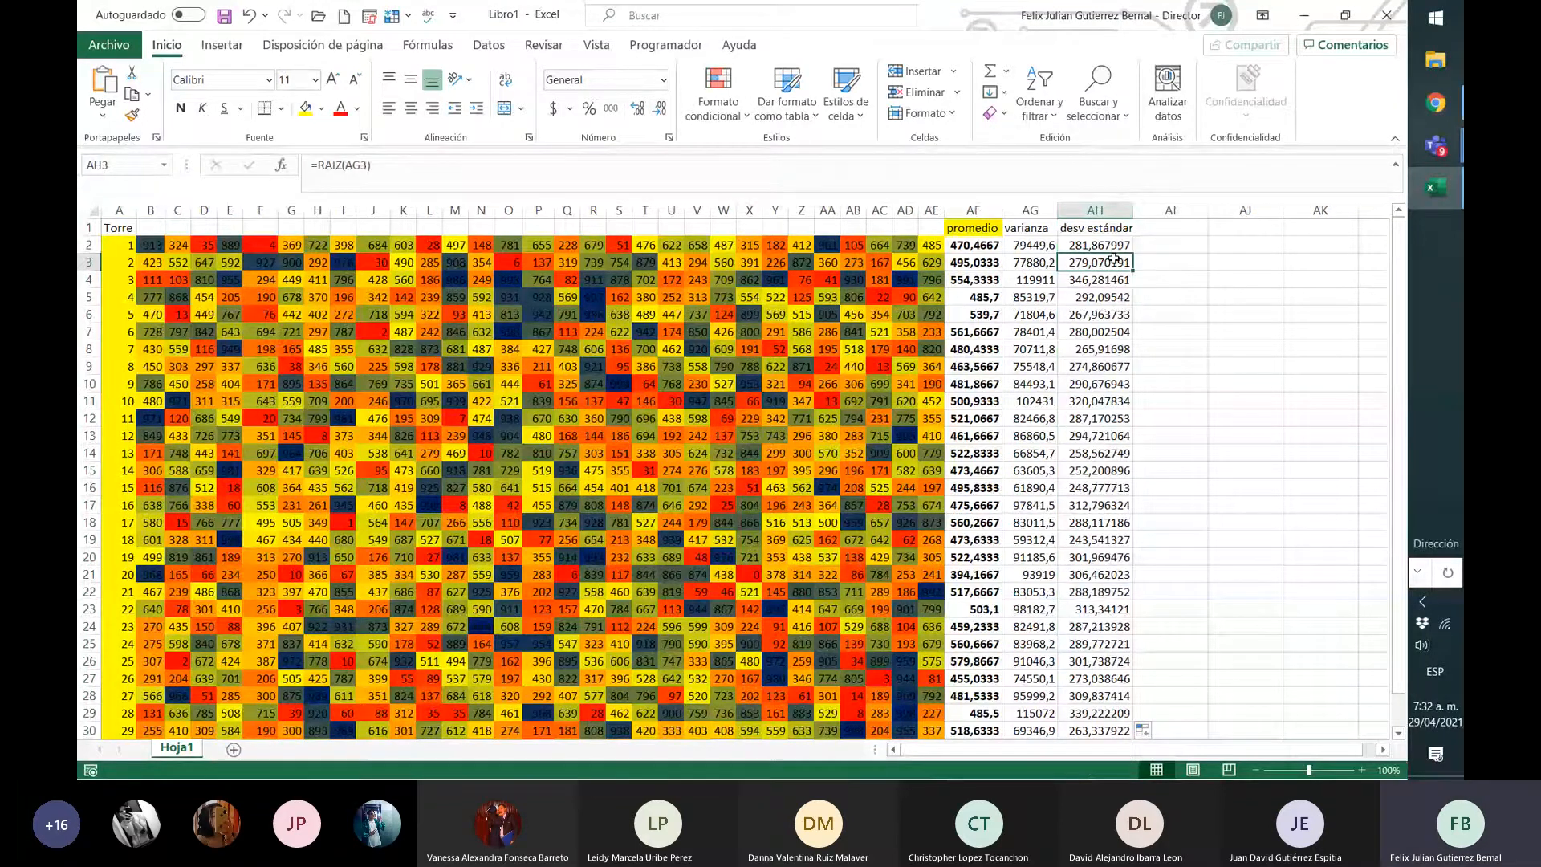
drag(1112, 245, 1108, 606)
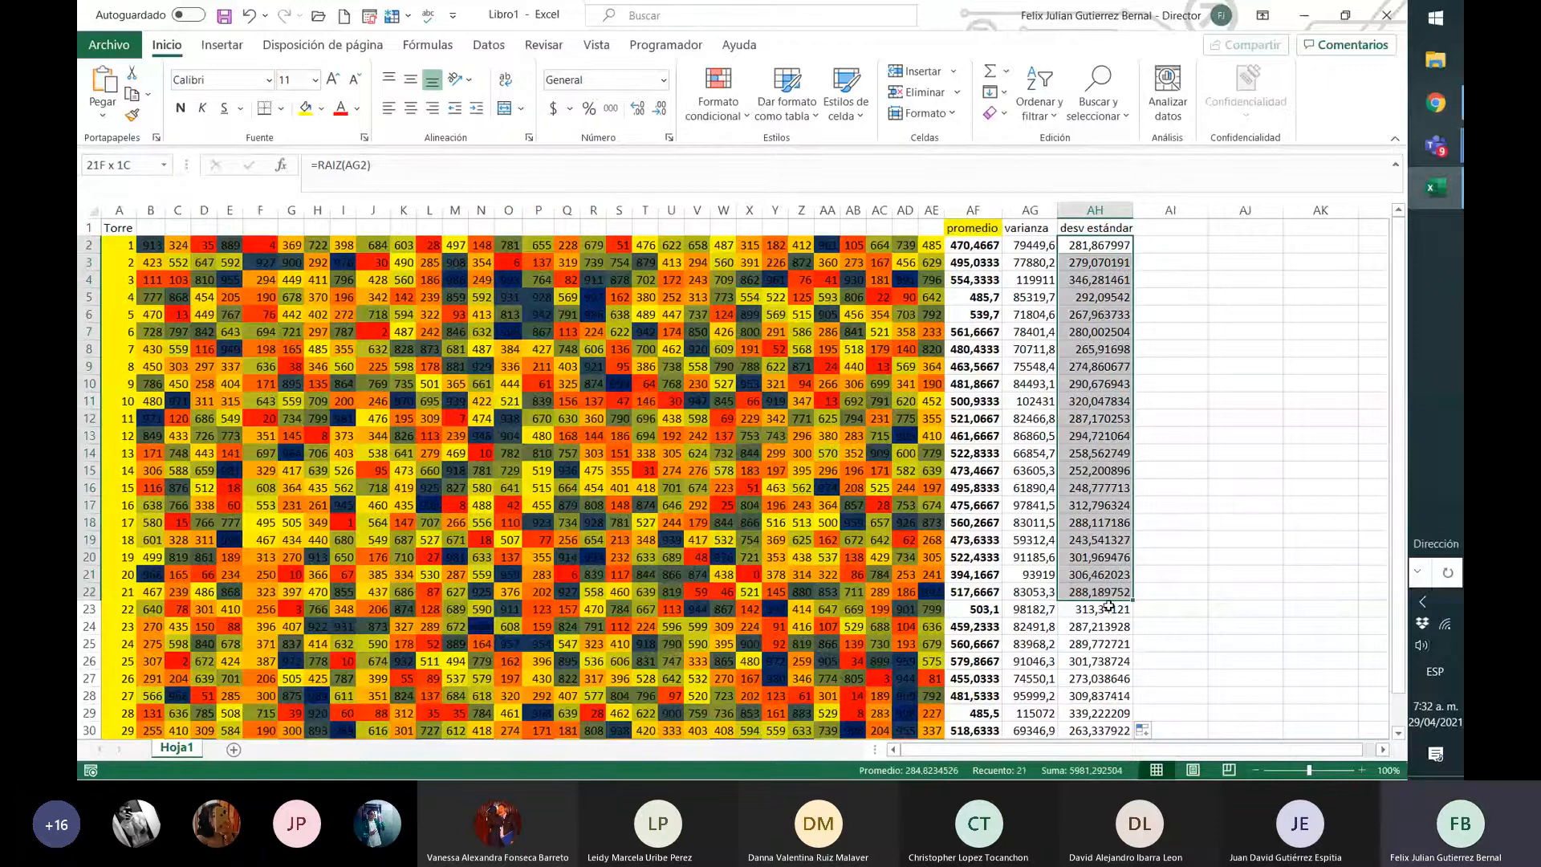
drag(1108, 607, 1107, 739)
click(662, 112)
click(662, 112)
click(662, 111)
click(661, 111)
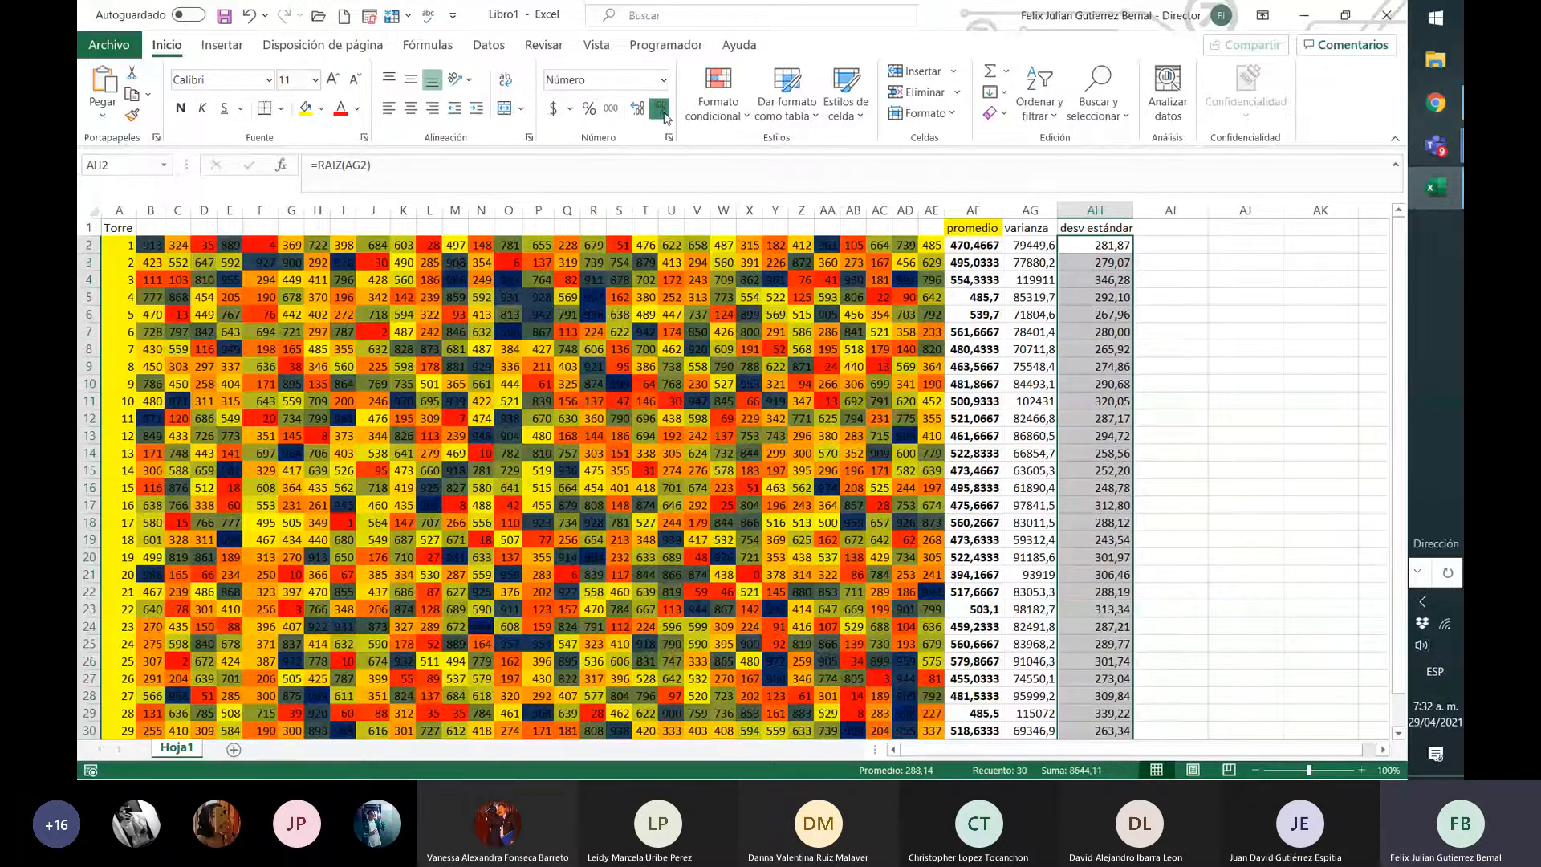
click(662, 112)
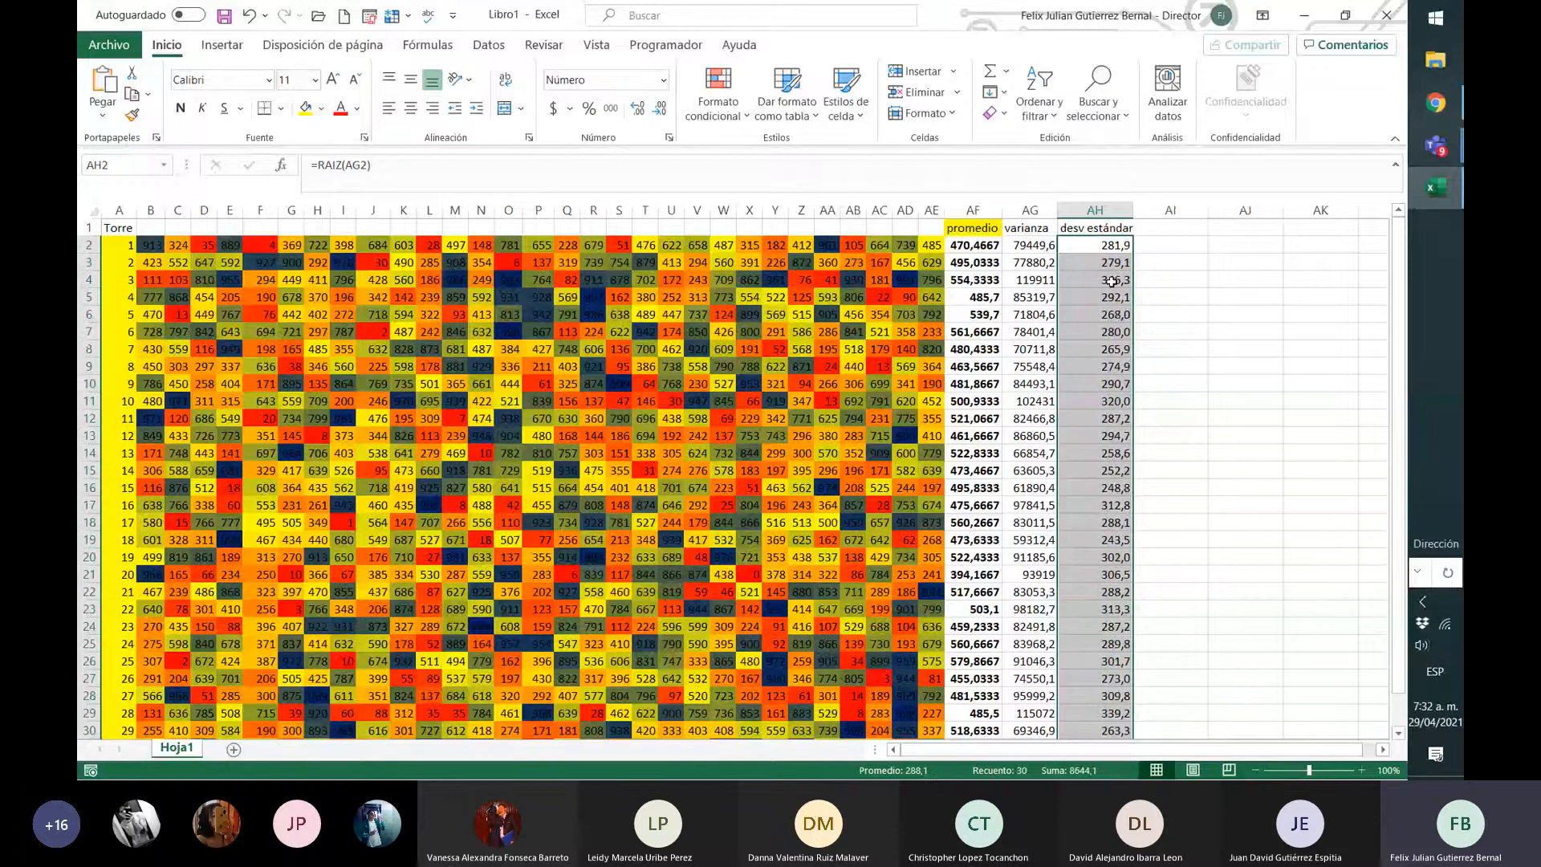
- Set the averages and variances in AF2:AG31 to one decimal place
key(Left)
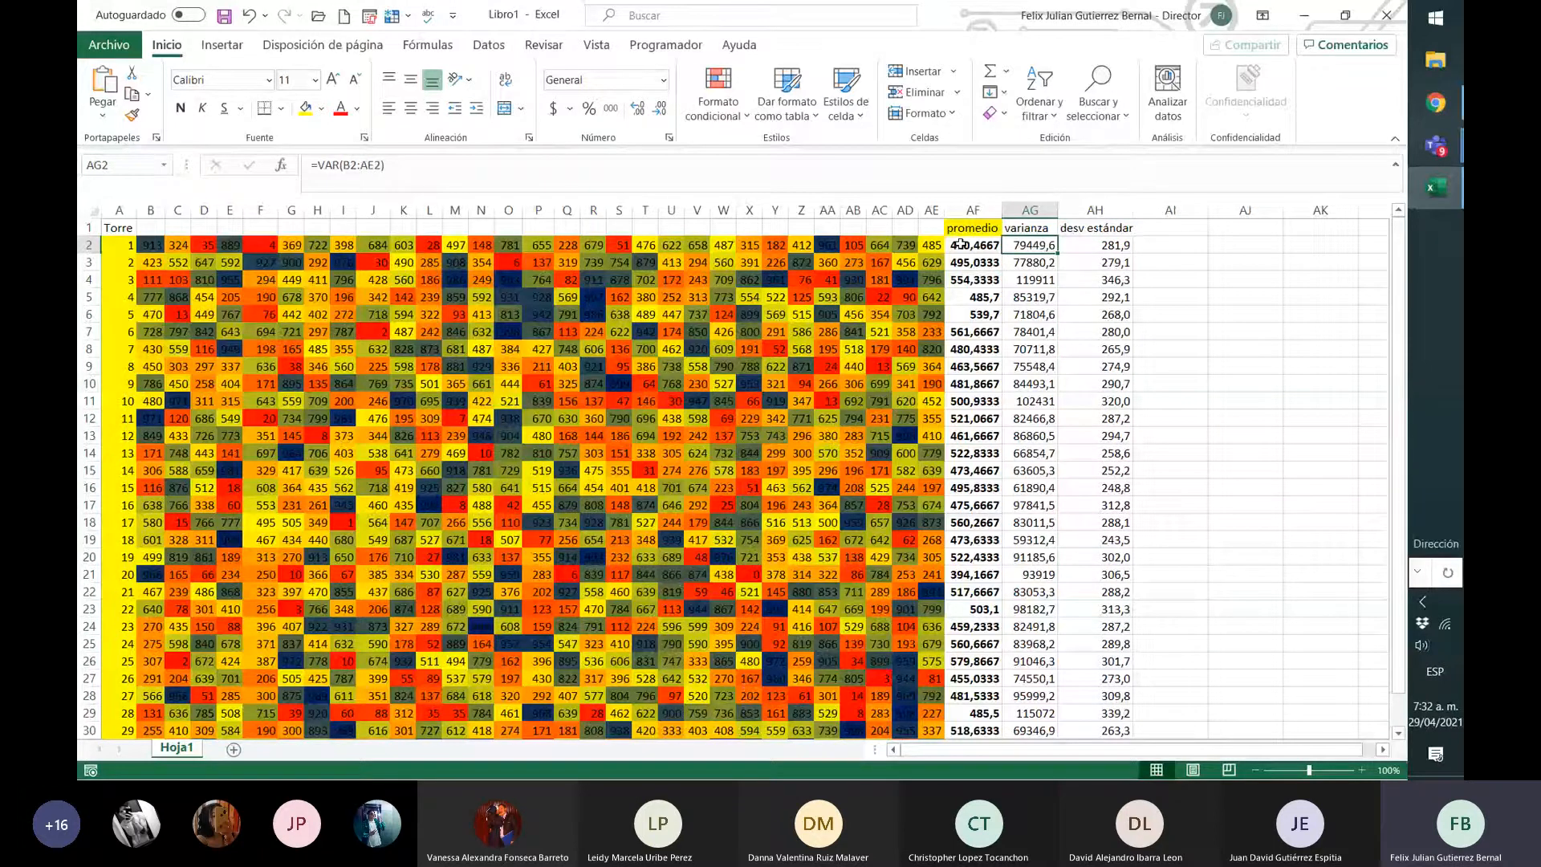
drag(961, 243, 1062, 686)
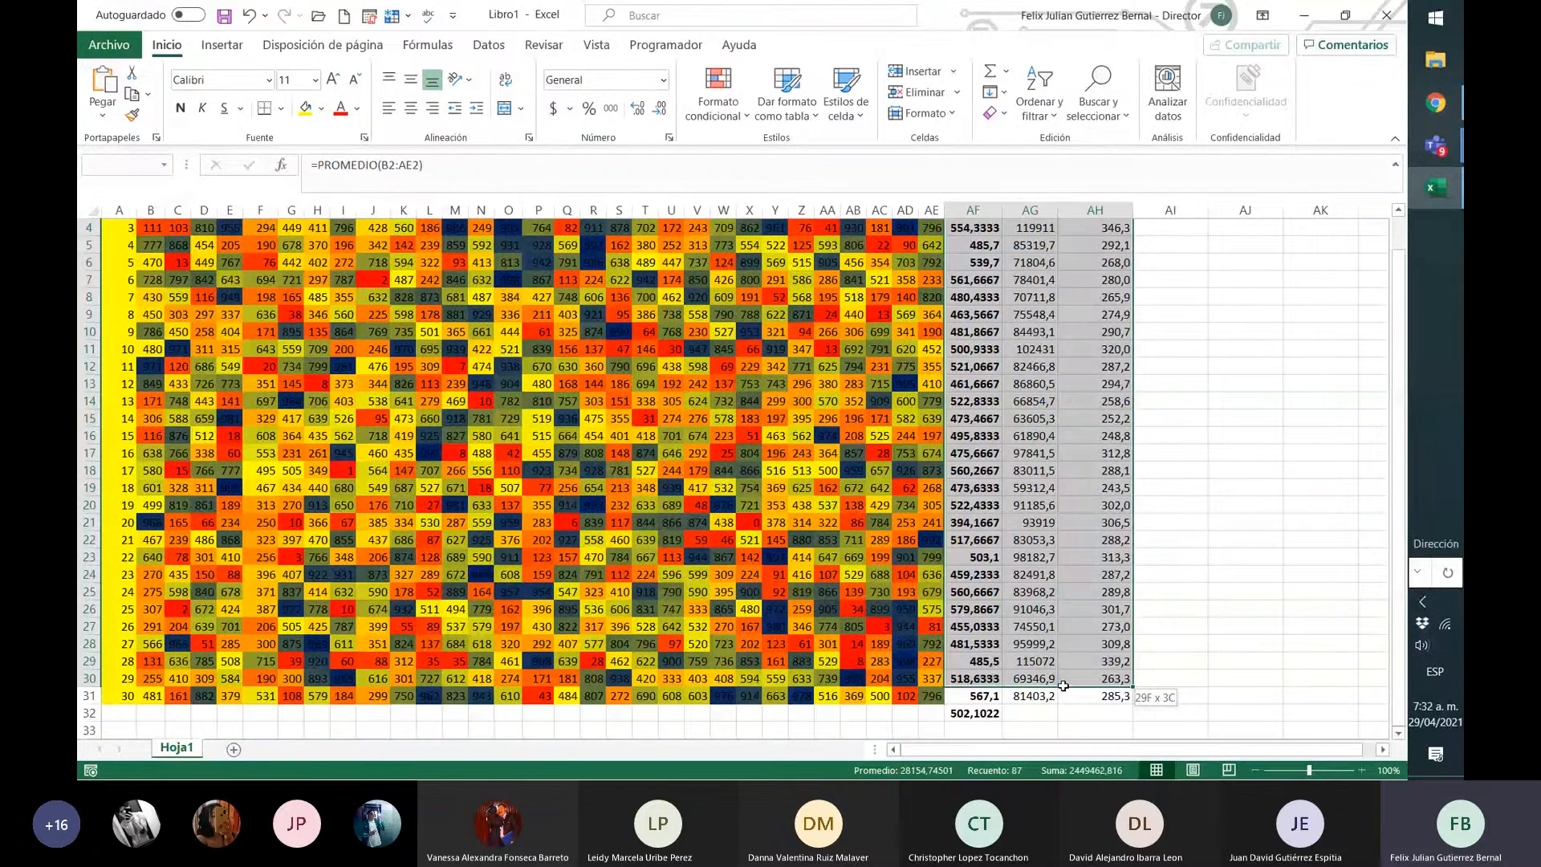
drag(1063, 686, 1031, 696)
click(660, 107)
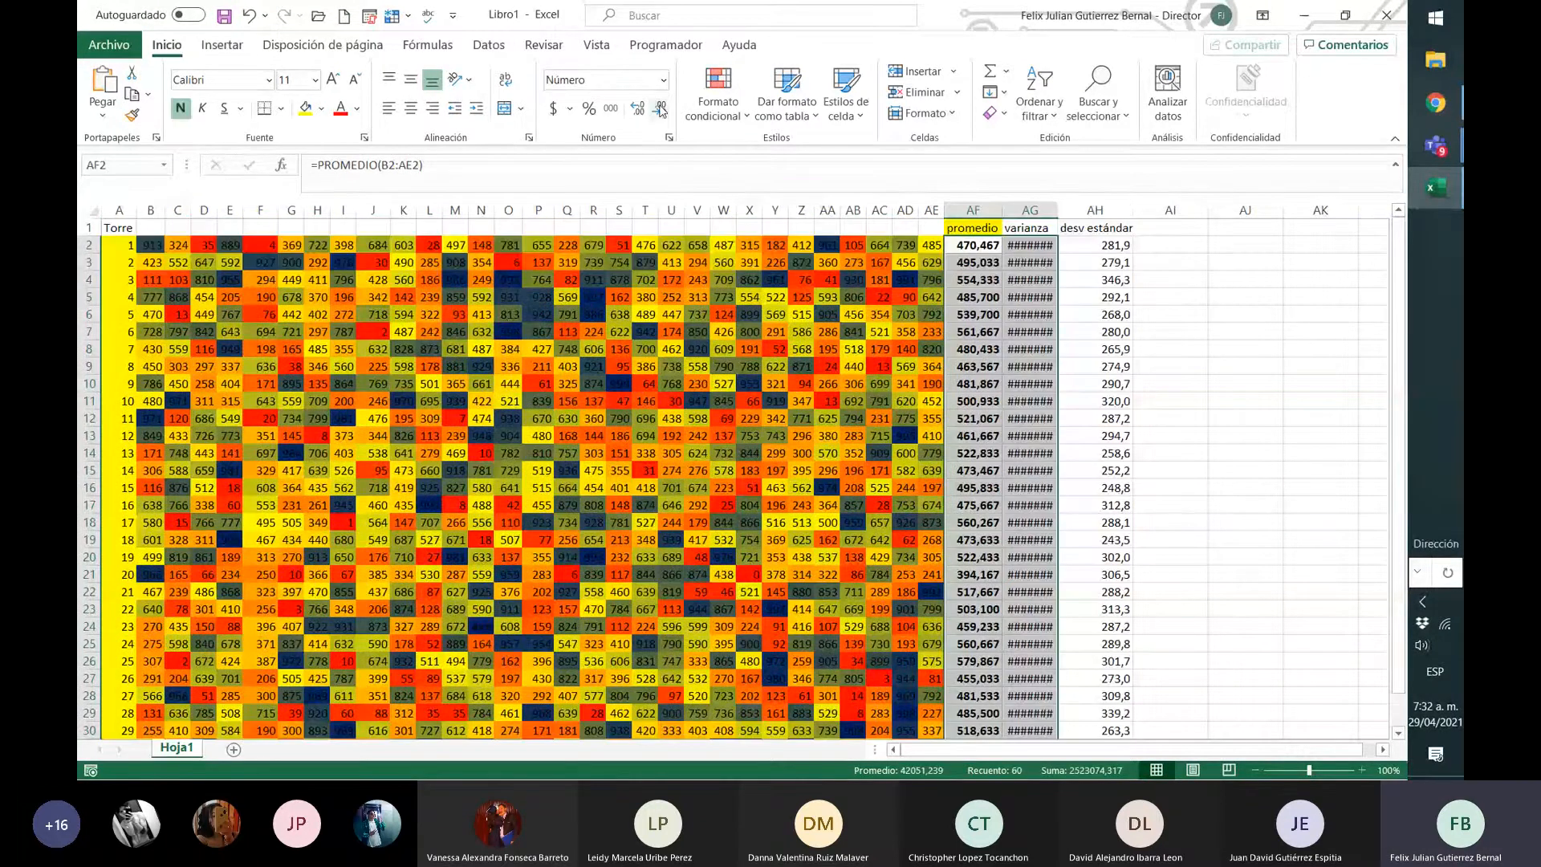
click(660, 108)
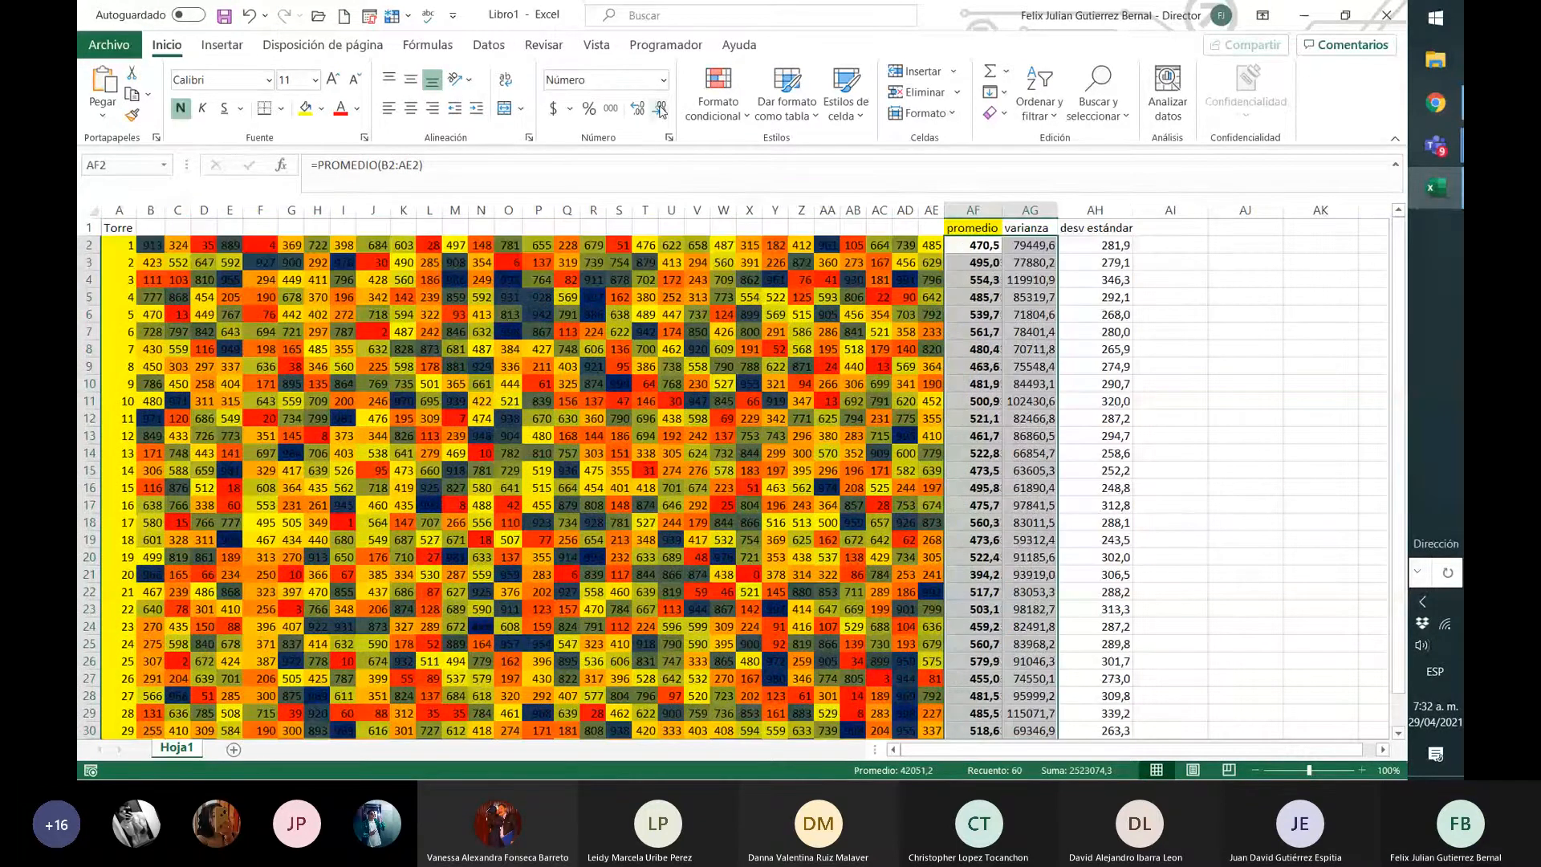
click(1165, 348)
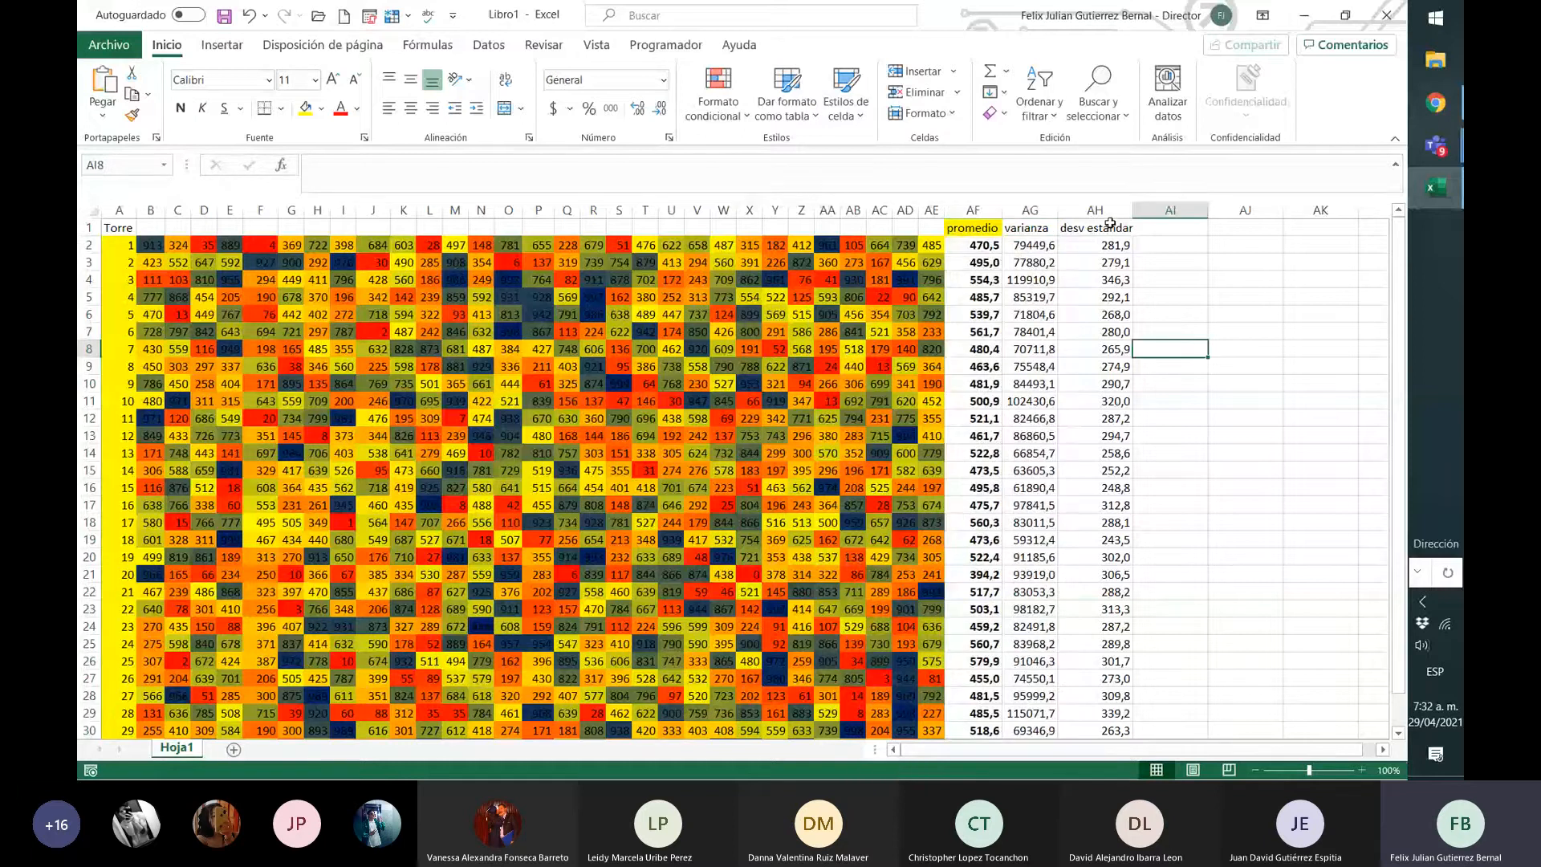
- Narrow column AH to roughly the width of its standard deviation values
drag(1132, 211, 1102, 215)
click(1134, 296)
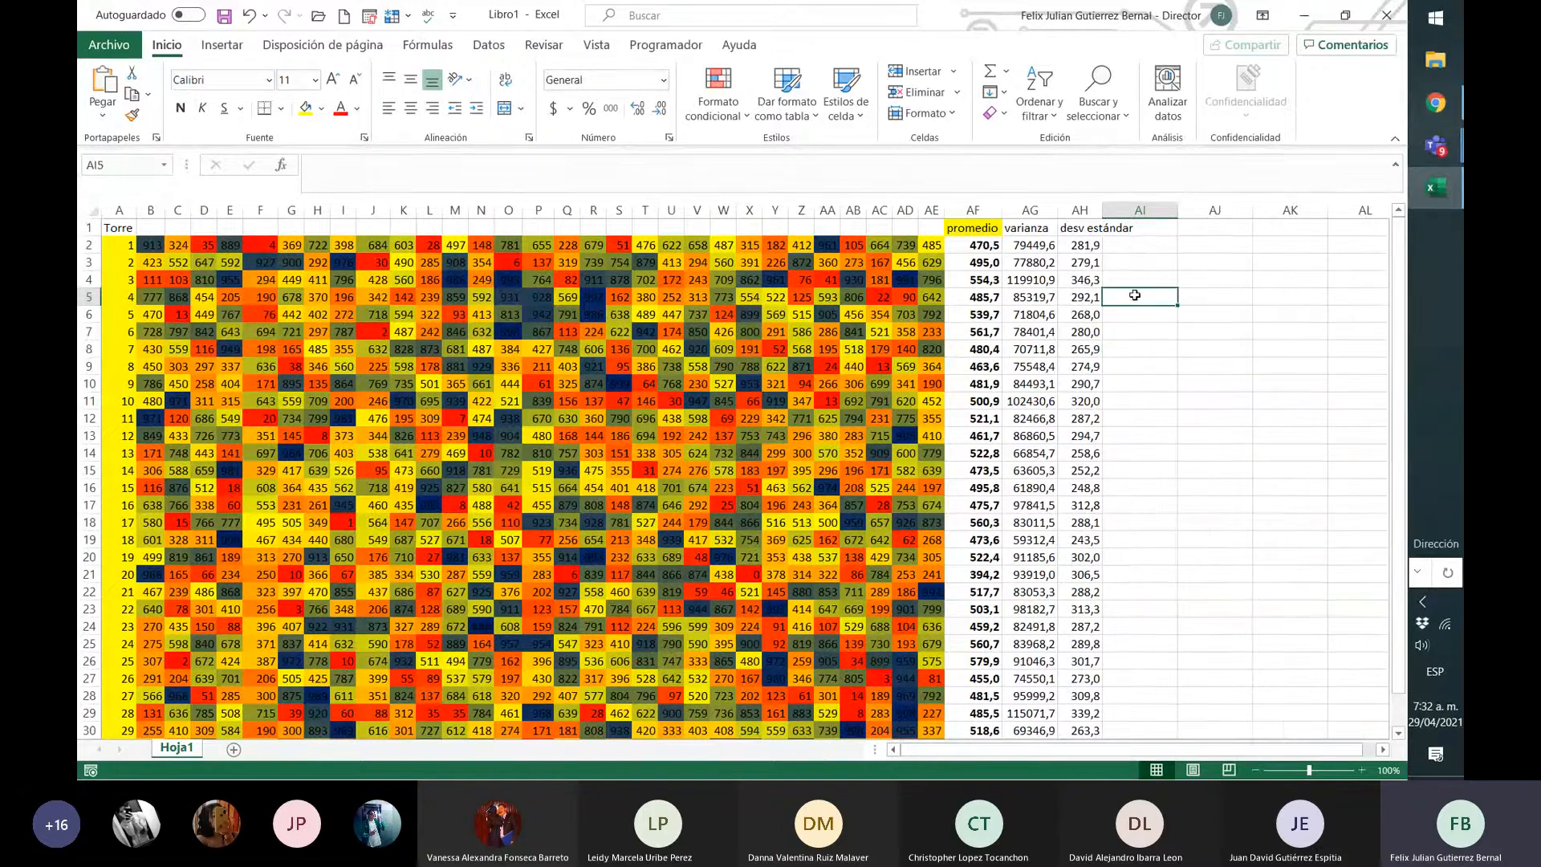
click(988, 246)
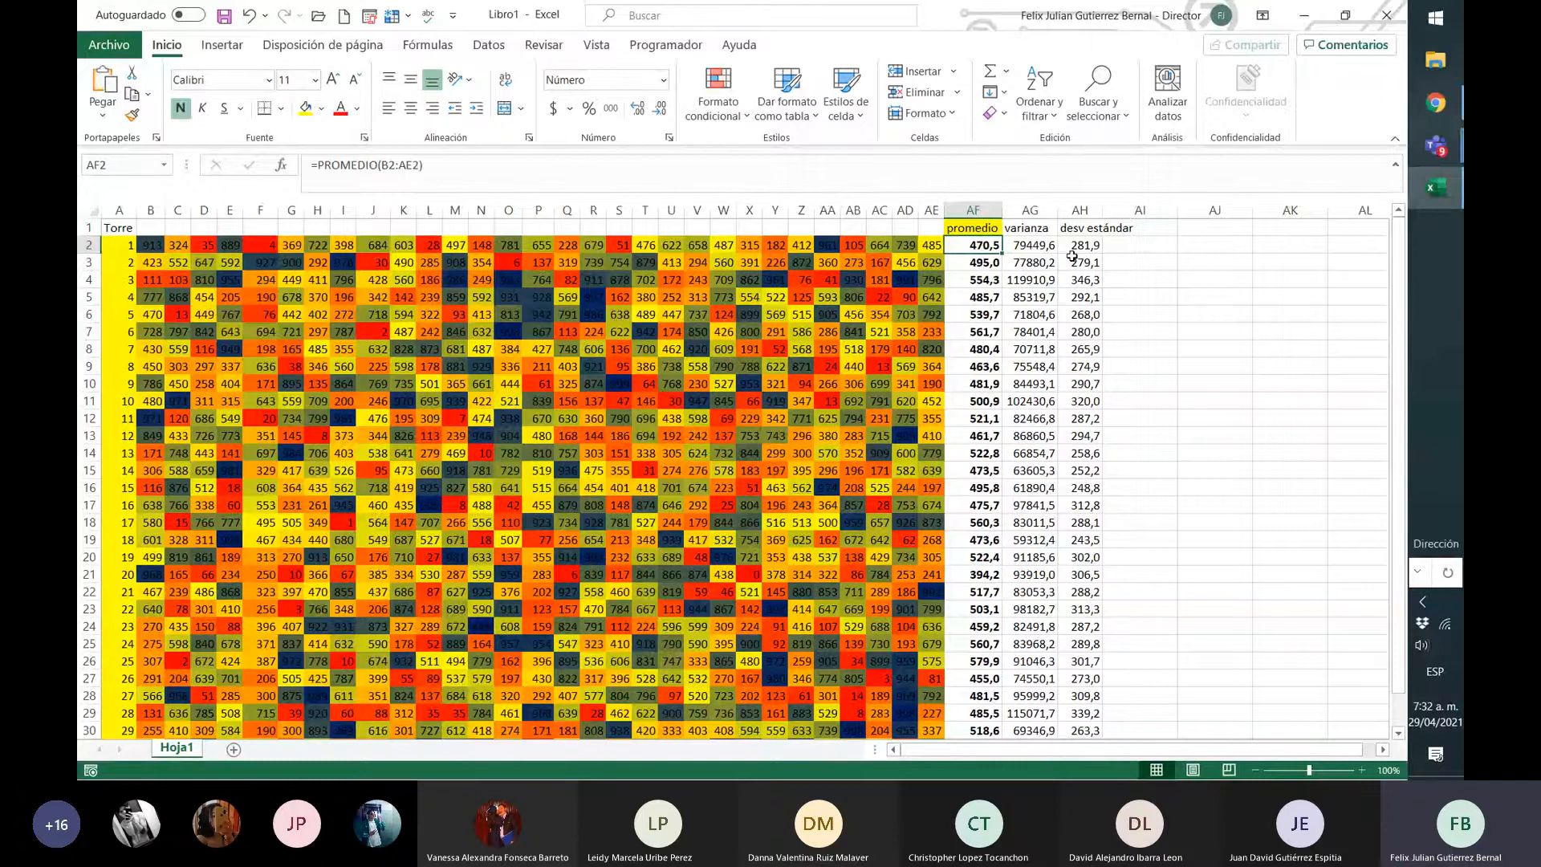
- Fill the standard deviation cells AH2:AH31 with yellow
drag(1074, 247, 1100, 694)
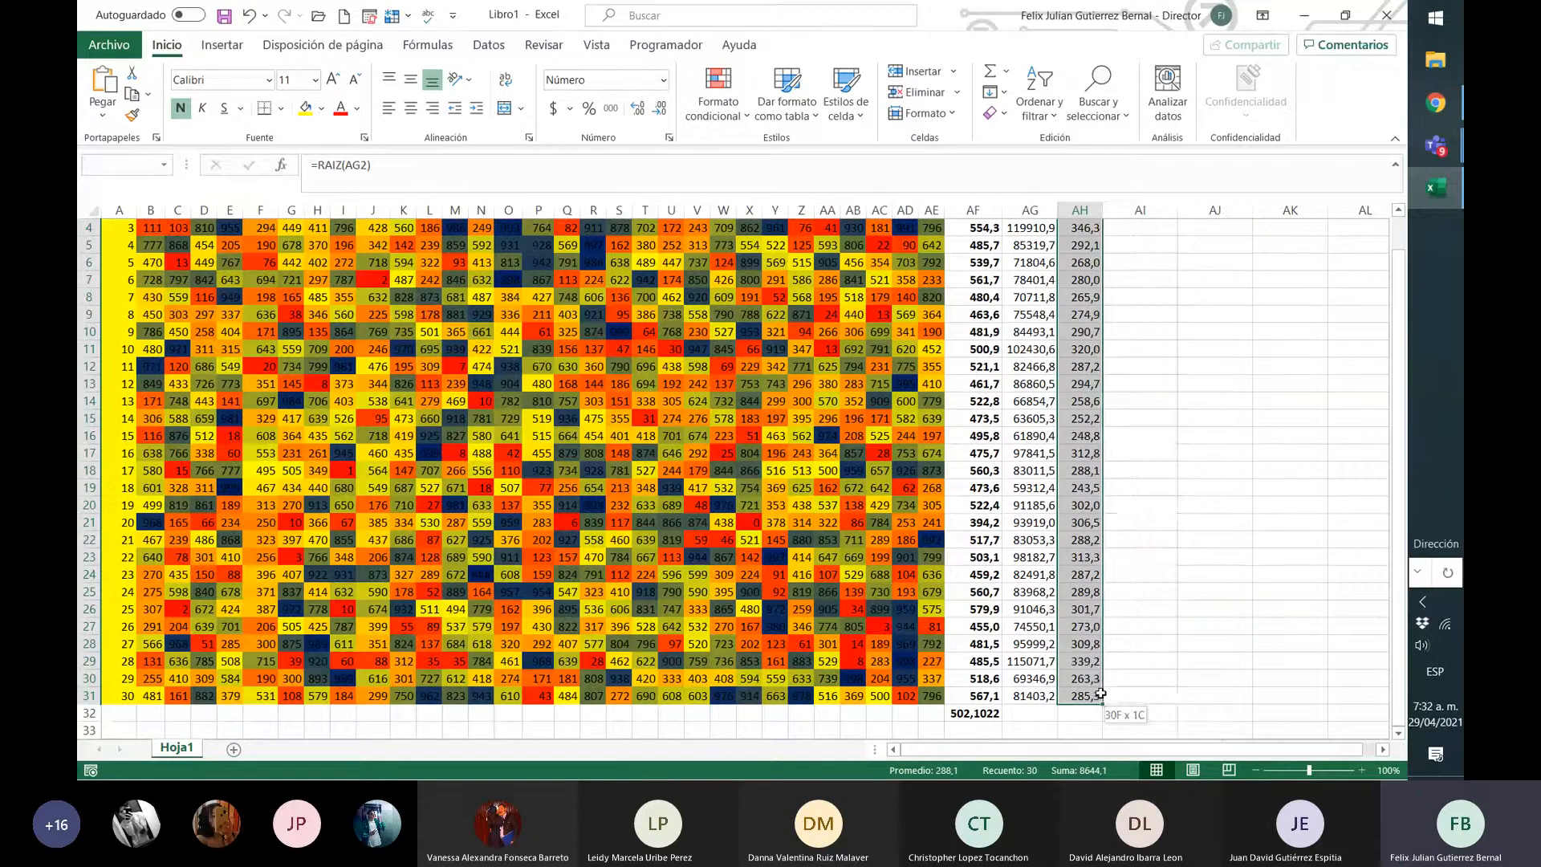
drag(1100, 695, 1101, 695)
click(304, 108)
scroll(1077, 255, up, 1)
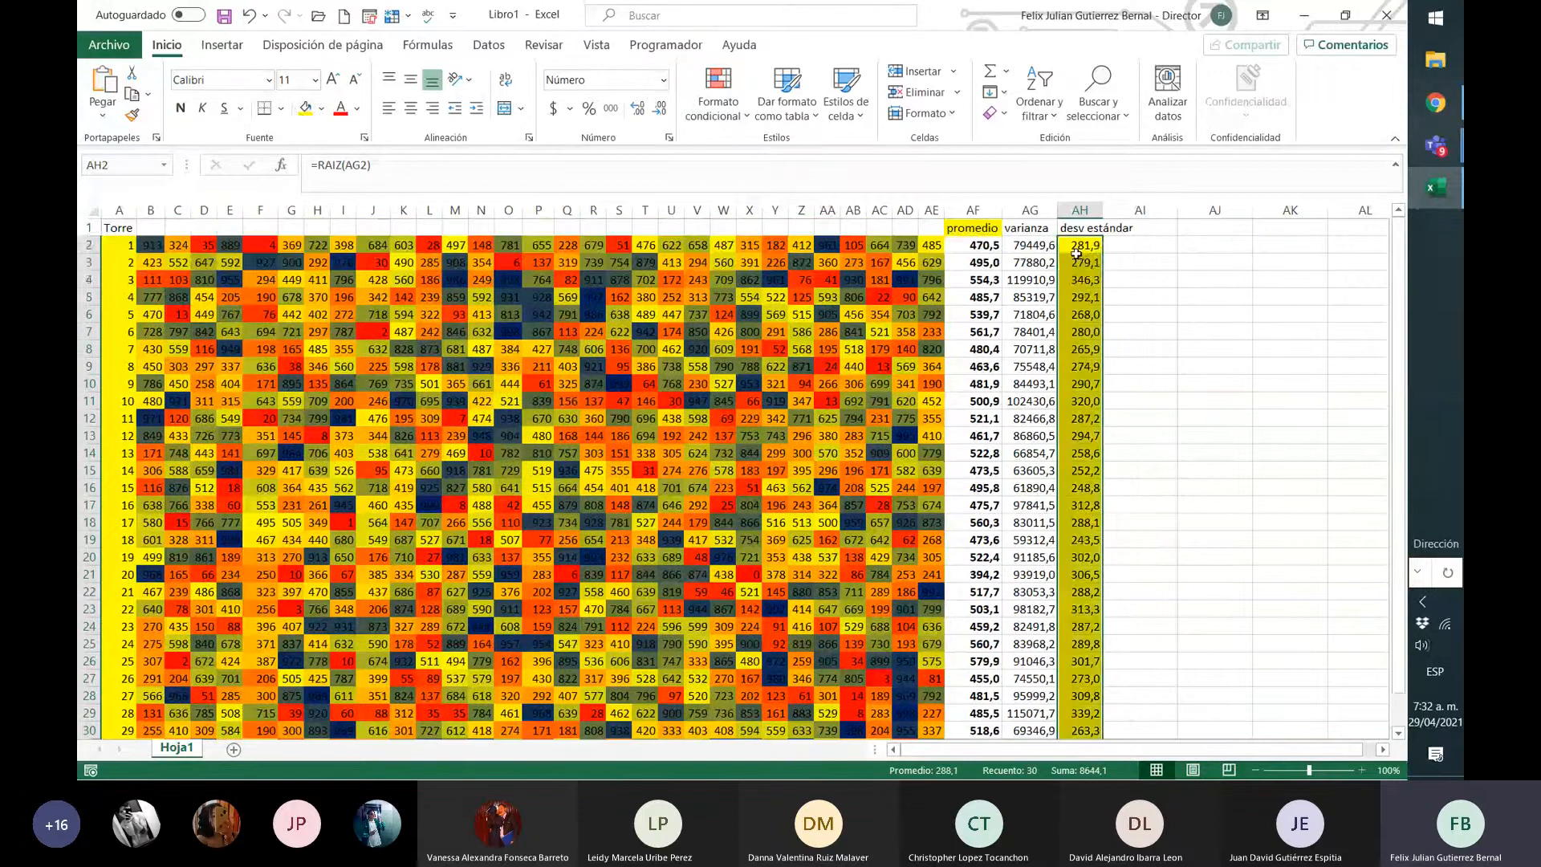
click(1077, 255)
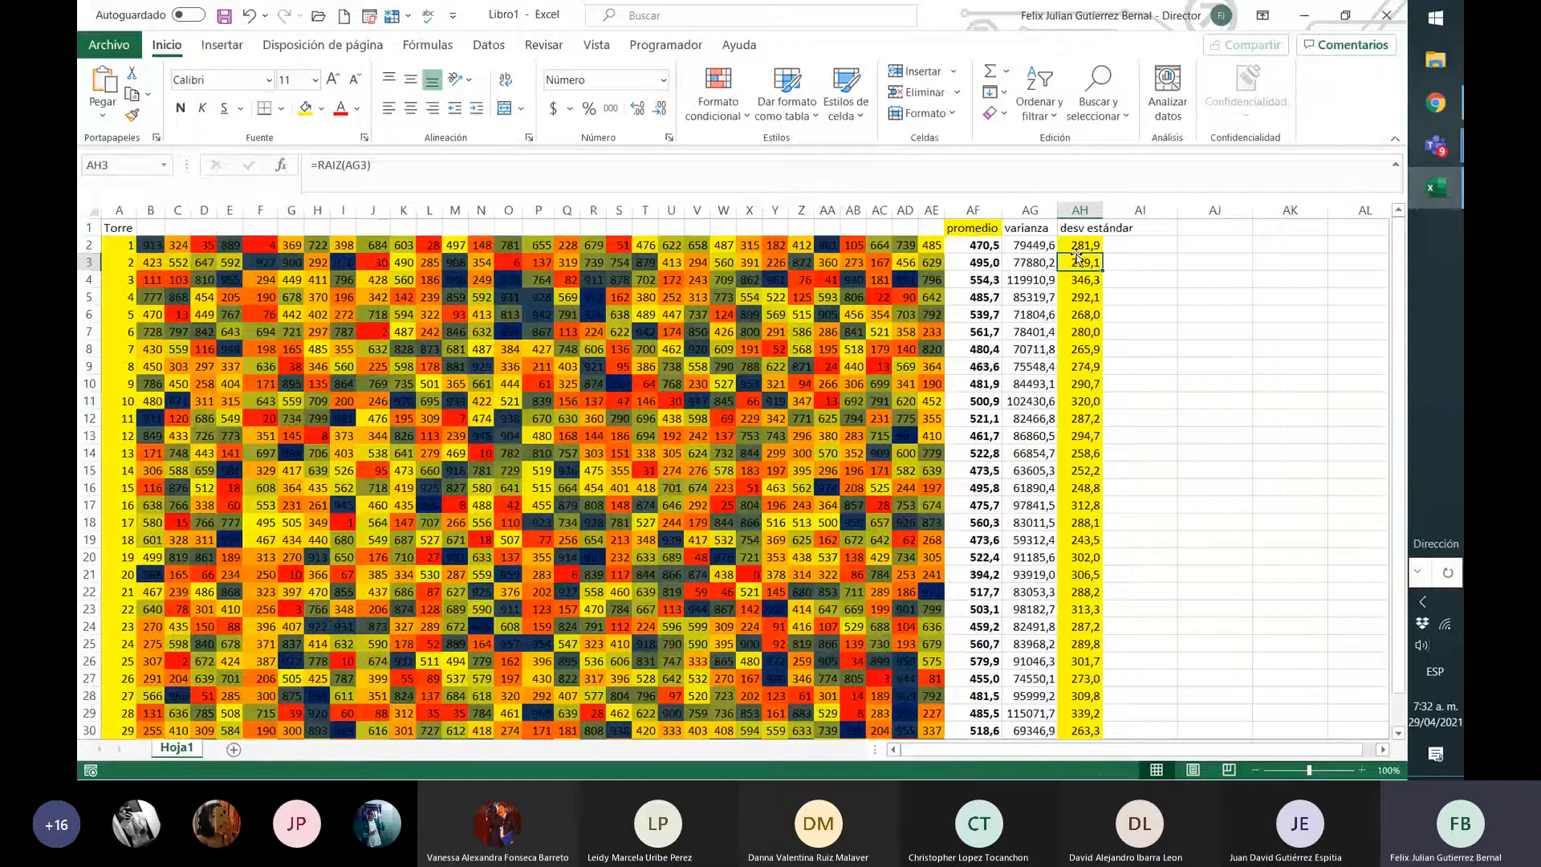
- Make the standard deviation values in AH2:AH31 bold
click(992, 245)
click(1096, 247)
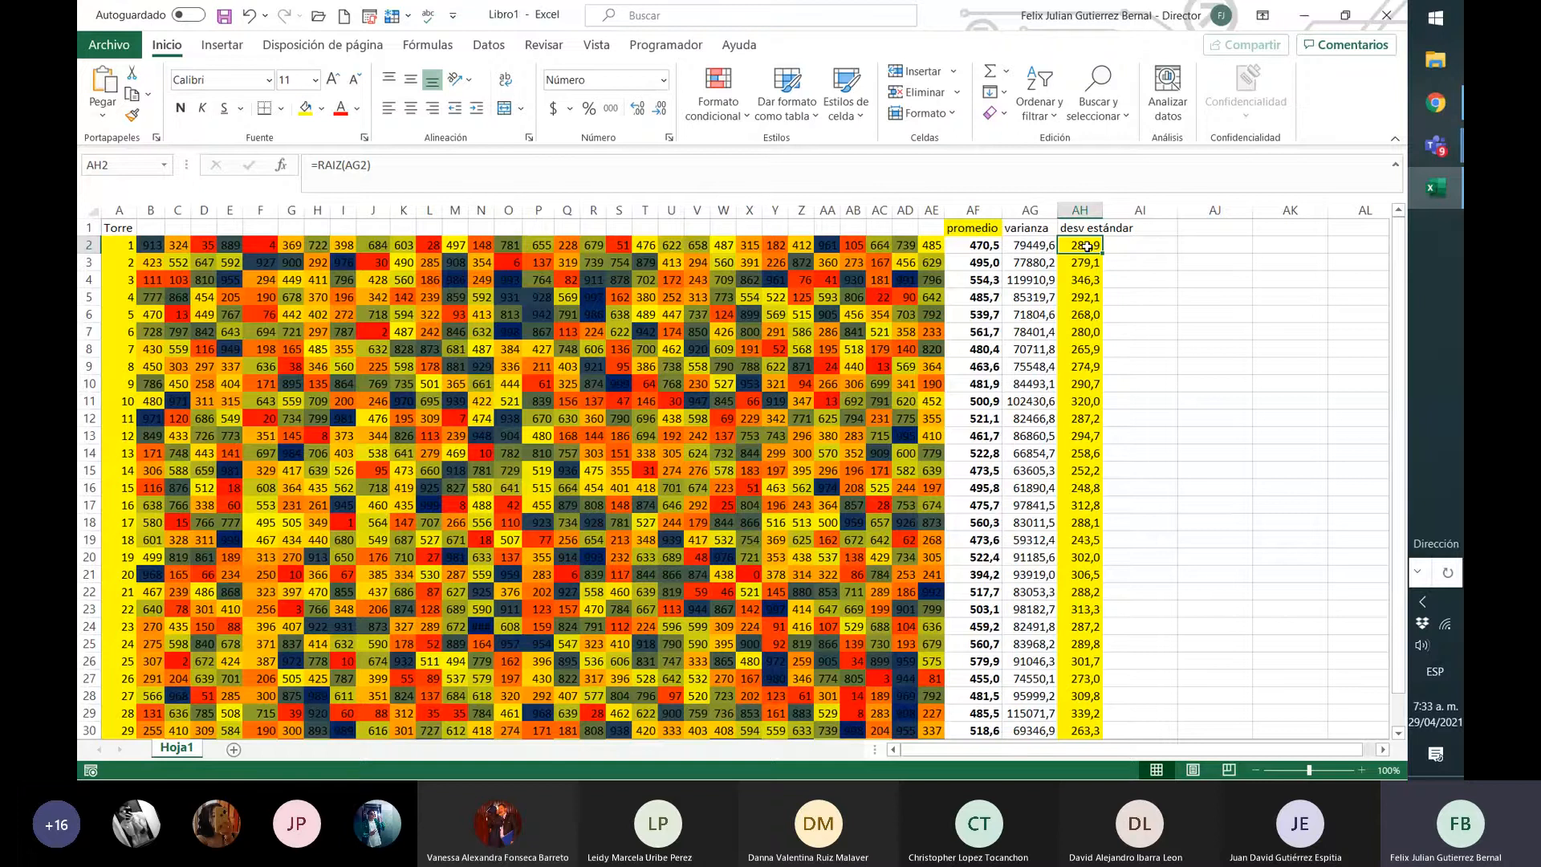
drag(1099, 252, 1059, 694)
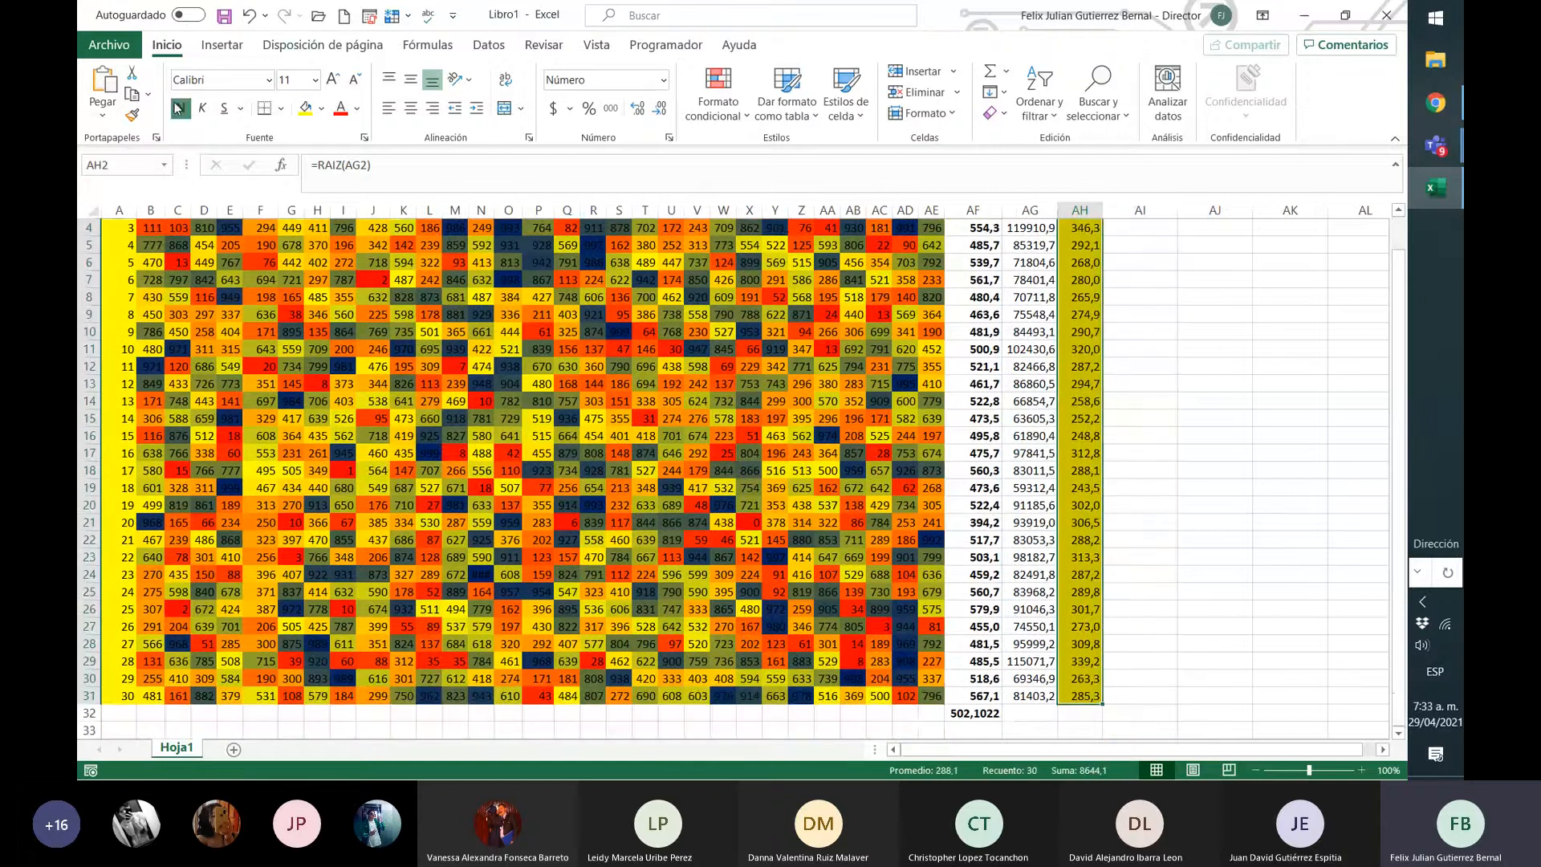
scroll(1209, 359, up, 1)
- Enter the heading "cociente" in AI1, beside the standard deviation heading
click(1142, 246)
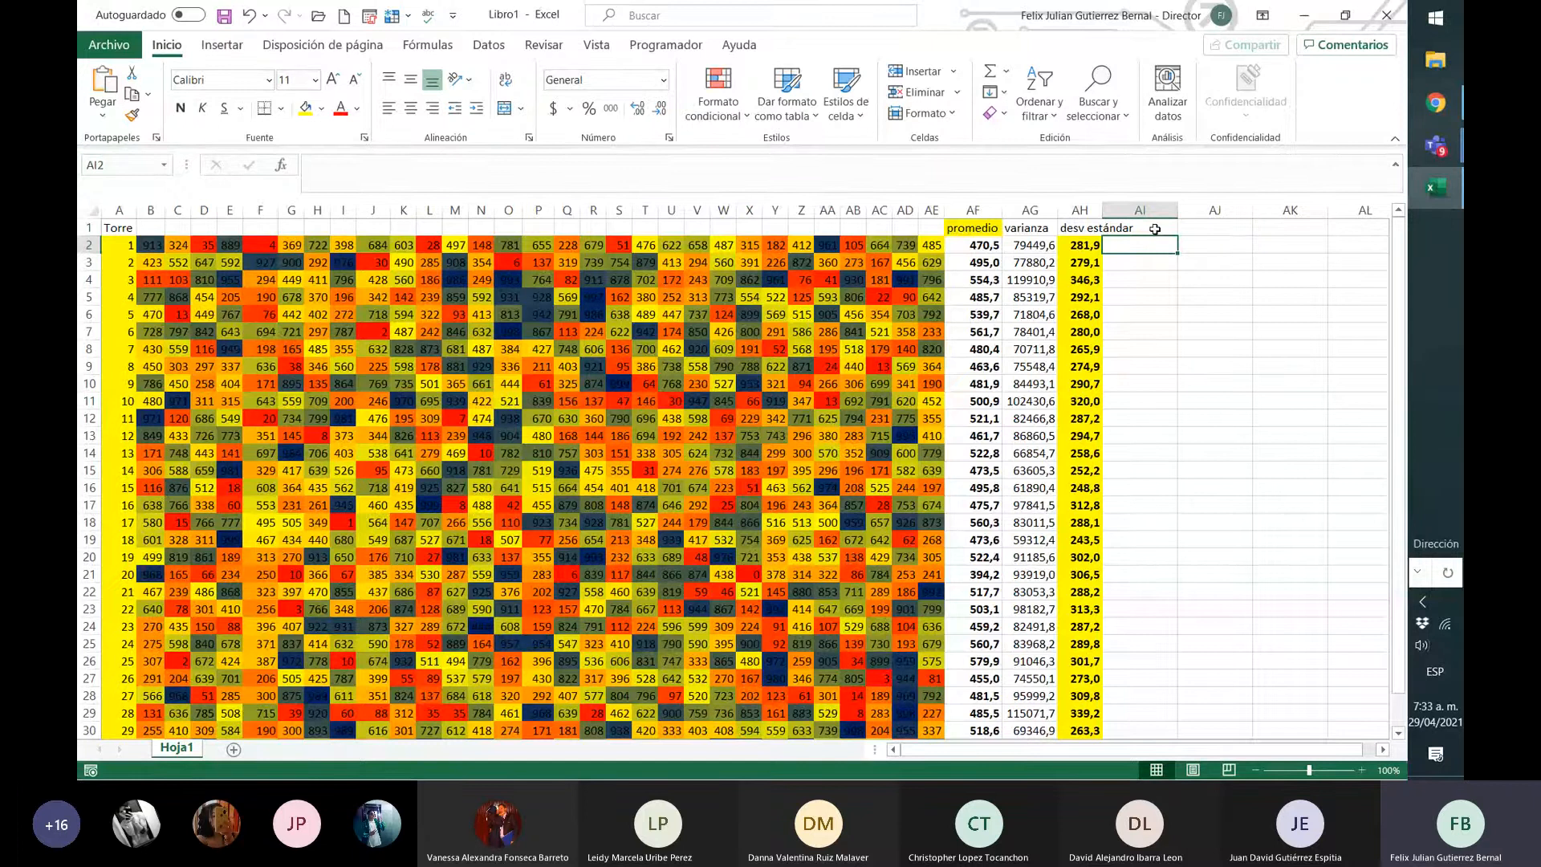
click(1154, 229)
text(co)
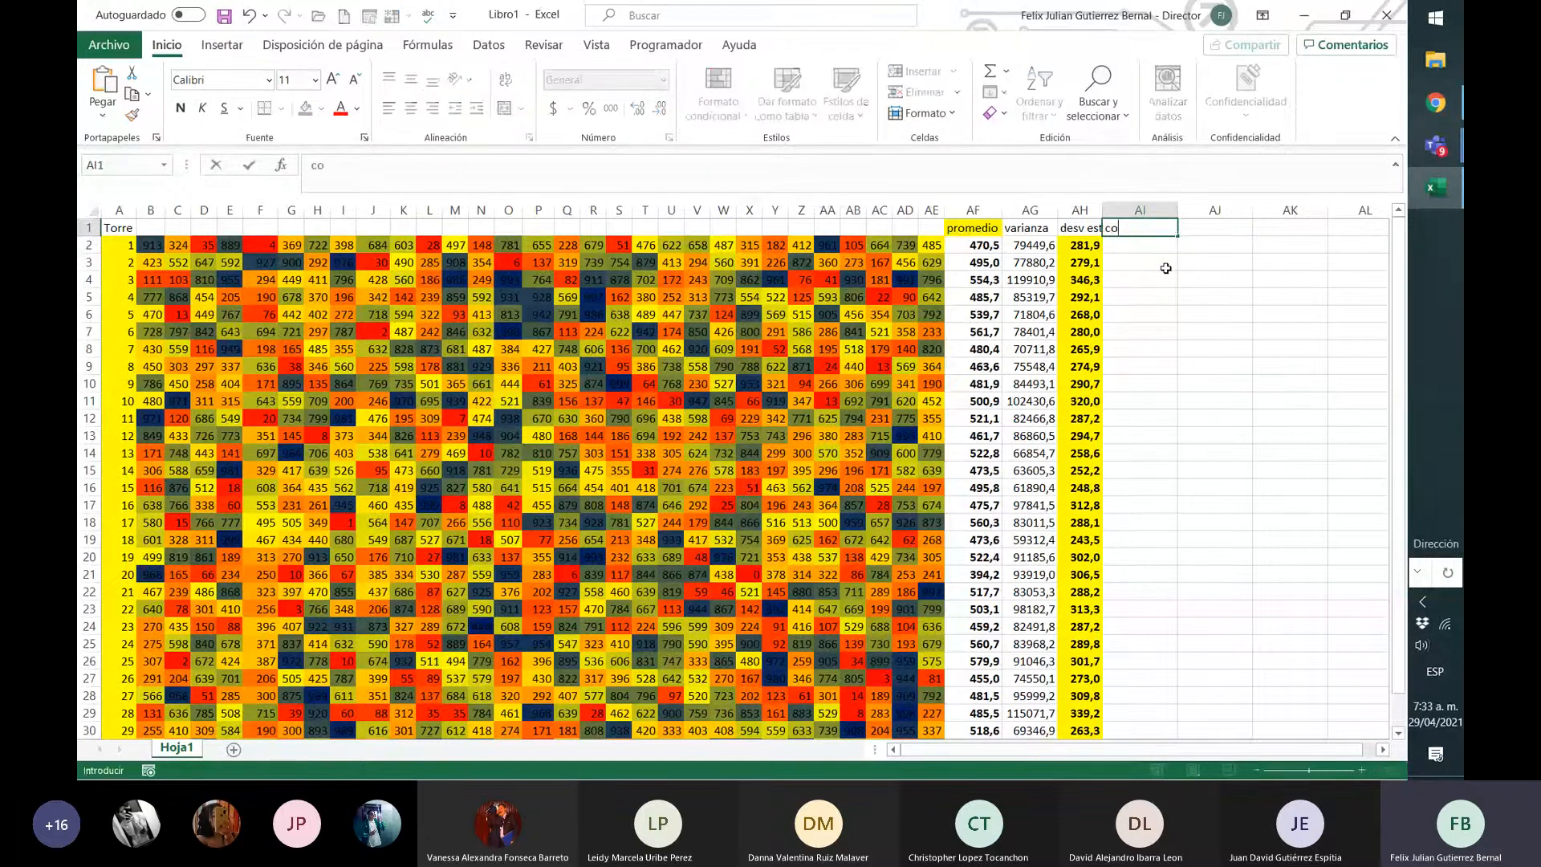
text(ciente)
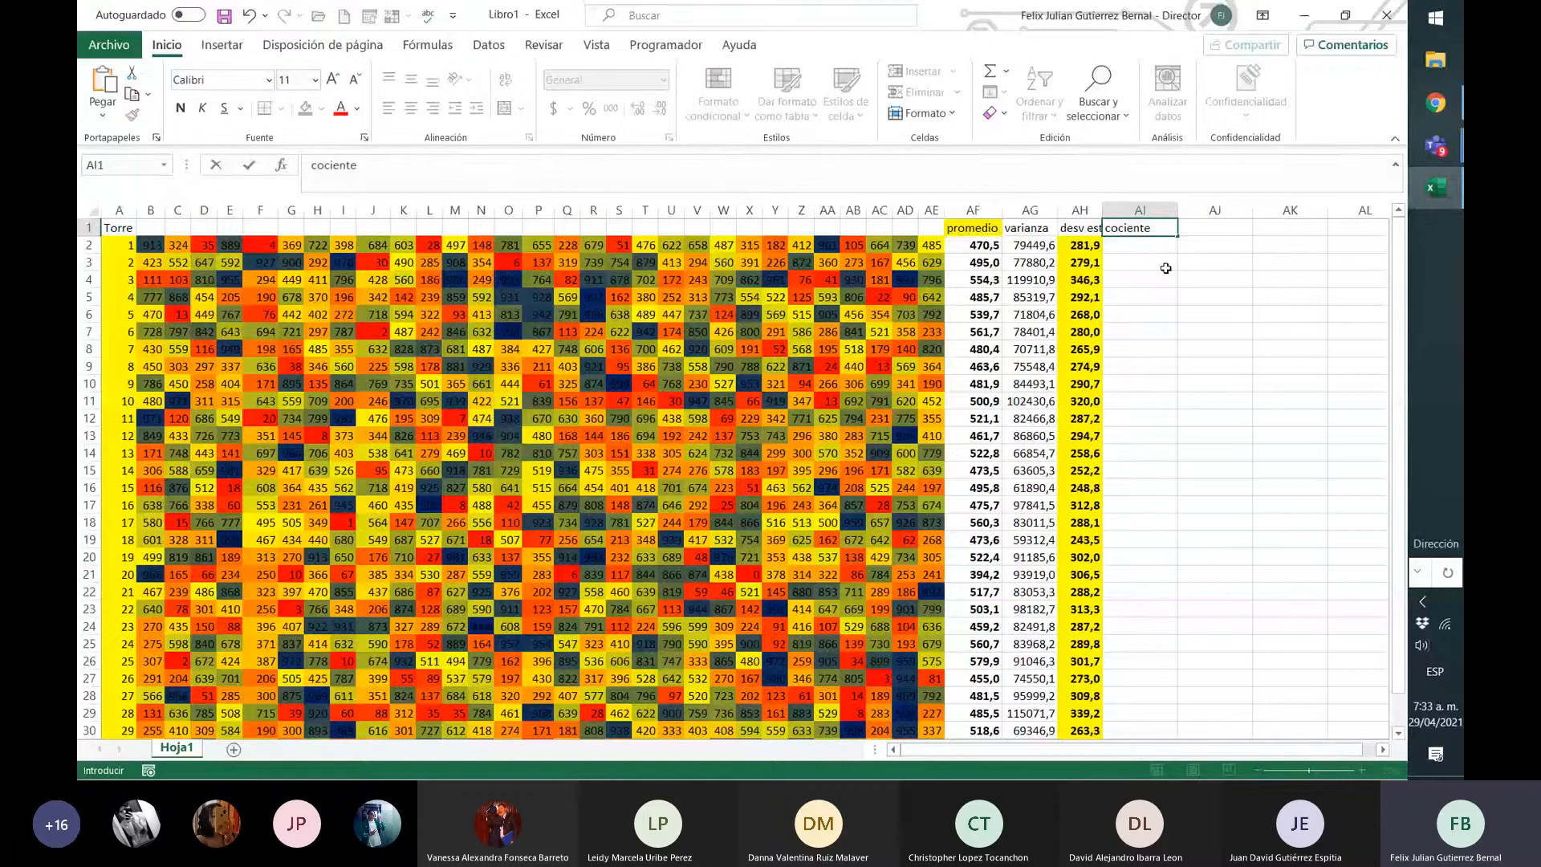
key(Return)
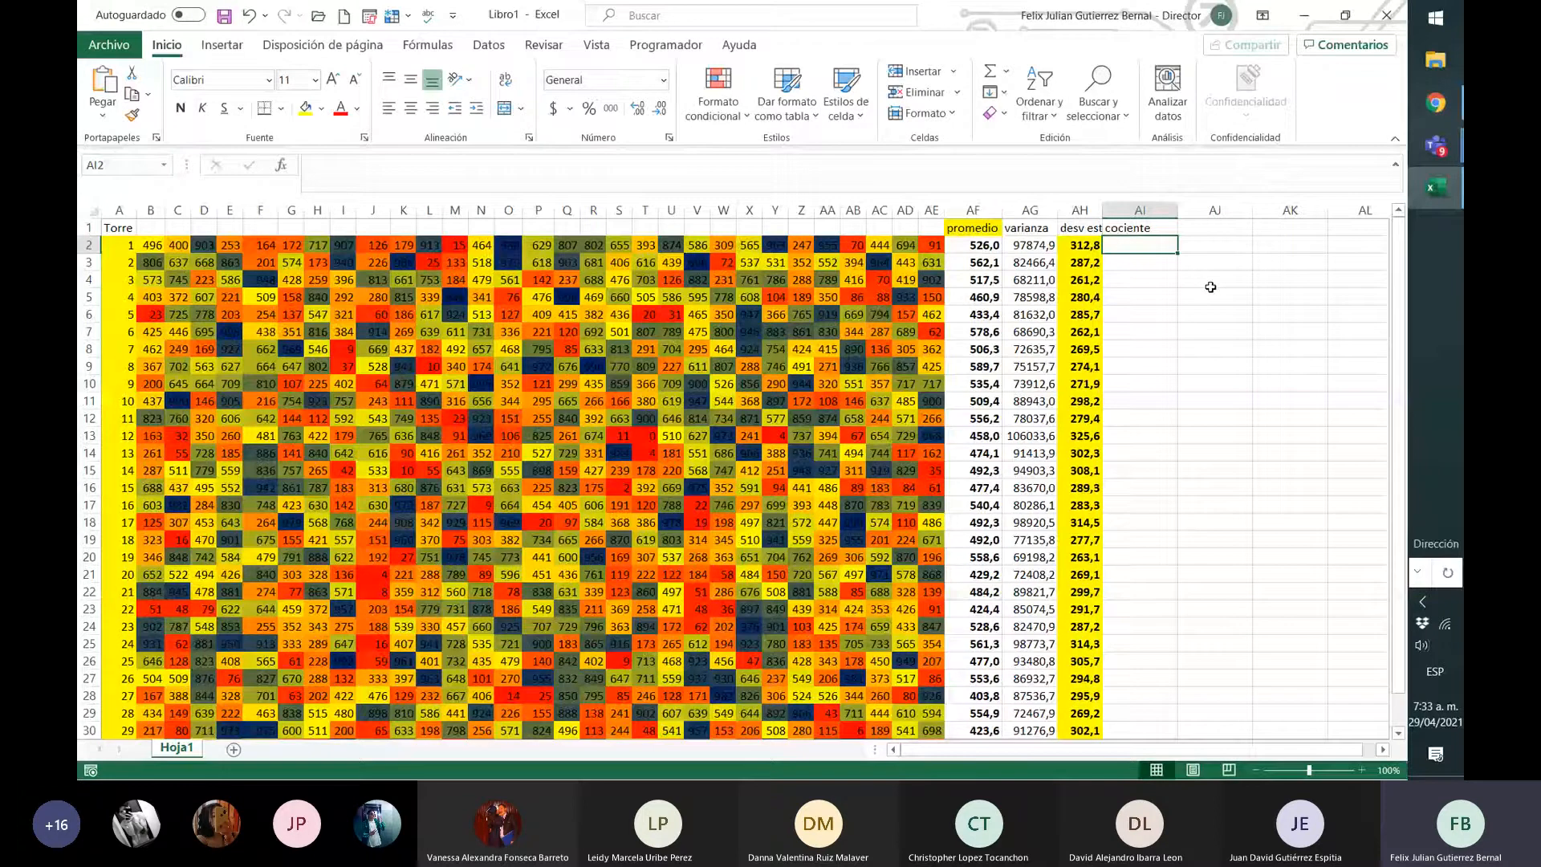
- Enter the formula =COCIENTE(AF2;AH2) in AI2 to divide the average by the standard deviation
text(=)
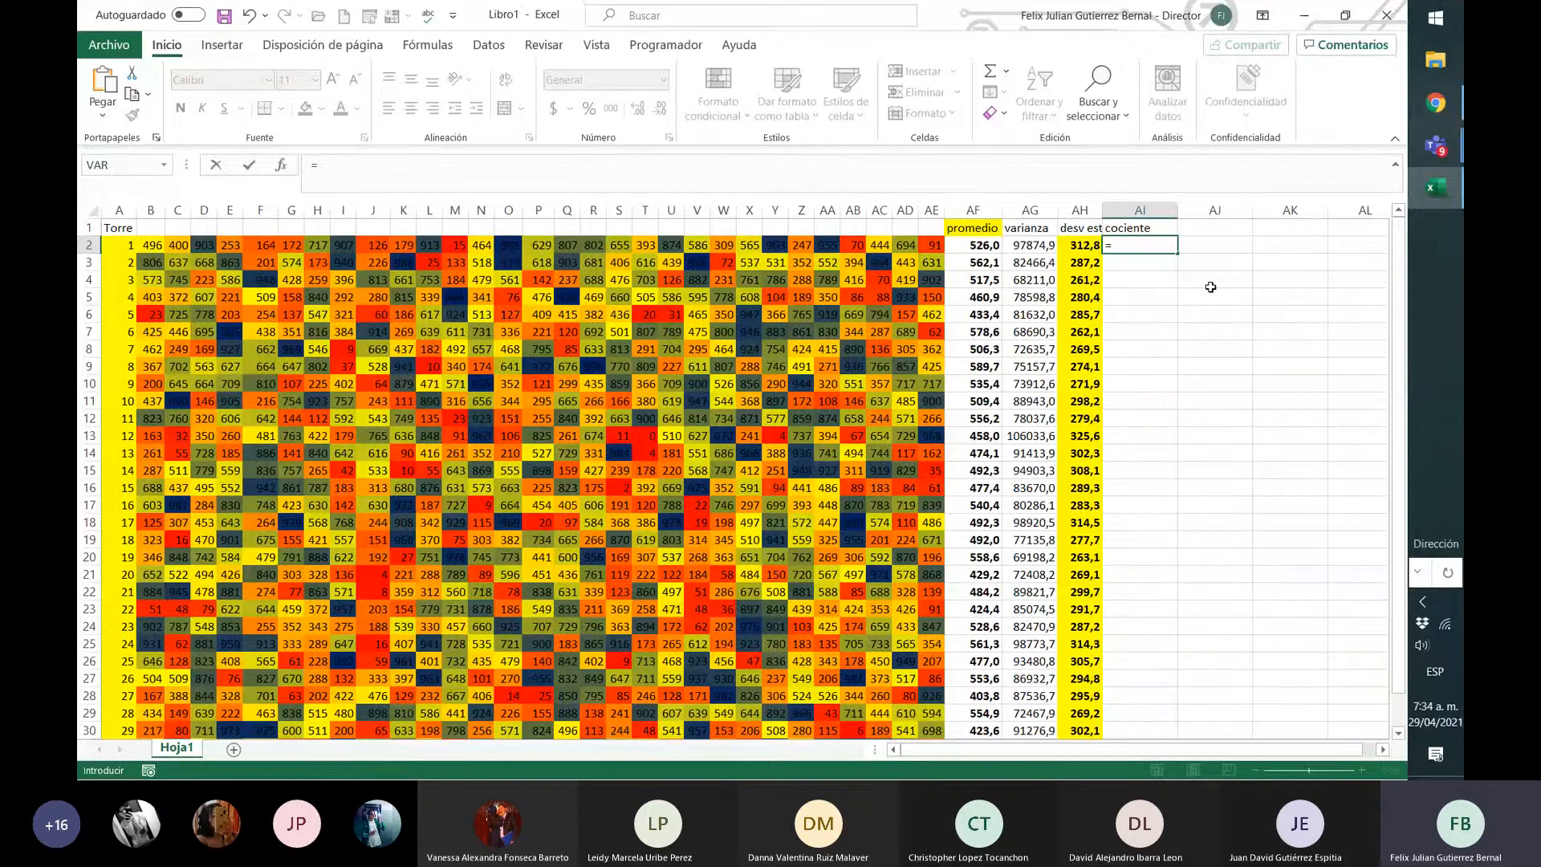
text(cocient)
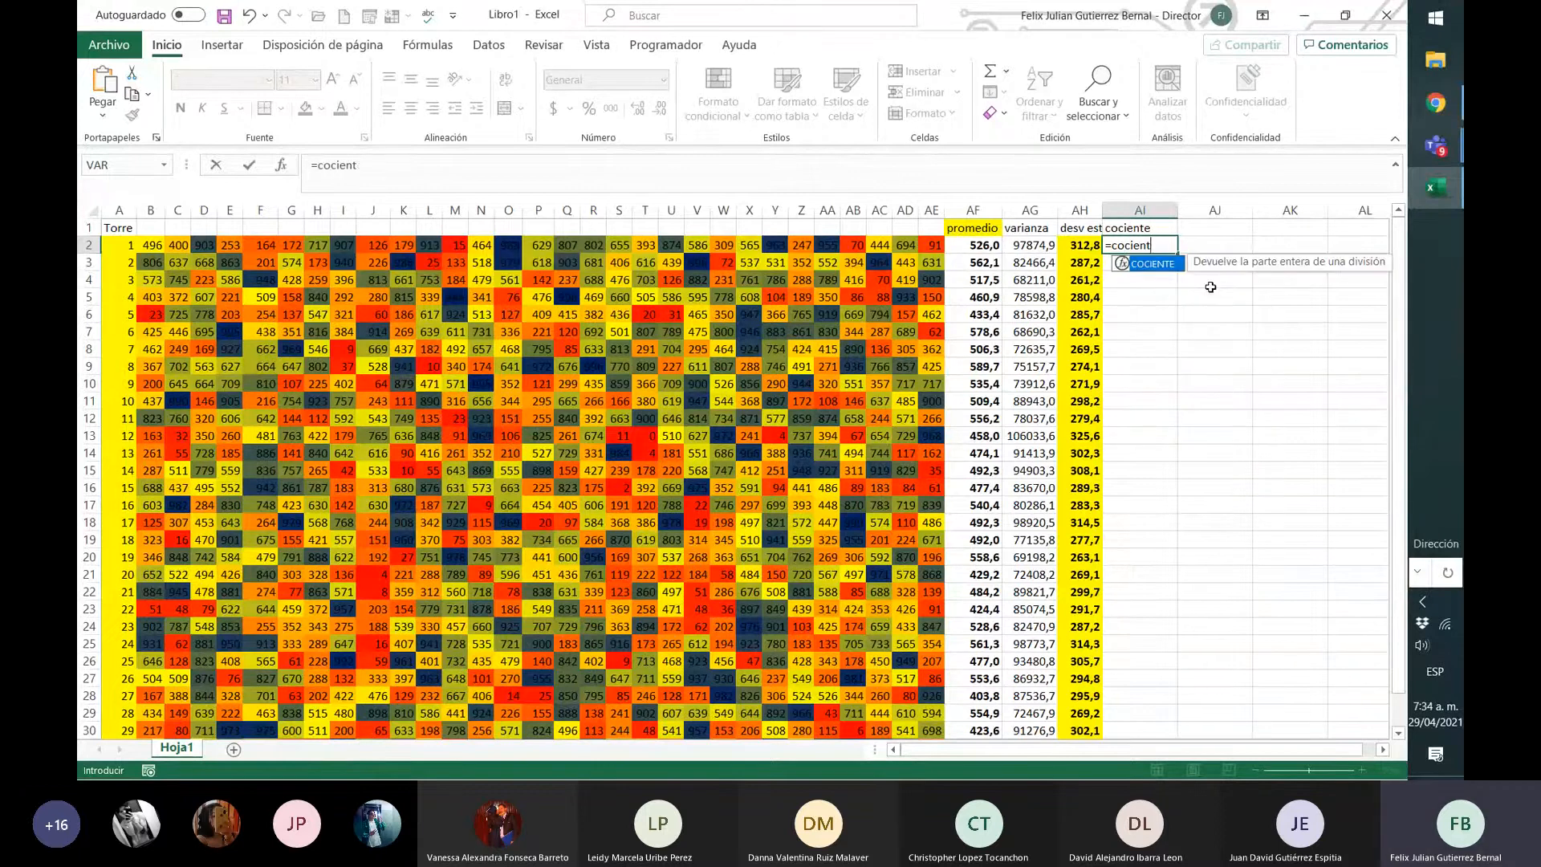
text(e()
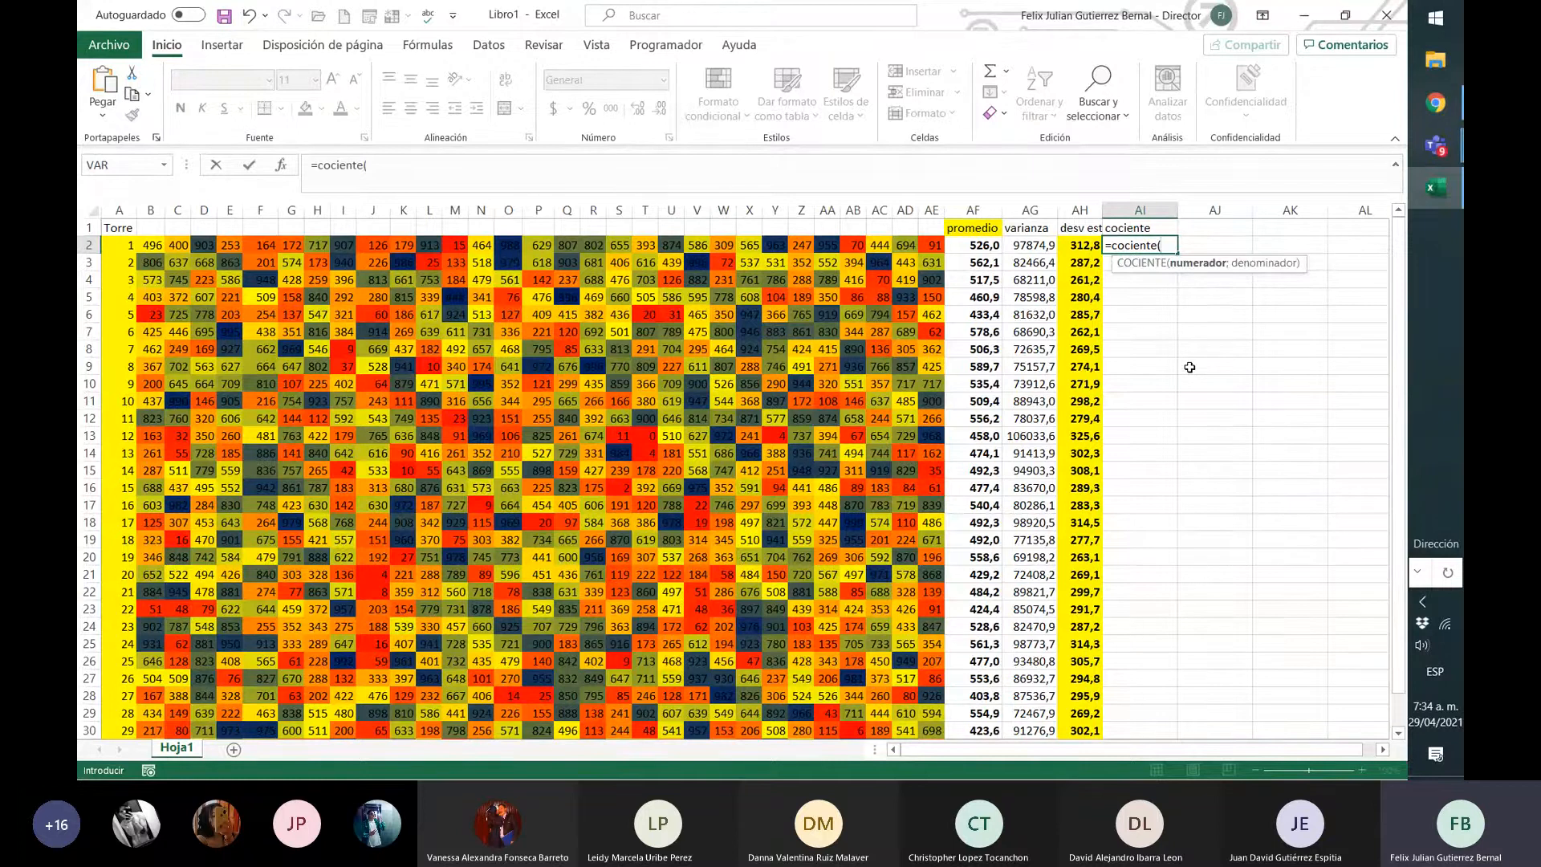
click(969, 249)
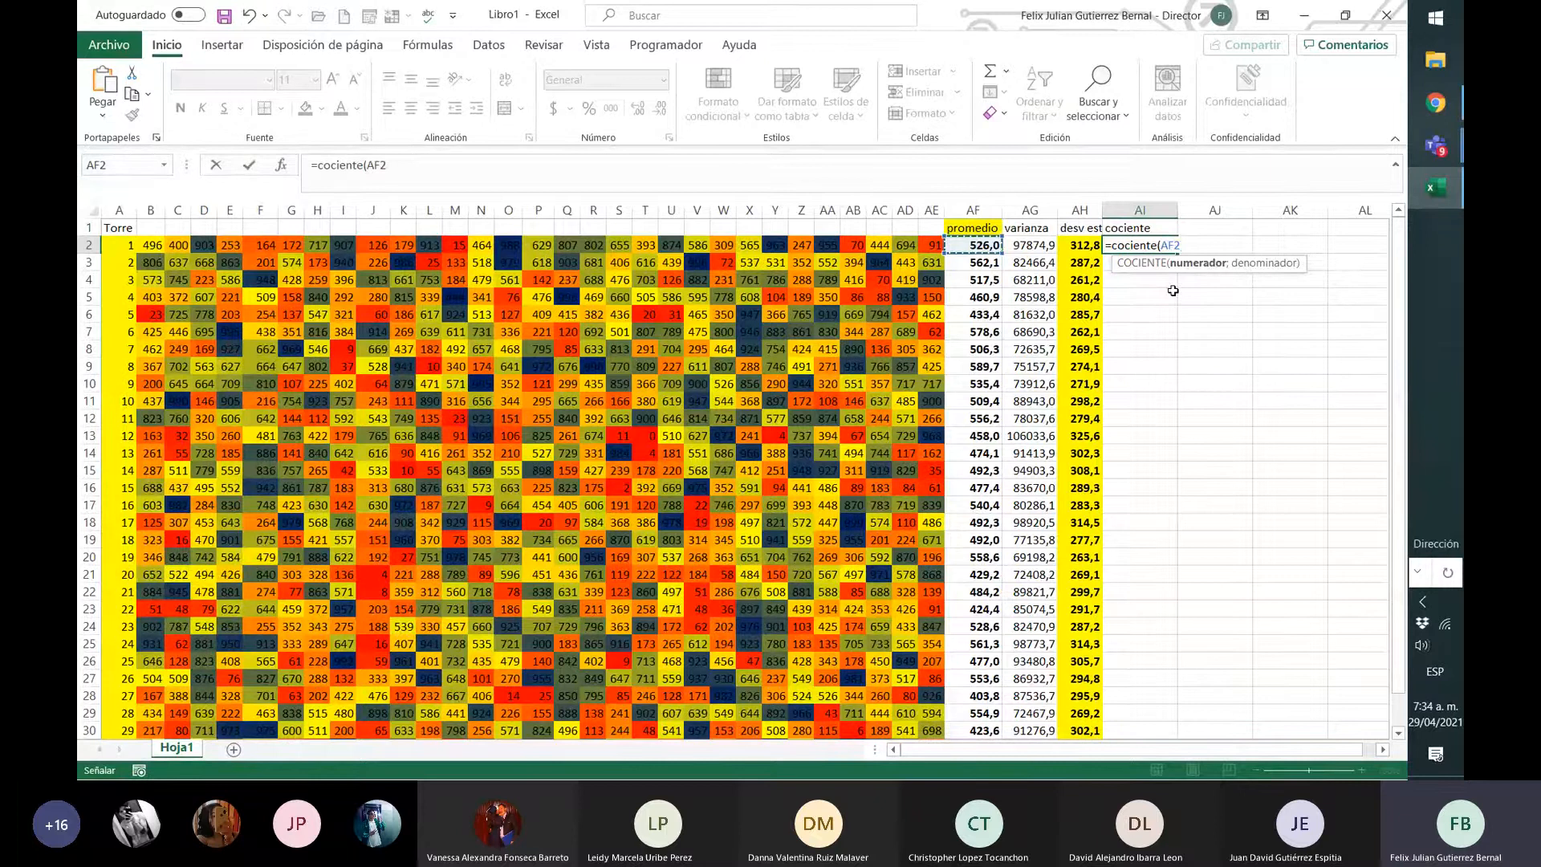
text(;)
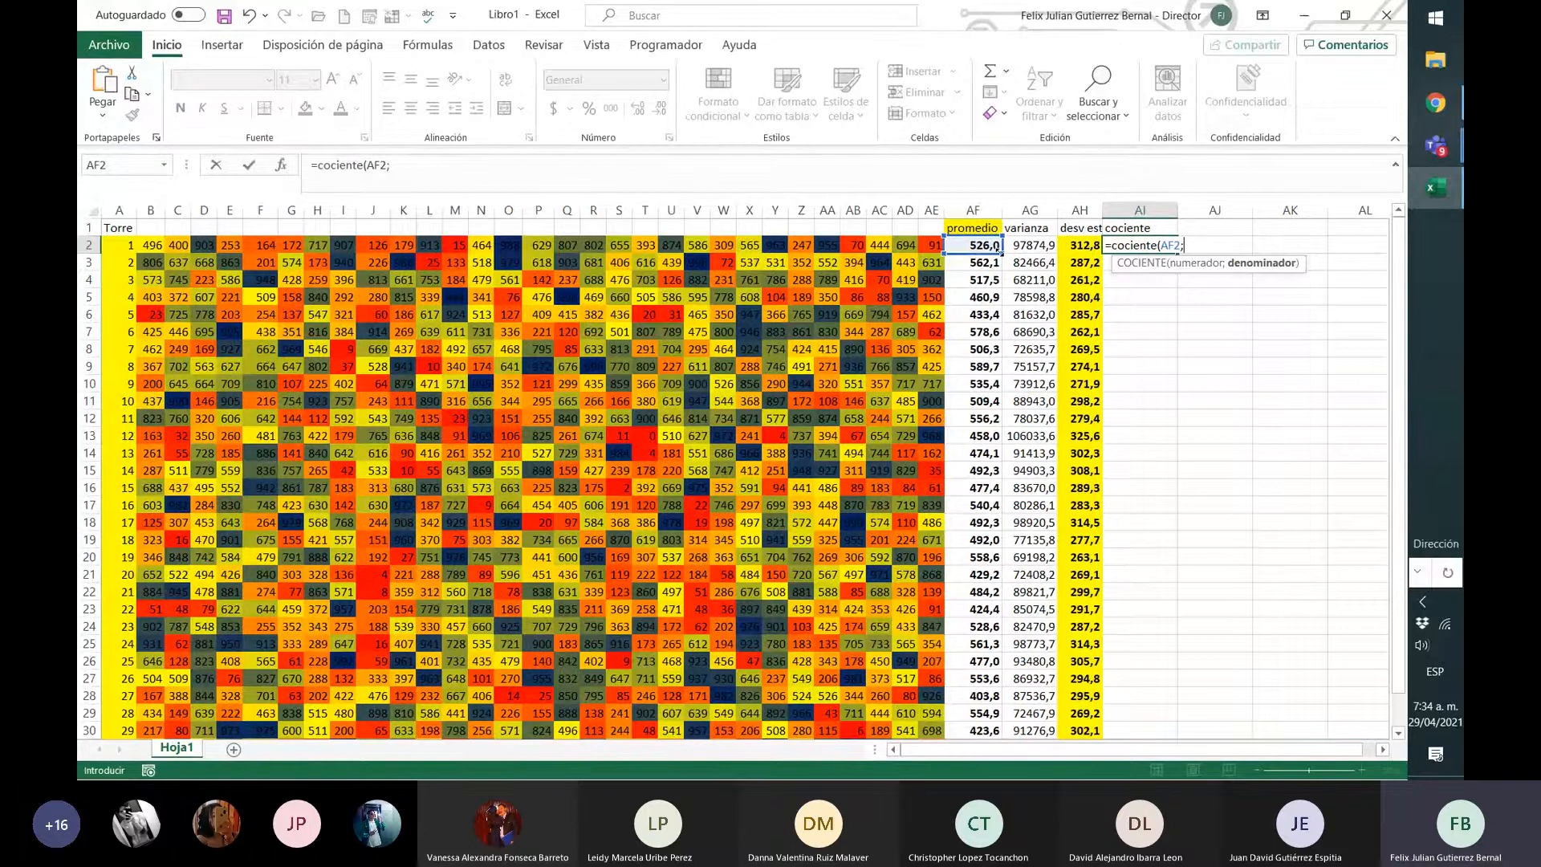
click(1079, 245)
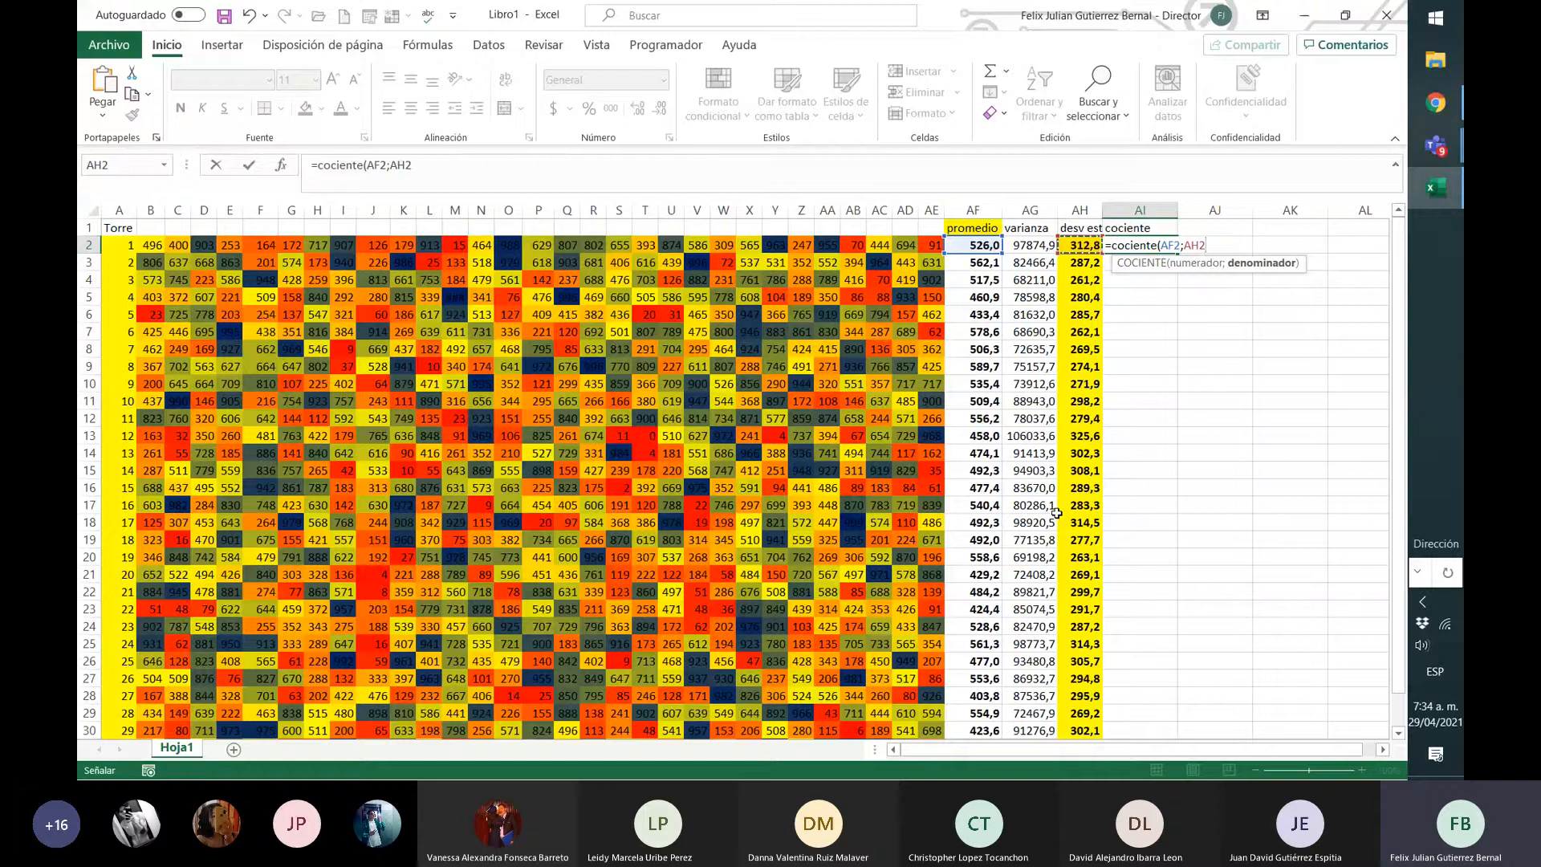
text())
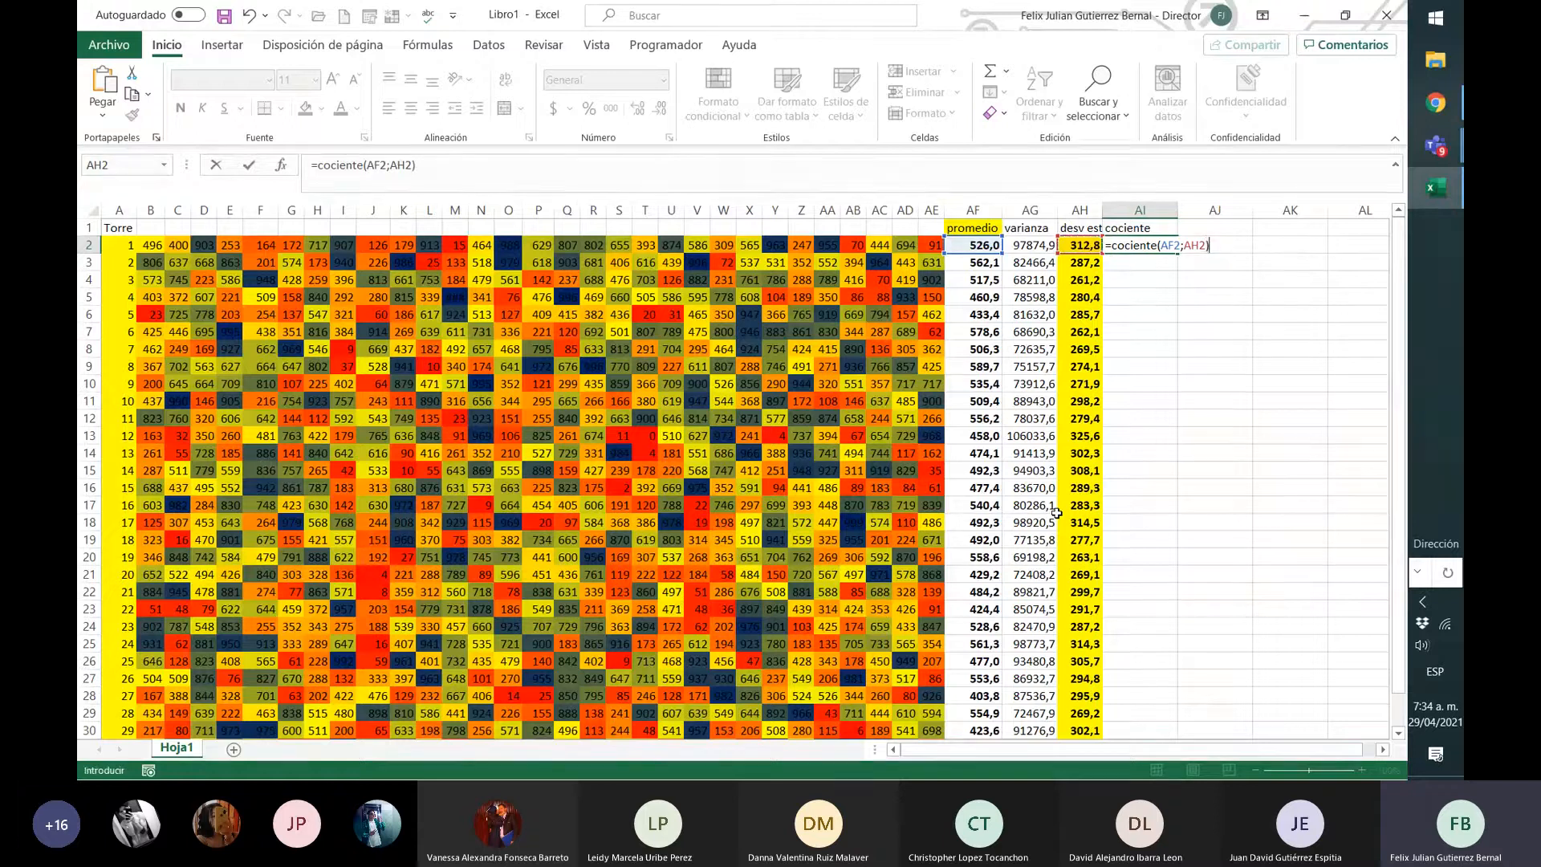
key(Return)
- Review the quotient formula in AI2 and the average and standard deviation cells it refers to
click(1142, 247)
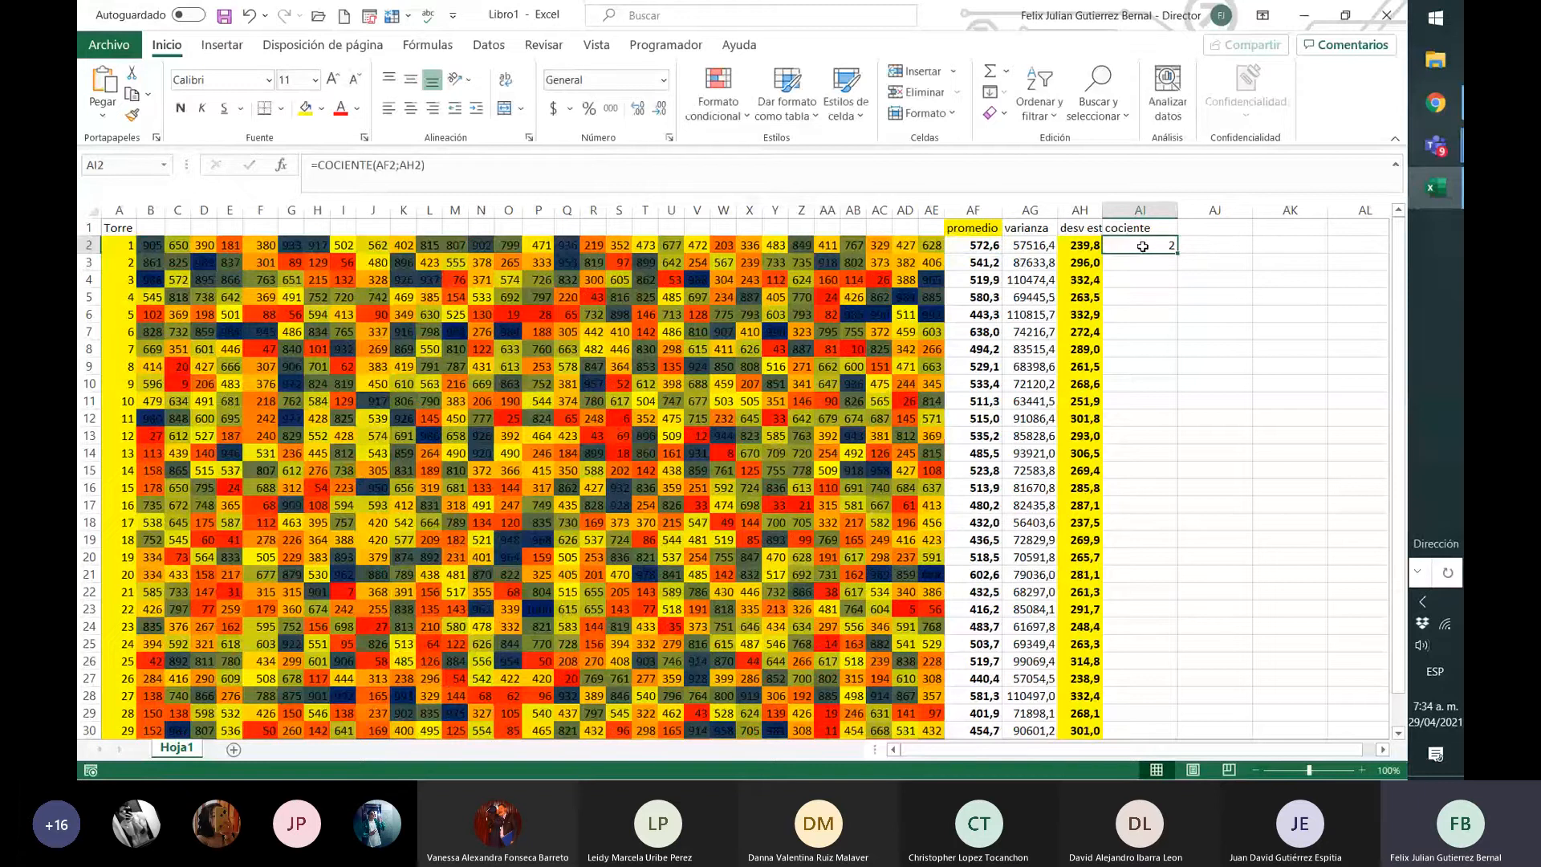
click(384, 165)
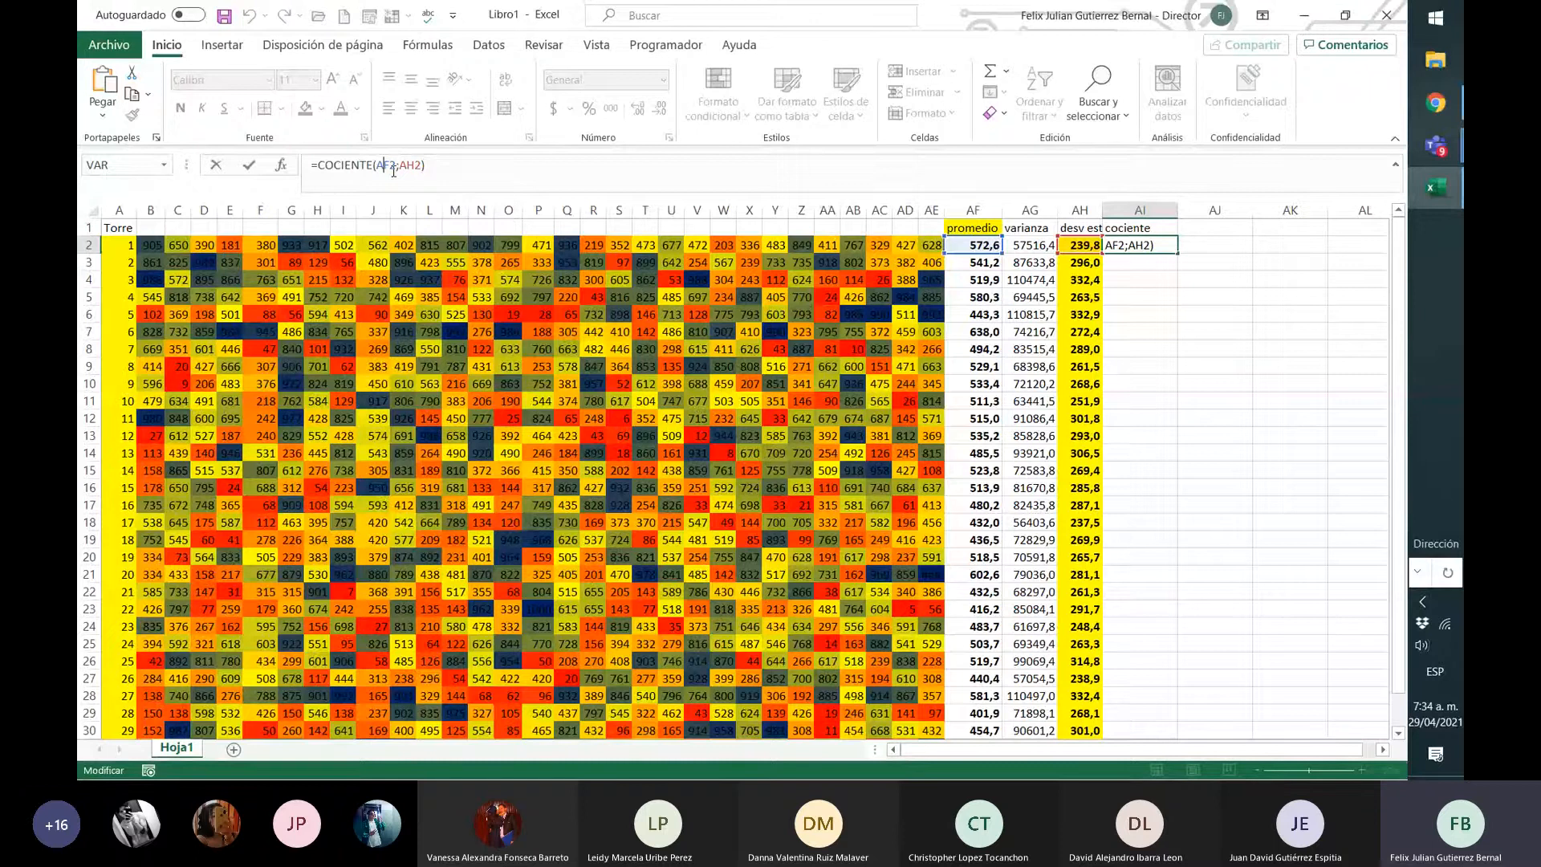
key(Return)
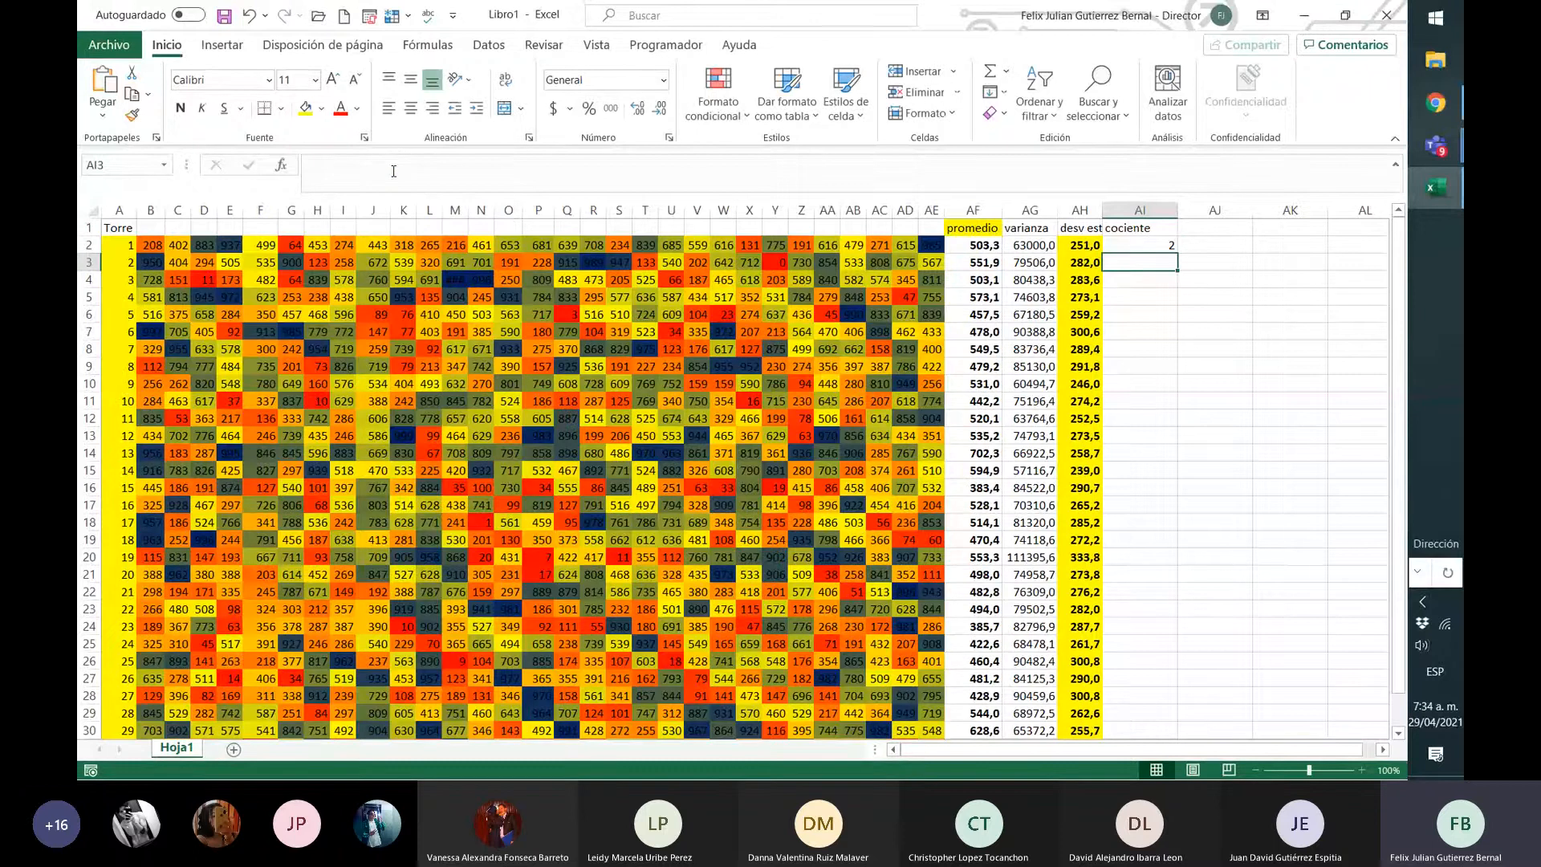
click(983, 245)
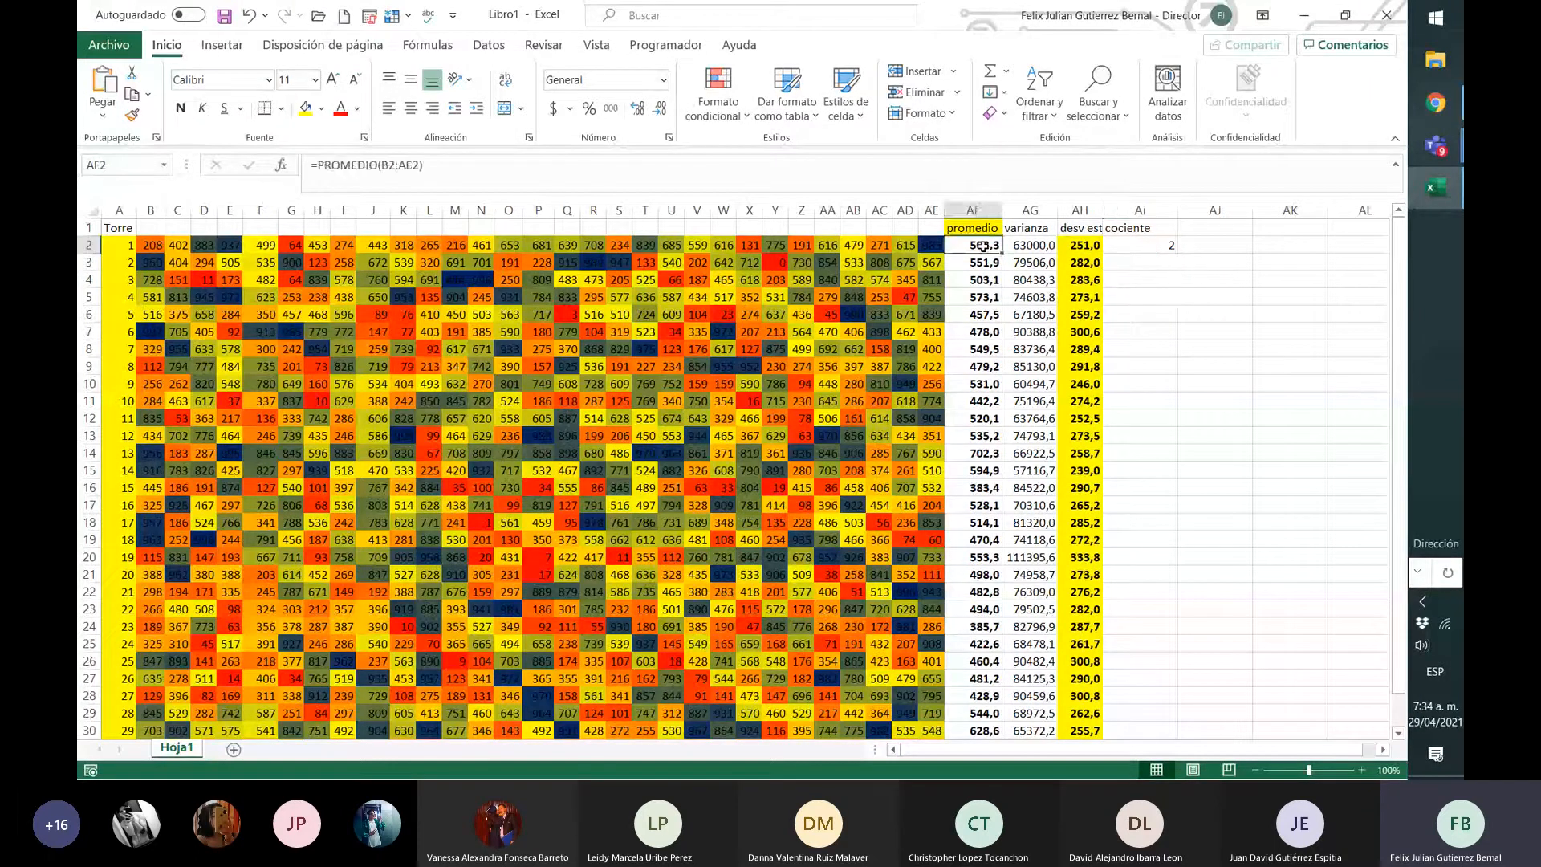
click(1080, 246)
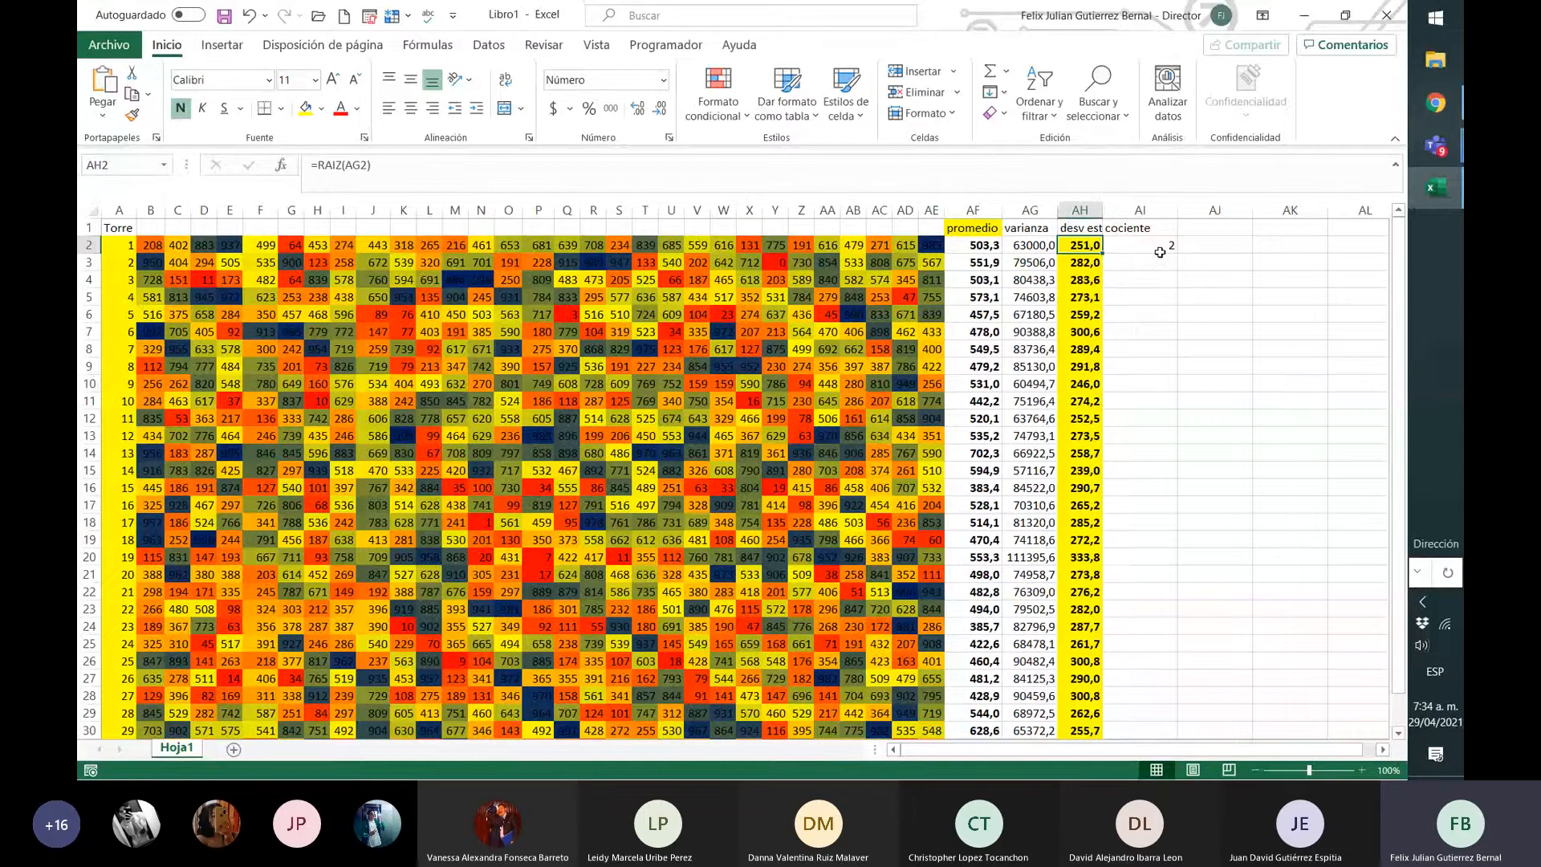
- Copy the quotient formula from AI2 down to AI31 and narrow column AI to about the width of its heading
click(1160, 252)
mouse_move(1177, 253)
mouse_down()
mouse_move(1147, 598)
mouse_move(1096, 769)
mouse_move(1117, 676)
mouse_move(1118, 697)
mouse_move(1132, 681)
mouse_up()
scroll(1204, 368, up, 1)
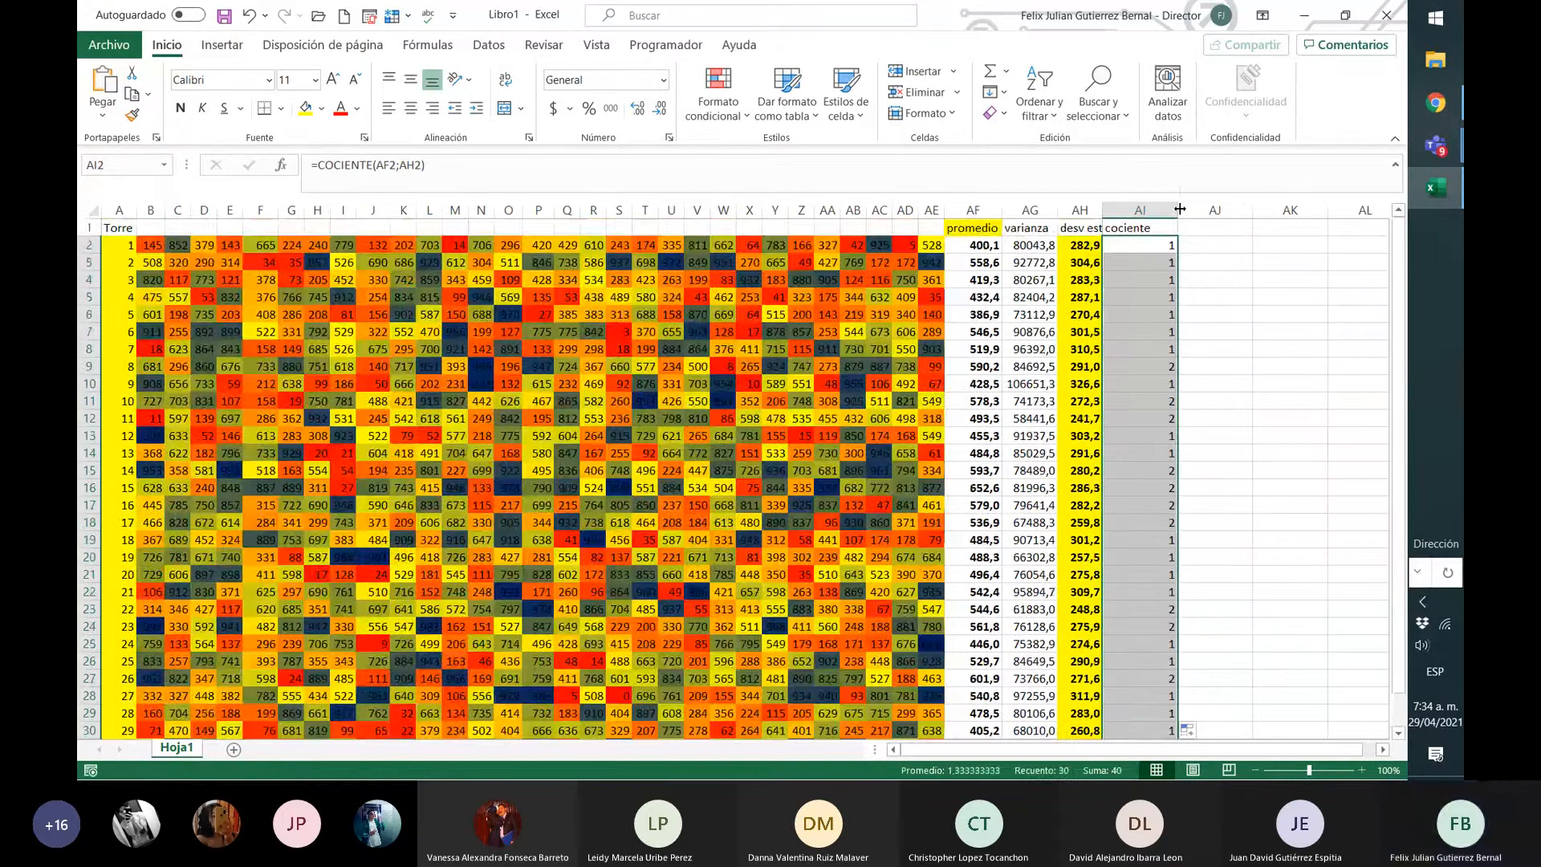
drag(1178, 209, 1149, 208)
- Enter the heading "residuo" in AJ1, beside the quotient heading
click(1194, 229)
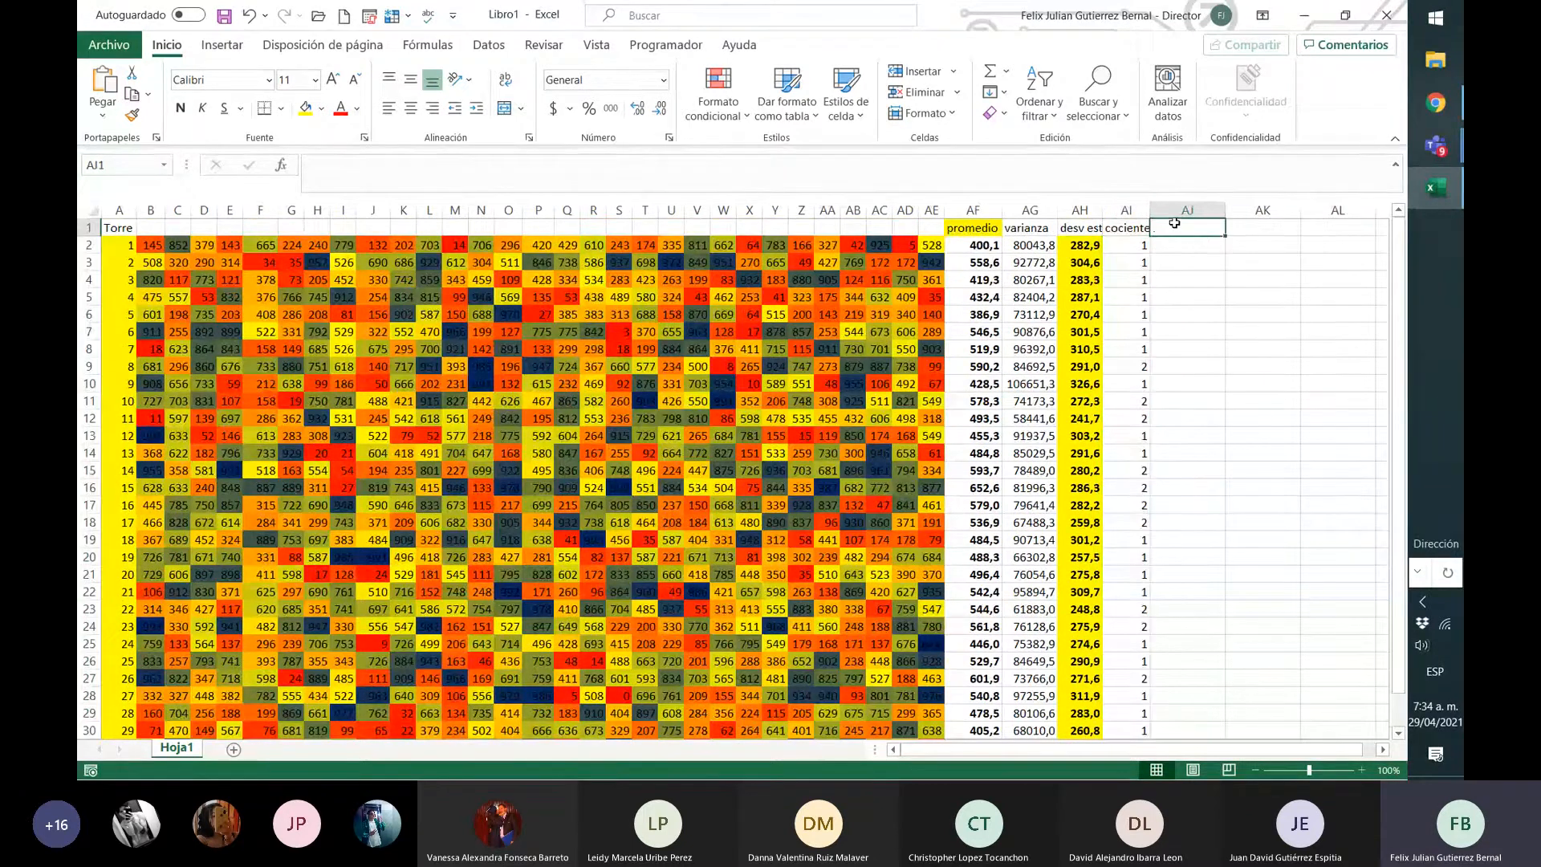
text(residuo)
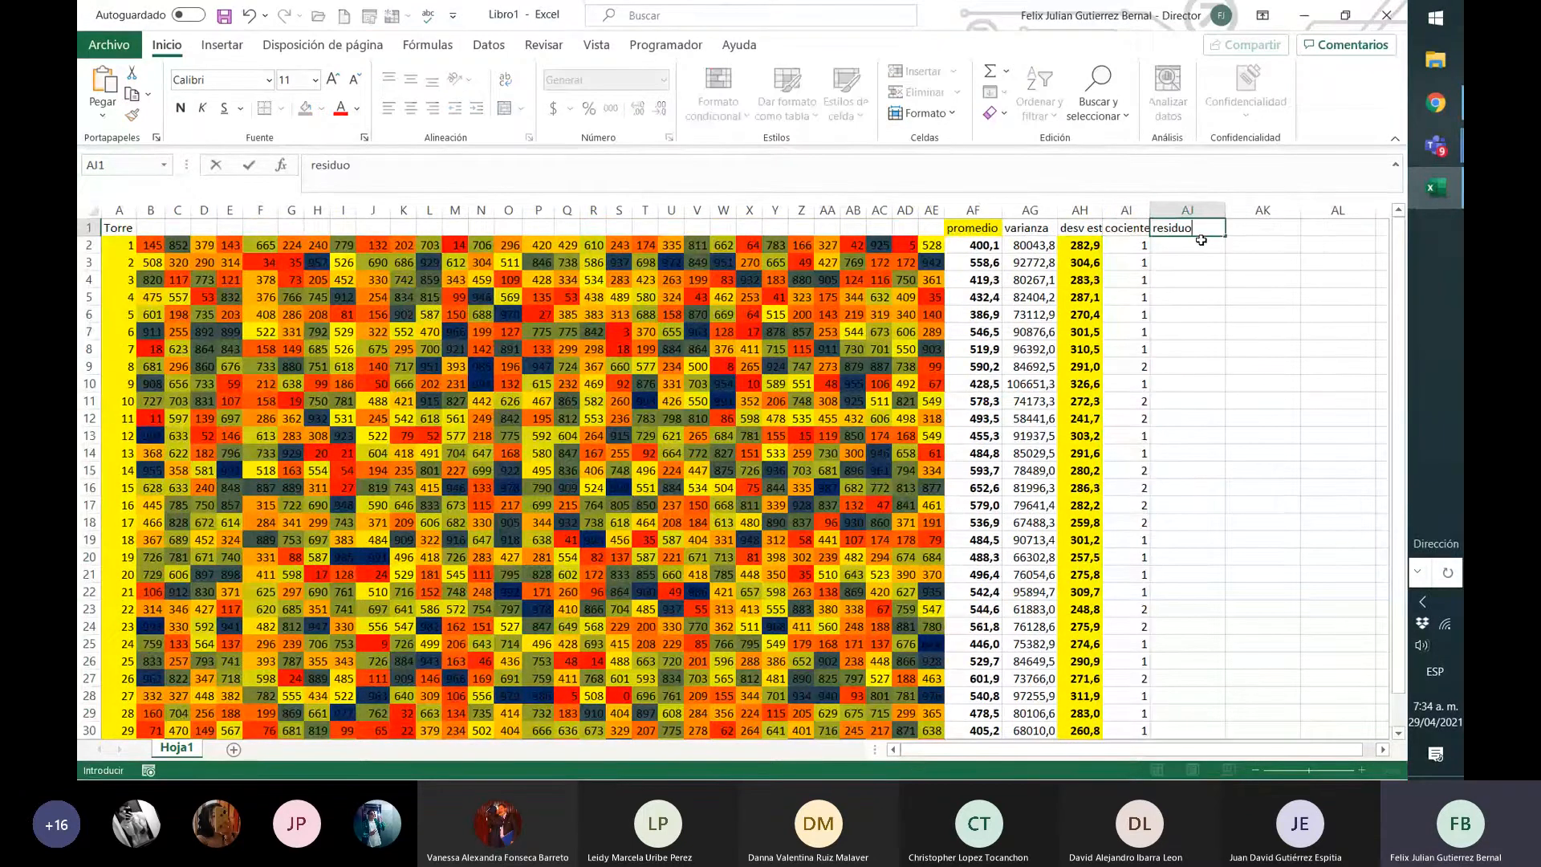
click(1203, 277)
- Enter the formula =RESIDUO(AF2;AH2) in AJ2 to get the remainder of average divided by standard deviation
key(Up)
key(Up)
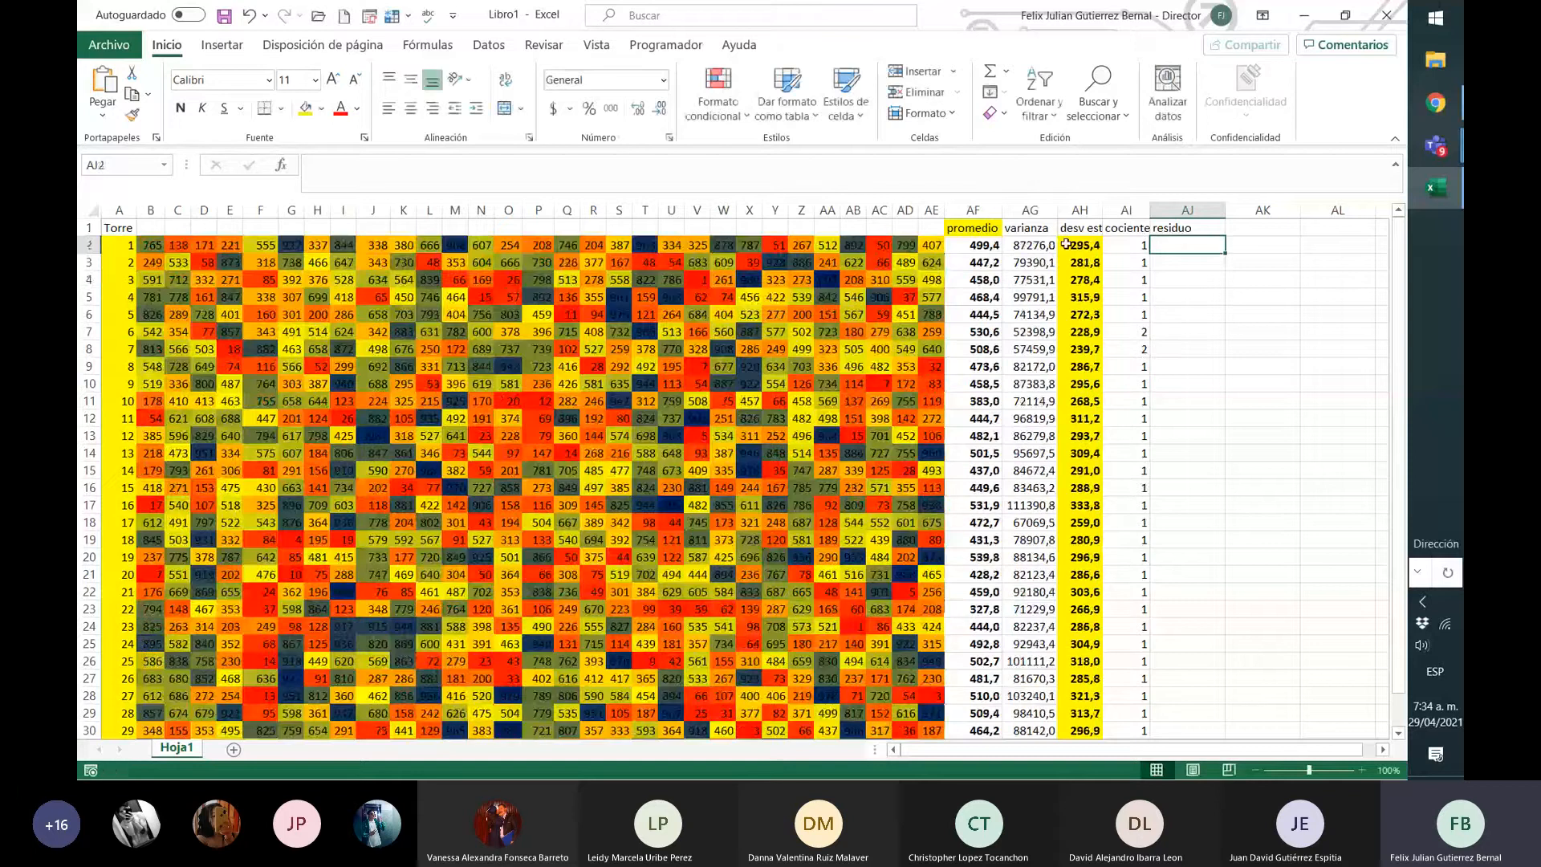
click(451, 166)
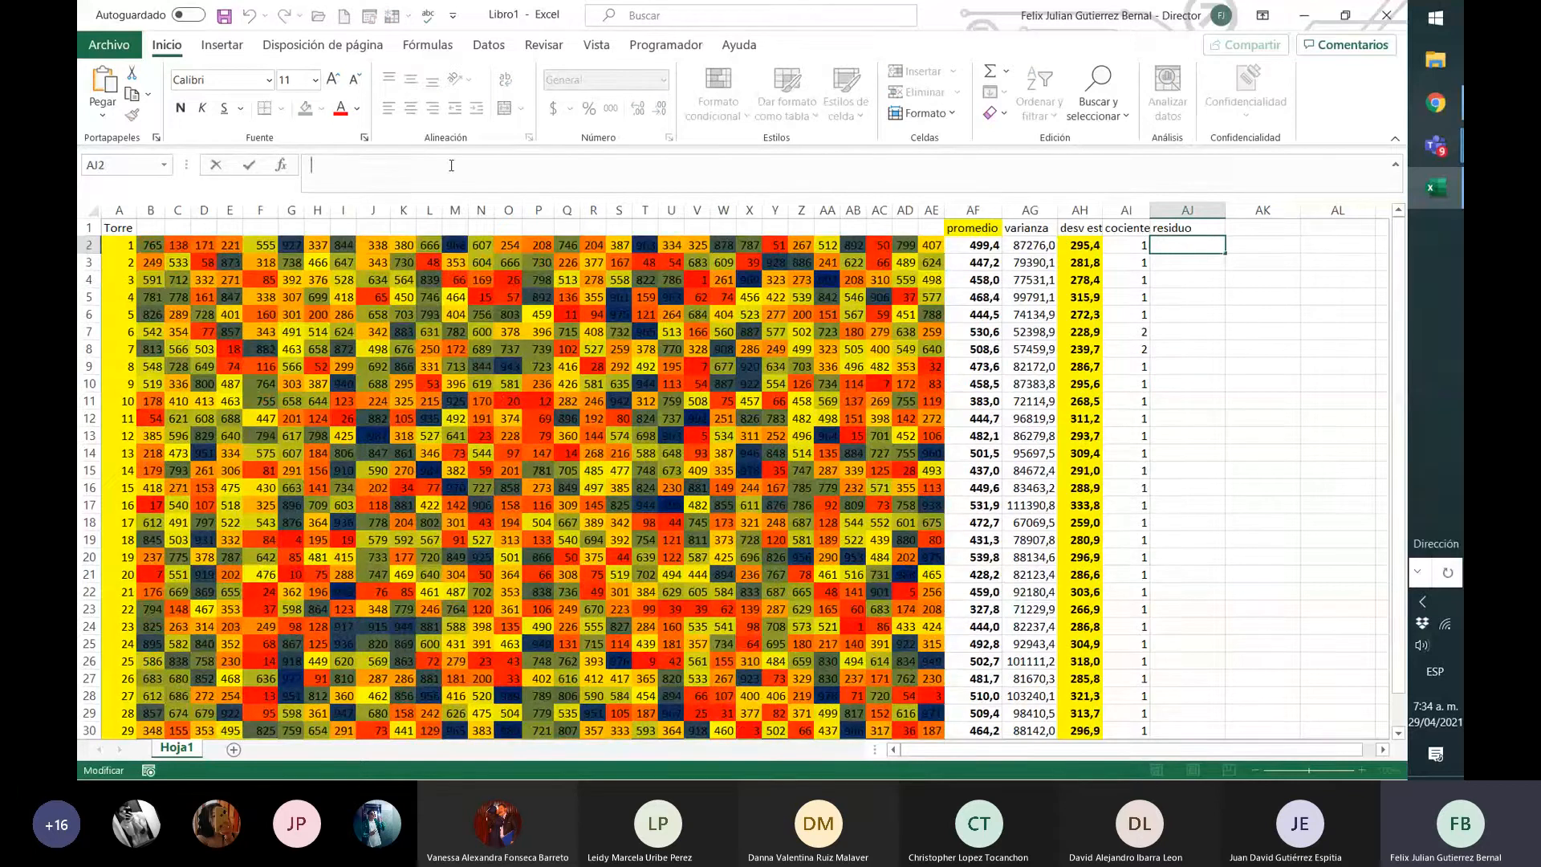
text(=res)
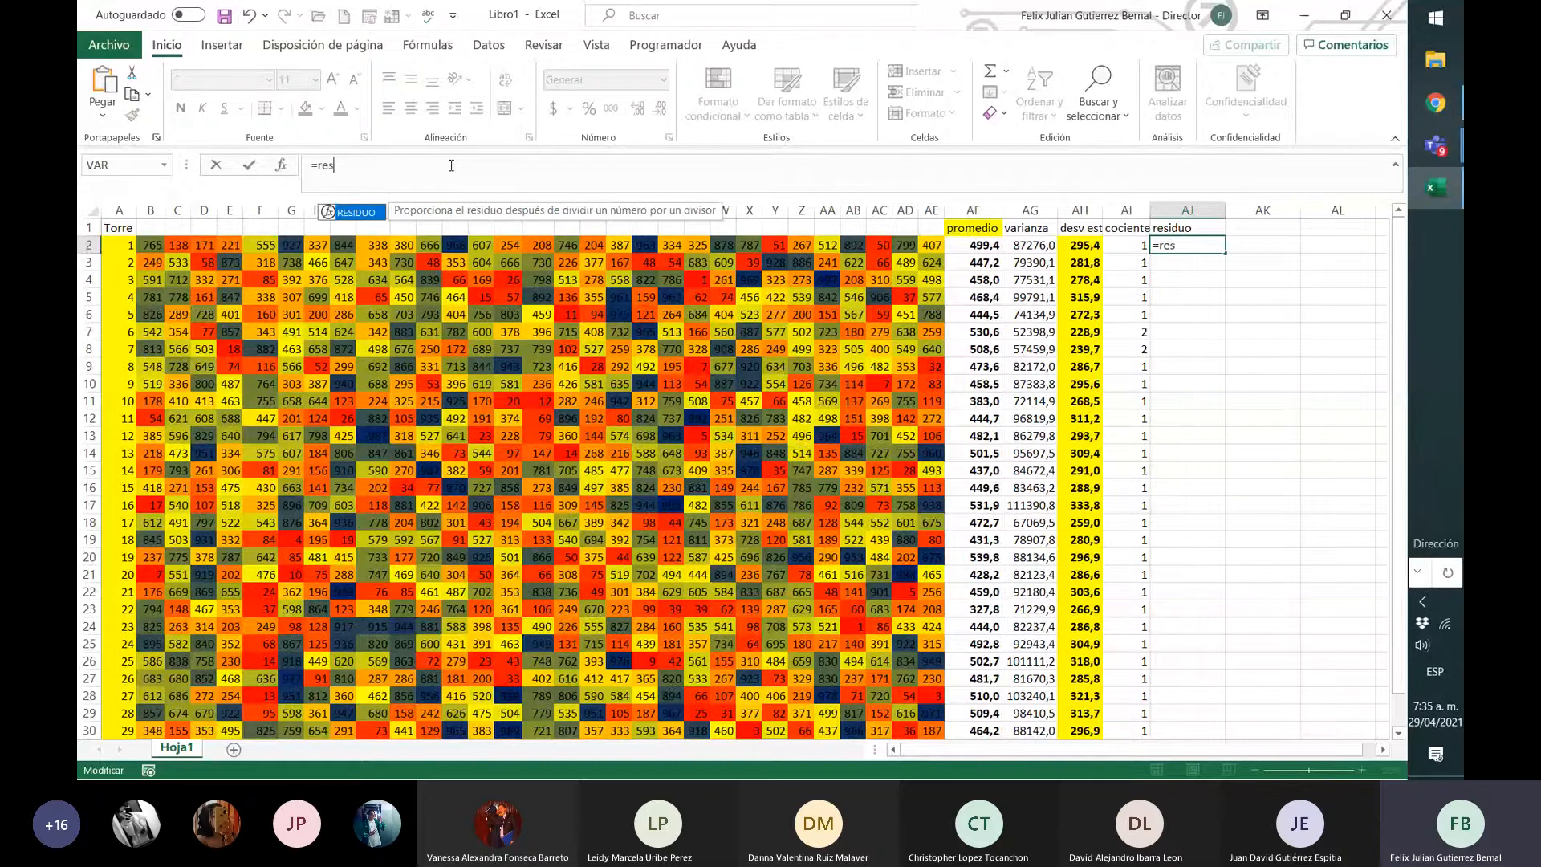
text(iduo()
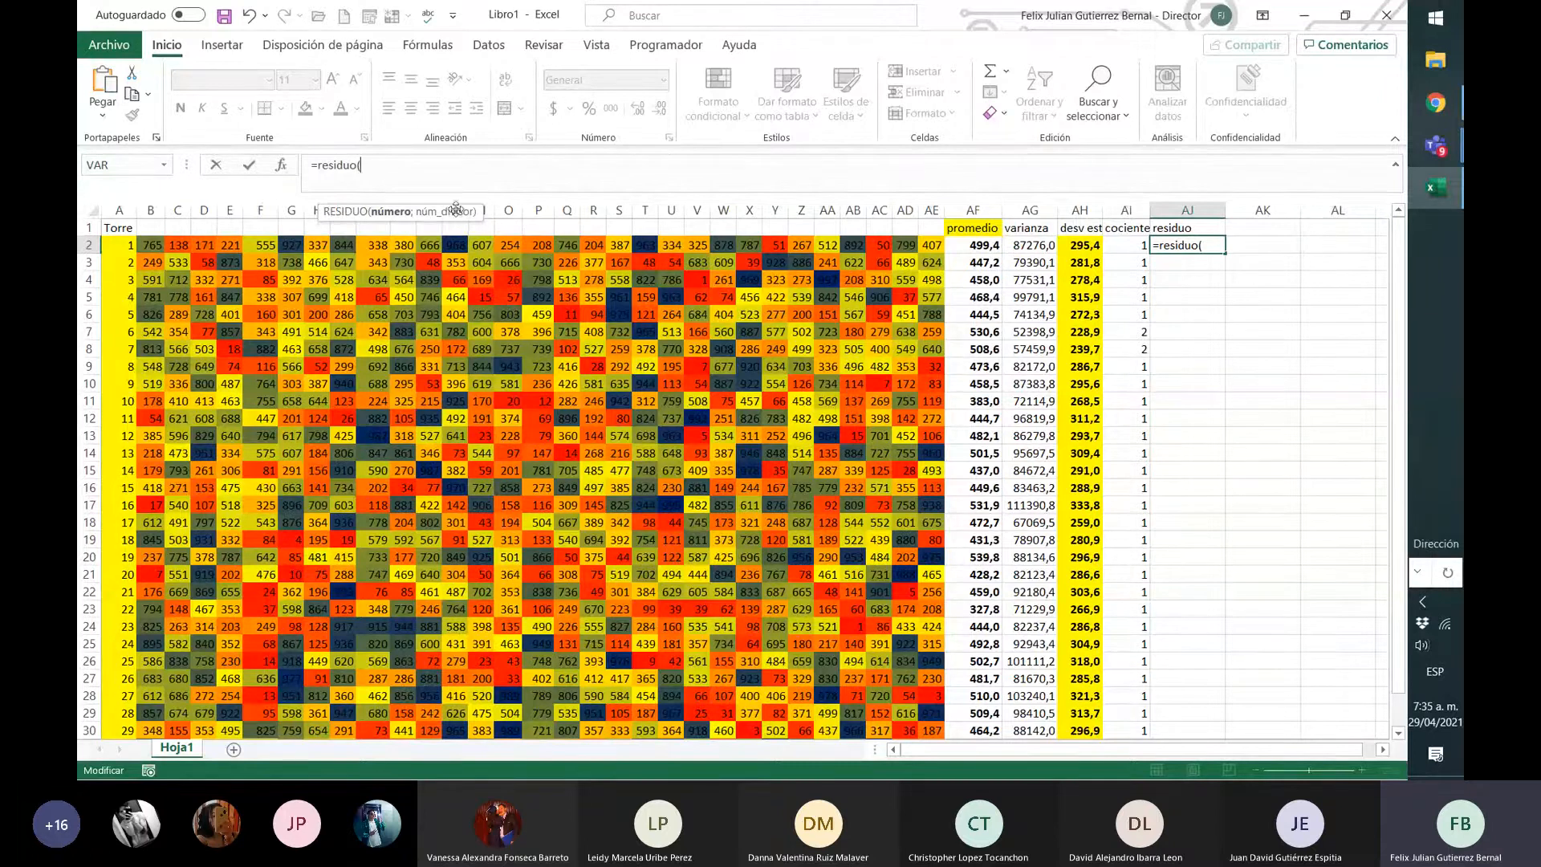
click(975, 245)
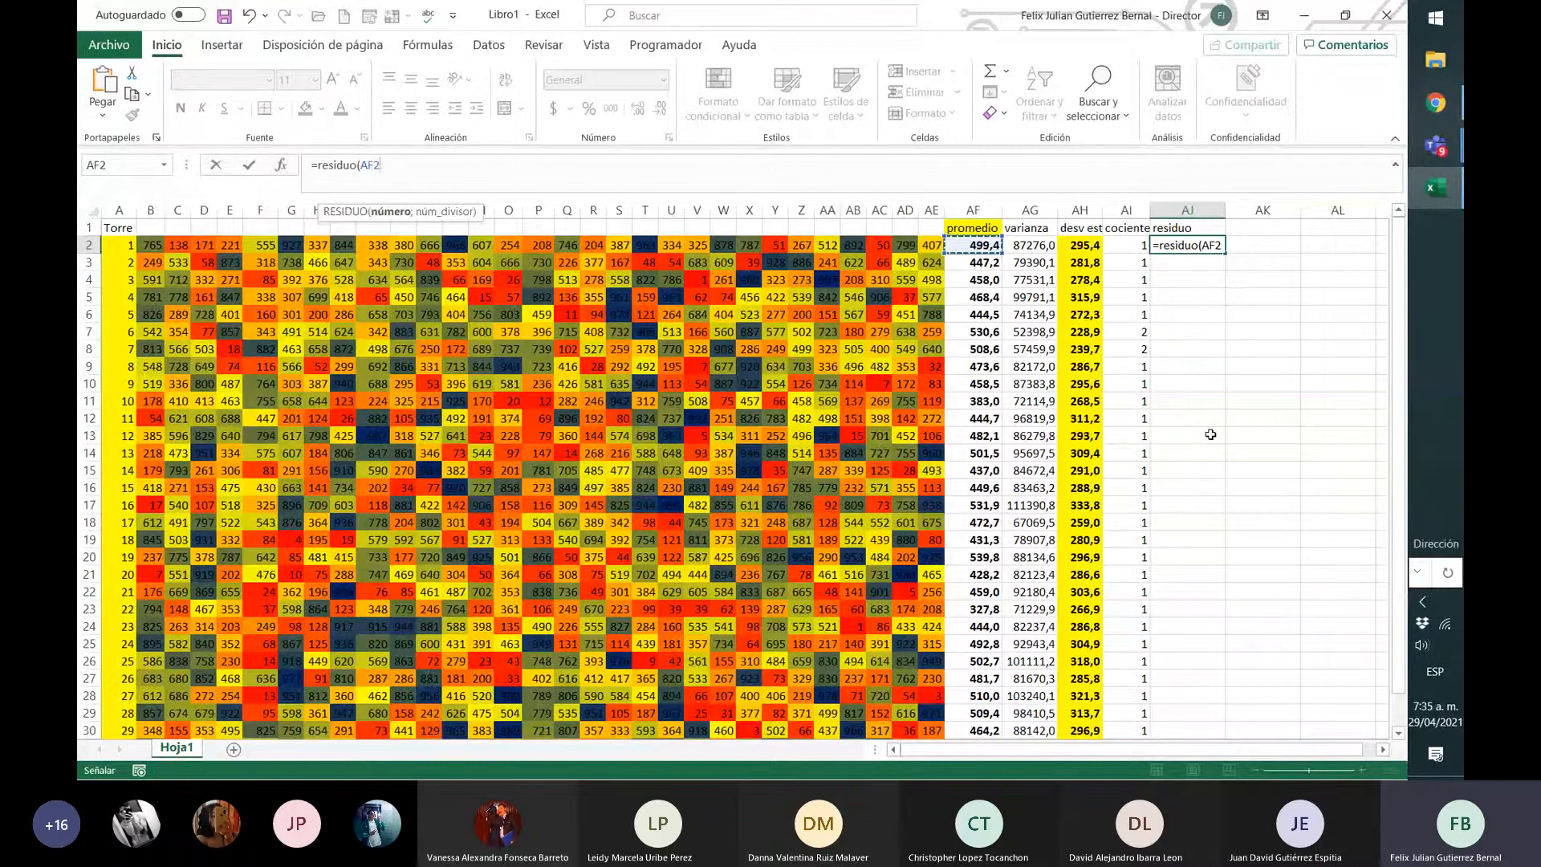
text(;)
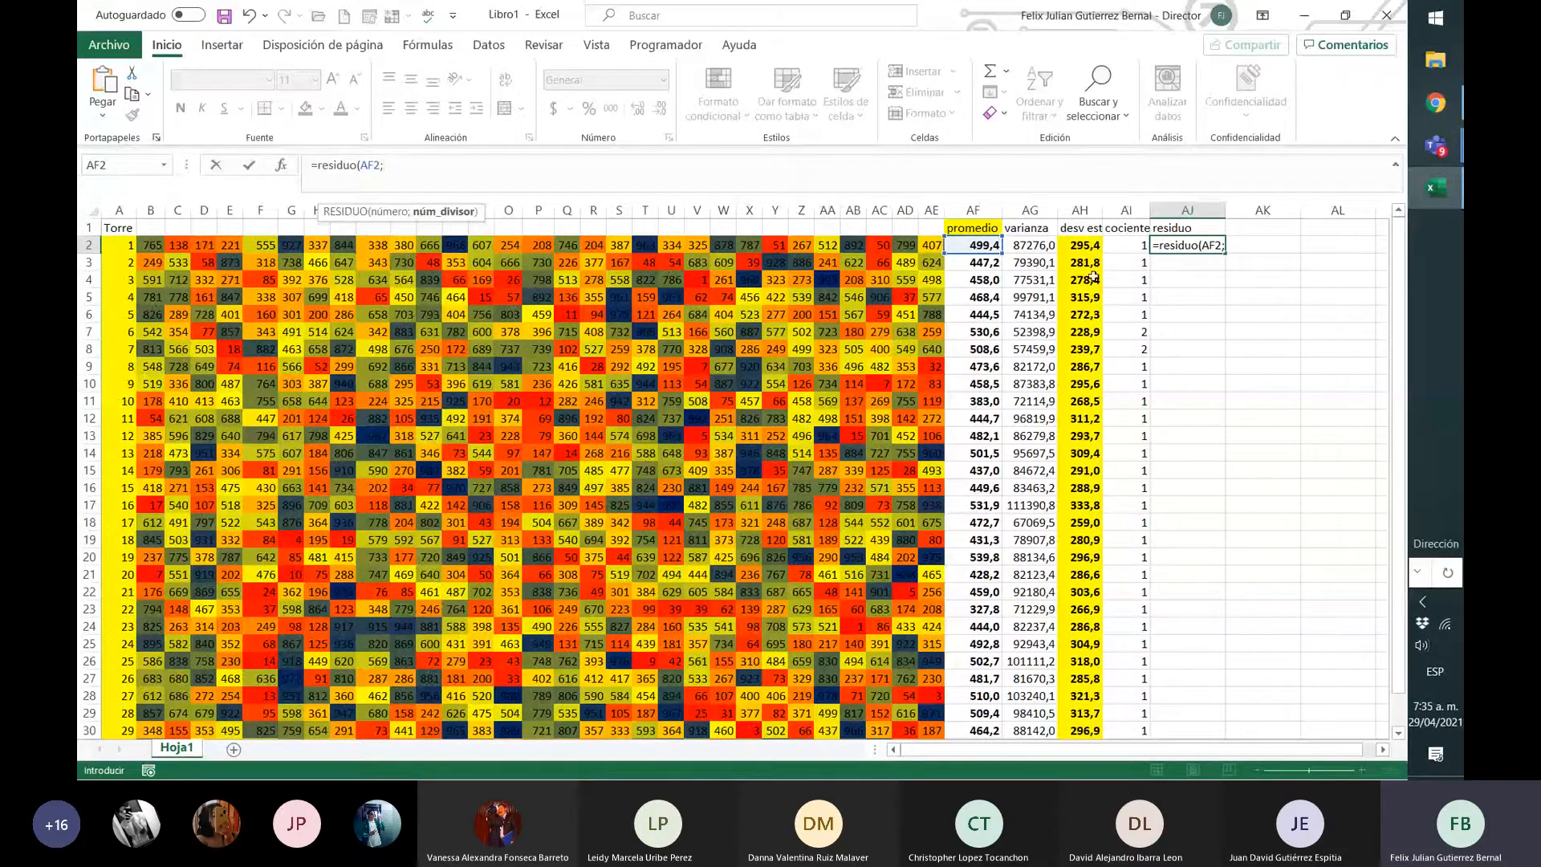
click(1080, 247)
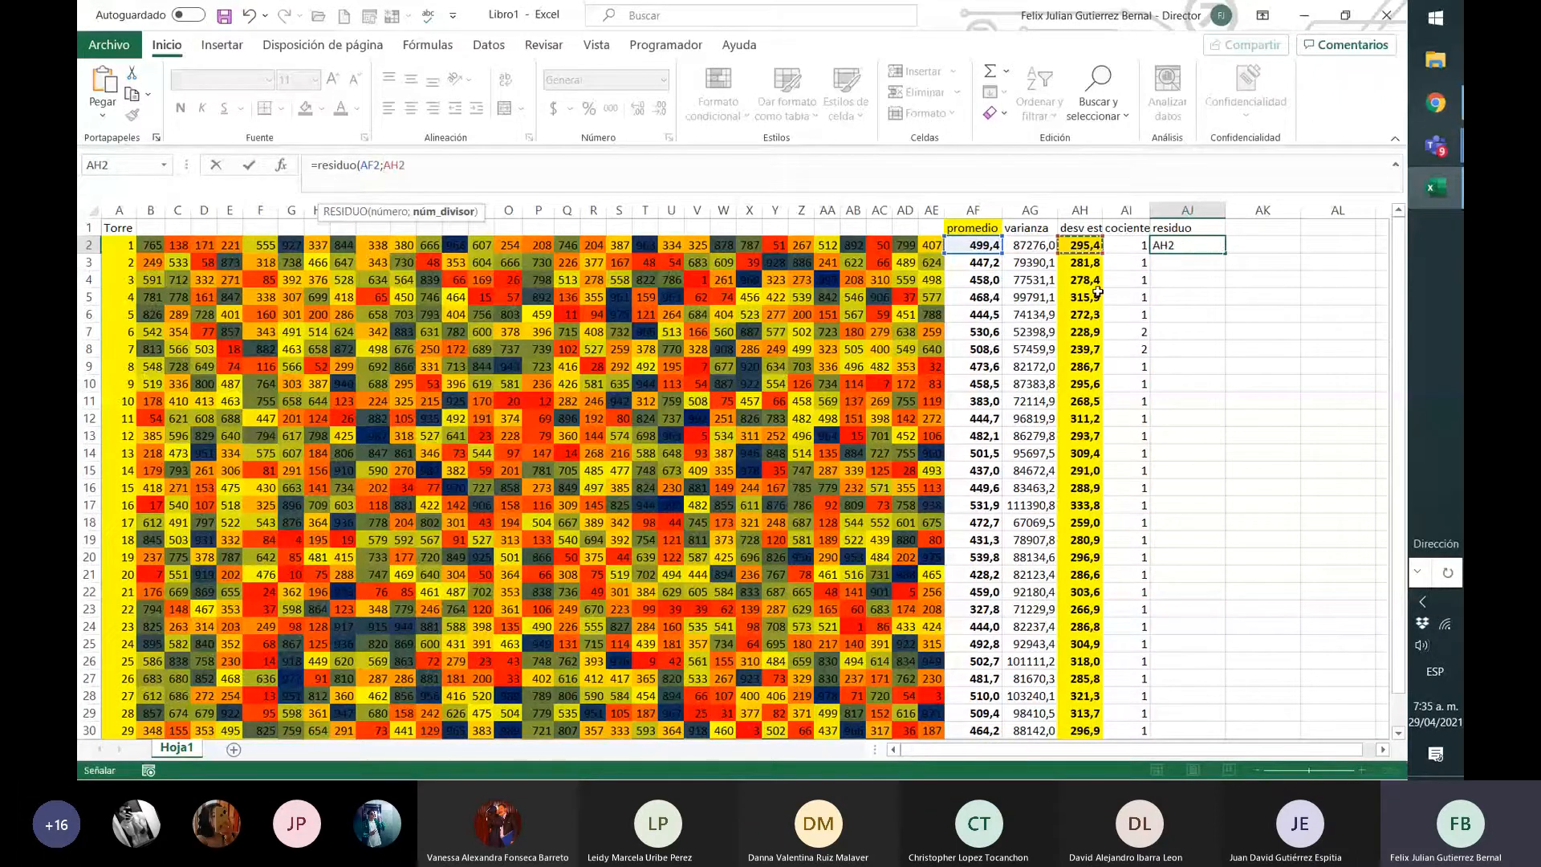
text())
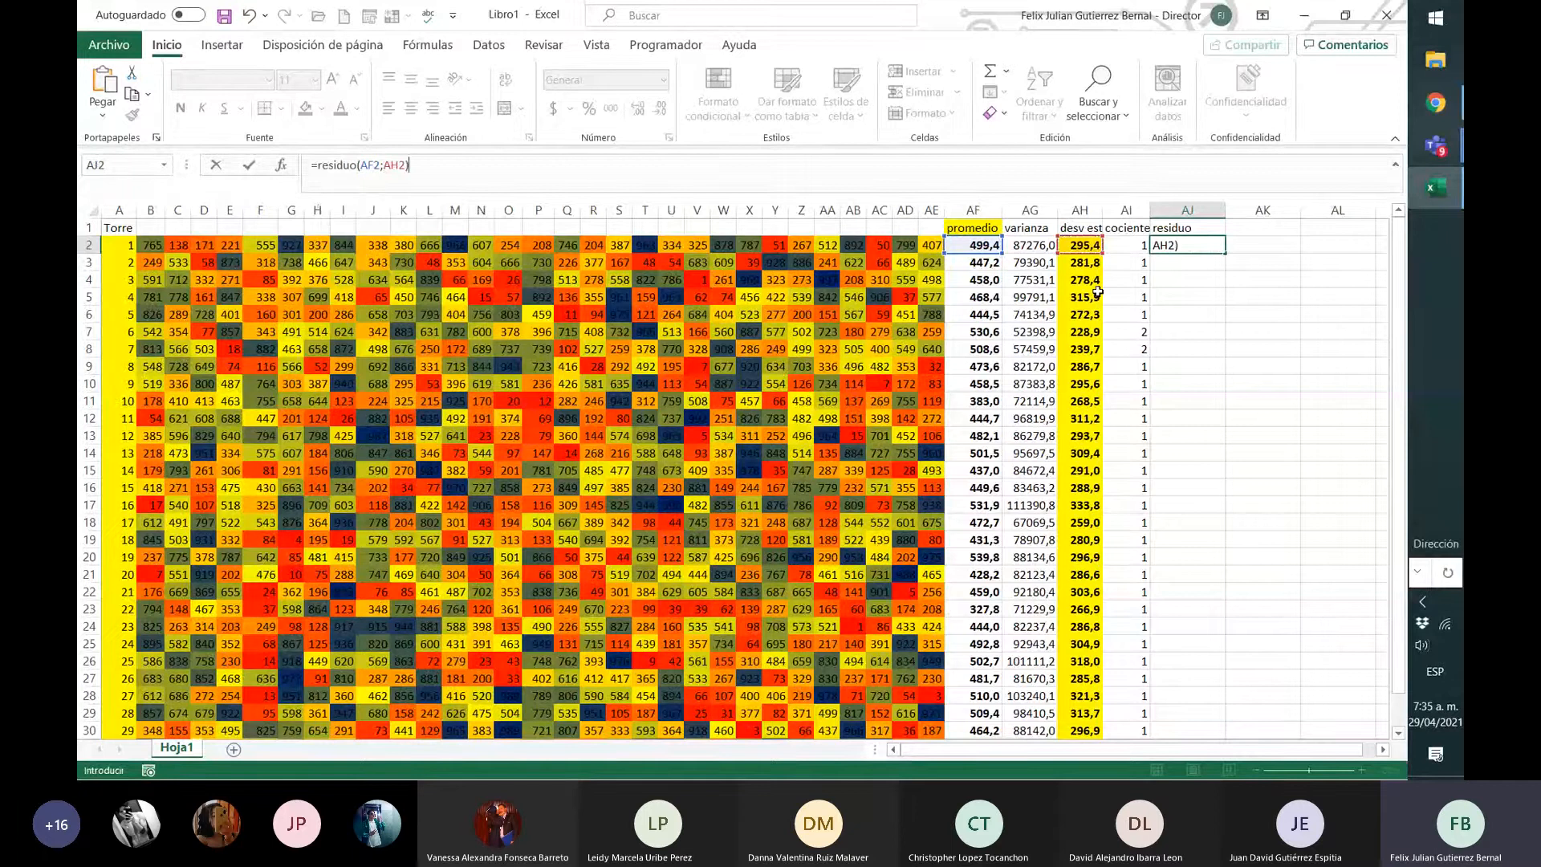
key(Return)
- Copy the remainder formula from AJ2 down to AJ31 and narrow column AJ to about the width of its heading
click(1196, 241)
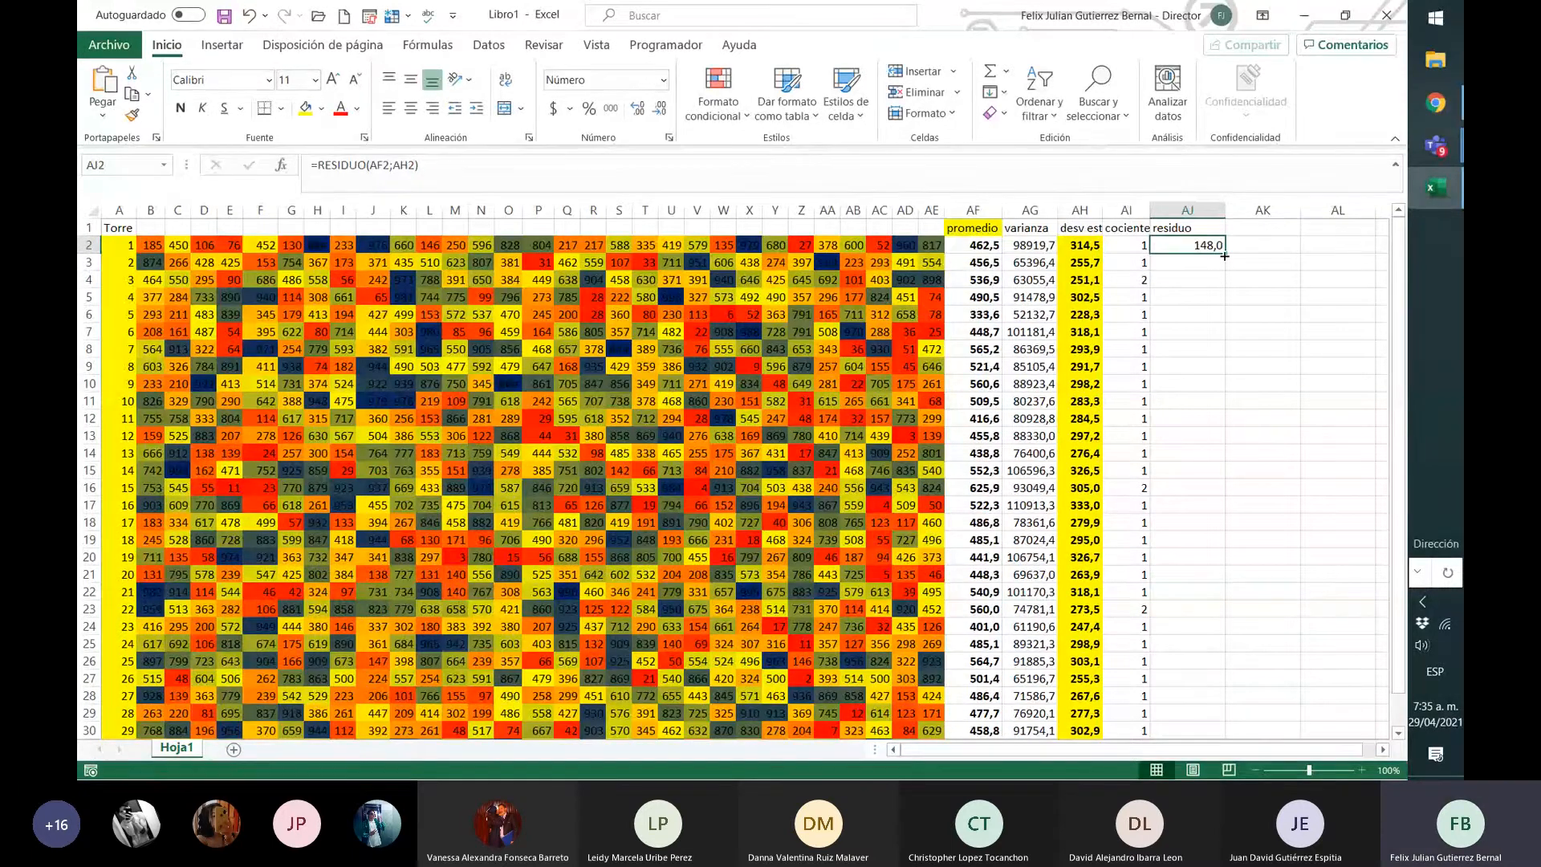
mouse_move(1224, 254)
mouse_down()
mouse_move(1228, 727)
mouse_move(1226, 699)
mouse_up()
scroll(1226, 562, up, 1)
drag(1225, 210, 1196, 210)
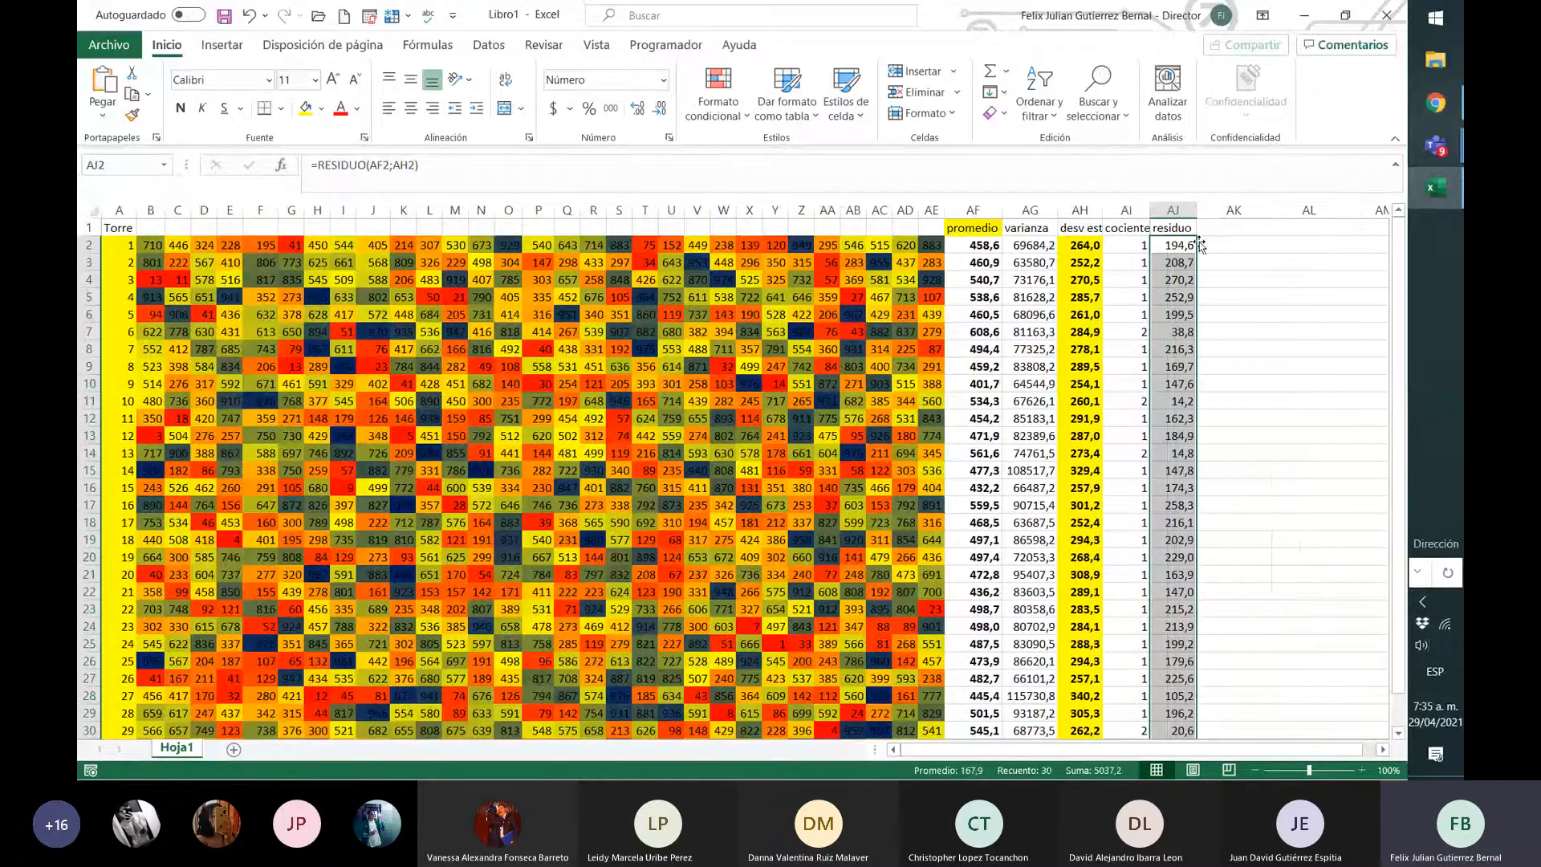
- Fill the remainder cells AJ2:AJ31 with yellow
click(1200, 245)
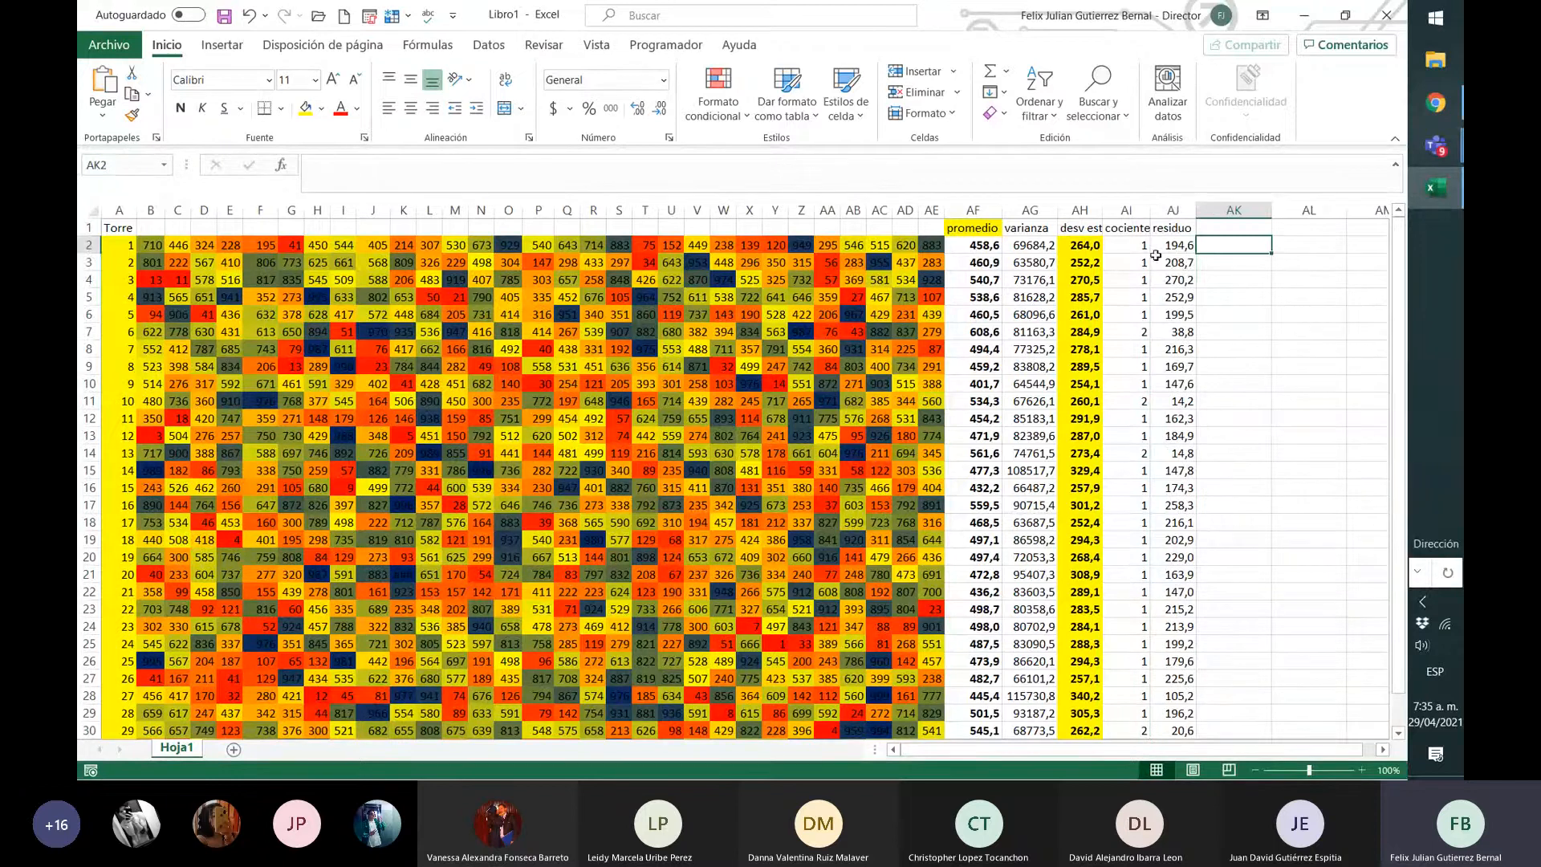
drag(1172, 245, 1172, 739)
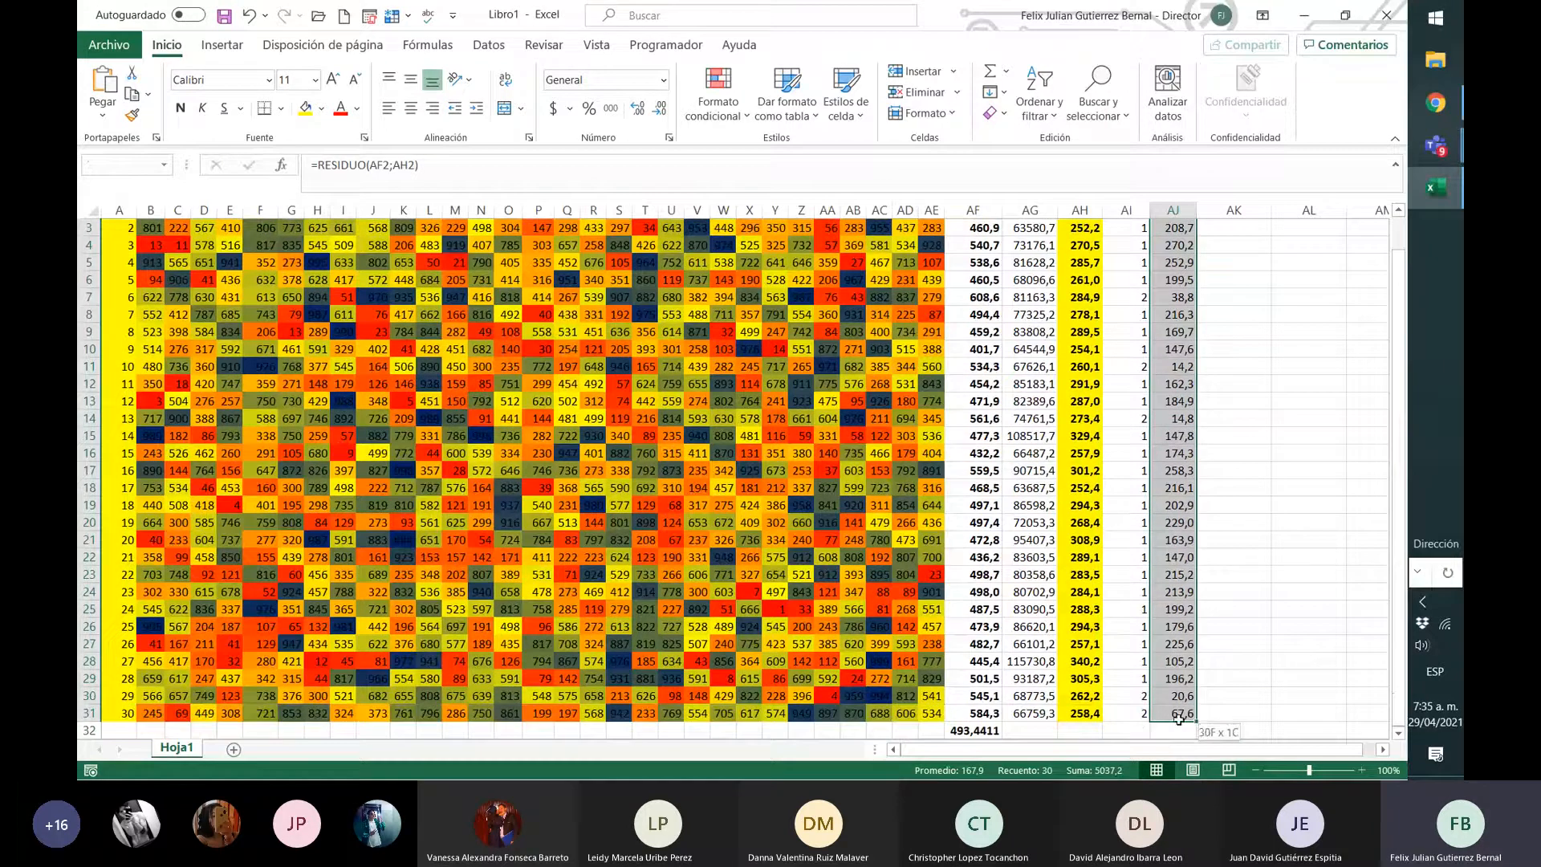
click(306, 108)
scroll(1080, 321, up, 1)
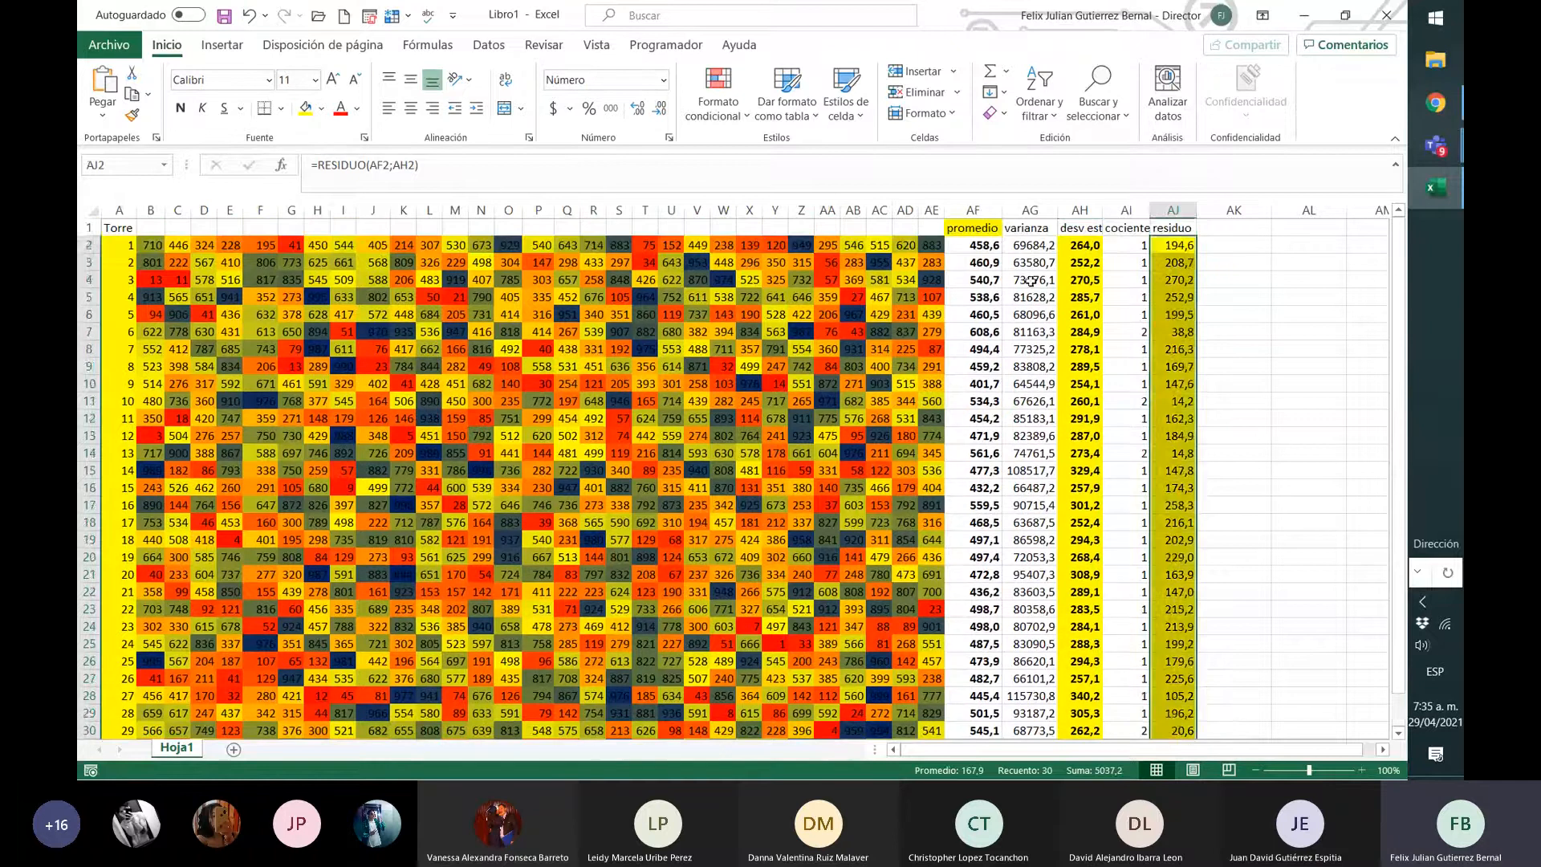
- Compare the average, standard deviation, quotient and remainder in row 2 and in row 7
click(1079, 297)
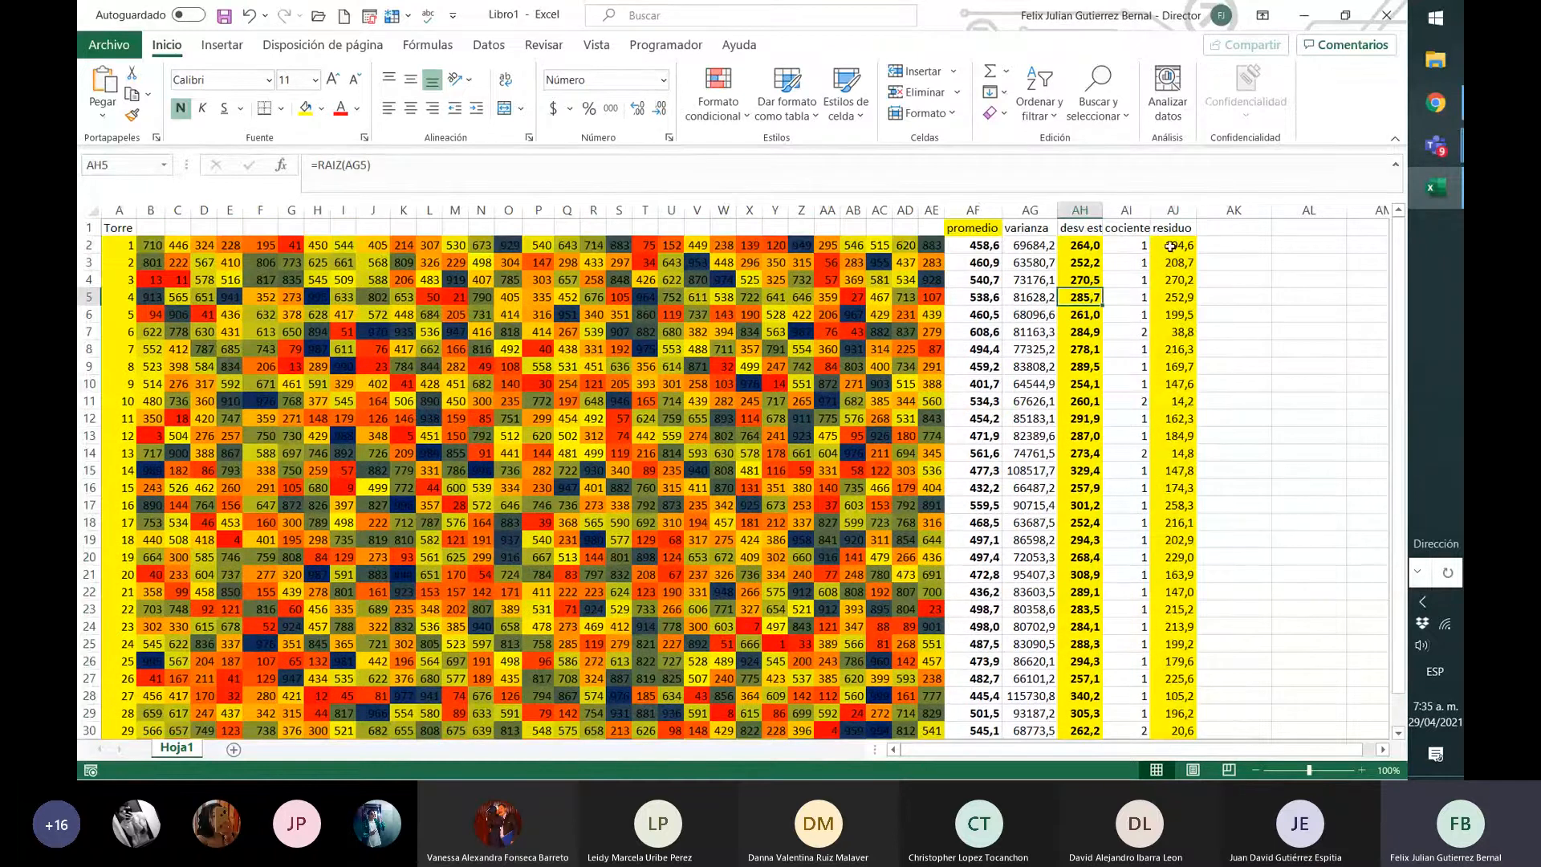
click(993, 245)
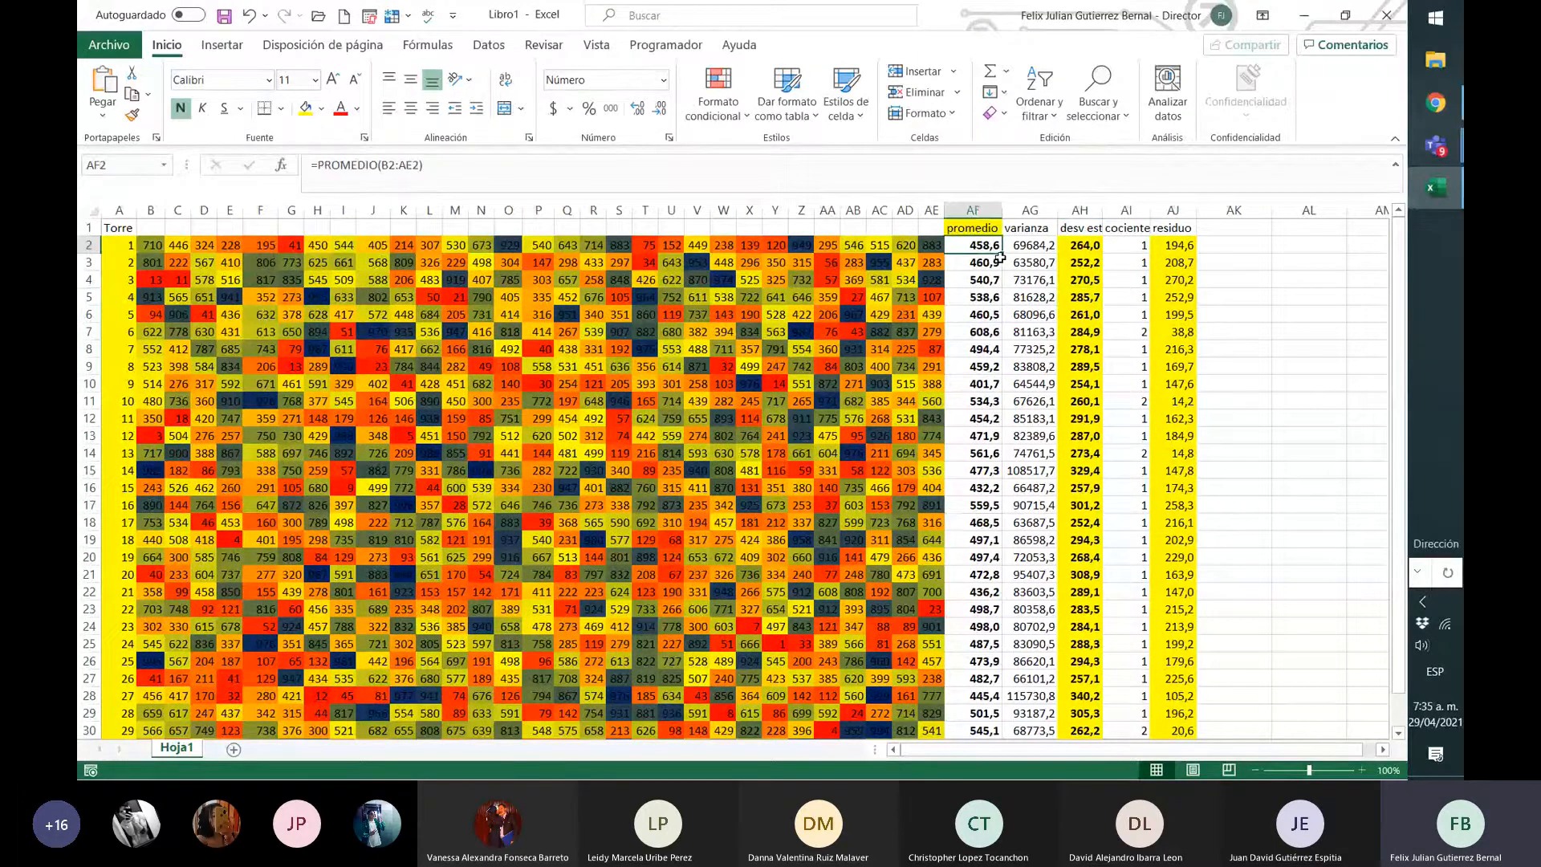
click(1093, 245)
key(Right)
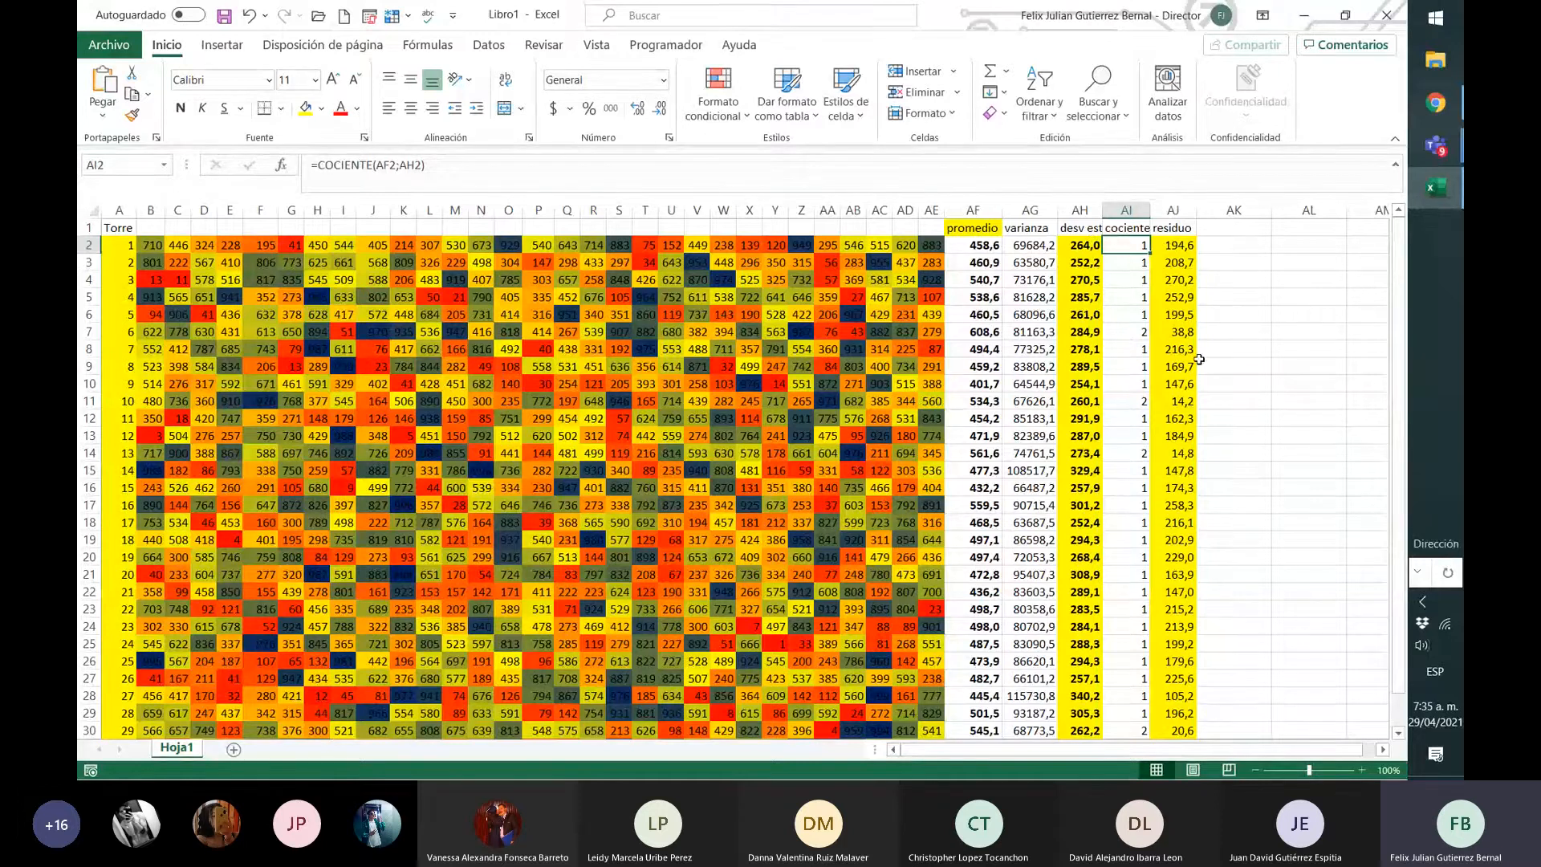
drag(985, 333, 1175, 331)
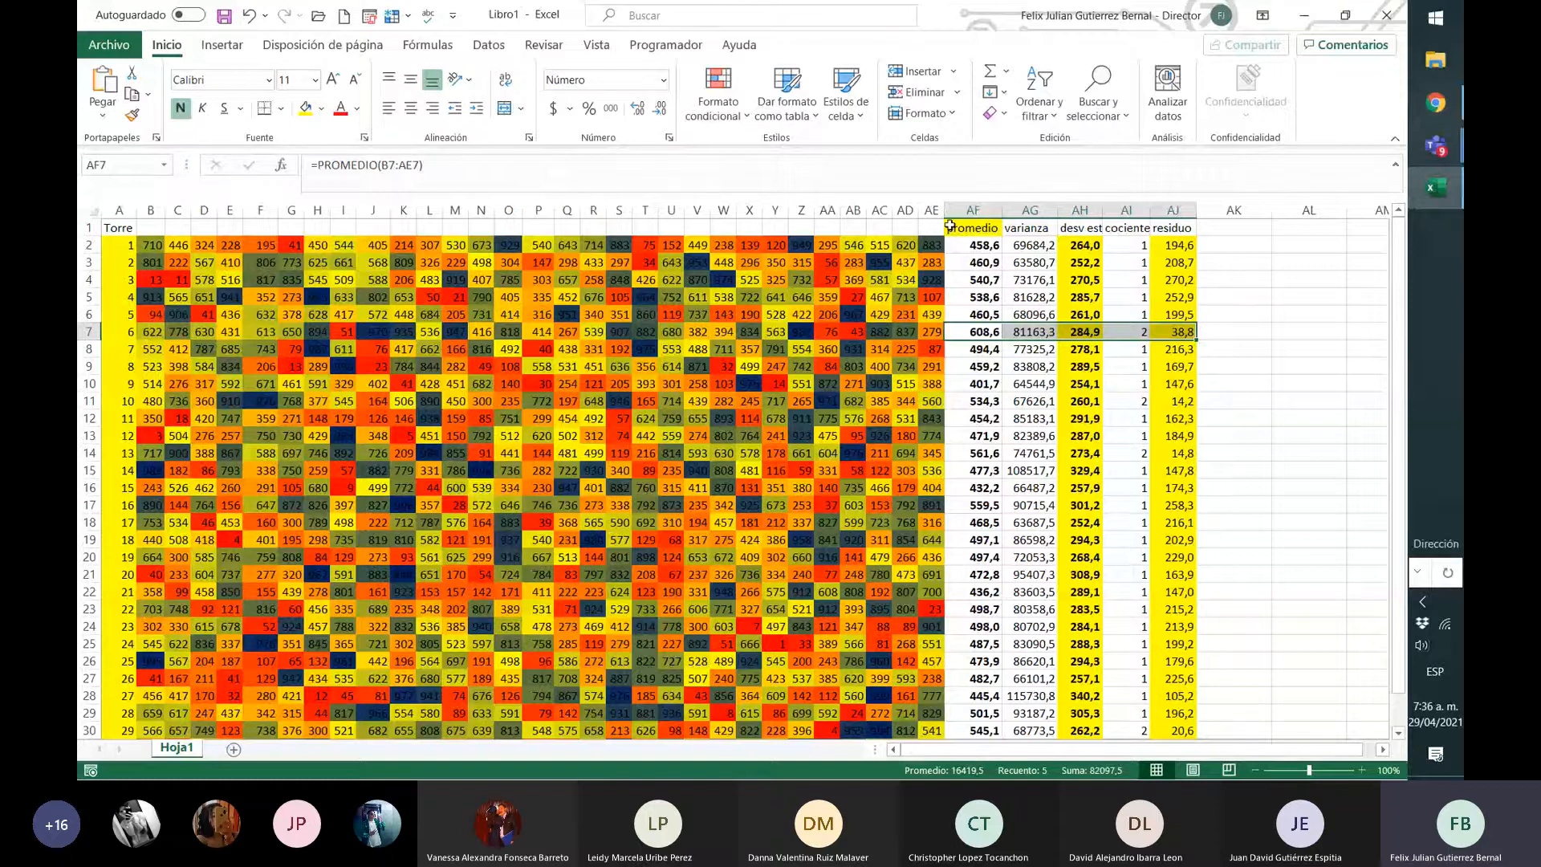
- Make the headings in AF1:AJ1 bold and enter the heading indicador in AK1
drag(949, 227, 1180, 228)
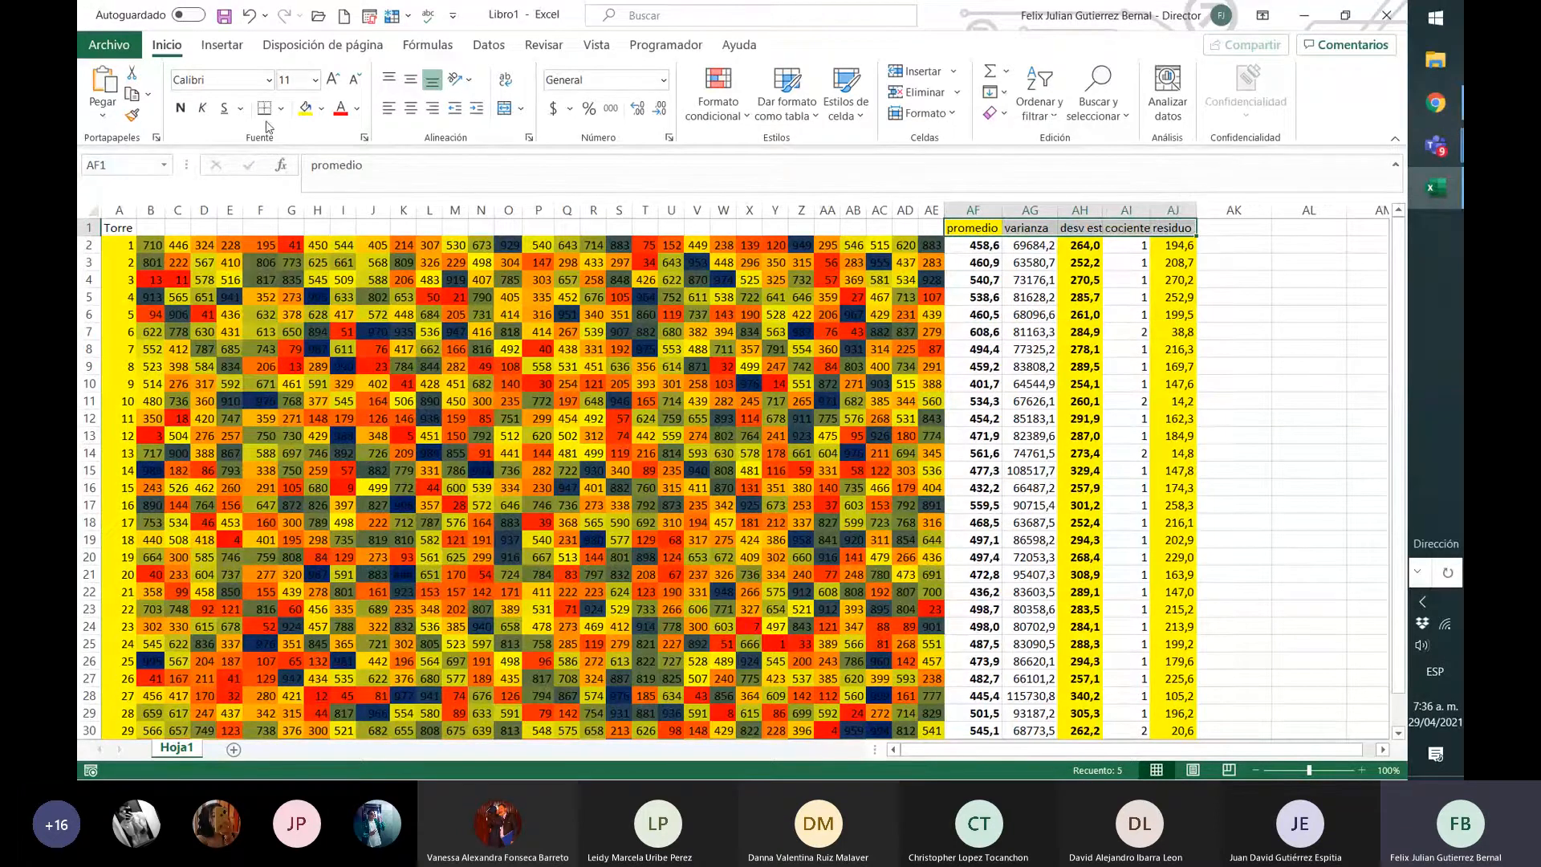
click(1220, 230)
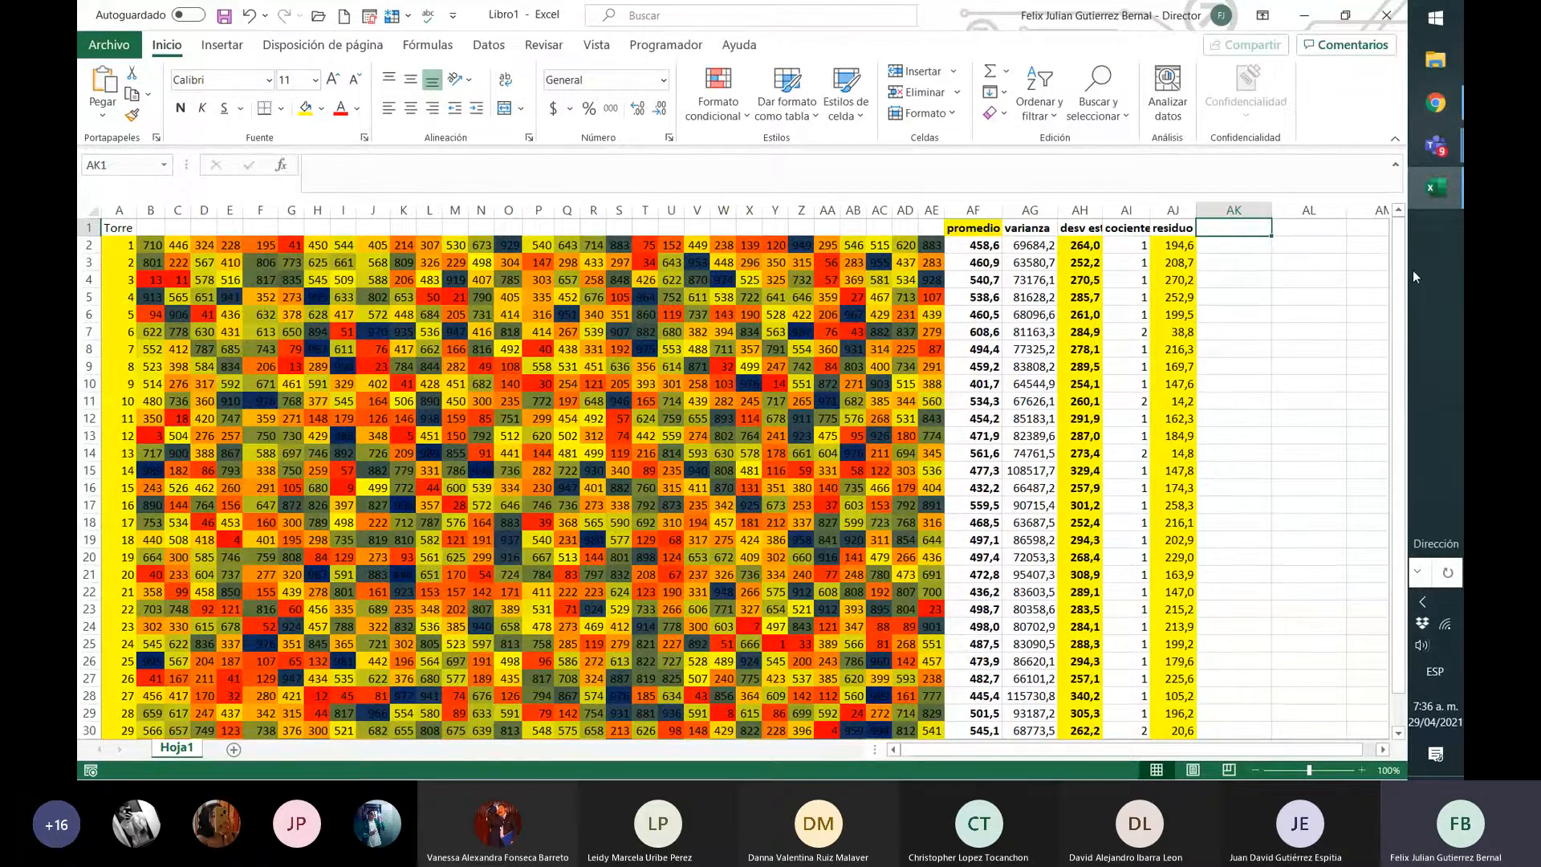
text(indicador)
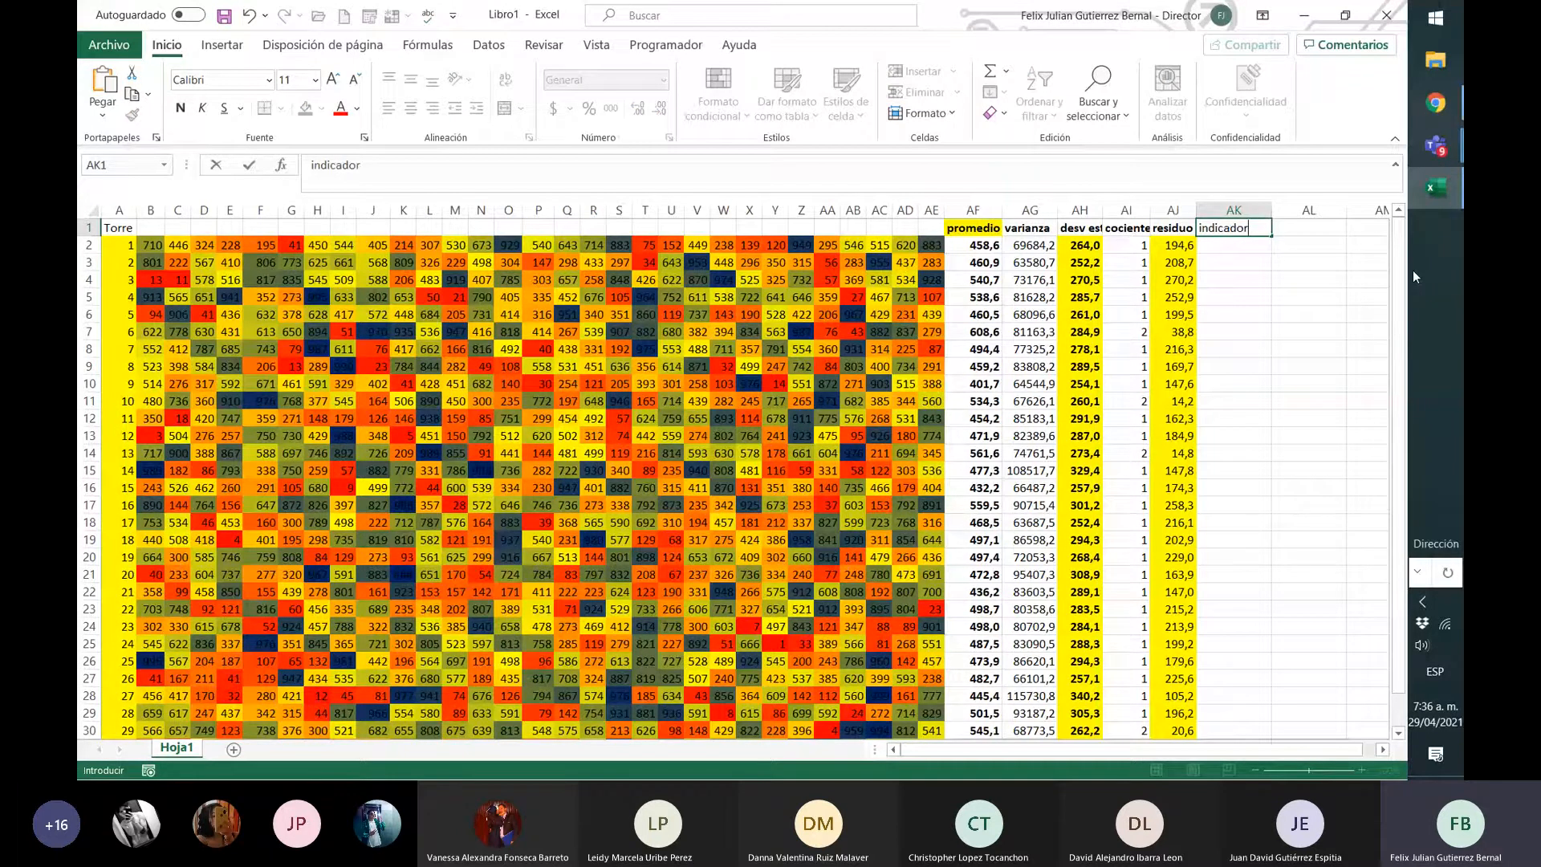
key(ctrl+Return)
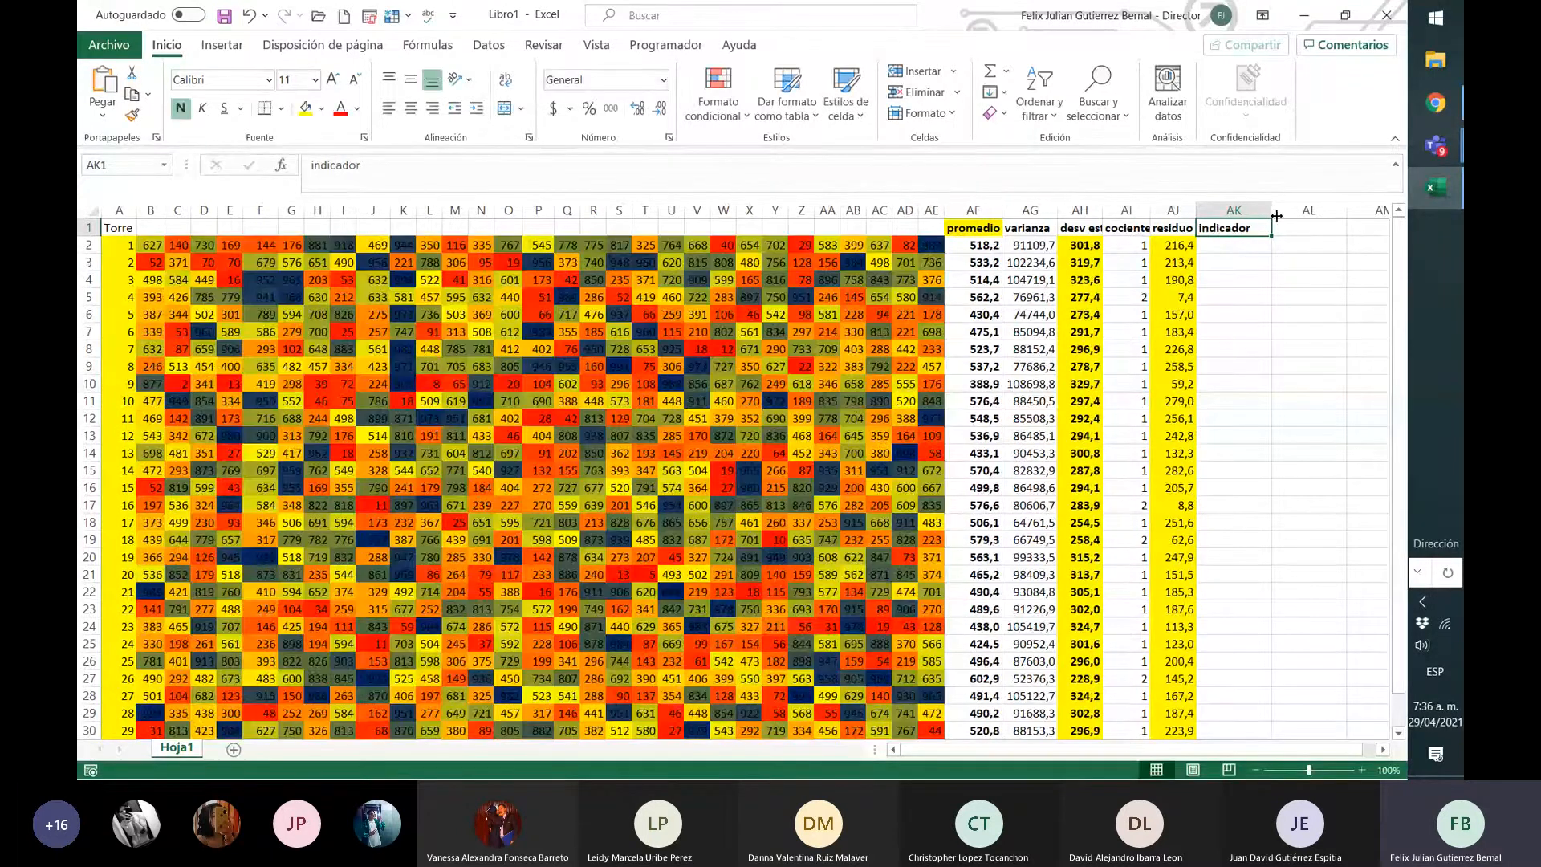
- Narrow column AK to about the width of its heading
drag(1272, 210, 1258, 211)
click(1243, 259)
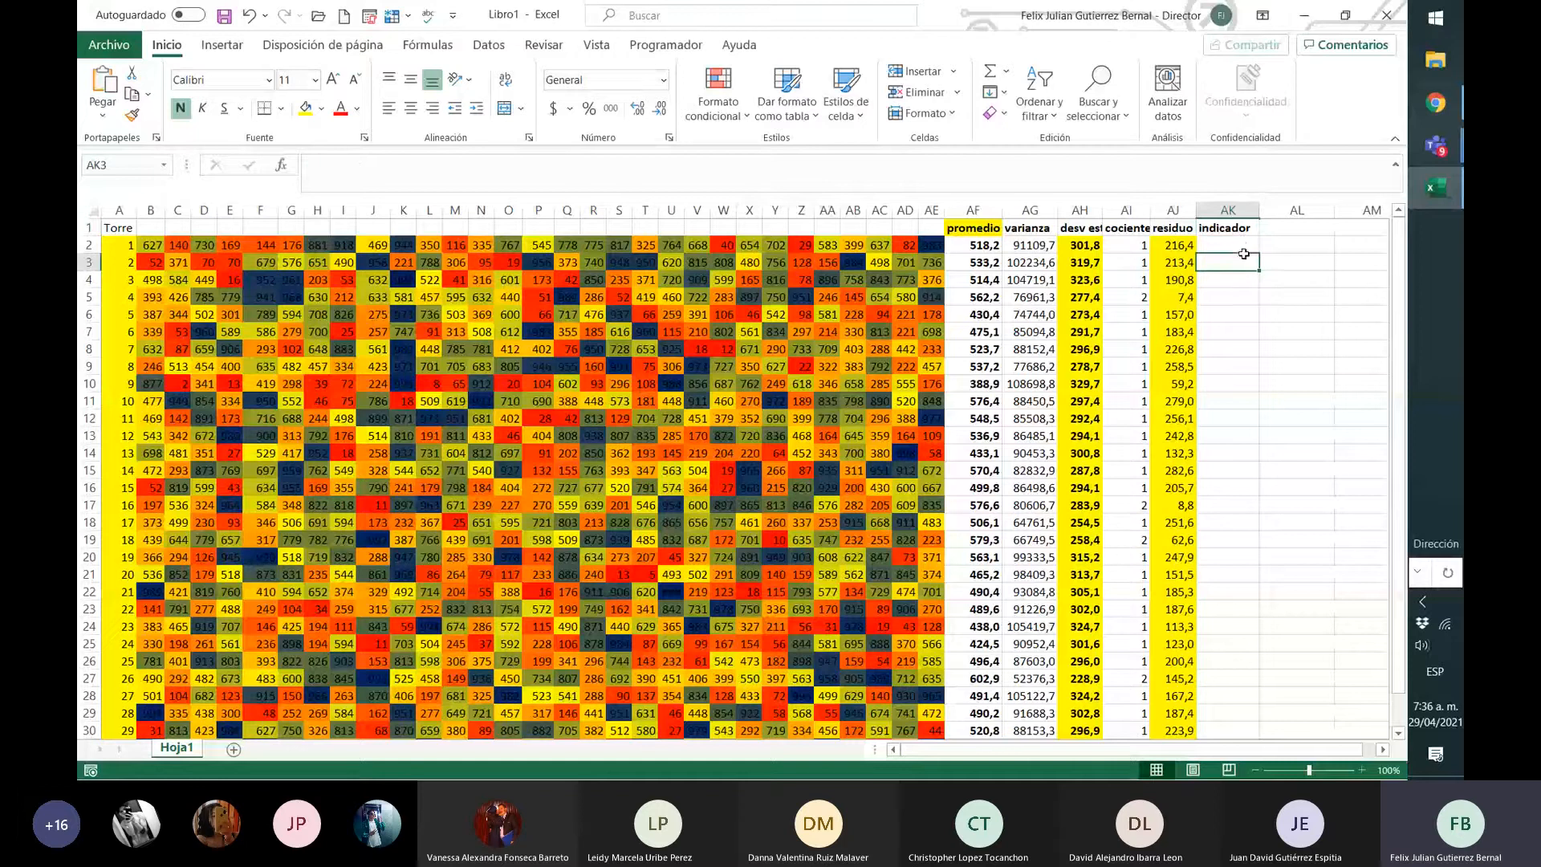
click(1244, 247)
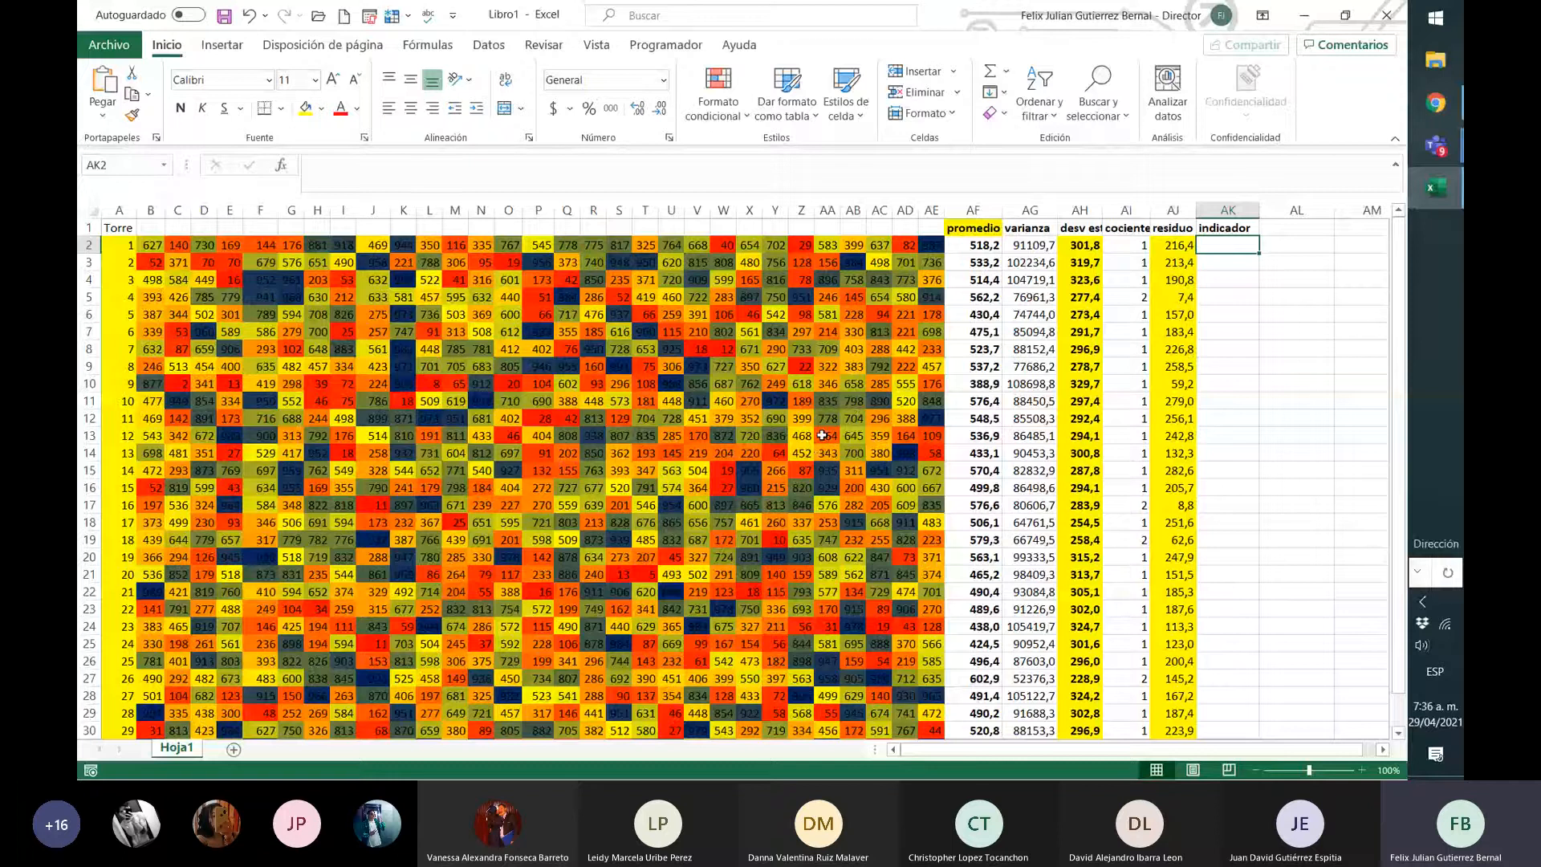
- Enter the label año in A33 and the year 2021 in A34, below the tower numbers
key(Home)
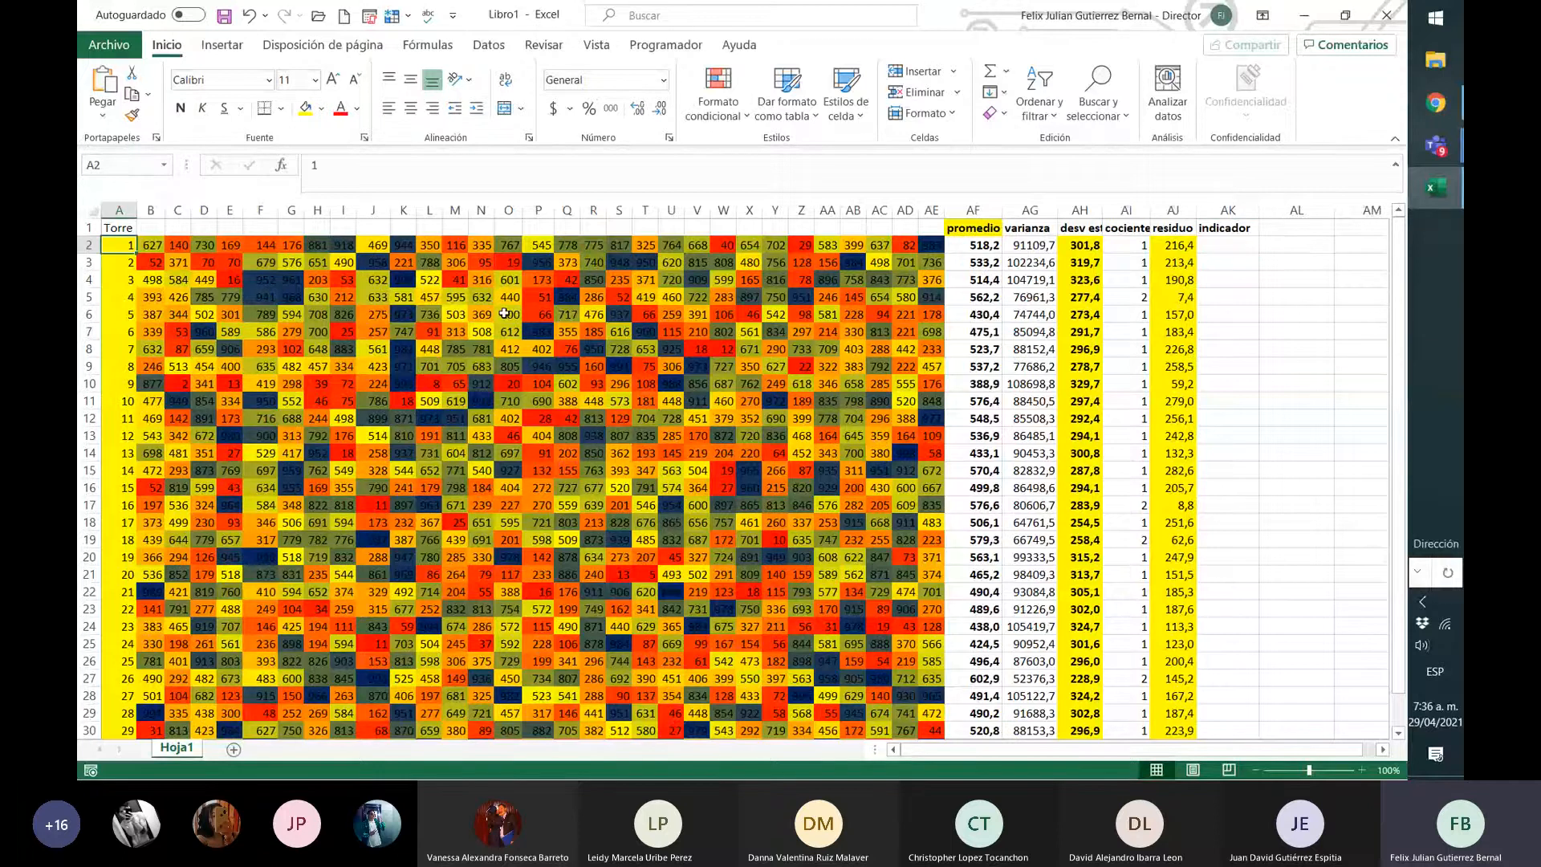
scroll(1123, 465, down, 3)
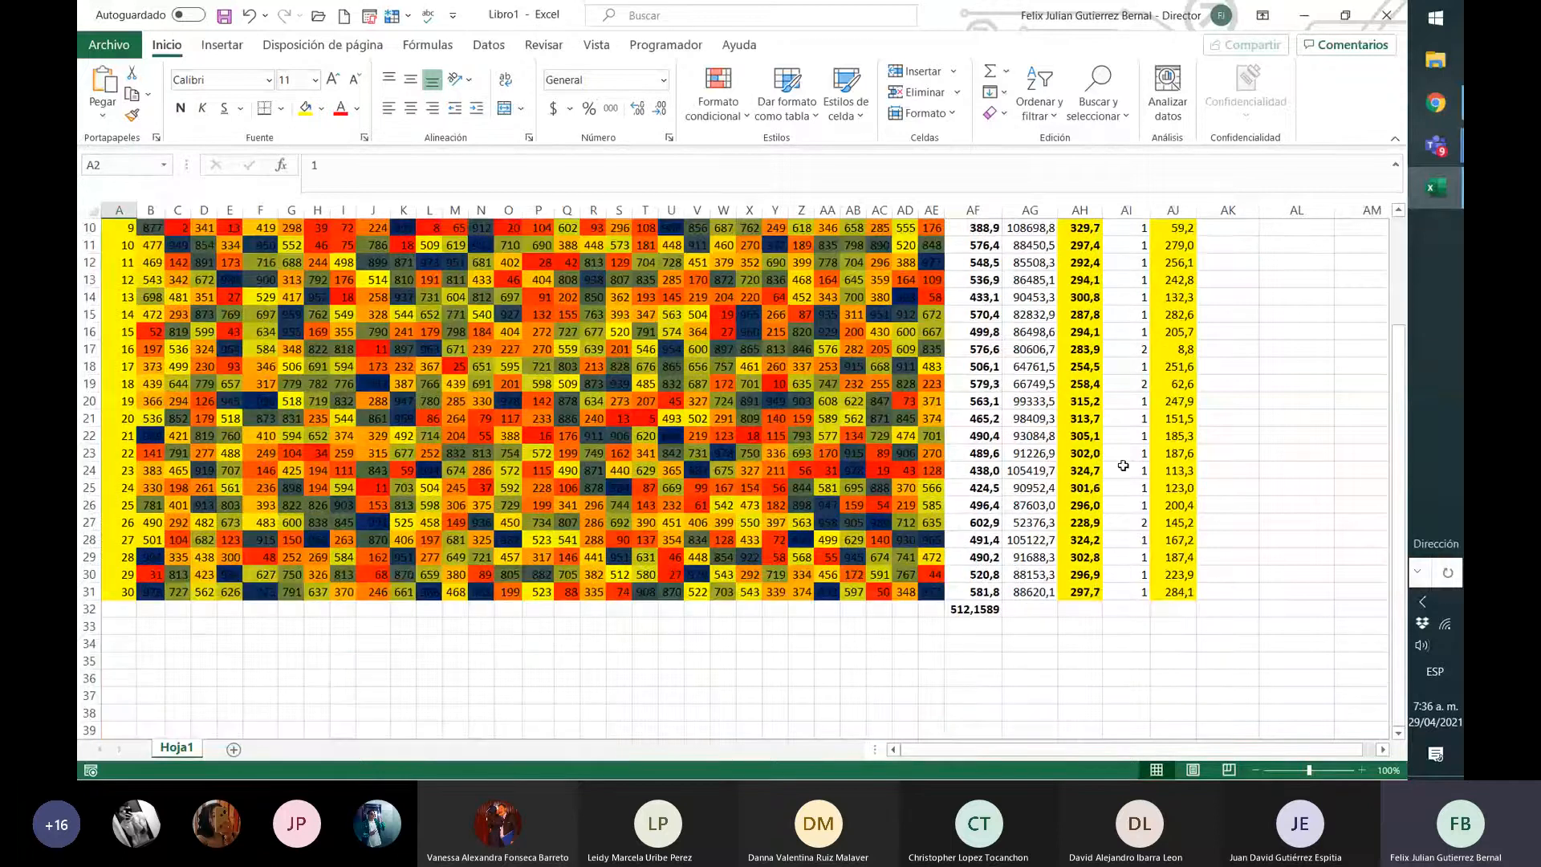
click(120, 629)
text(año)
key(Return)
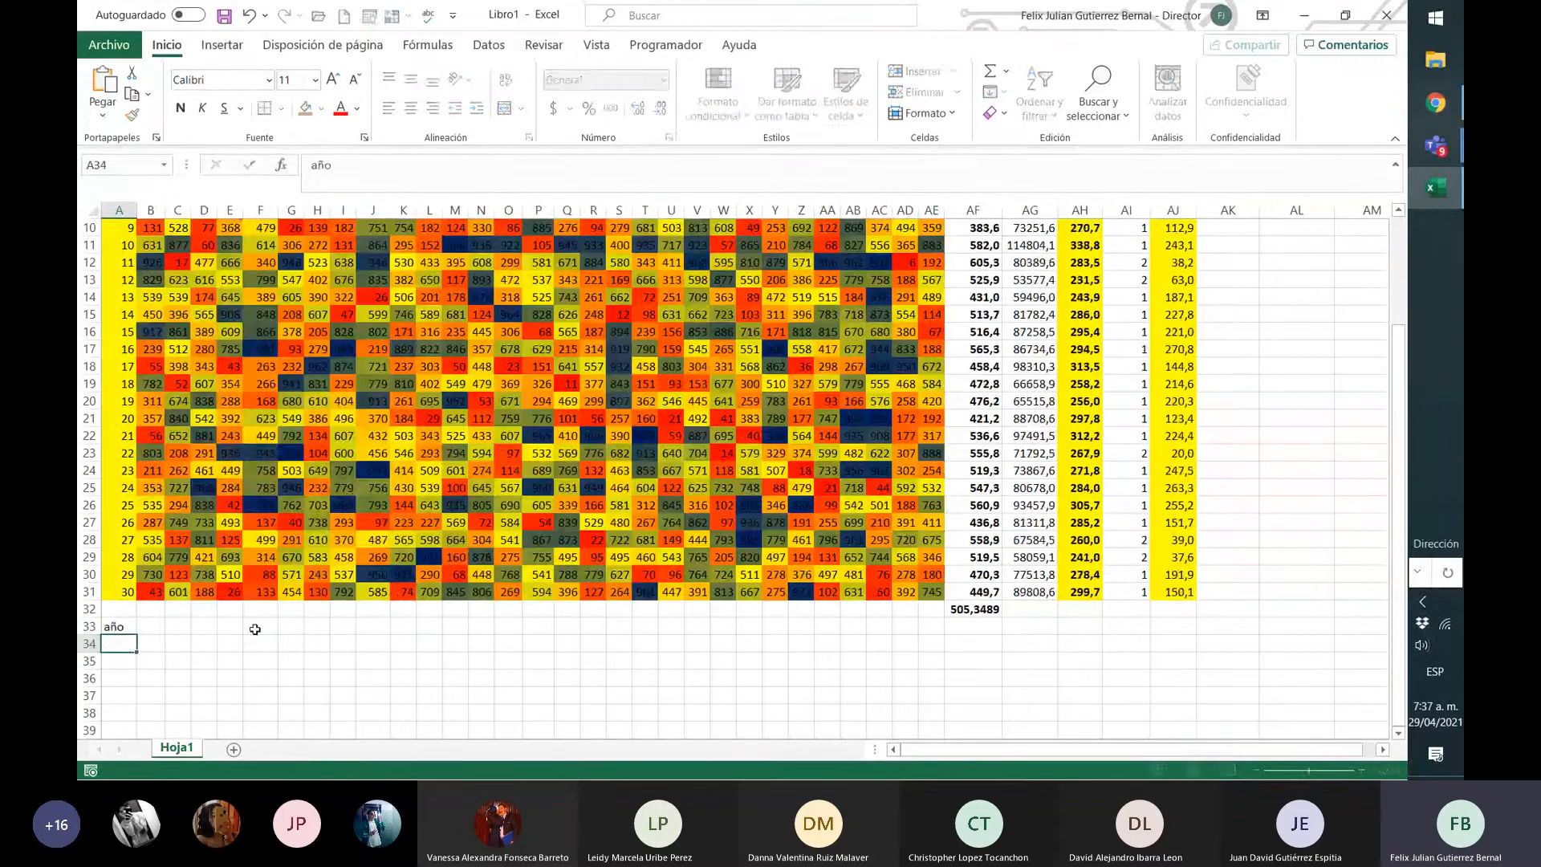
text(2021)
key(Up)
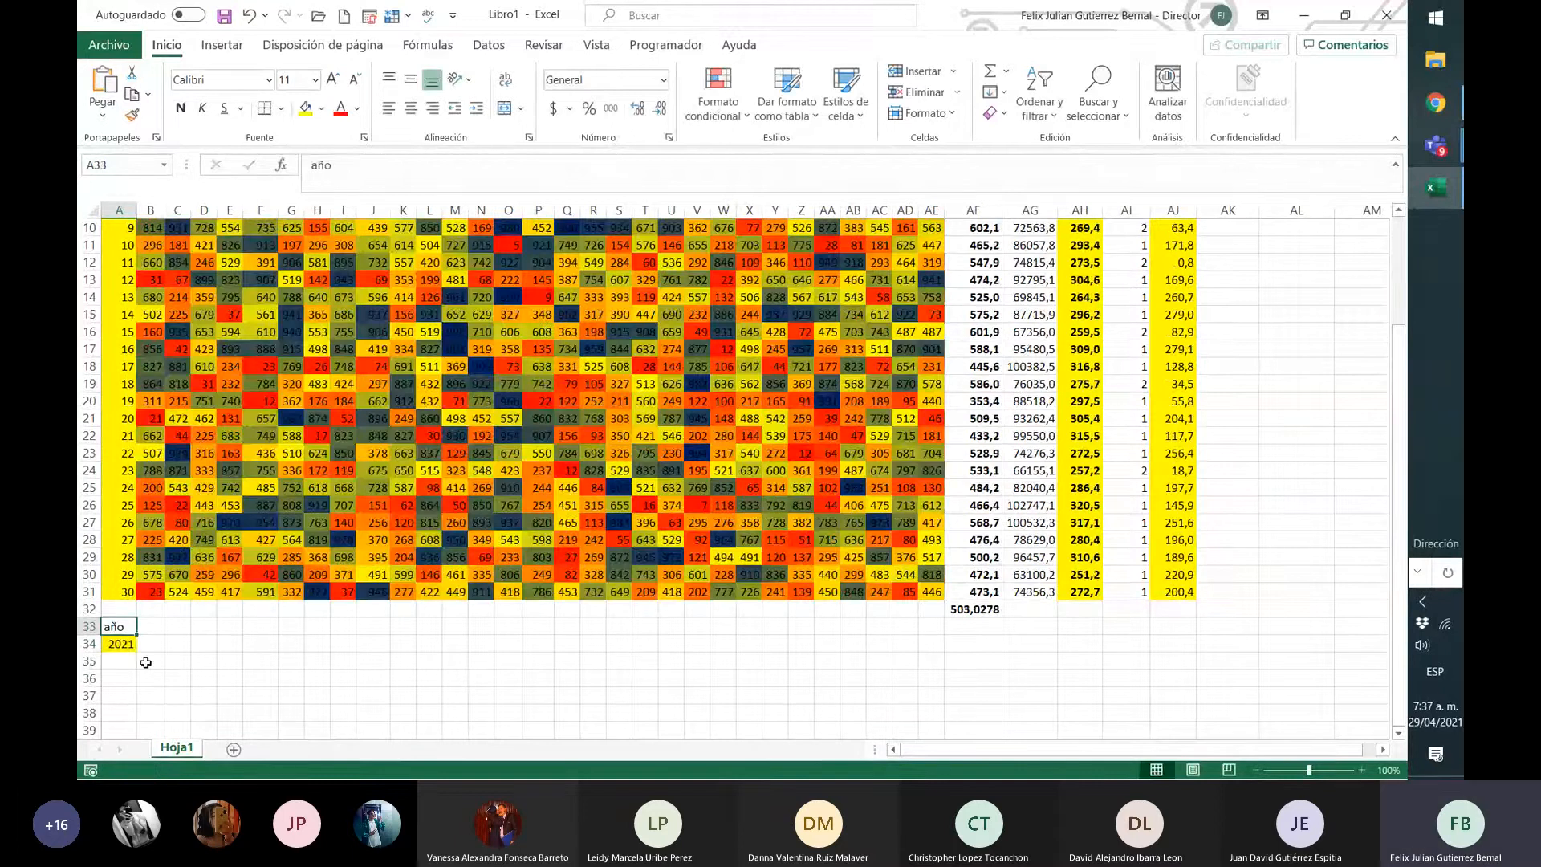
drag(126, 629, 127, 644)
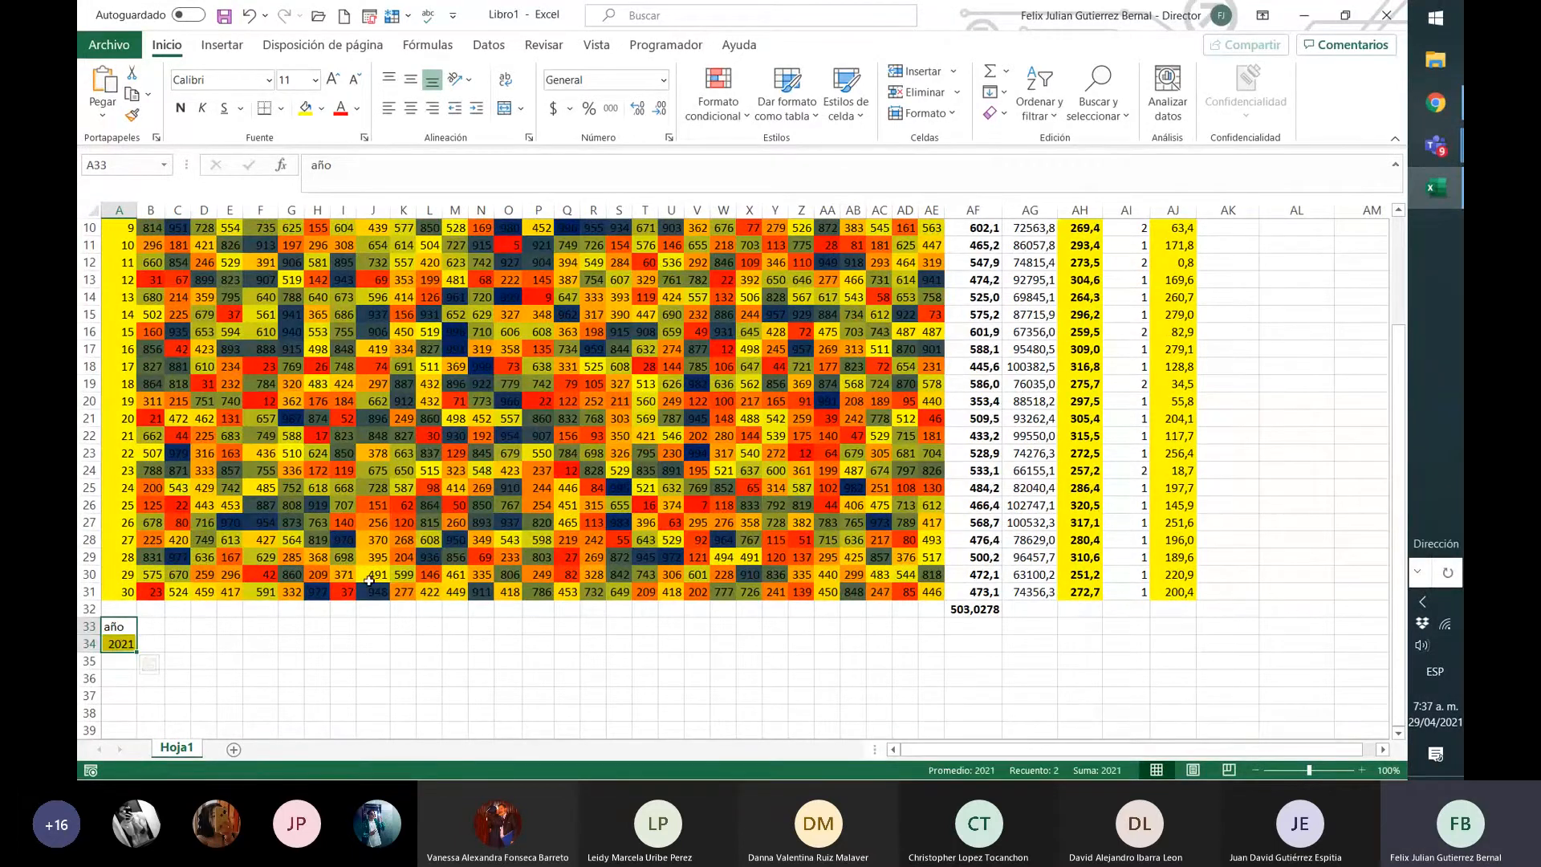
- Enter the formula =AJ2*A34 in AK2 to multiply the remainder by the year
scroll(1315, 420, up, 1)
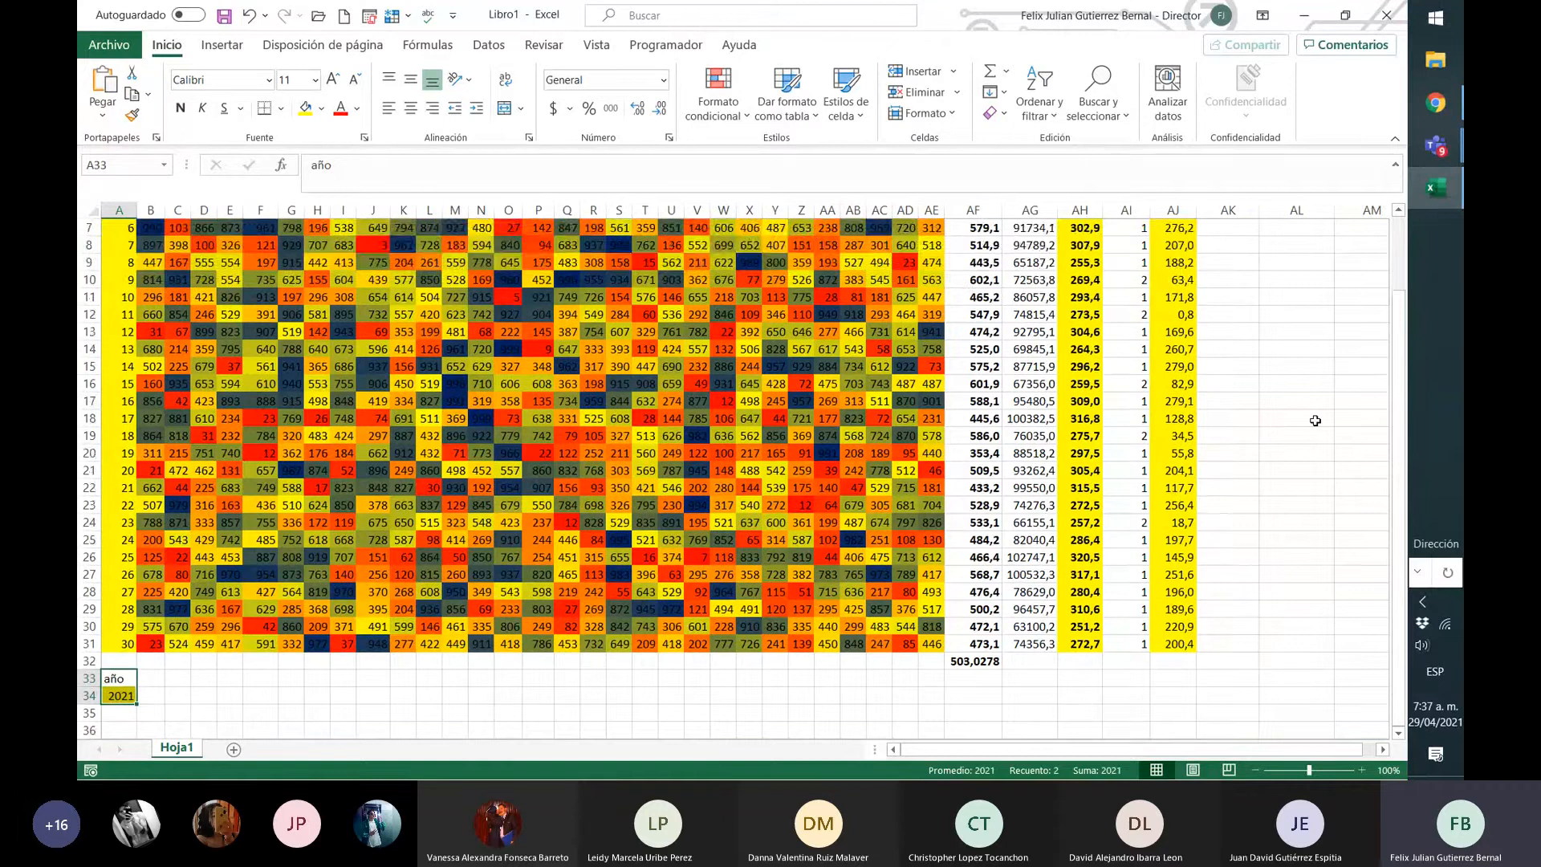
scroll(1315, 420, up, 2)
click(1227, 247)
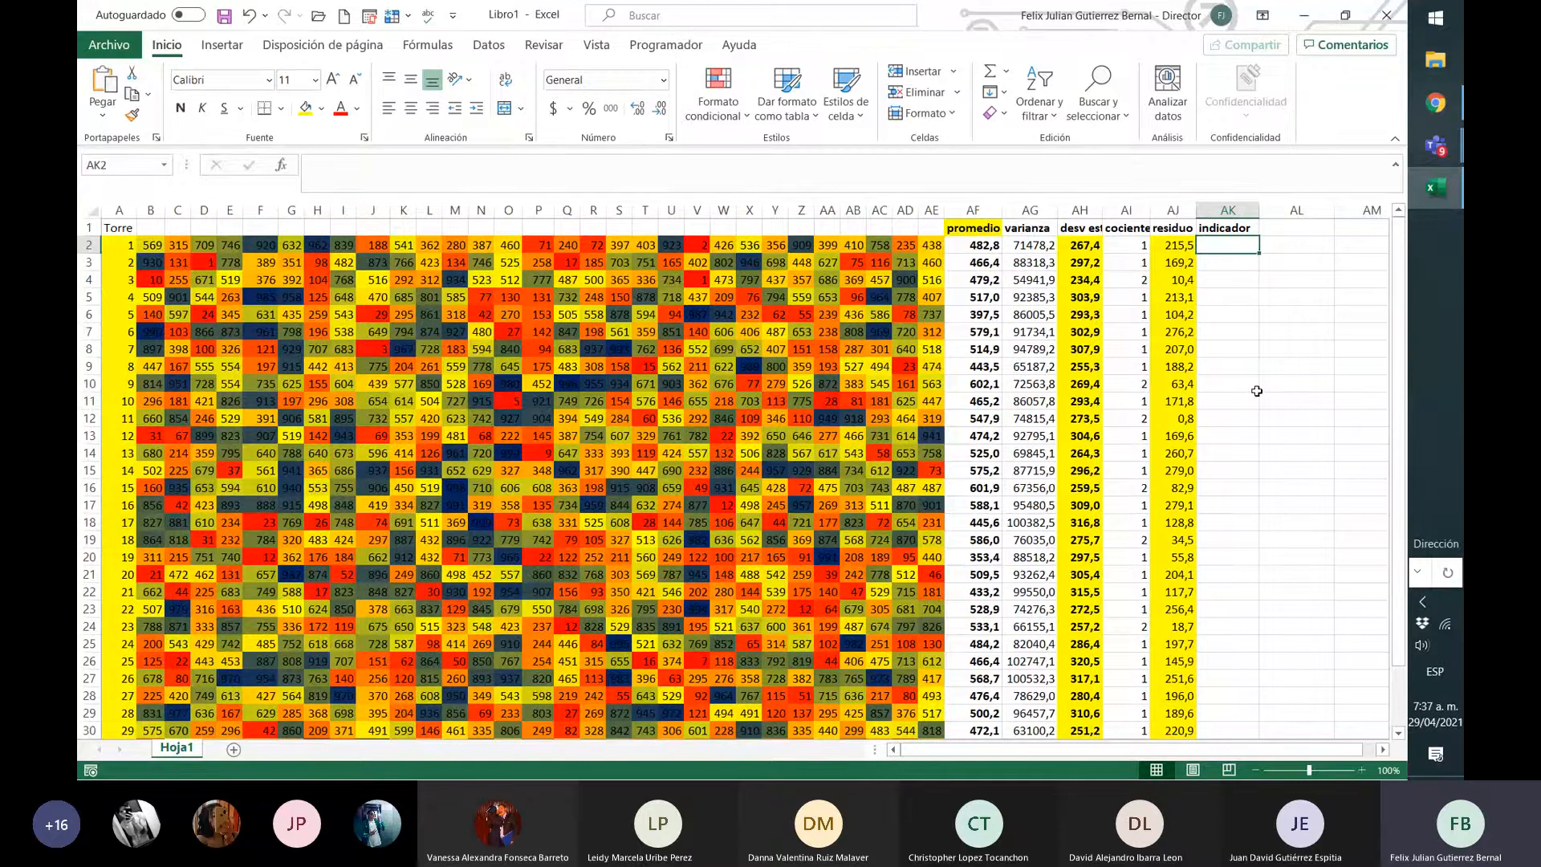
text(=)
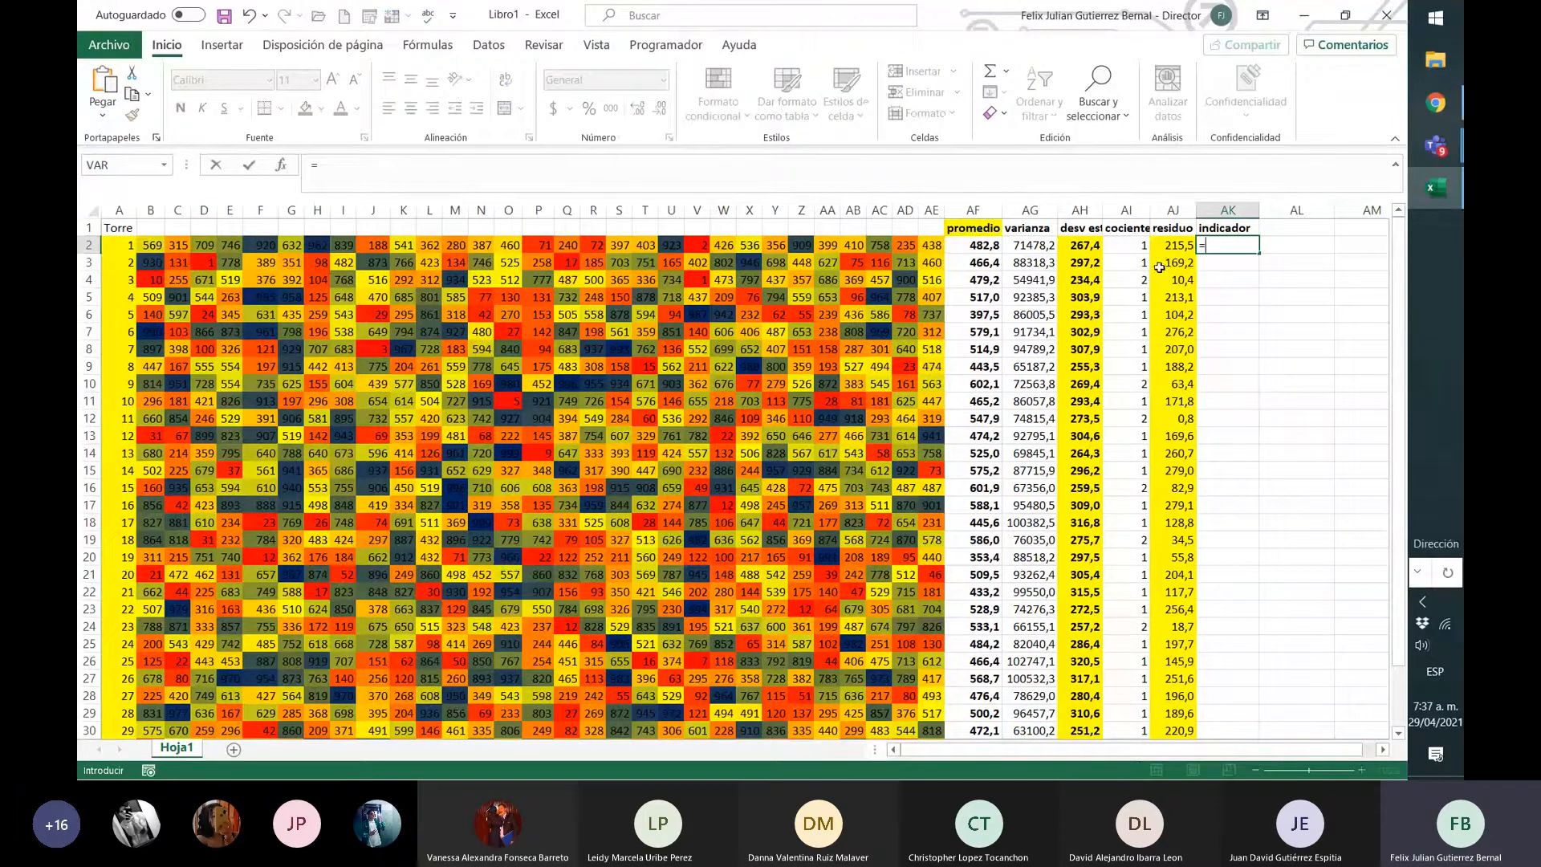
click(1174, 246)
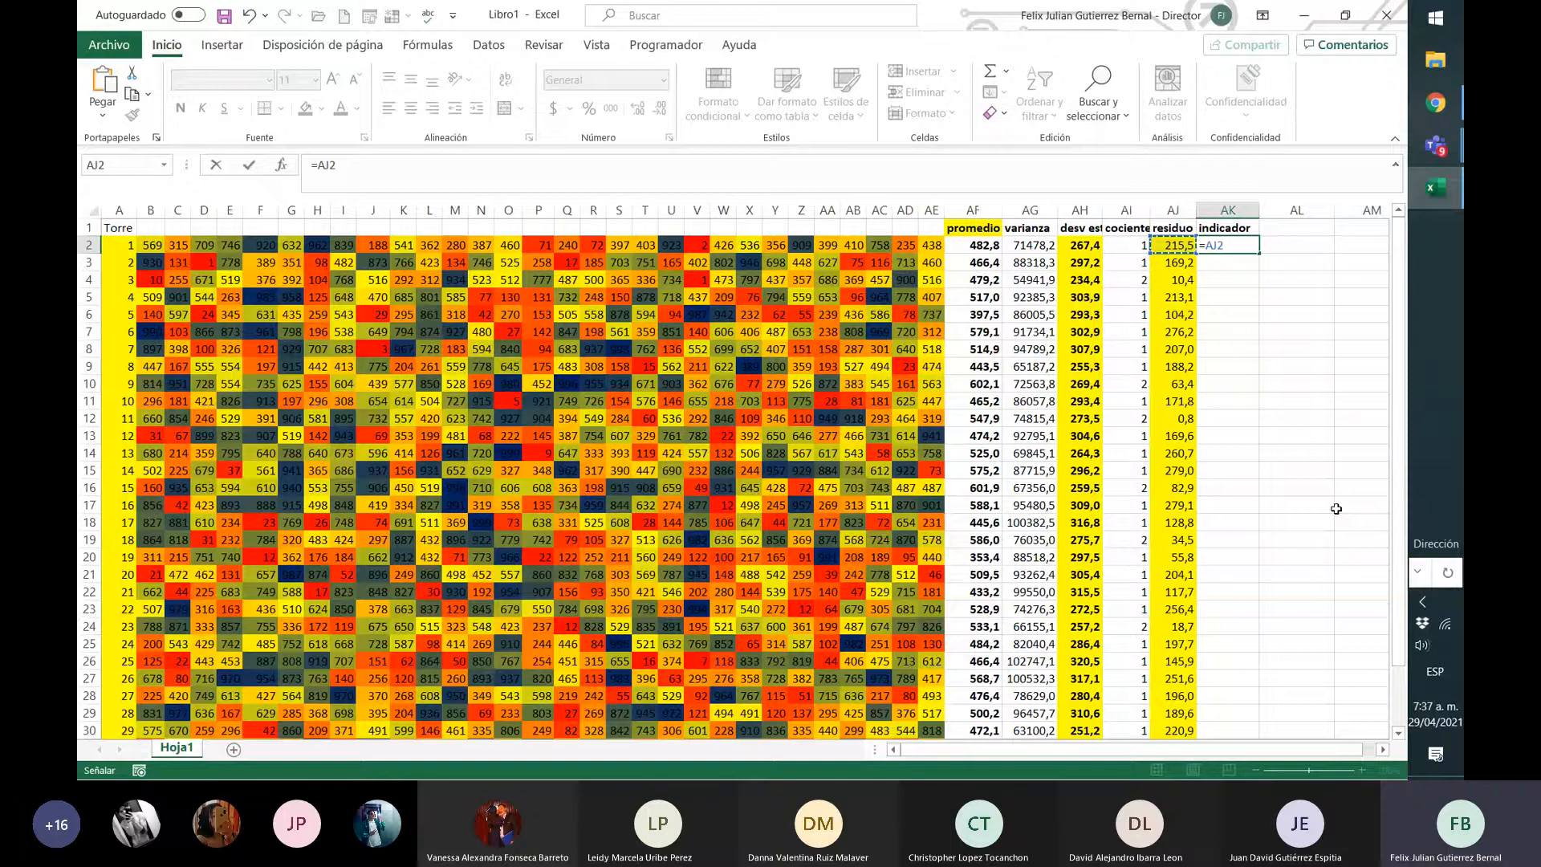
text(*)
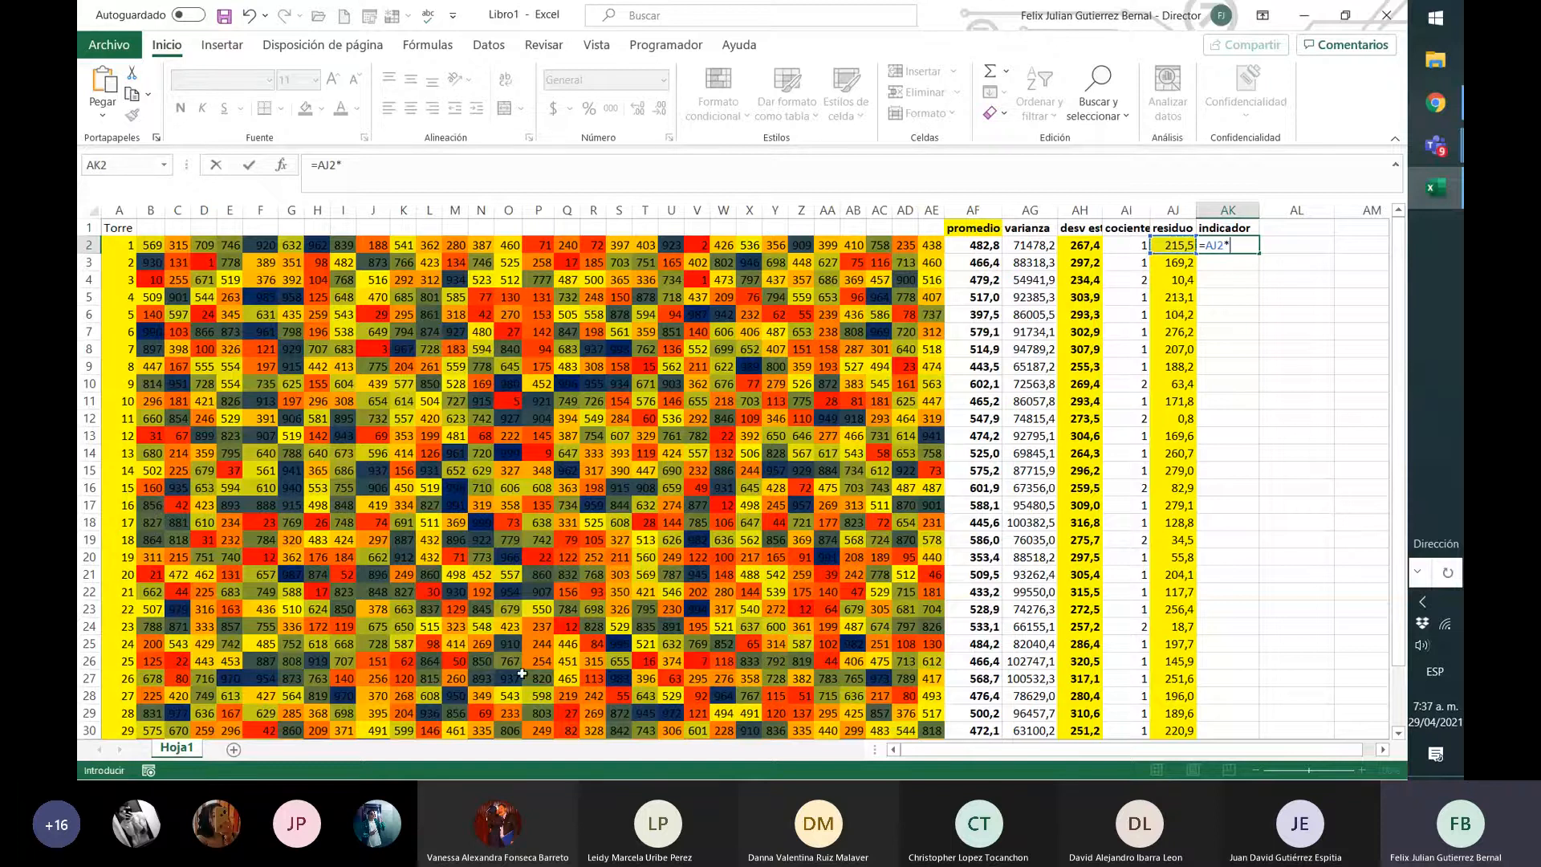
scroll(414, 664, down, 2)
click(123, 700)
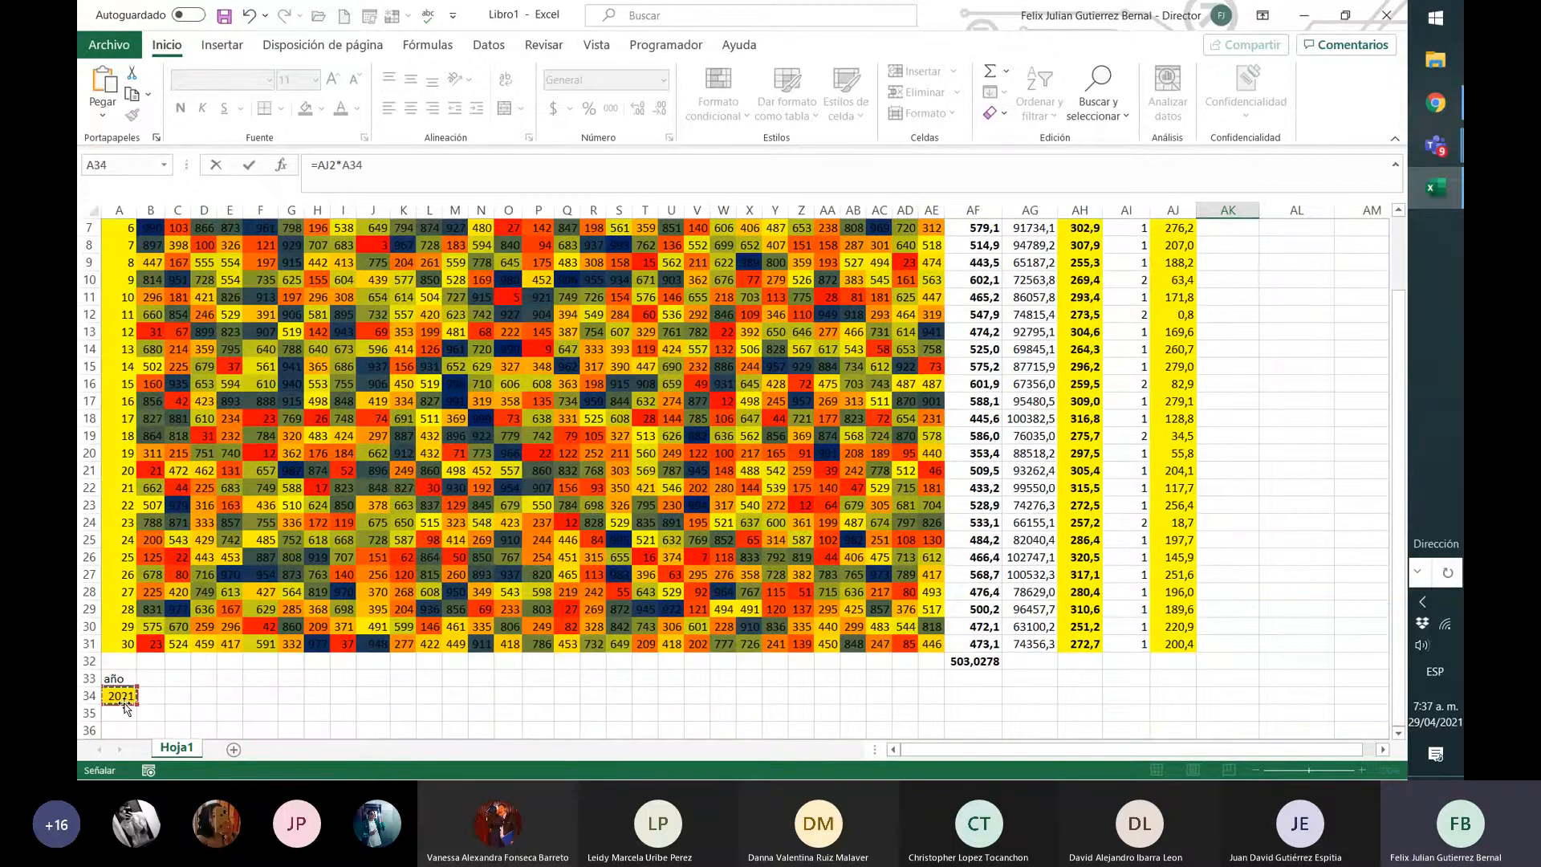
key(Return)
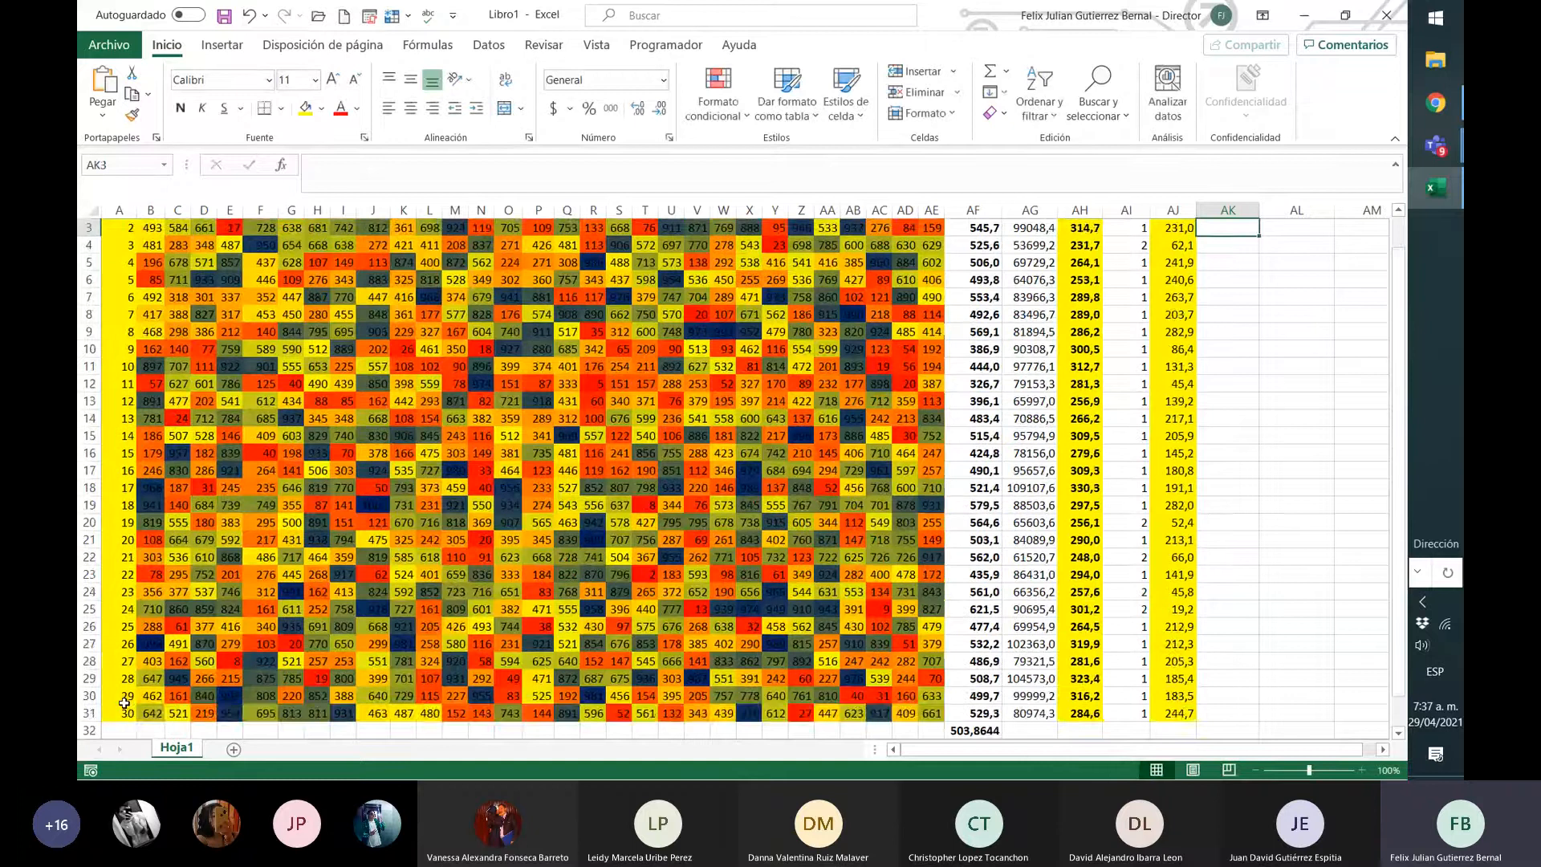
- Copy the indicator formula from AK2 down to AK31
scroll(1234, 245, up, 1)
click(1234, 245)
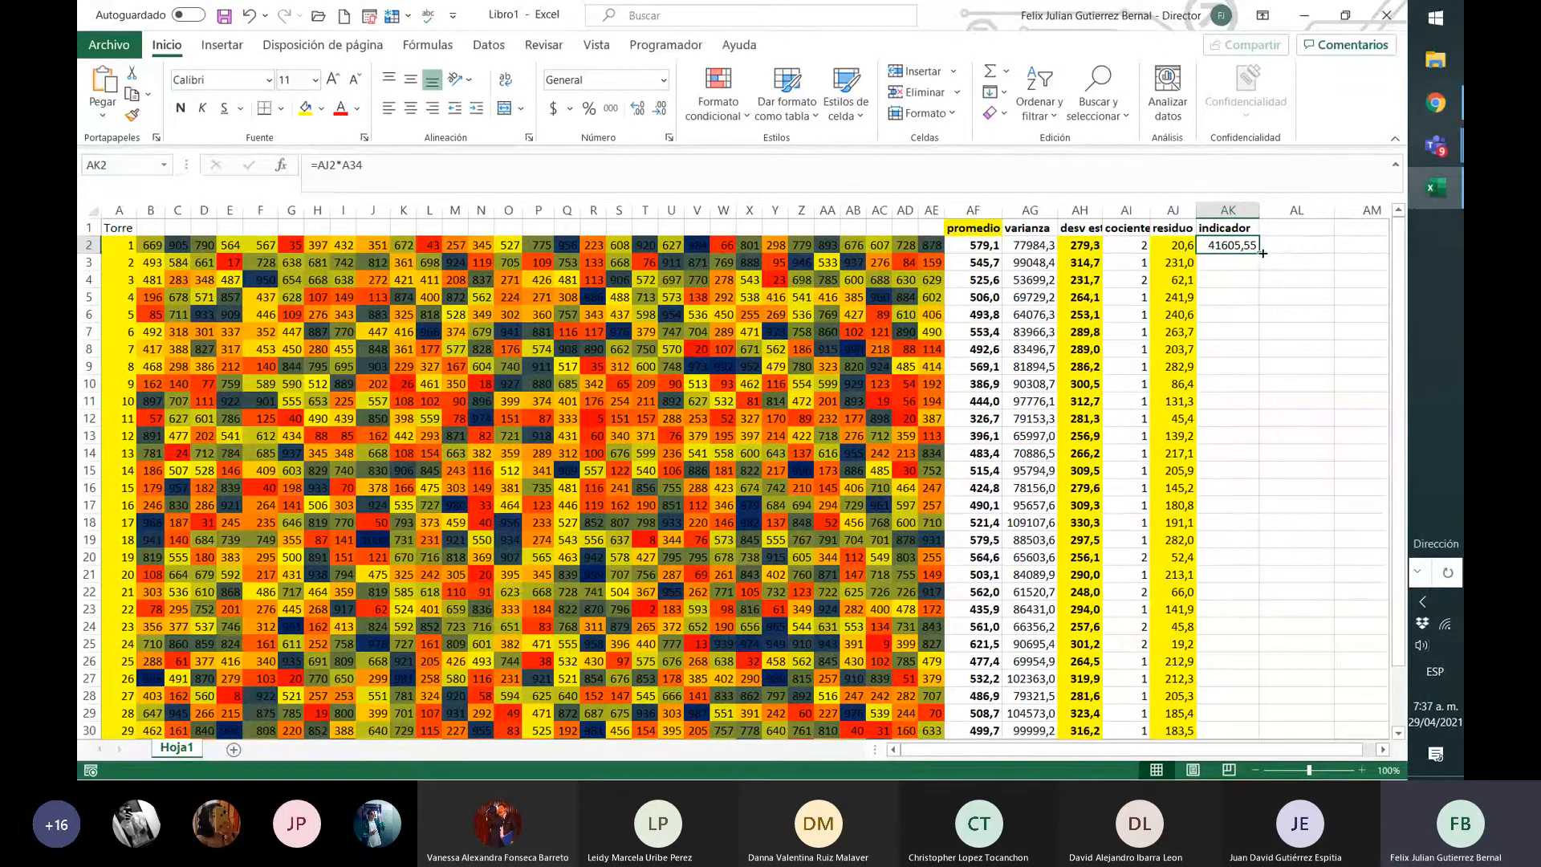
drag(1263, 254, 1258, 706)
click(1295, 419)
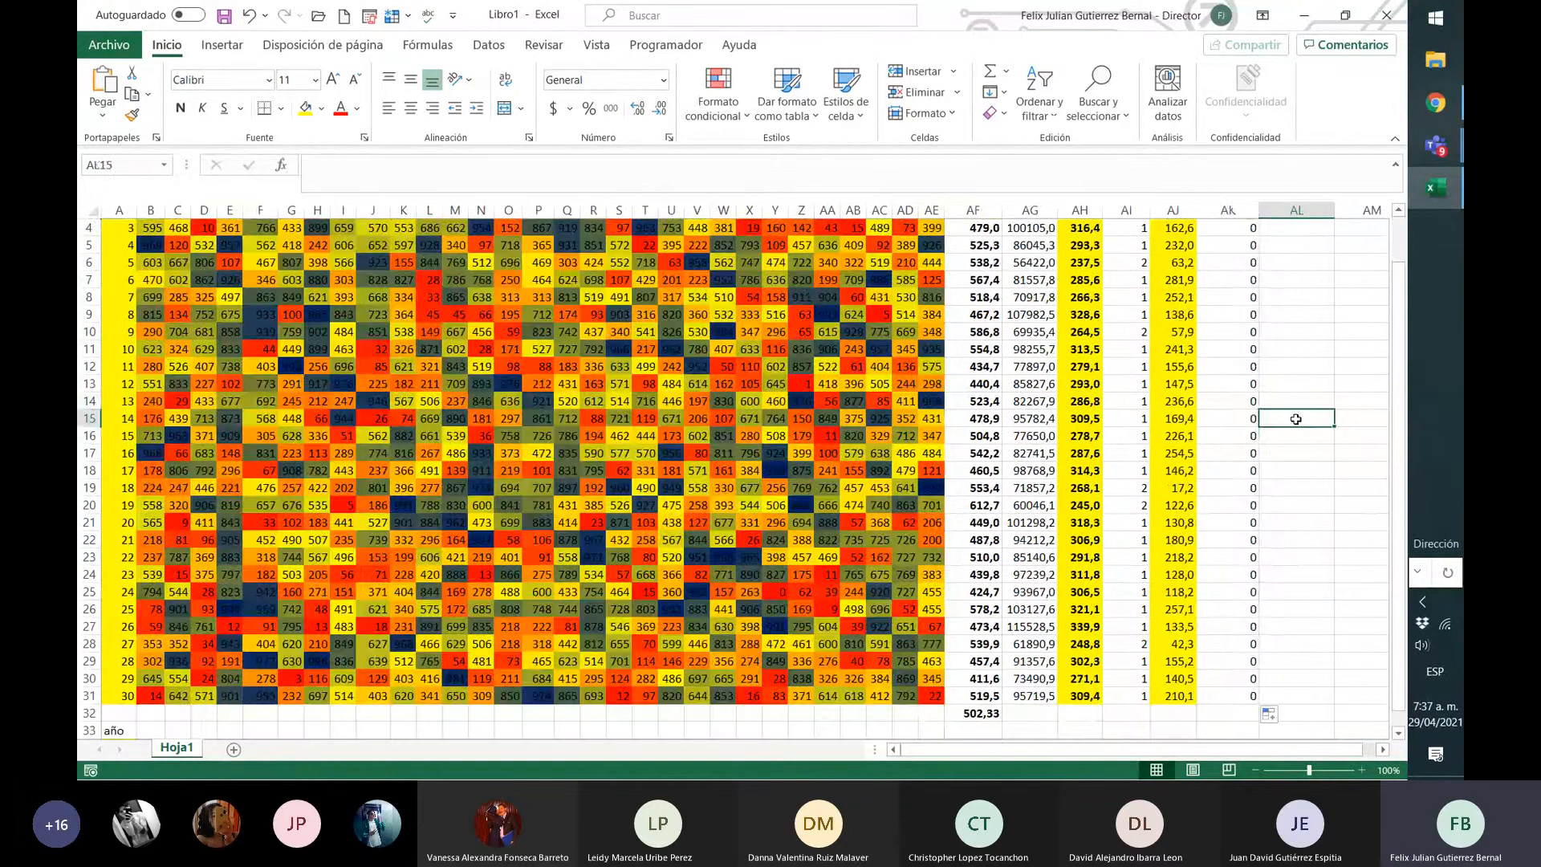
- Examine how the cell references change between the indicator formulas in AK2 through AK5
scroll(1295, 419, up, 1)
click(1244, 245)
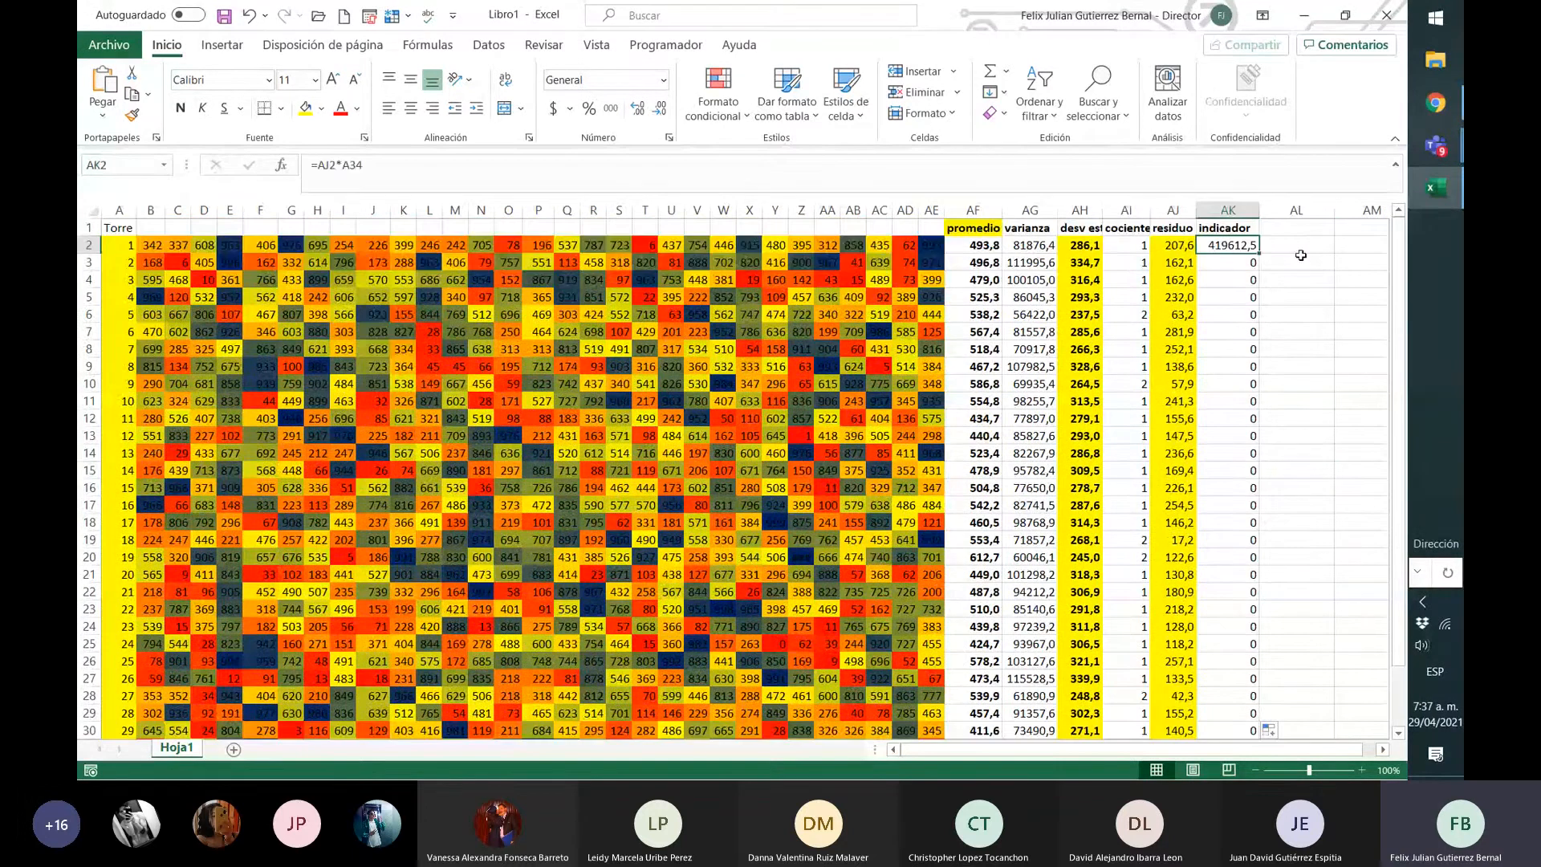
click(329, 165)
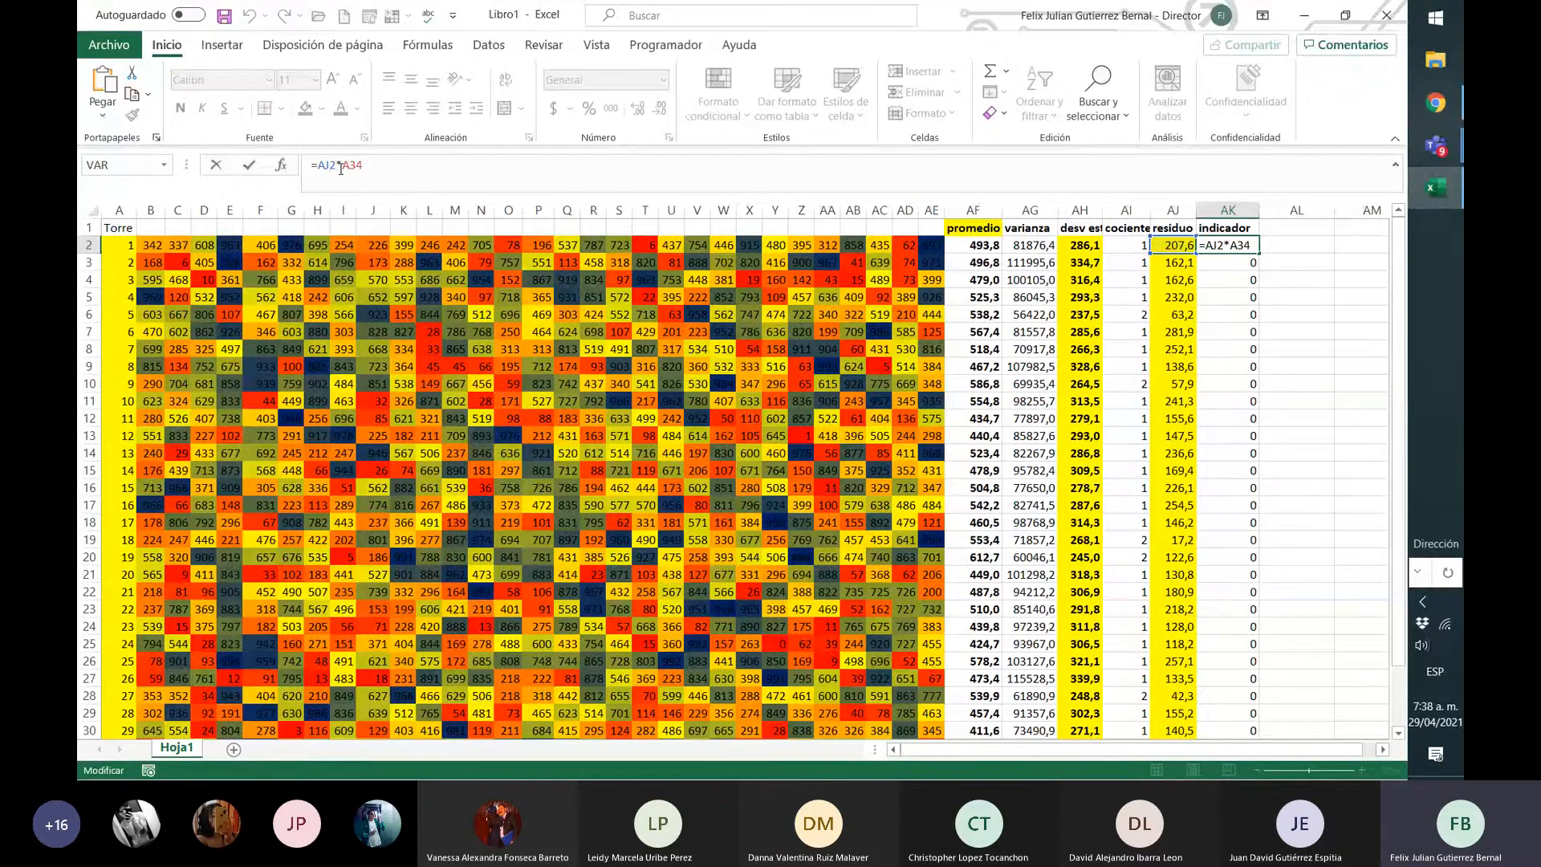
key(Return)
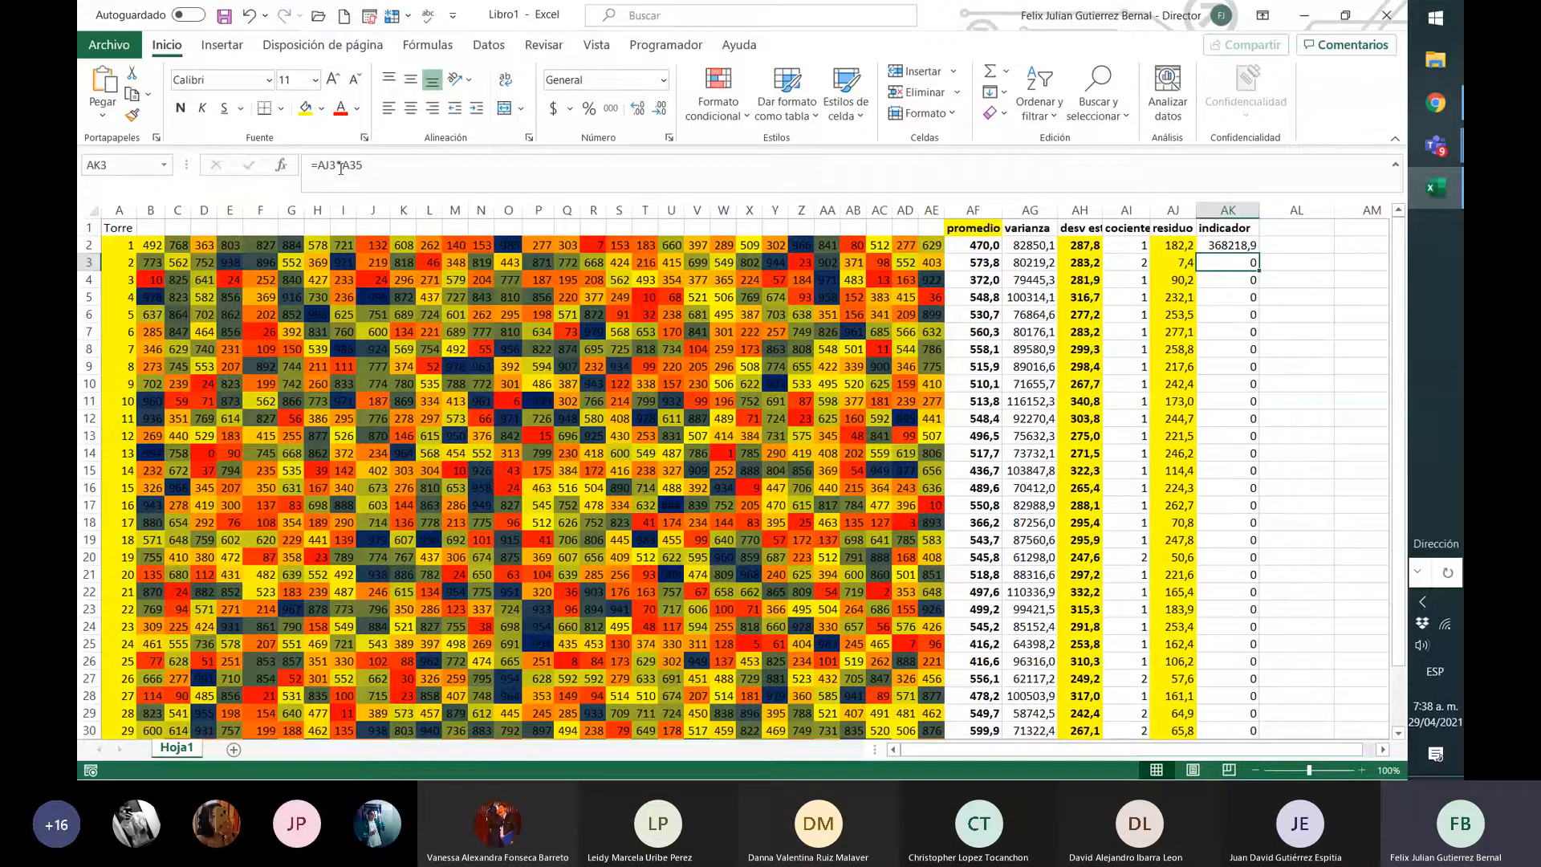
key(Up)
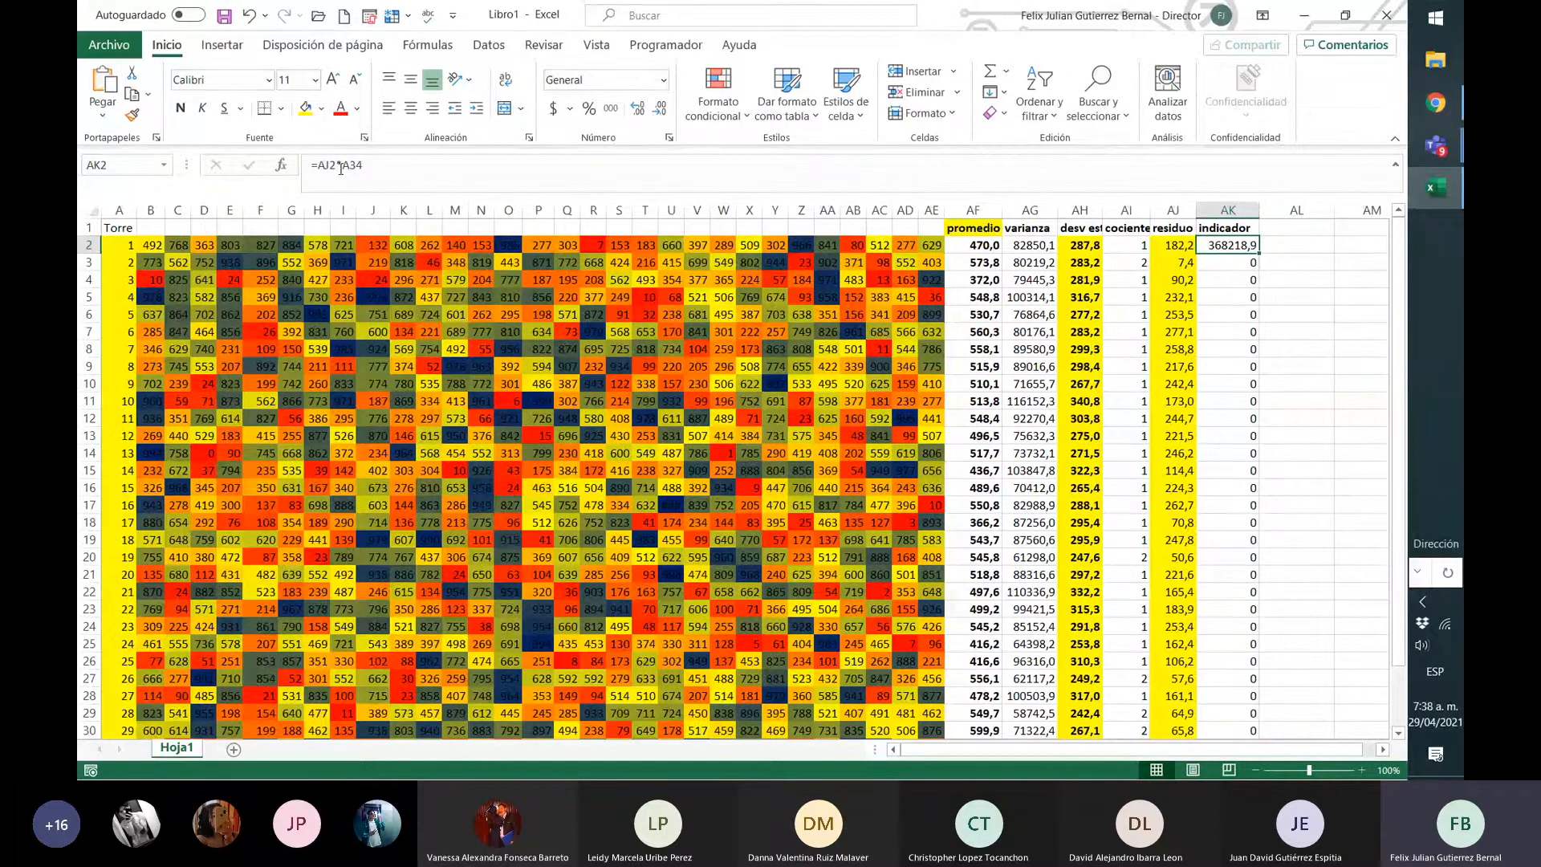
key(Down)
key(Down)
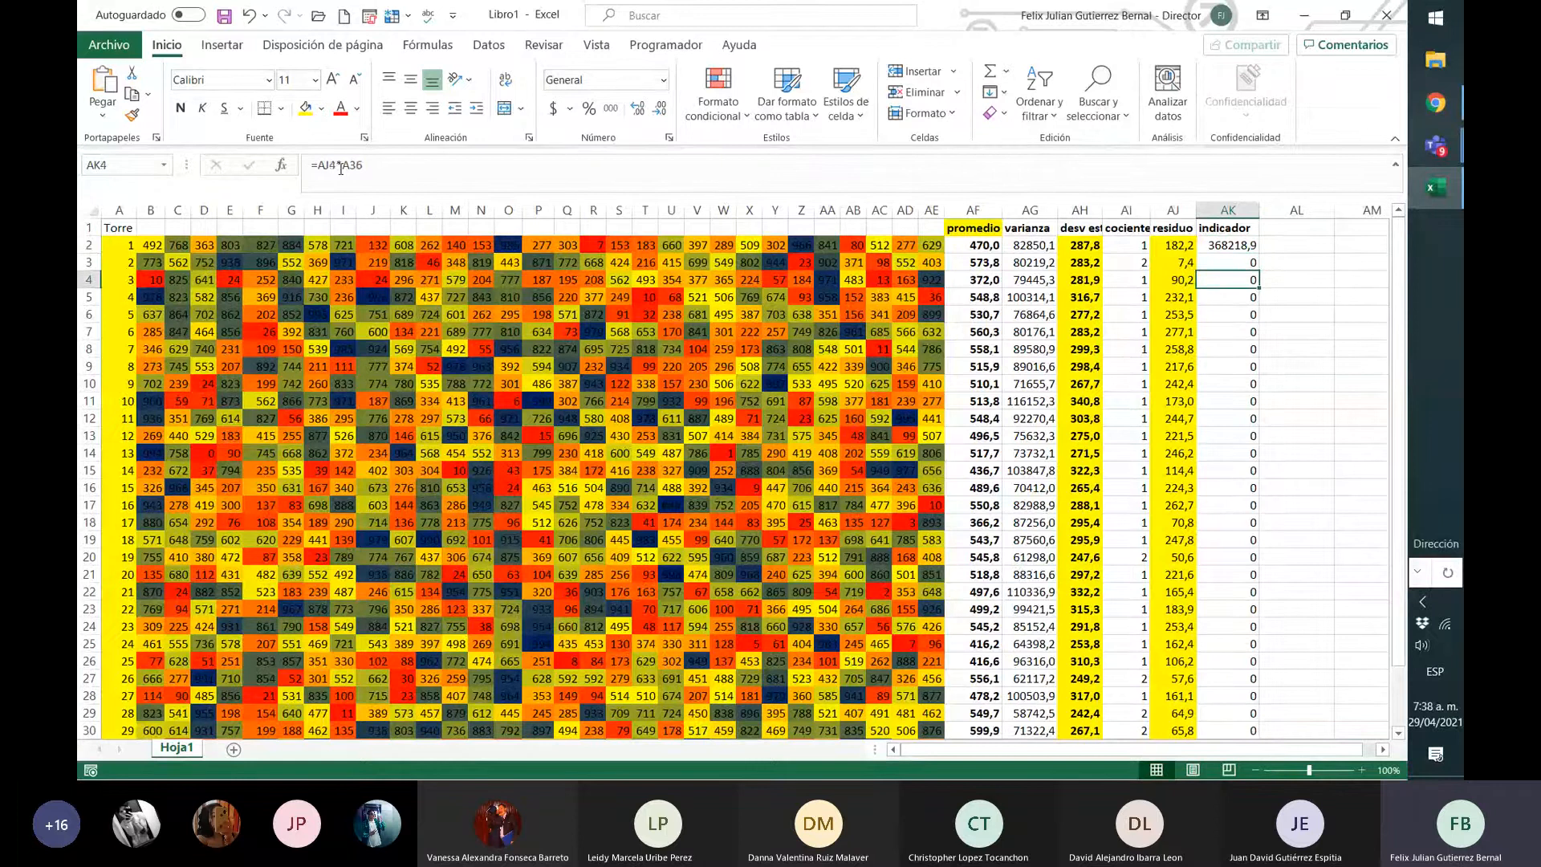
key(Down)
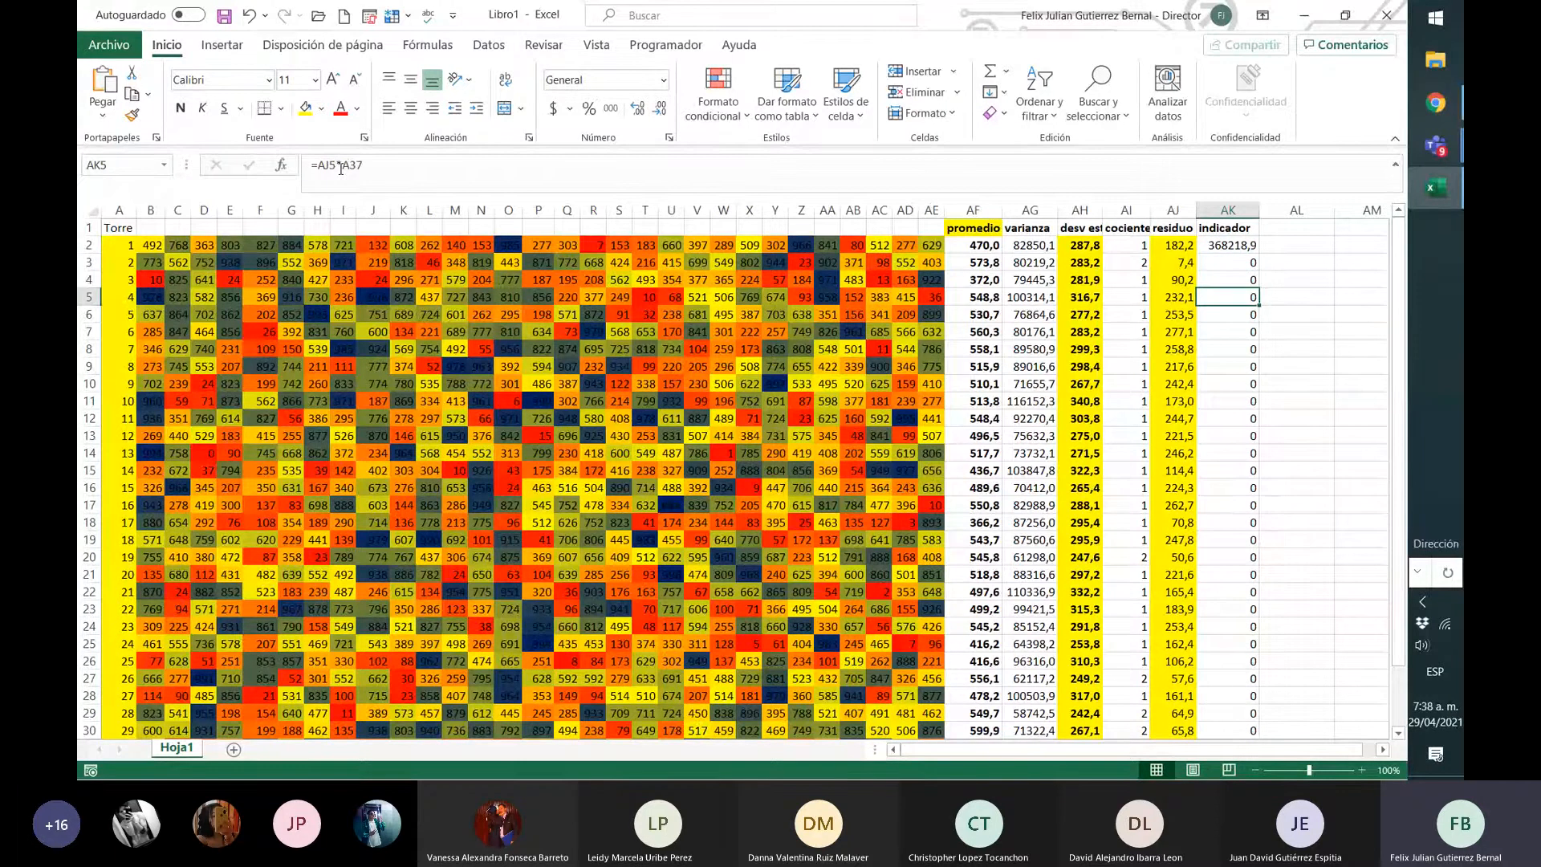
key(Up)
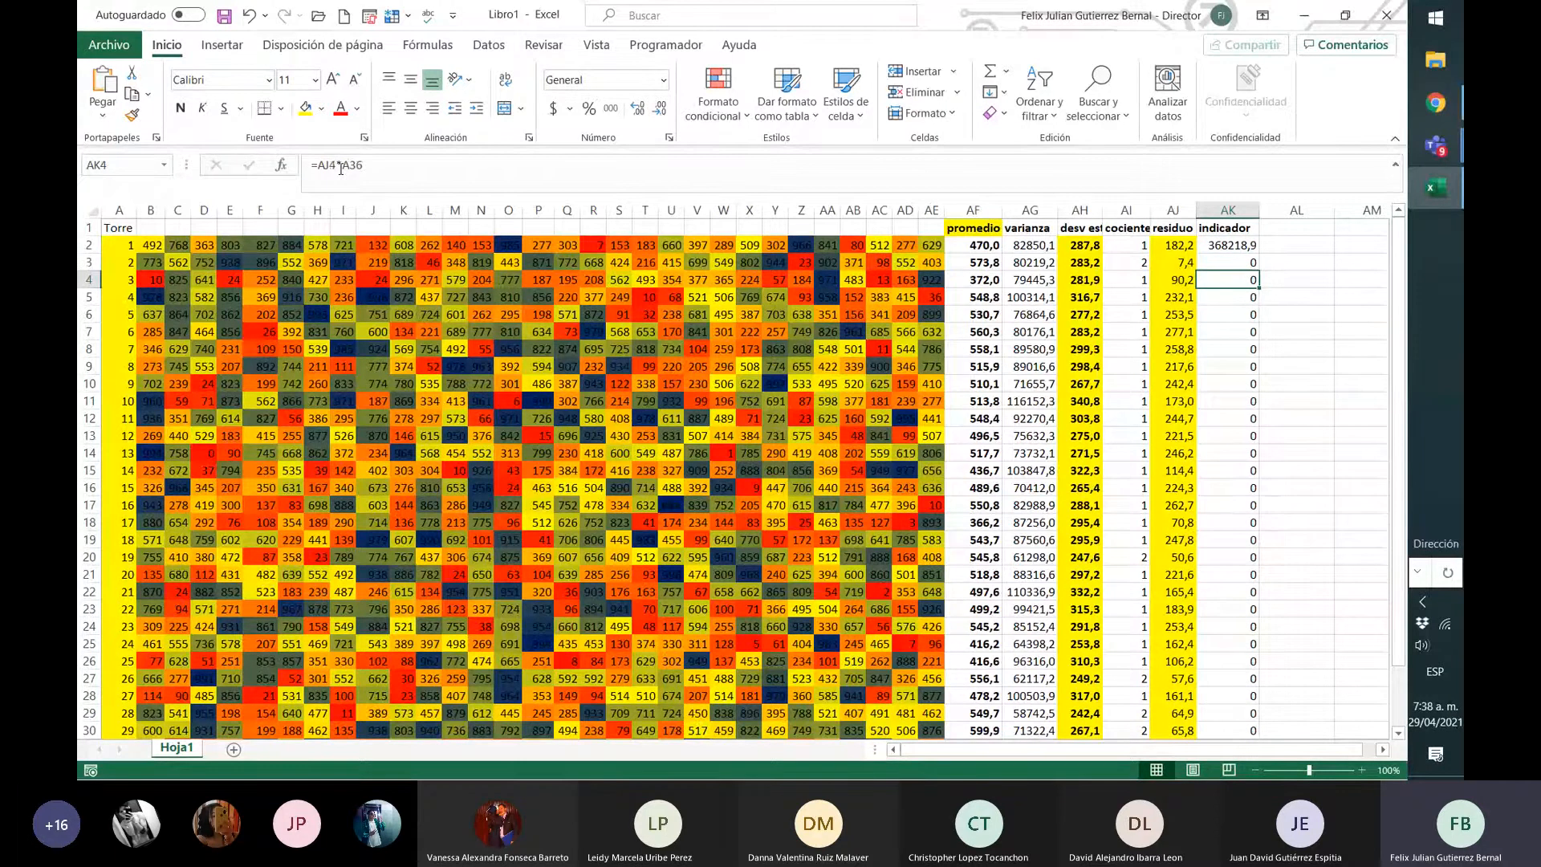
key(Up)
key(Up)
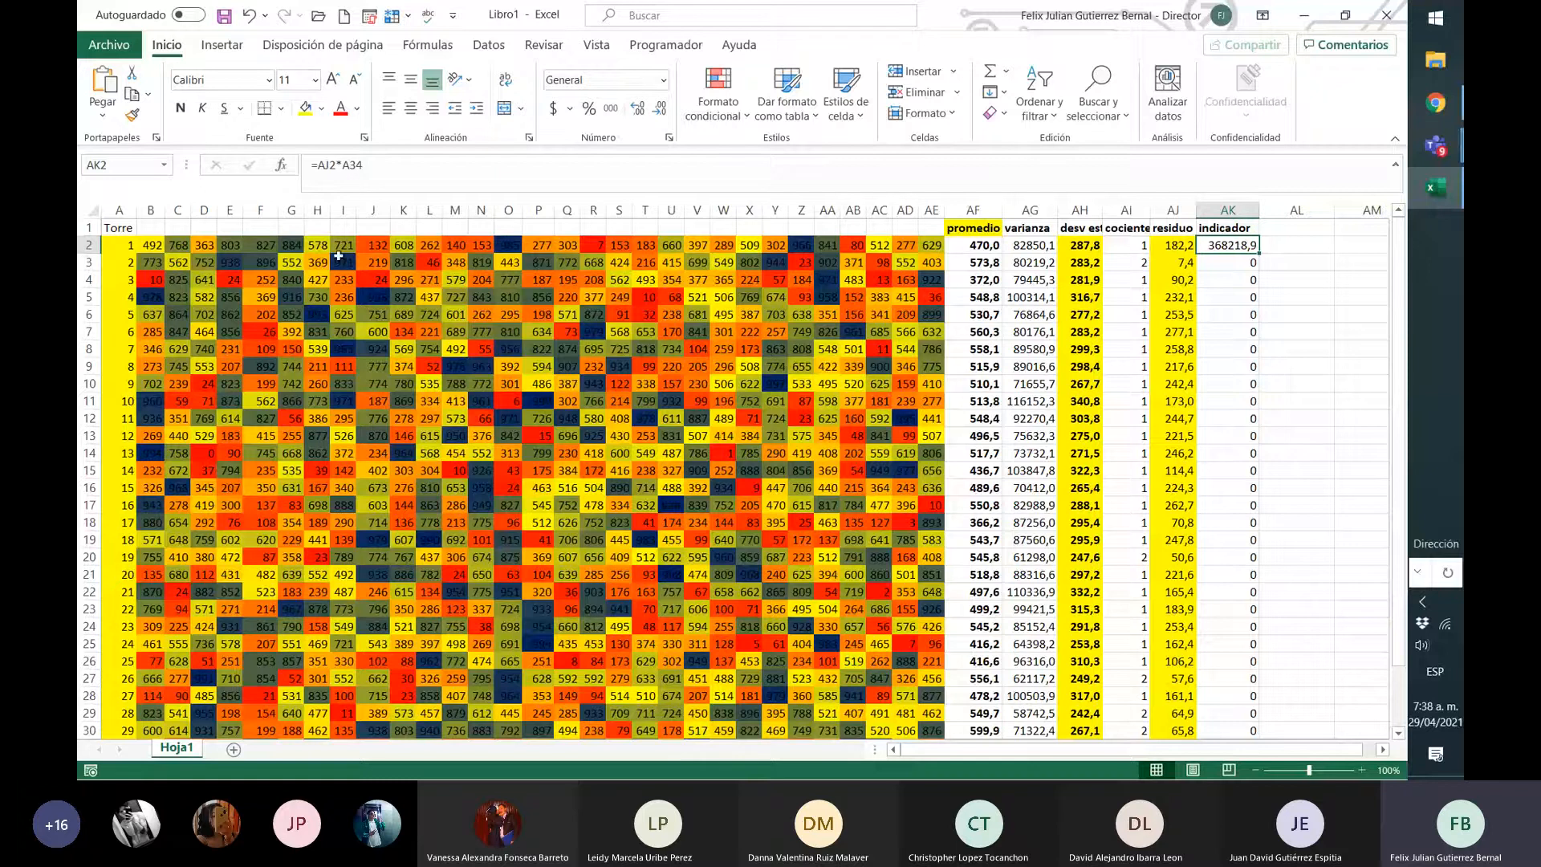
- Check the cells from A34 down to A42 that the copied indicator formulas refer to
scroll(193, 518, down, 5)
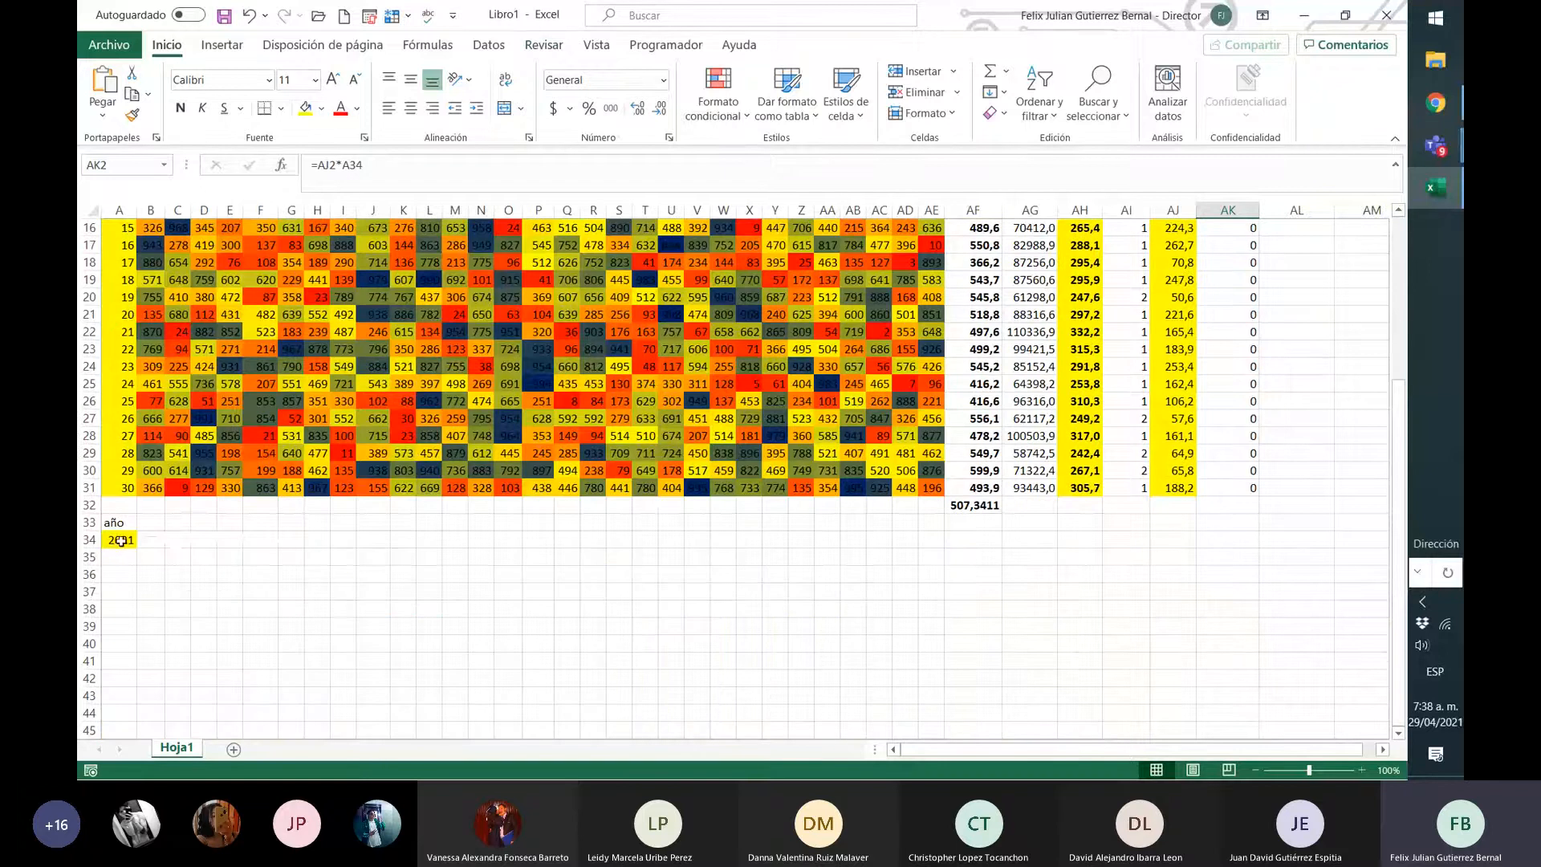
drag(120, 540, 123, 673)
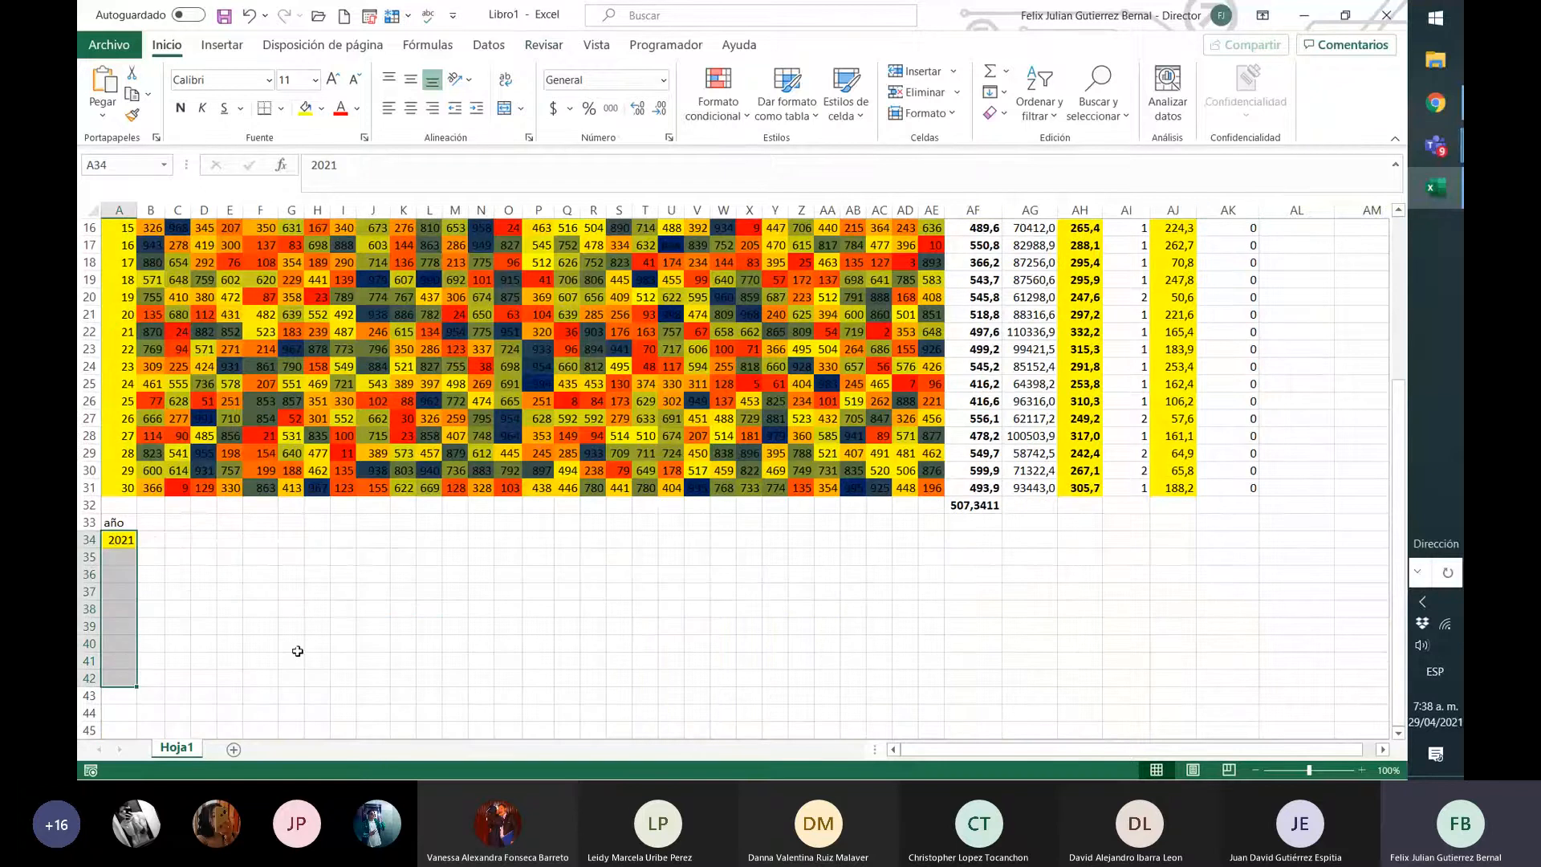
click(209, 573)
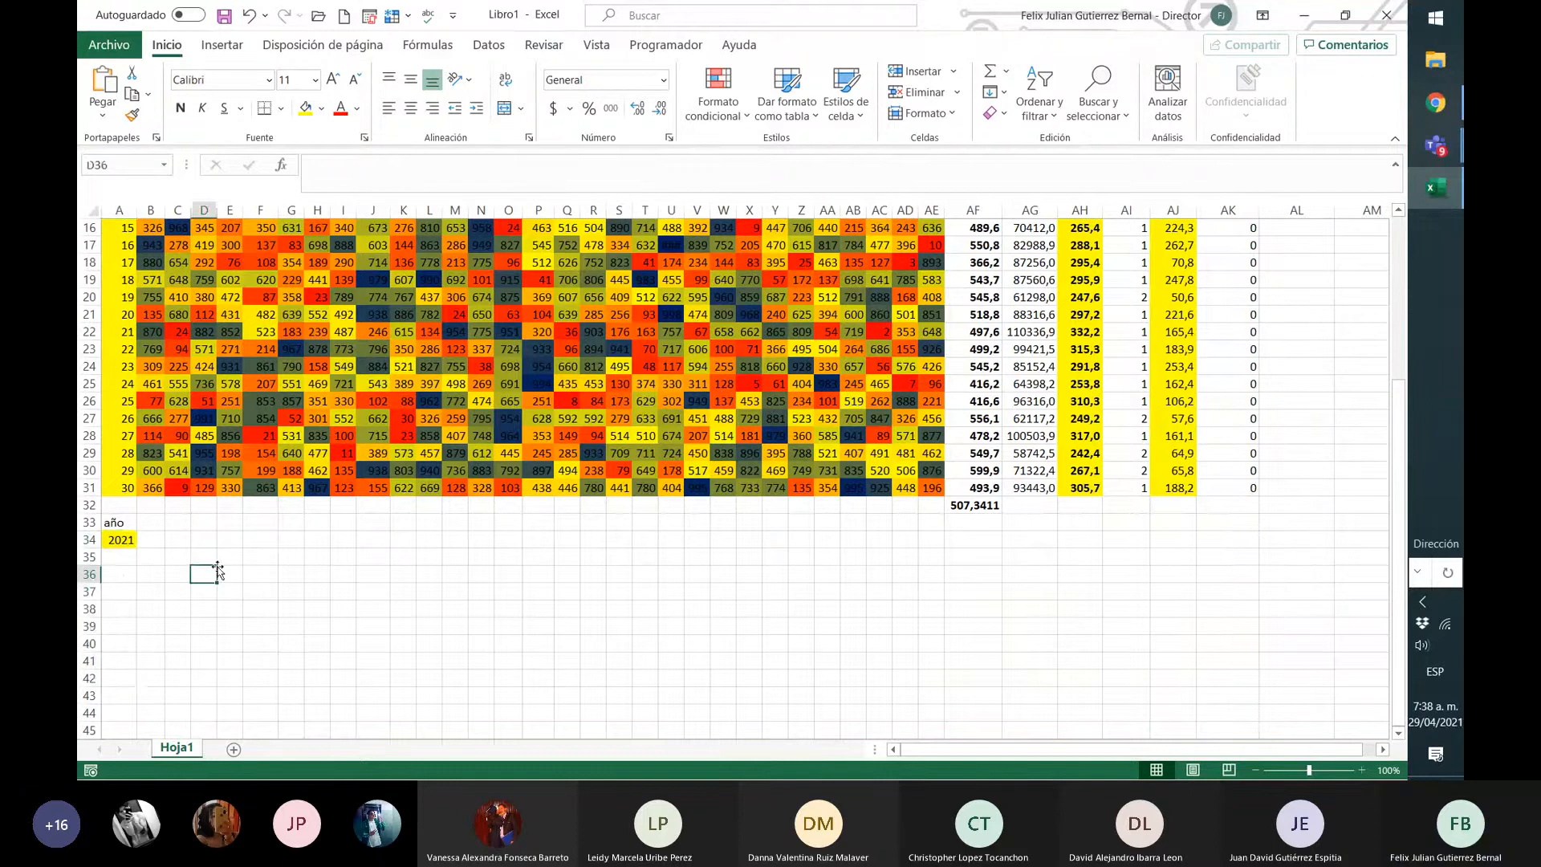
scroll(1078, 455, up, 5)
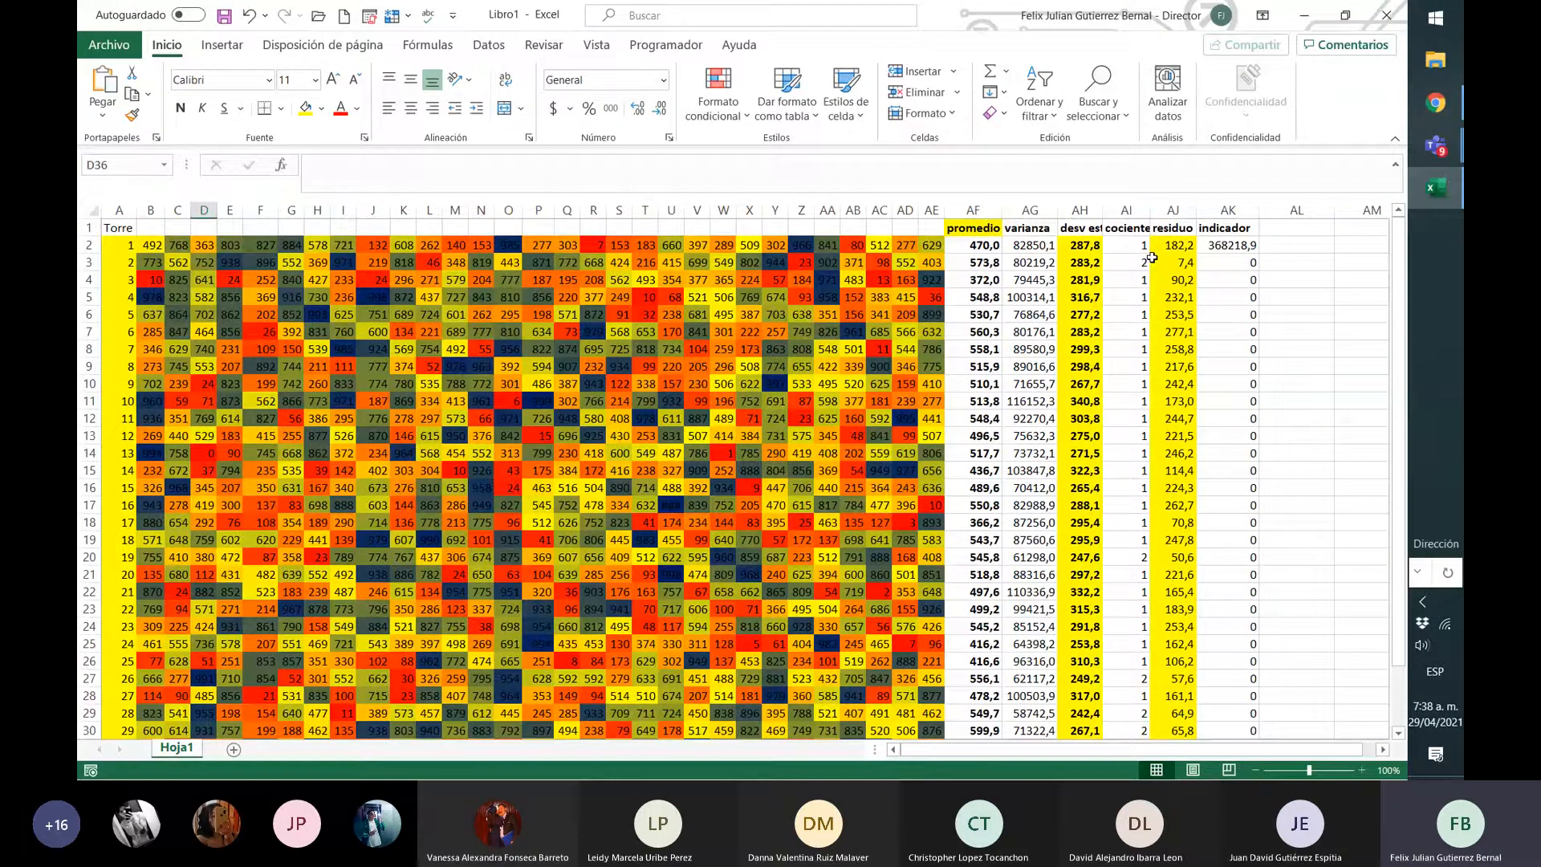
- Make the year reference absolute in AK2 with the formula =AJ2*$A$34 and copy it down to AK31
click(1228, 245)
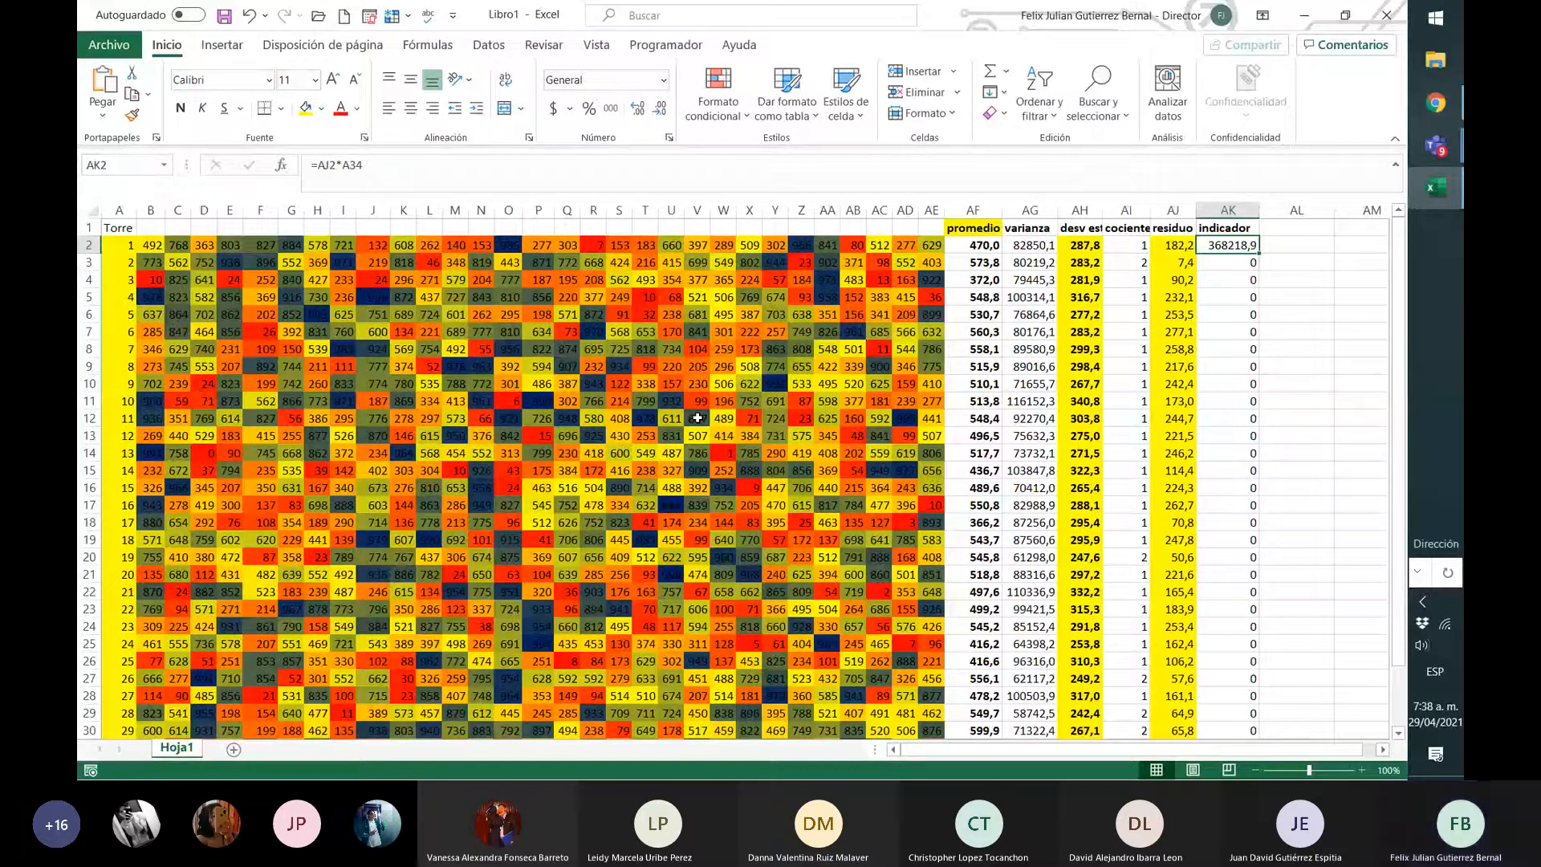
click(352, 174)
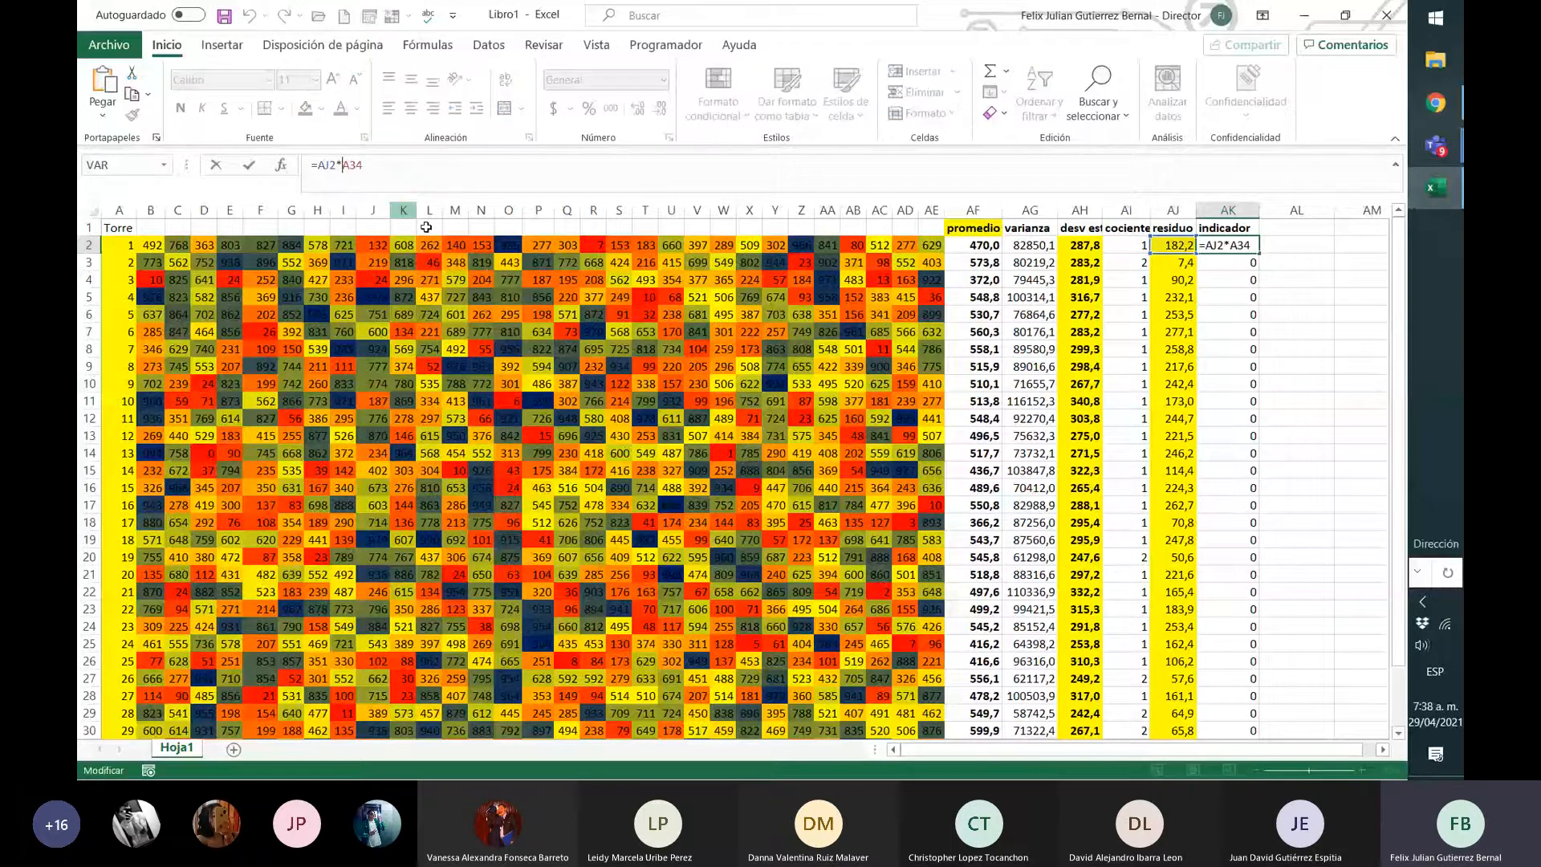
text($)
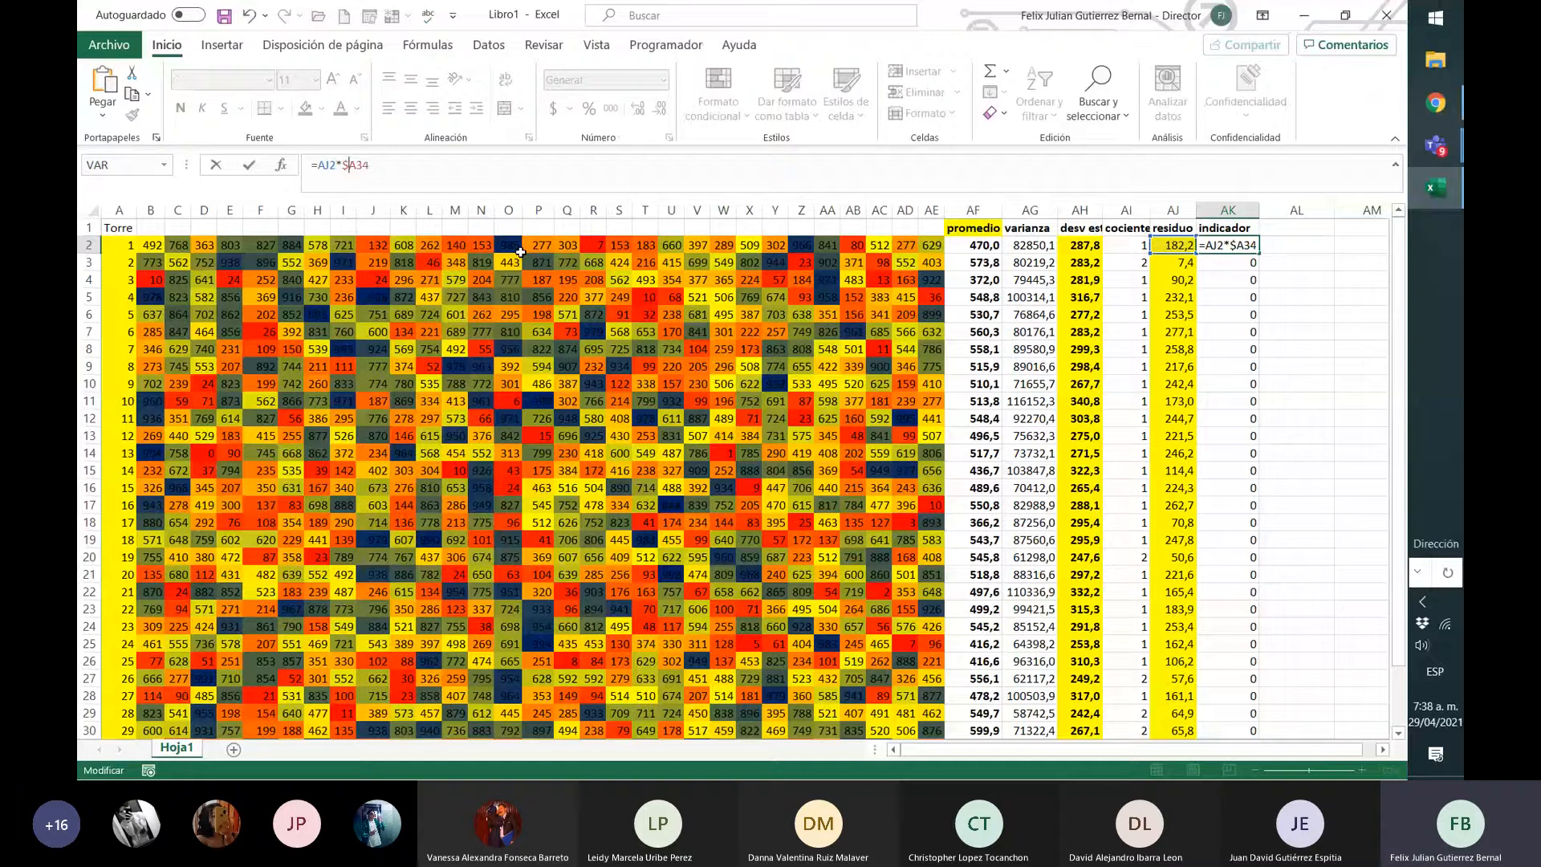
key(Right)
text($)
key(ctrl+Return)
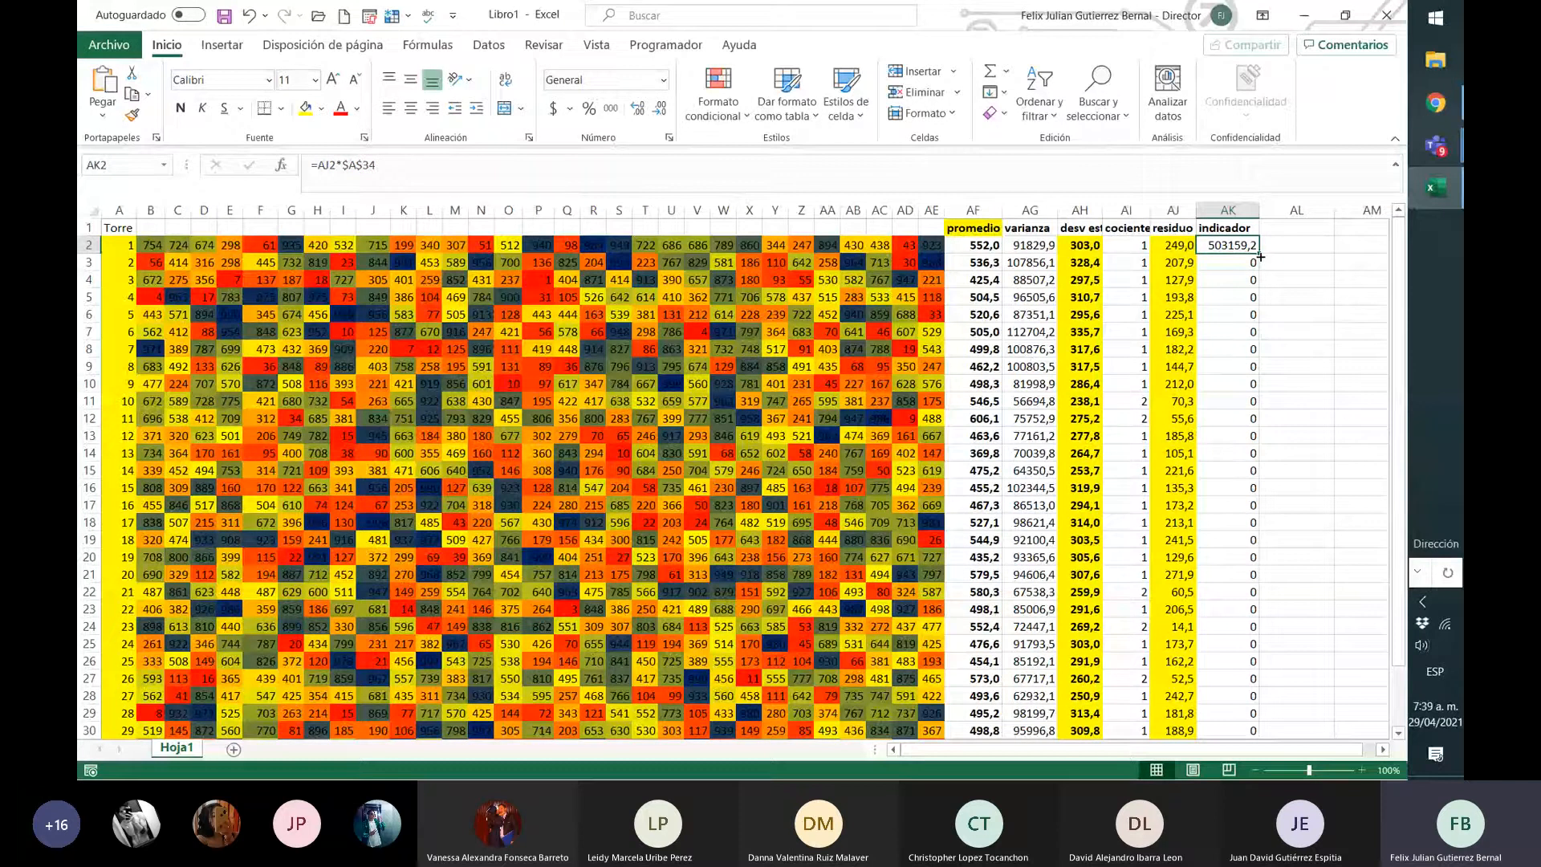
drag(1260, 256, 1258, 273)
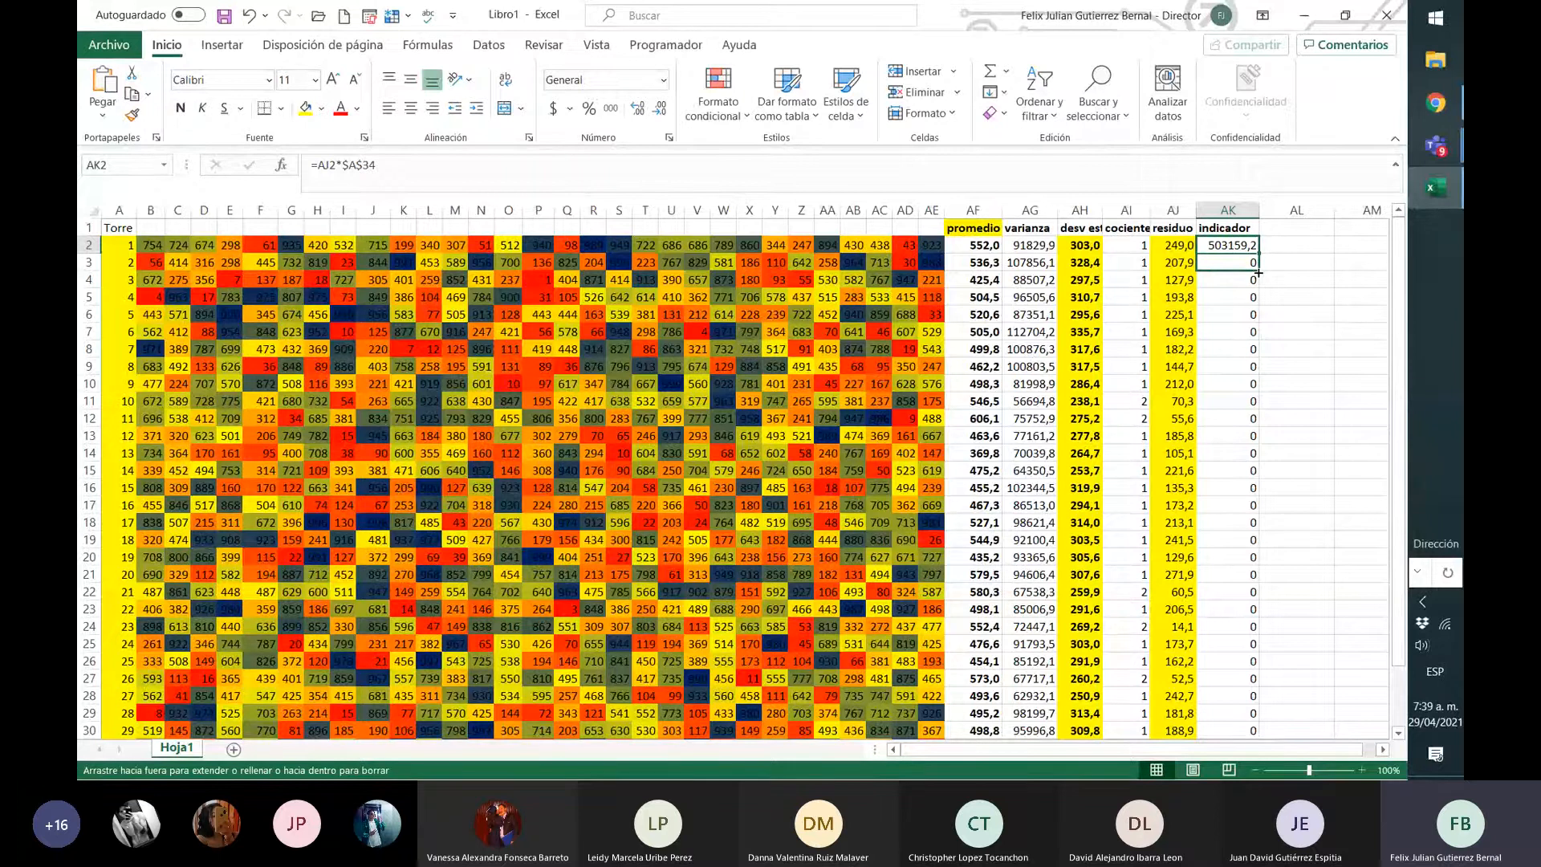
mouse_move(1258, 273)
mouse_down()
mouse_move(1284, 718)
mouse_move(1262, 680)
mouse_up()
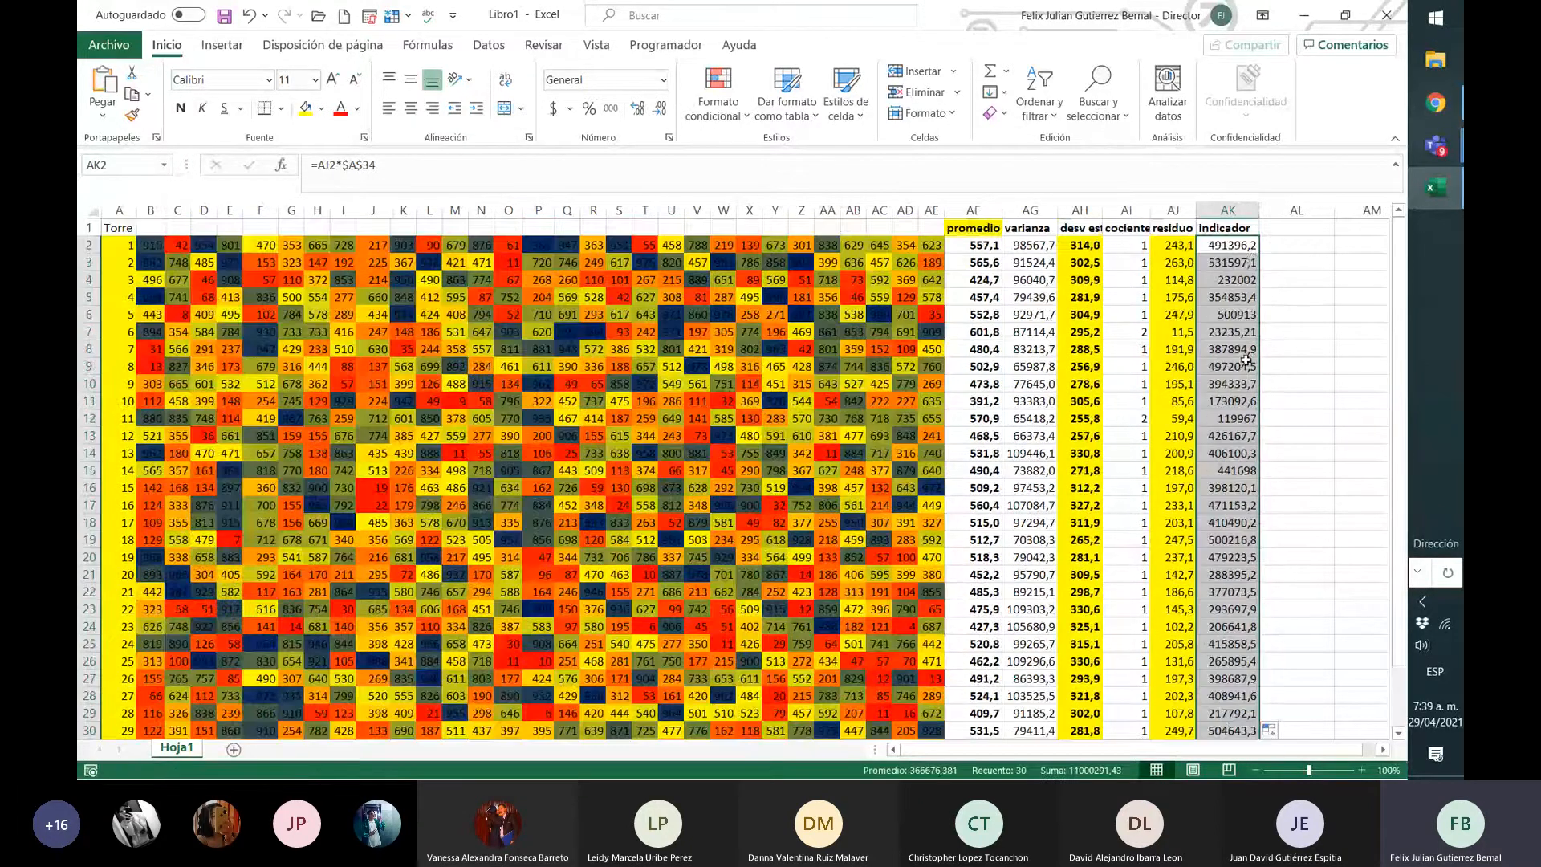
- Examine the cell references in the copied indicator formulas from AK2 down to AK8
click(1252, 247)
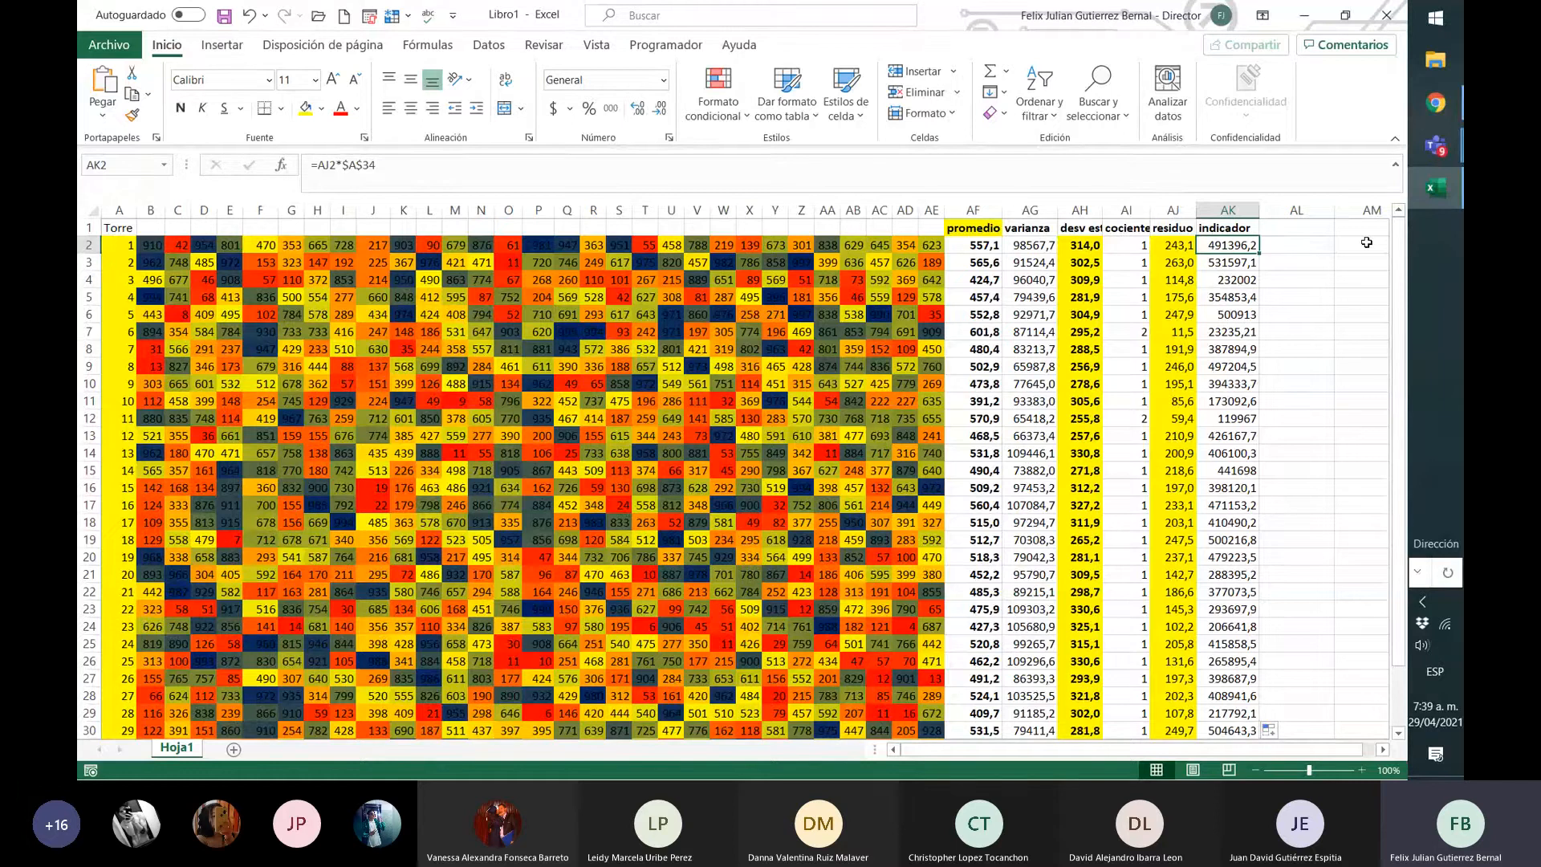
key(Down)
key(Down)
key(Down)
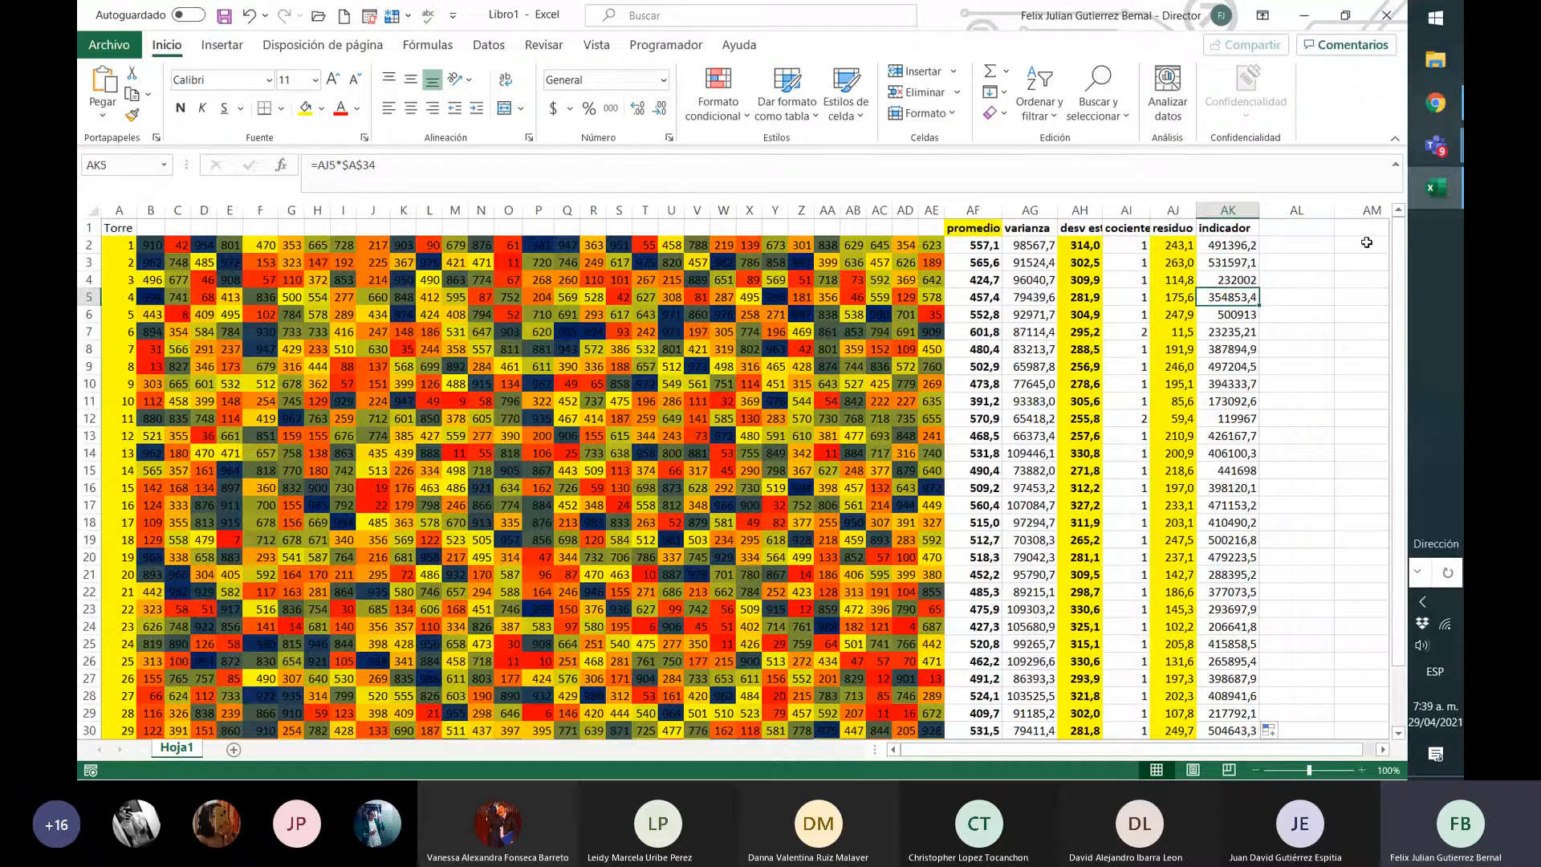
key(Down)
key(Down)
key(Down)
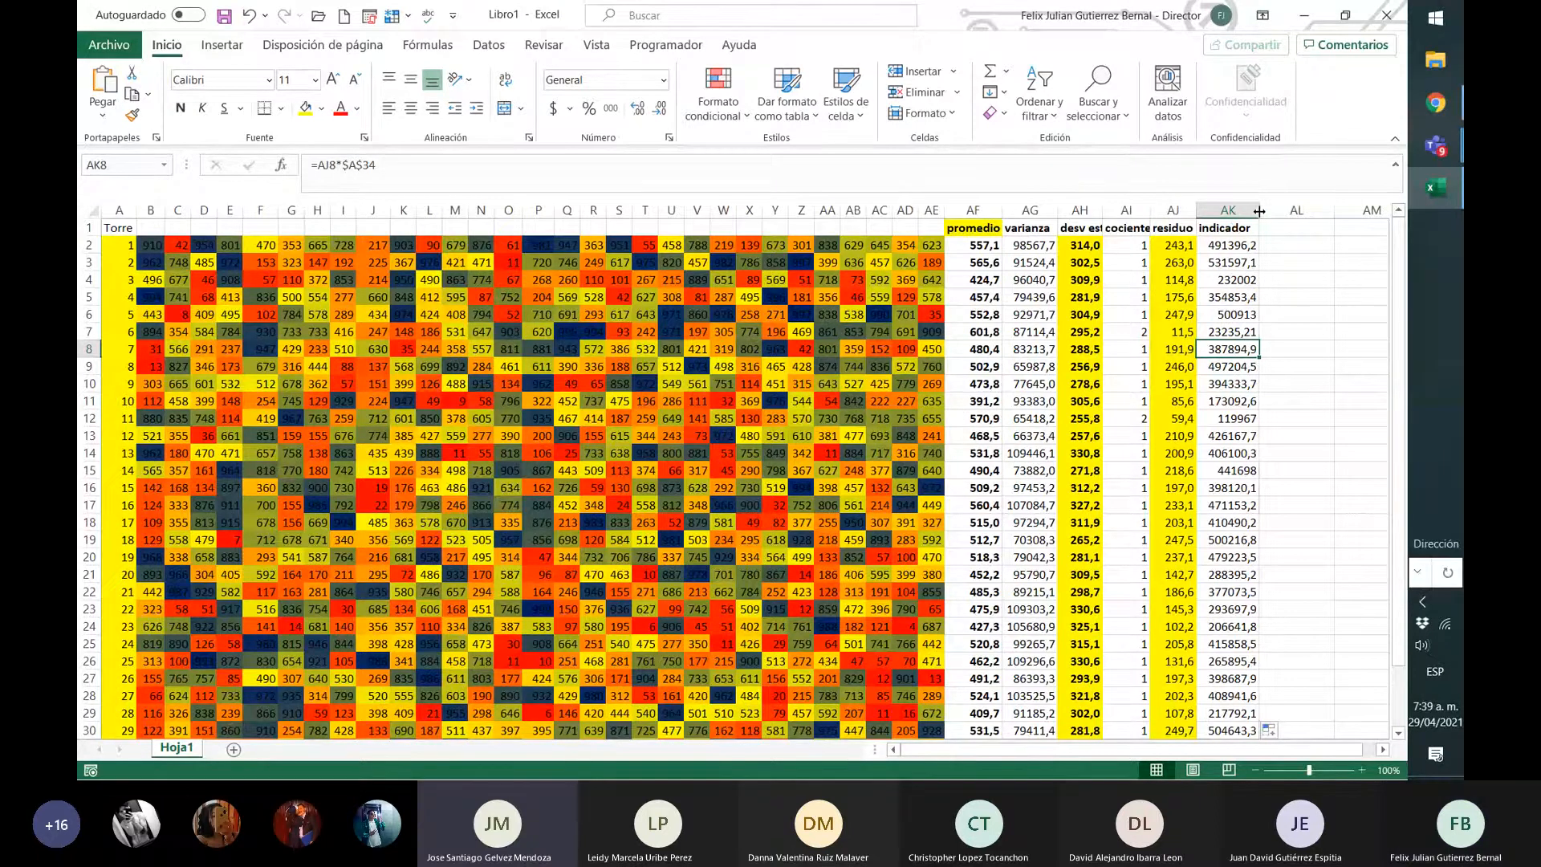
drag(1259, 210, 1259, 212)
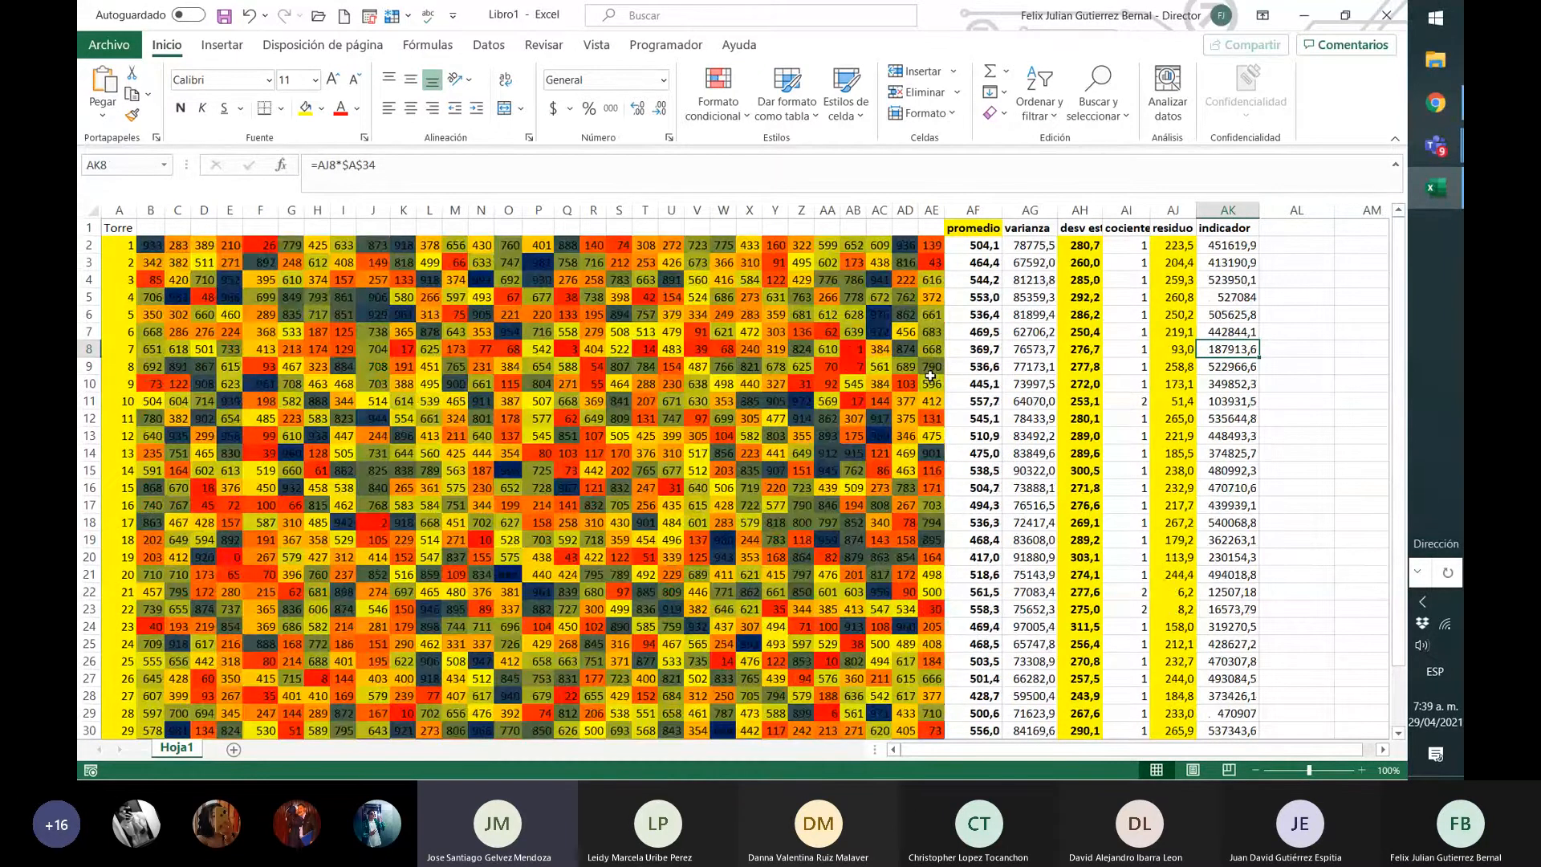
- Copy the block of random numbers B2:AE31 and paste it below the year cell, starting at B37
click(739, 345)
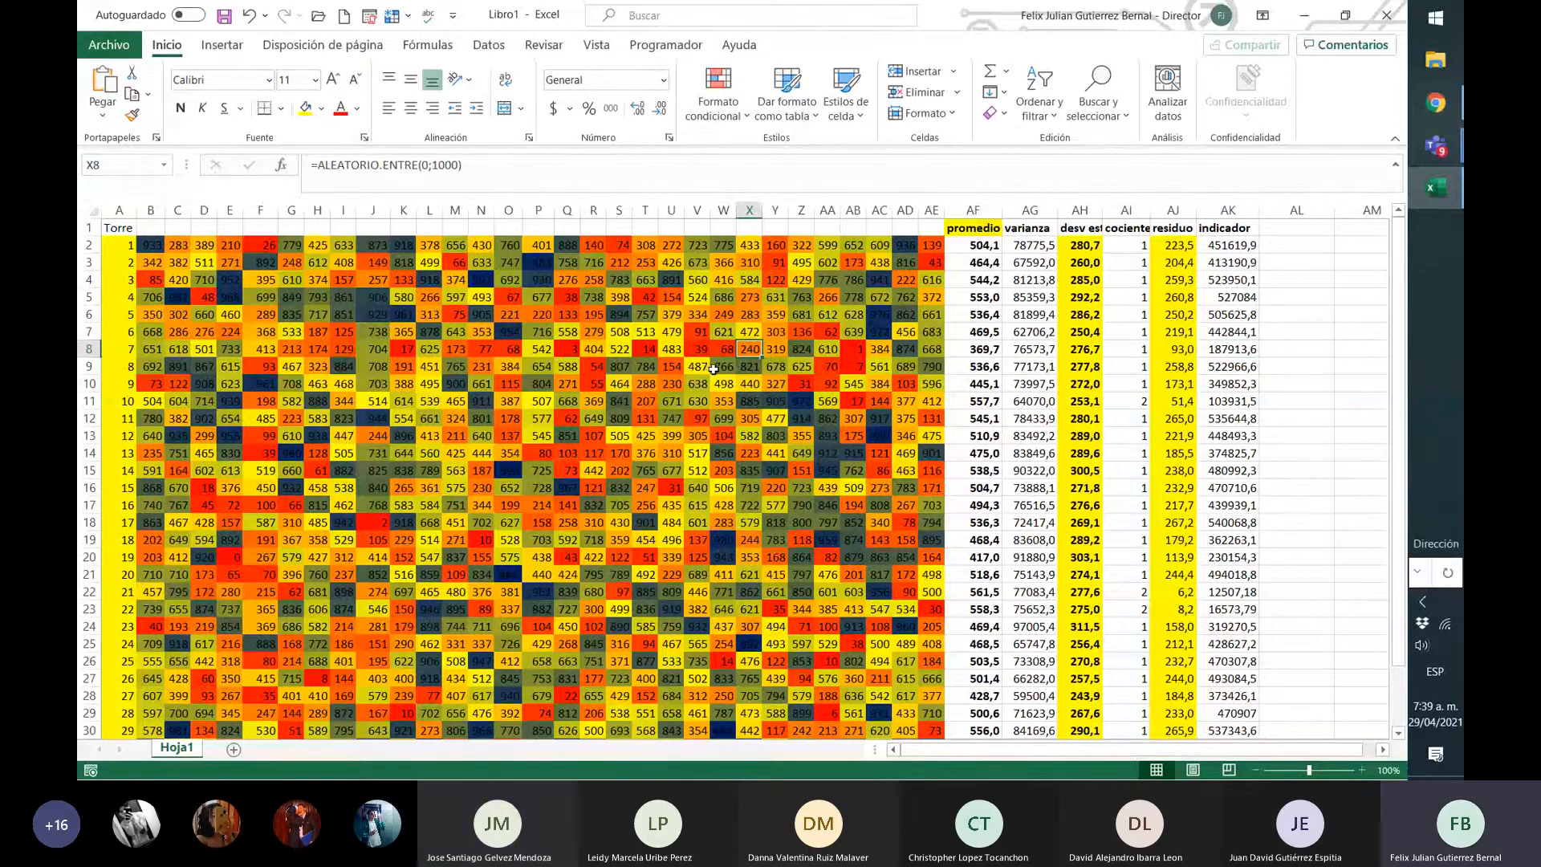
scroll(711, 368, down, 2)
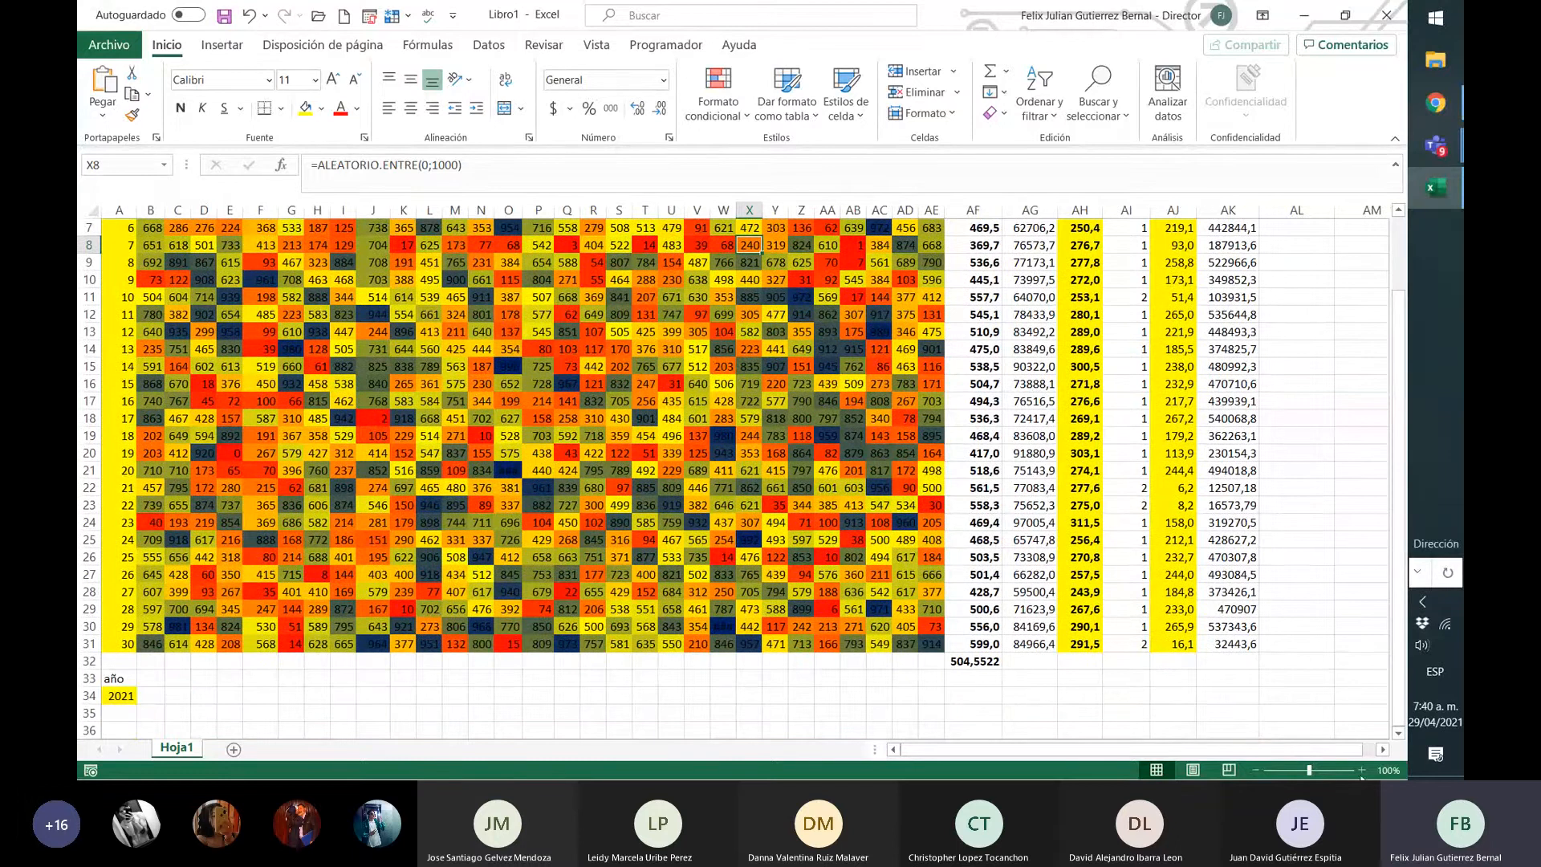
scroll(519, 451, up, 2)
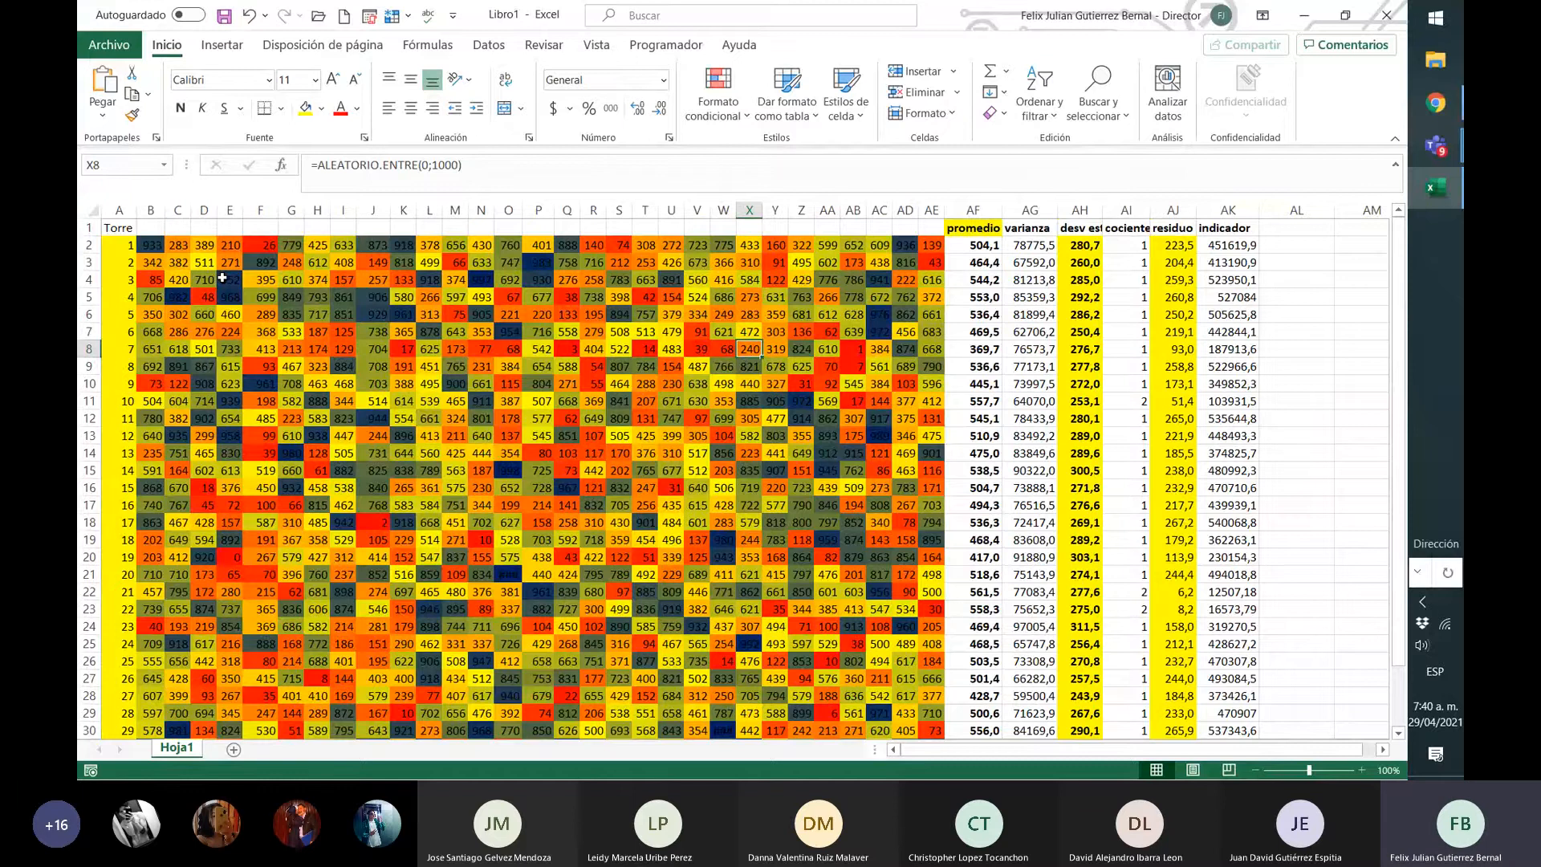
drag(150, 246, 931, 696)
key(ctrl+c)
scroll(481, 607, down, 7)
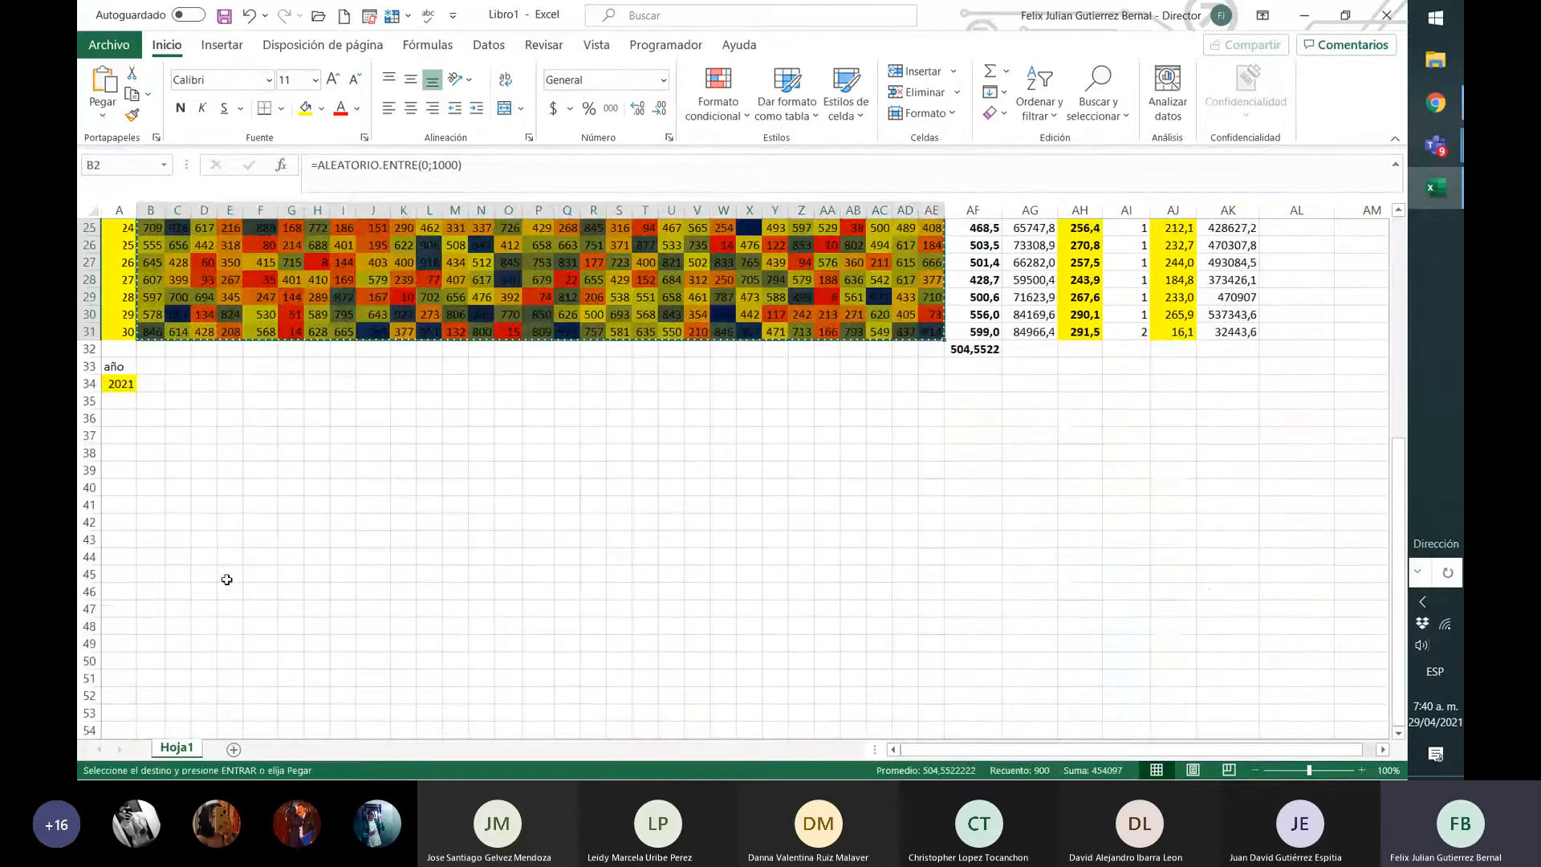
click(146, 434)
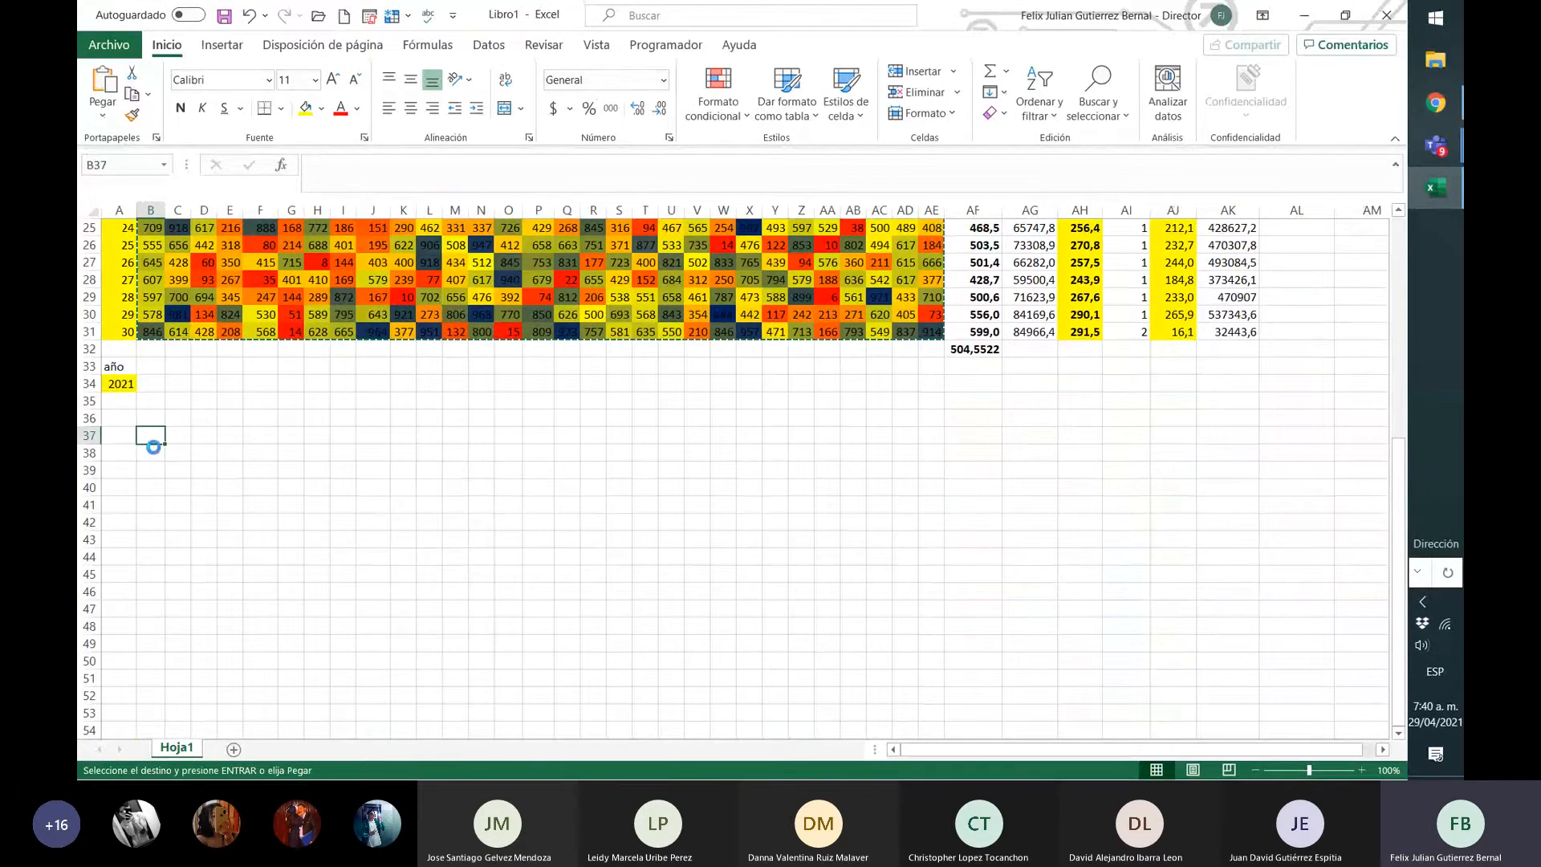
key(ctrl+v)
- Convert the block pasted at B37 to values only, without formulas or formatting
scroll(696, 526, down, 1)
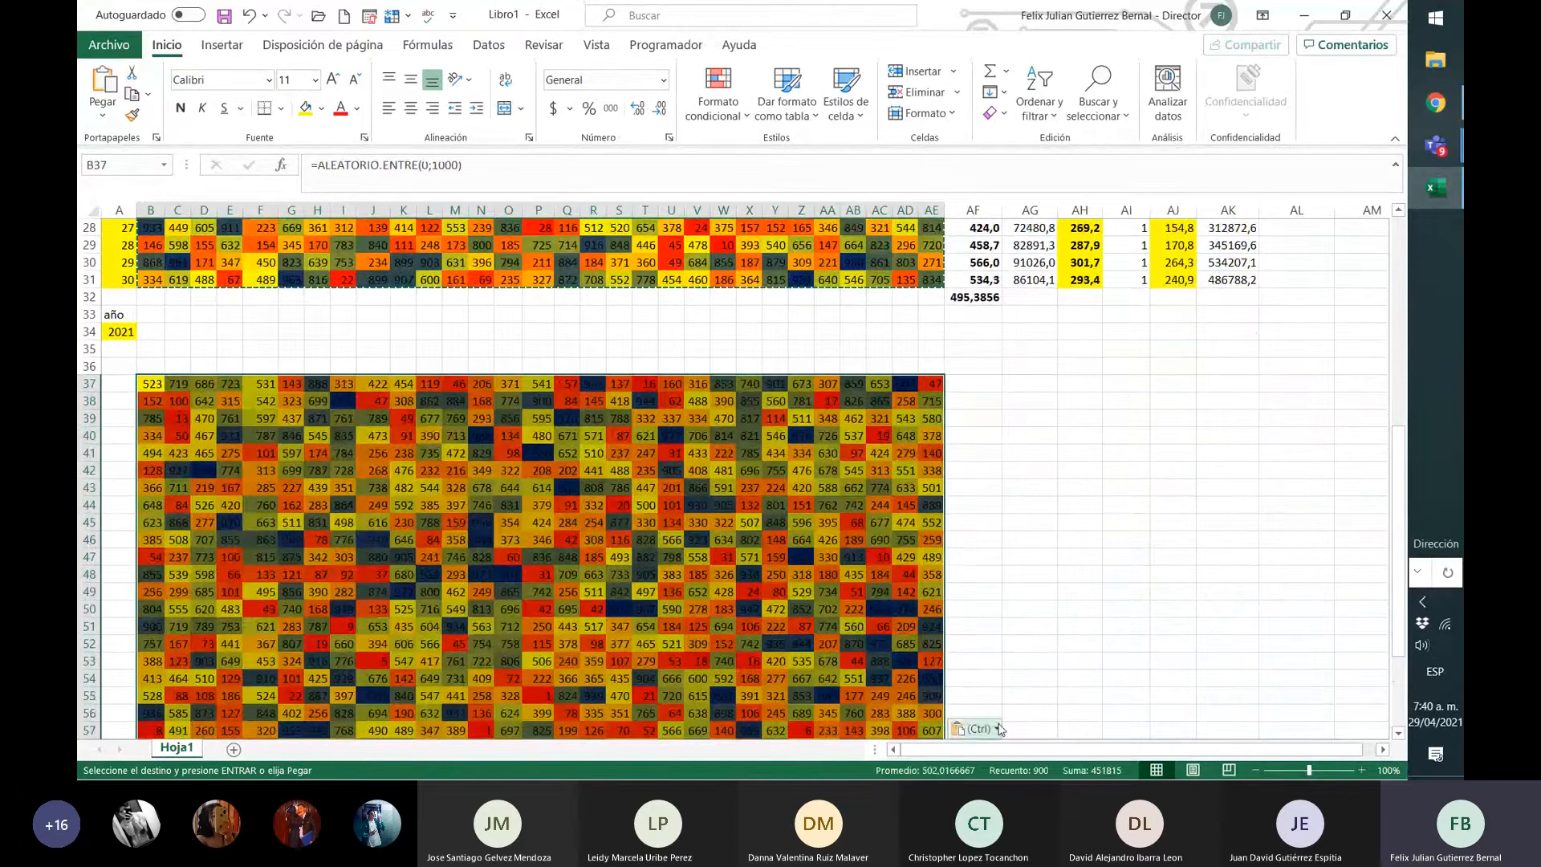
click(974, 728)
click(963, 647)
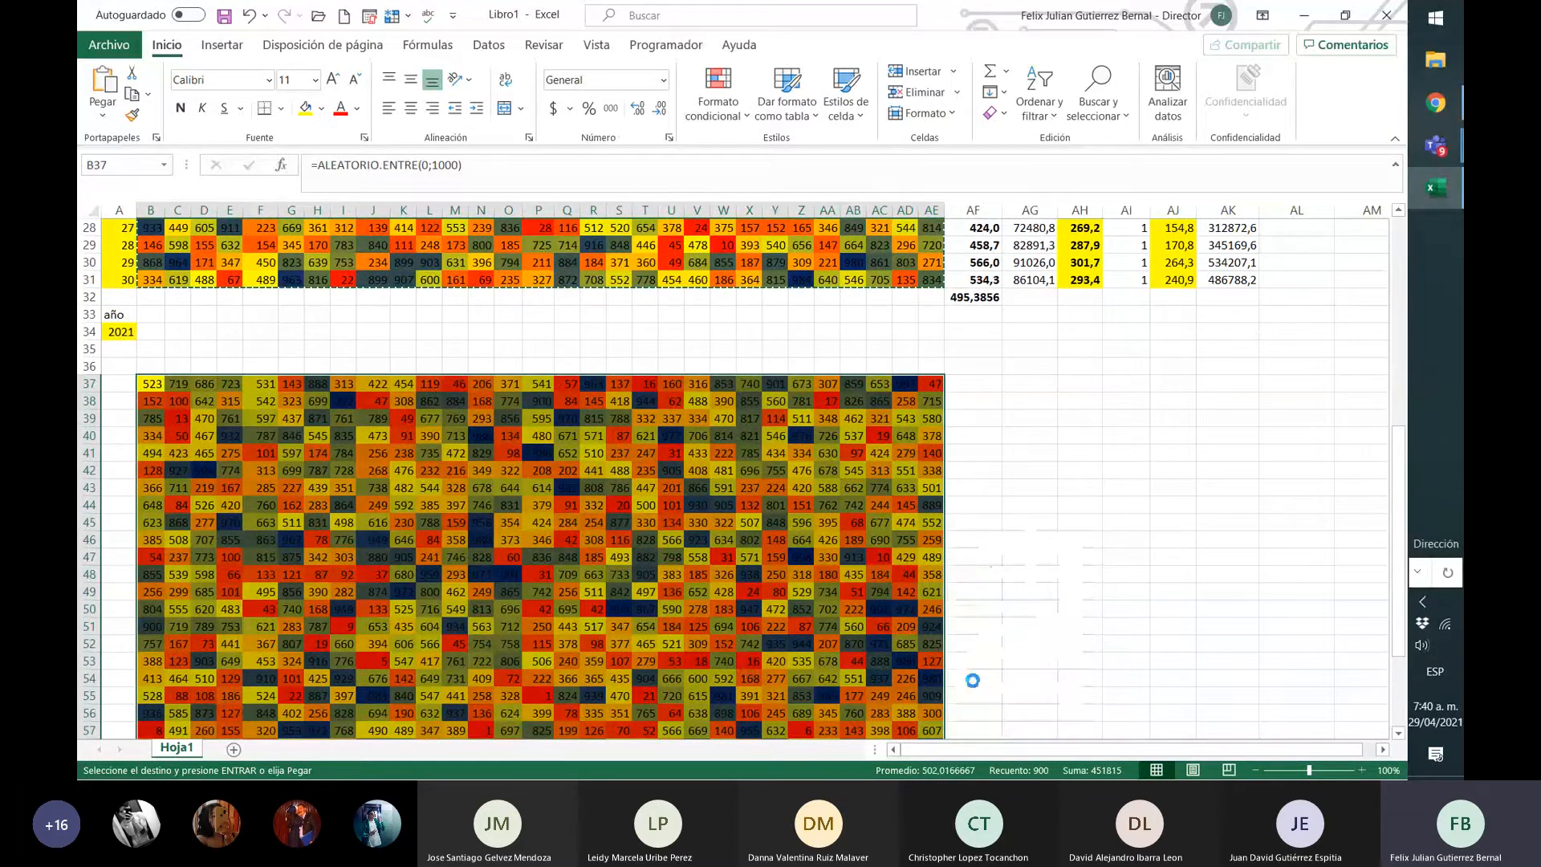
click(1007, 535)
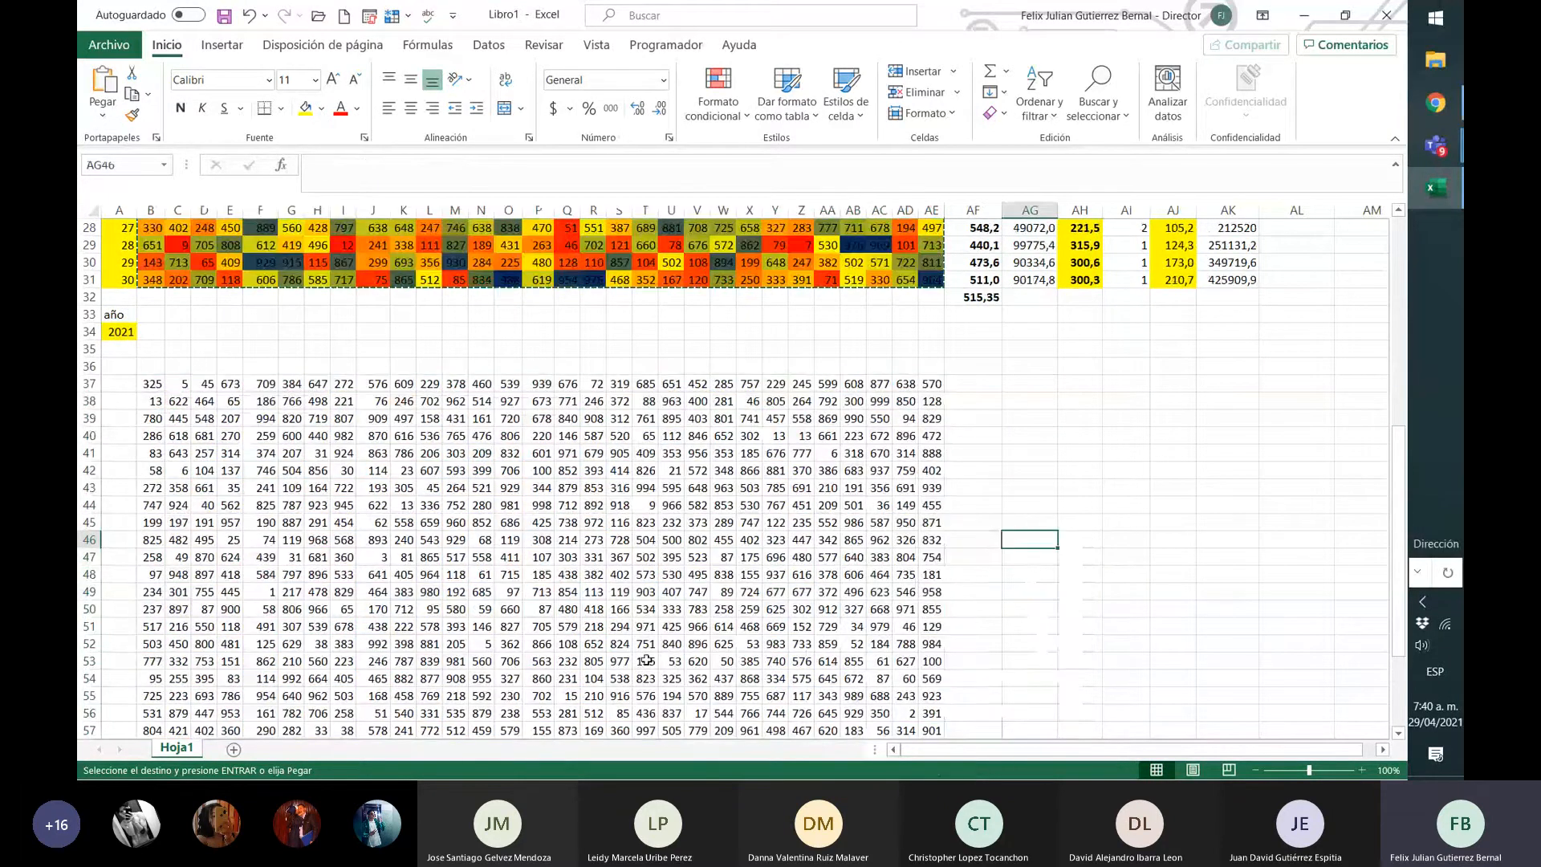
- Compare the contents of G5 and AE31 in the original block with AE66 in the pasted copy
scroll(366, 293, up, 9)
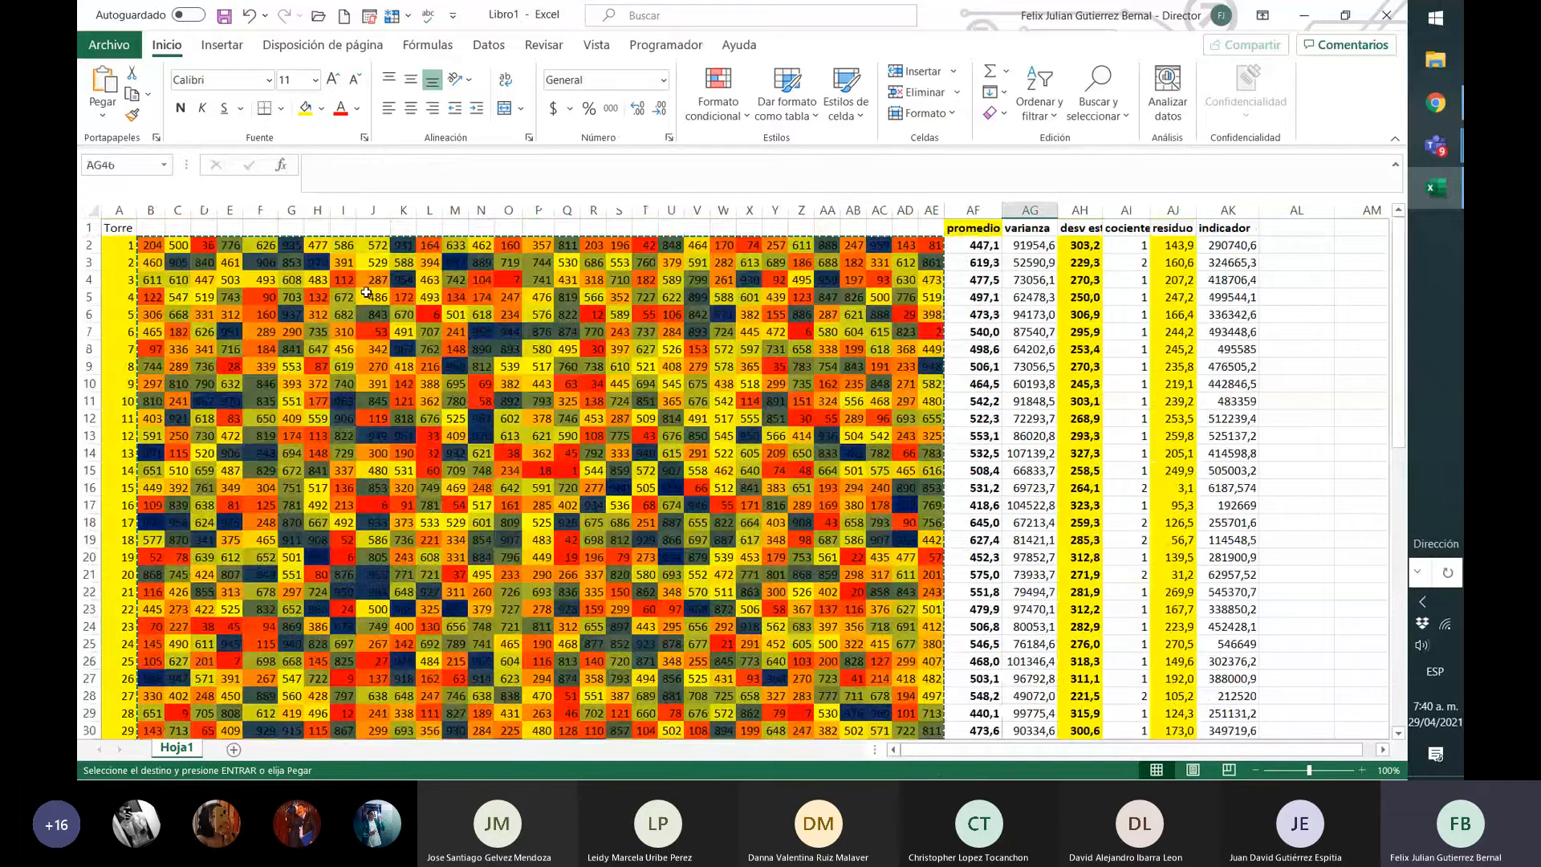
double_click(292, 297)
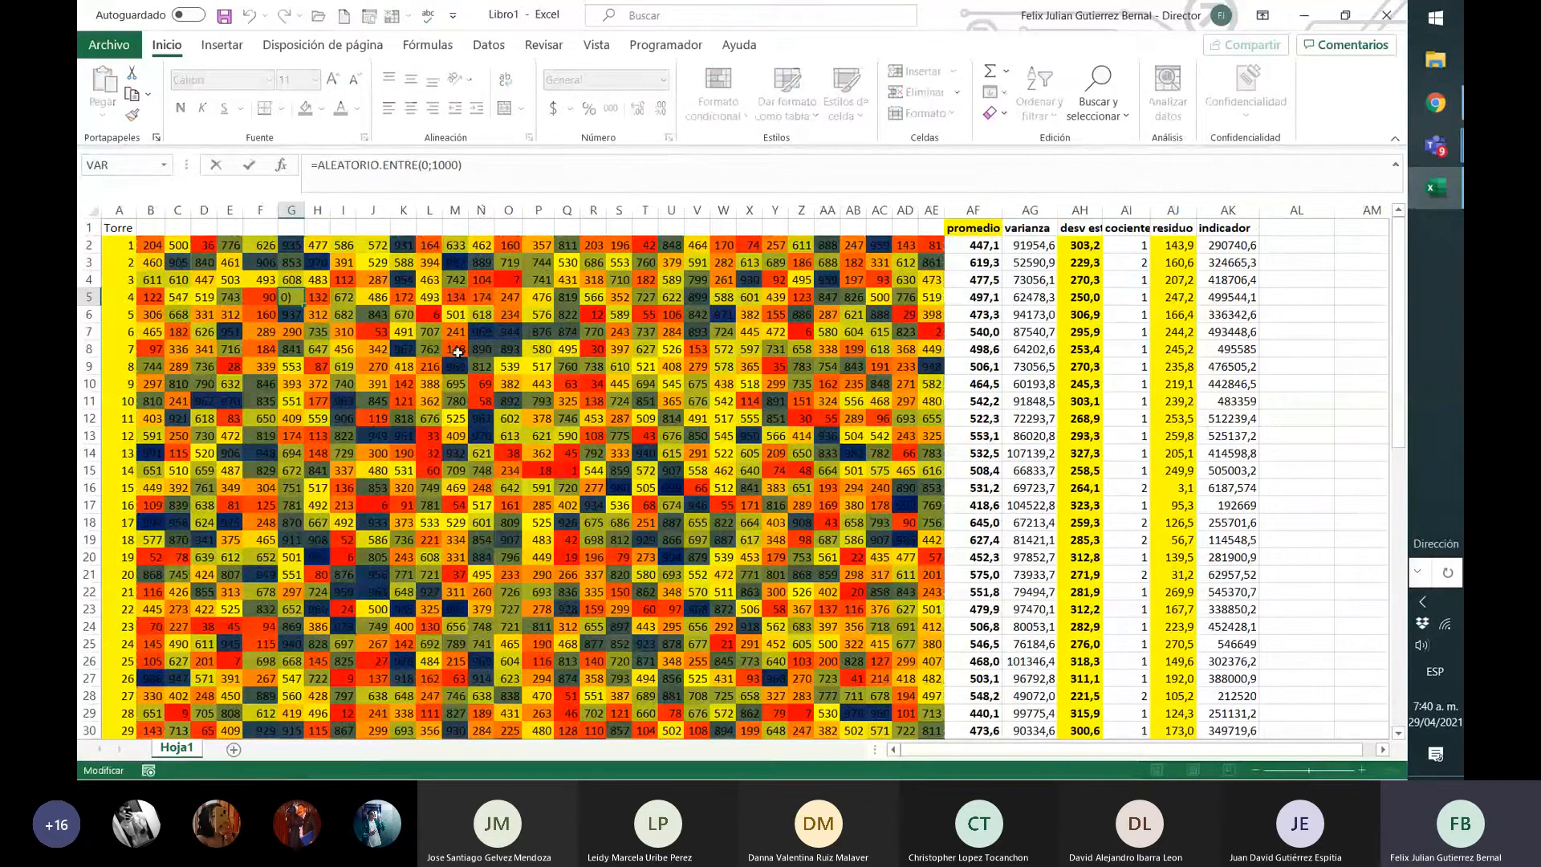
key(Return)
scroll(778, 510, down, 4)
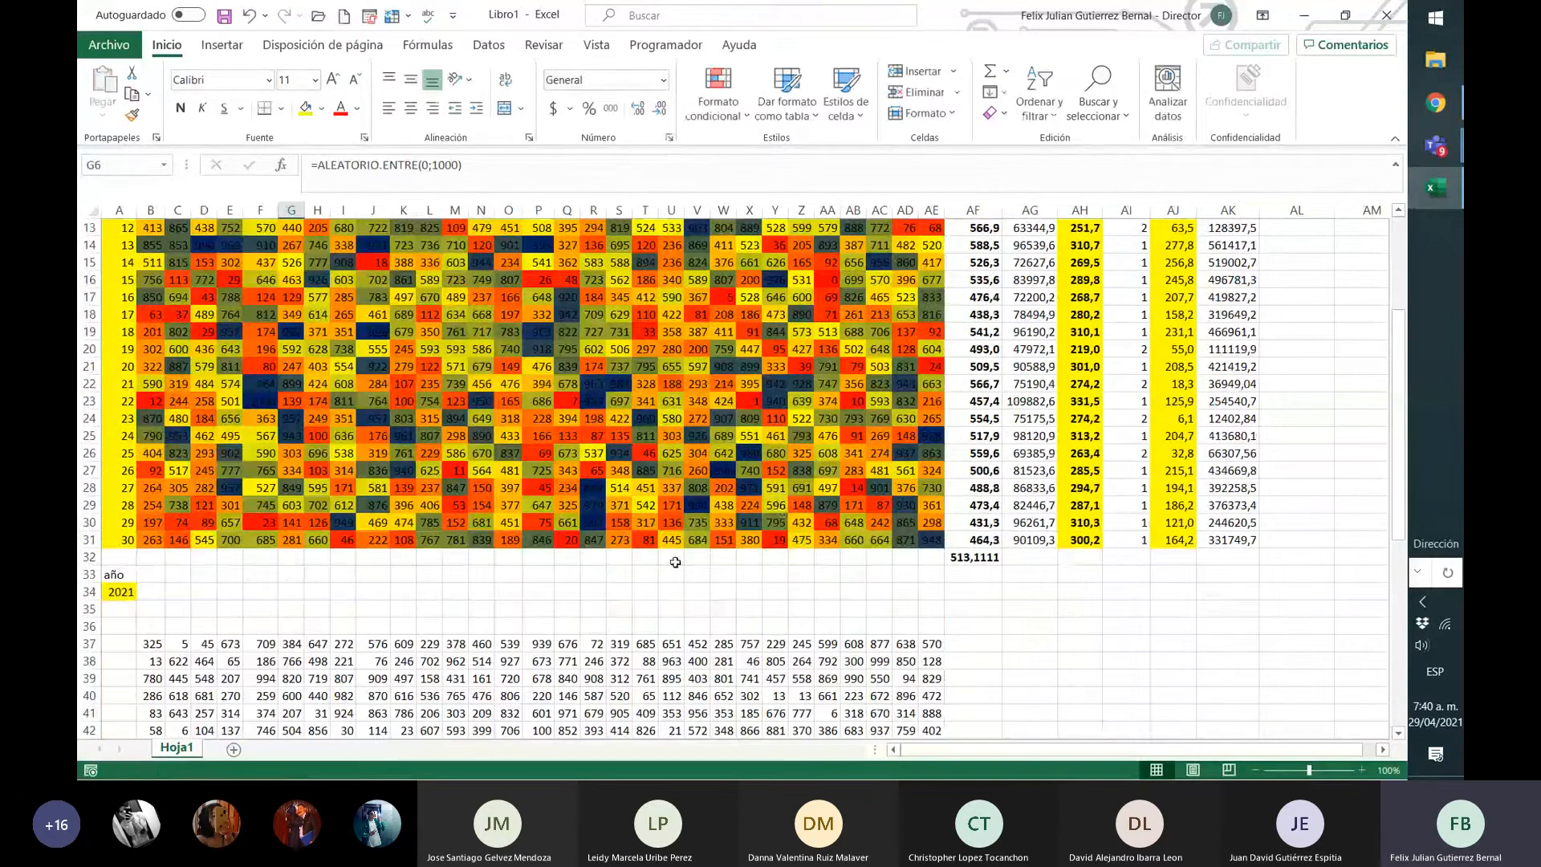
click(931, 539)
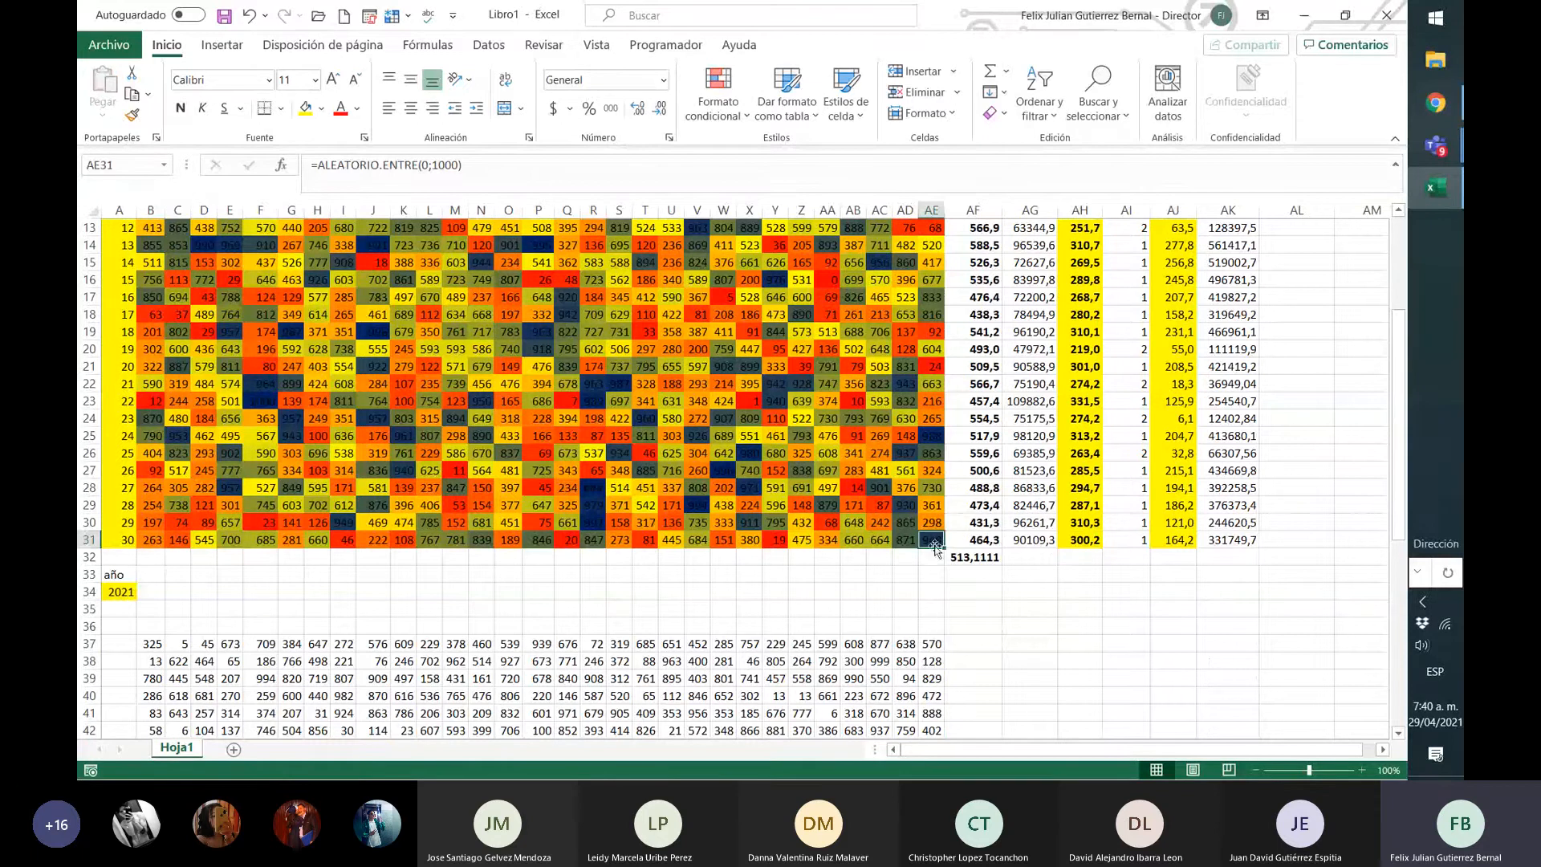
scroll(922, 539, down, 11)
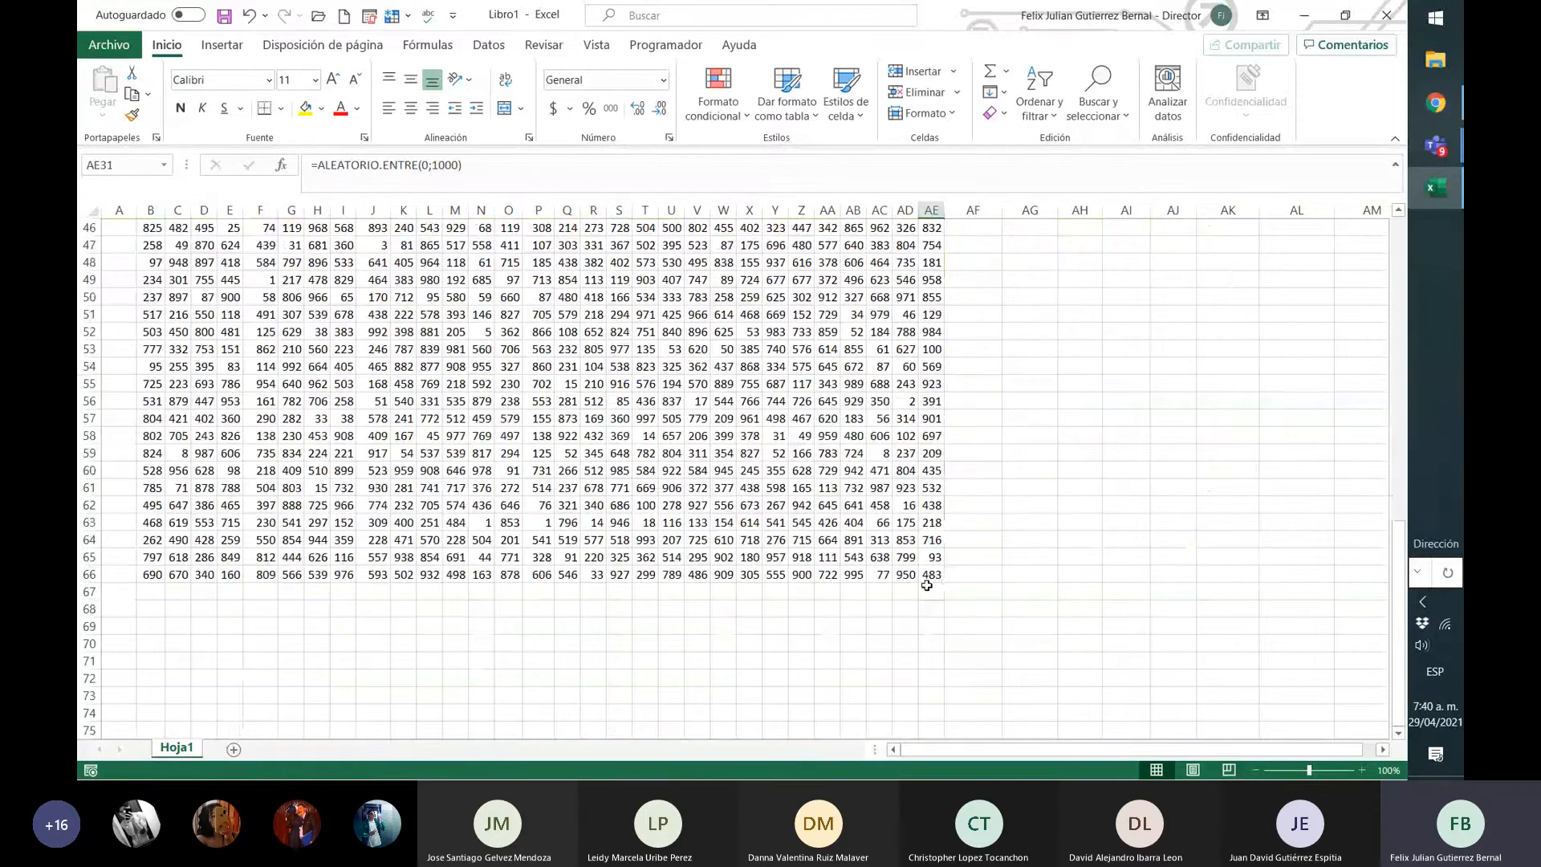
click(929, 574)
- Inspect the standard deviation formula in AH21 and compare AE31 with its pasted counterpart AE66 once more
scroll(1008, 265, up, 5)
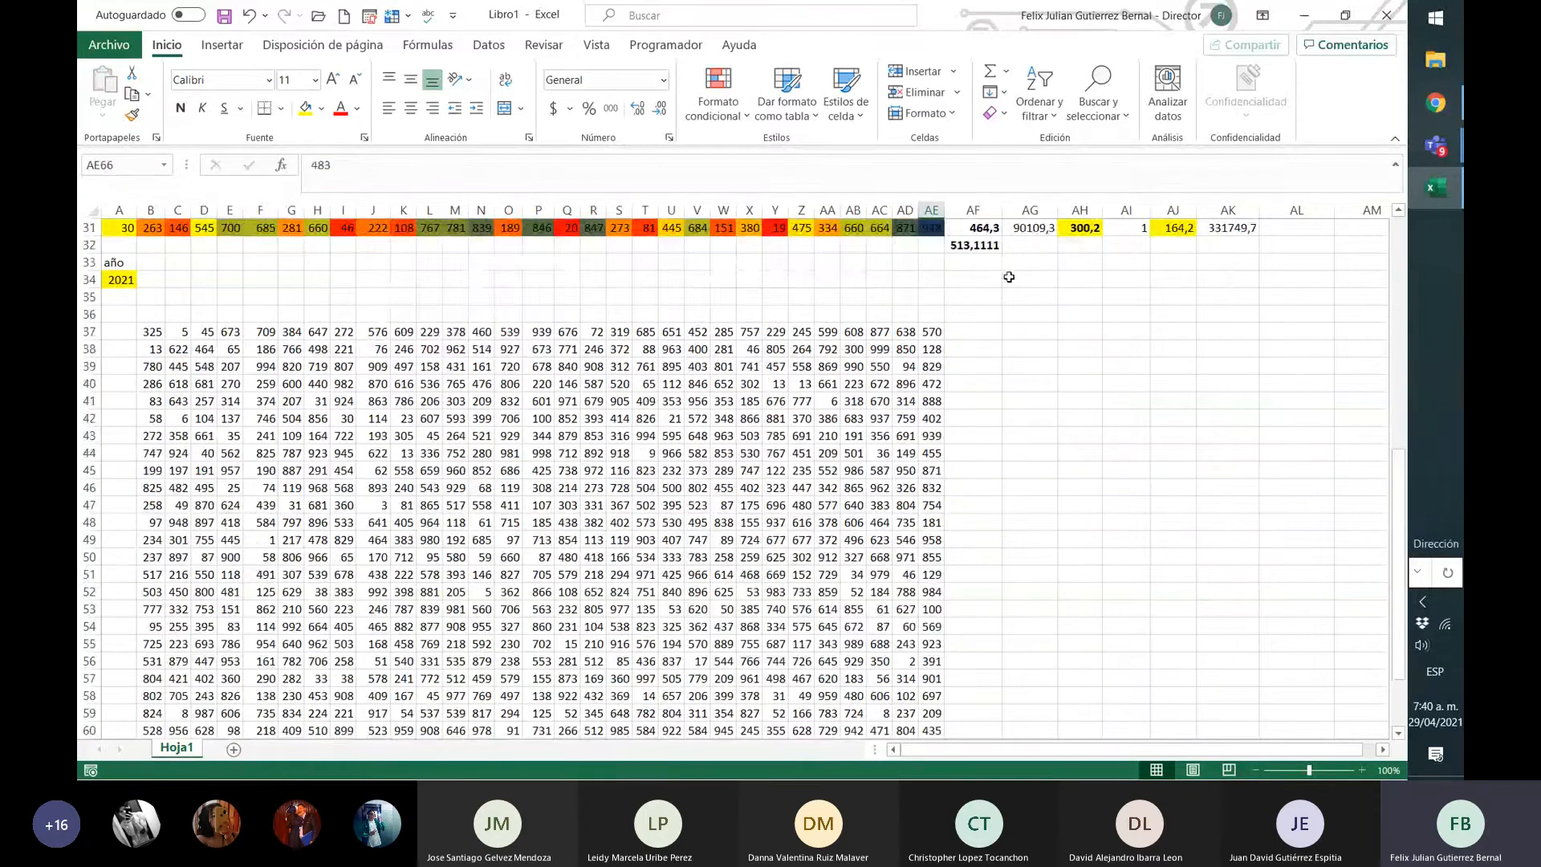
scroll(1008, 276, up, 4)
scroll(1131, 317, up, 1)
click(1079, 313)
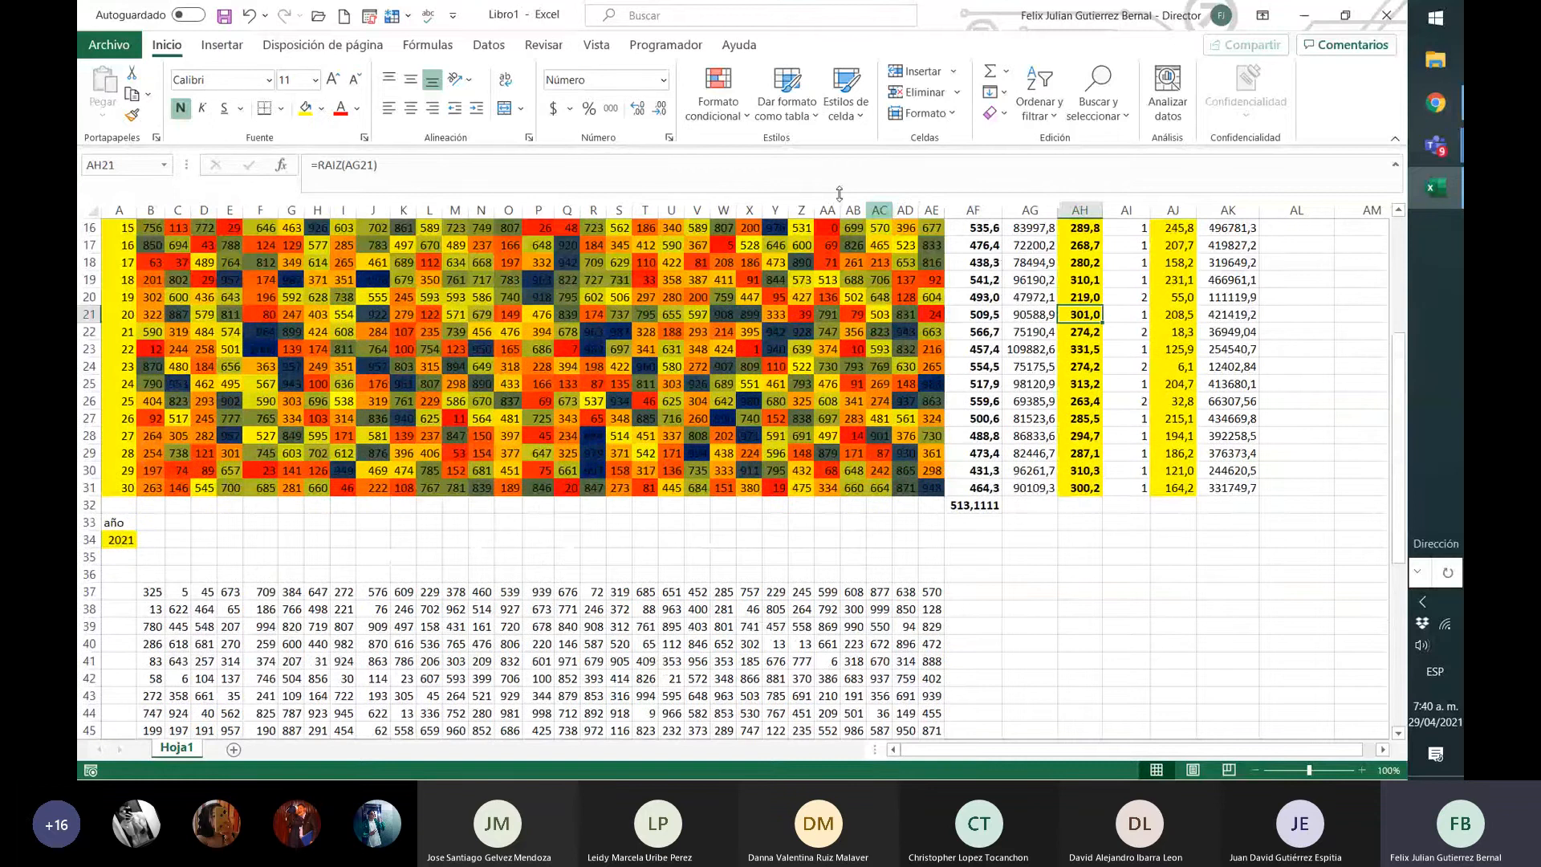
click(792, 189)
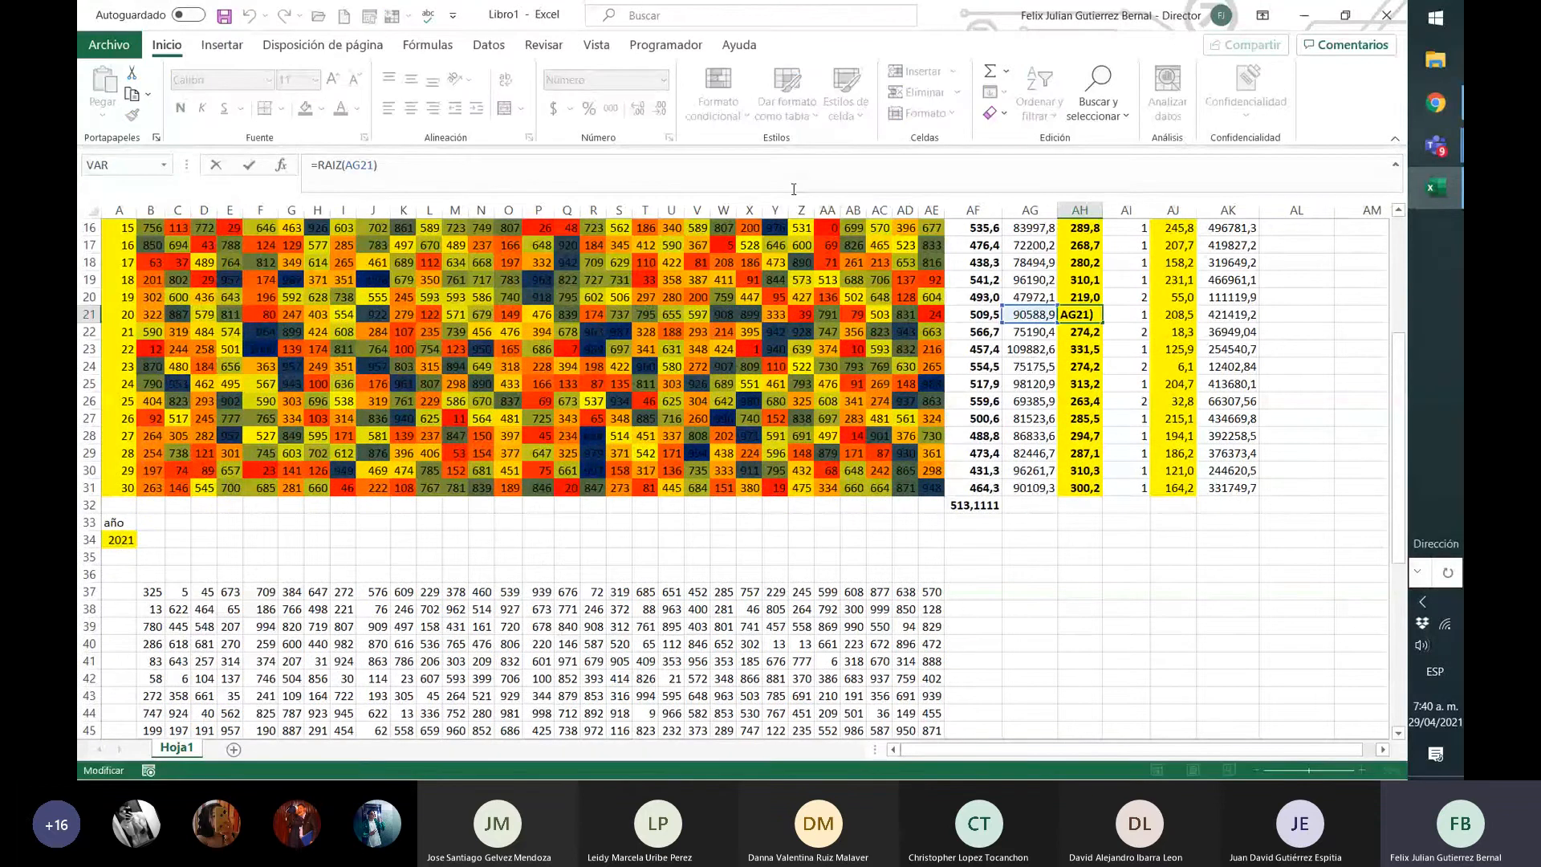
click(930, 487)
scroll(985, 575, down, 5)
scroll(949, 639, down, 3)
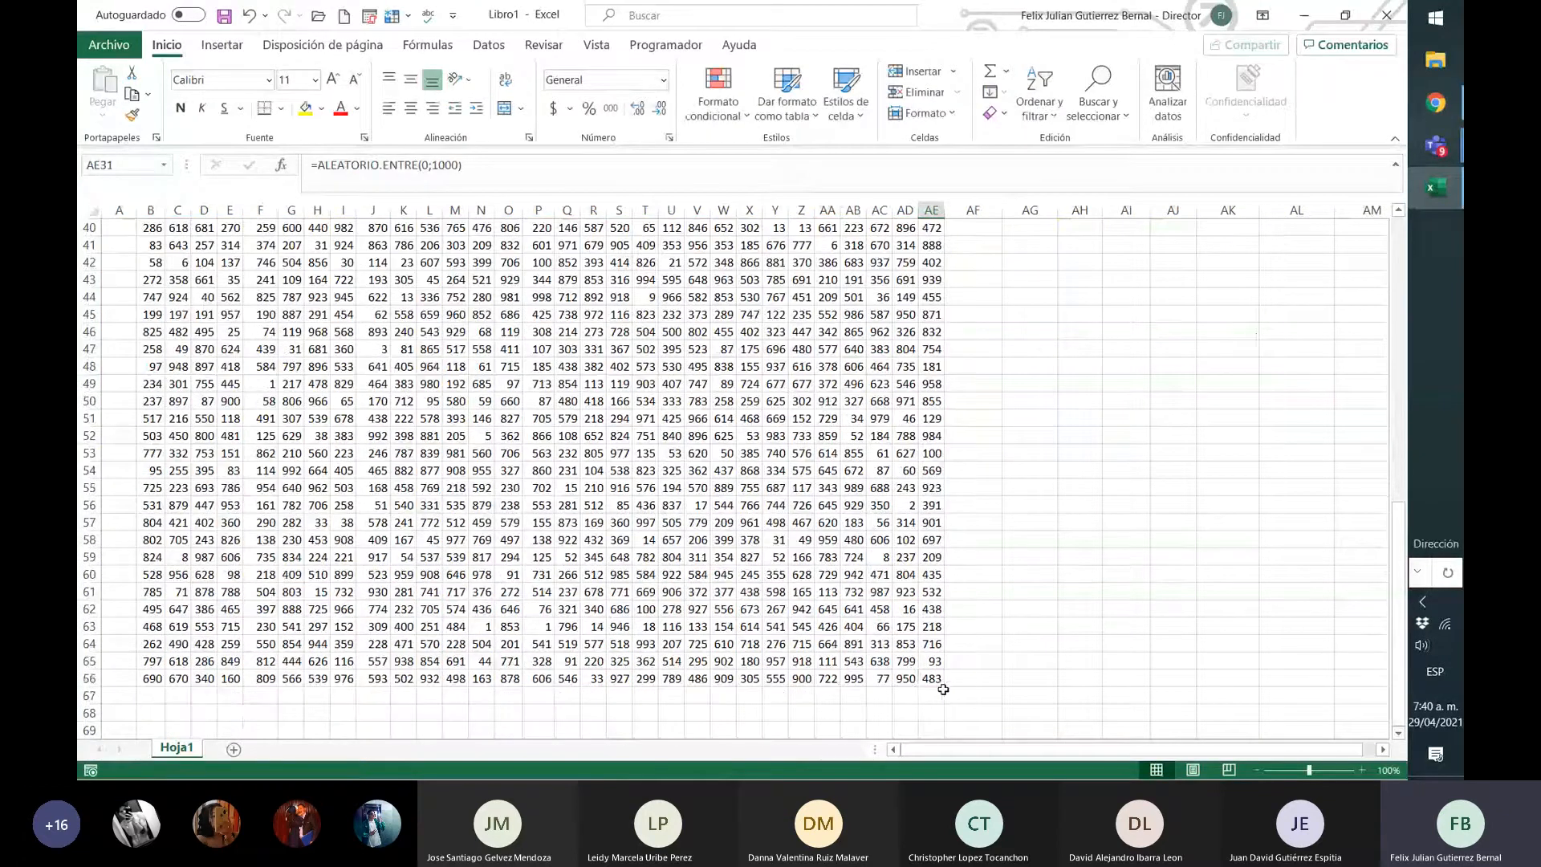
click(938, 680)
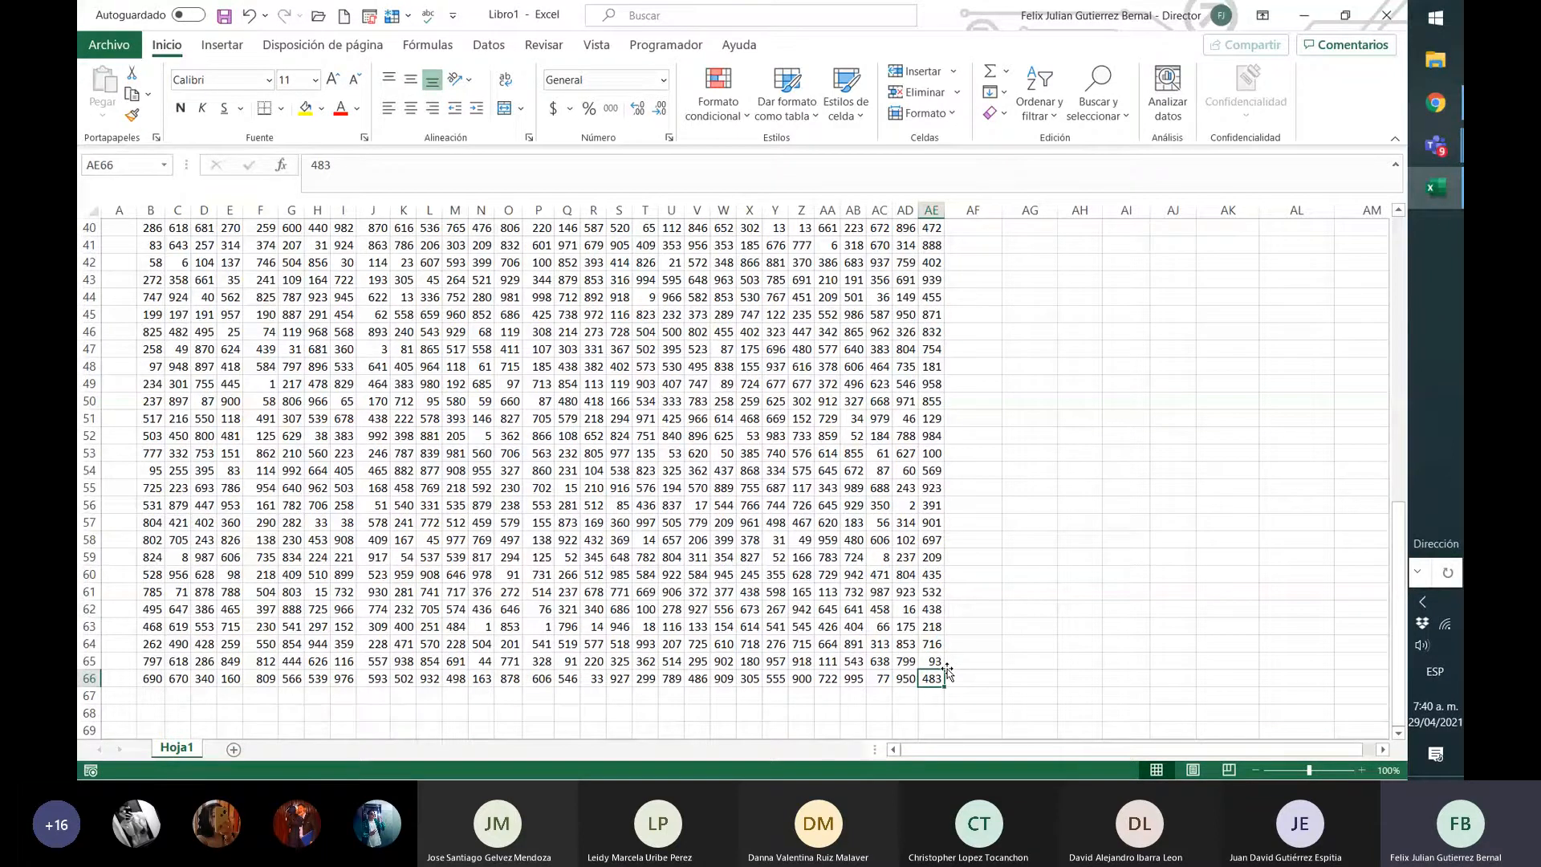
- Delete the pasted values in B37:AE66
scroll(673, 565, up, 2)
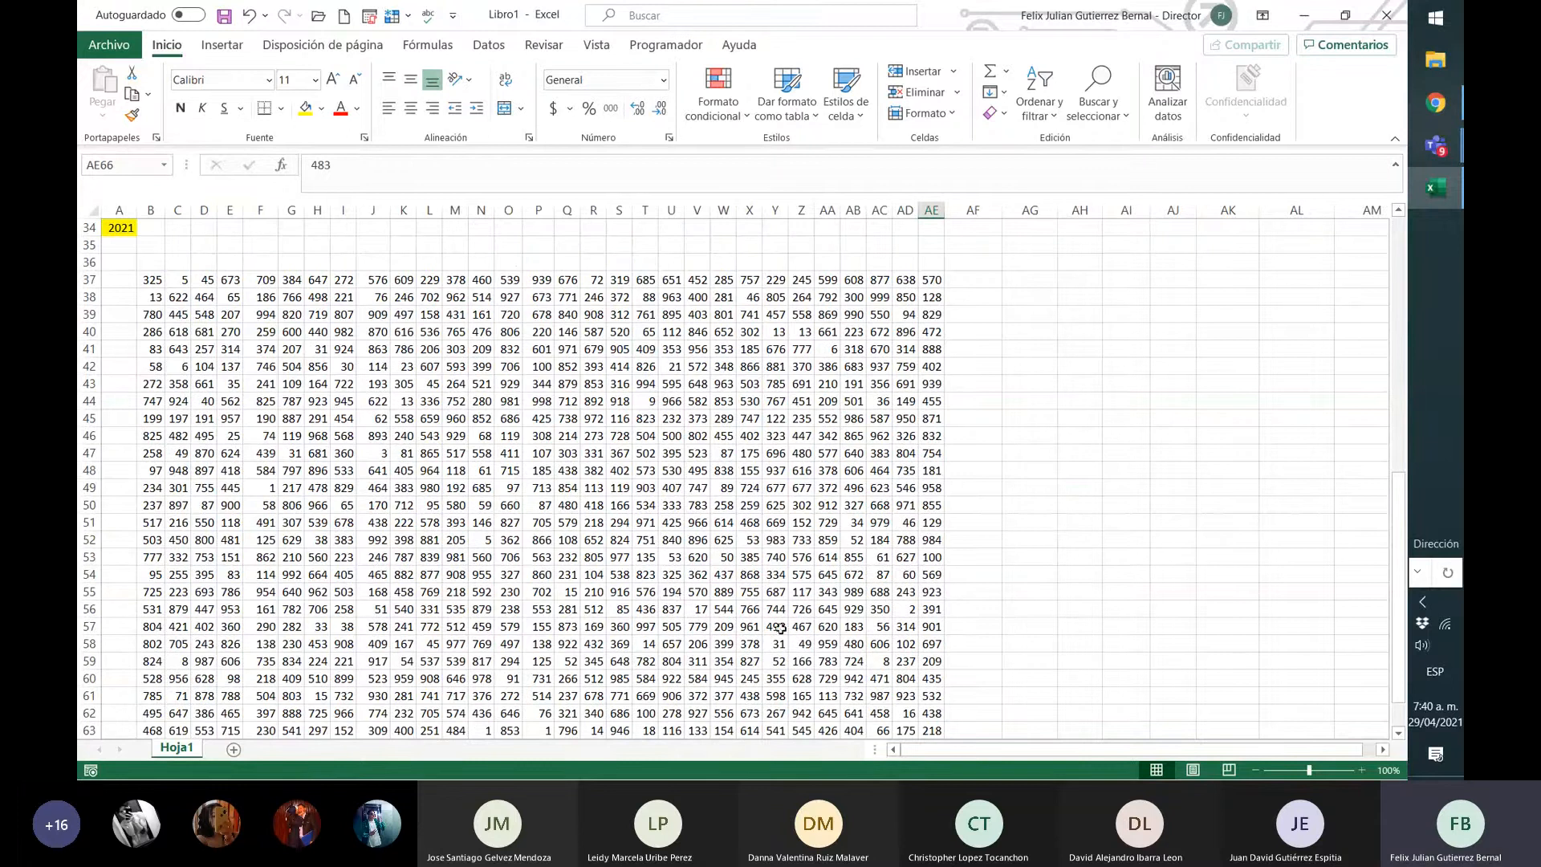
scroll(781, 628, down, 1)
scroll(833, 627, down, 1)
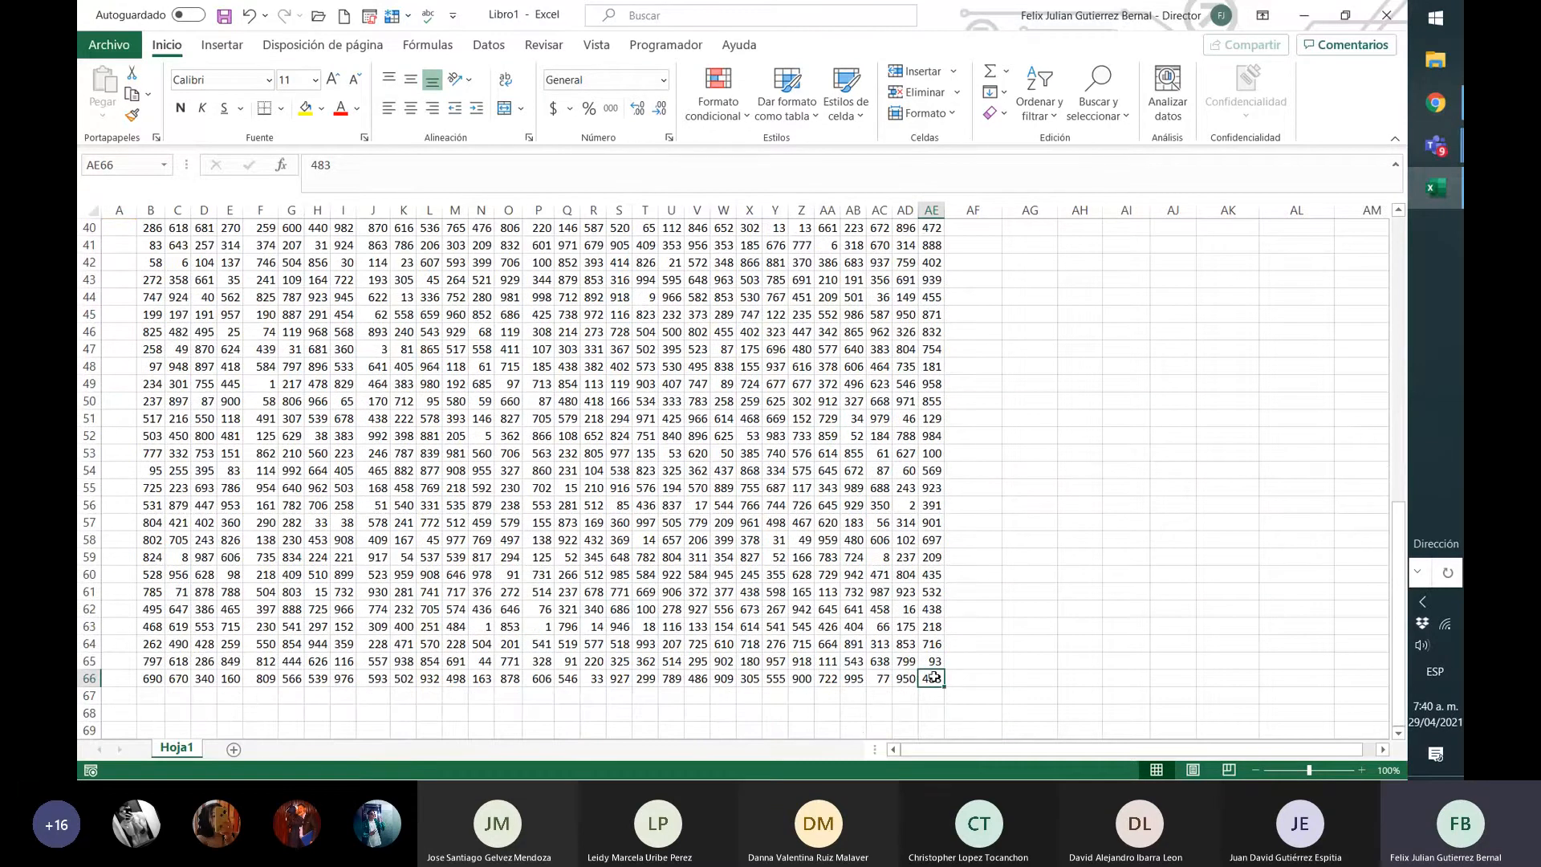
mouse_move(933, 678)
mouse_down()
mouse_move(804, 462)
mouse_move(579, 353)
mouse_move(317, 274)
mouse_move(149, 249)
mouse_up()
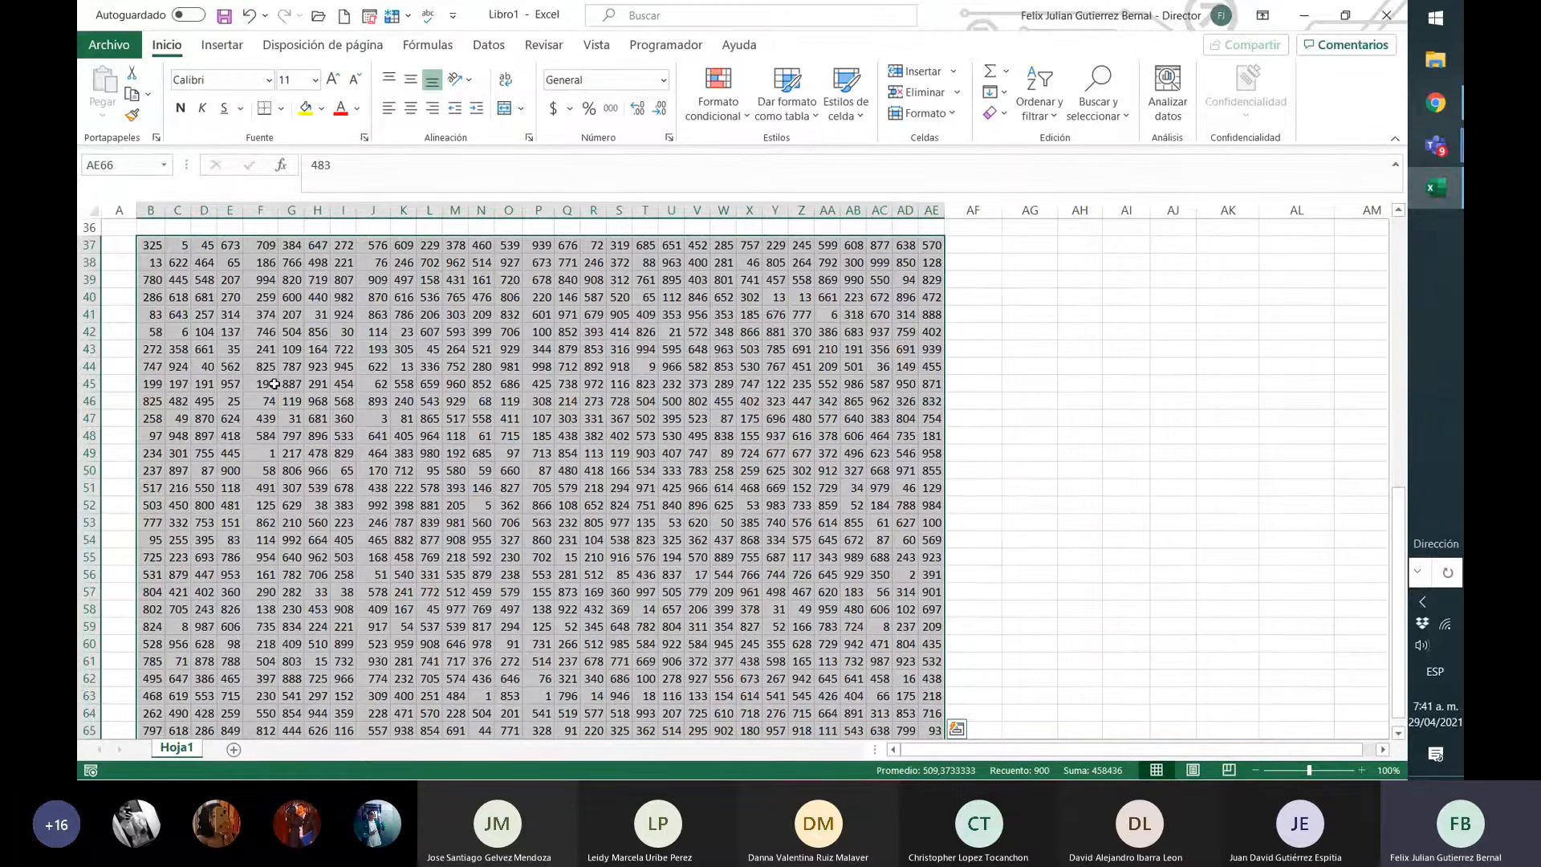
key(Delete)
scroll(274, 383, down, 5)
- Fill the statistics header cells AF1:AK1, from promedio to indicador, with yellow
scroll(698, 388, up, 10)
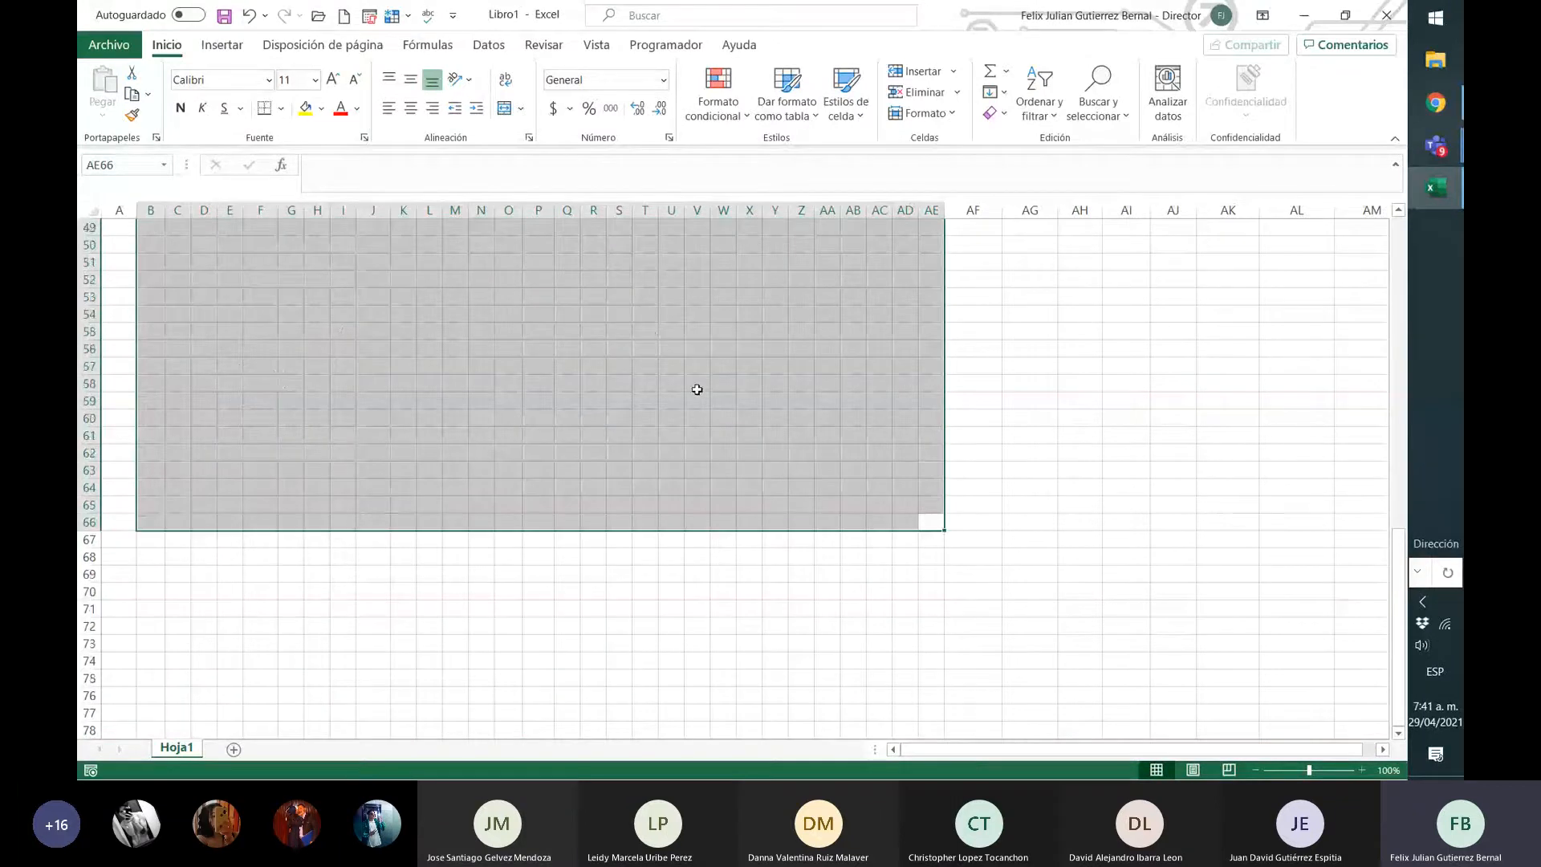
scroll(1061, 471, up, 4)
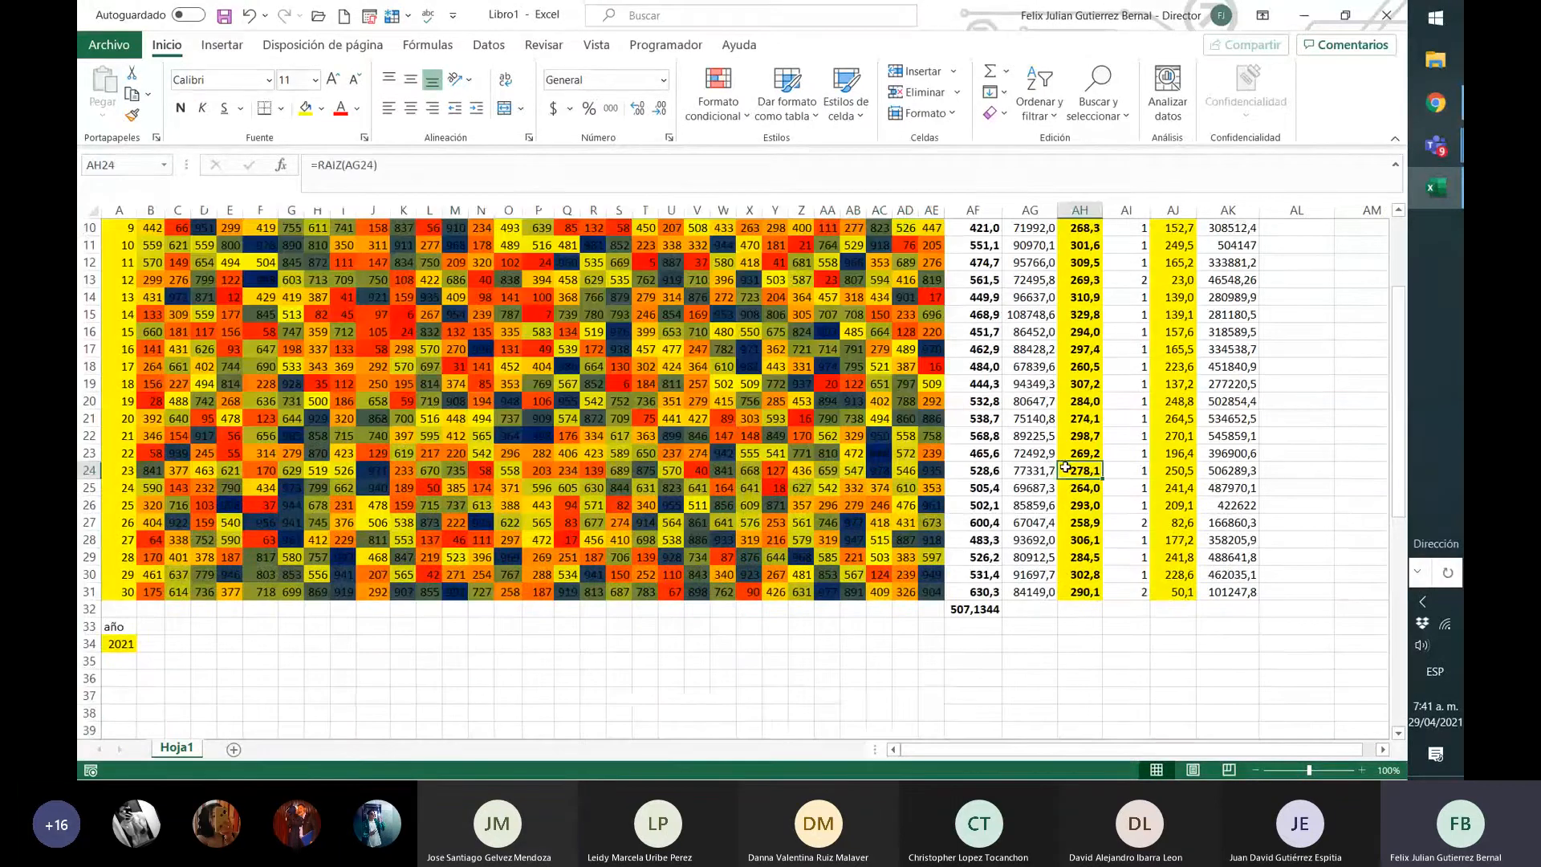
click(1062, 471)
scroll(1061, 471, up, 3)
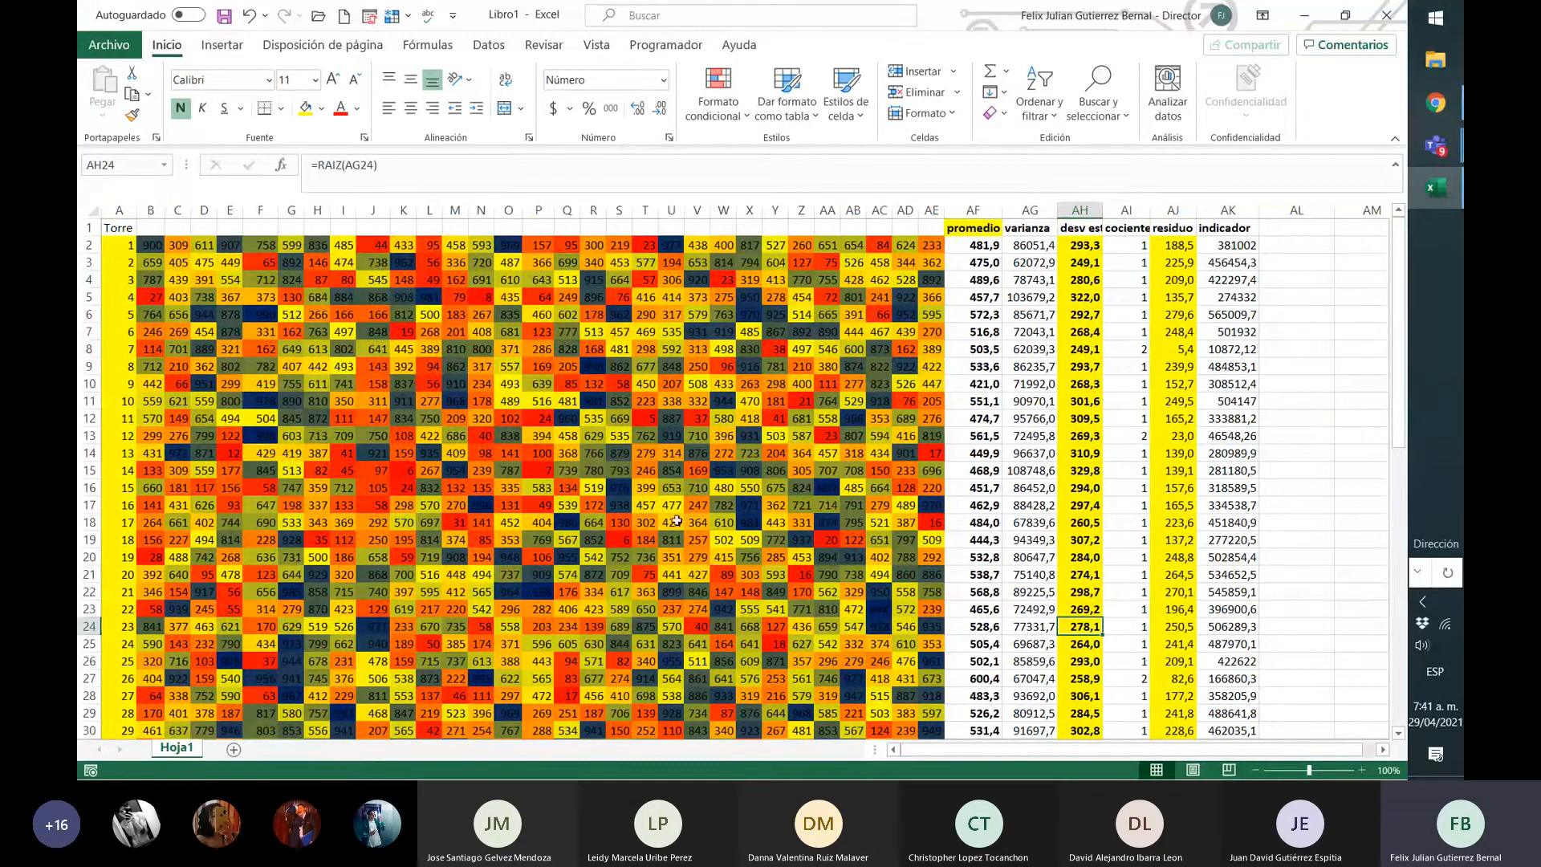
click(1293, 228)
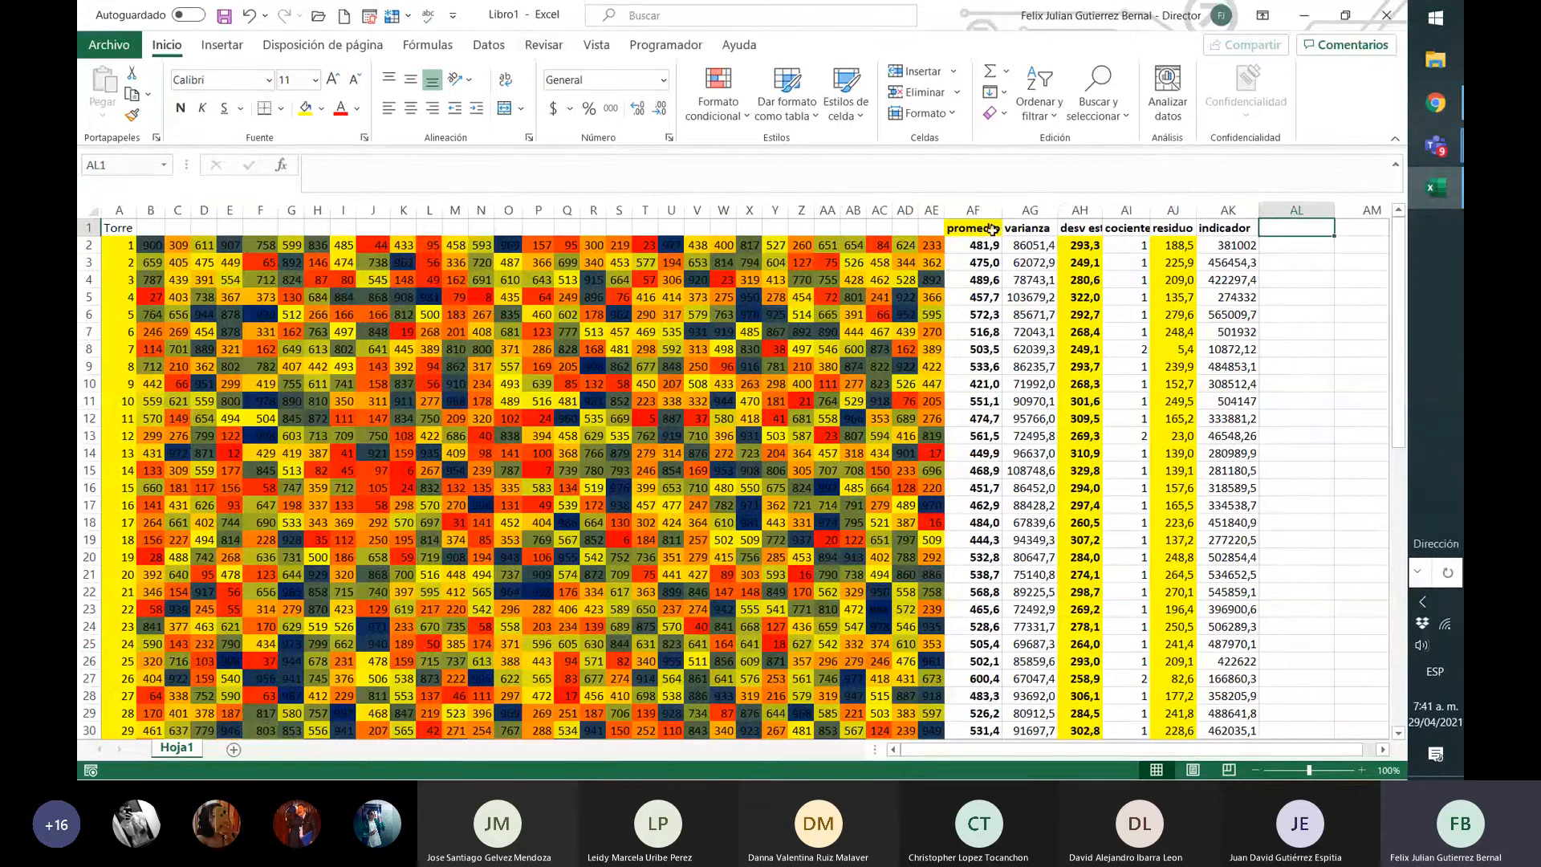
drag(972, 228, 1228, 228)
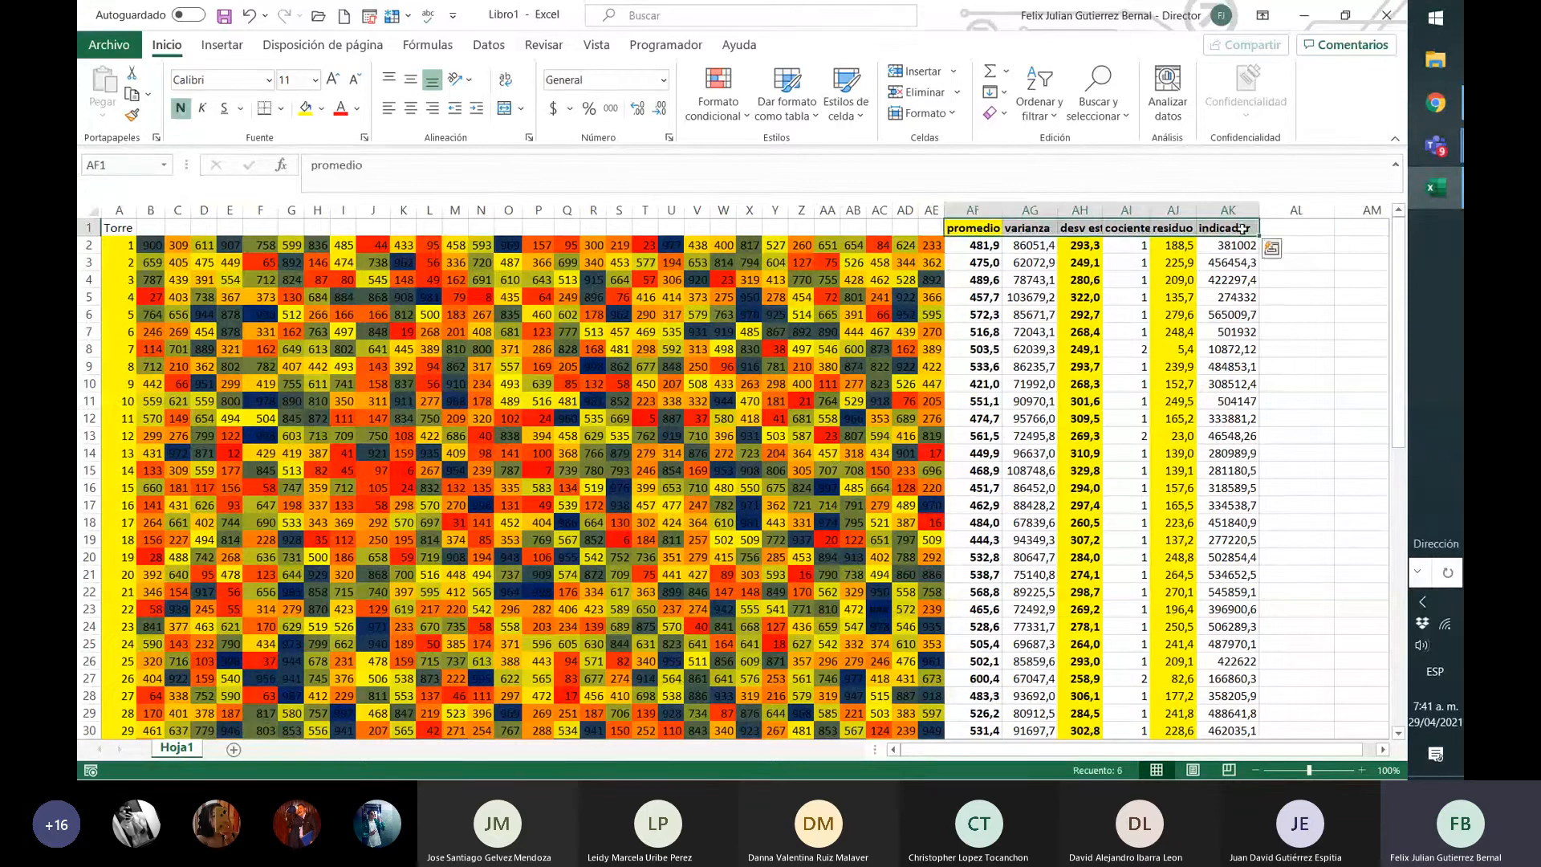
click(305, 109)
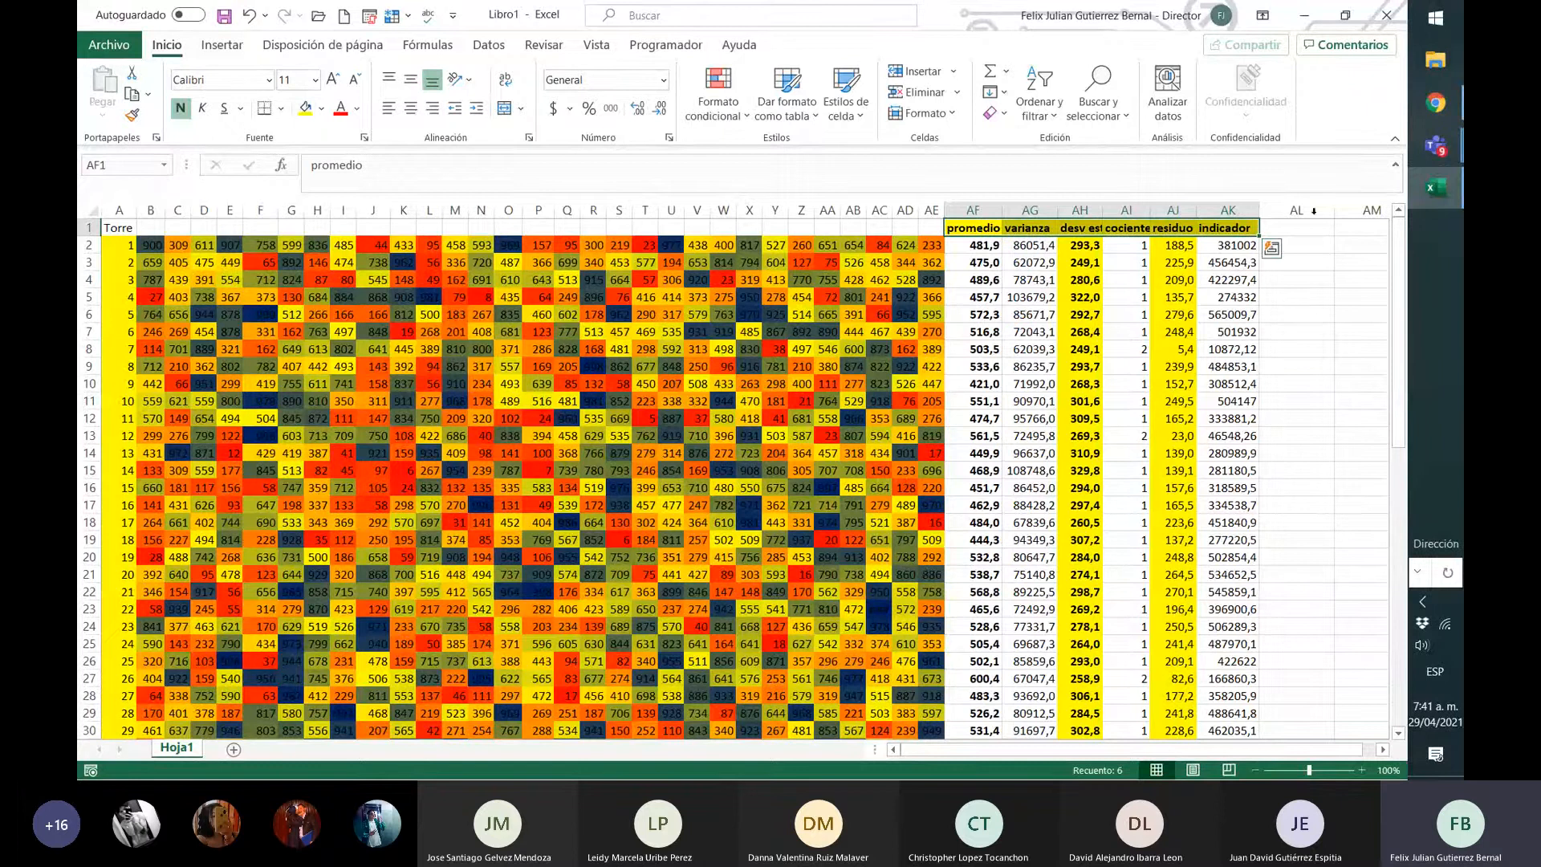
- Start a formula in AL1 and open the full Insert Function dialog, ready to search for a function by description
click(1296, 231)
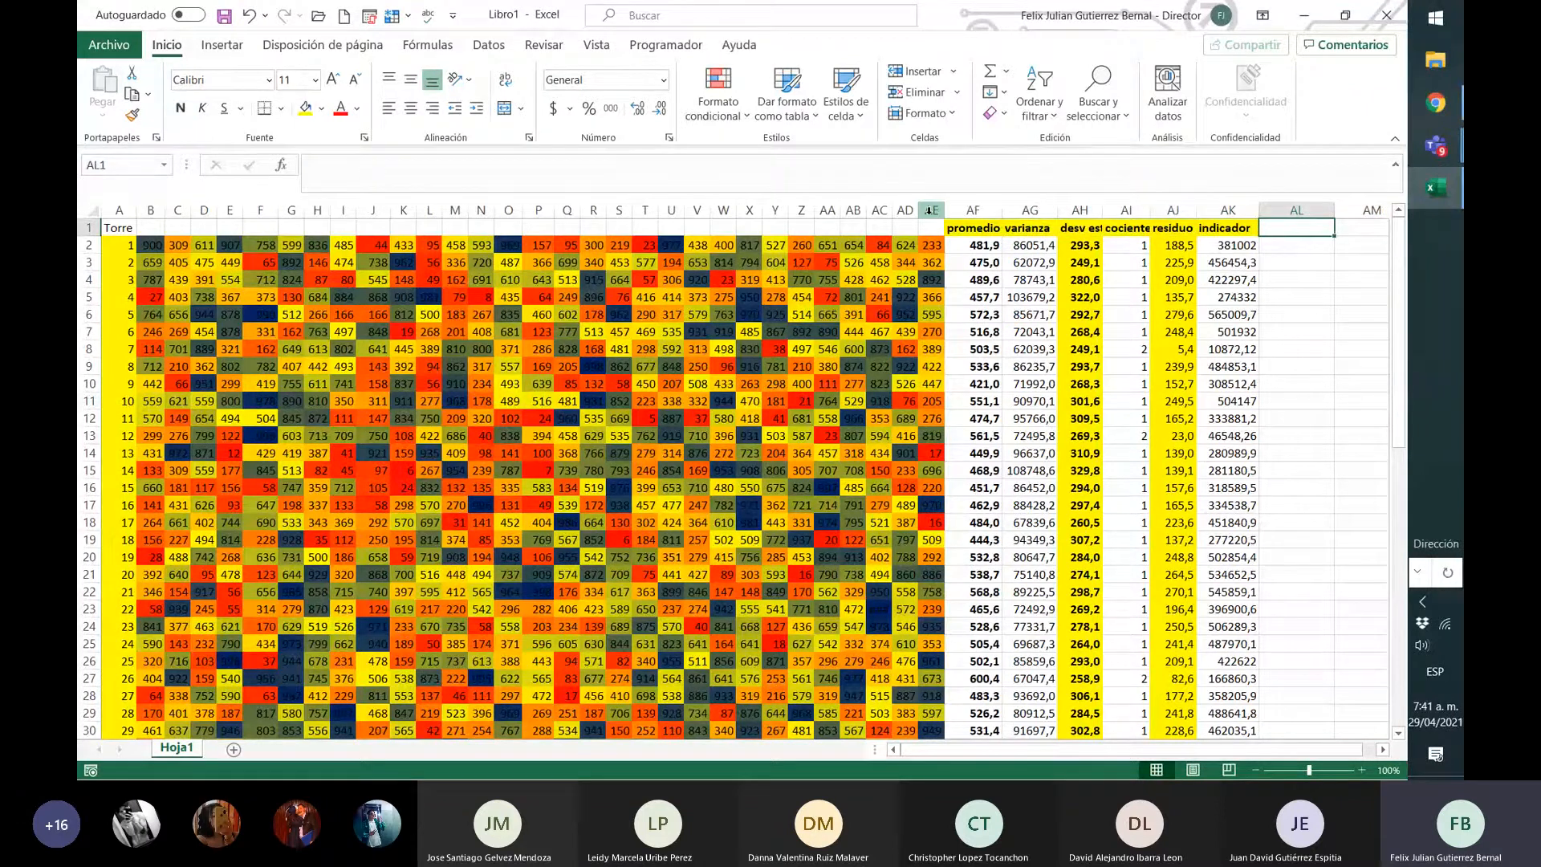
text(=)
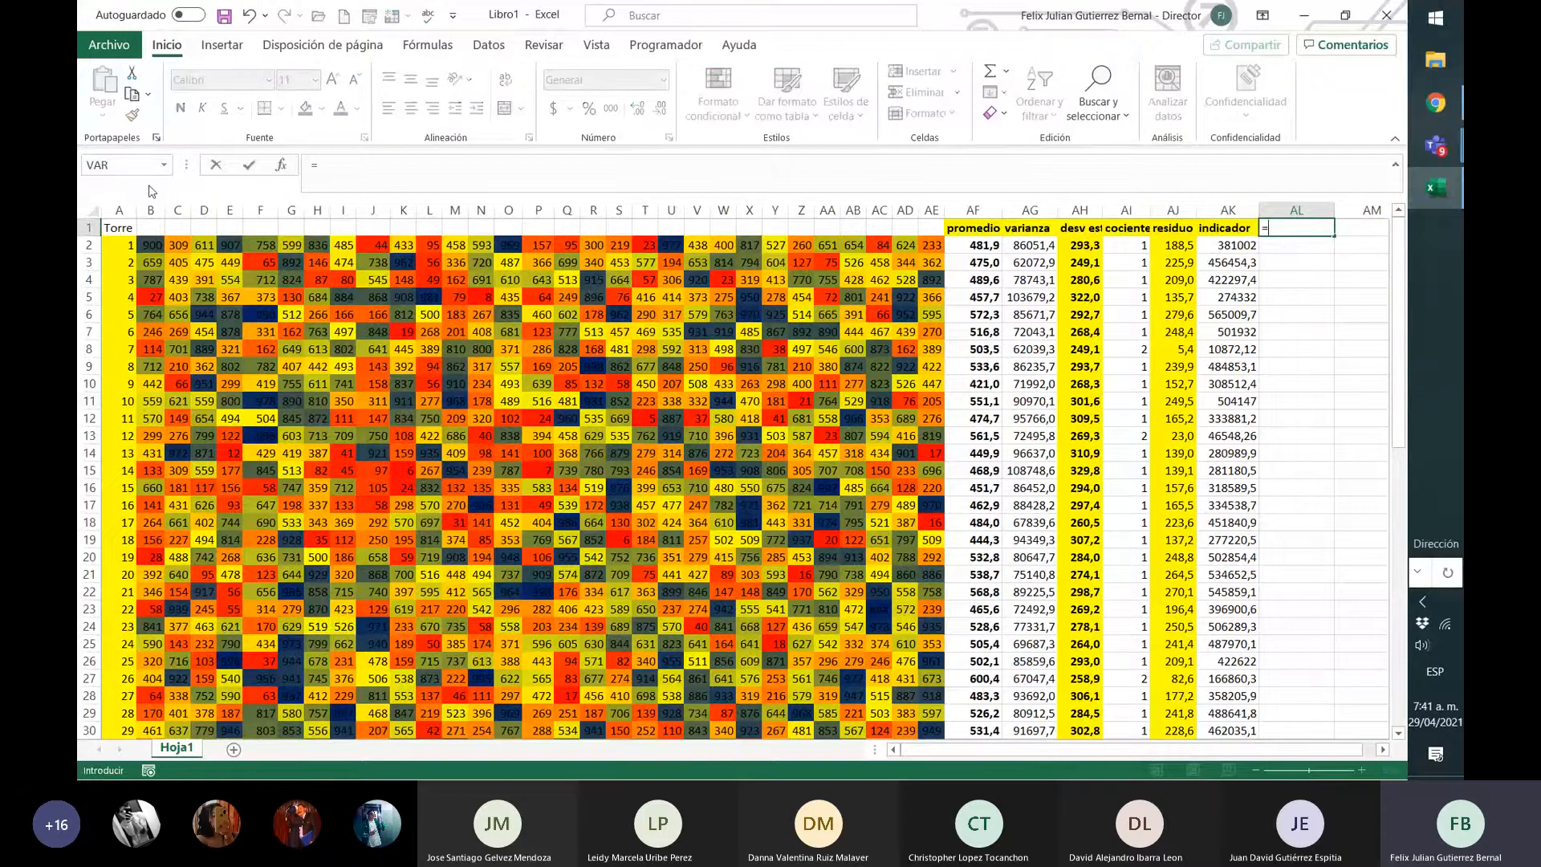
click(163, 165)
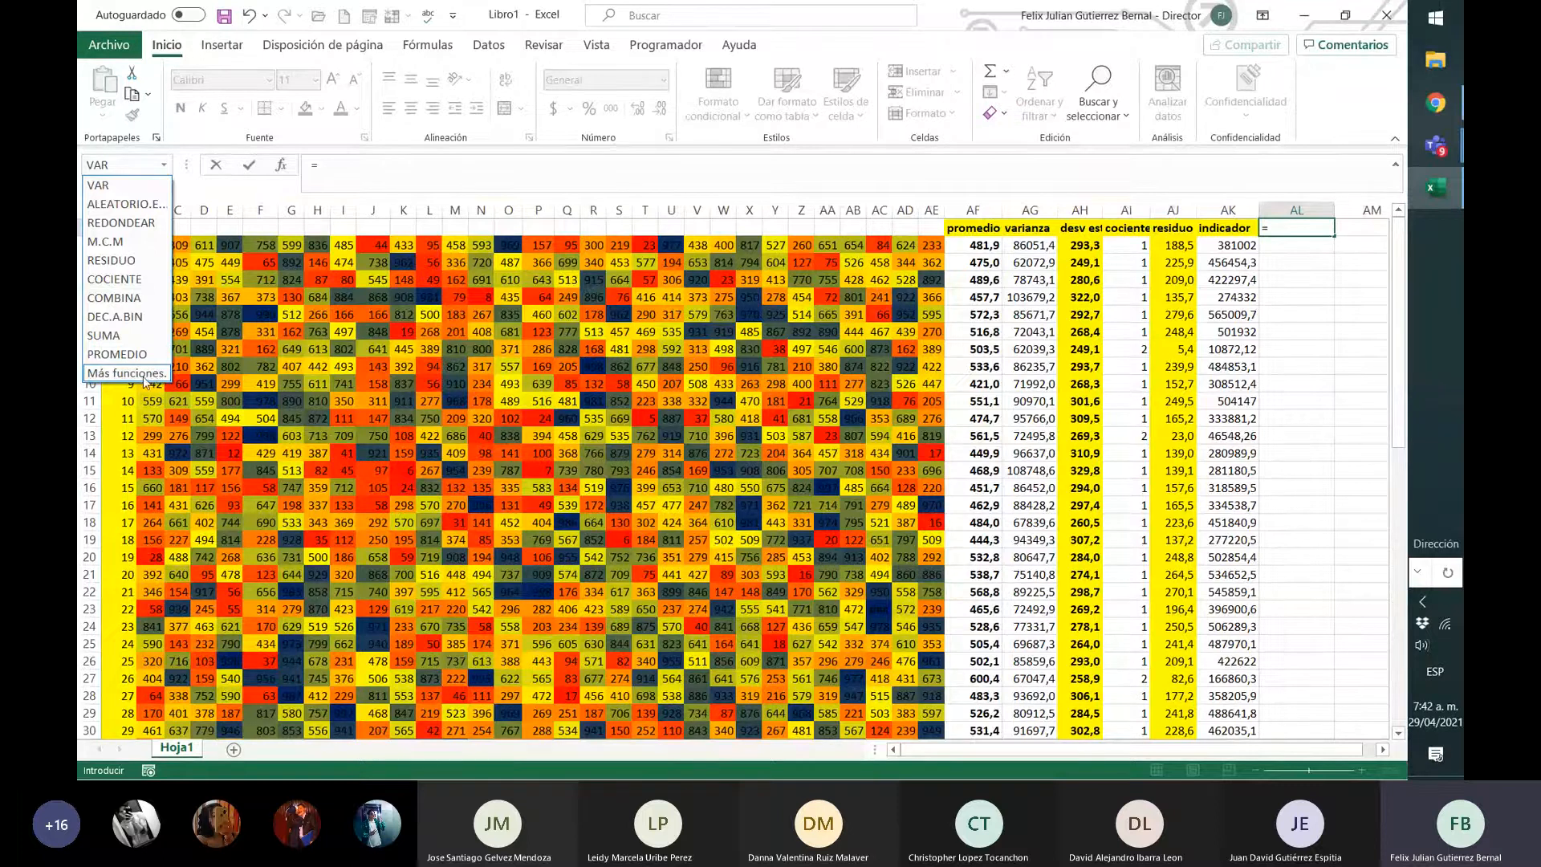
click(146, 379)
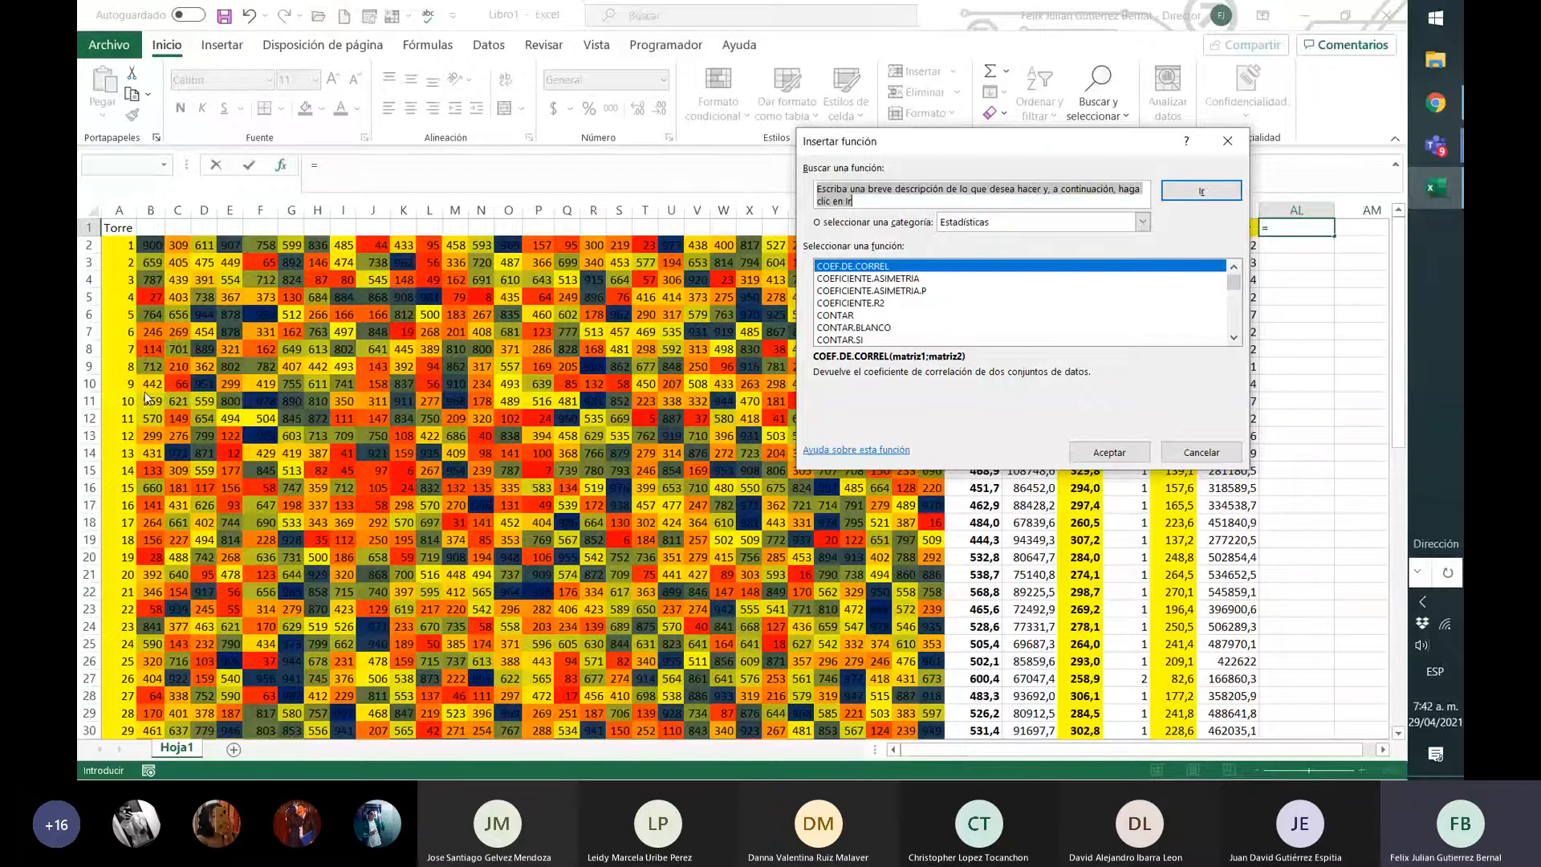
click(834, 196)
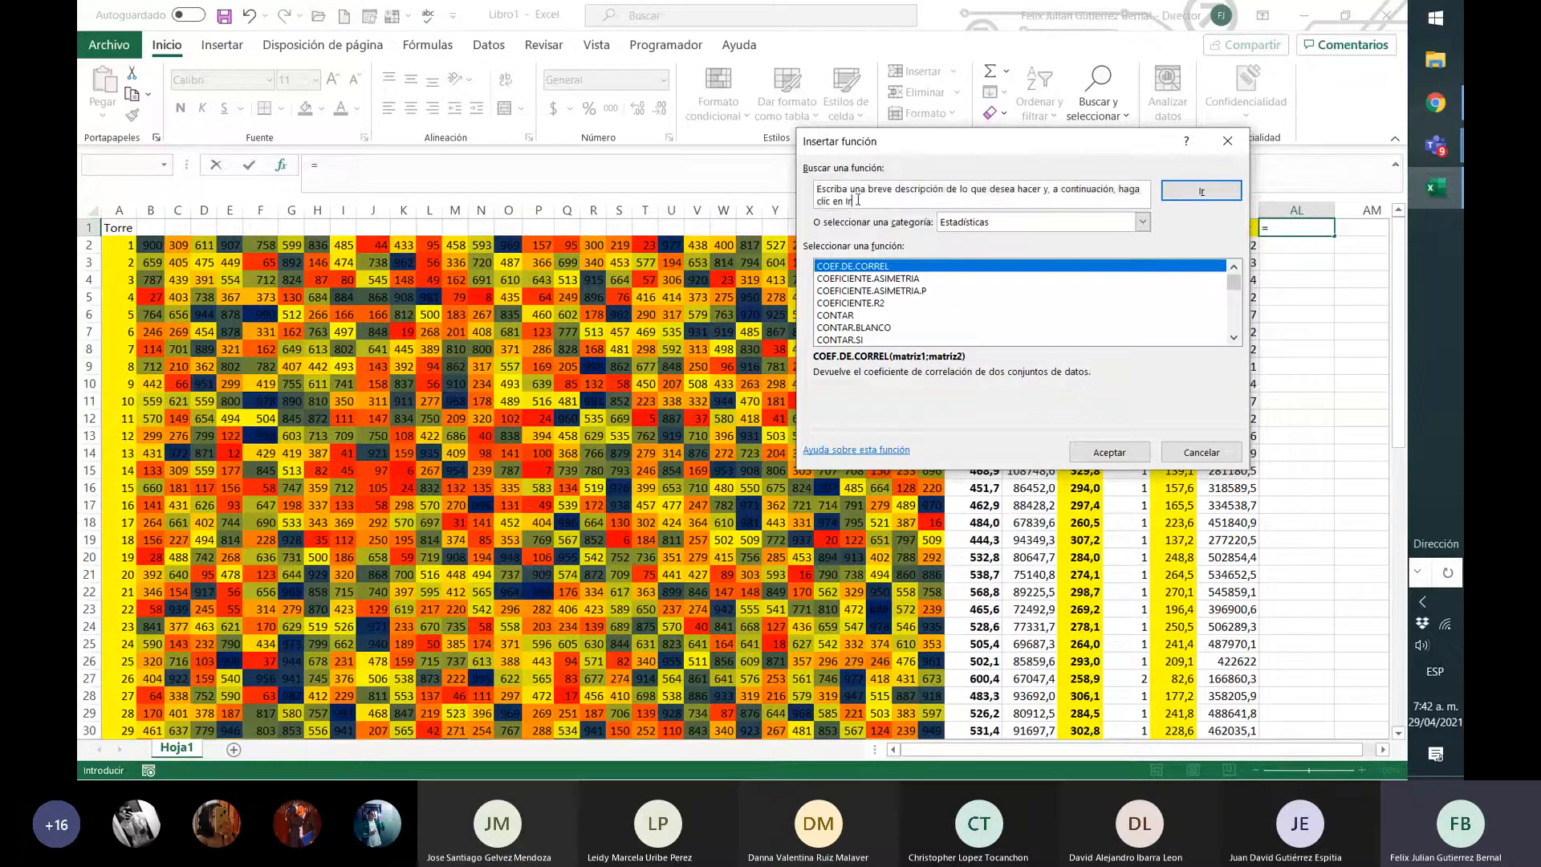
- Search the function library for "rango" and for "minimo comun multiplo"
drag(835, 196, 810, 203)
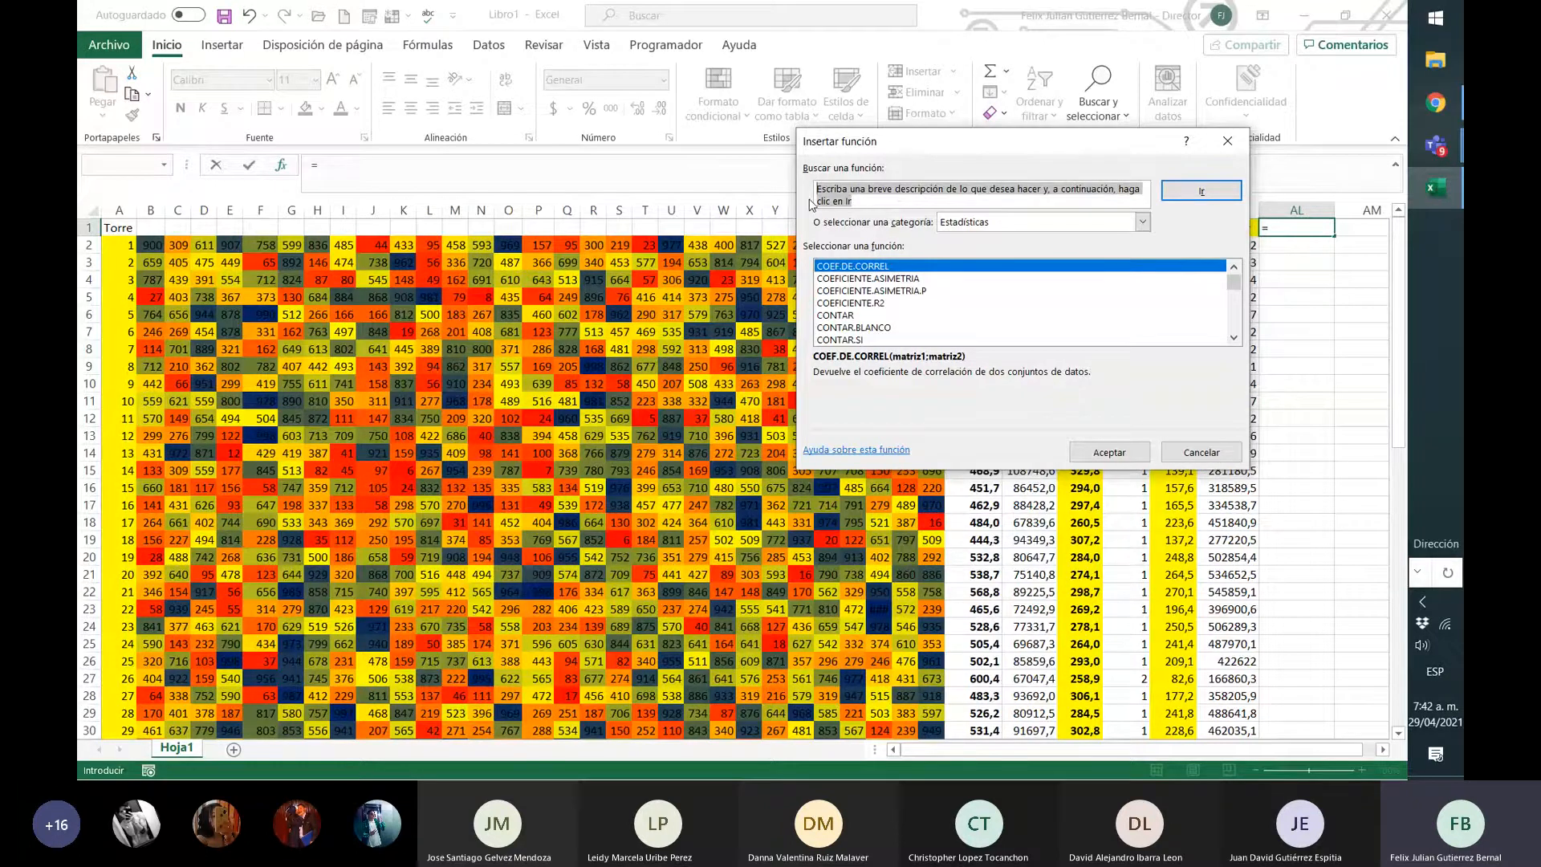
text(rango)
key(Return)
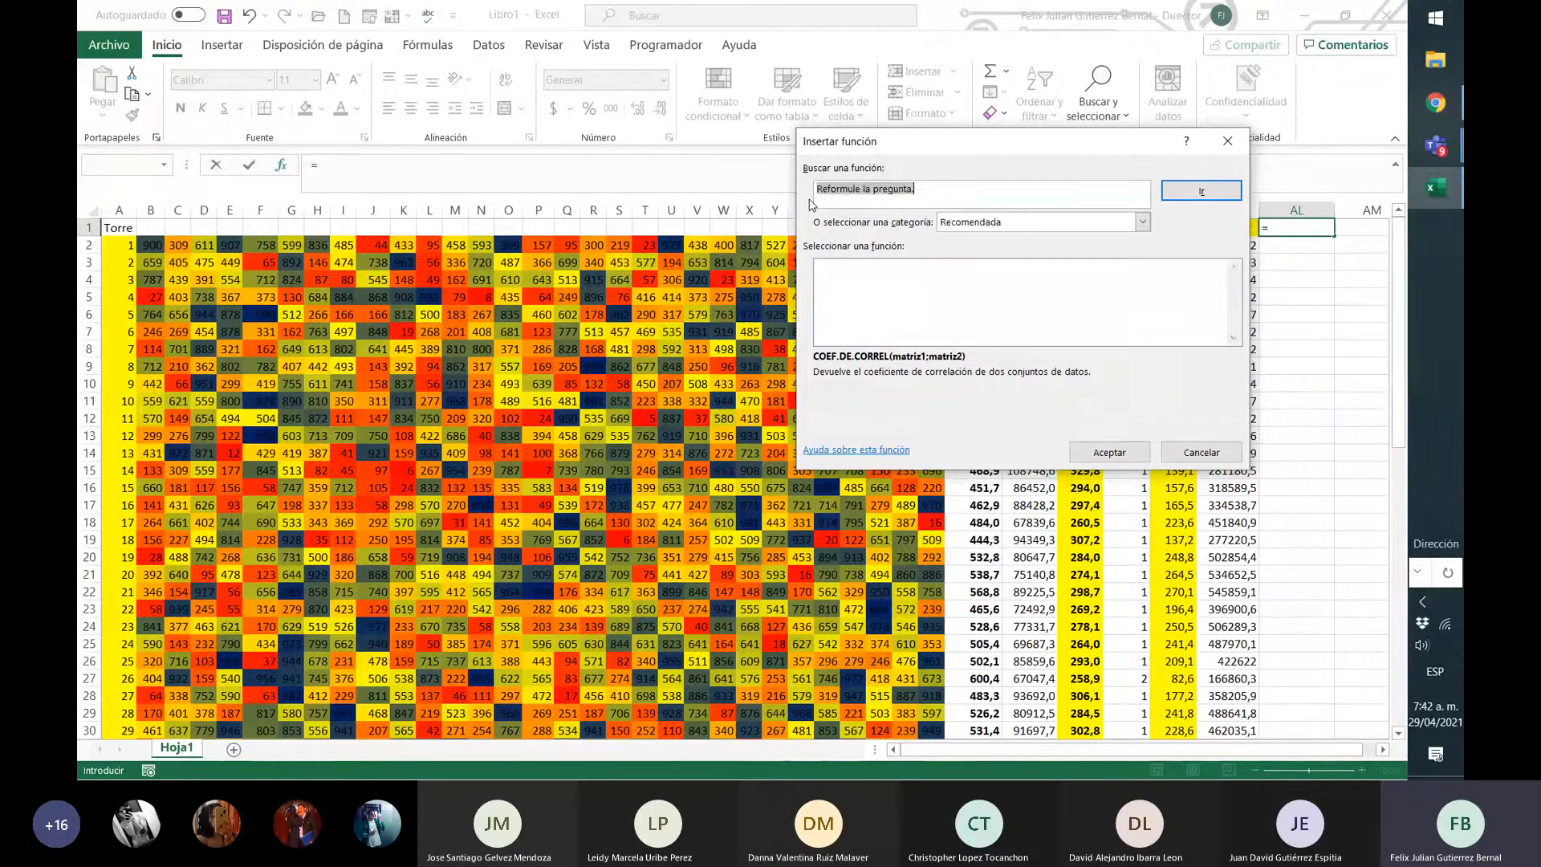
click(943, 203)
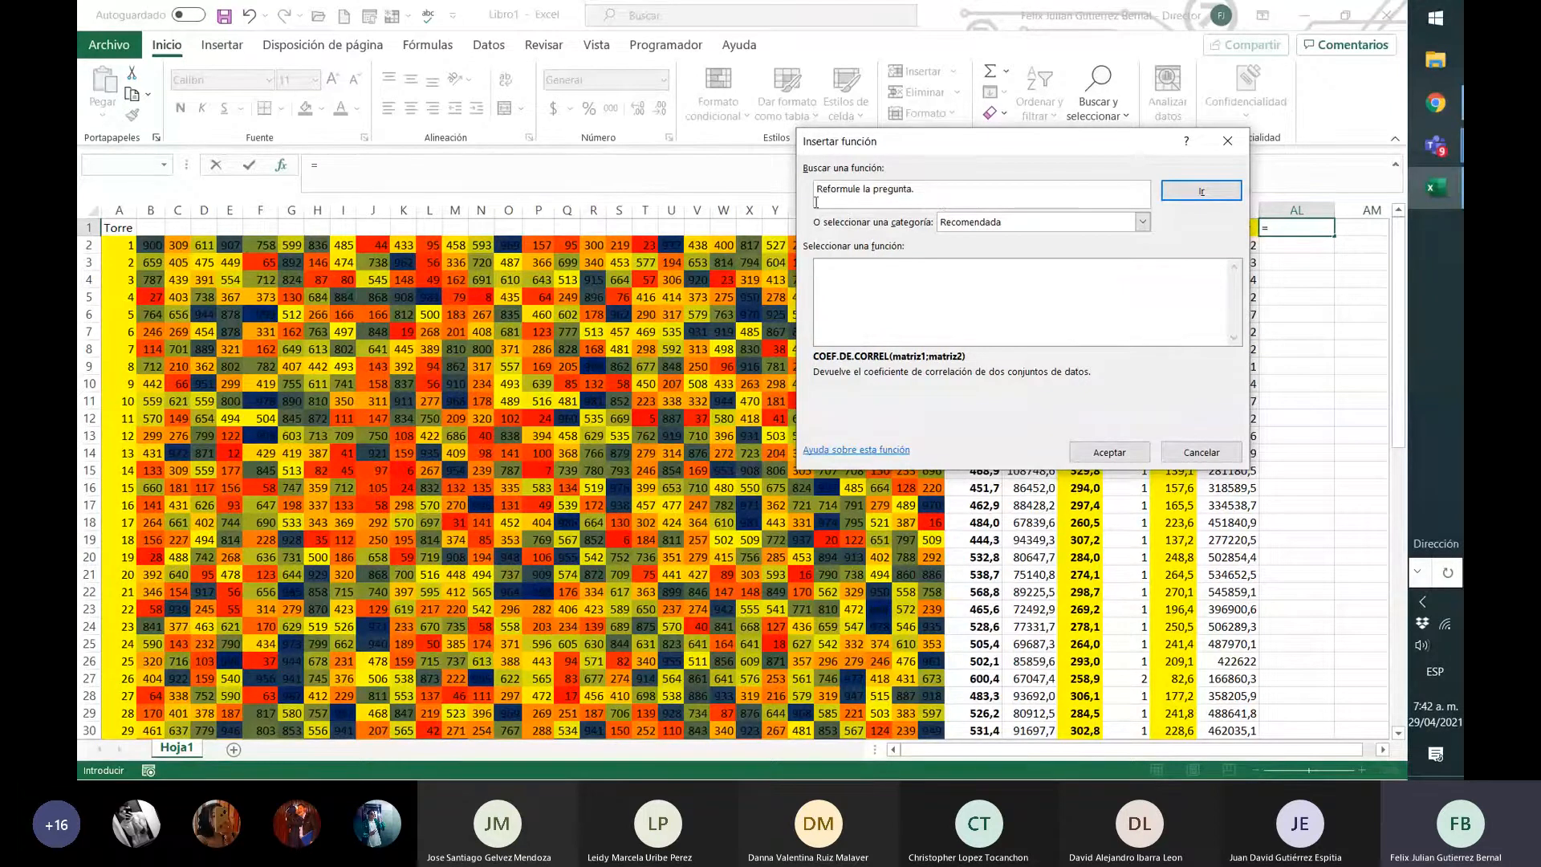
key(shift+Home)
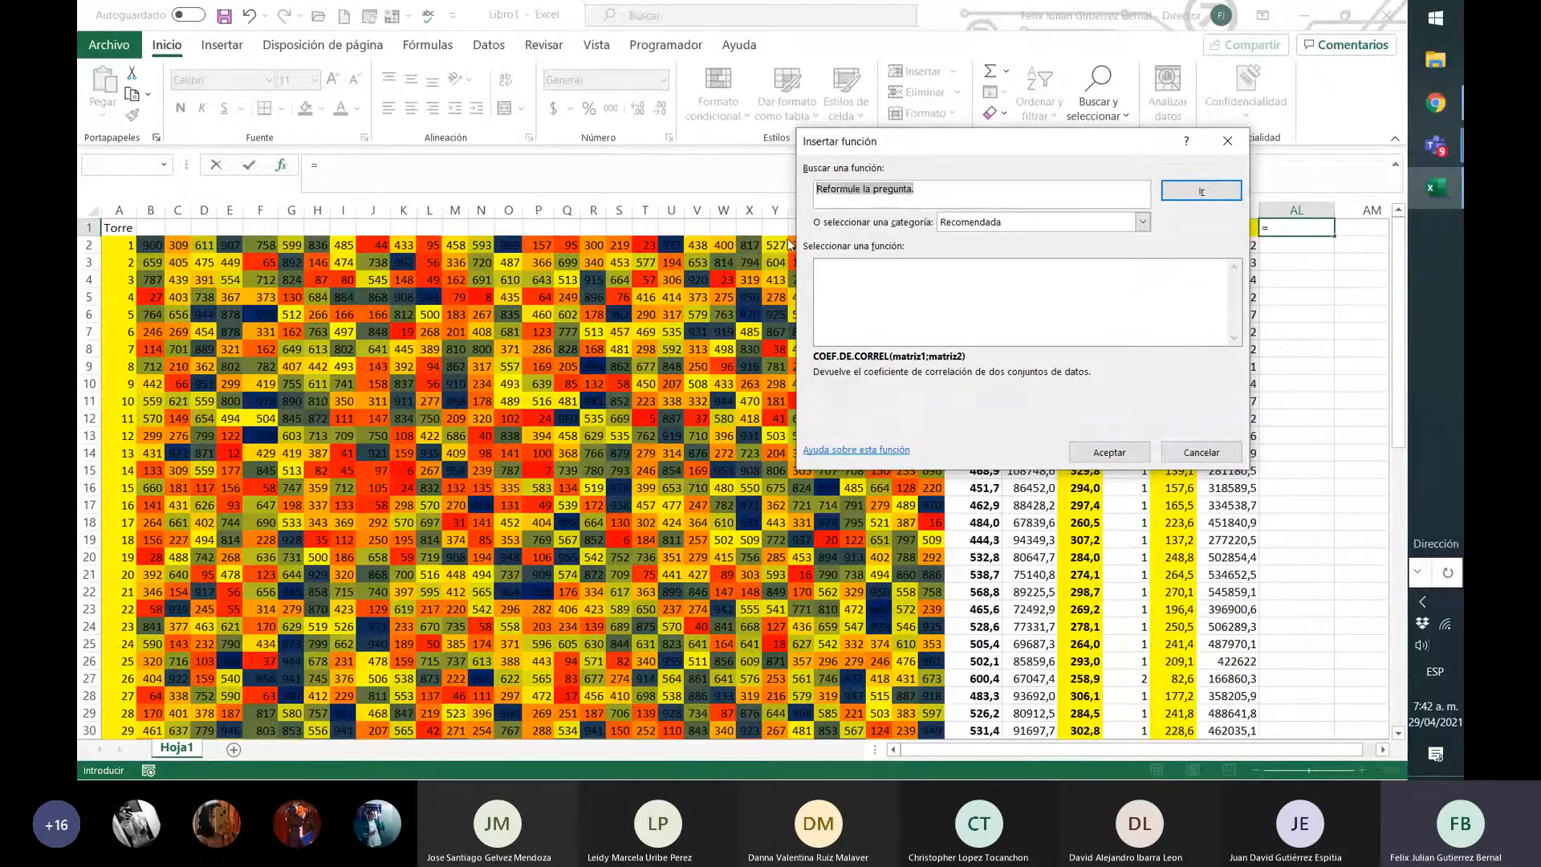
text(minim)
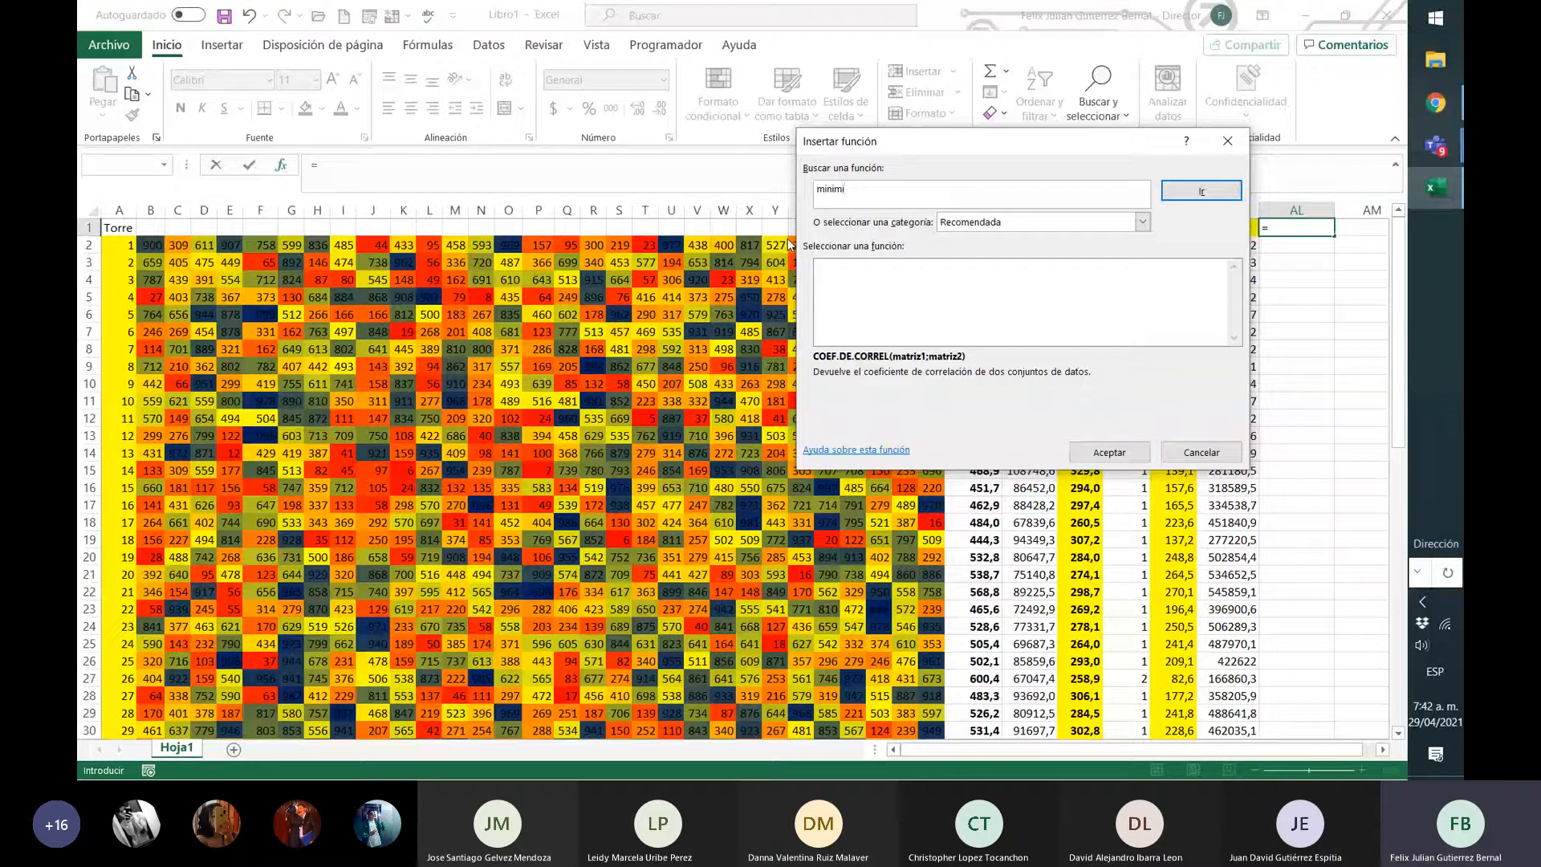
text(o comun multiplo)
key(Return)
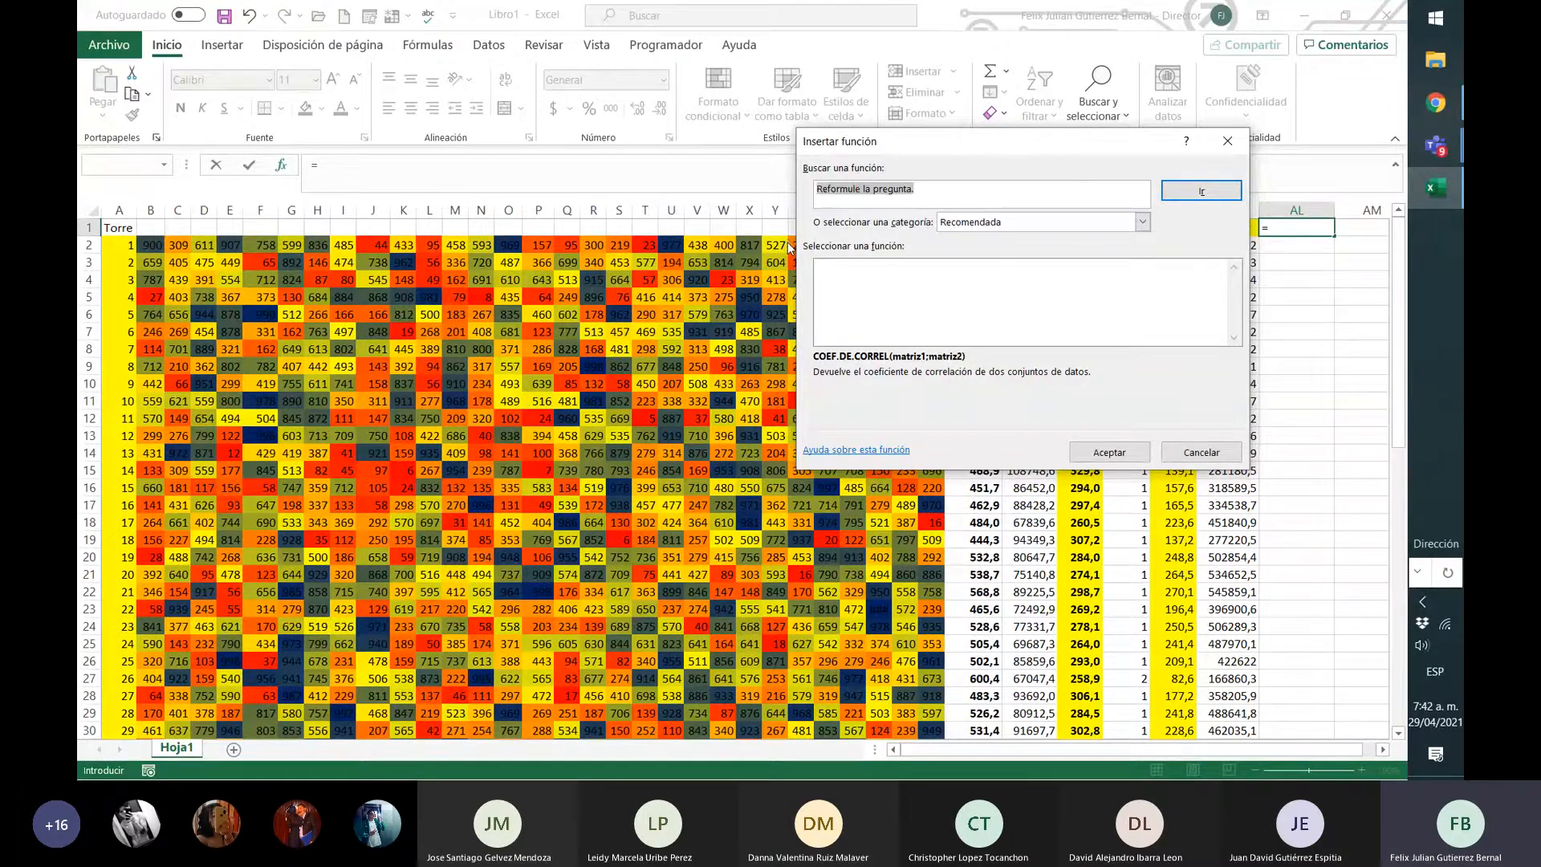
- Set the function category to Todo and search the function library for "M.C.M"
click(1044, 223)
click(1005, 256)
click(962, 193)
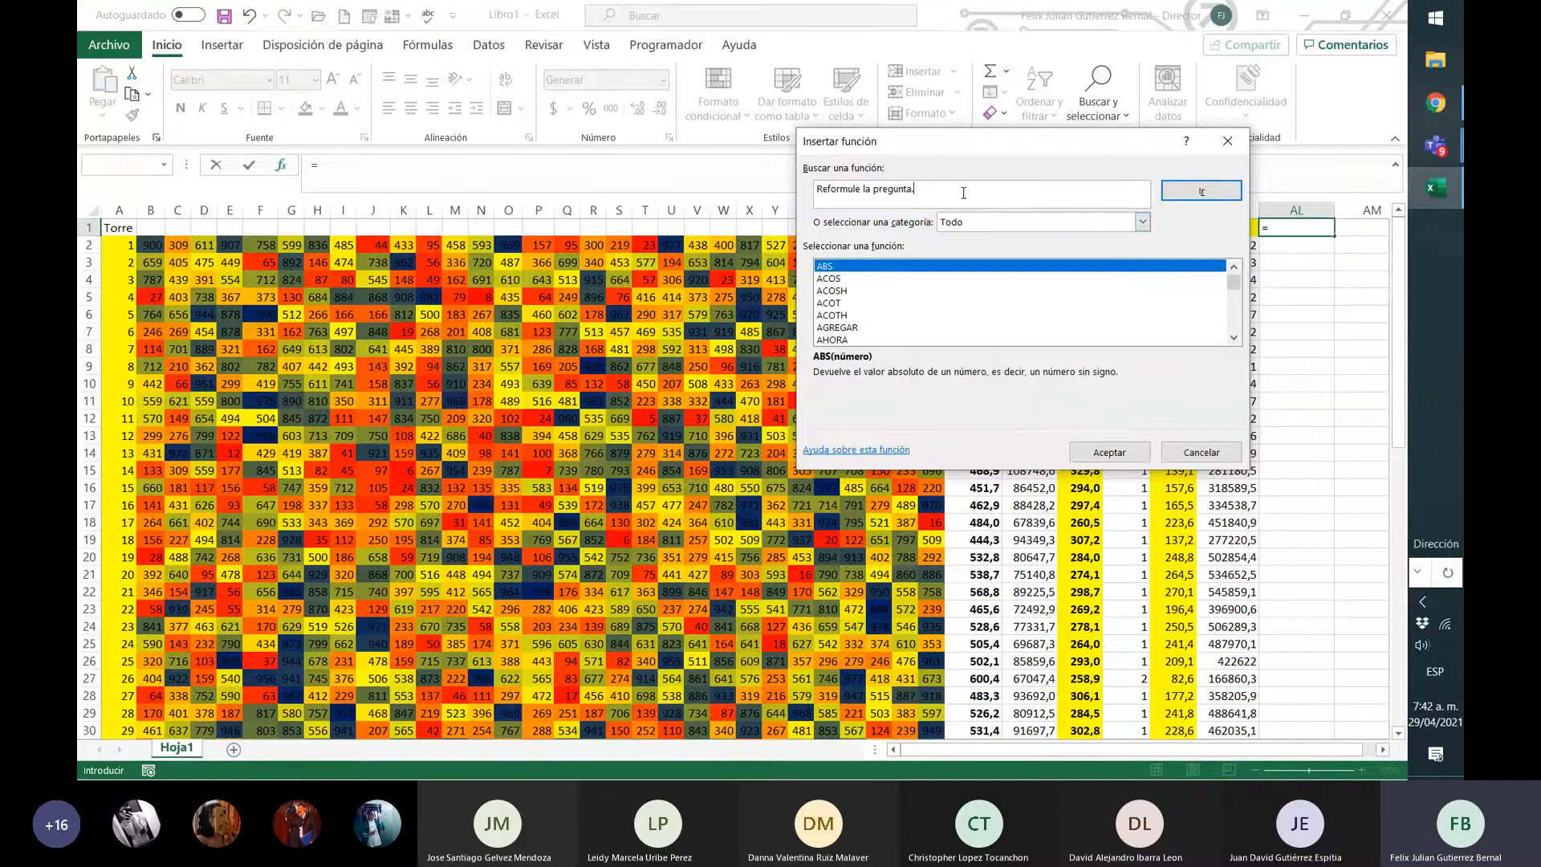
drag(836, 190, 792, 197)
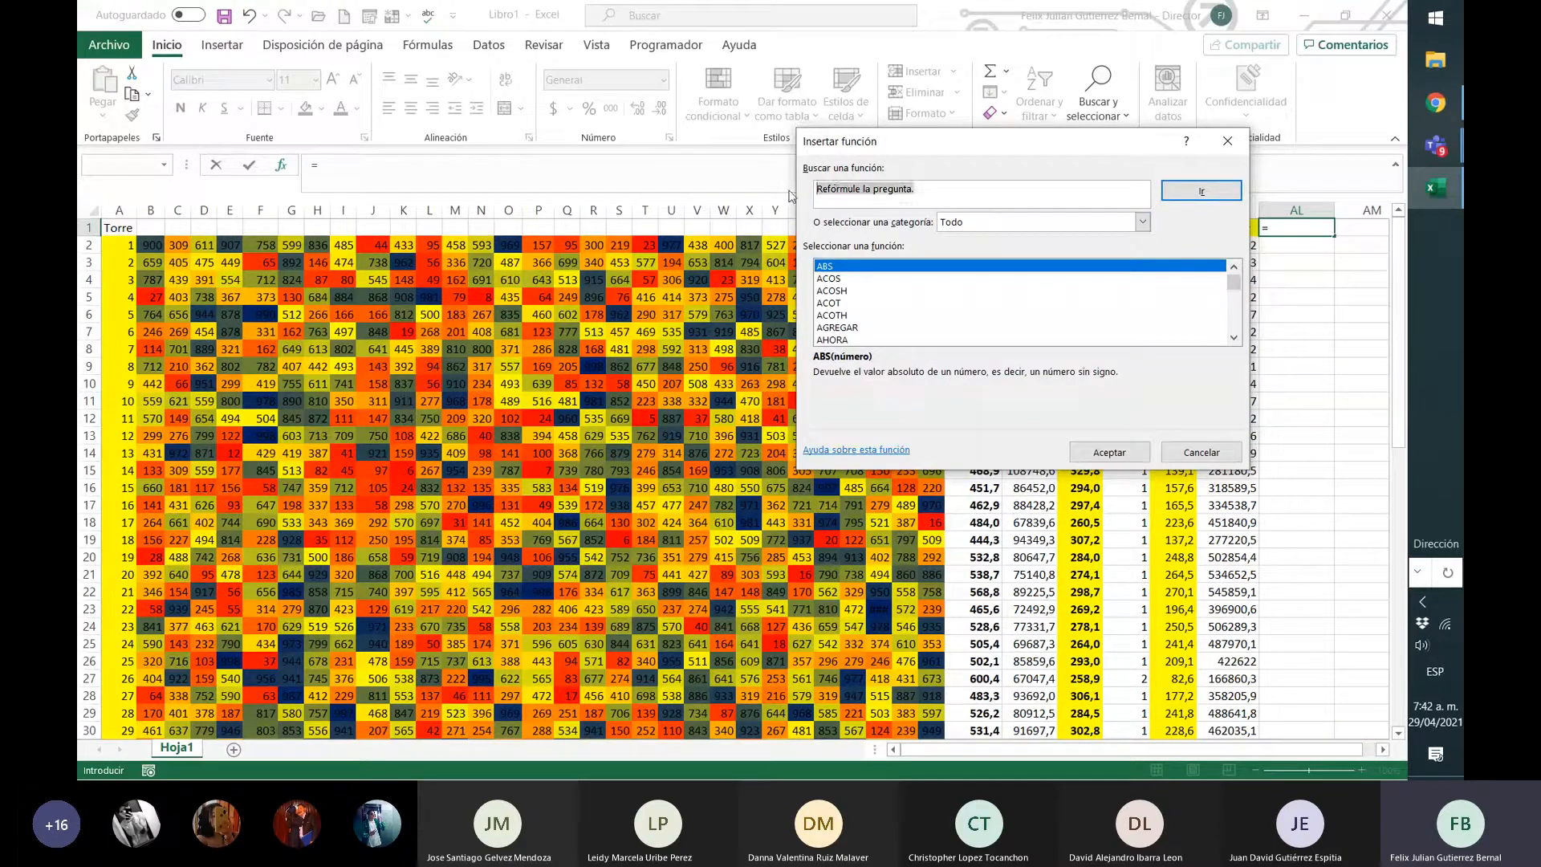
text(M)
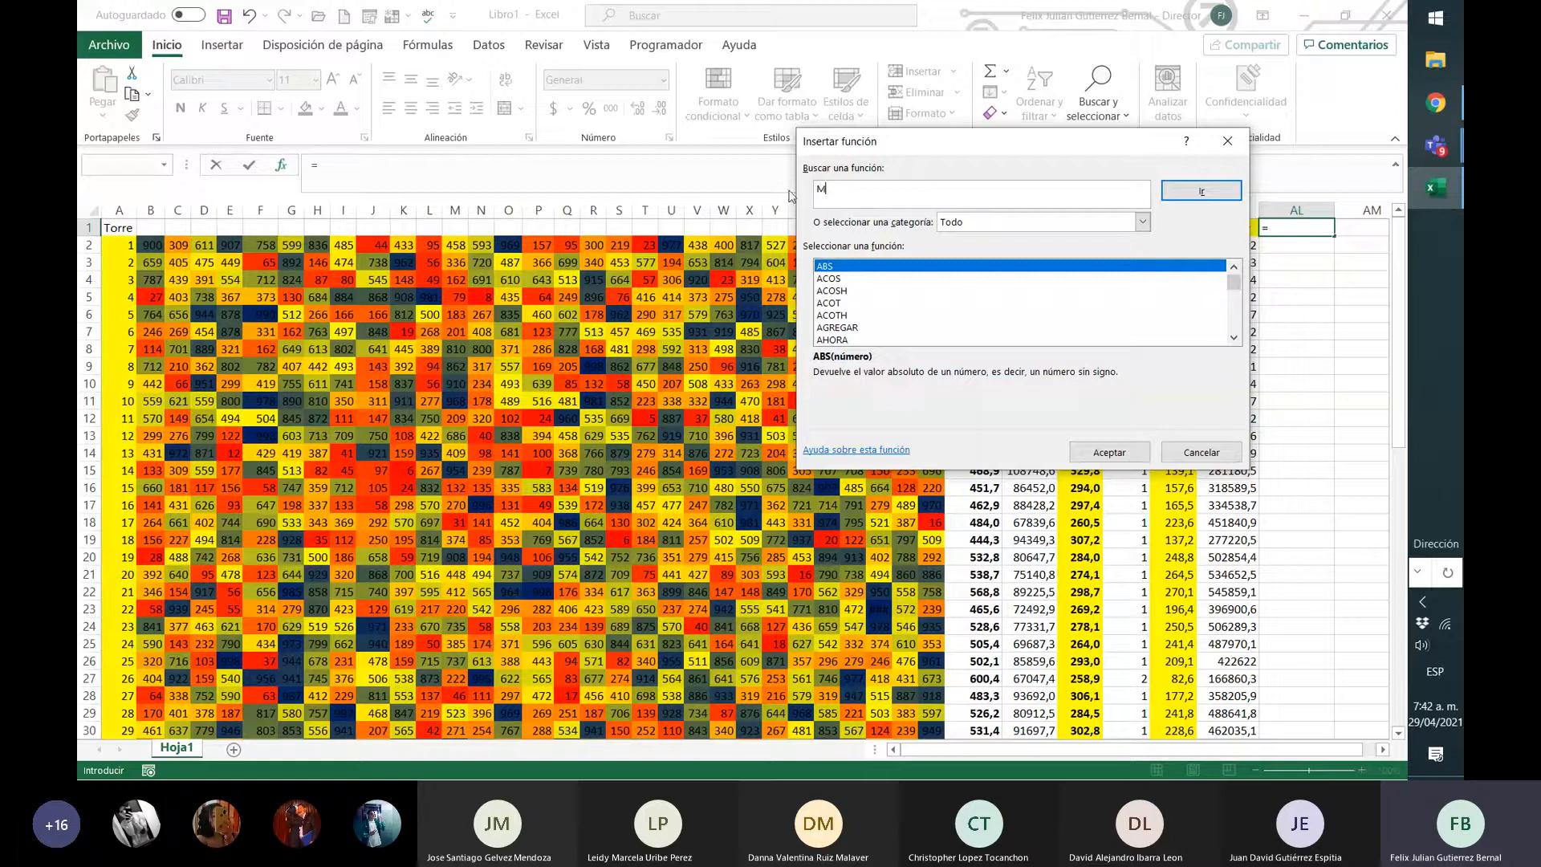
text(.C.M)
key(Return)
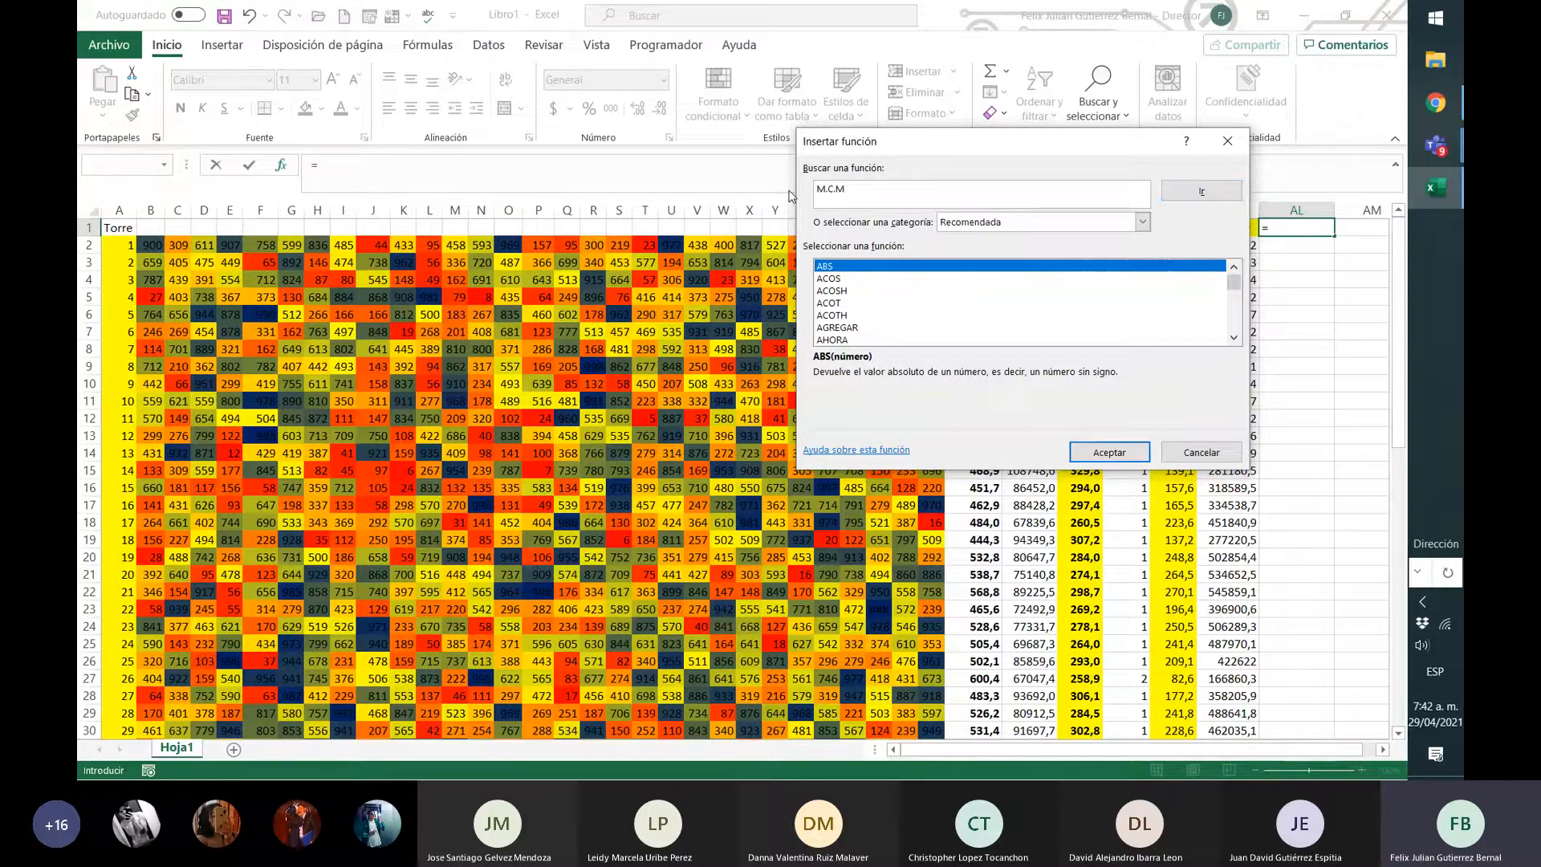
- Look through the list of functions for M.C.M
click(905, 303)
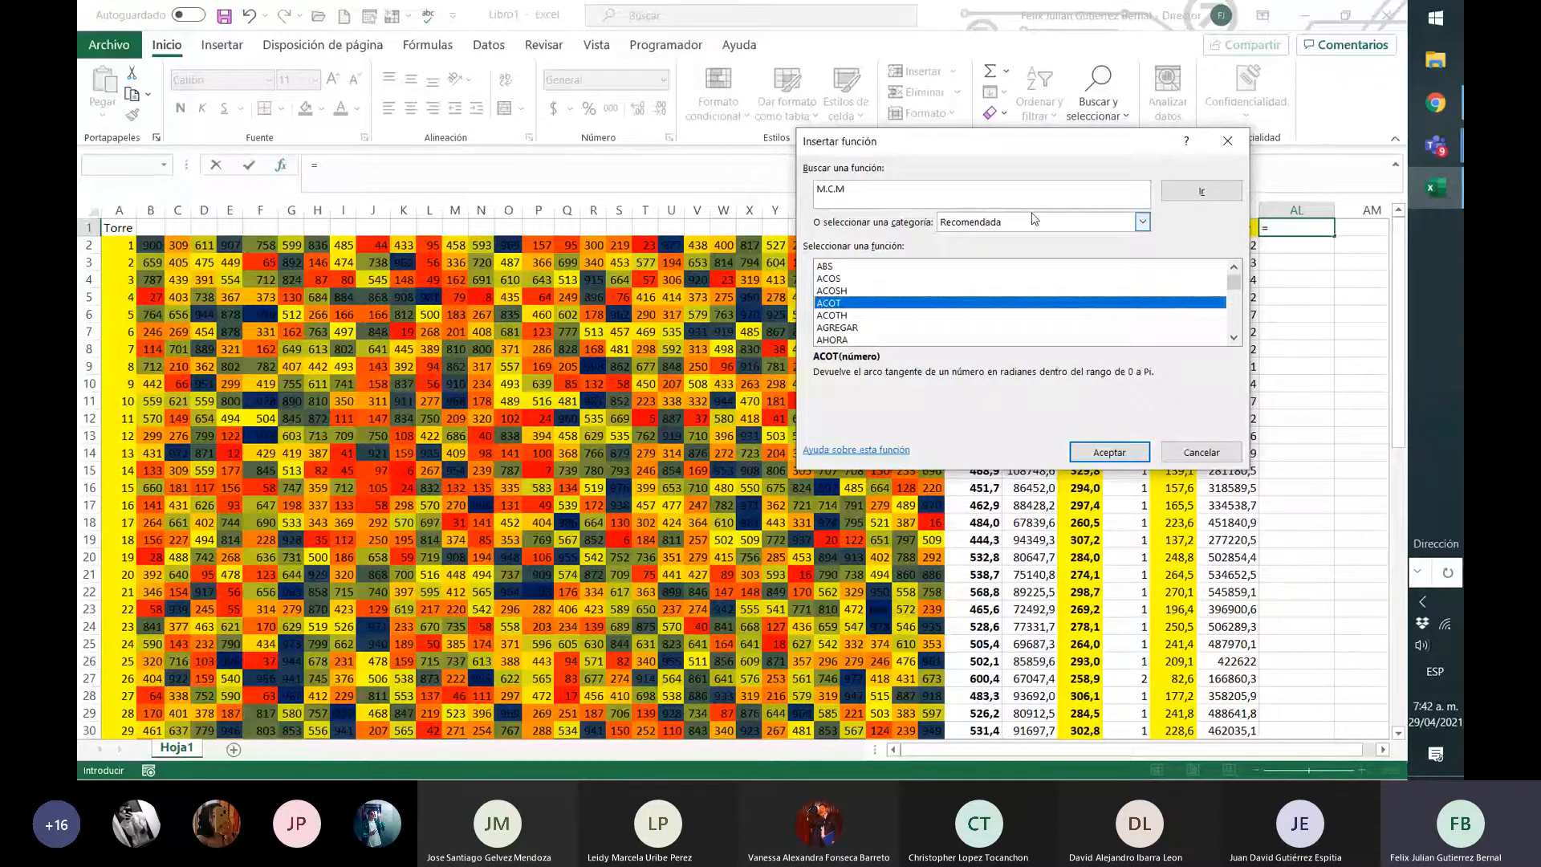
scroll(964, 299, down, 1)
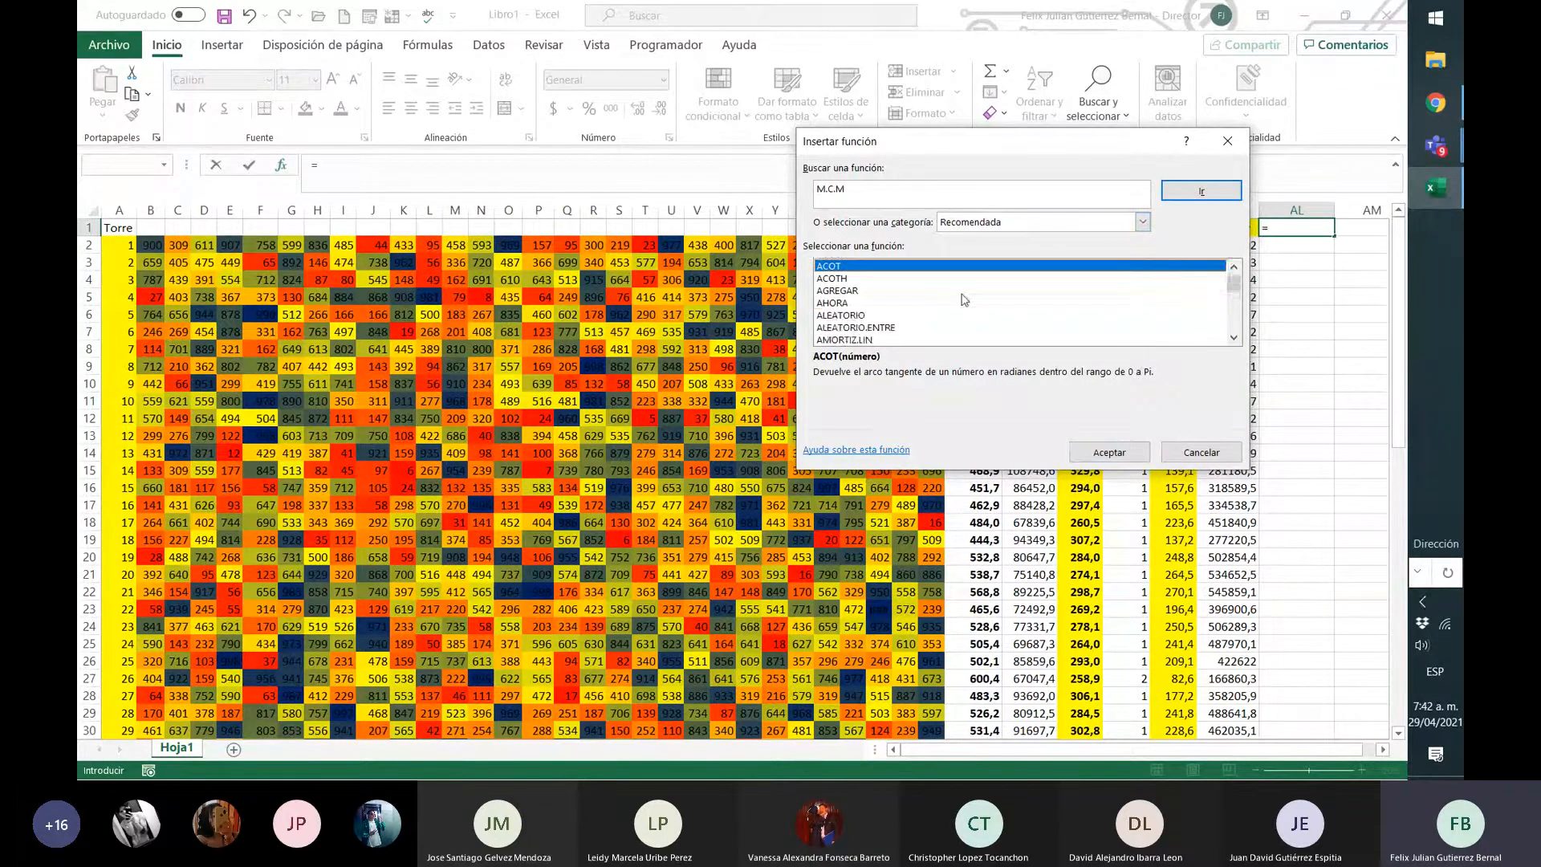
scroll(954, 297, down, 20)
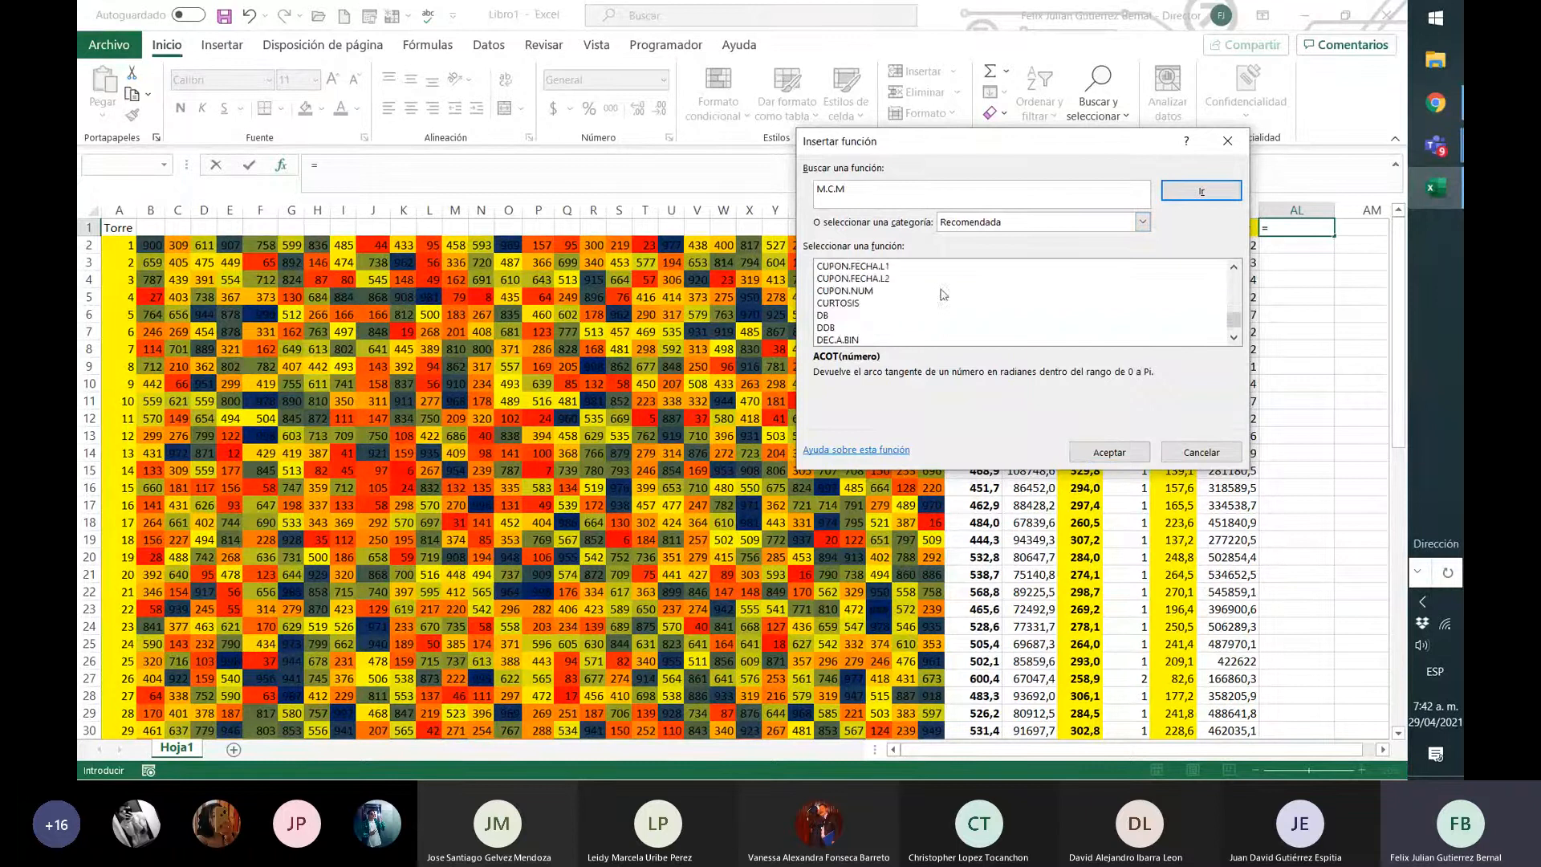
scroll(943, 305, down, 2)
scroll(943, 321, up, 5)
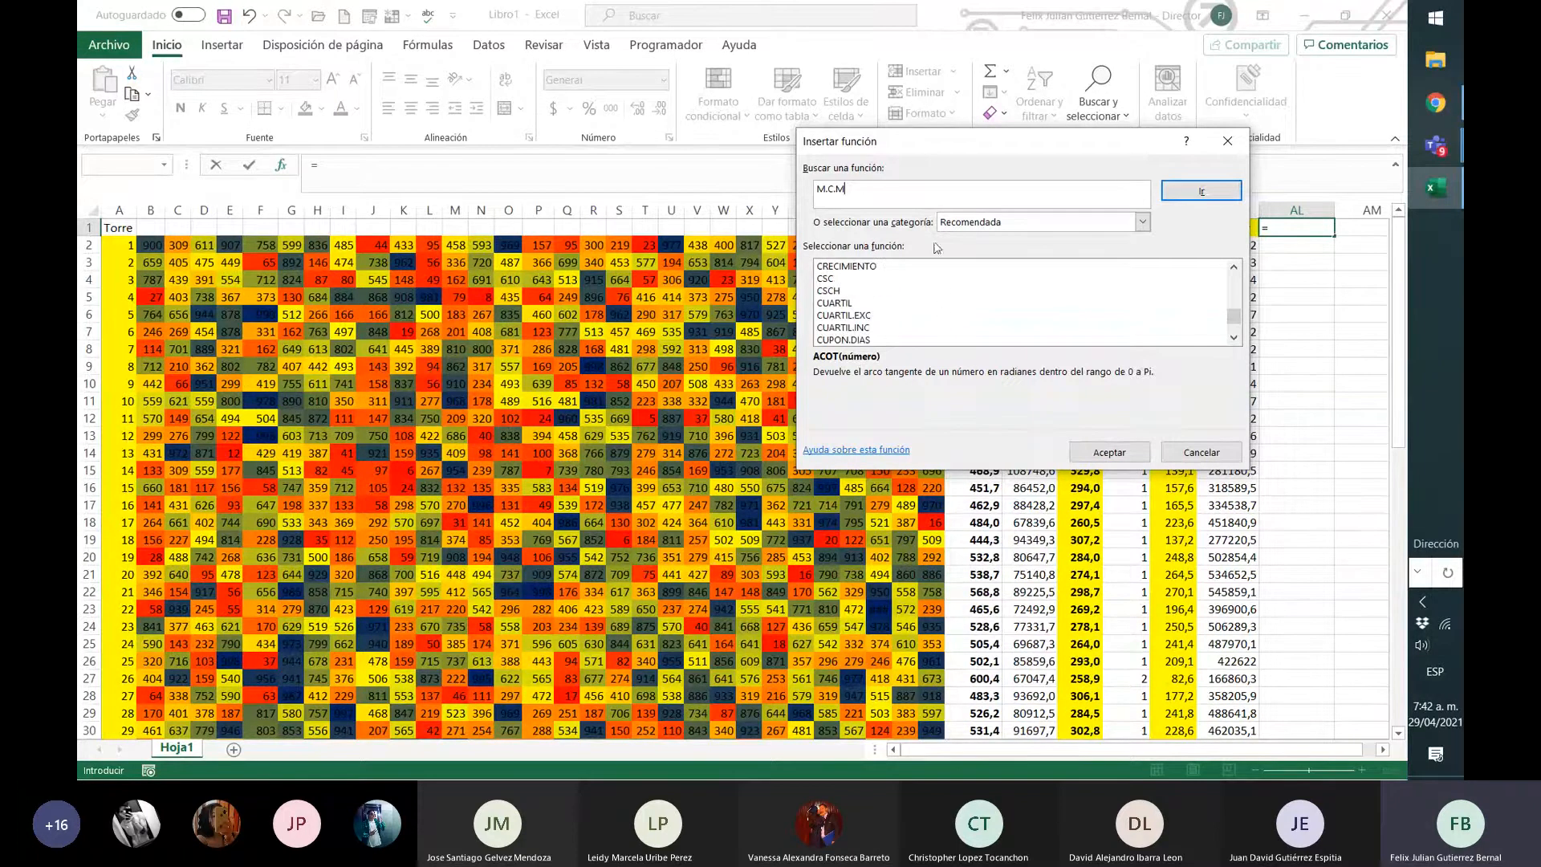
- Insert the M.C.M function from the Matemáticas y trigonométricas category into cell AL1
click(1142, 221)
click(1035, 300)
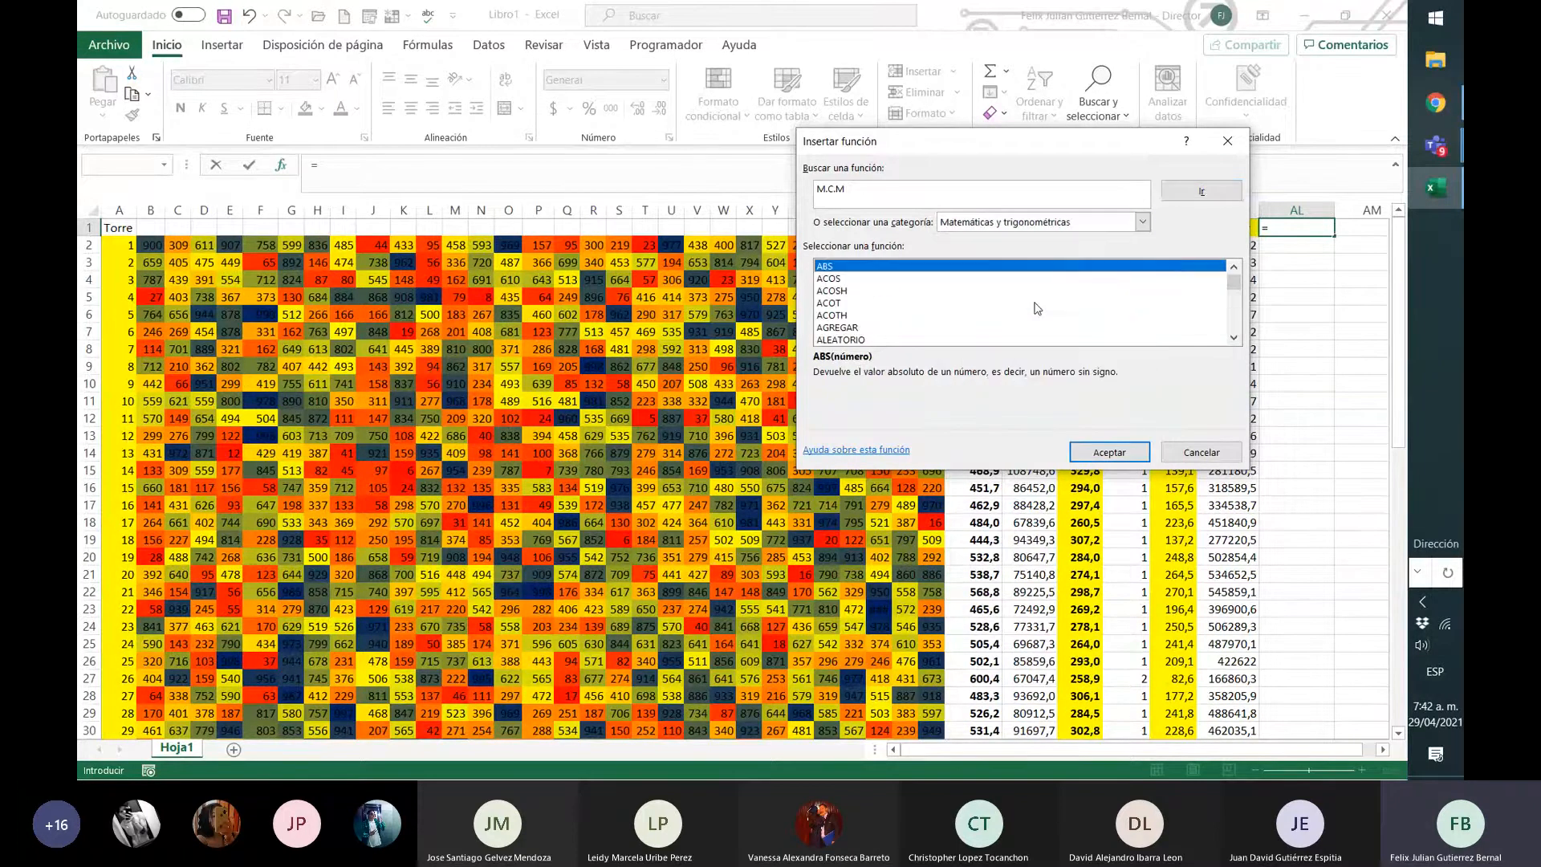
scroll(1037, 308, down, 11)
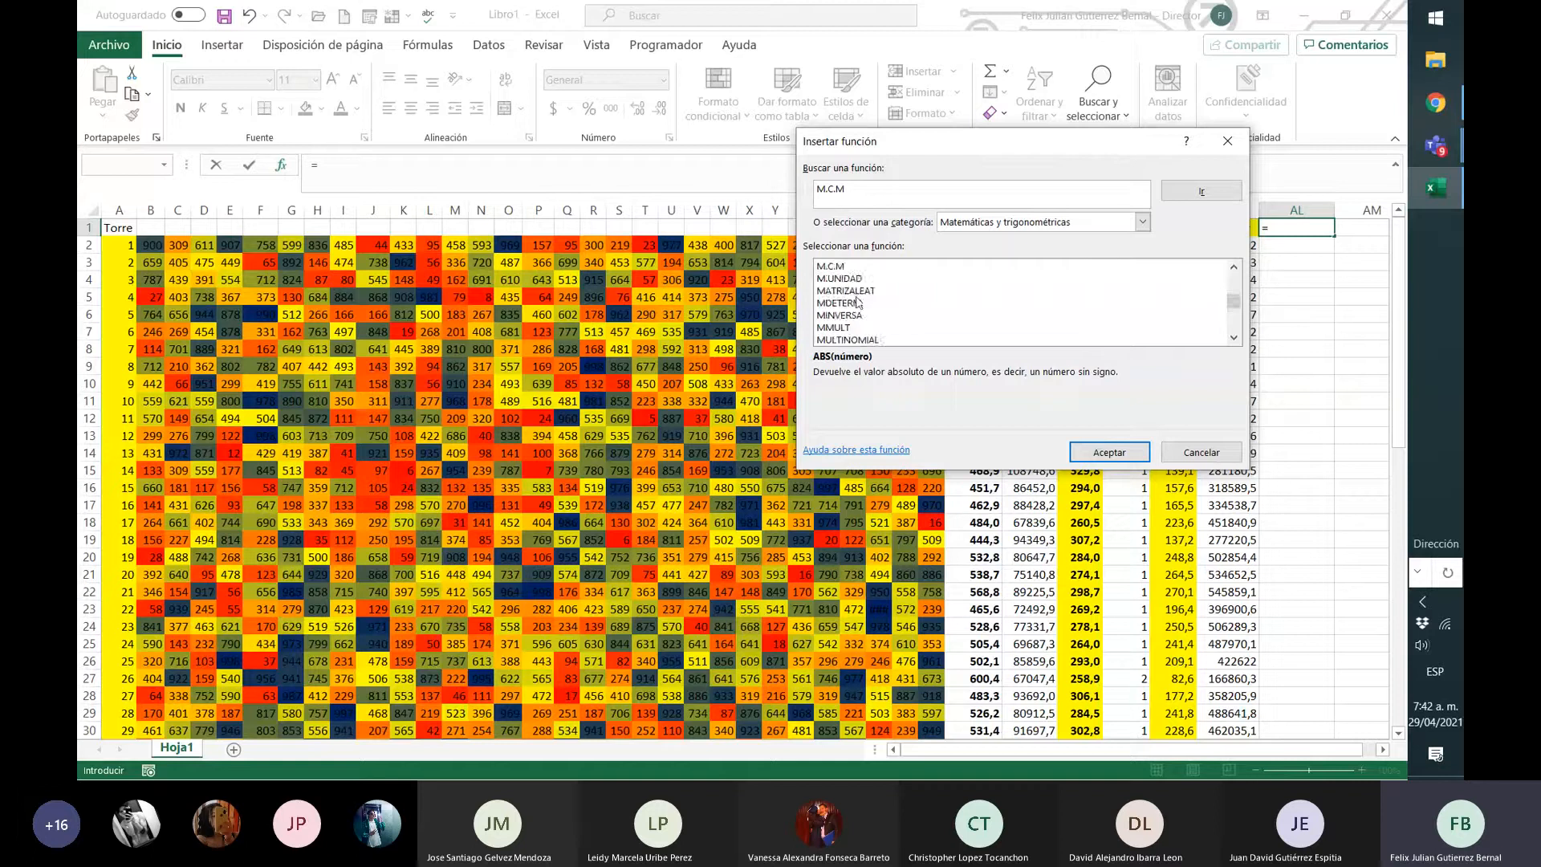
scroll(862, 344, up, 1)
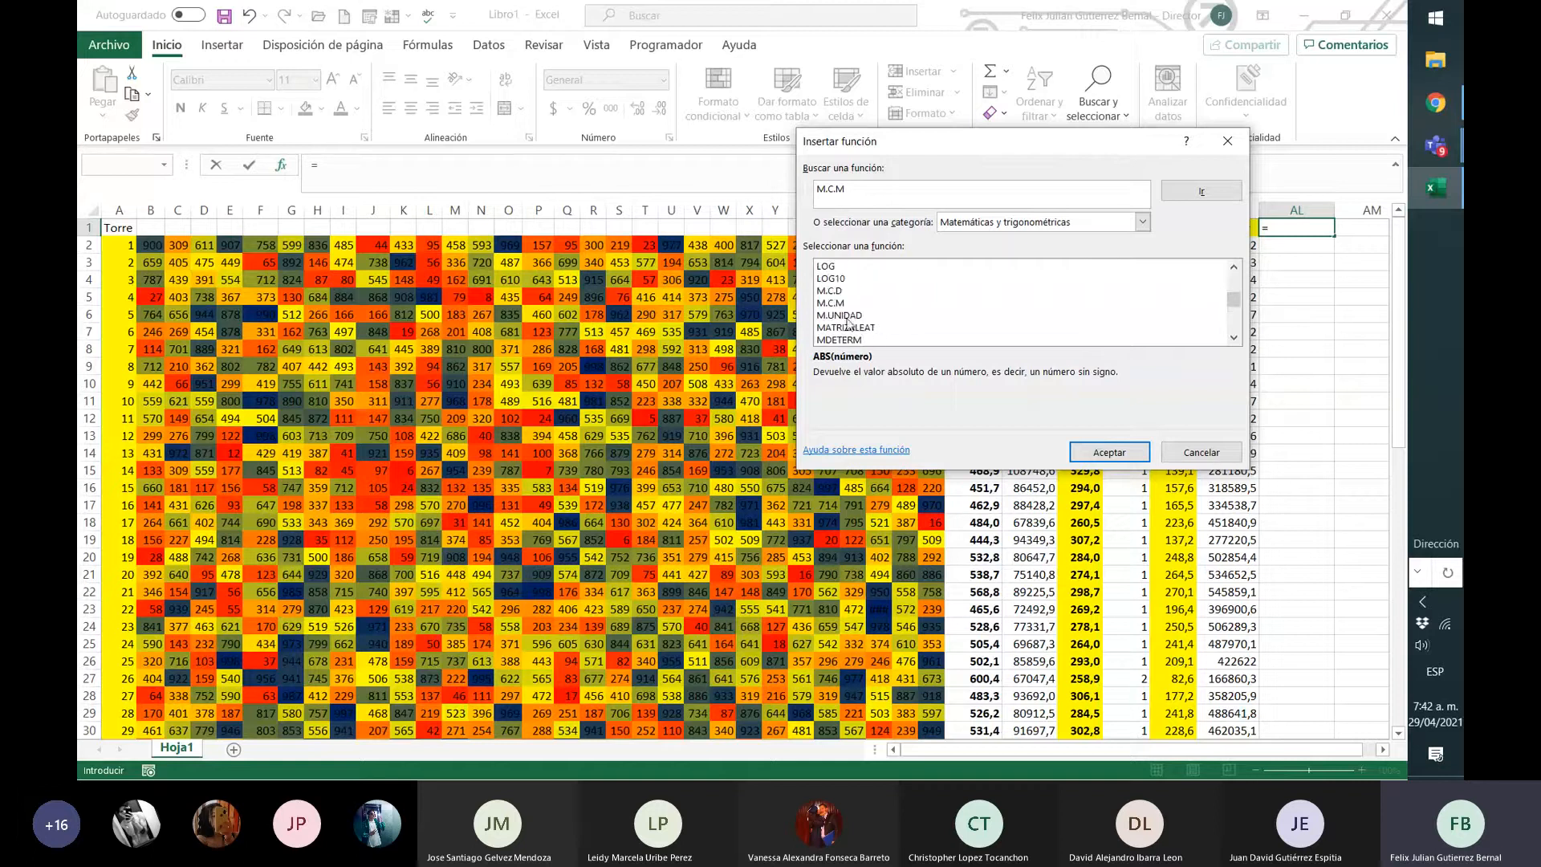
click(843, 304)
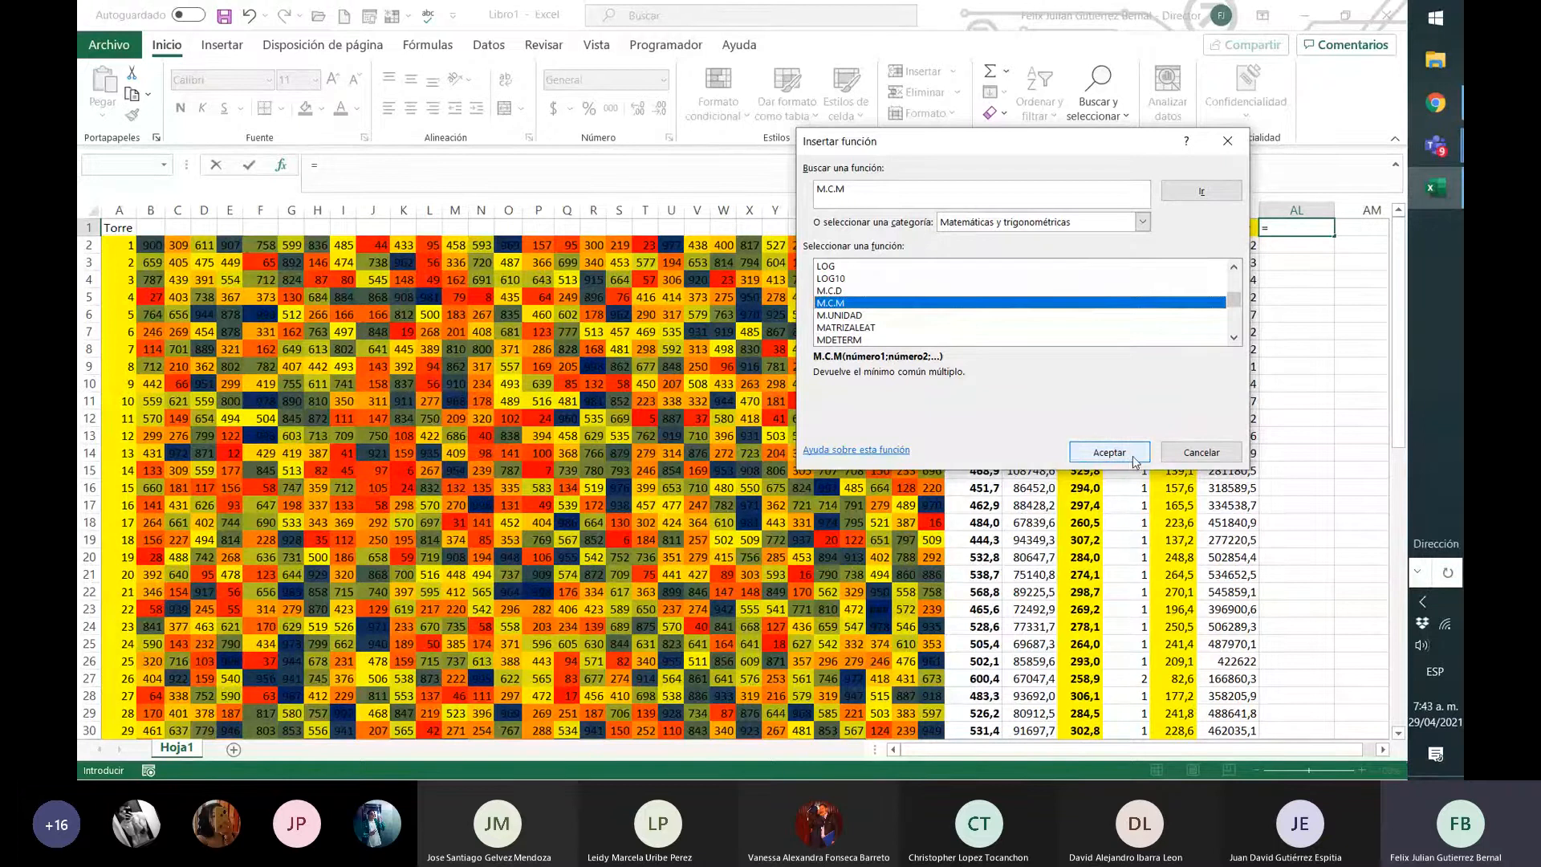
click(1116, 193)
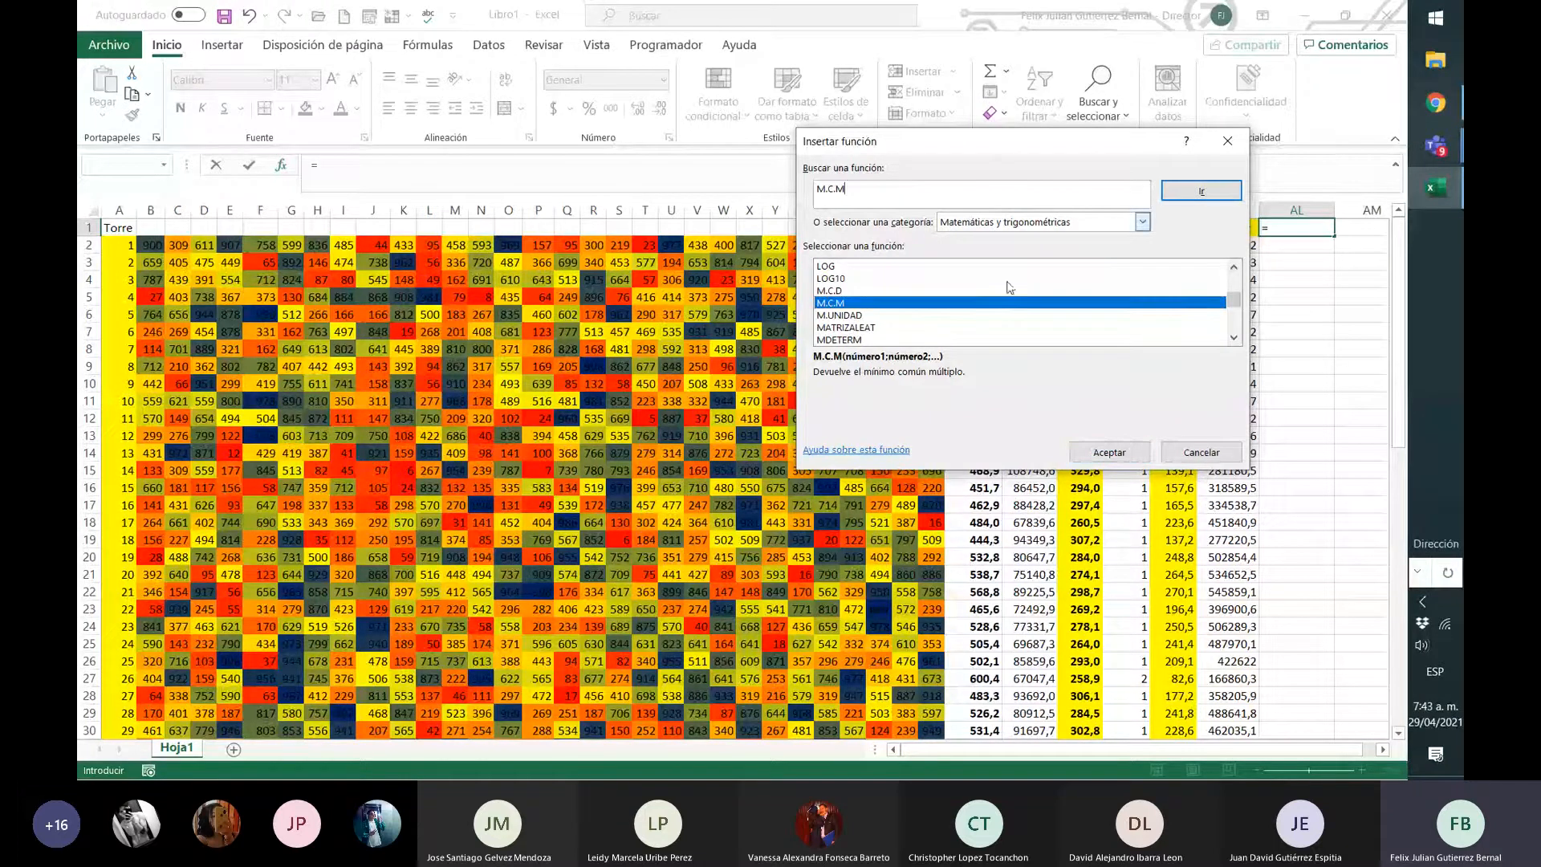
click(1121, 454)
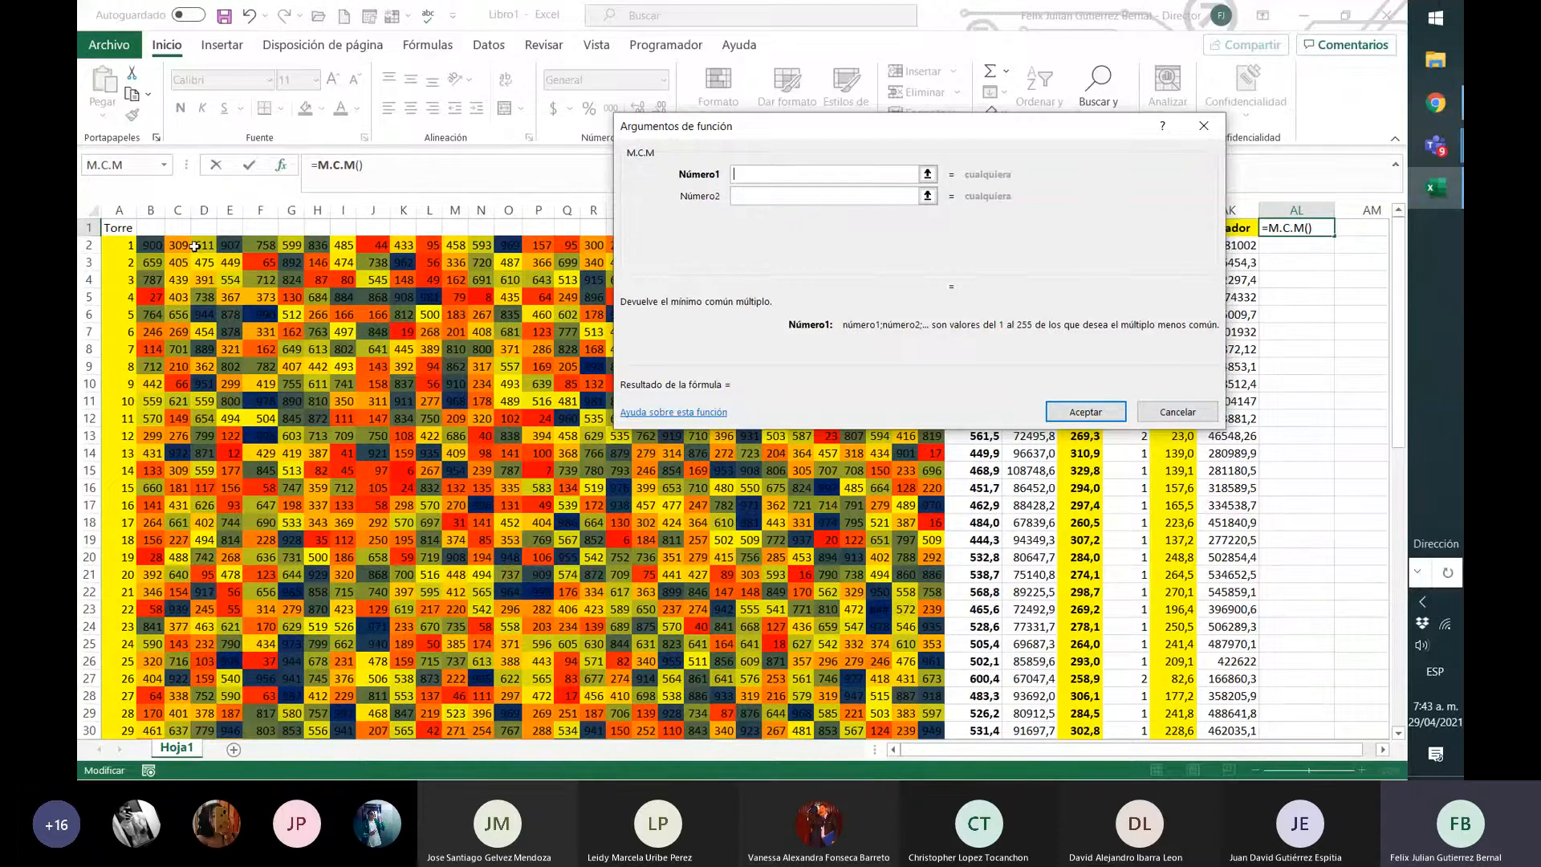
- Set Número1 of the M.C.M function to the range B2:AE2 and accept the formula
click(927, 174)
drag(151, 244, 934, 253)
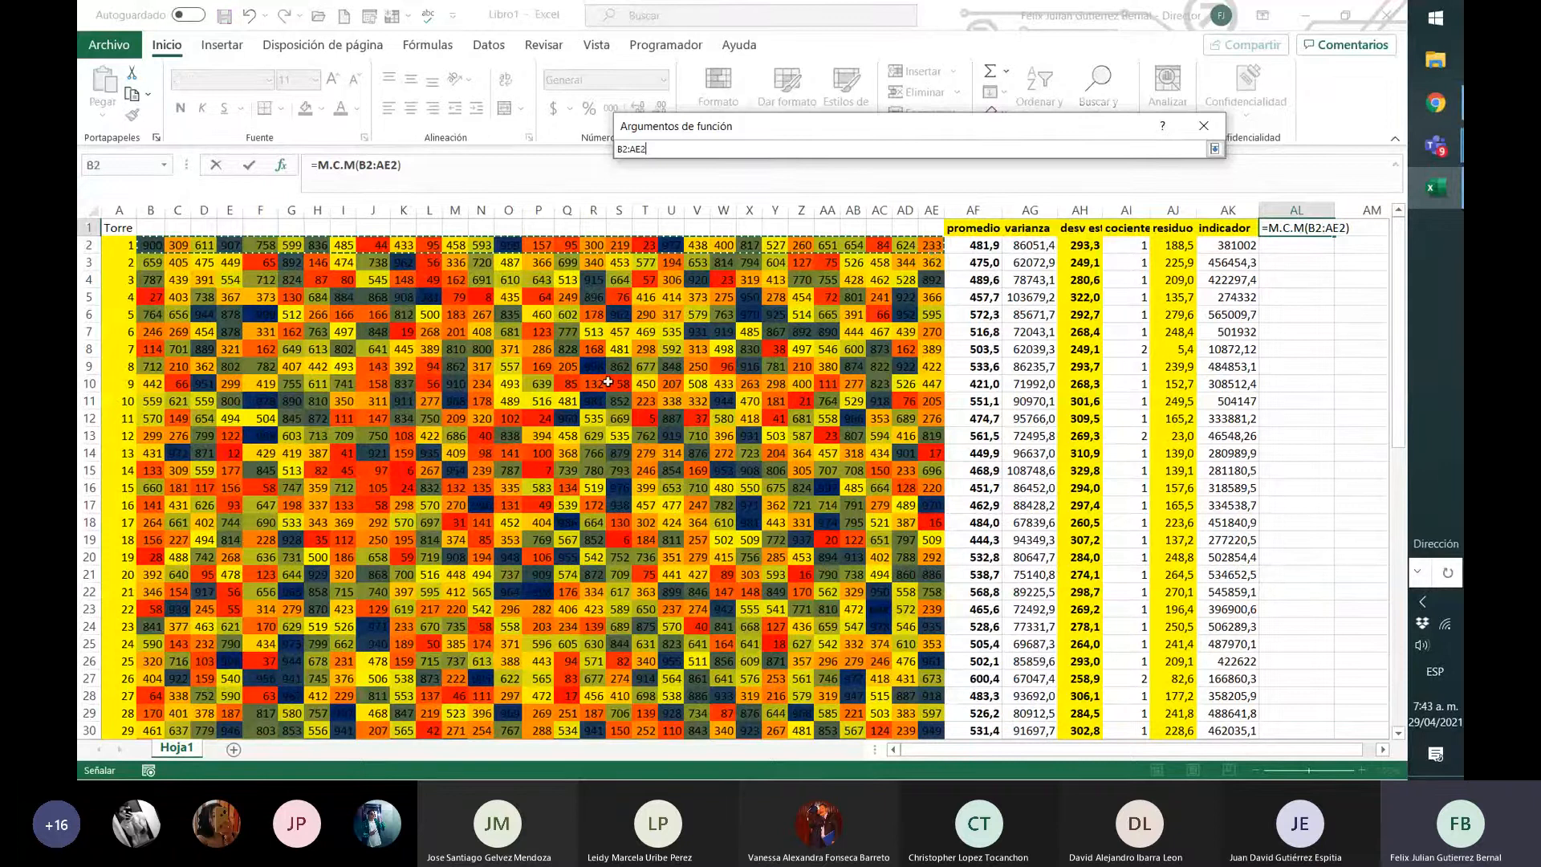
key(Return)
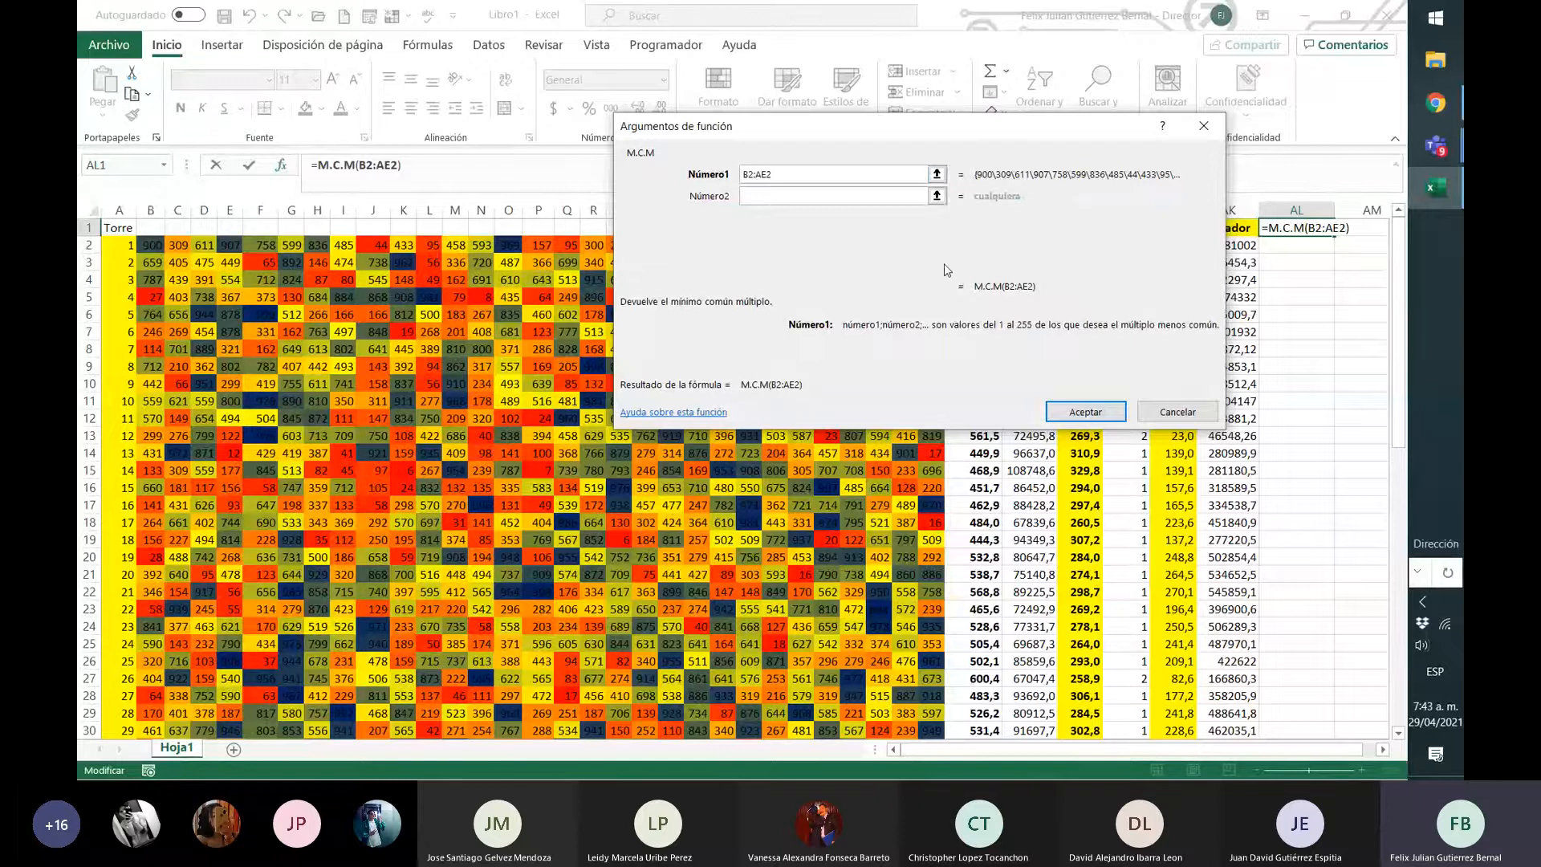
click(1085, 412)
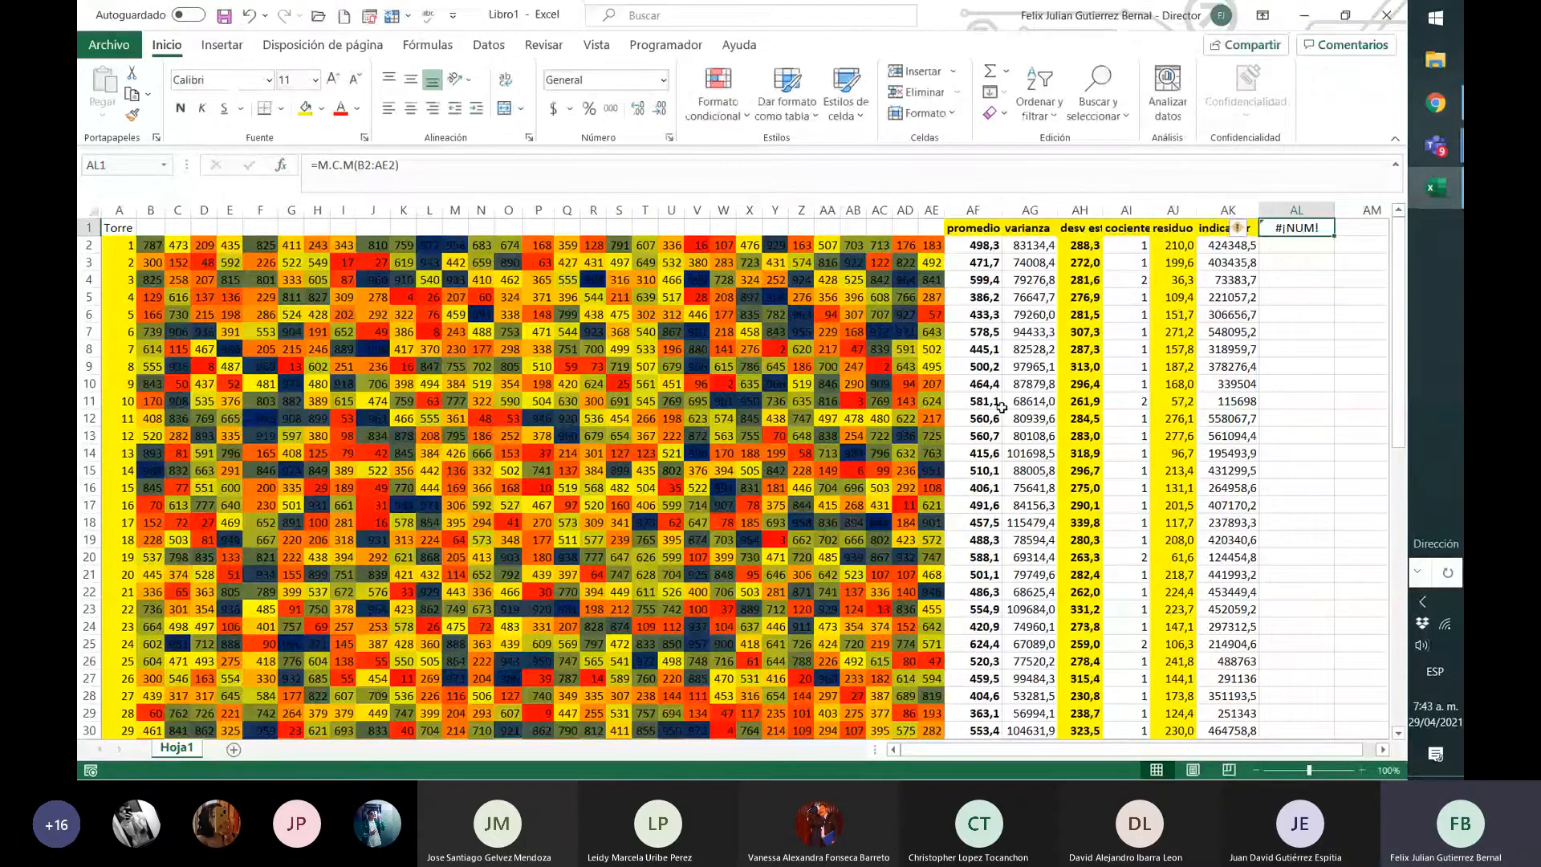
- Reselect cell AL1 and widen column AL slightly
key(Down)
key(Down)
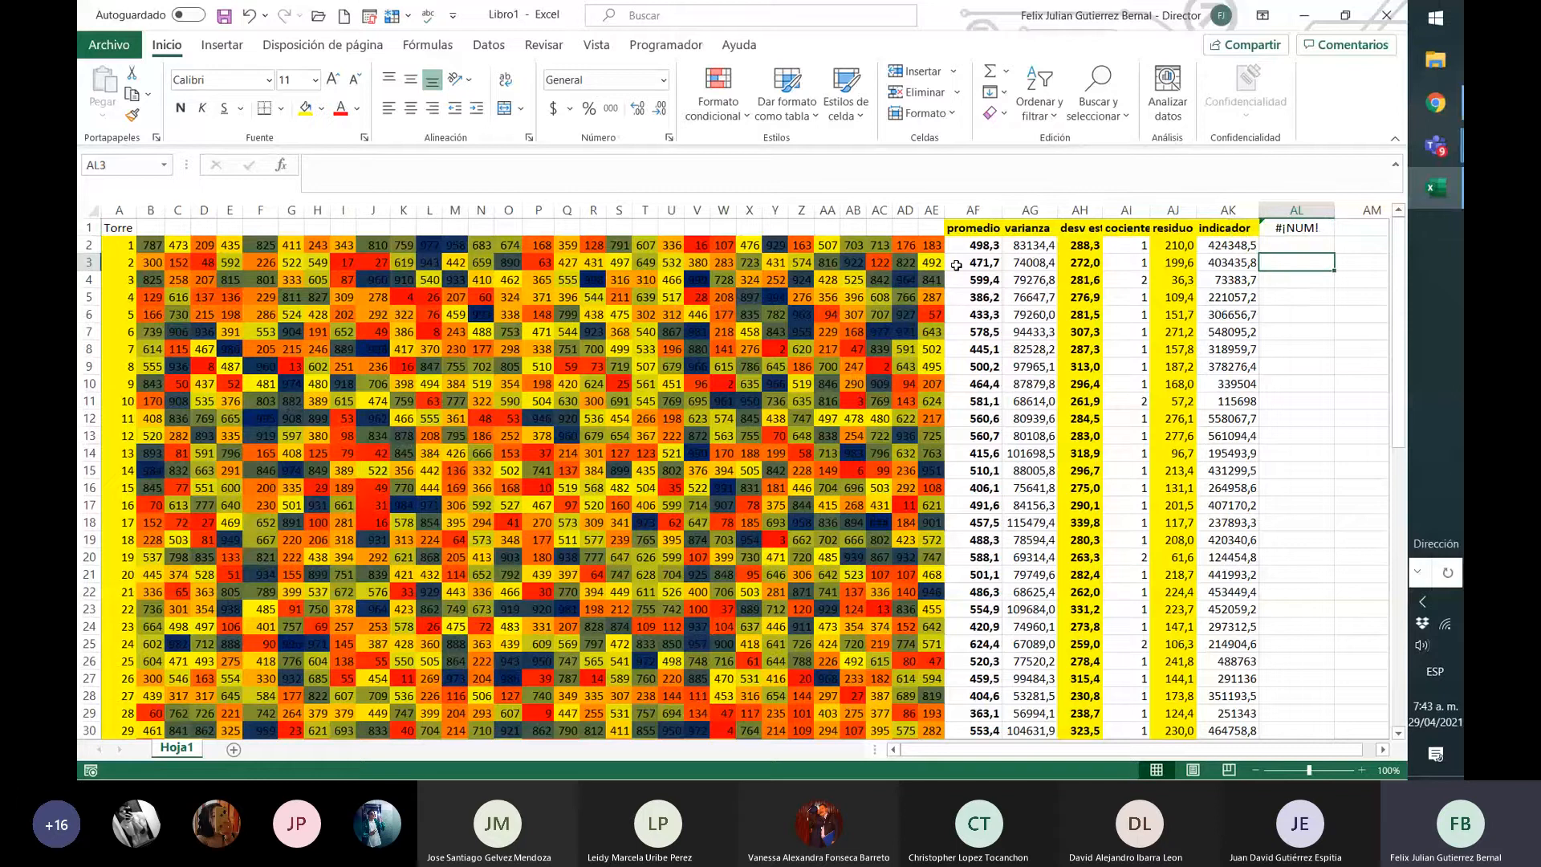
click(1306, 227)
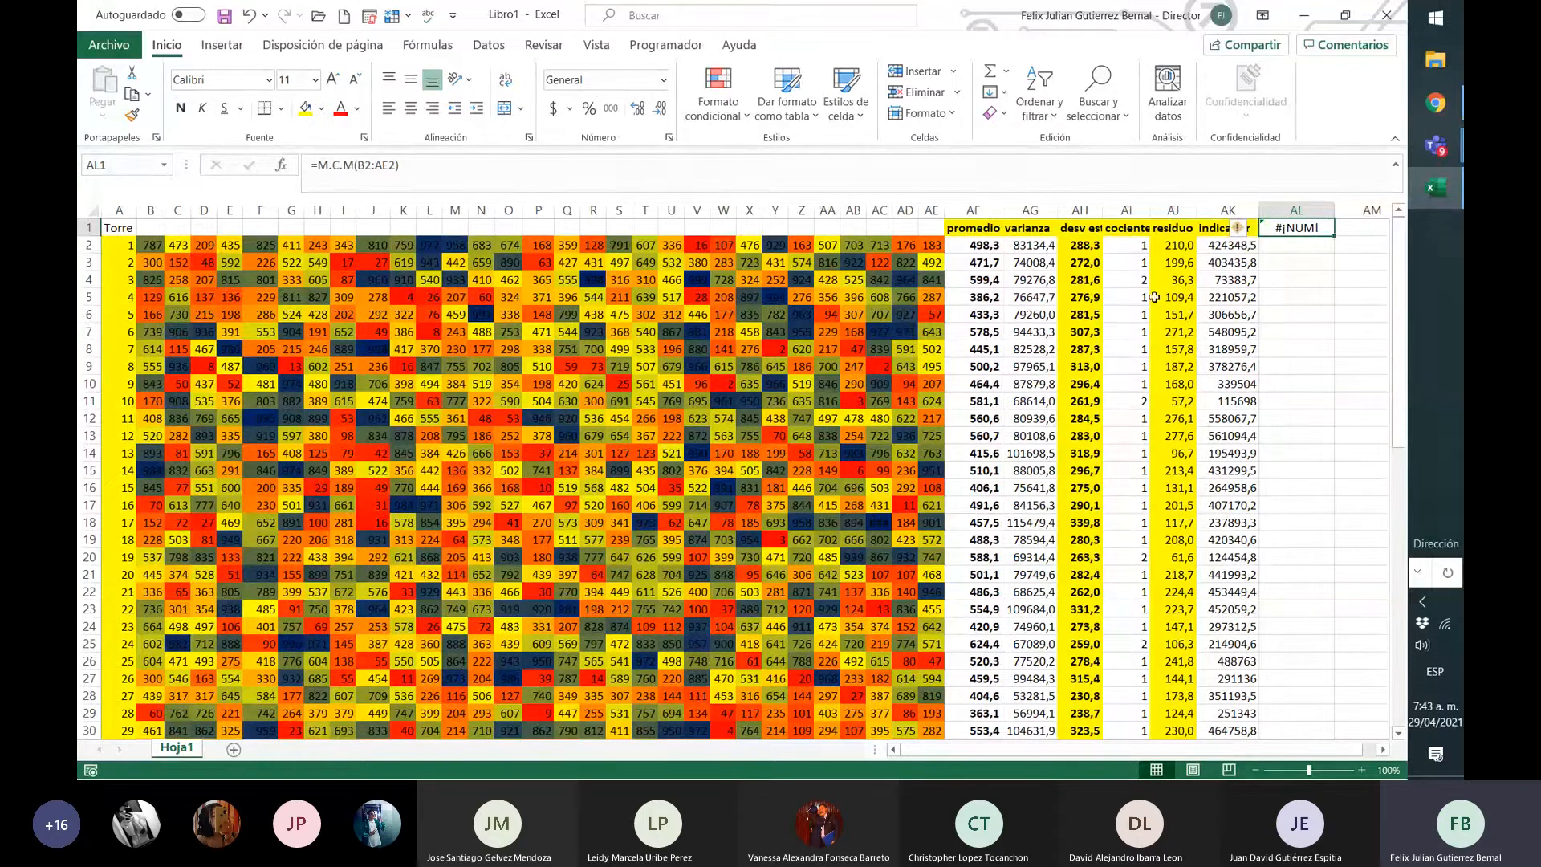
drag(1335, 210, 1351, 210)
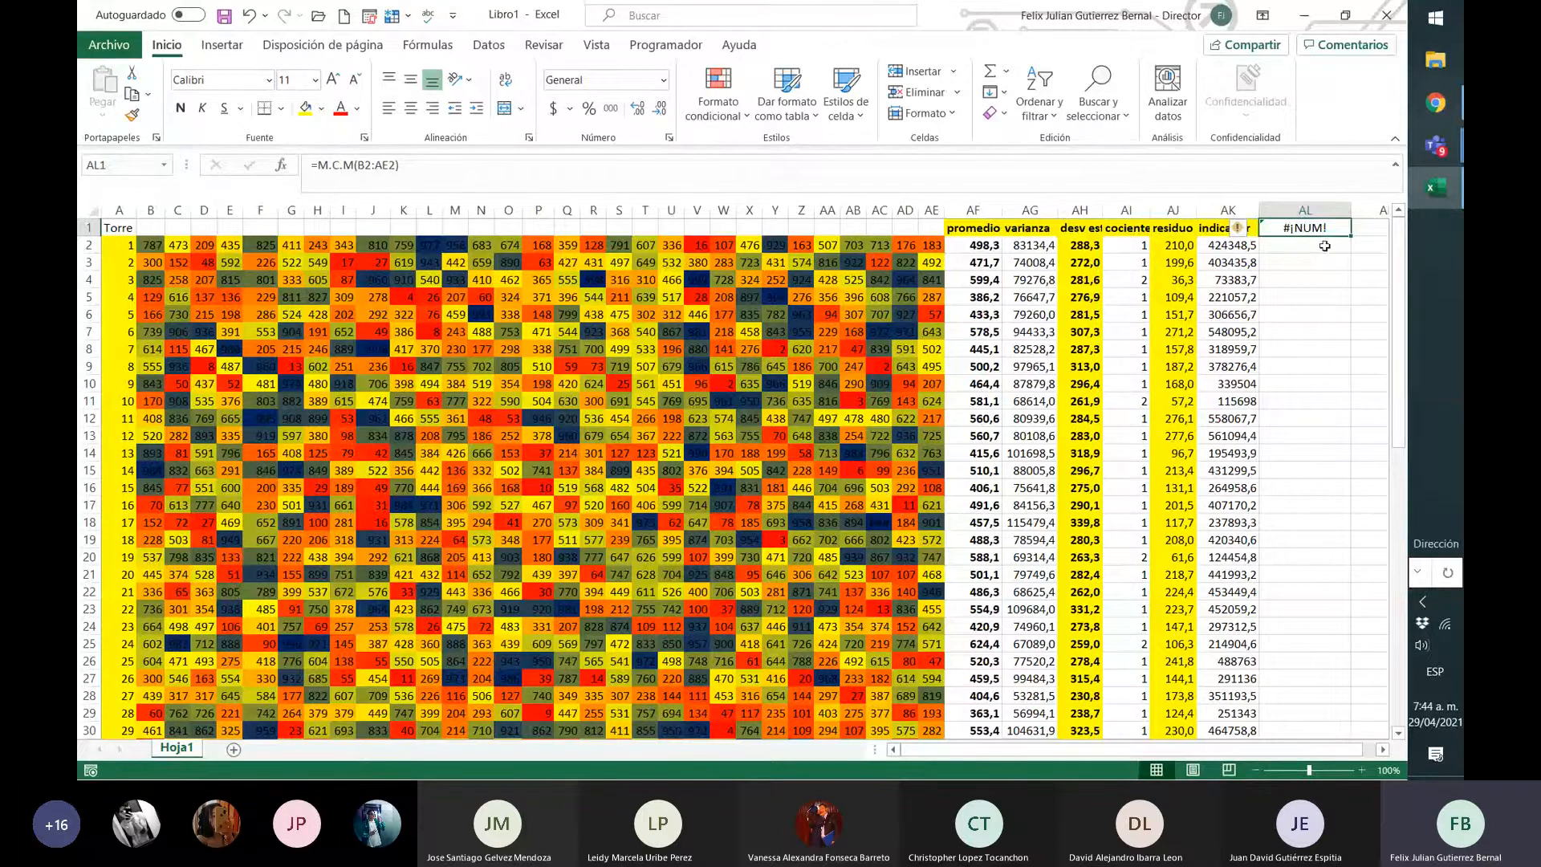
- Read through the help article on the #NUM! error for cell AL1, close the help and move to AL2
click(1240, 231)
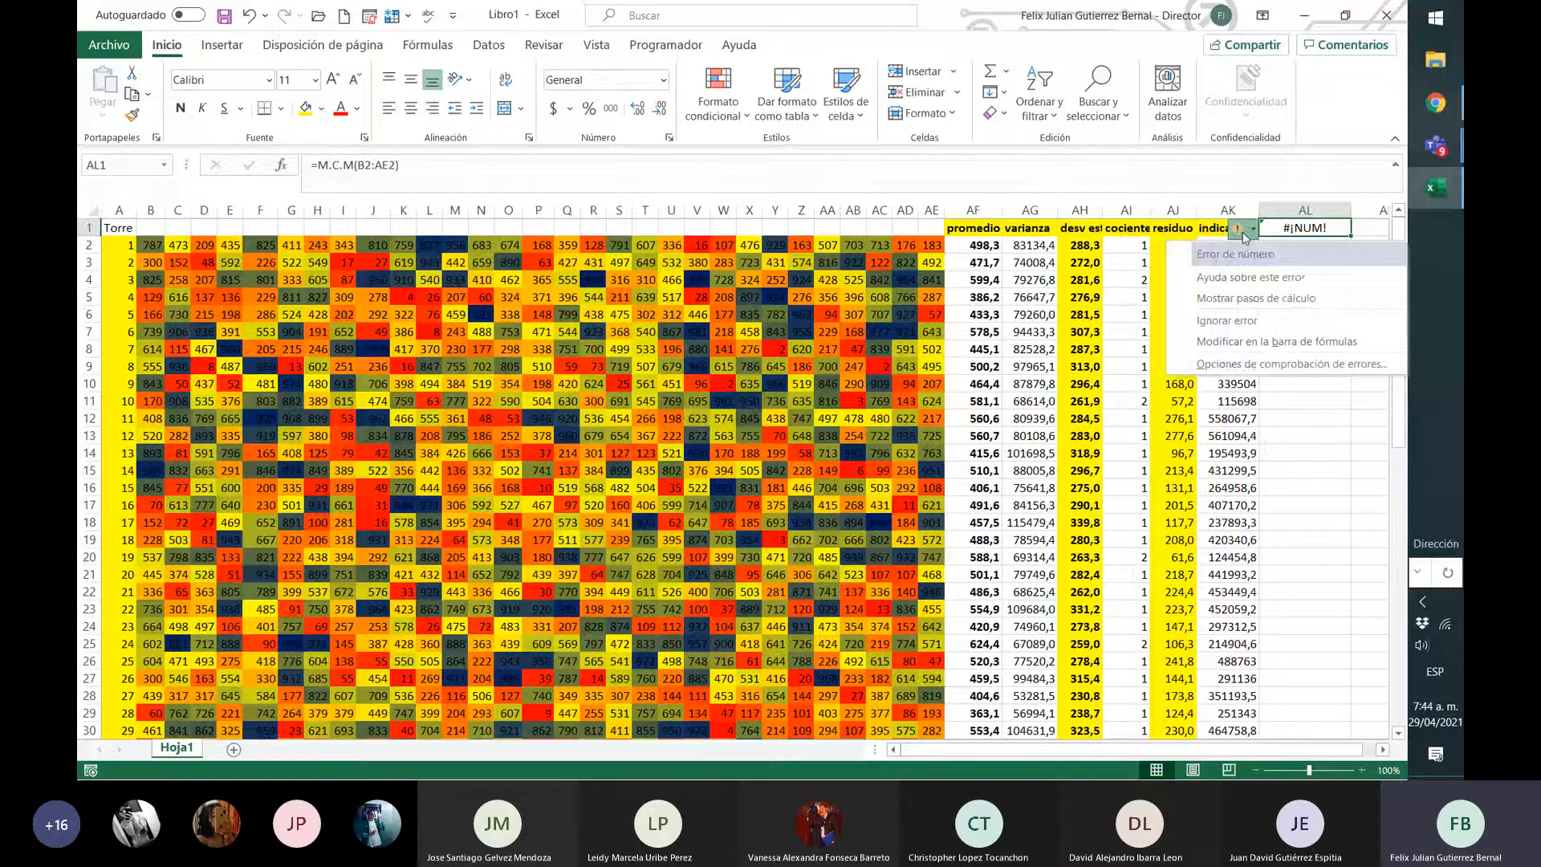
click(1313, 301)
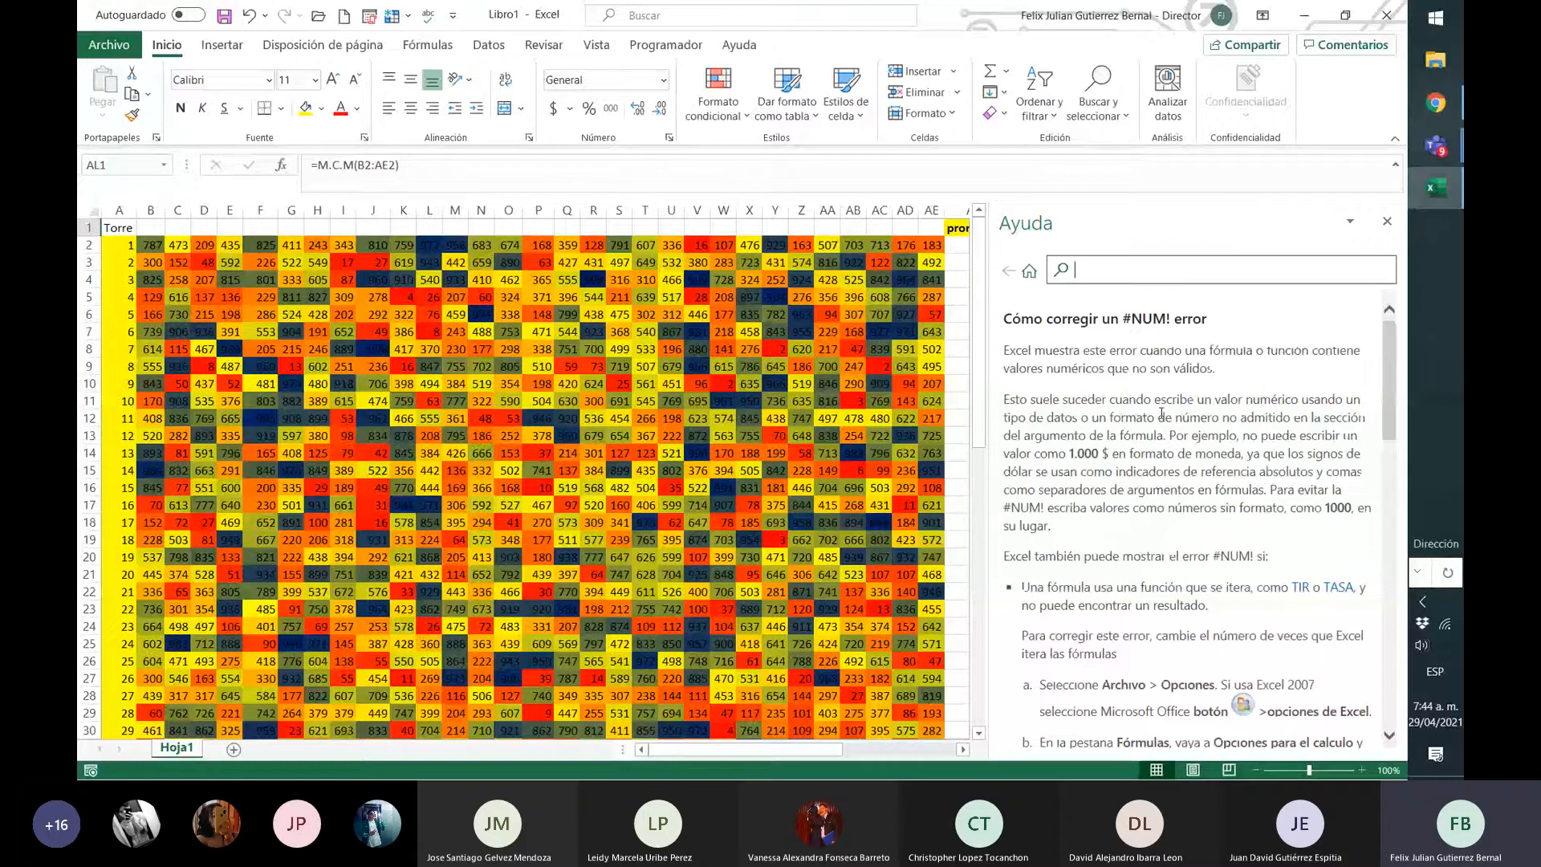
scroll(1161, 414, down, 1)
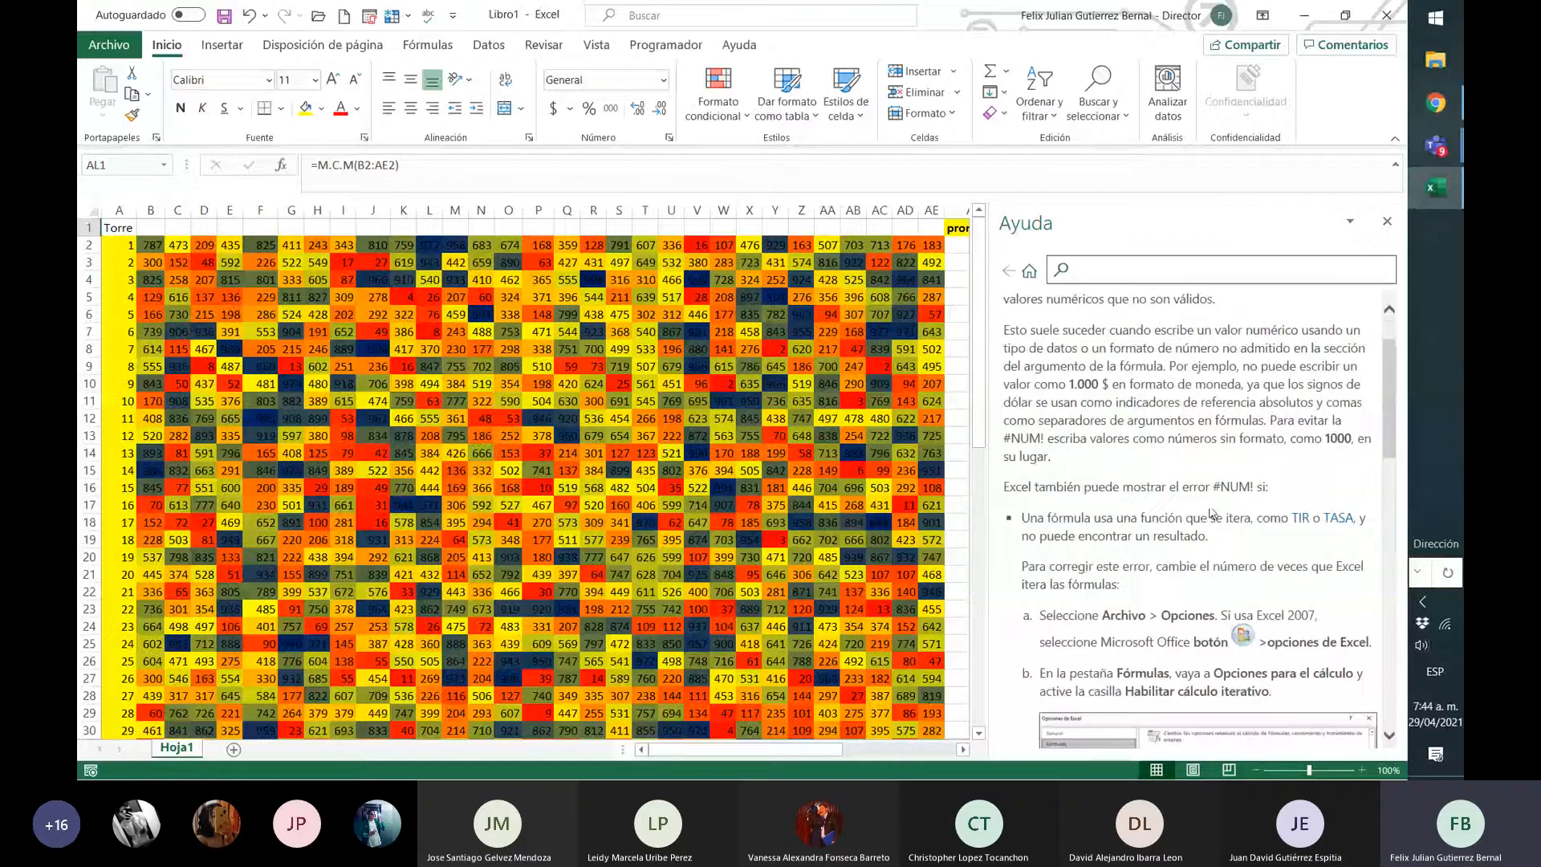
scroll(1145, 416, up, 1)
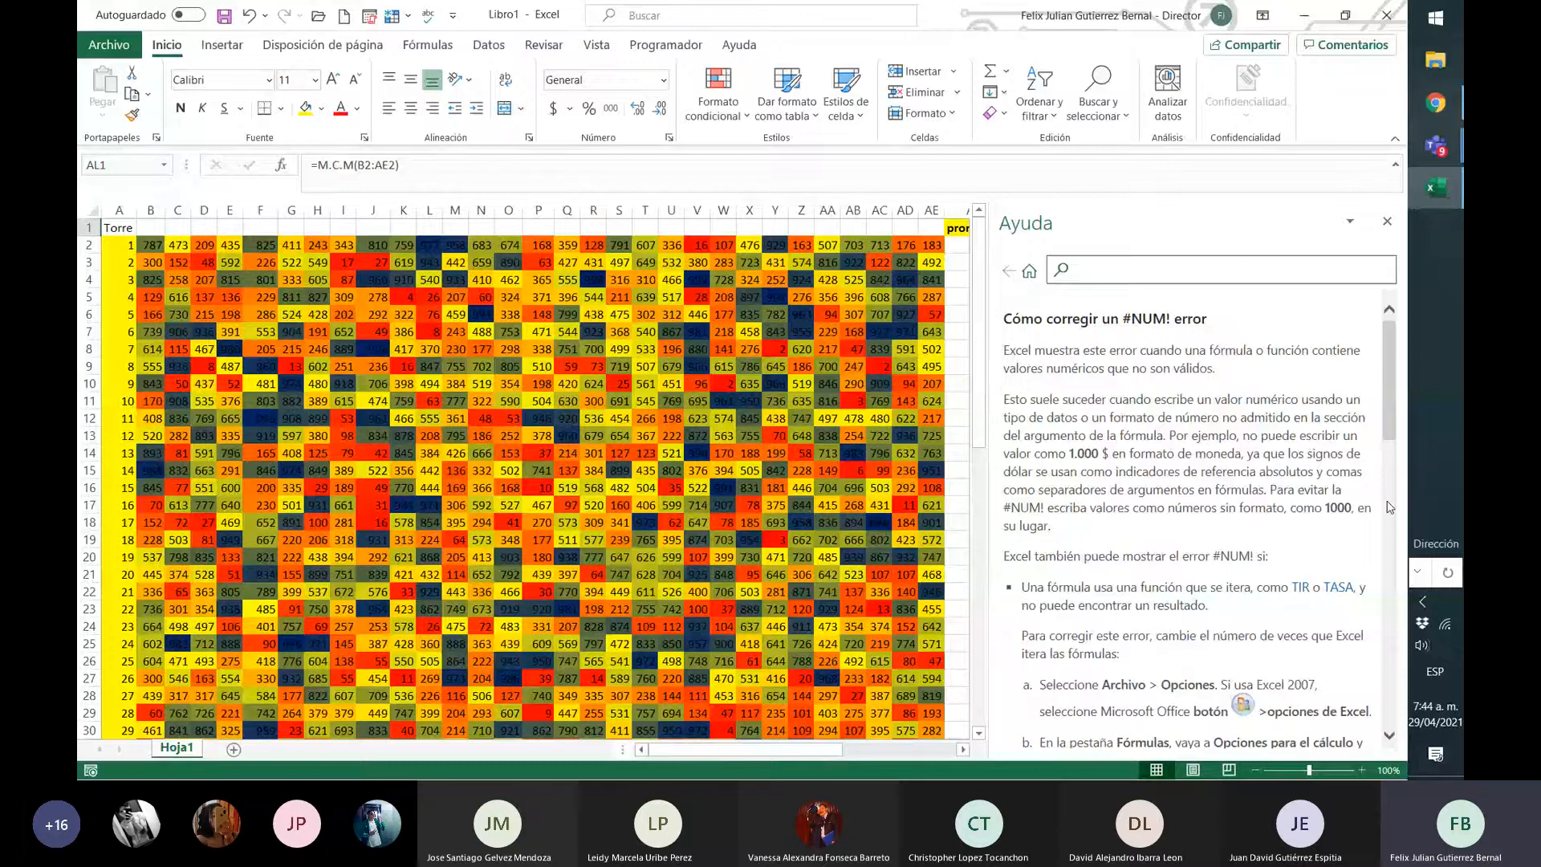
scroll(1311, 487, down, 3)
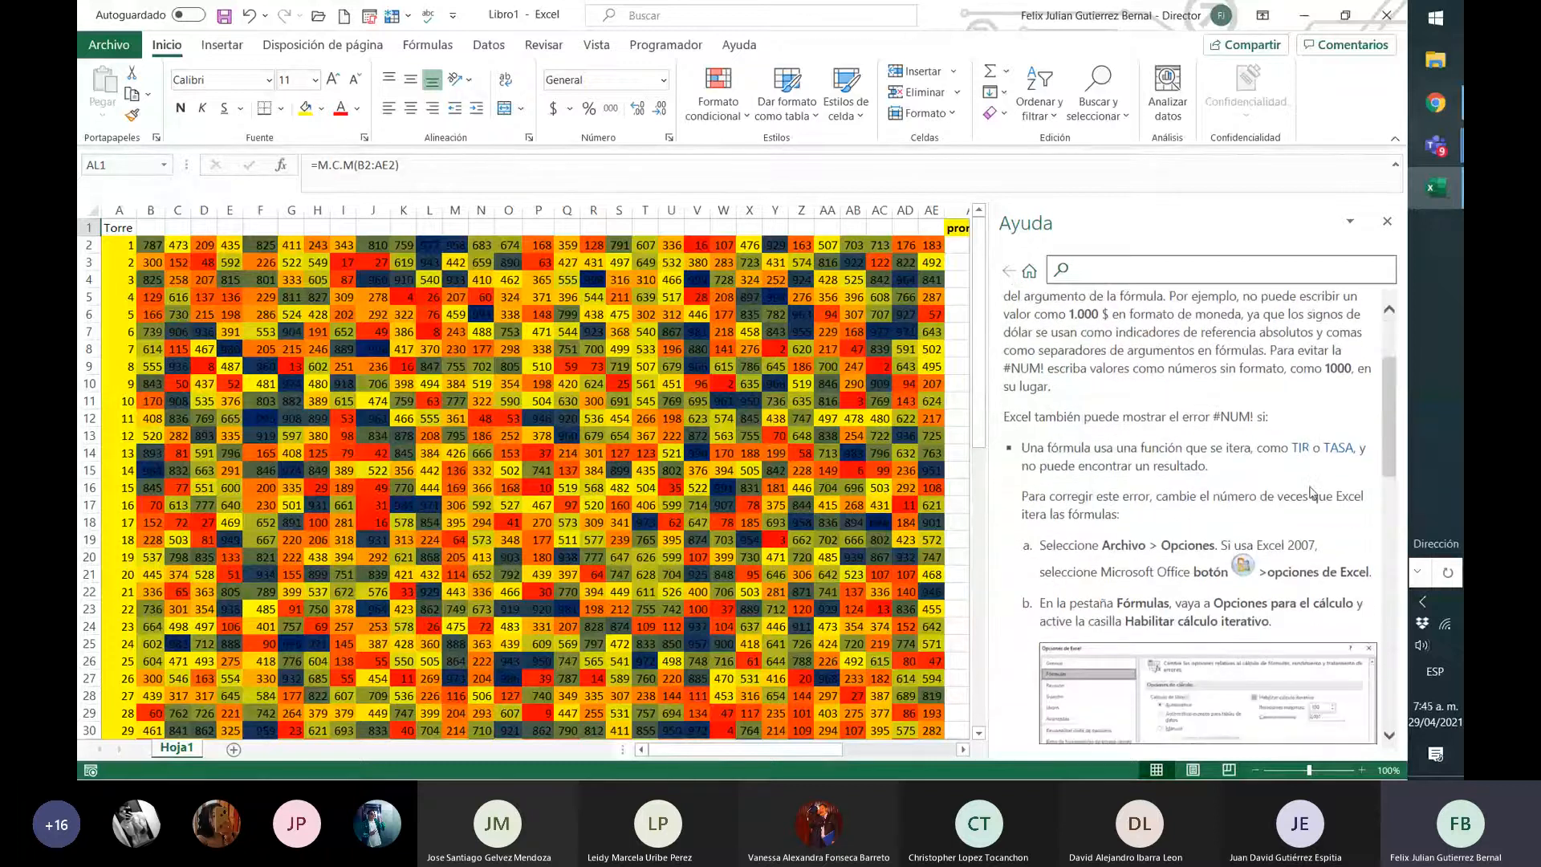
scroll(1311, 490, down, 6)
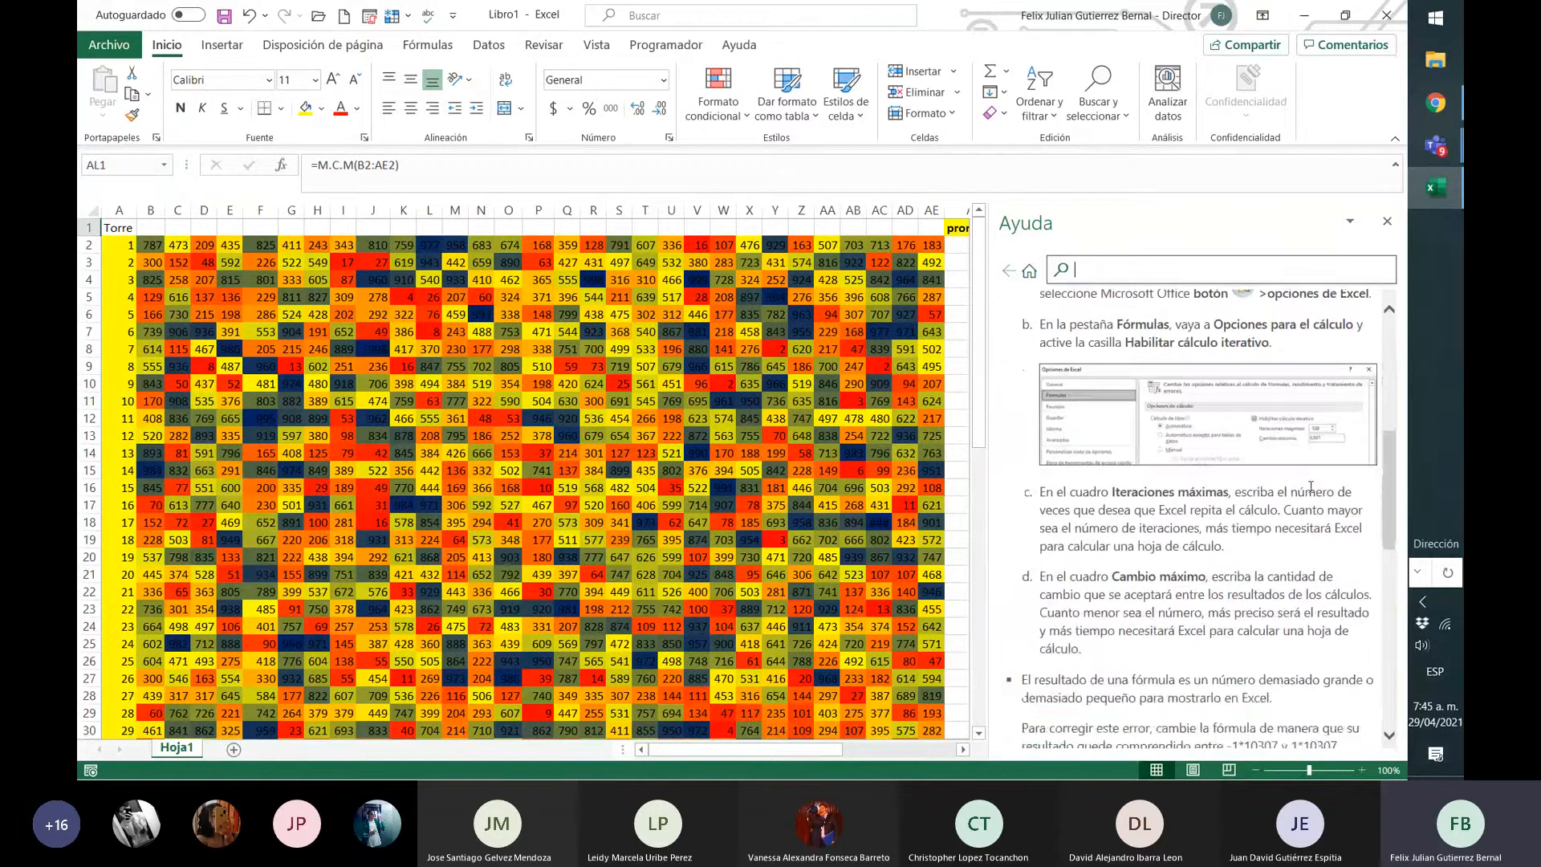
scroll(1310, 487, down, 12)
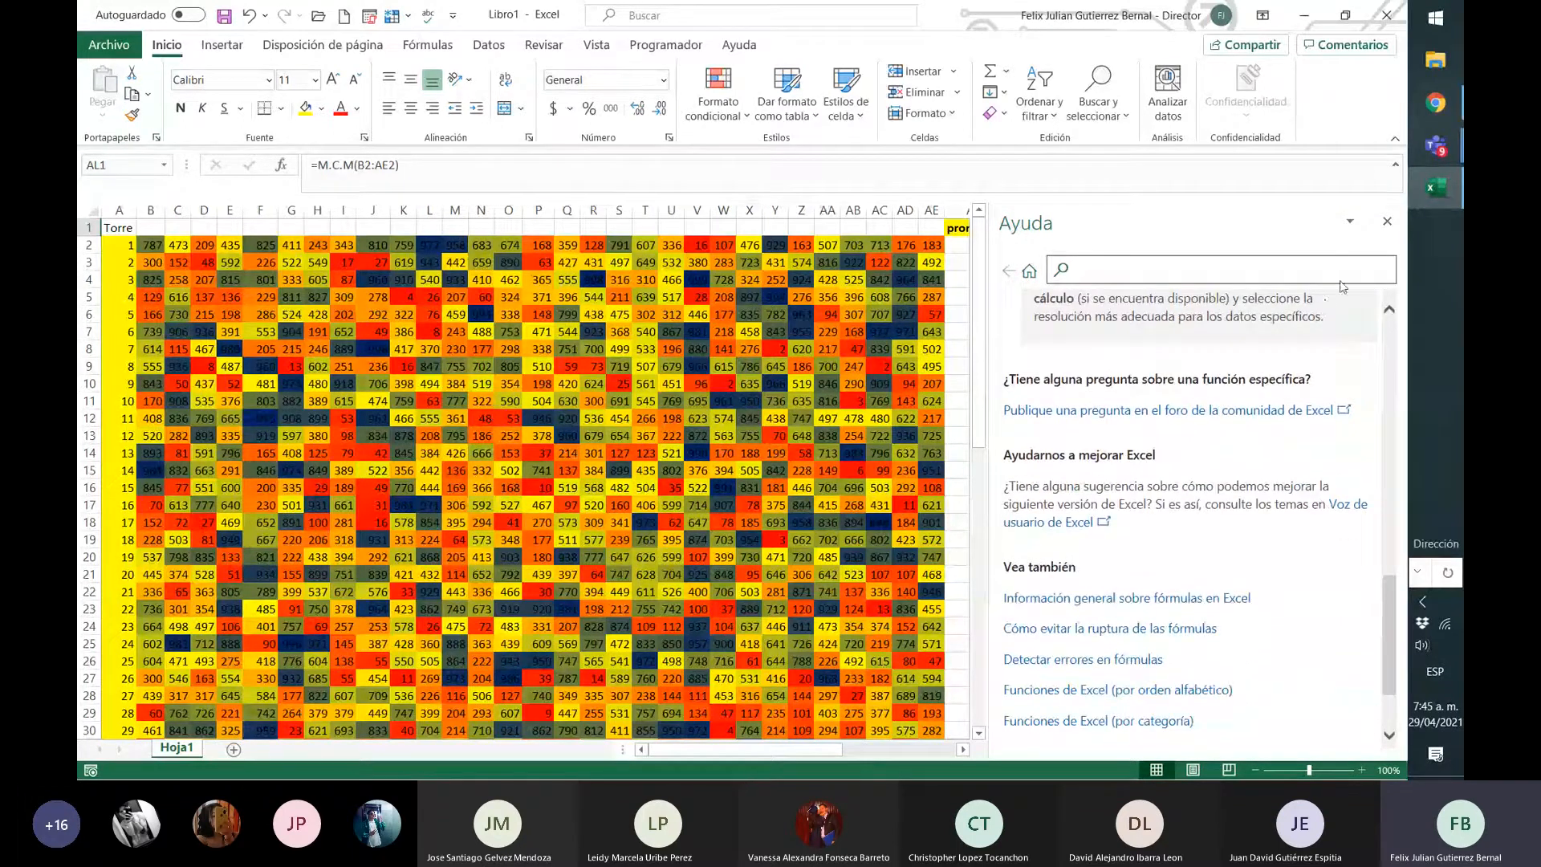
click(1387, 220)
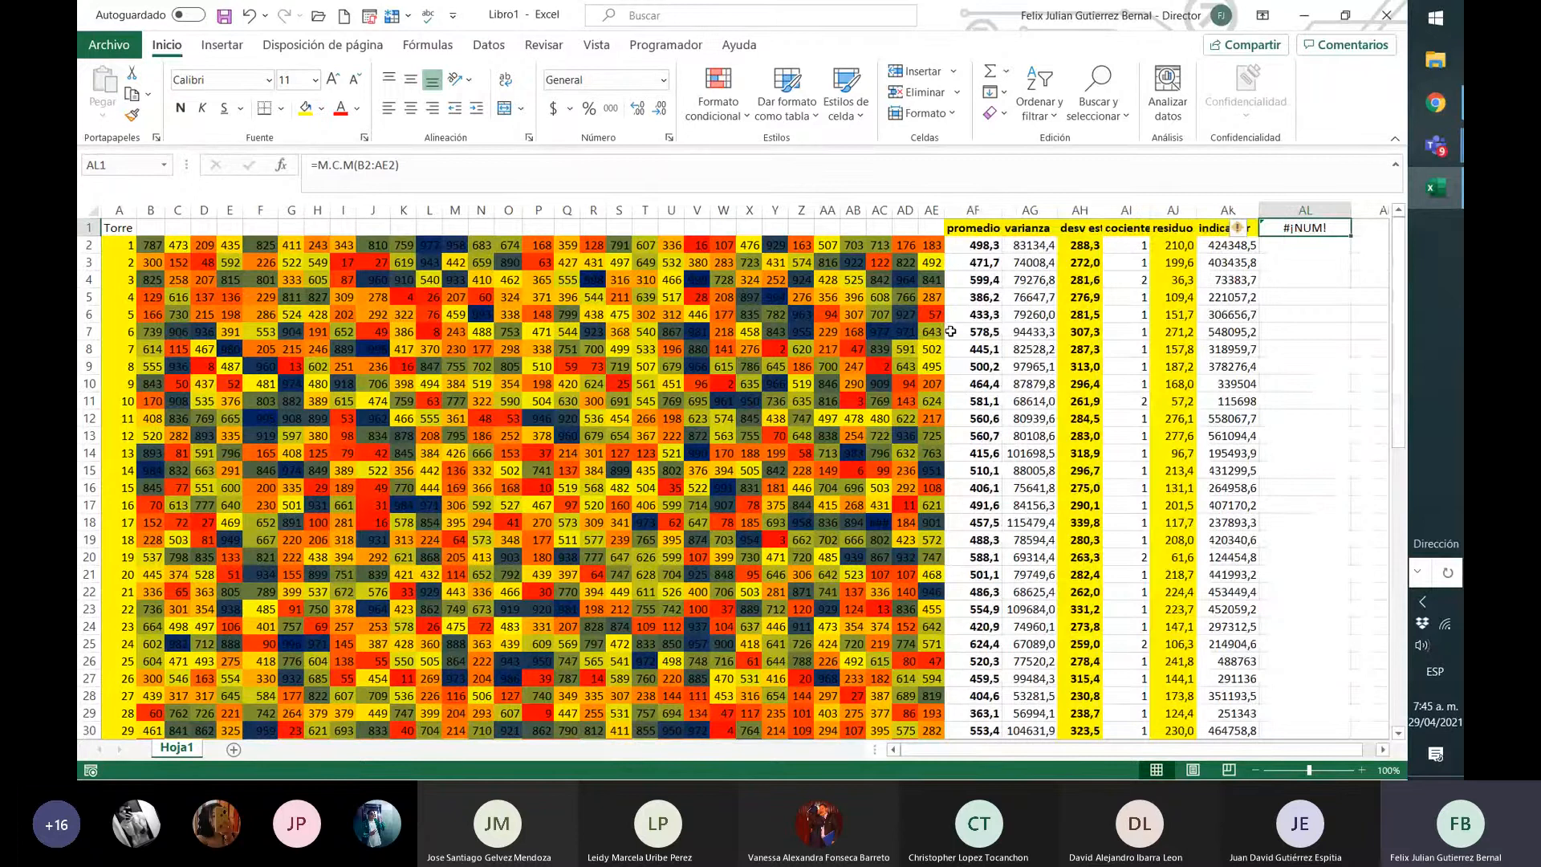
key(Return)
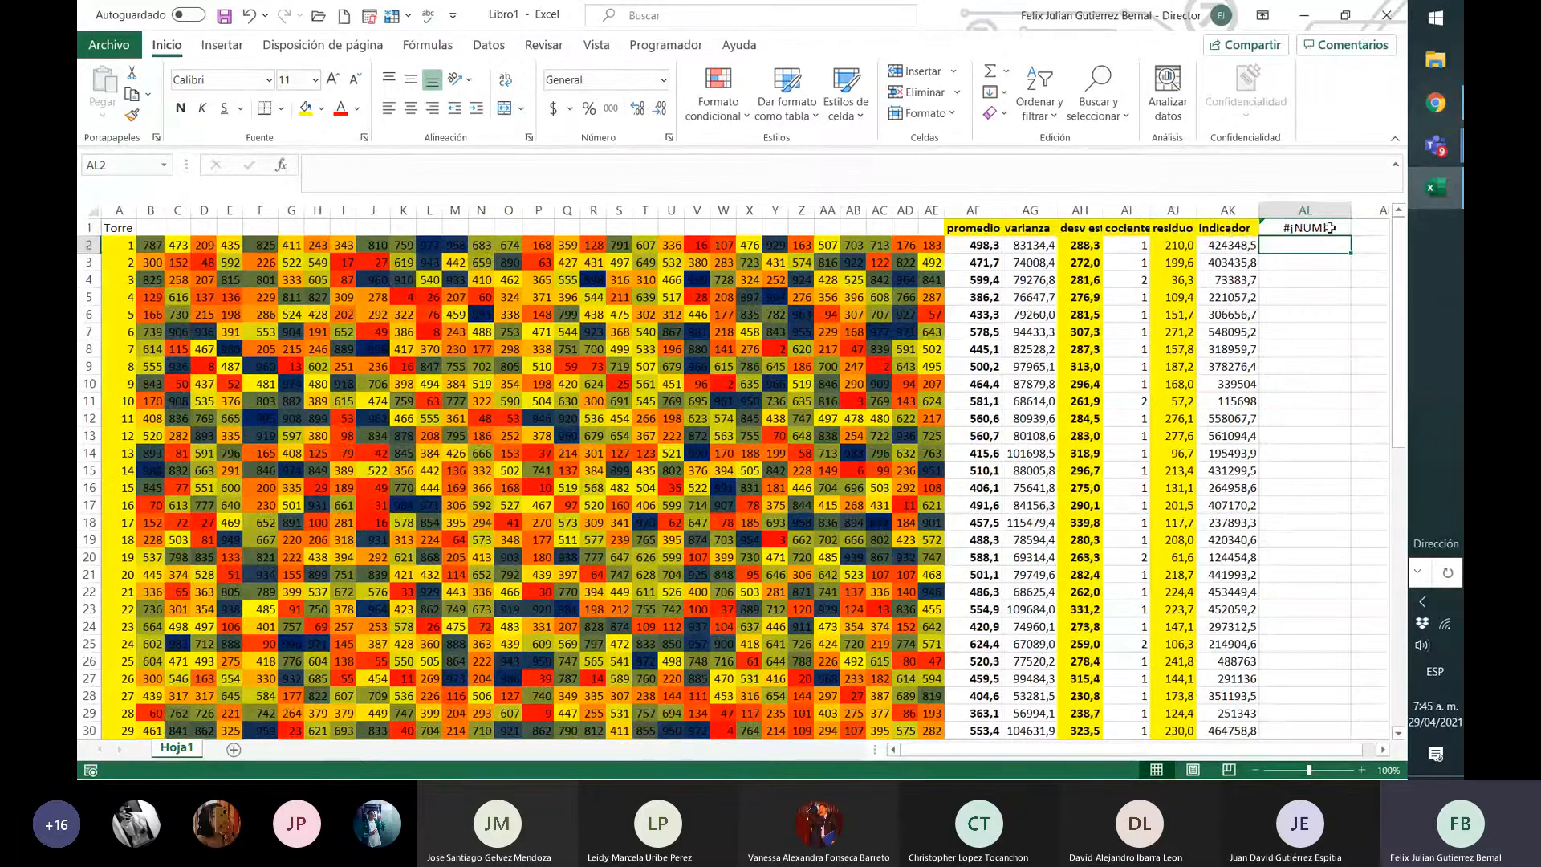
- Delete the M.C.M formula from cell AL1 and move down to cell AL2
click(1329, 228)
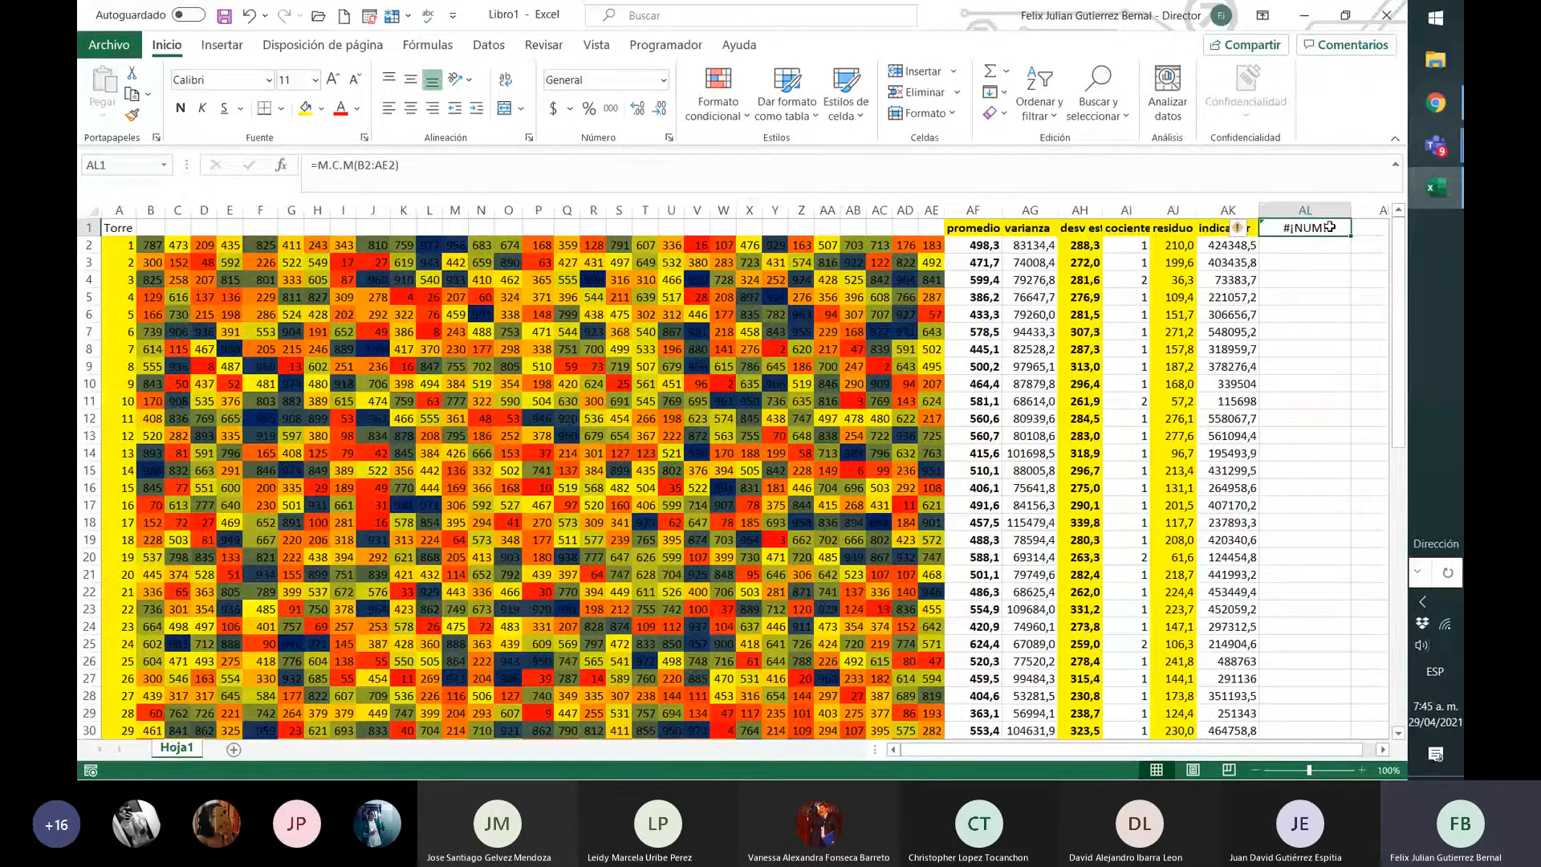
key(BackSpace)
key(Return)
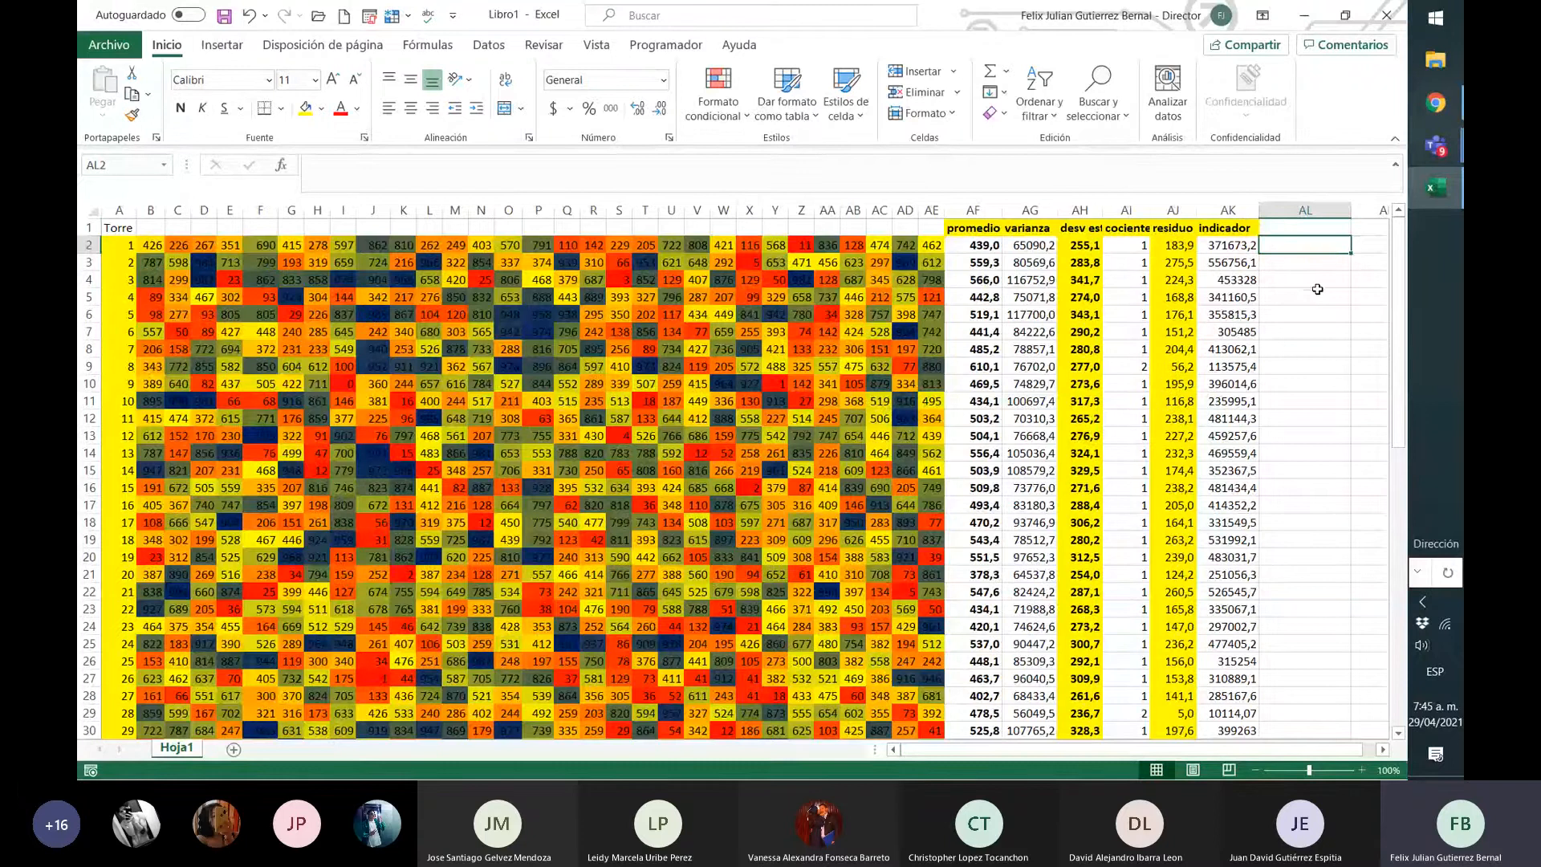
- Enter the M.C.M function in cell AL2 for the range B2:AE2
text(=M)
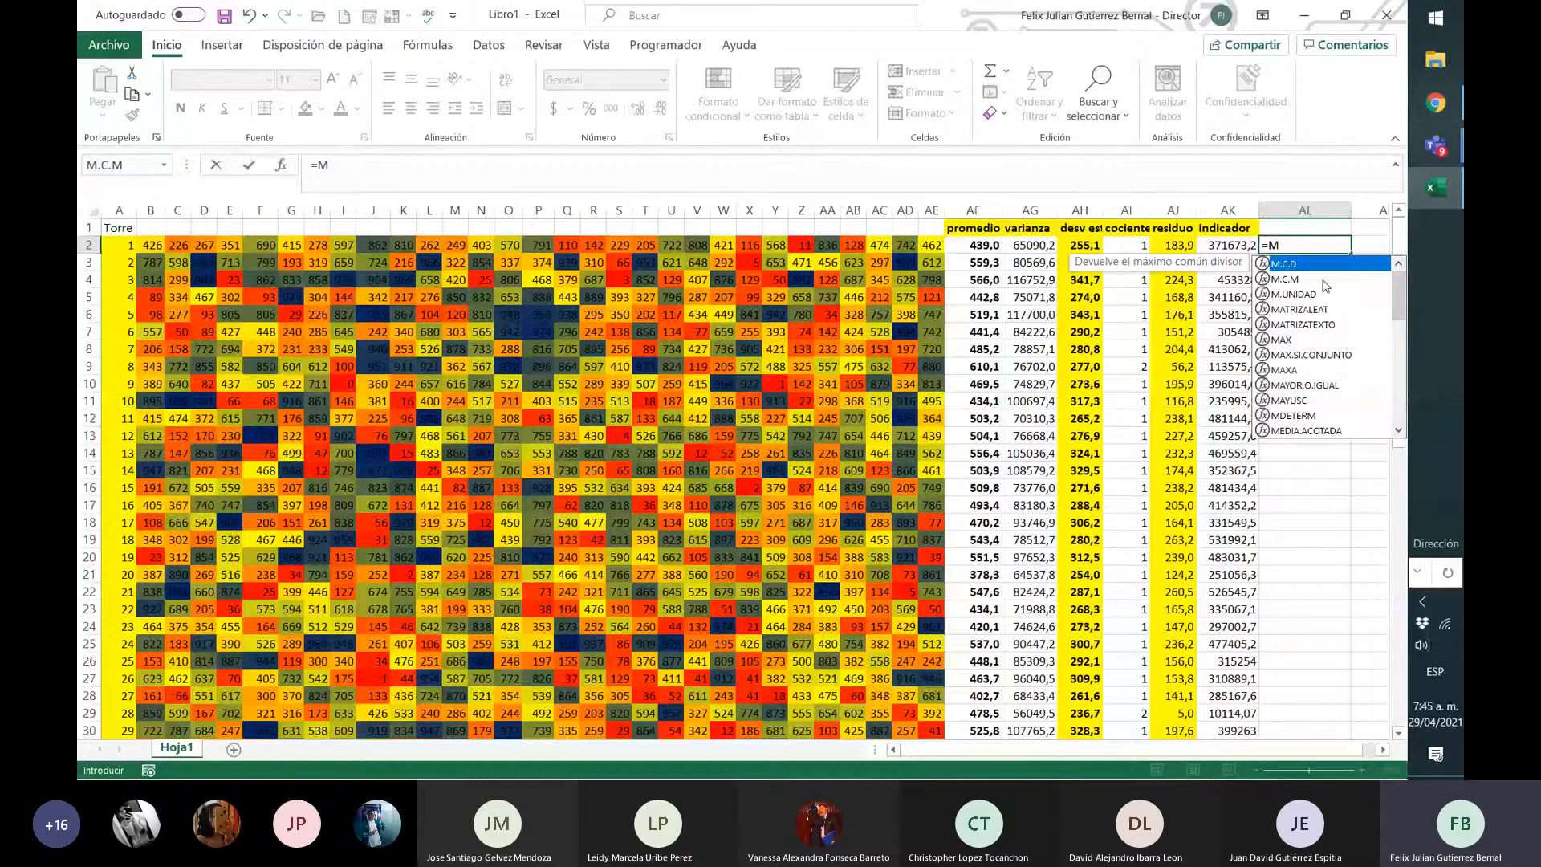
double_click(1323, 280)
drag(150, 244, 930, 244)
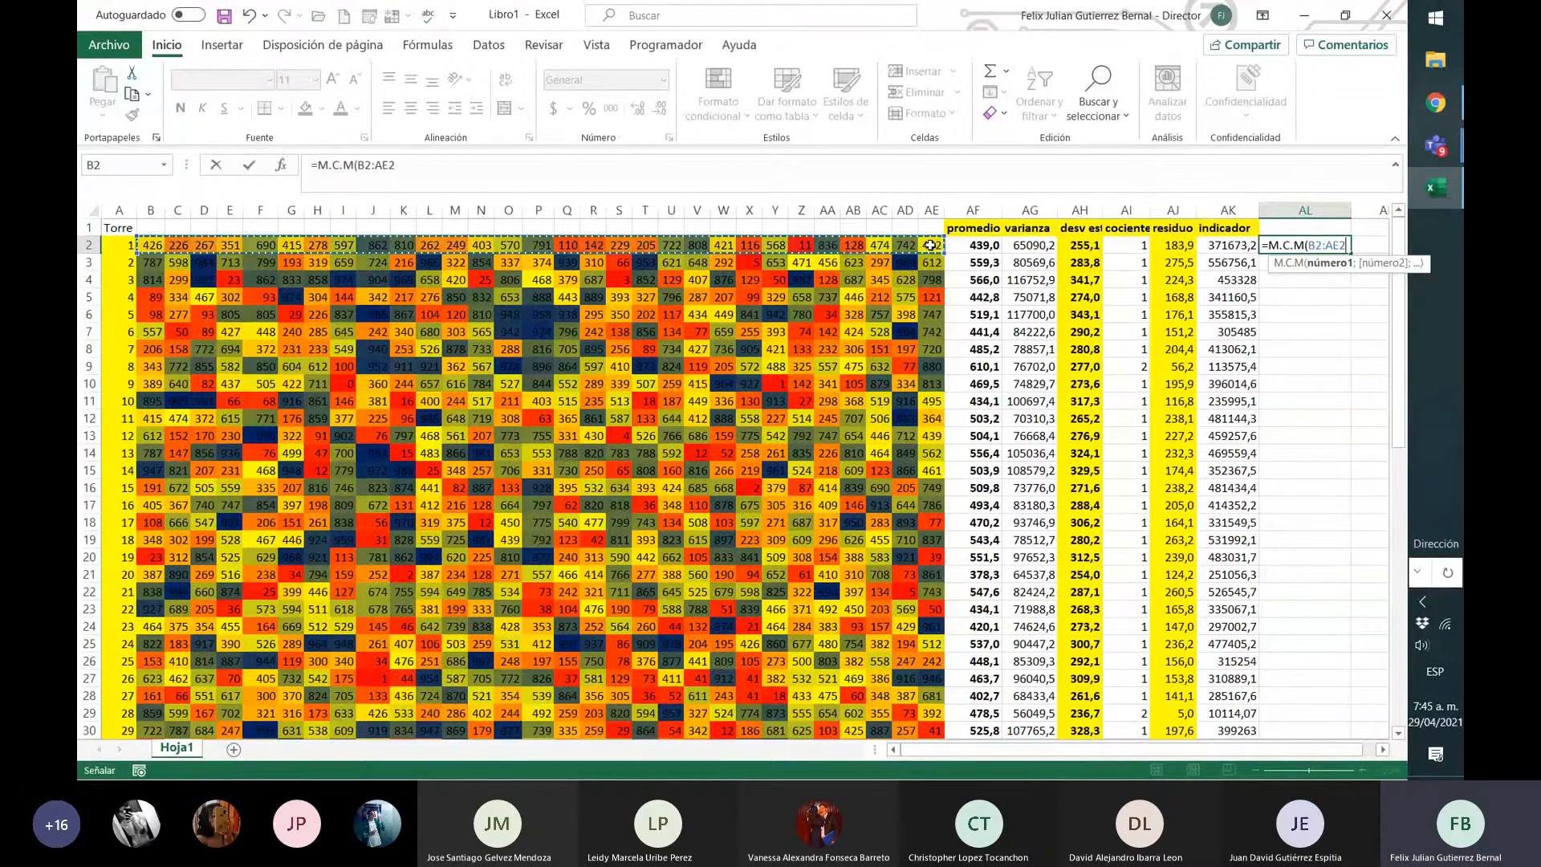
key(Return)
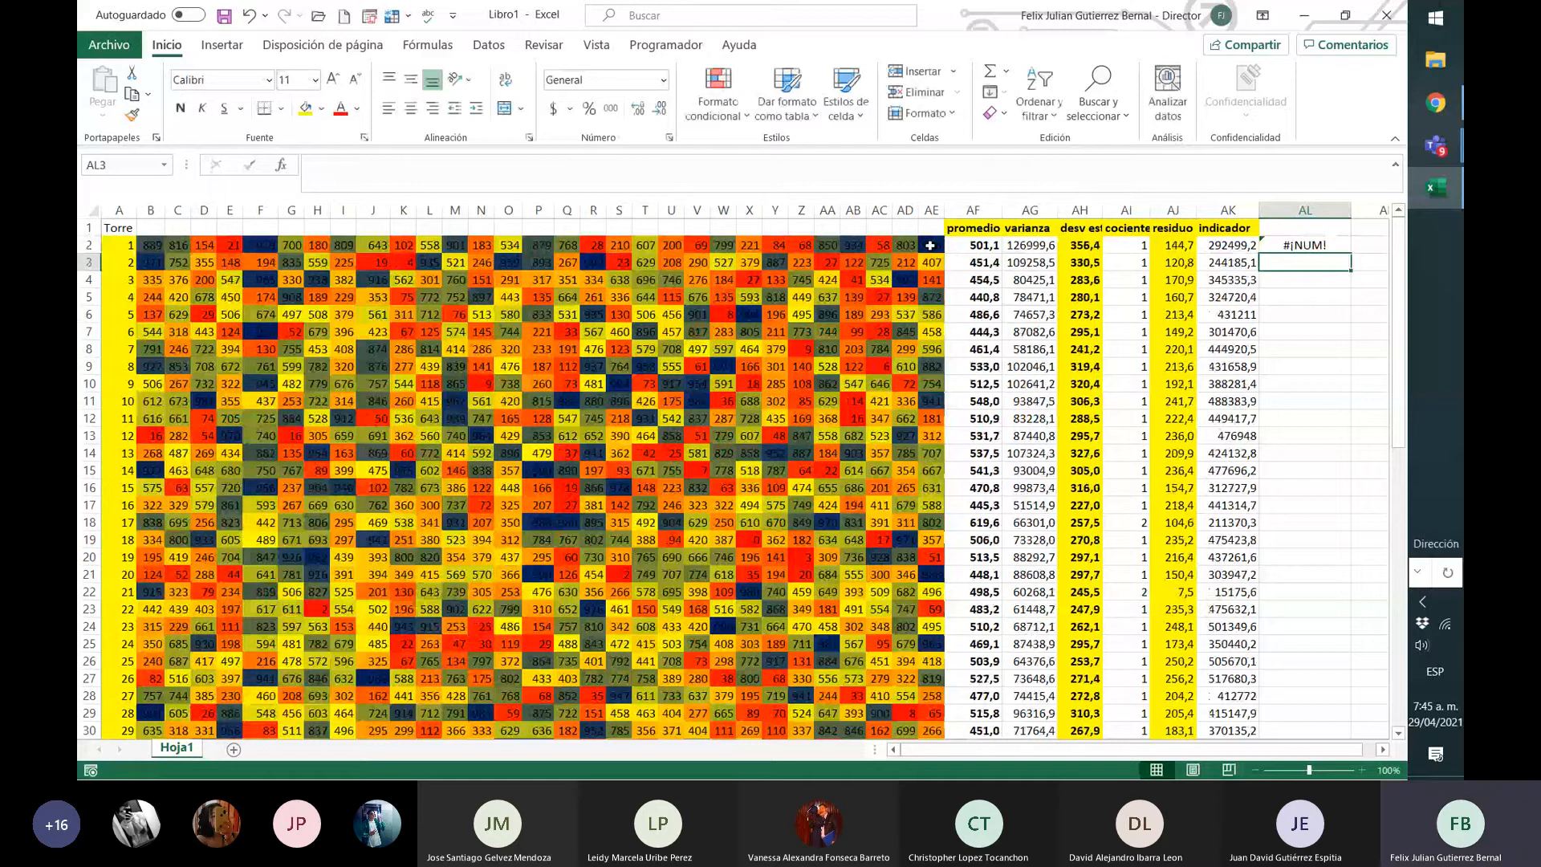
- Apply the Número format to the range B2:AE2
drag(151, 246, 931, 245)
click(663, 79)
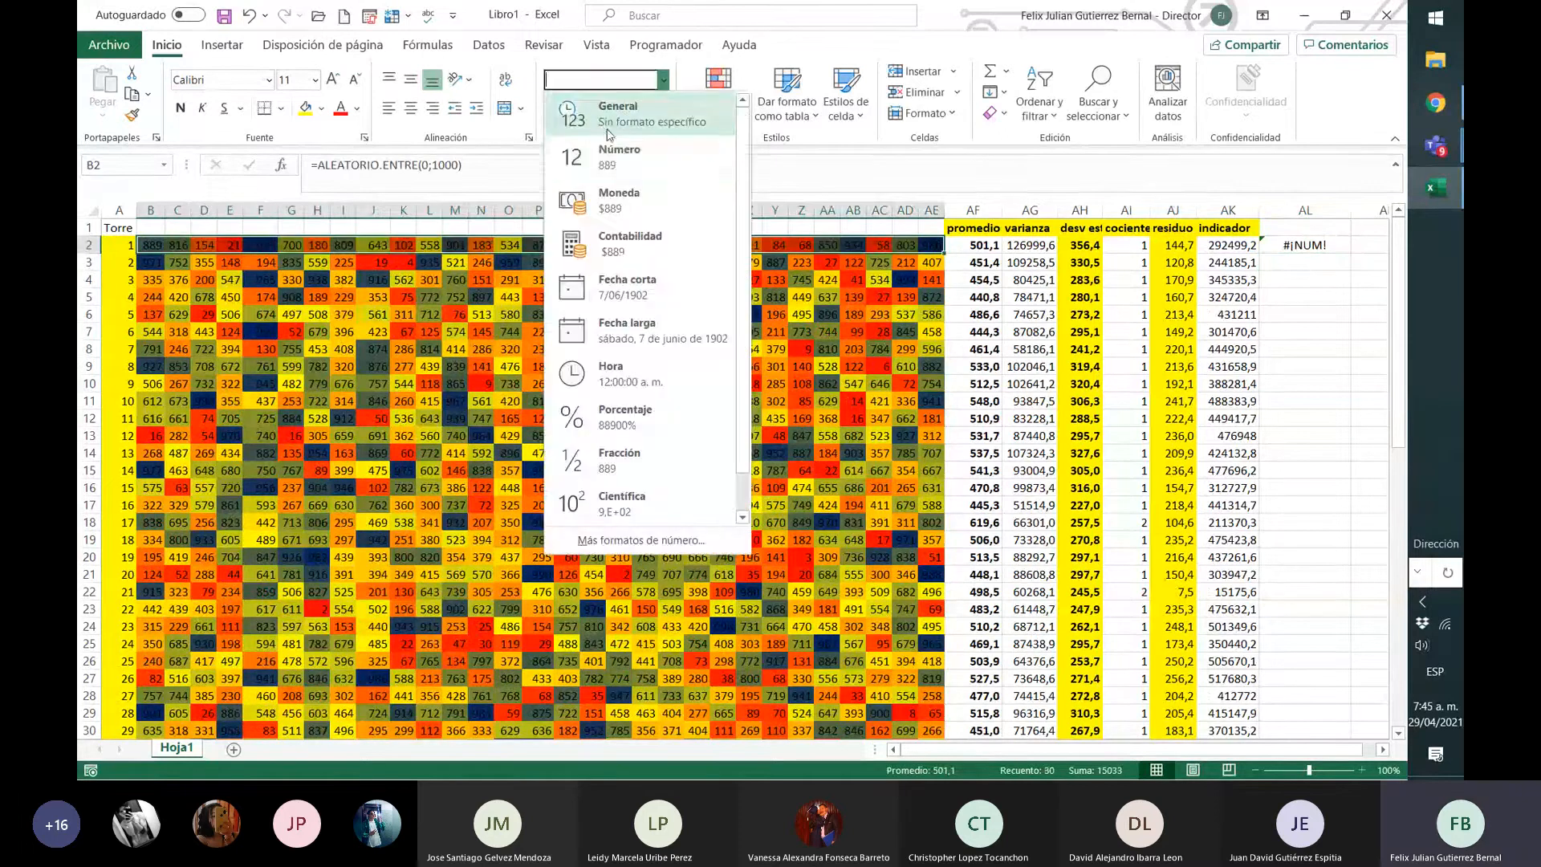
click(614, 157)
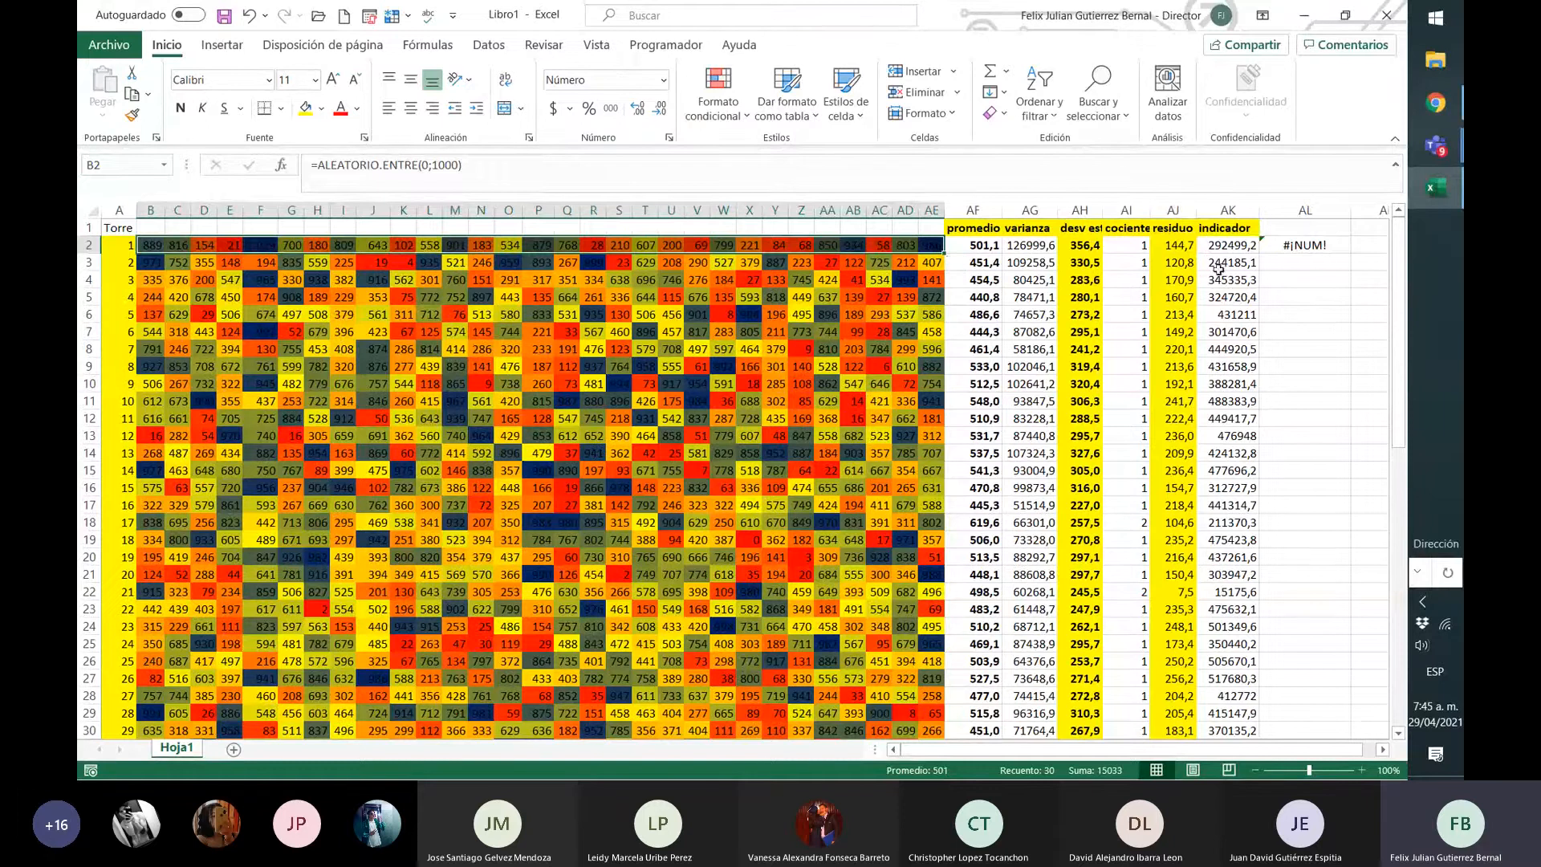
- Check the formulas in AL2 and AE2, and ignore the number error flagged on AL2
click(1304, 247)
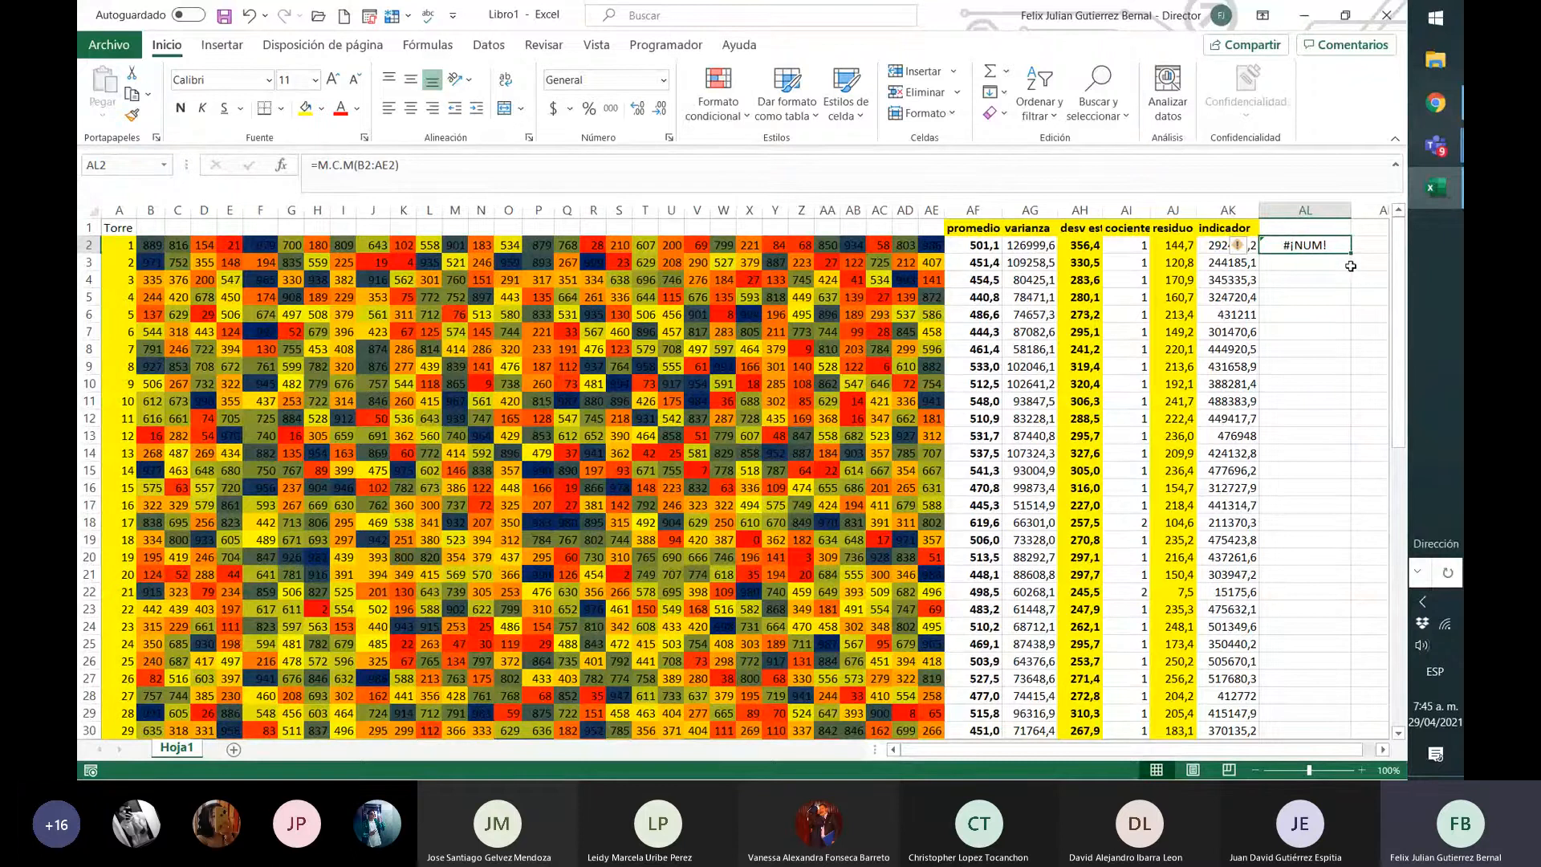
click(931, 244)
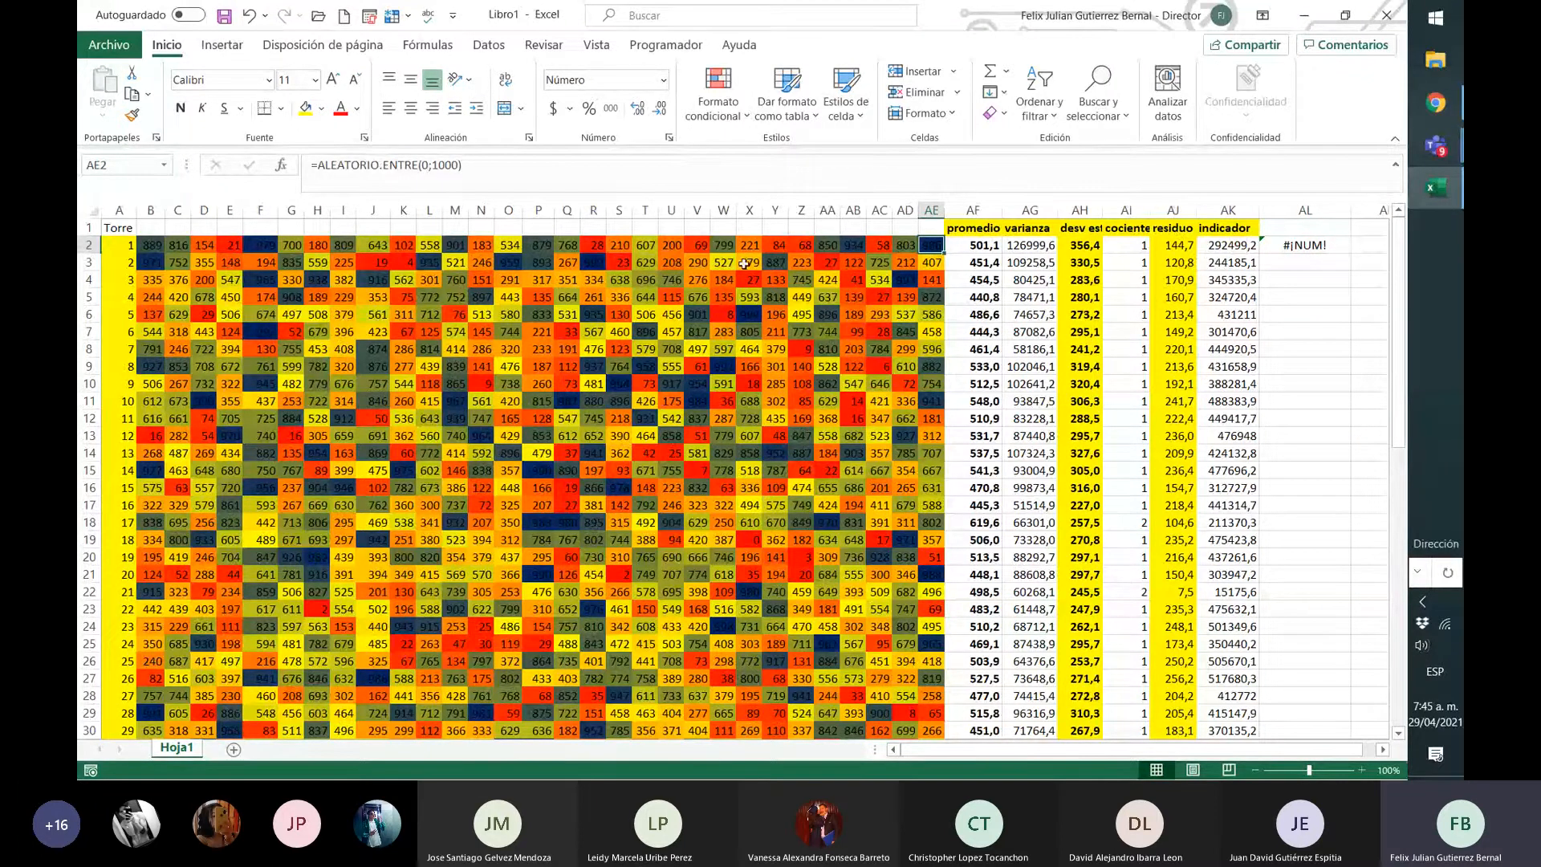
click(1302, 244)
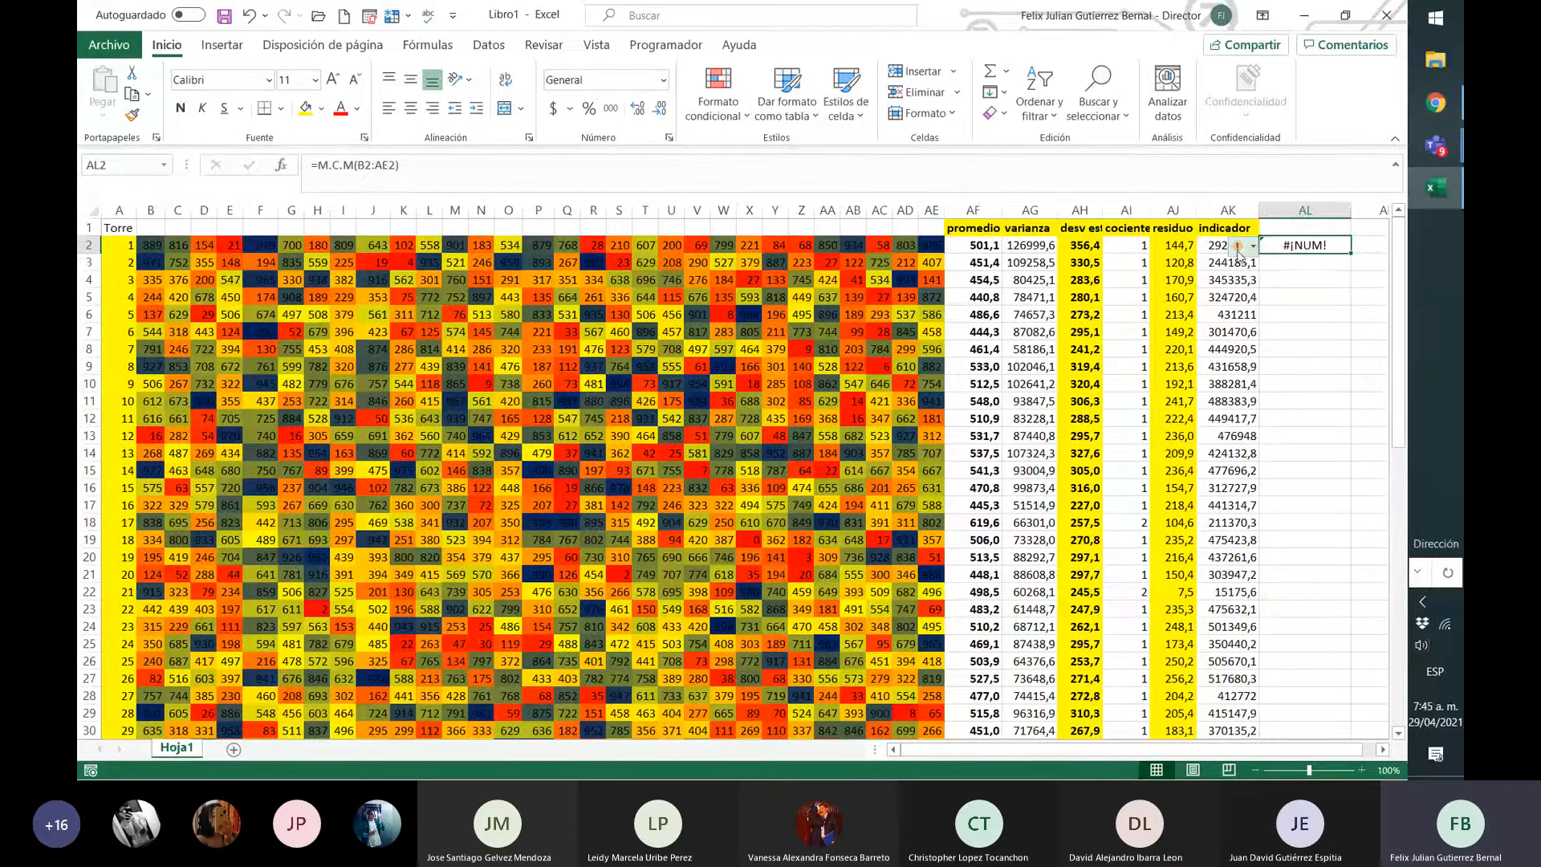
click(1236, 254)
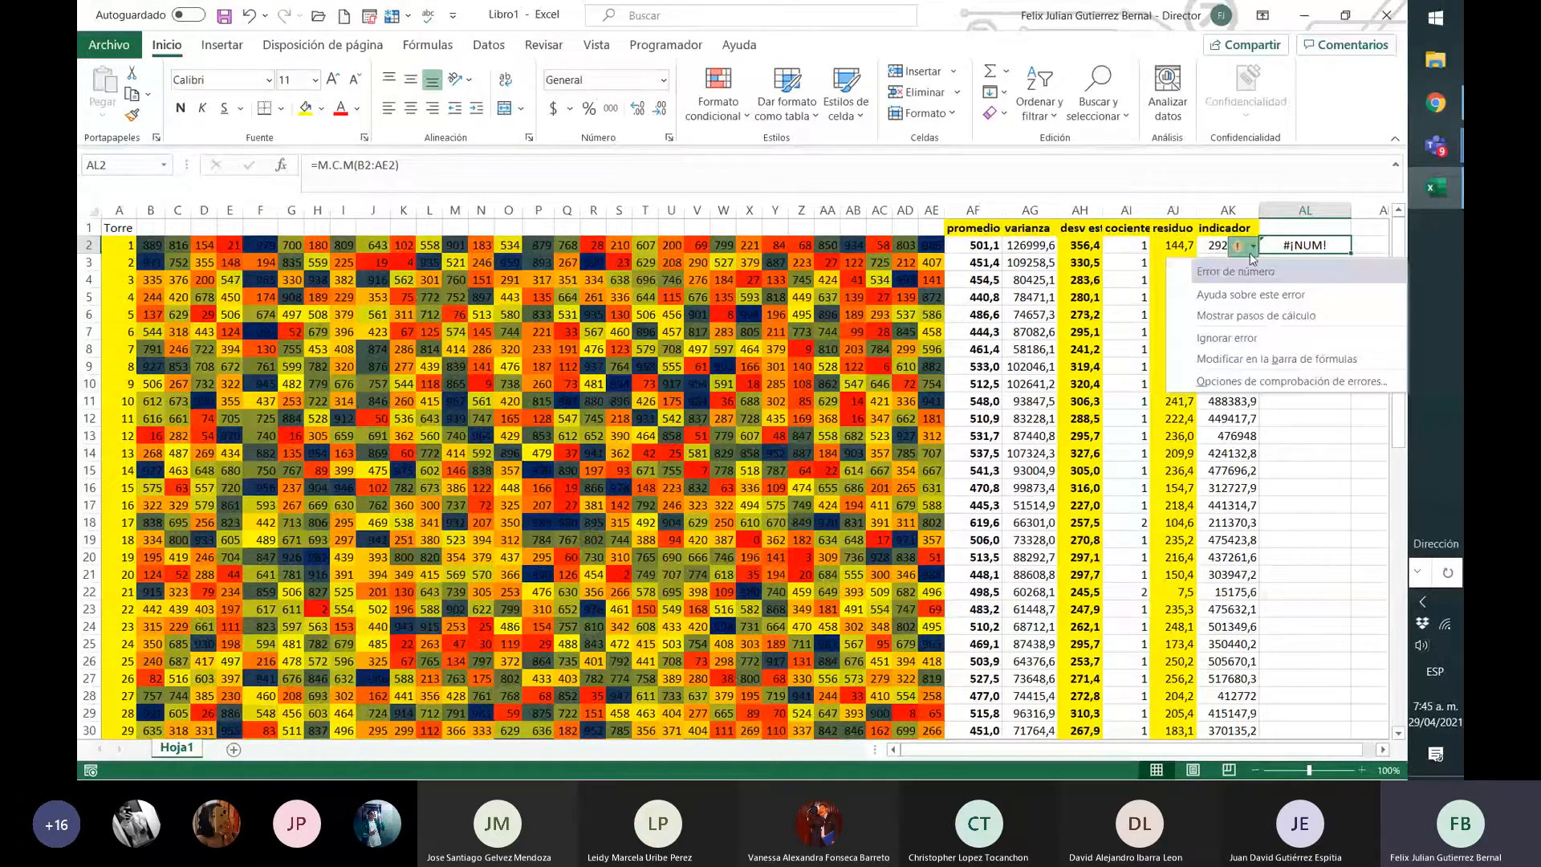
click(1244, 329)
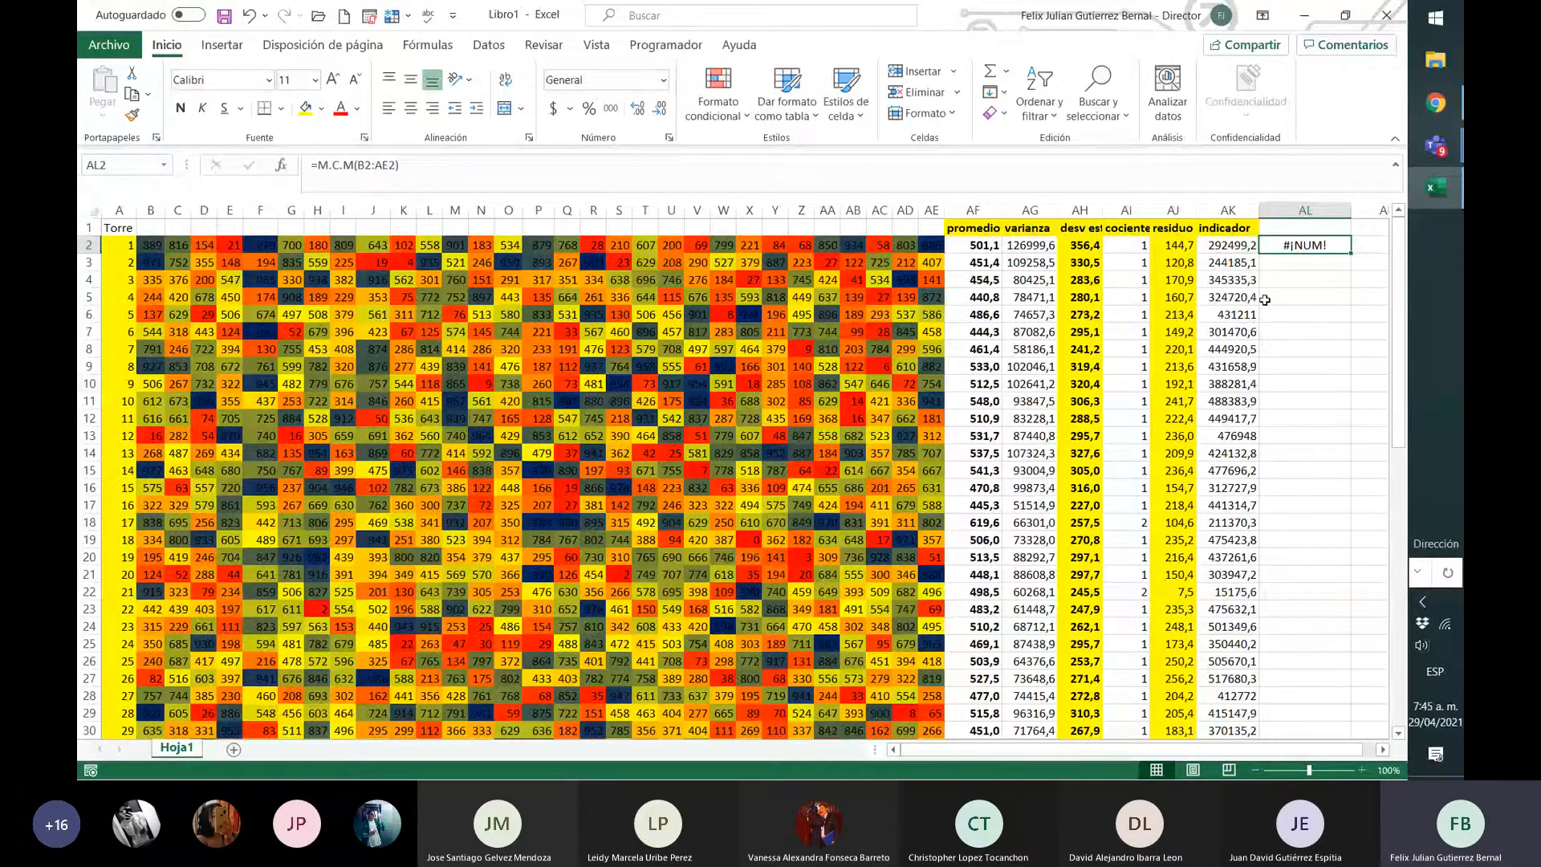
- Clear the M.C.M formula from cell AL2
right_click(1297, 246)
key(Escape)
key(Delete)
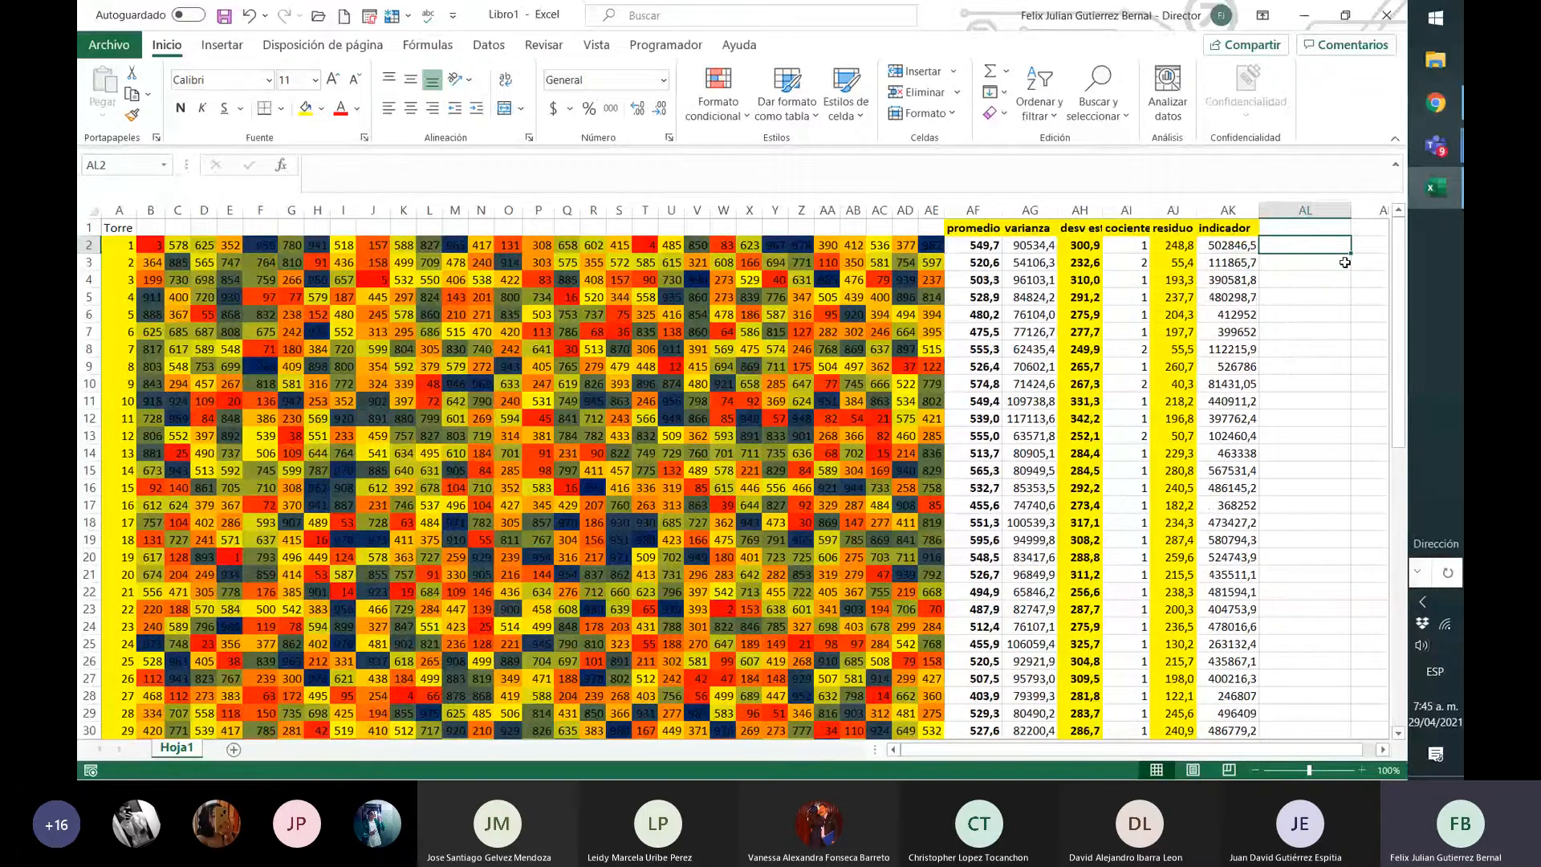
- Calculate the greatest common divisor of B2, O2 and AE2 in cell AL2 with =M.C.D(B2;O2;AE2)
text(M)
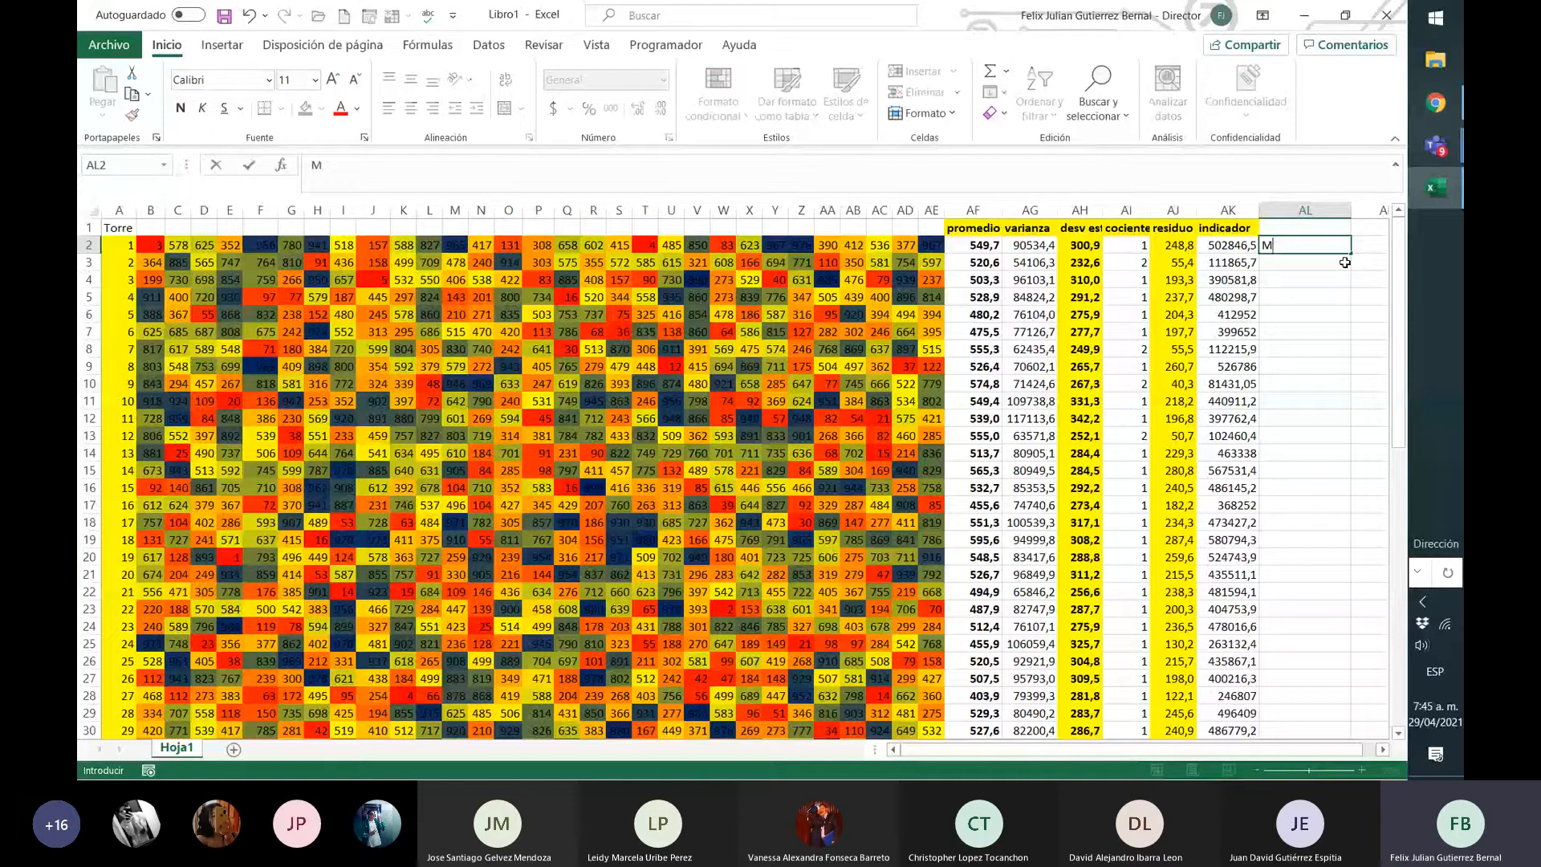
key(BackSpace)
text(=M)
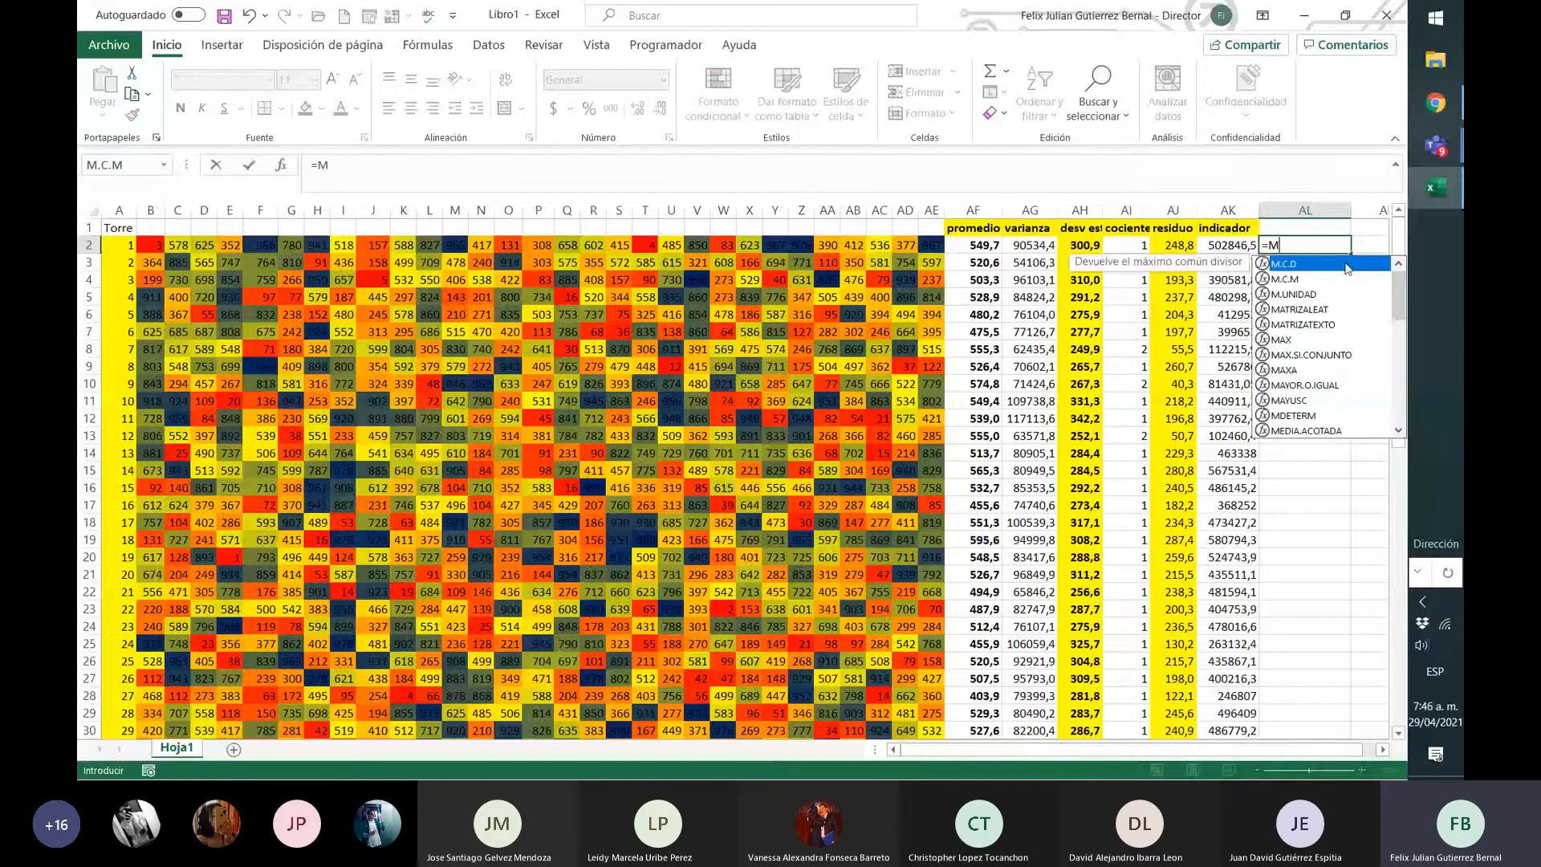
double_click(1346, 268)
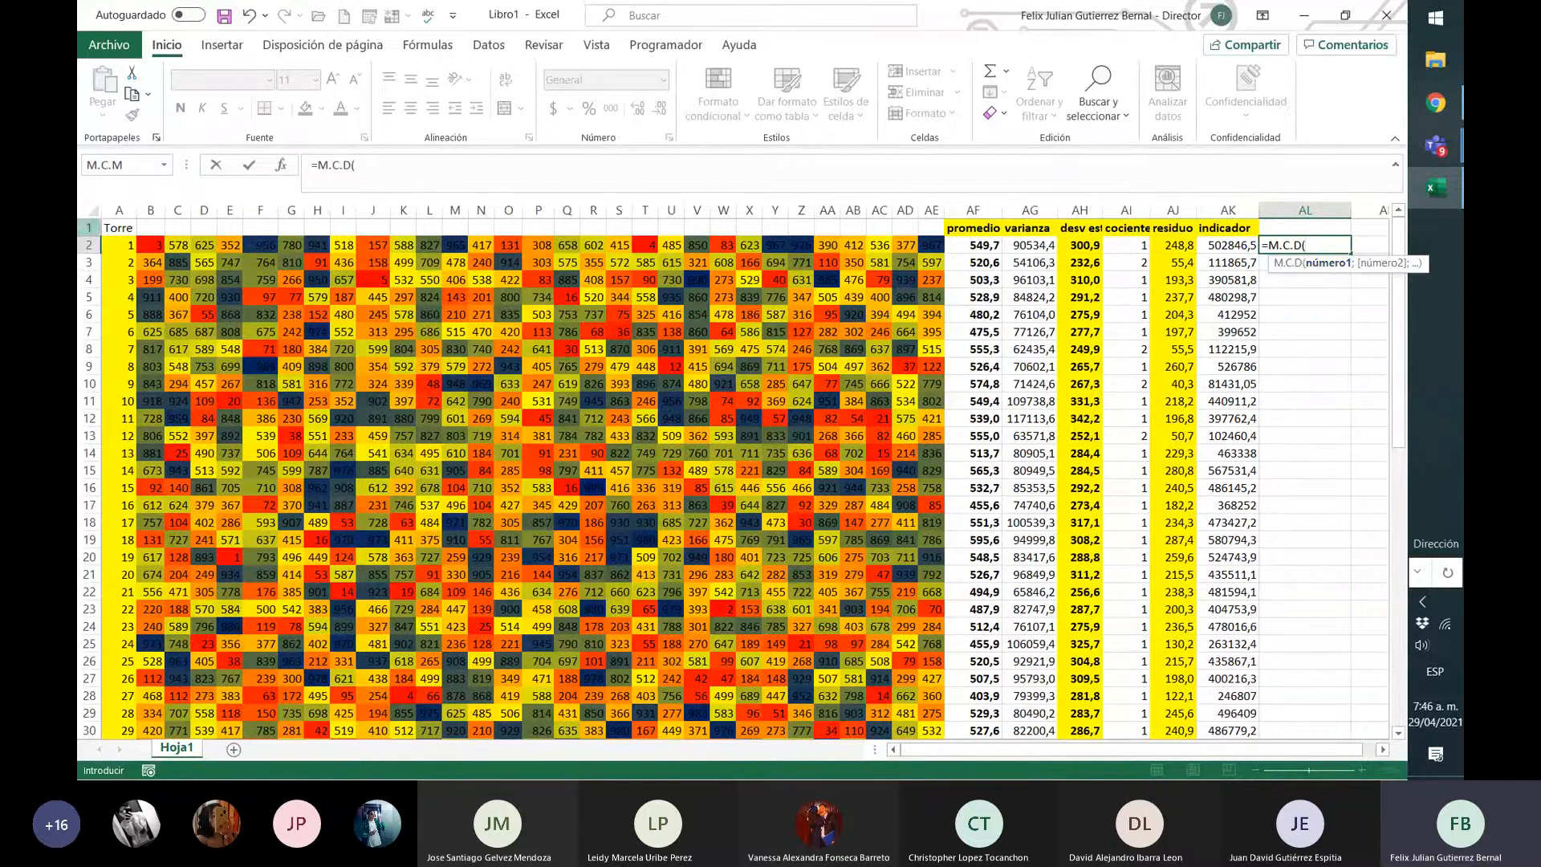
click(153, 244)
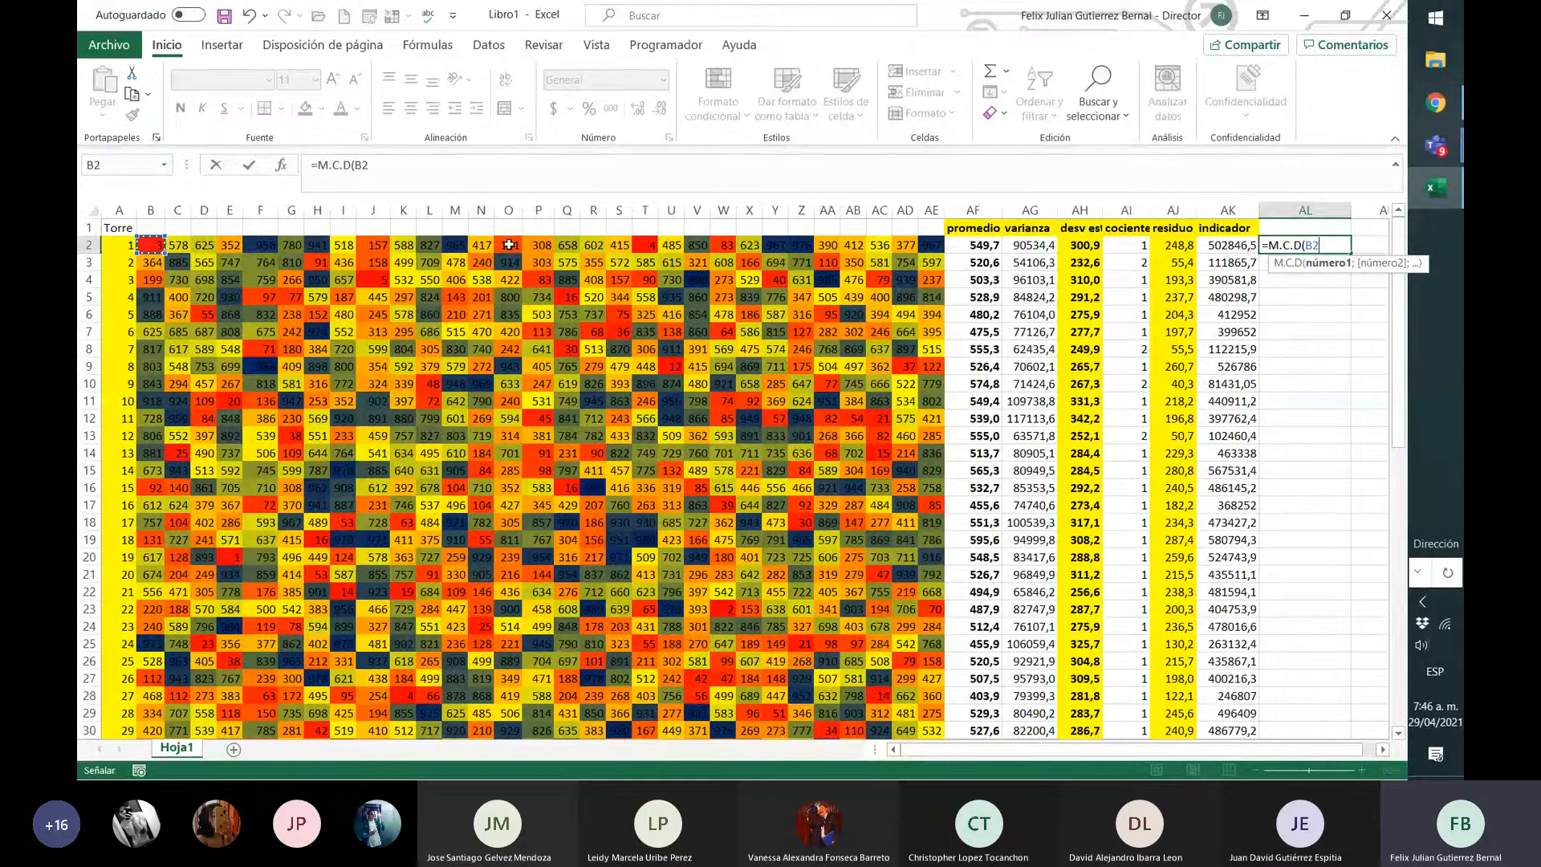
text(;)
click(509, 245)
text(;)
click(932, 245)
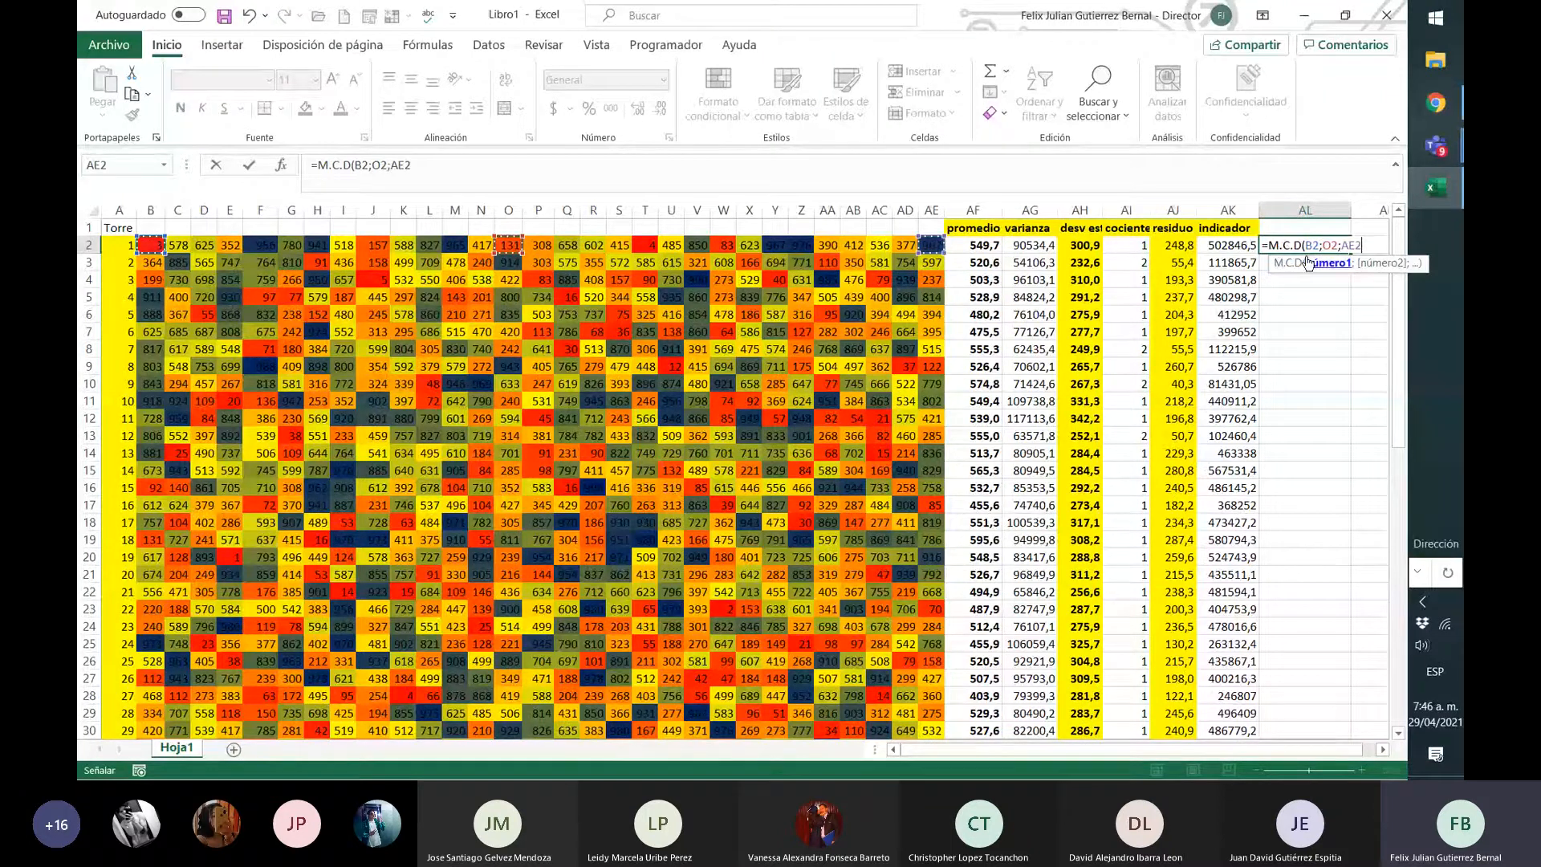
key(Return)
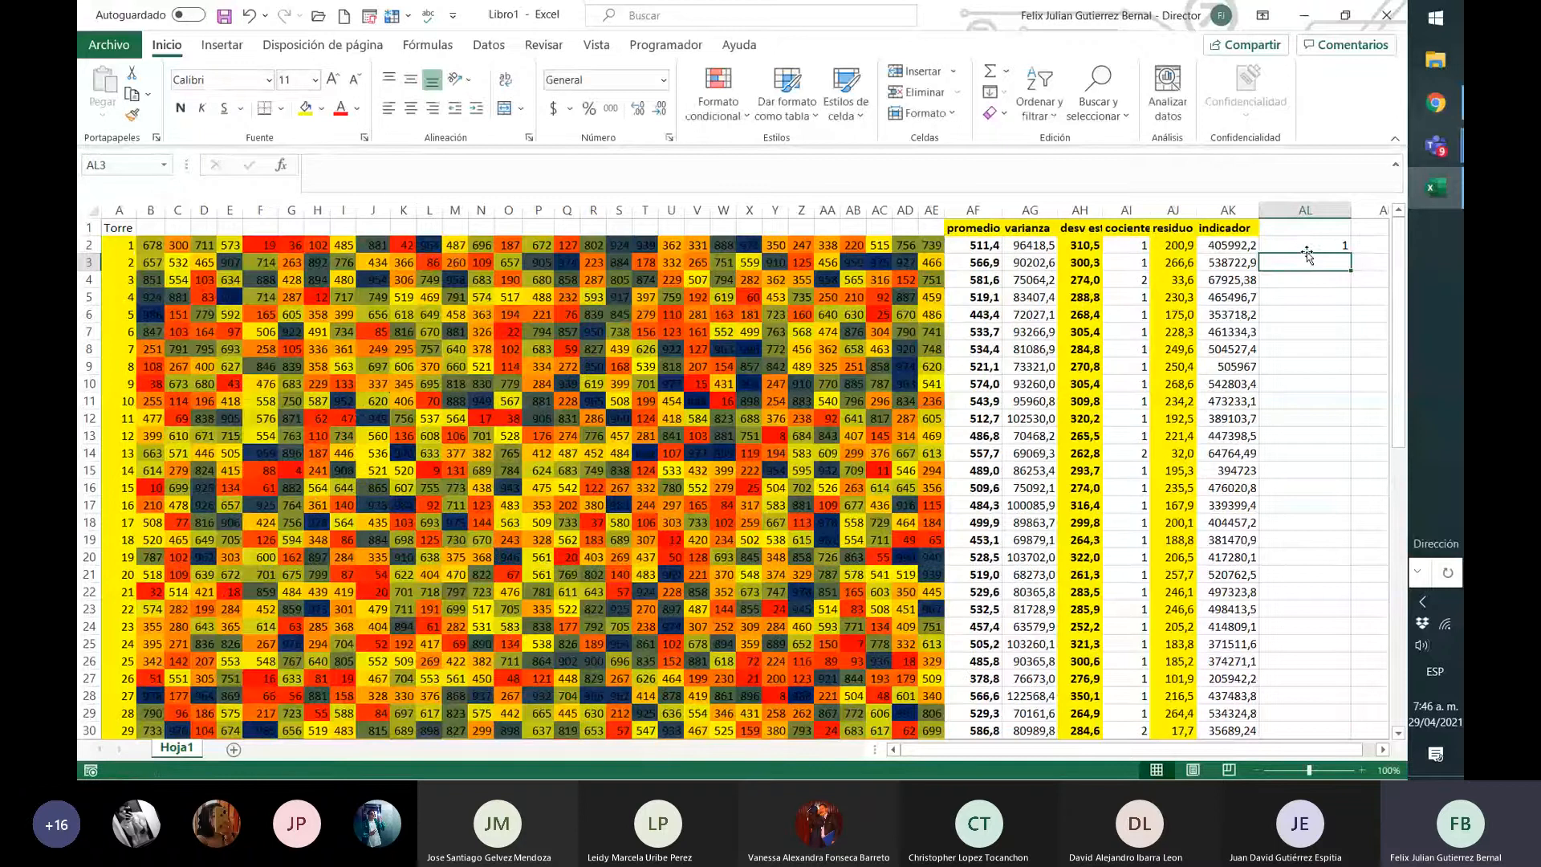
- Narrow column AL and enter the heading MCD in cell AL1
click(1292, 246)
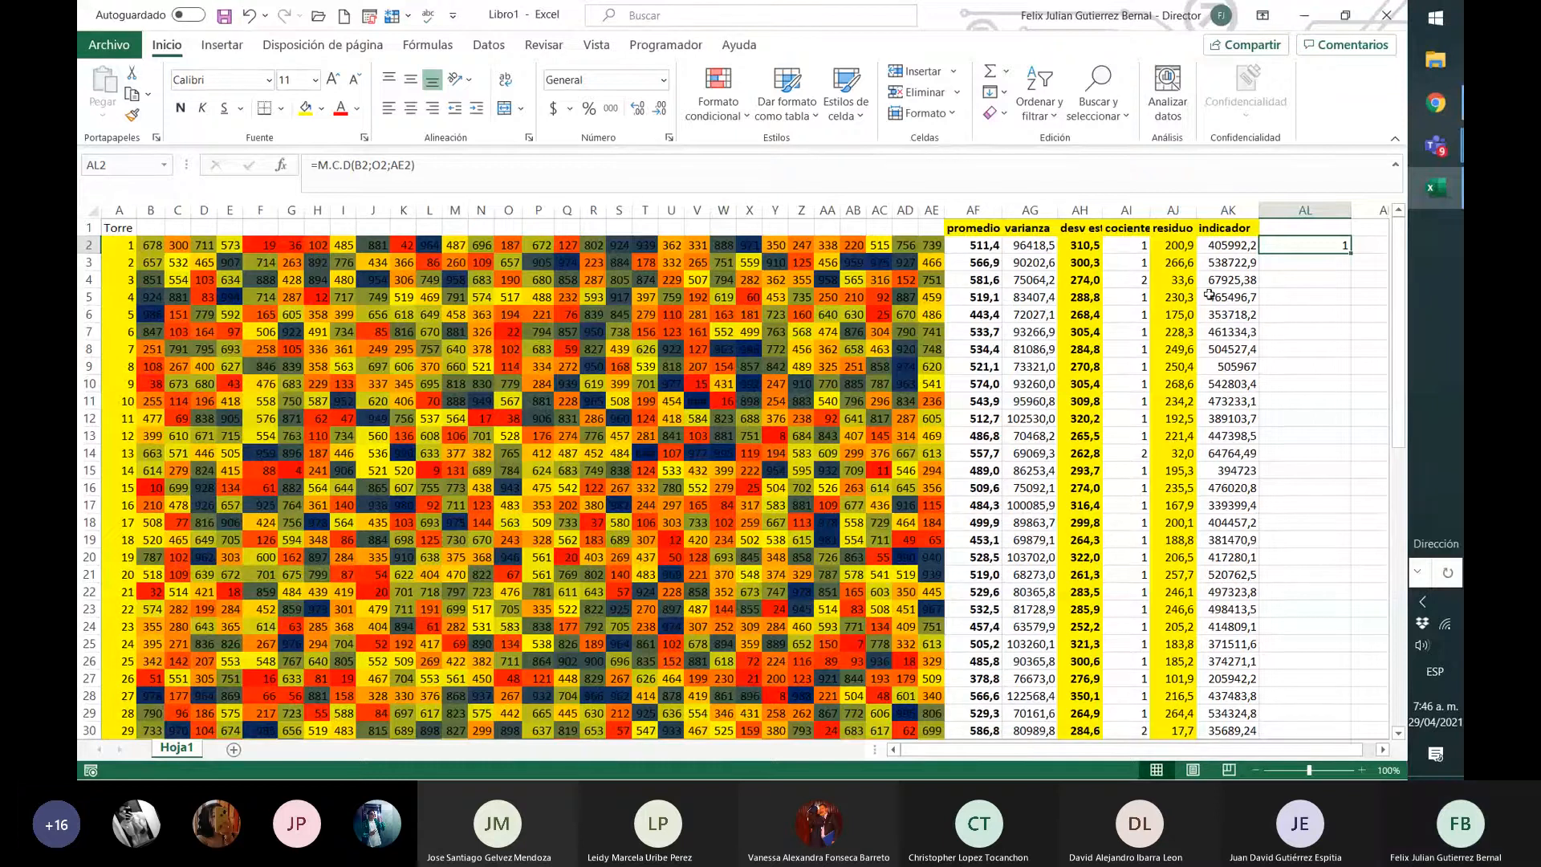
drag(1351, 211, 1305, 210)
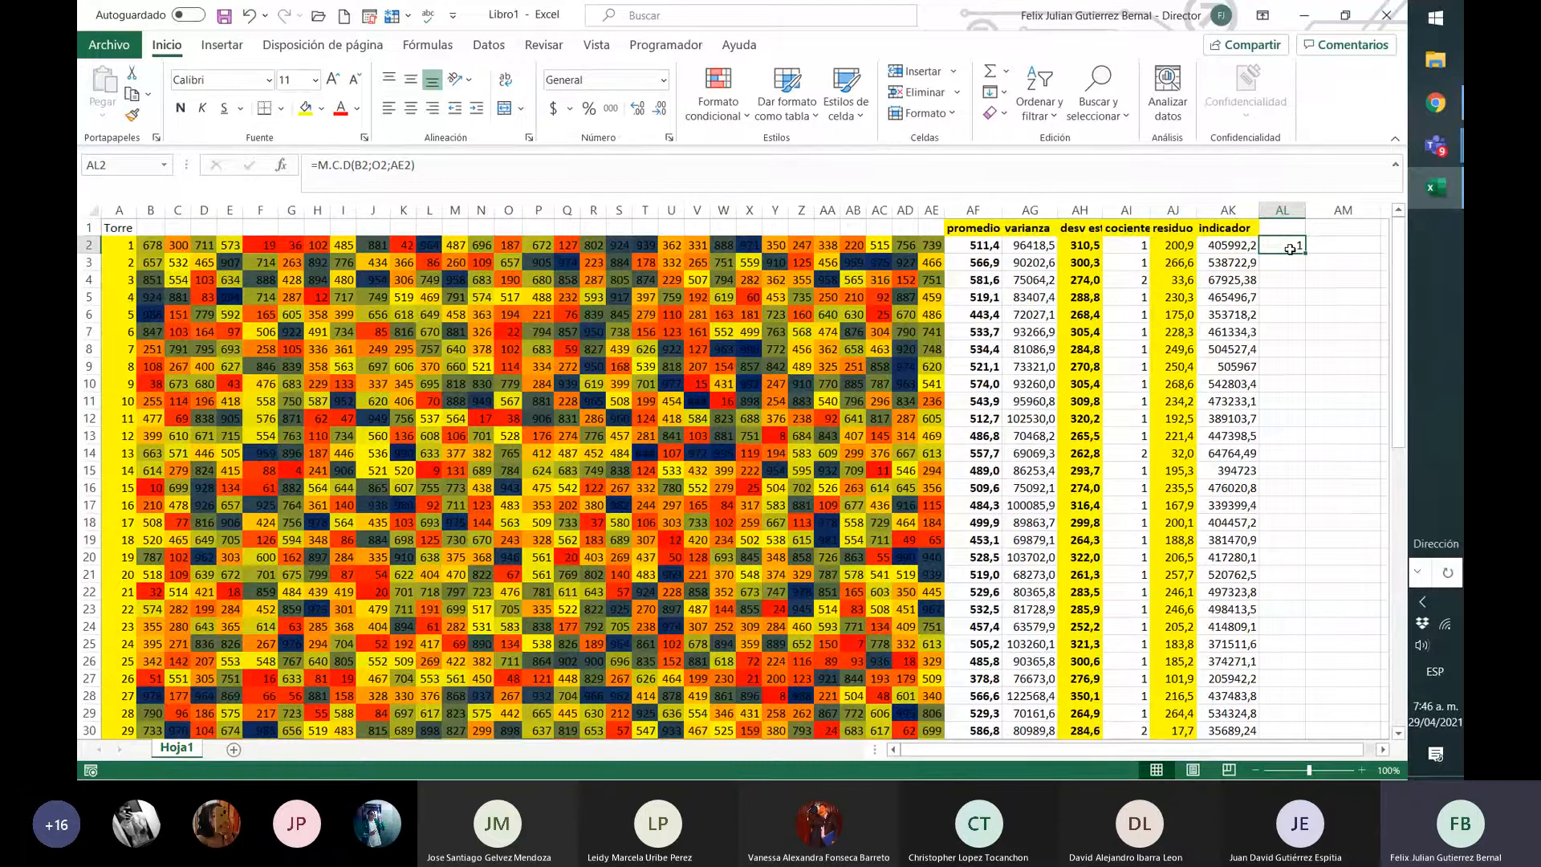
key(Up)
text(M)
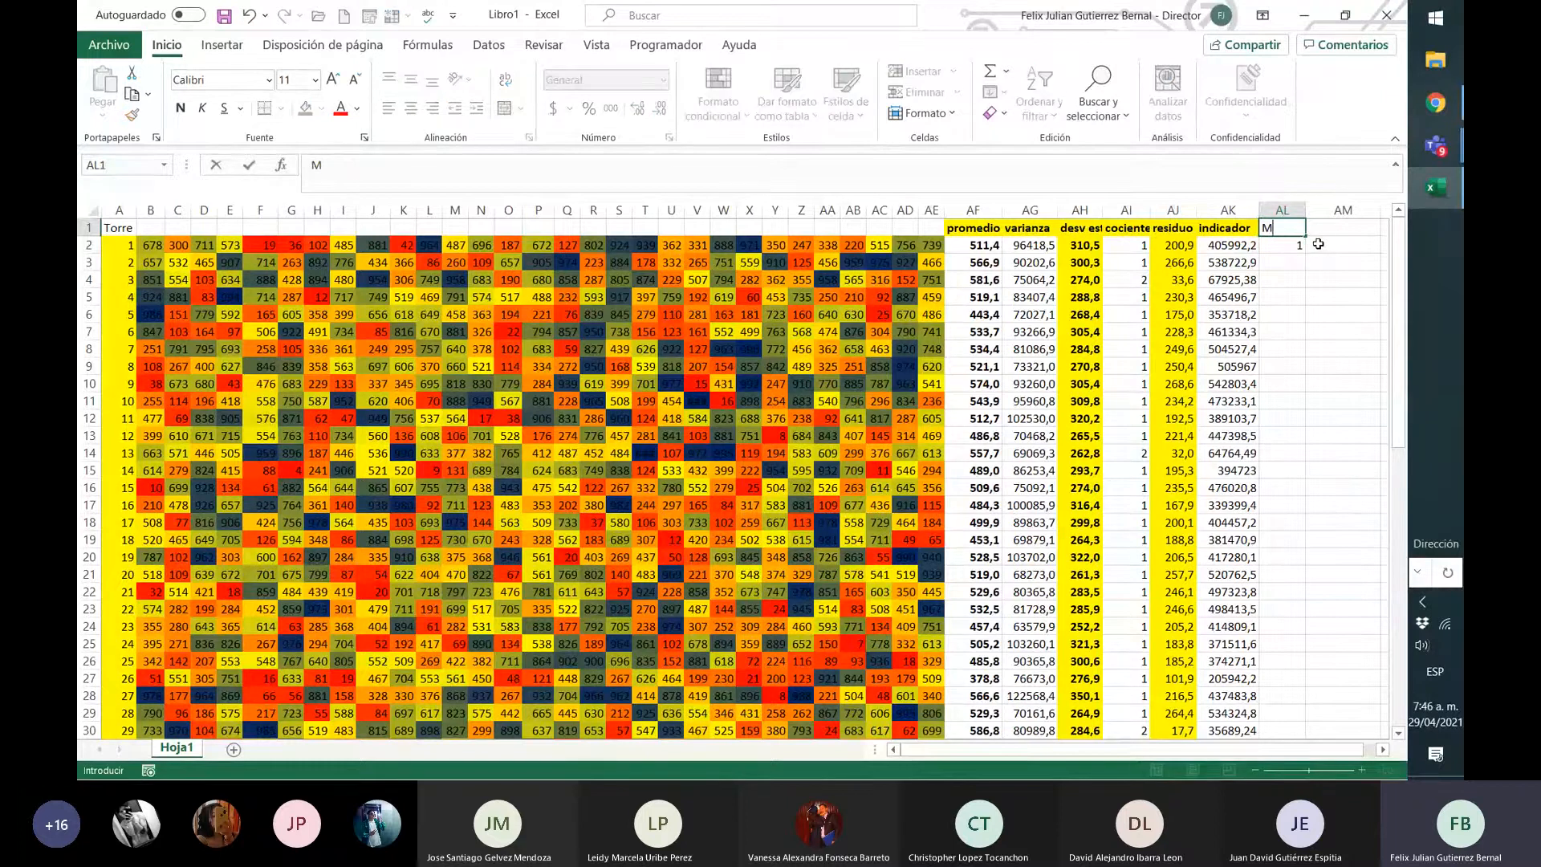
text(CD)
key(Return)
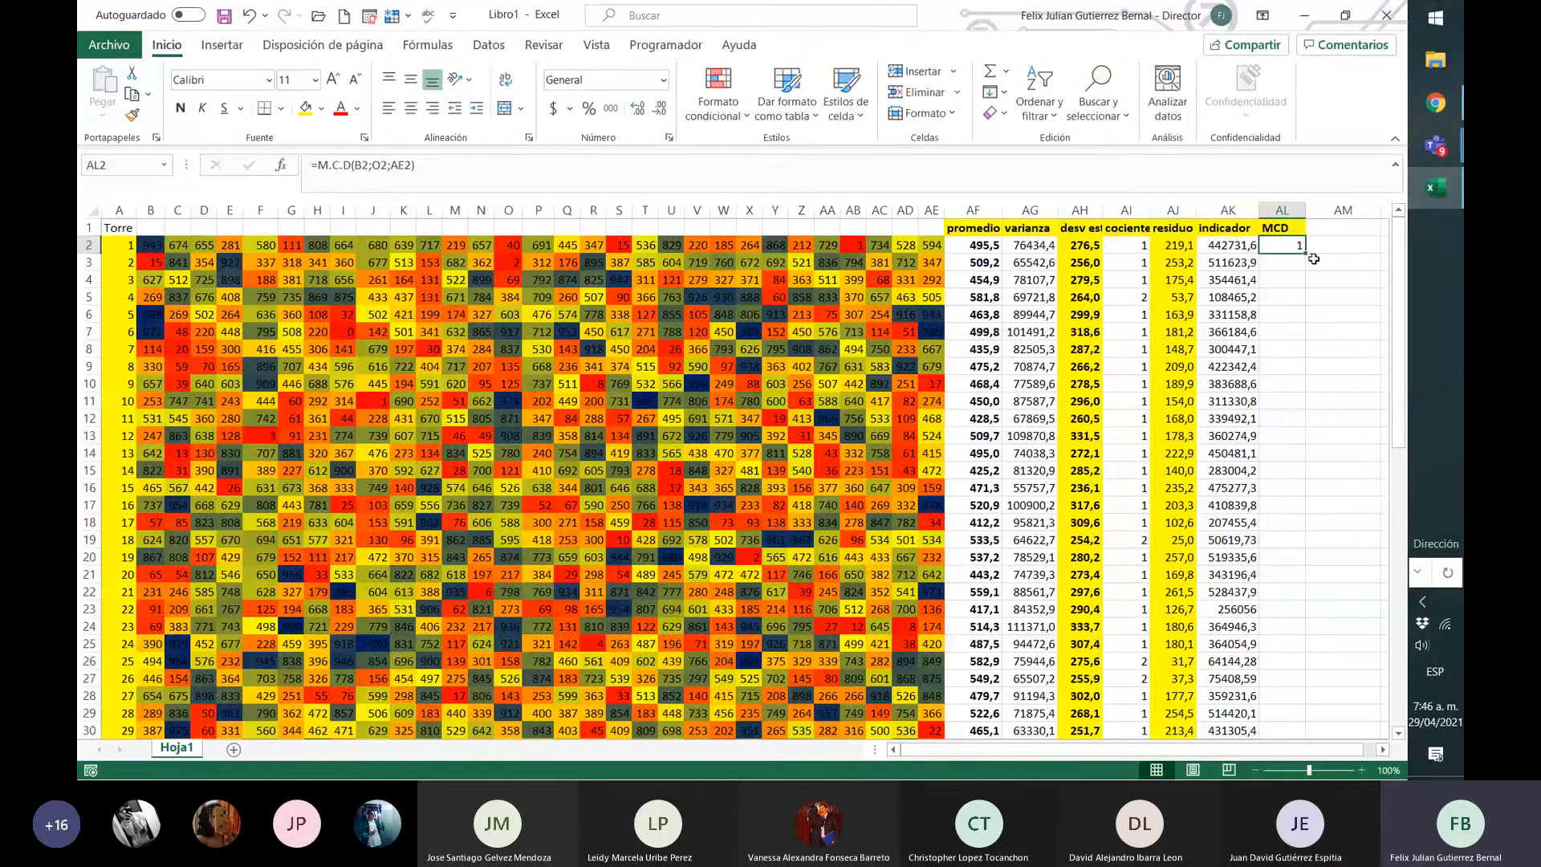
- Fill the M.C.D formula from AL2 down column AL to row 31
drag(1312, 259, 1289, 681)
click(1348, 349)
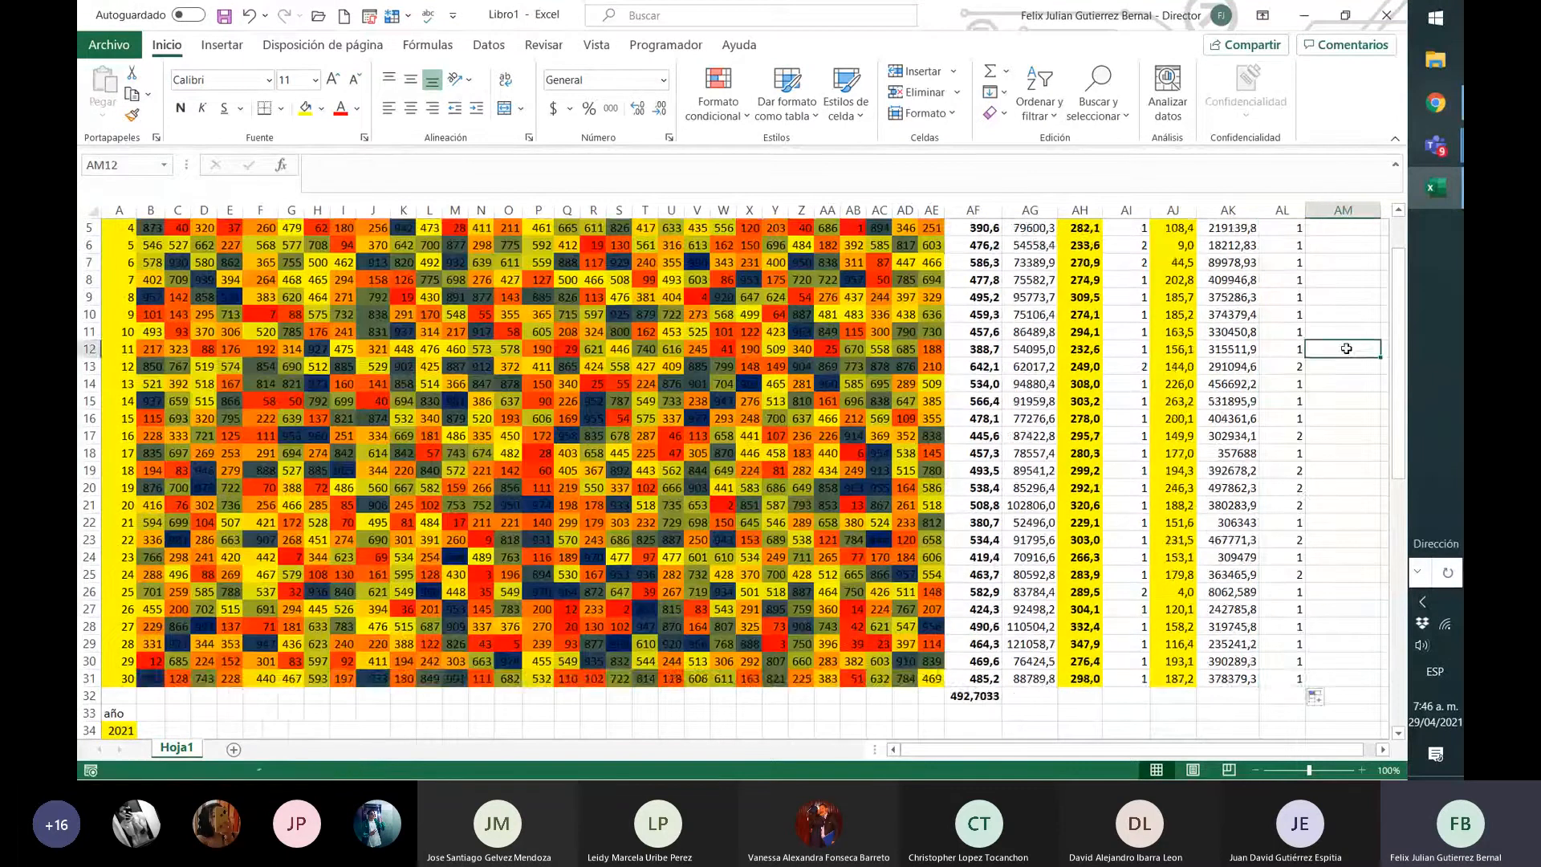
scroll(1348, 361, up, 2)
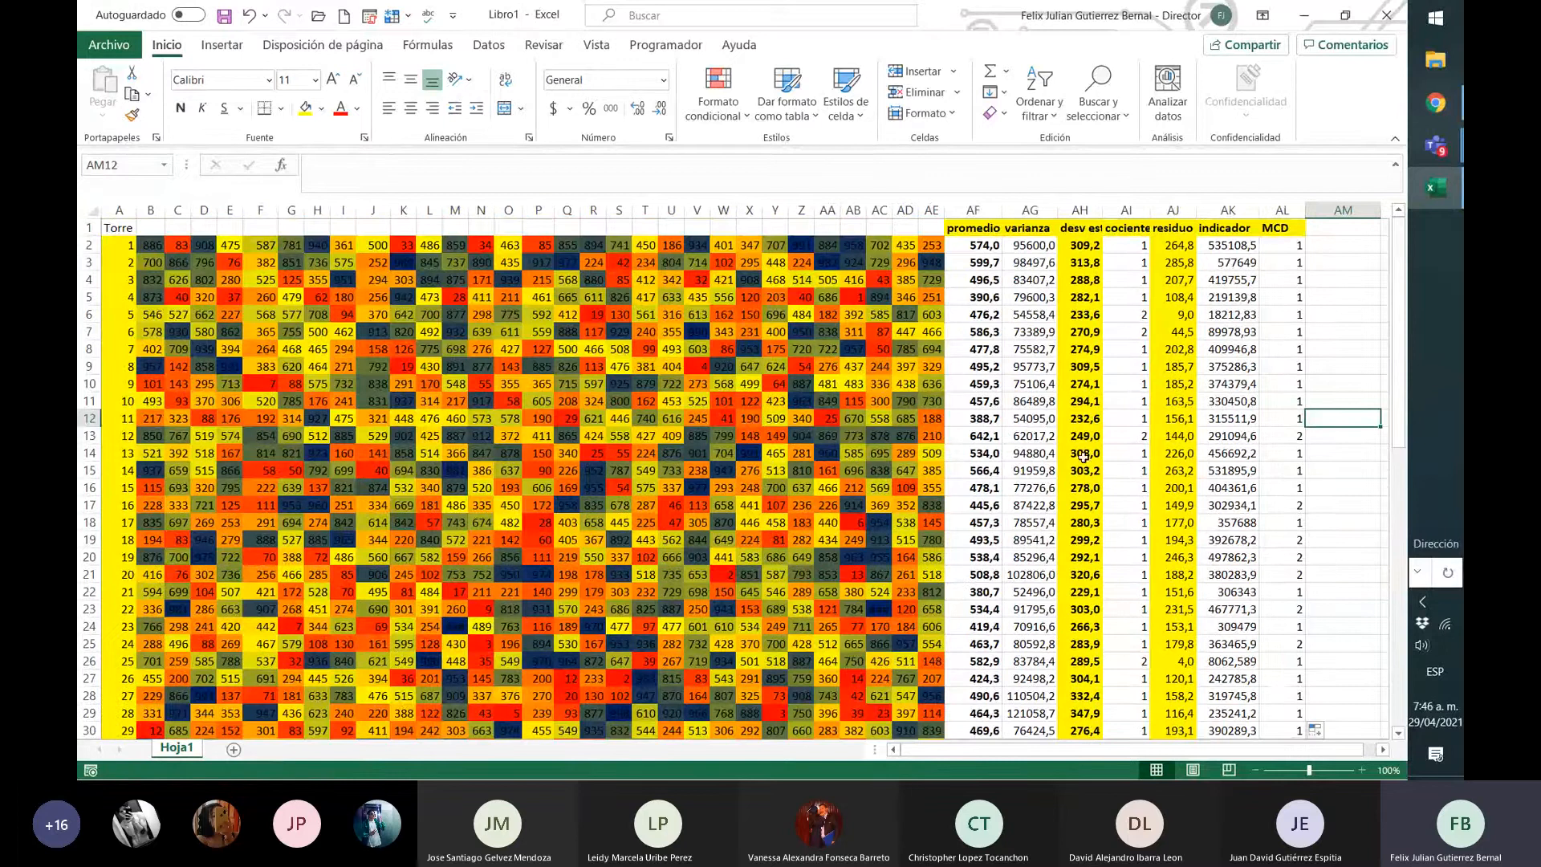
- Enter the heading prestamo in cell AM1
click(1324, 229)
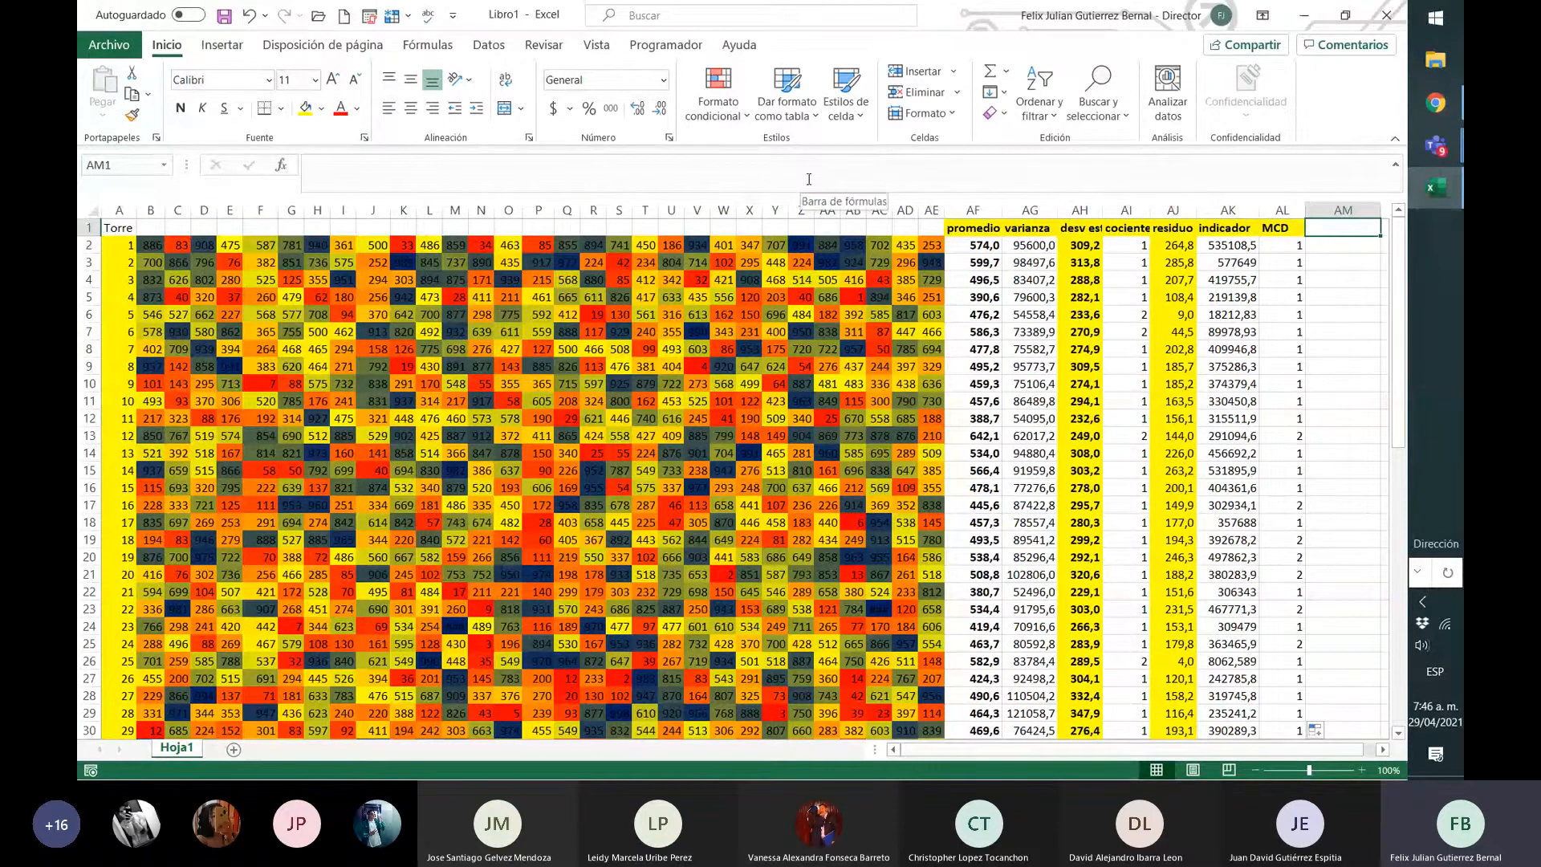
text(=)
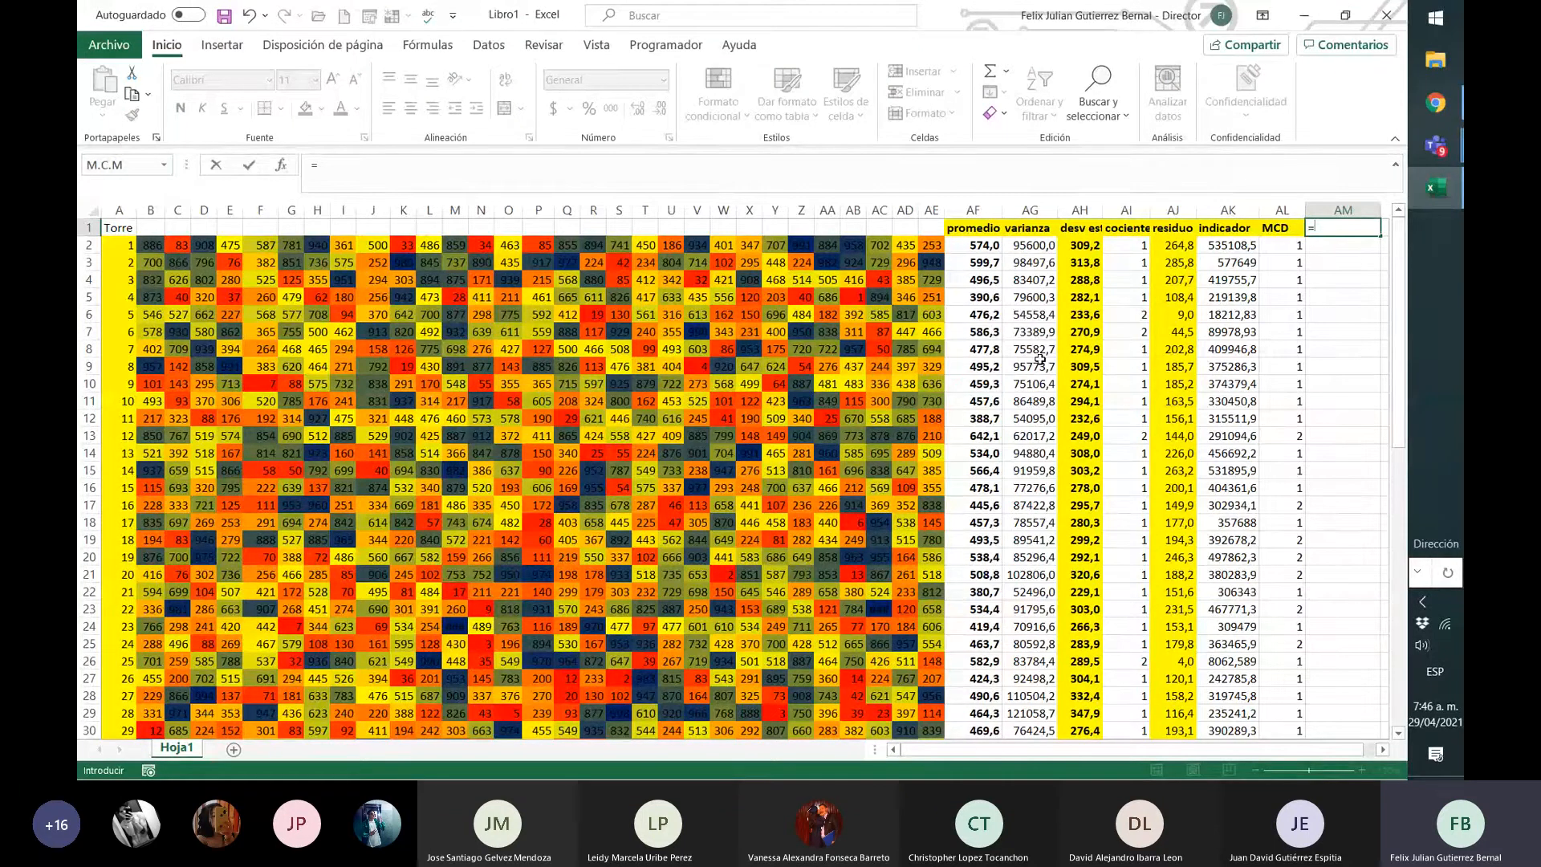
key(Escape)
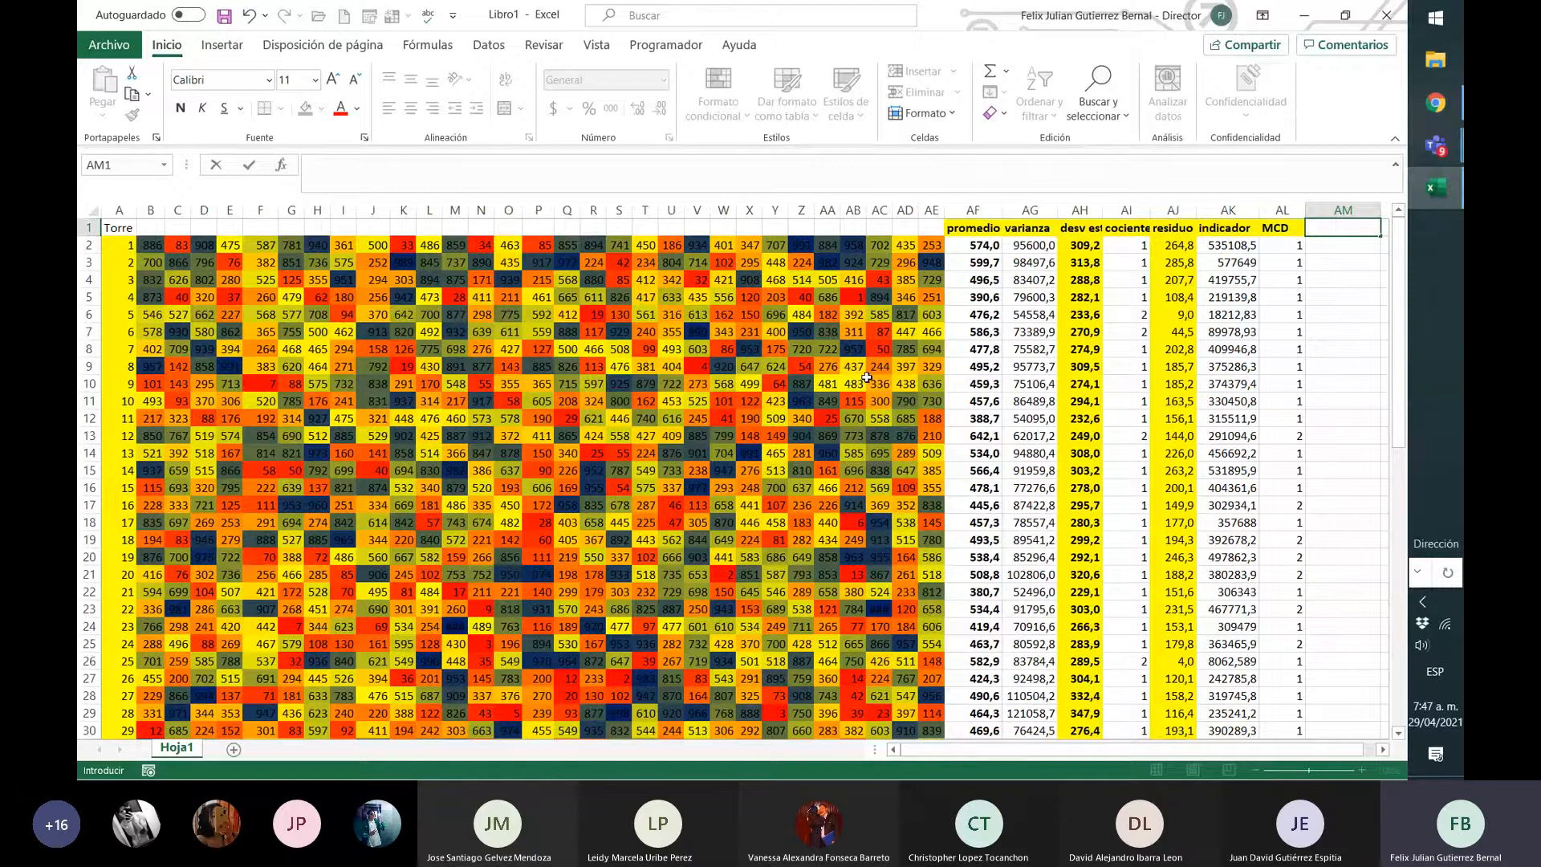
text(prestamo)
key(Return)
- Calculate the prestamo in AM2 with =0,5*AF2 and fill the formula down column AM to row 31
text(=)
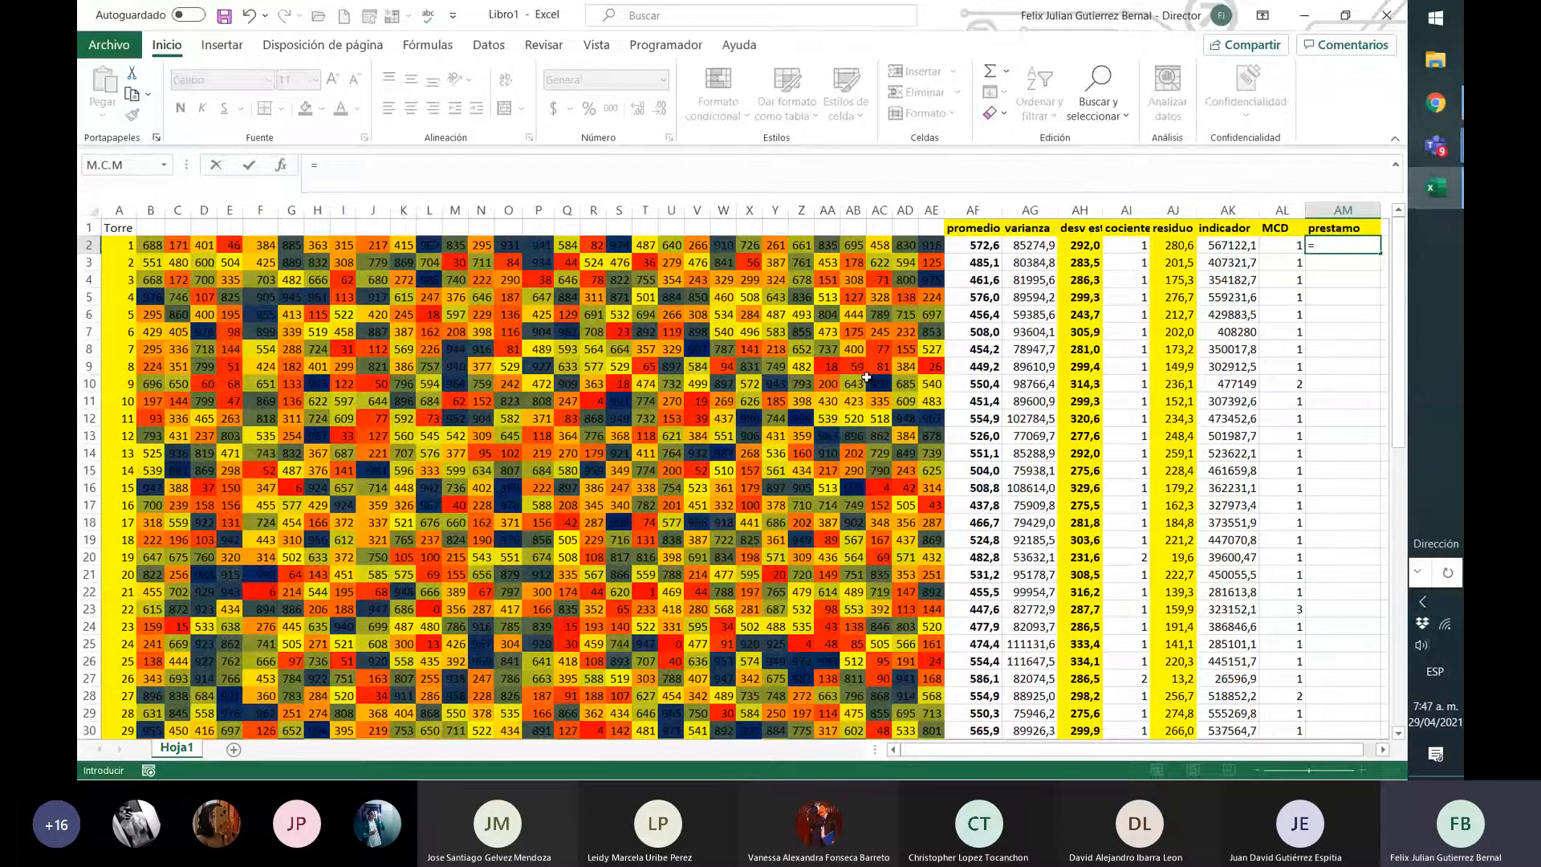
text(0,5*)
click(989, 251)
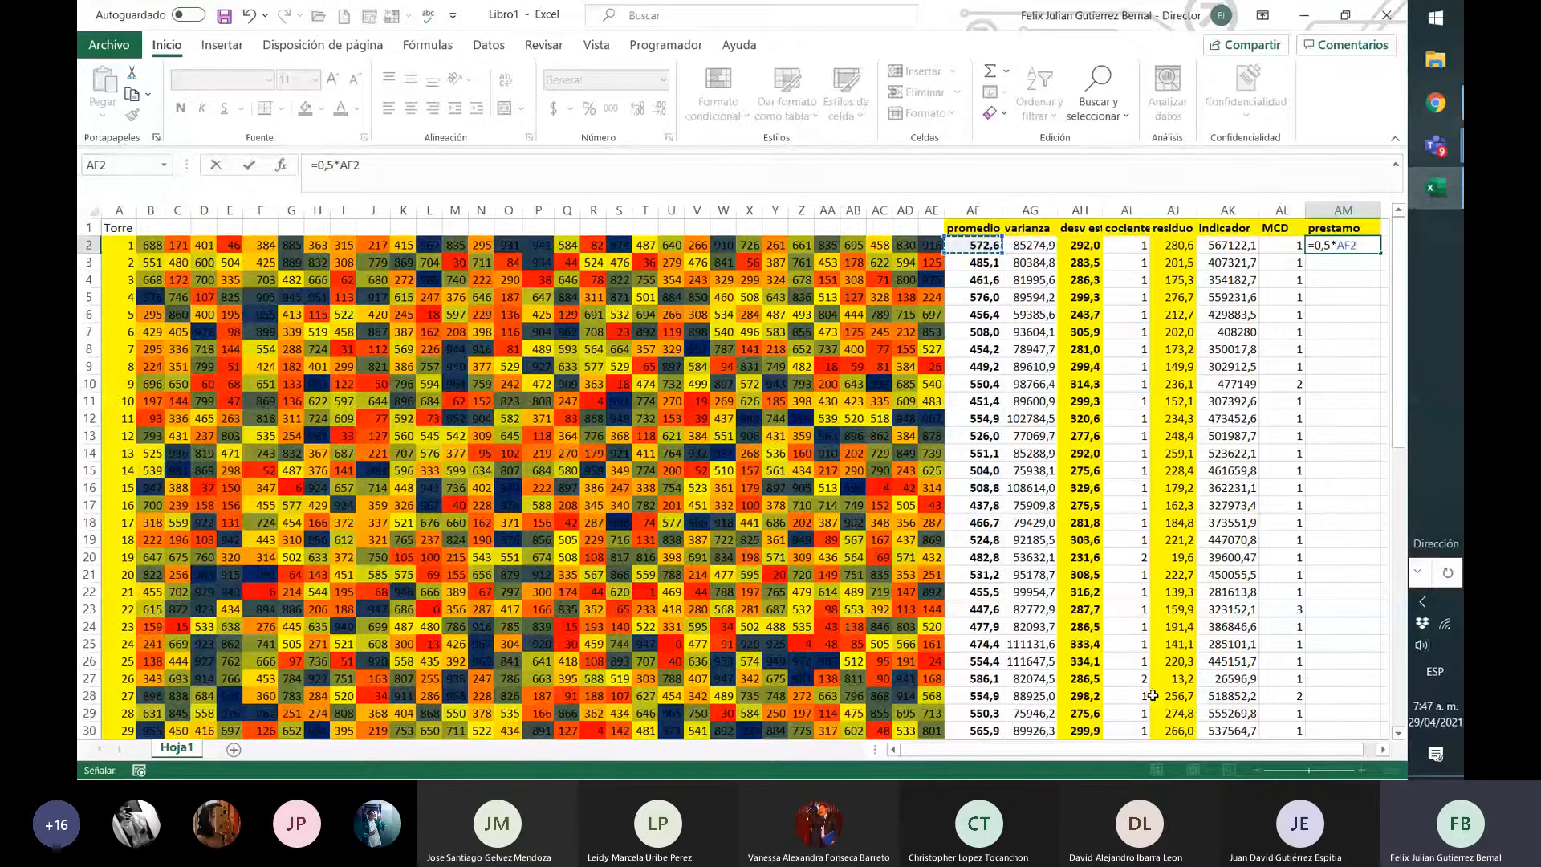
key(Return)
click(1367, 247)
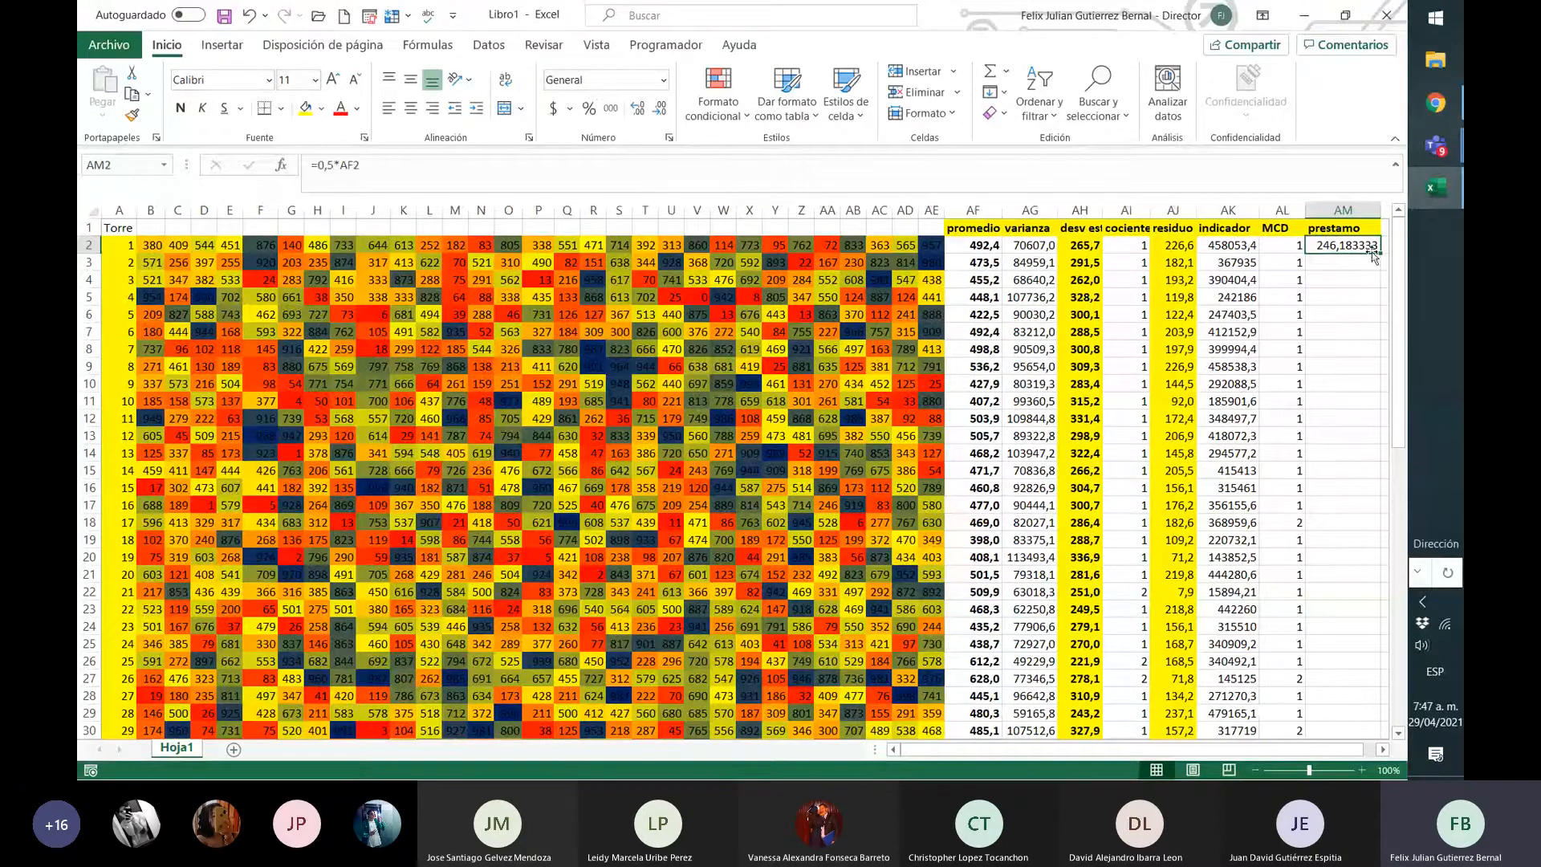
drag(1366, 249, 1239, 678)
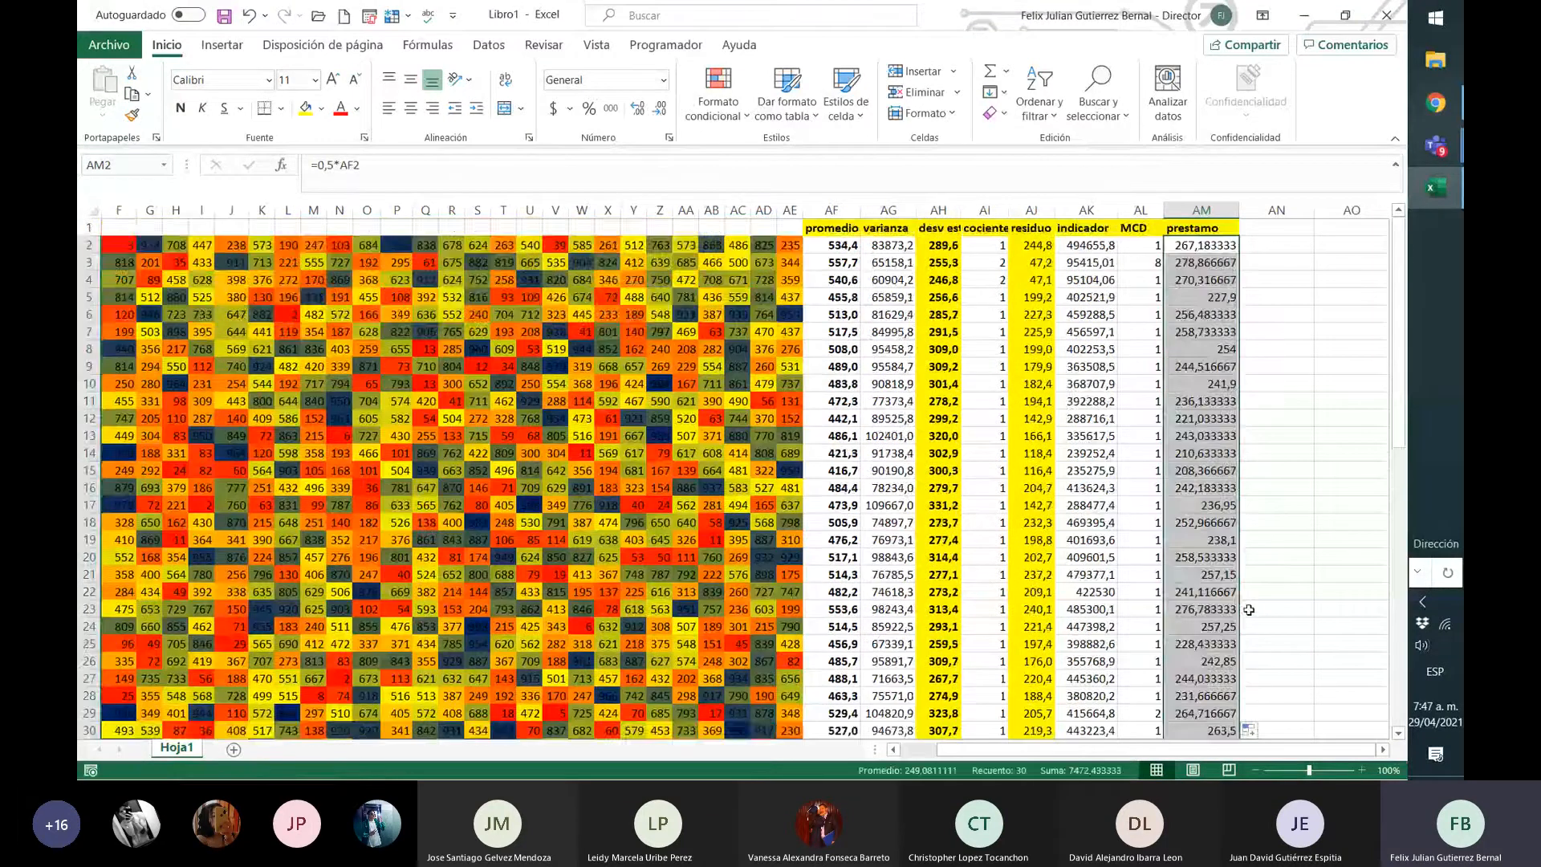
- Enter a total for the prestamo column in cell AM32 with =suma(AM2:AM32)
scroll(1208, 662, down, 1)
click(1207, 662)
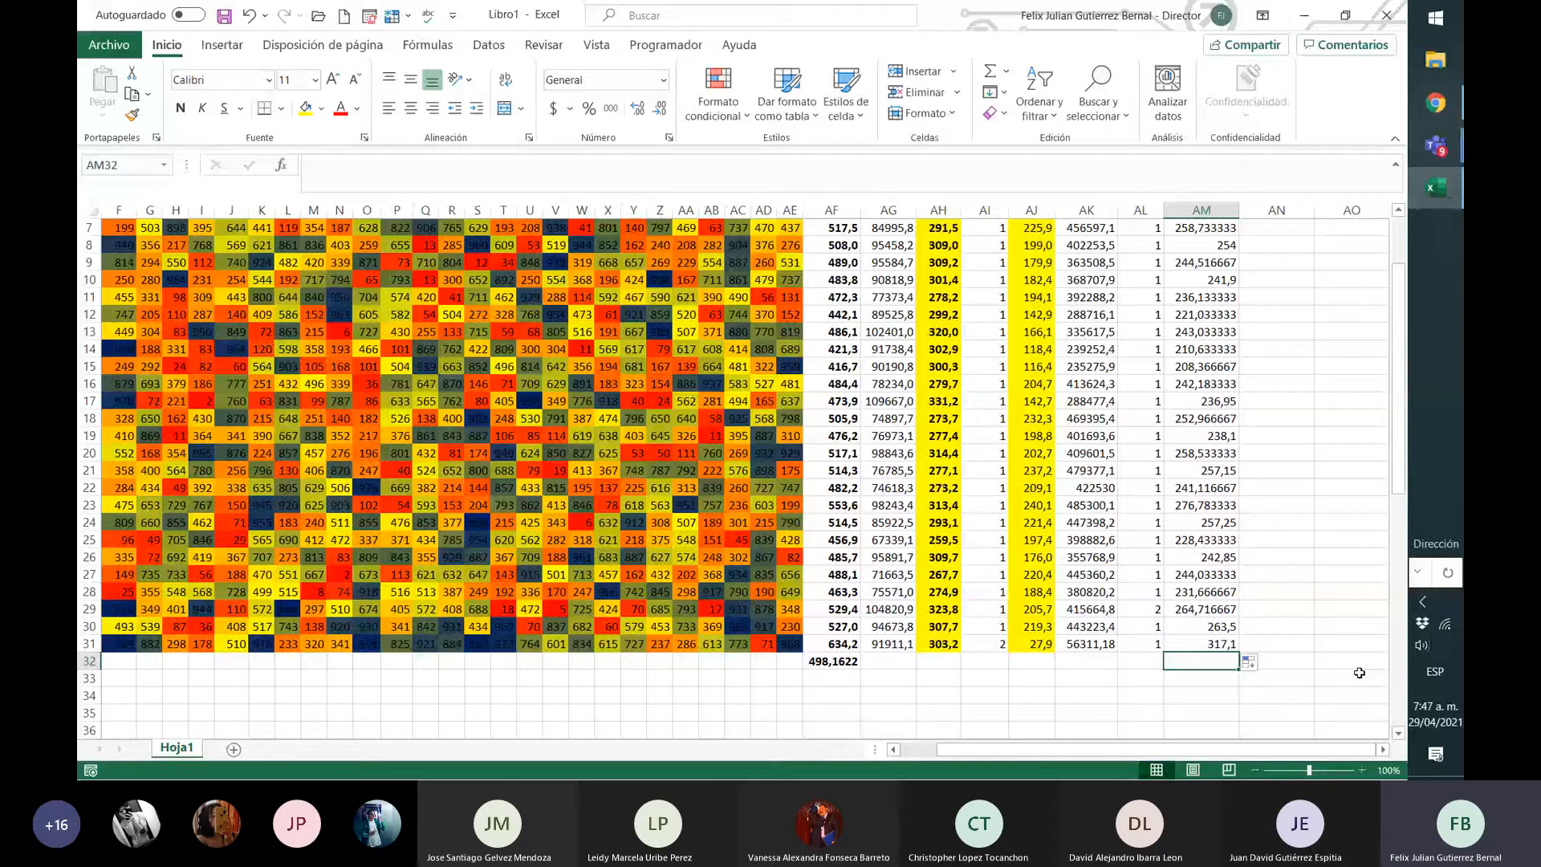
text(=)
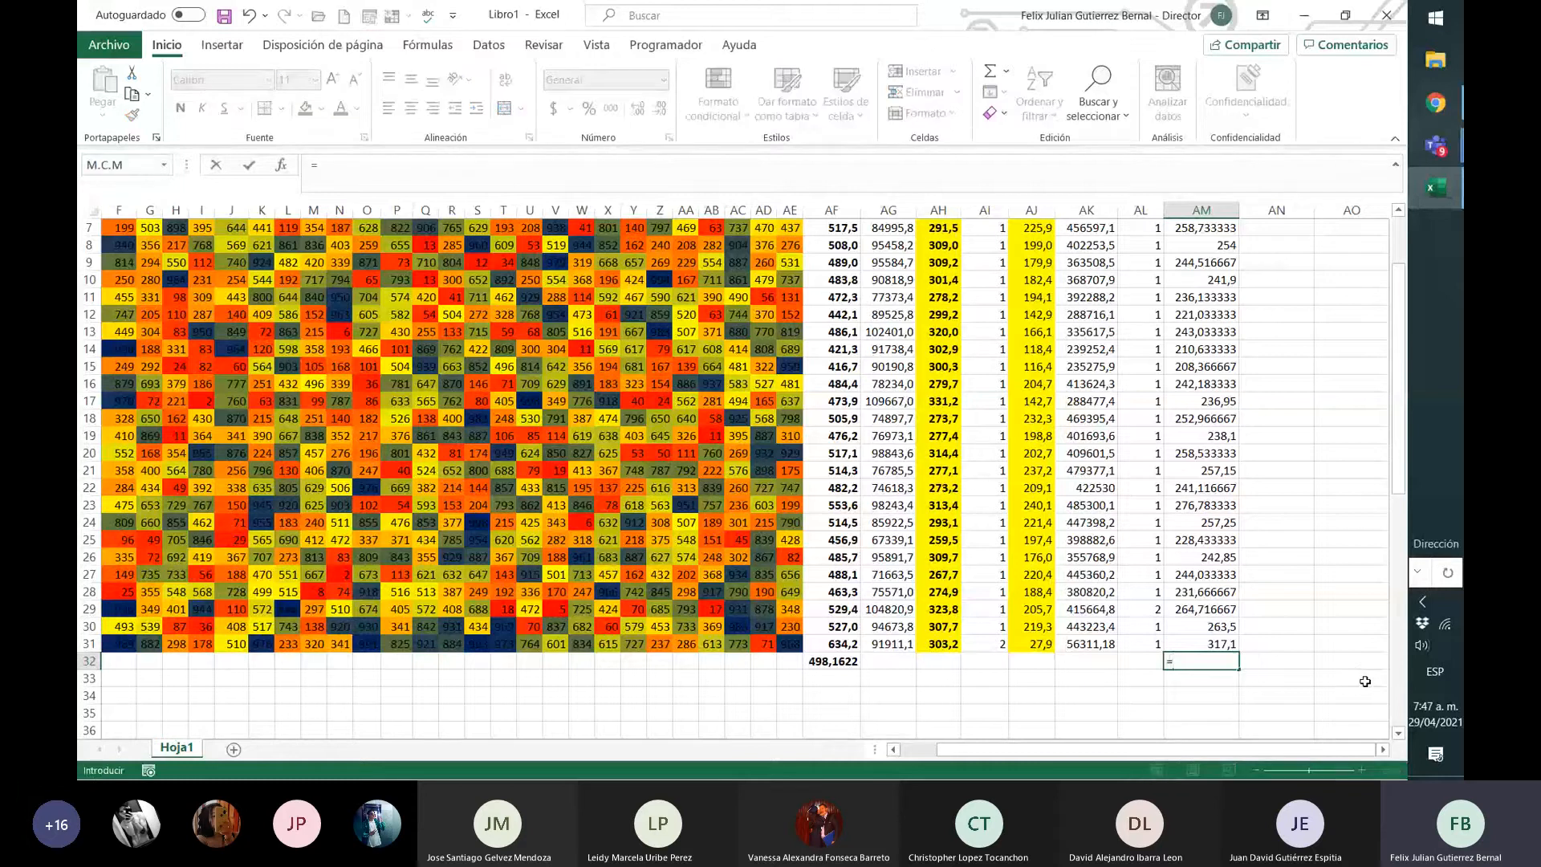
text(s)
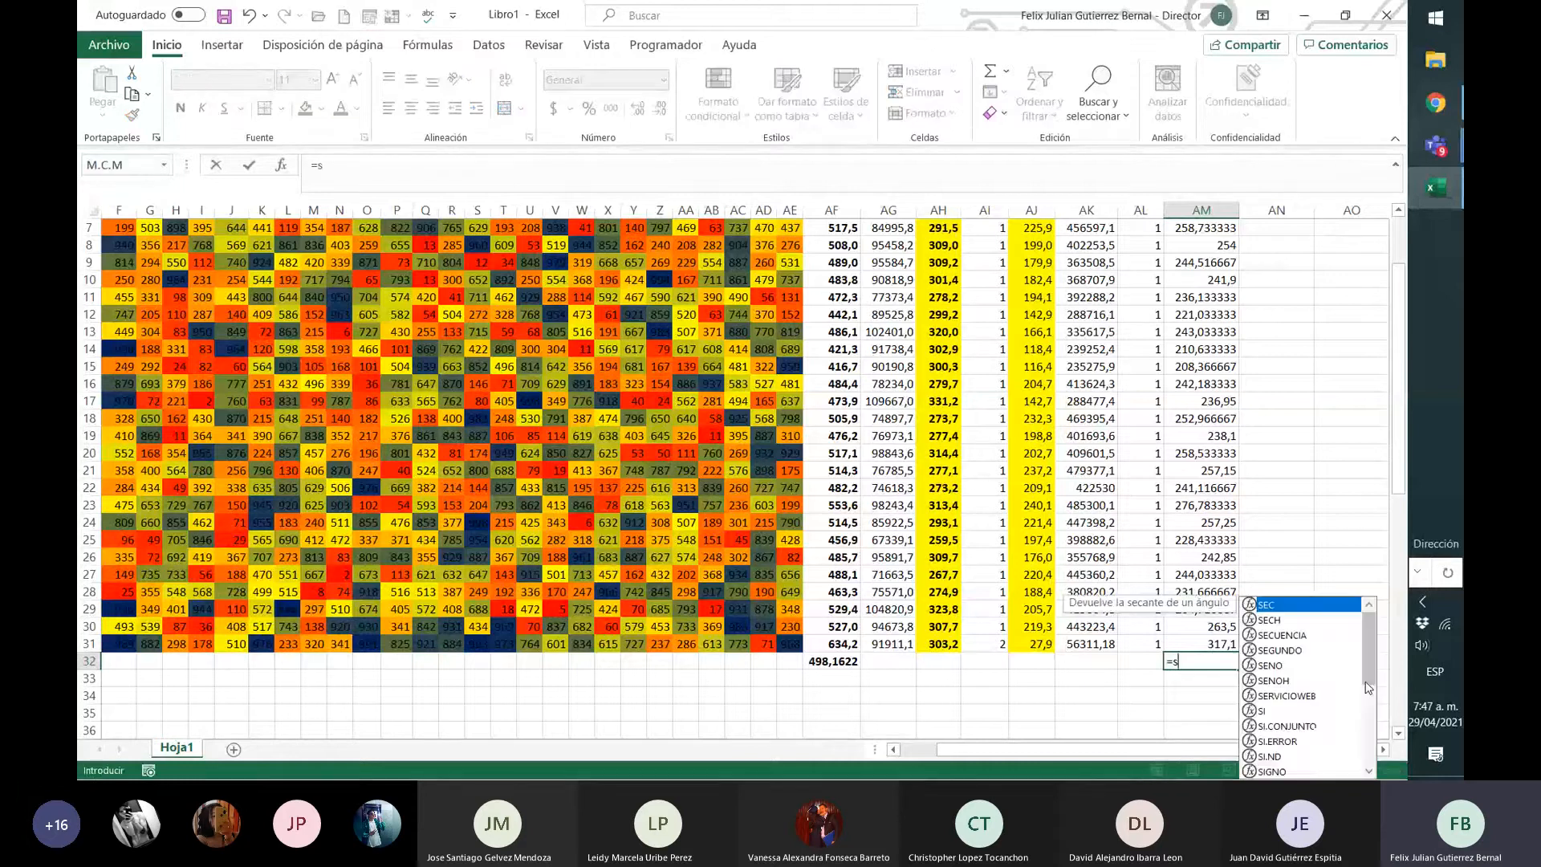
text(uma()
scroll(1204, 401, up, 2)
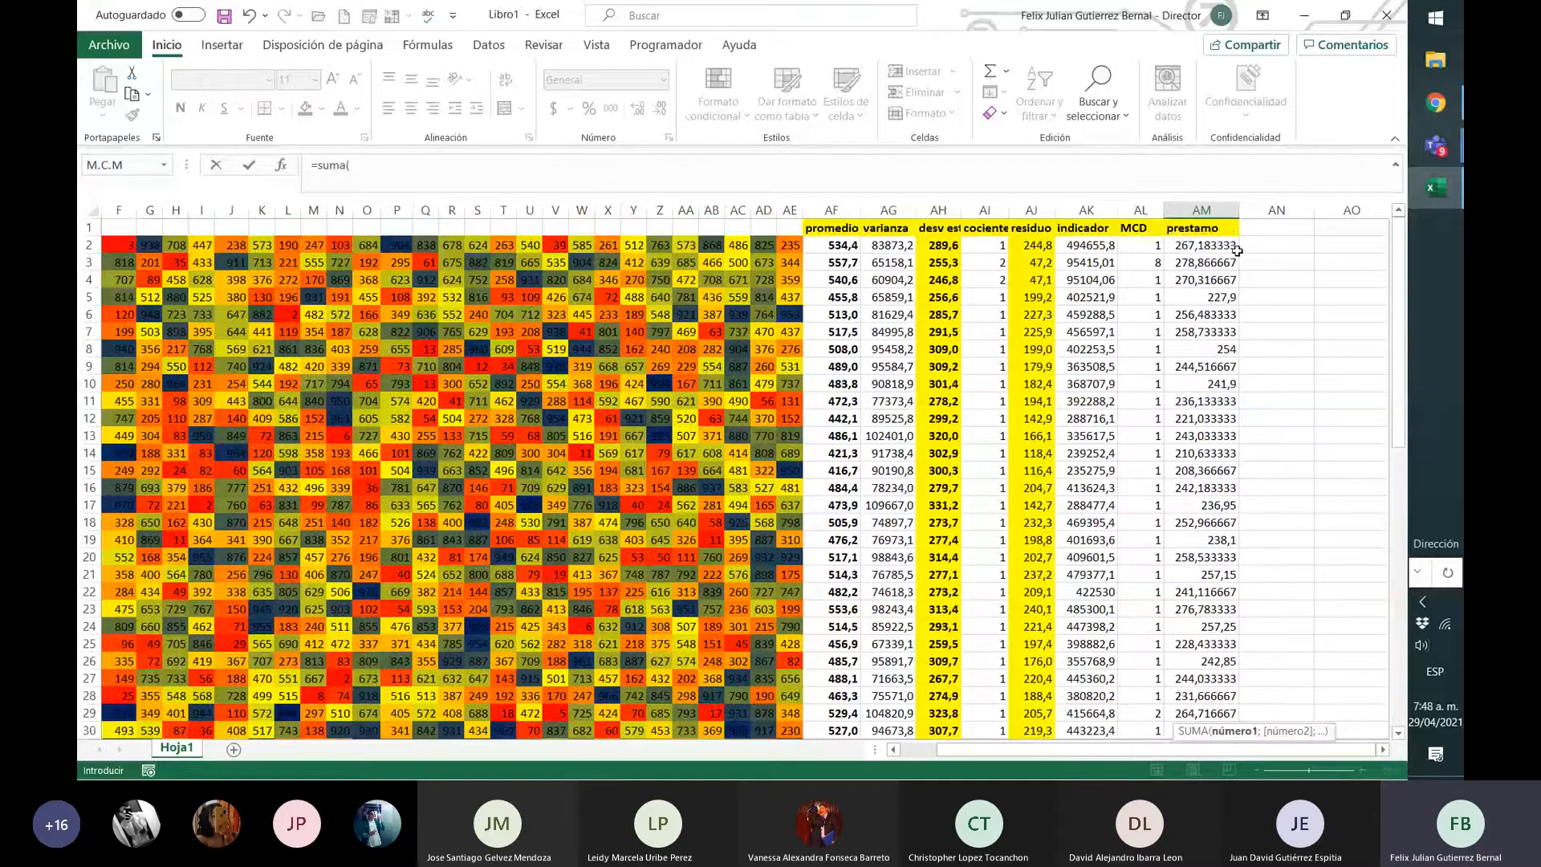
click(1224, 246)
drag(1227, 264, 1214, 704)
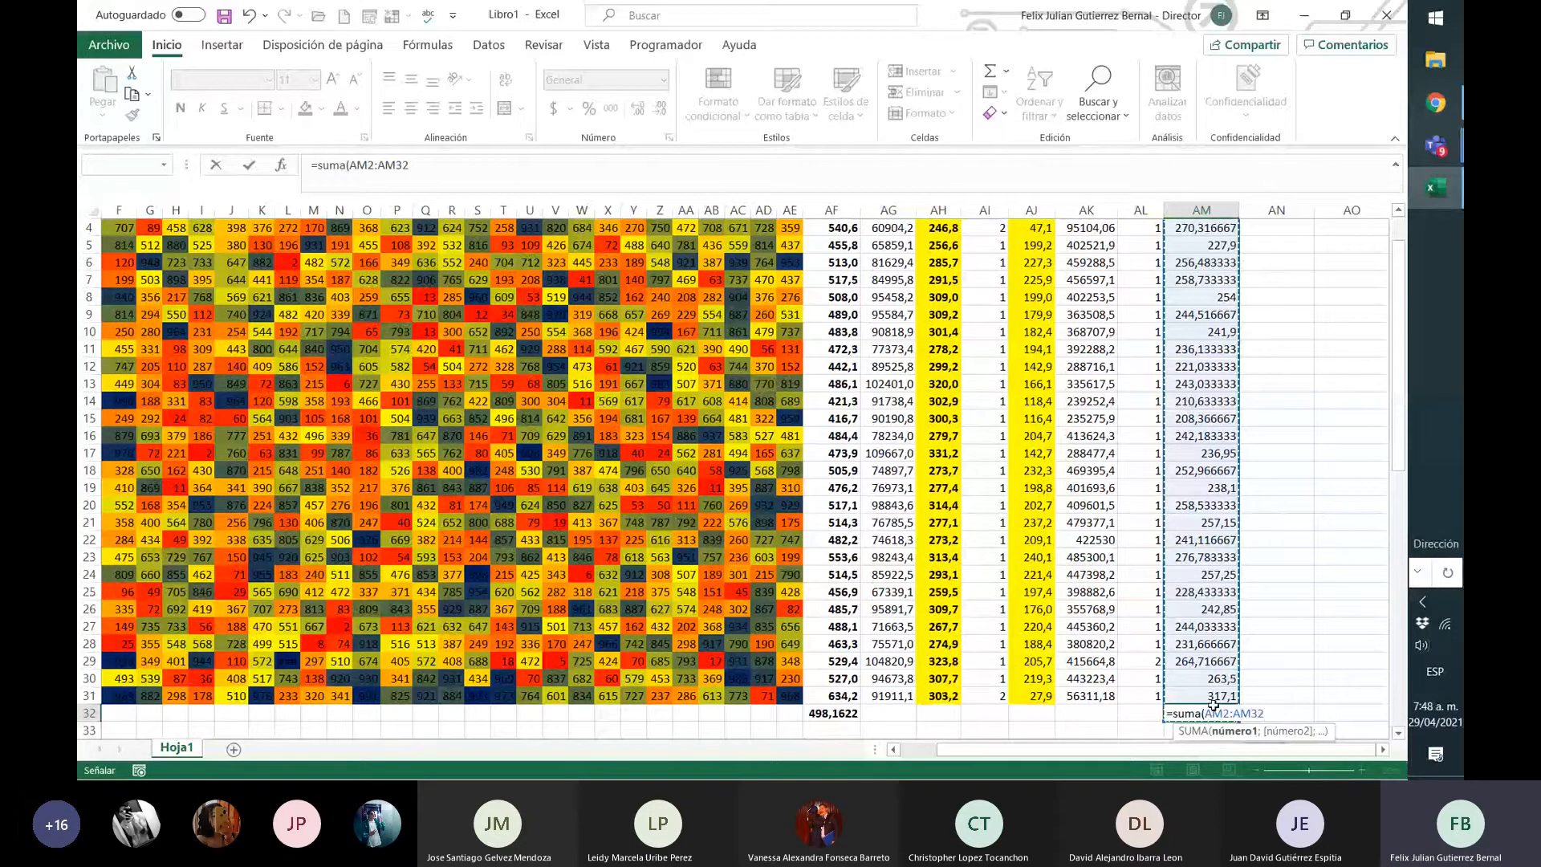
text())
key(Return)
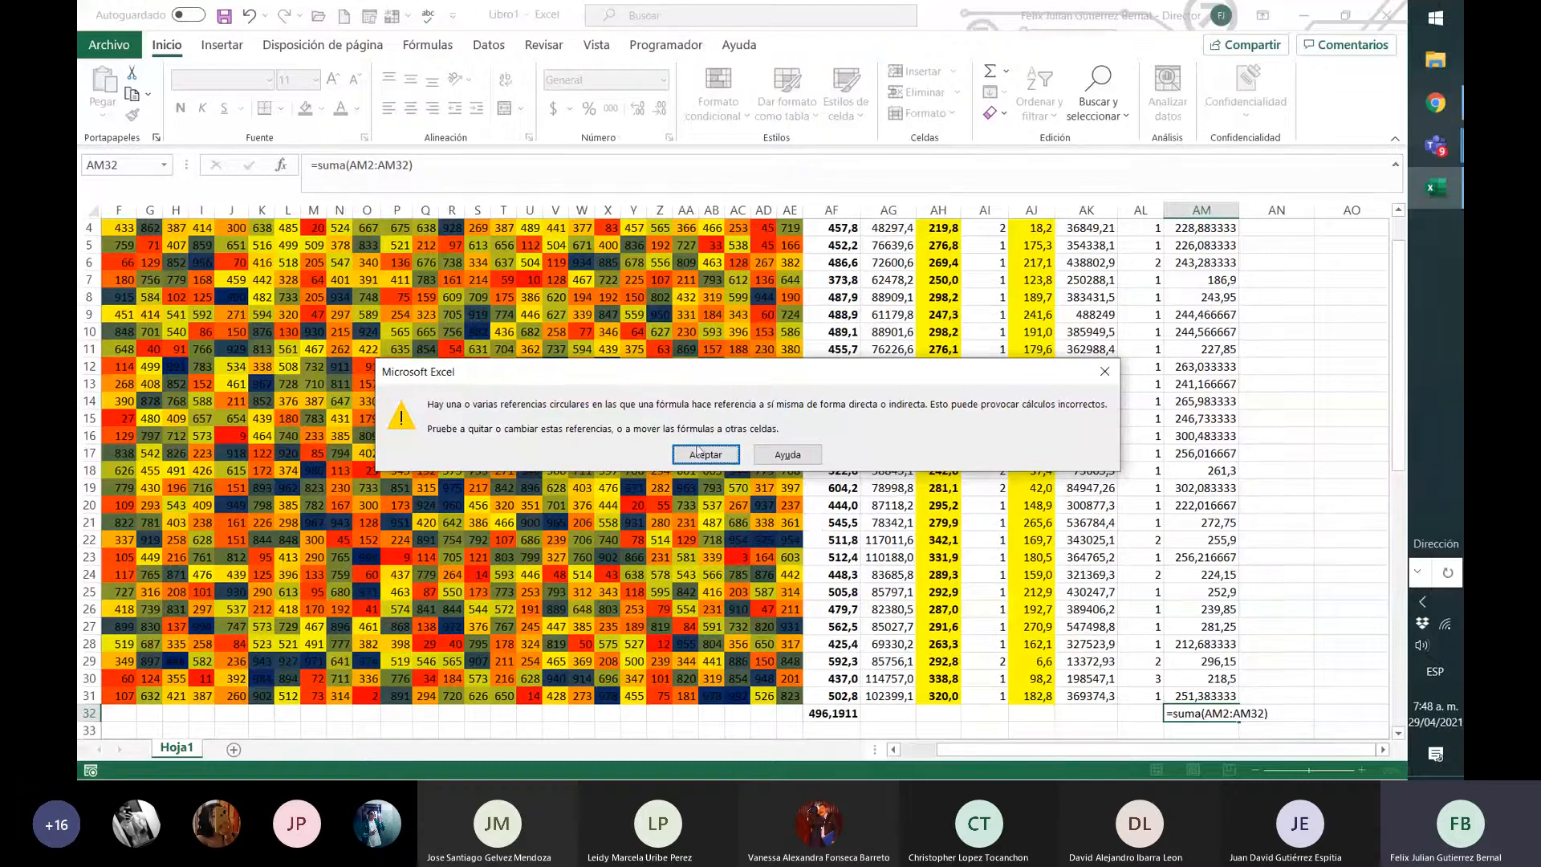
key(Return)
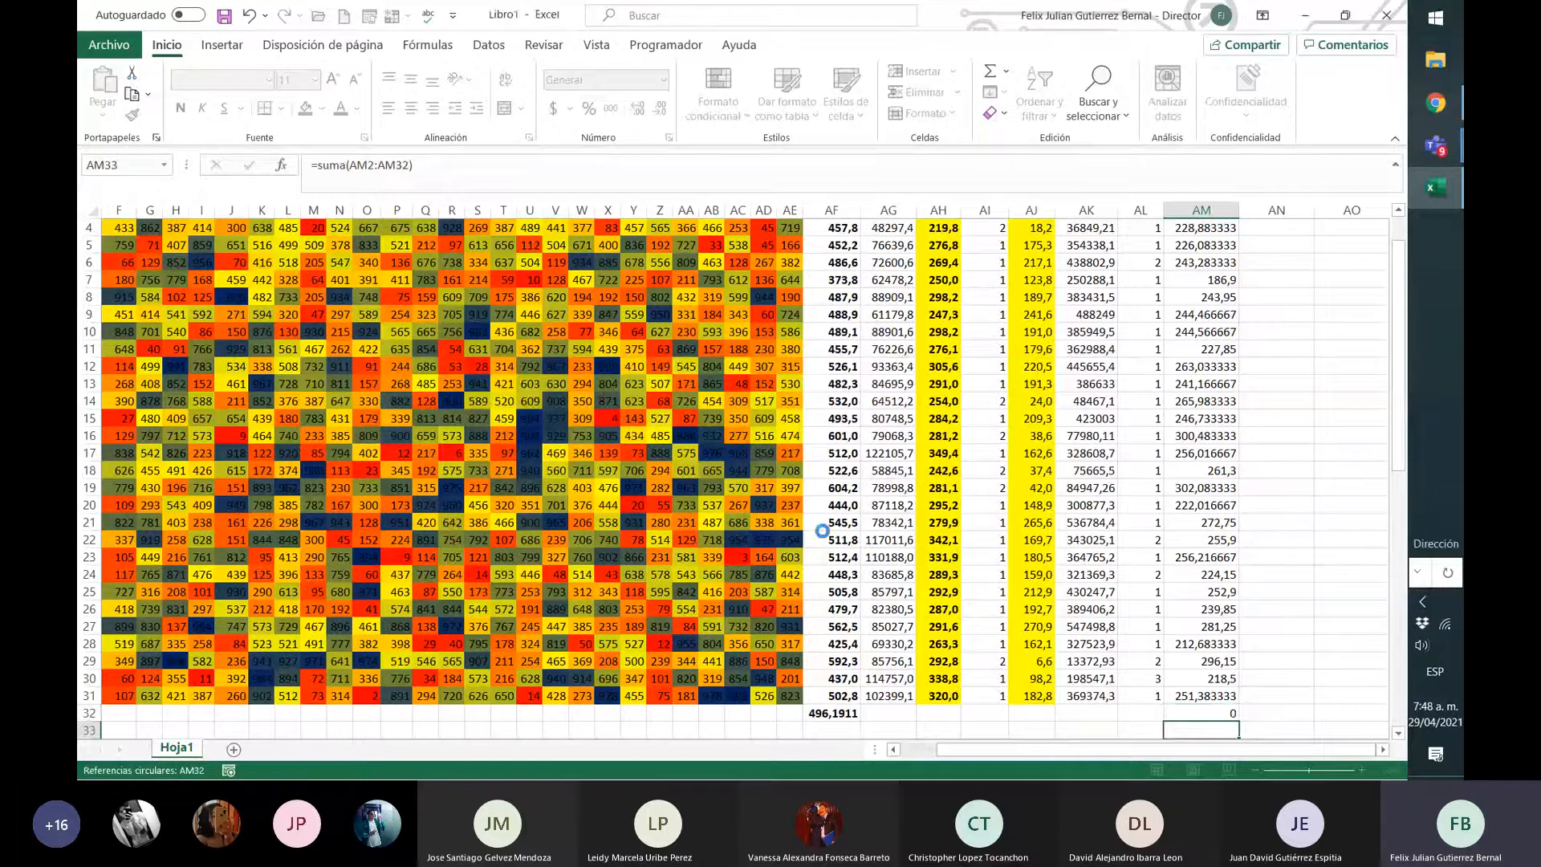
- Correct the sum formula in AM32 to cover only the range AM2:AM31
drag(1201, 696, 494, 698)
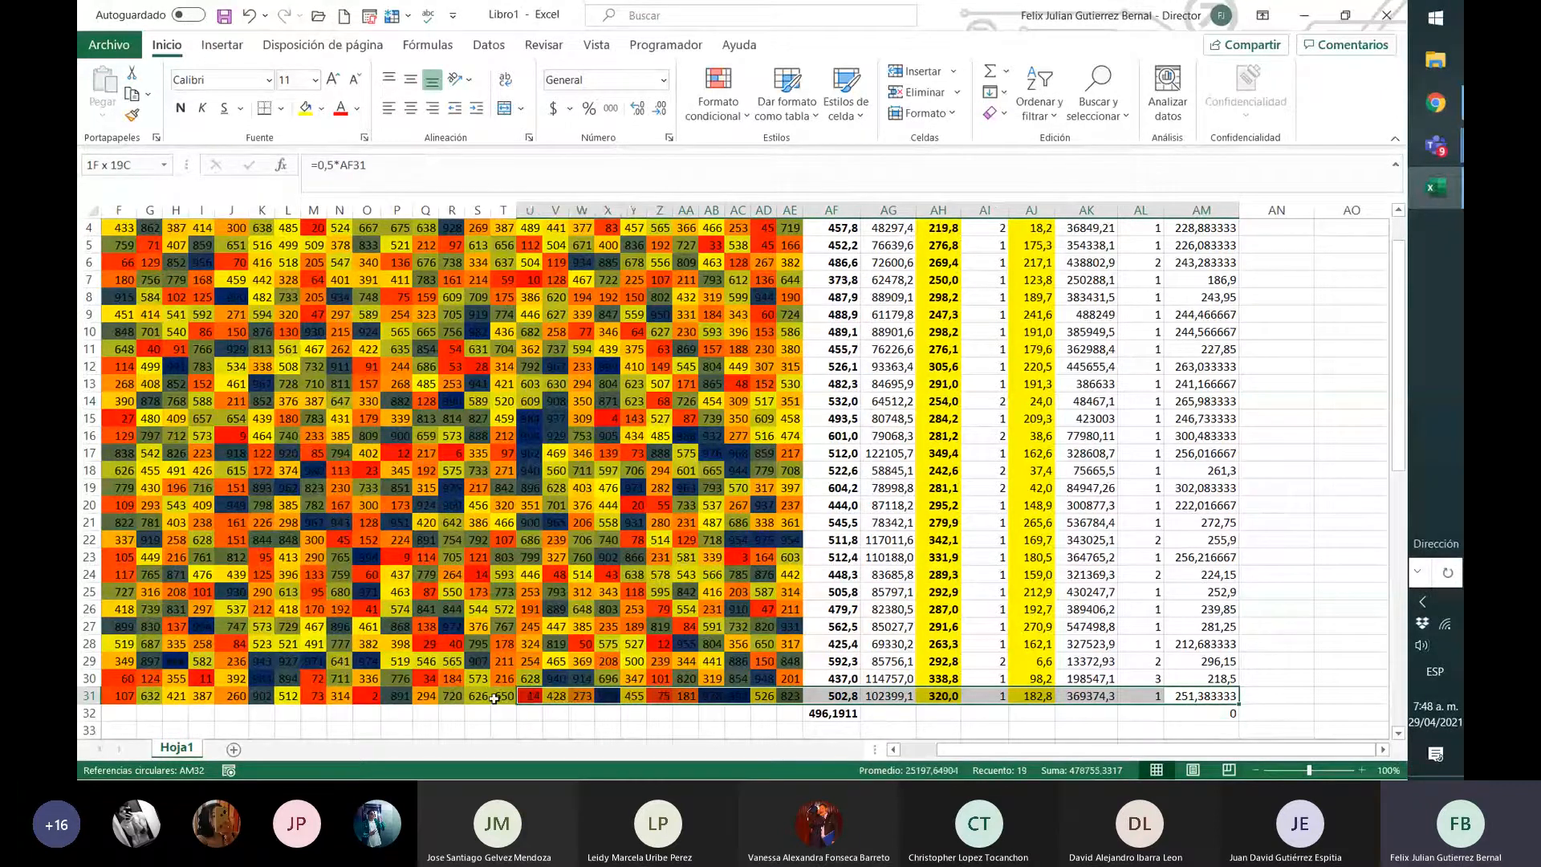
drag(494, 698, 119, 696)
click(1201, 713)
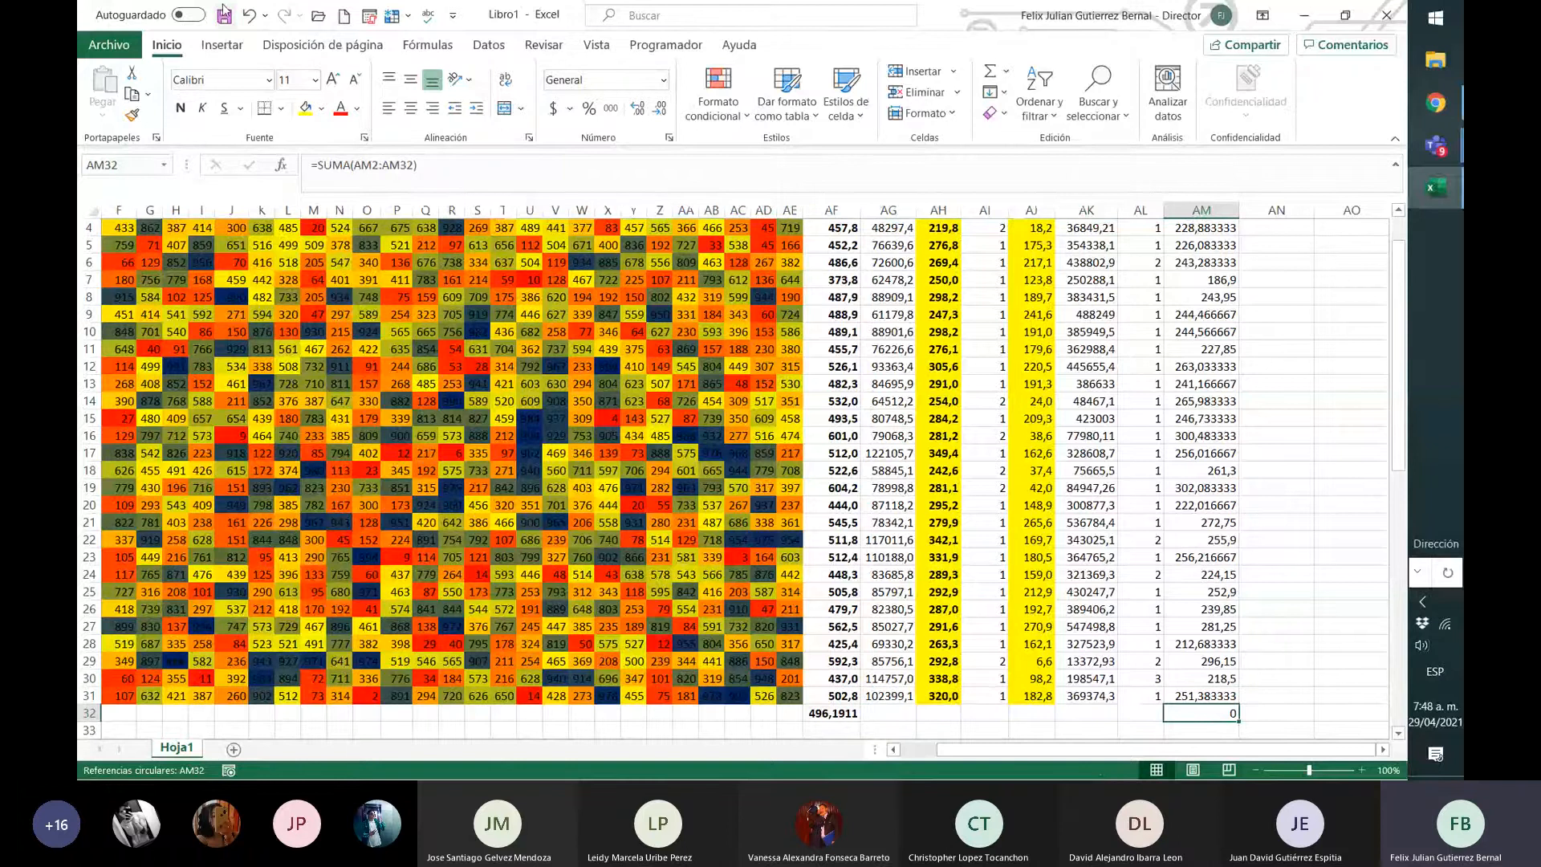
click(478, 176)
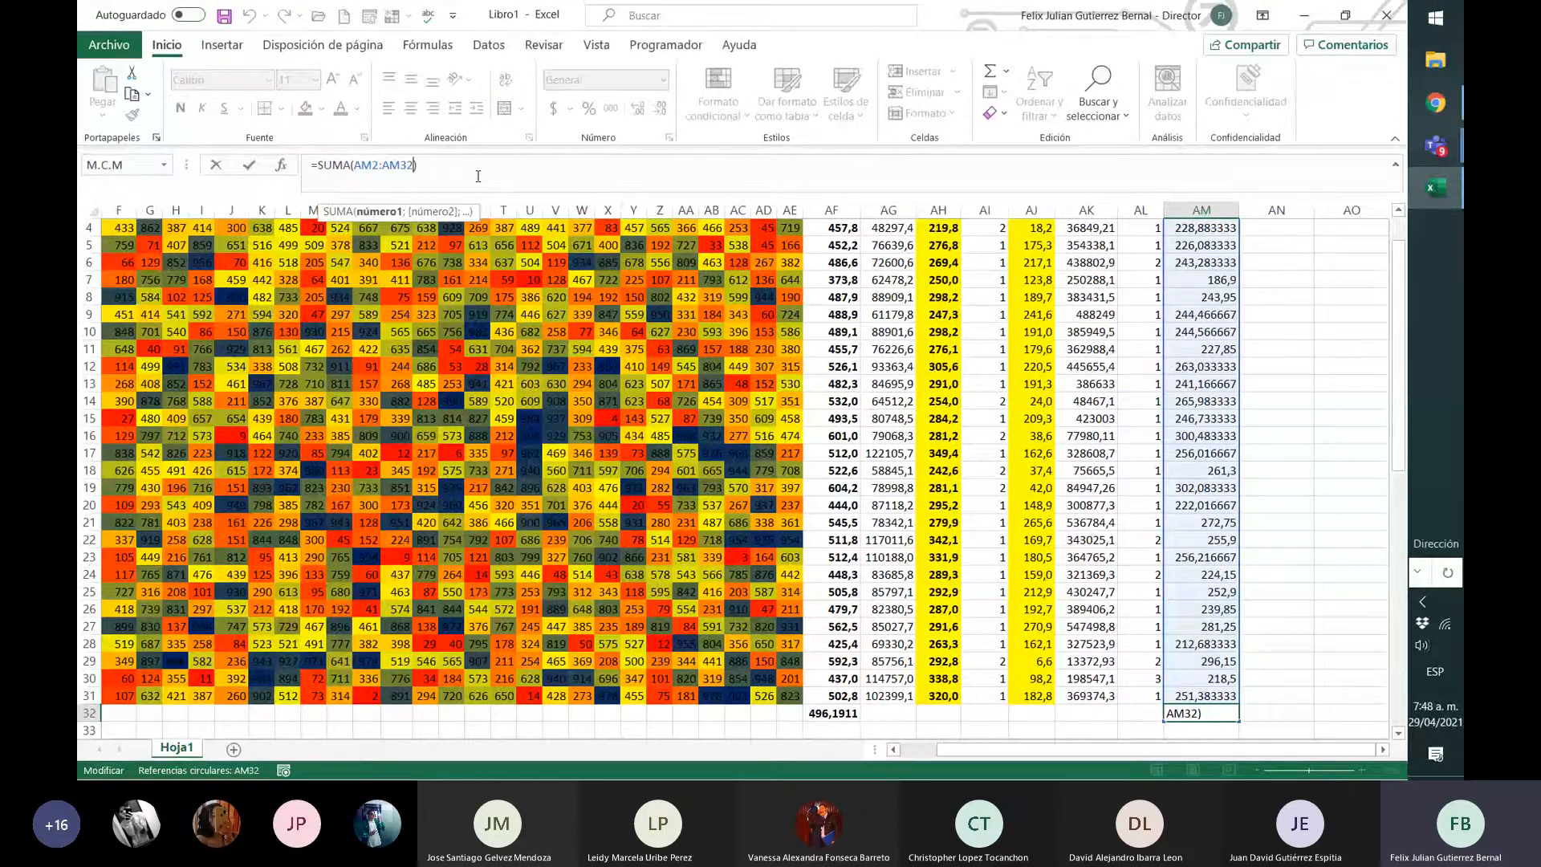
key(BackSpace)
text(1)
key(ctrl+Return)
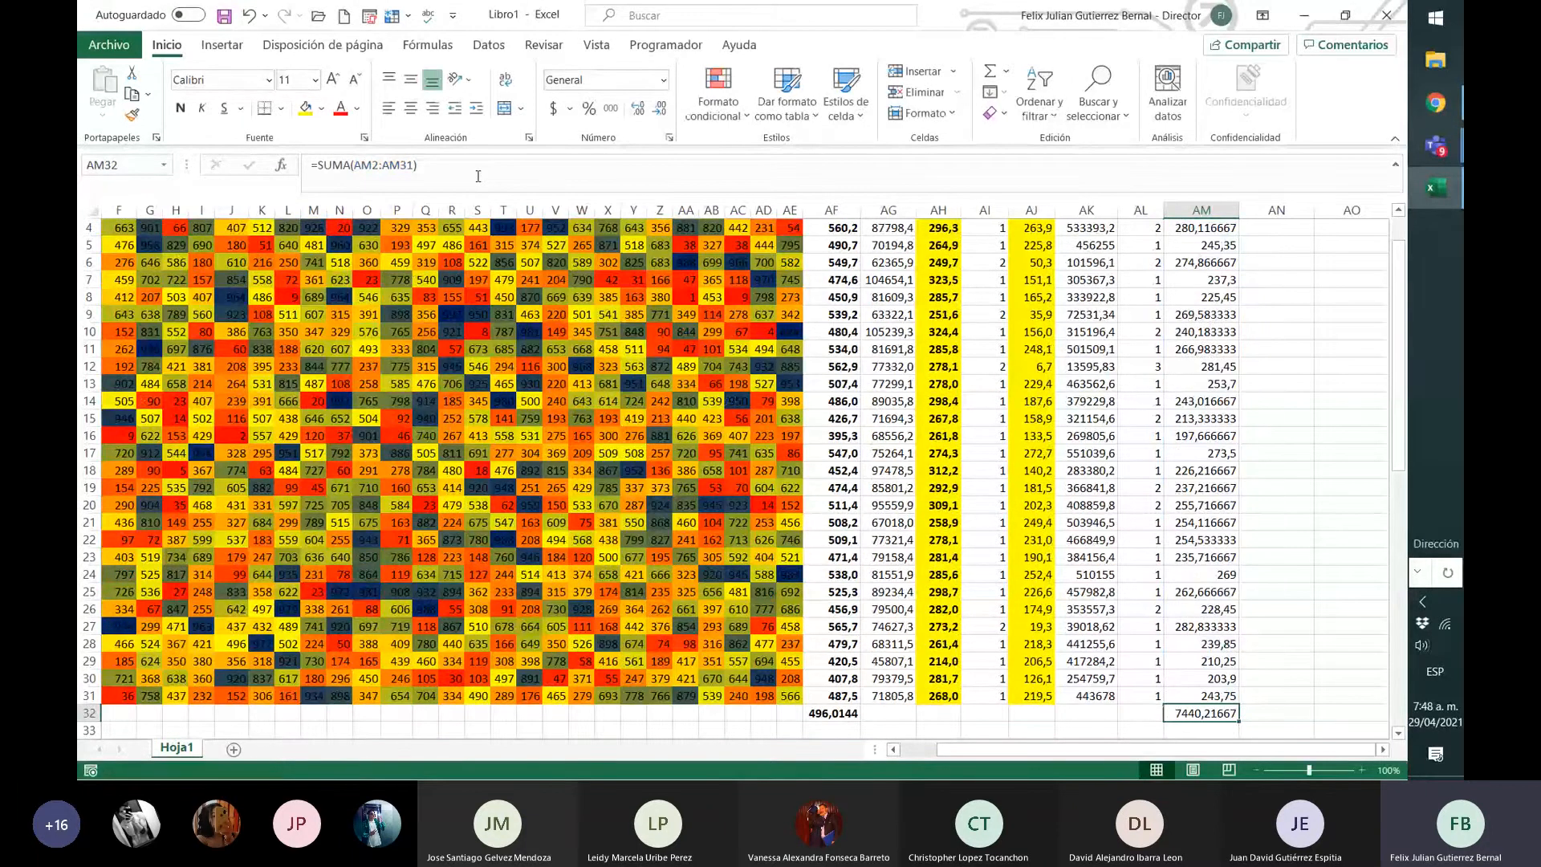
- Enter the heading int in cell B33, beside año, and the value 1 below it in B34
key(Right)
key(Up)
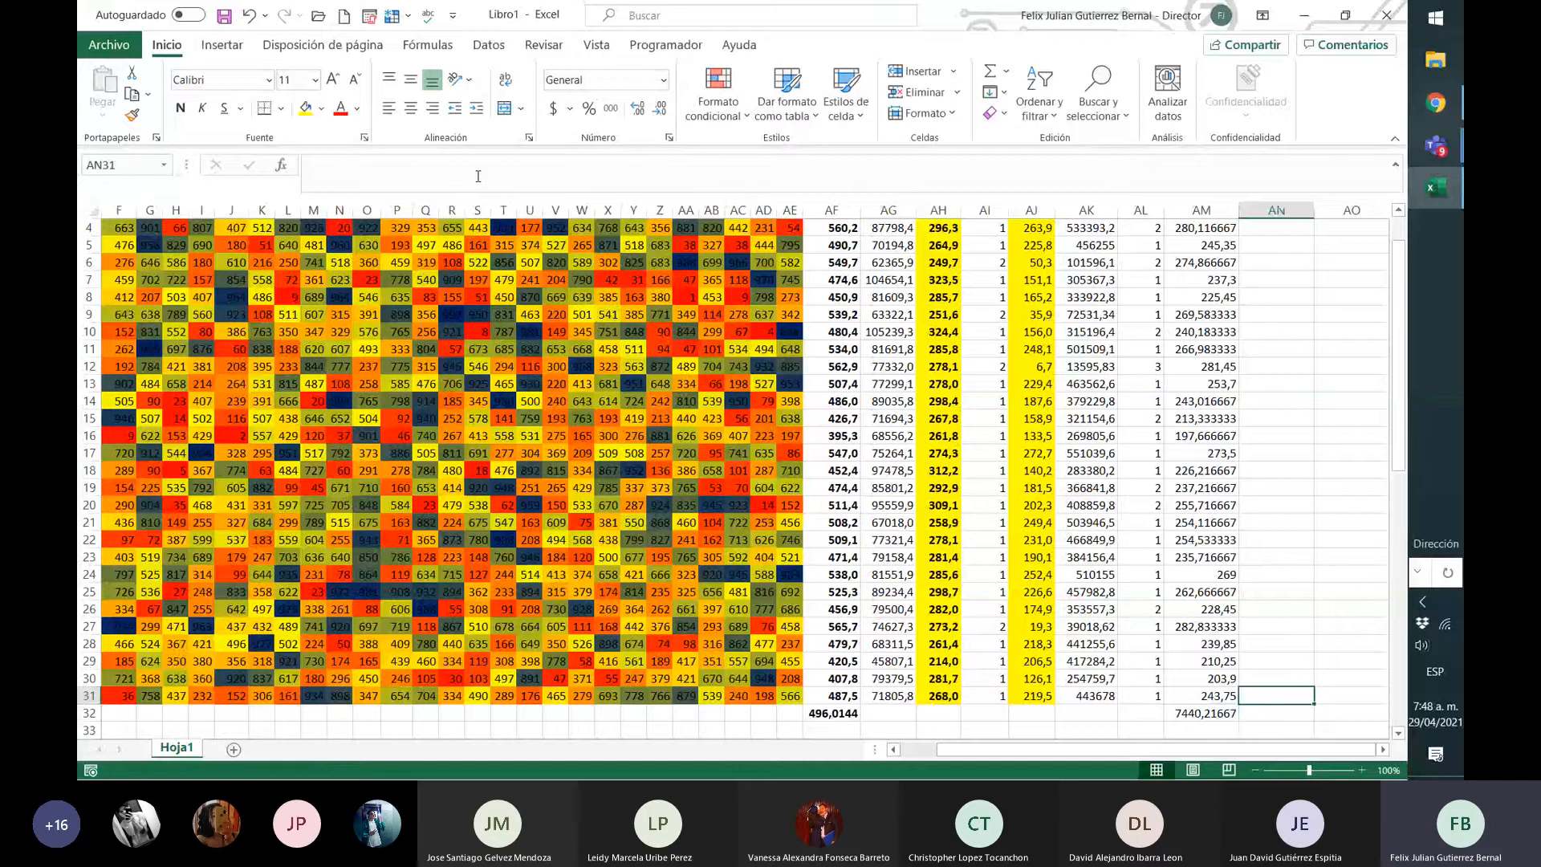
key(ctrl+Up)
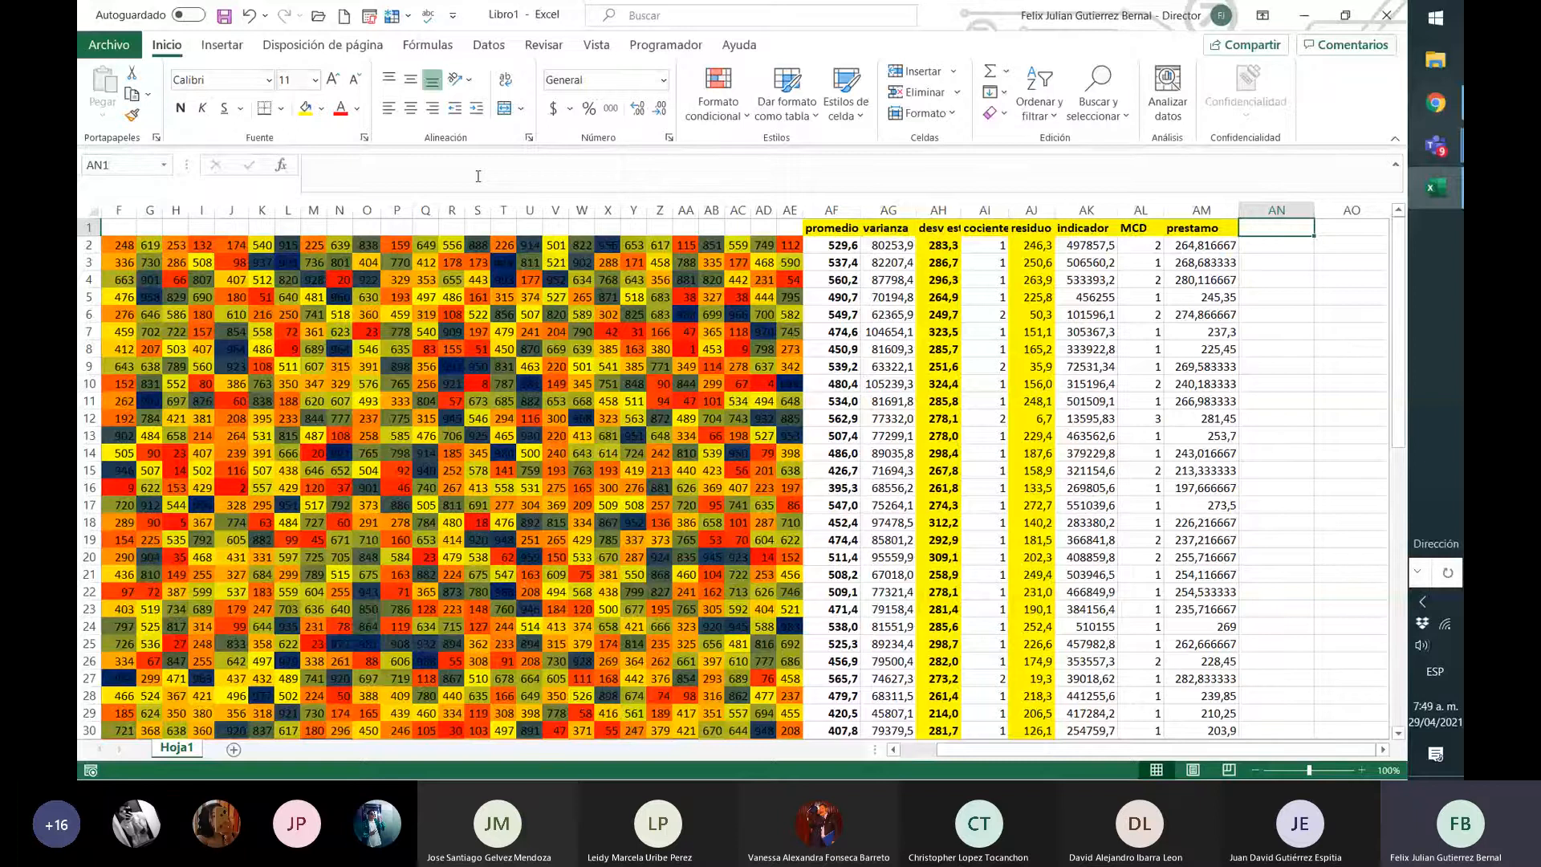
key(Down)
key(Down)
key(Down)
key(Down)
key(Down)
key(Down)
key(Down)
key(Down)
key(Down)
key(Down)
key(Down)
key(Down)
key(Down)
key(Down)
key(Down)
key(Down)
key(Down)
key(Down)
key(Down)
key(Down)
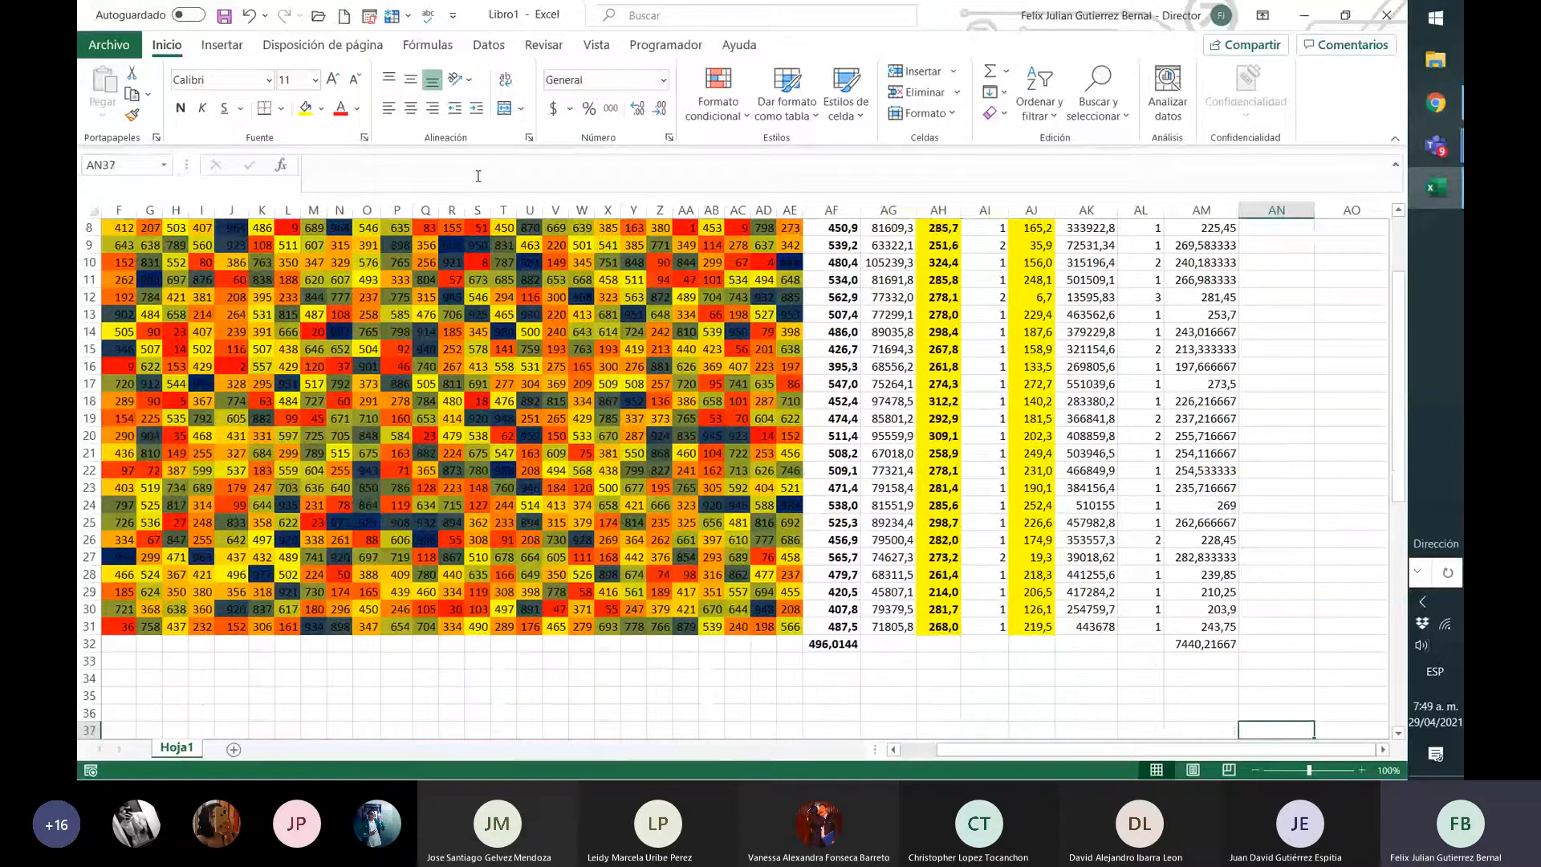
key(Left)
key(Left)
key(Left)
key(Left)
key(Left)
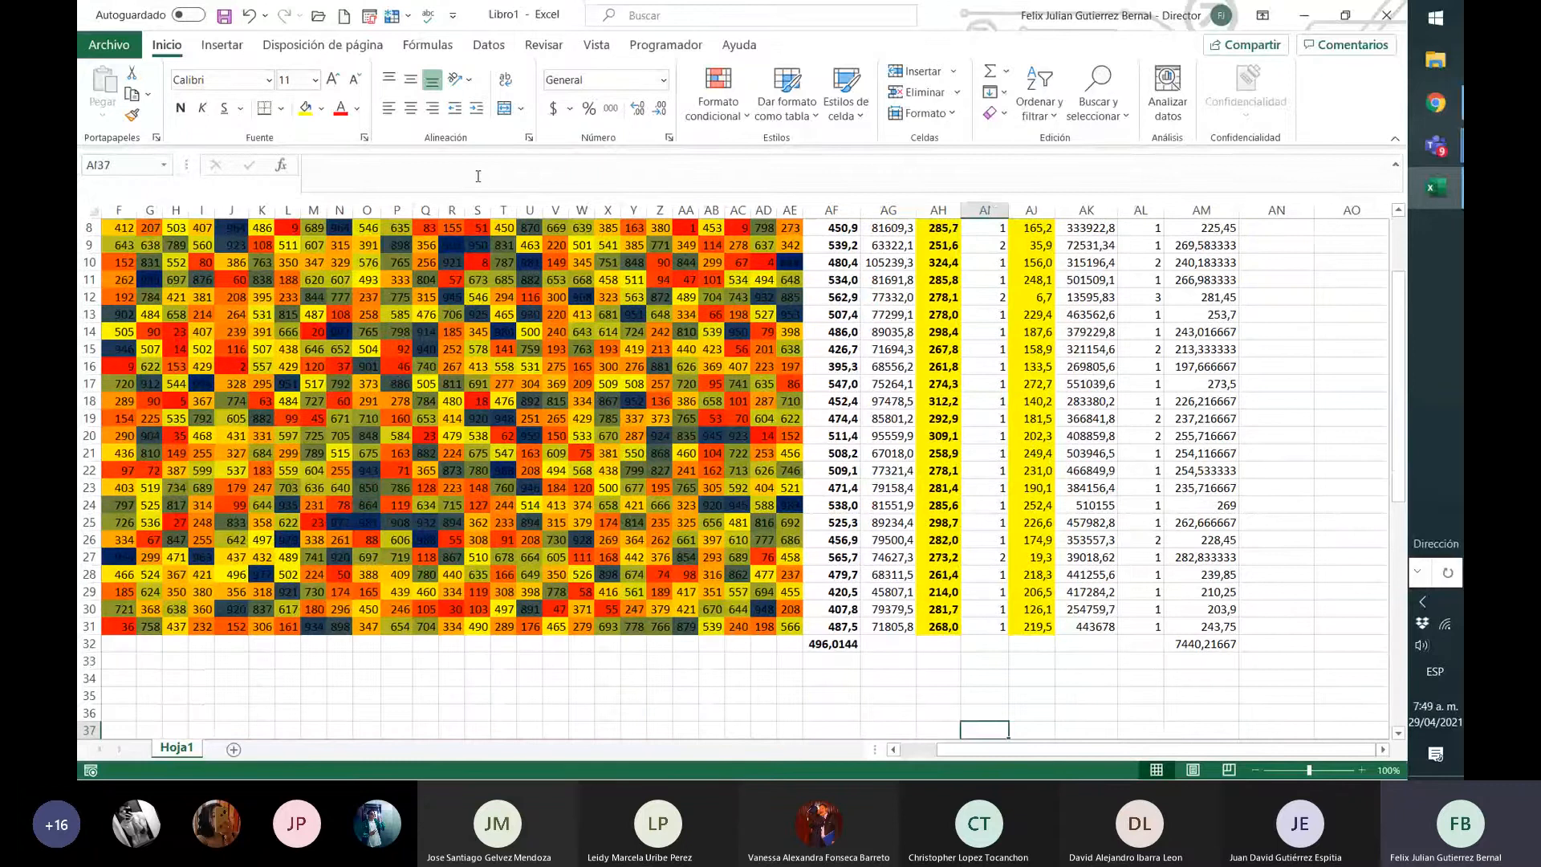
key(Left)
key(Left)
key(Left)
key(Left)
key(Left)
key(Left)
key(Left)
key(Left)
key(Left)
key(Left)
key(Left)
key(Left)
key(Left)
key(Left)
key(Left)
key(Left)
key(Left)
key(Left)
key(Left)
key(Left)
key(Up)
key(Up)
key(Up)
key(Up)
key(Right)
key(Down)
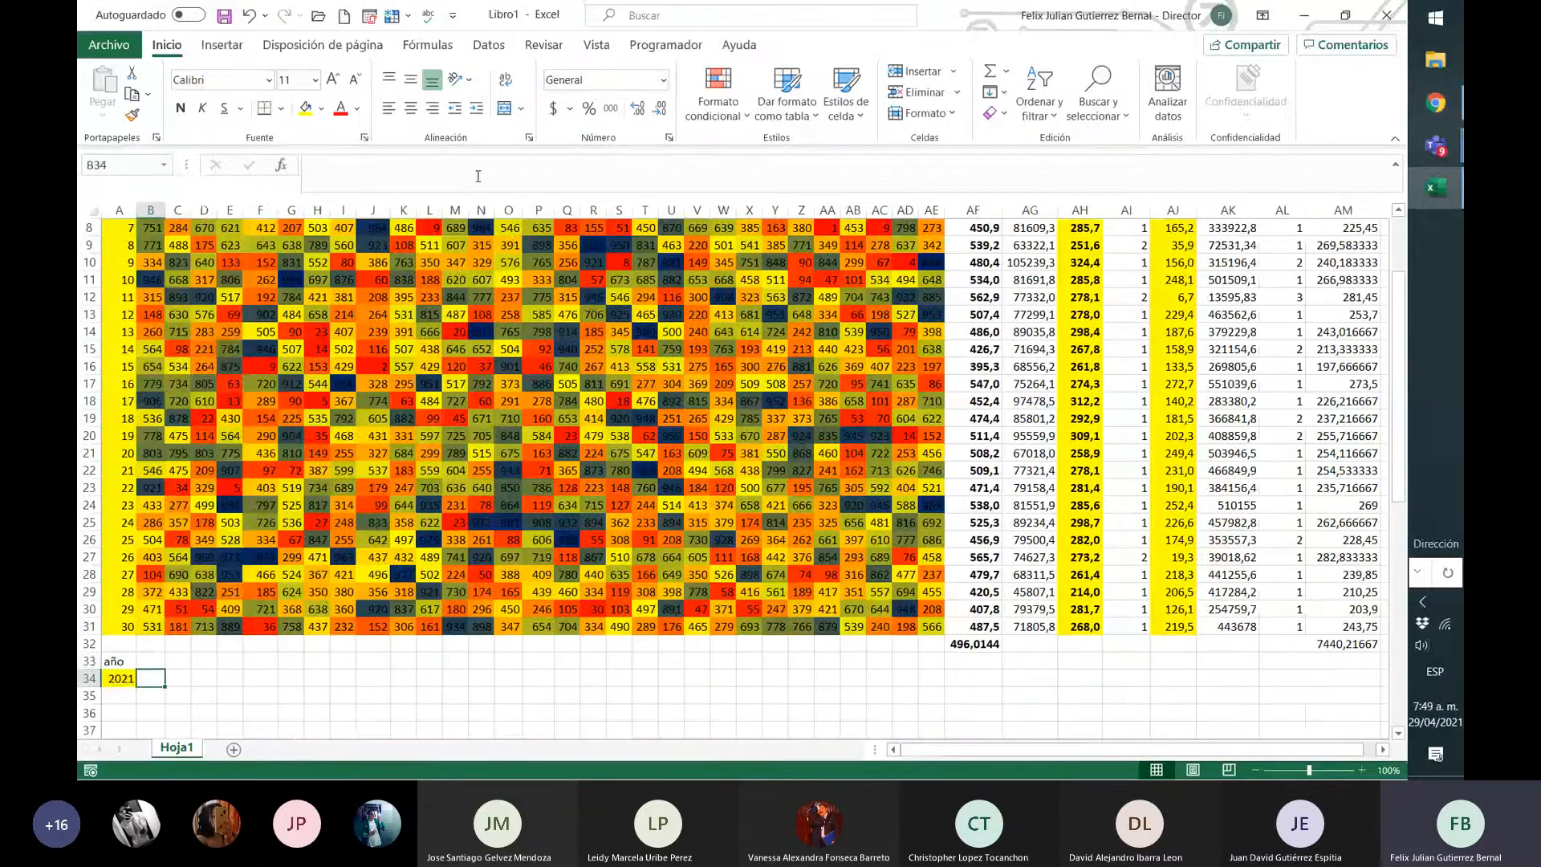
key(Up)
text(int)
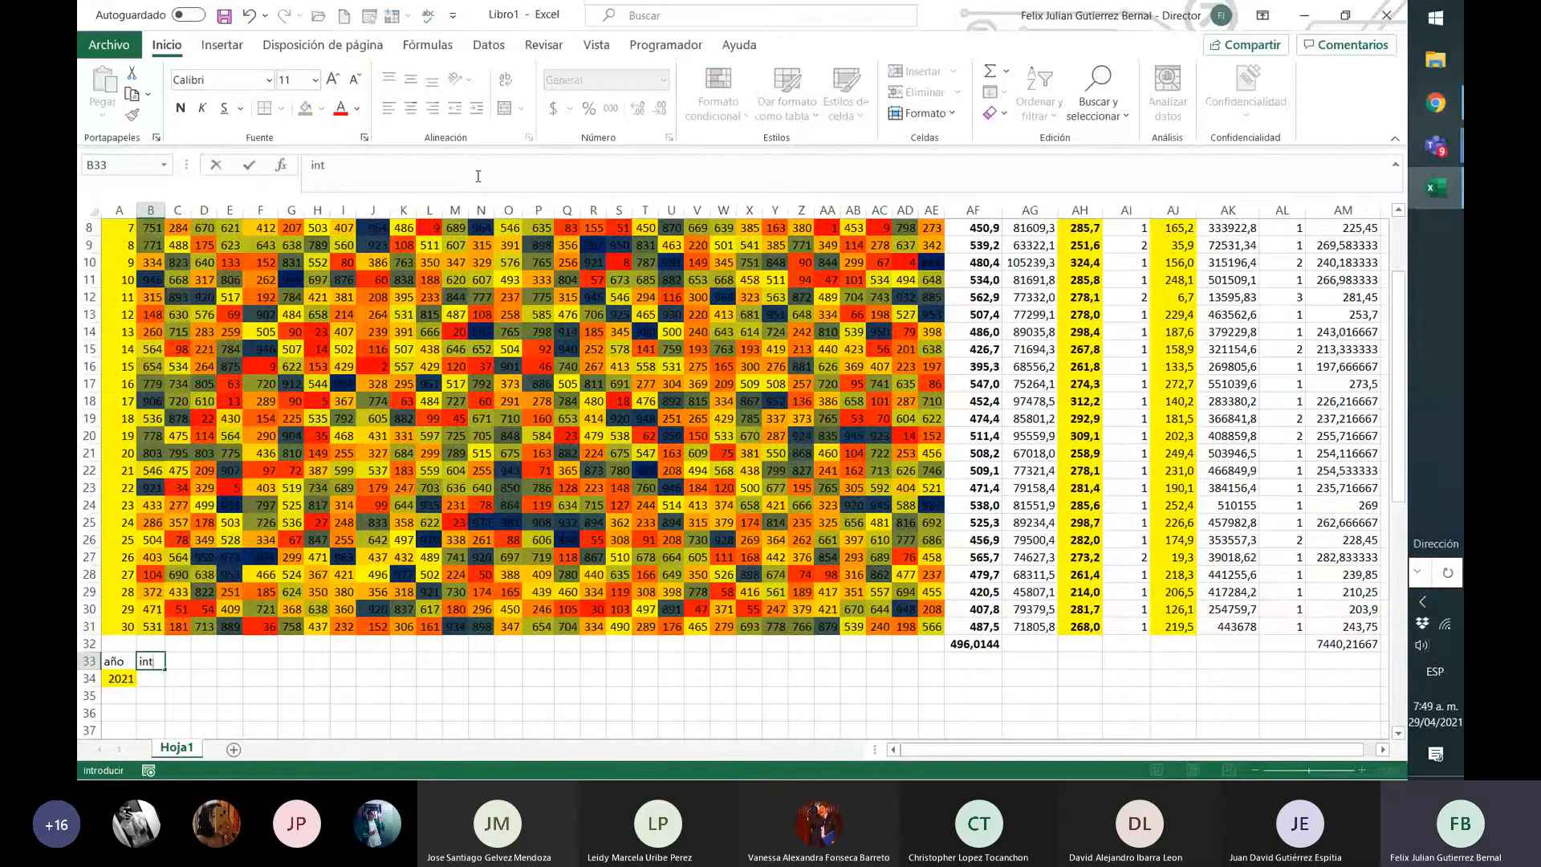
key(Return)
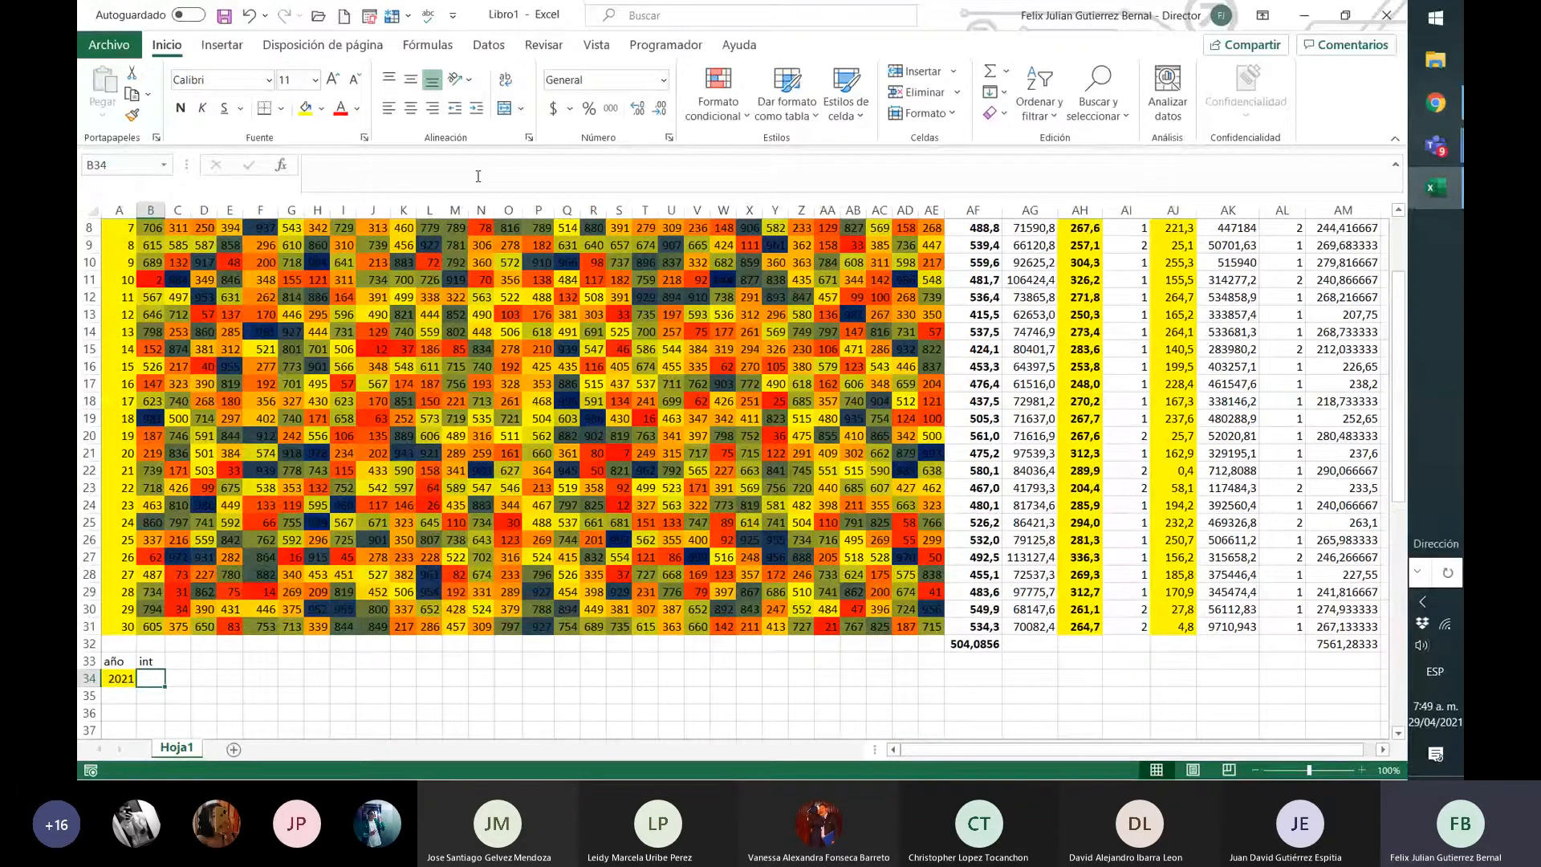
text(1)
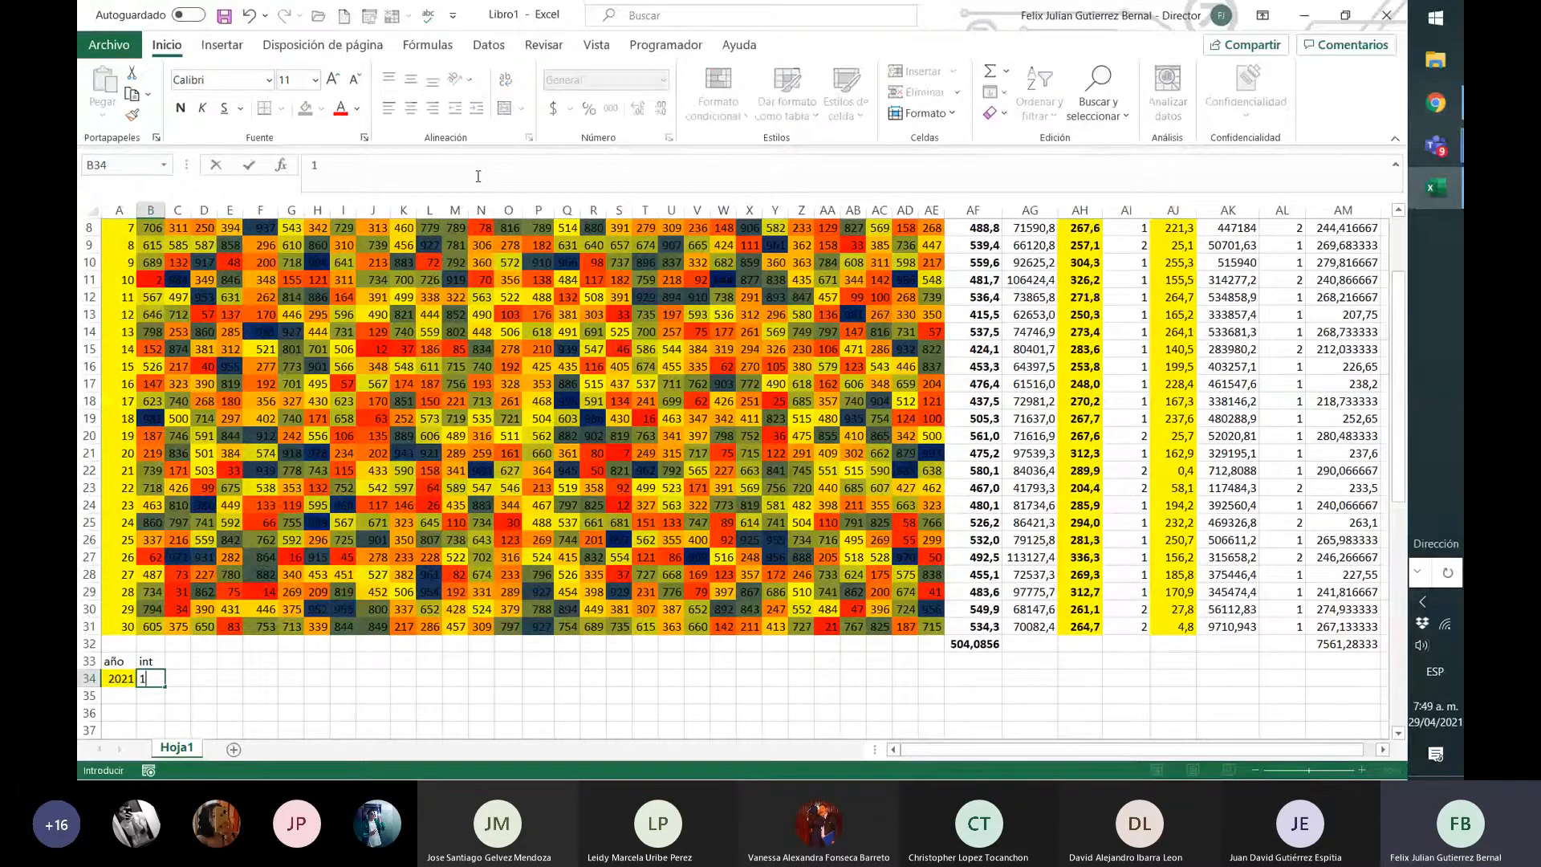
key(Up)
- Calculate the future value of the first prestamo in cell AN2 with =VF(B34;36;AM2)
key(Right)
key(Right)
key(Right)
key(Right)
key(Right)
key(Right)
key(Right)
key(Right)
key(Right)
key(Right)
key(Right)
key(Right)
key(Right)
key(Right)
key(Right)
key(Right)
key(Right)
key(Right)
key(Right)
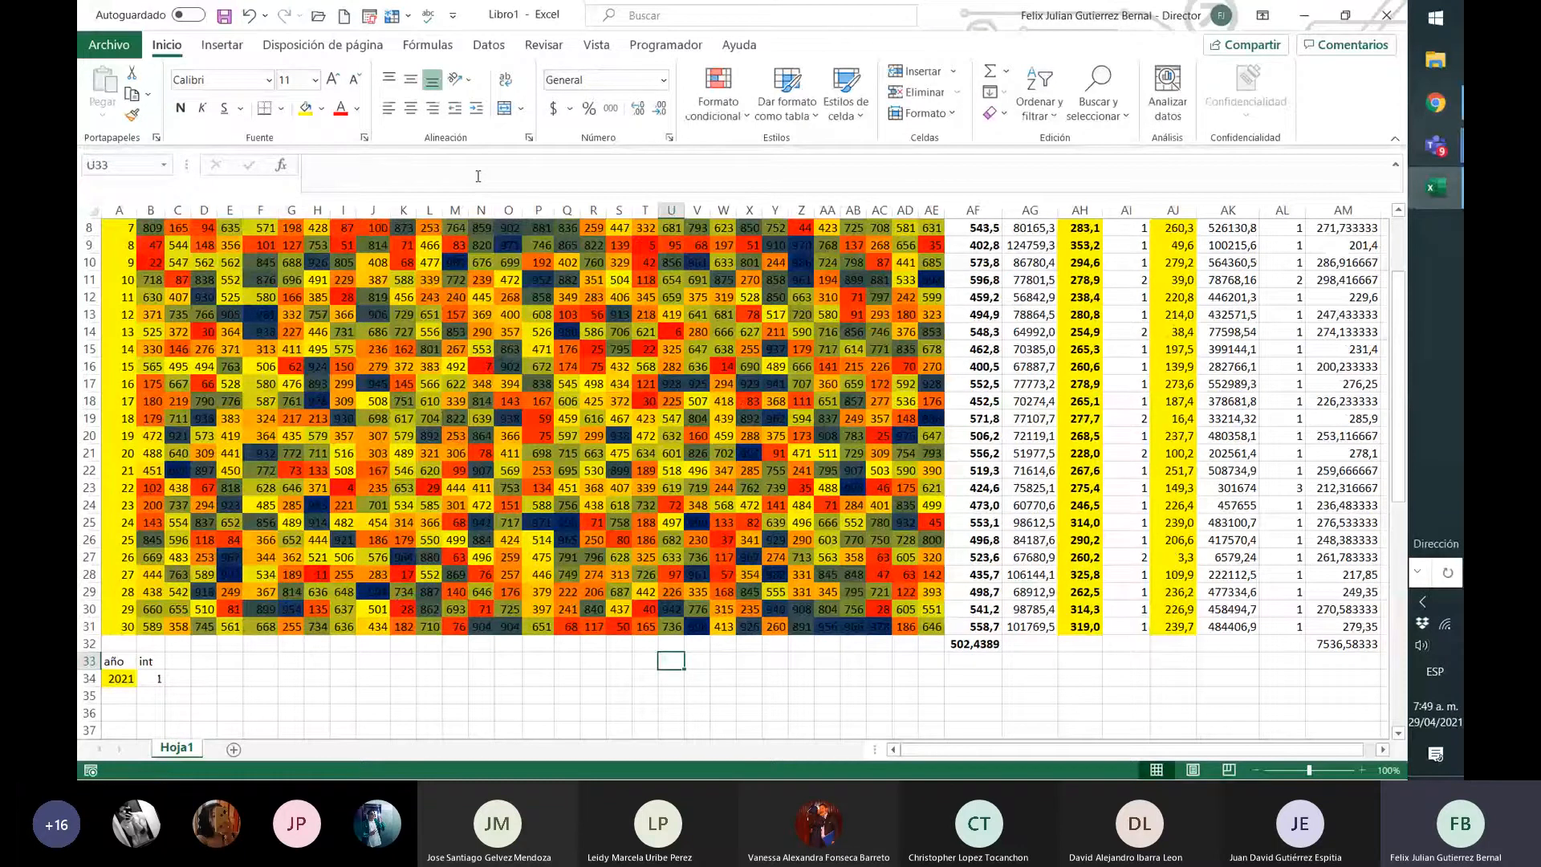
key(Right)
key(Right)
key(Right)
key(Right)
key(Right)
key(Right)
key(Right)
key(Right)
key(Right)
key(Right)
key(Right)
key(Right)
key(Right)
key(Right)
key(Right)
key(Right)
key(Right)
key(Right)
key(Right)
key(Up)
key(Up)
key(Up)
key(Up)
key(Up)
key(Up)
key(Up)
key(Up)
key(Up)
key(Up)
key(Up)
key(Up)
key(Up)
key(Up)
key(Up)
key(Up)
key(Up)
key(Up)
key(Up)
key(Up)
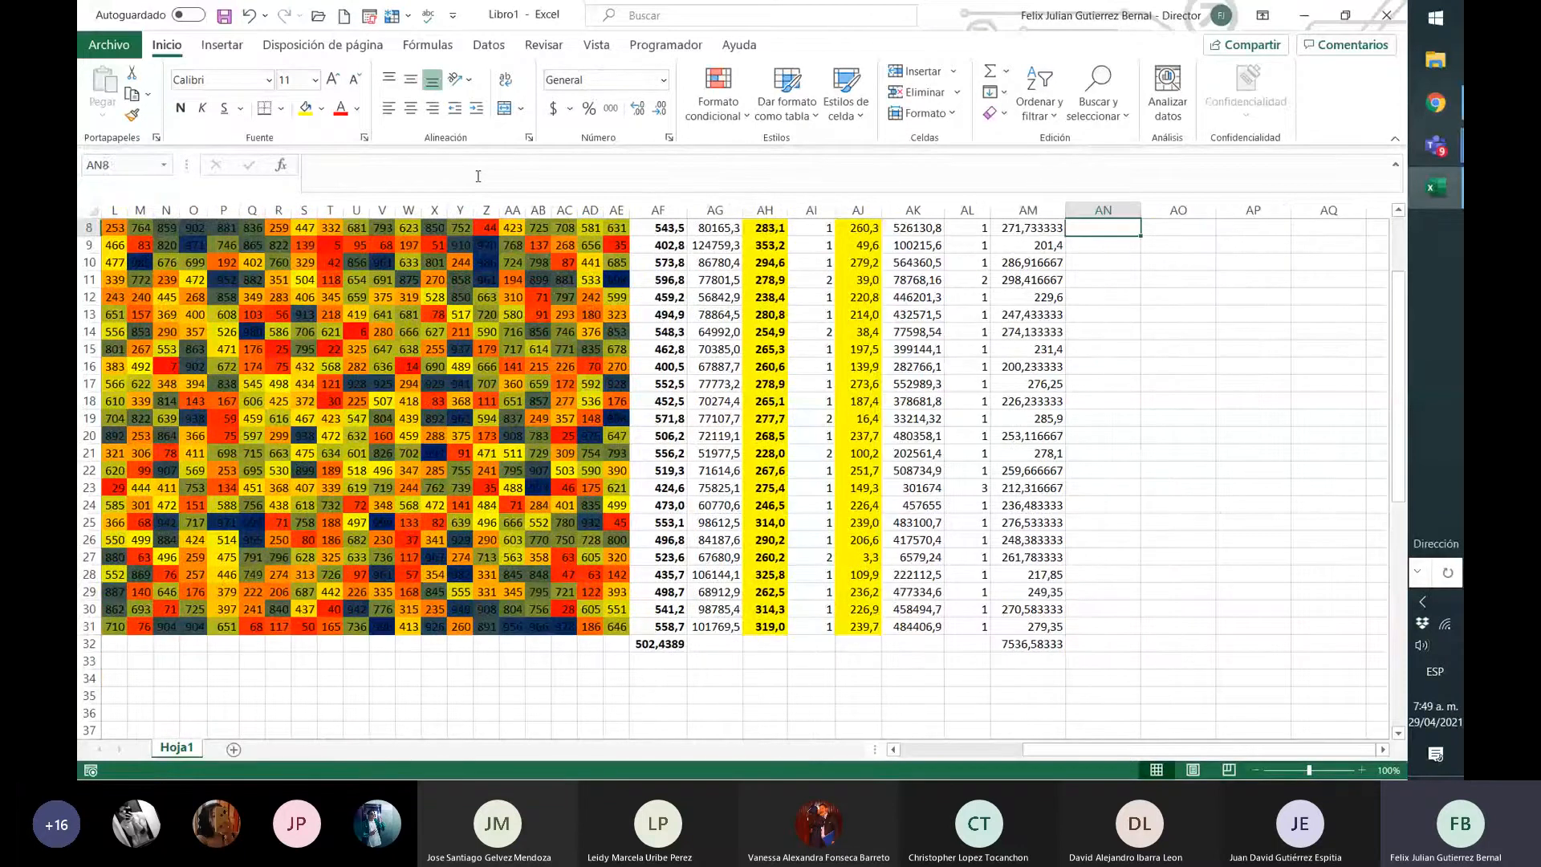
key(Up)
key(Up)
key(Up)
key(Up)
key(Up)
key(Up)
key(Up)
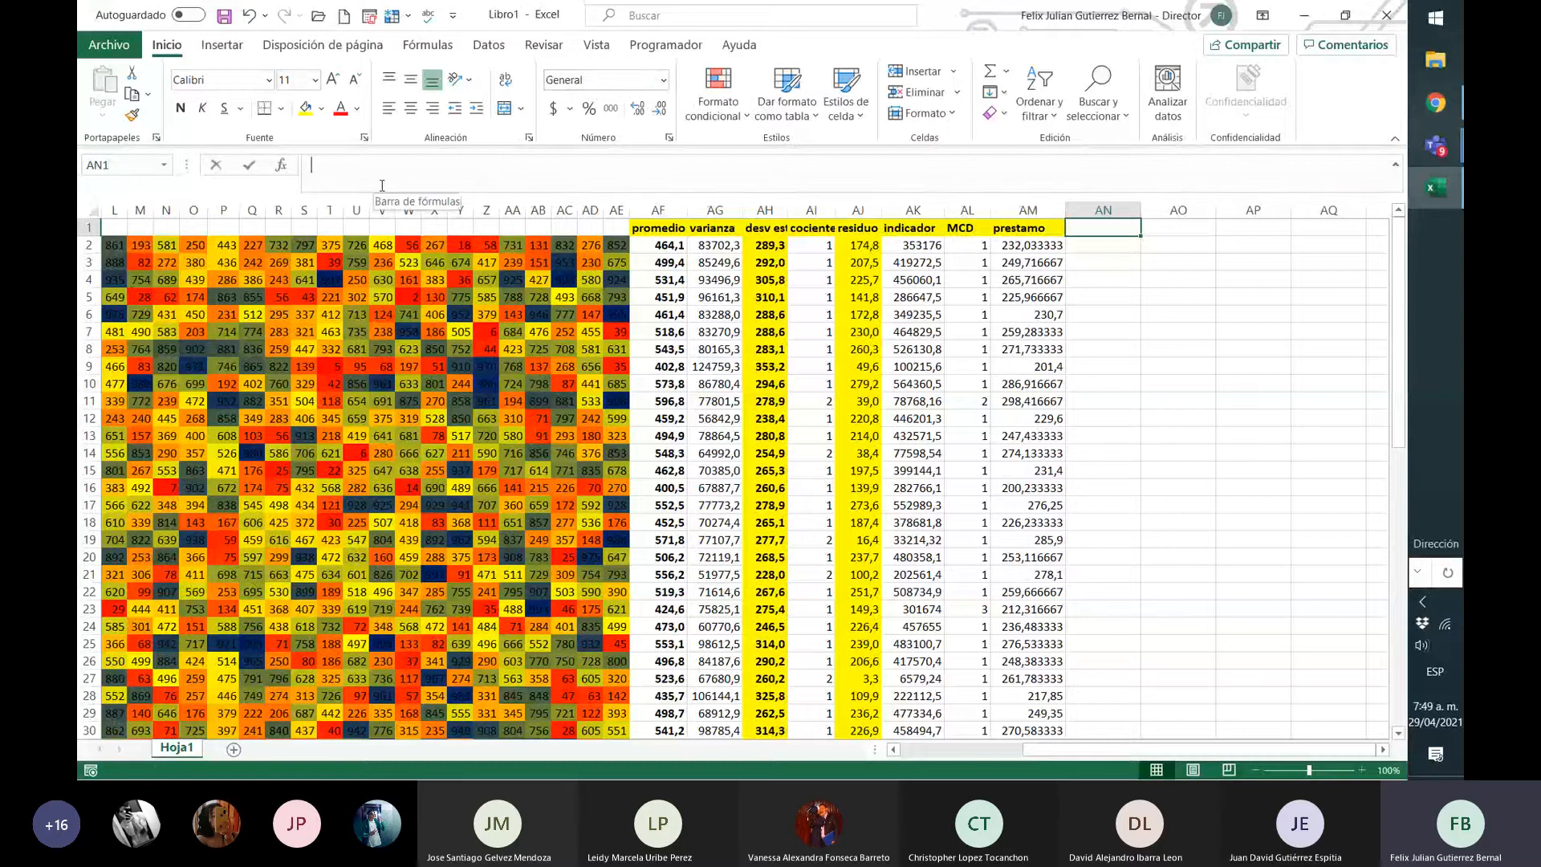
click(347, 180)
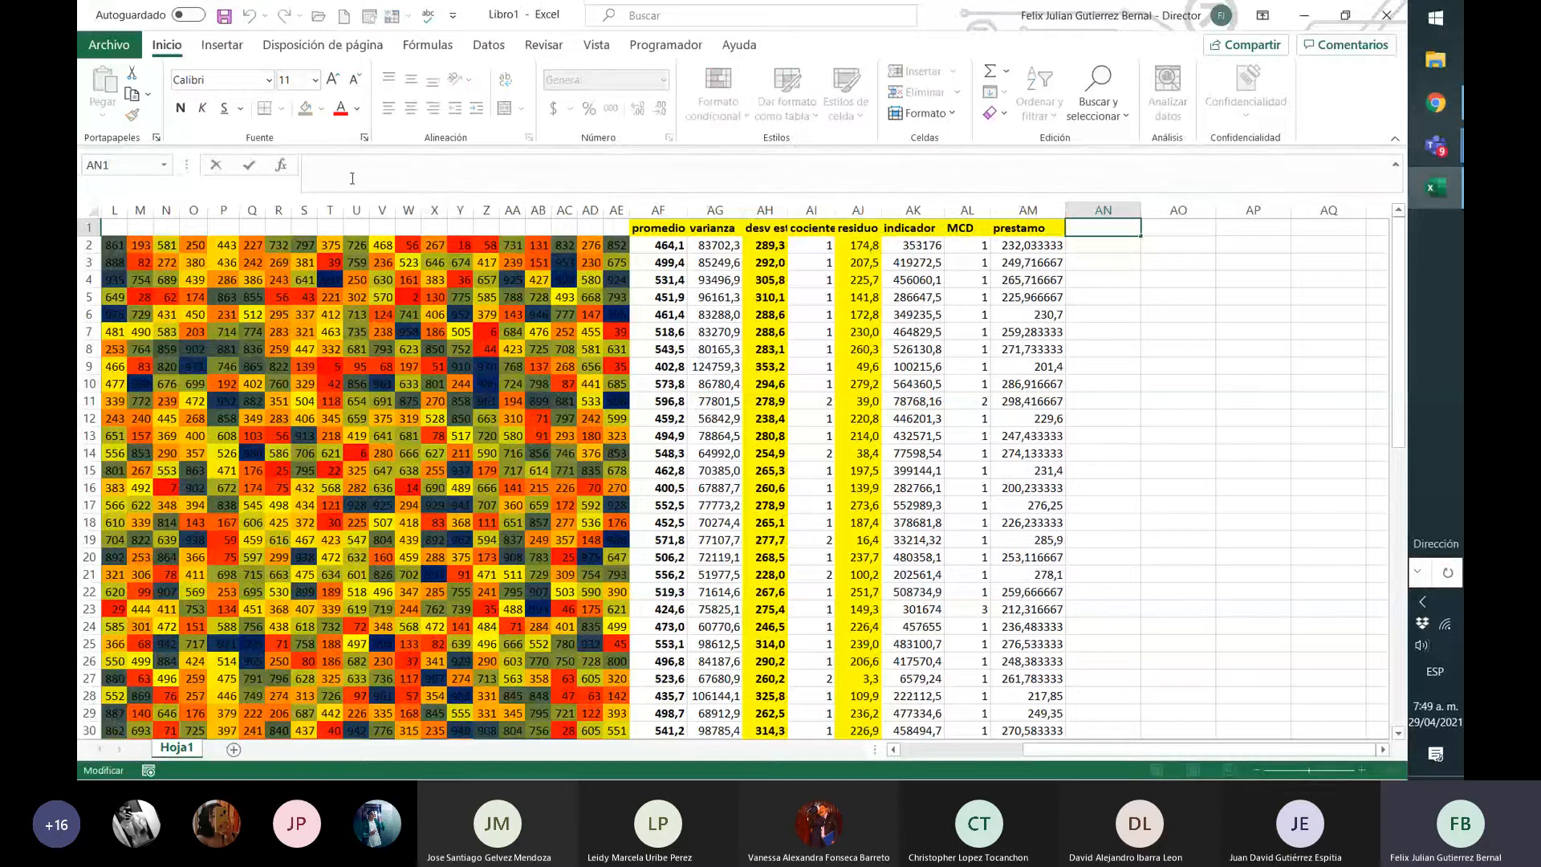
key(Return)
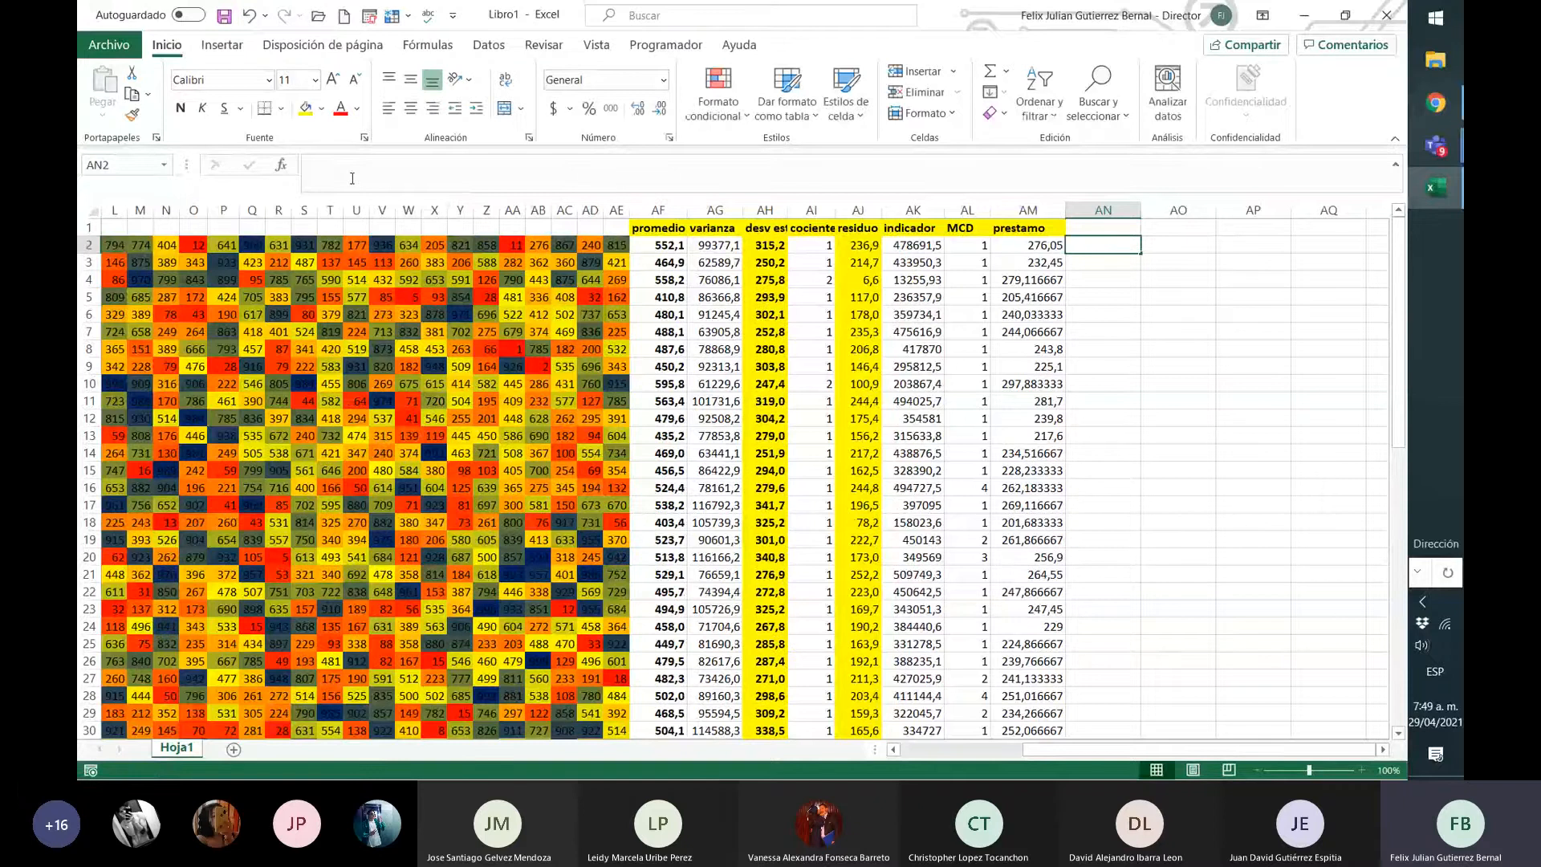
text(=)
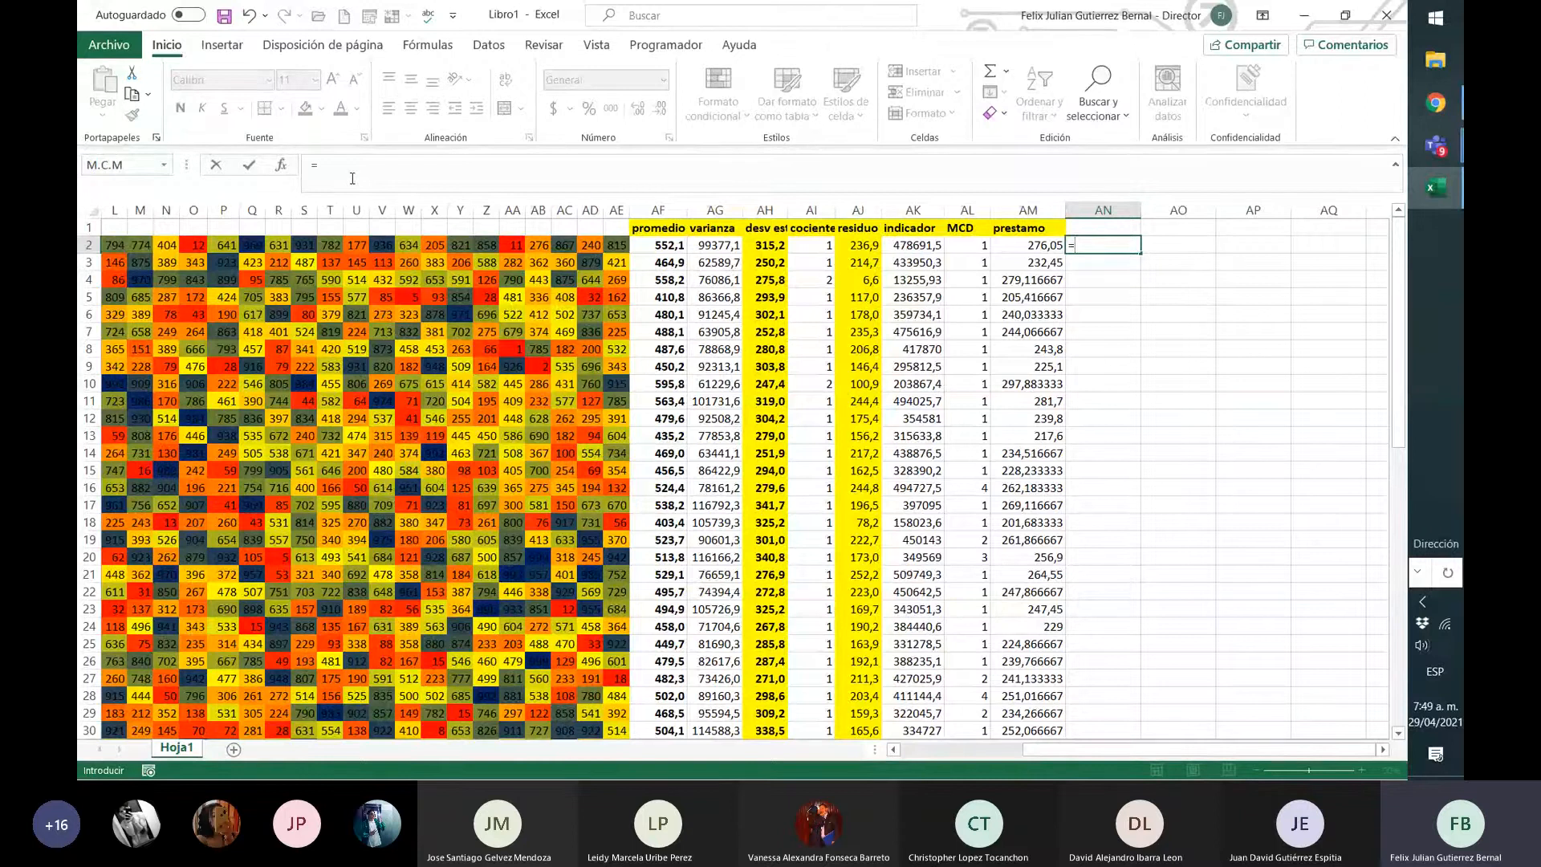
text(VF)
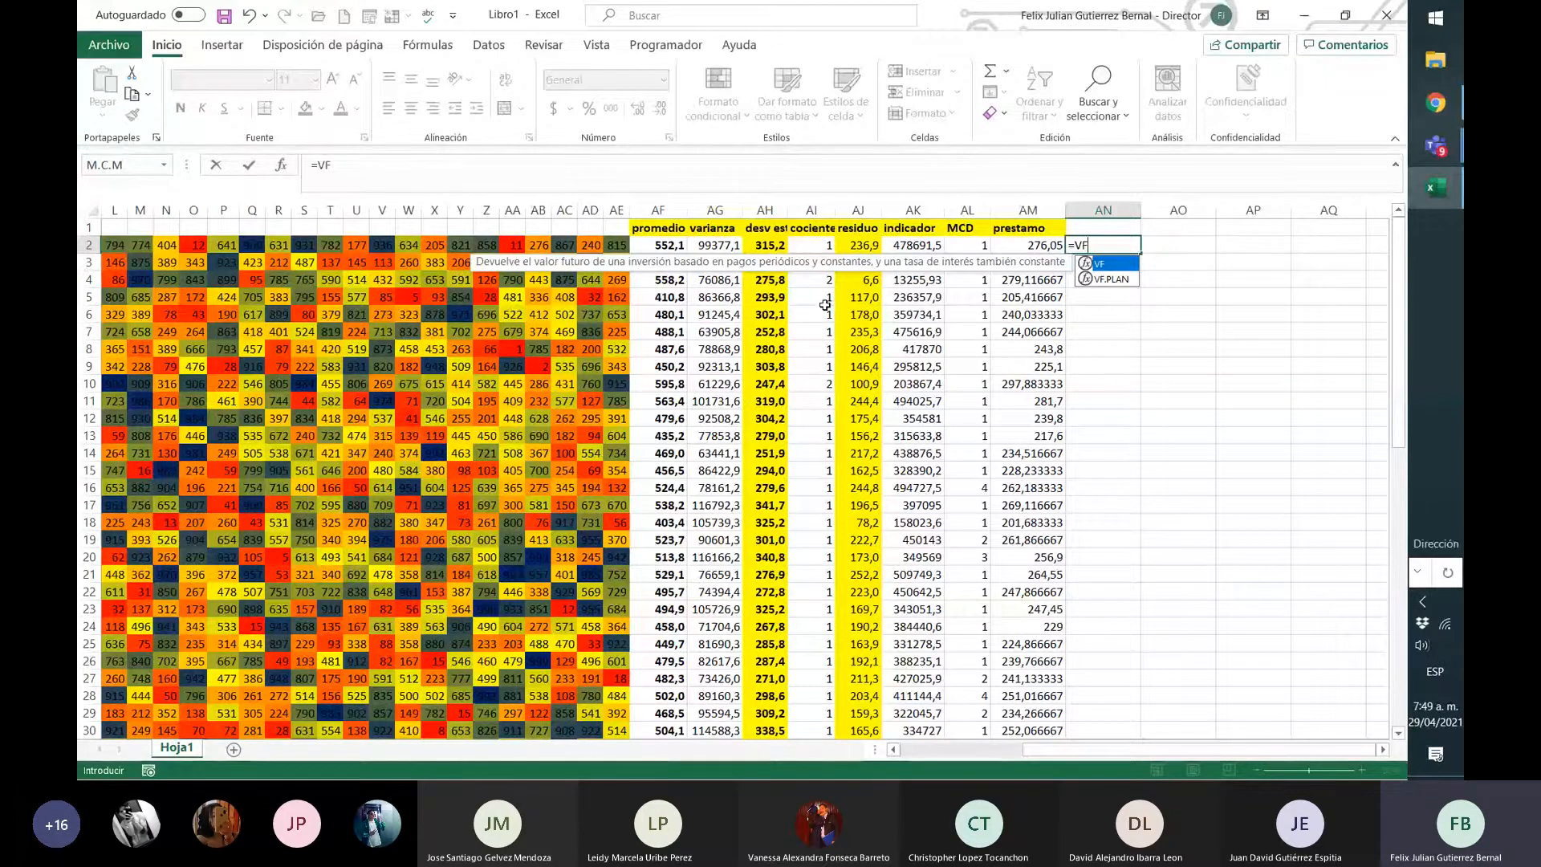
double_click(1116, 263)
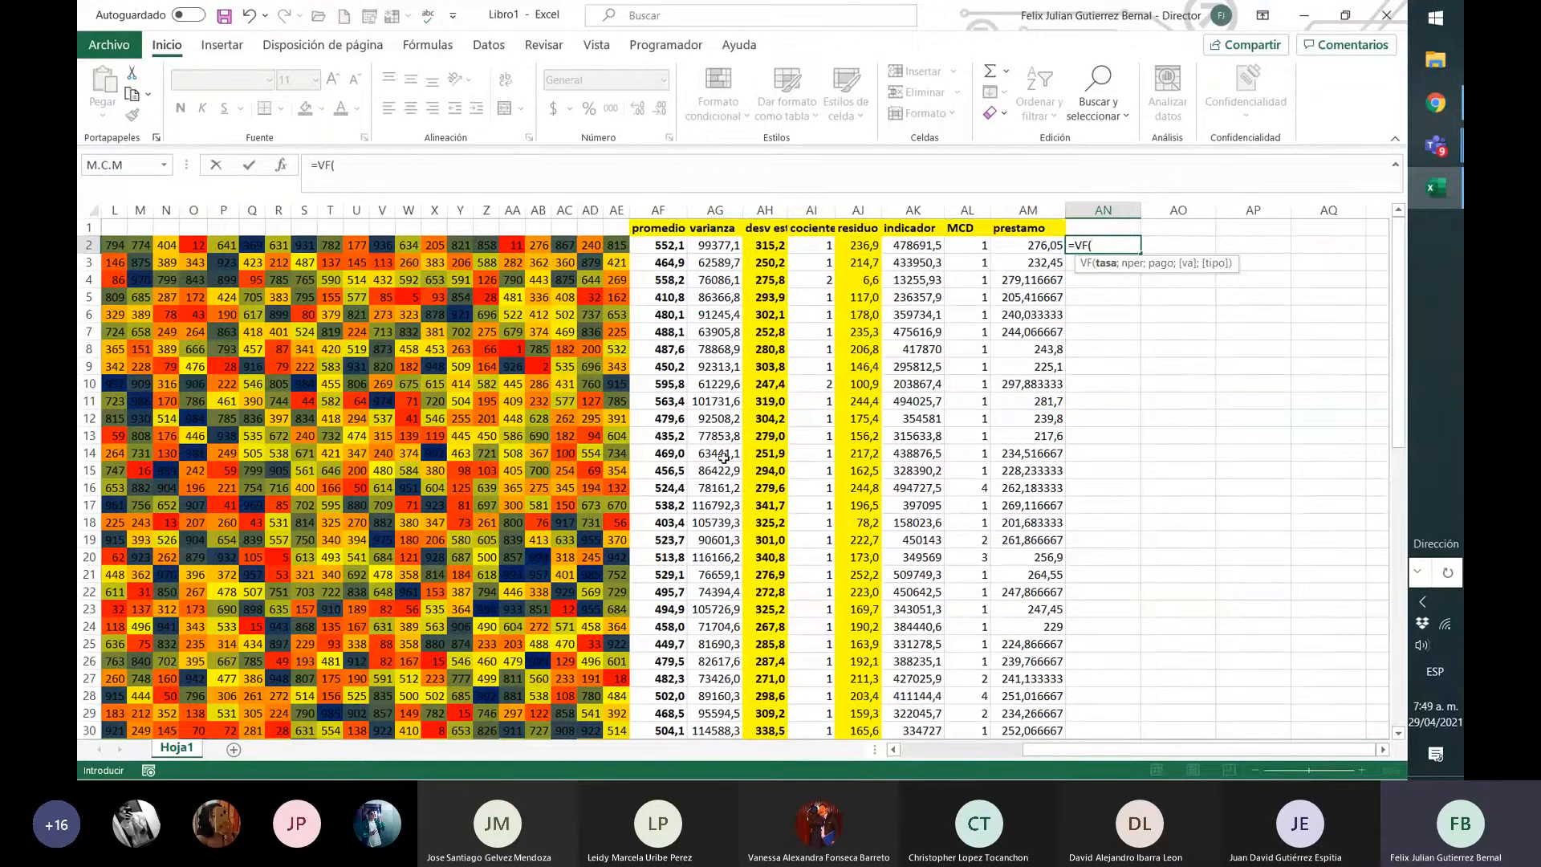
scroll(723, 456, down, 4)
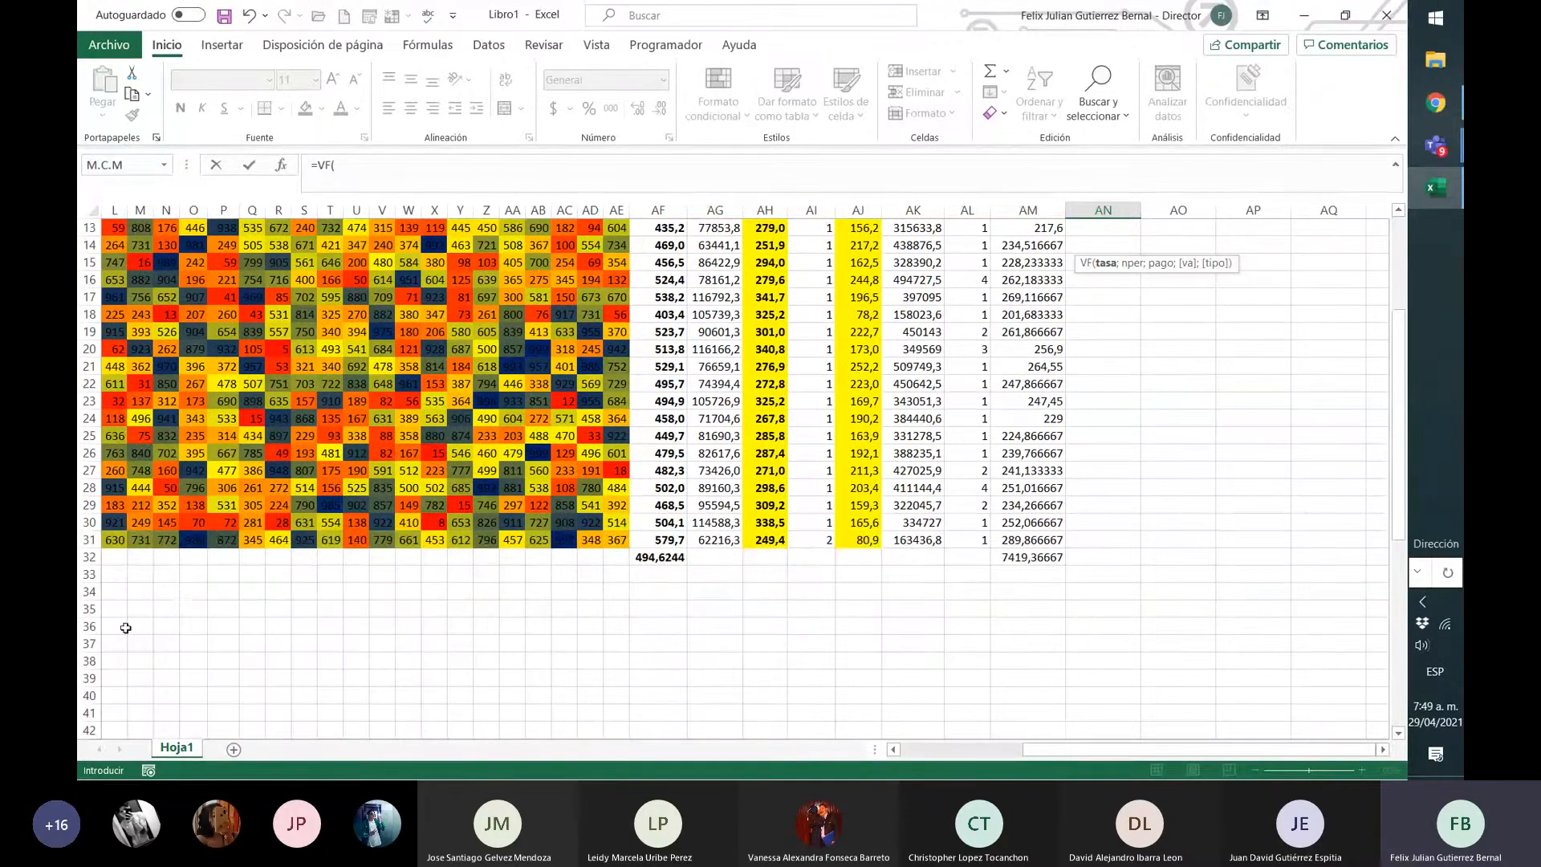
click(965, 751)
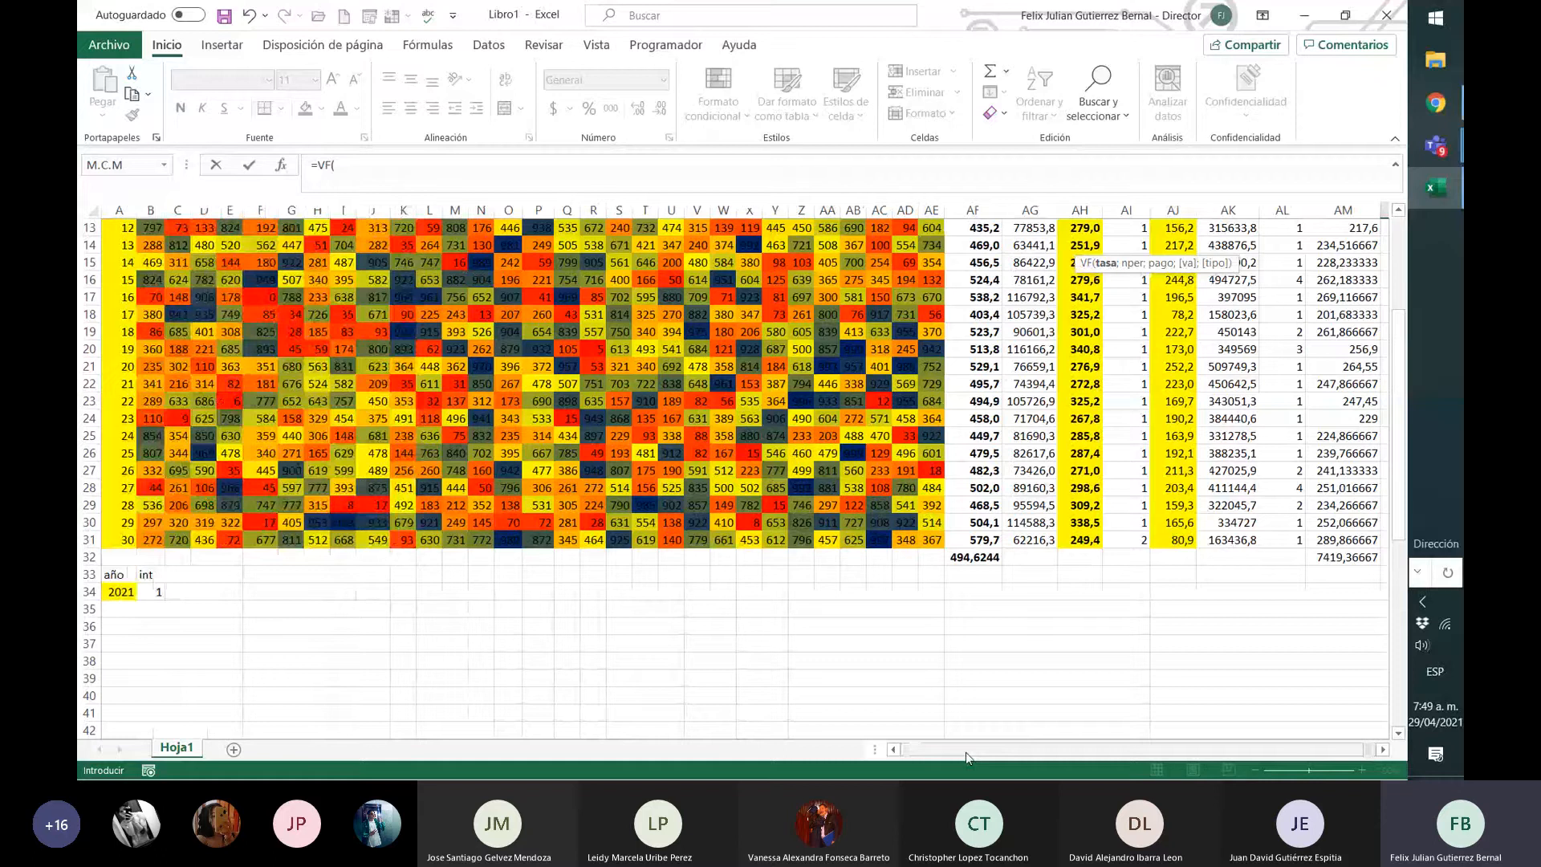
click(151, 592)
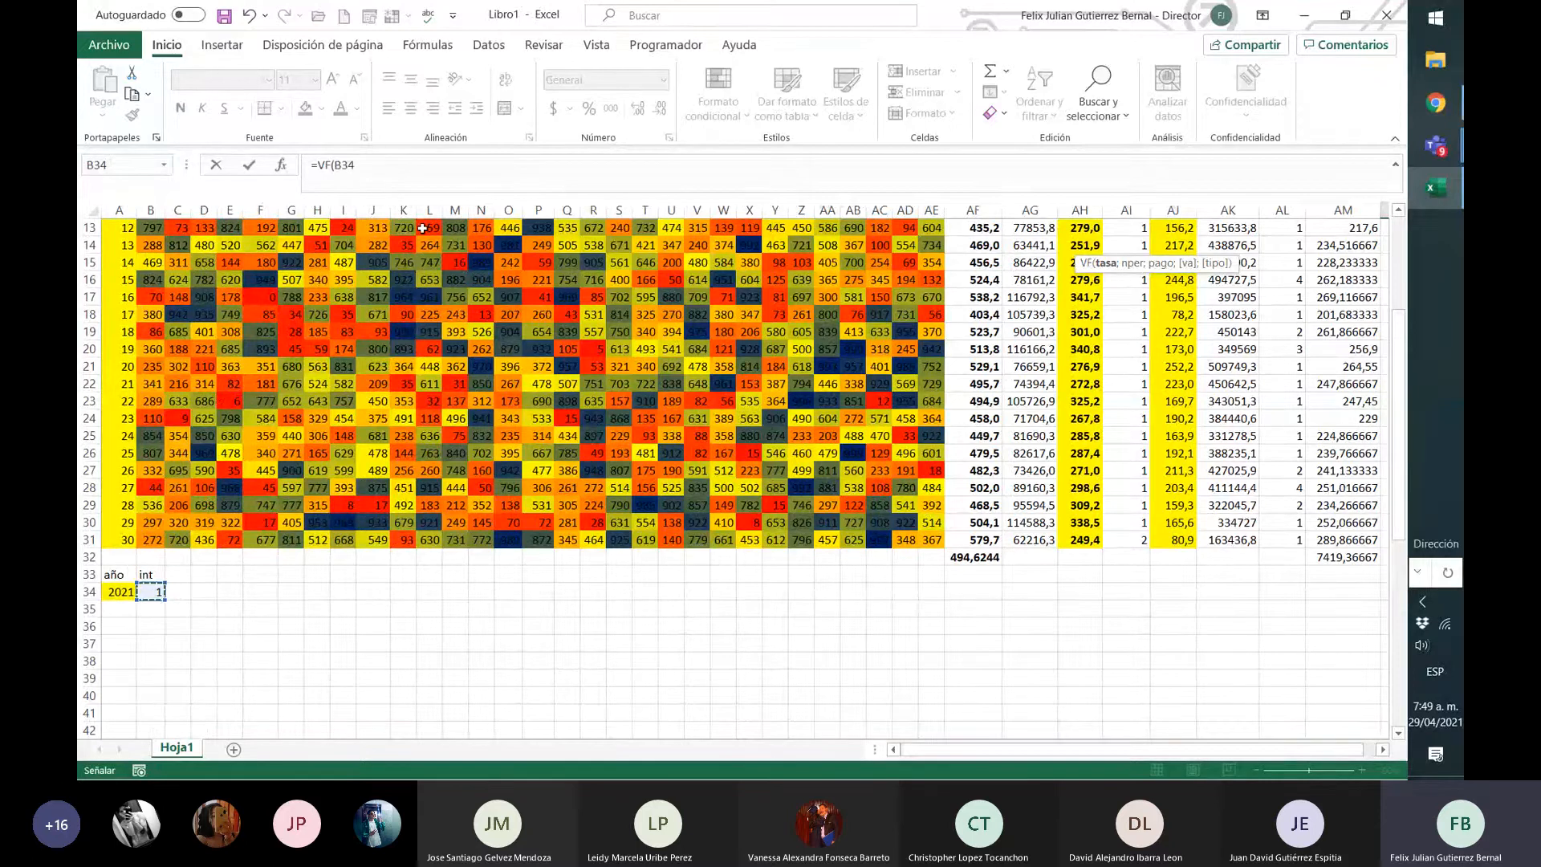
click(441, 168)
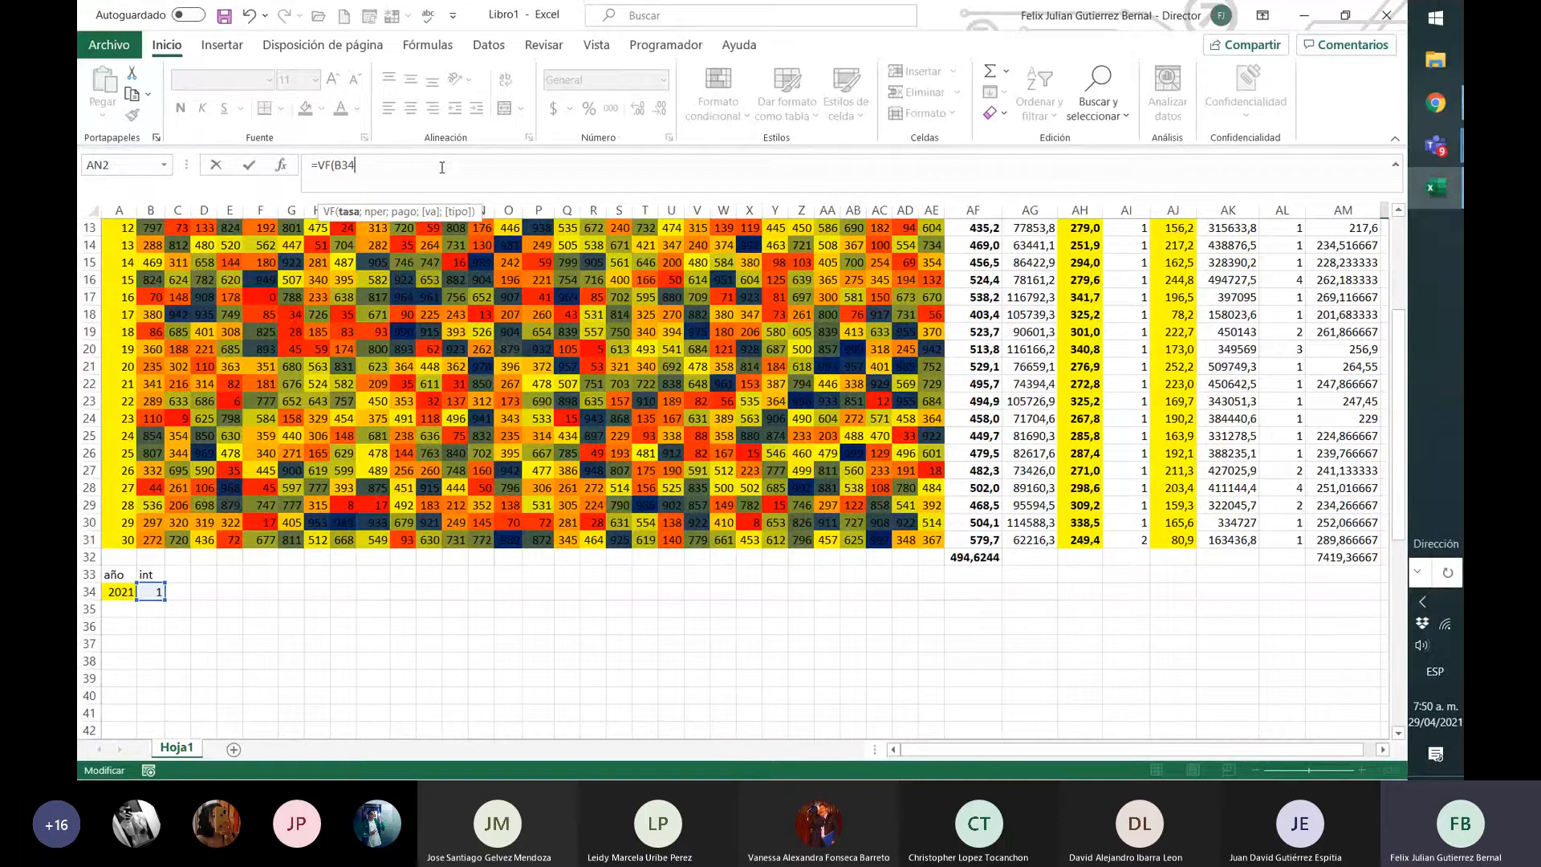
text(;36)
text(;)
scroll(1284, 389, up, 4)
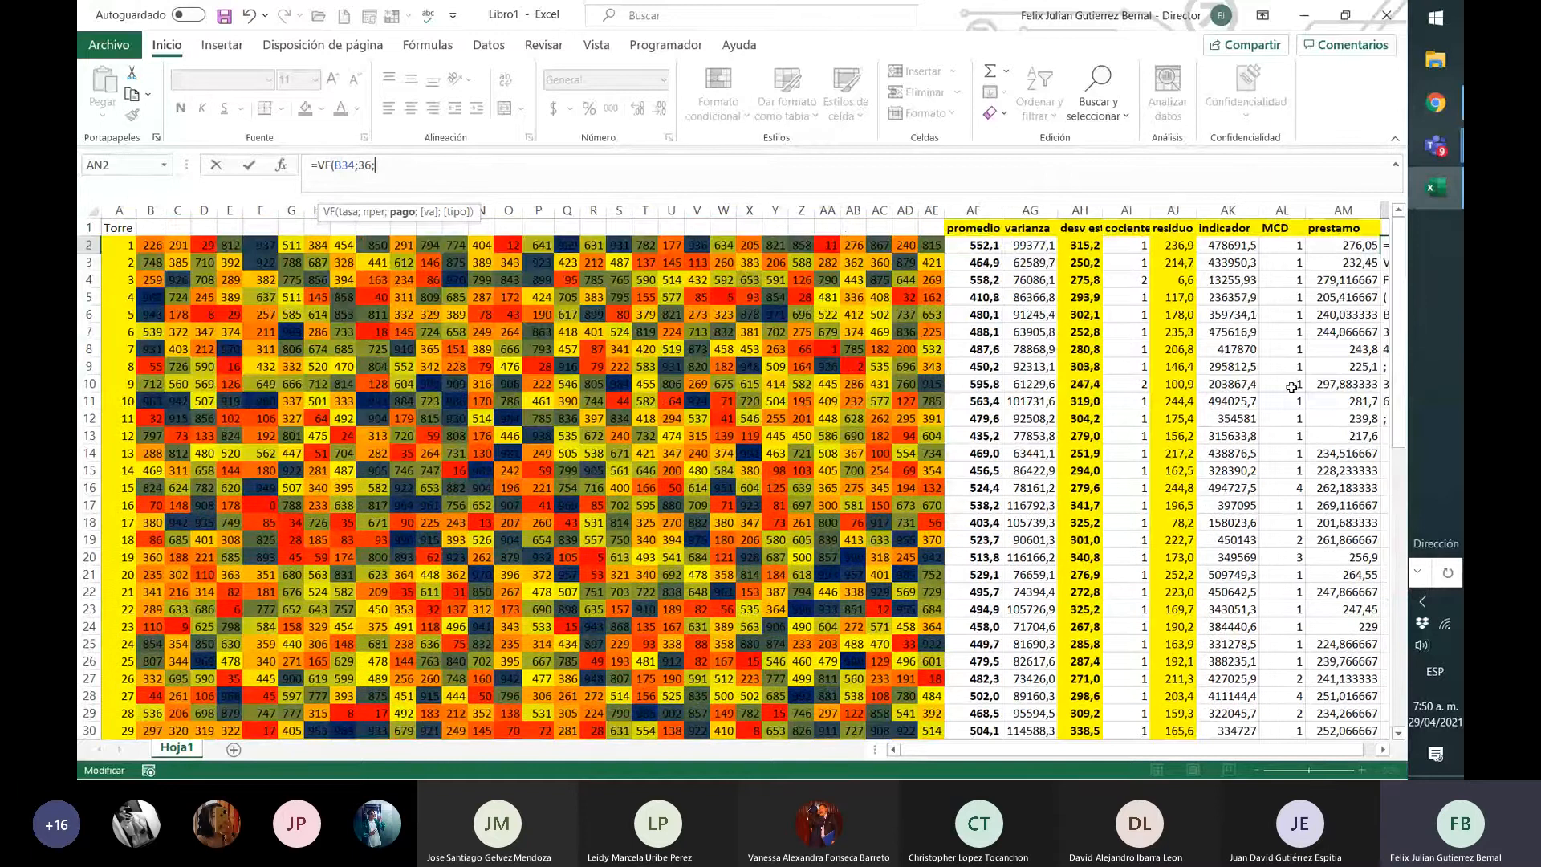
click(1346, 243)
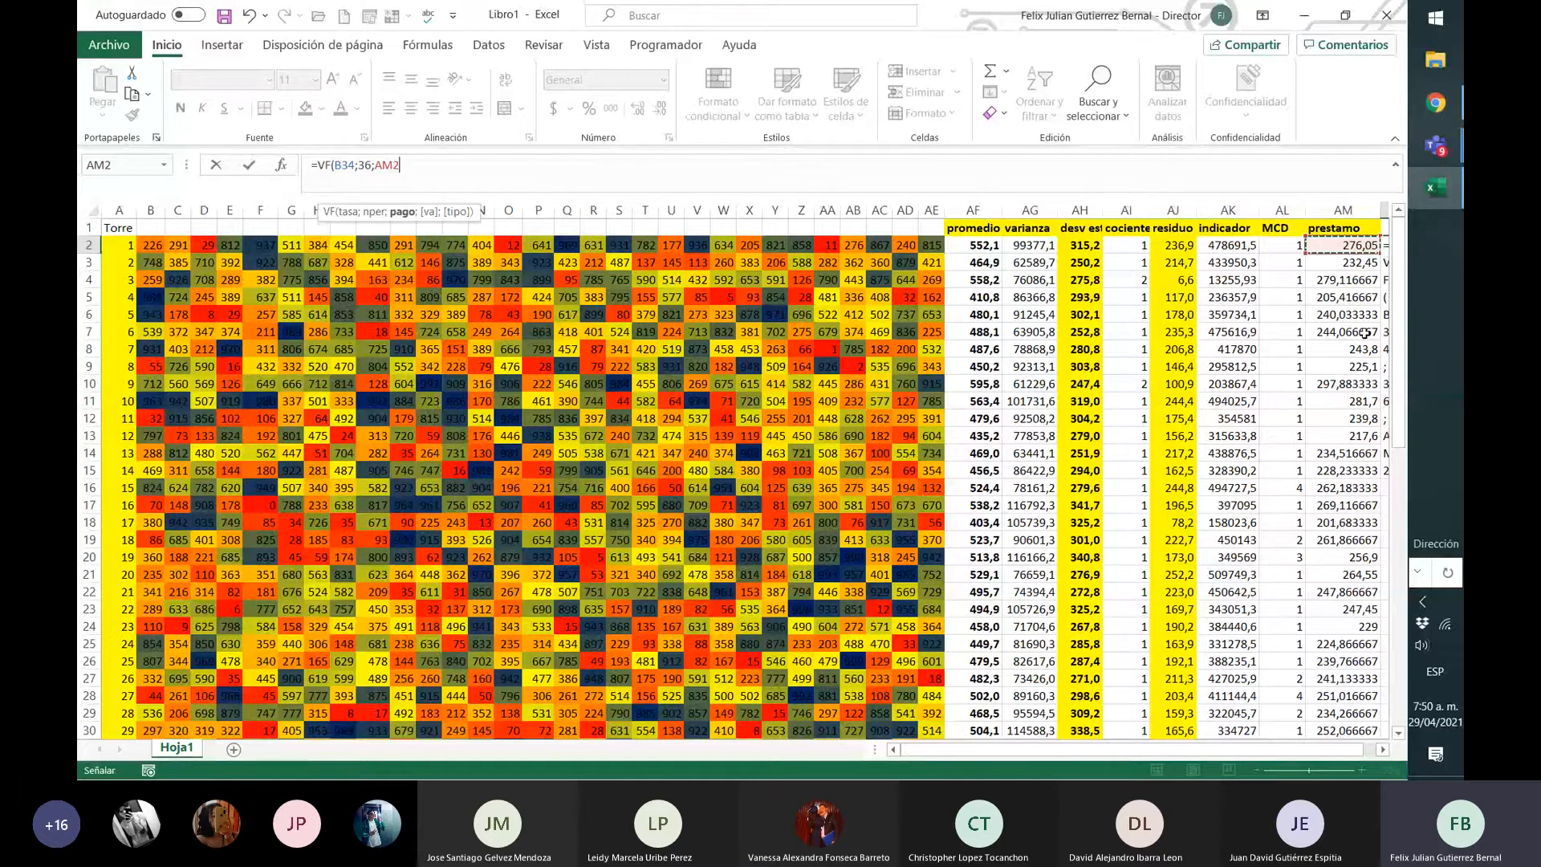
key(Return)
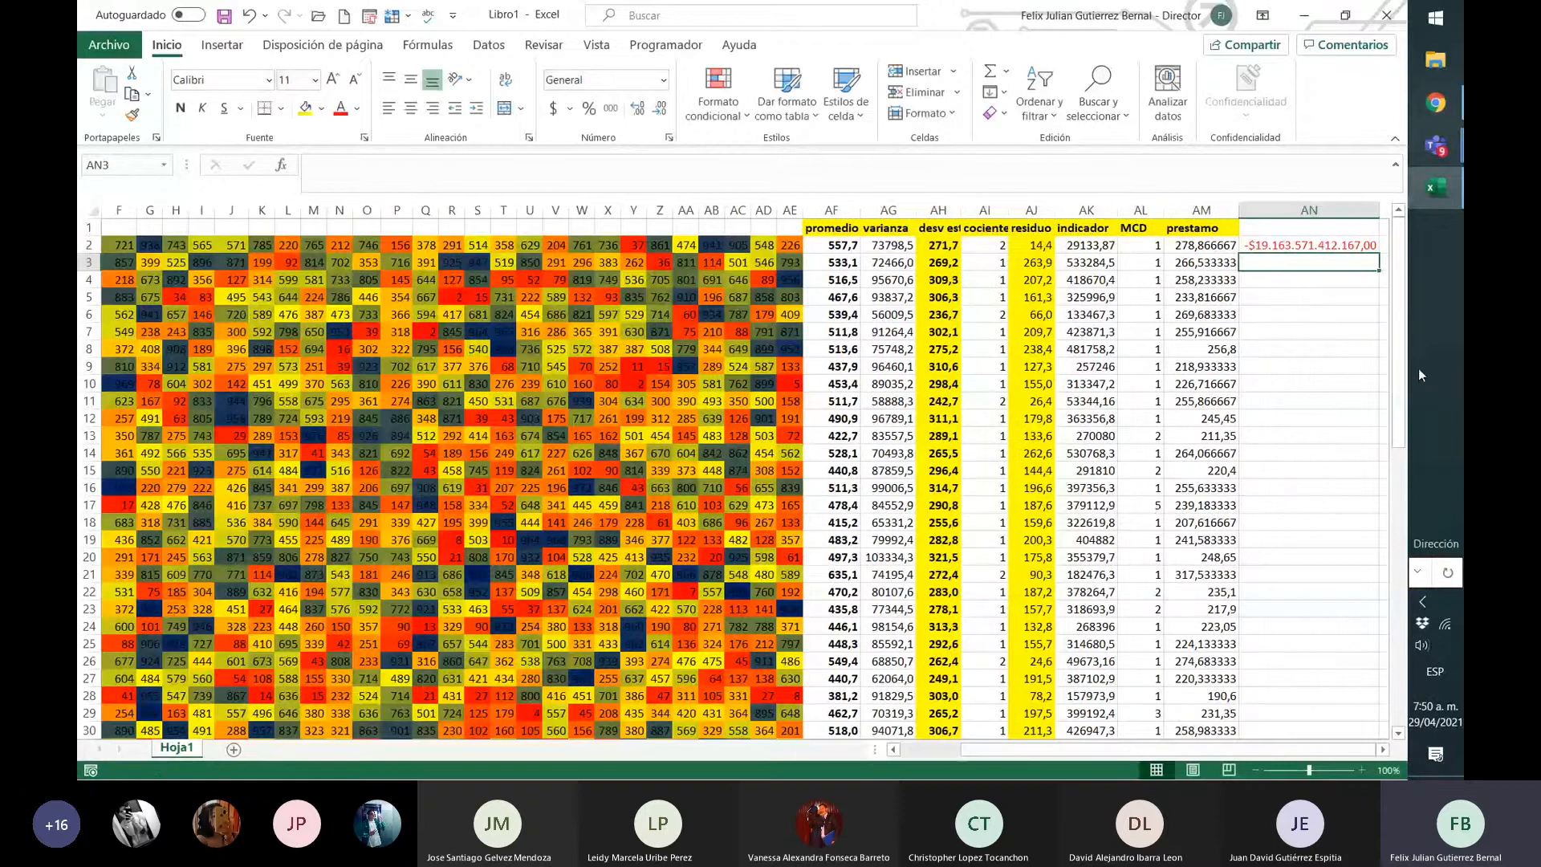
click(1333, 244)
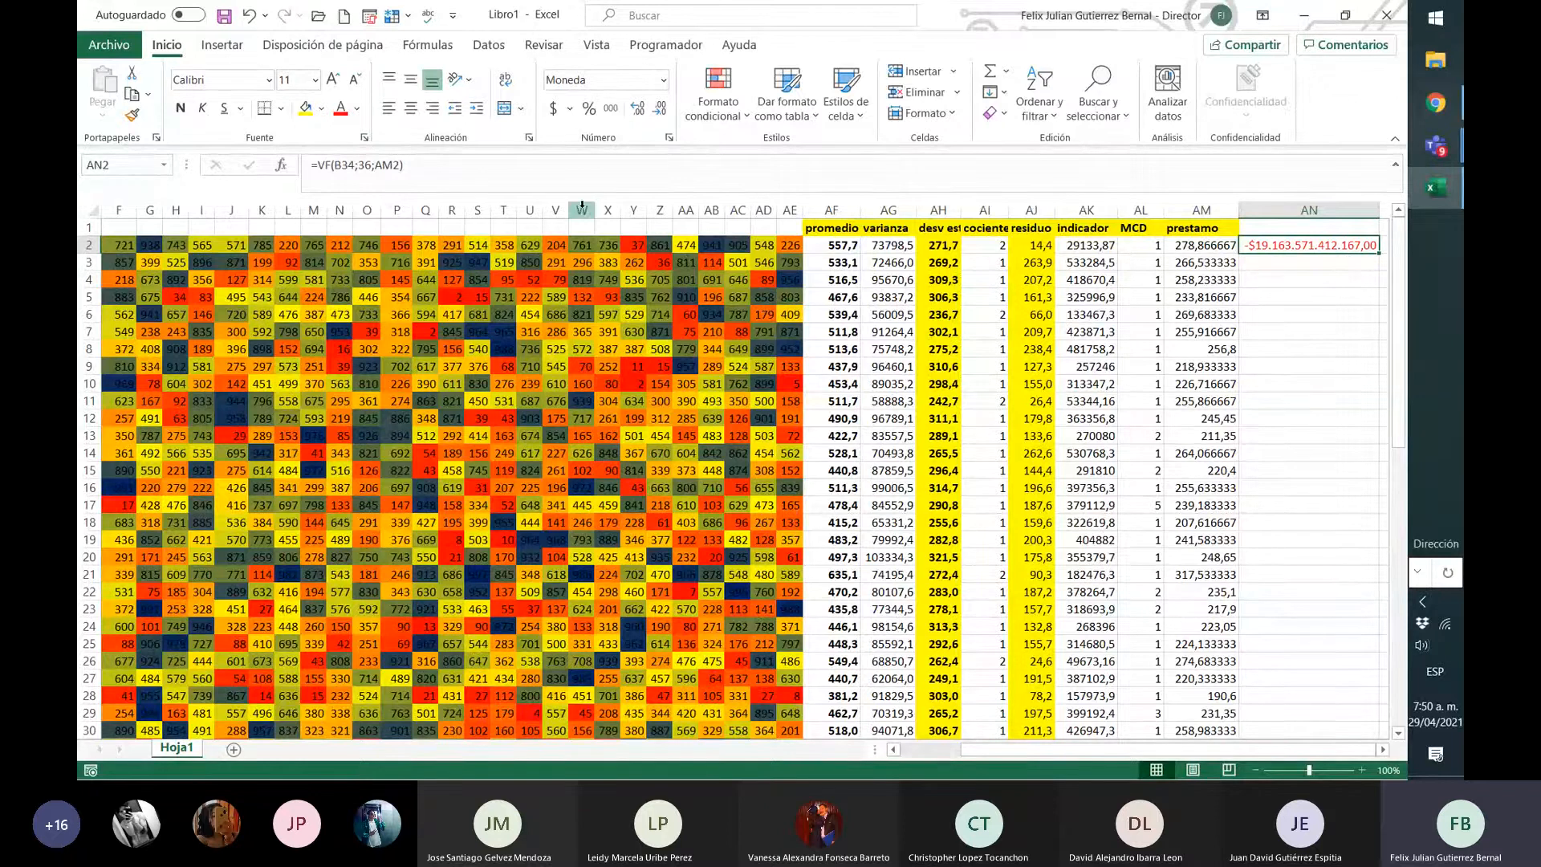
- Consult the help article on the VF function's syntax and arguments, starting from the formula in AN2
click(390, 166)
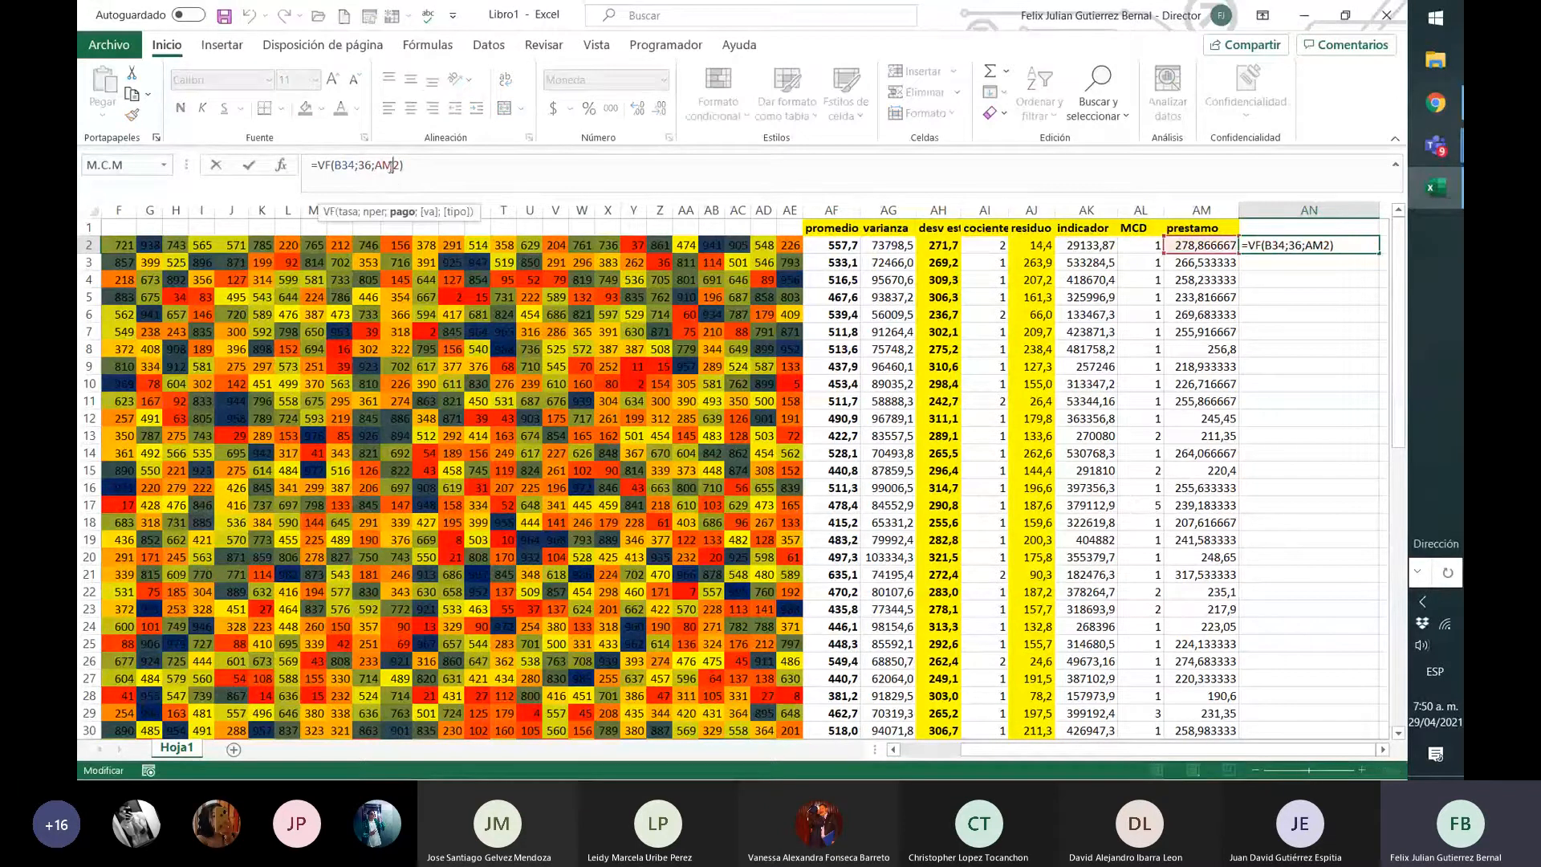
click(403, 212)
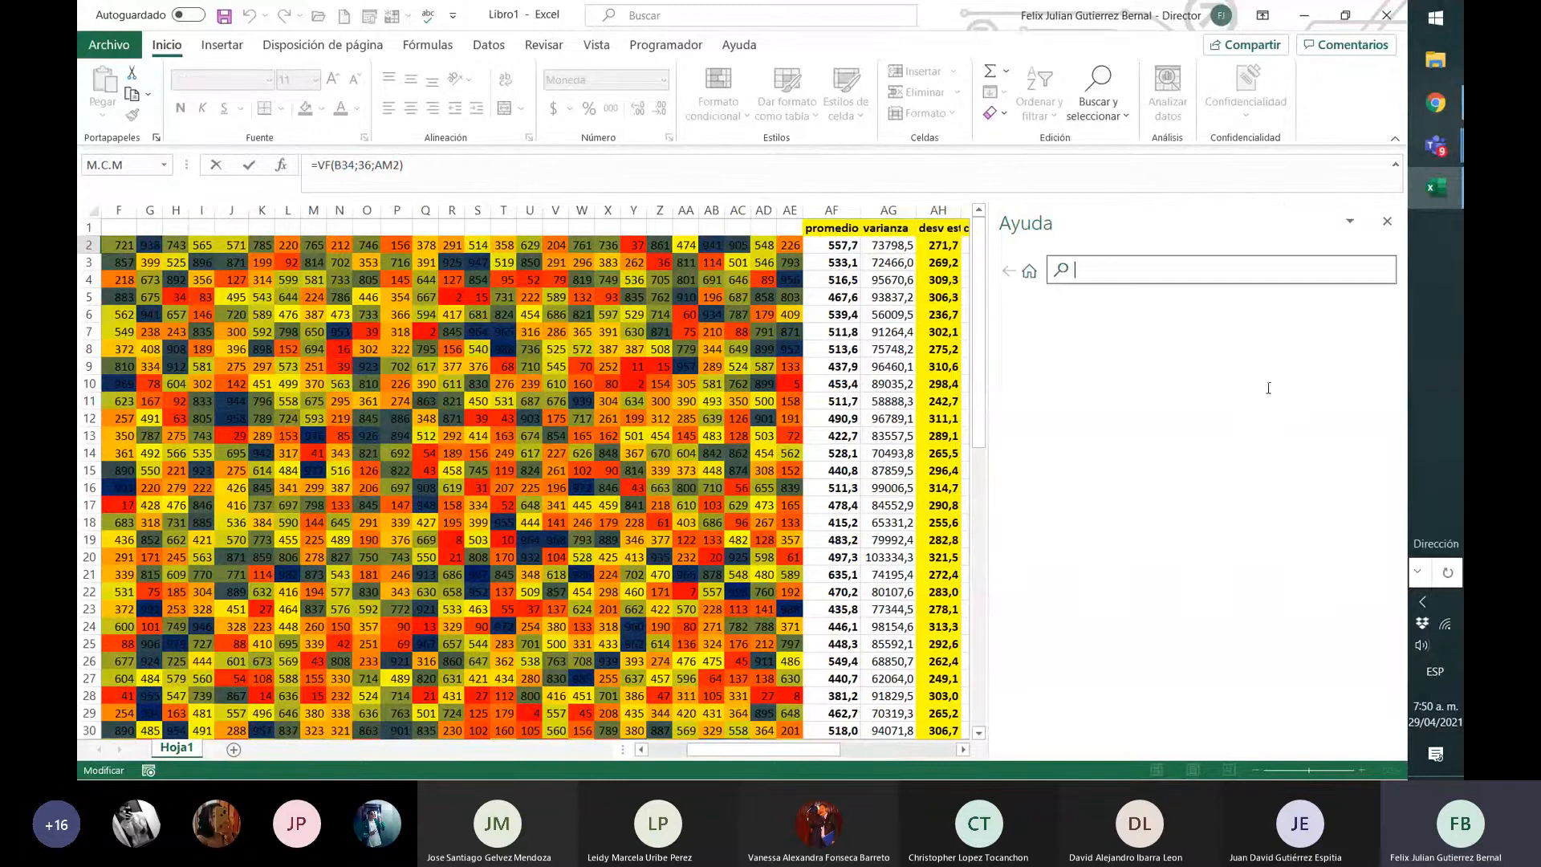
scroll(1289, 406, down, 4)
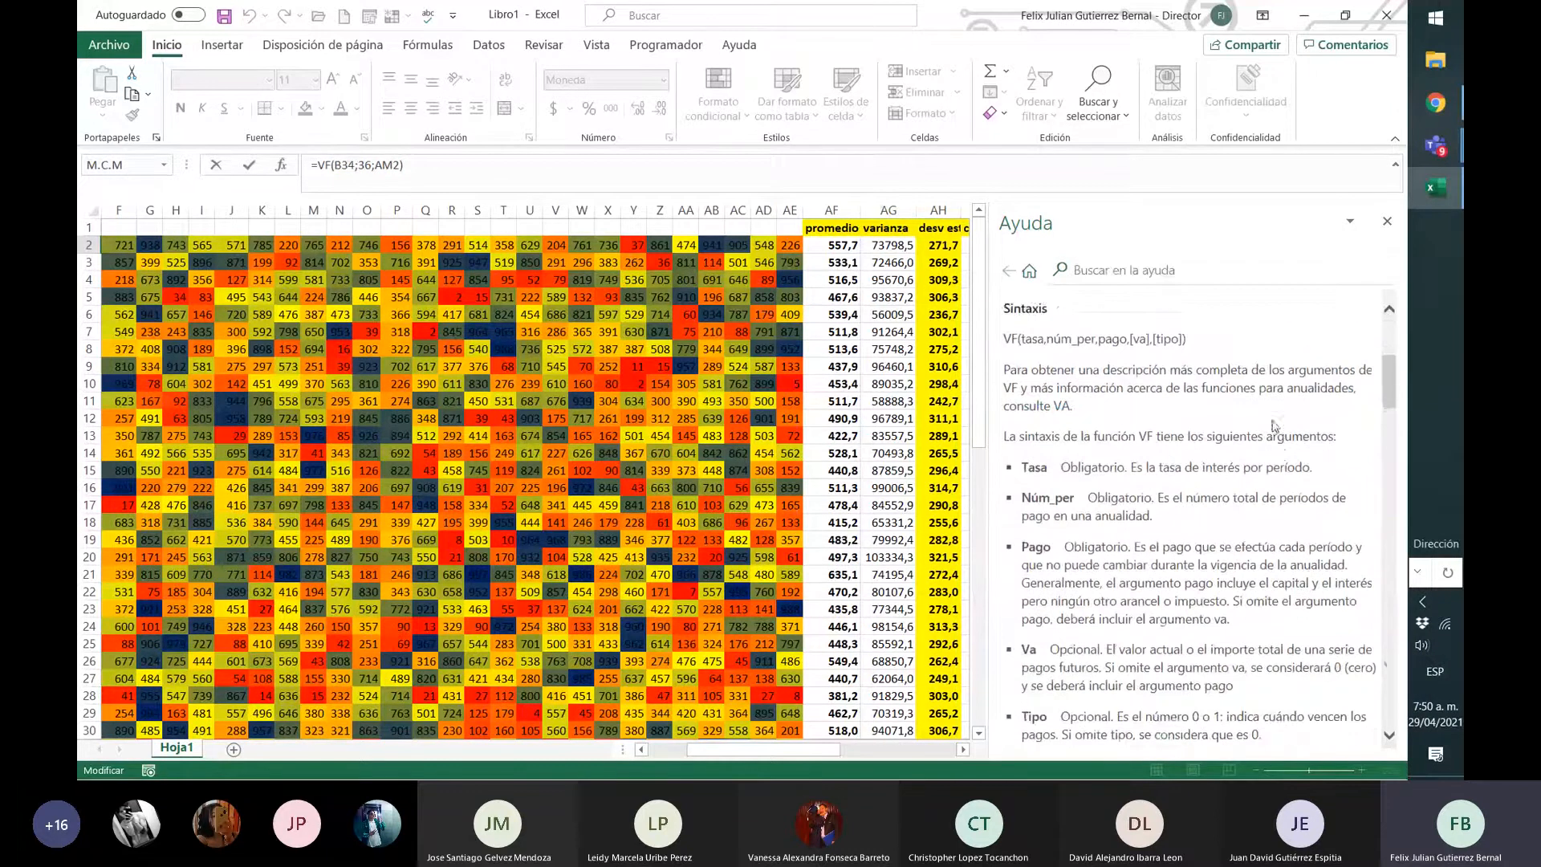
scroll(1282, 427, down, 2)
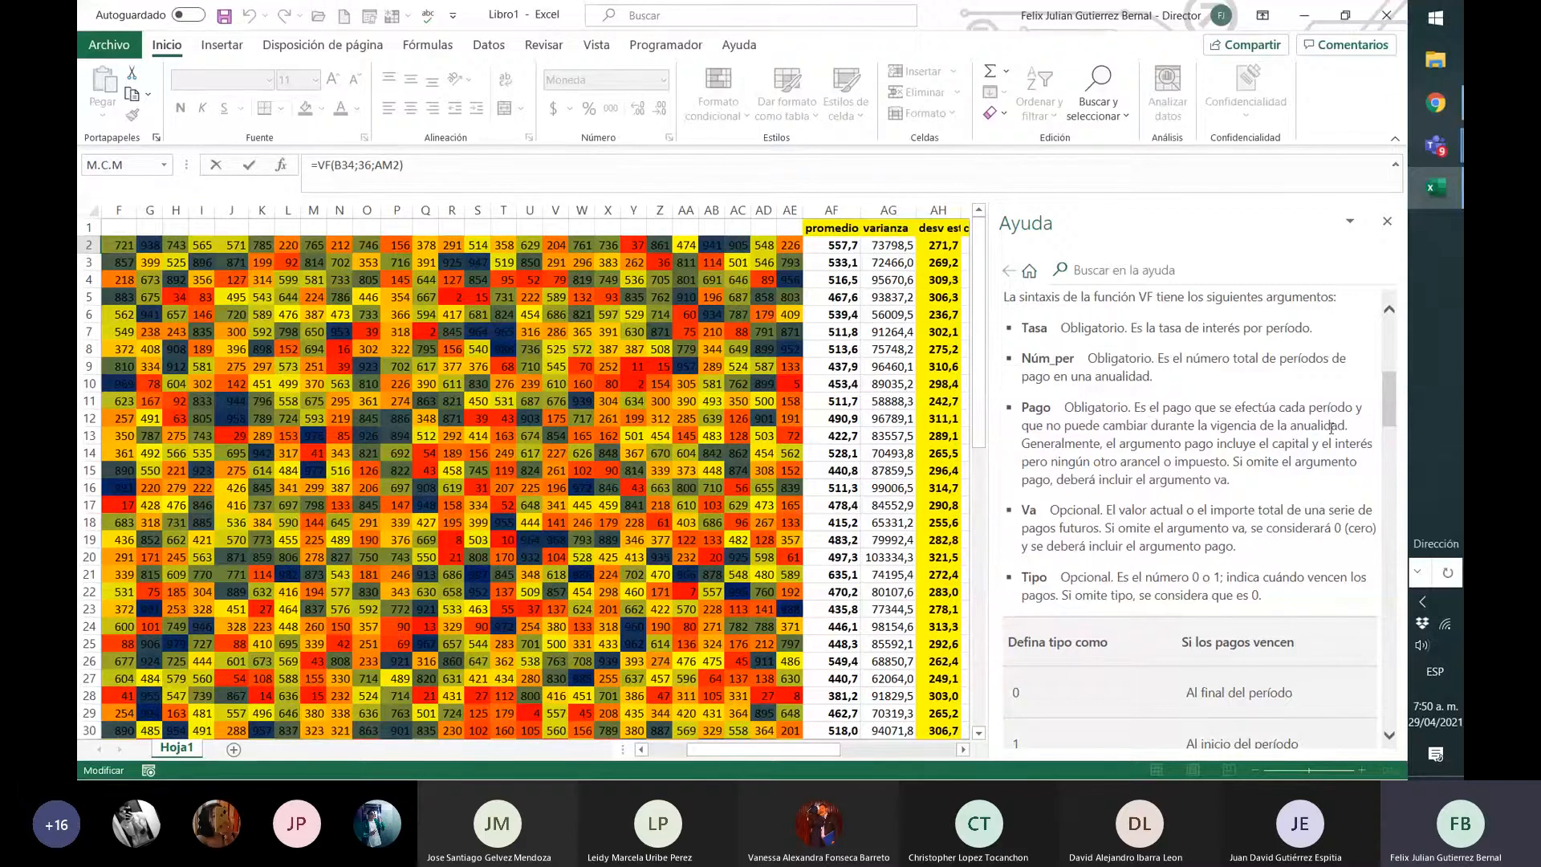
click(920, 325)
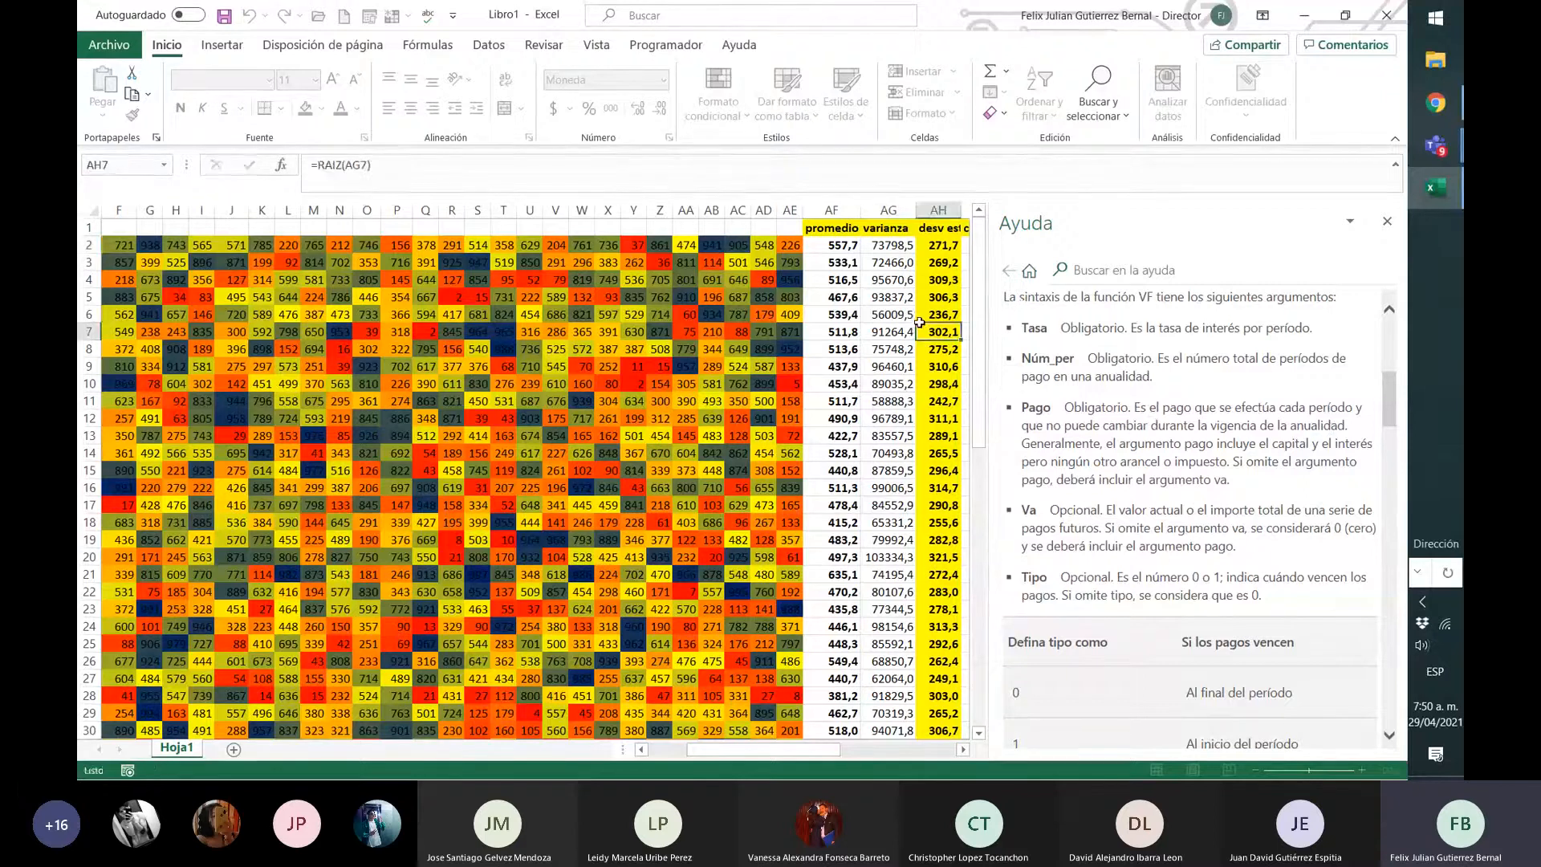
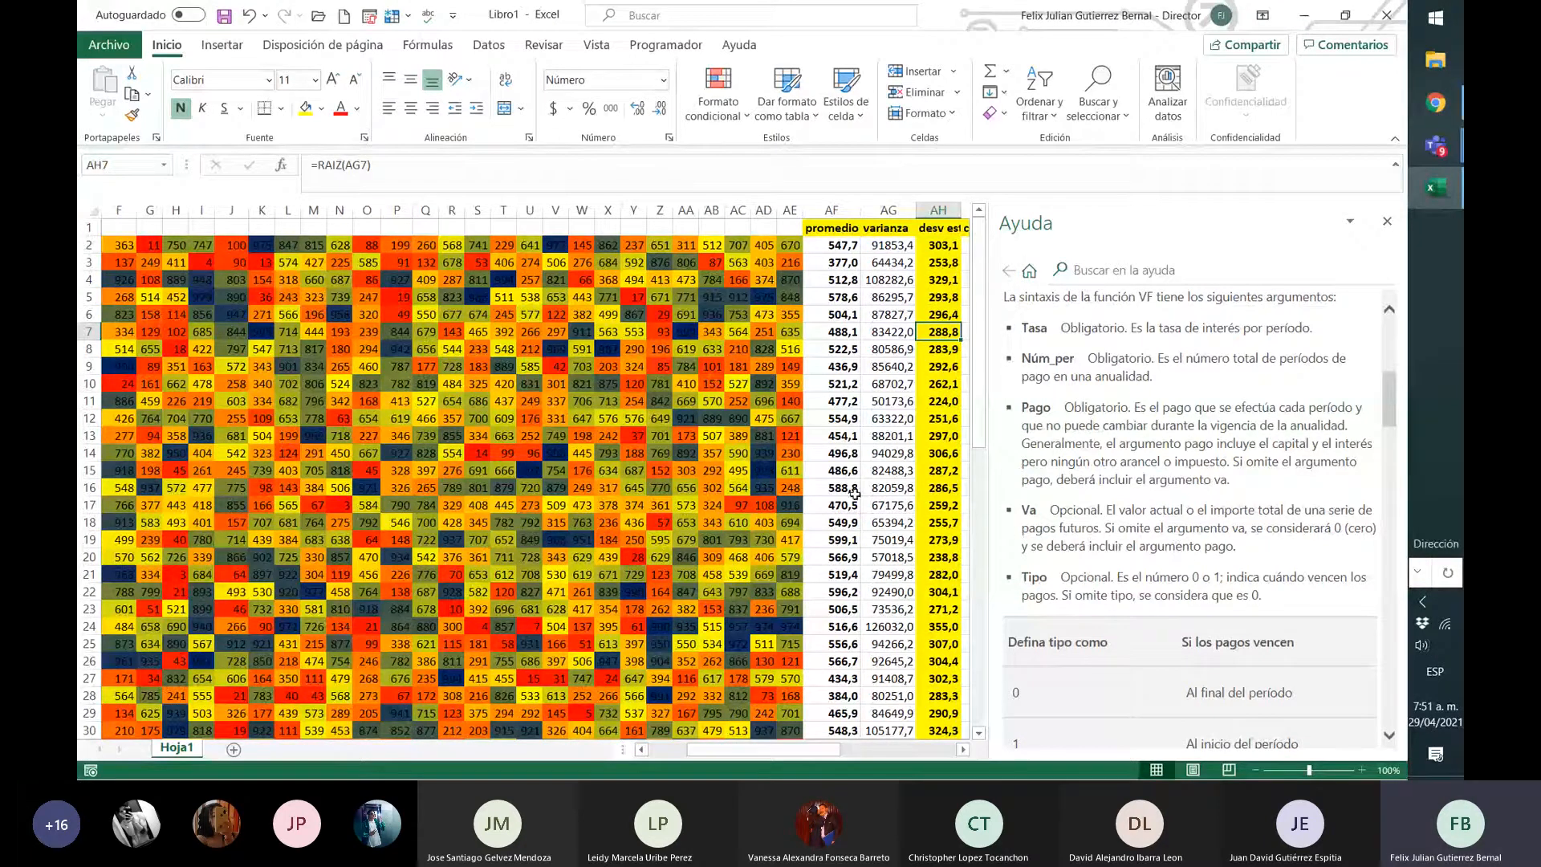
click(1386, 221)
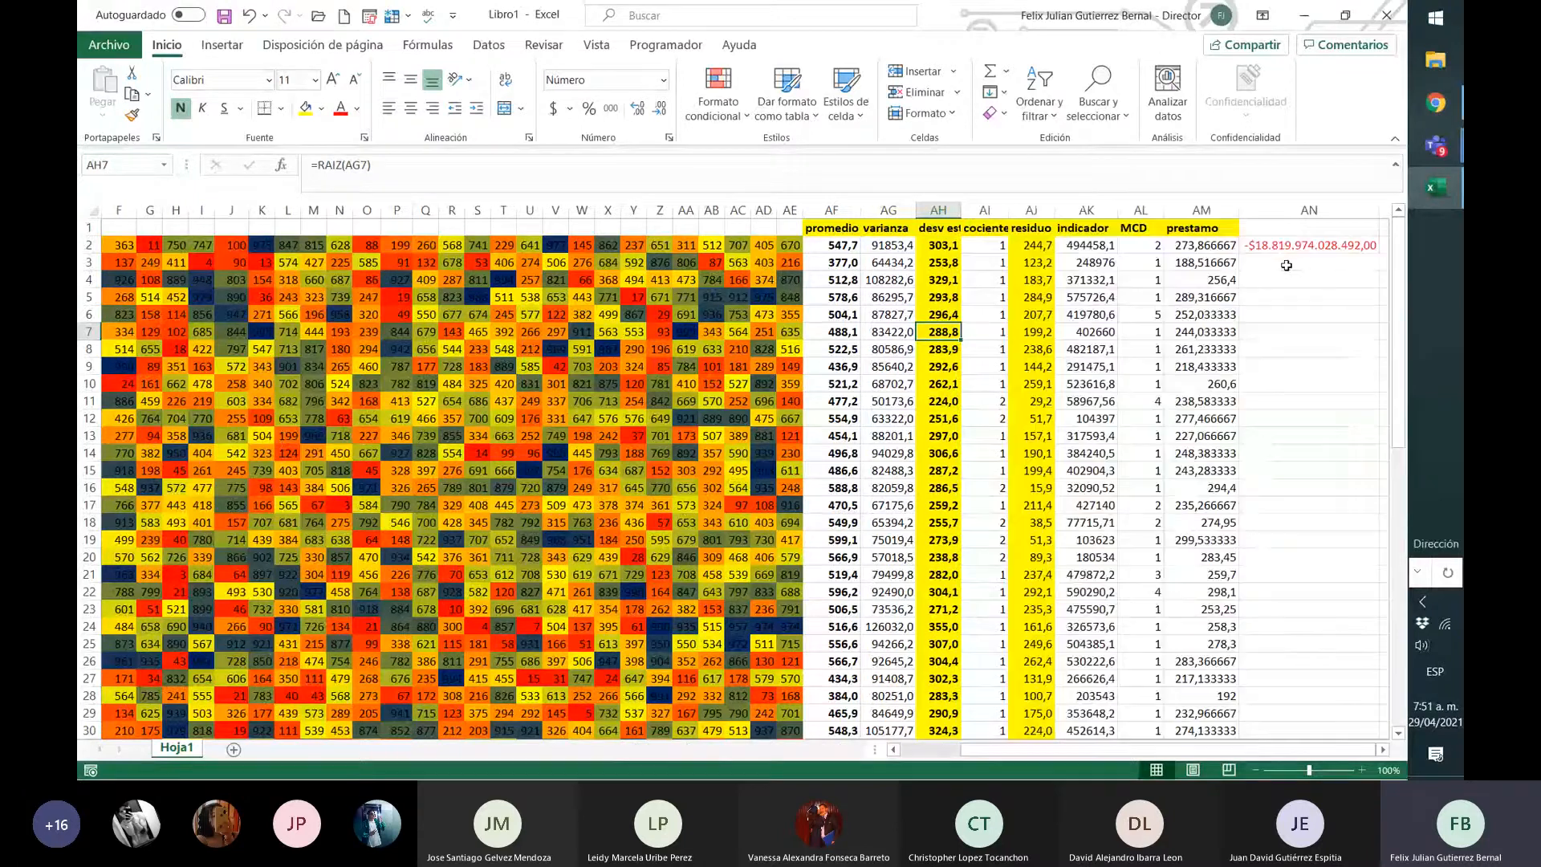
- Divide the payment argument of the future value formula in AN2 by 10, making it =VF(B34;36;AM2/10)
click(1246, 261)
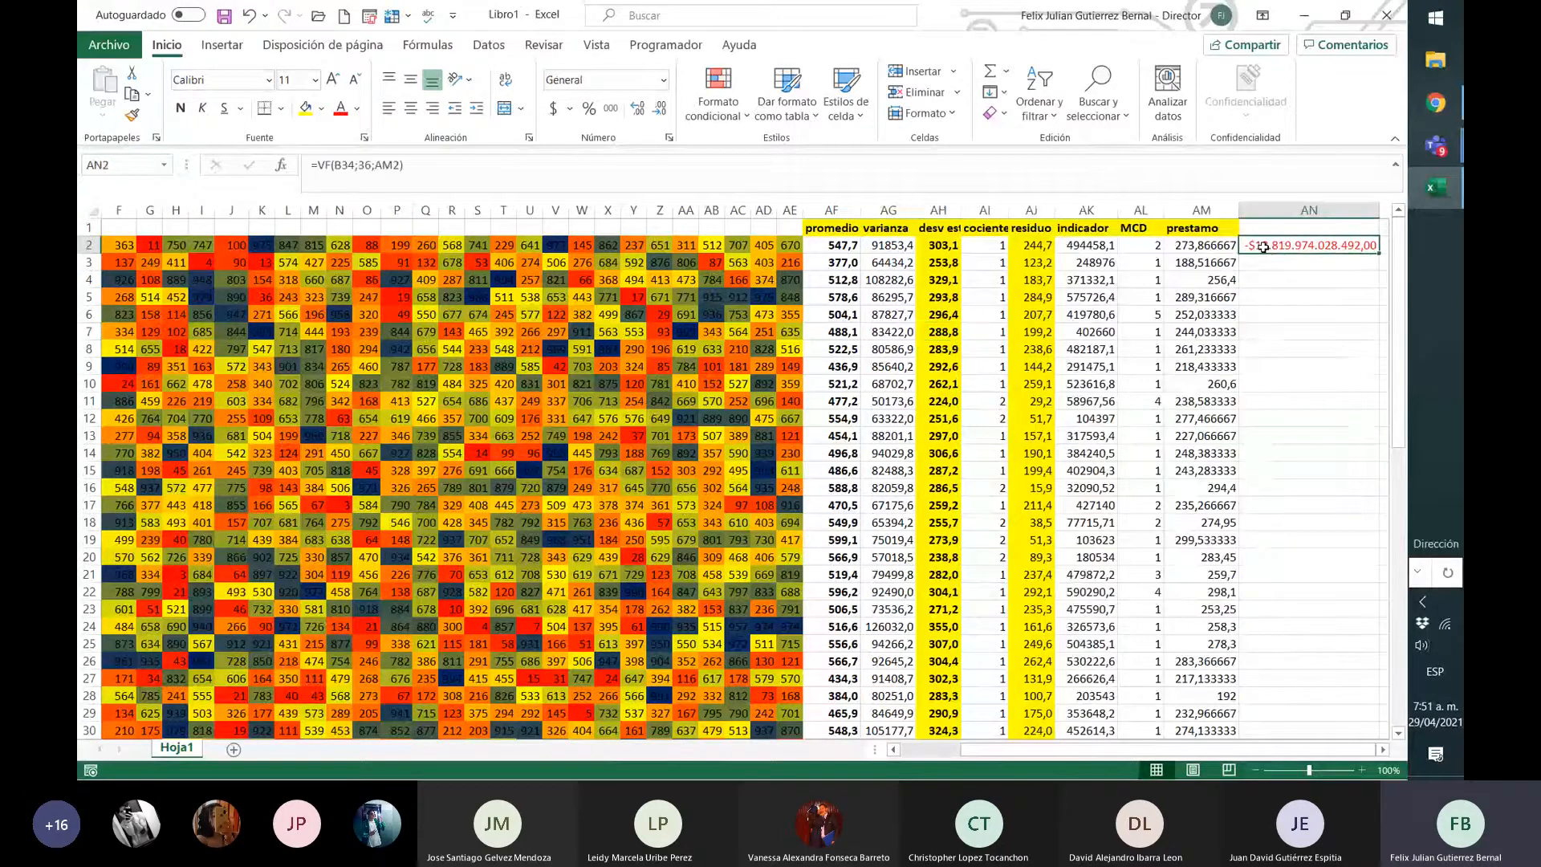
click(1263, 247)
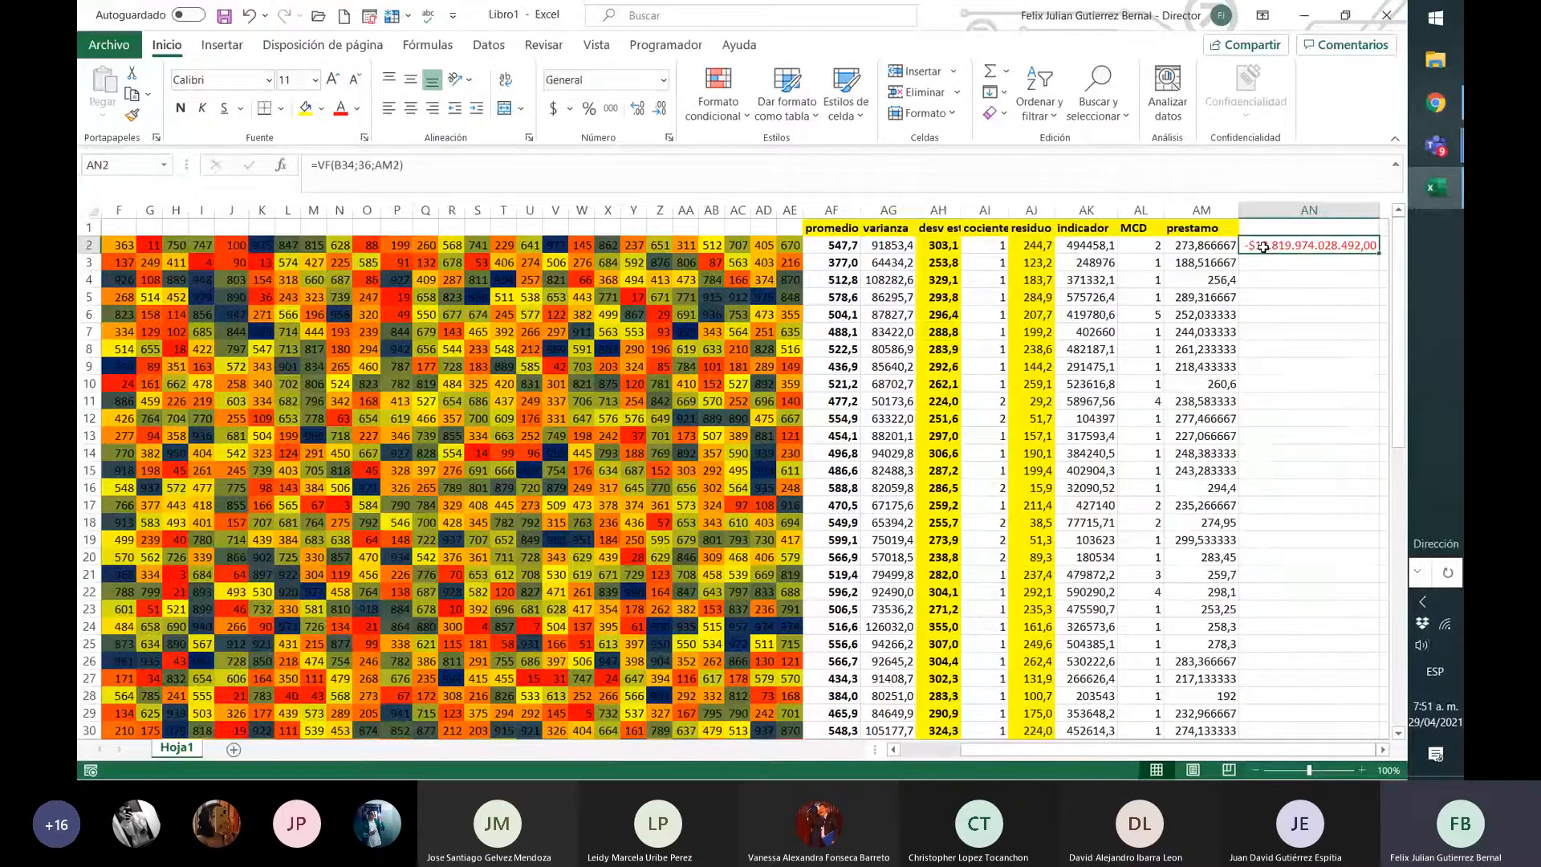
click(401, 163)
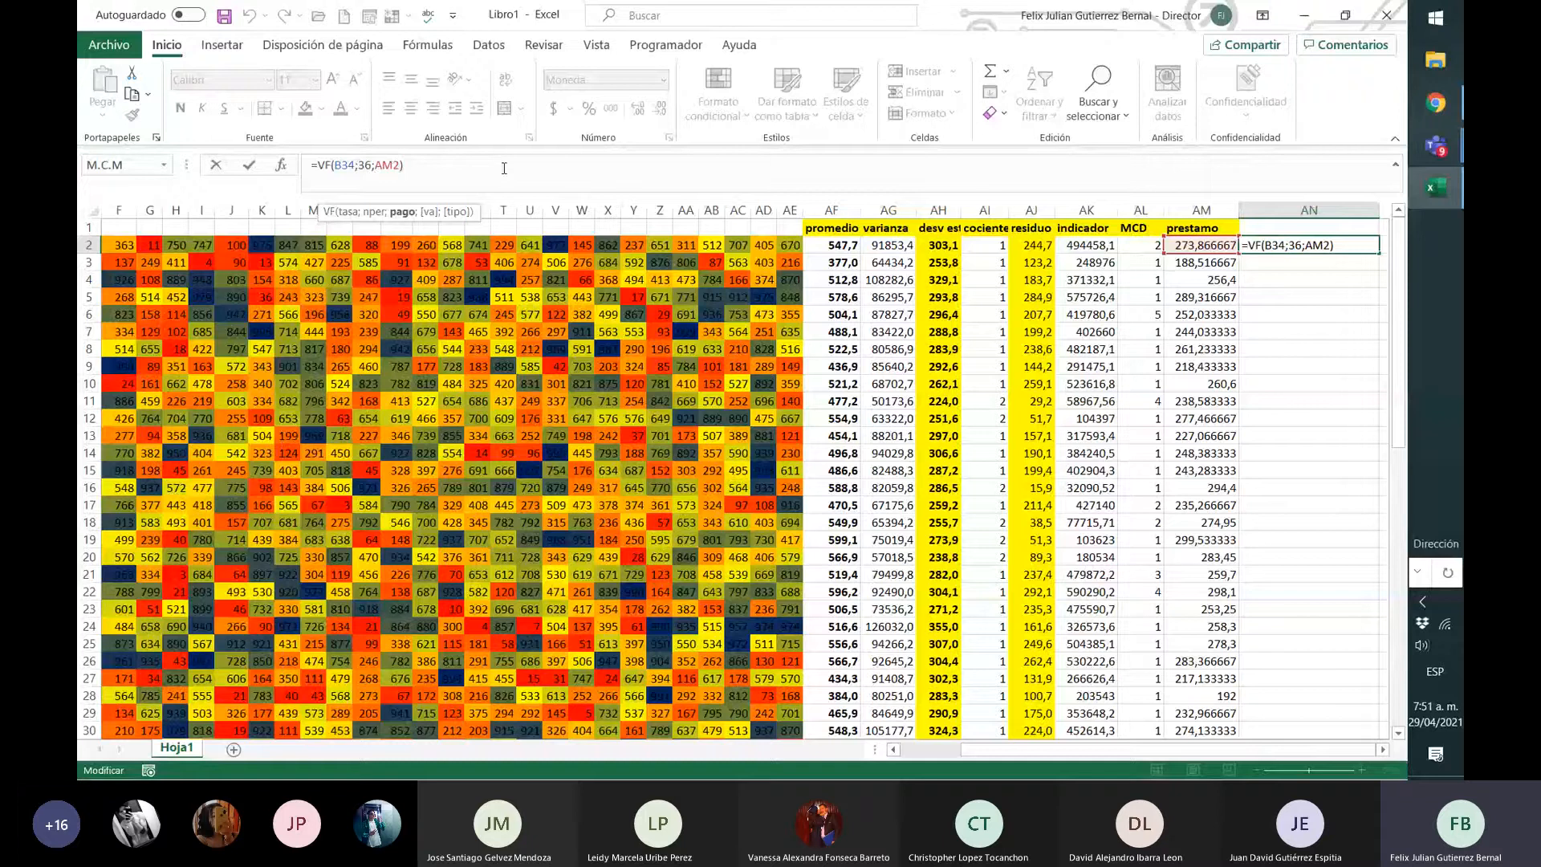
text(/10)
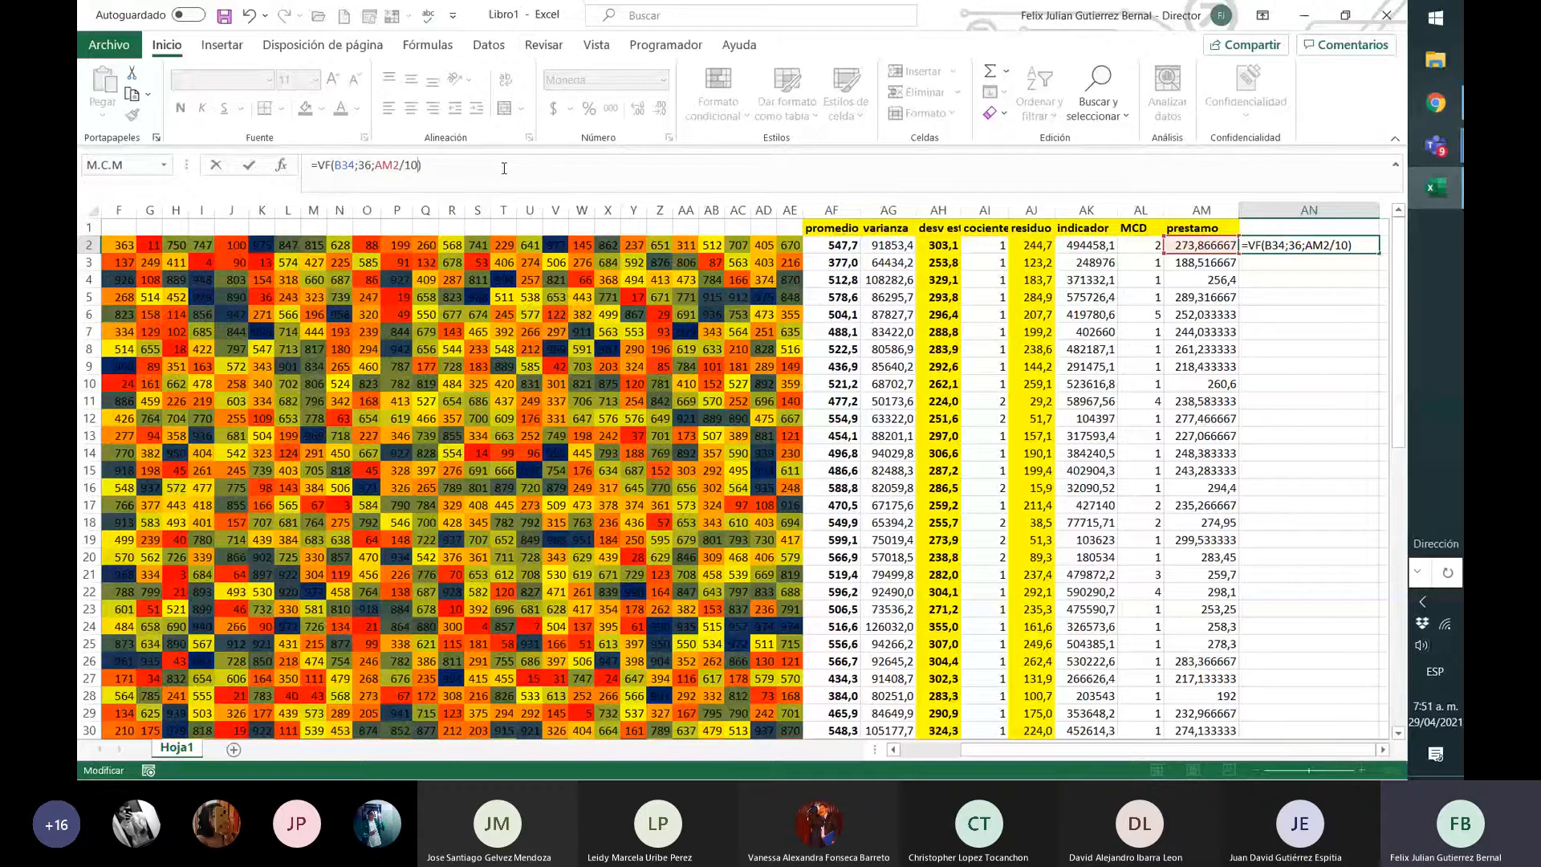
key(Return)
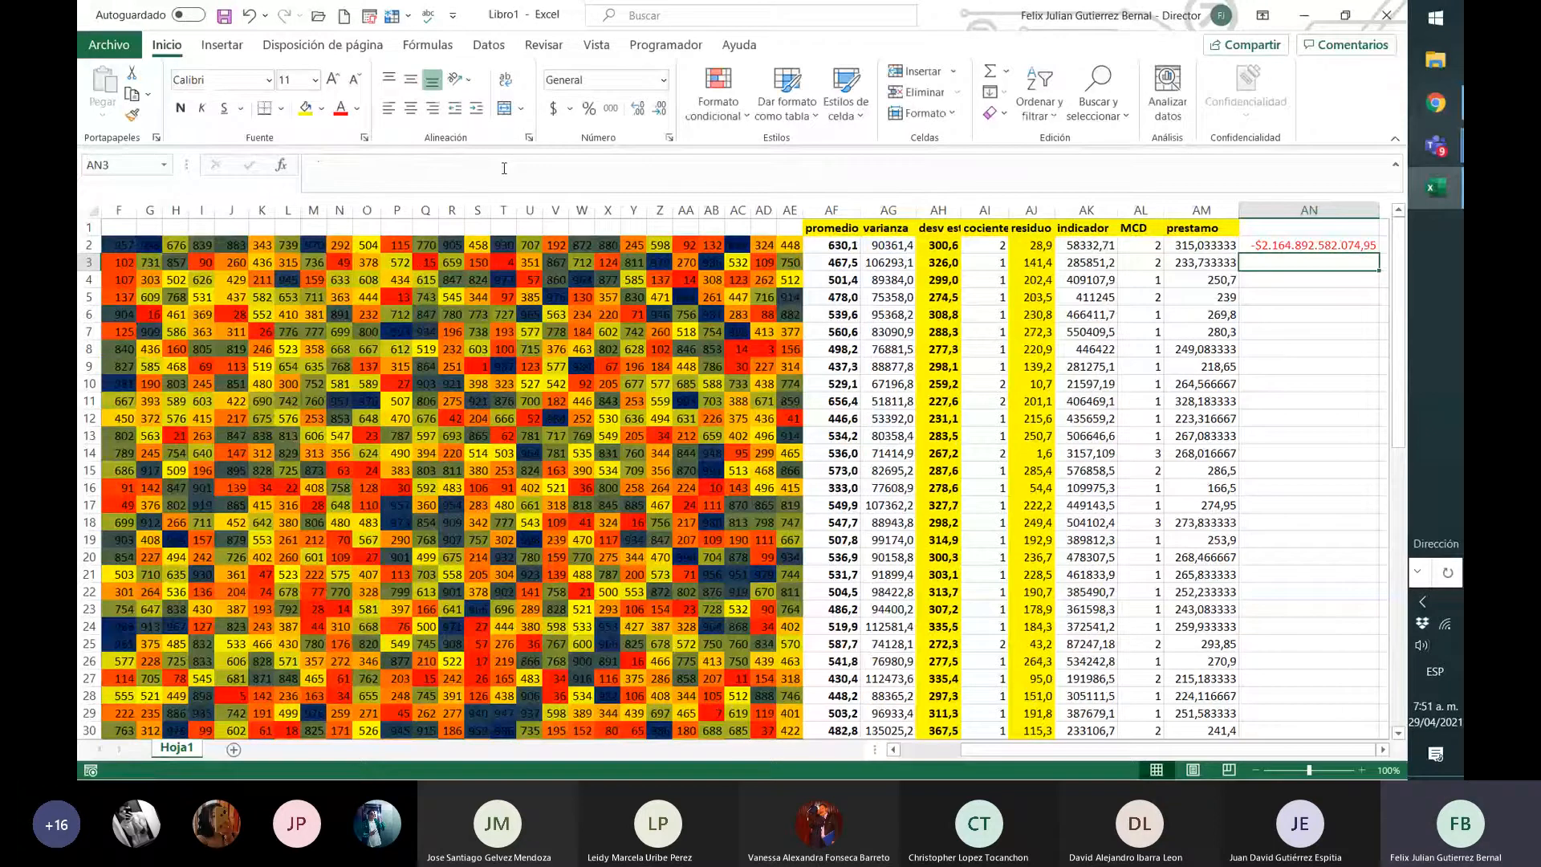
- Add the first prestamo, AM2, as the present value argument in AN2, giving =VF(B34;36;AM2/10;AM2)
click(1314, 245)
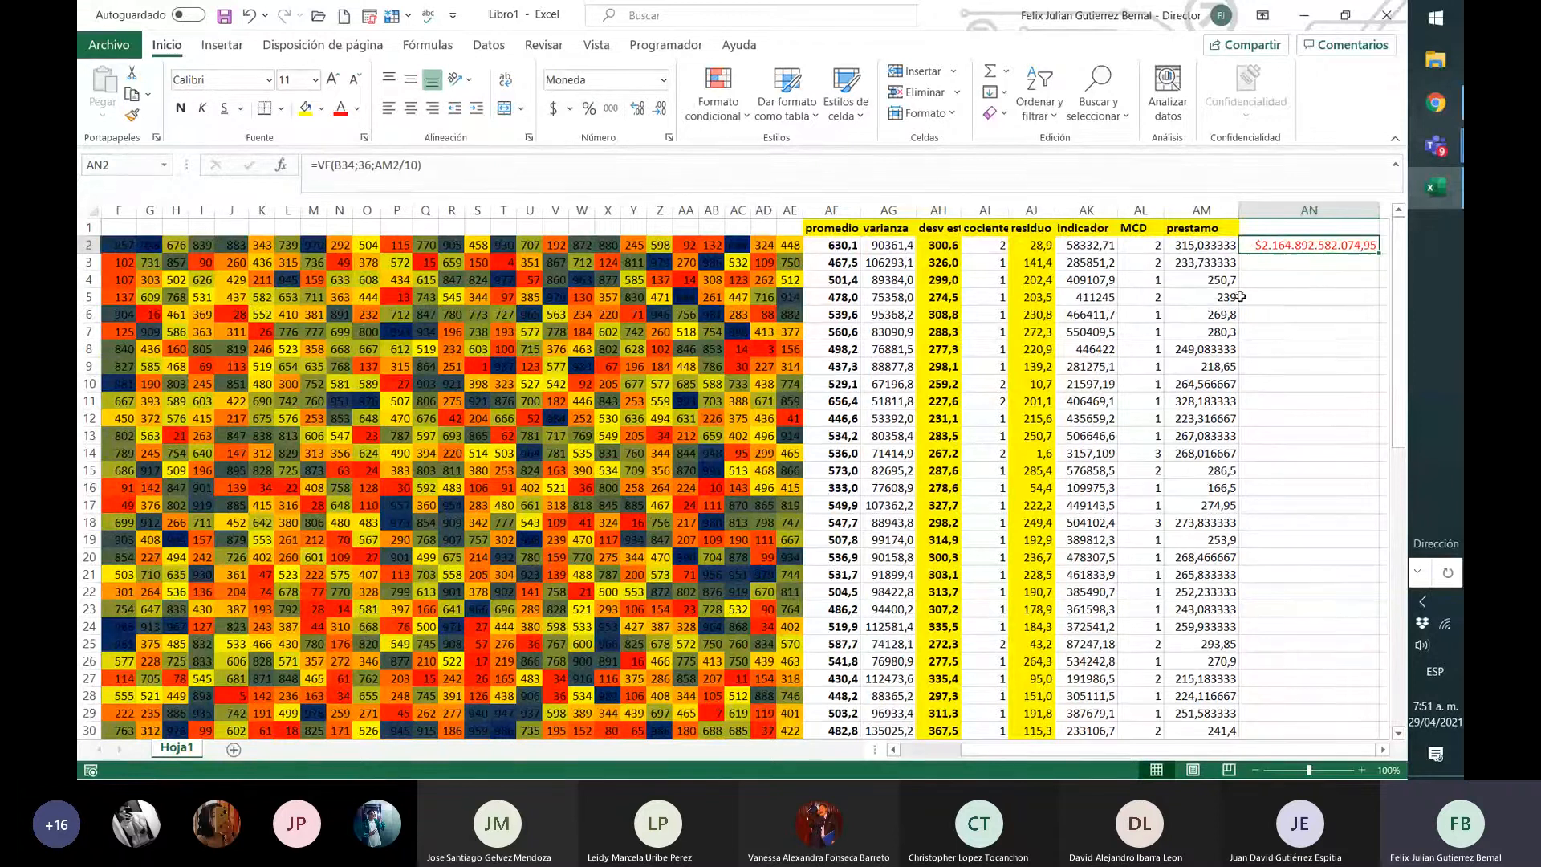
click(417, 158)
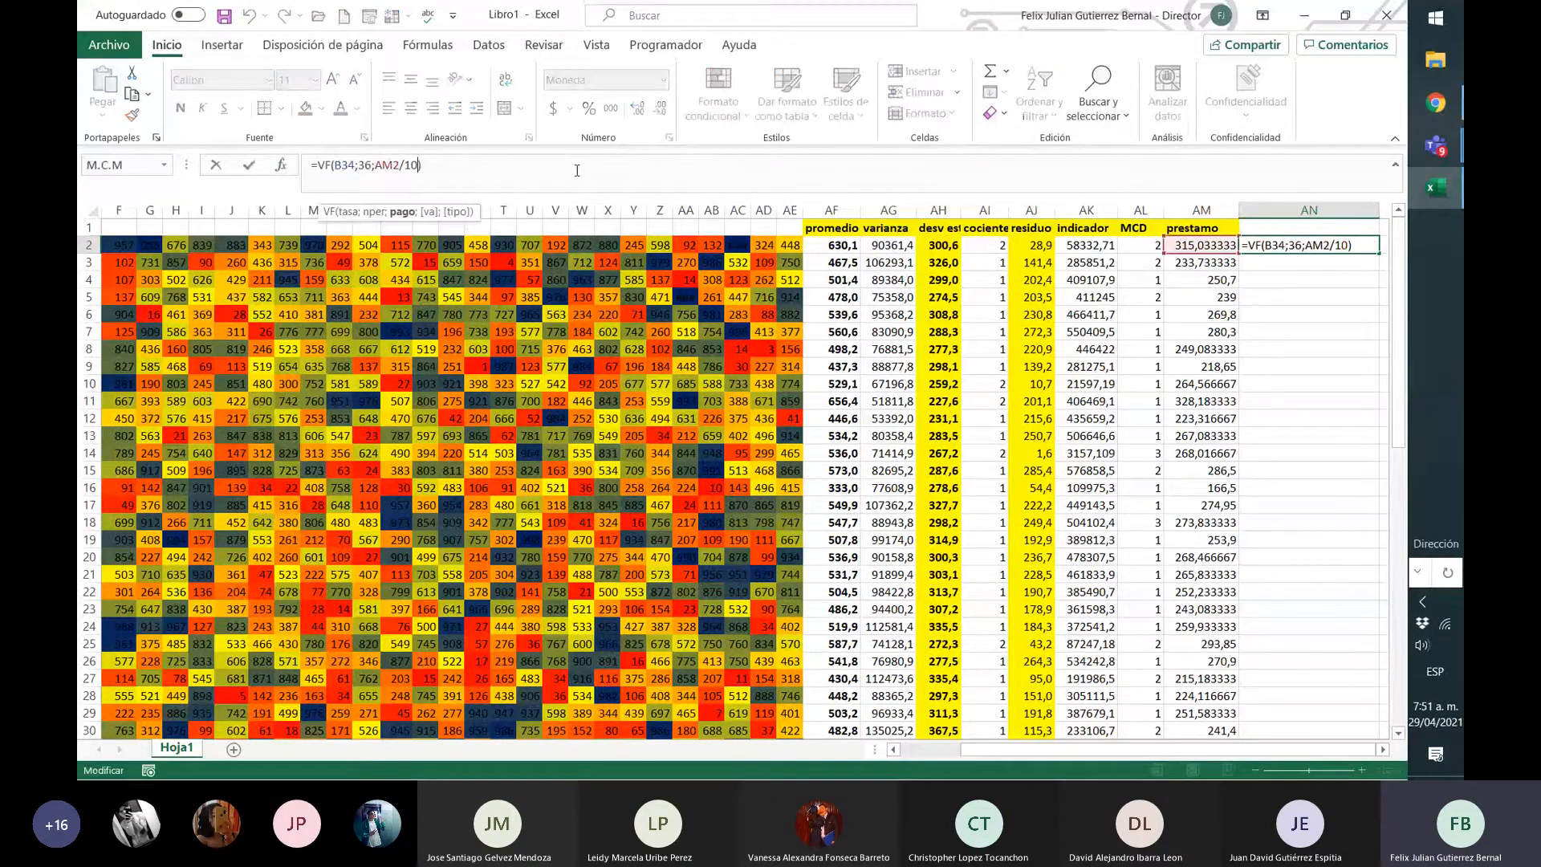
text(;)
click(1204, 250)
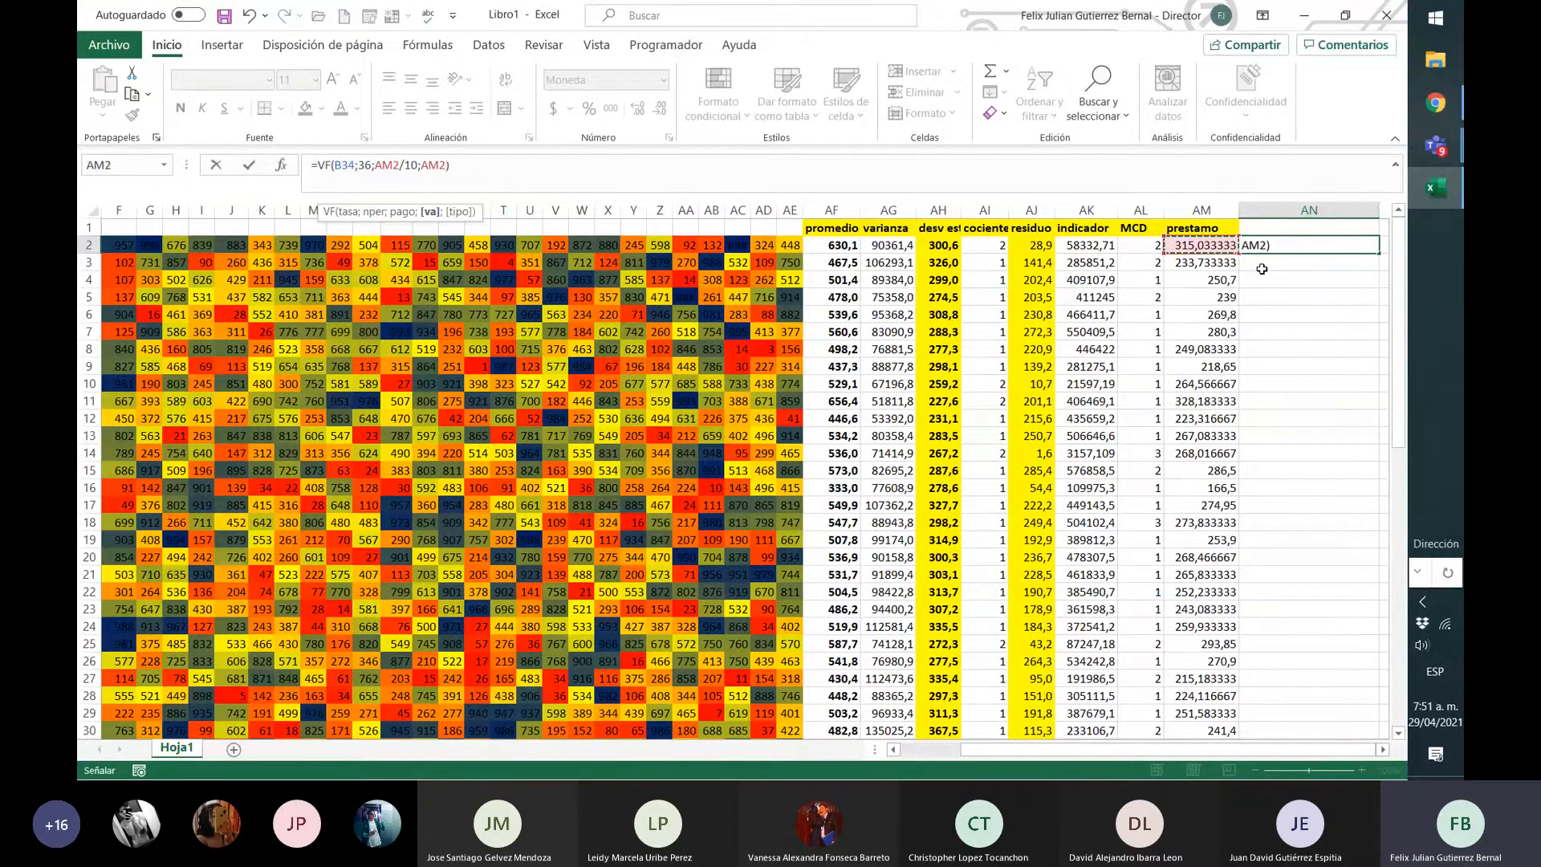
key(Return)
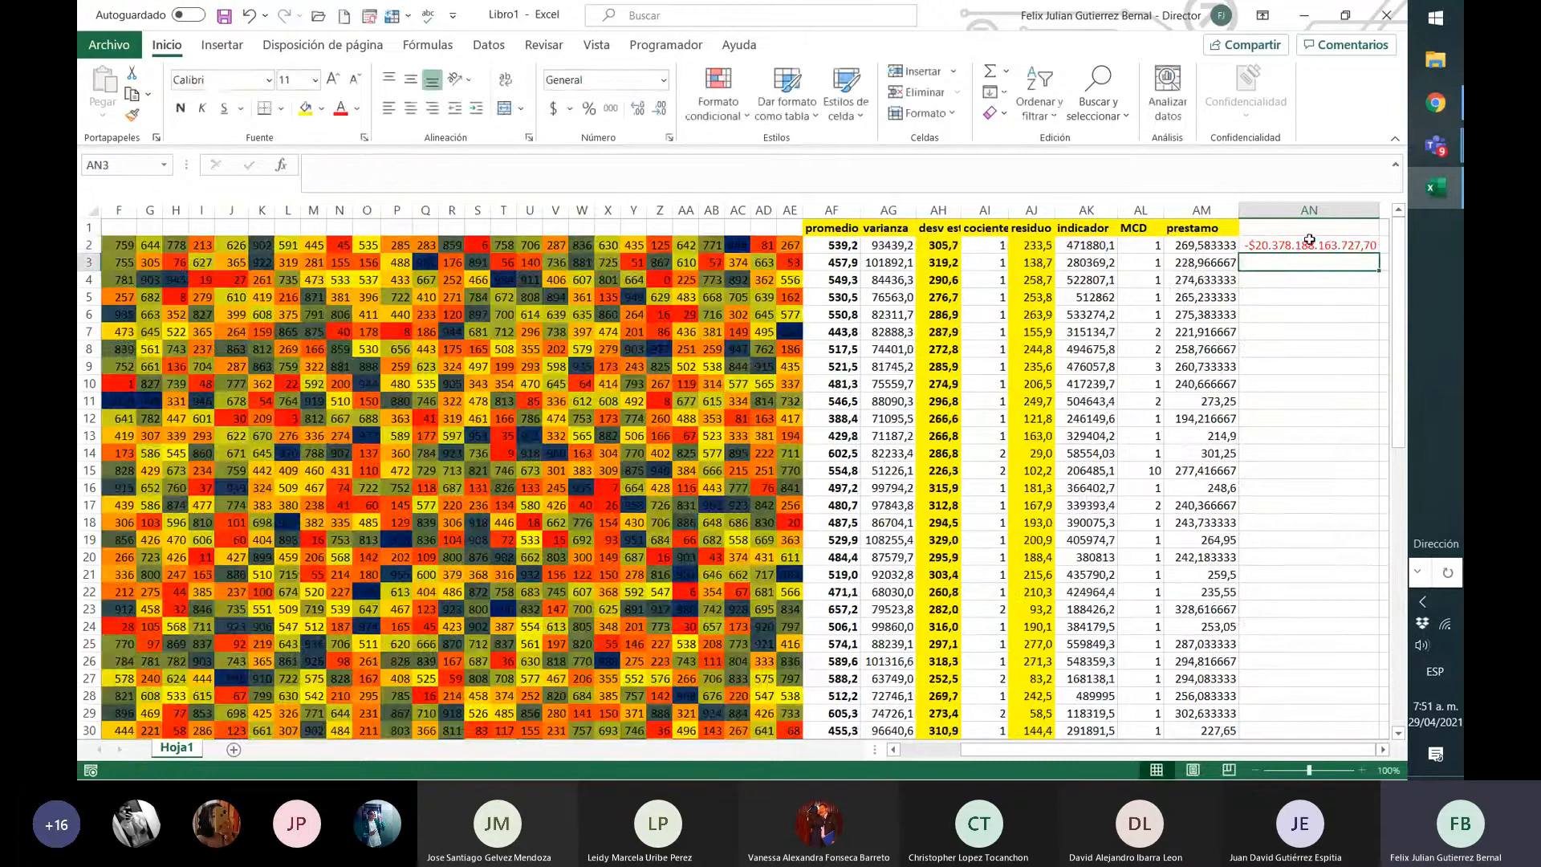
- Remove the present value argument from the AN2 formula and divide the payment by 100, giving =VF(B34;36;AM2/100)
click(1308, 242)
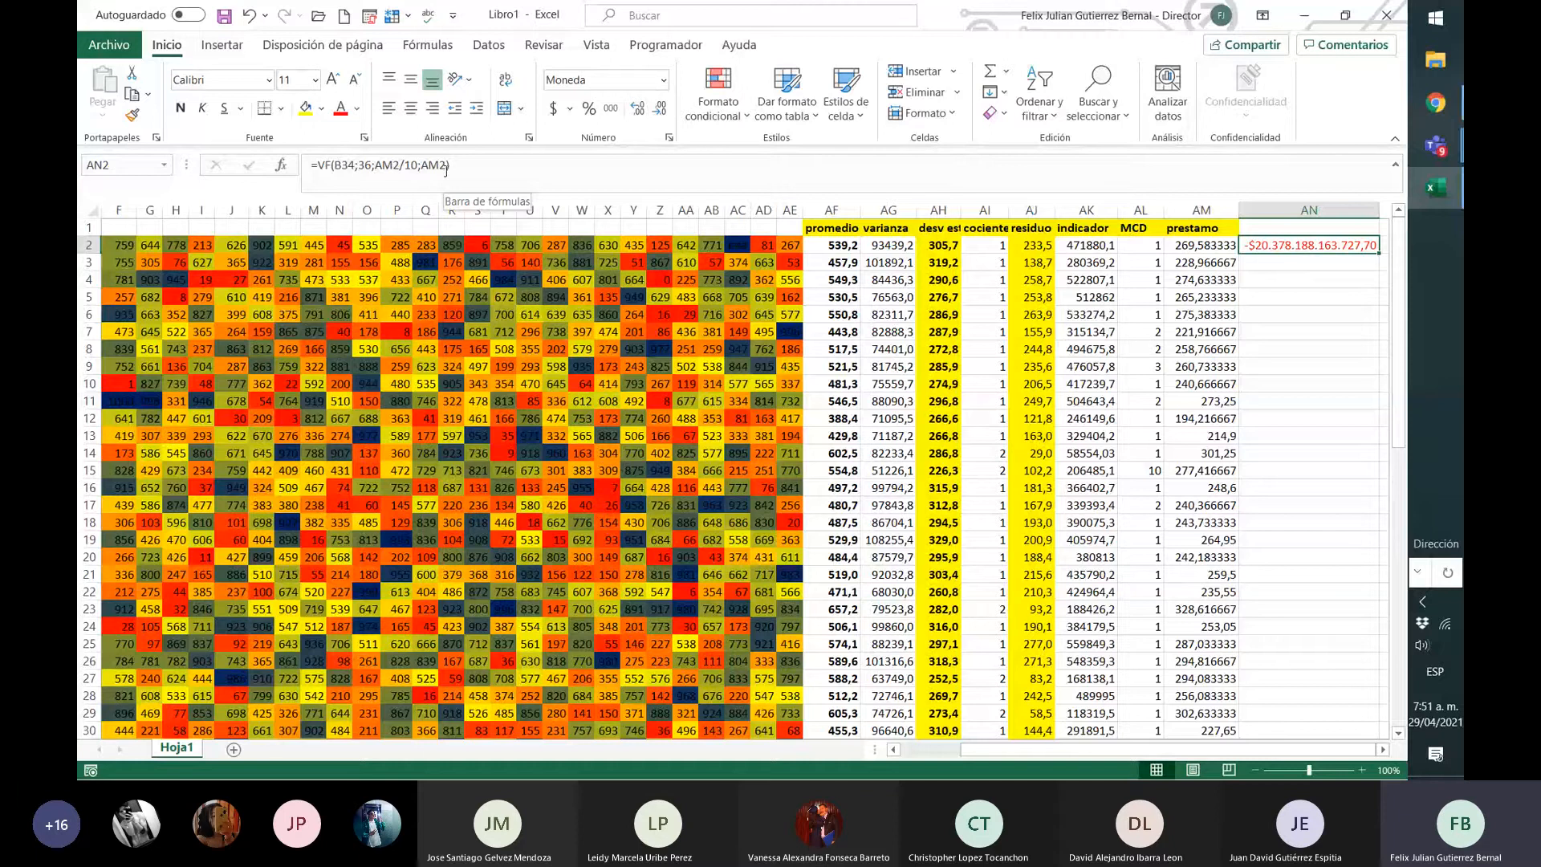
click(372, 164)
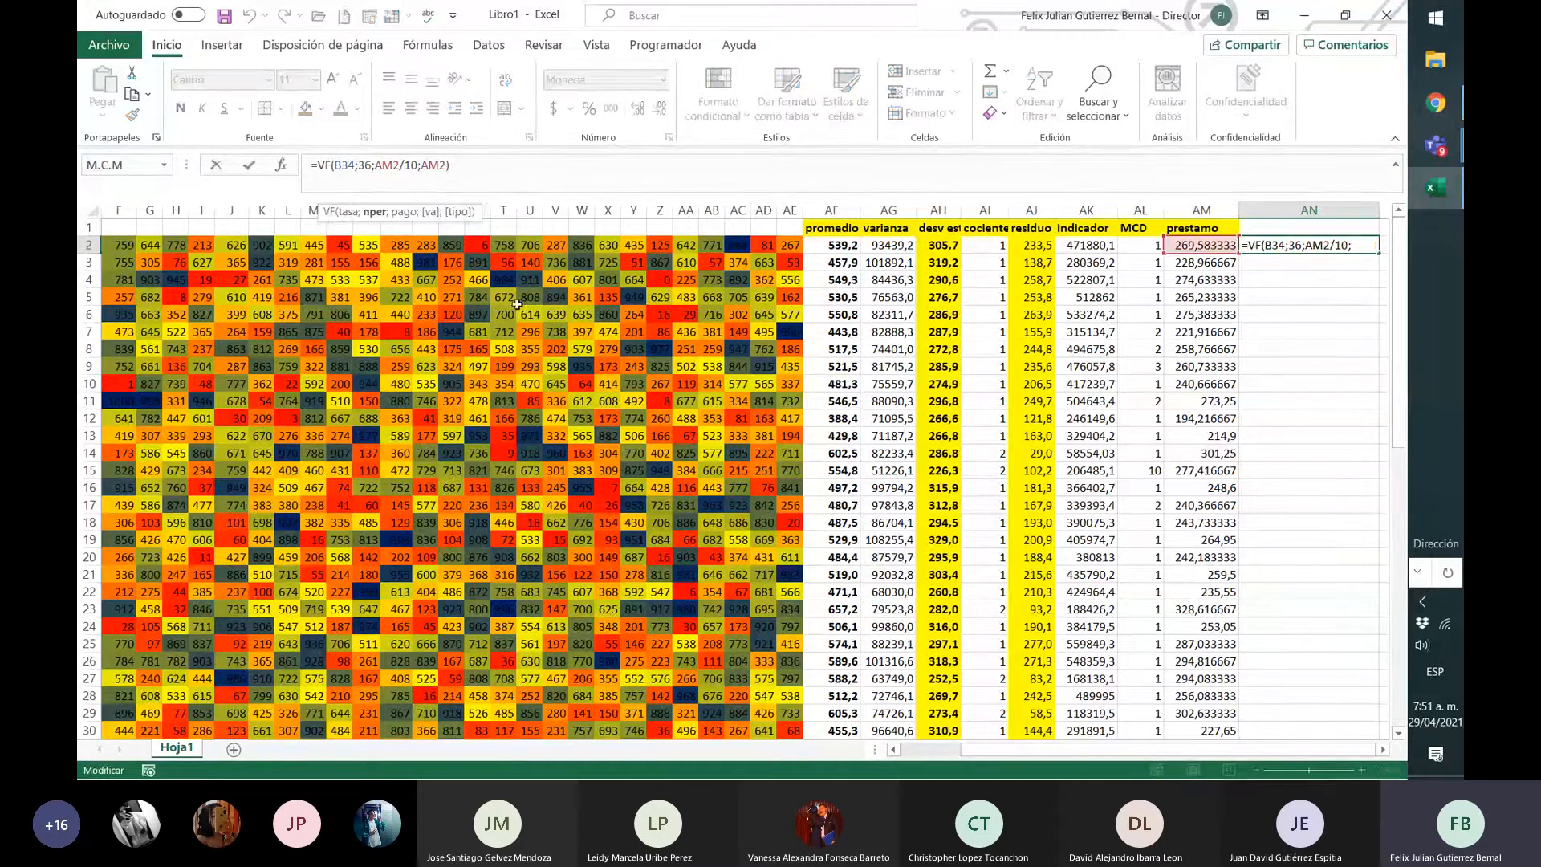
click(446, 165)
key(BackSpace)
key(BackSpace)
key(BackSpace)
key(BackSpace)
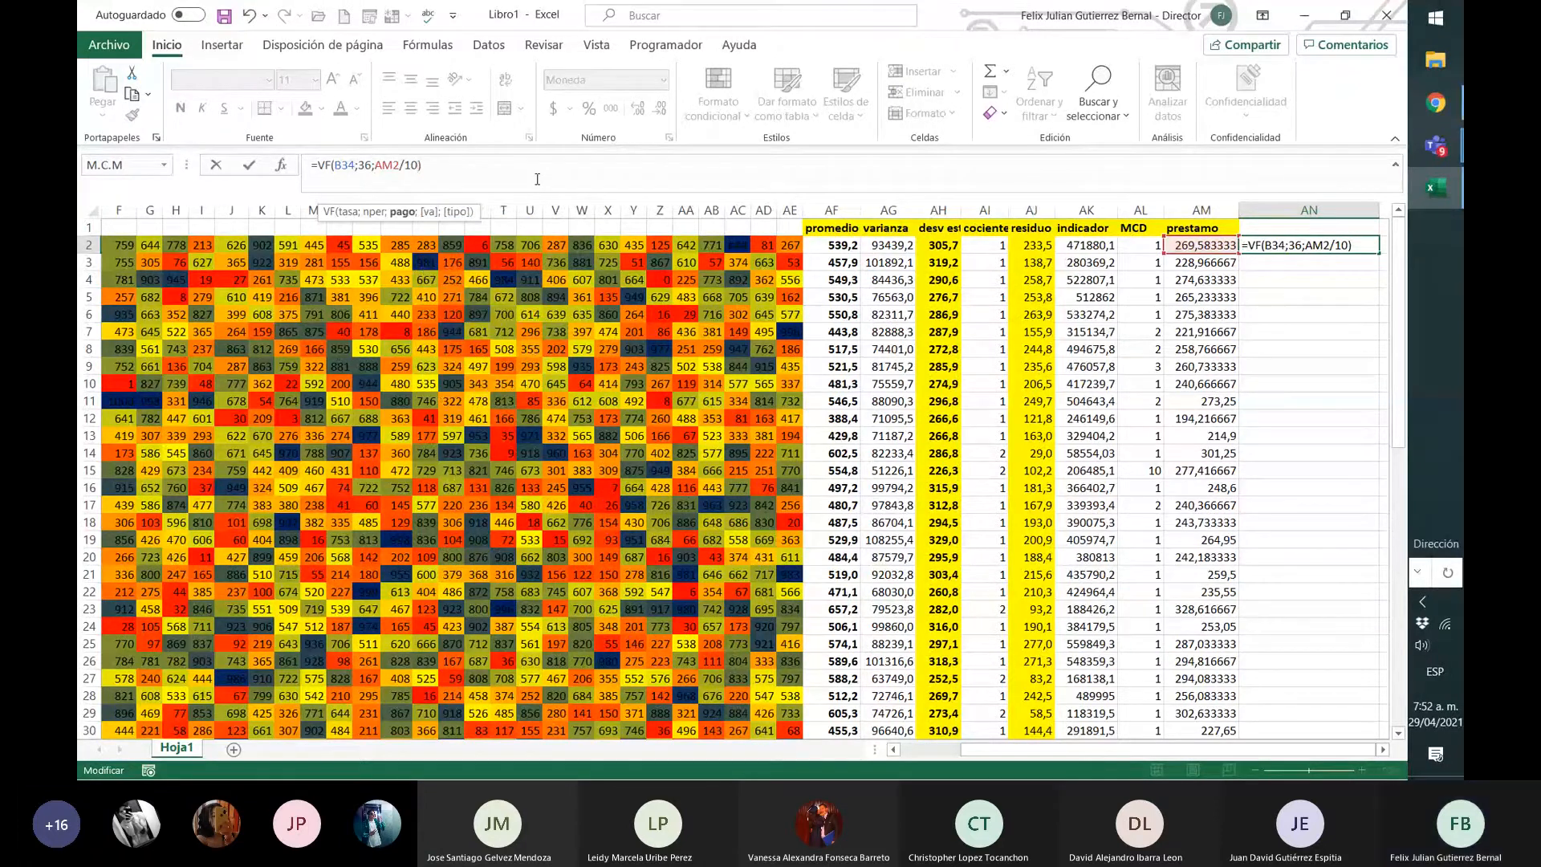
key(Return)
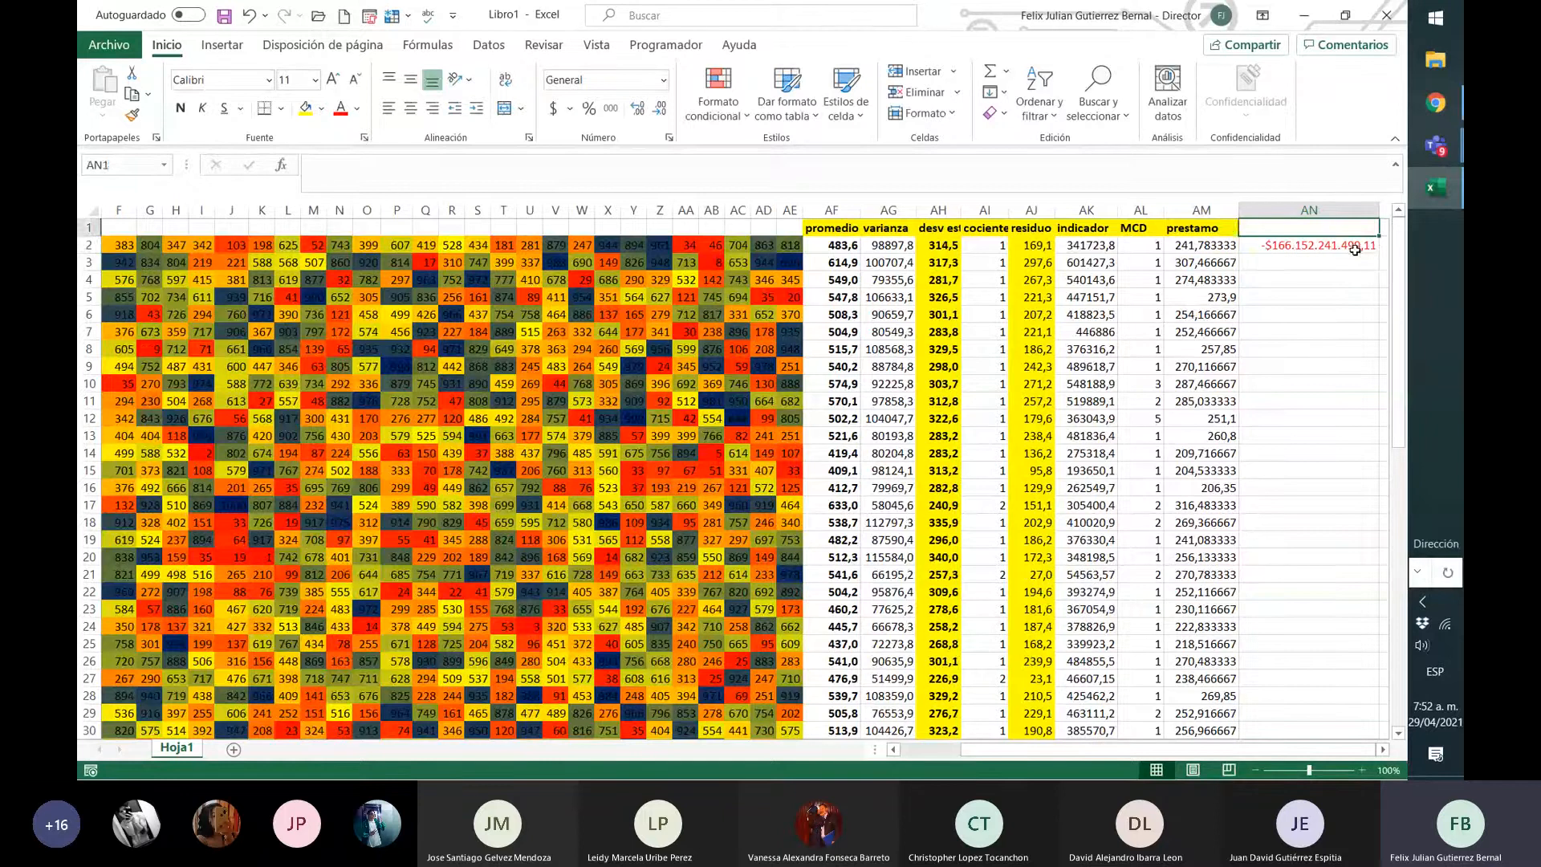
- Clear the VF formula from cell AN2
click(1350, 247)
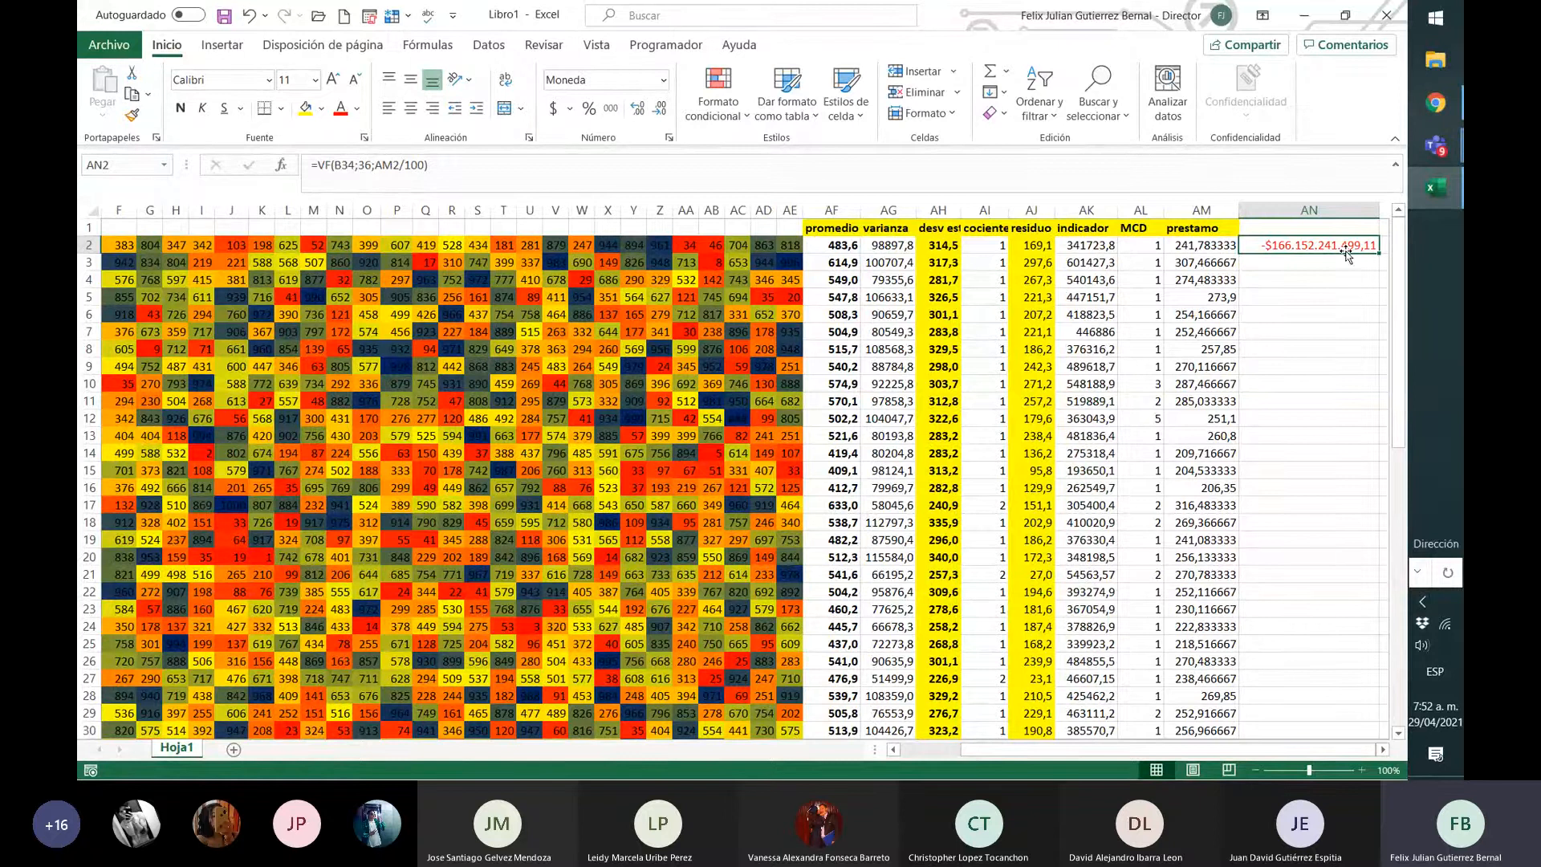
key(Left)
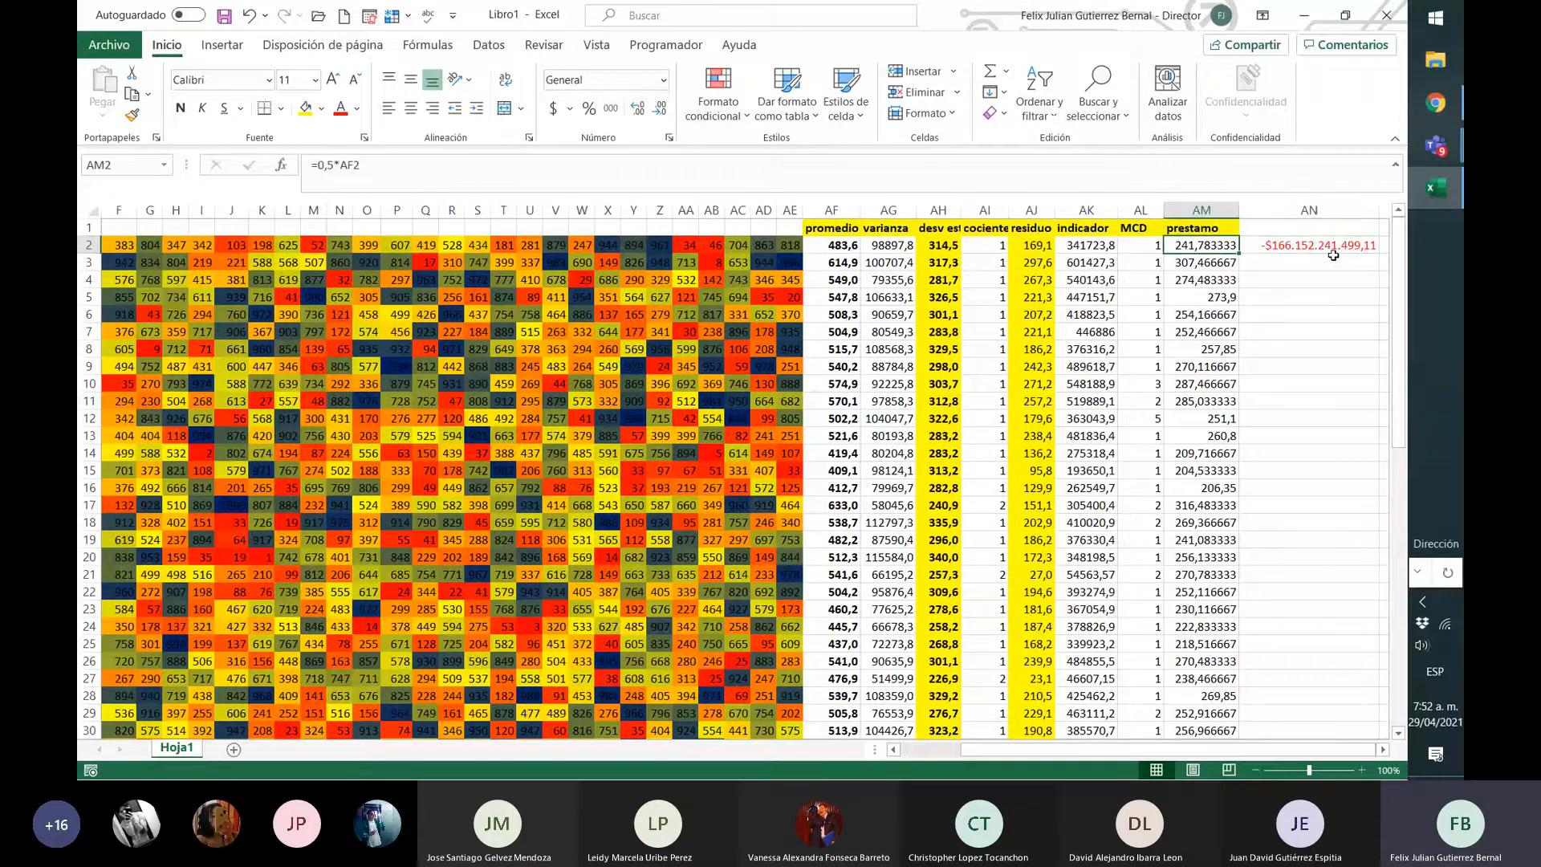
click(1337, 248)
click(1338, 230)
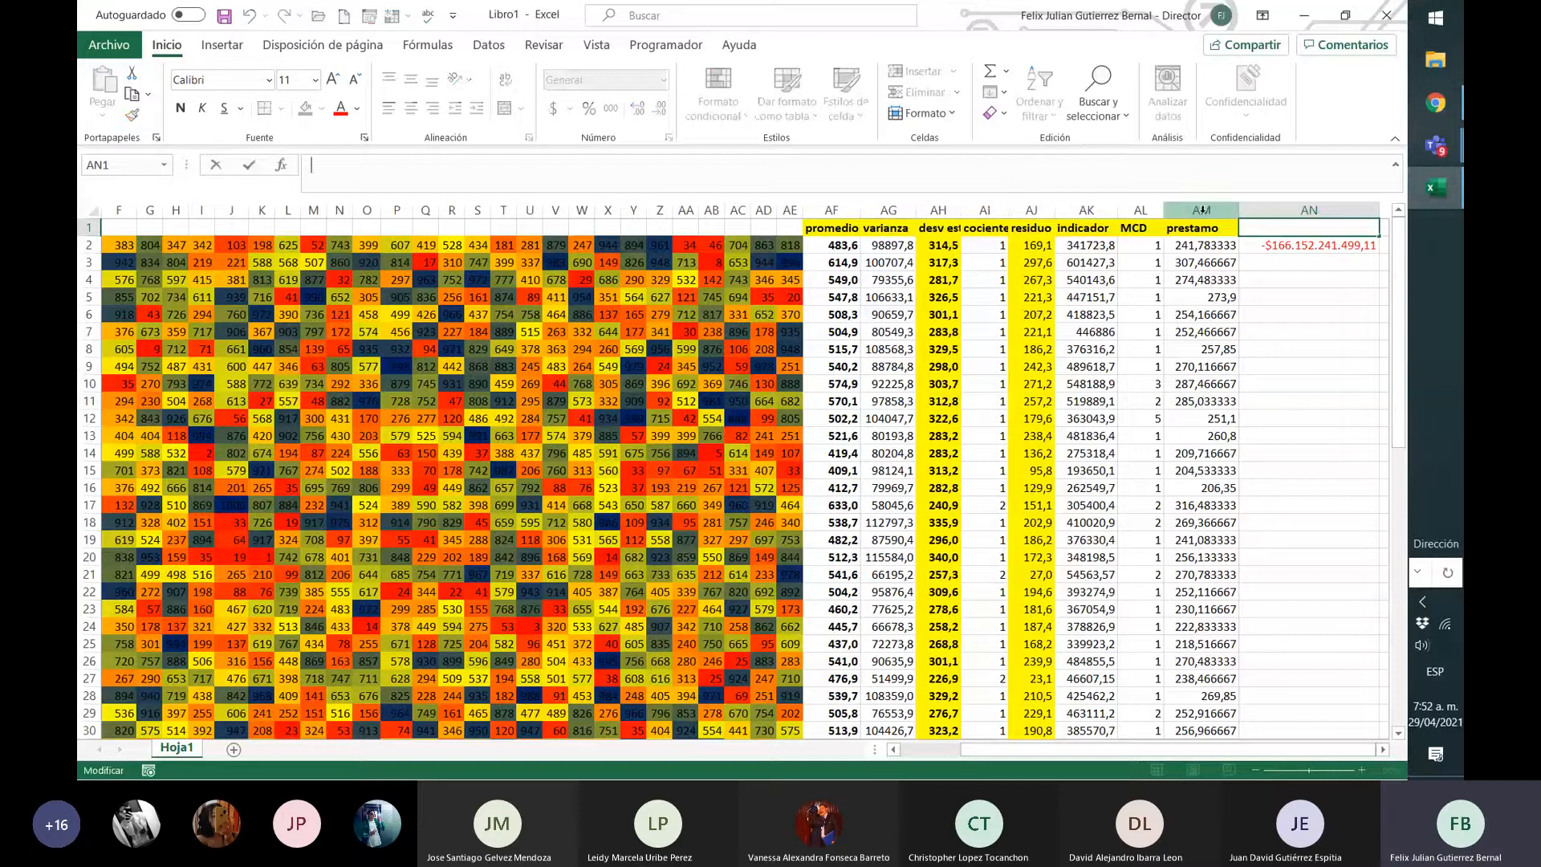
click(1337, 243)
key(Delete)
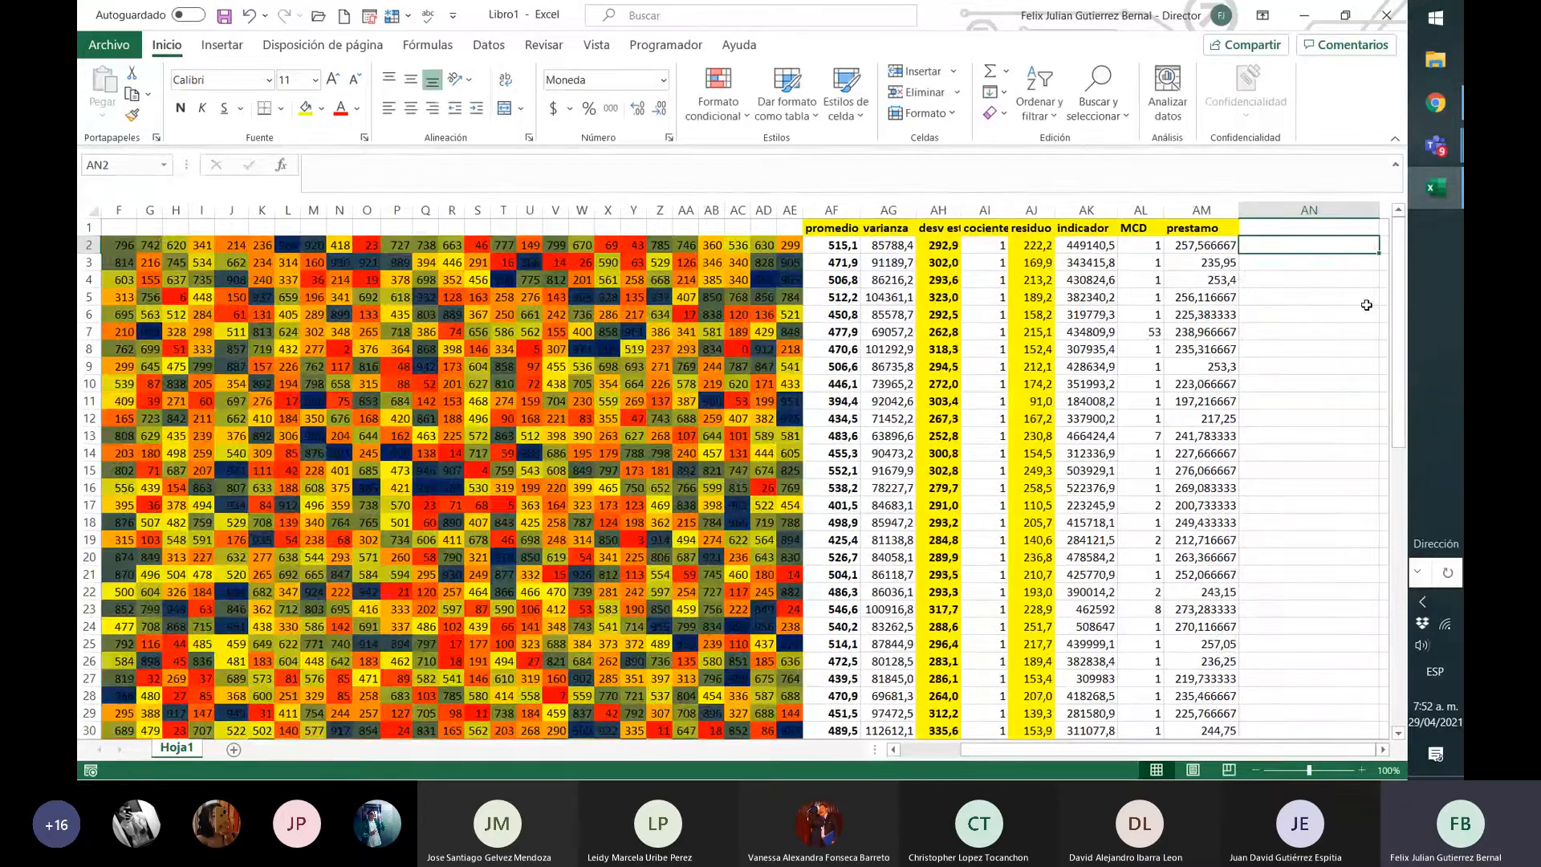
- Build the formula =AM2*(1+B34) in AN2, multiplying the first prestamo by one plus the interest under int
text(=)
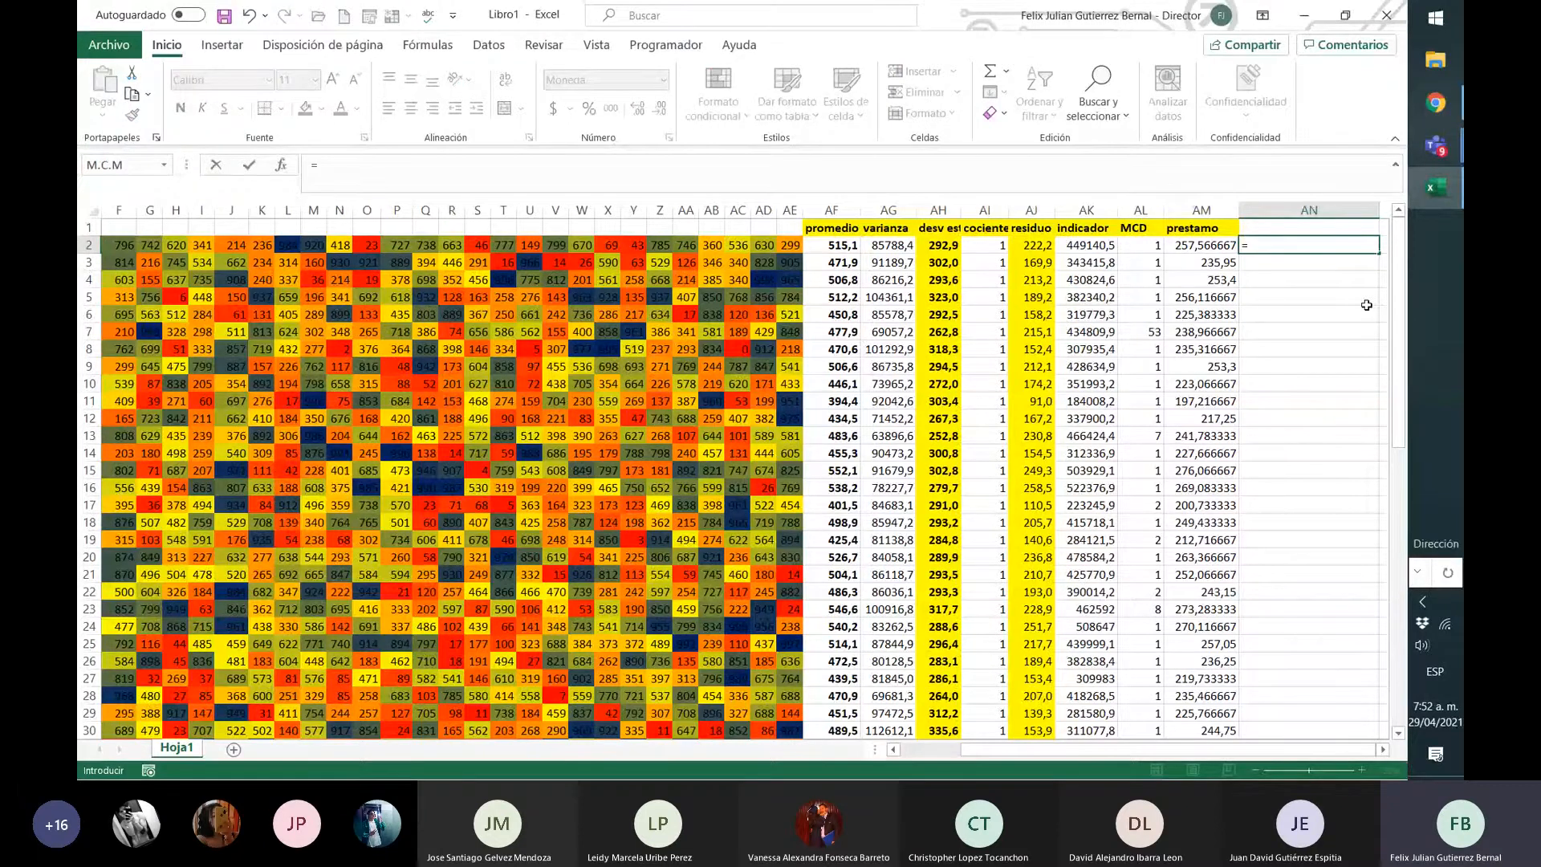
click(1212, 245)
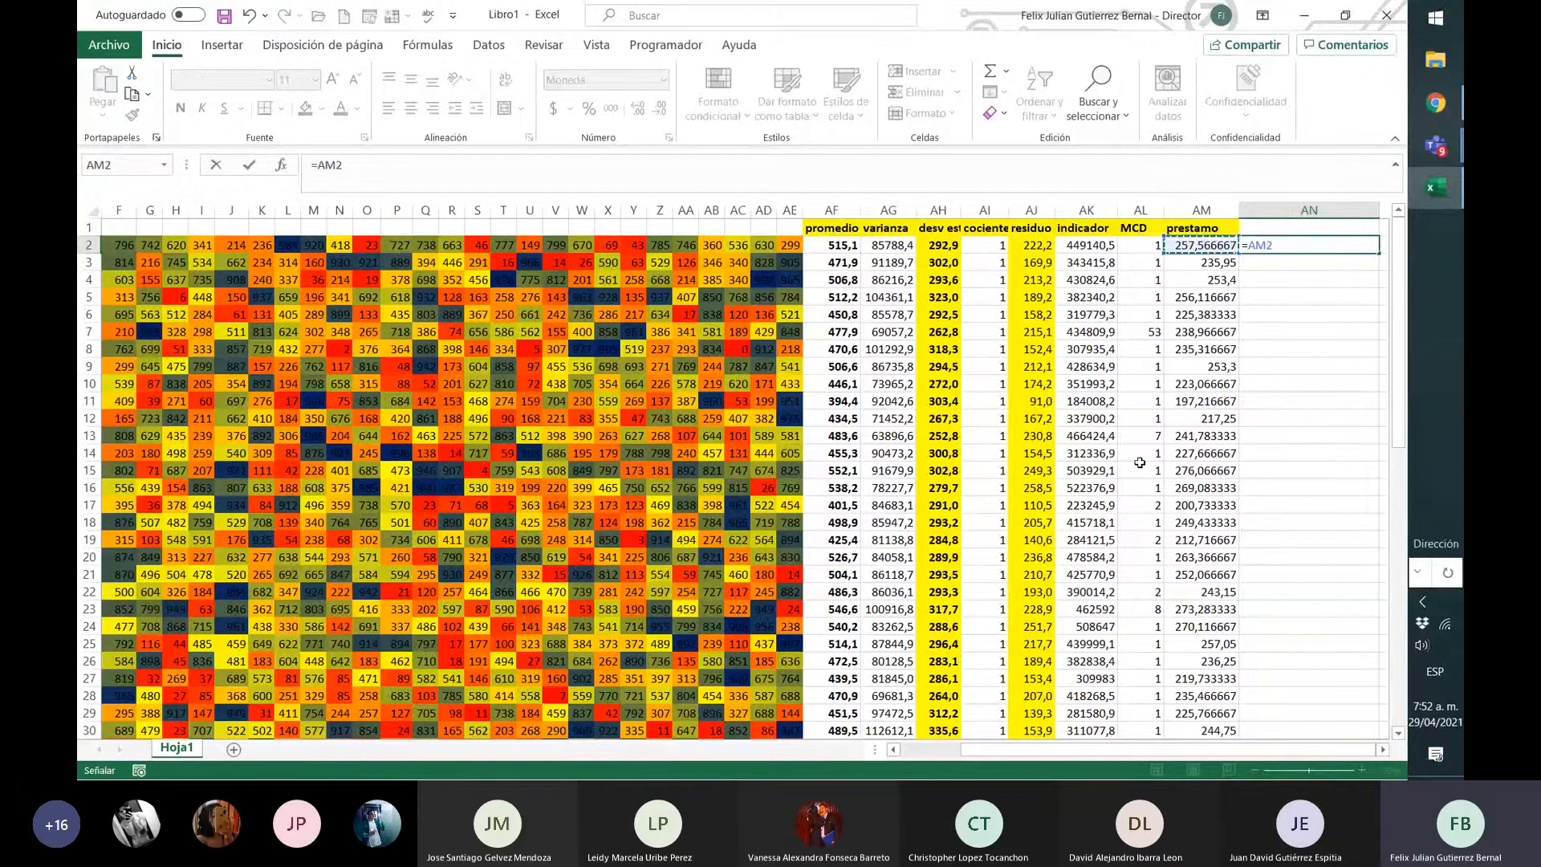
text(*)
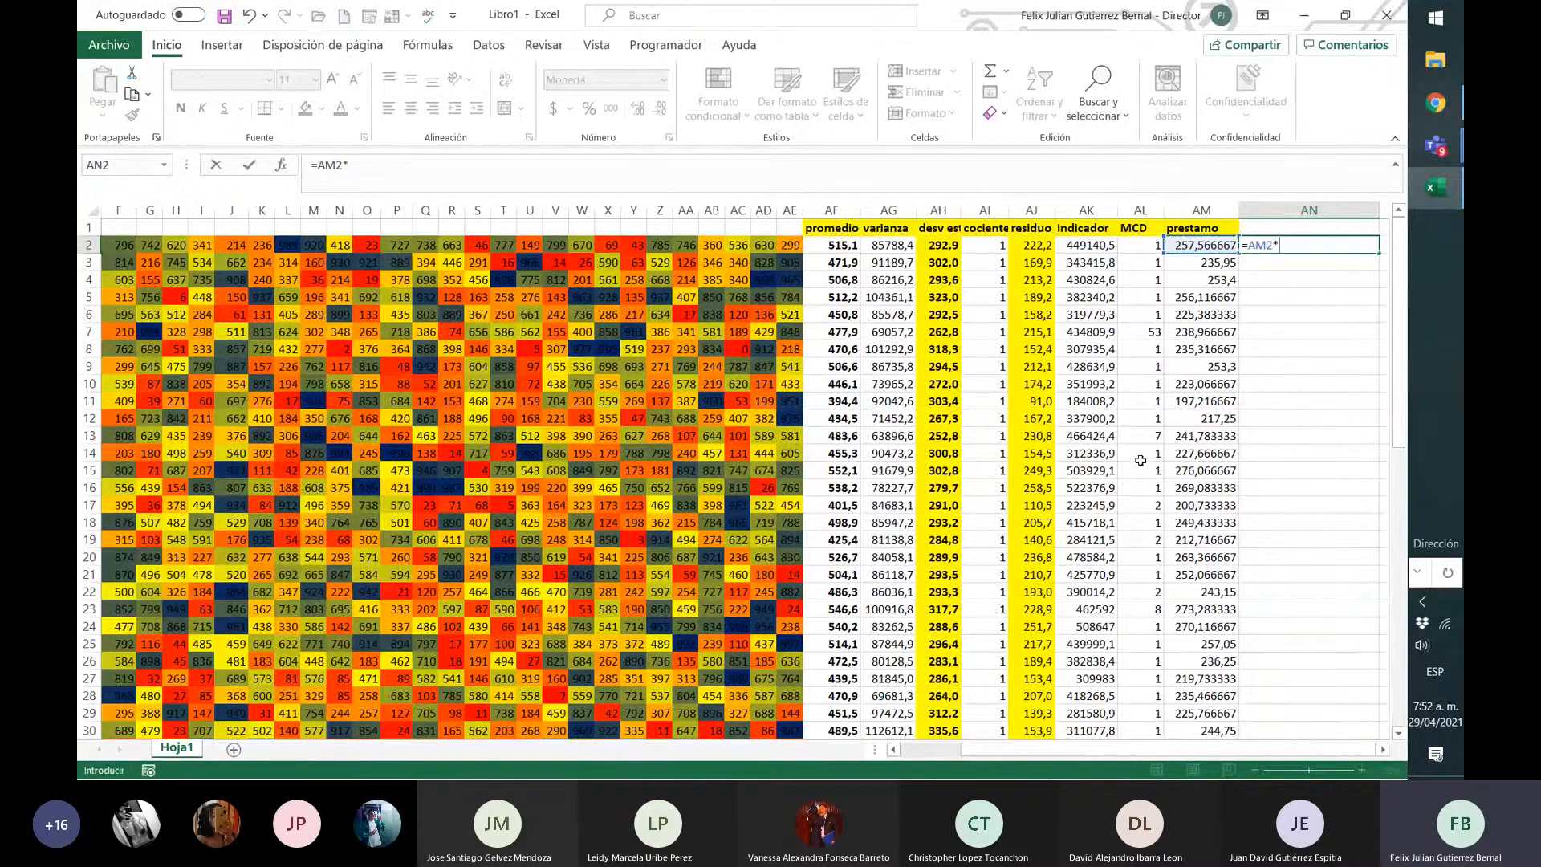
text((1+)
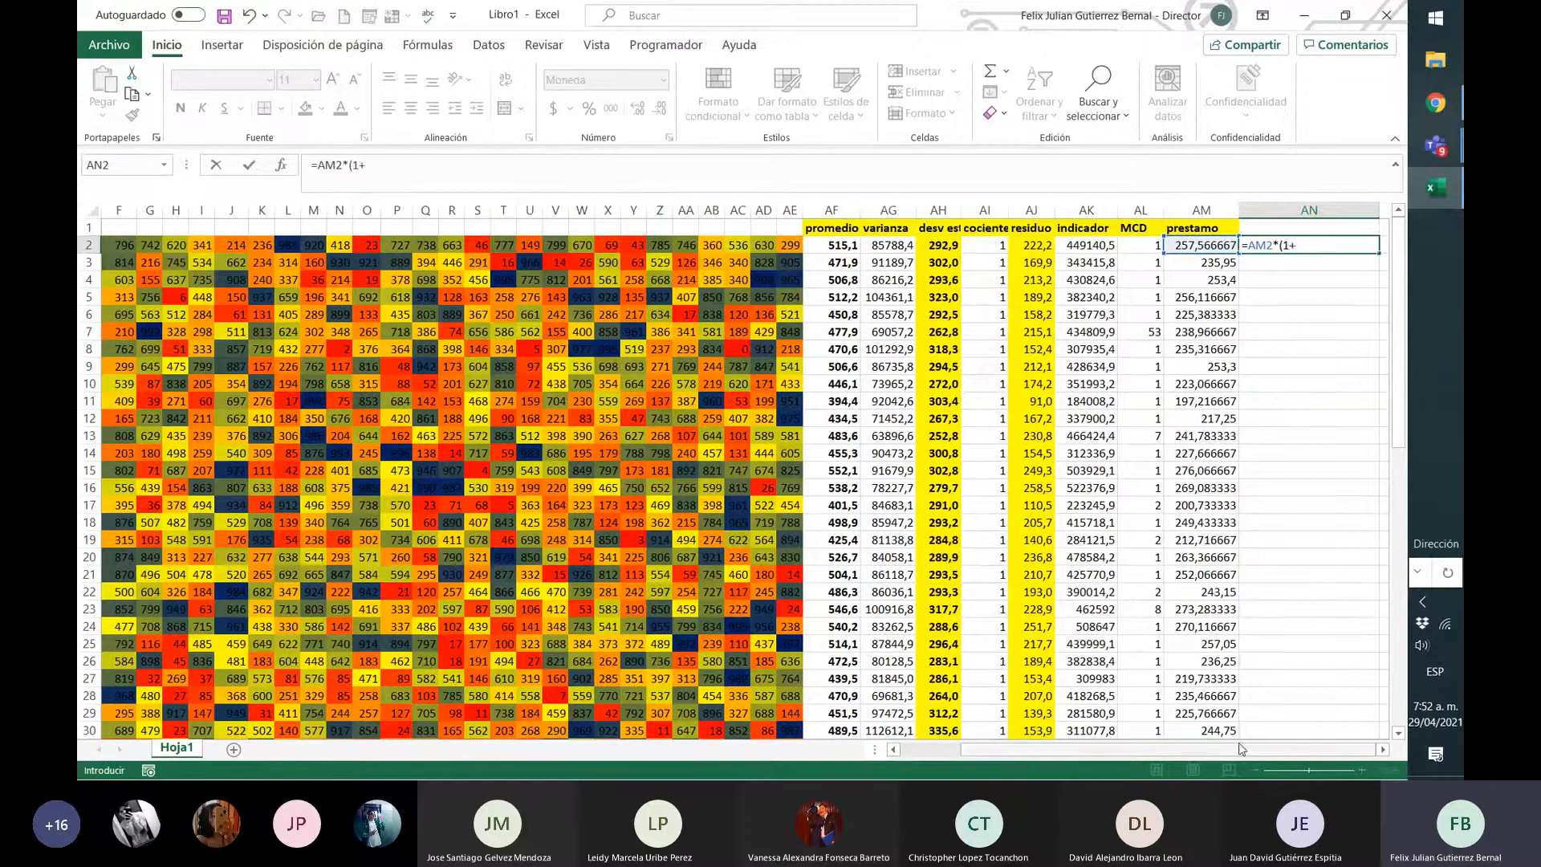
drag(967, 750, 921, 770)
scroll(723, 481, down, 1)
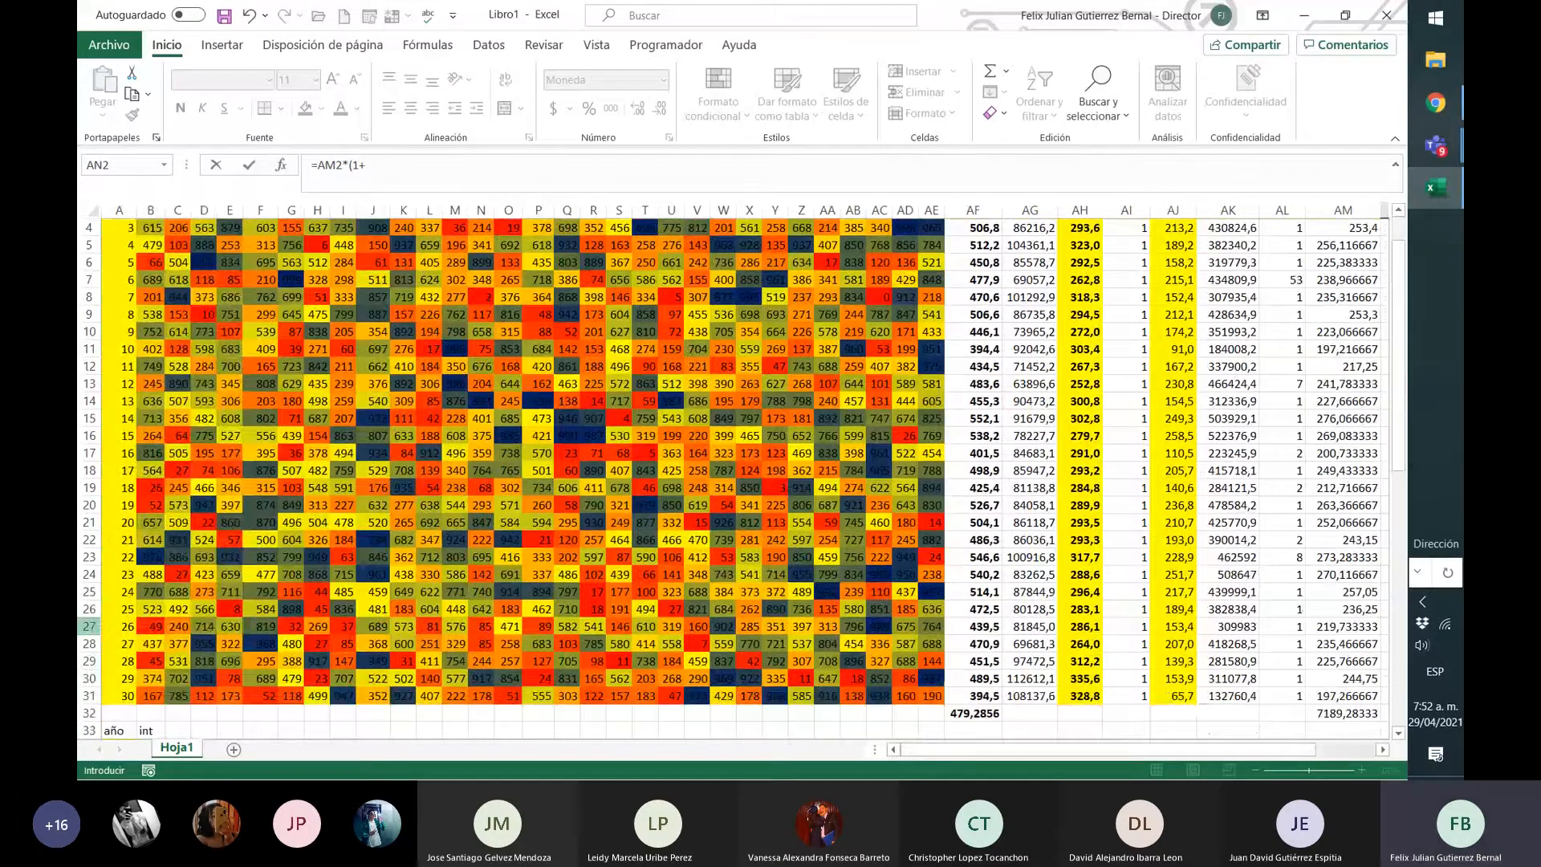
scroll(153, 594, down, 3)
click(151, 591)
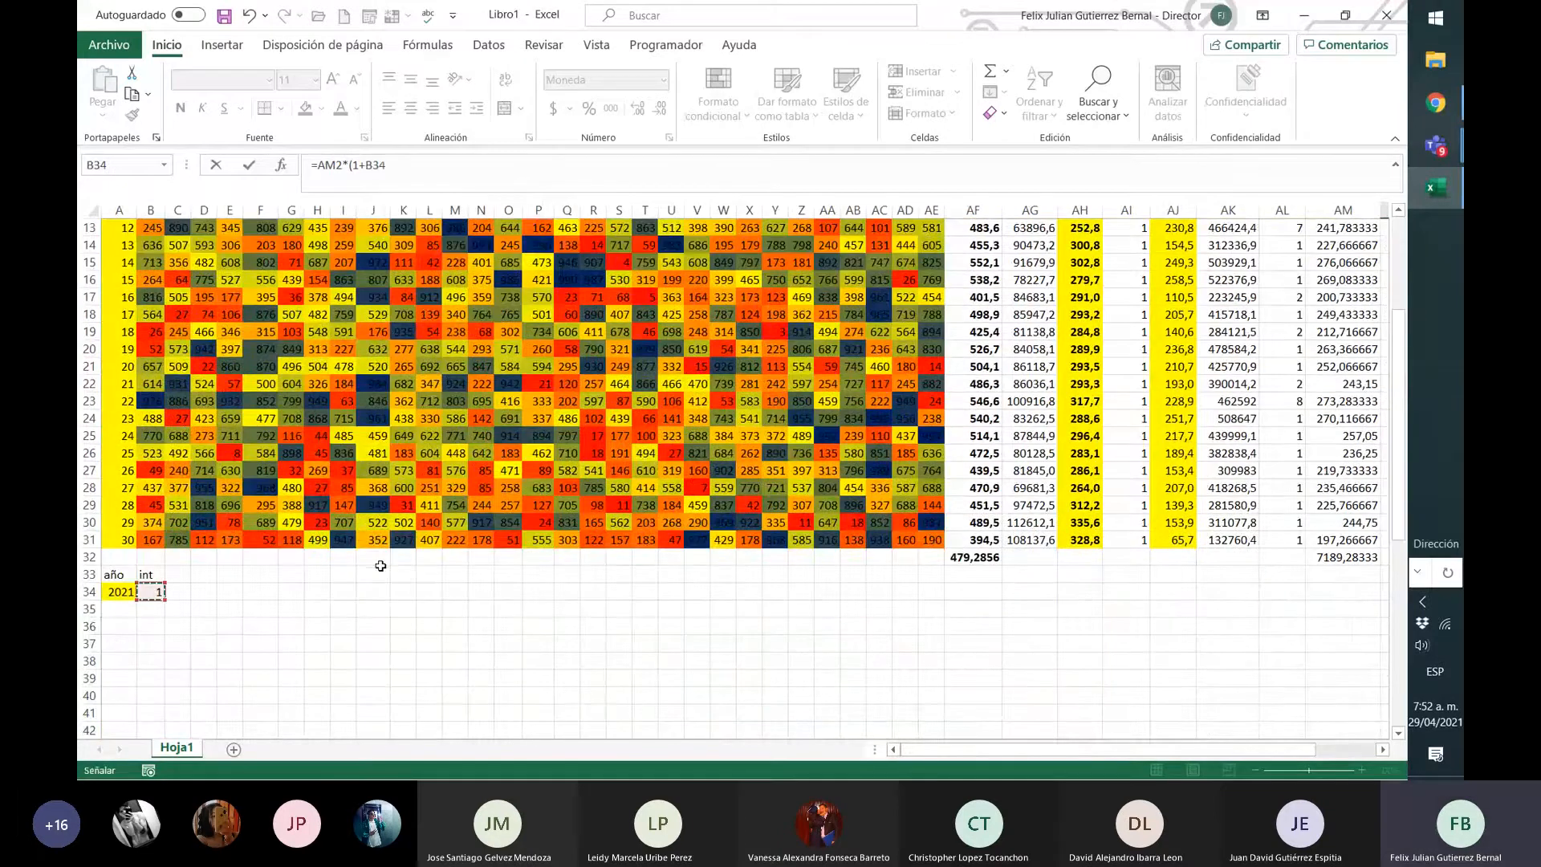
text())
- Raise the interest factor in AN2 to the power of 36 and enter the formula as =AM2*(1+B34)^36
click(1341, 753)
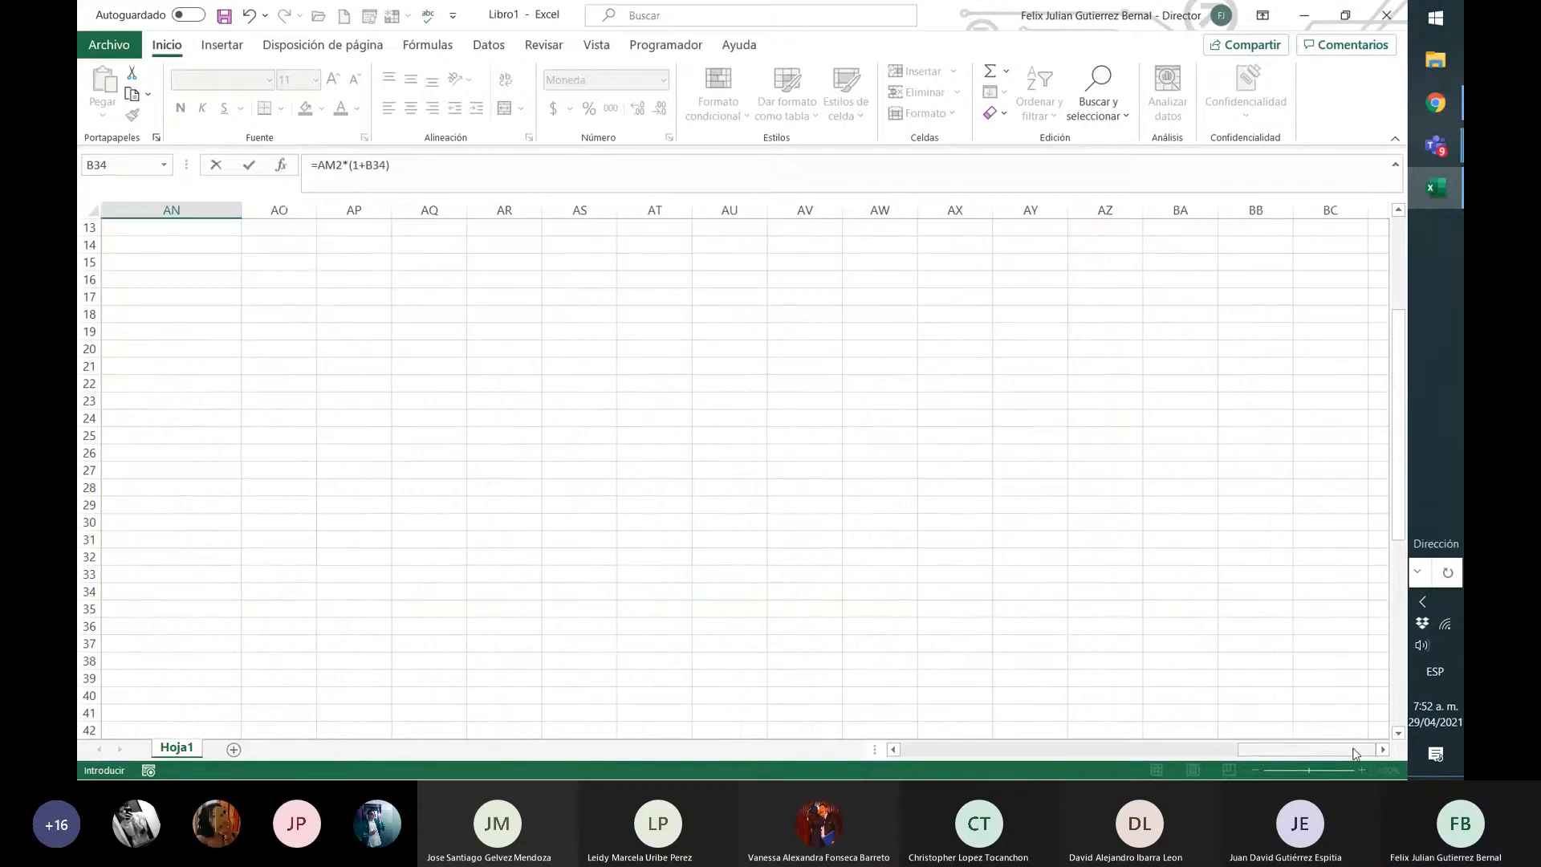
click(1168, 754)
drag(1168, 752, 1215, 751)
scroll(1308, 528, up, 4)
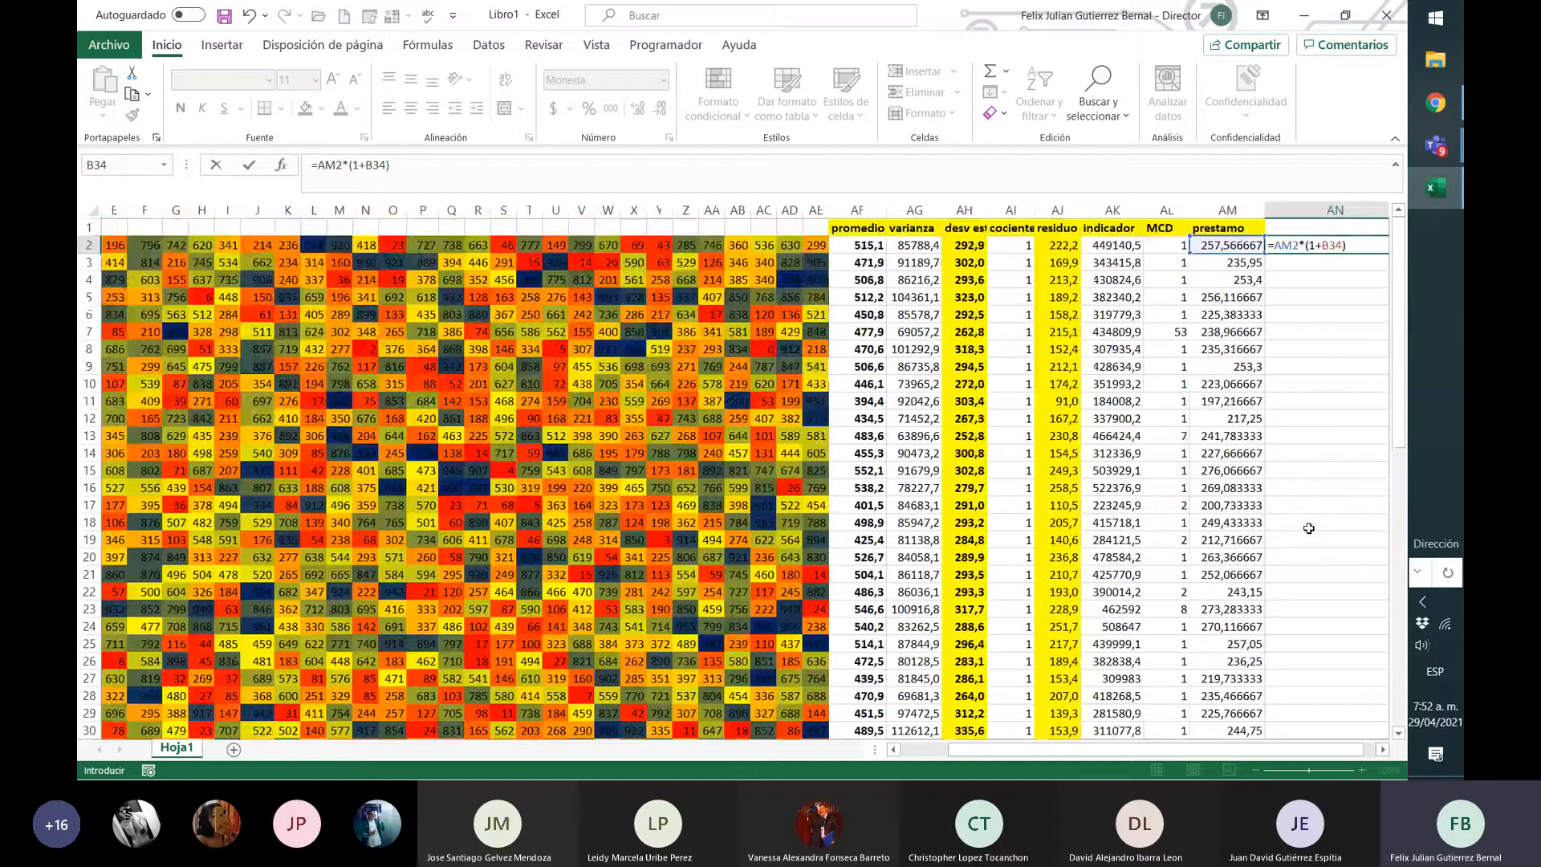
click(408, 164)
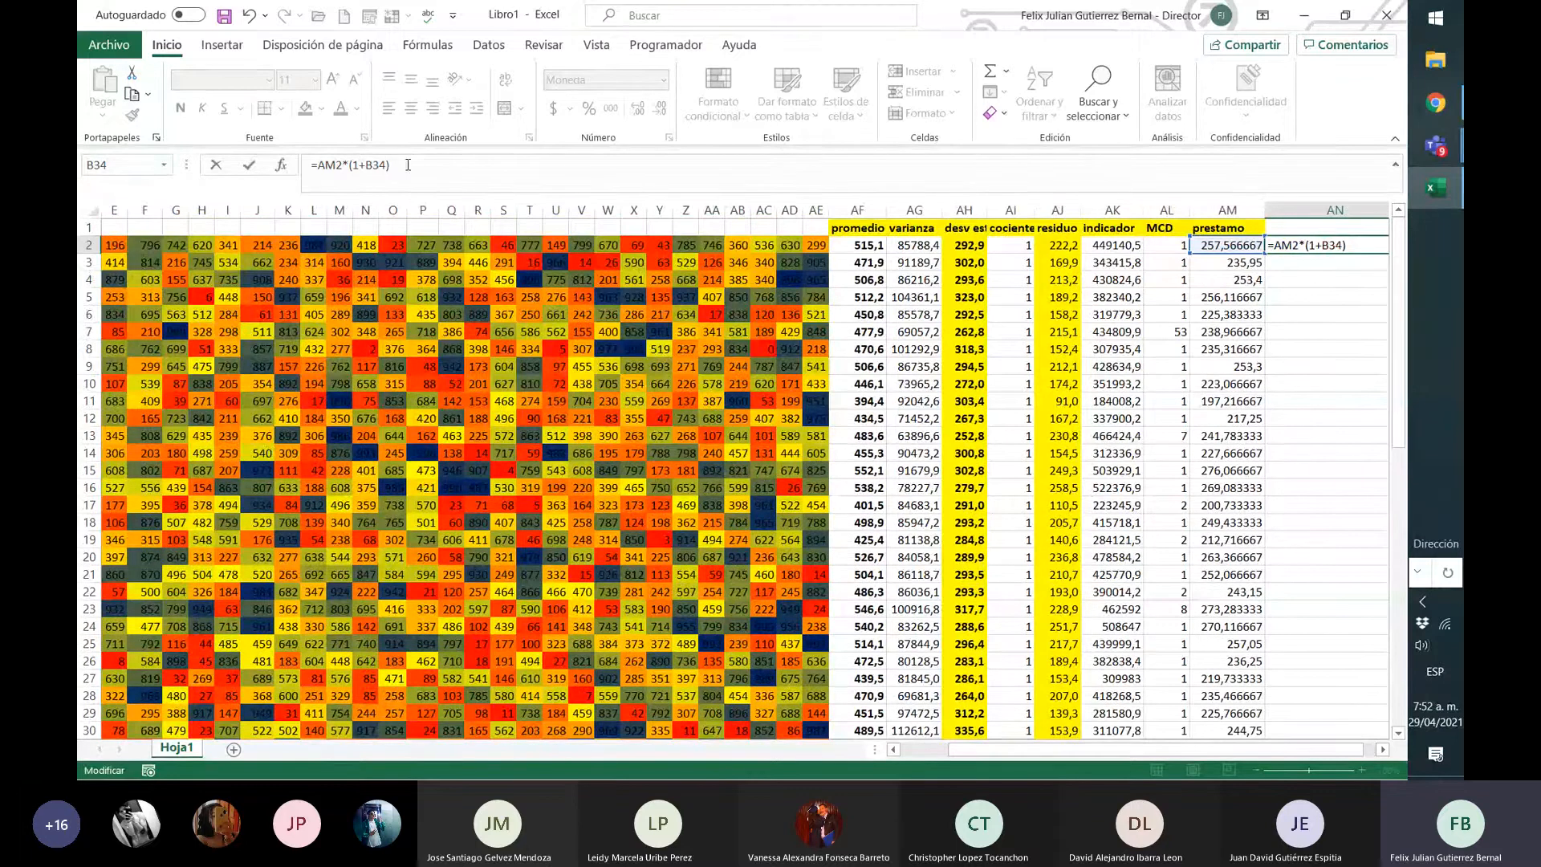
text(^36)
drag(398, 162, 390, 164)
key(ctrl+Return)
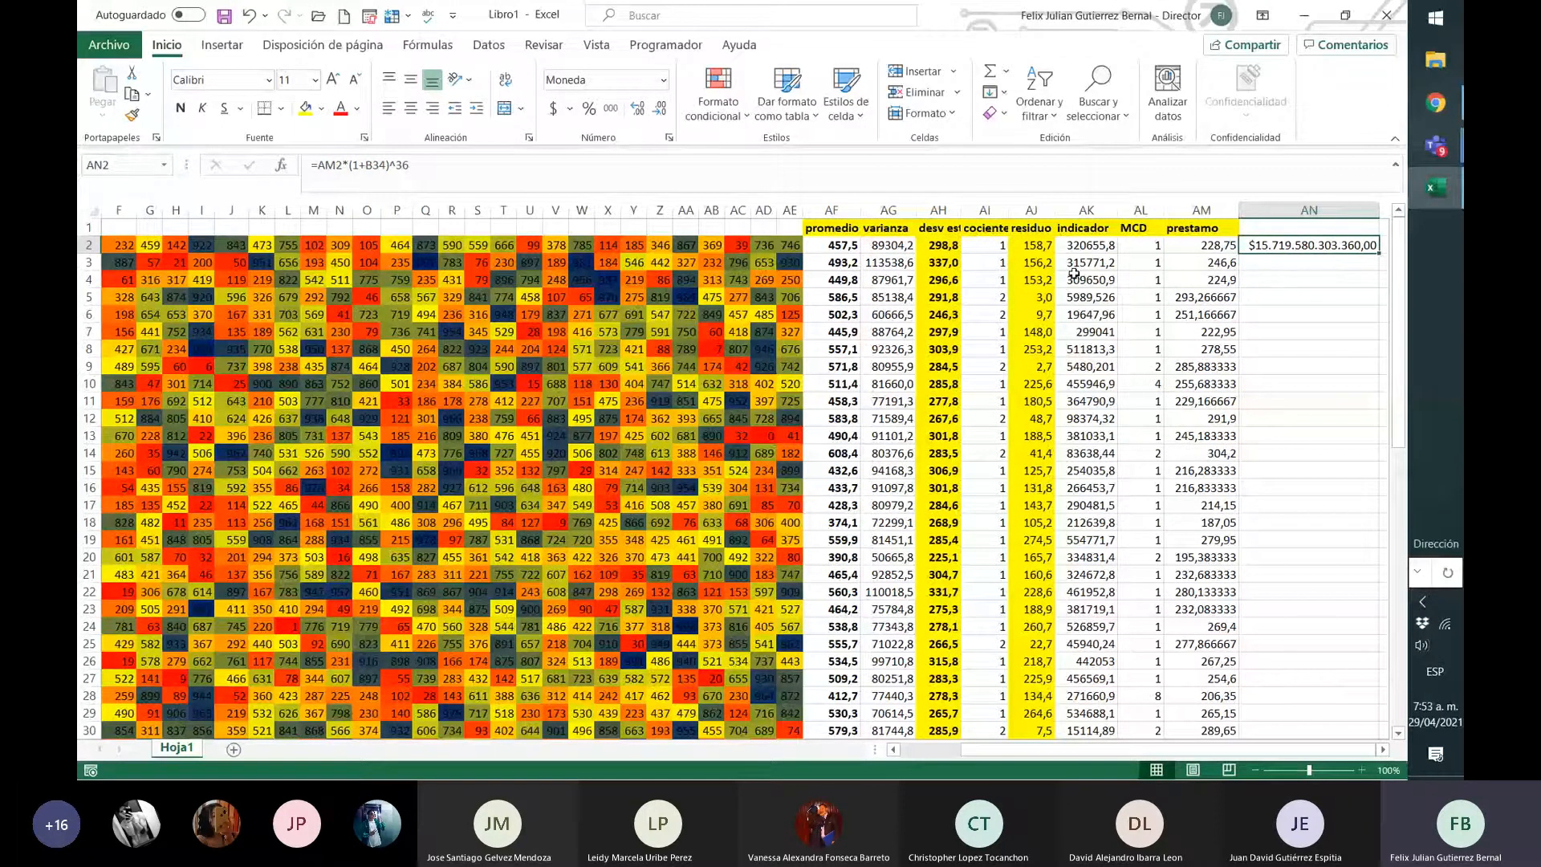
click(1372, 265)
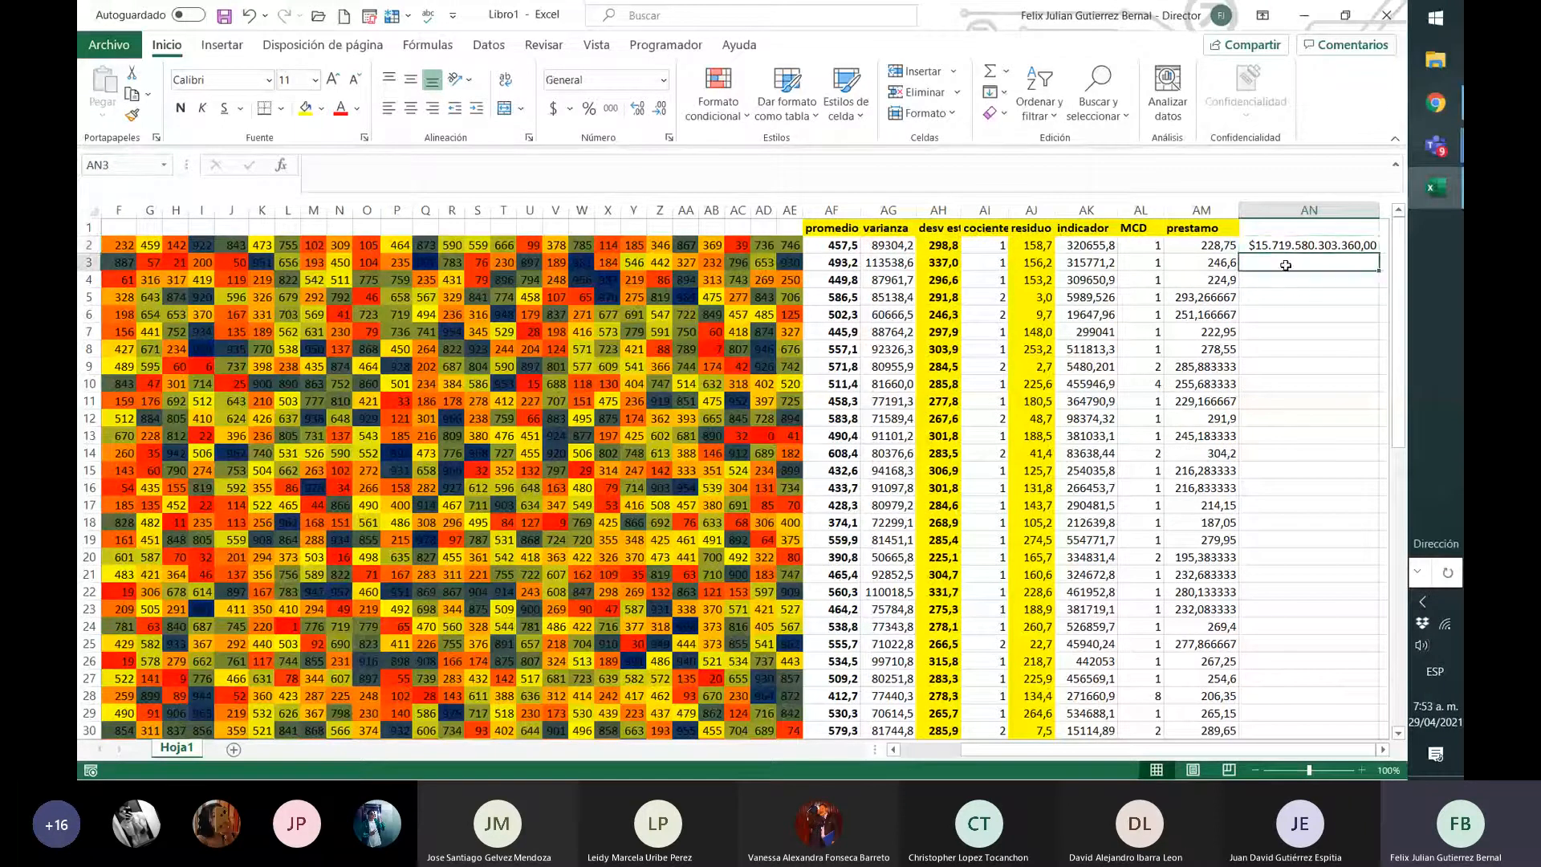
- Begin a formula in AN3 multiplying the second prestamo, AM3, by a POTENCIA function whose number argument starts with 1+
click(1296, 248)
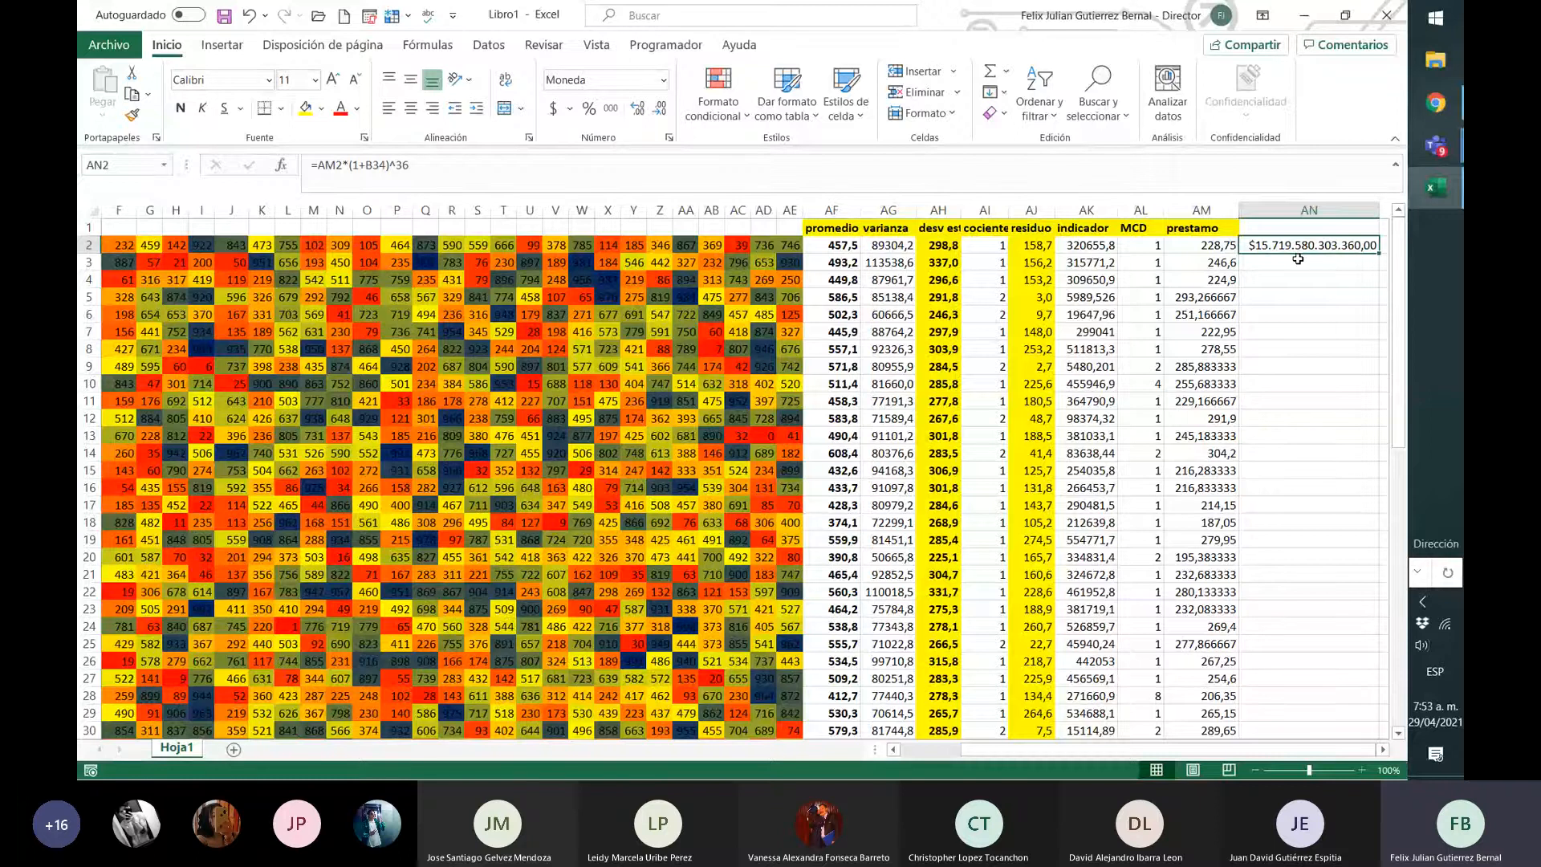
click(1298, 263)
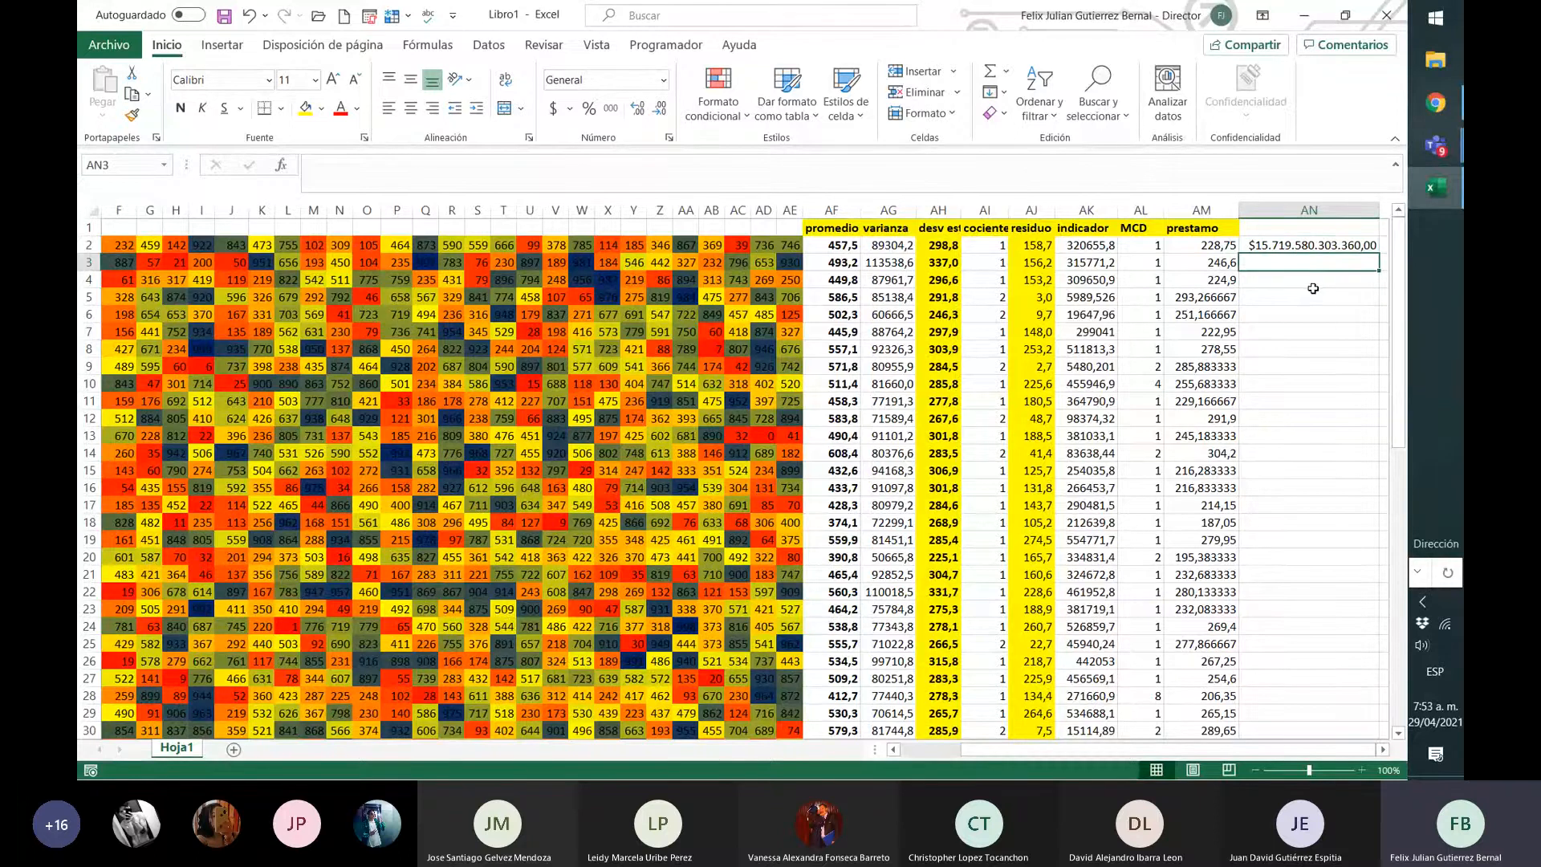
text(=)
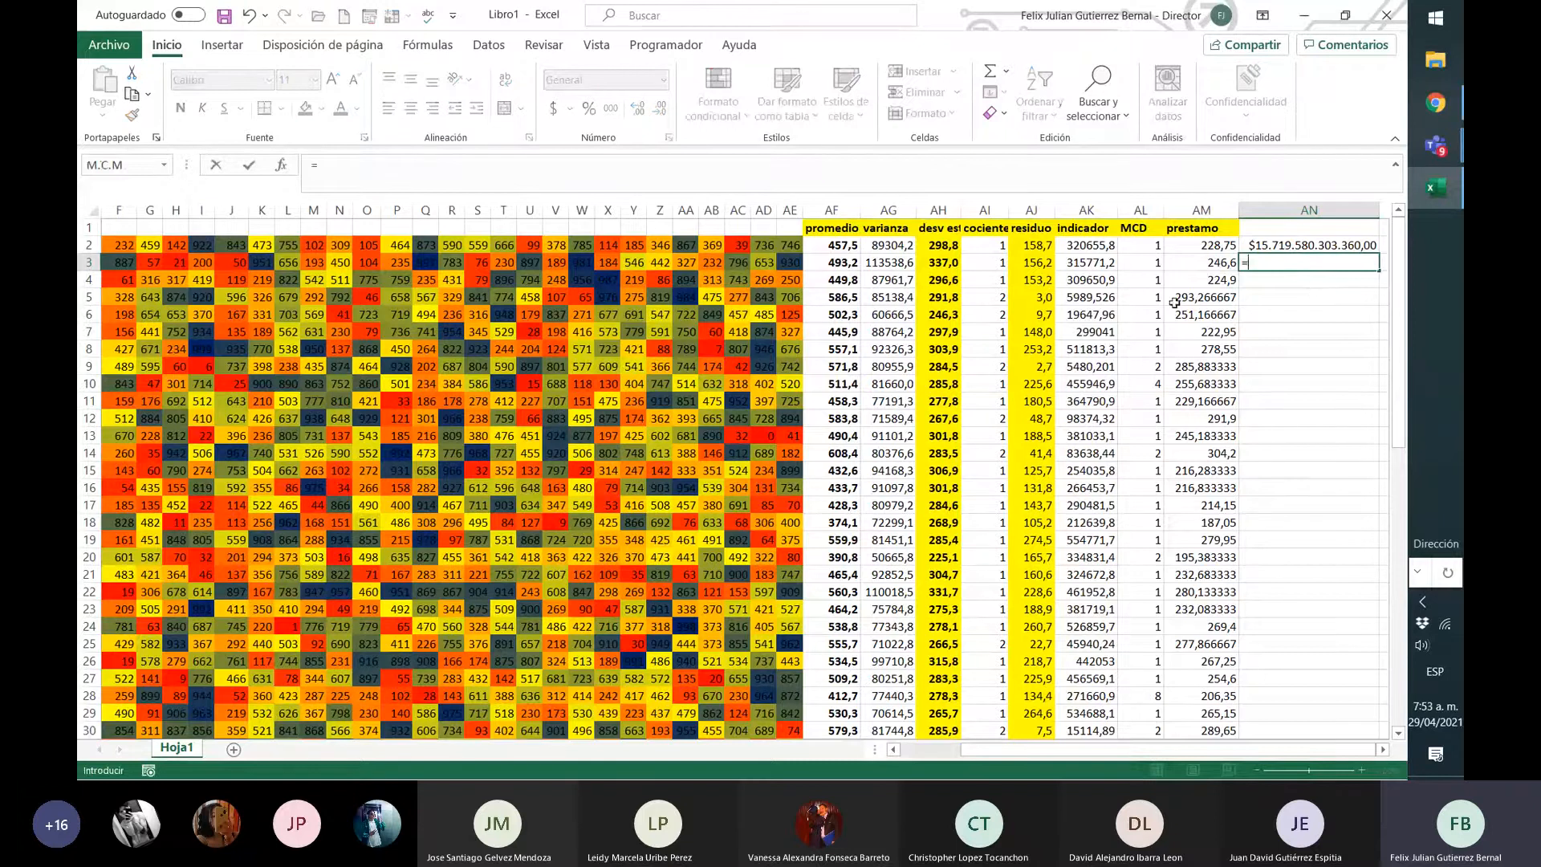
click(1203, 262)
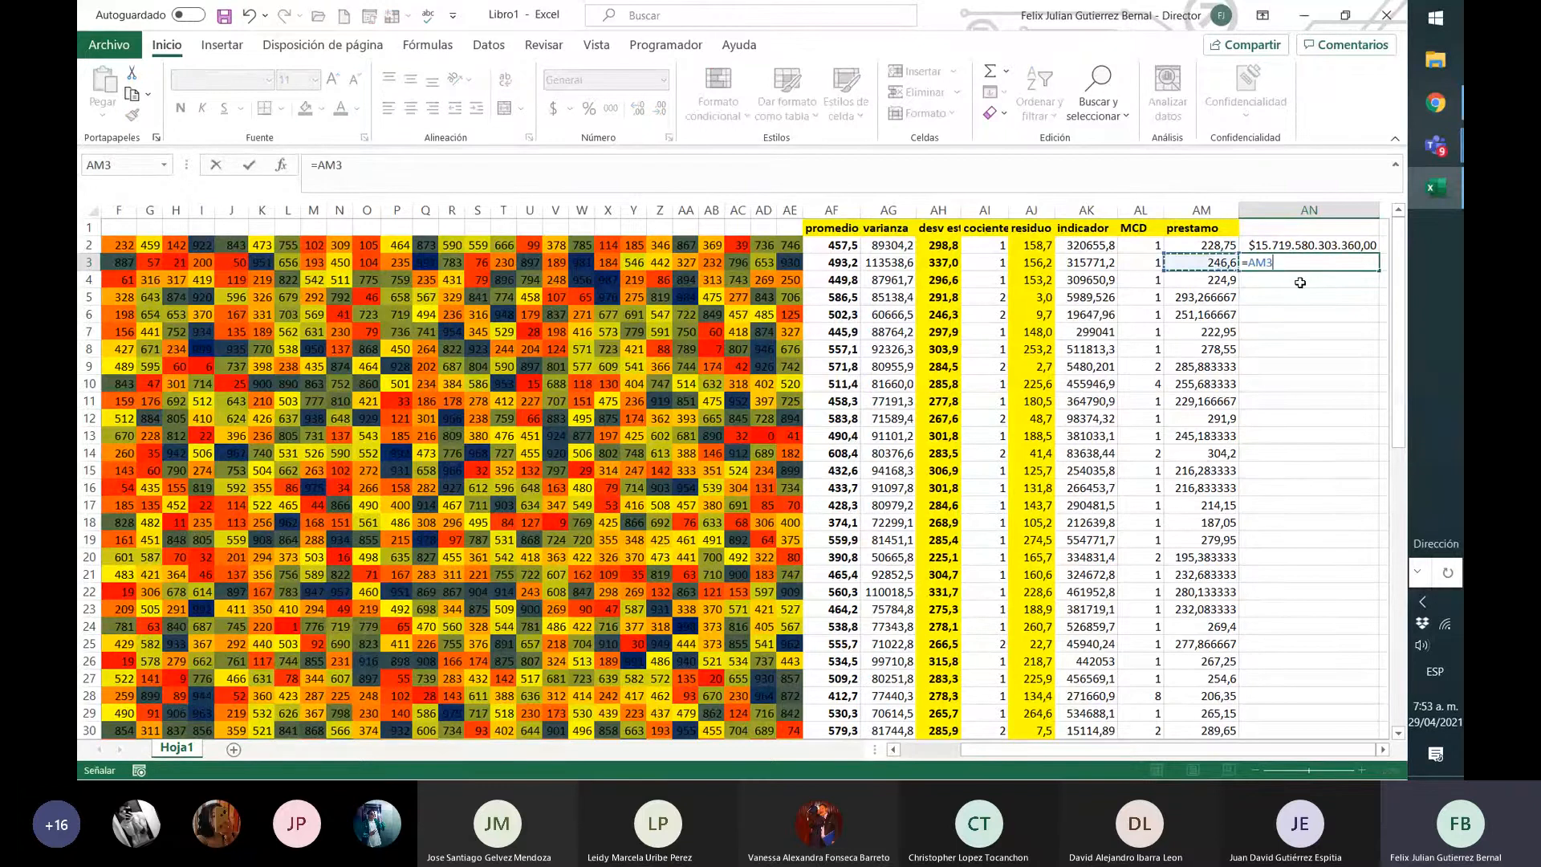
text(*)
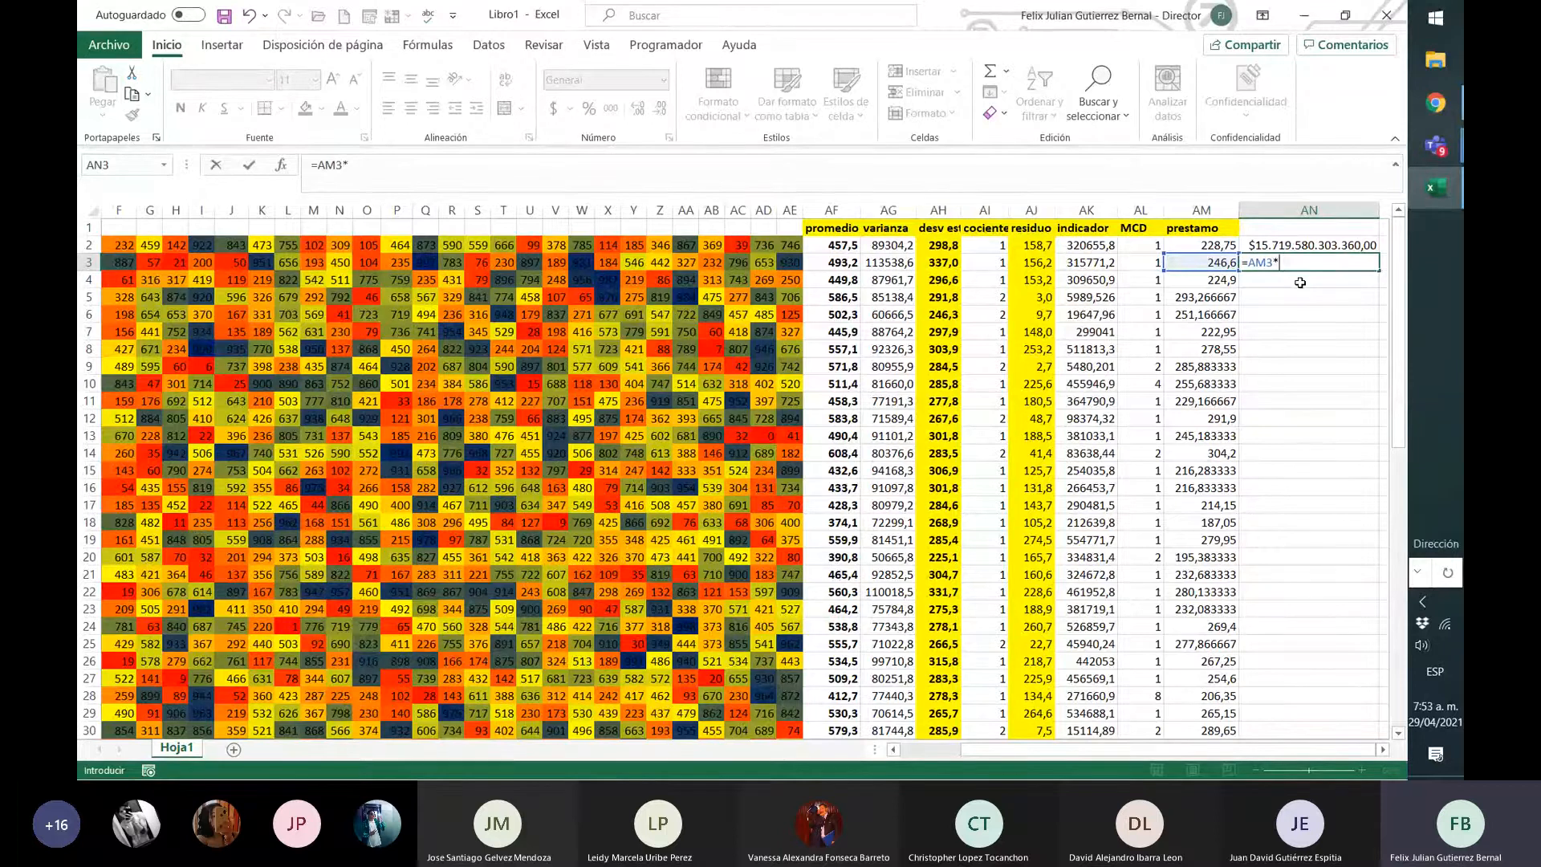
text(potencia()
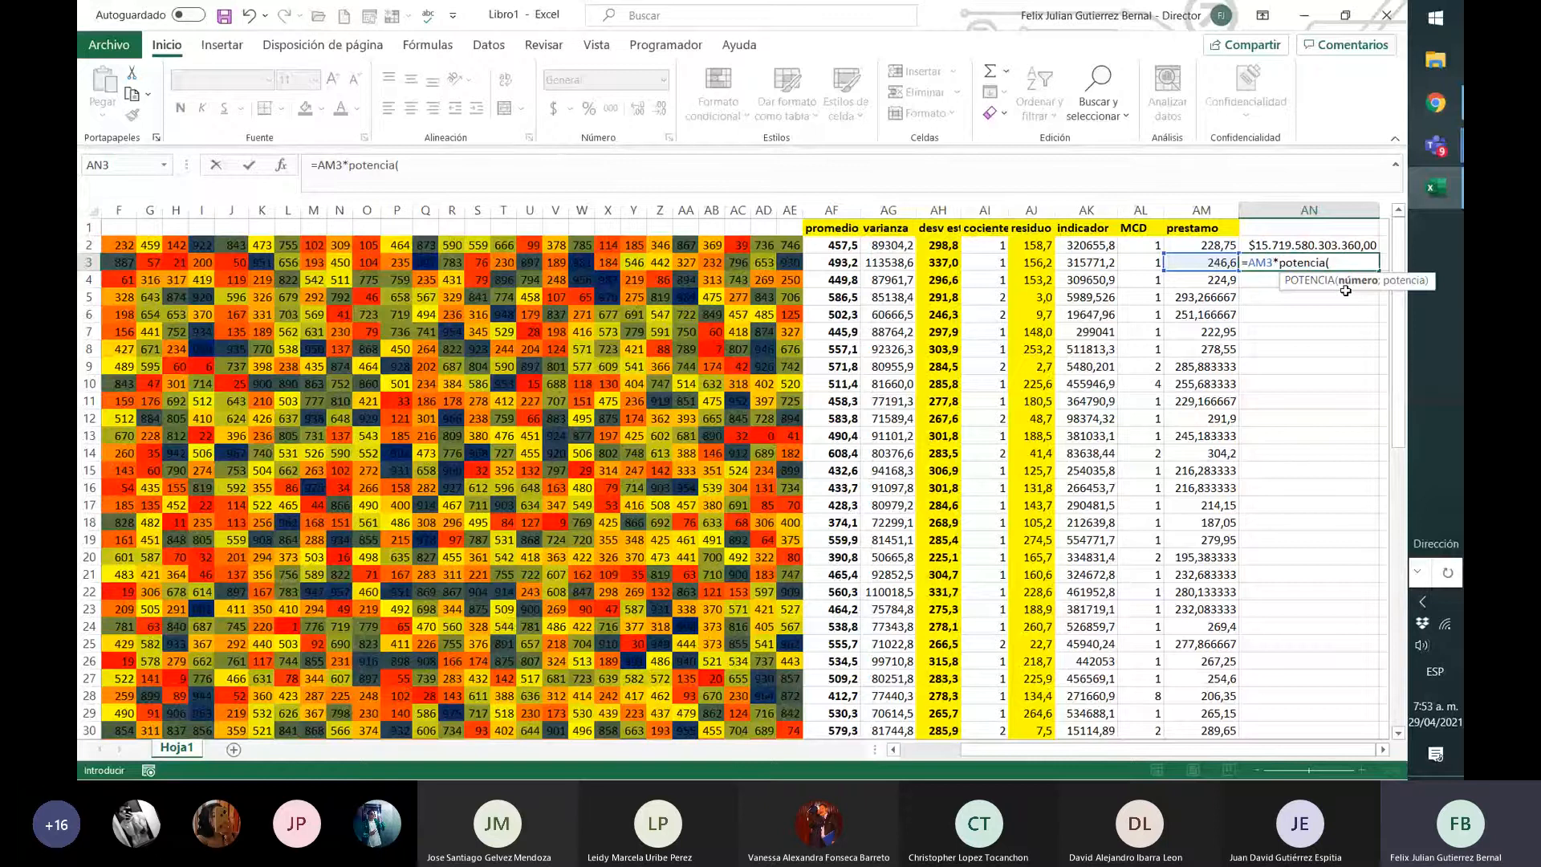
text(1+)
- Add the interest cell B34 and exponent 36 to the POTENCIA function, entering AN3 as =AM3*POTENCIA(1+B34;36)
scroll(317, 729, down, 5)
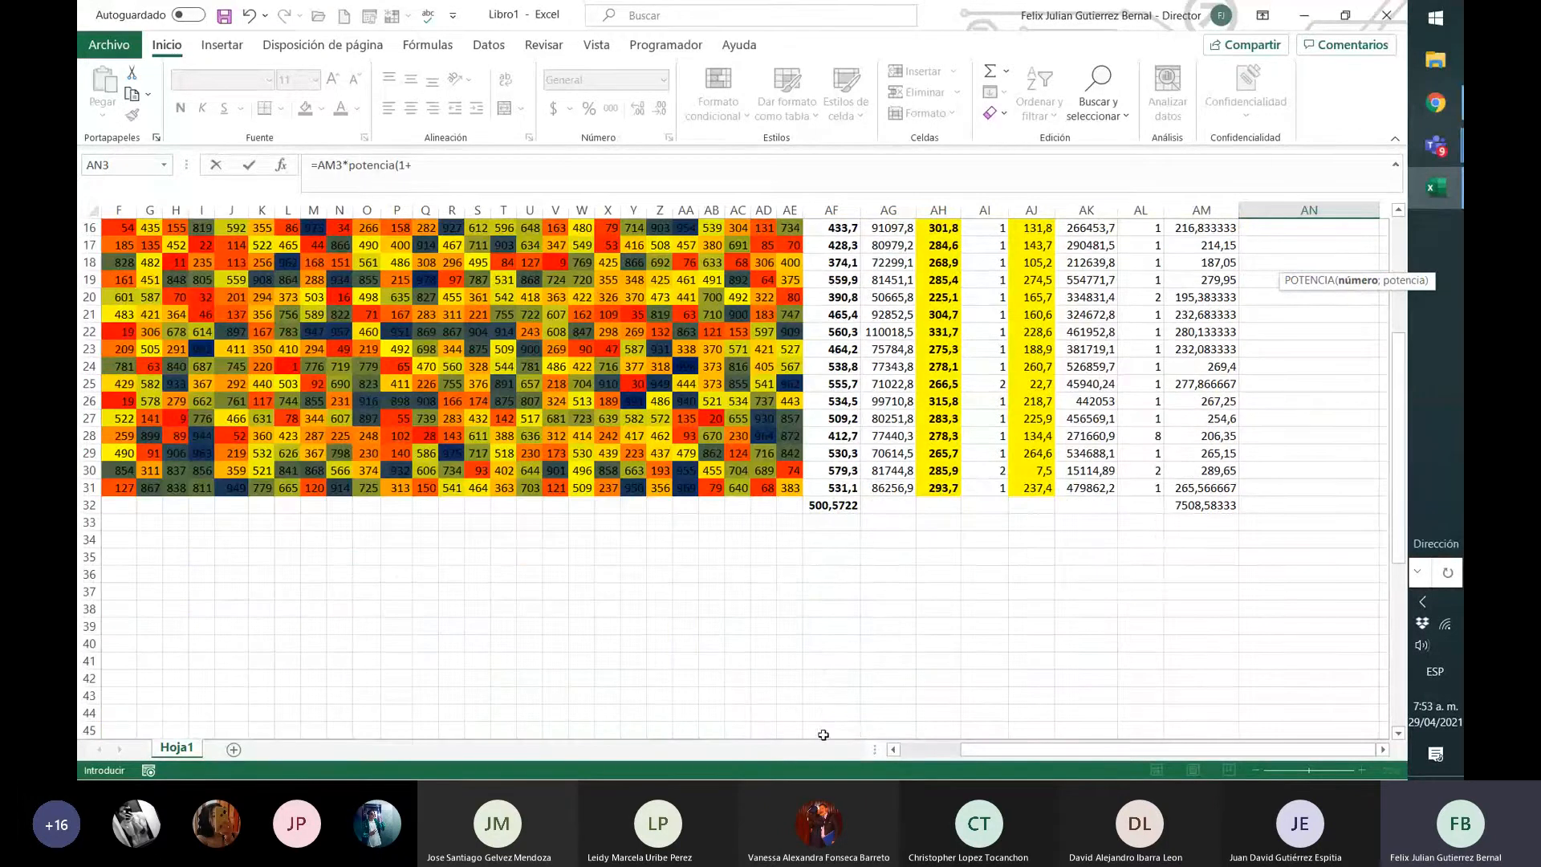
click(931, 751)
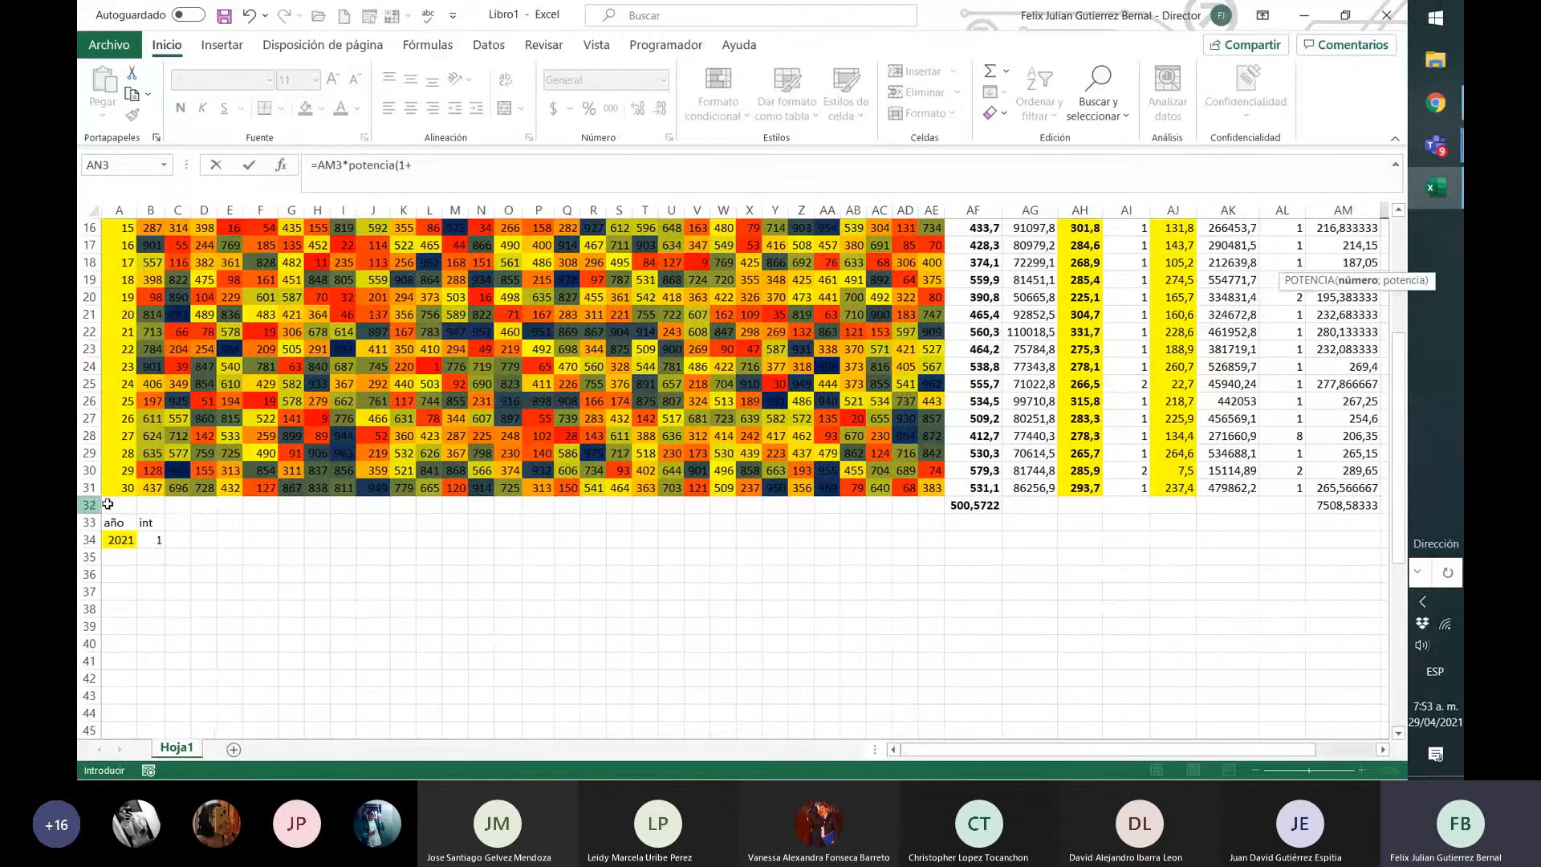
click(151, 540)
click(480, 168)
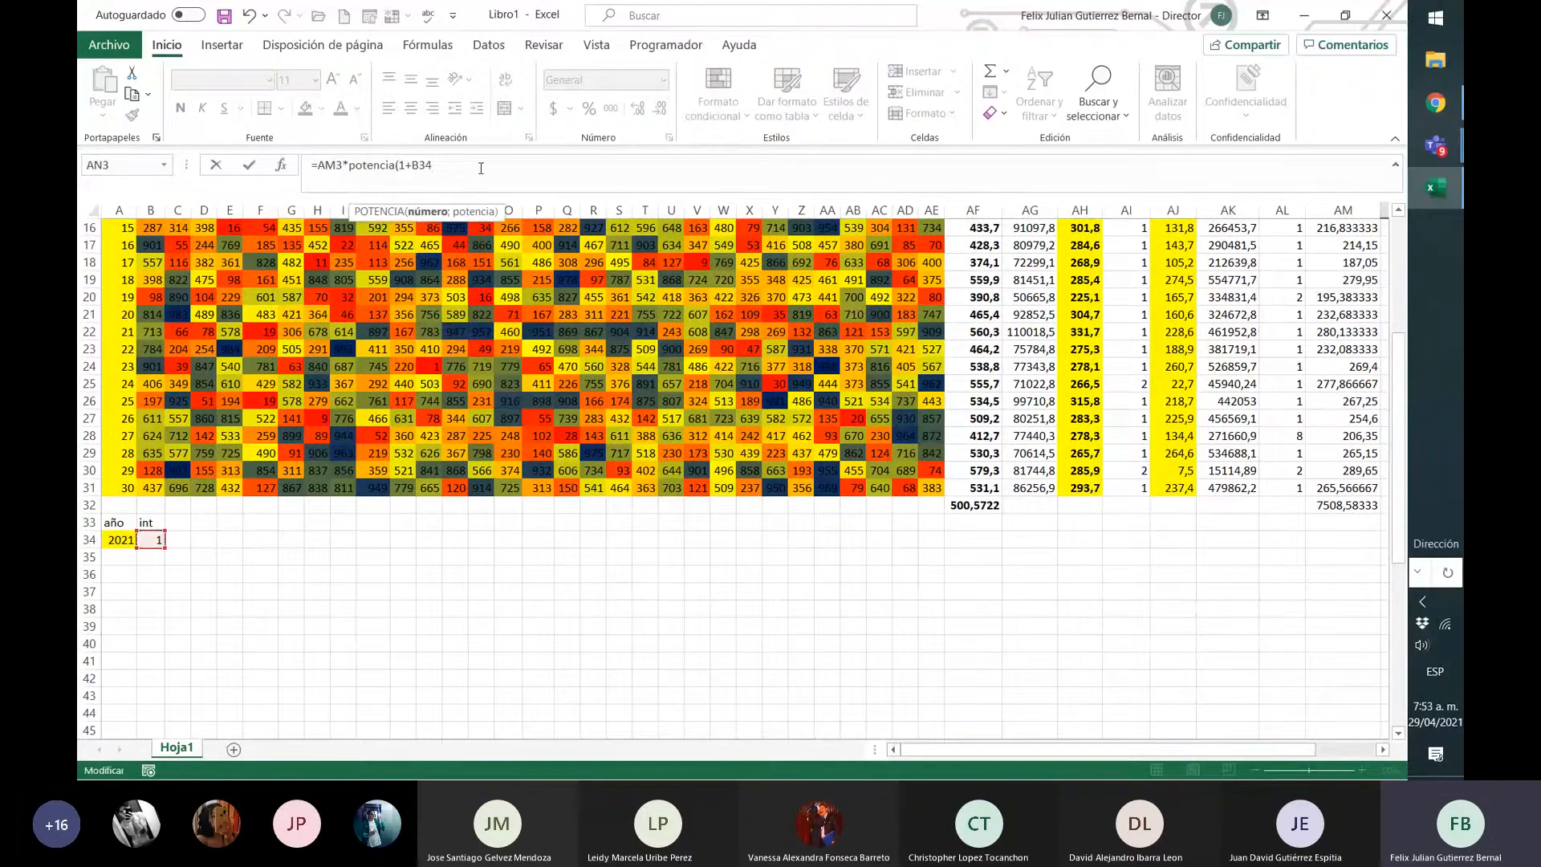
text(;36))
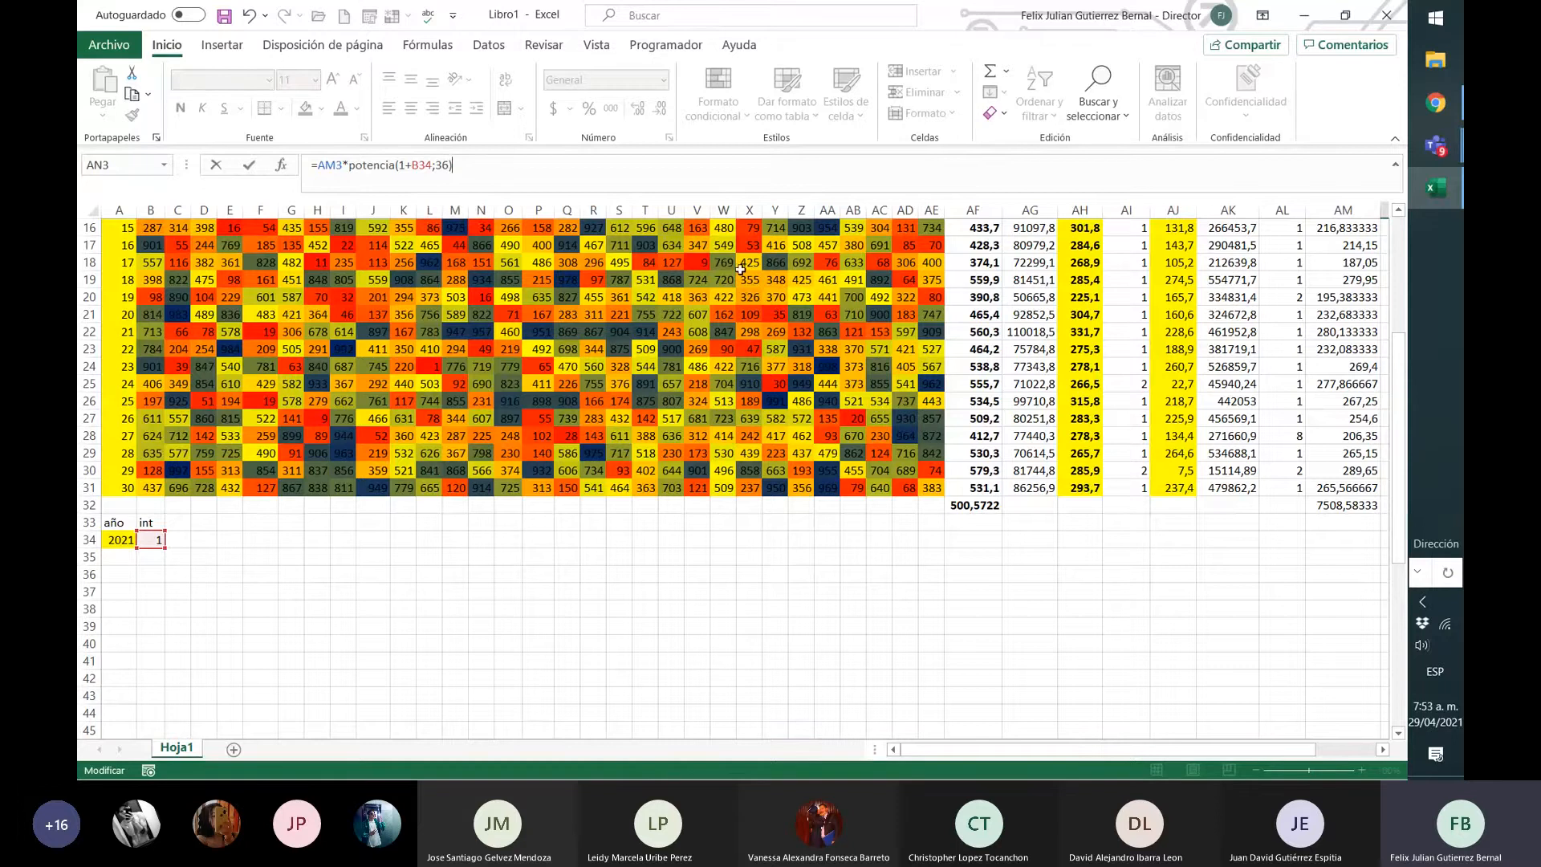
scroll(1031, 351, up, 4)
scroll(1032, 351, up, 1)
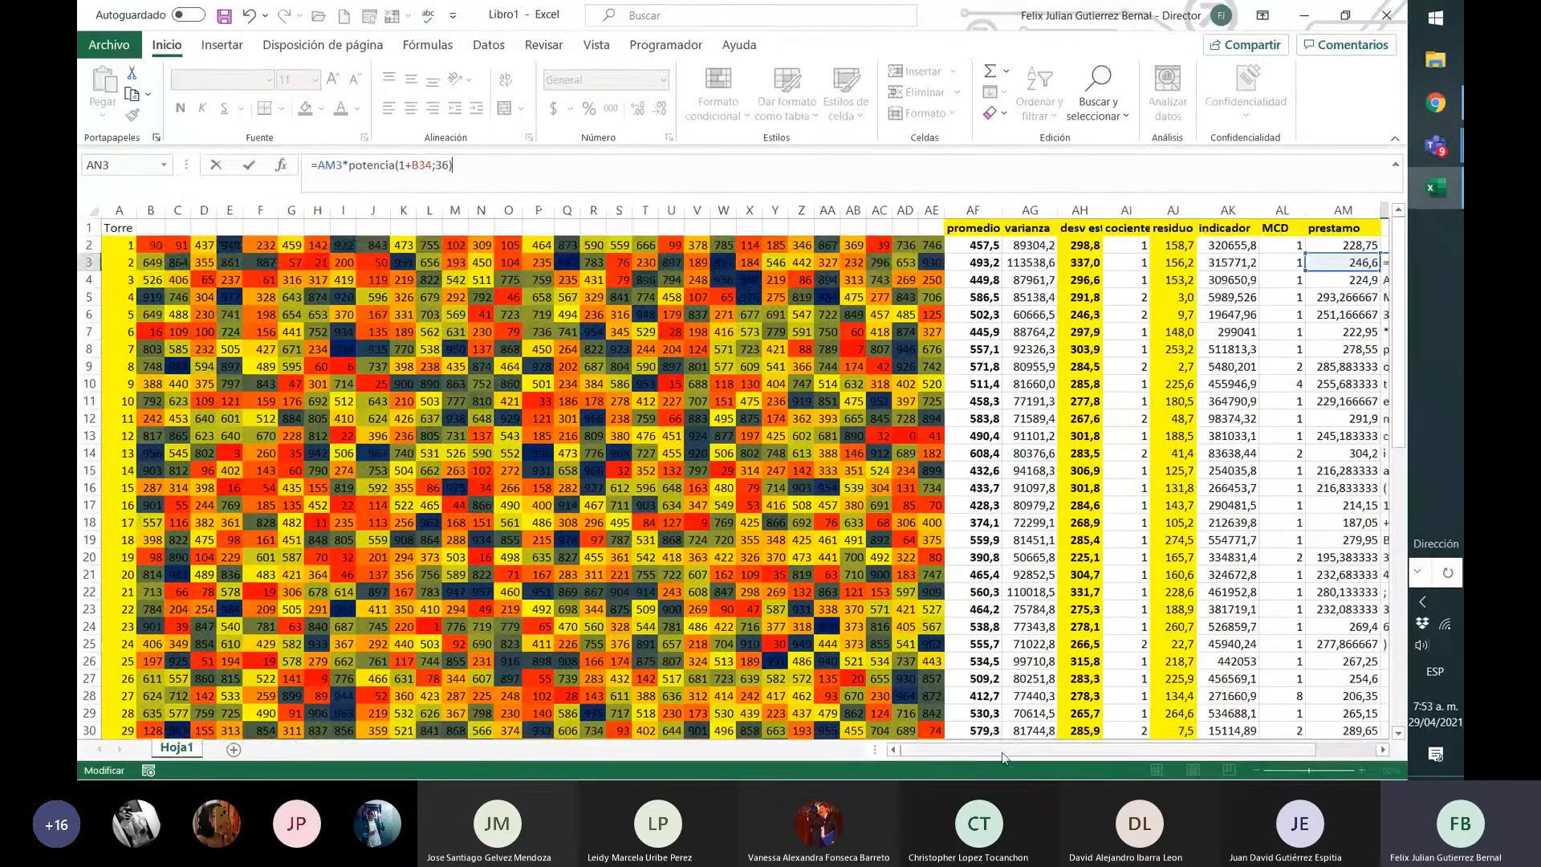
drag(1002, 753, 1049, 753)
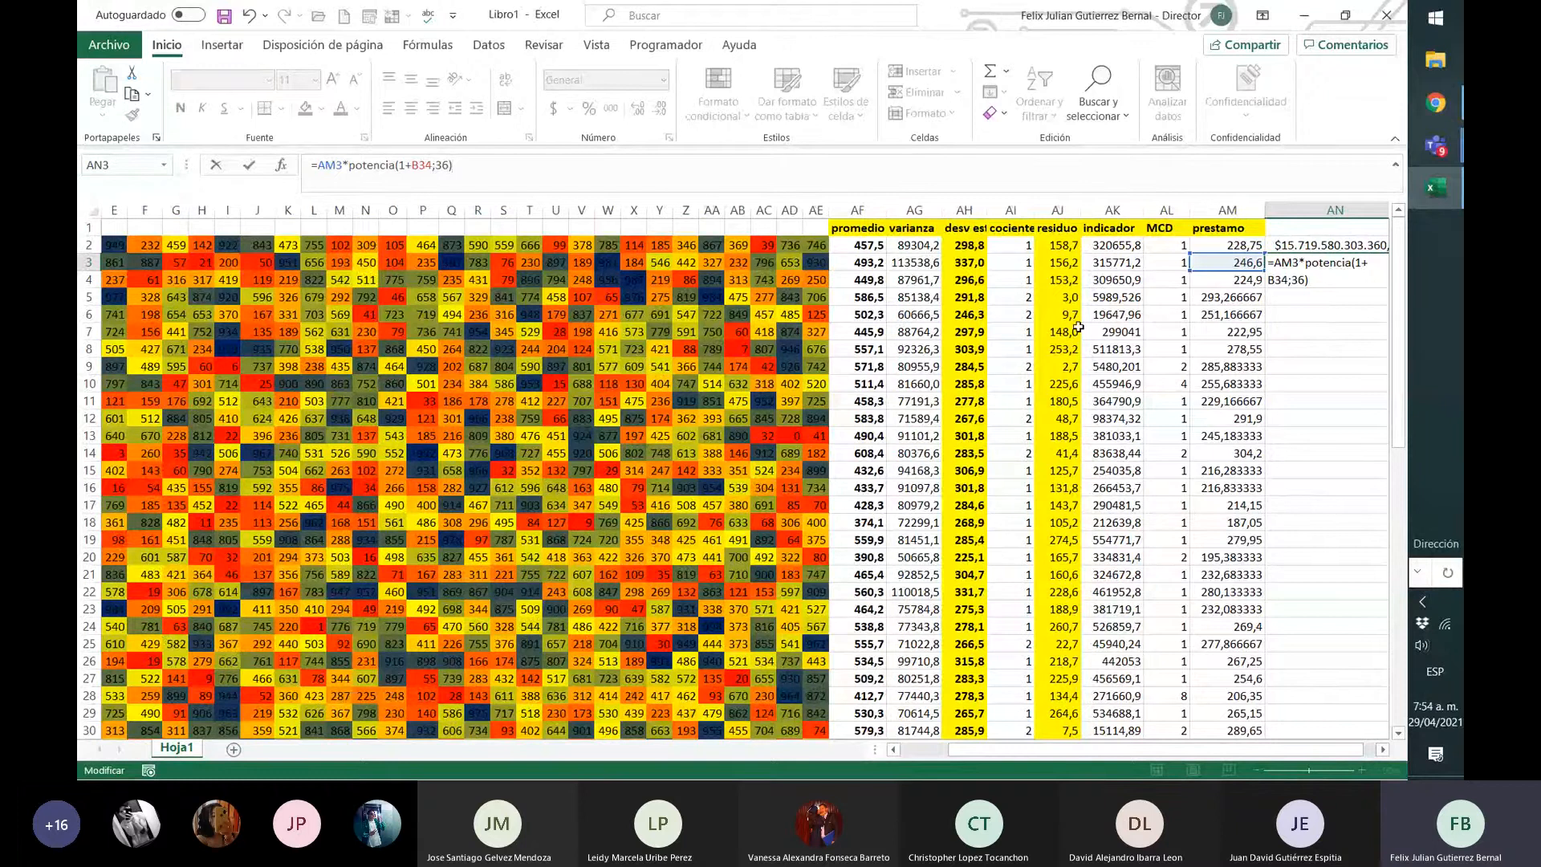
key(Return)
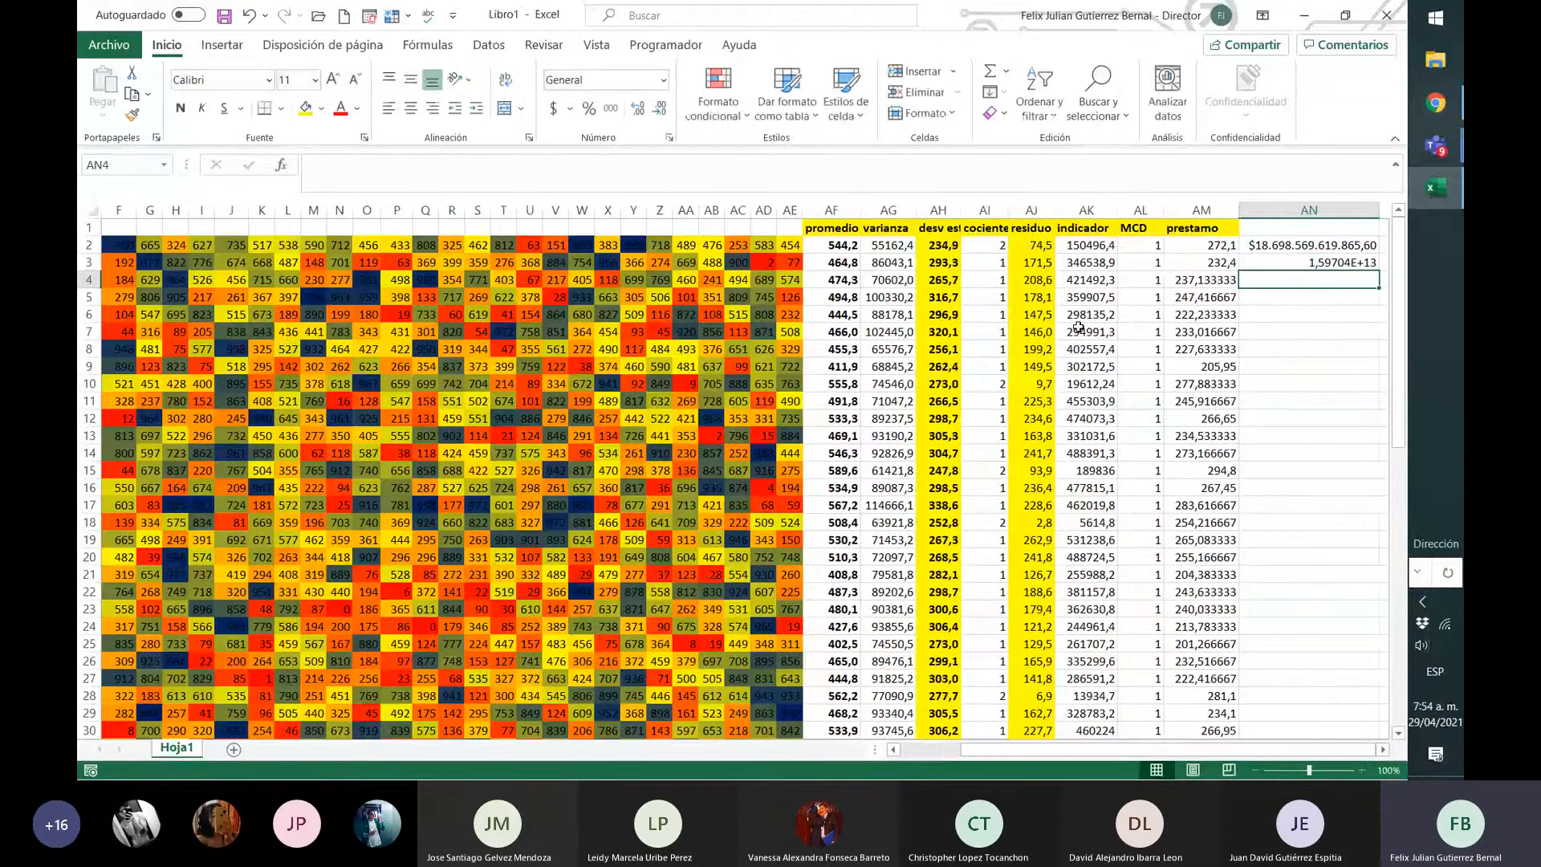
- Compare the power-operator formula in AN2 with the POTENCIA formula in AN3
key(Up)
key(Up)
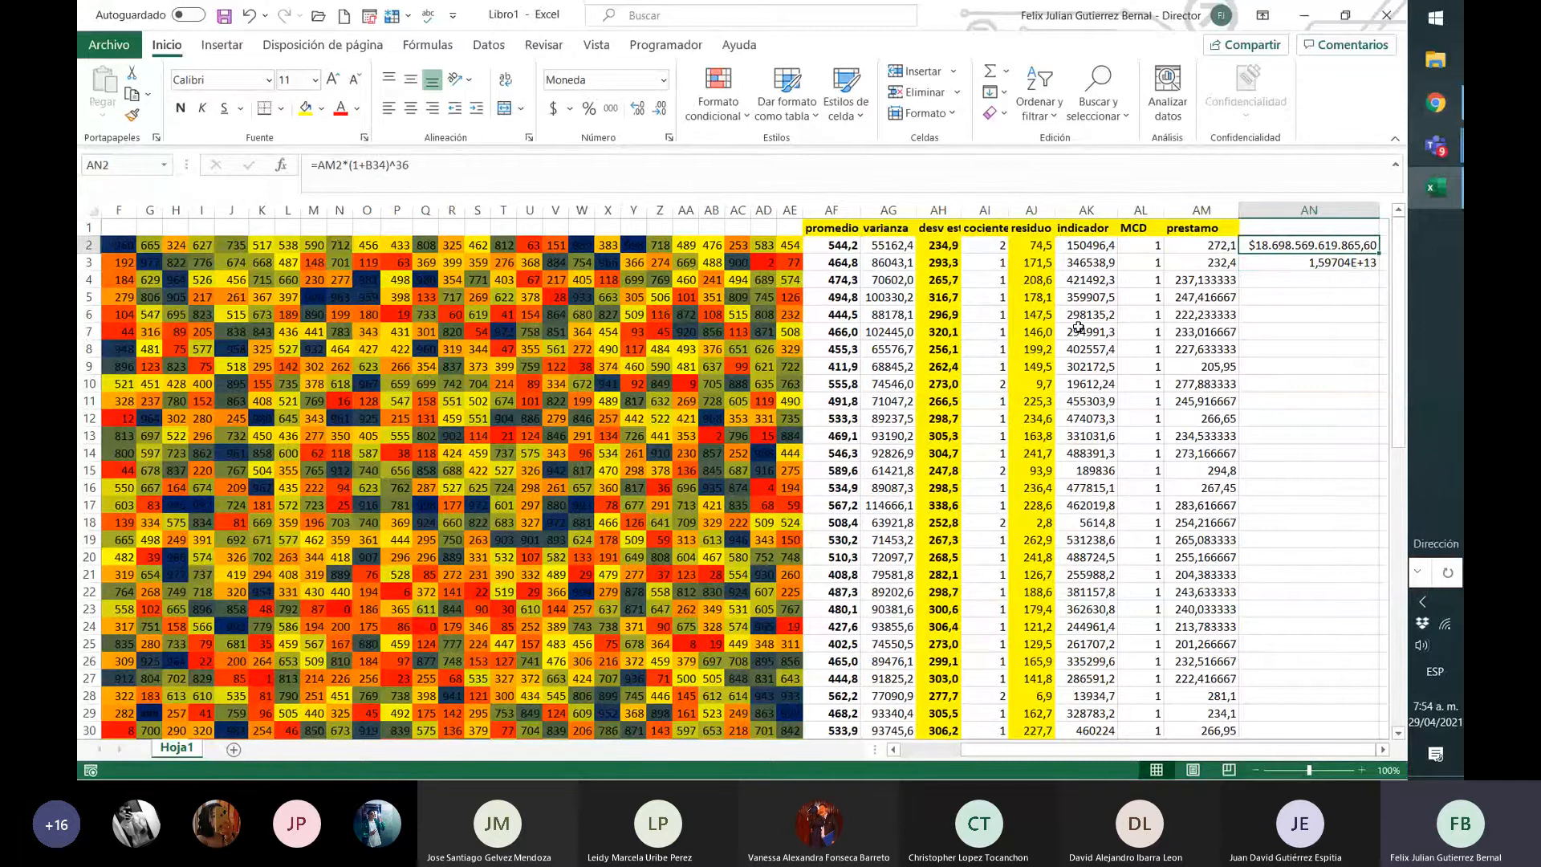
key(Down)
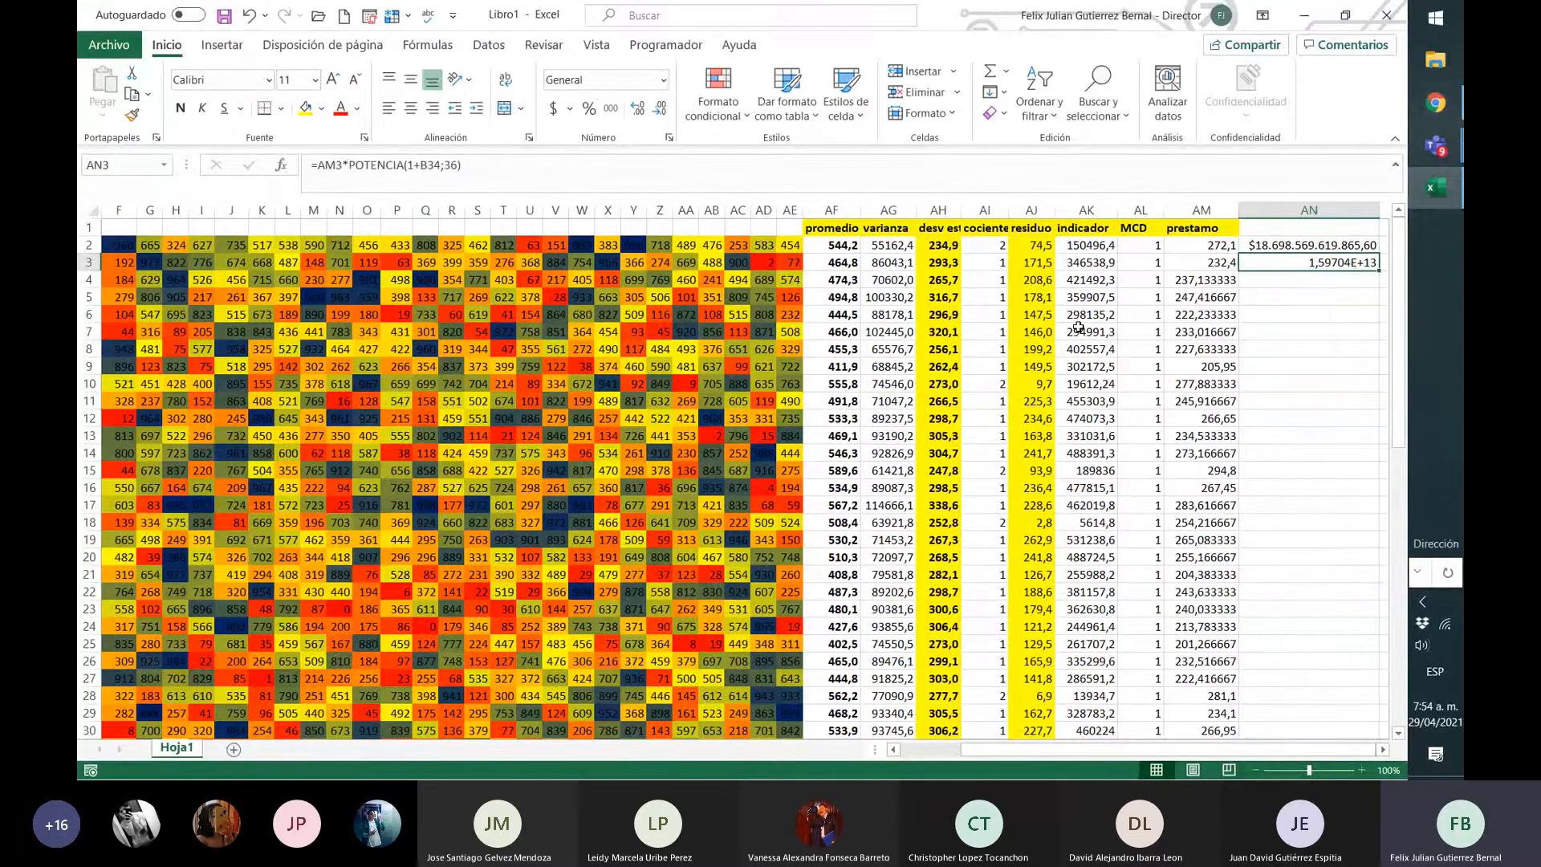
key(Up)
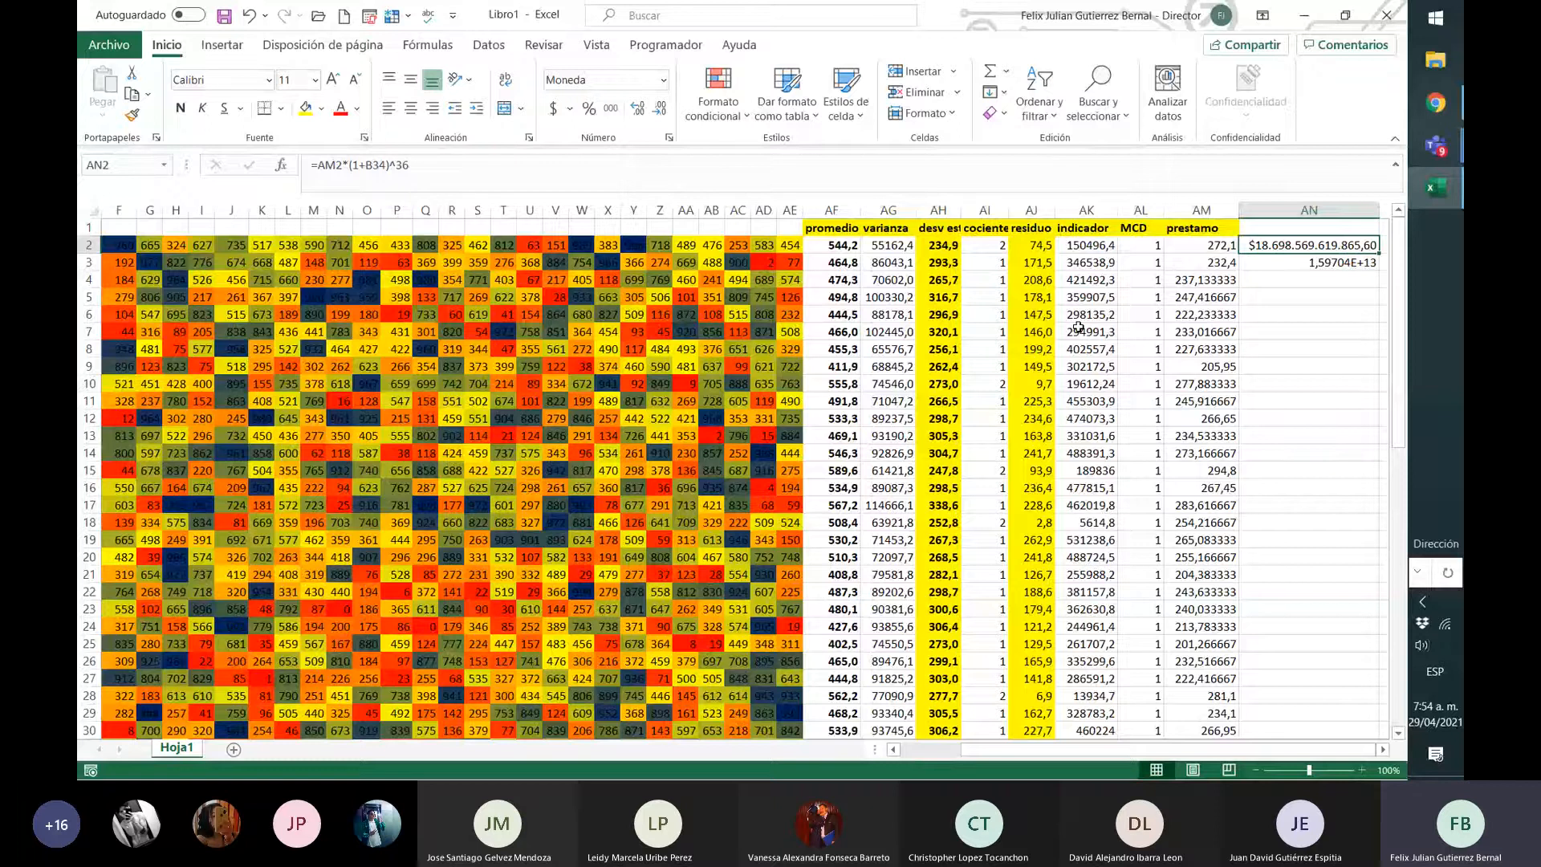
- Format the interest cell B34 under int as a percentage and set it to 1%
key(Down)
key(Left)
key(Left)
key(Left)
key(Left)
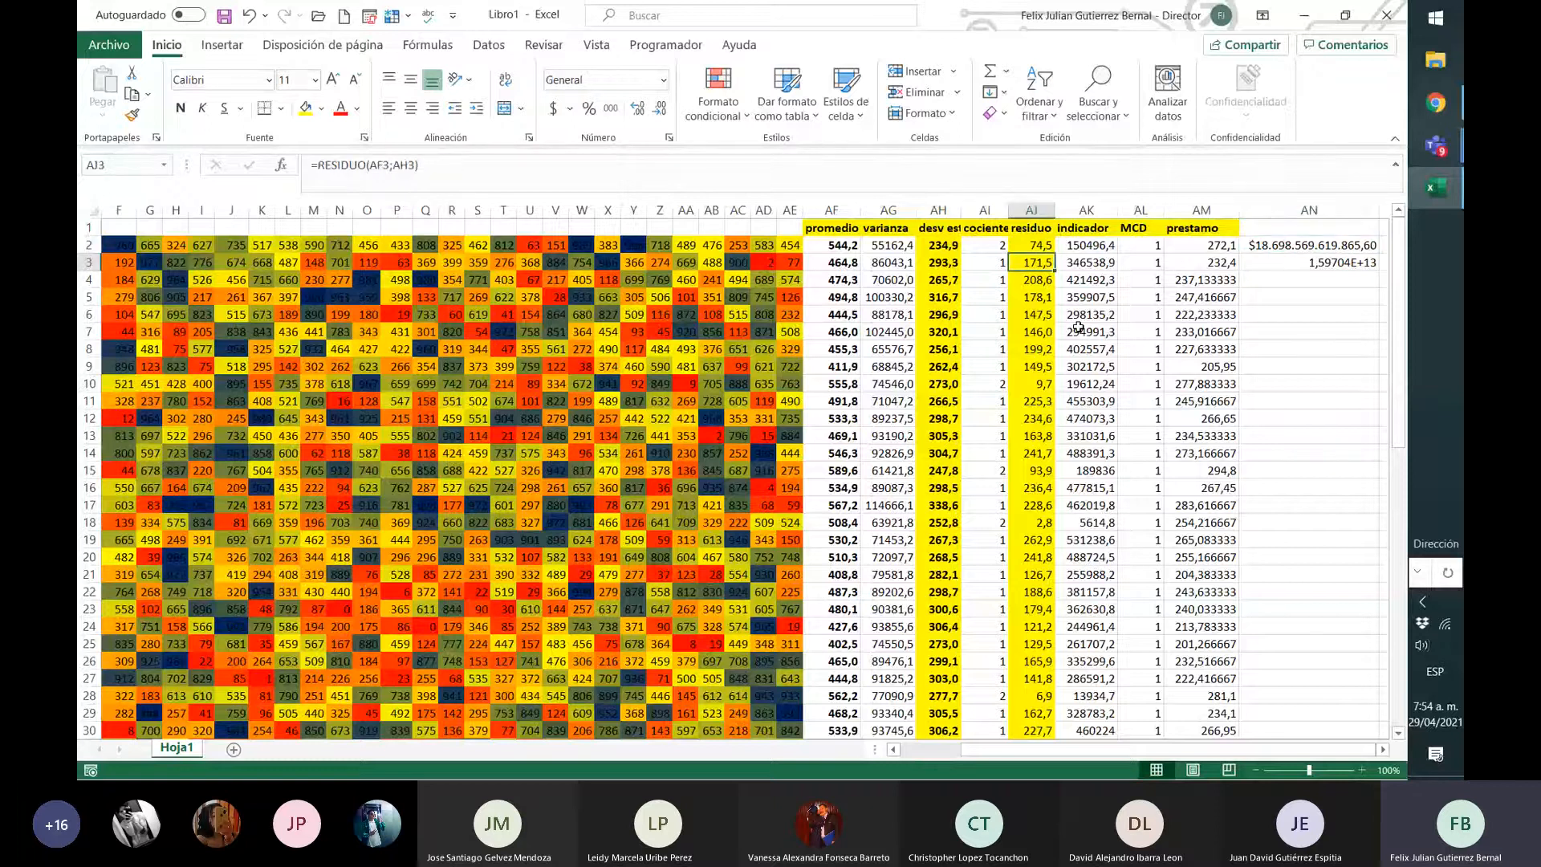
key(ctrl+Left)
key(Down)
key(Down)
key(Down)
key(Down)
key(Down)
key(Down)
key(Down)
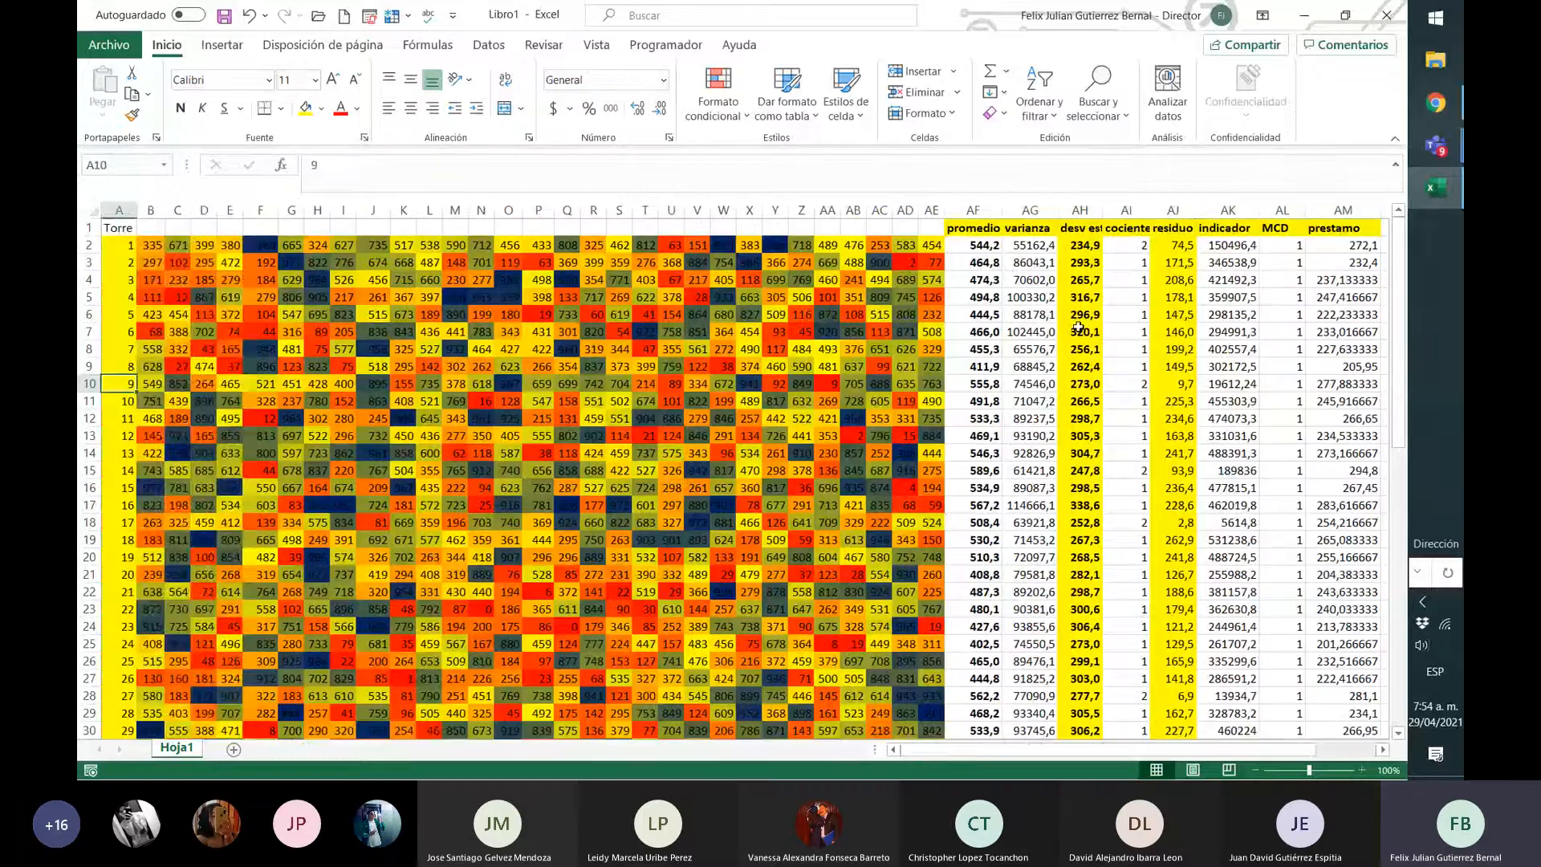
key(Down)
key(Down)
key(Down)
key(Down)
key(Down)
key(Down)
key(Down)
key(Down)
key(Down)
key(Down)
key(Down)
key(Down)
key(Down)
key(Down)
key(Down)
key(Down)
key(Down)
key(Down)
key(Down)
key(Down)
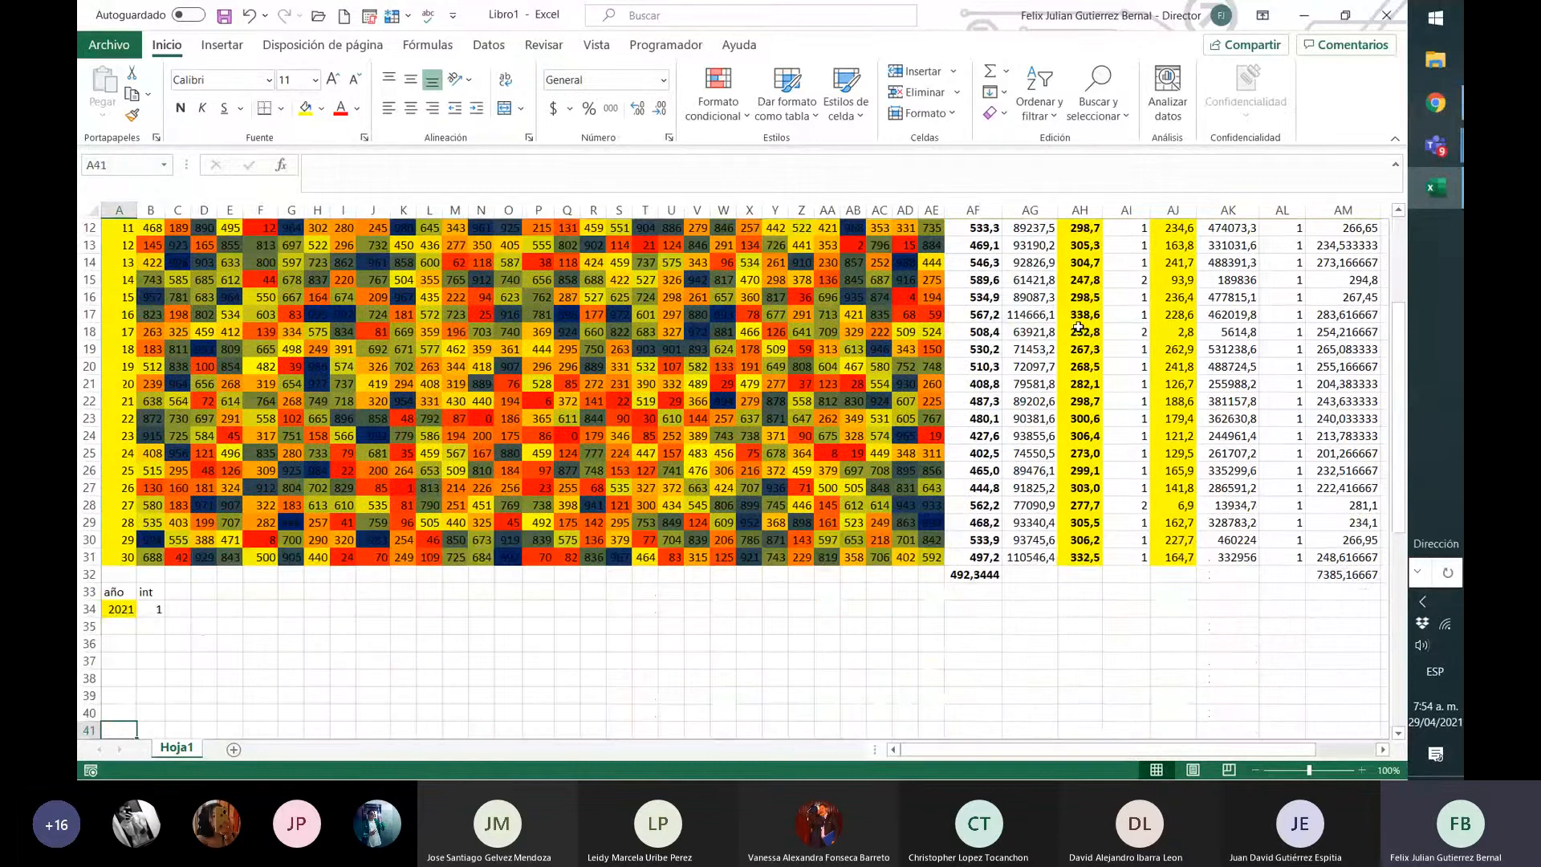
key(ctrl+Up)
key(Right)
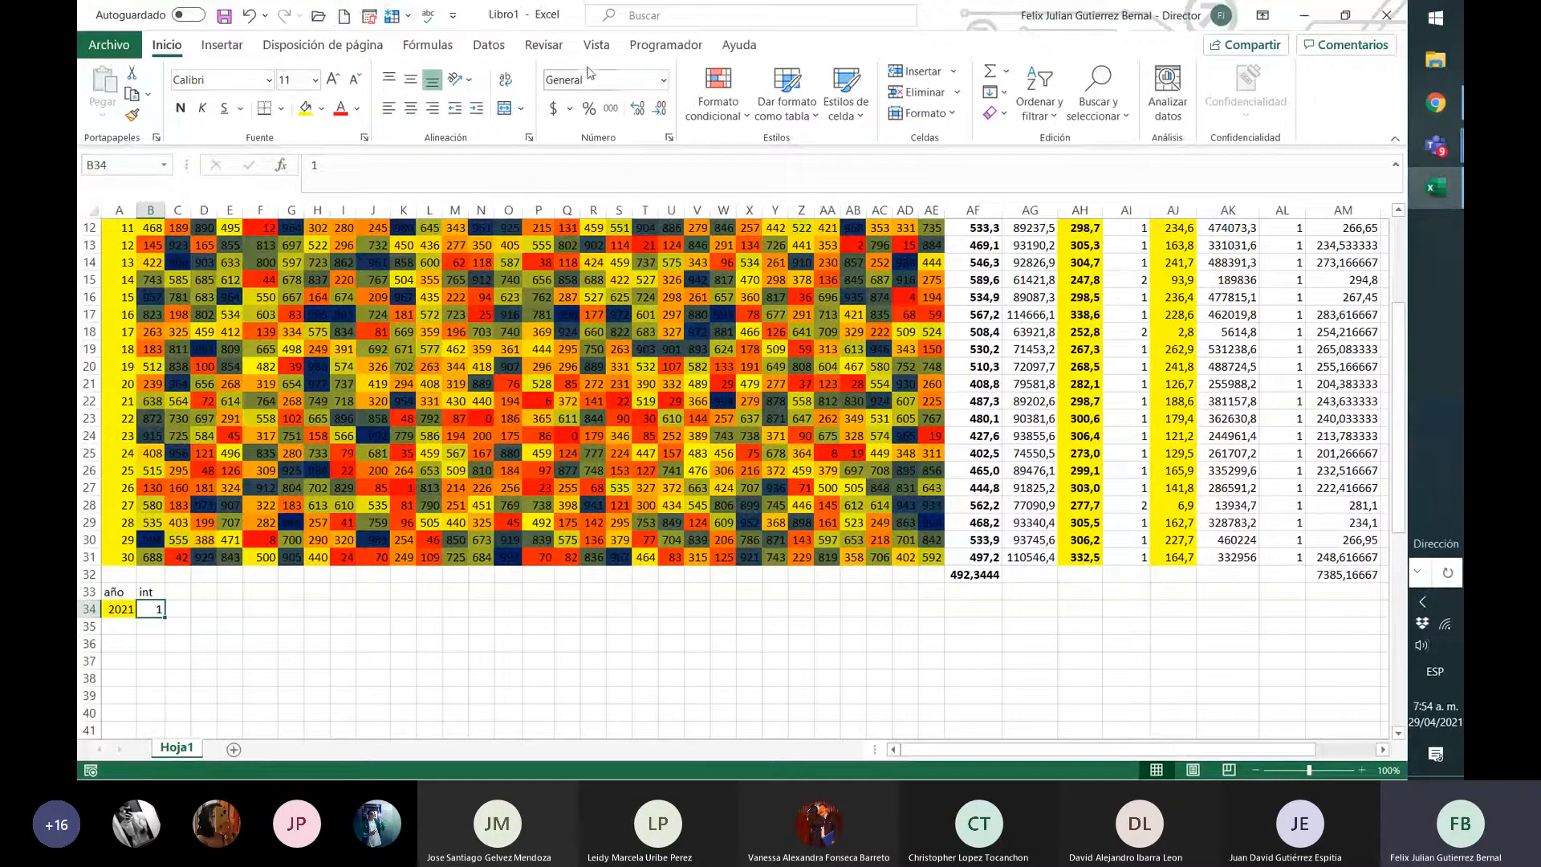
click(589, 108)
text(1)
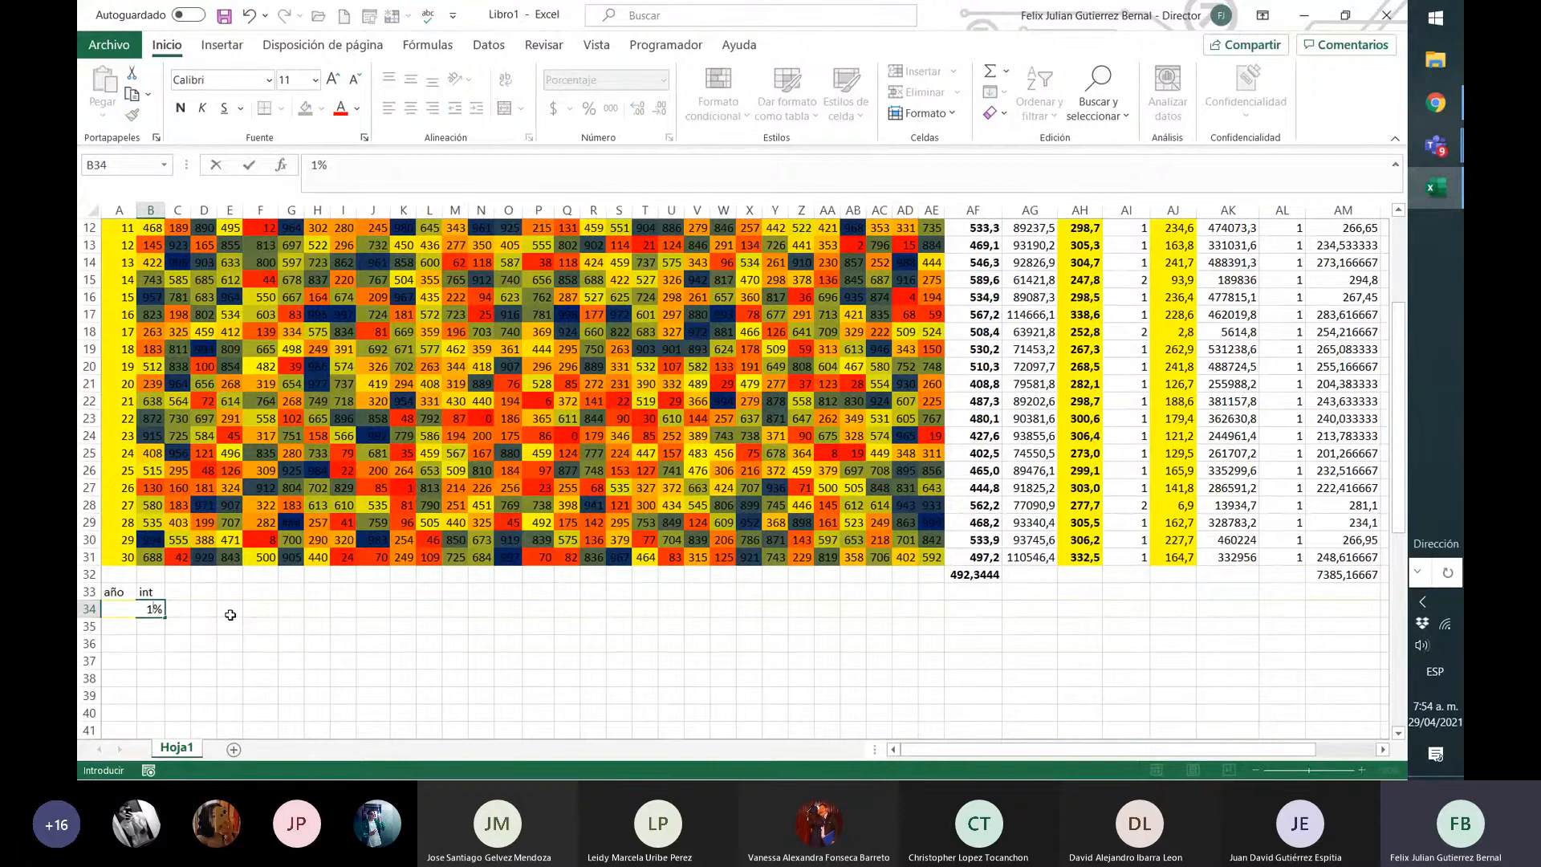
key(Right)
- Return to the first prestamo row and examine the recalculated future values and the formula in AN2
key(Right)
key(Right)
key(Right)
key(Right)
key(Right)
key(Right)
key(Right)
key(Right)
key(Right)
key(Right)
key(Right)
key(Right)
key(Right)
key(Right)
key(Right)
key(Right)
key(Right)
key(Right)
key(Right)
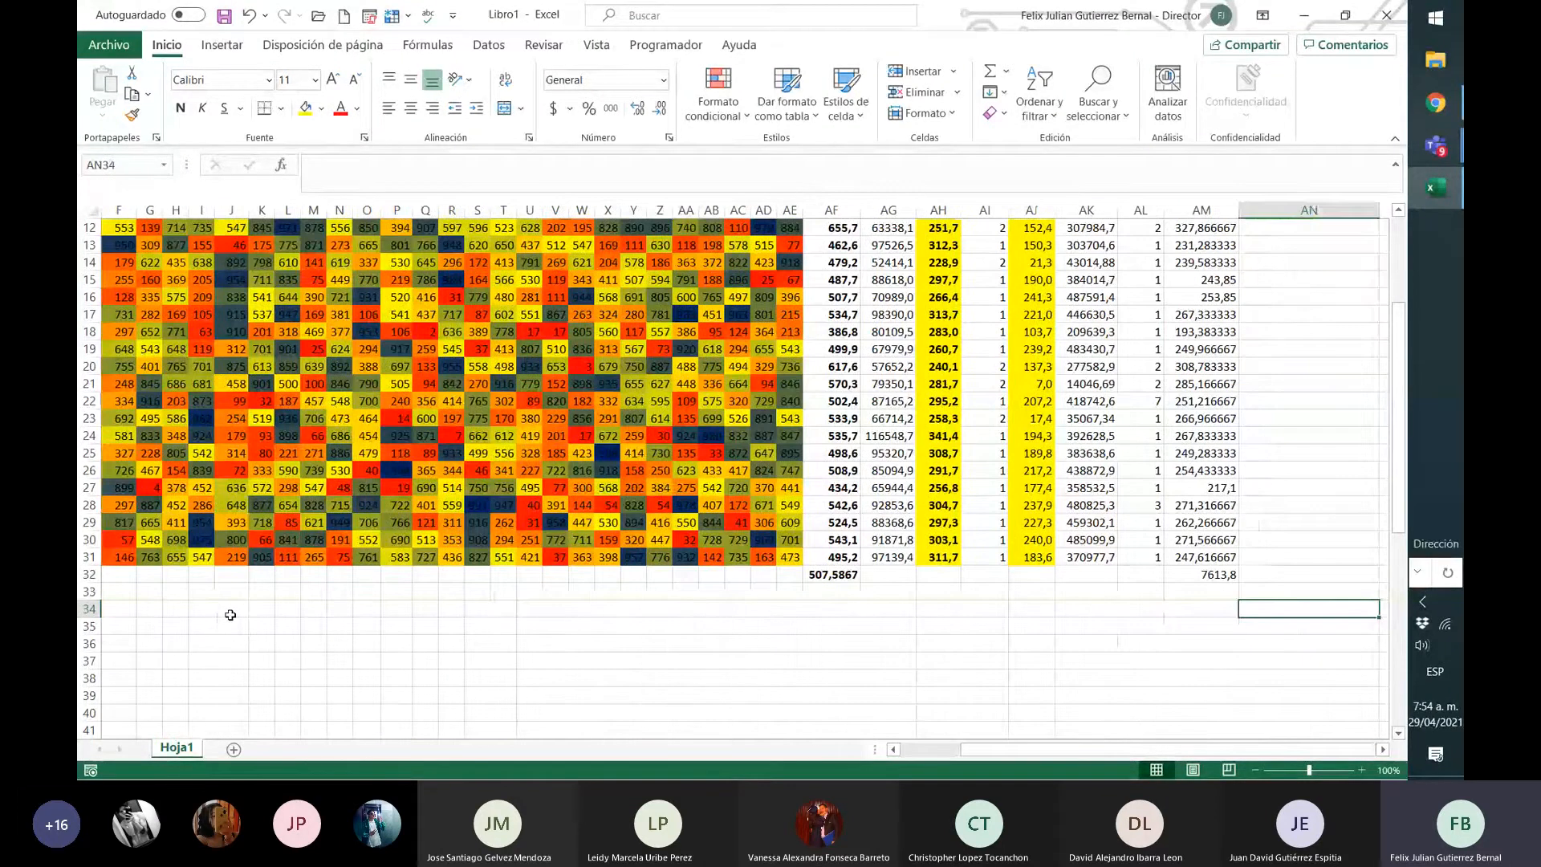
key(Left)
key(Up)
key(Up)
key(Up)
key(Up)
key(Up)
key(Up)
key(Up)
key(Up)
key(Up)
key(Up)
key(Up)
key(Up)
key(Up)
key(Up)
key(Up)
key(Up)
key(Up)
key(Up)
key(Up)
key(Up)
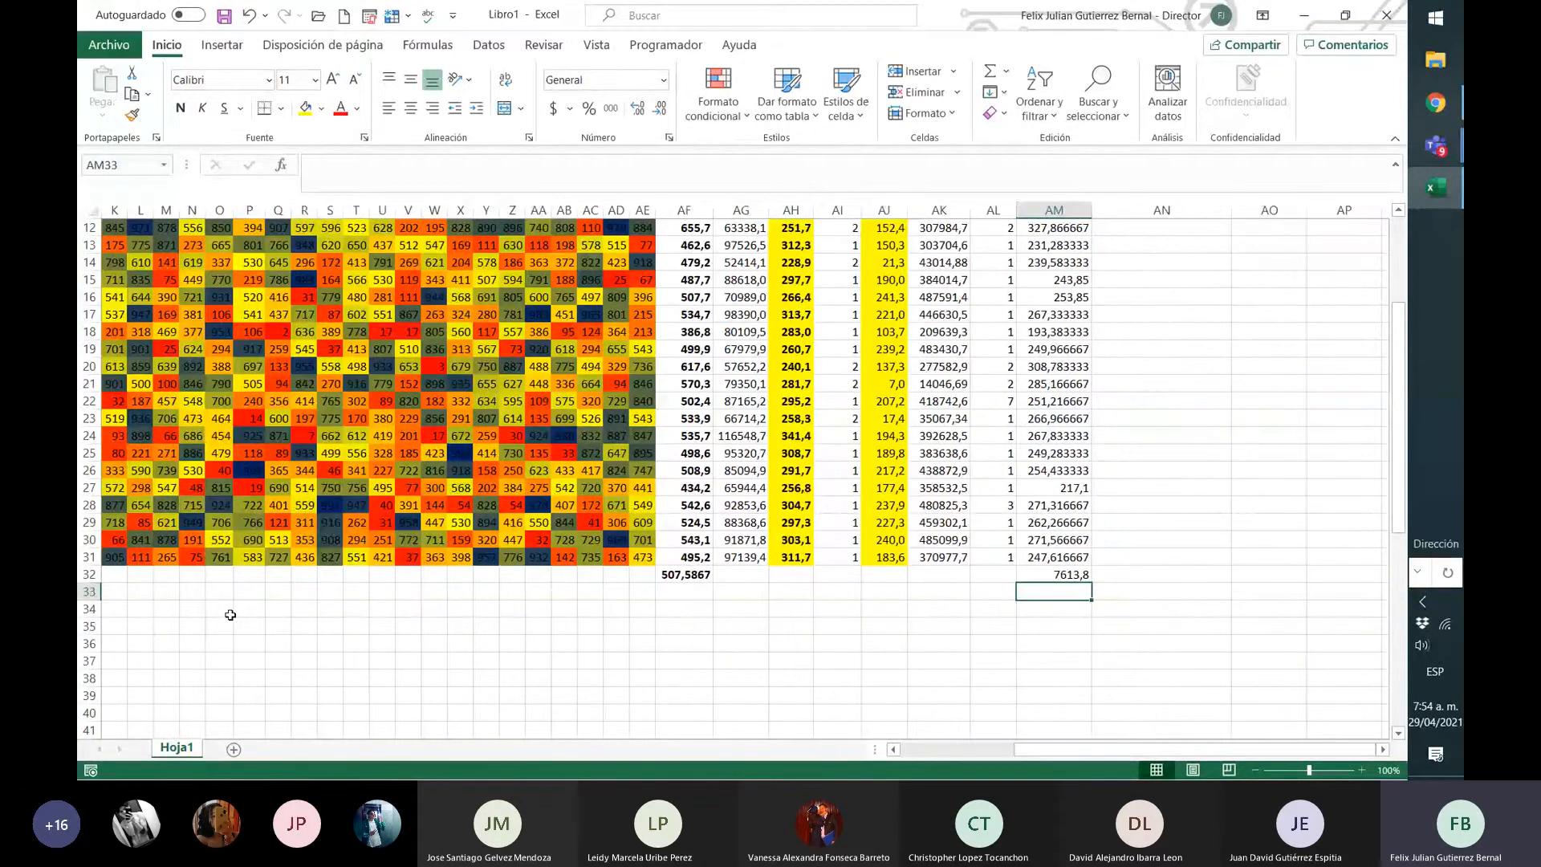
key(Up)
key(Up)
key(Up)
key(Up)
key(Up)
key(Up)
key(Up)
key(Up)
key(Up)
key(Up)
key(Up)
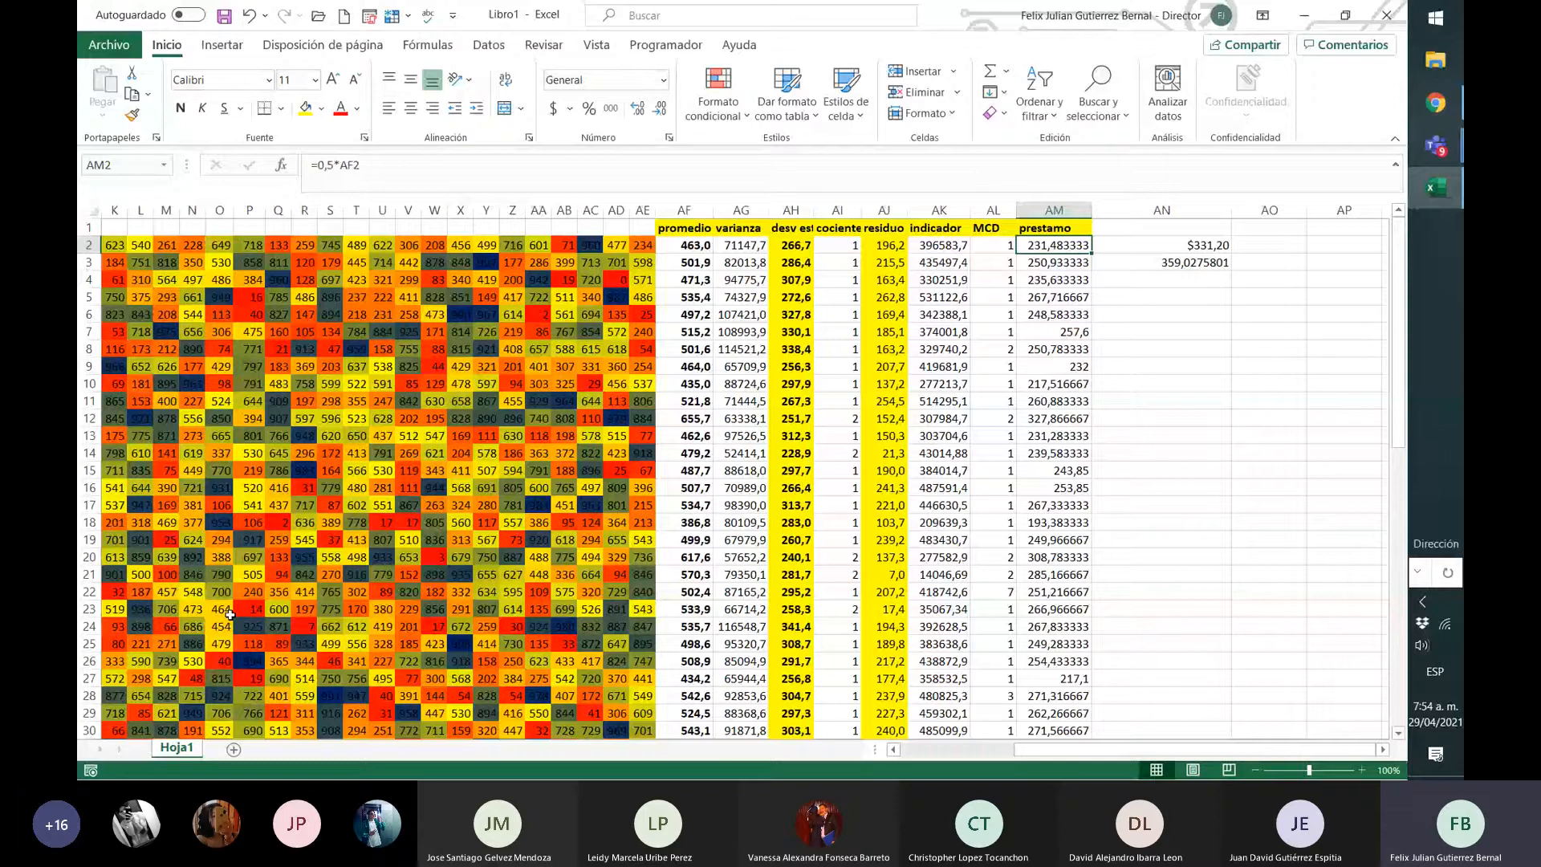
key(Right)
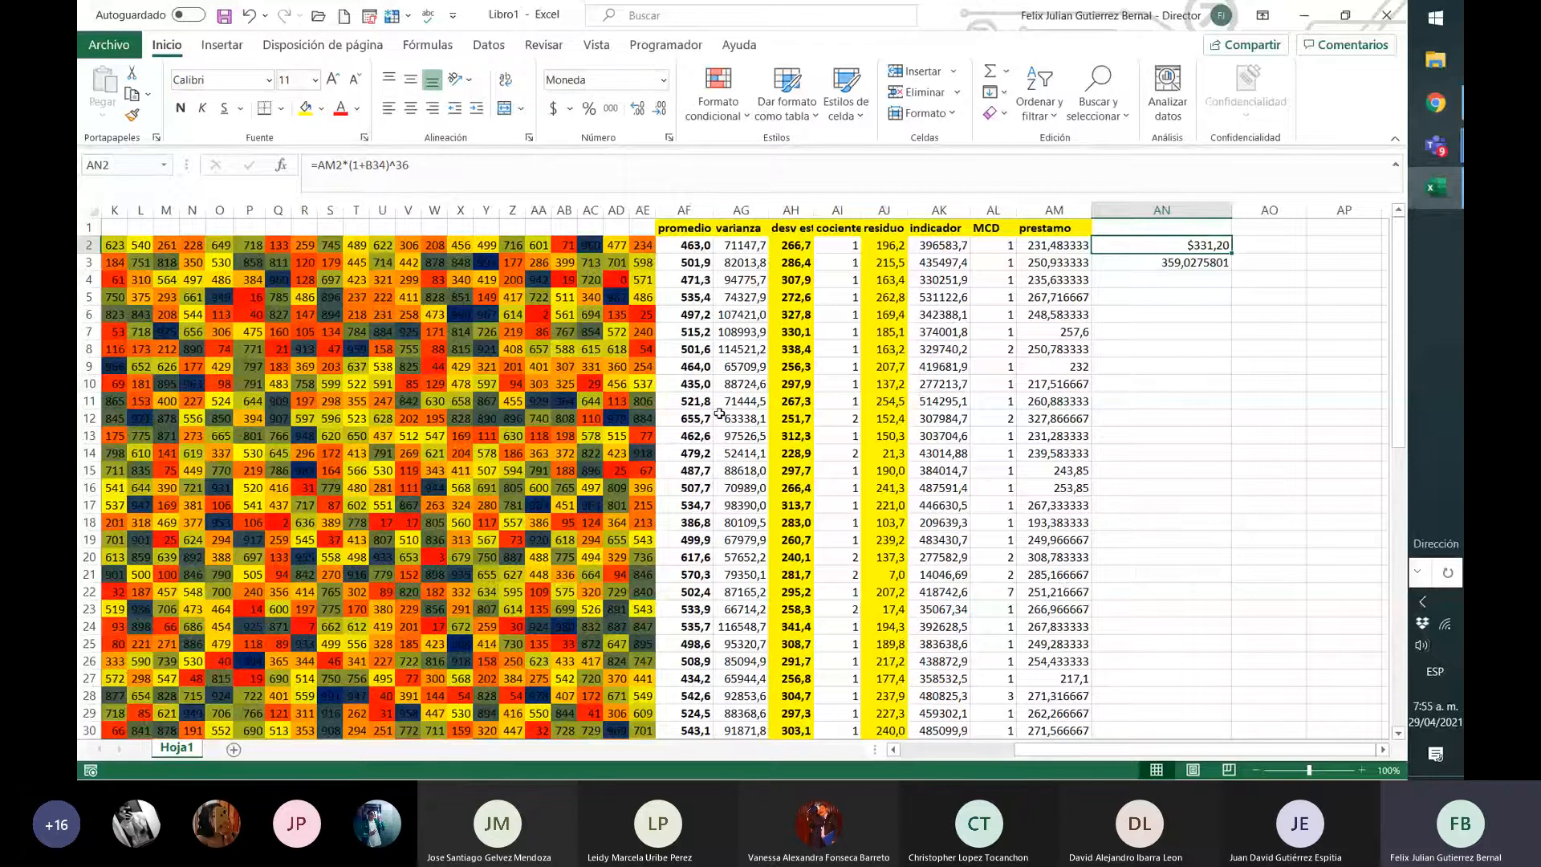
- Add the column headers paga in AN1 and banca in AO1
click(1196, 224)
text(paga)
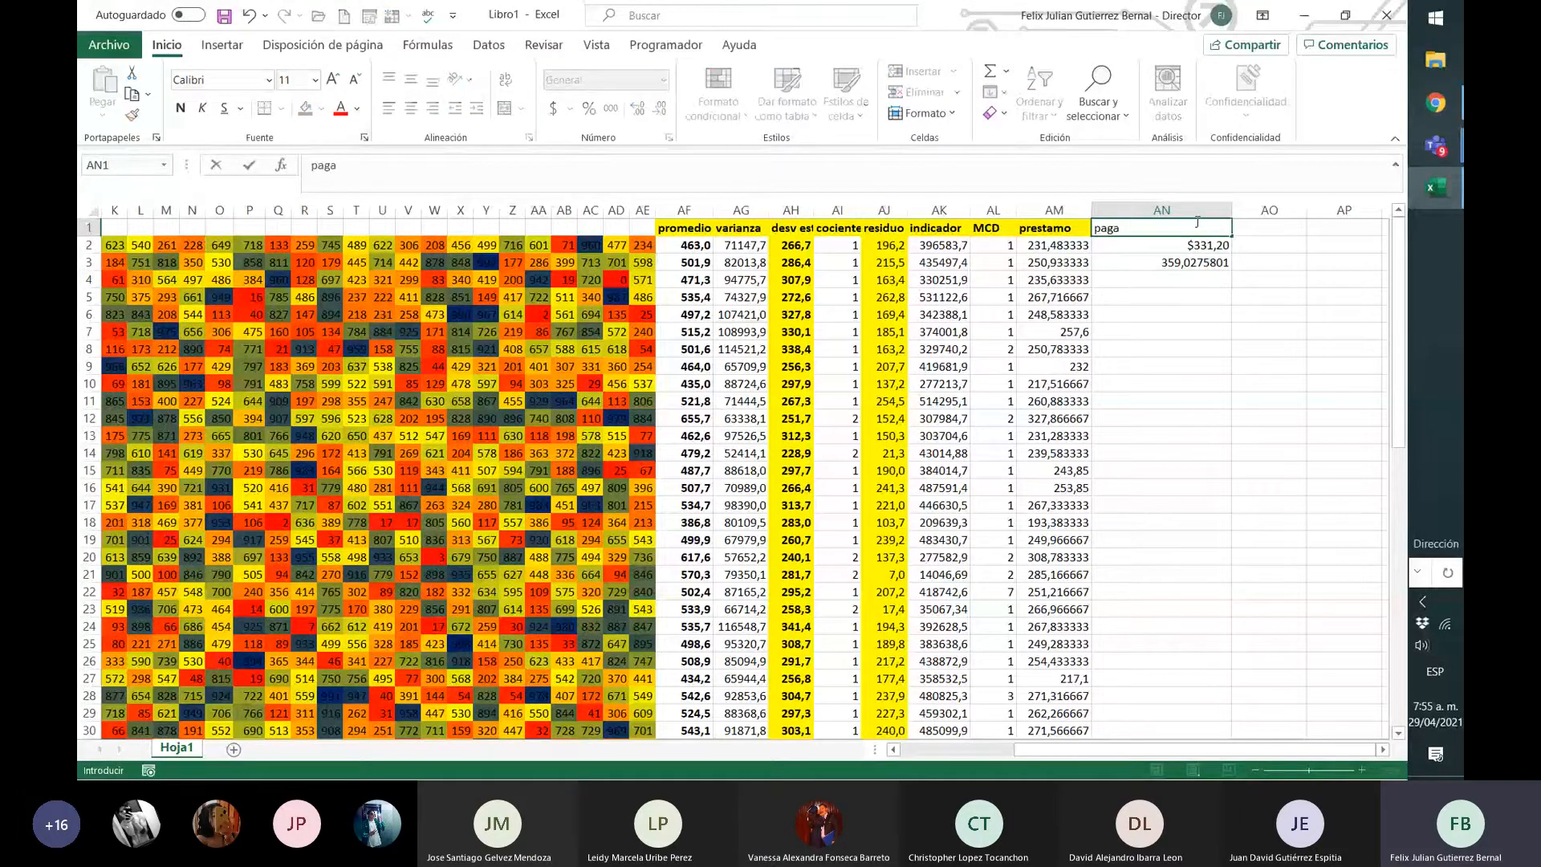
key(Tab)
text(ba)
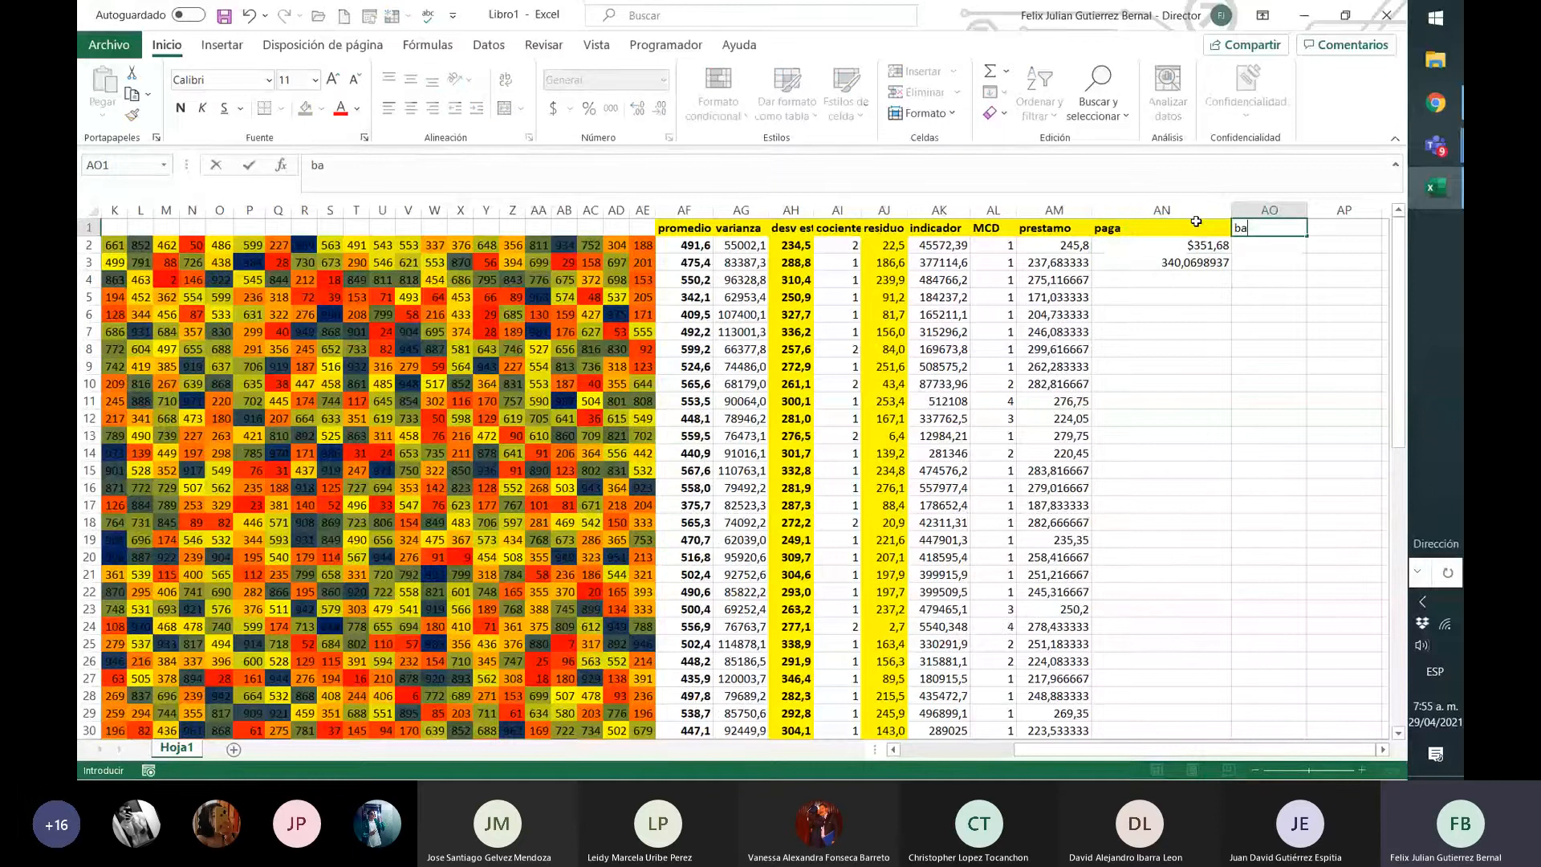
text(nca)
key(Return)
- Enter the formula =AN2-AM2 in AO2 to subtract the prestamo from the paga amount
text(?)
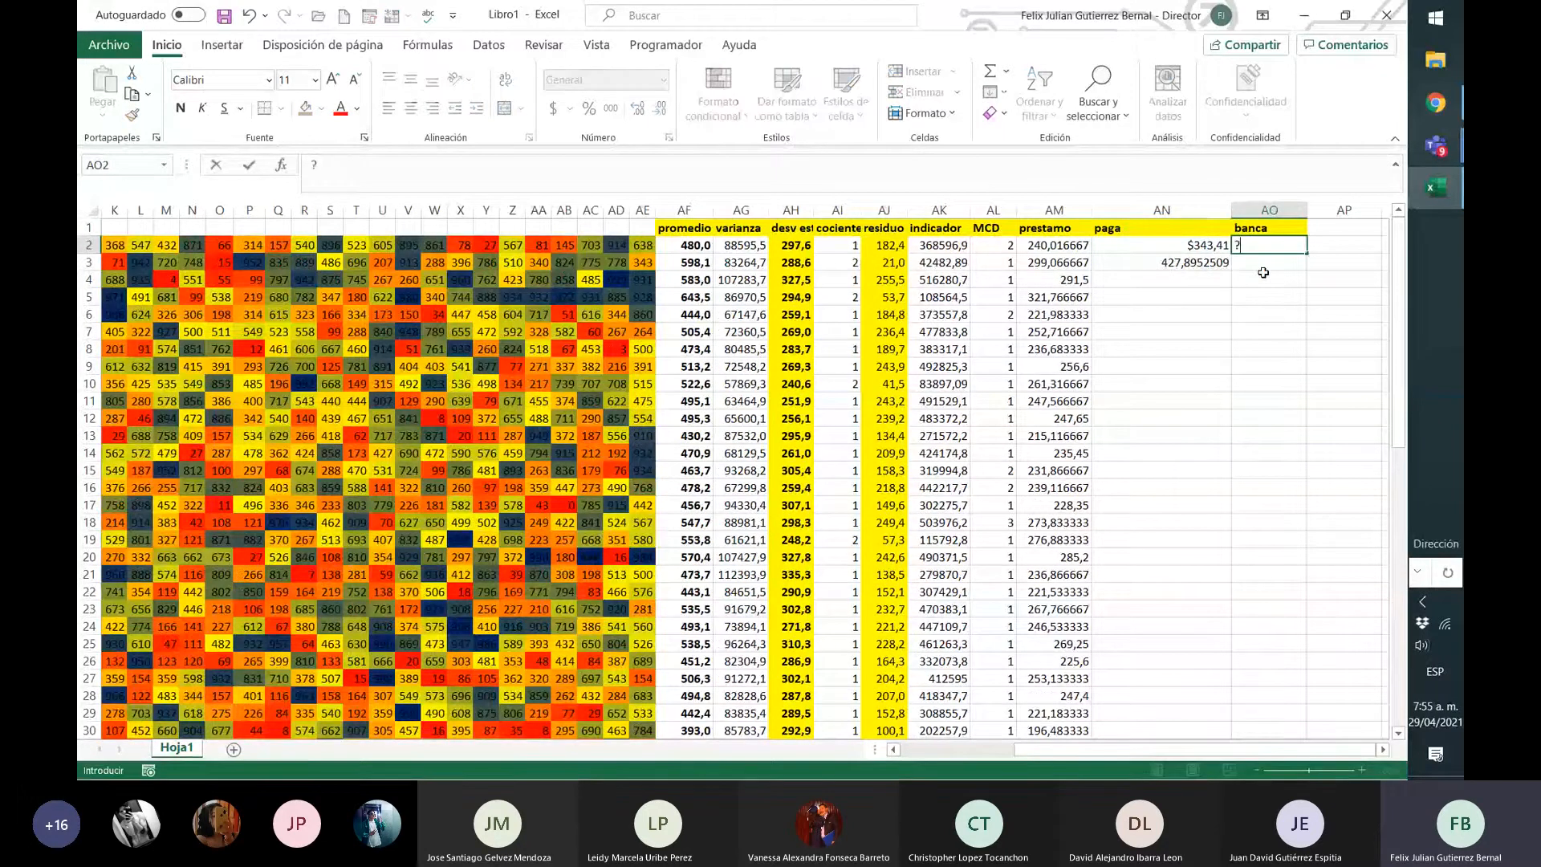
key(BackSpace)
text(=)
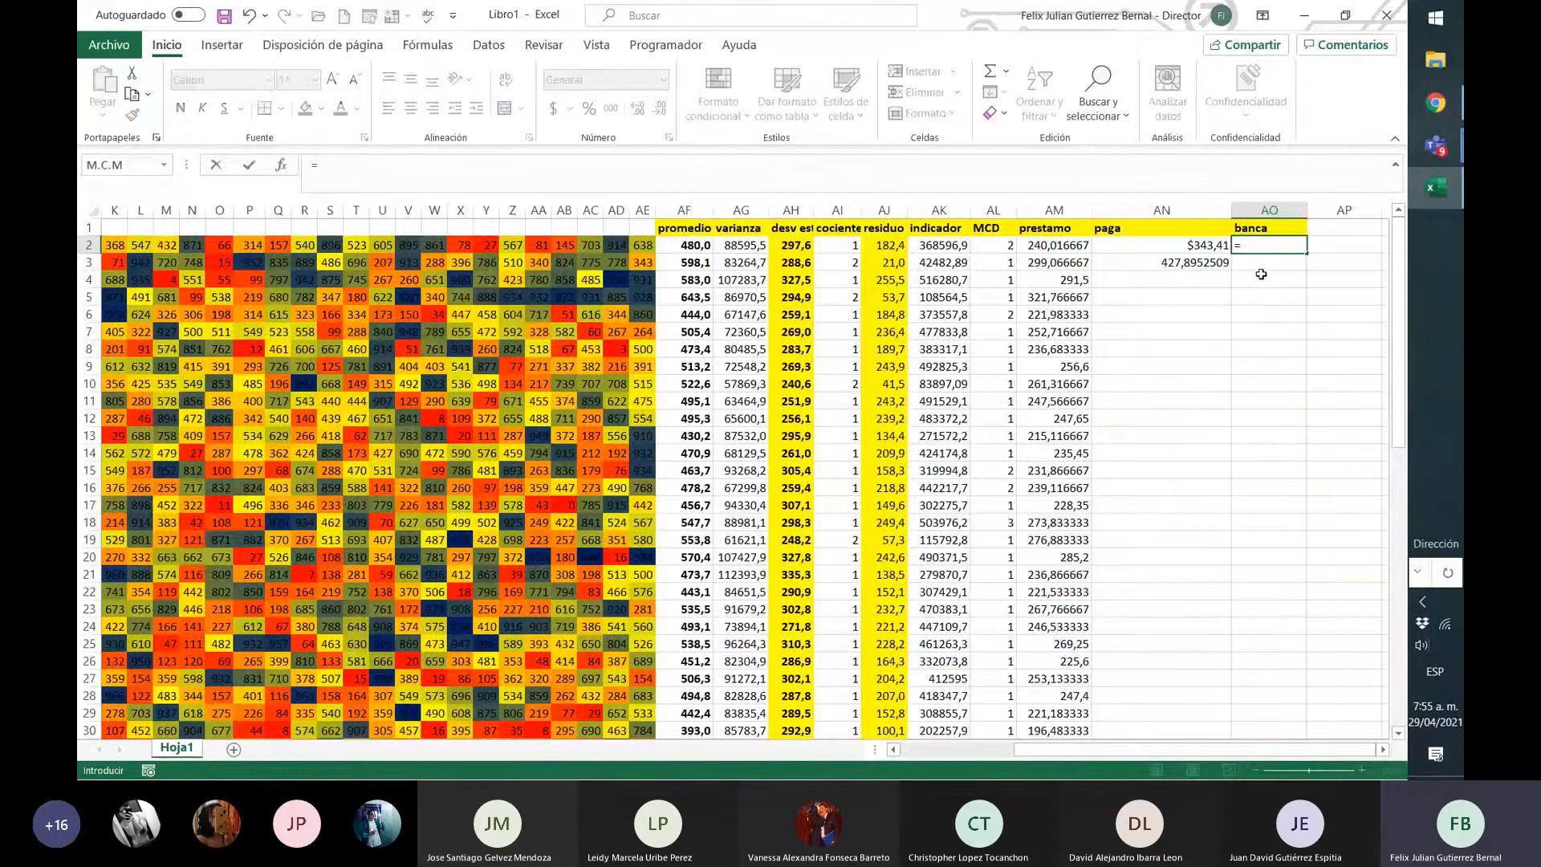
click(1186, 242)
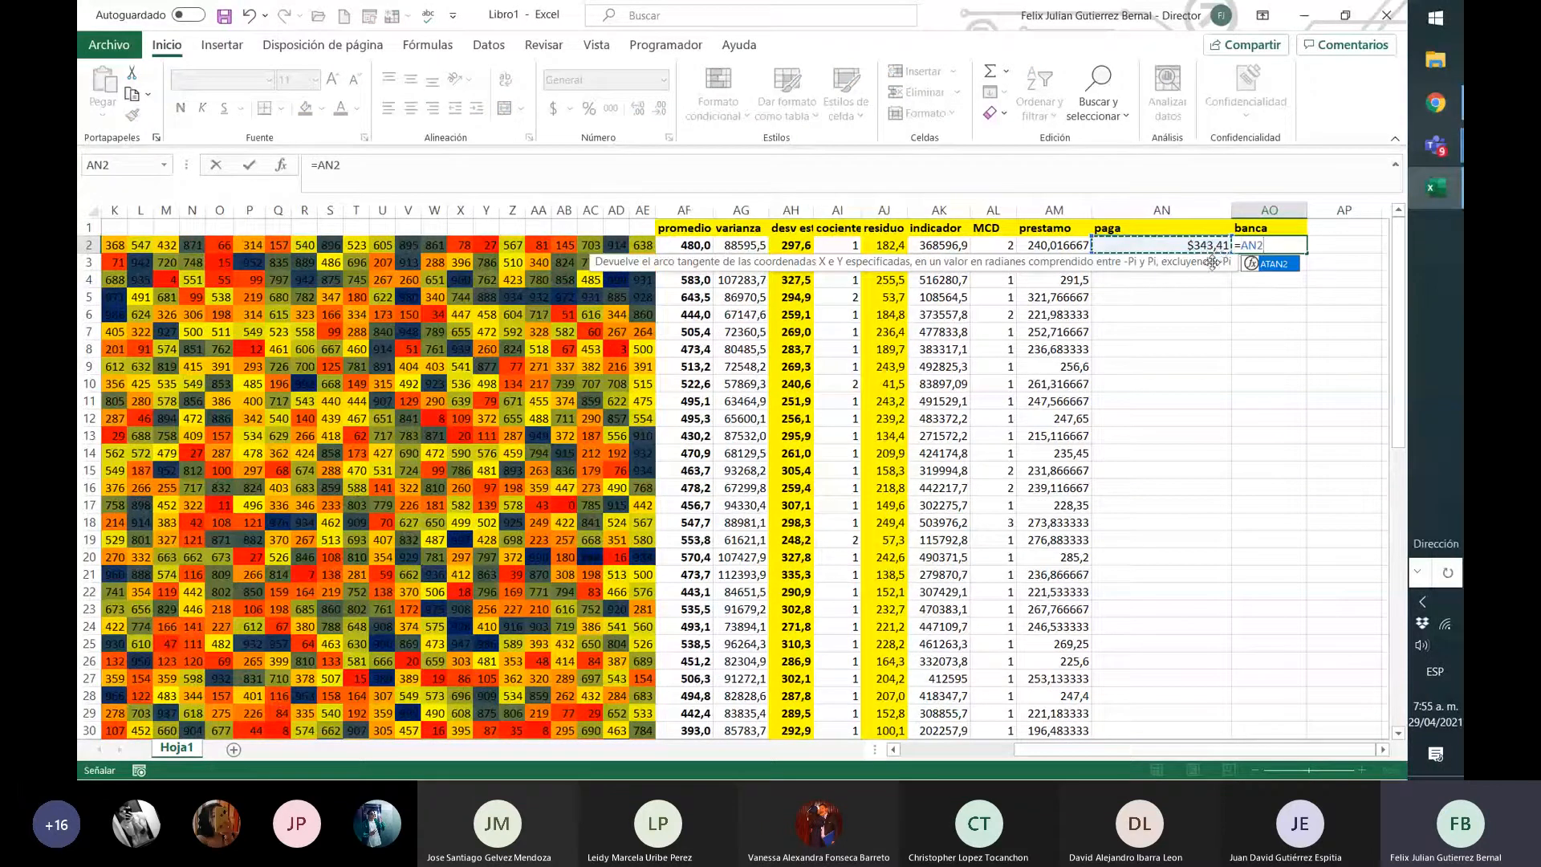
text(-)
click(1075, 246)
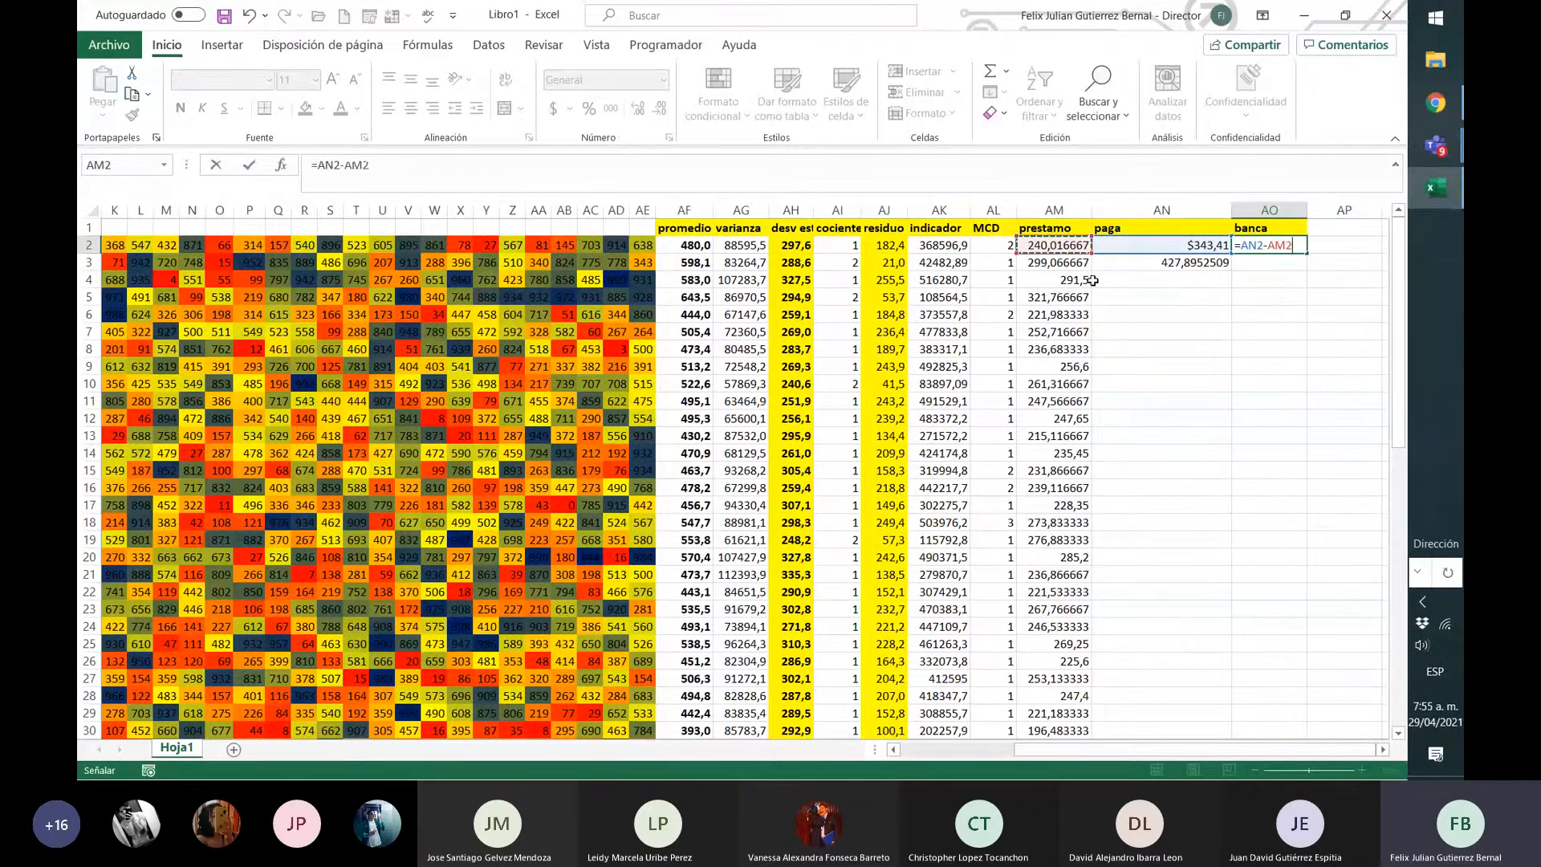
key(Return)
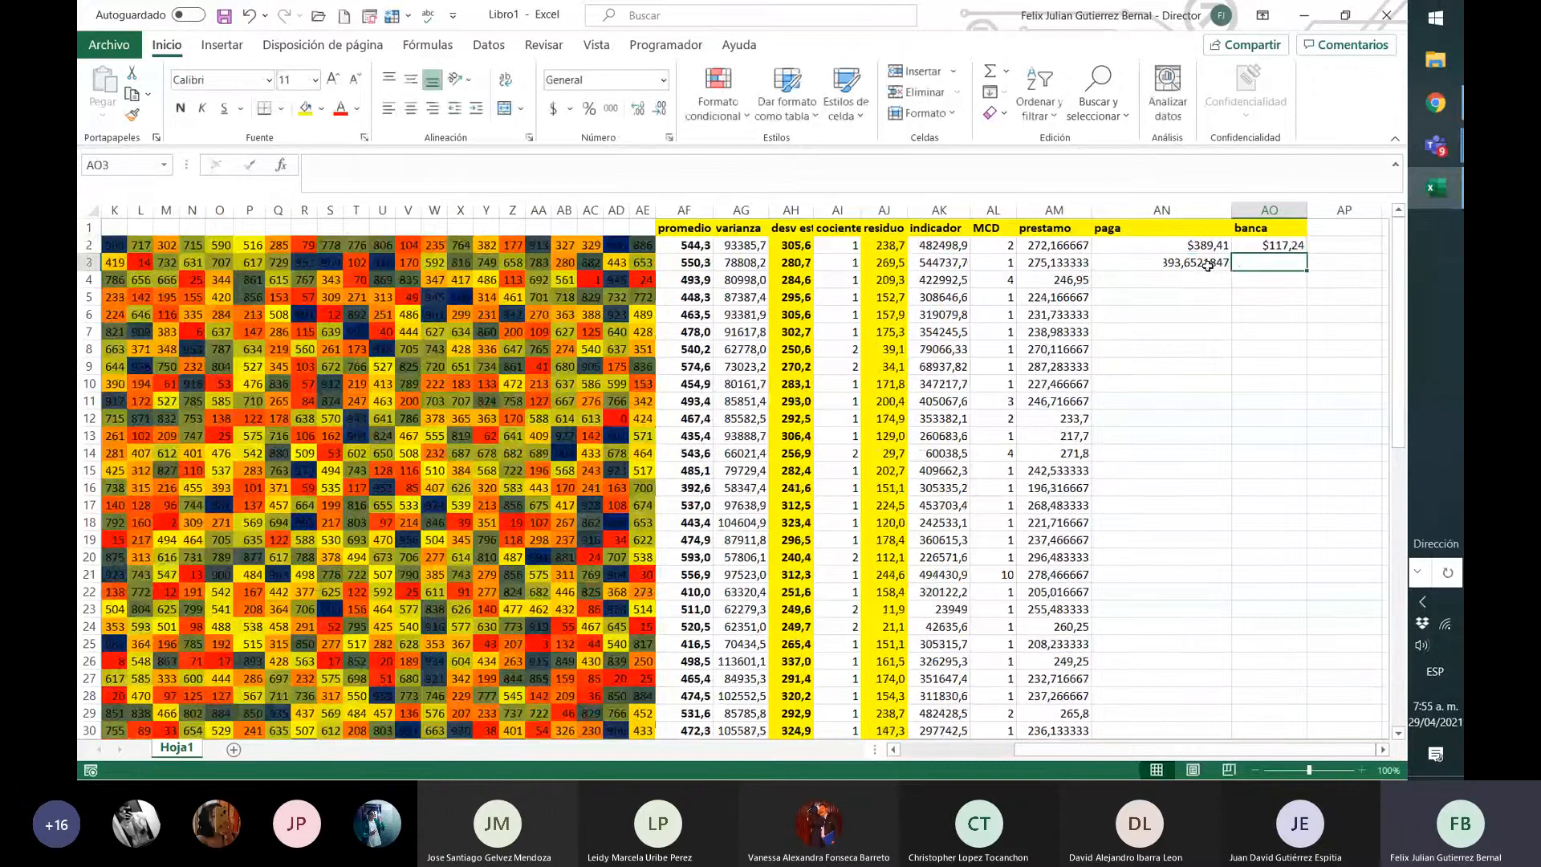
- Fill the AN3 formula down the paga column and the AO2 formula down the banca column through row 31
click(1208, 266)
drag(1233, 272, 1265, 538)
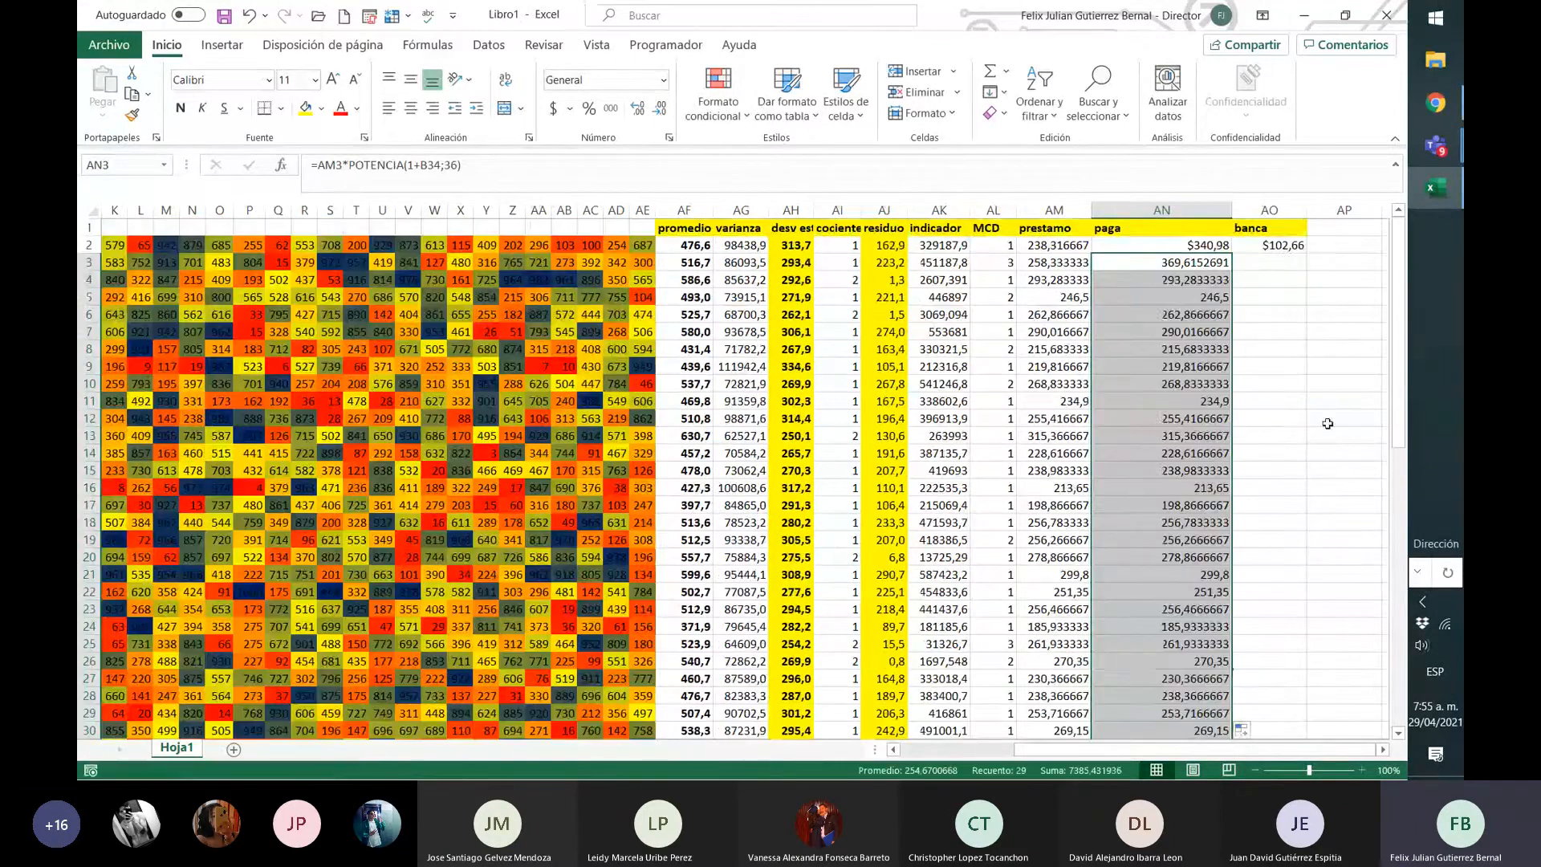
click(1282, 245)
drag(1305, 254, 1279, 700)
- Extend the prestamo total in AM32 across the paga and banca columns, and select AN3 to inspect its formula
click(1075, 695)
scroll(1284, 535, up, 2)
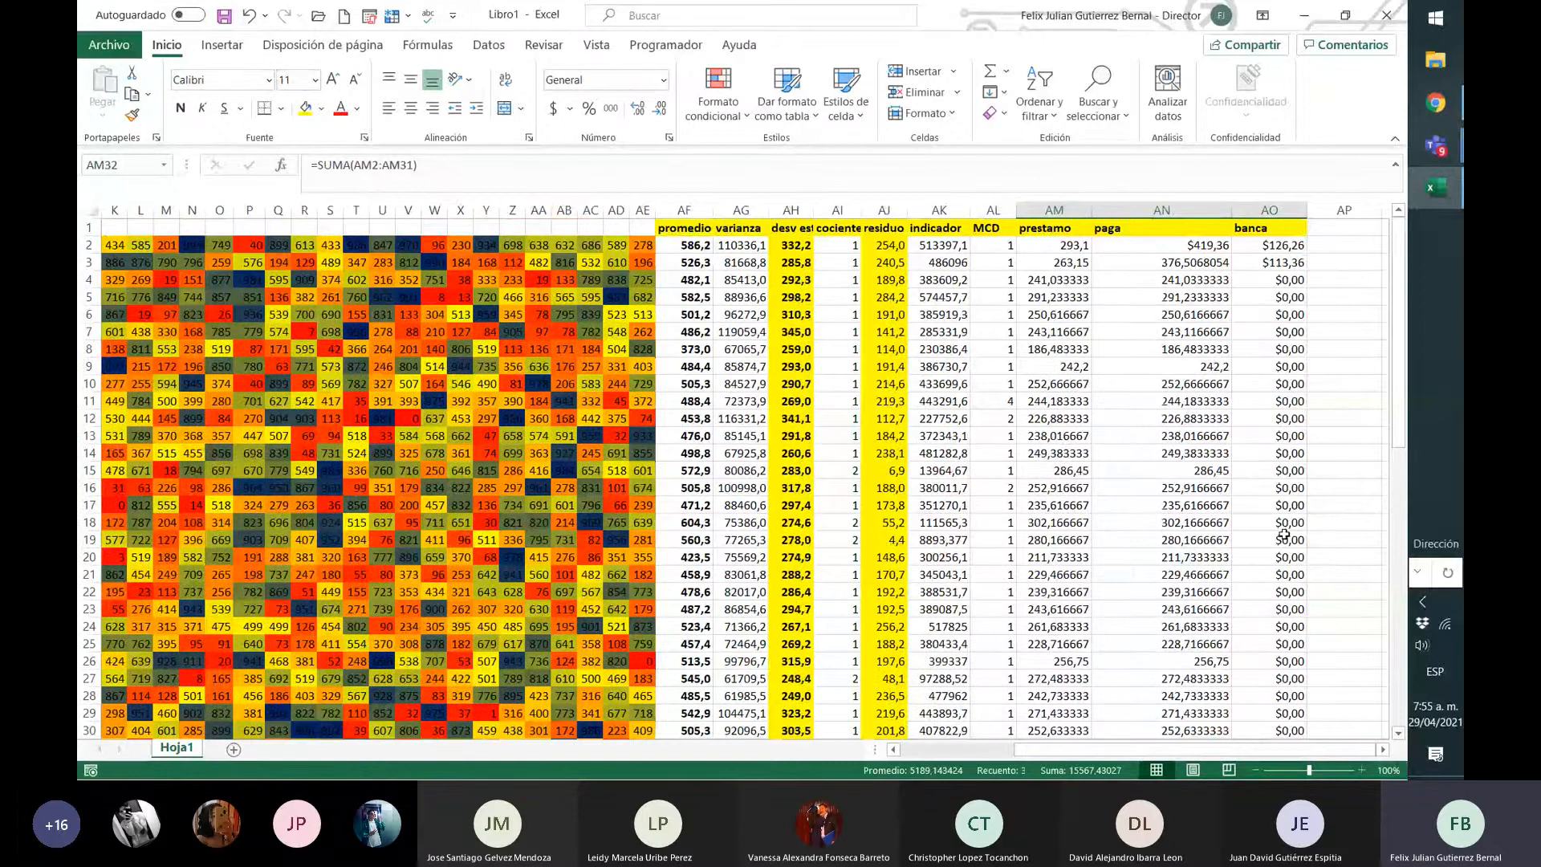
click(1195, 263)
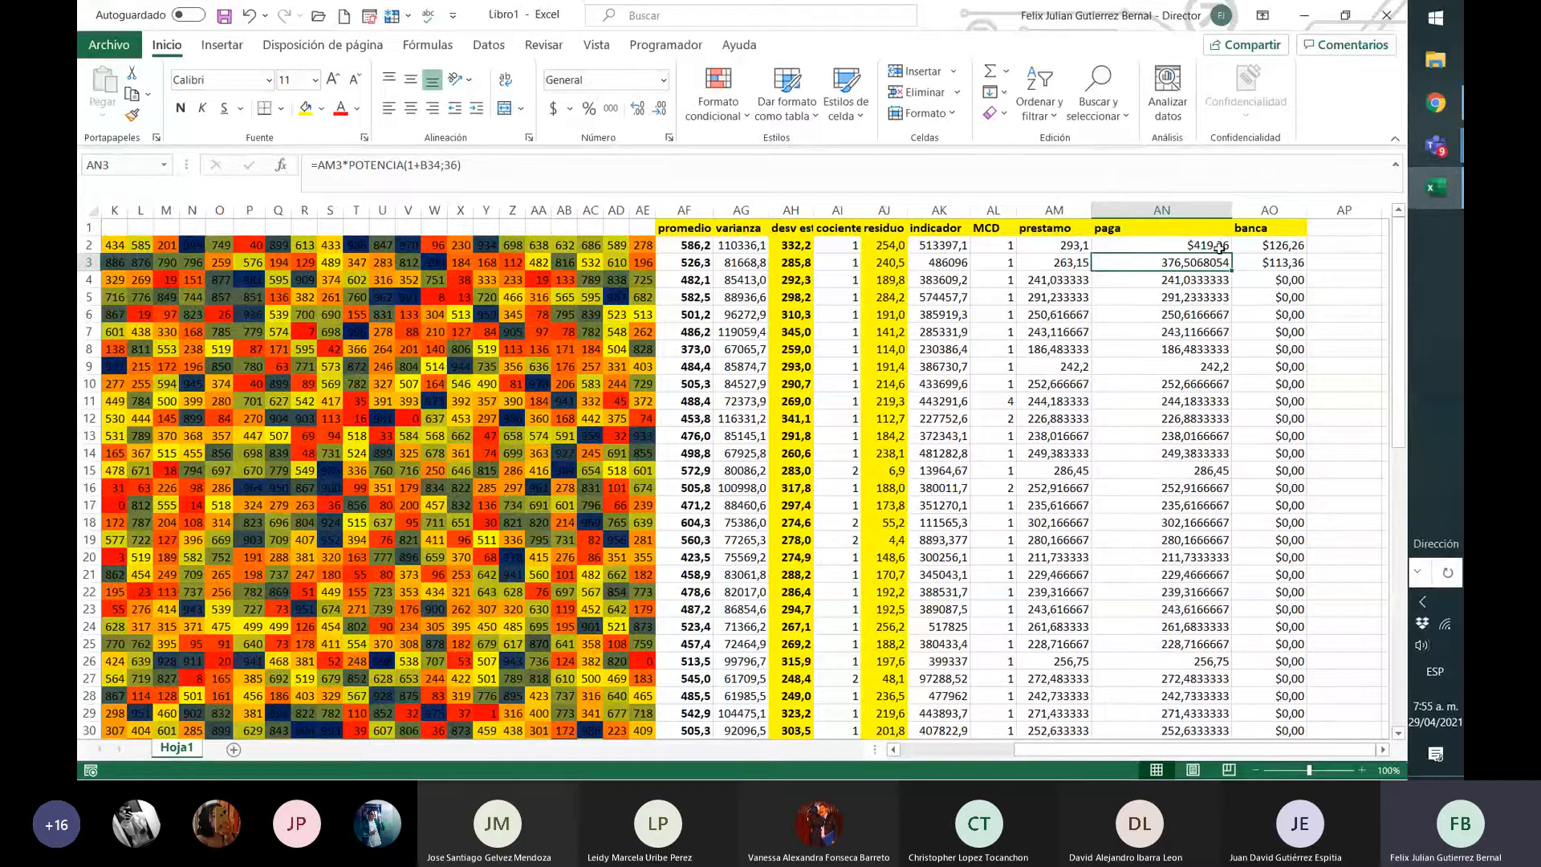
- Make the interest reference absolute in AN3, giving =AM3*POTENCIA(1+$B$34;36), and fill it down the paga column through row 31
click(423, 165)
text($B)
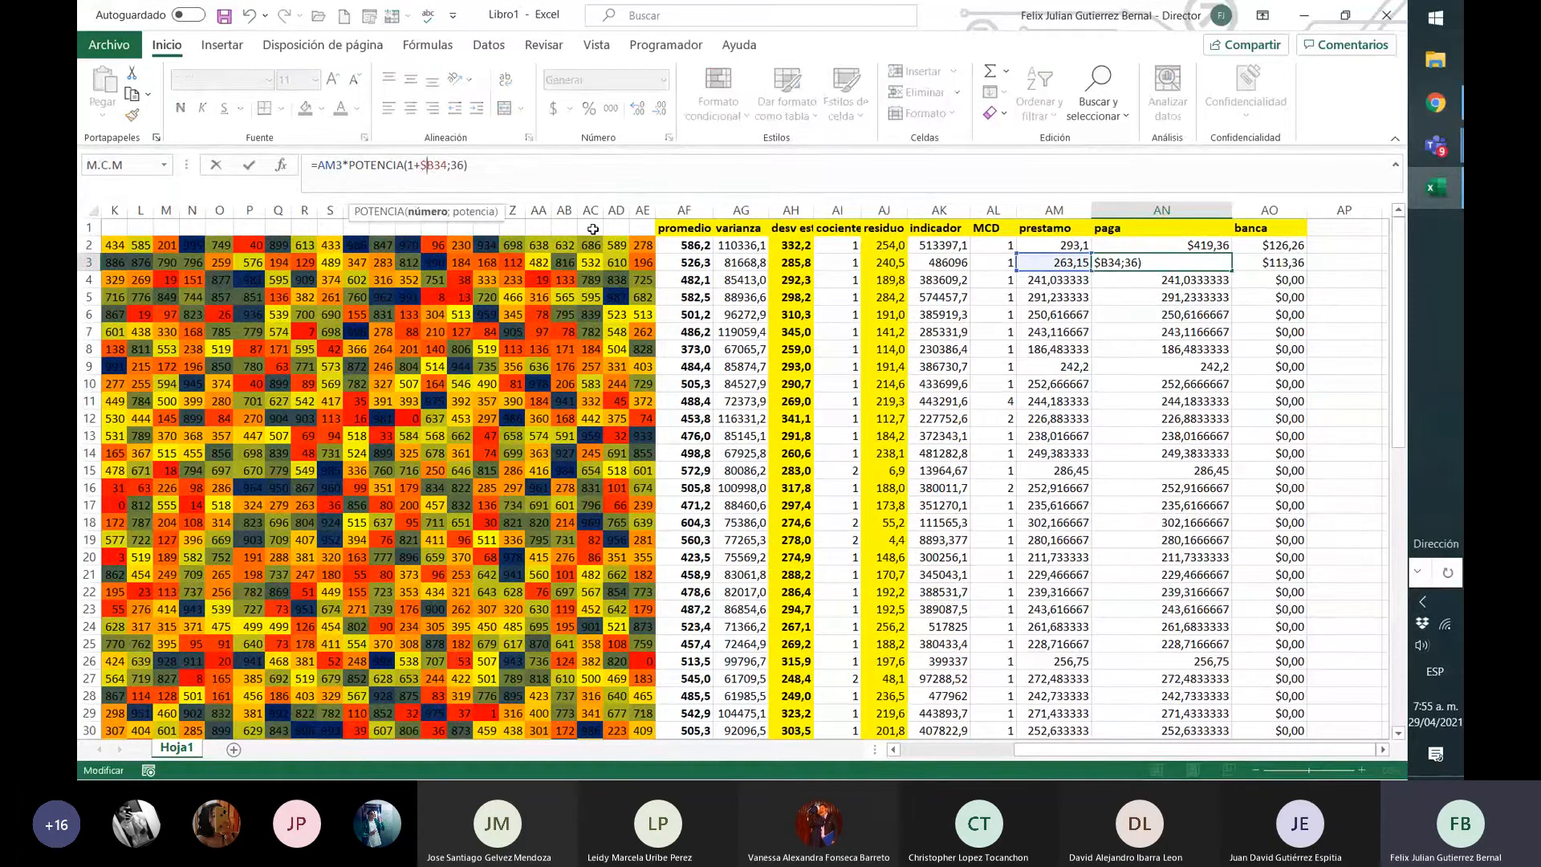
text($)
key(Return)
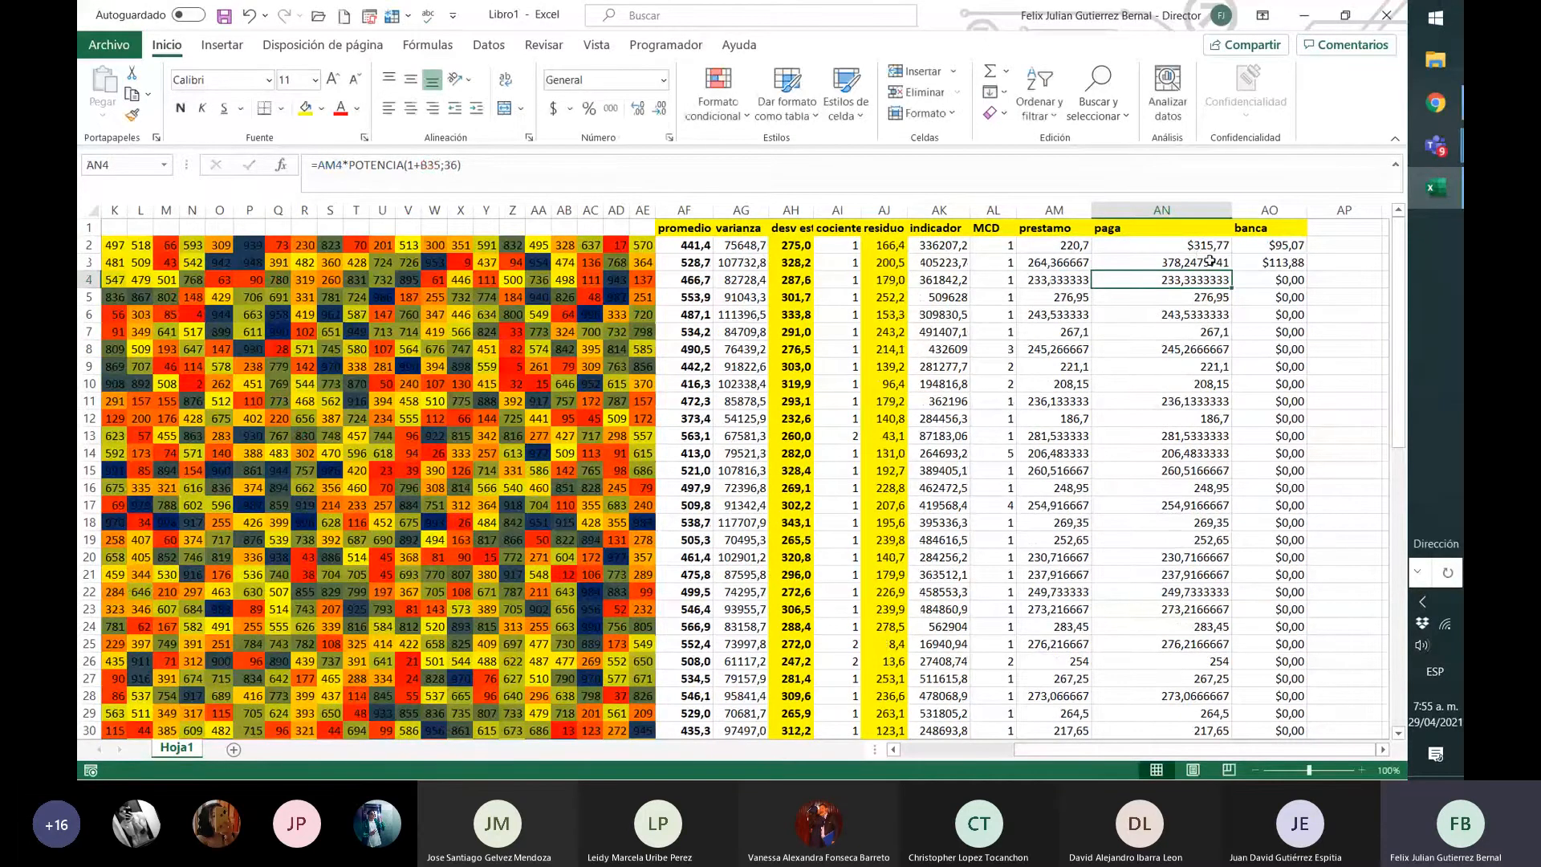
drag(1209, 262, 1203, 684)
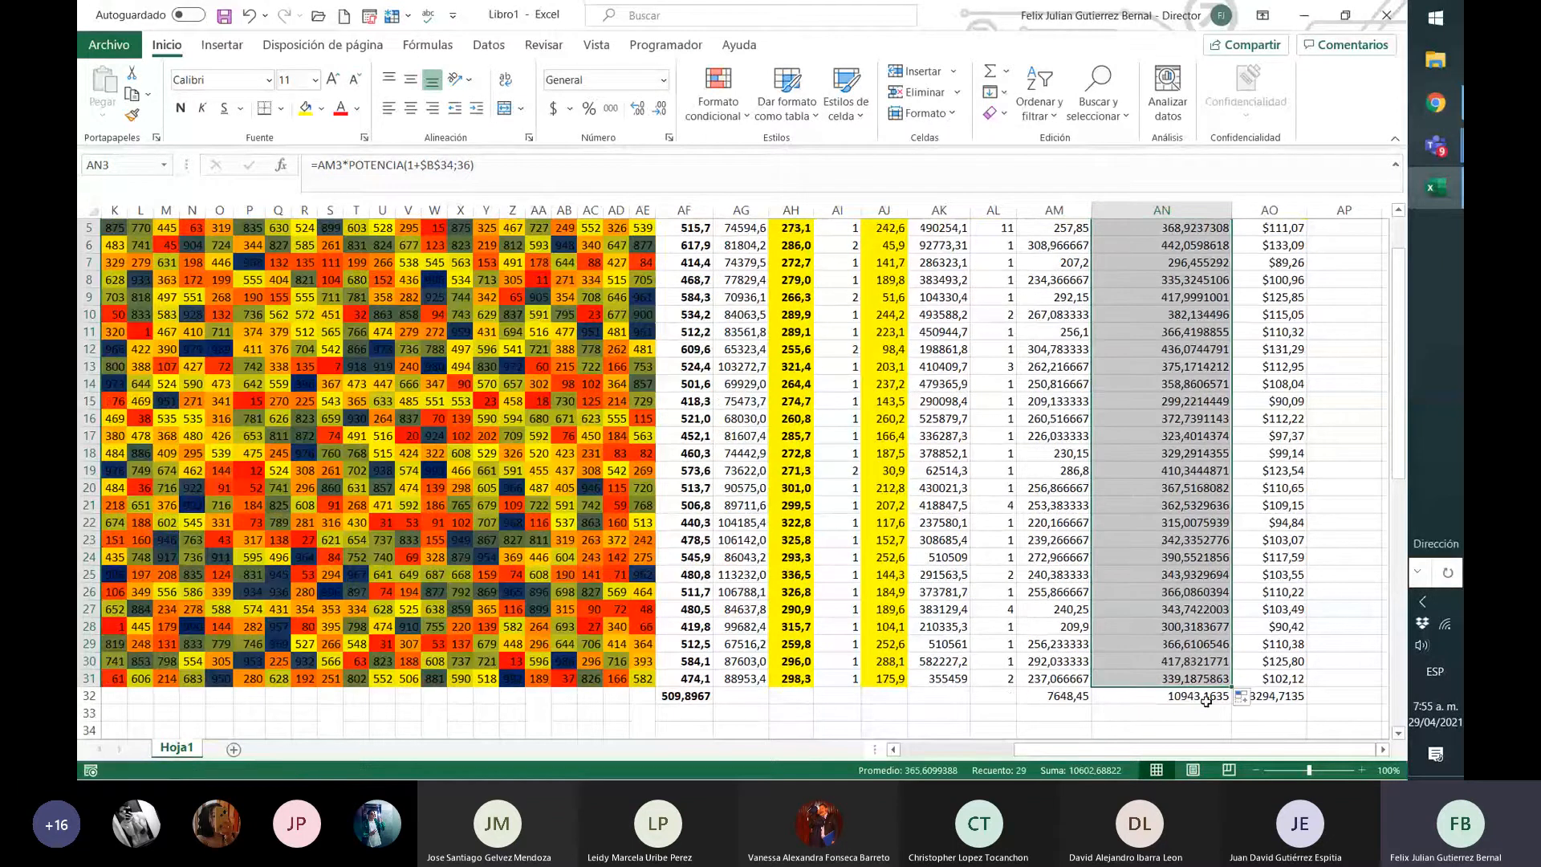
- Review the banca formula in AO27 and the prestamo, paga and banca totals in row 32
click(1289, 726)
click(1302, 611)
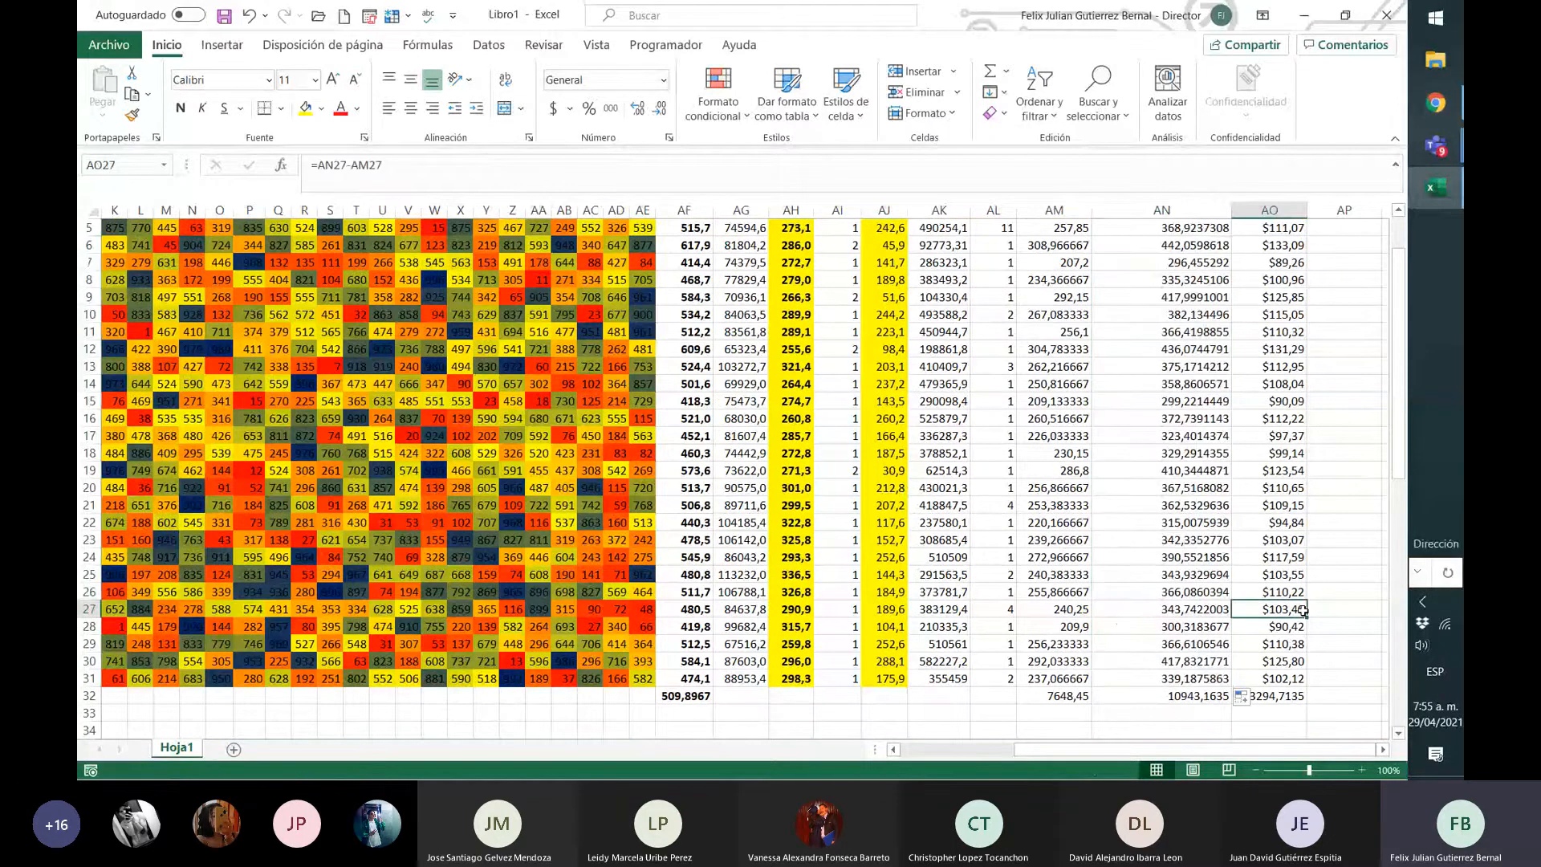
click(1039, 696)
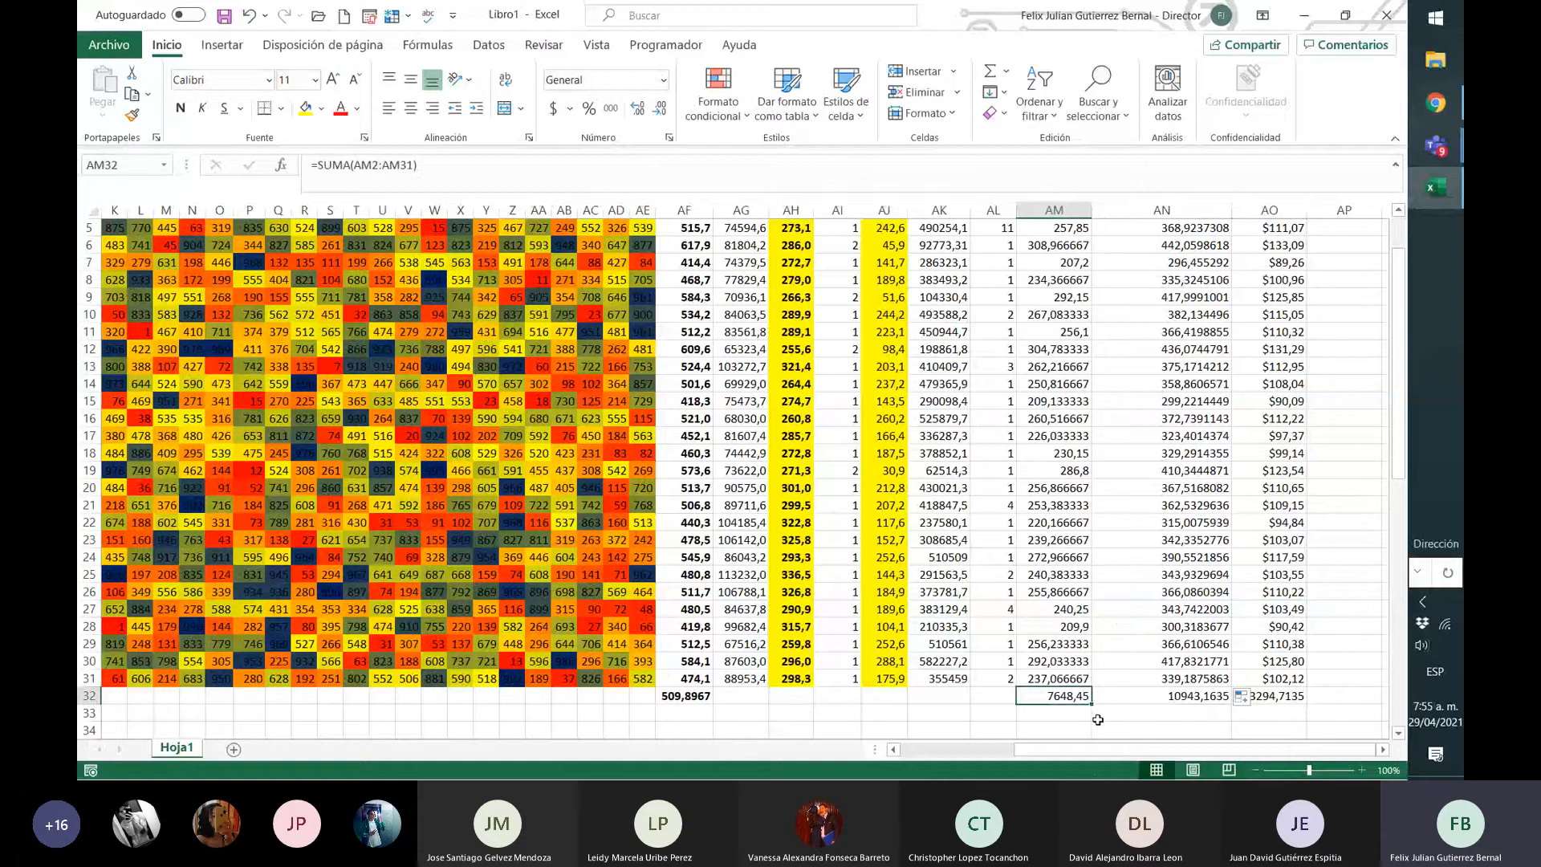
click(1181, 699)
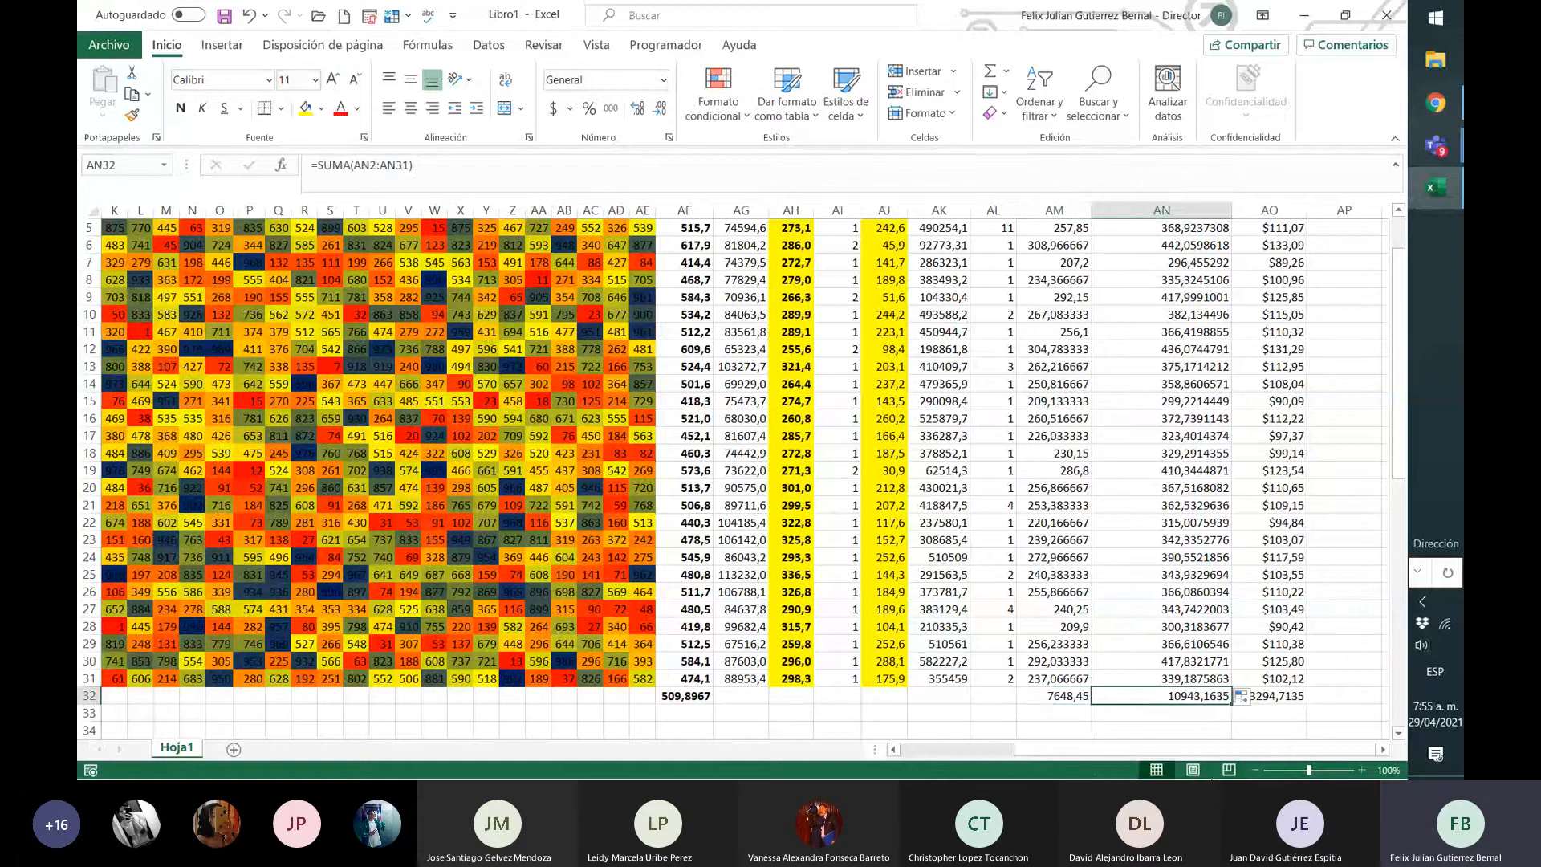
click(1268, 699)
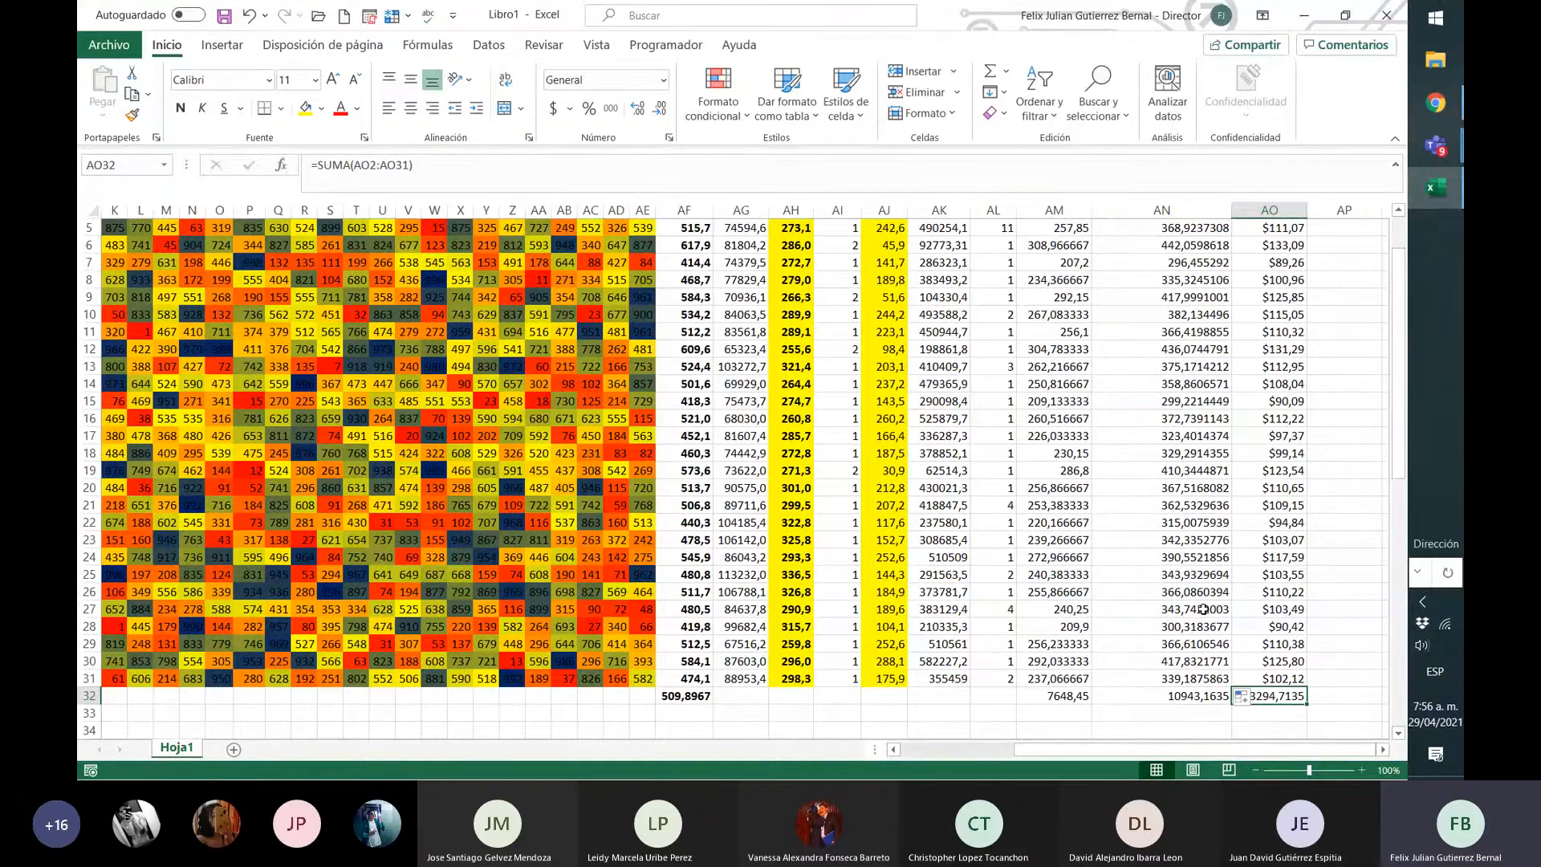
scroll(1204, 610, up, 2)
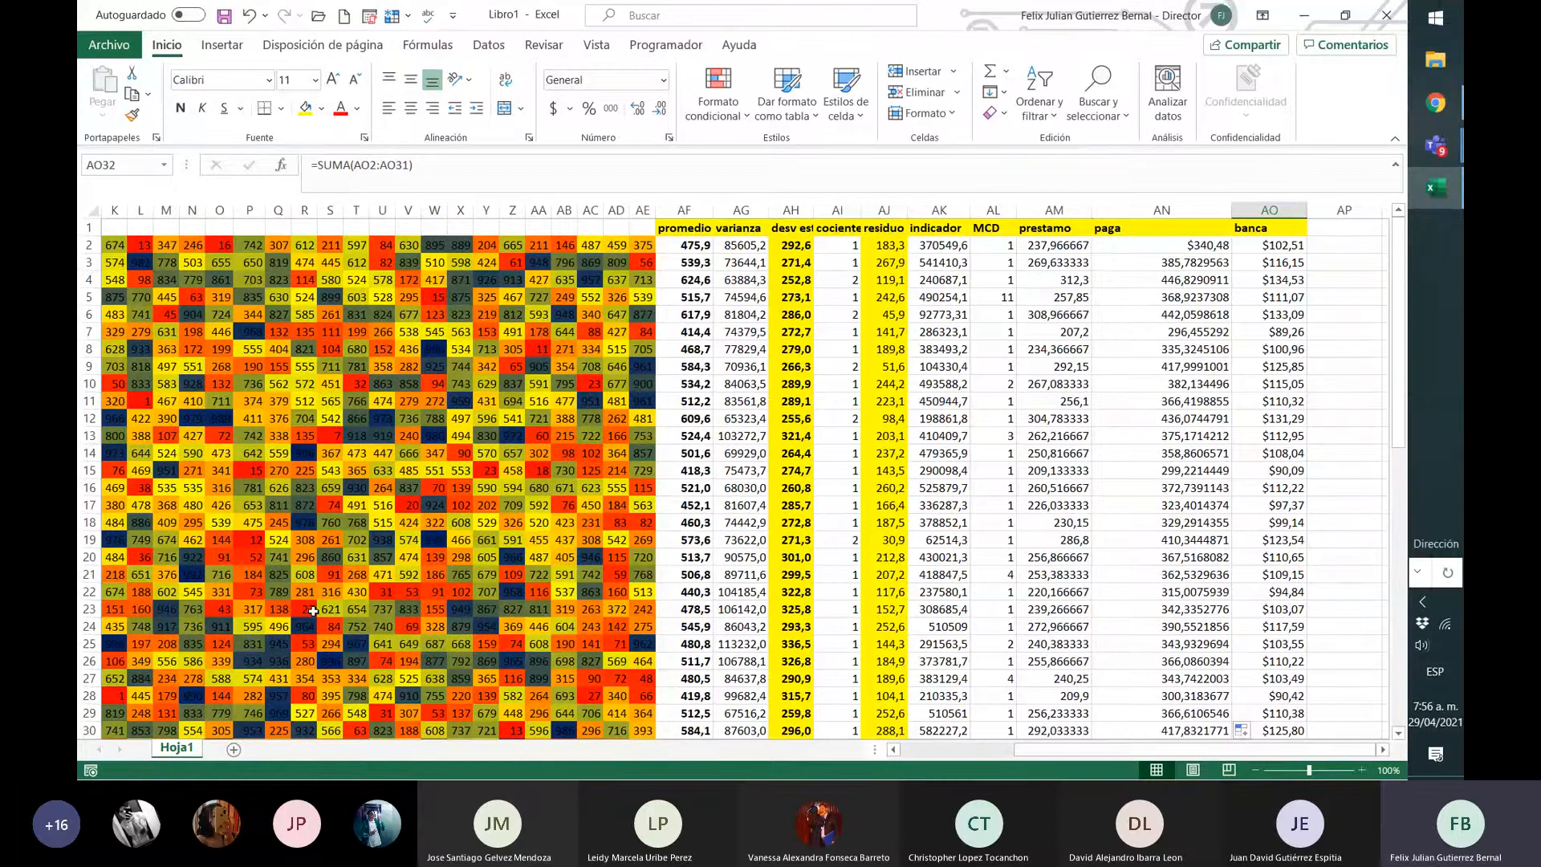
- Set the interest rate under the int header in B34 to 3%
scroll(281, 603, down, 4)
click(258, 594)
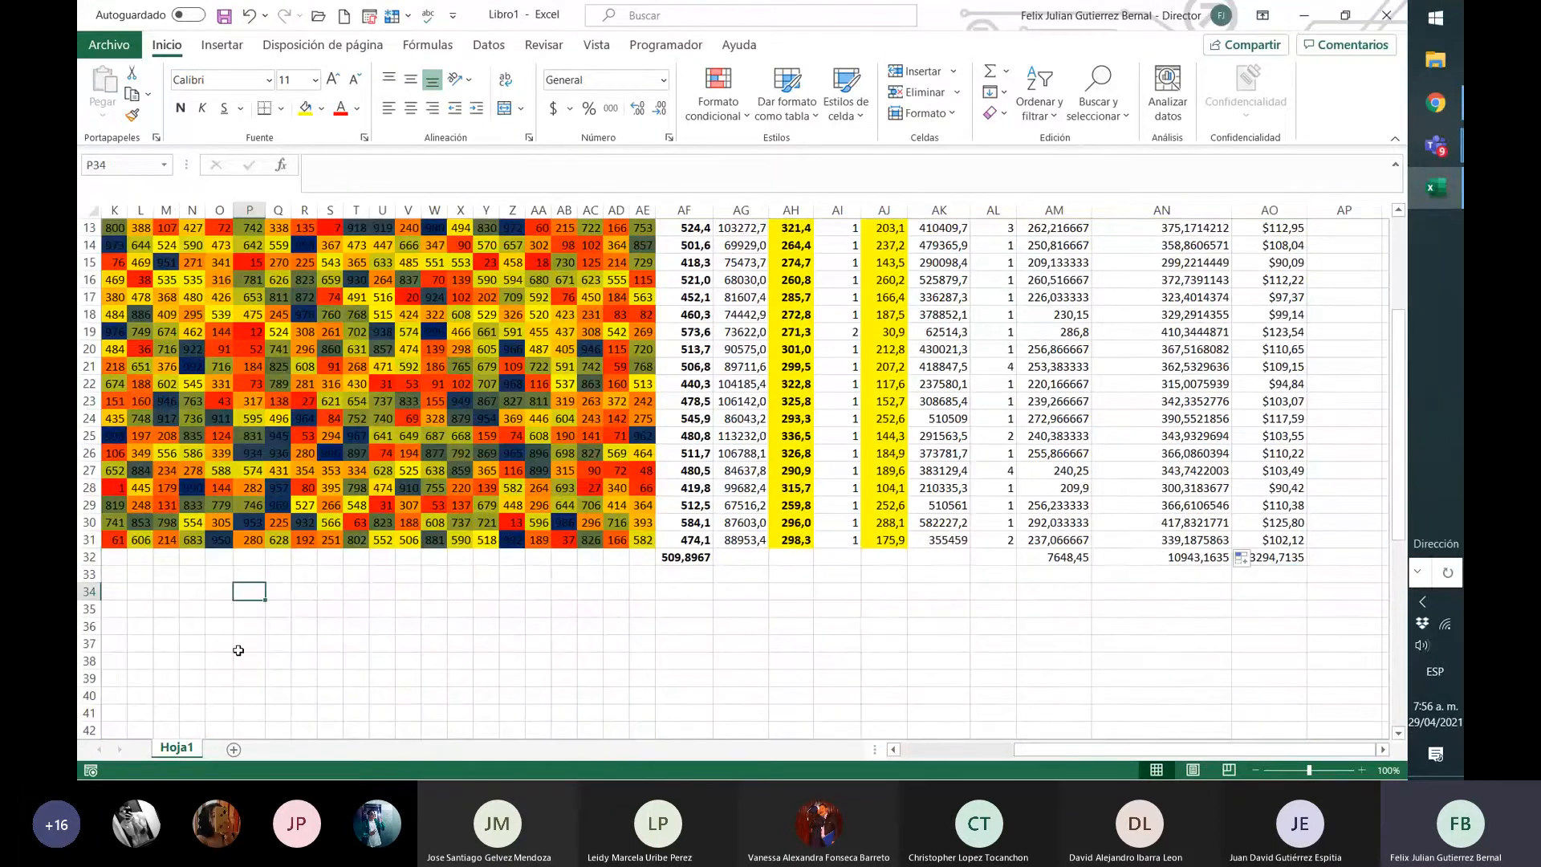
key(Left)
key(Left)
key(Left)
key(Left)
key(Left)
key(Left)
key(Left)
key(Left)
key(Left)
key(Left)
key(Left)
key(Left)
key(Left)
key(Left)
key(Left)
key(Up)
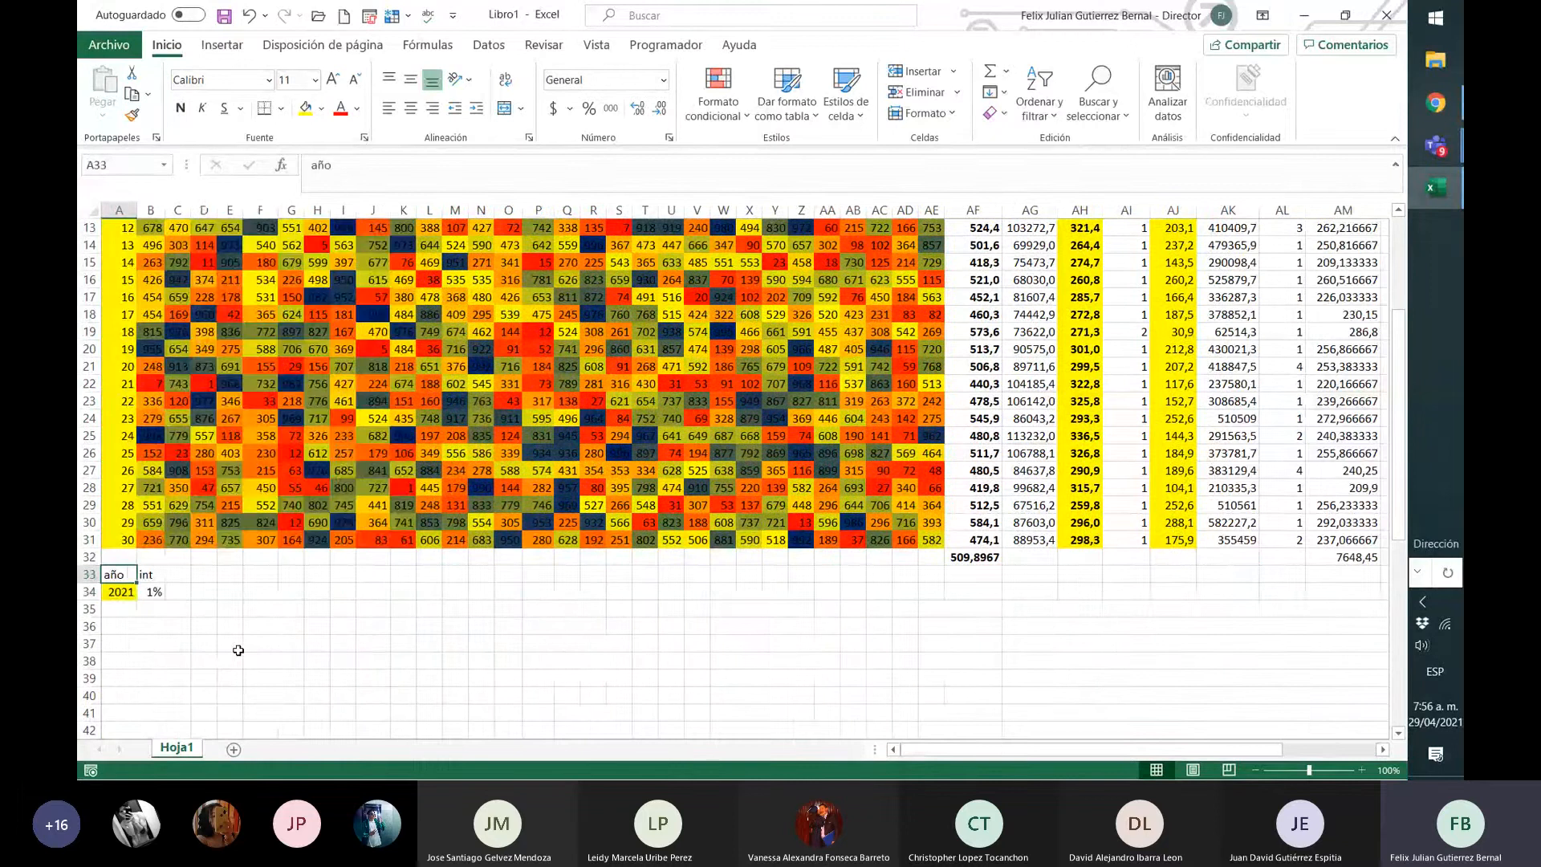
key(Down)
key(Right)
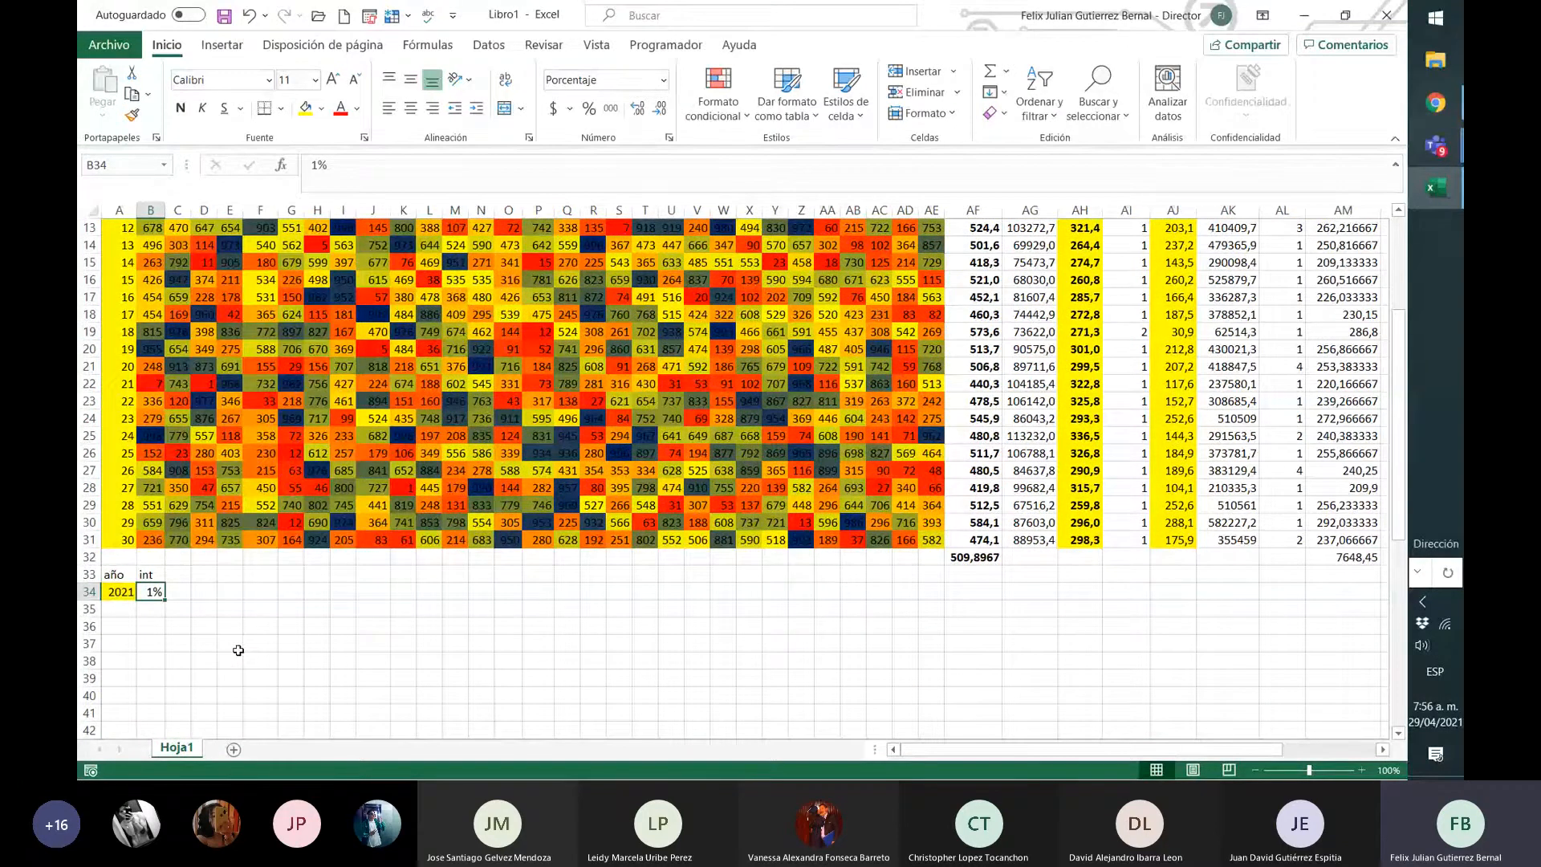
key(F2)
text(3)
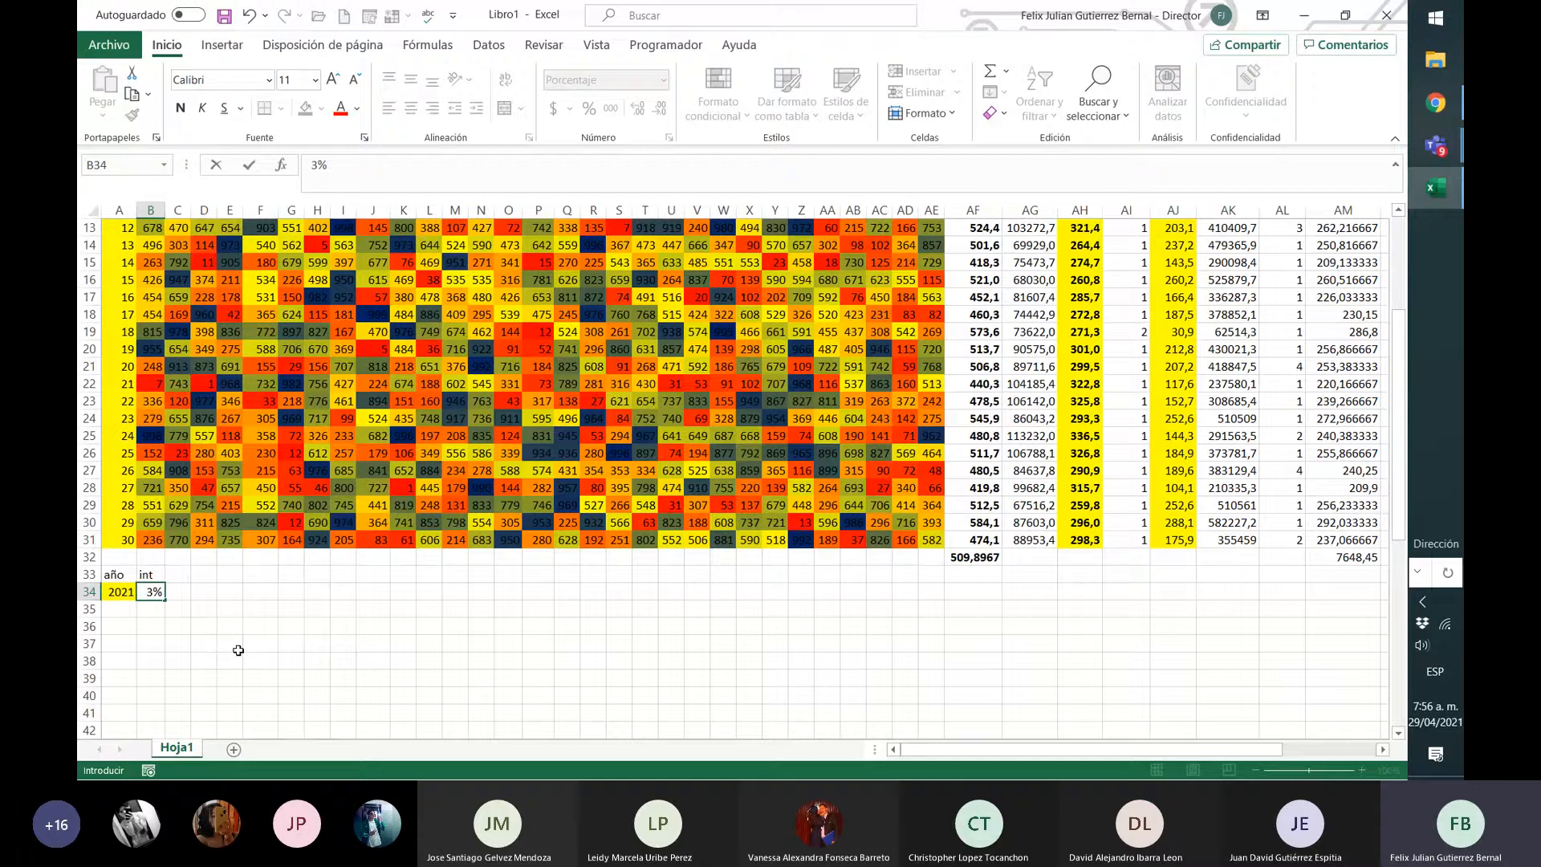
key(Right)
- Examine the prestamo, paga and banca totals in AM32:AO32 at the new interest rate
key(Right)
key(Right)
key(Right)
key(Right)
key(Right)
key(Right)
key(Right)
key(Right)
key(Right)
key(Right)
key(Right)
key(Right)
key(Right)
key(Right)
key(Right)
key(Right)
key(Right)
key(Right)
key(Right)
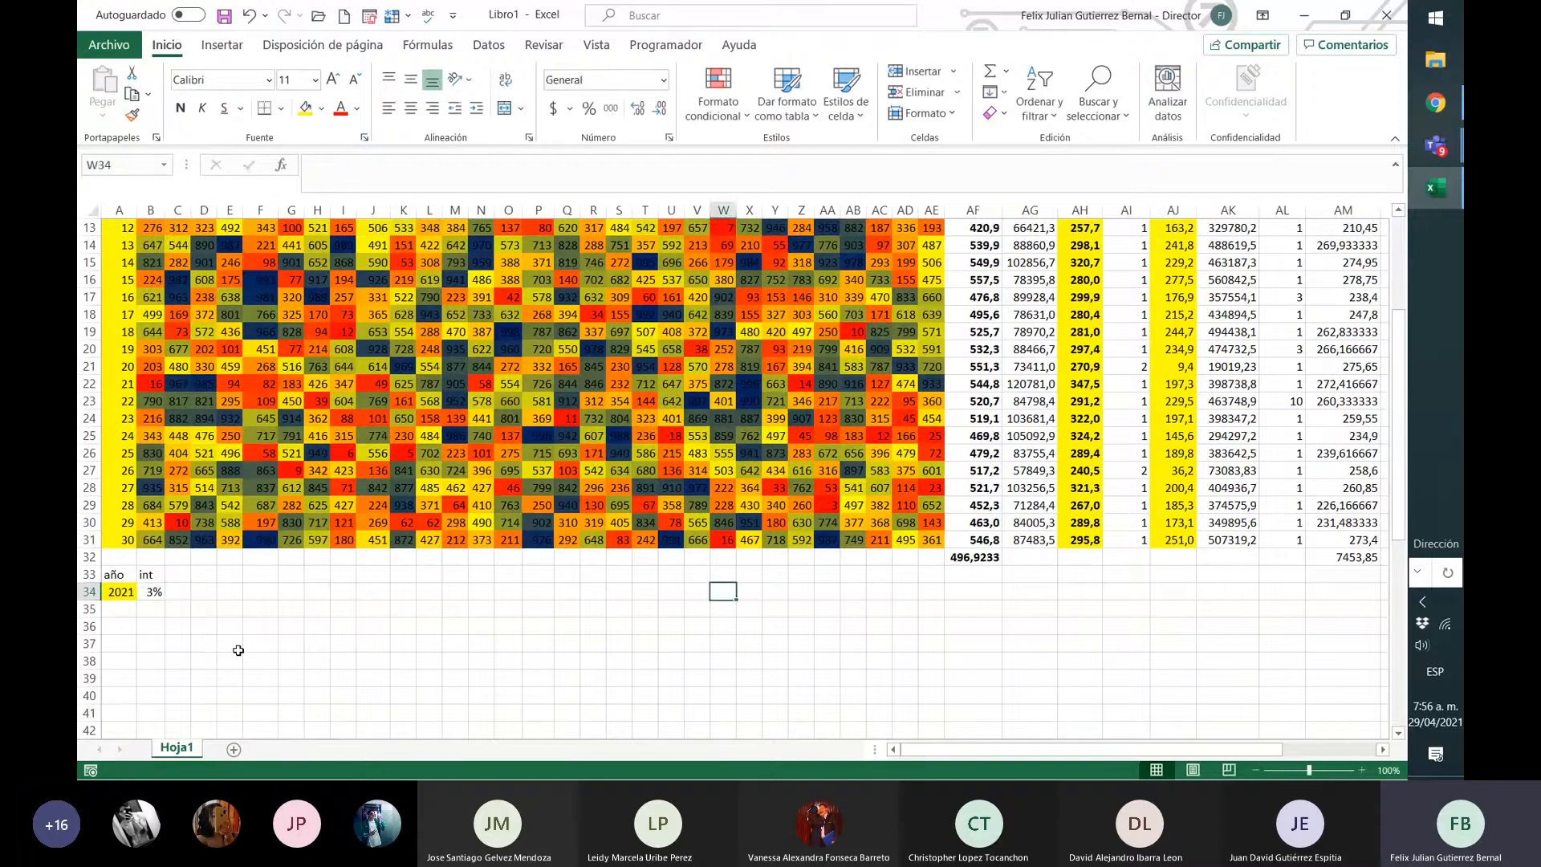
key(Right)
key(Right)
key(Right)
key(Right)
key(Right)
key(Right)
key(Right)
key(Right)
key(Right)
key(Right)
key(Right)
key(Right)
key(Right)
key(Right)
key(Right)
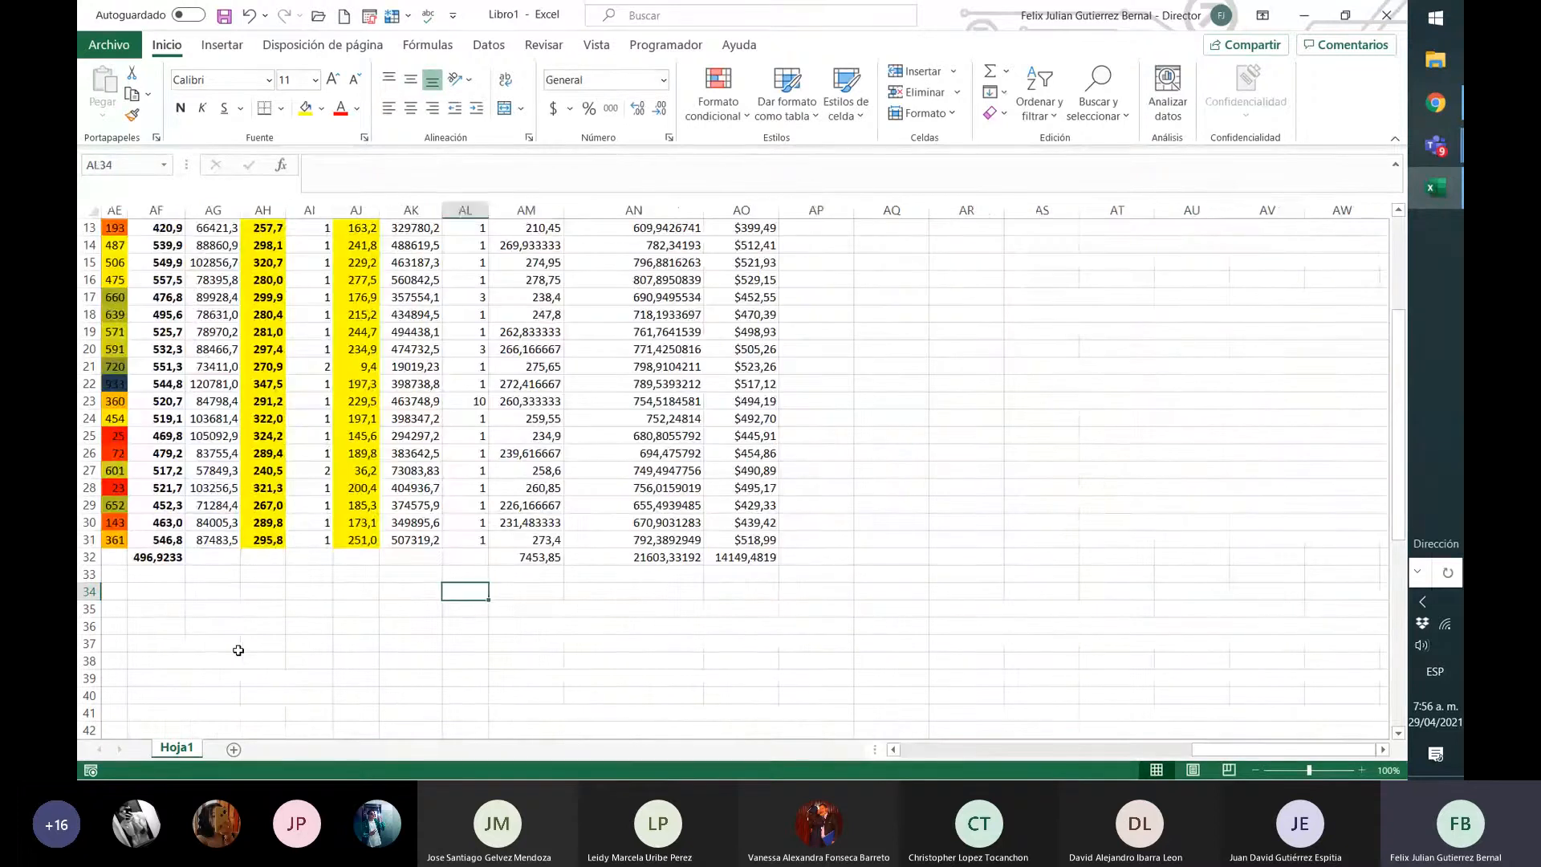
key(Left)
key(Up)
key(Up)
key(Right)
key(Right)
key(Right)
key(Left)
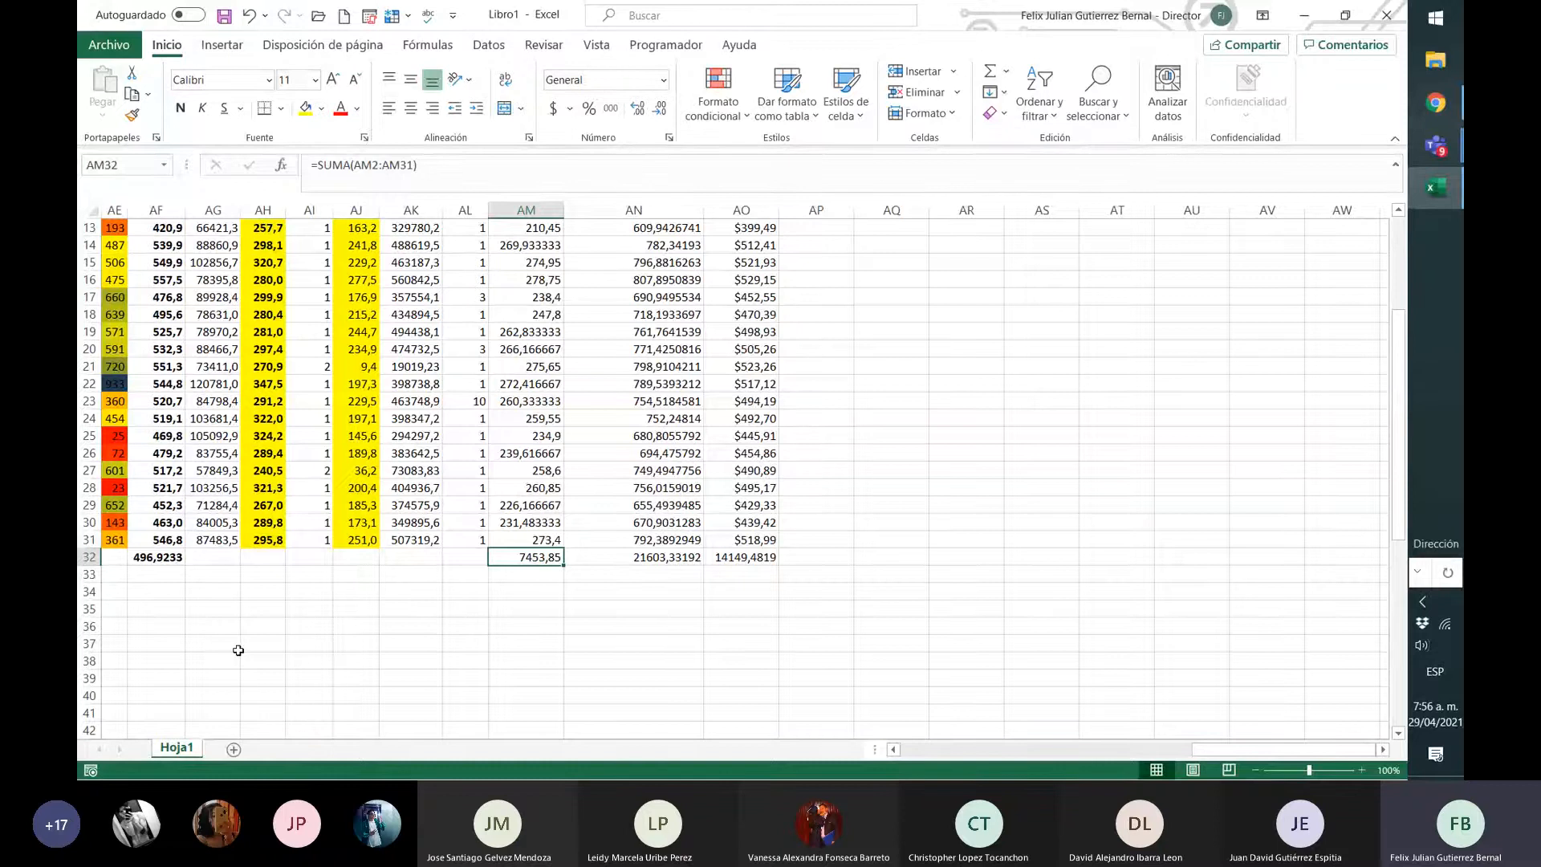
key(Right)
key(Right)
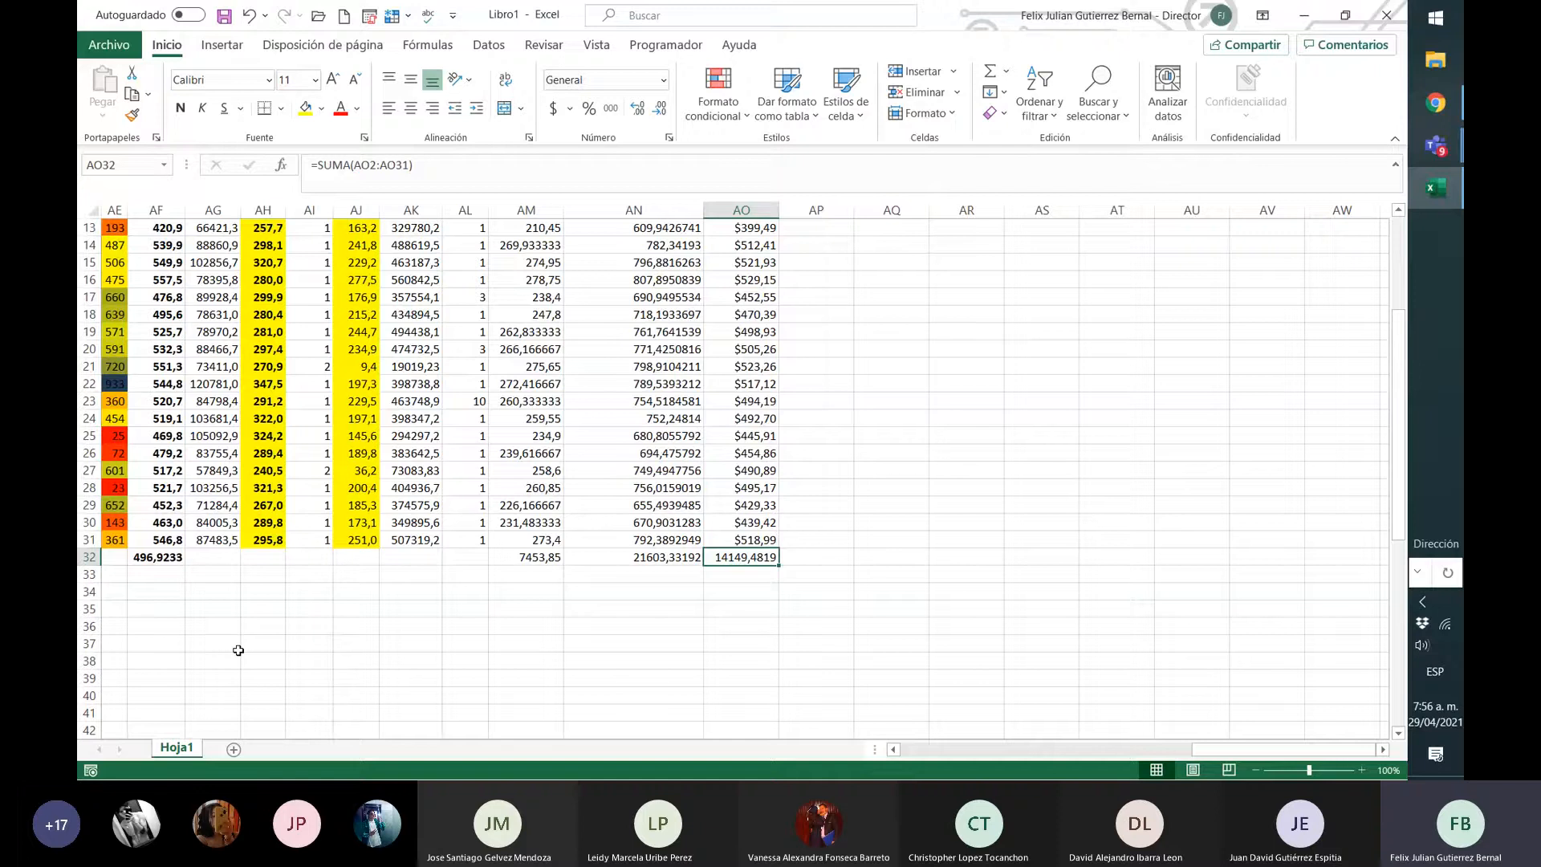
key(Right)
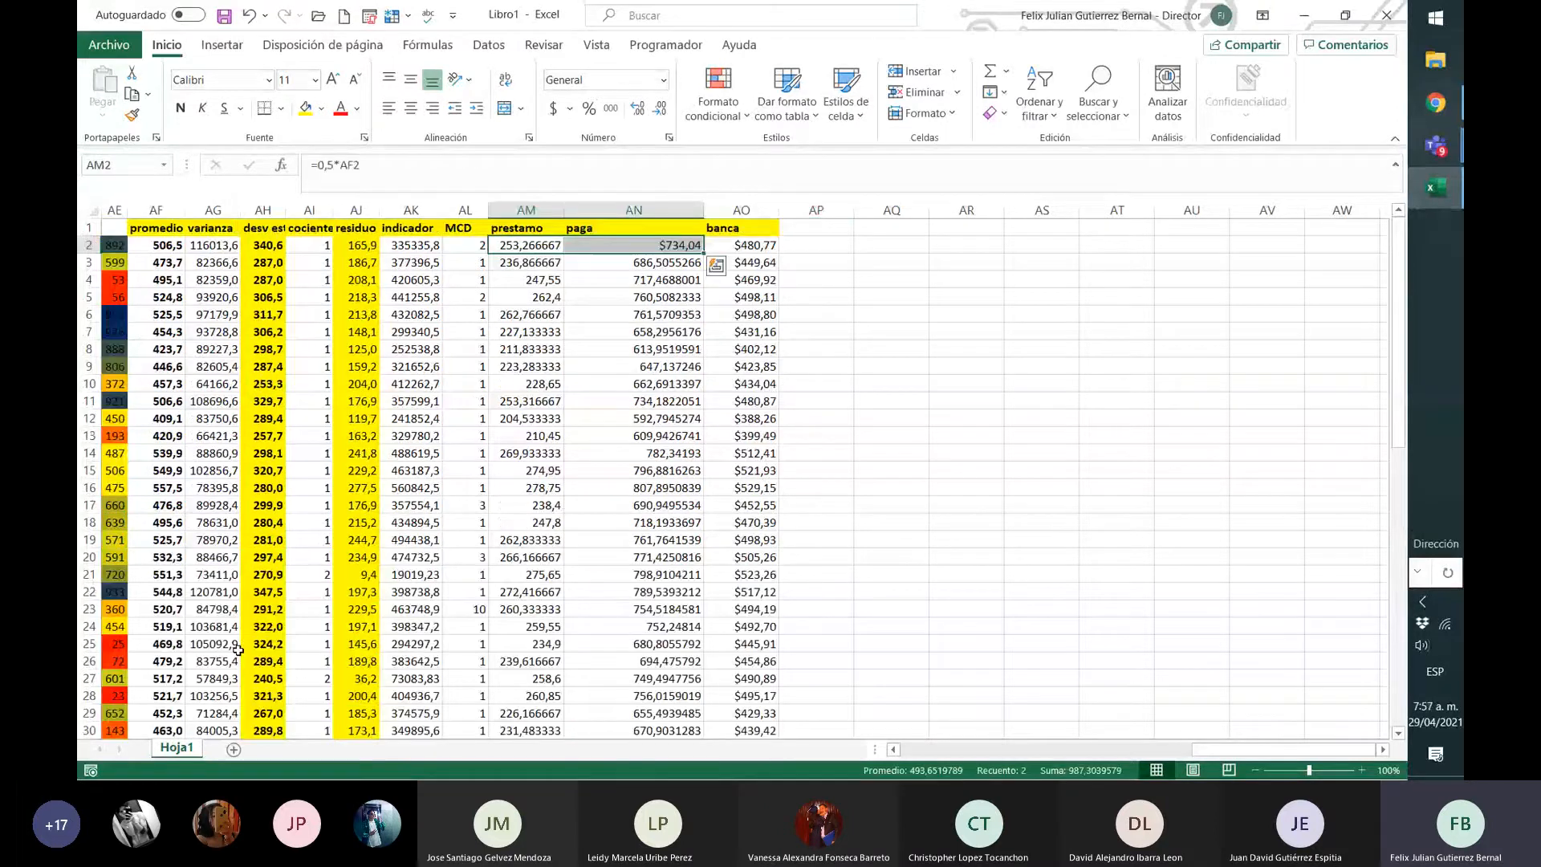
- Compare the prestamo and paga amounts in row 3 and check the formula in AN3
key(Down)
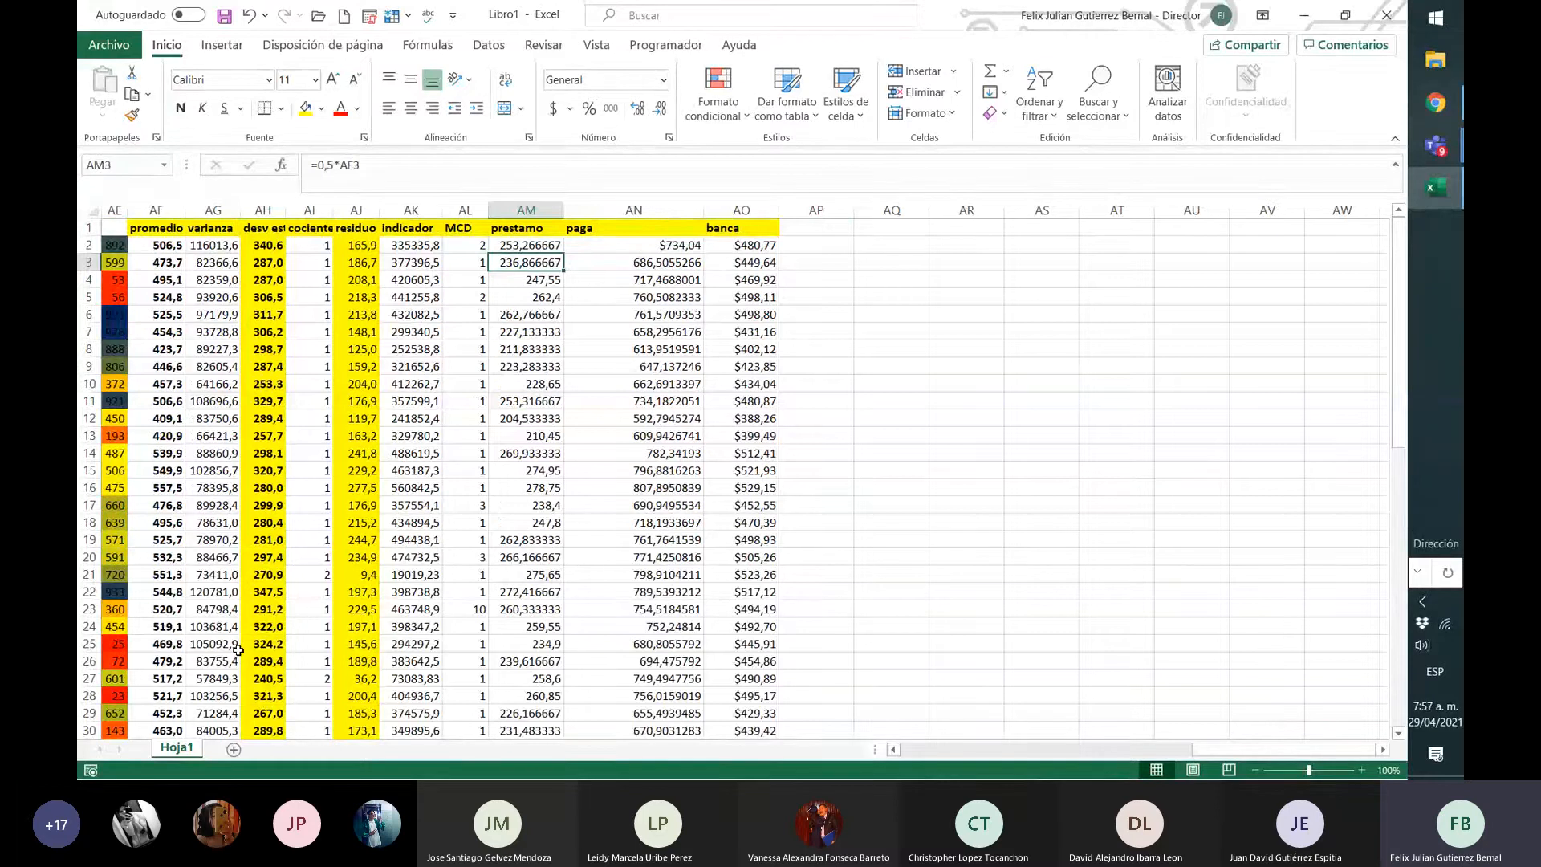
key(shift+Right)
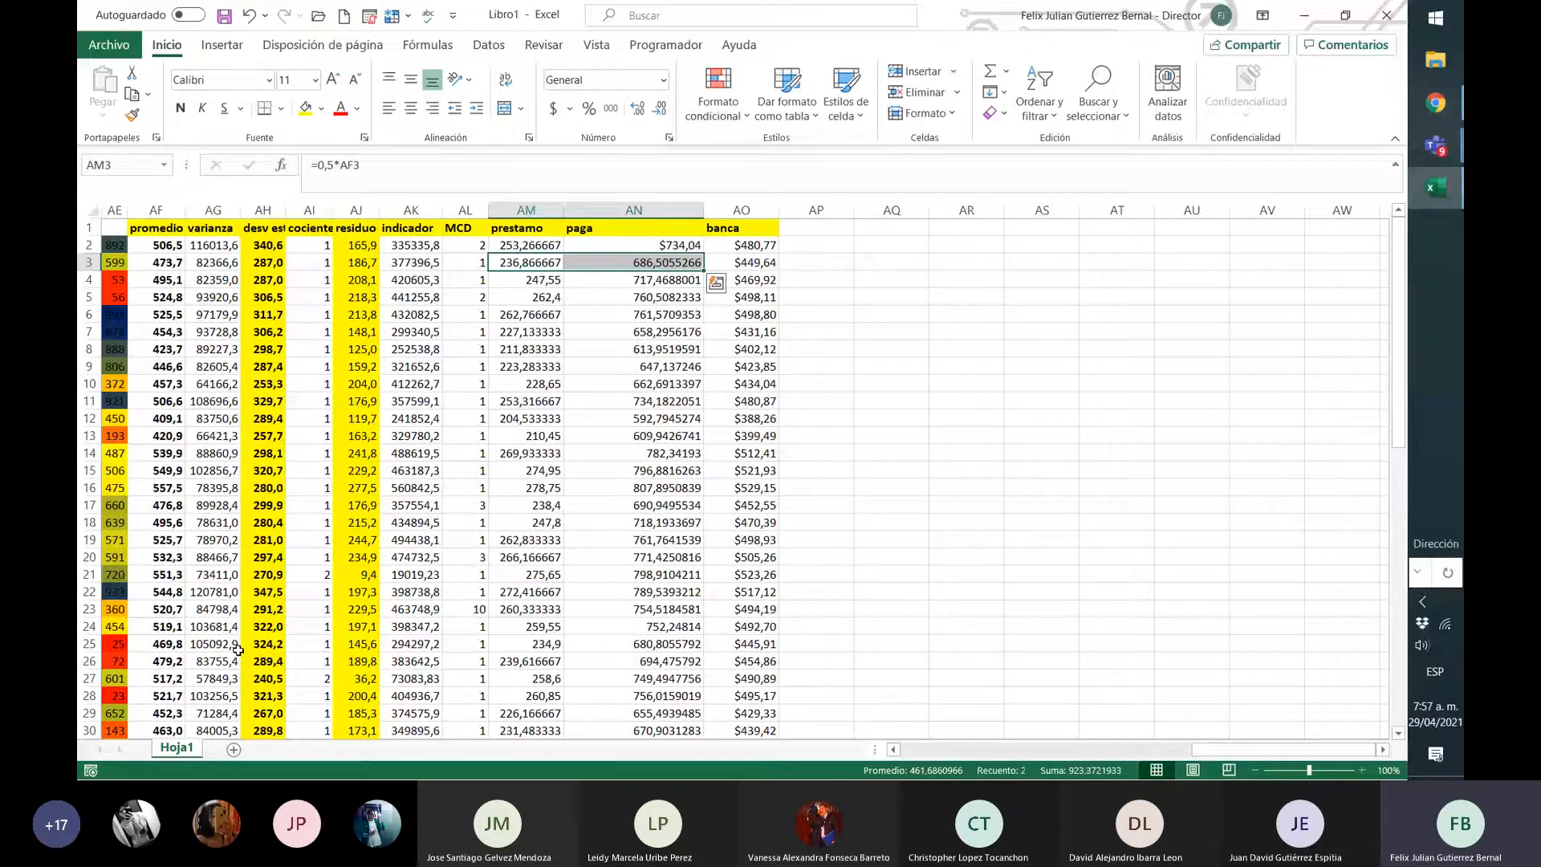
key(Down)
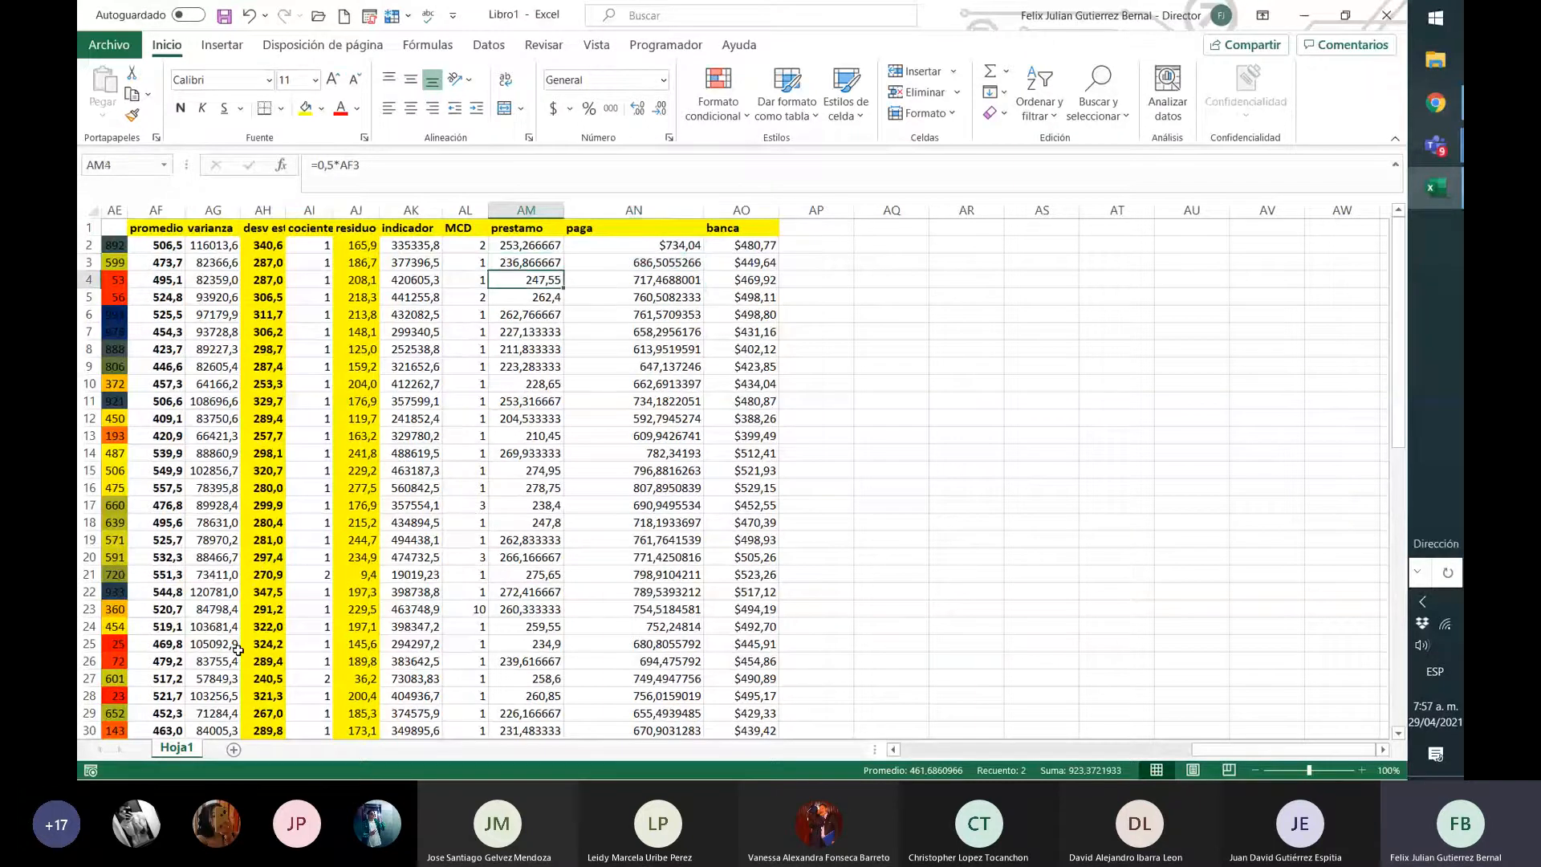
key(Right)
key(Up)
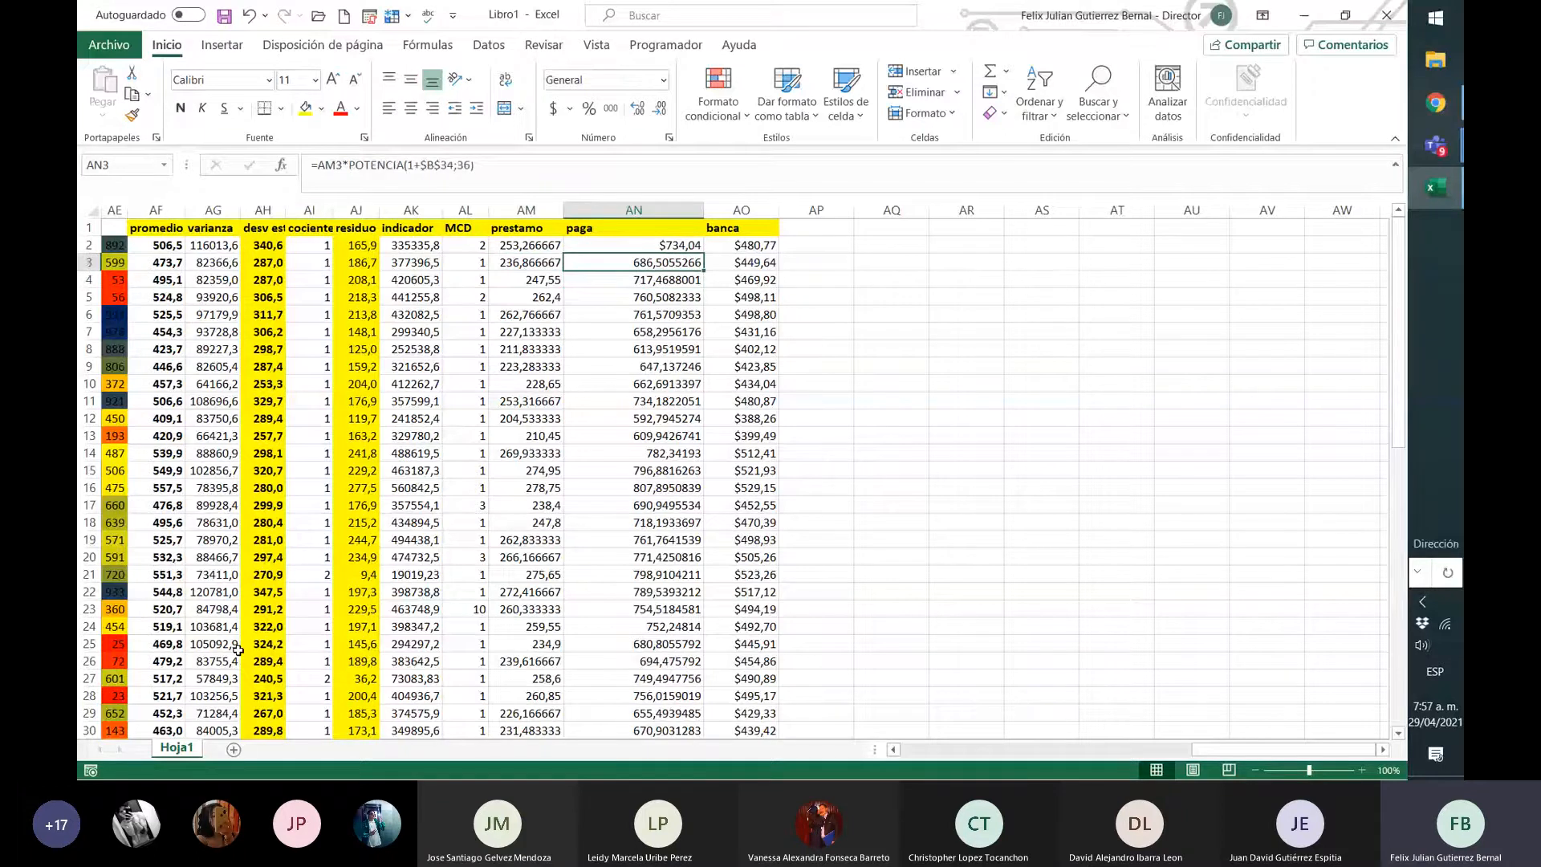
- Replace the fixed exponent 36 in AN2 with an absolute reference to C34, giving =AM2*(1+B34)^$C$34
key(Up)
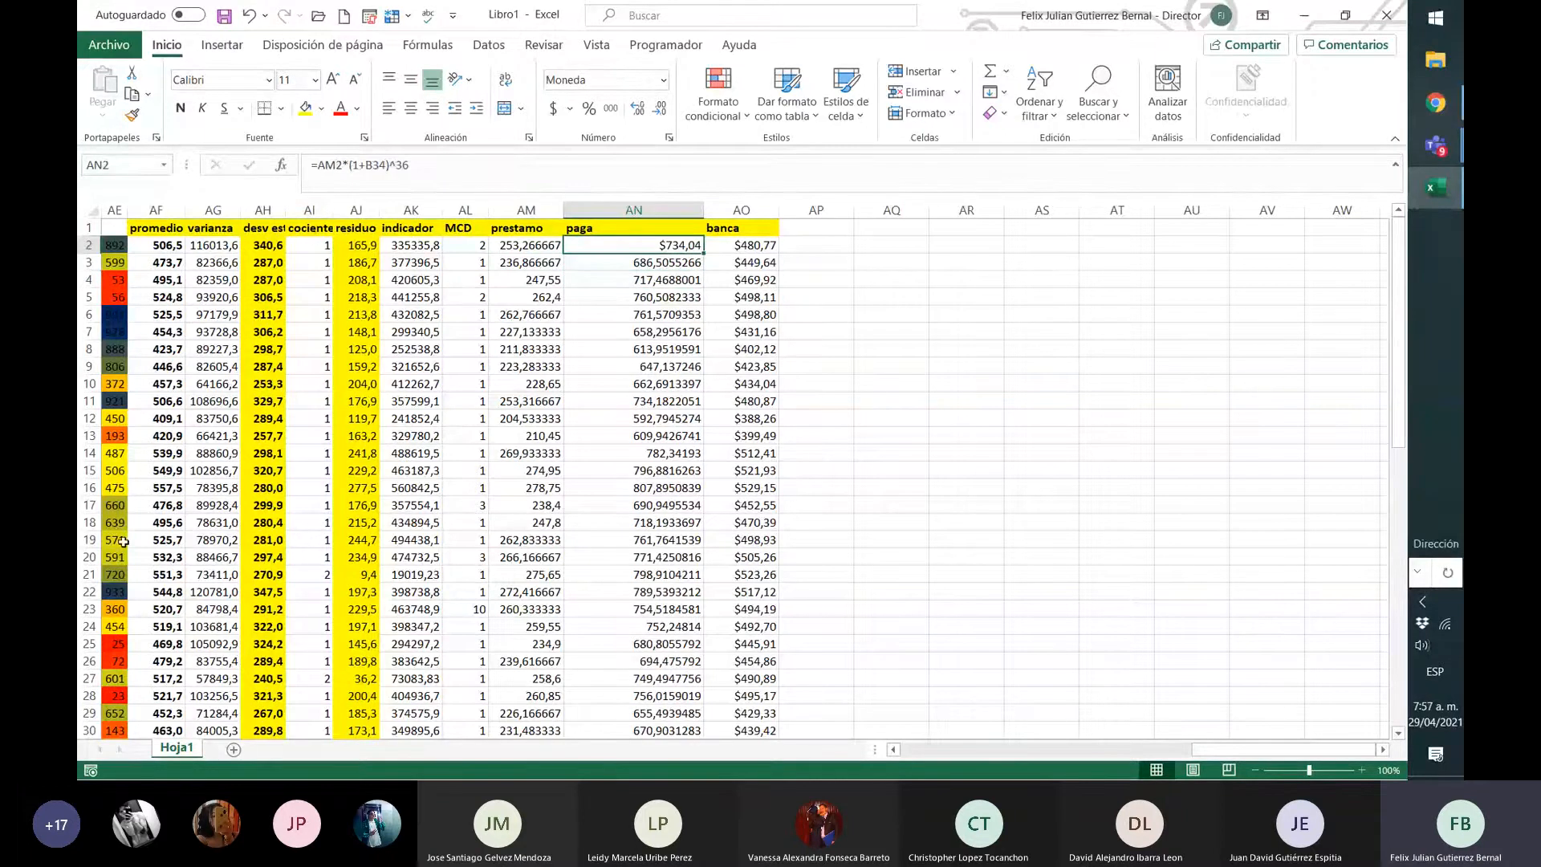
click(437, 170)
key(BackSpace)
key(BackSpace)
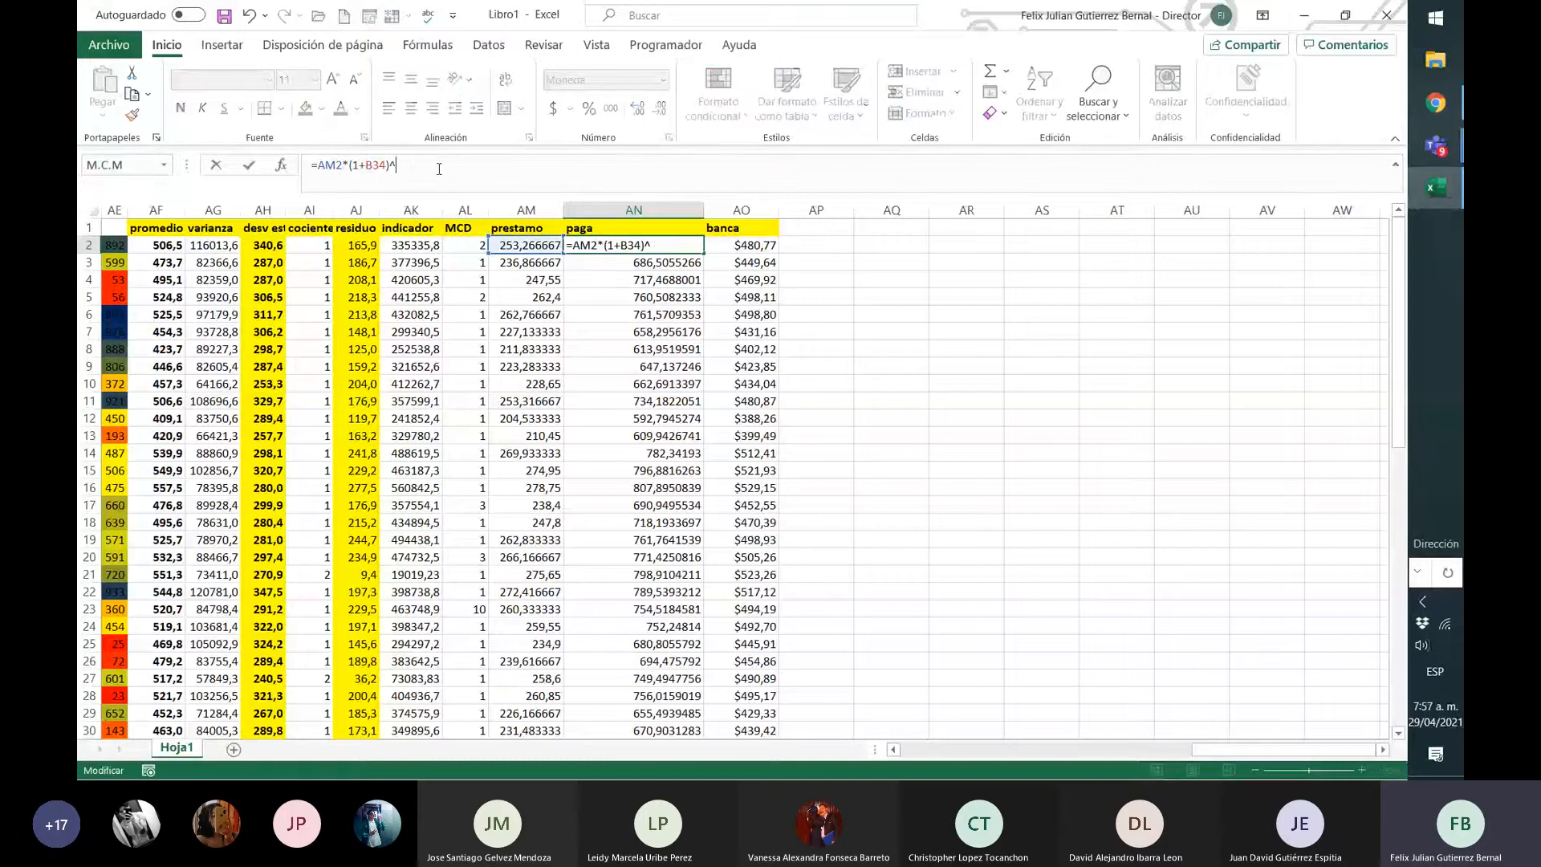
click(930, 753)
scroll(174, 478, down, 6)
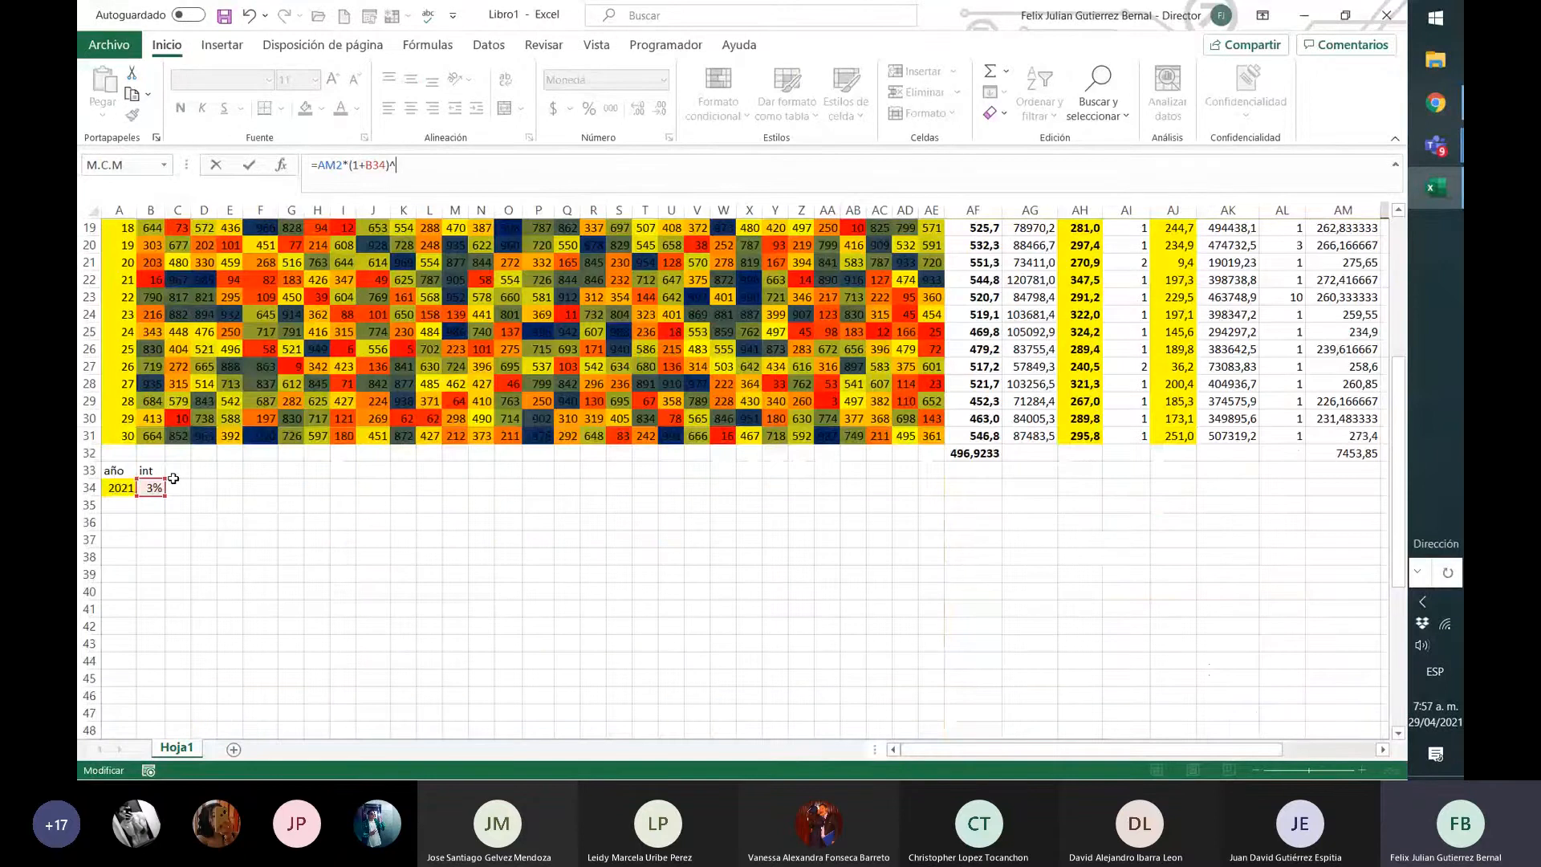
click(177, 487)
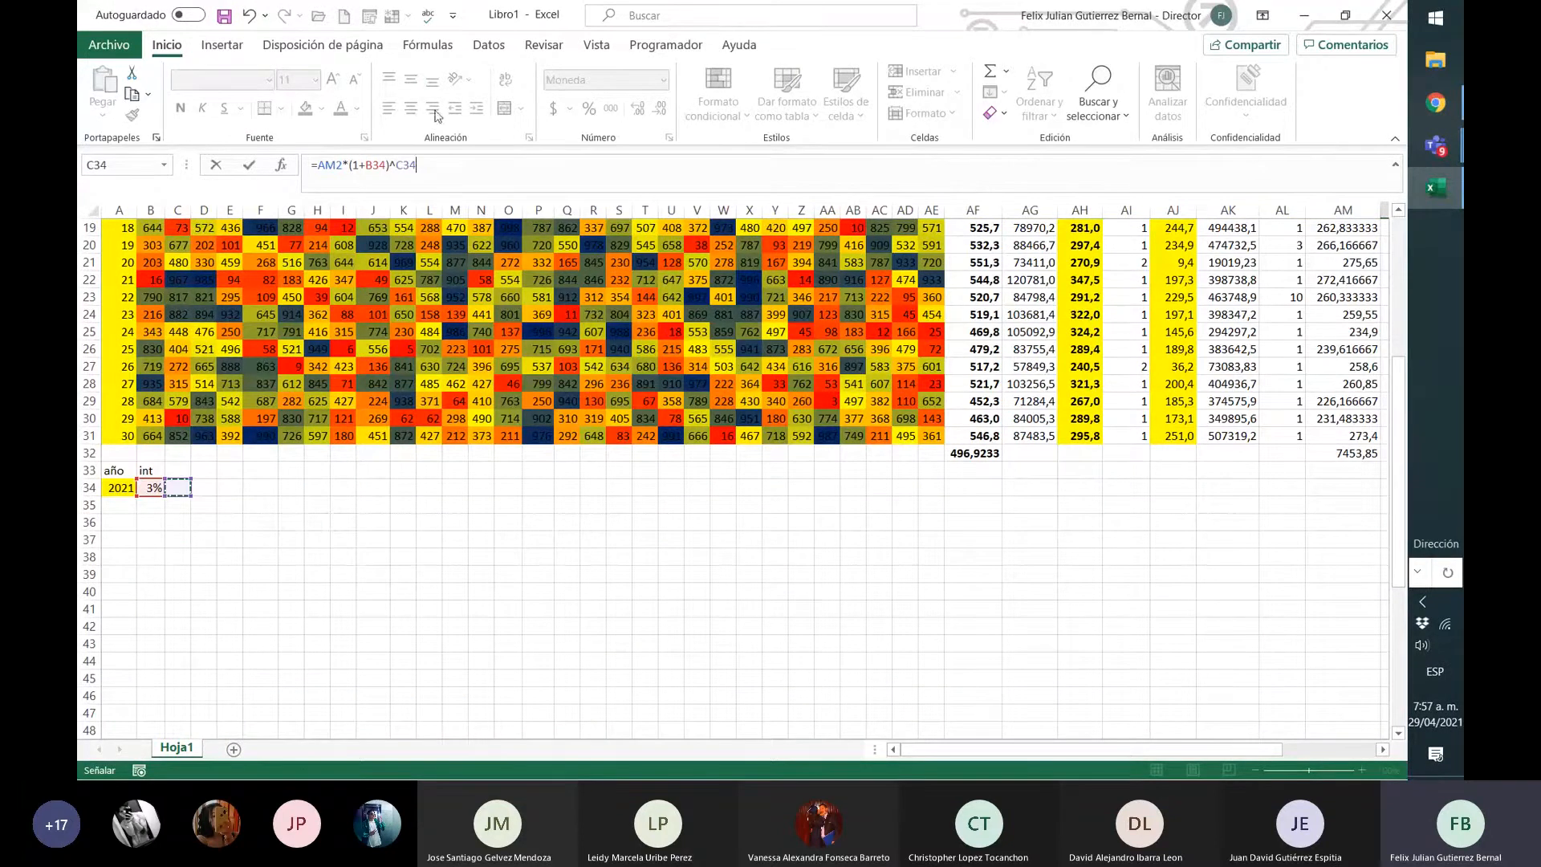
click(400, 164)
text($)
key(Left)
key(Left)
text($)
key(ctrl+Return)
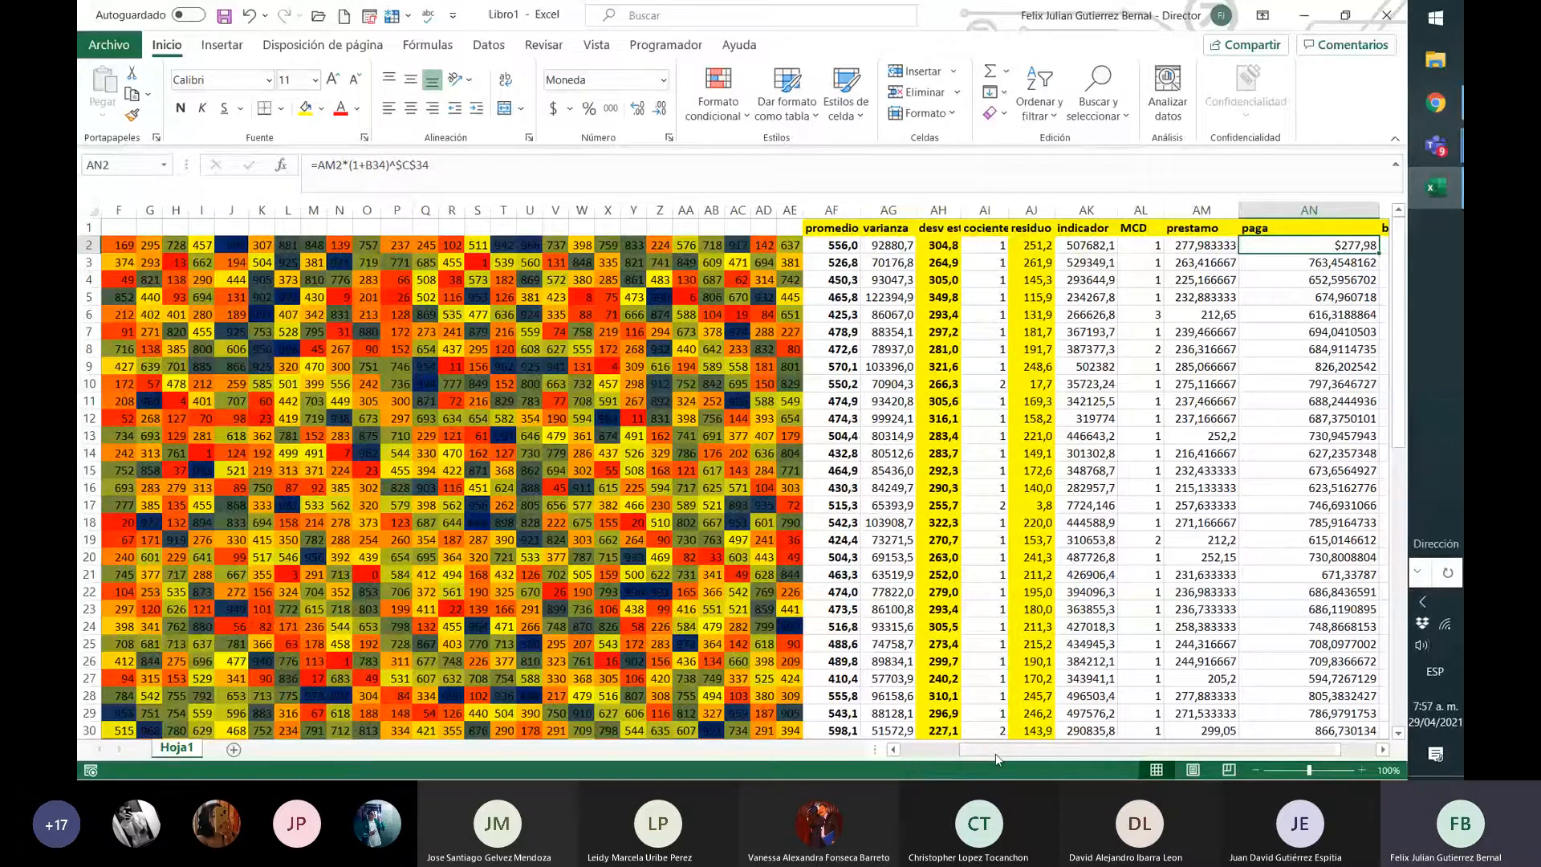
- Fill the AN2 formula down the paga column through row 31
drag(995, 753, 1031, 754)
drag(1291, 252, 1286, 284)
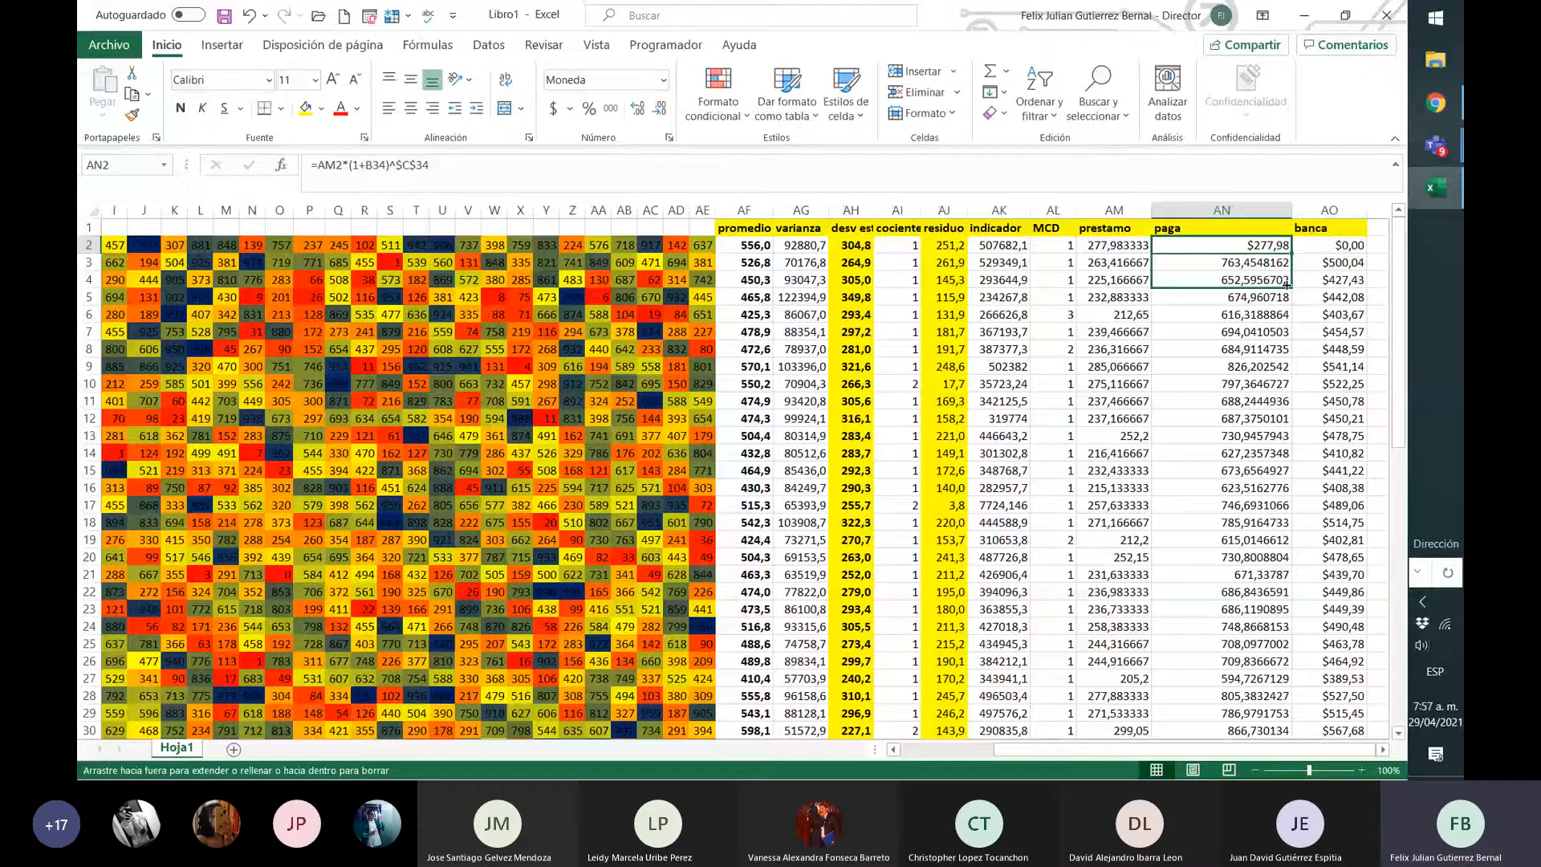
drag(1286, 285, 1286, 670)
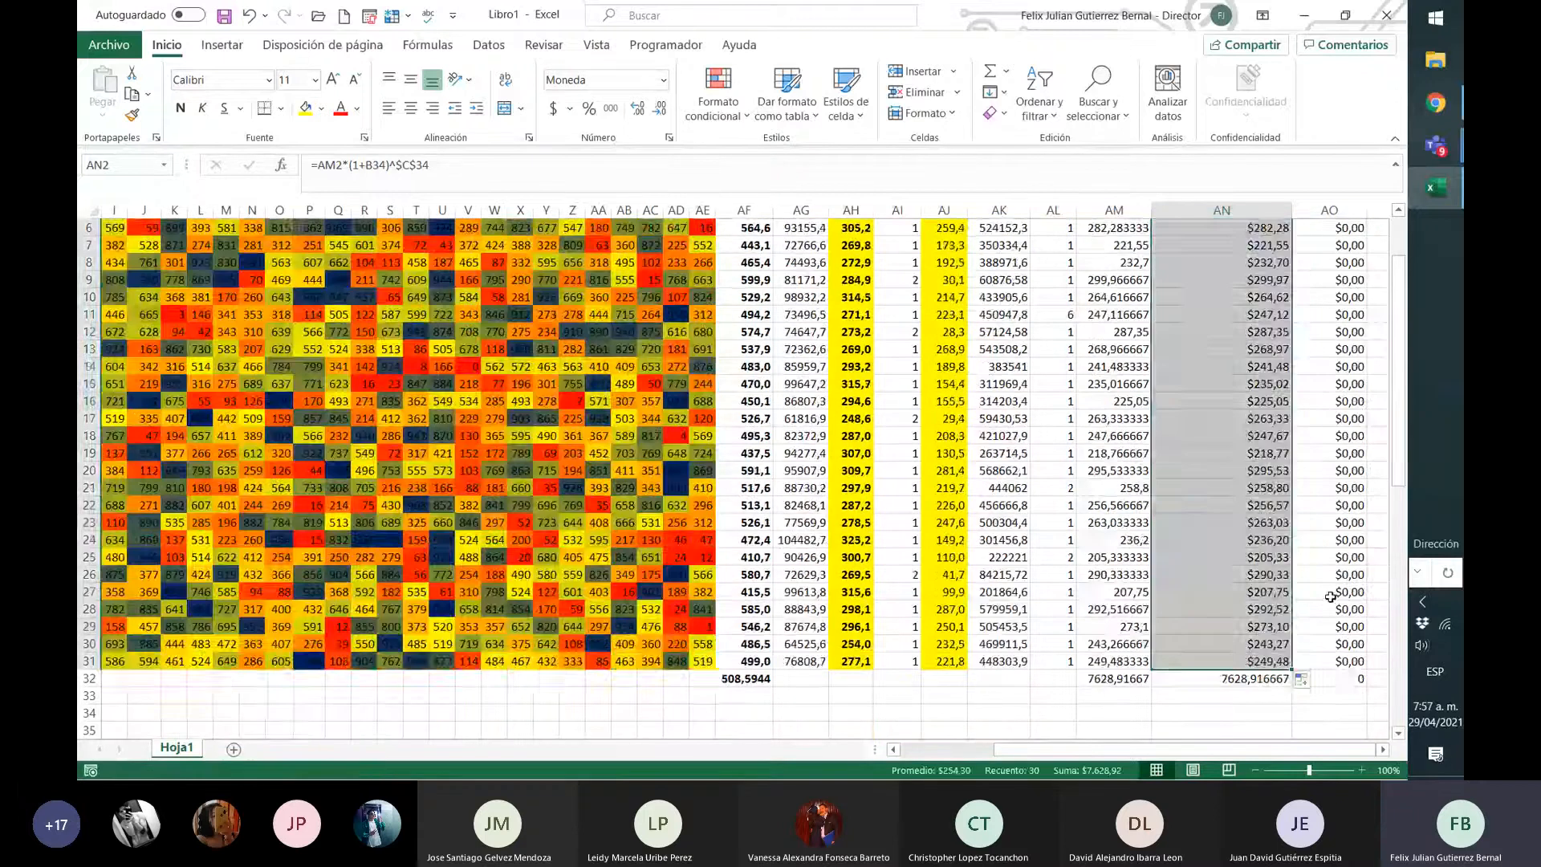
- Add the header cuotas in C33 and enter 12 in C34 as the number of instalments
click(1287, 592)
scroll(1286, 539, up, 2)
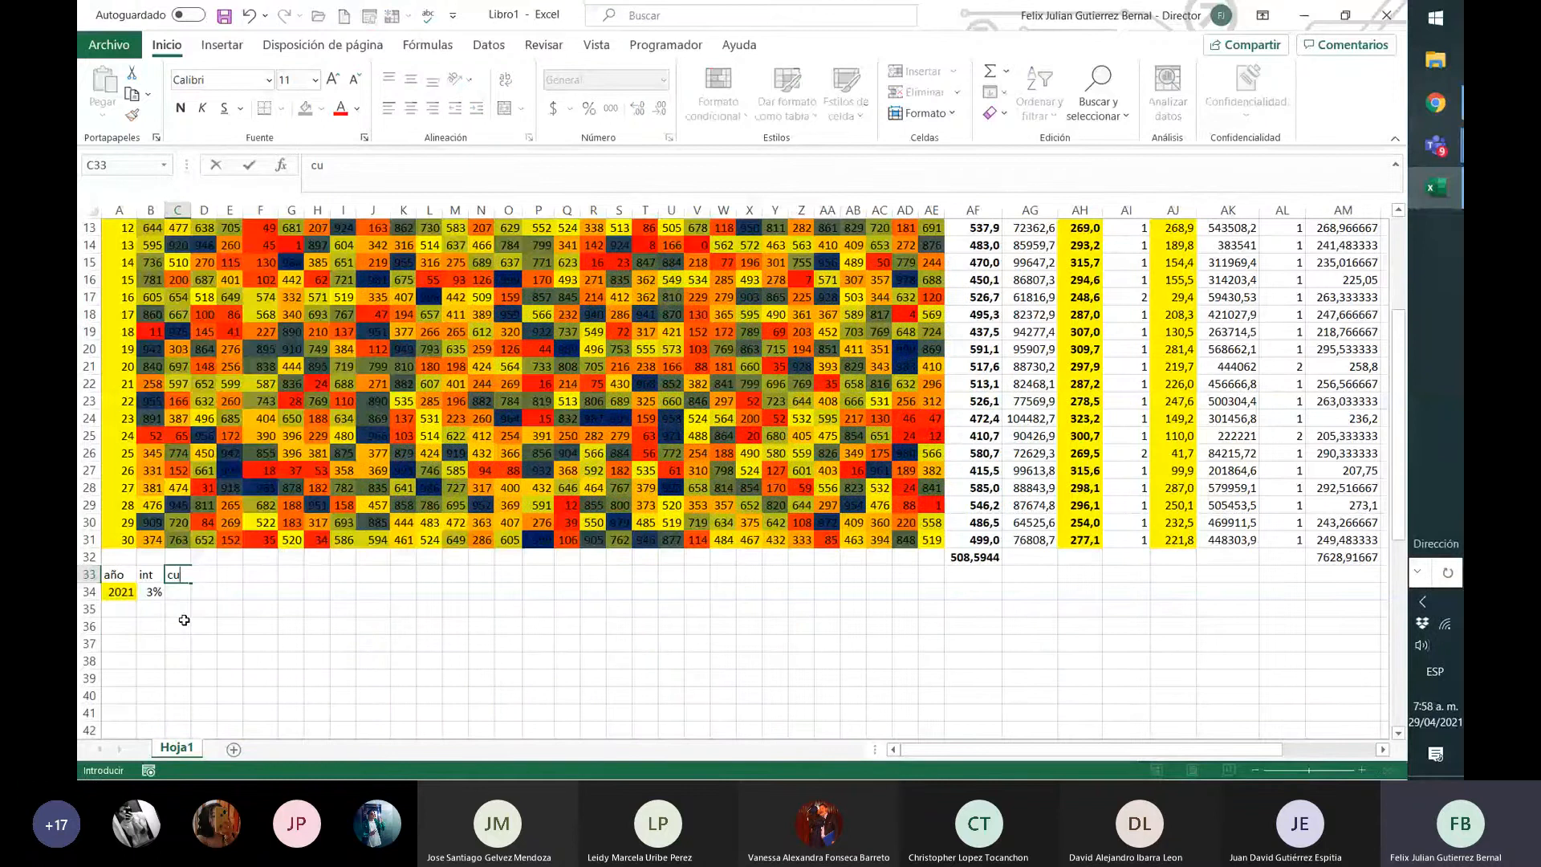
text(otas)
key(Return)
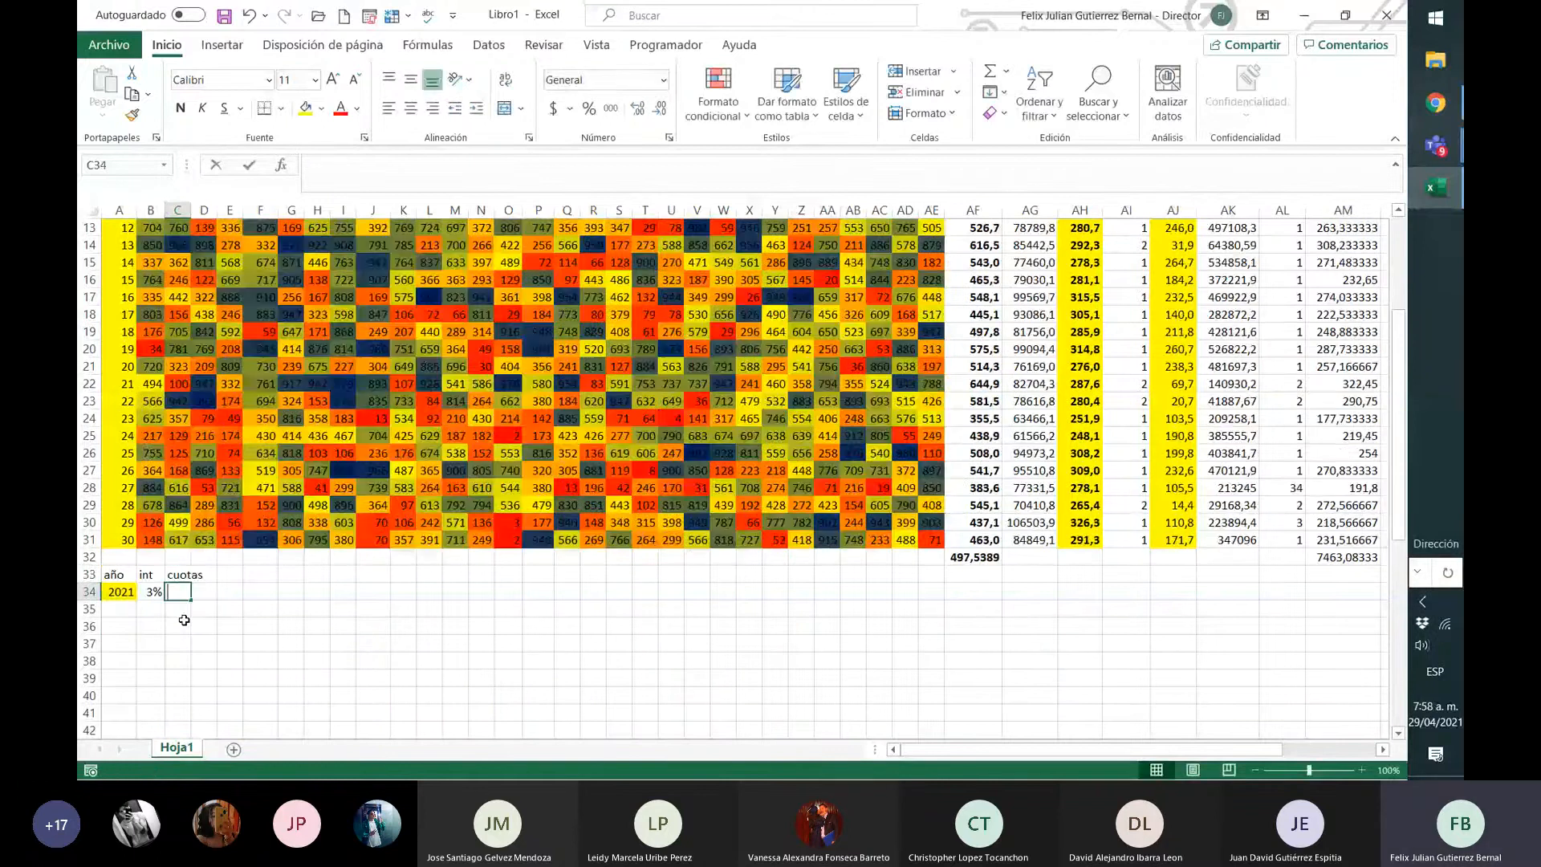
text(12)
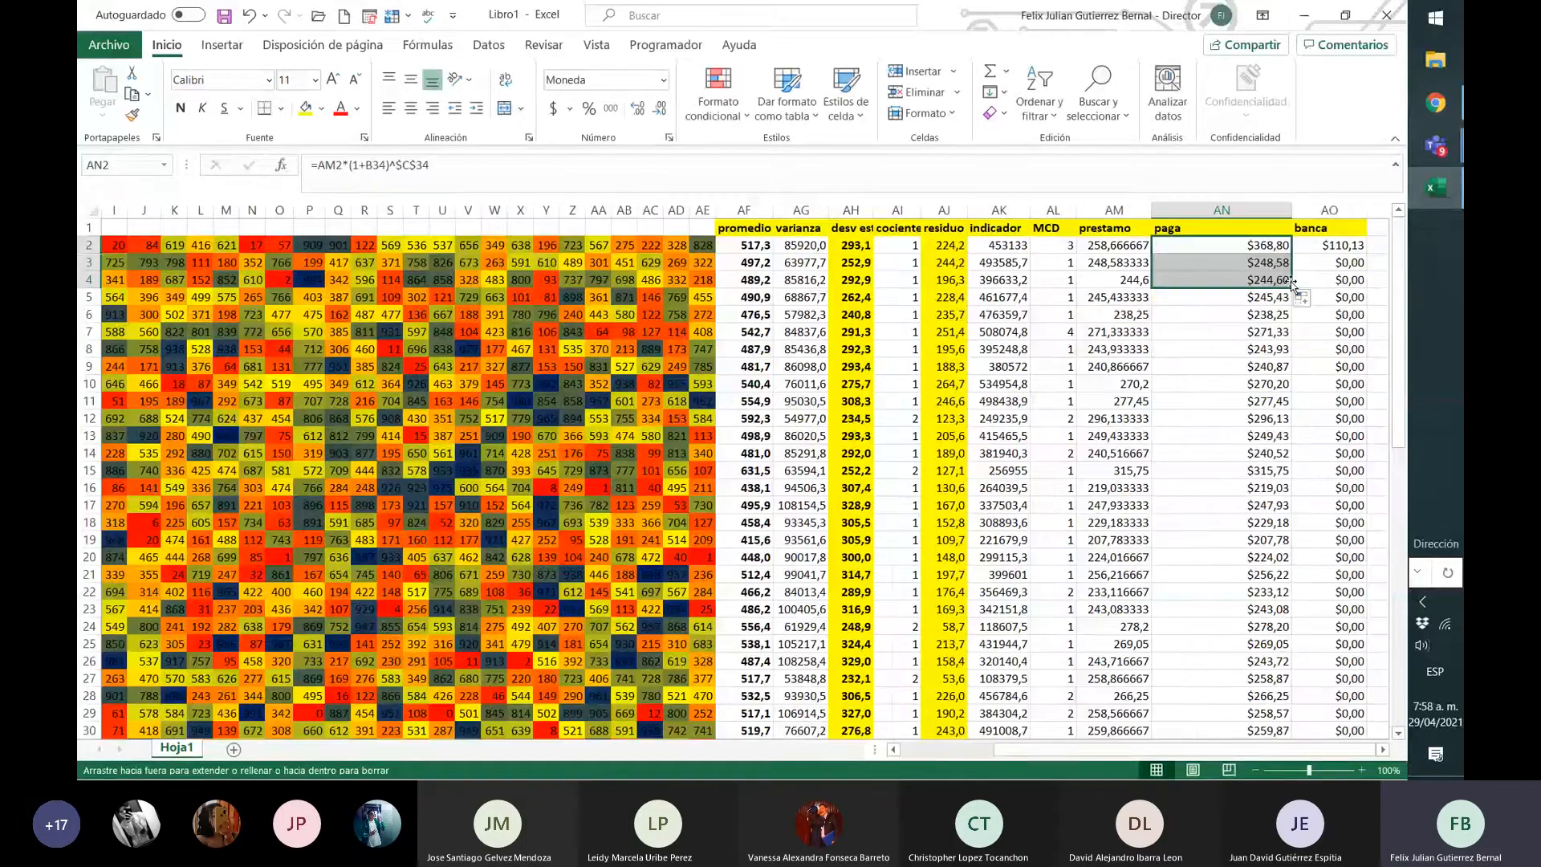
- Undo the trial fill down to AN4 and lock the interest row in AN2, giving =AM2*(1+B$34)^$C$34
drag(1291, 252, 1292, 285)
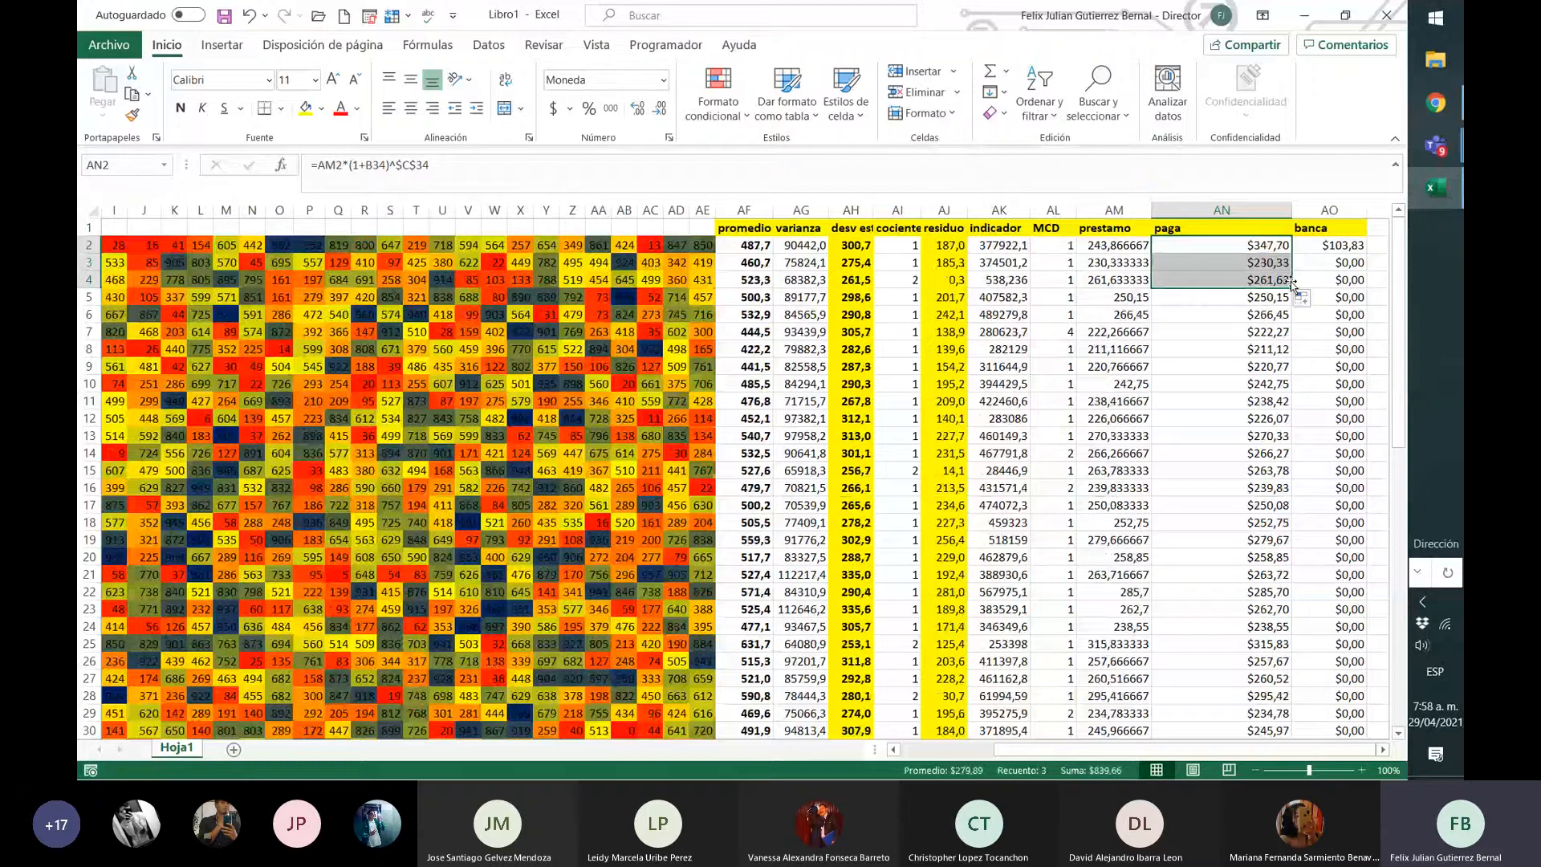
key(ctrl+z)
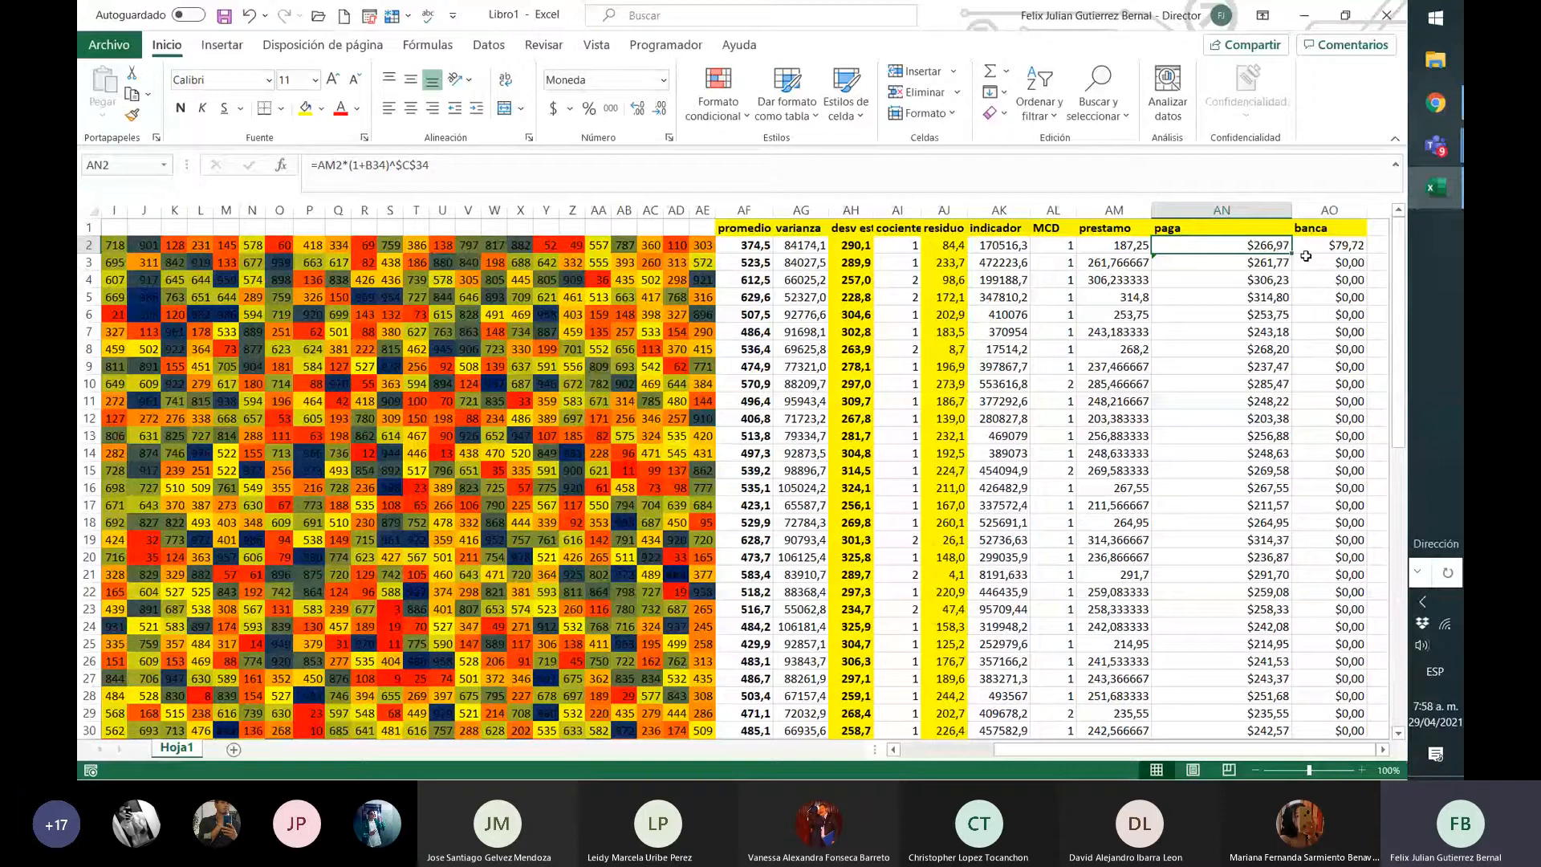
click(372, 166)
text($)
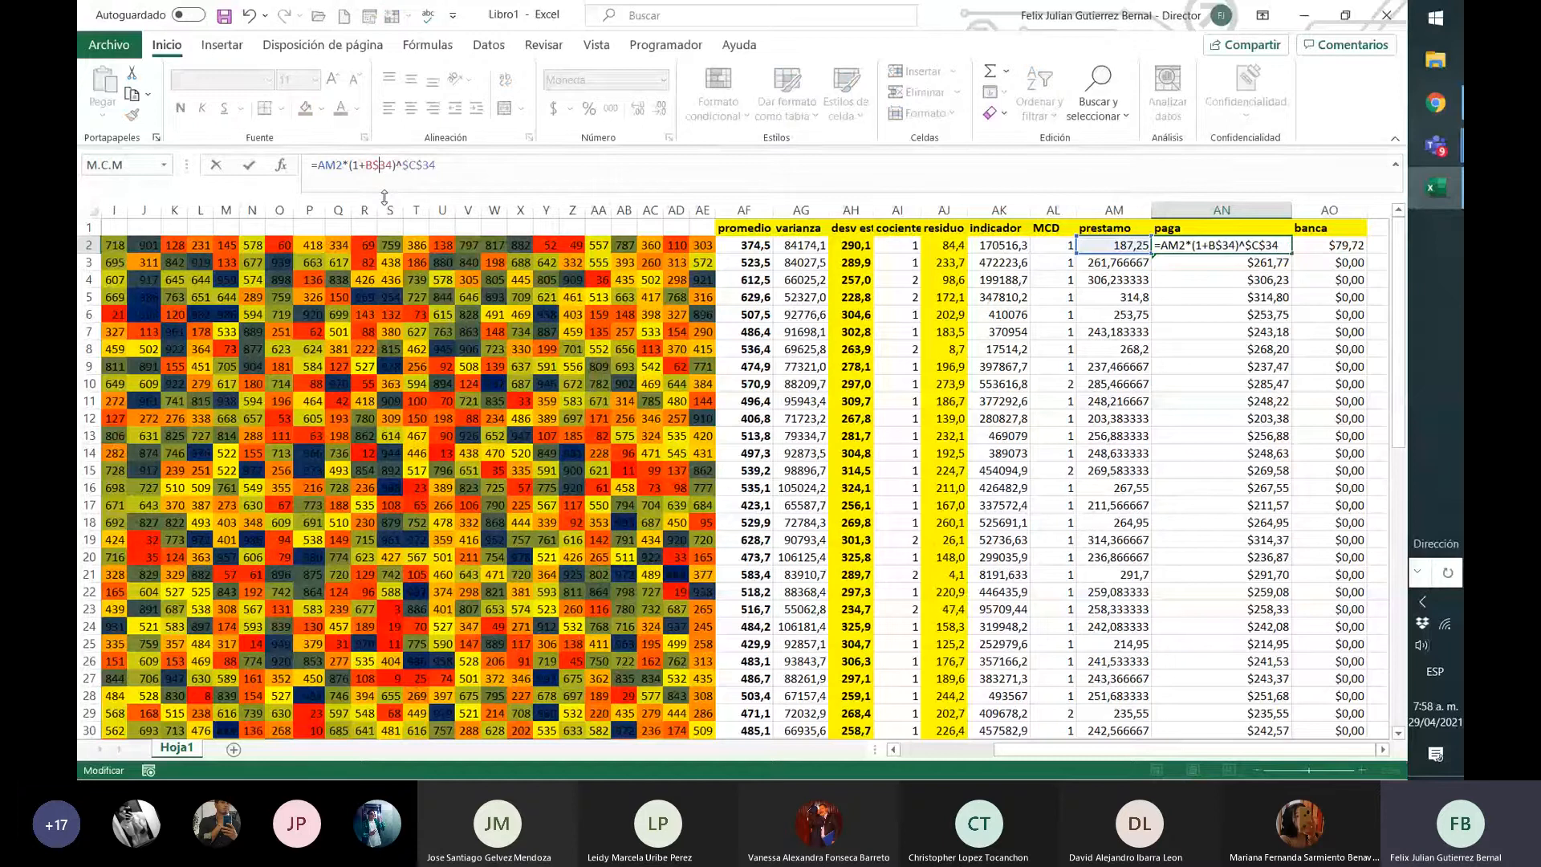
key(ctrl+Return)
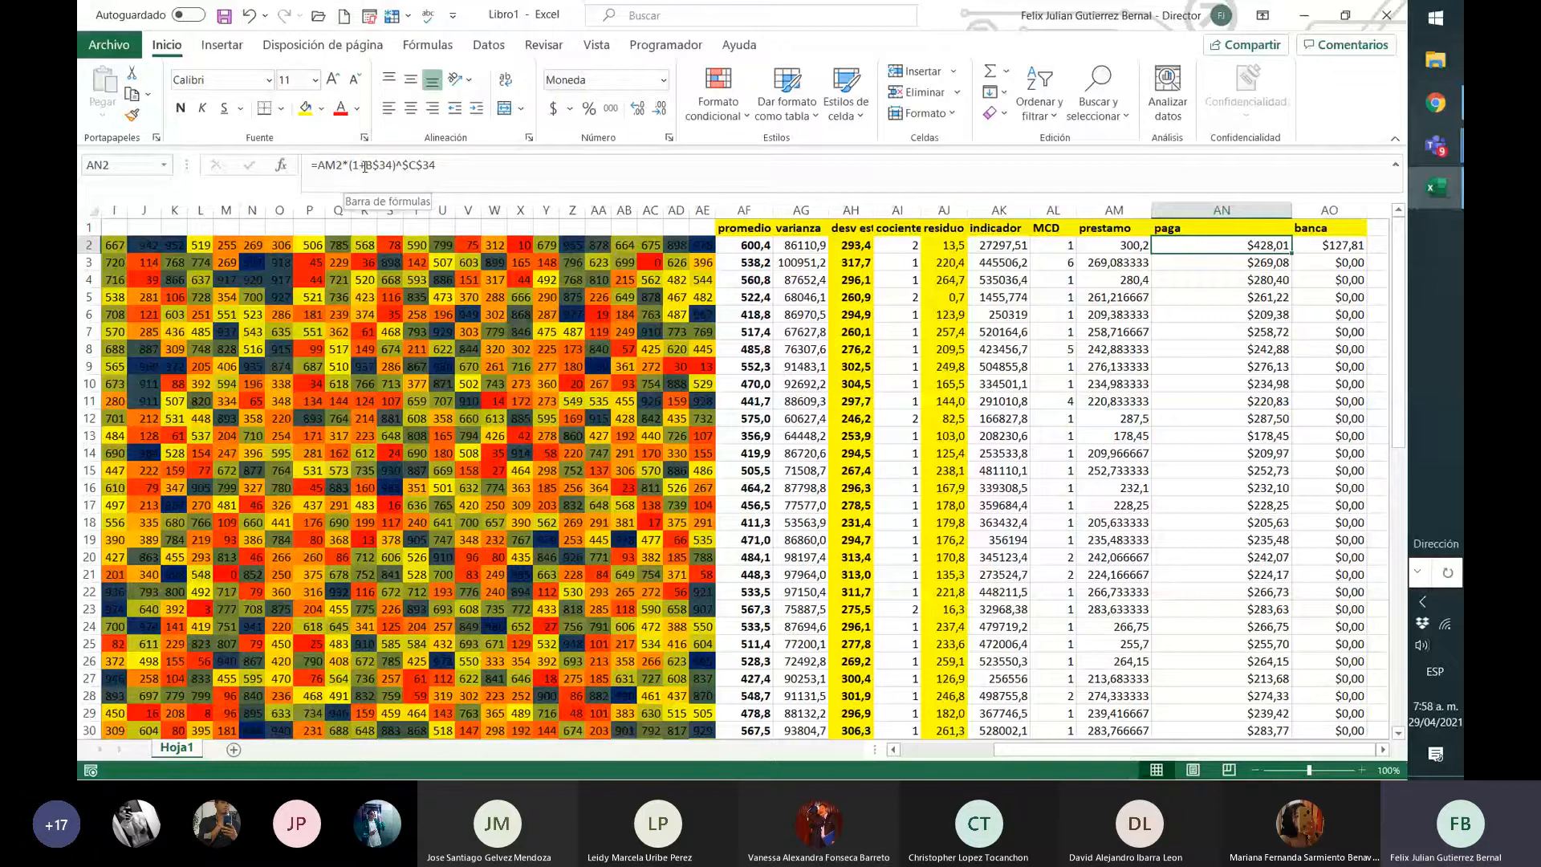
- Make the interest reference in AN2 fully absolute, giving =AM2*(1+$B$34)^$C$34, and fill it down the paga column
click(364, 167)
text($)
key(ctrl+Return)
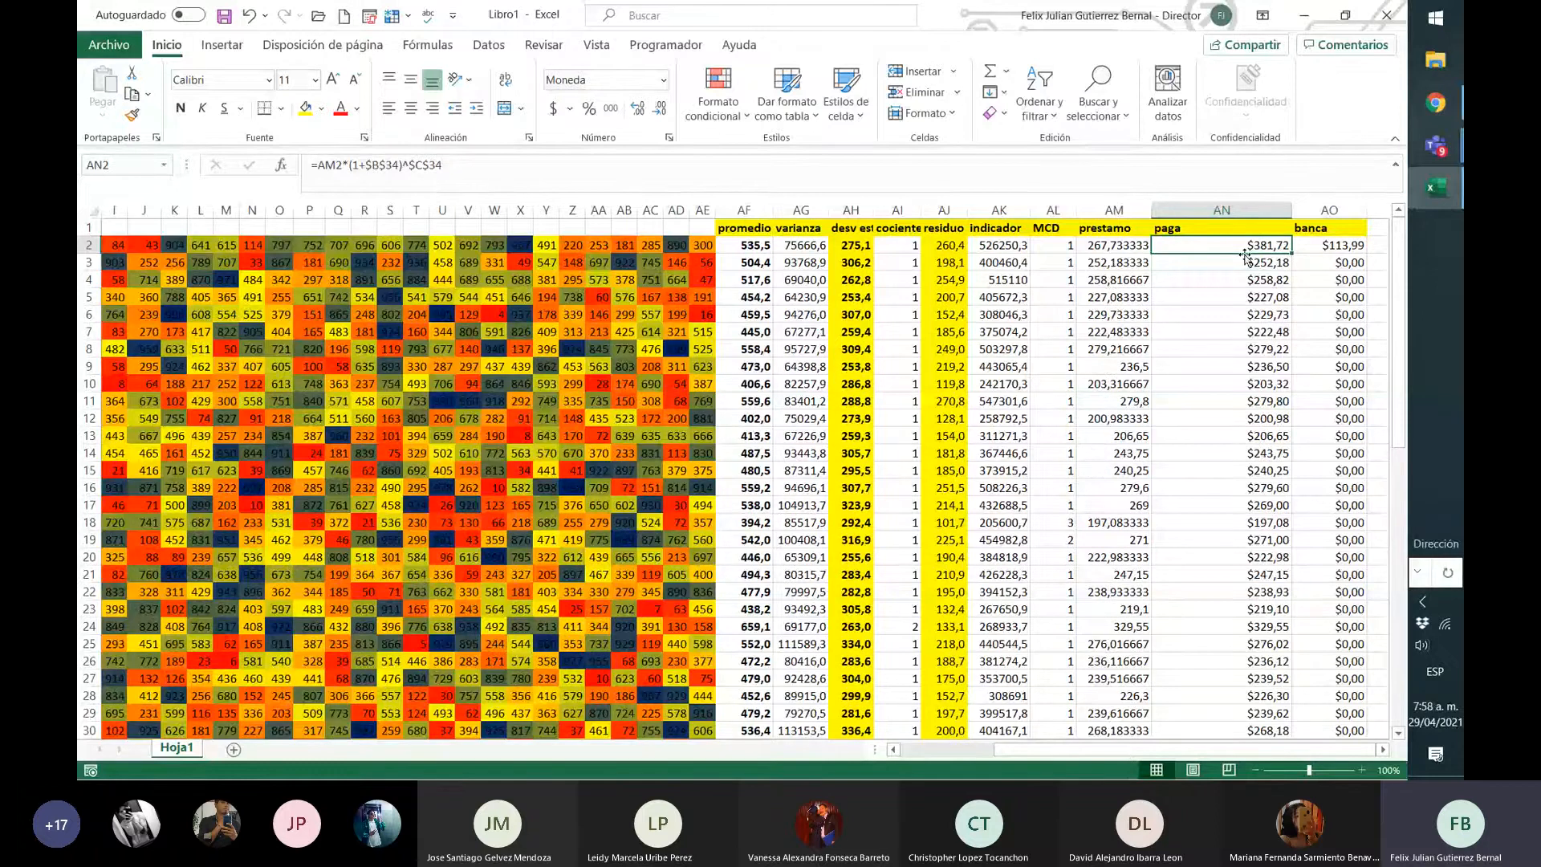
double_click(1291, 253)
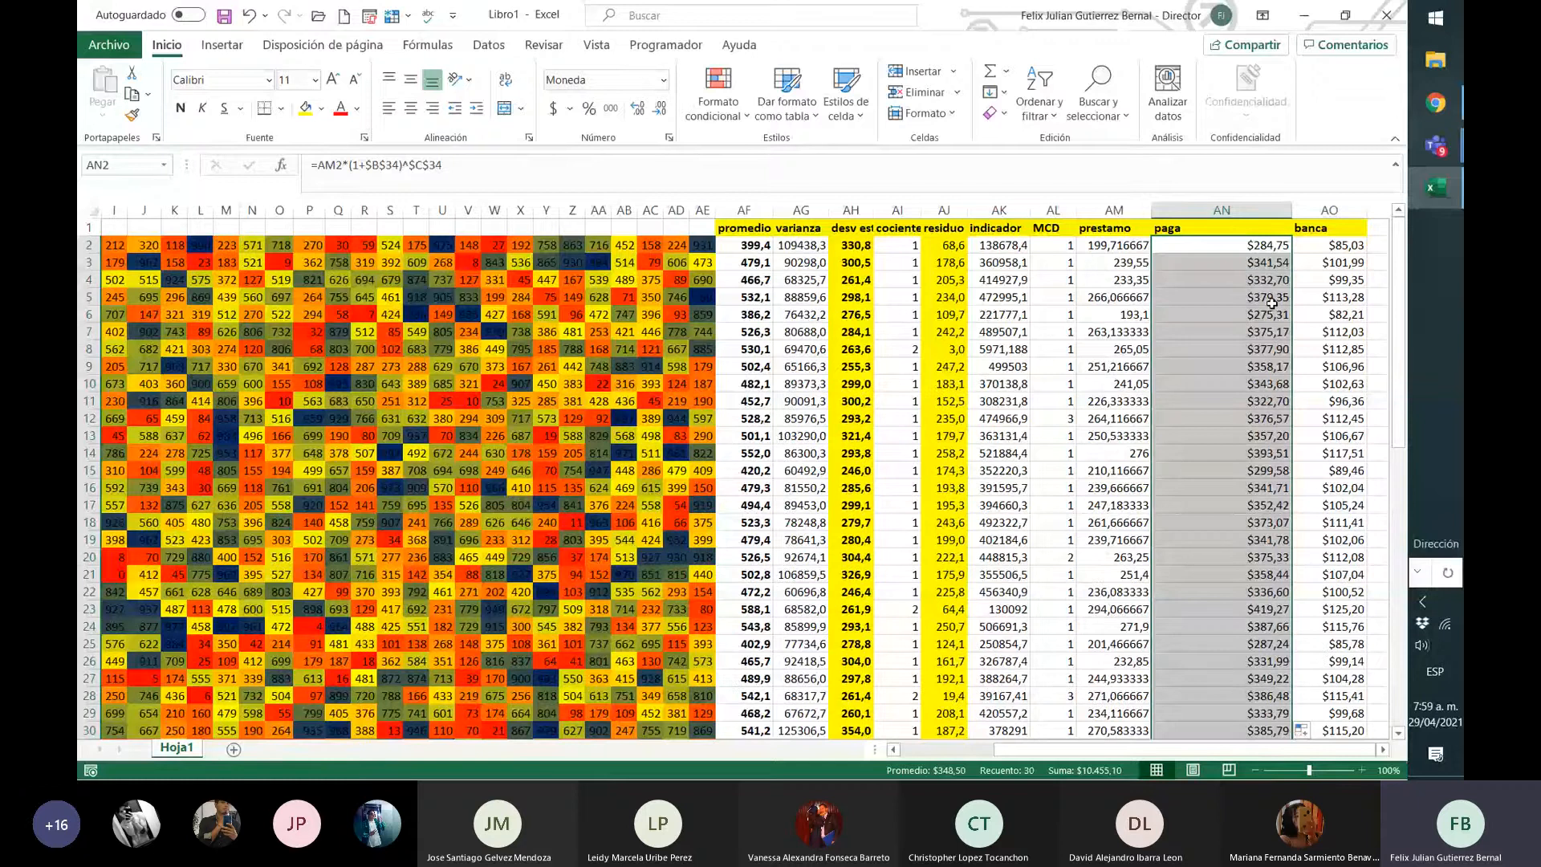
click(1220, 298)
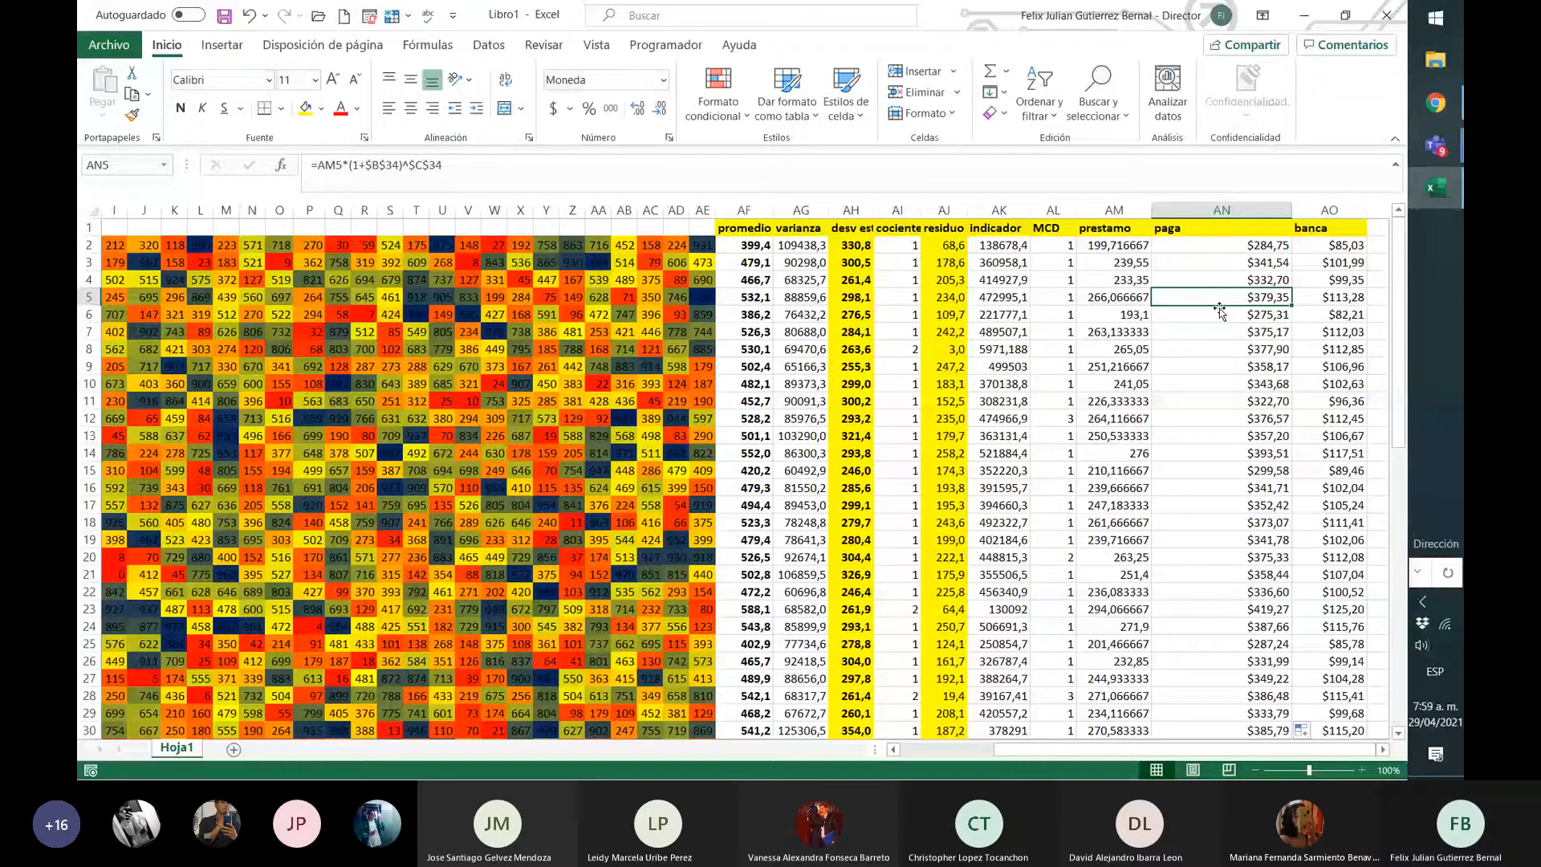
- Check the totals of the prestamo and banca columns in row 32
scroll(1219, 311, down, 3)
click(1116, 609)
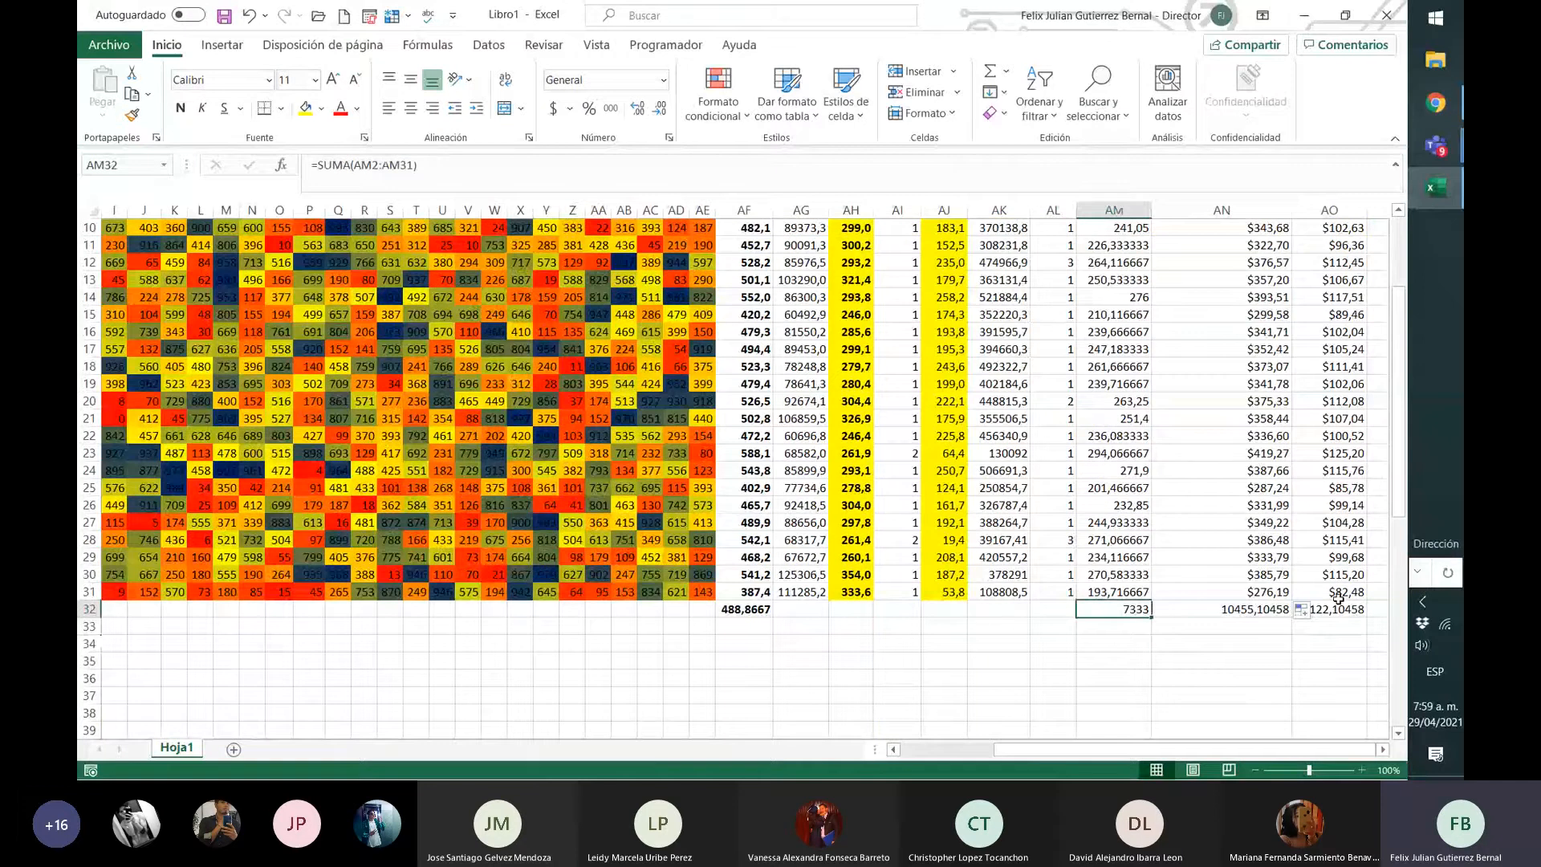
click(1346, 610)
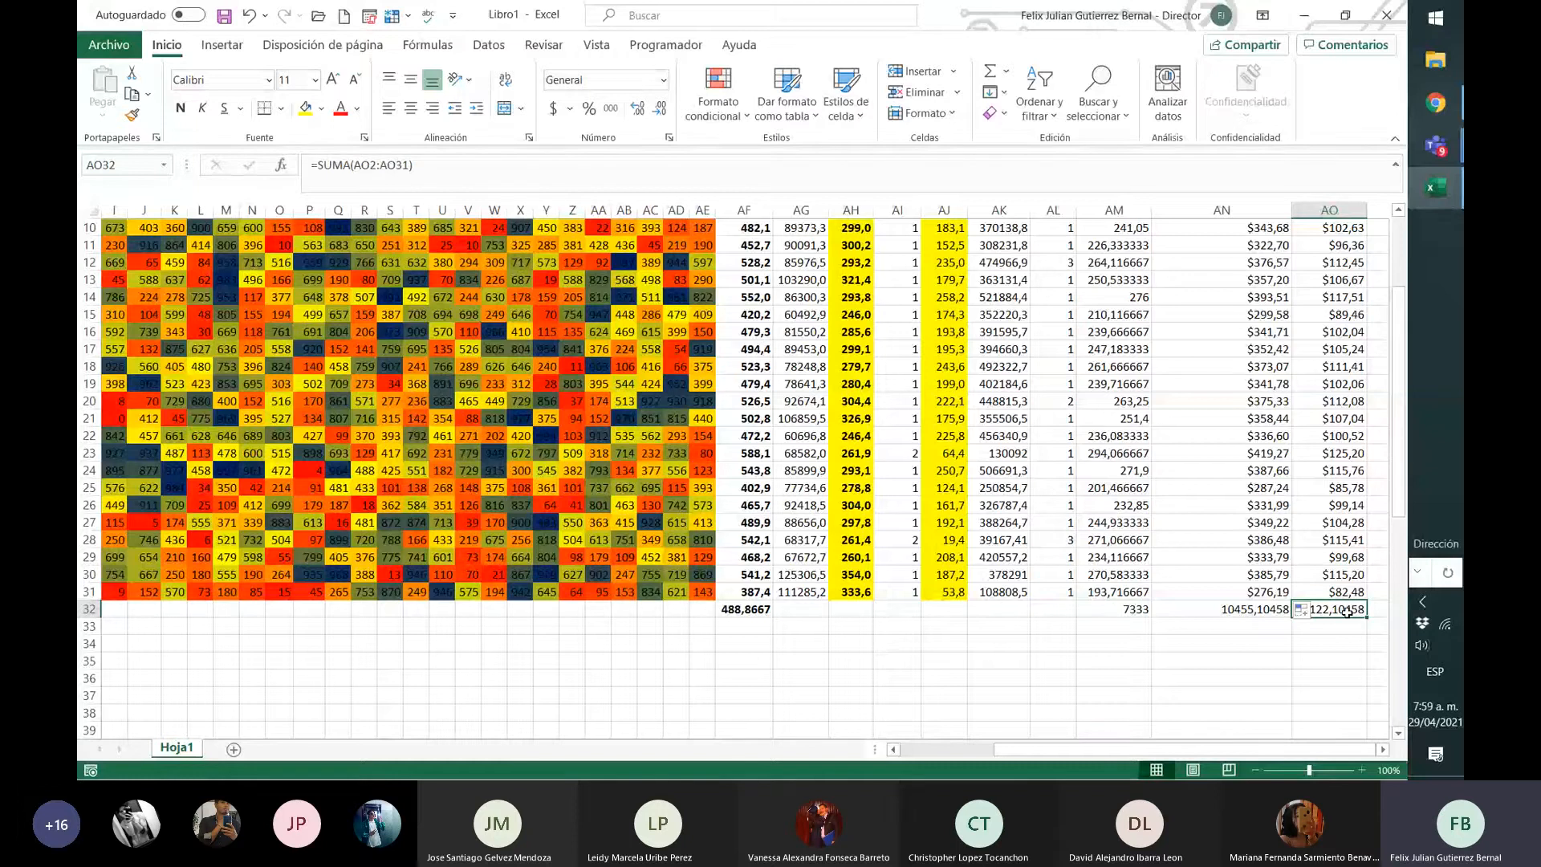
- Narrow the paga column so it fits its amounts more closely
scroll(1346, 609, up, 3)
drag(1291, 212, 1239, 204)
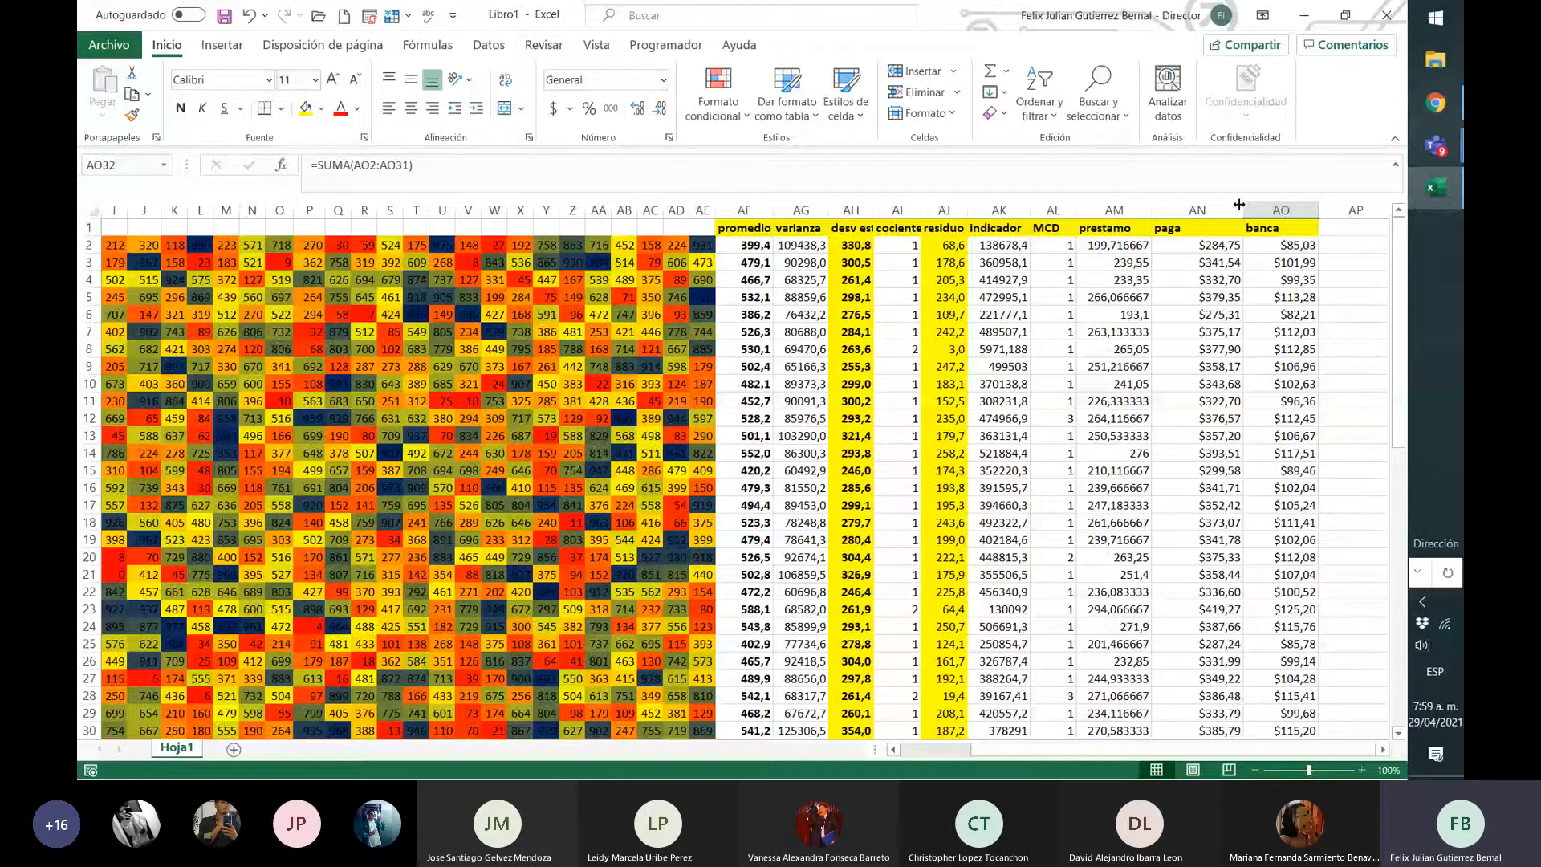
drag(1239, 205, 1207, 207)
- Set cuotas in C34 to 180 and the interest rate in B34 to 1%
scroll(1163, 449, down, 3)
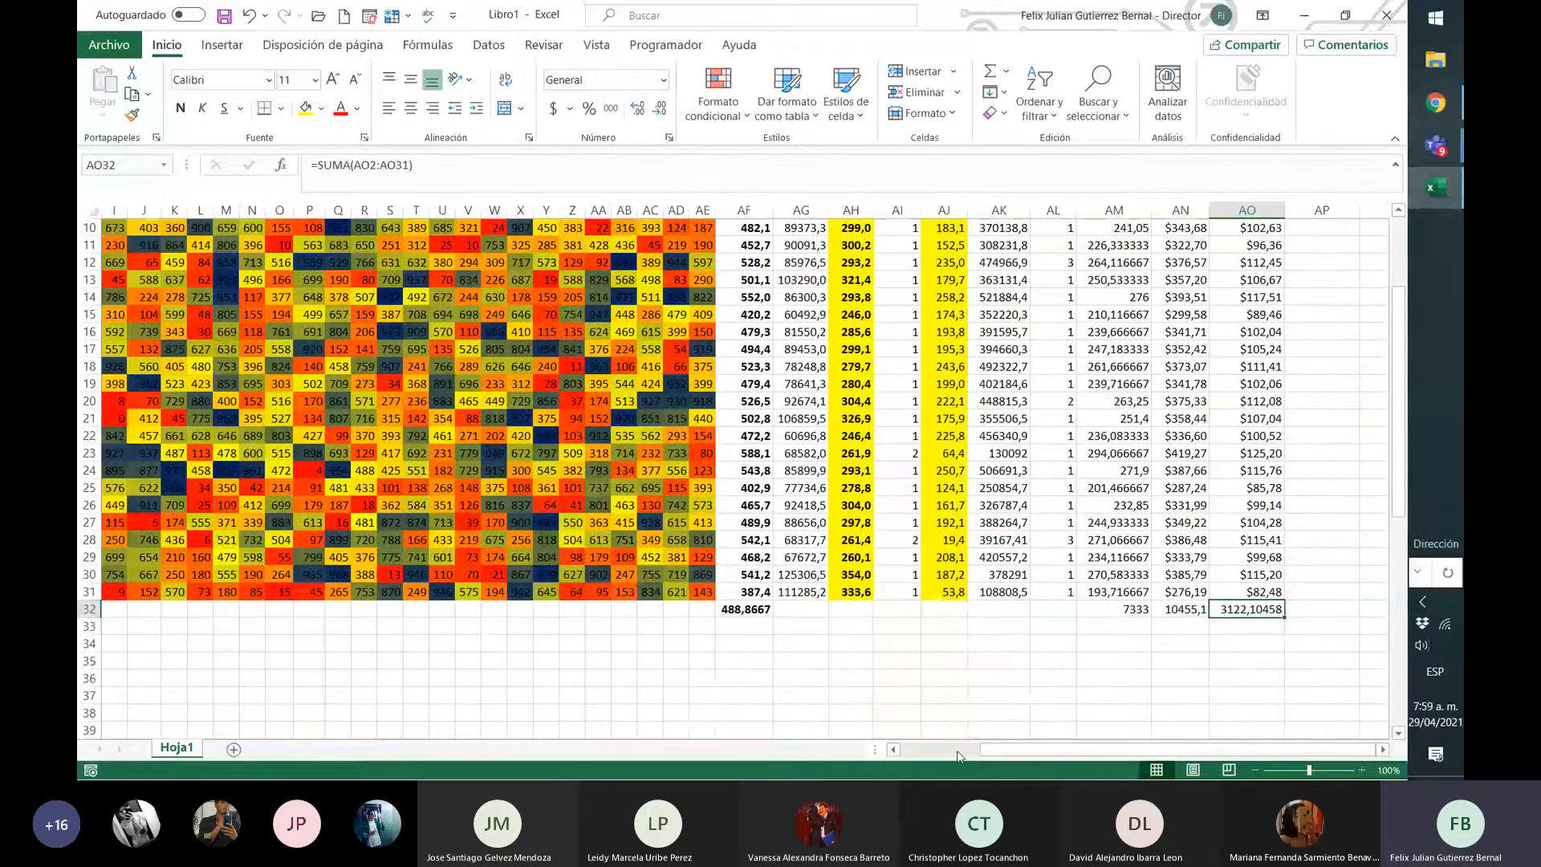
click(957, 751)
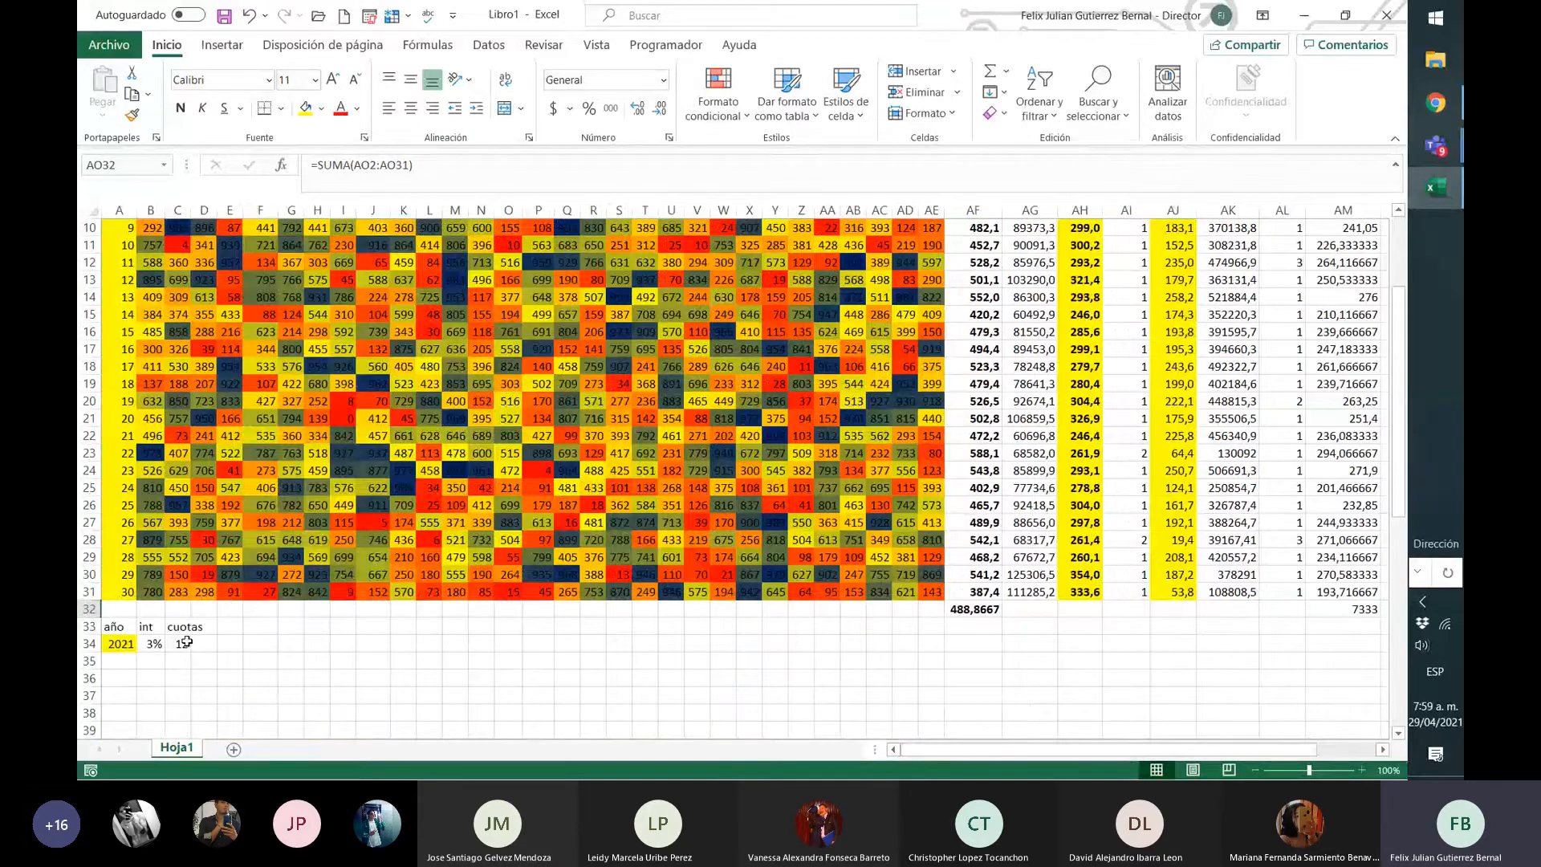
click(185, 642)
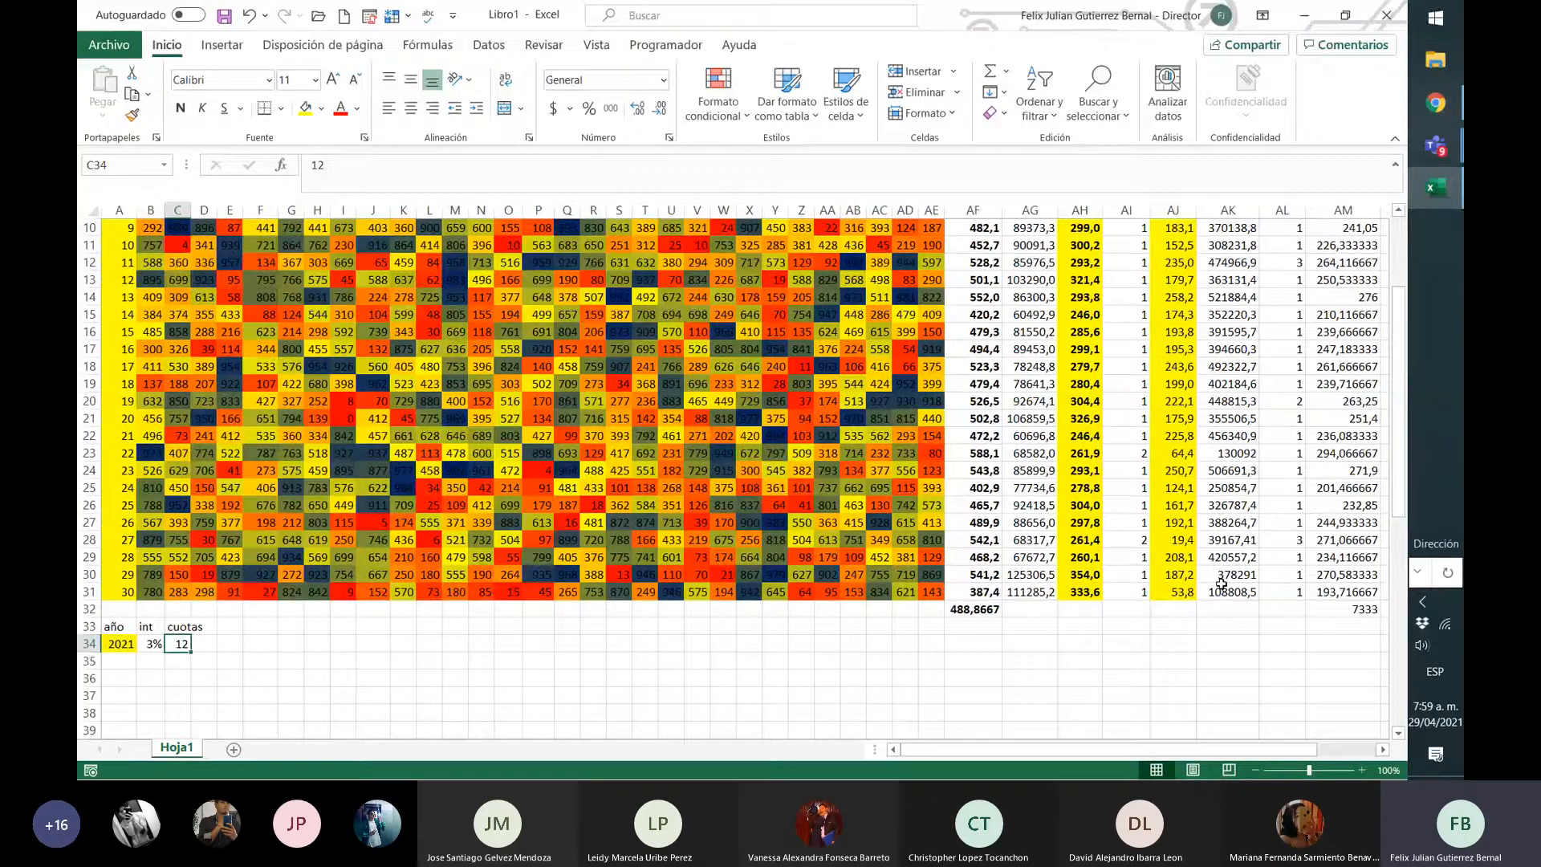
text(180)
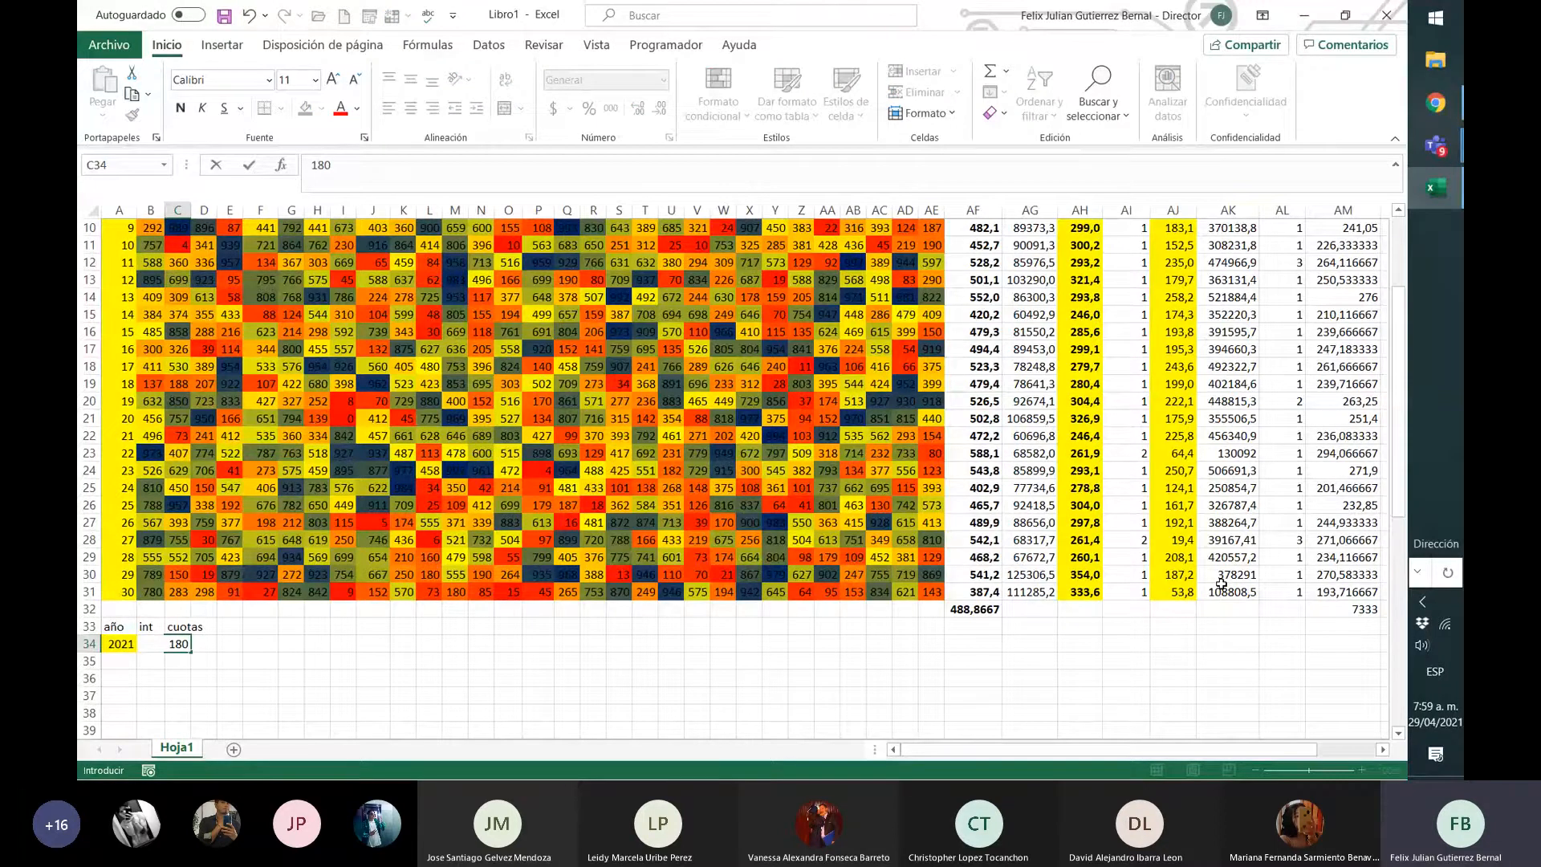
key(ctrl+Return)
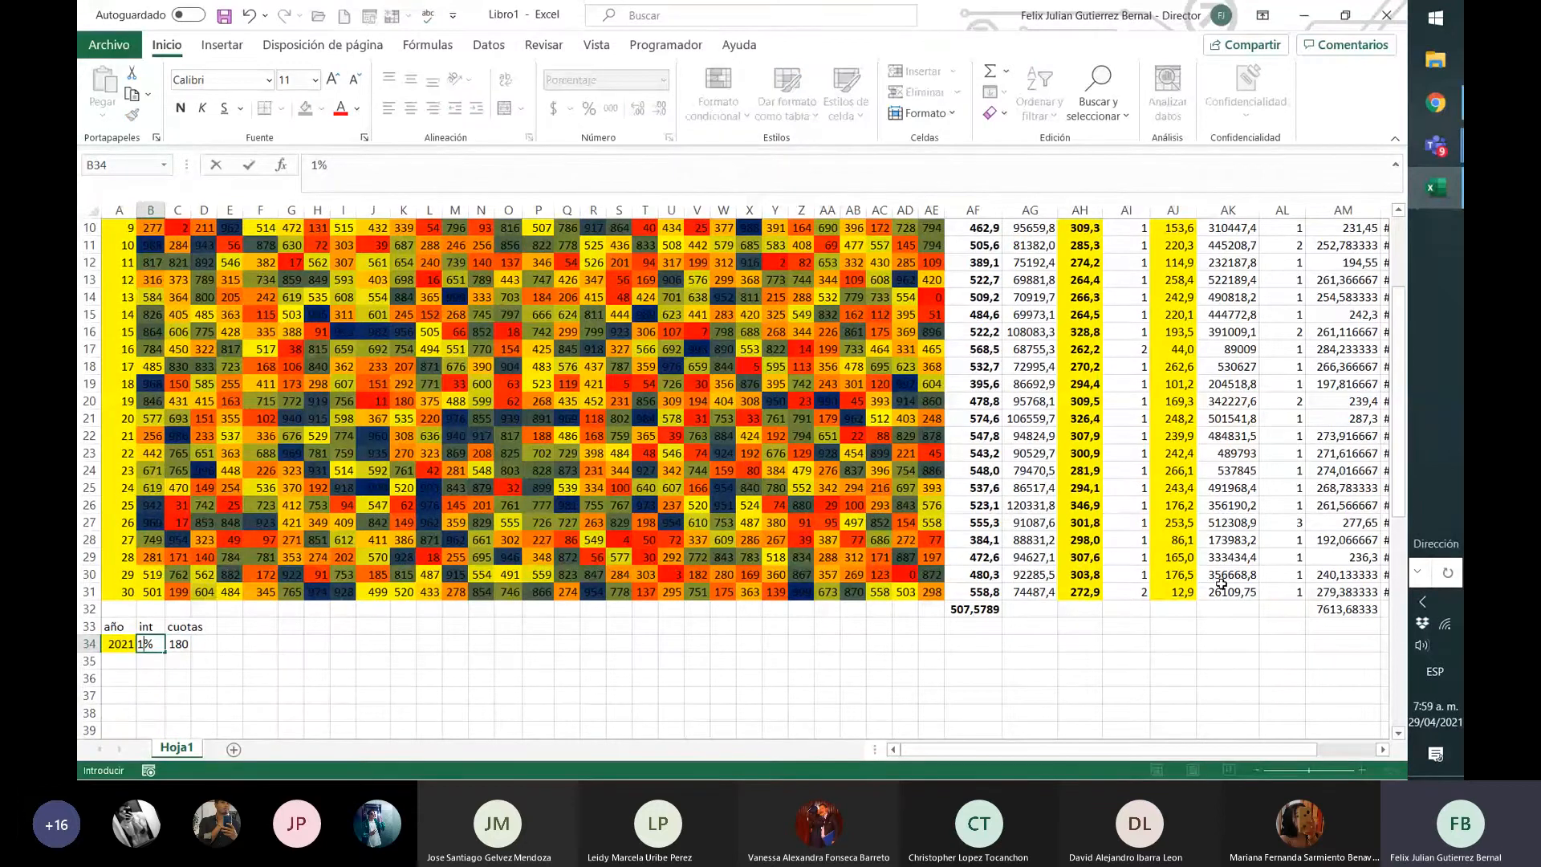
key(Right)
- Examine the row 2 values and formulas of the prestamo, paga and banca columns
key(Right)
key(Right)
key(Right)
key(Right)
key(Right)
key(Right)
key(Right)
key(Right)
key(Right)
key(Right)
key(Right)
key(Right)
key(Right)
key(Right)
key(Right)
key(Right)
key(Right)
key(Right)
key(Right)
key(Right)
key(Right)
key(Right)
key(Right)
key(Right)
key(Right)
key(Right)
key(Right)
key(Right)
key(Right)
key(Right)
key(Right)
key(Right)
key(Right)
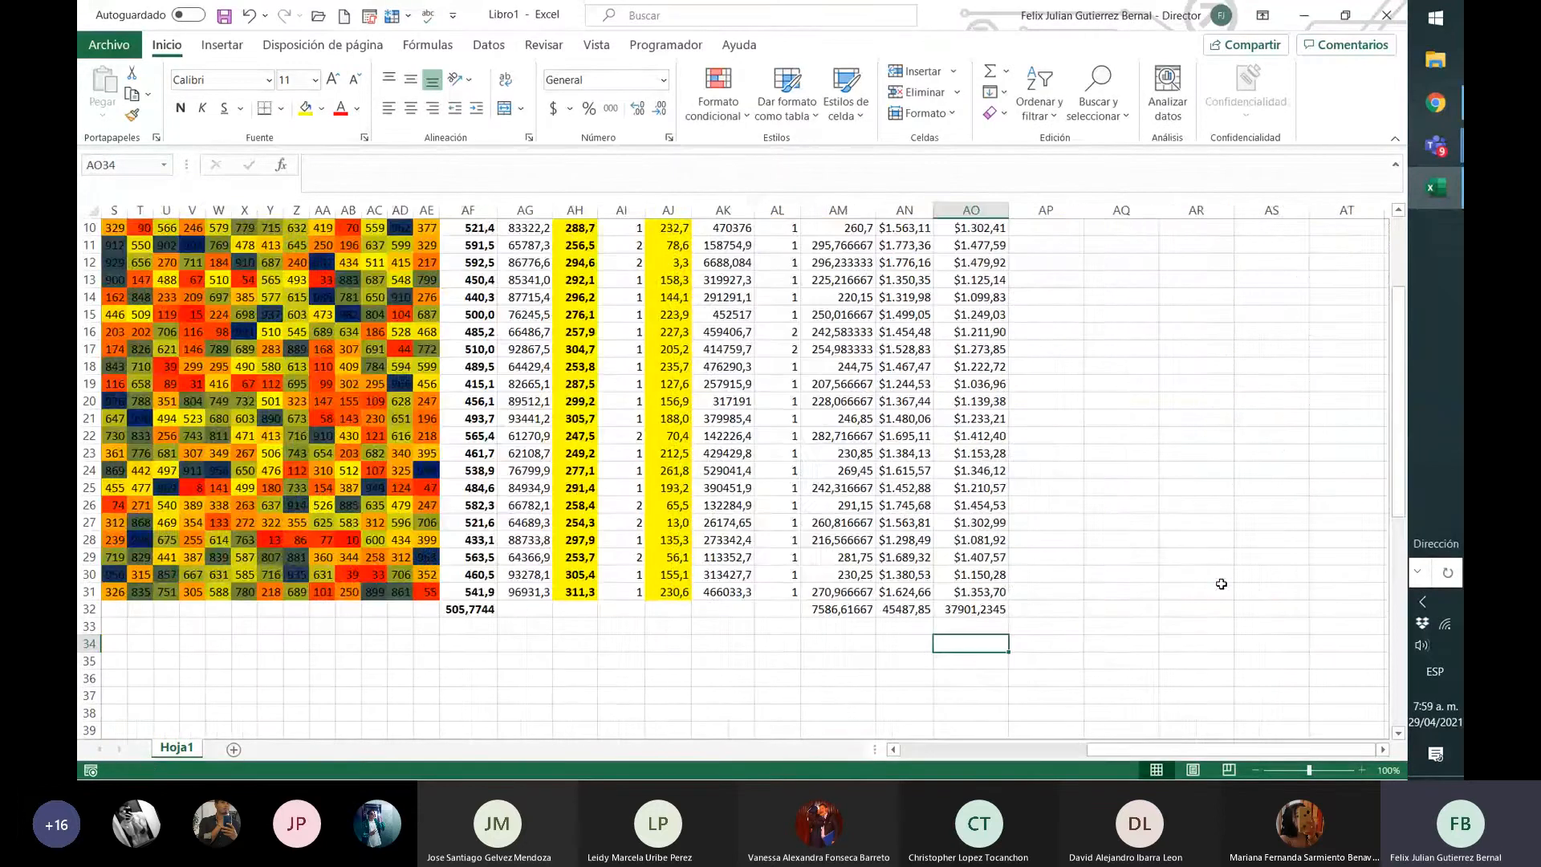
key(Up)
key(Up)
key(Up)
key(Up)
key(Up)
key(Up)
key(Up)
key(Up)
key(Up)
key(Up)
key(Up)
key(Up)
key(Up)
key(Up)
key(Up)
key(Up)
key(Up)
key(Up)
key(Up)
key(Up)
key(Left)
key(Left)
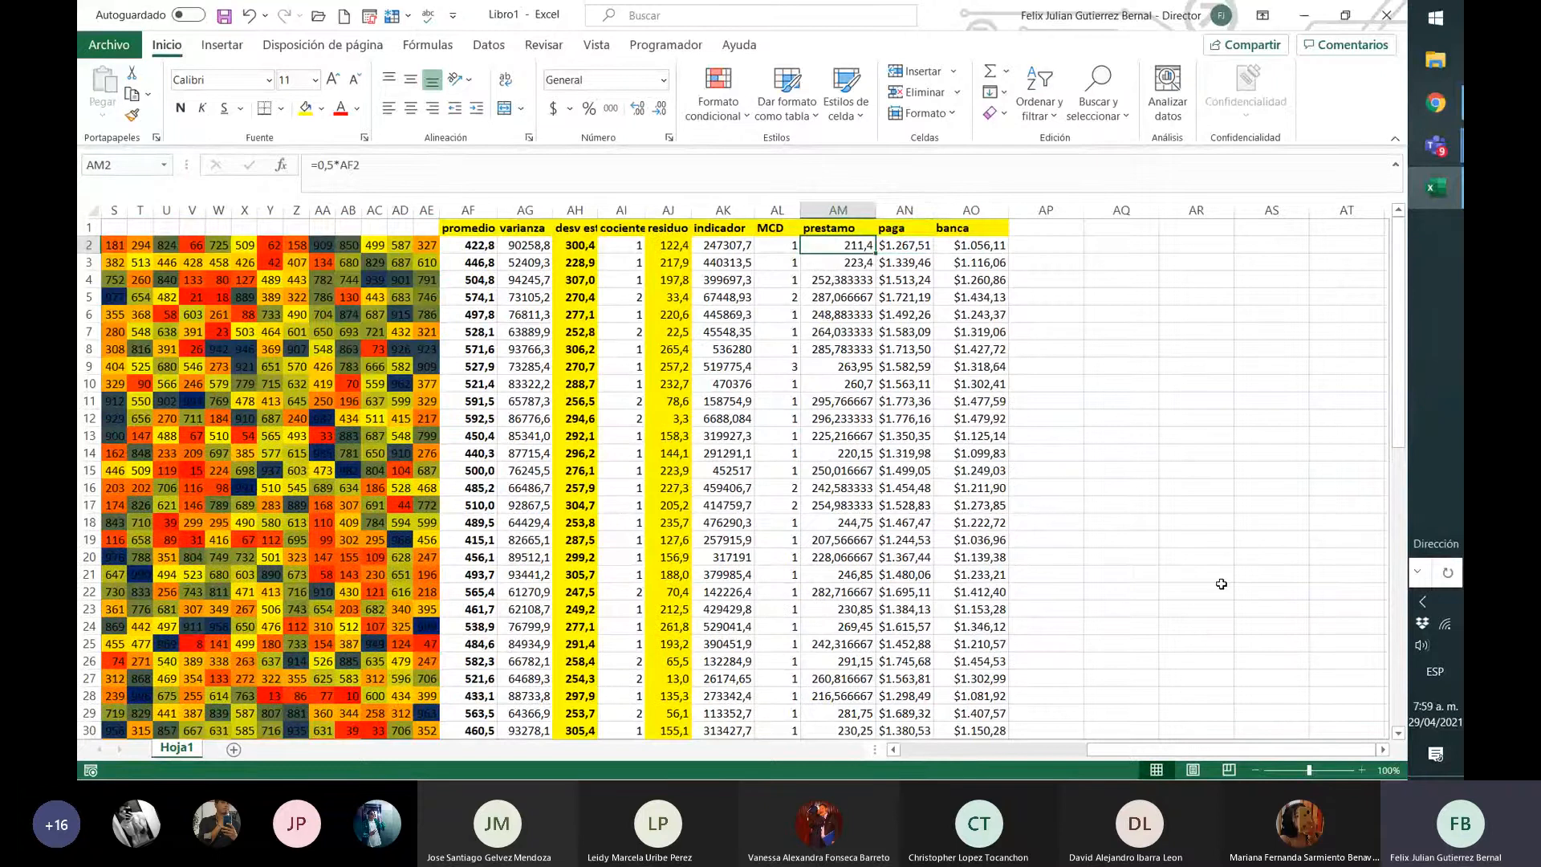
key(Right)
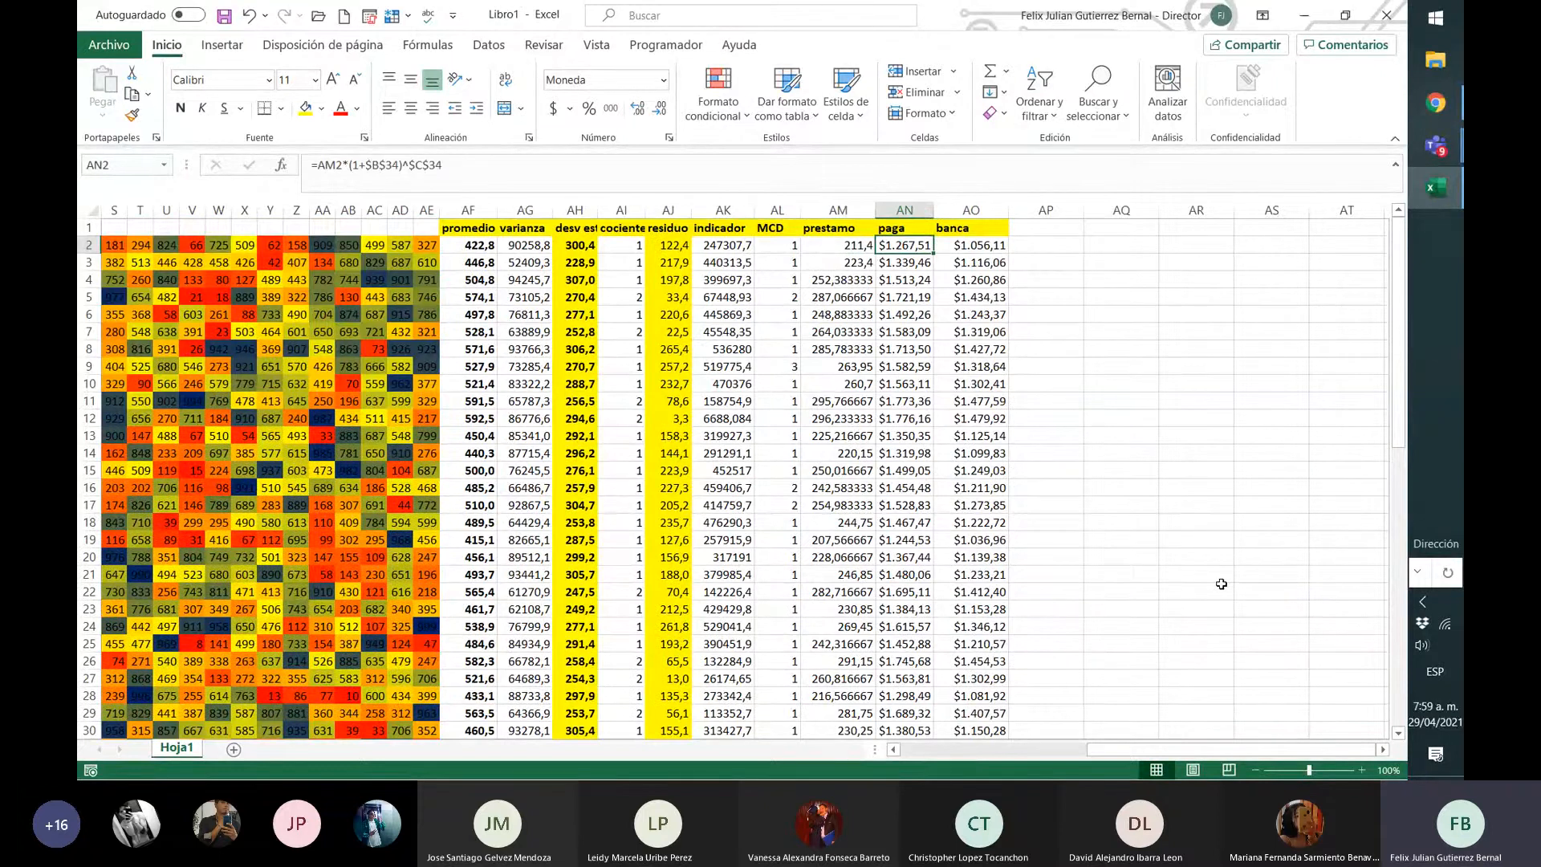
key(Left)
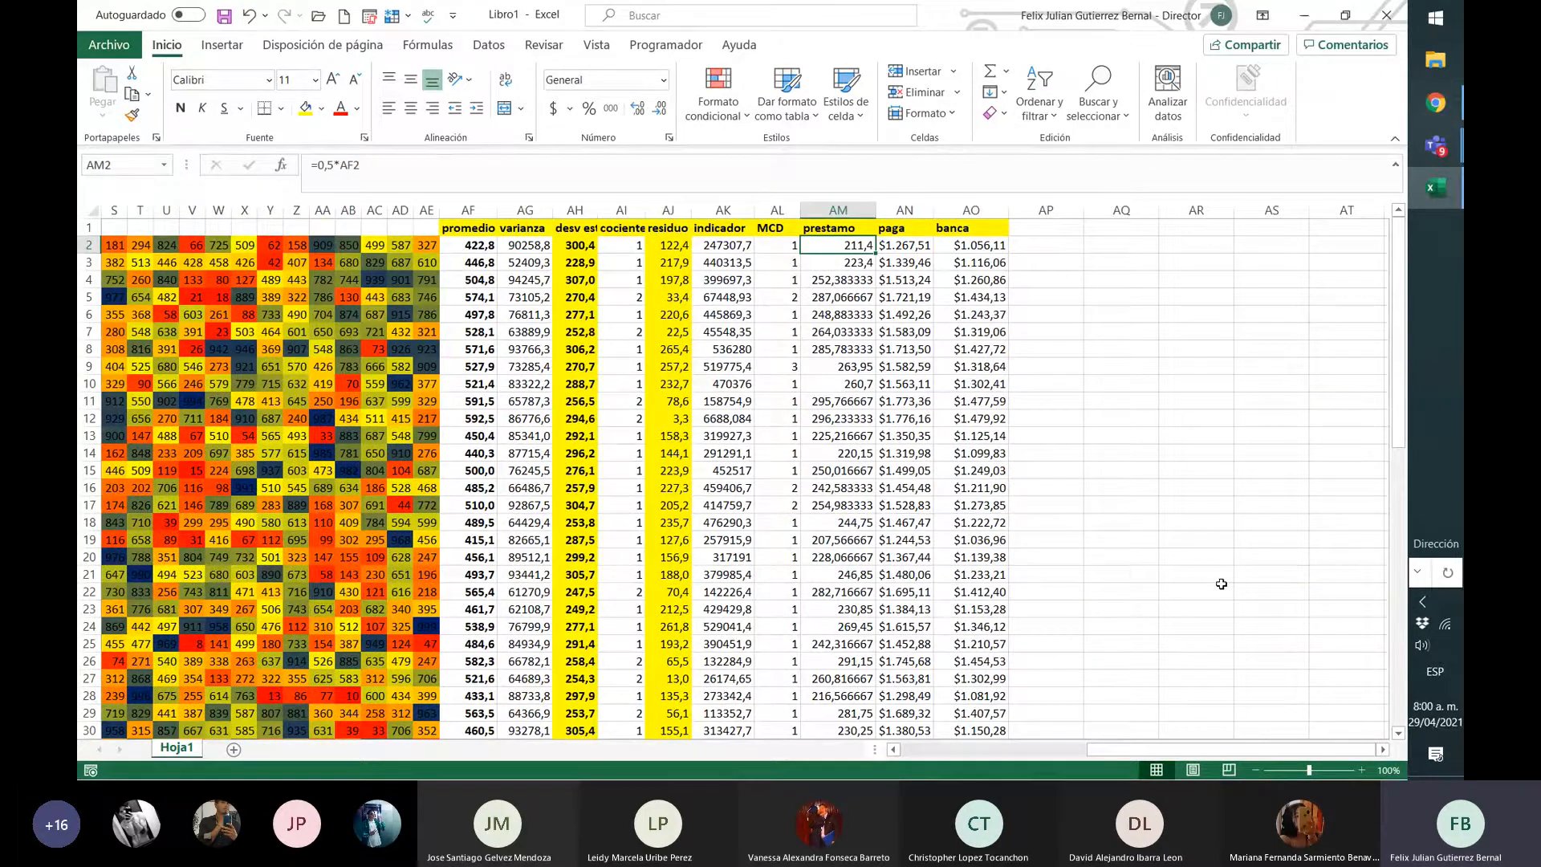
key(Right)
key(Right)
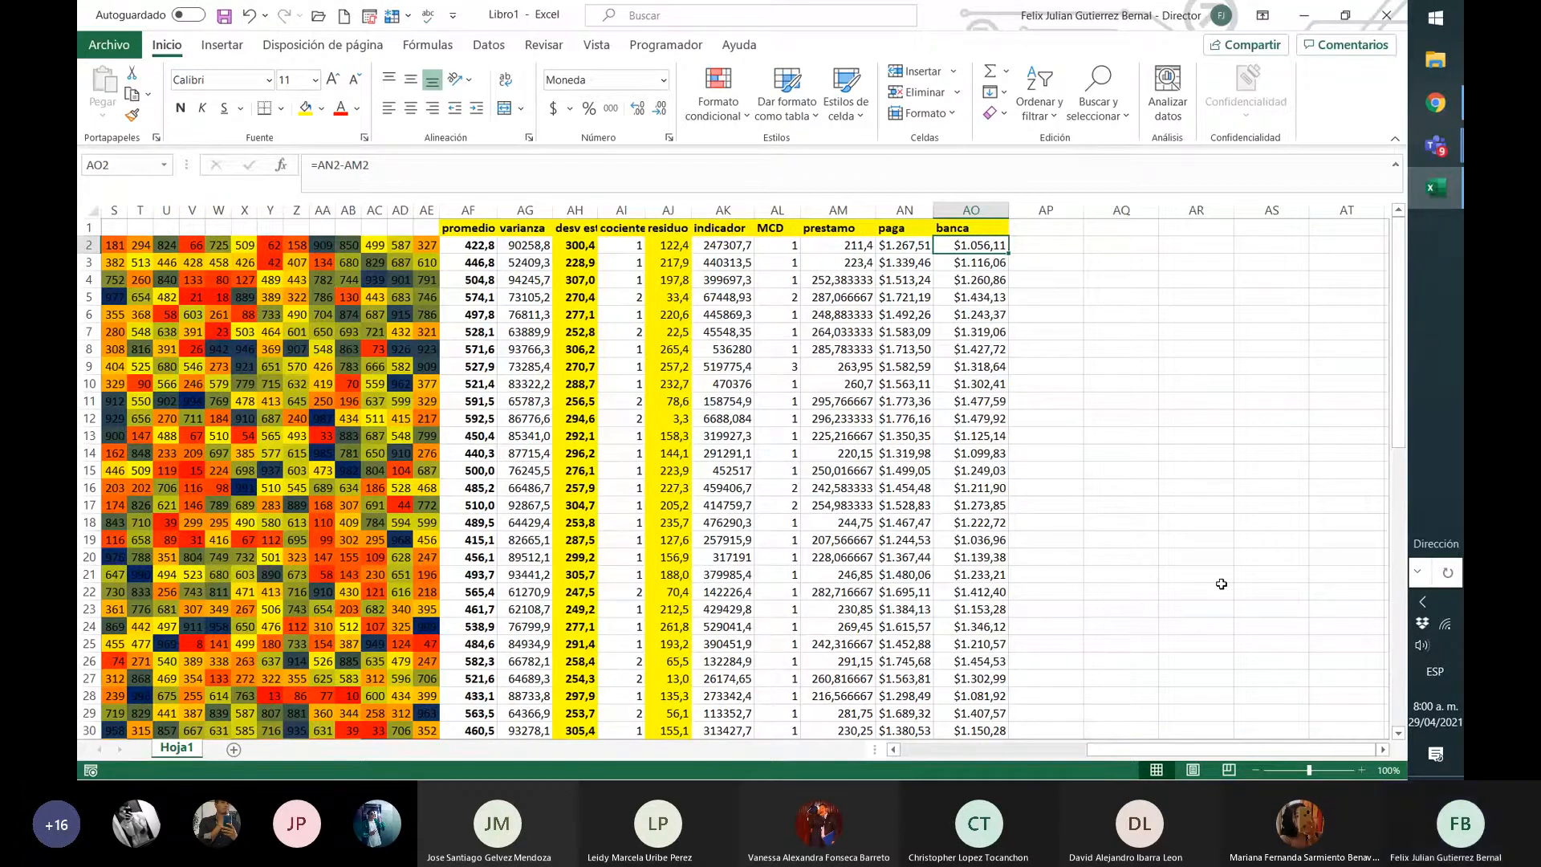
- Compare the row 32 totals of the prestamo, paga and banca columns
key(Down)
key(Down)
key(Down)
key(Down)
key(Down)
key(Down)
key(Down)
key(Down)
key(Down)
key(Down)
key(Down)
key(Down)
key(Down)
key(Down)
key(Down)
key(Down)
key(Down)
key(Down)
key(Down)
key(Down)
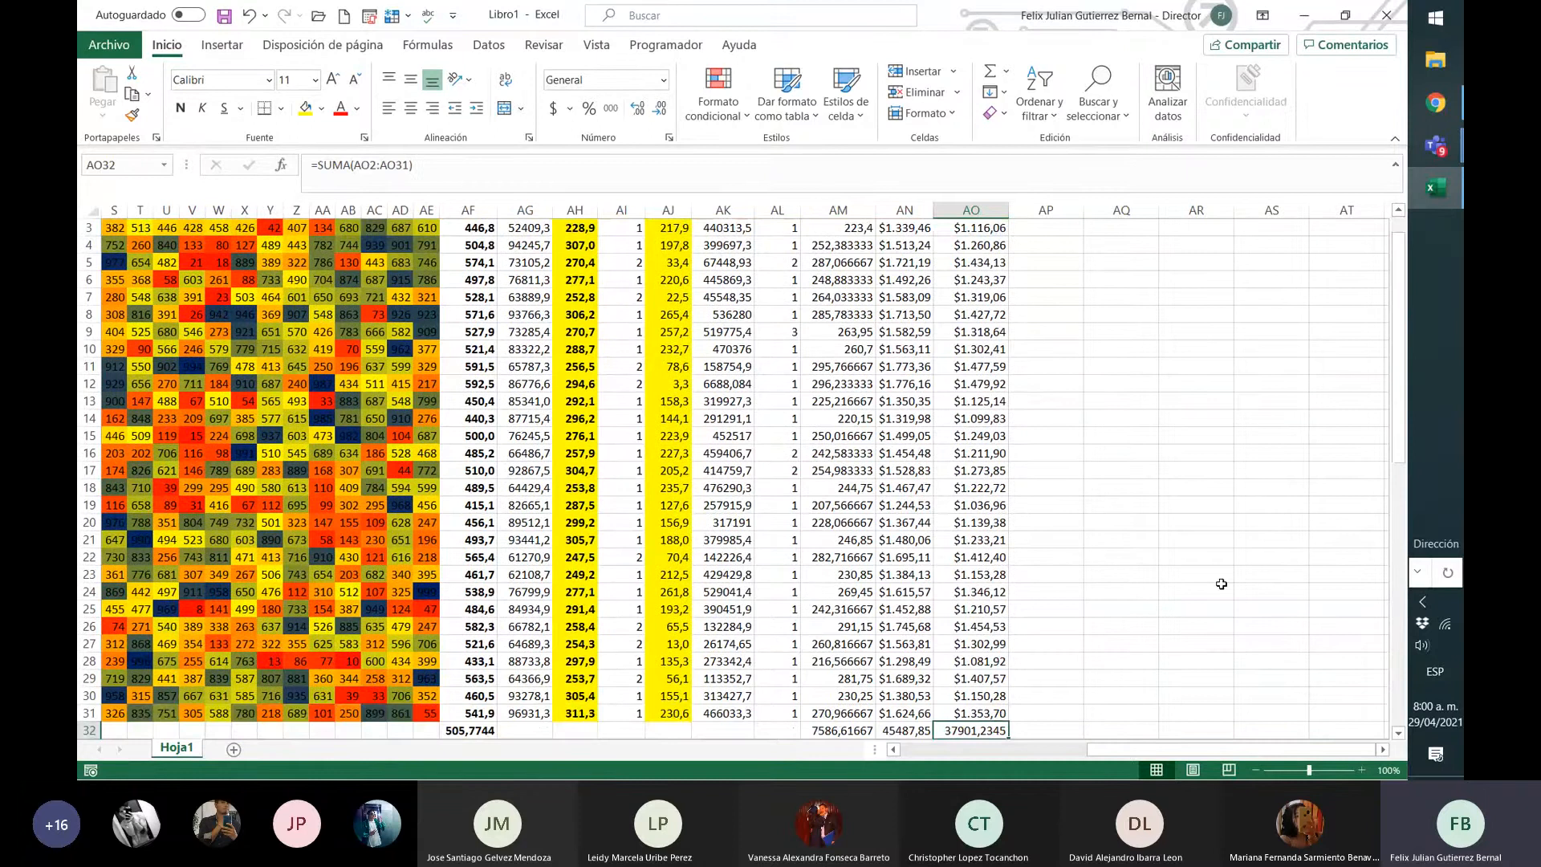
key(Left)
key(Left)
key(Right)
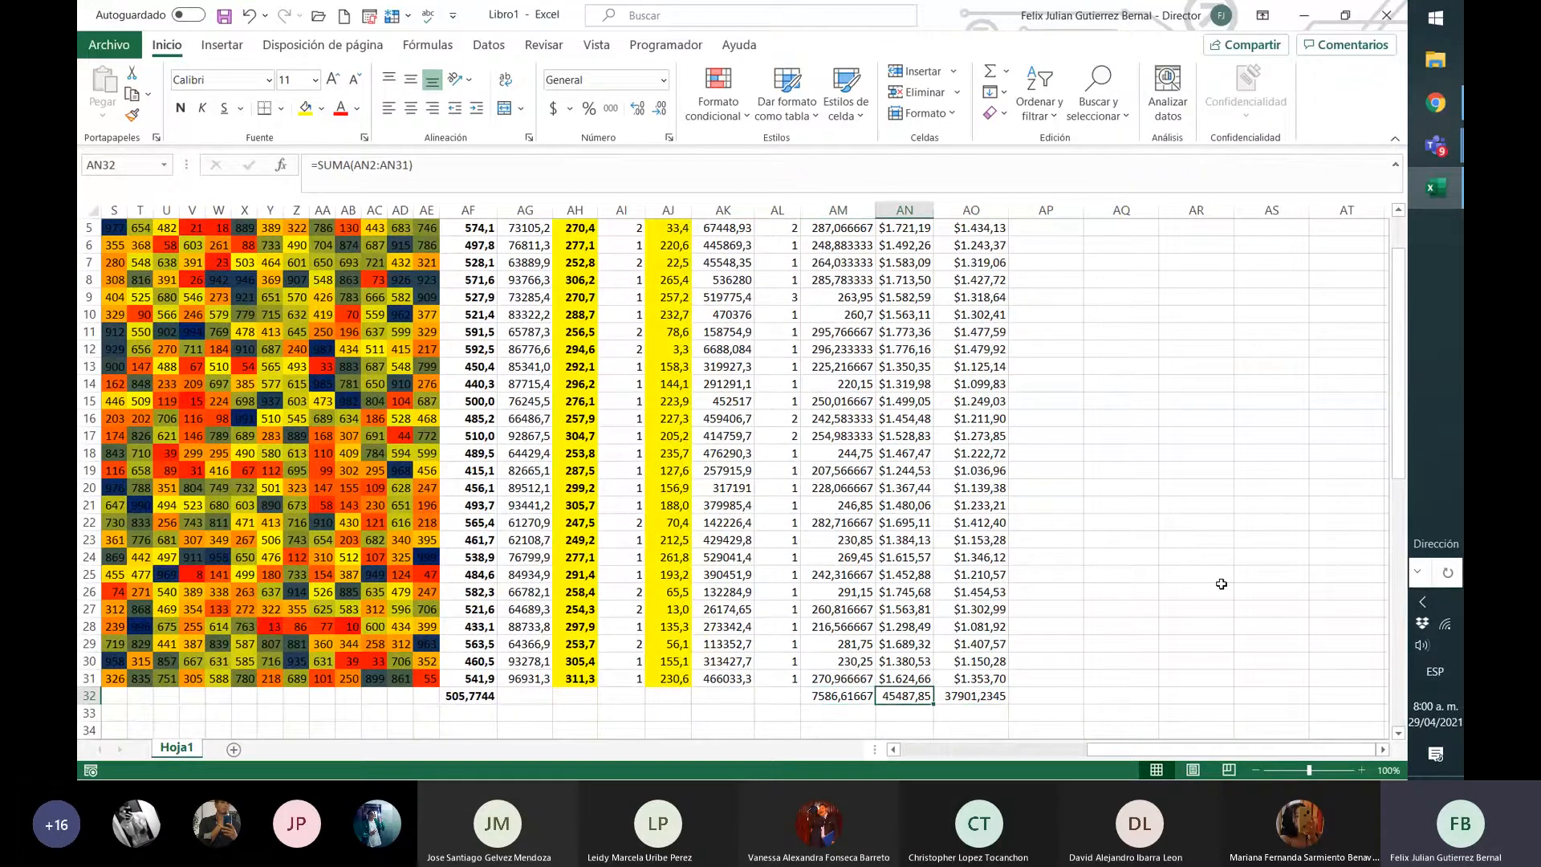
key(Right)
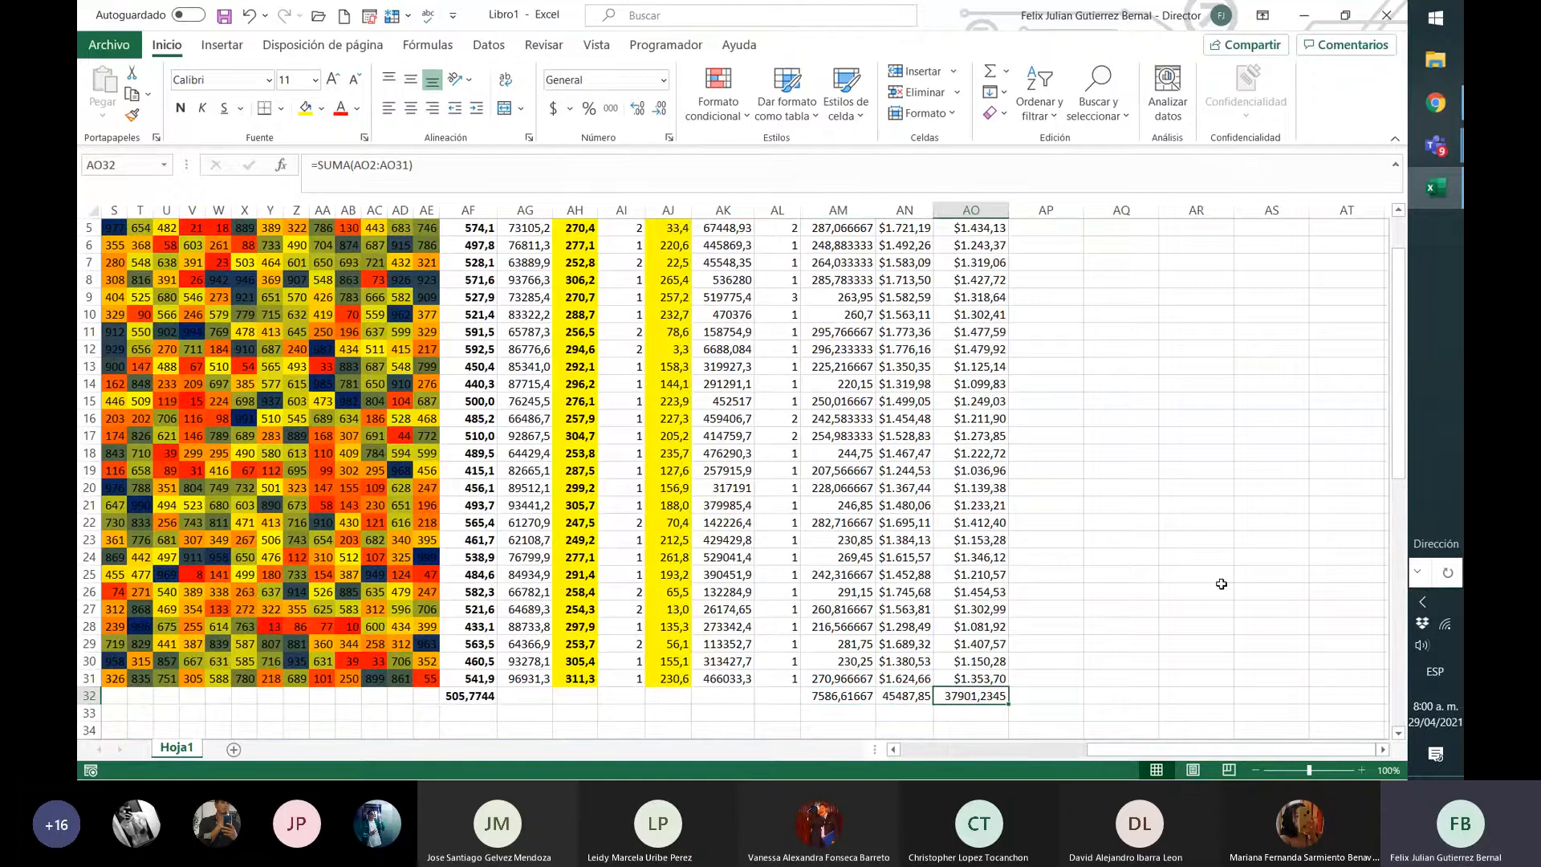
- Look over the Torre rows from the totals in row 32 up to the header row
key(Left)
key(Home)
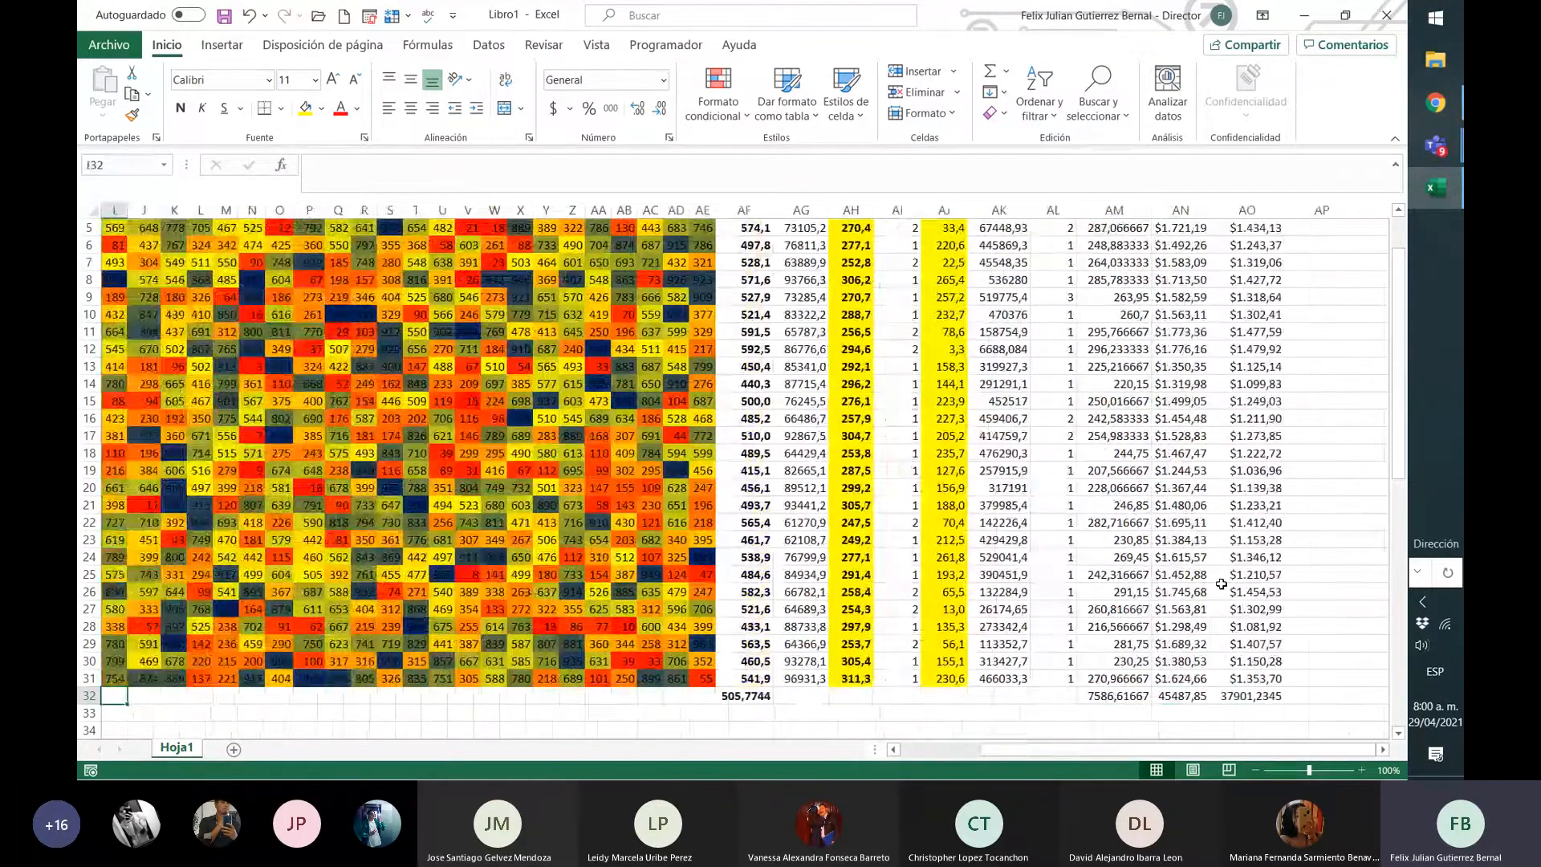
key(Up)
key(Up)
key(Up)
key(Up)
key(Up)
key(Up)
key(Up)
key(Up)
key(Up)
key(Up)
key(Up)
key(Up)
key(Up)
key(Up)
key(Up)
key(Up)
key(Up)
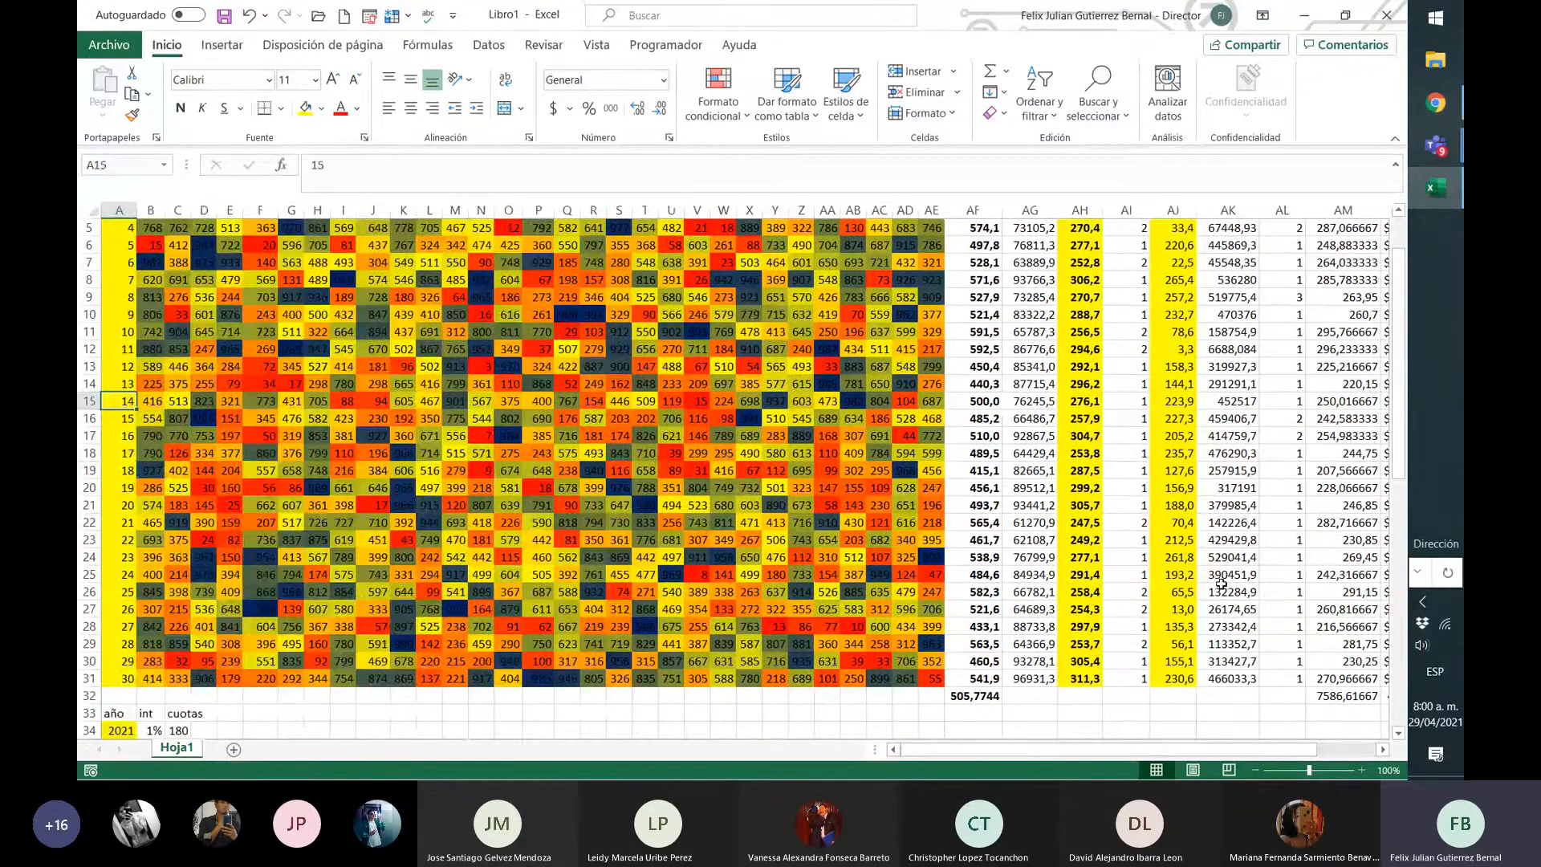
key(Up)
key(Up)
key(Up)
key(Up)
key(Up)
key(Up)
key(Up)
key(Up)
key(Up)
key(Up)
key(Up)
key(Up)
key(Up)
key(Up)
- Review the column headers from Torre across to banca, including the banca formula in row 2
key(Right)
key(Right)
key(Right)
key(Right)
key(Right)
key(Right)
key(Right)
key(Right)
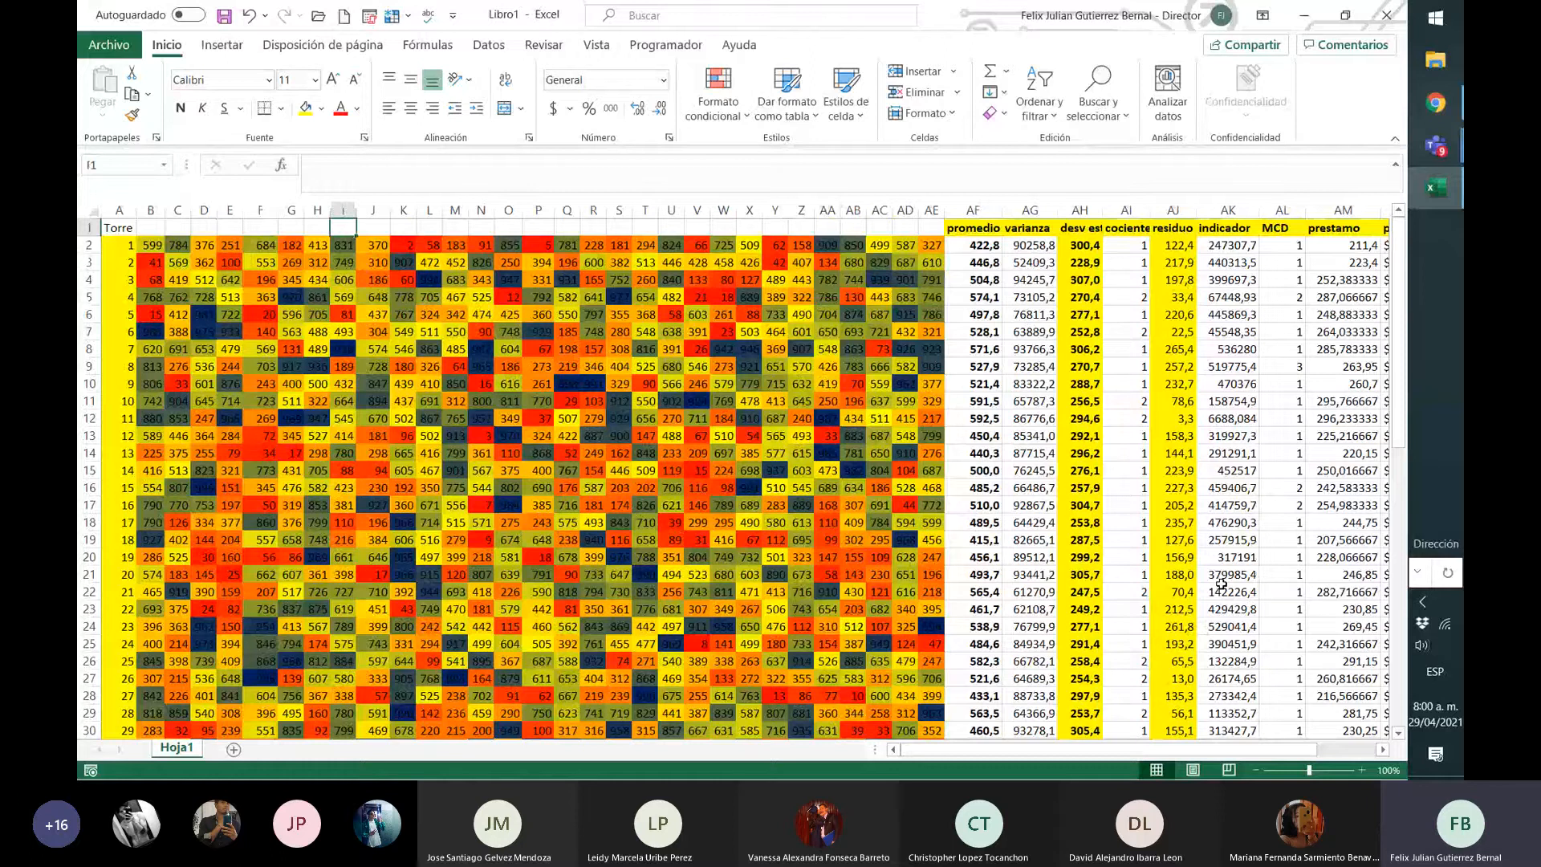
key(Right)
key(Right)
key(Right)
key(Right)
key(Right)
key(Right)
key(Right)
key(Right)
key(Right)
key(Right)
key(Right)
key(Right)
key(Right)
key(Right)
key(Right)
key(Right)
key(Right)
key(Right)
key(Right)
key(Right)
key(Right)
key(Right)
key(Right)
key(Right)
key(Right)
key(Right)
key(Right)
key(Right)
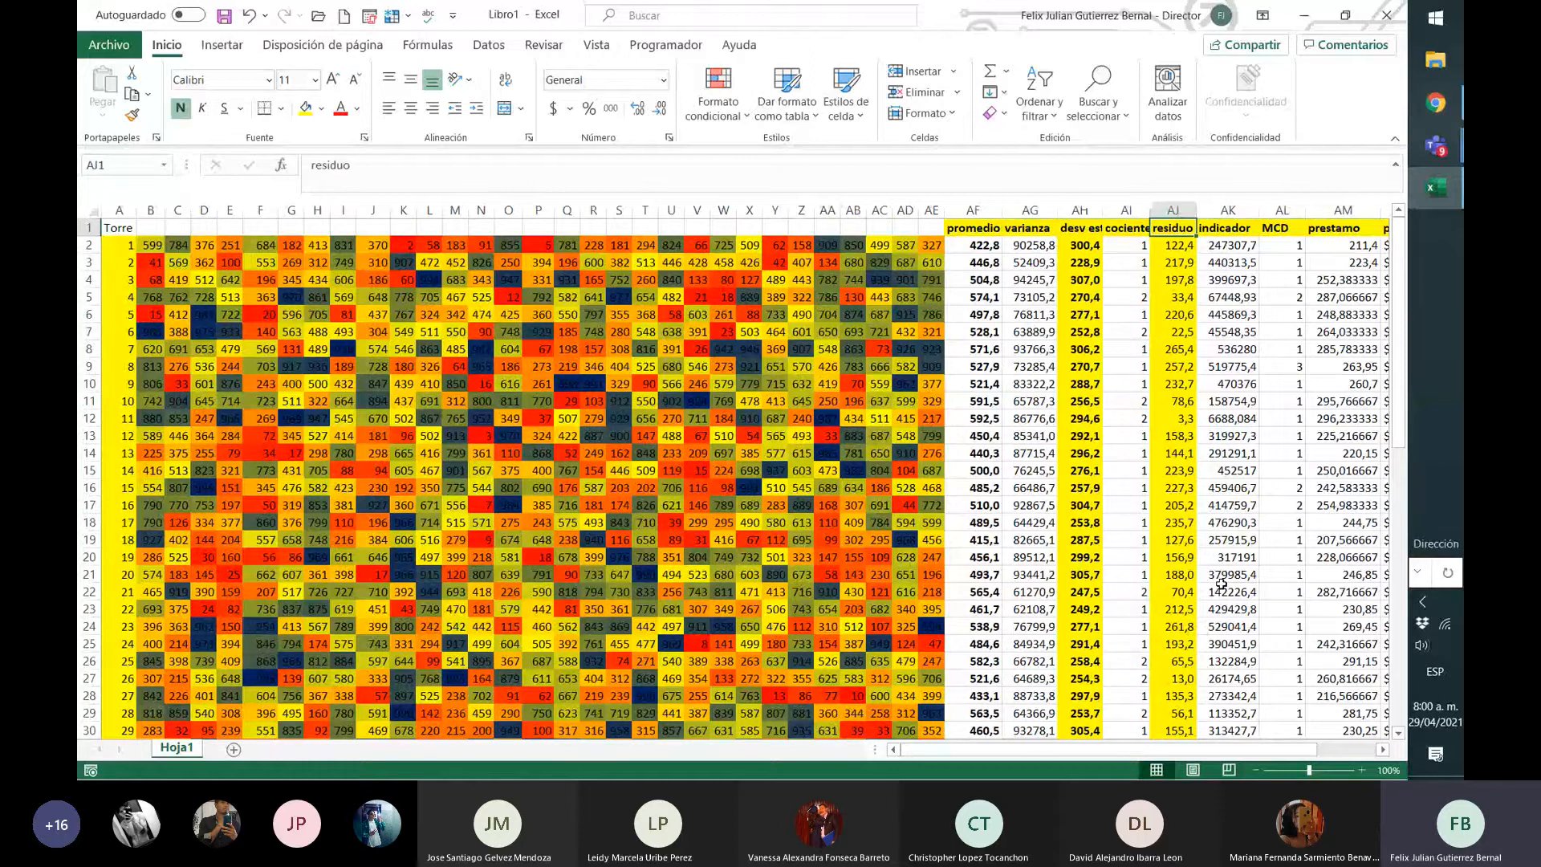
key(Down)
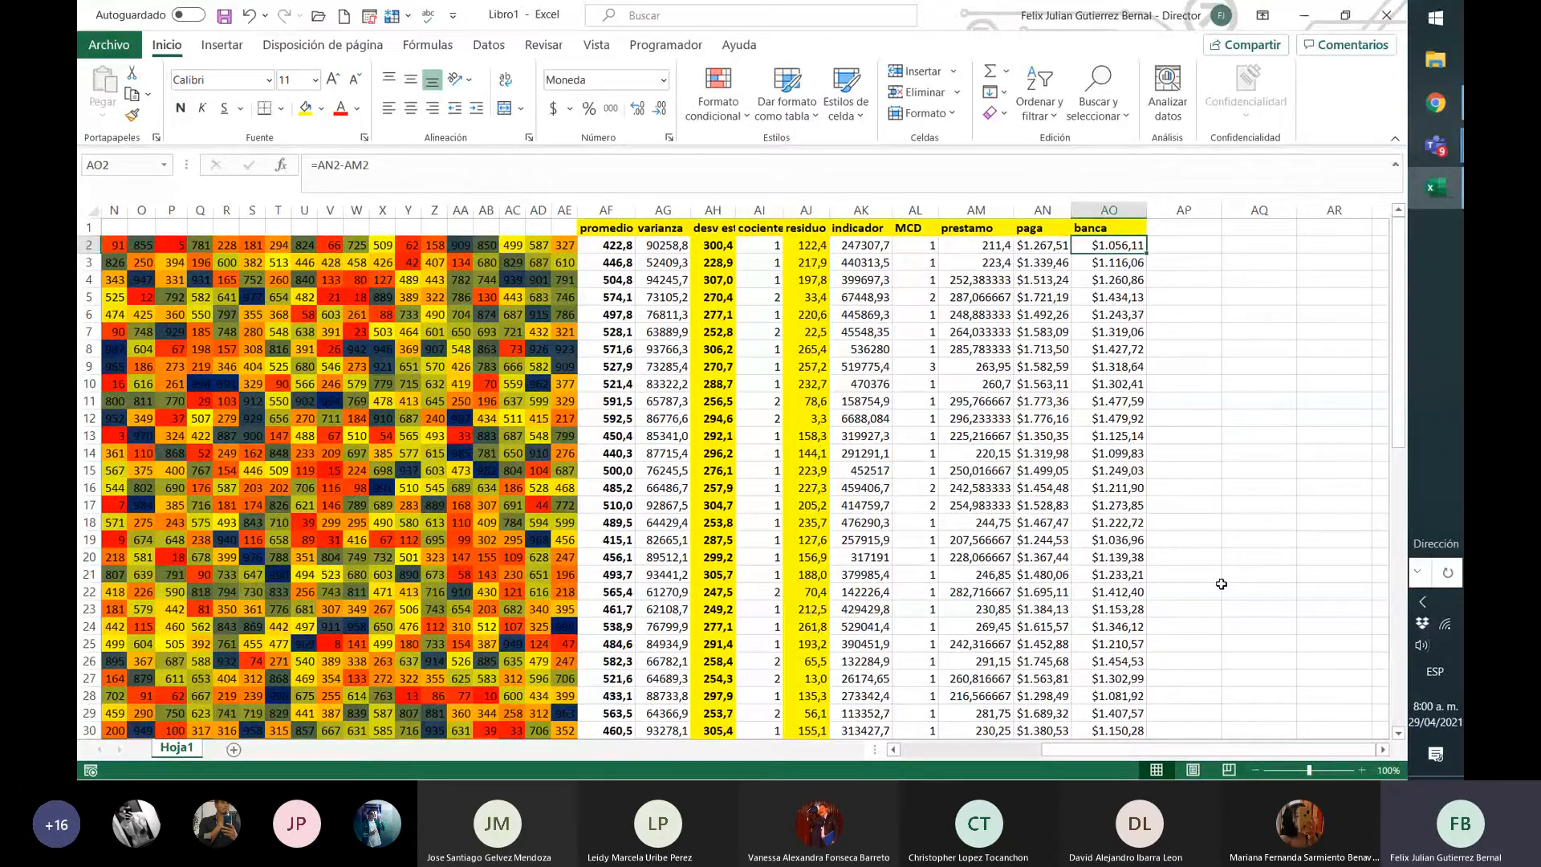
- Look back along the Torre 1 row from the banca column to the first column
key(Left)
key(Left)
key(Left)
key(Left)
key(Left)
key(Left)
key(Left)
key(Left)
key(Left)
key(Left)
key(Left)
key(Left)
key(Left)
key(Left)
key(Left)
key(Left)
key(Left)
key(Left)
key(Left)
key(Left)
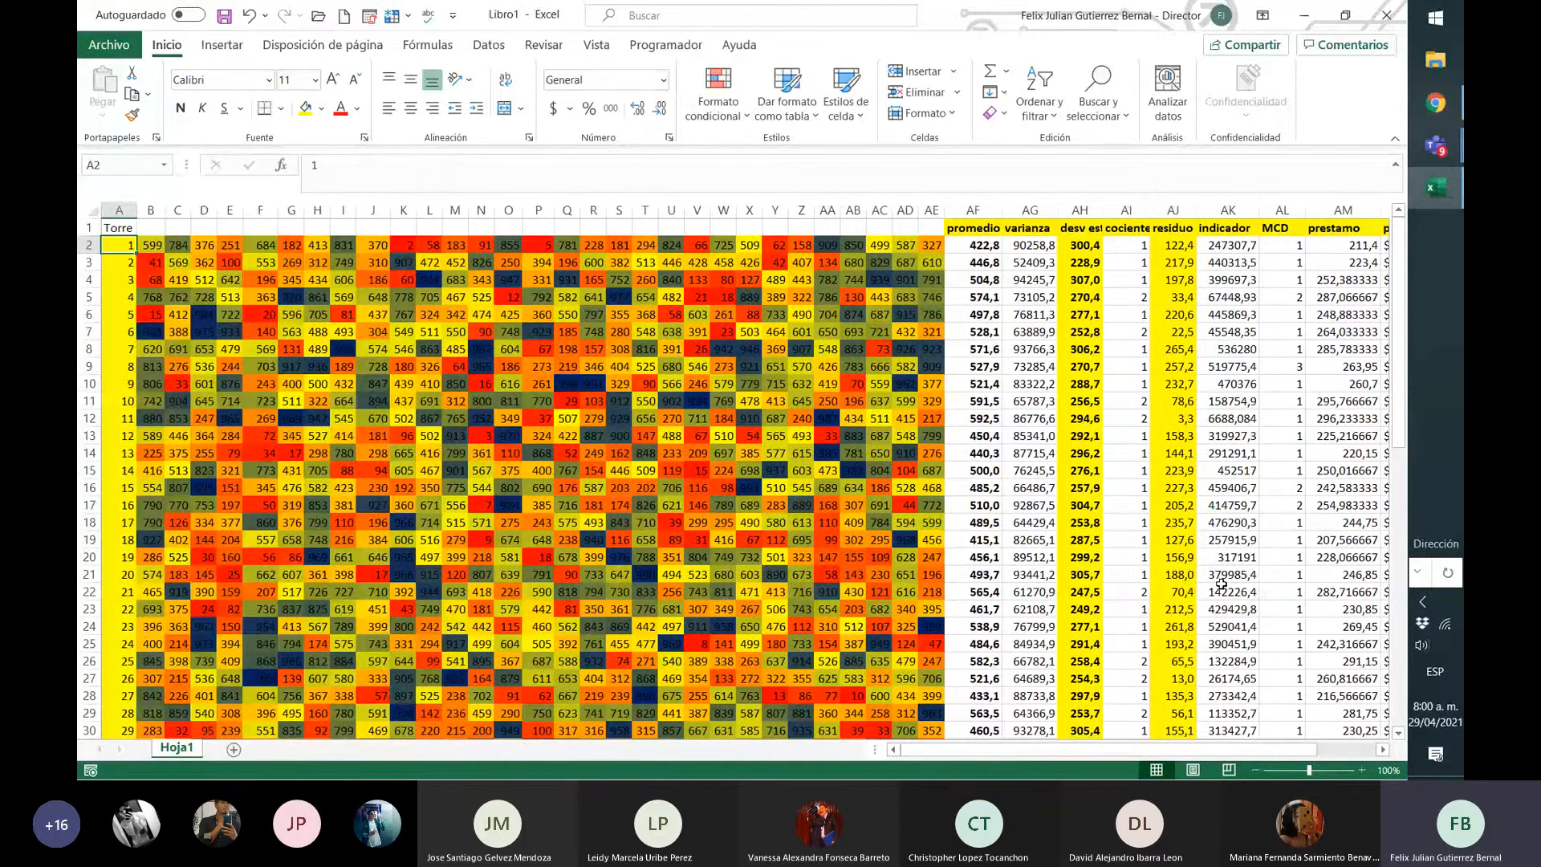
- Examine the Torre column down through the last row to the año, int and cuotas cells below the table
key(Down)
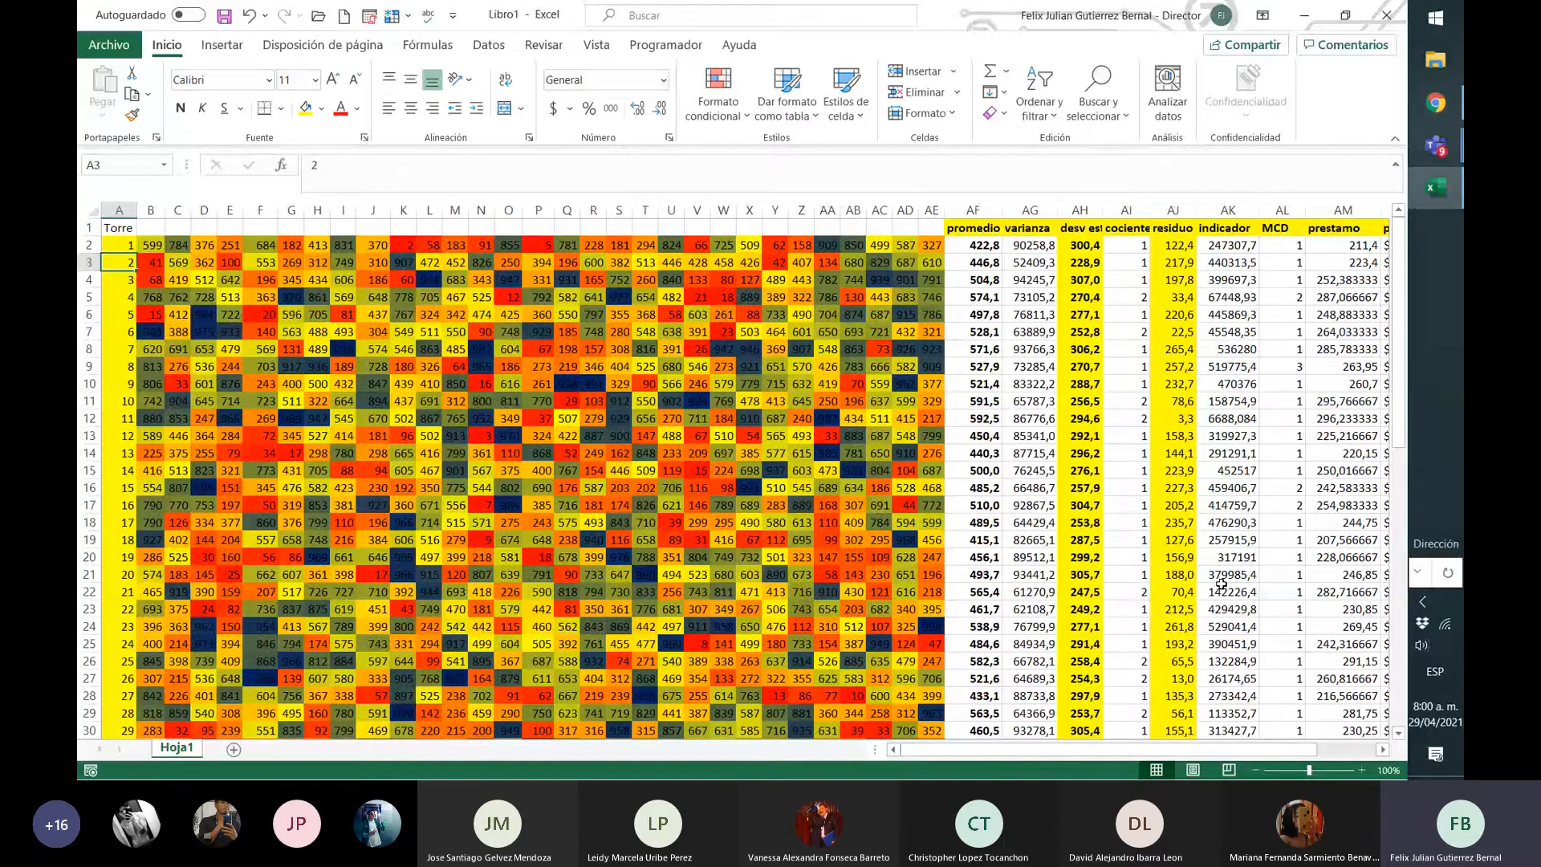
key(Down)
key(Down)
key(Down)
key(Down)
key(Down)
key(Down)
key(Down)
key(Down)
key(Down)
key(Down)
key(Down)
key(Down)
key(Down)
key(Down)
key(Down)
key(Down)
key(Down)
key(Down)
key(Down)
key(Down)
key(Down)
key(Down)
key(Down)
key(Down)
key(Down)
key(Down)
key(Down)
key(Down)
key(Down)
key(Down)
key(Down)
key(Down)
key(Down)
key(Down)
key(Down)
key(Down)
key(Down)
key(Down)
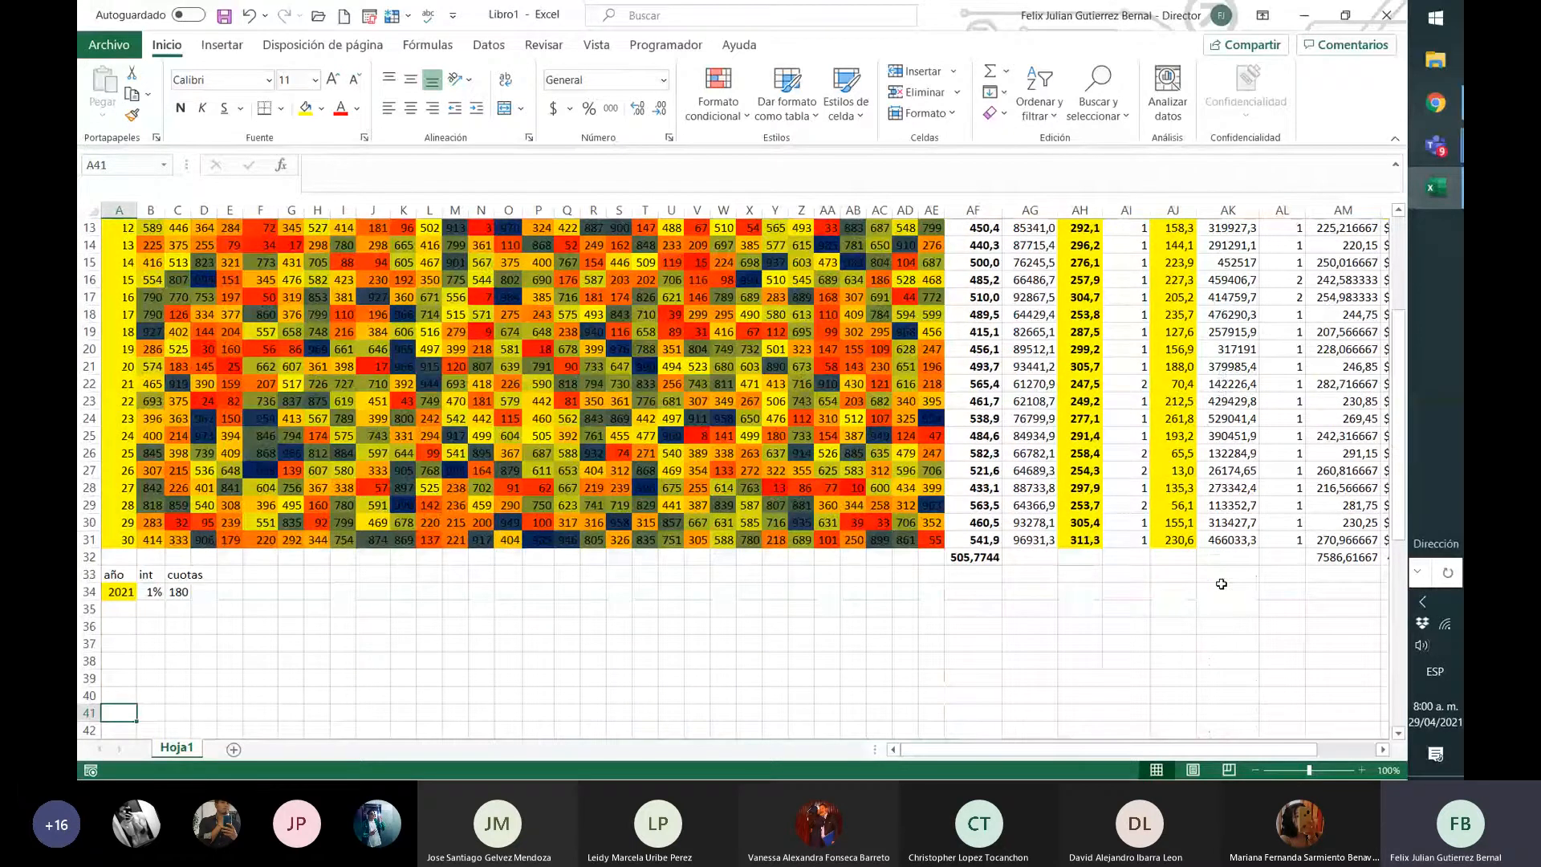
- Look over the Torre column from below the año, int and cuotas cells up to its header
key(Up)
key(Up)
key(Up)
key(Up)
key(Up)
key(Up)
key(Up)
key(Up)
key(Up)
key(Up)
key(Up)
key(Up)
key(Up)
key(Up)
key(Up)
key(Up)
key(Up)
key(Up)
key(Up)
key(Up)
- Examine the header row from Torre through promedio to banca and the blank columns beyond it
key(Right)
key(Right)
key(Right)
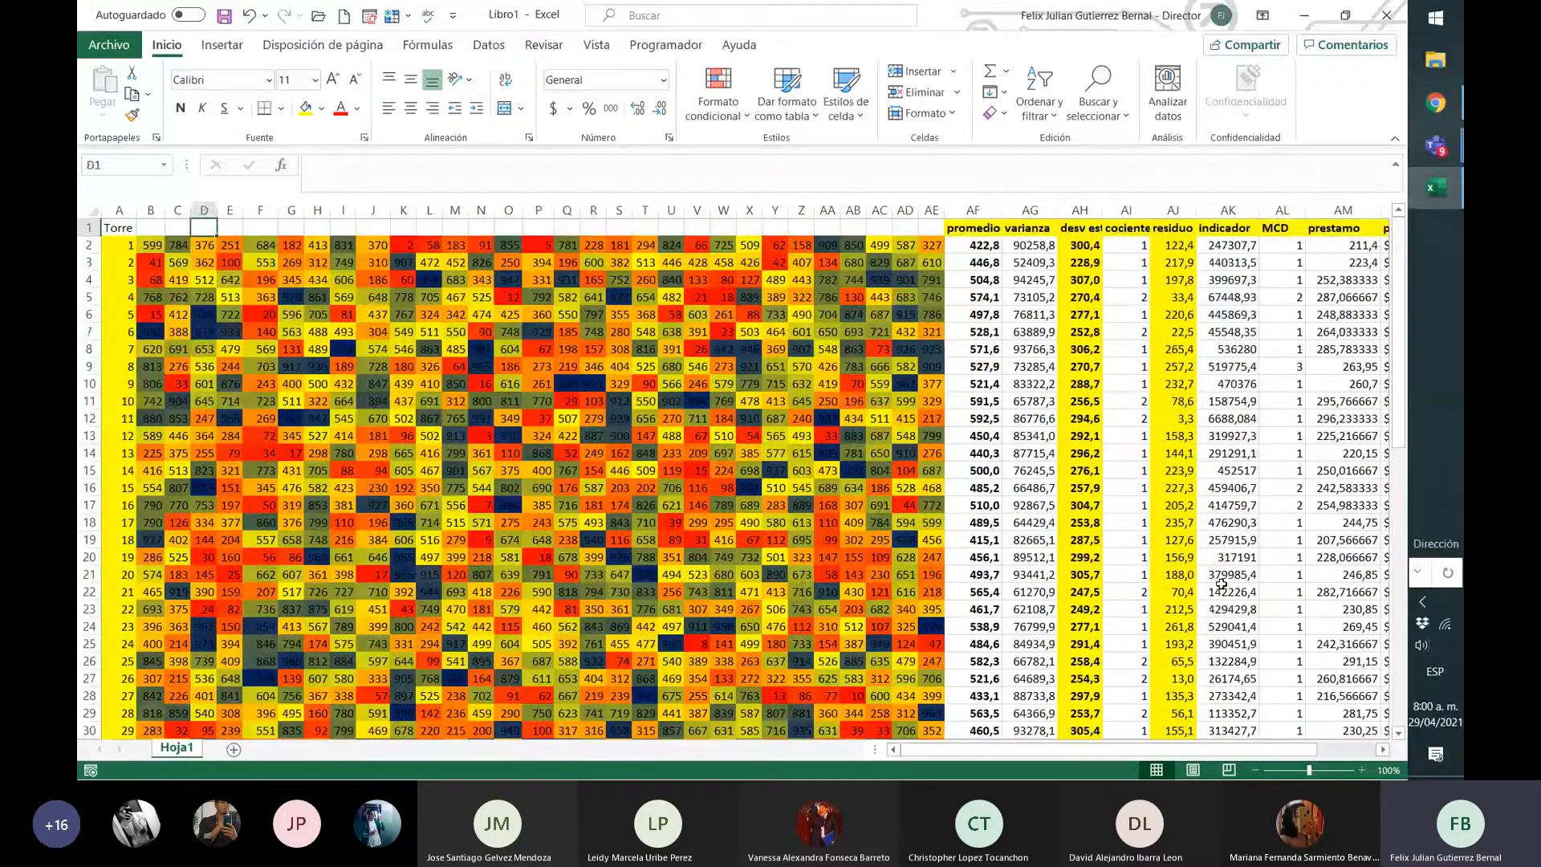
key(Right)
key(Right)
key(Right)
key(Right)
key(Right)
key(Right)
key(Right)
key(Right)
key(Right)
key(Right)
key(Right)
key(Right)
key(Right)
key(Right)
key(Right)
key(Right)
key(Right)
key(Right)
key(Right)
key(Right)
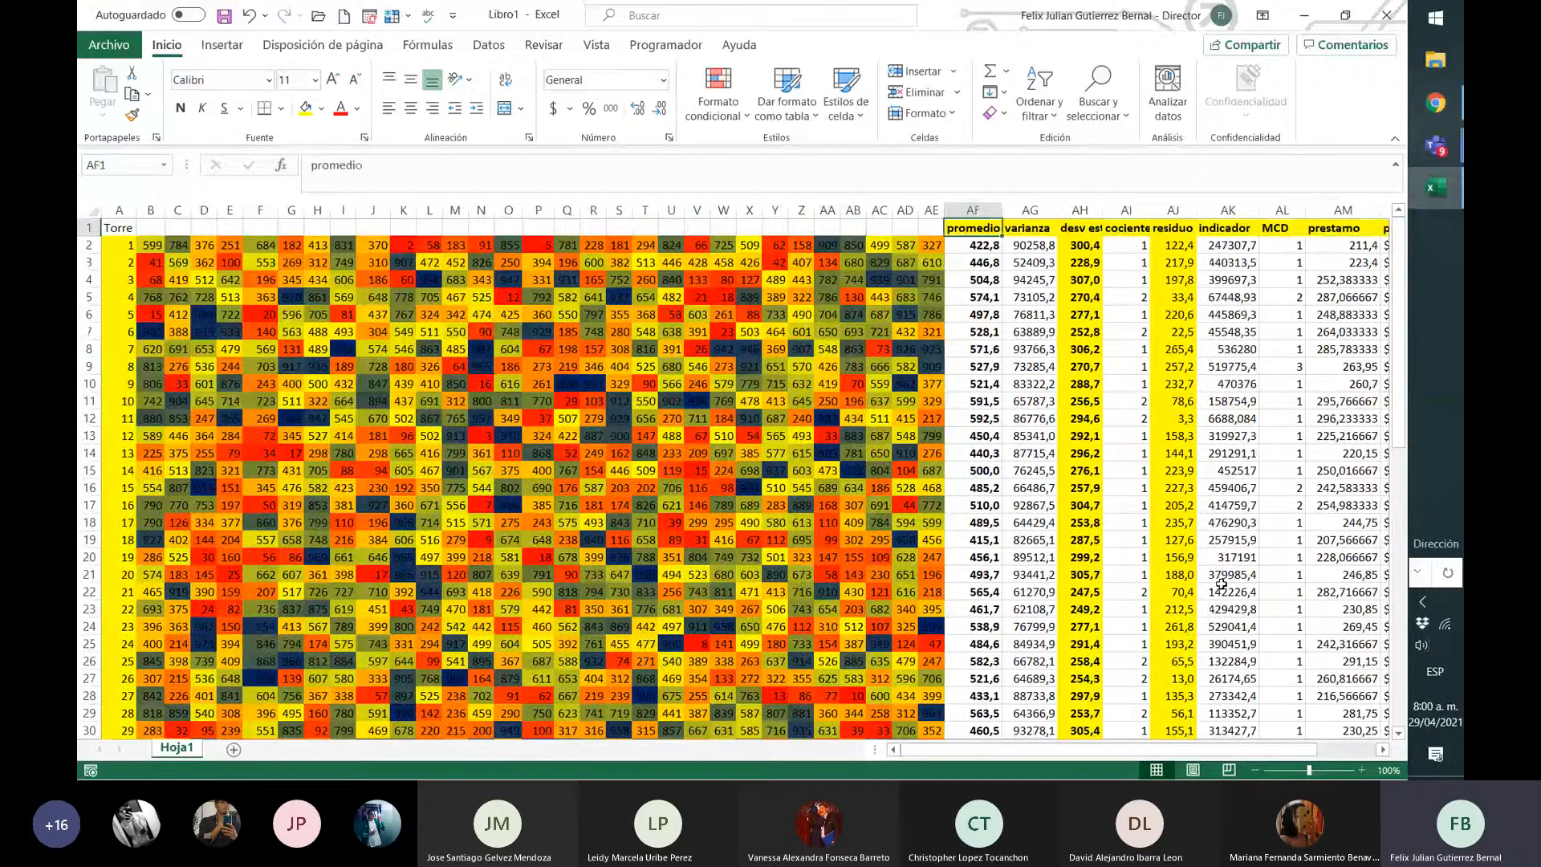
key(Right)
key(Right)
key(Right)
key(Right)
key(Right)
key(Right)
key(Right)
key(Right)
key(Right)
key(Right)
key(Right)
key(Down)
key(Down)
key(Down)
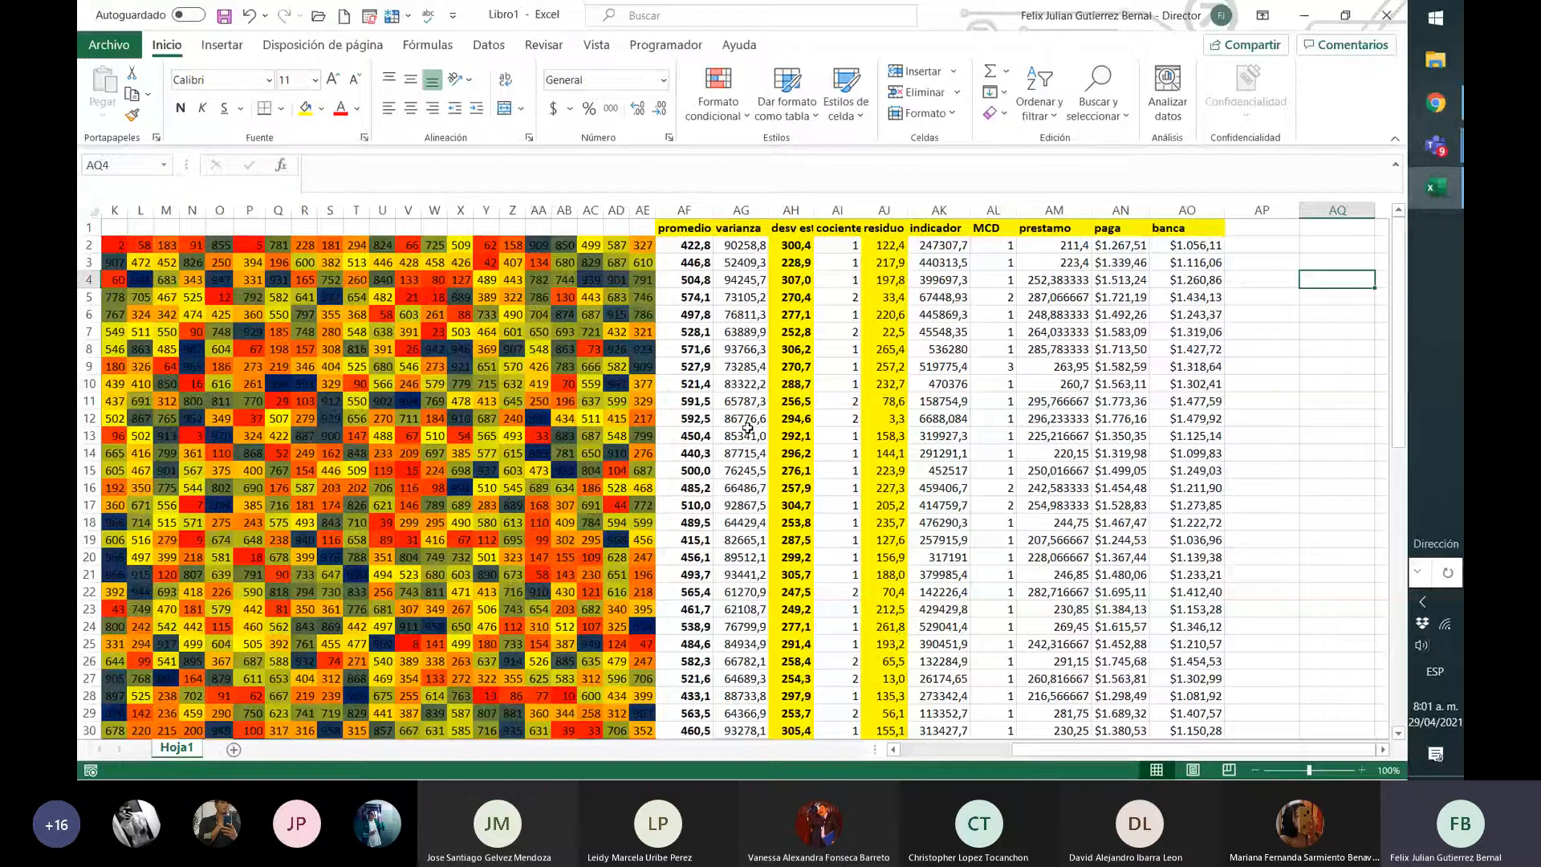
- Format the banca values from AO2 down with a yellow fill and red text, and open the save dialog
click(1187, 366)
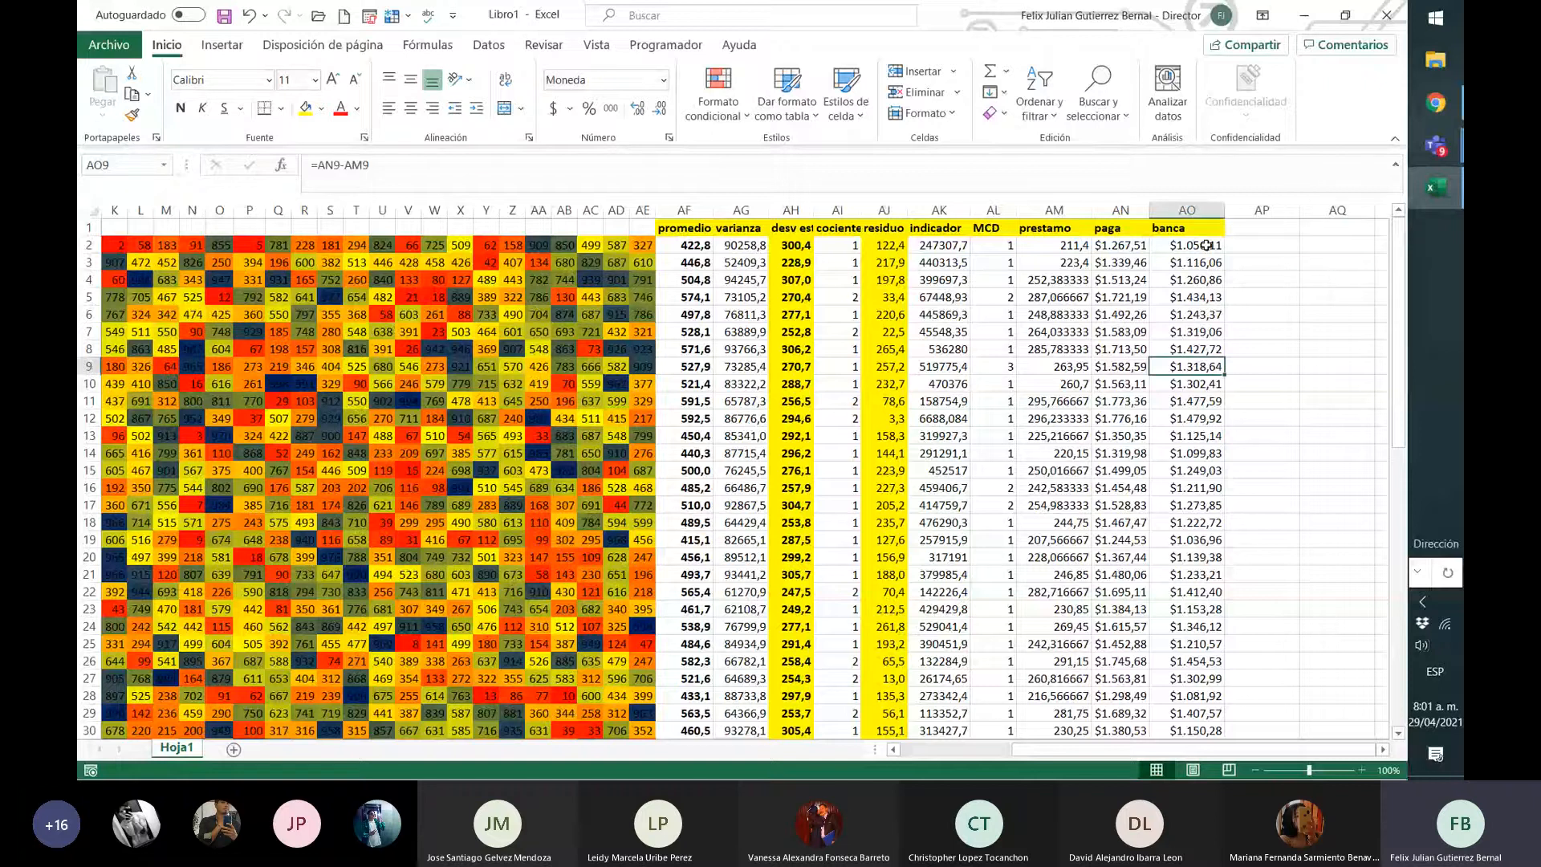
click(1206, 245)
key(ctrl+shift+Down)
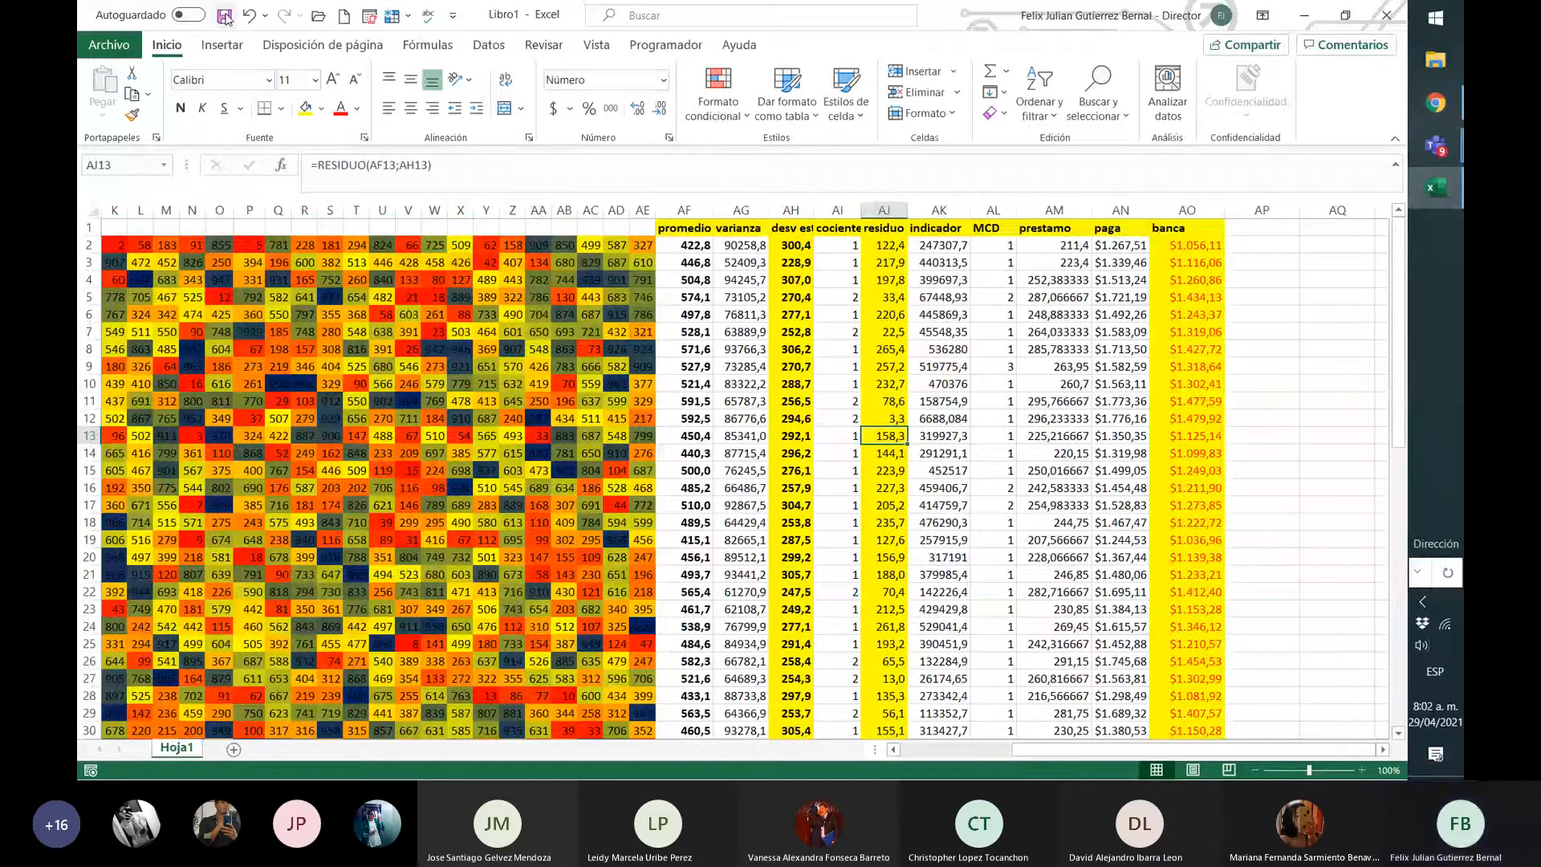
click(225, 16)
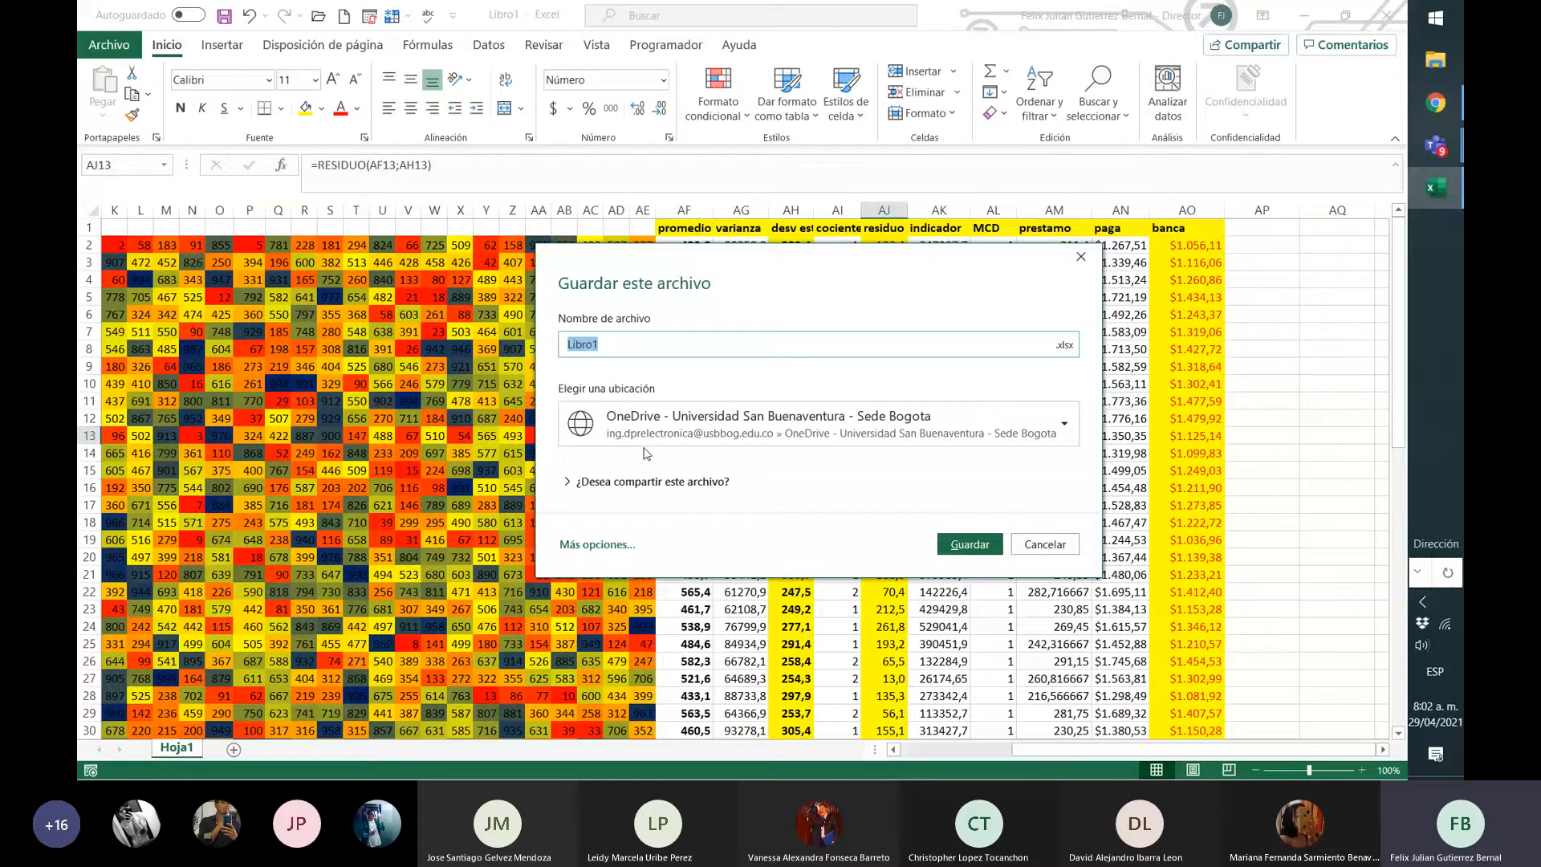
- Insert a recommended scatter chart with connecting lines from the Torre values A2:A31 and the promedio values AF2:AF31
drag(973, 245, 988, 753)
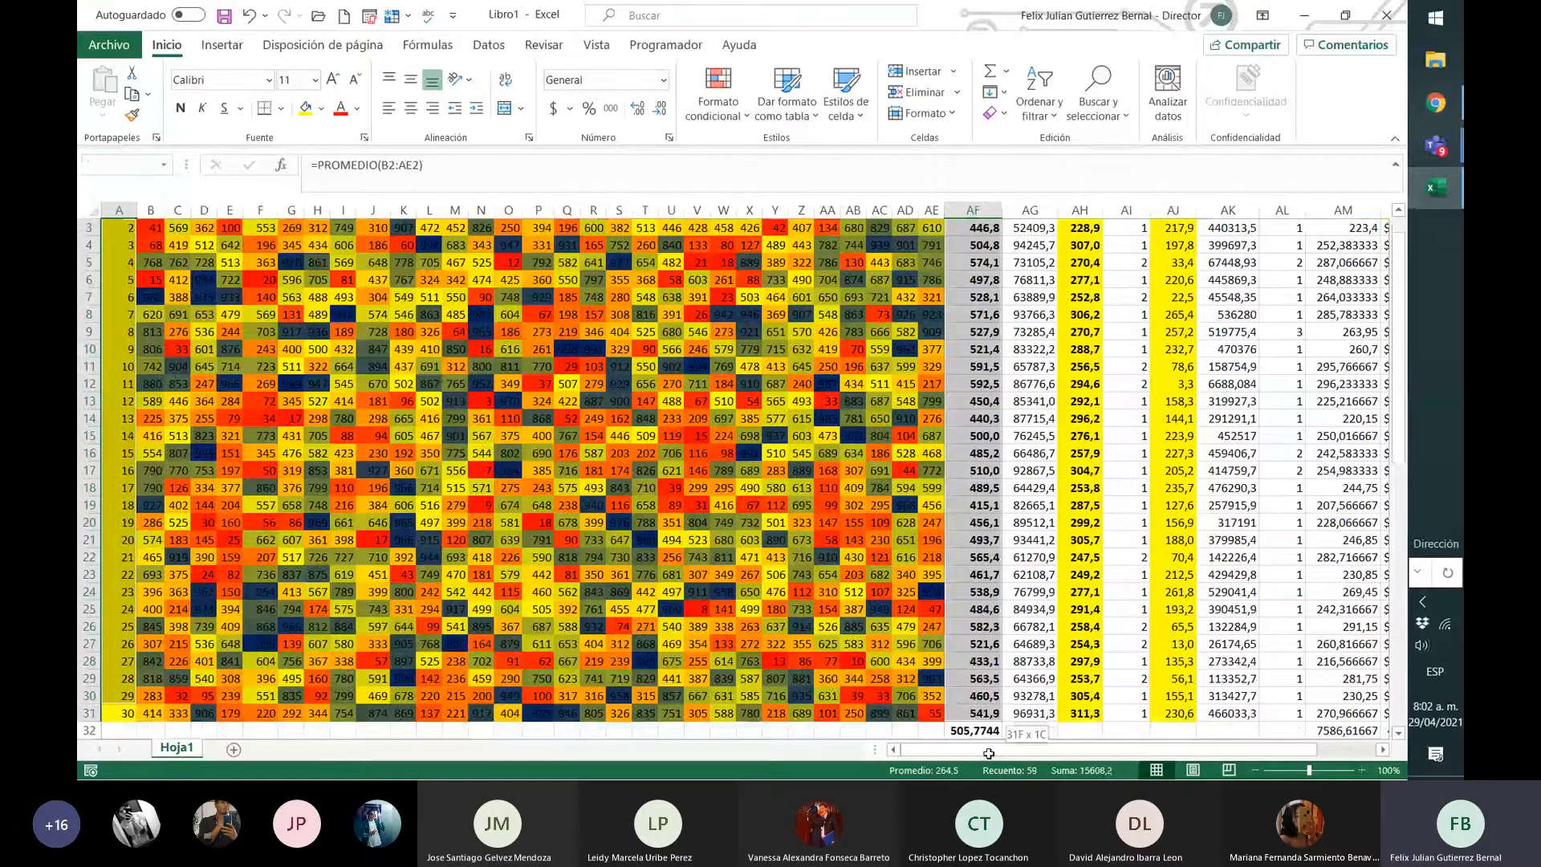
drag(988, 753, 971, 662)
scroll(648, 542, up, 2)
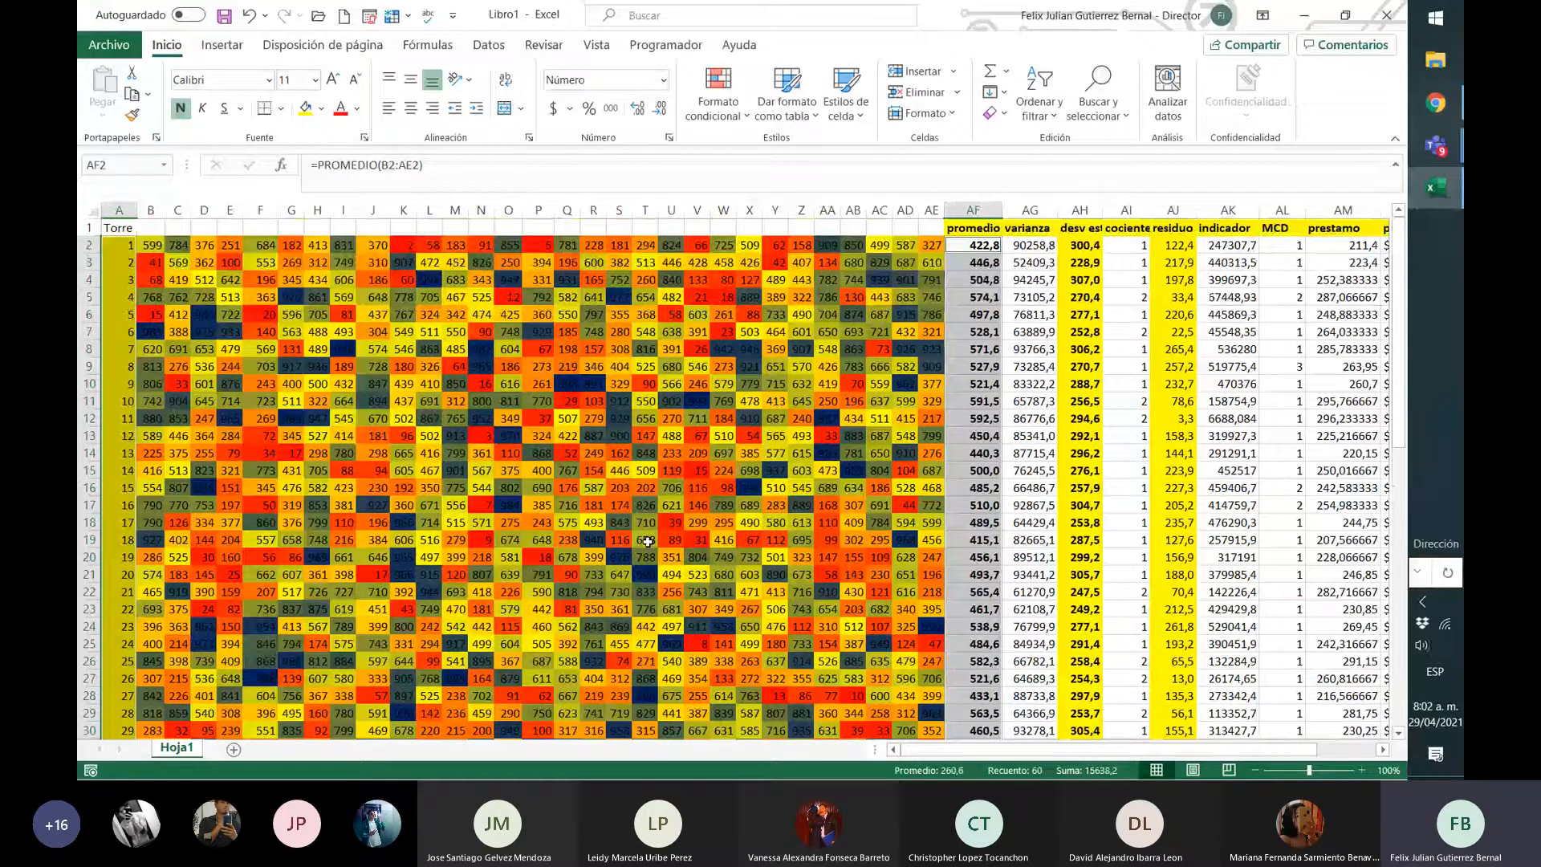
click(221, 45)
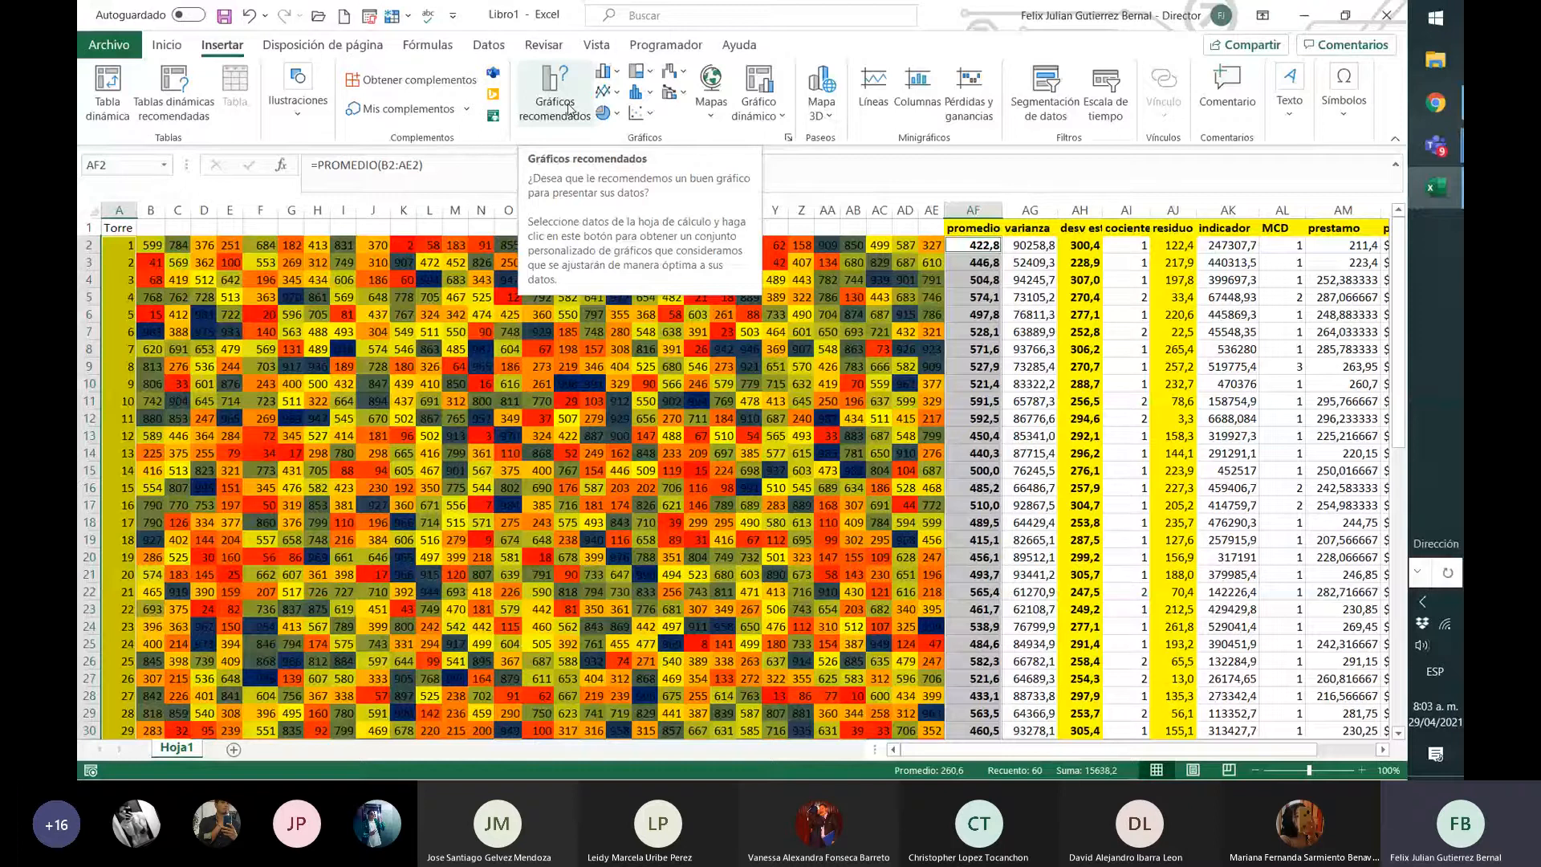
click(569, 109)
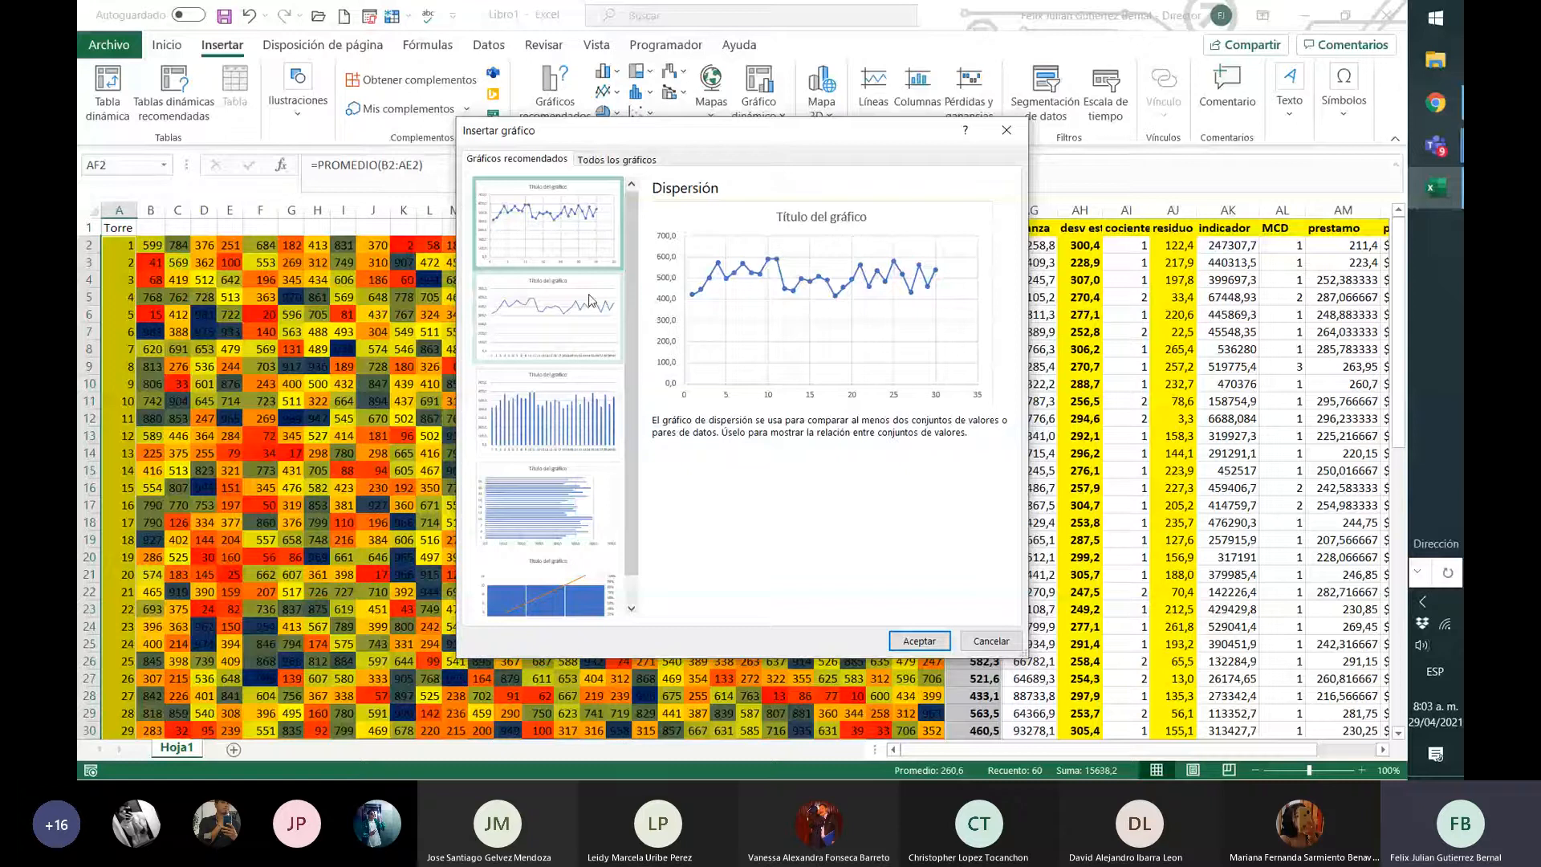
click(591, 398)
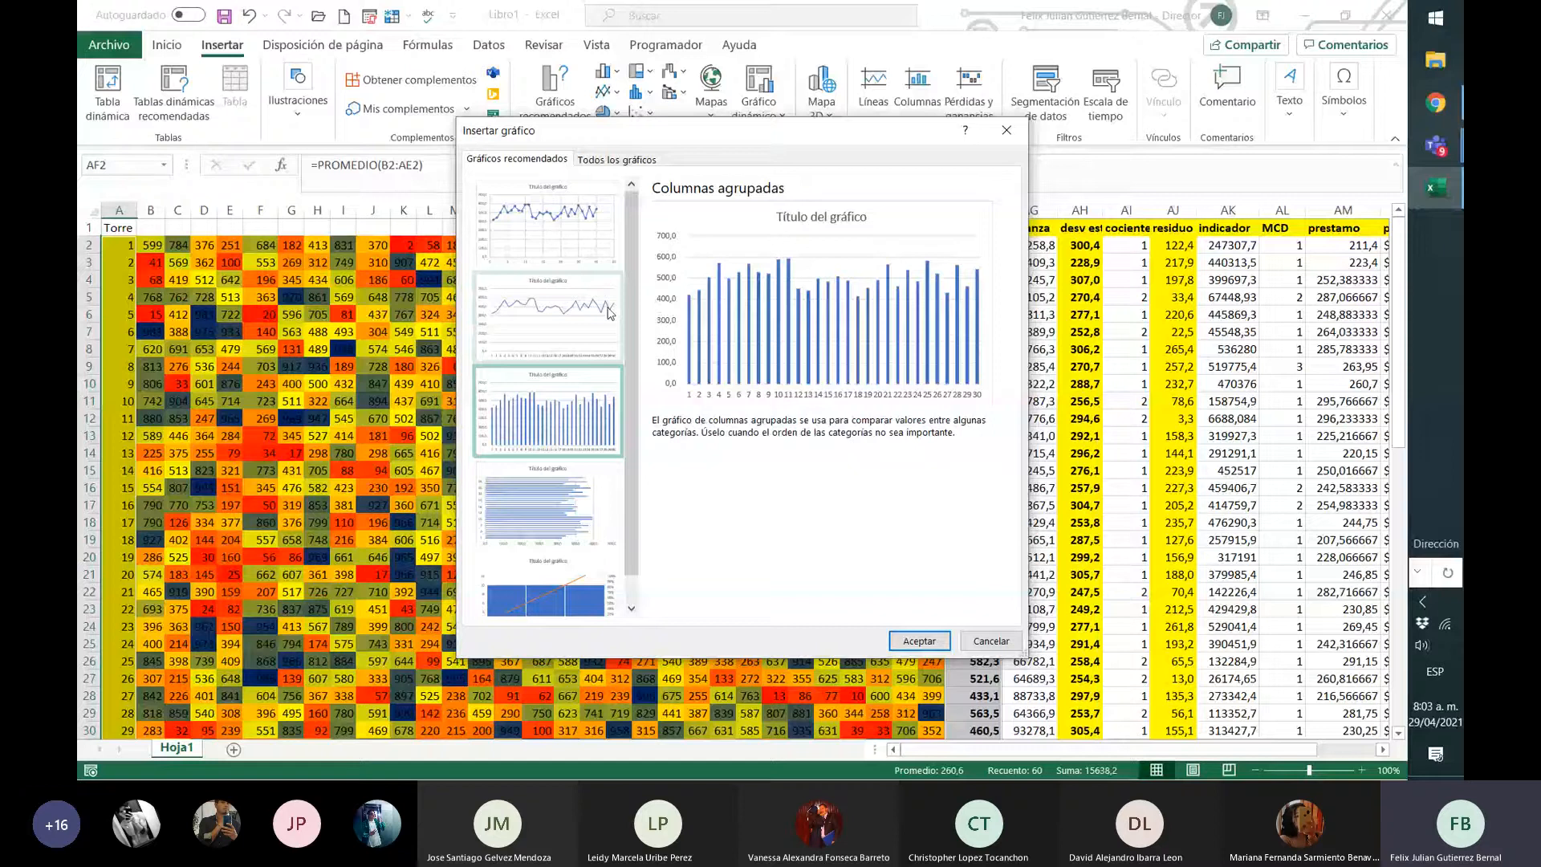
click(573, 590)
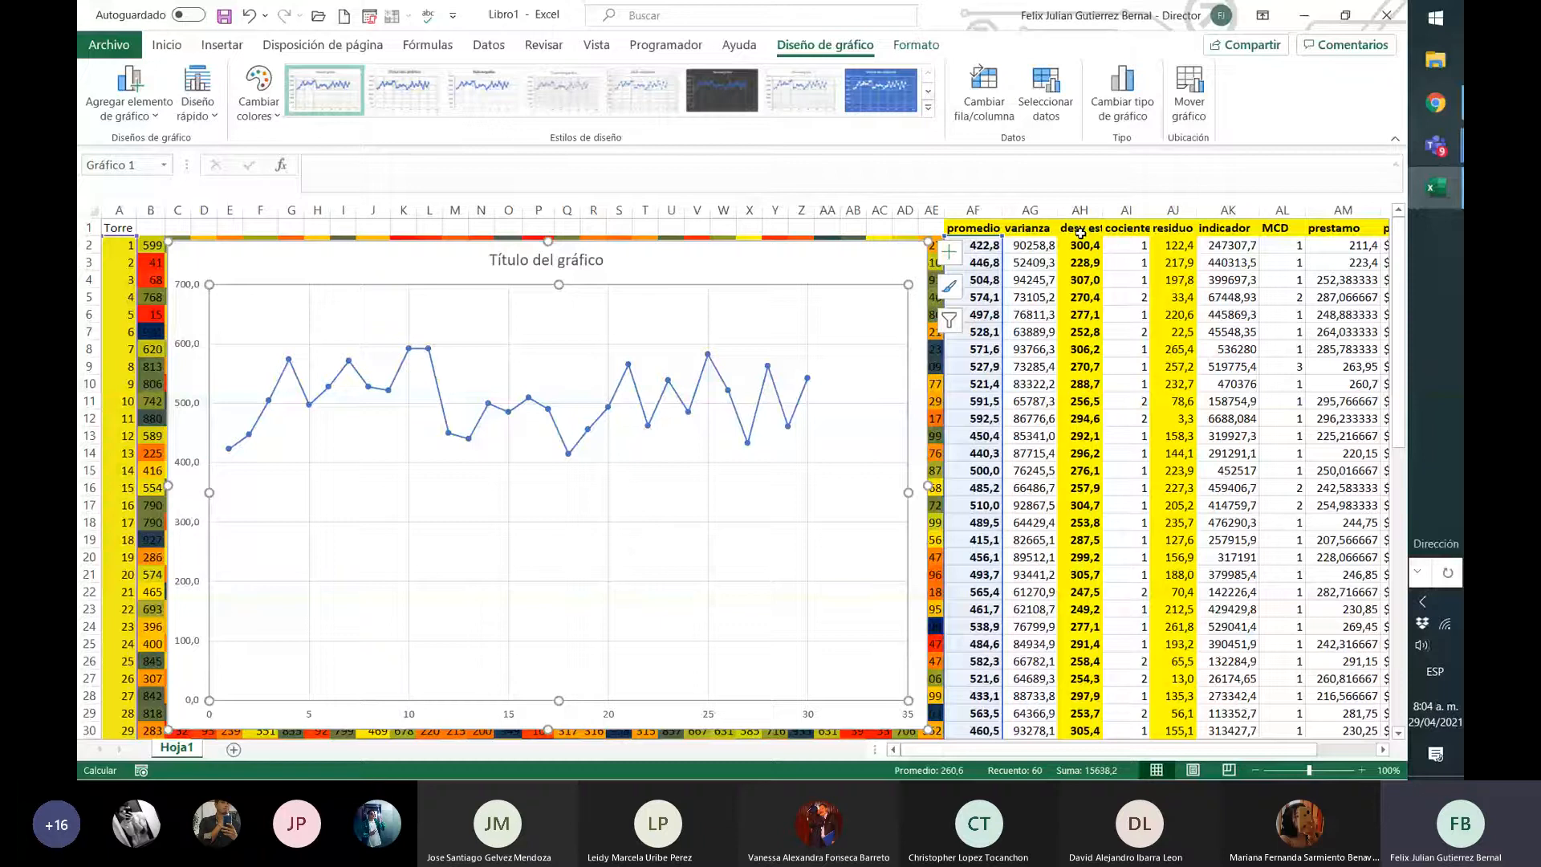
click(1036, 279)
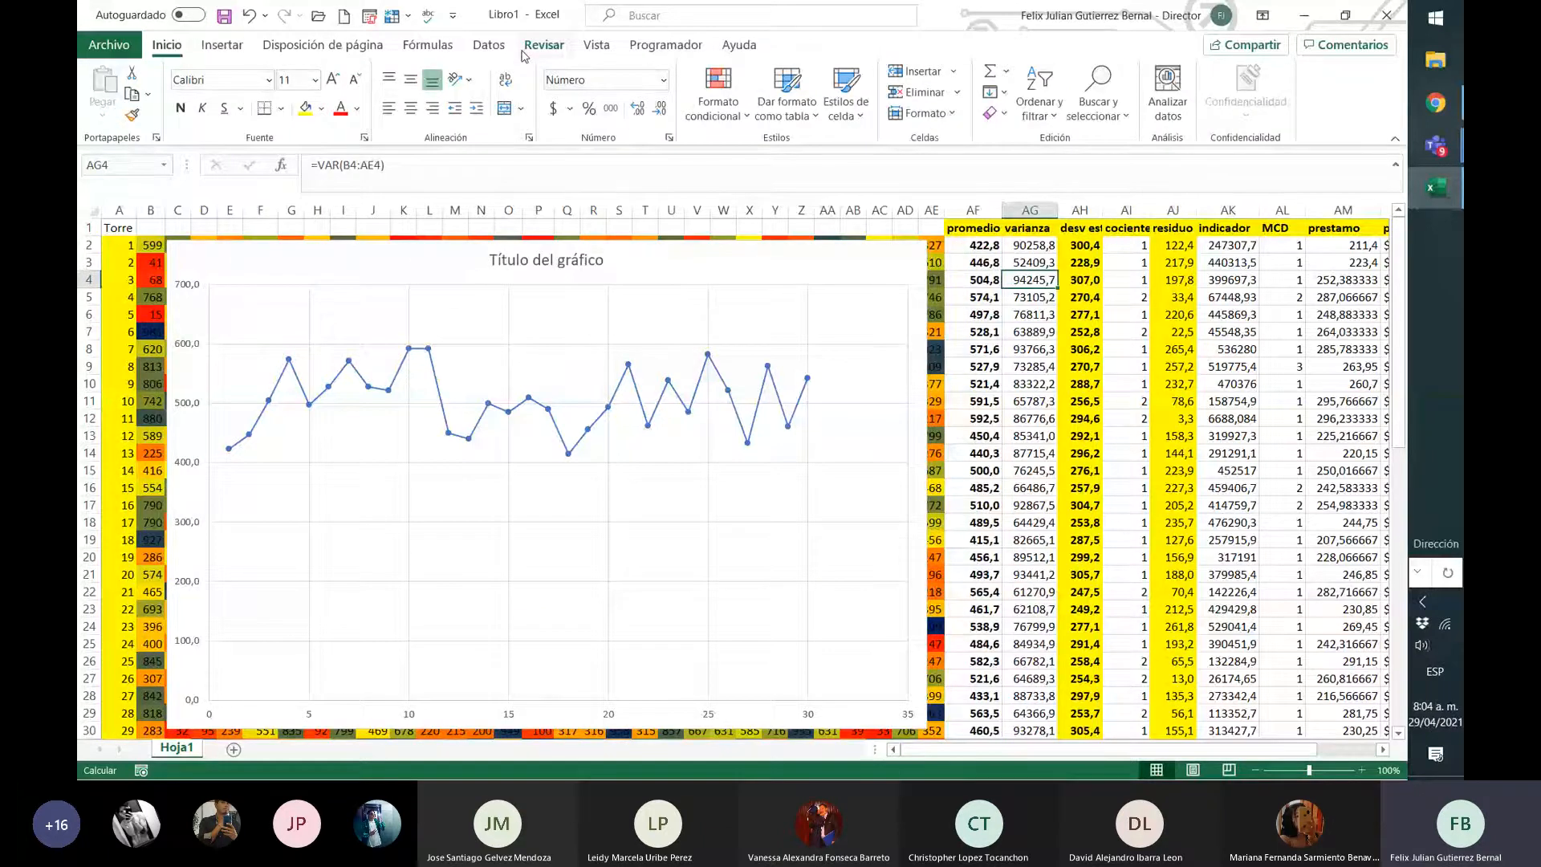
- Open the chart's data source settings and look through the horizontal axis labels
click(690, 261)
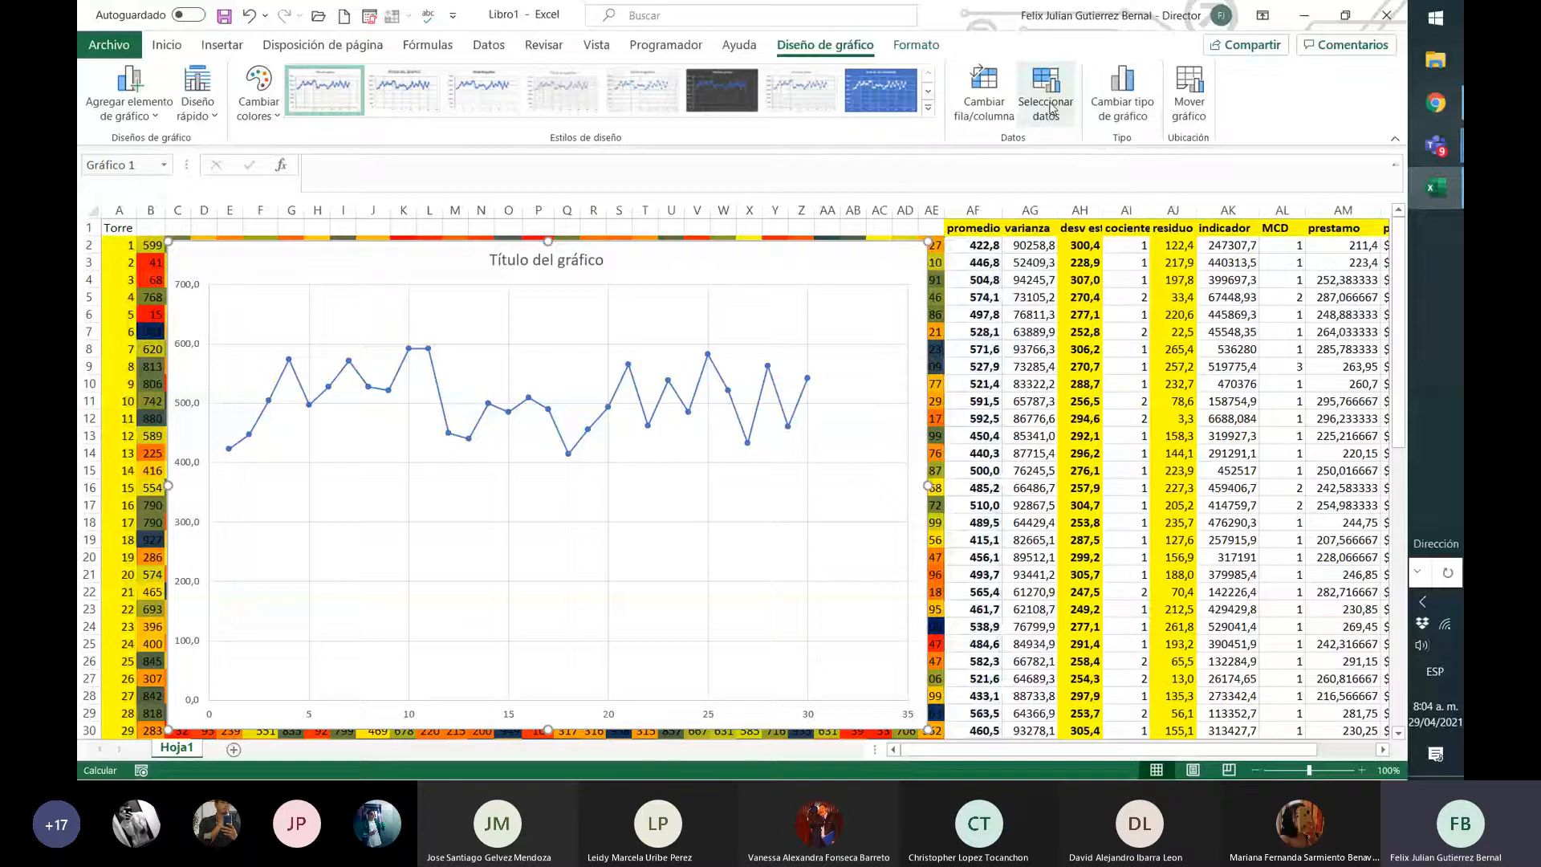
click(1046, 103)
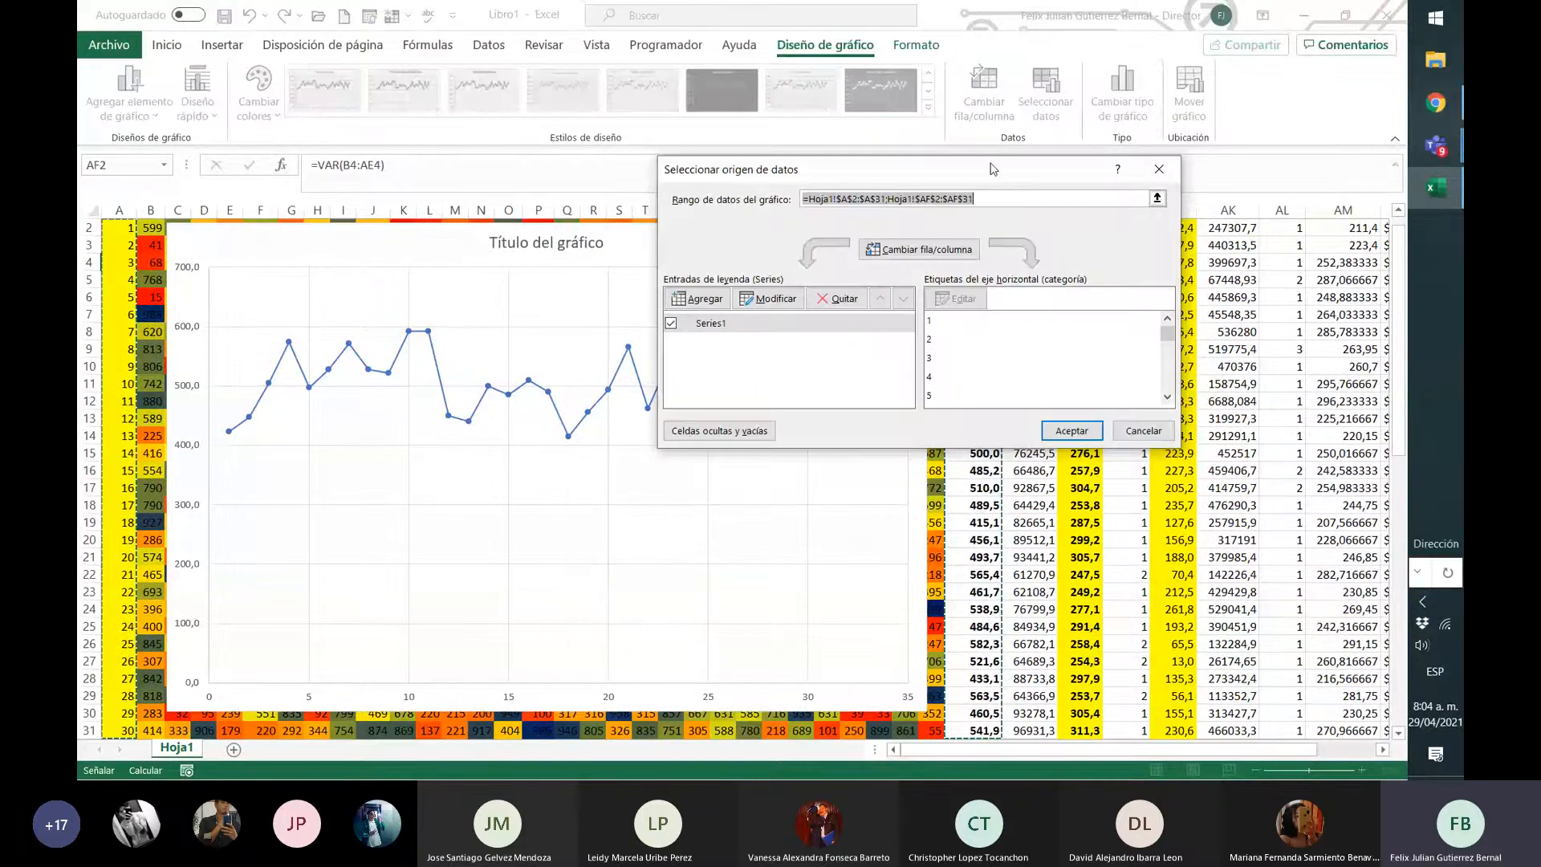
drag(991, 168, 1166, 96)
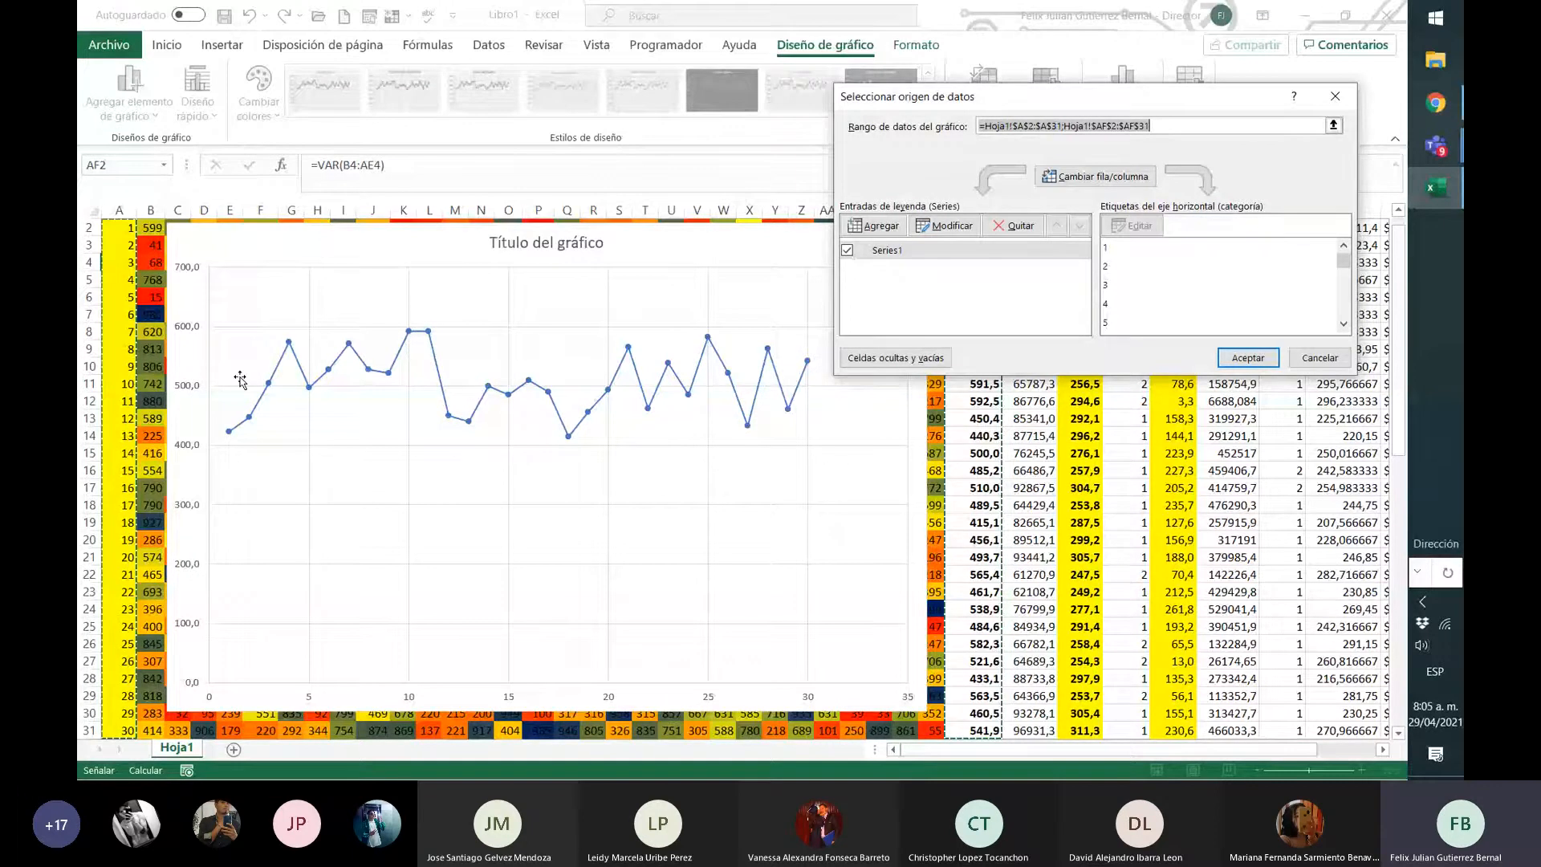
click(1158, 260)
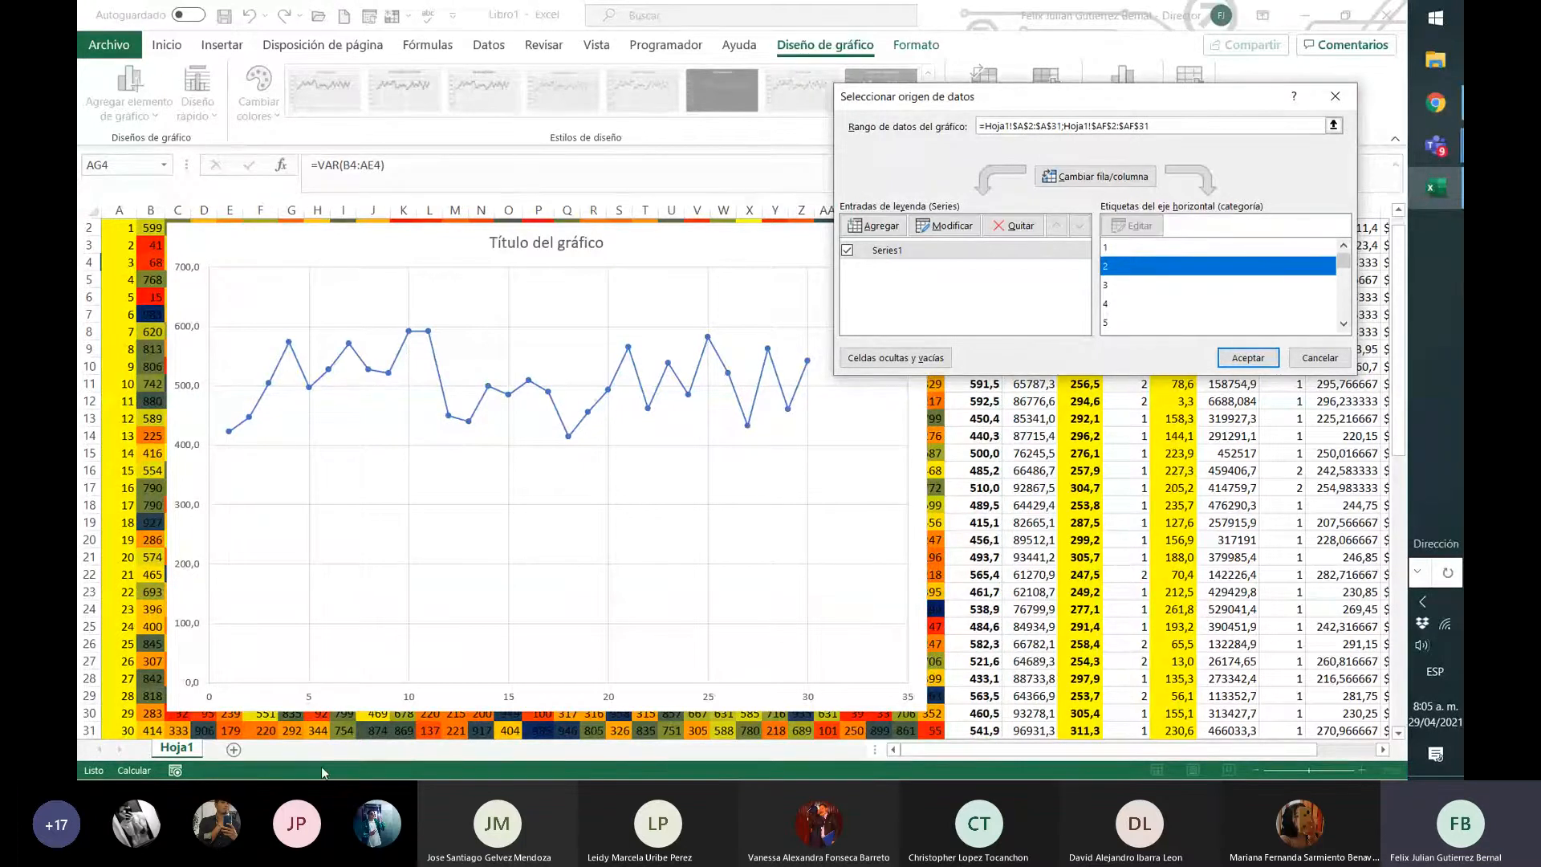
scroll(1108, 320, down, 8)
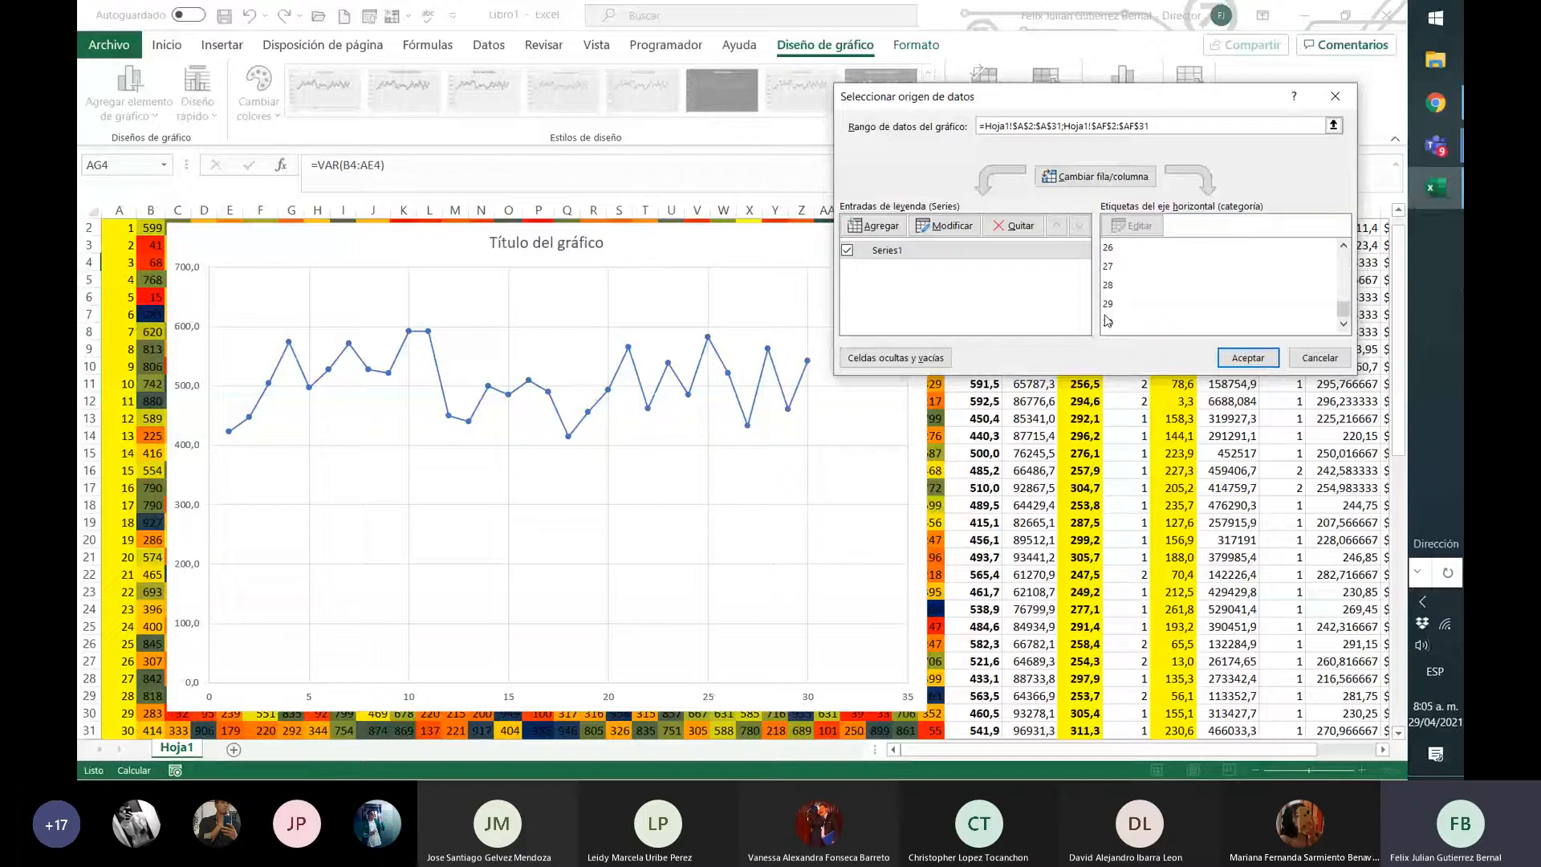
scroll(1108, 319, up, 8)
click(1247, 265)
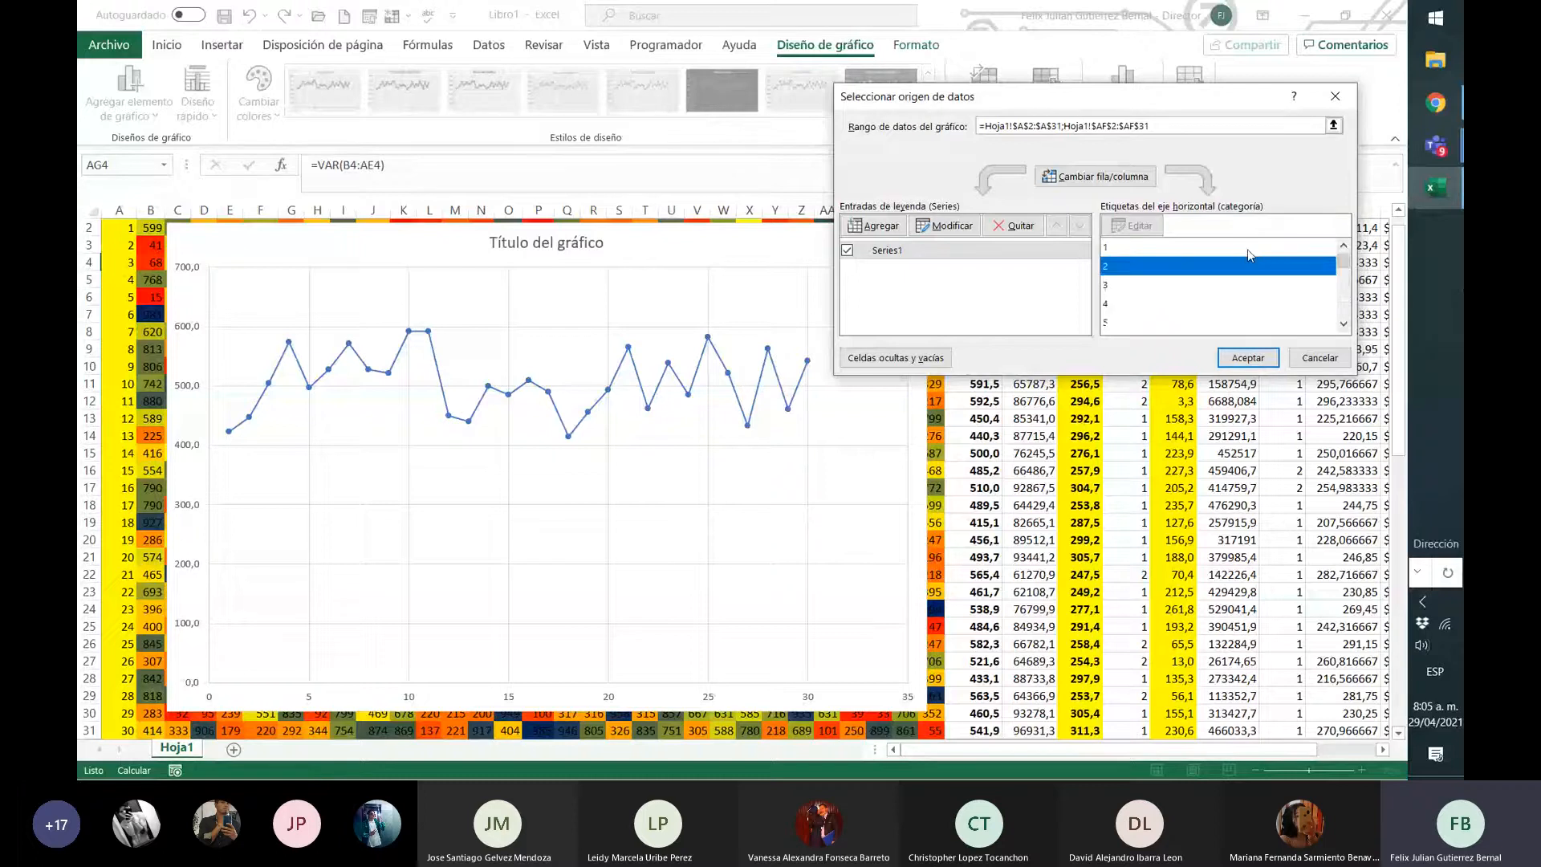
- Name the chart's existing series from the promedio header in cell AF1
click(915, 251)
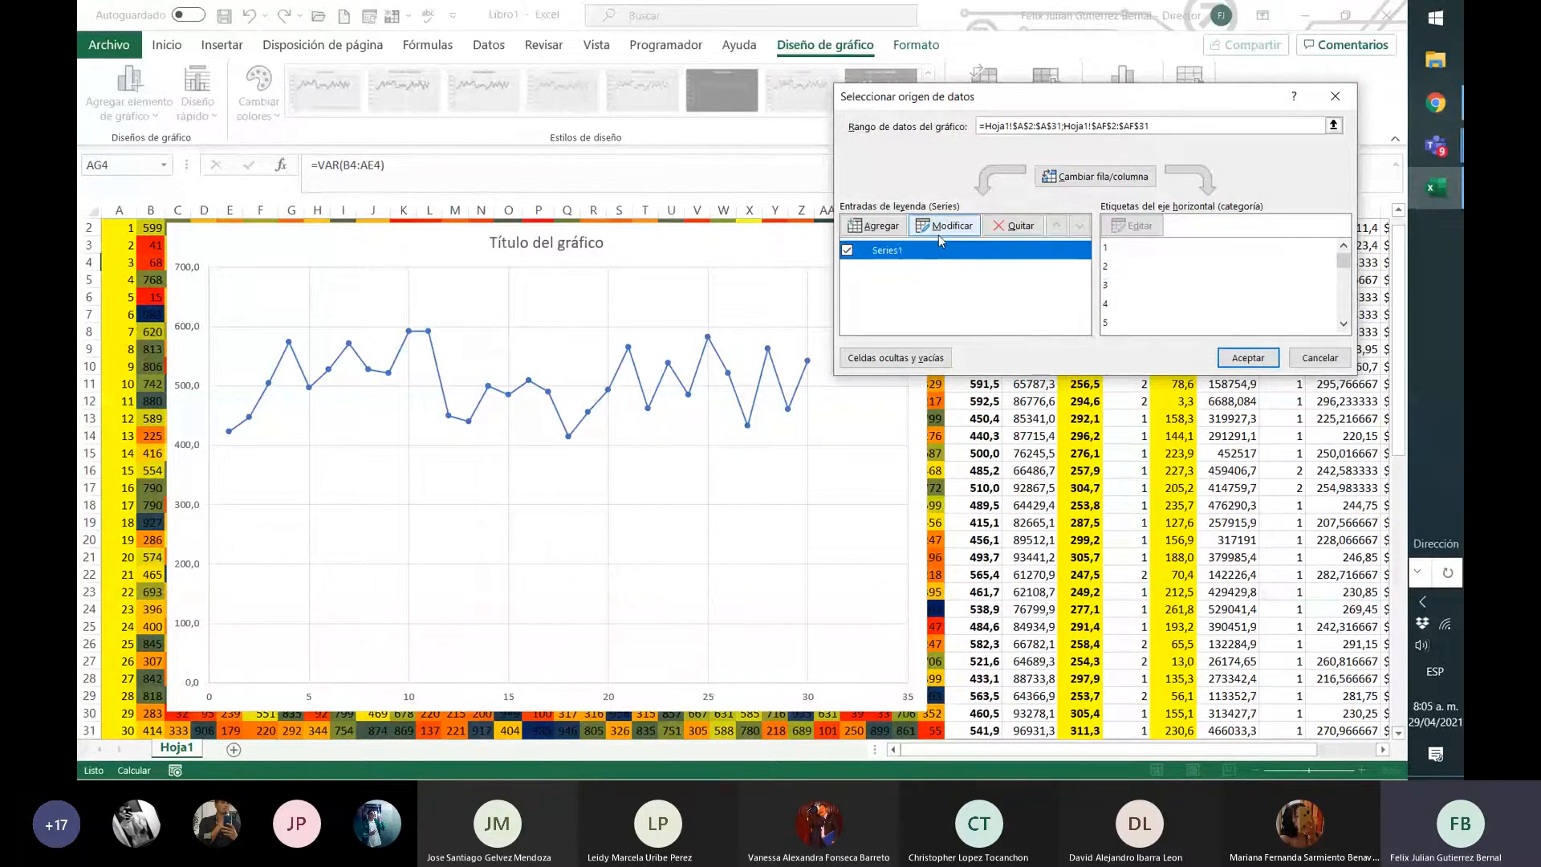
click(940, 227)
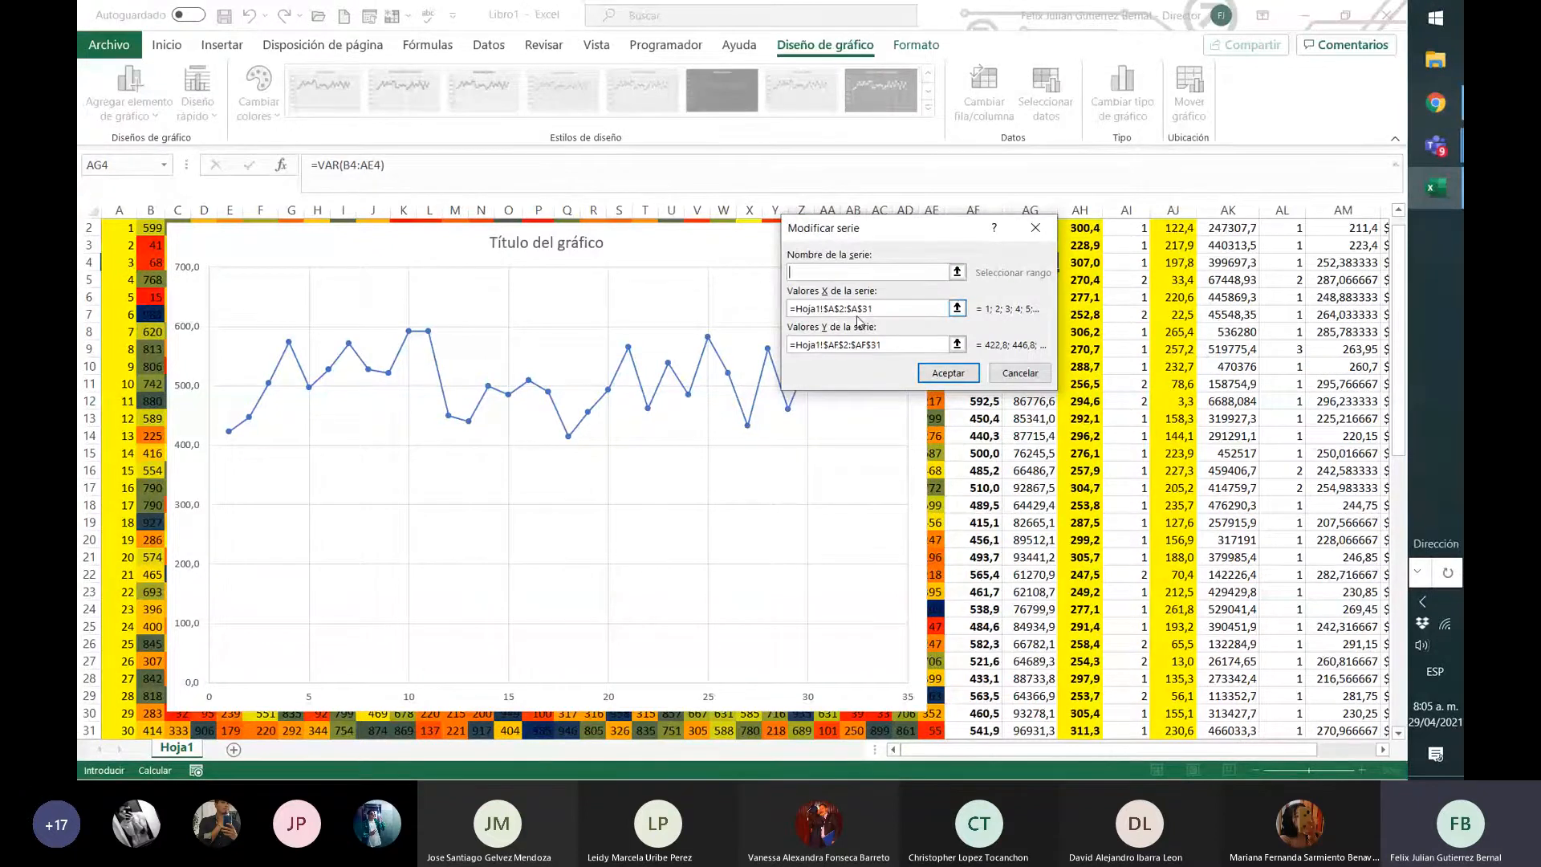
click(956, 272)
scroll(1104, 314, up, 1)
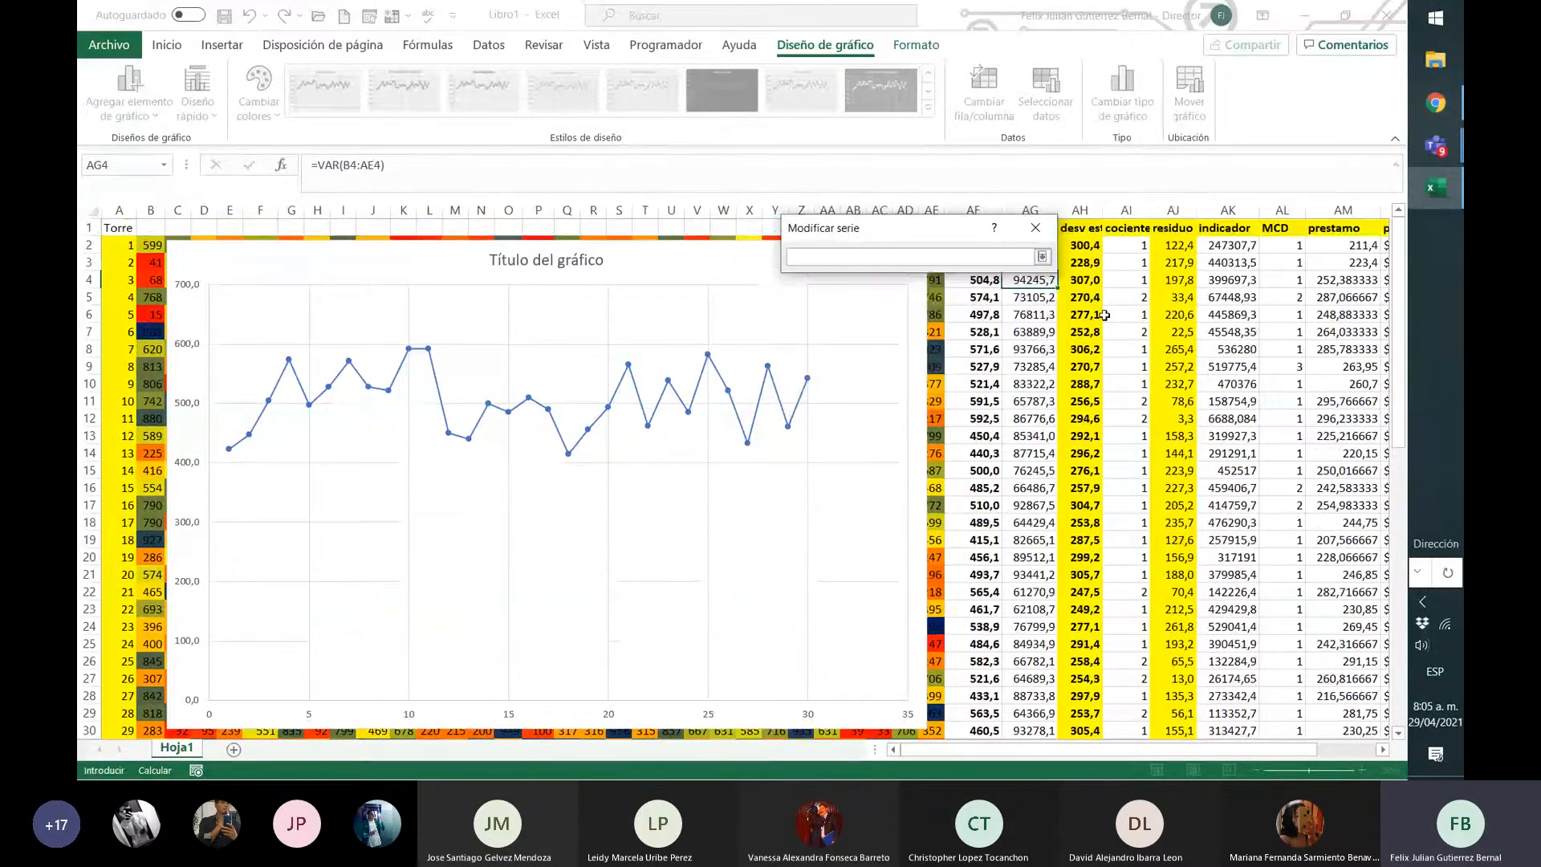
drag(938, 229, 1098, 521)
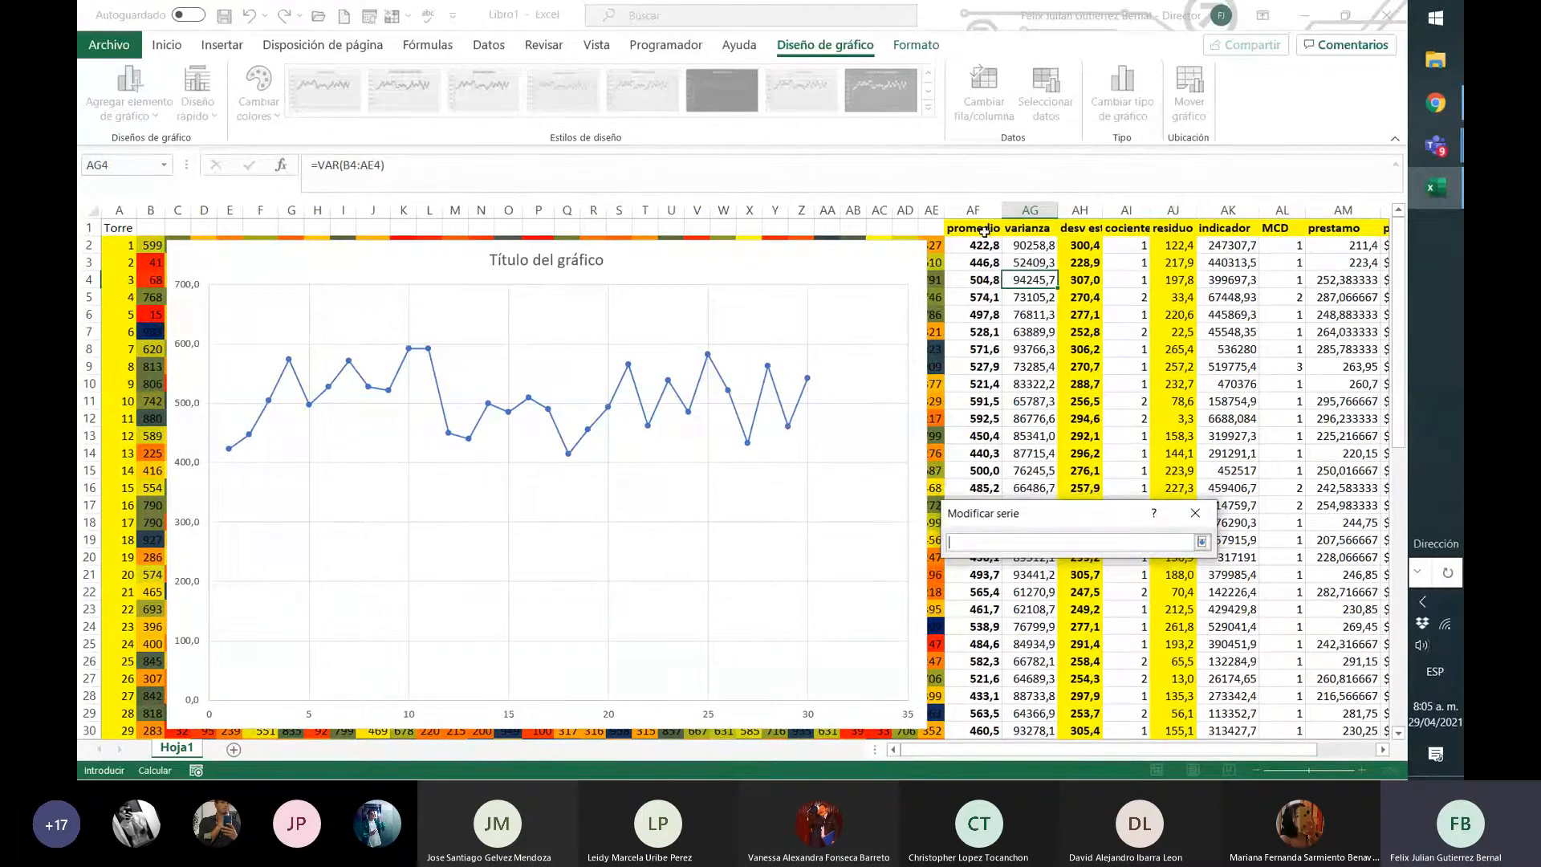
click(984, 232)
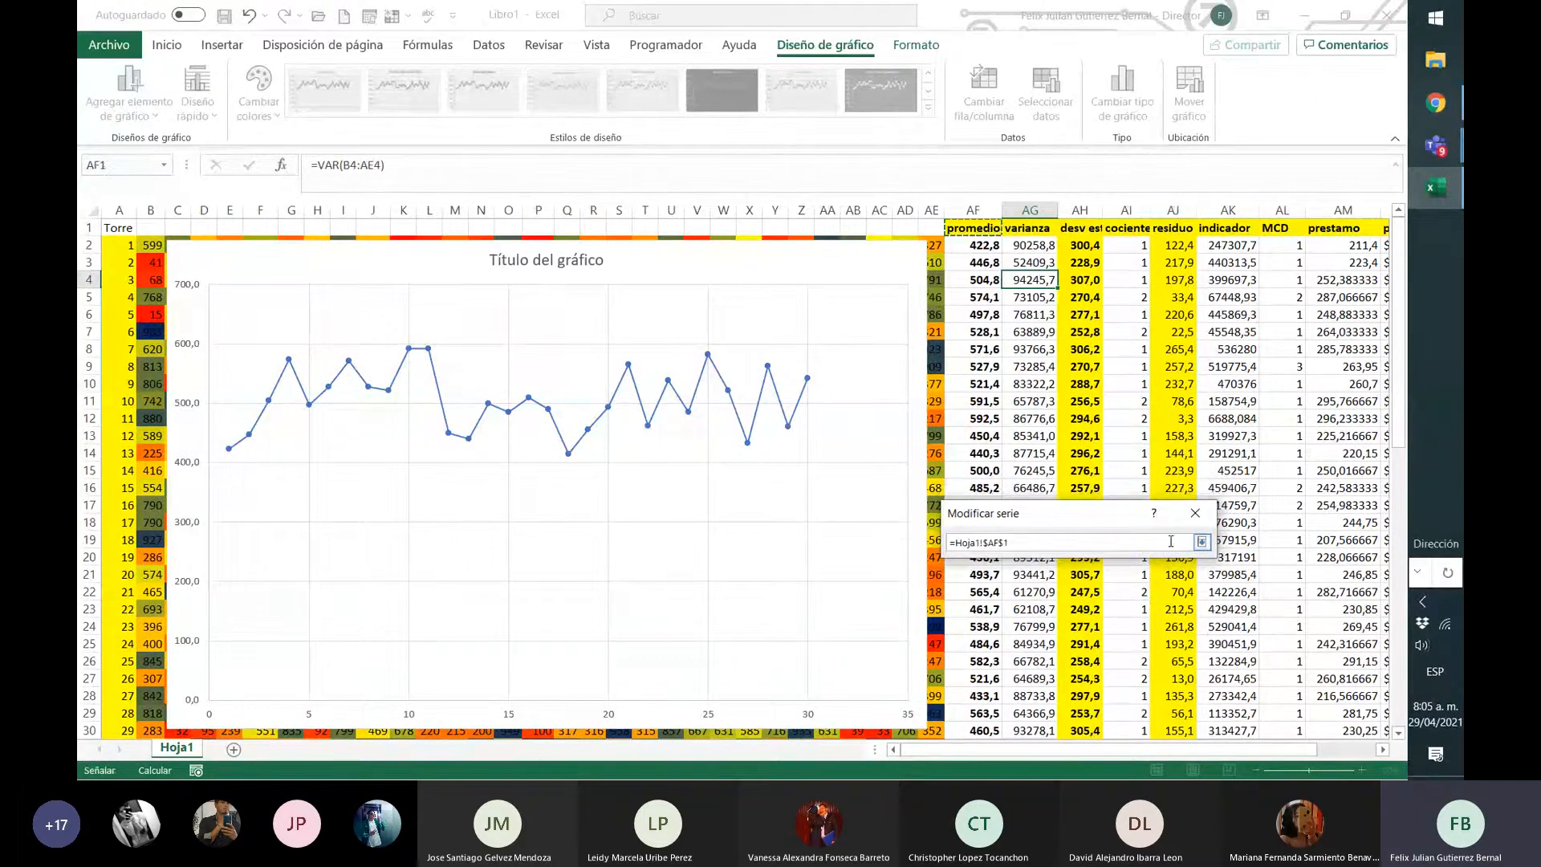
key(Return)
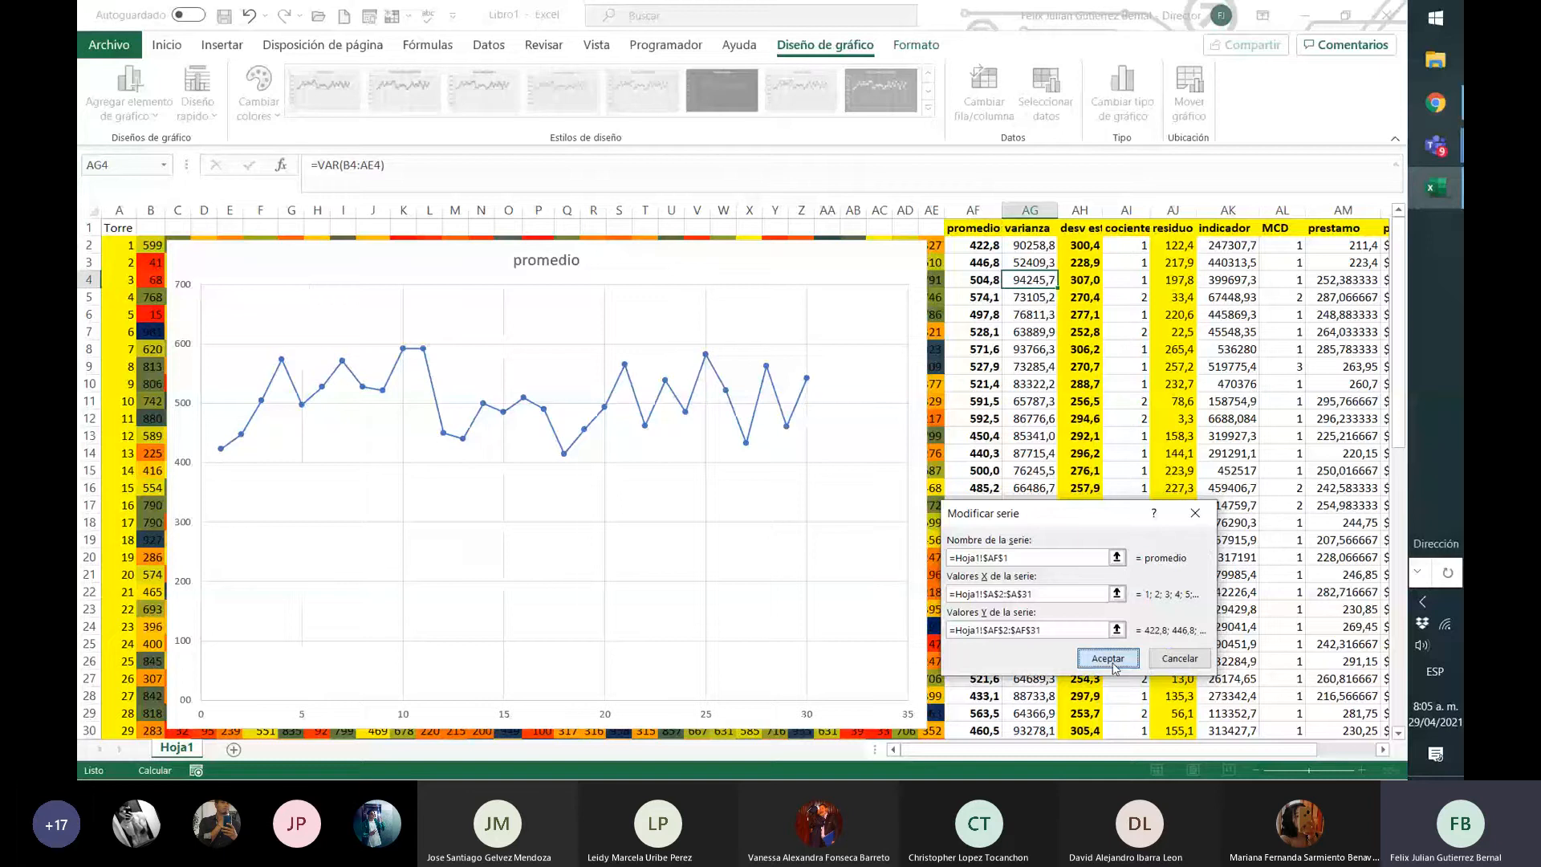
click(1107, 658)
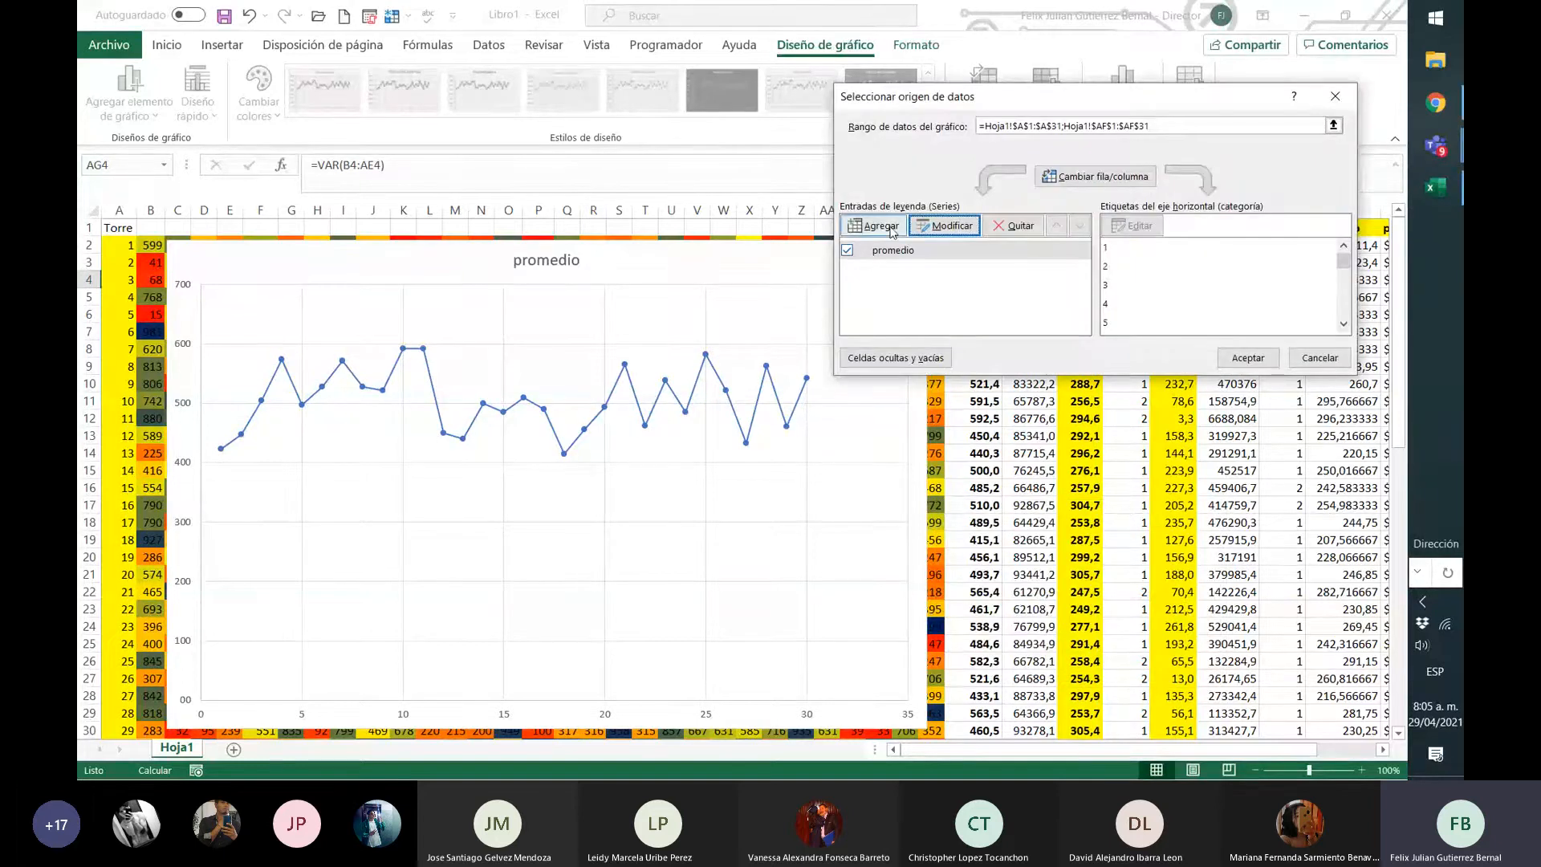
- Add a varianza series to the chart, named from AG1, with X values A2:A31 and Y values AG2:AG31
click(889, 228)
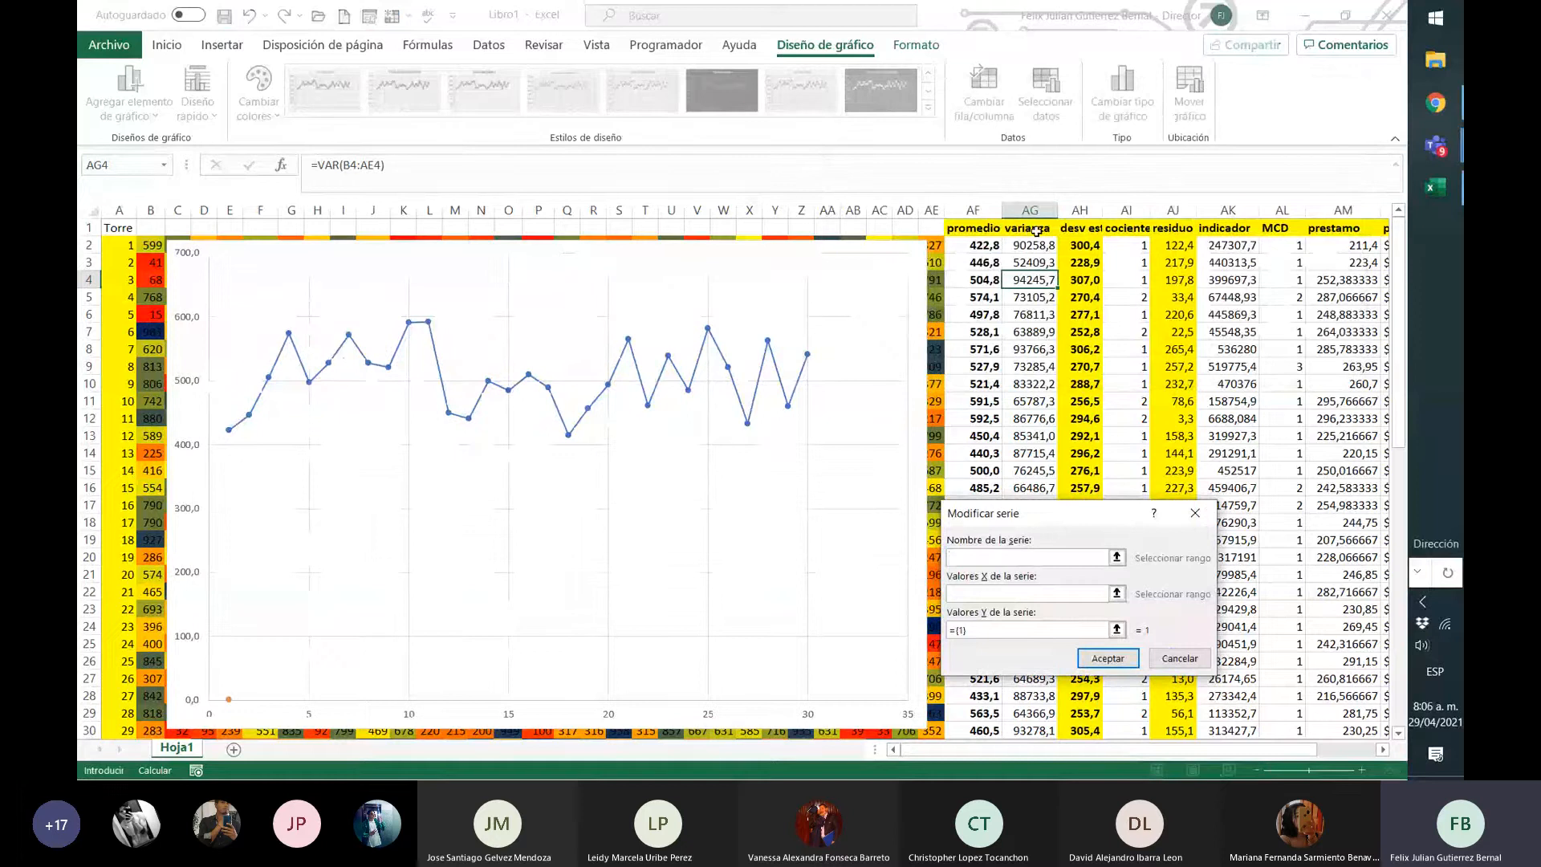
click(1035, 232)
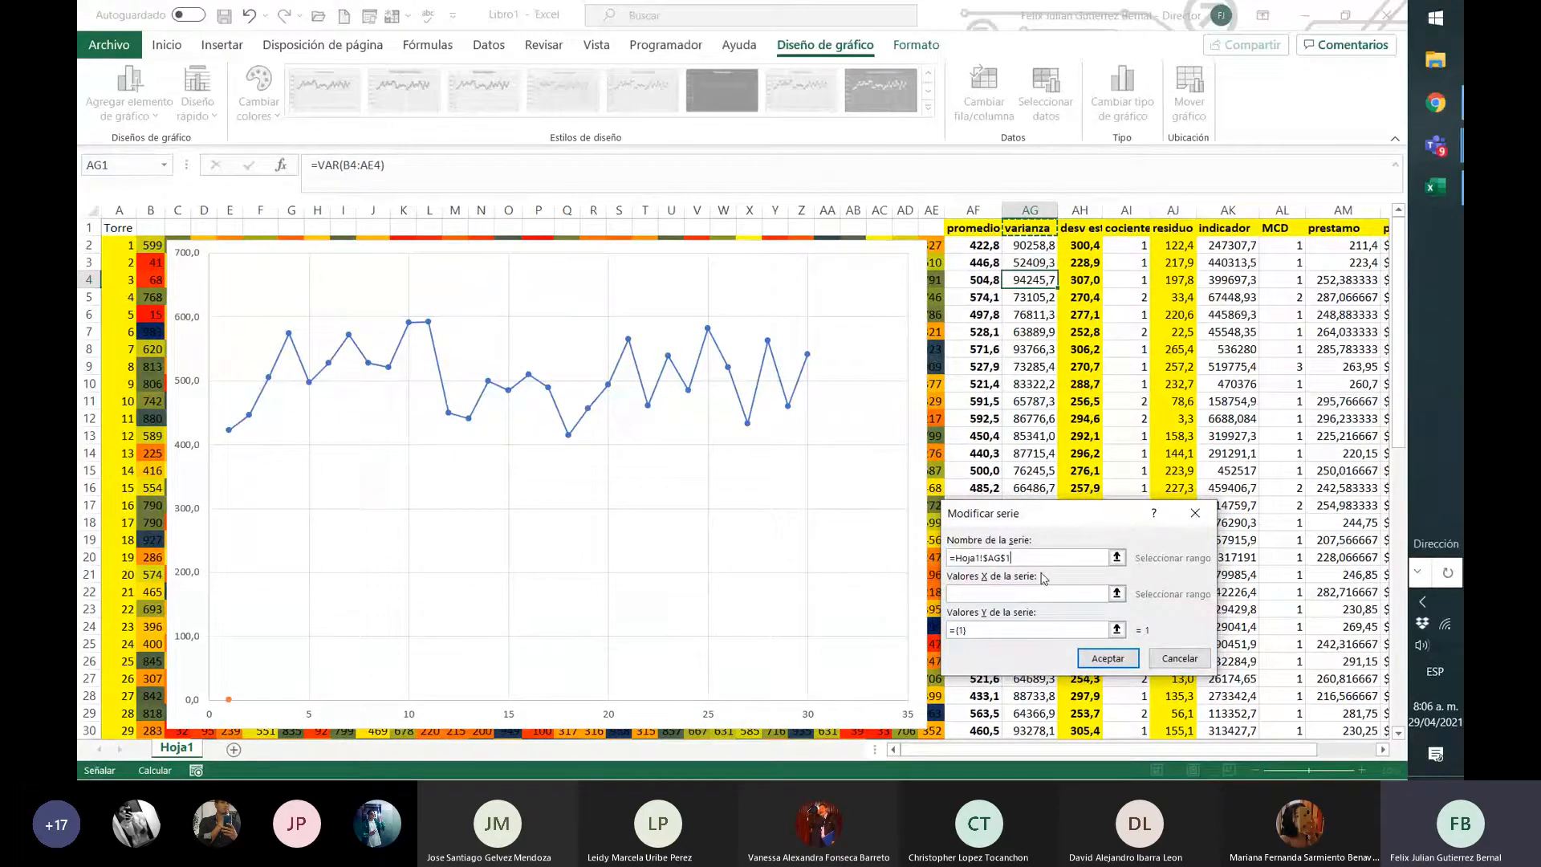
click(1035, 593)
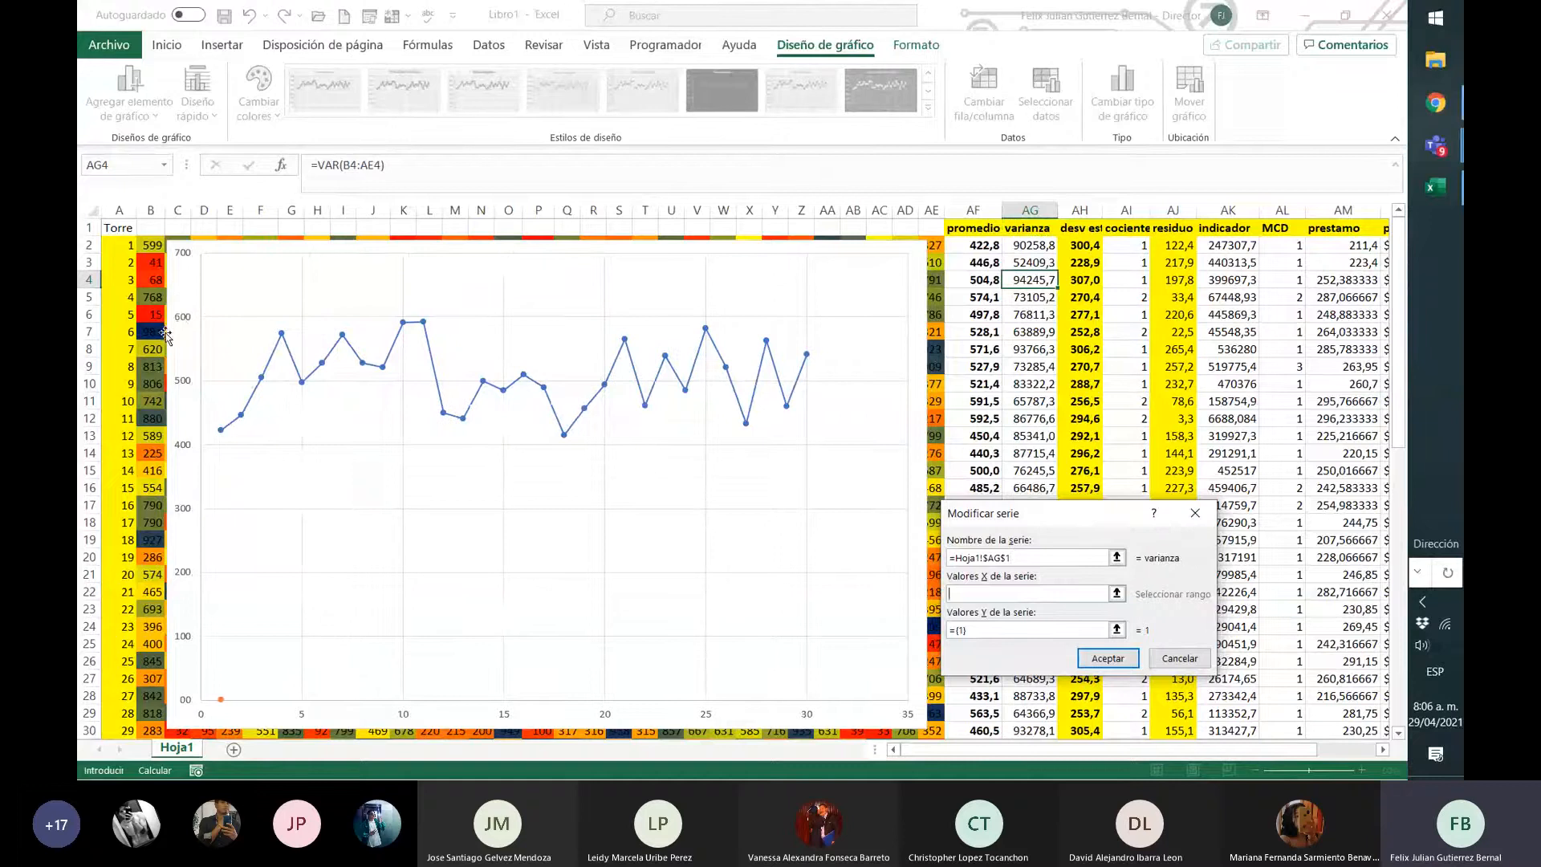
click(1116, 593)
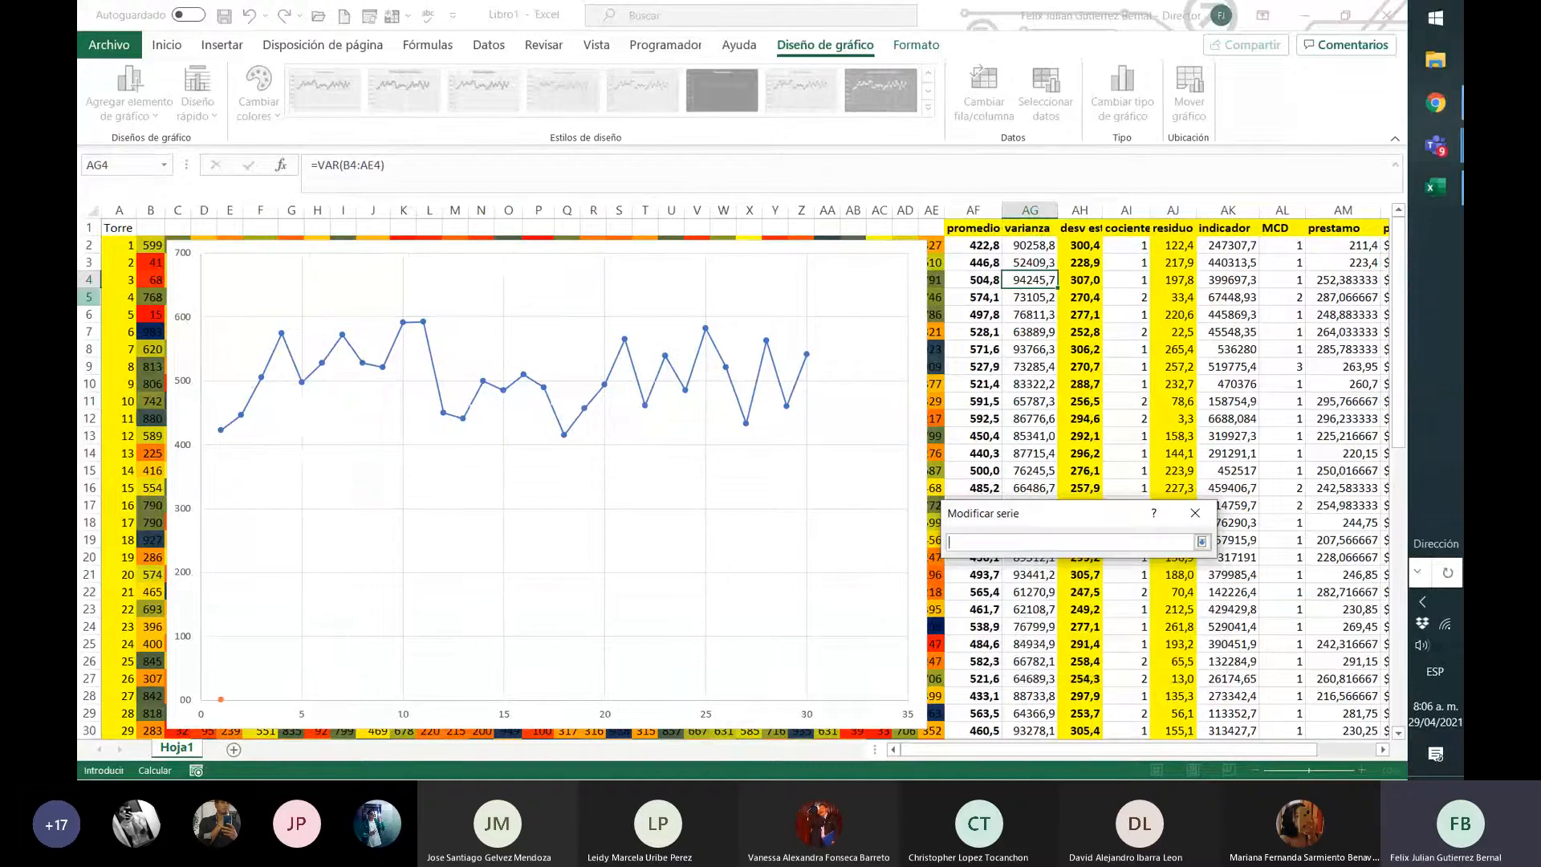
drag(119, 245, 123, 680)
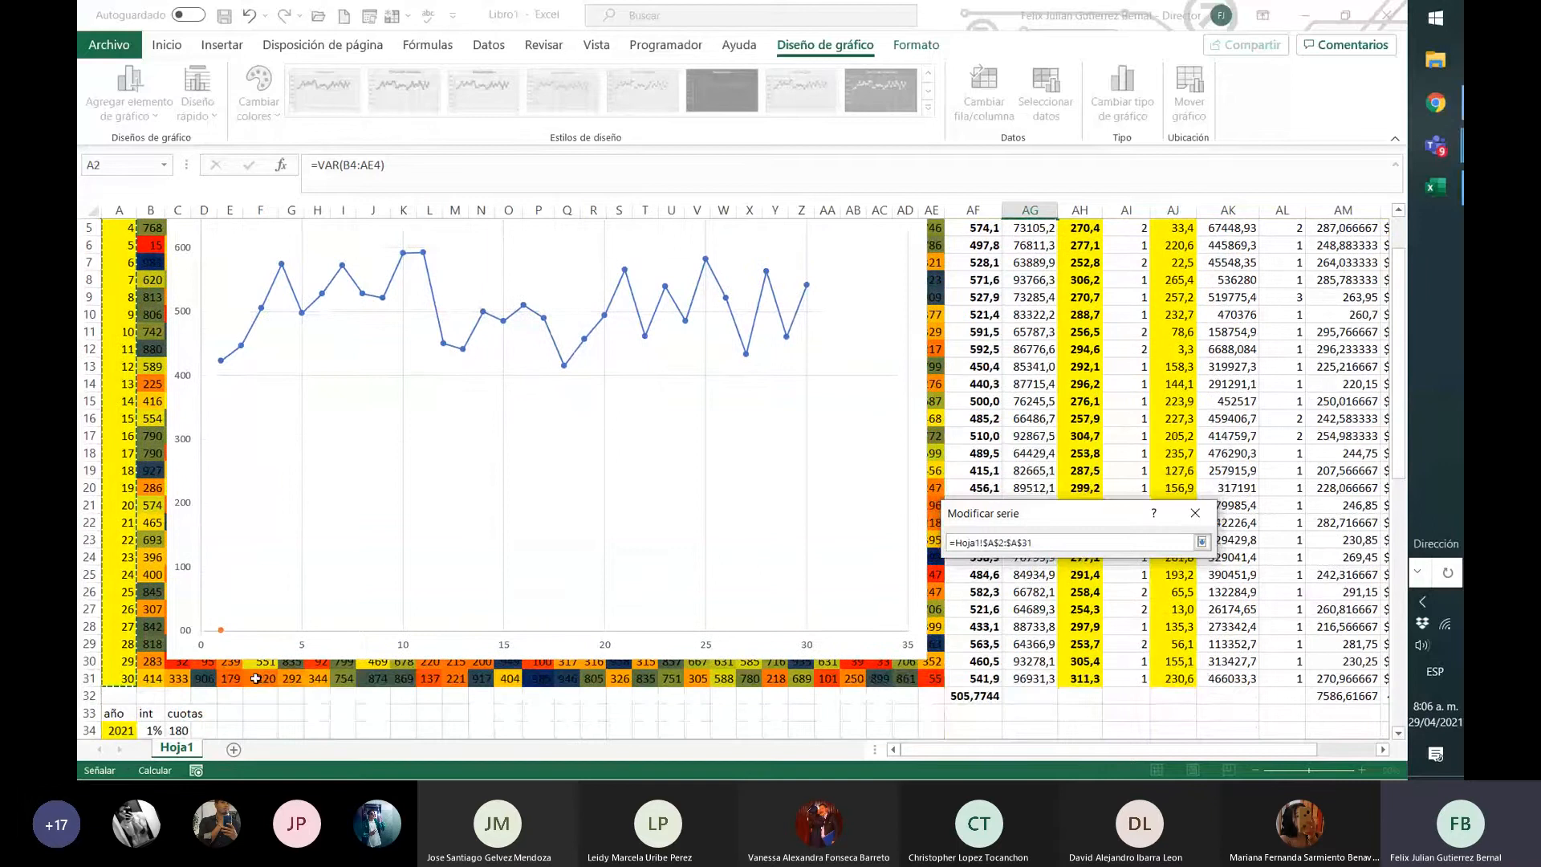
click(1202, 542)
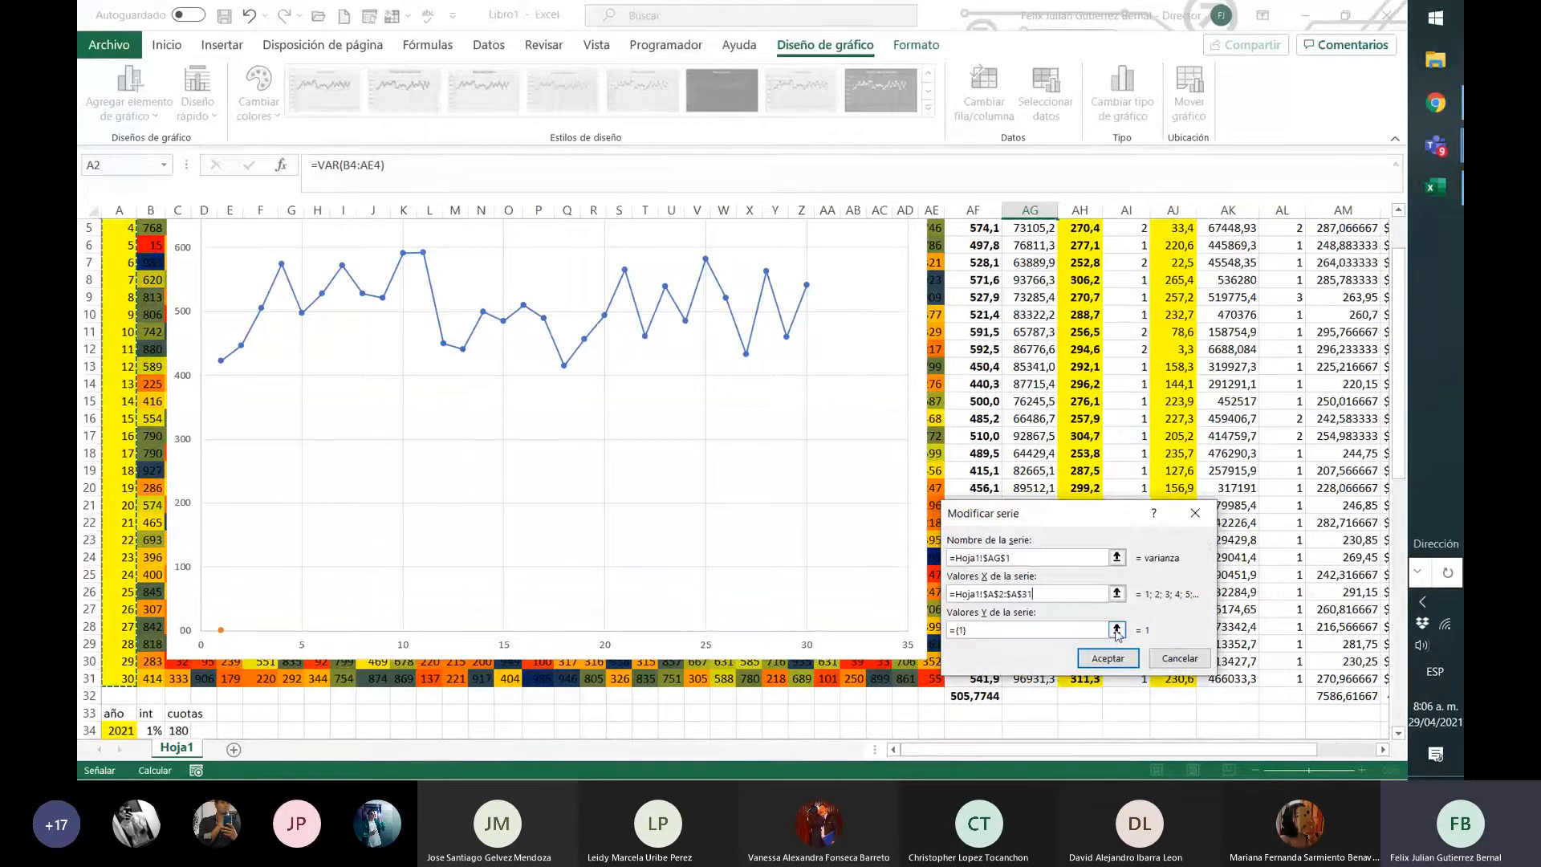
click(1116, 630)
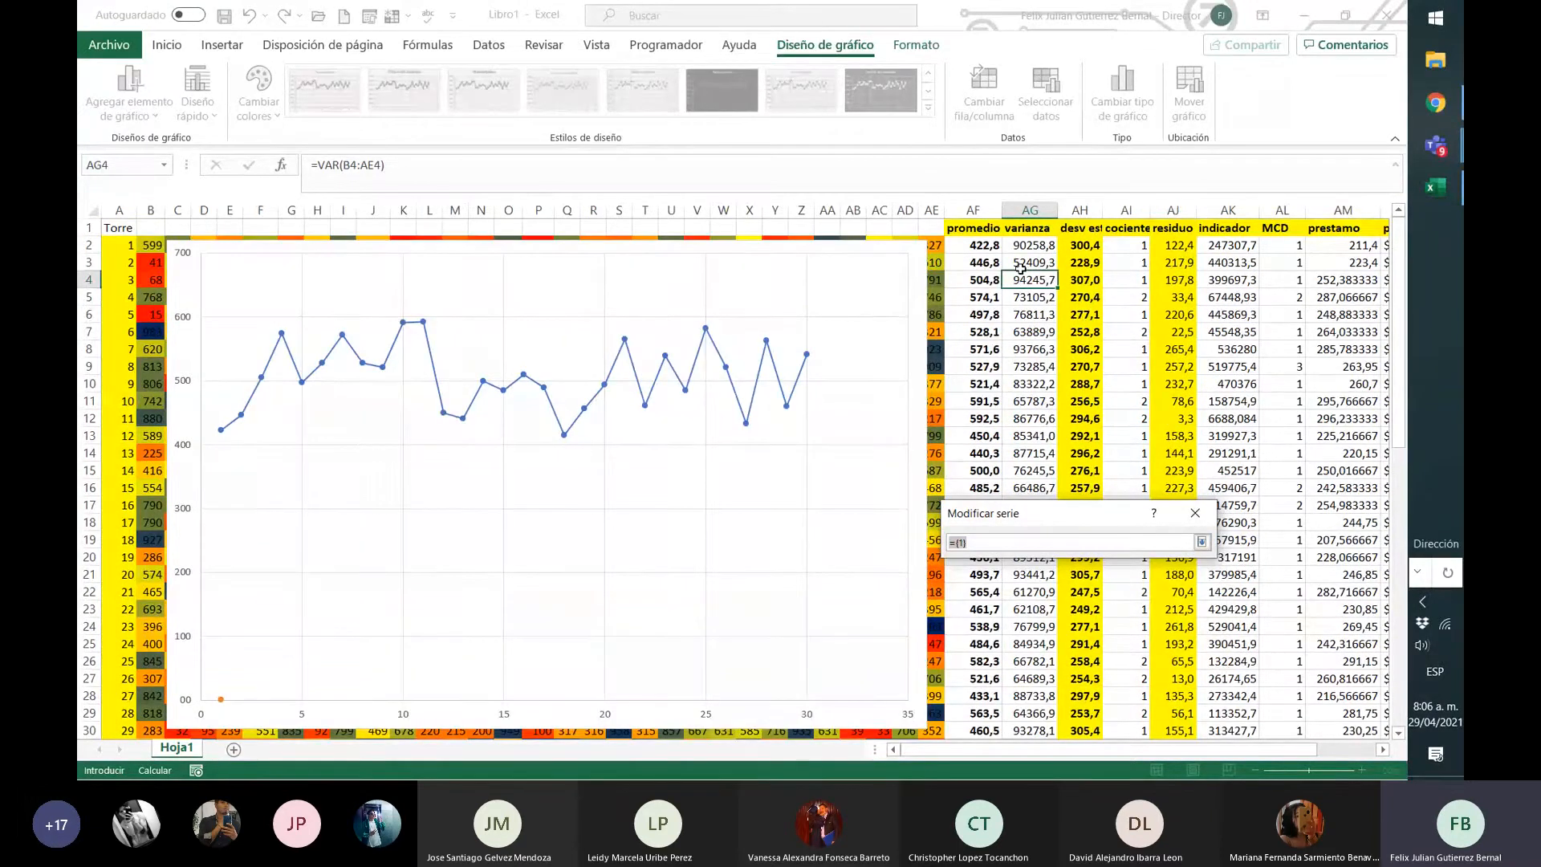
drag(1030, 244, 1053, 678)
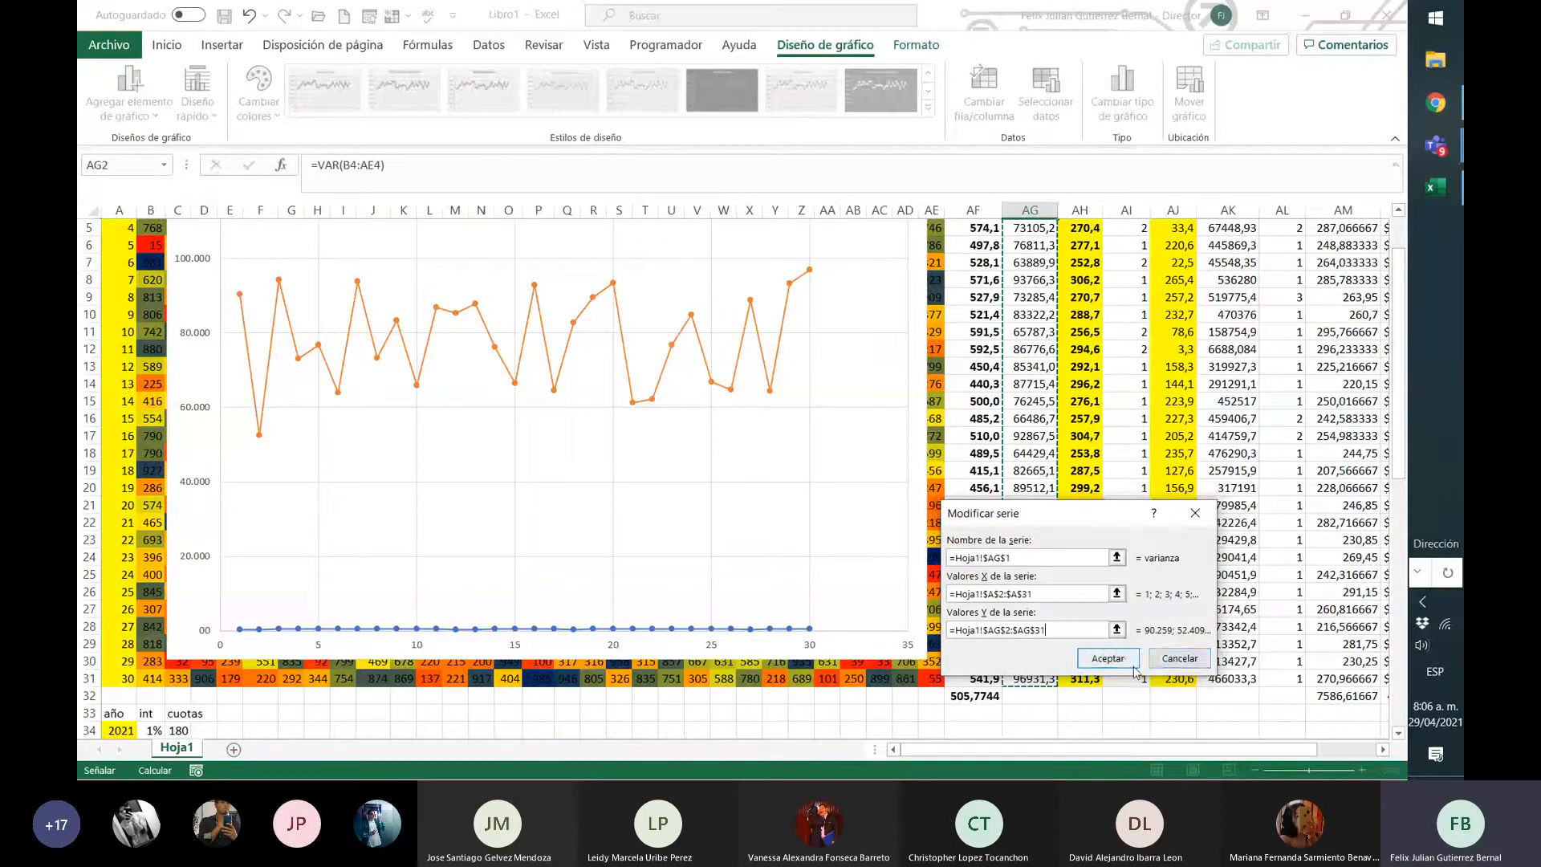
click(1107, 658)
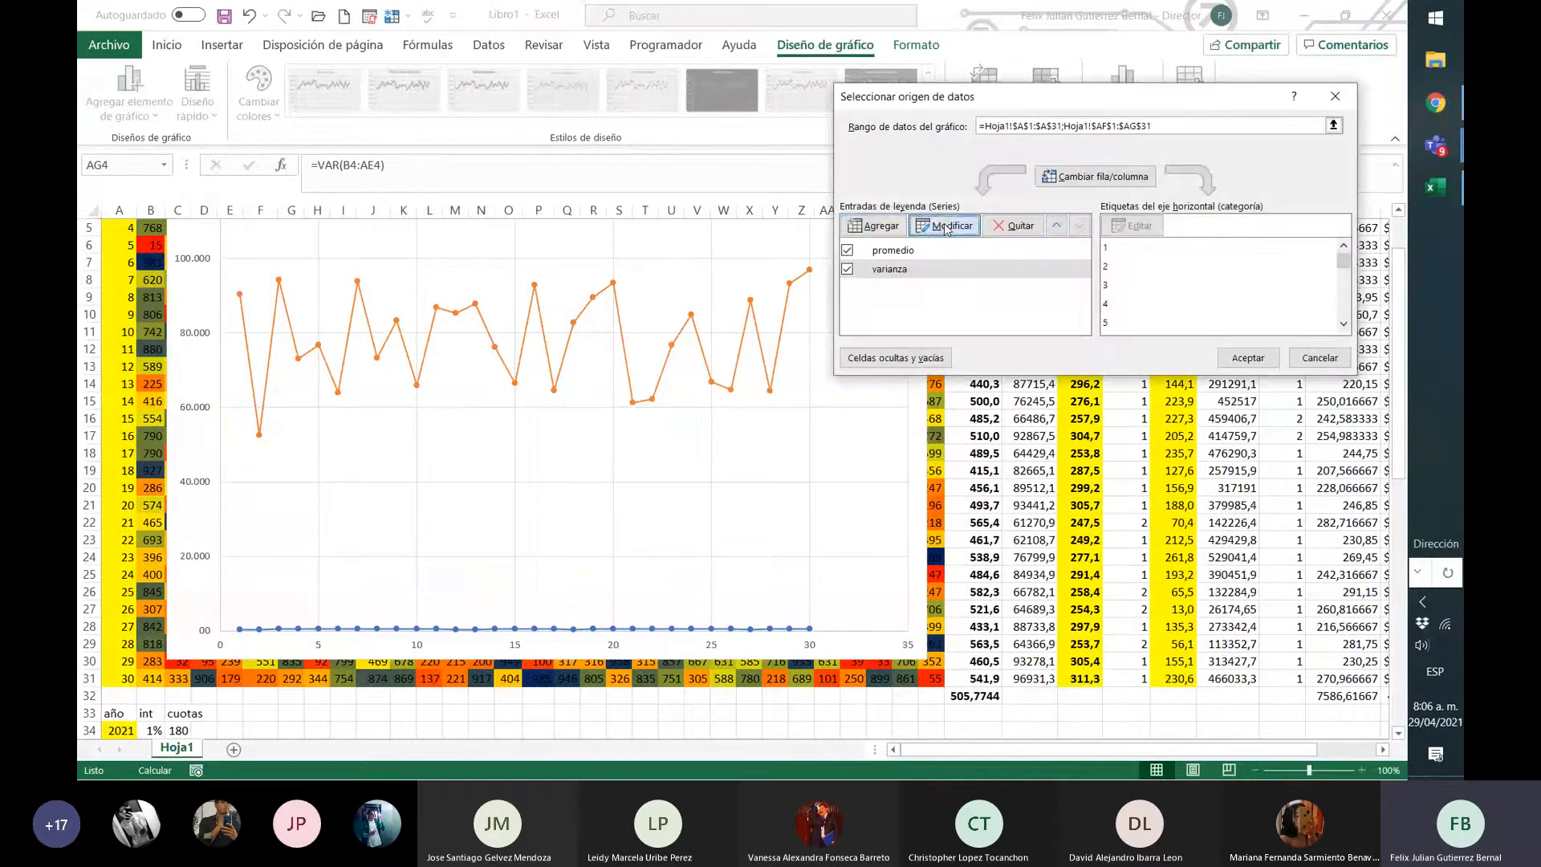
- Add a desv estándar series to the chart, named from AH1, with X values A2:A31 and Y values AH2:AH31
click(879, 226)
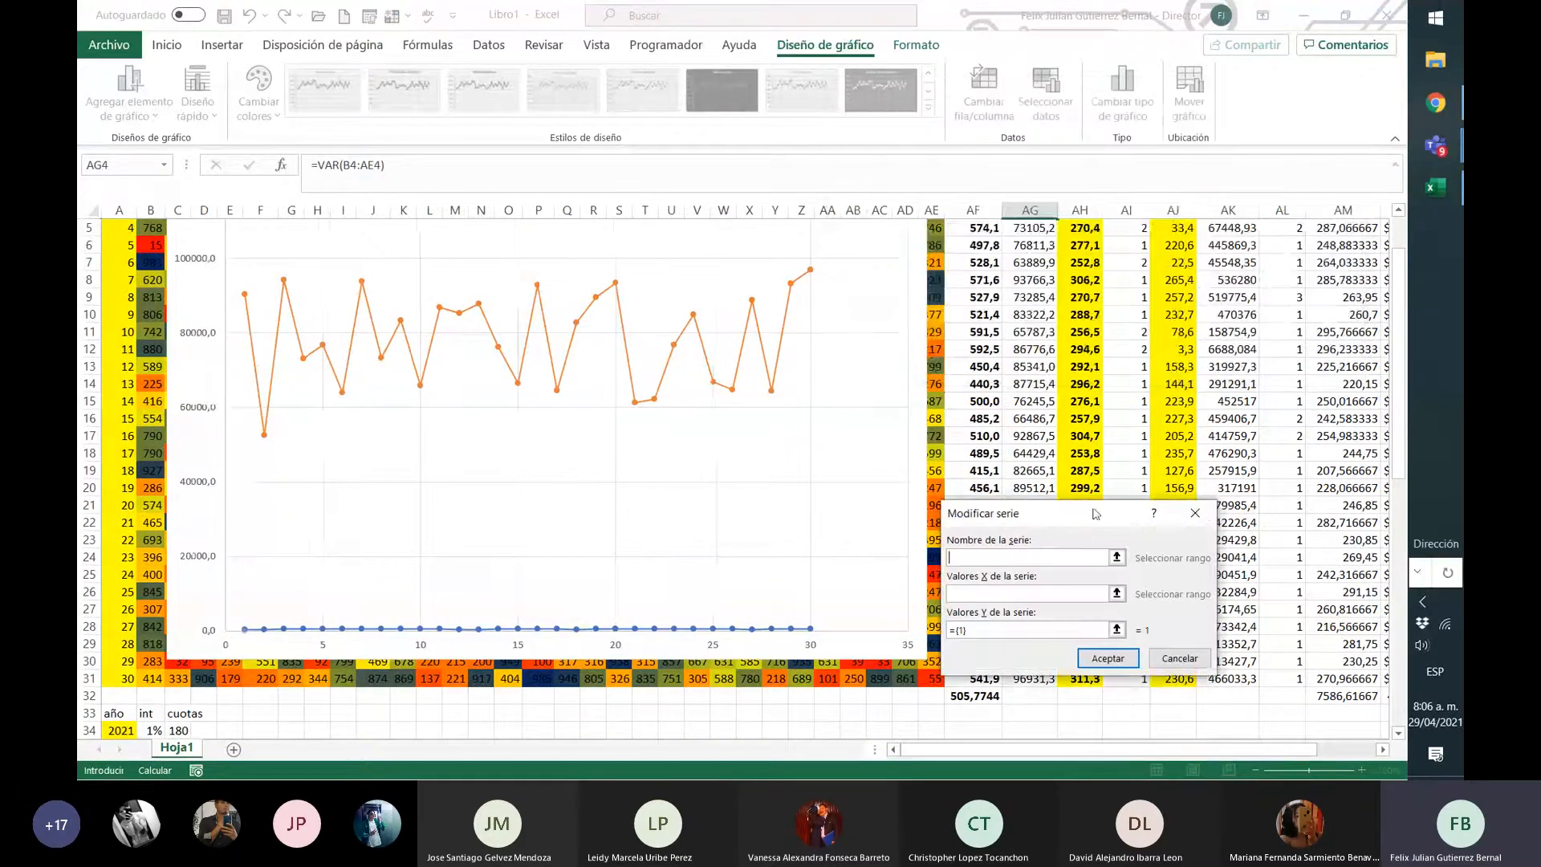
scroll(1114, 386, up, 2)
click(1116, 557)
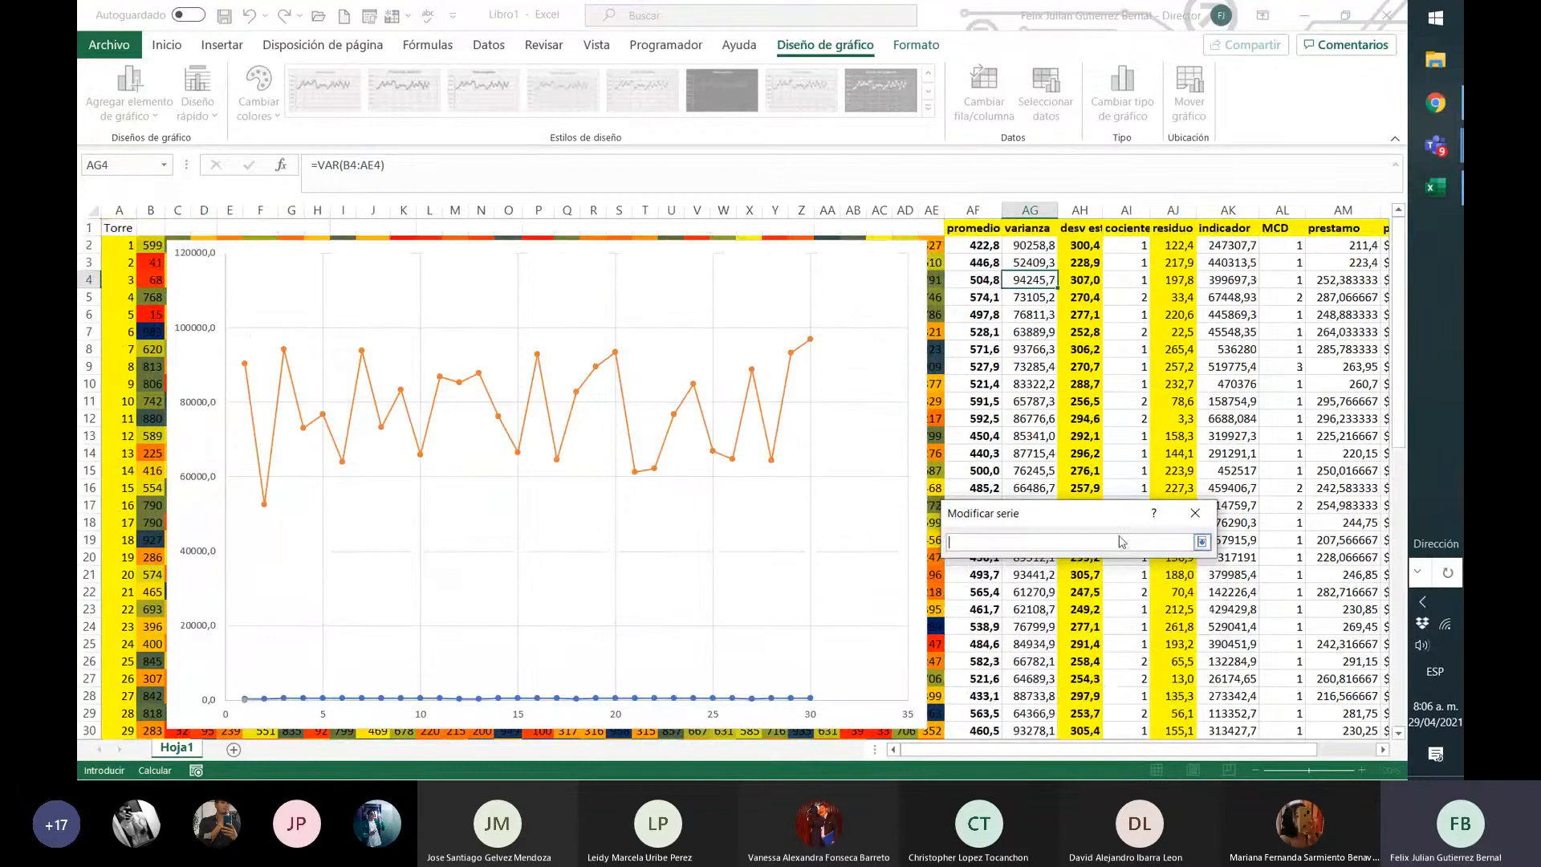
click(1075, 229)
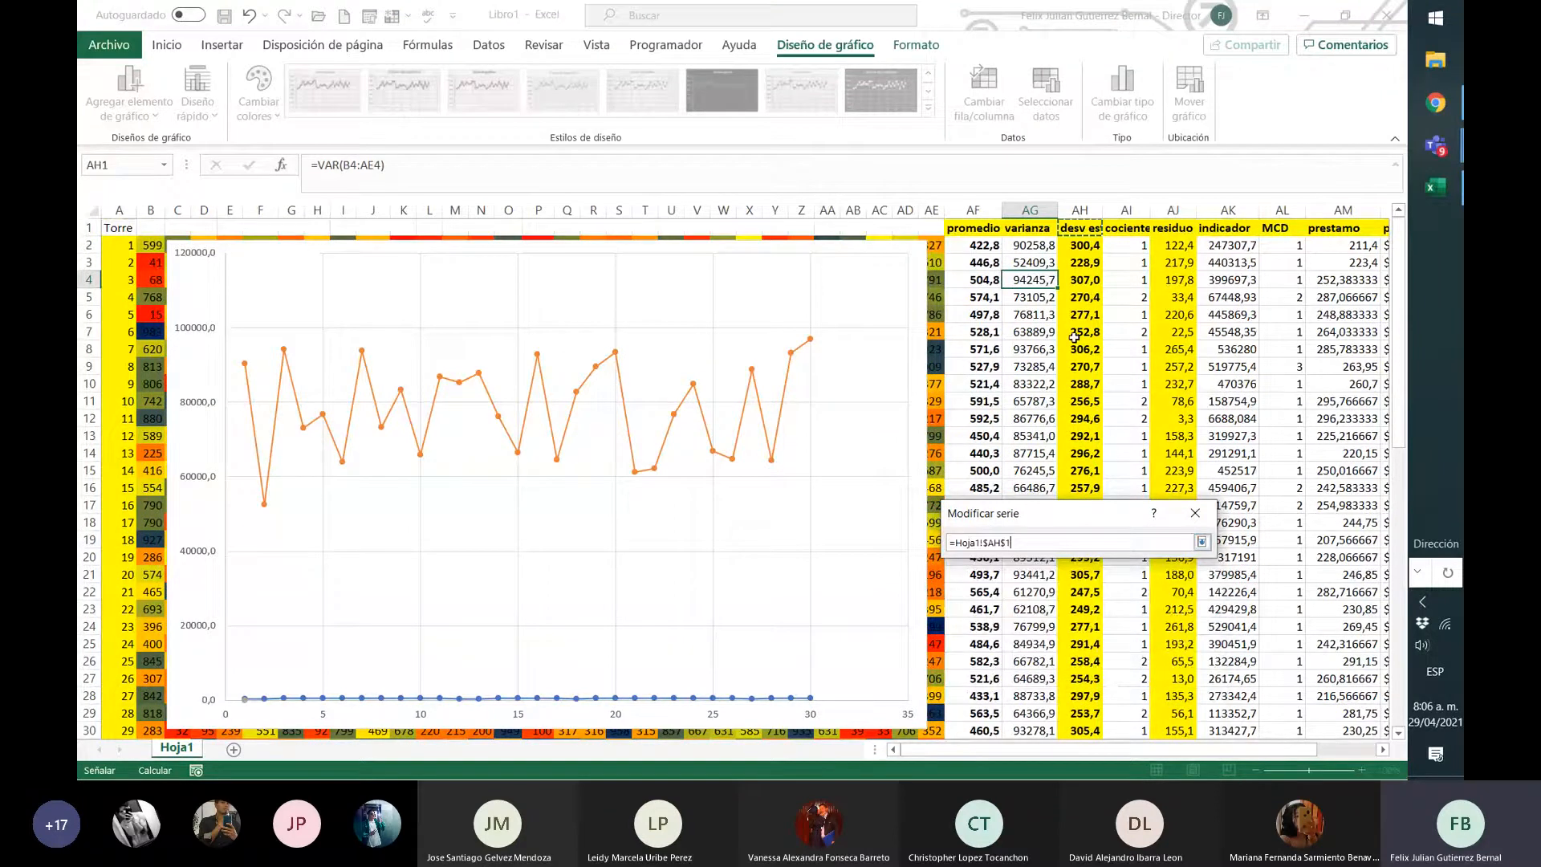
click(1201, 542)
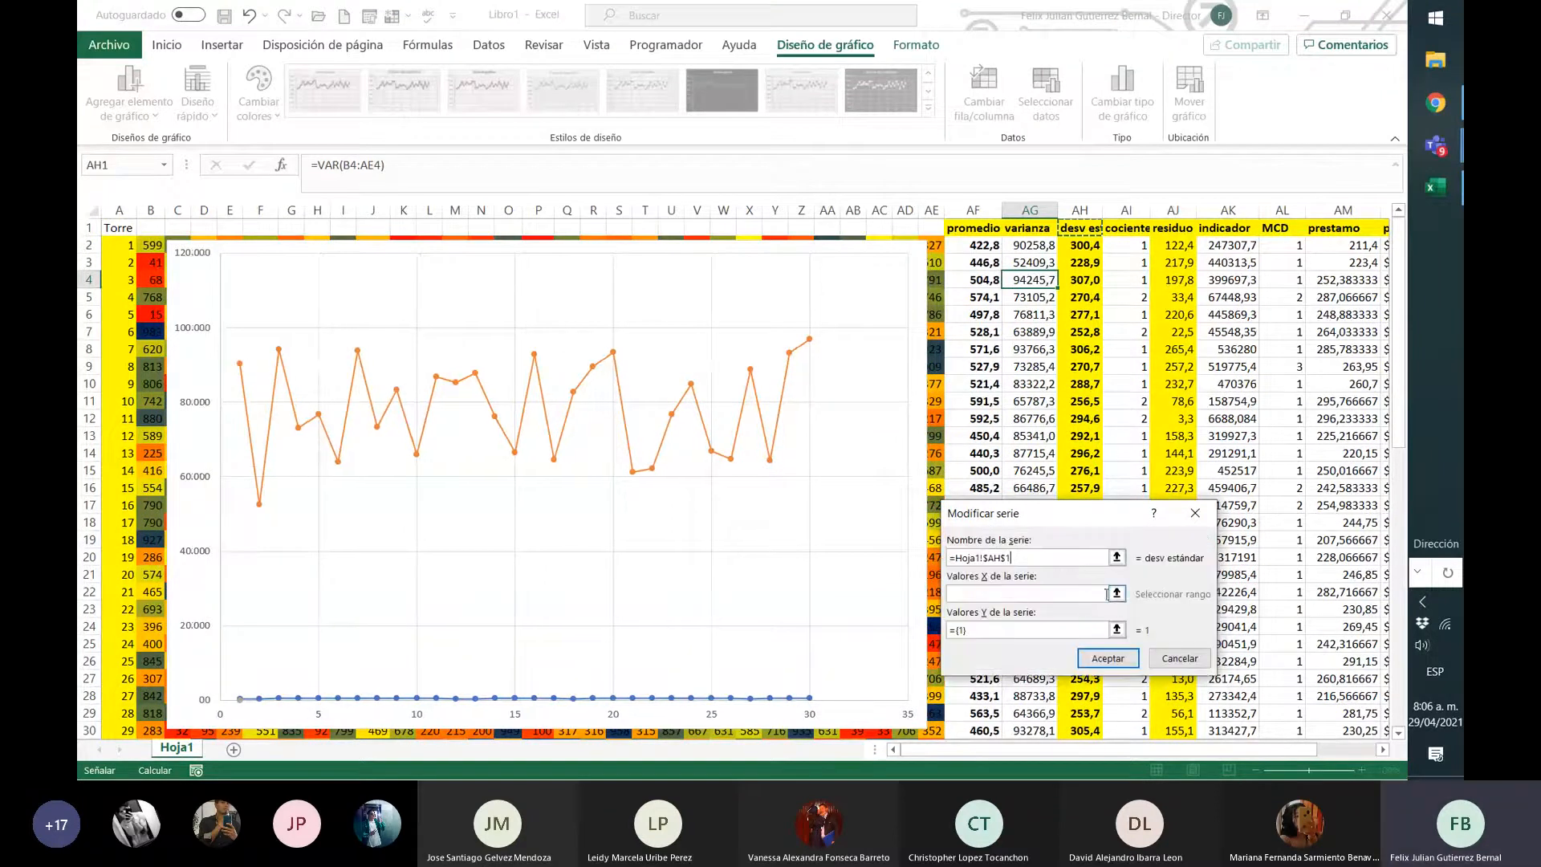
click(1116, 593)
drag(121, 245, 122, 678)
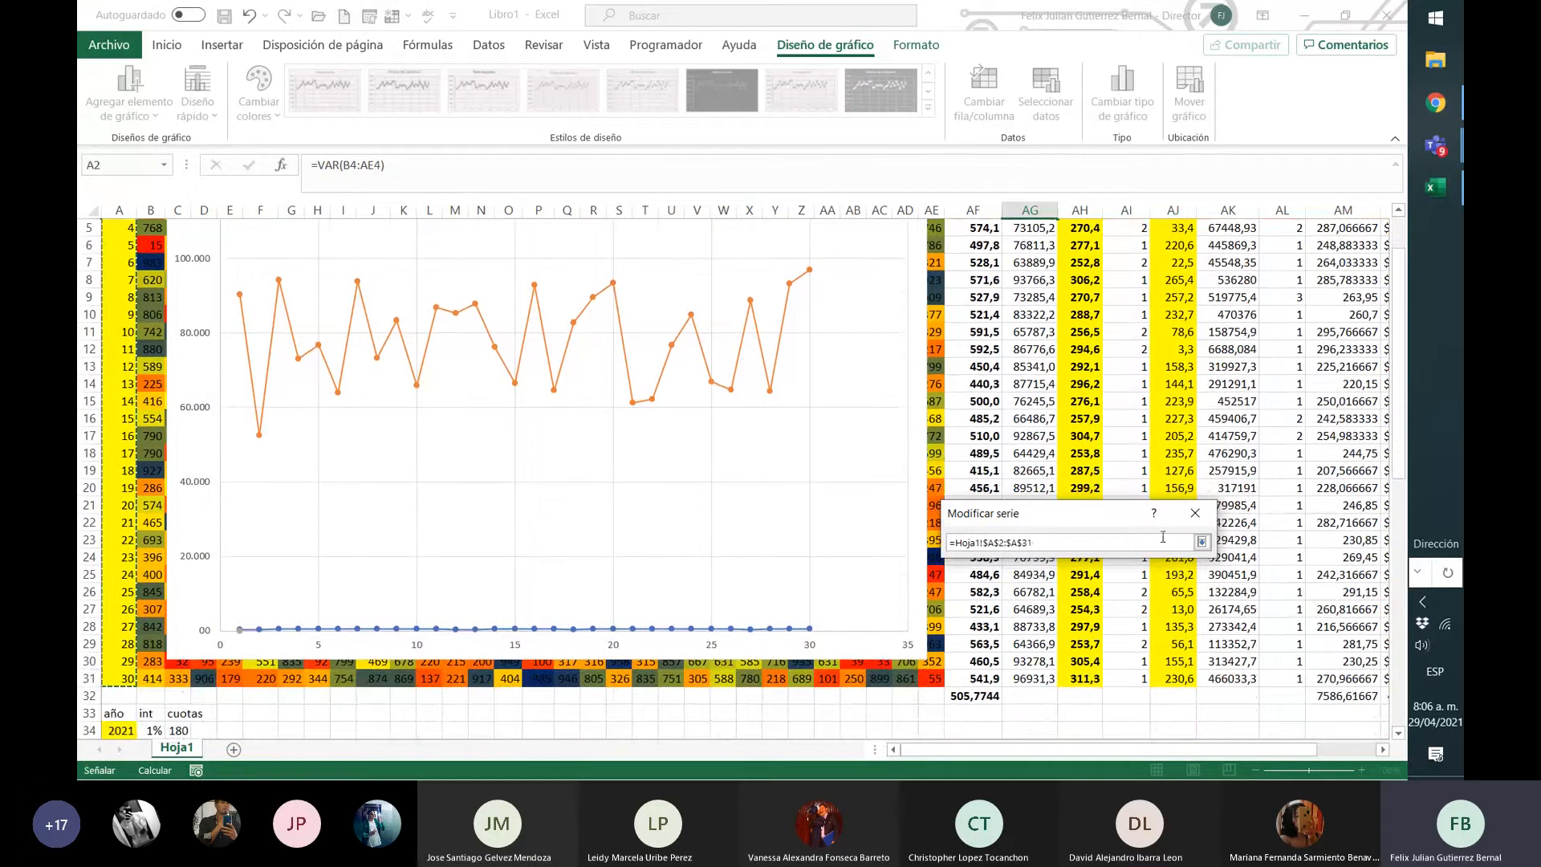
click(1201, 541)
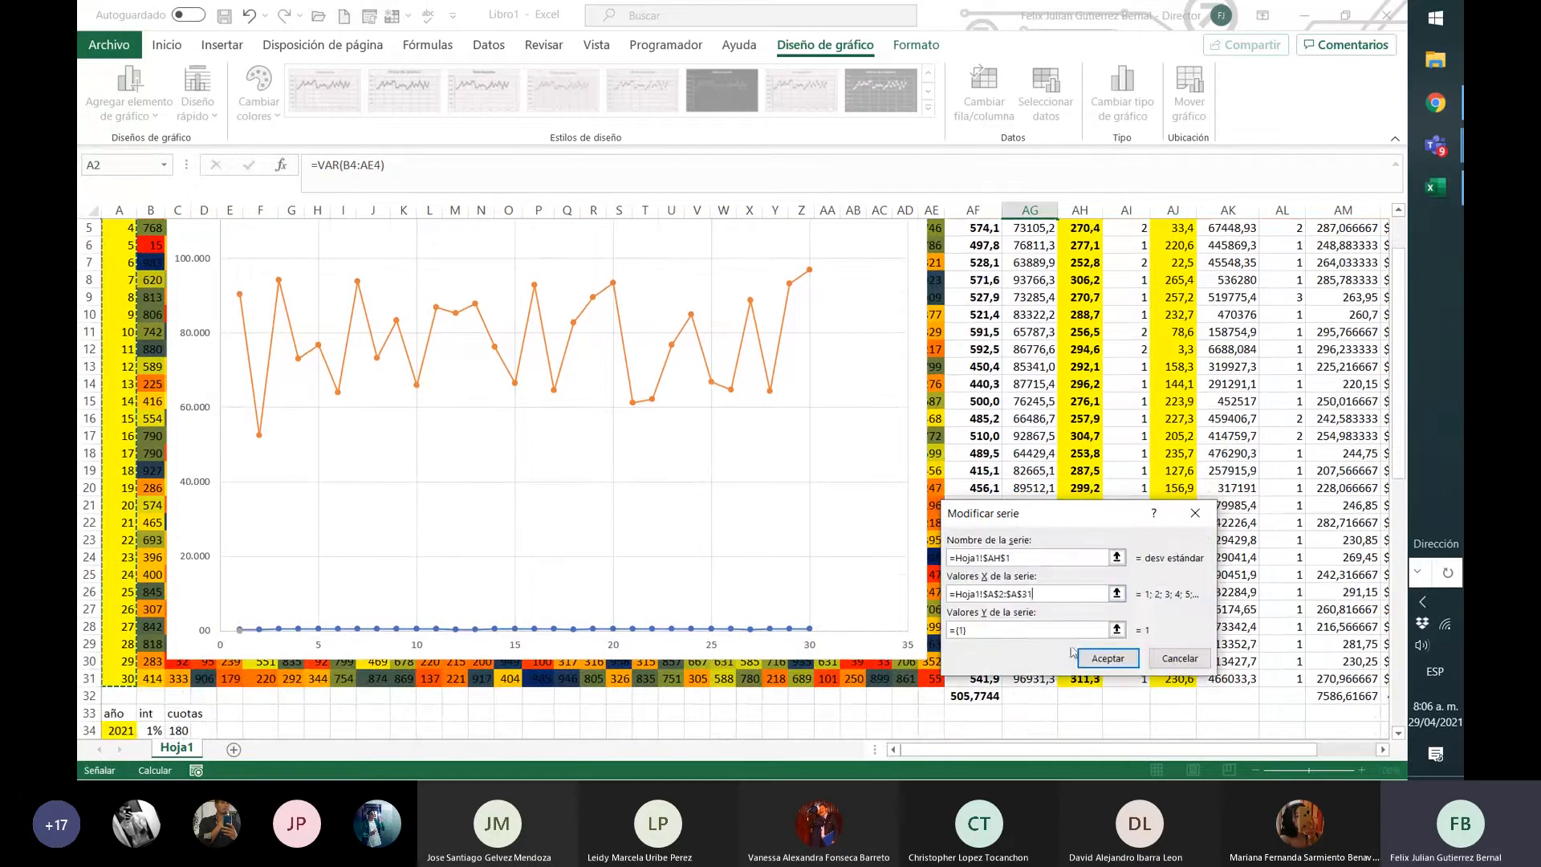
click(1116, 629)
scroll(1105, 325, up, 2)
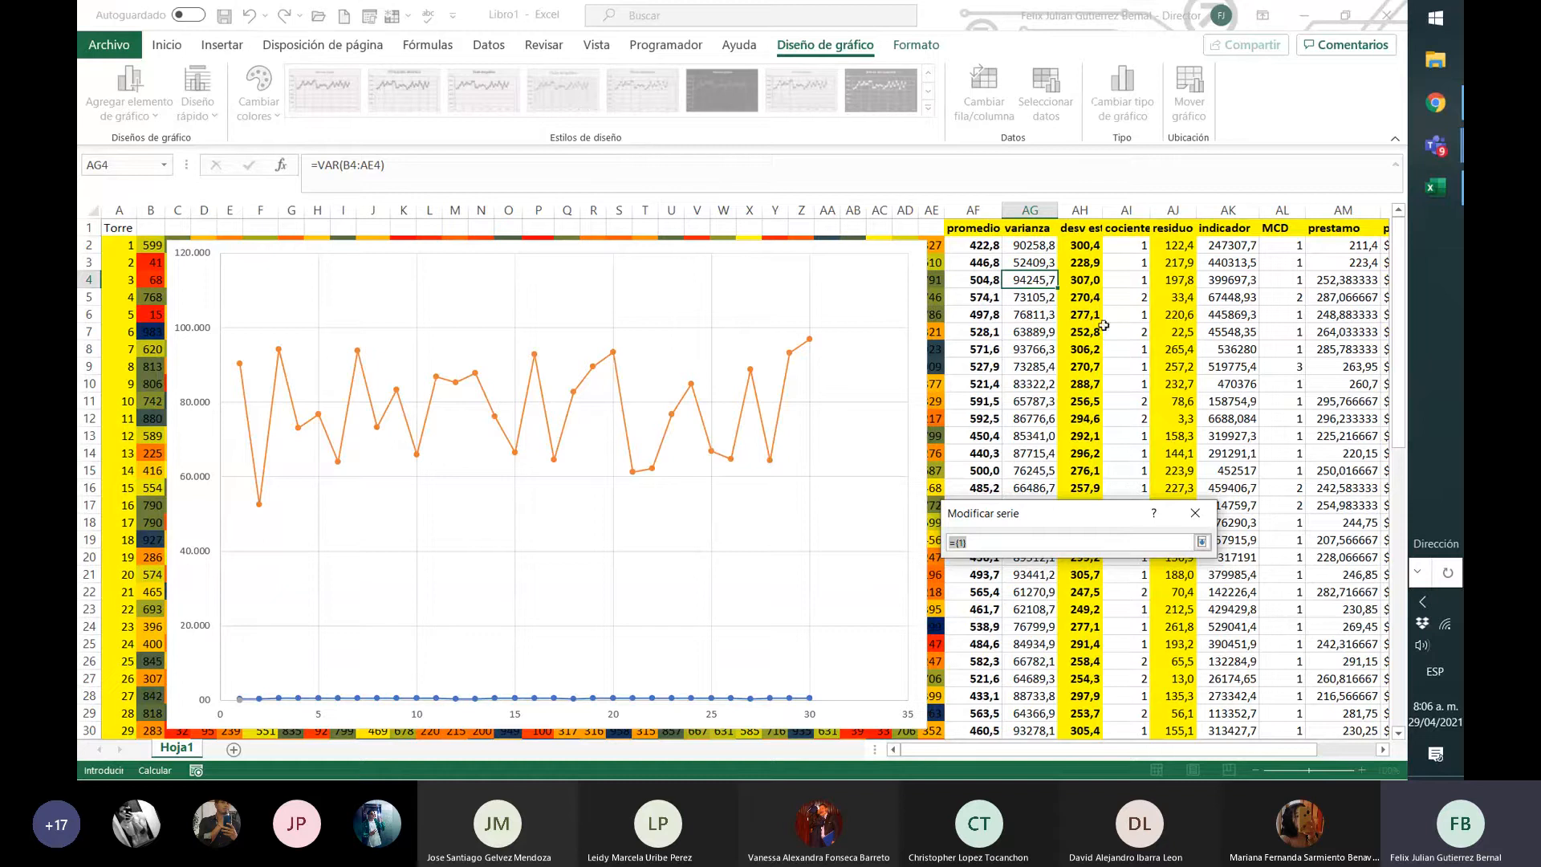
drag(1085, 245, 1085, 695)
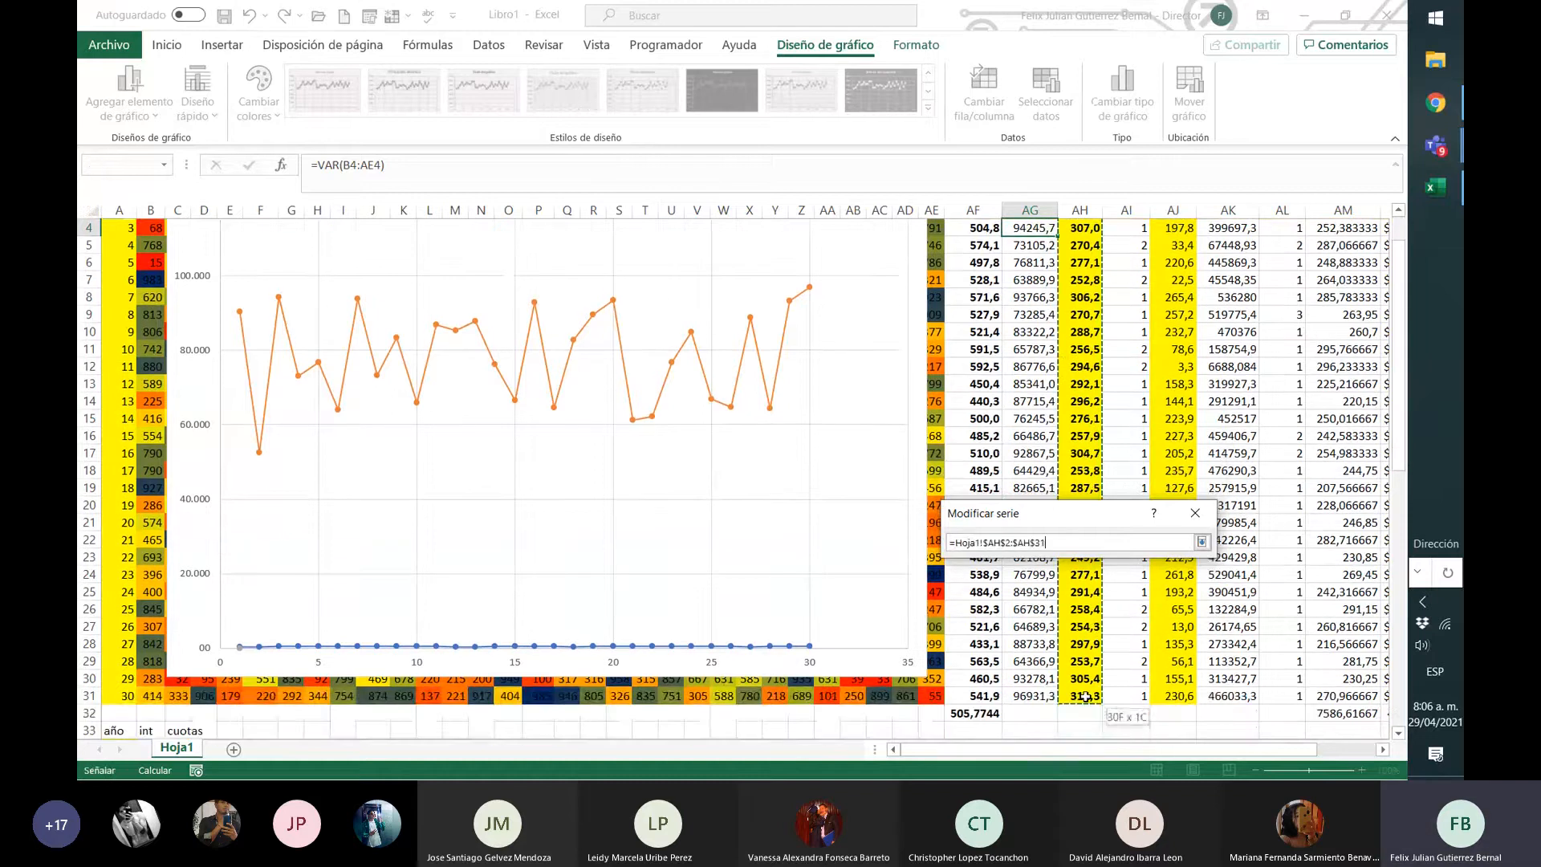
click(1204, 543)
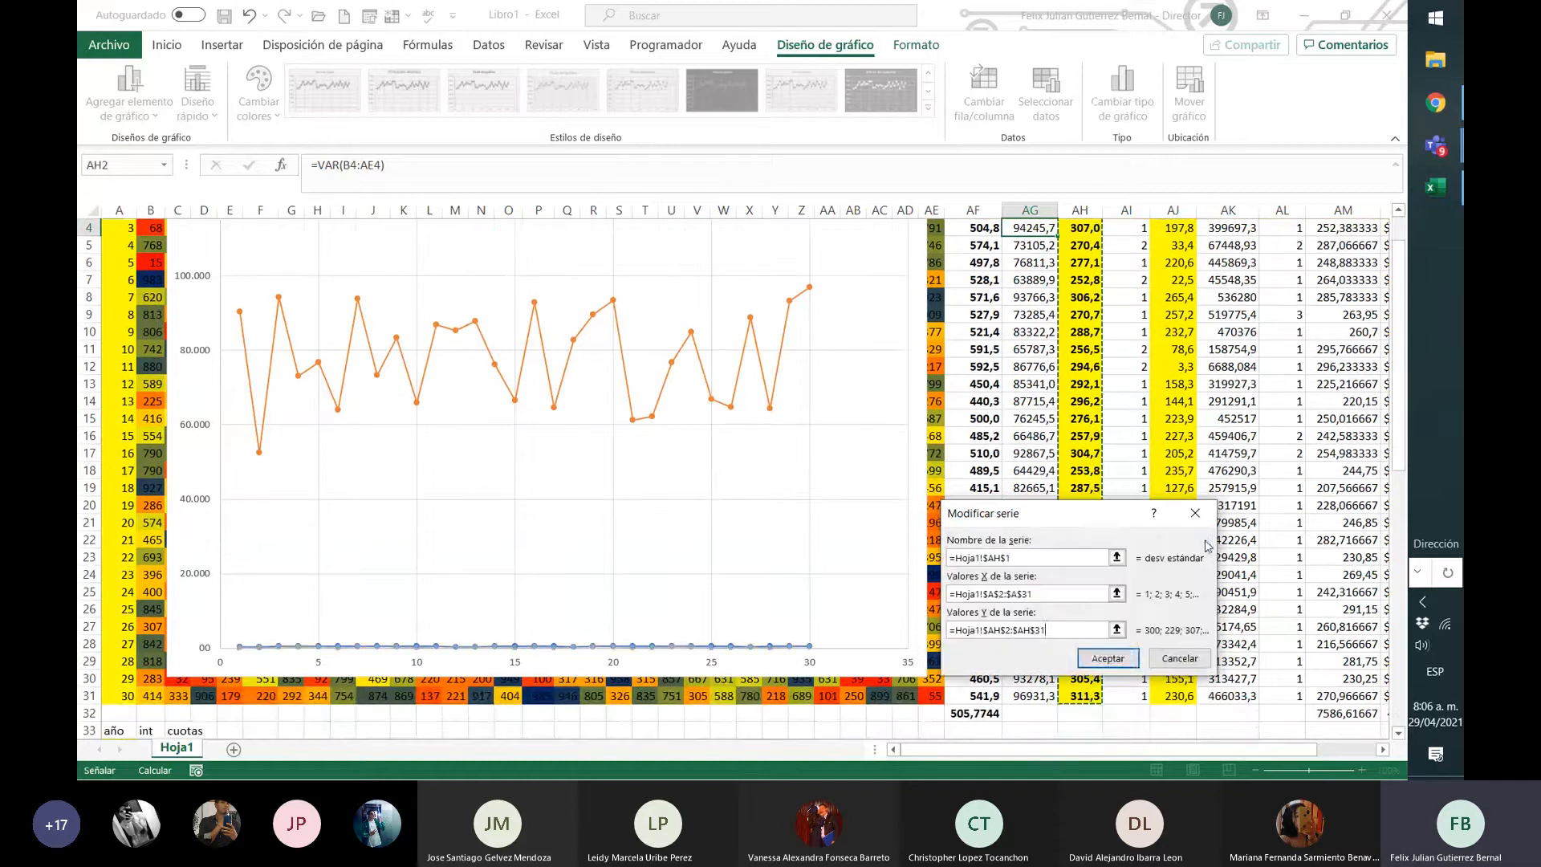
click(1108, 662)
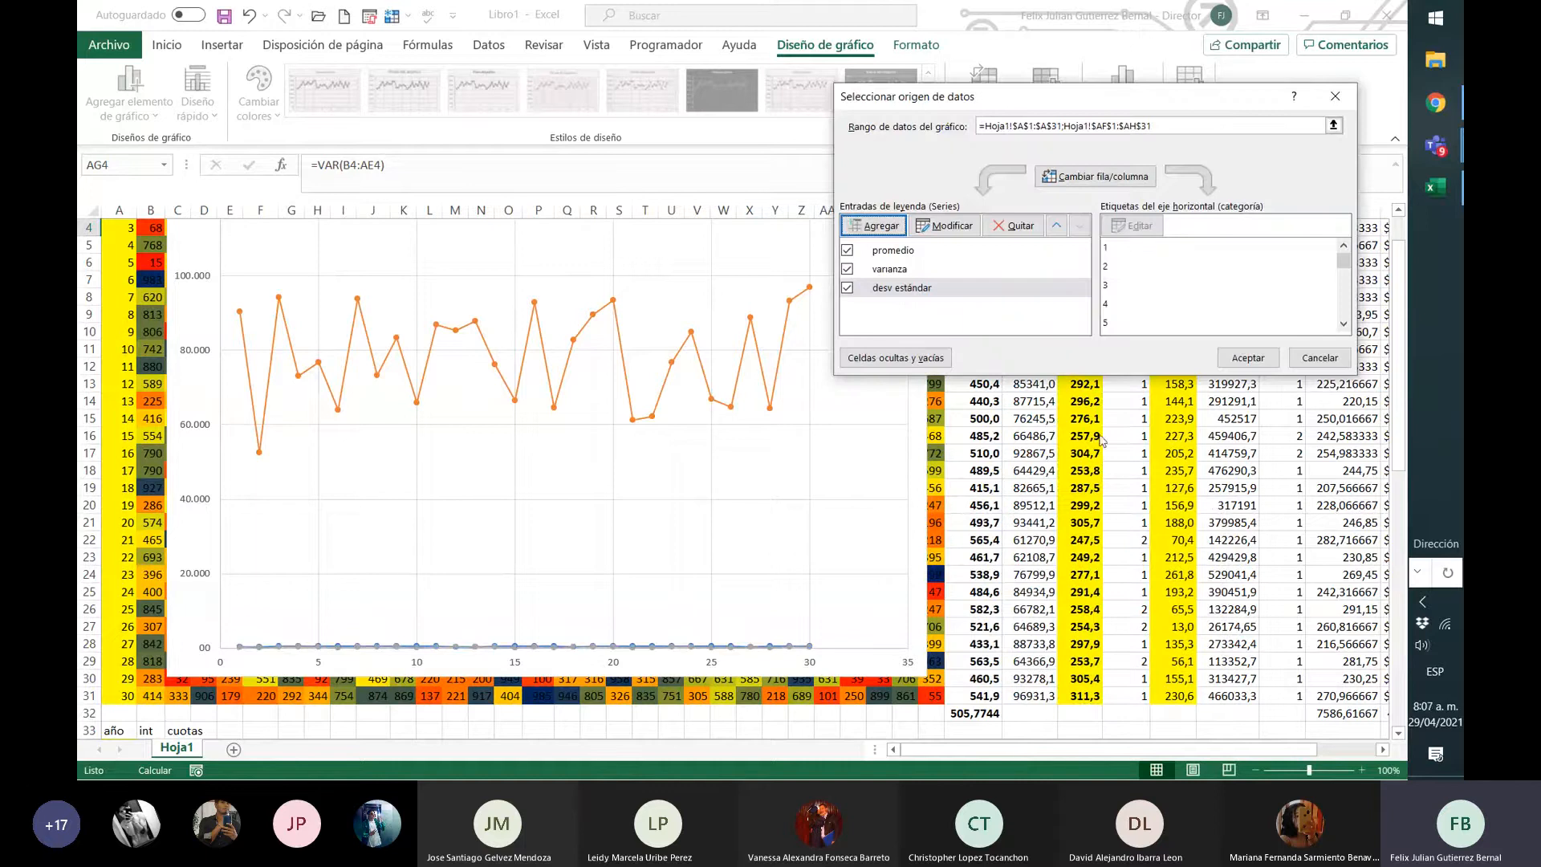
- Exclude the varianza series from the chart and apply the data source settings
click(848, 270)
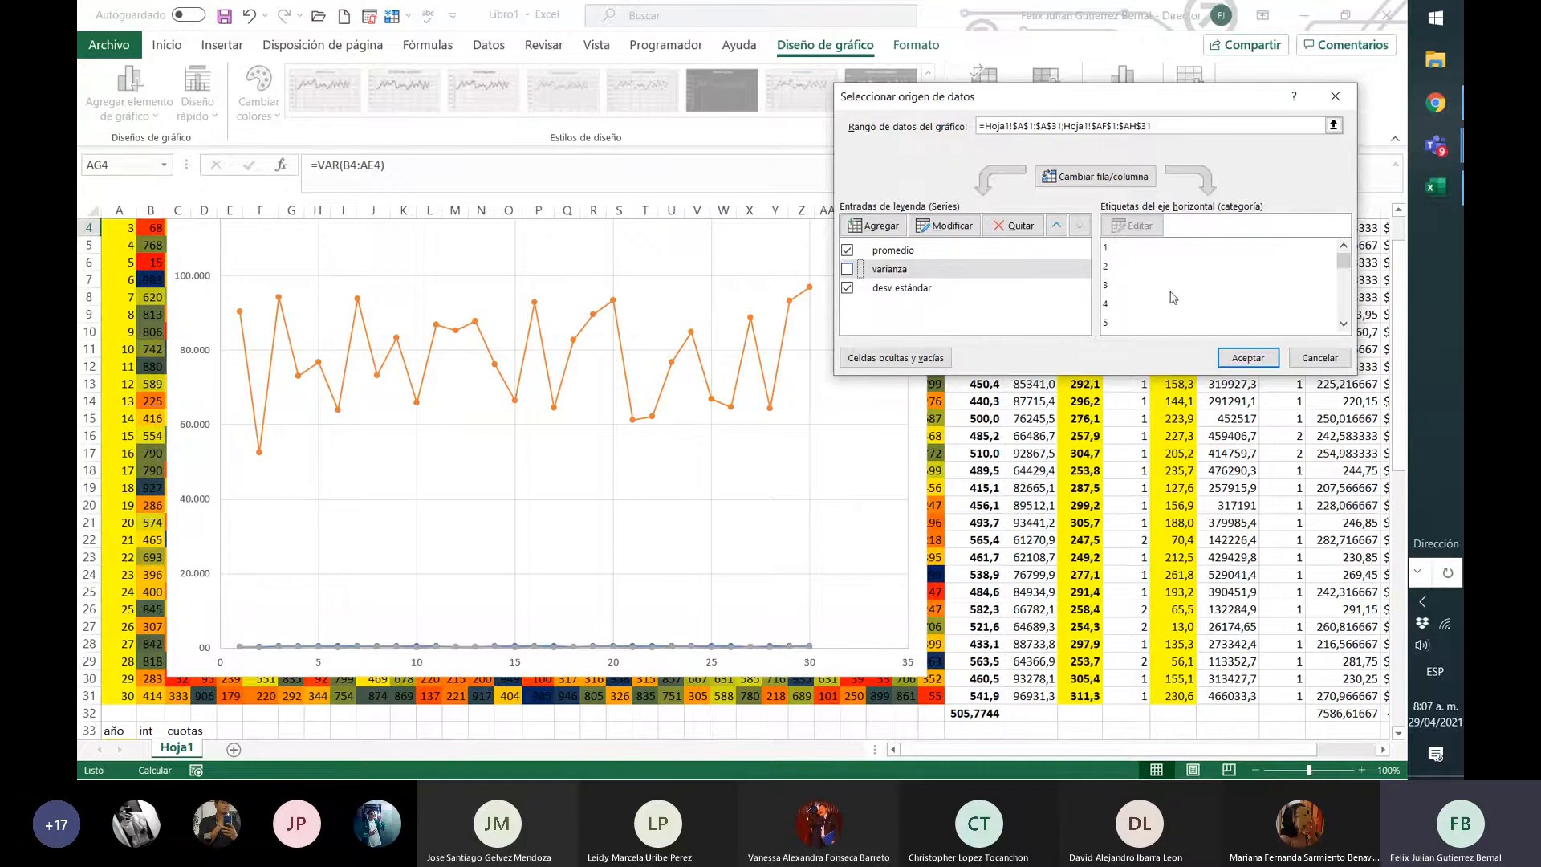
click(1263, 357)
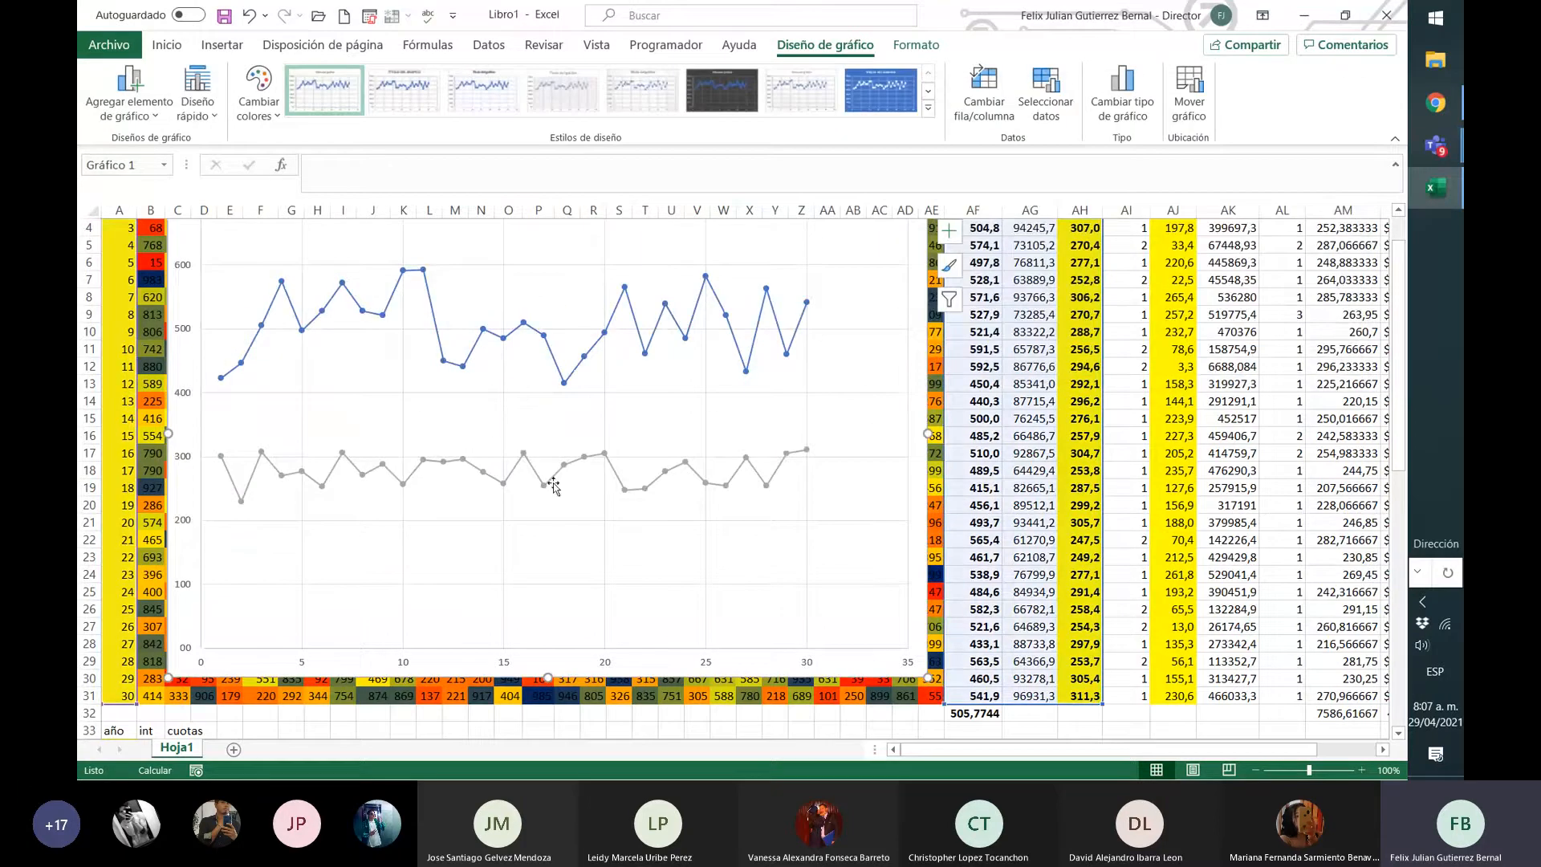
- Add axis titles, a chart title, data labels and a legend to the chart, and widen it to reach column AH
scroll(554, 484, up, 1)
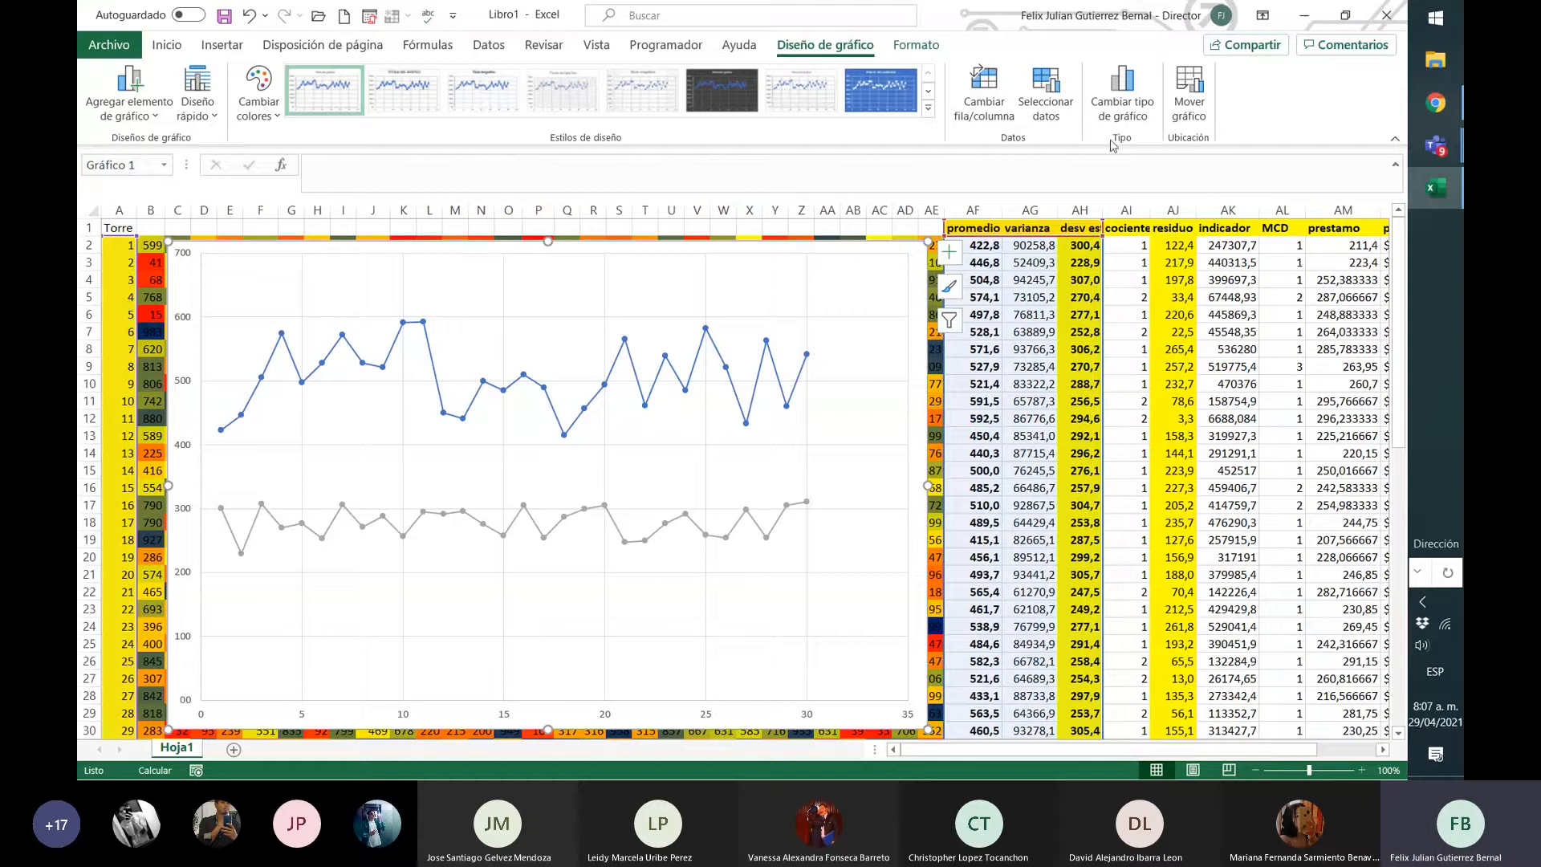
click(949, 252)
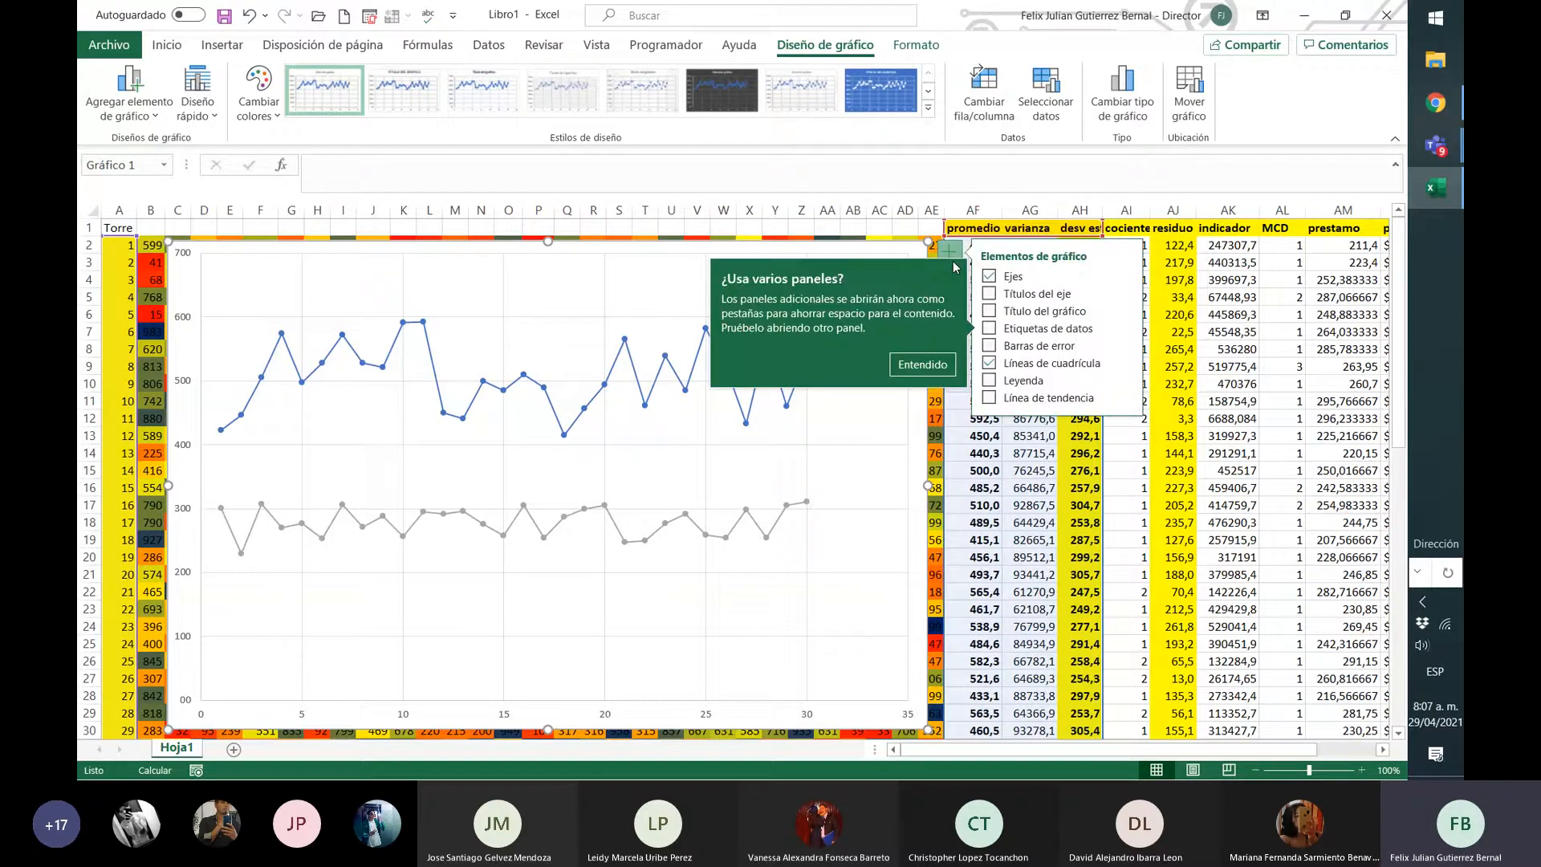
click(990, 294)
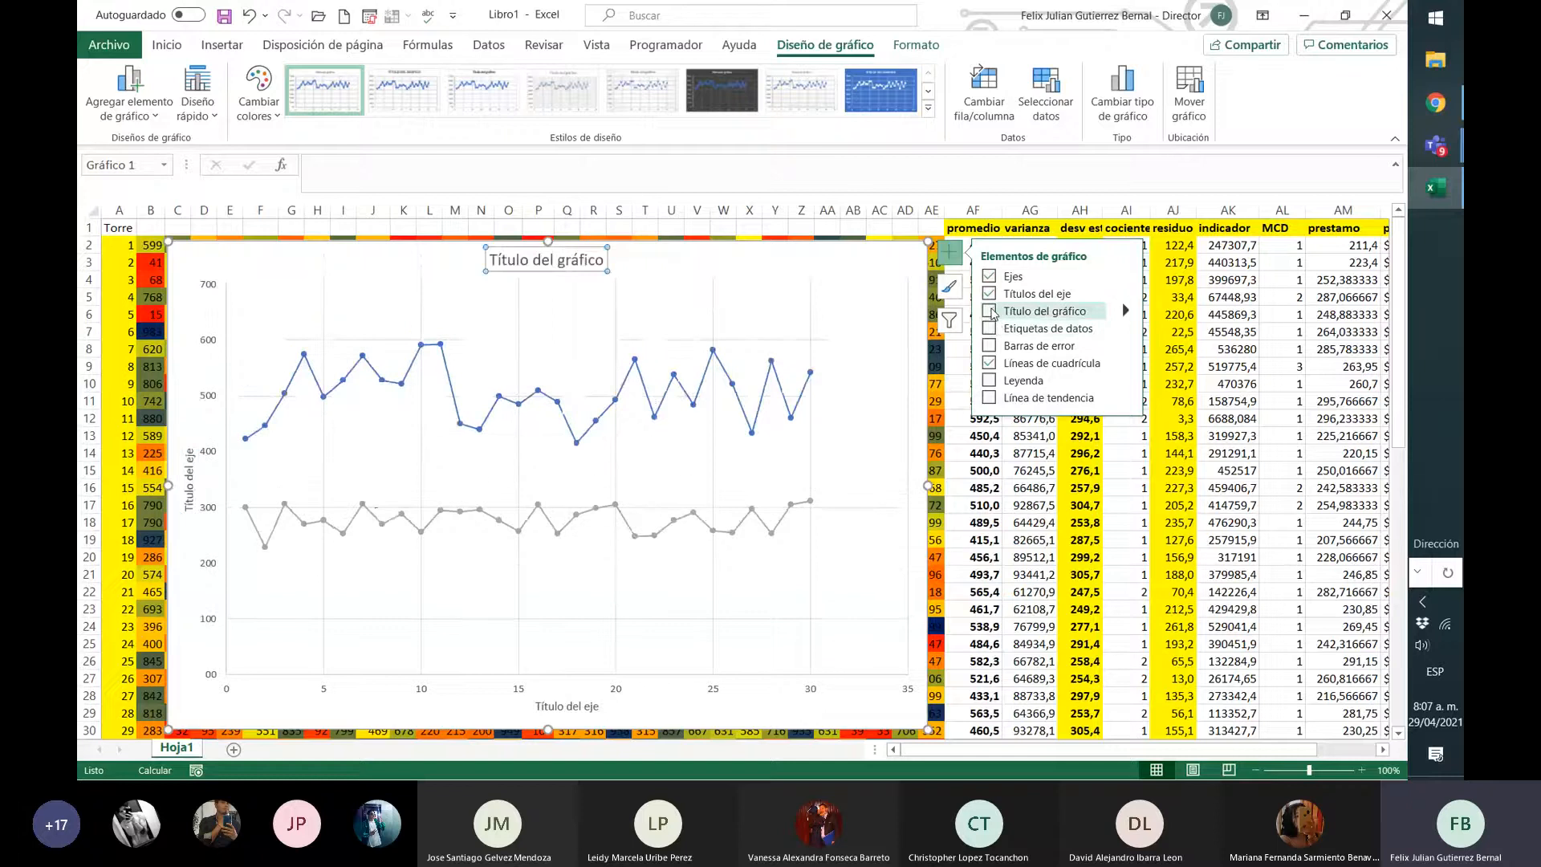
click(990, 312)
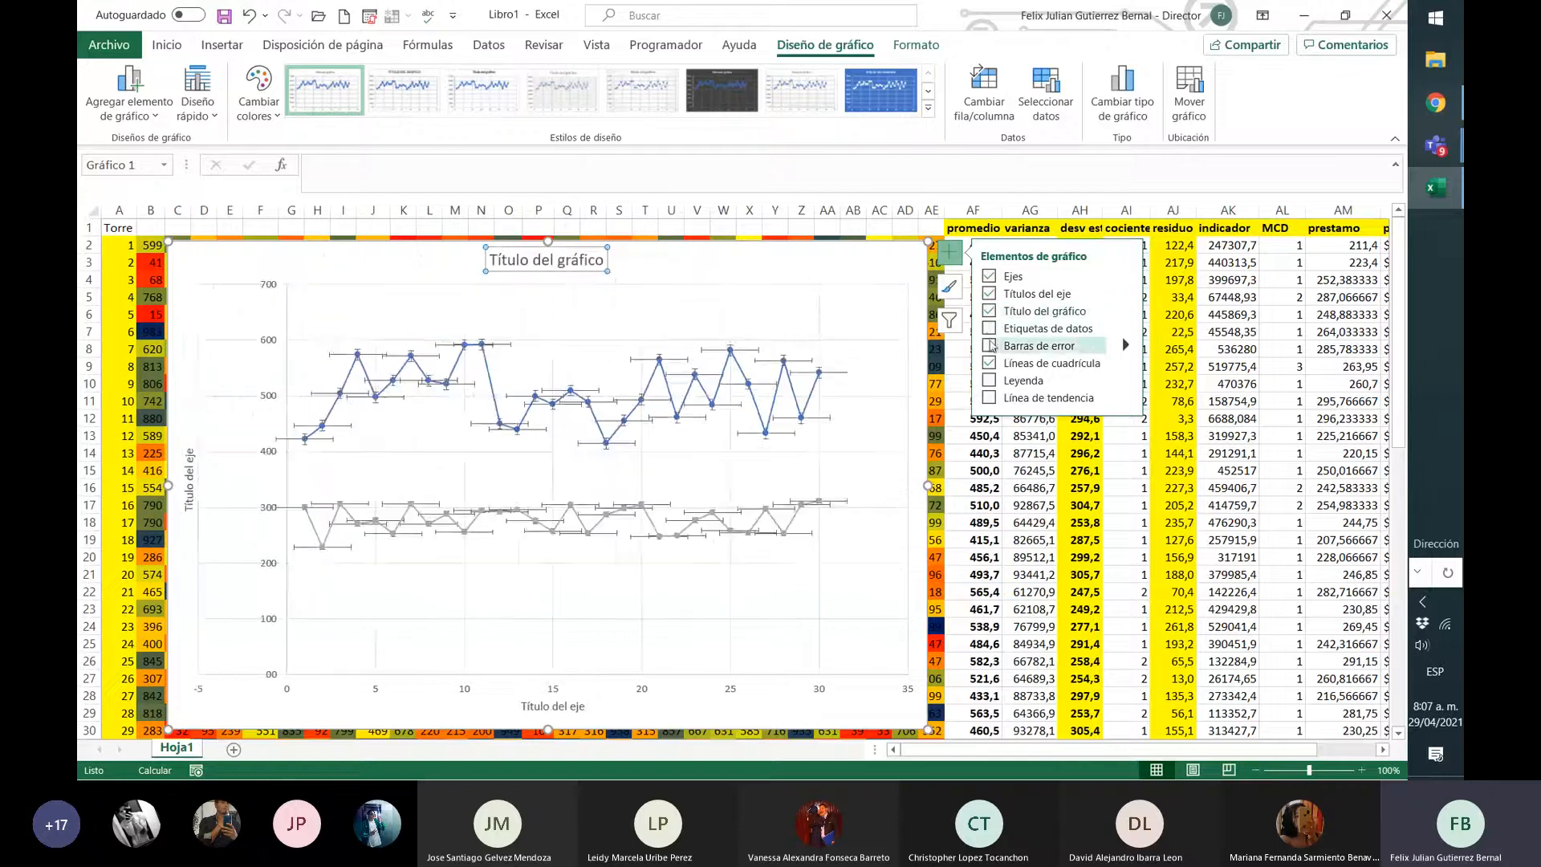
click(990, 331)
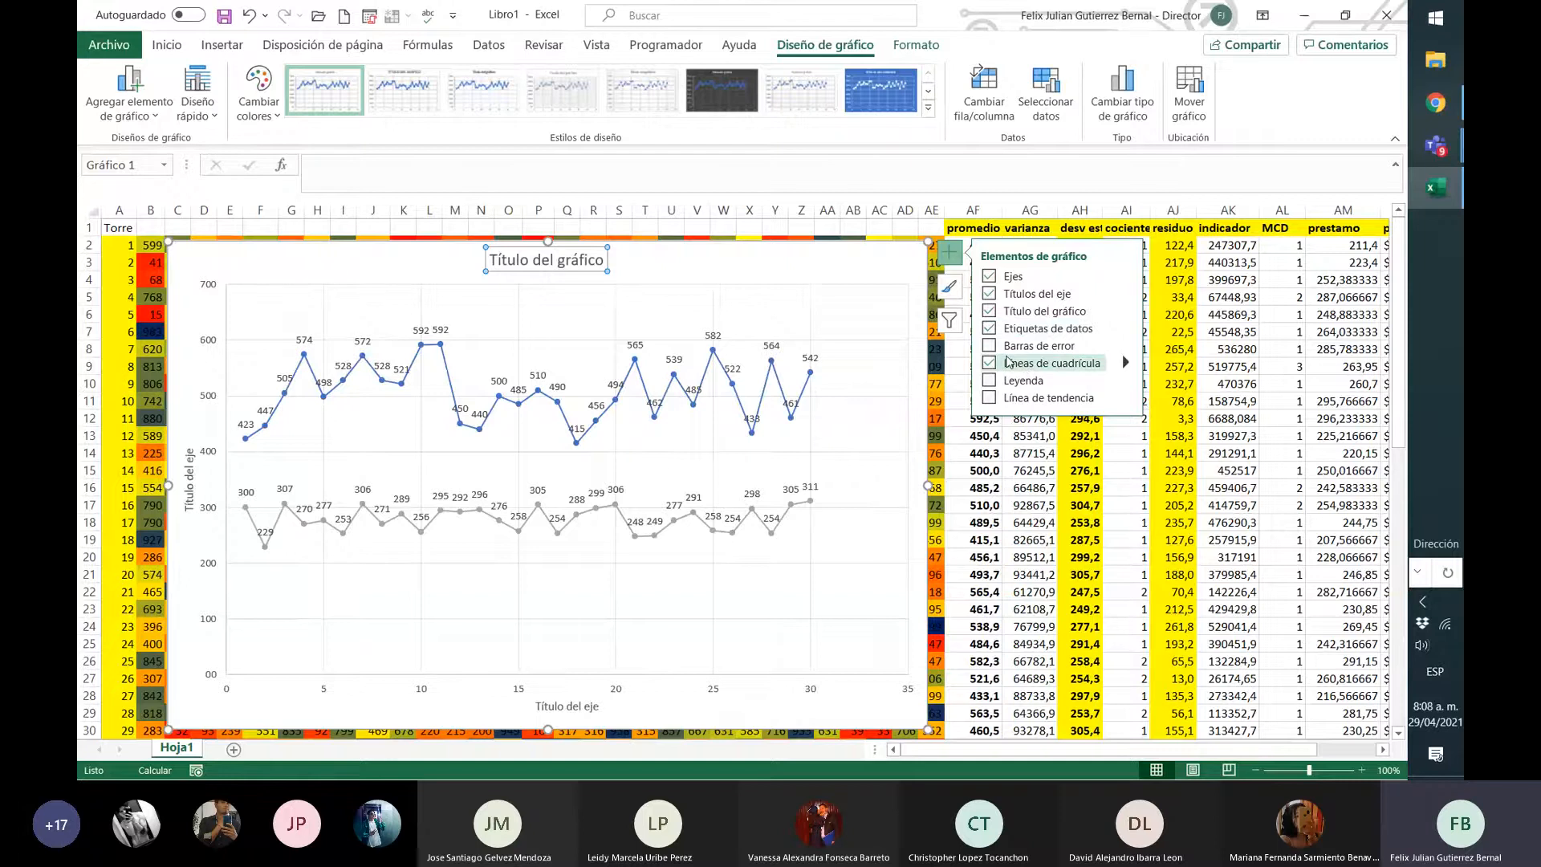
click(989, 381)
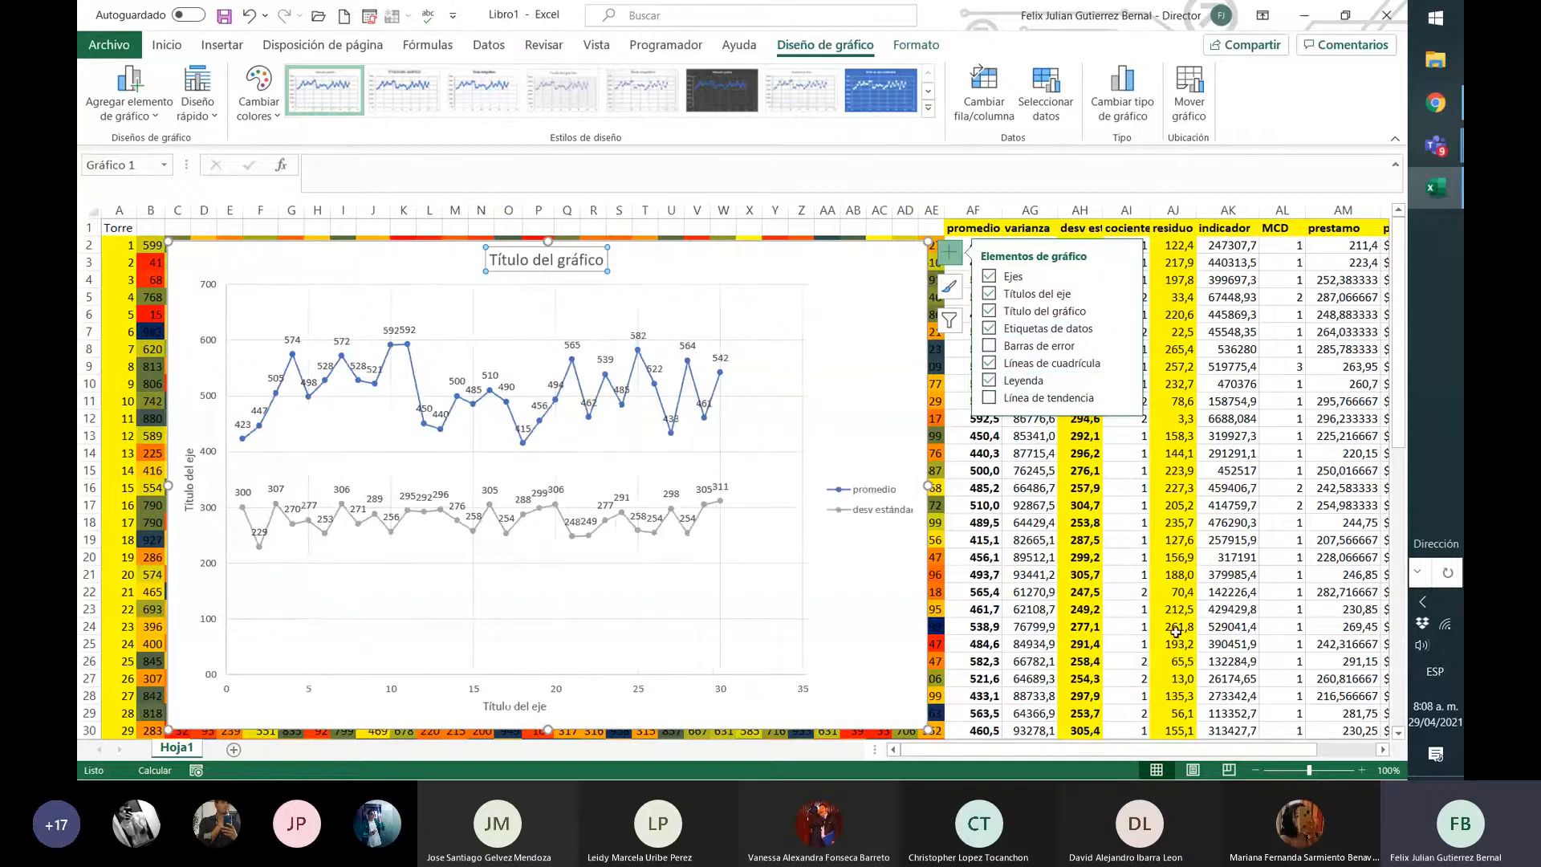
click(1200, 414)
click(902, 329)
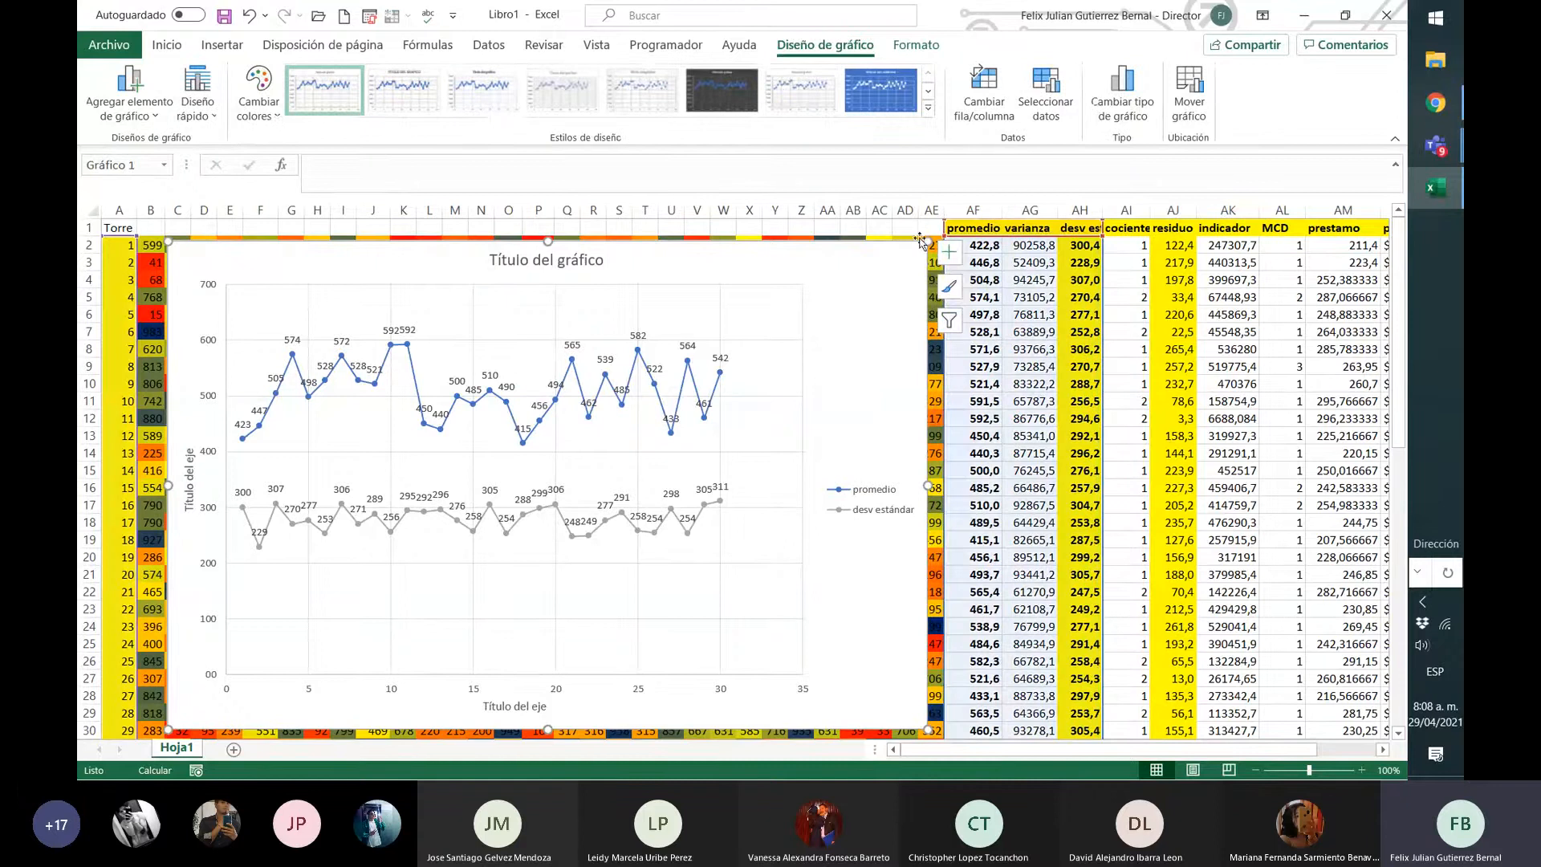
drag(928, 239, 1073, 250)
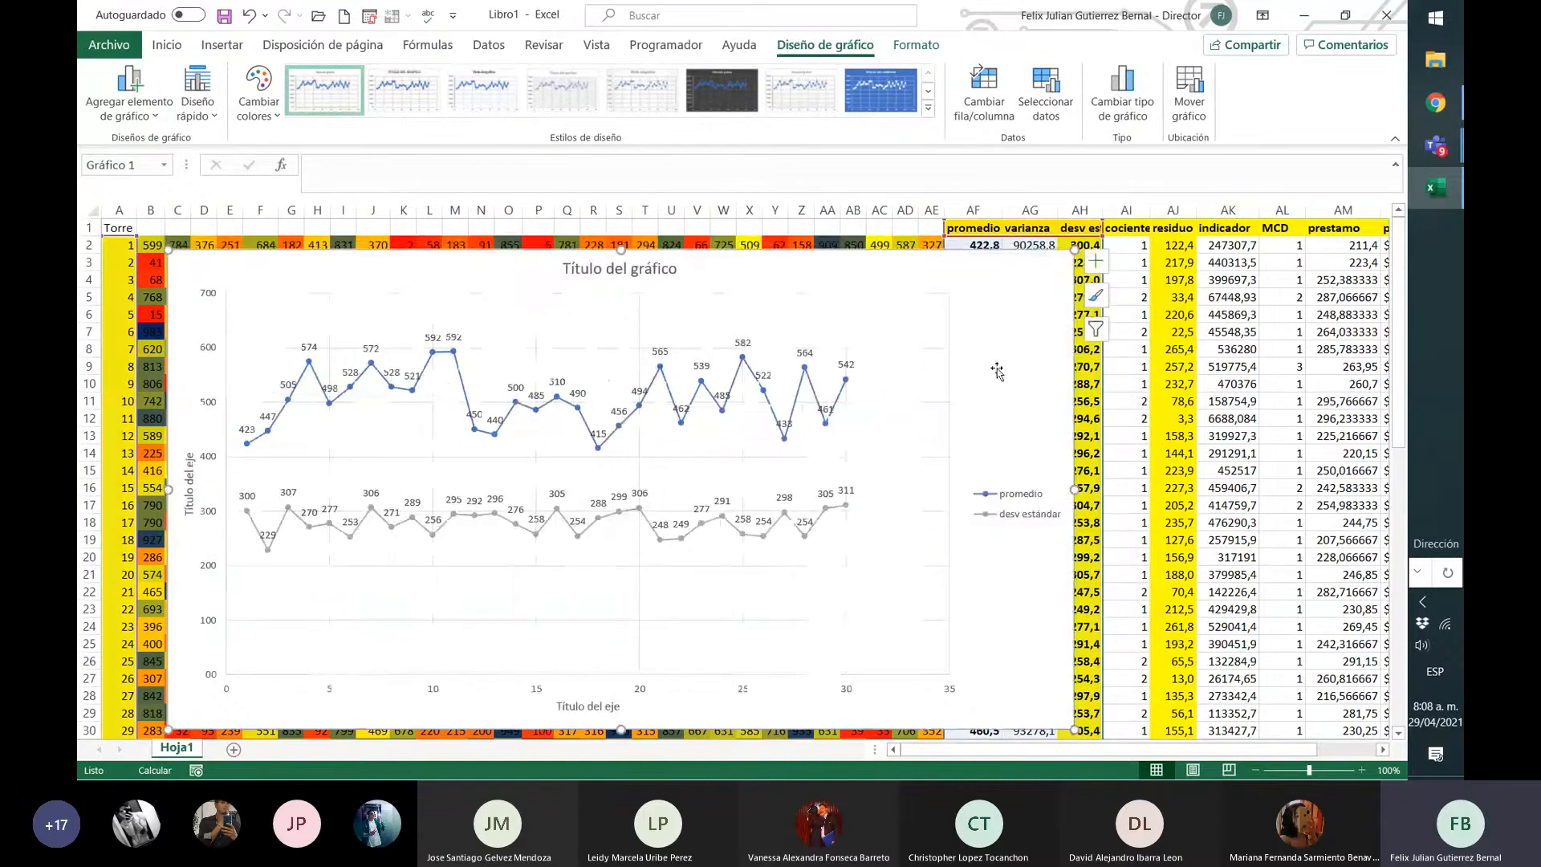
- Replace the horizontal axis title's placeholder text with Torres
click(612, 708)
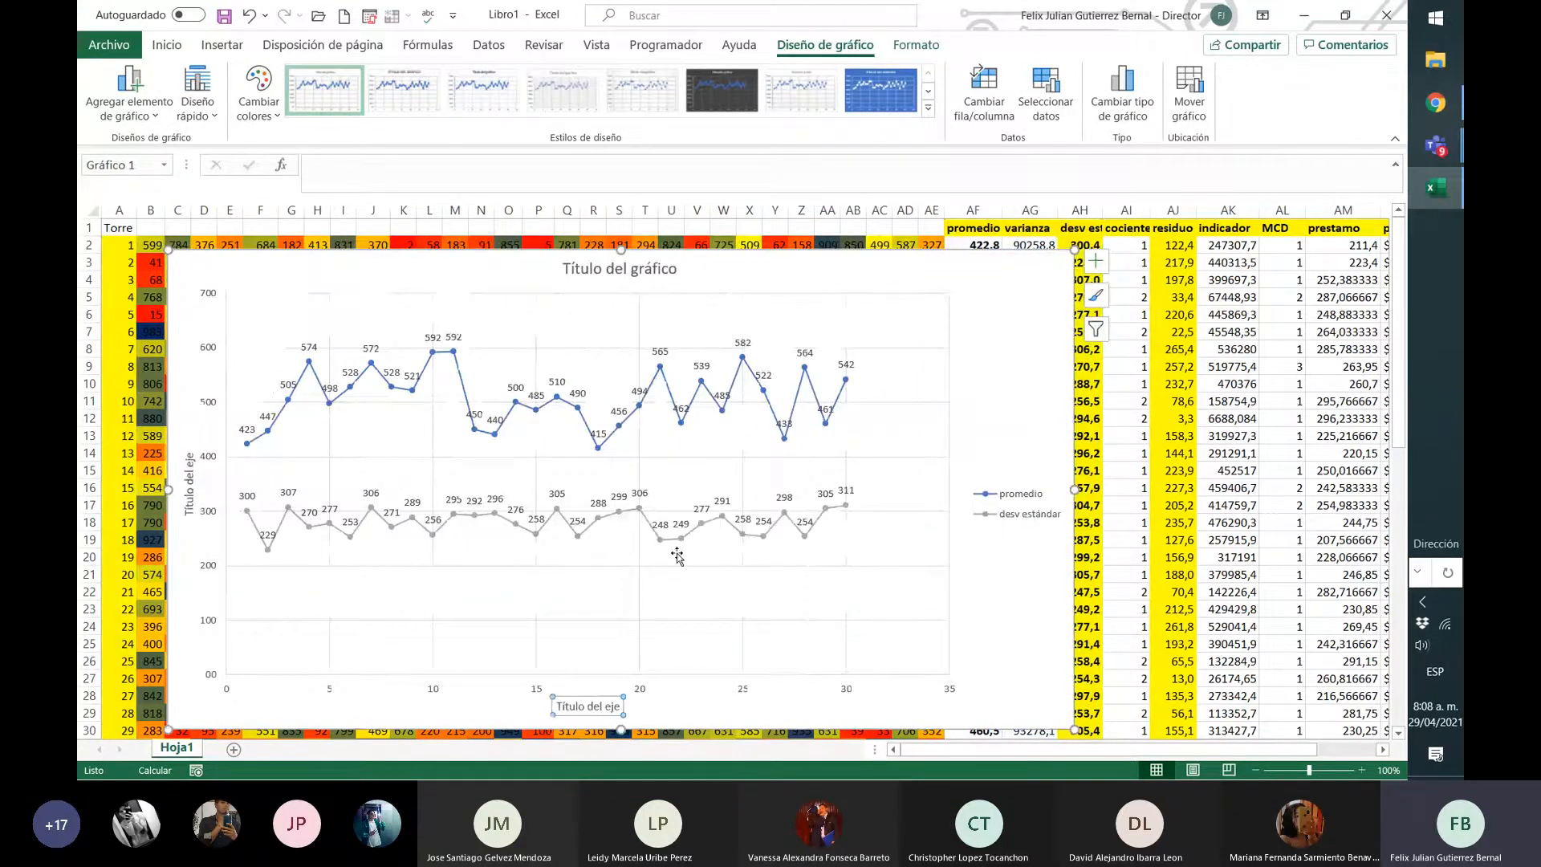
double_click(601, 707)
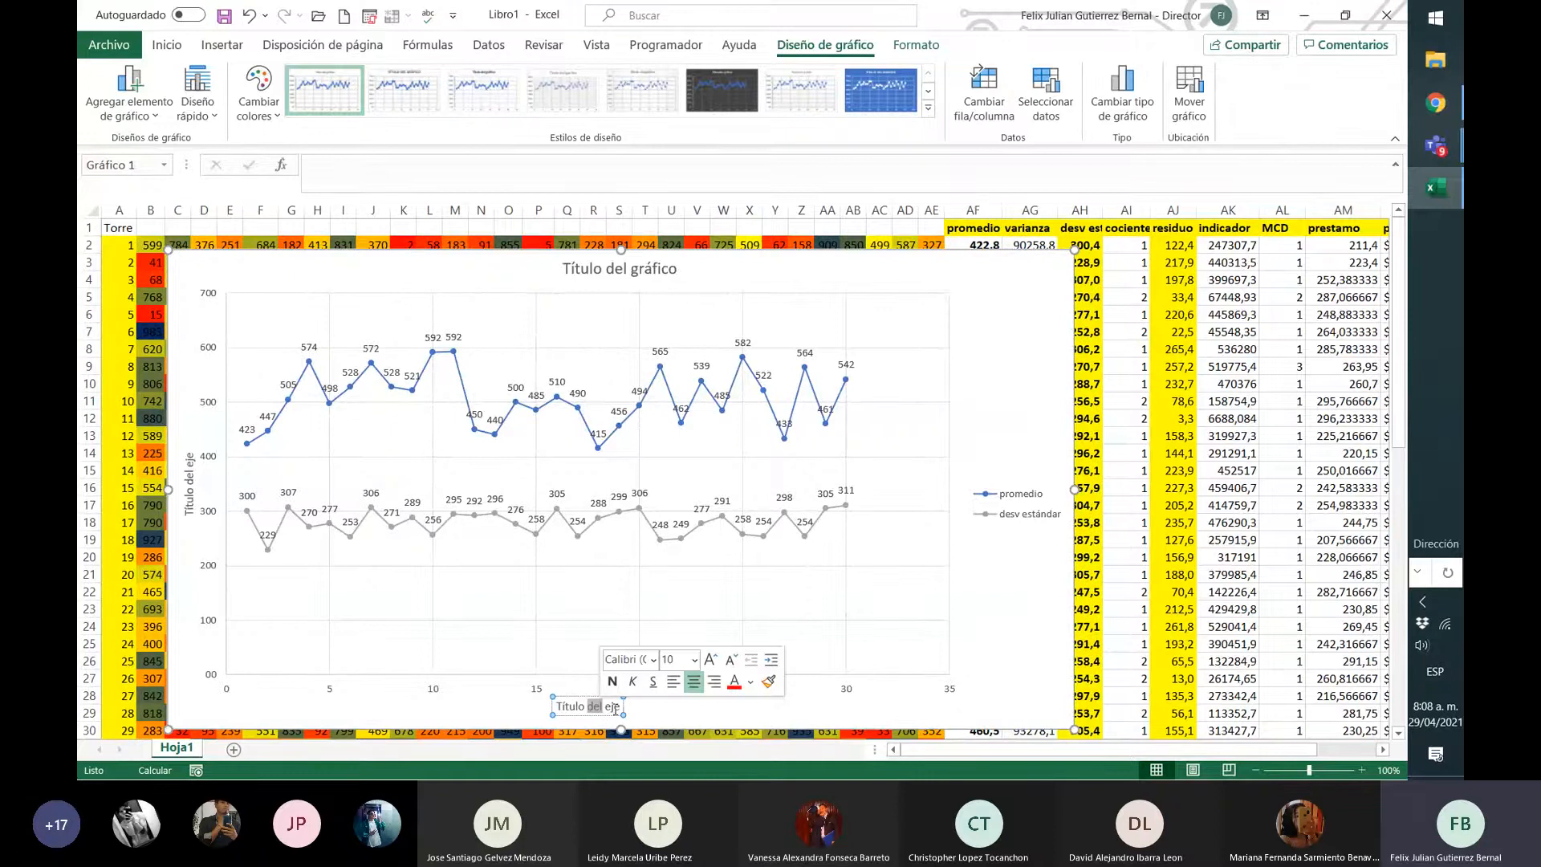
triple_click(617, 706)
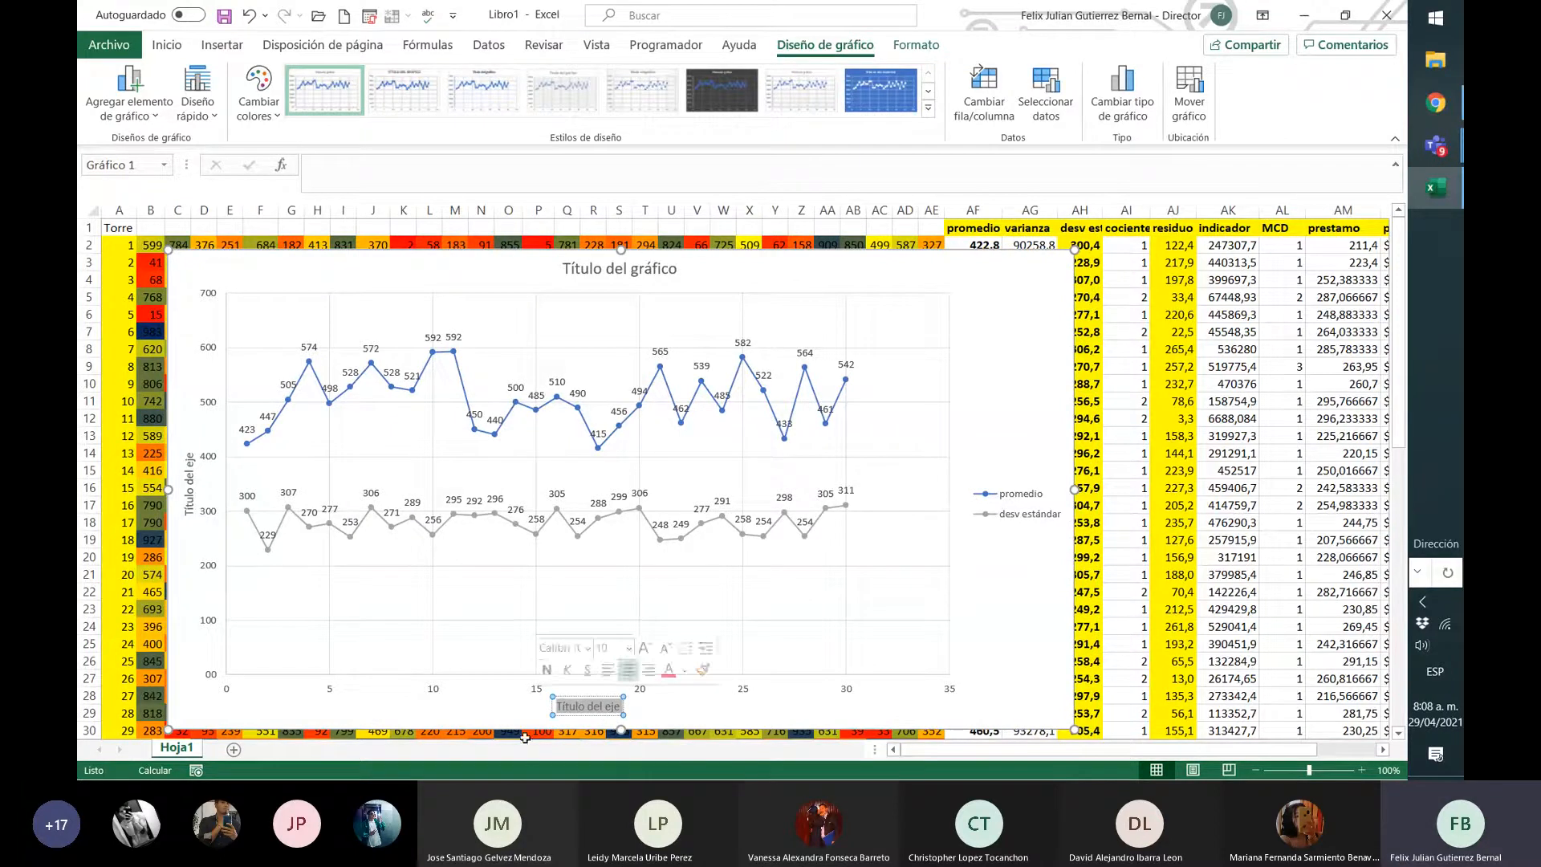
text(Torres)
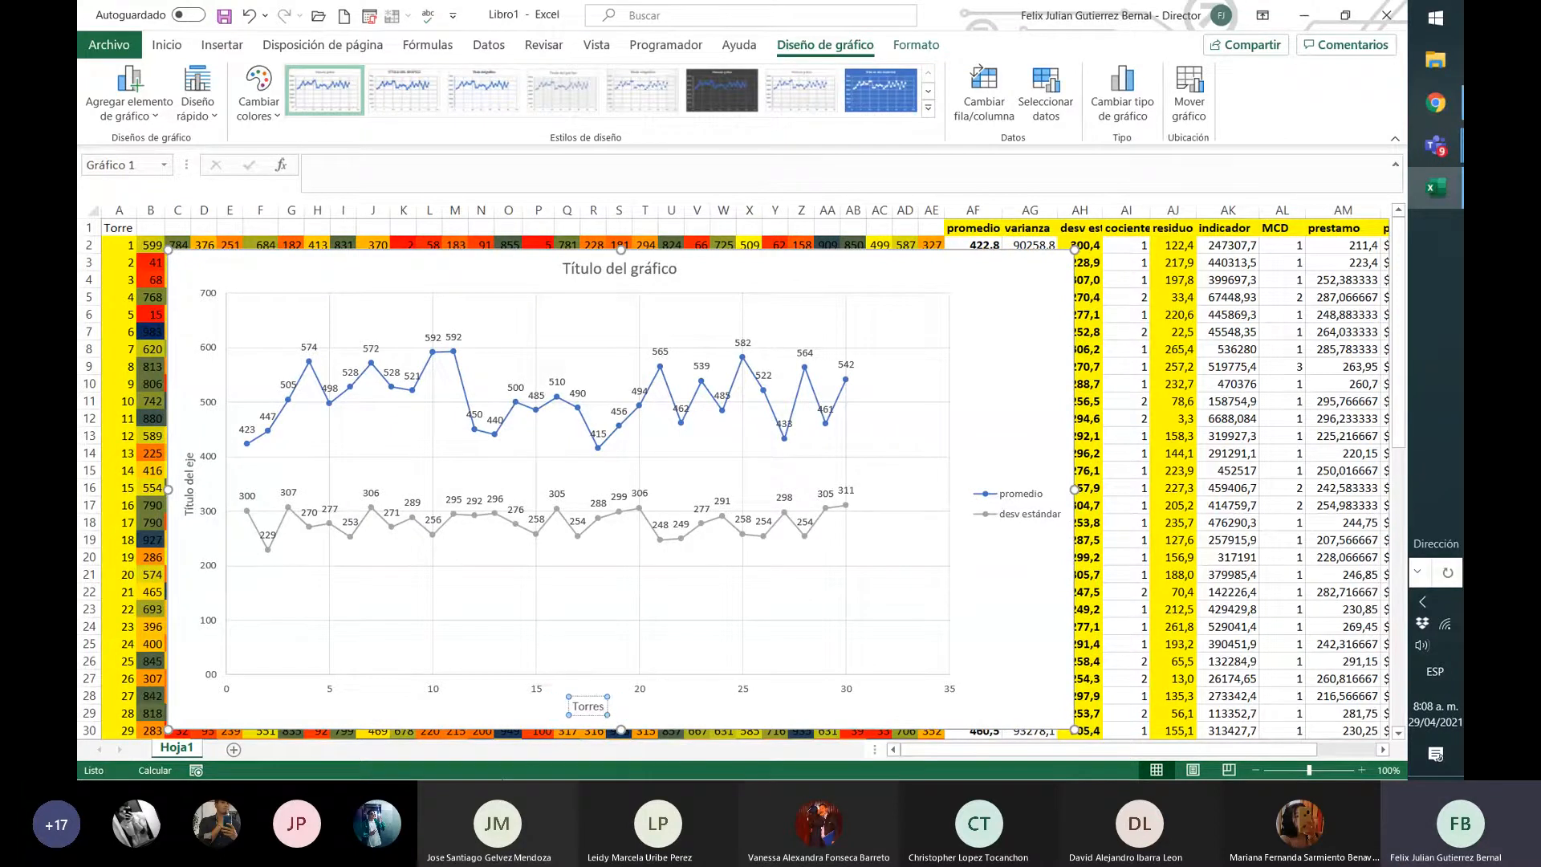
- Set the vertical axis title to Dolares
click(189, 504)
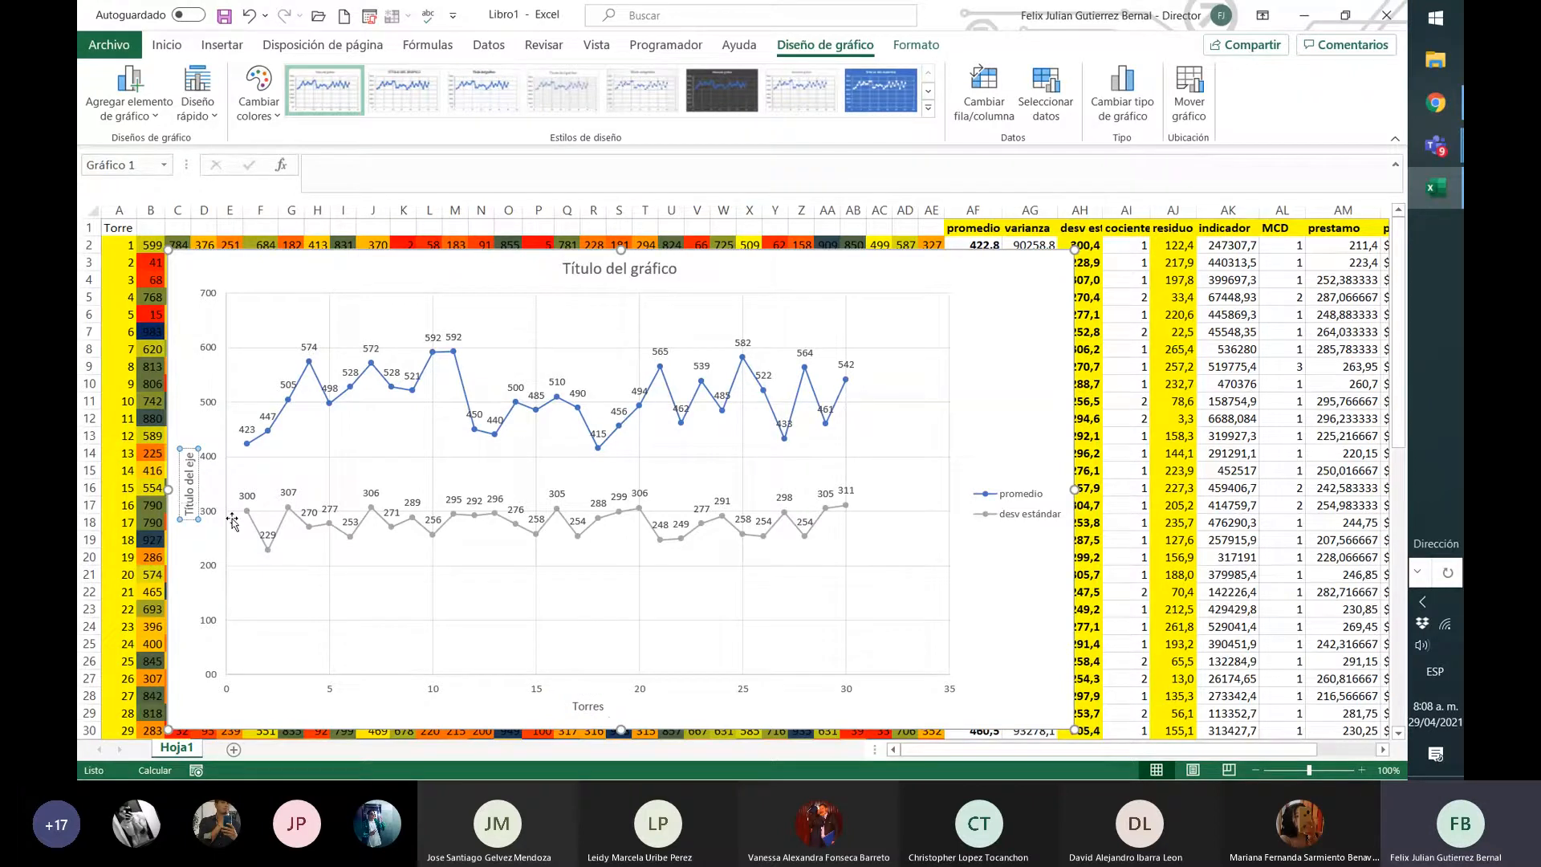
key(BackSpace)
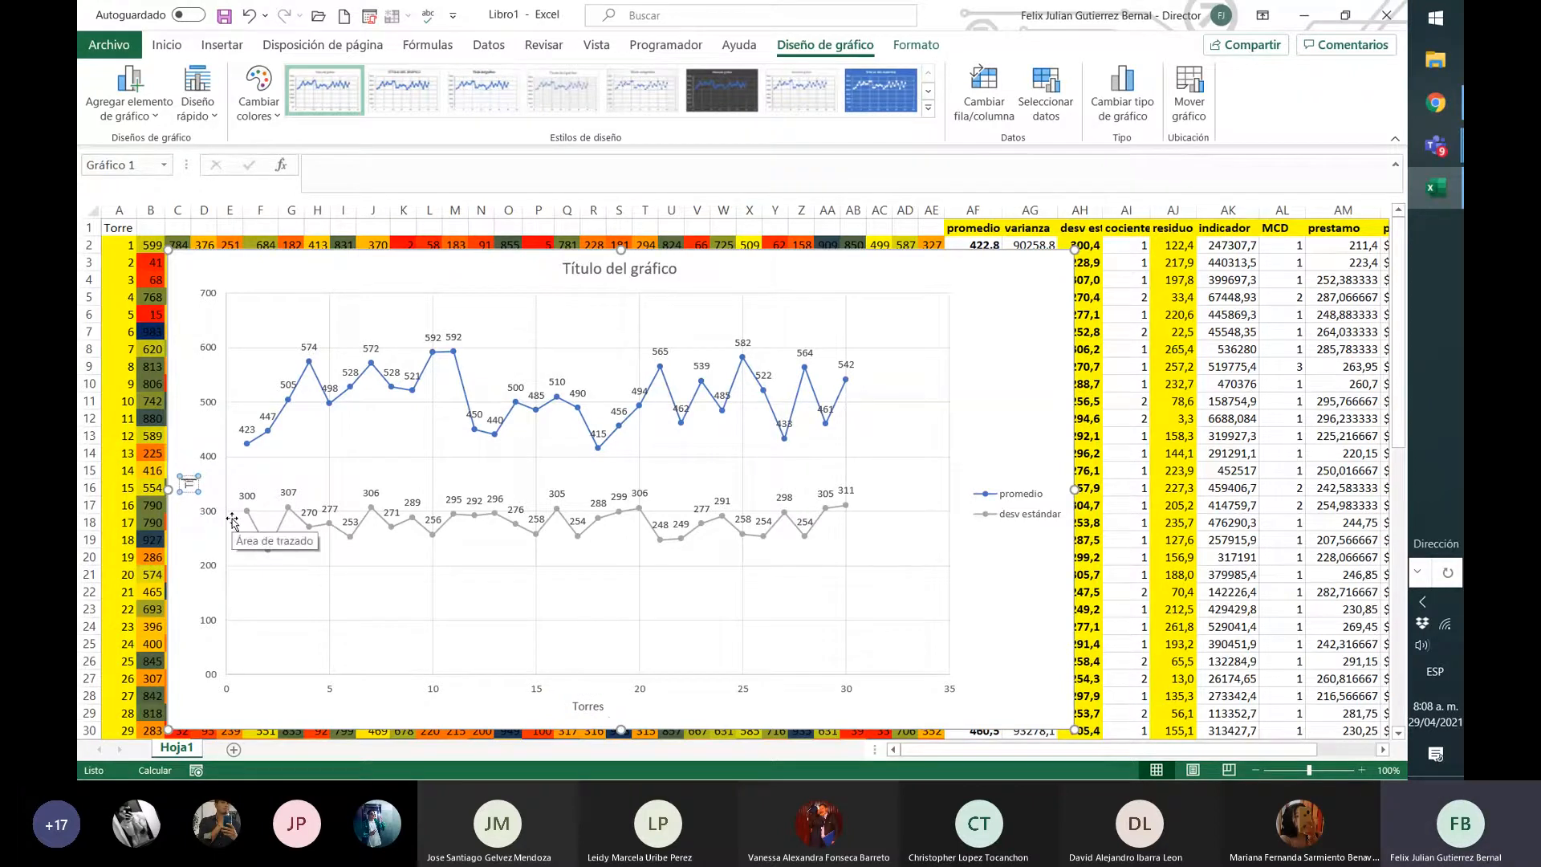
text(Dolares)
click(794, 471)
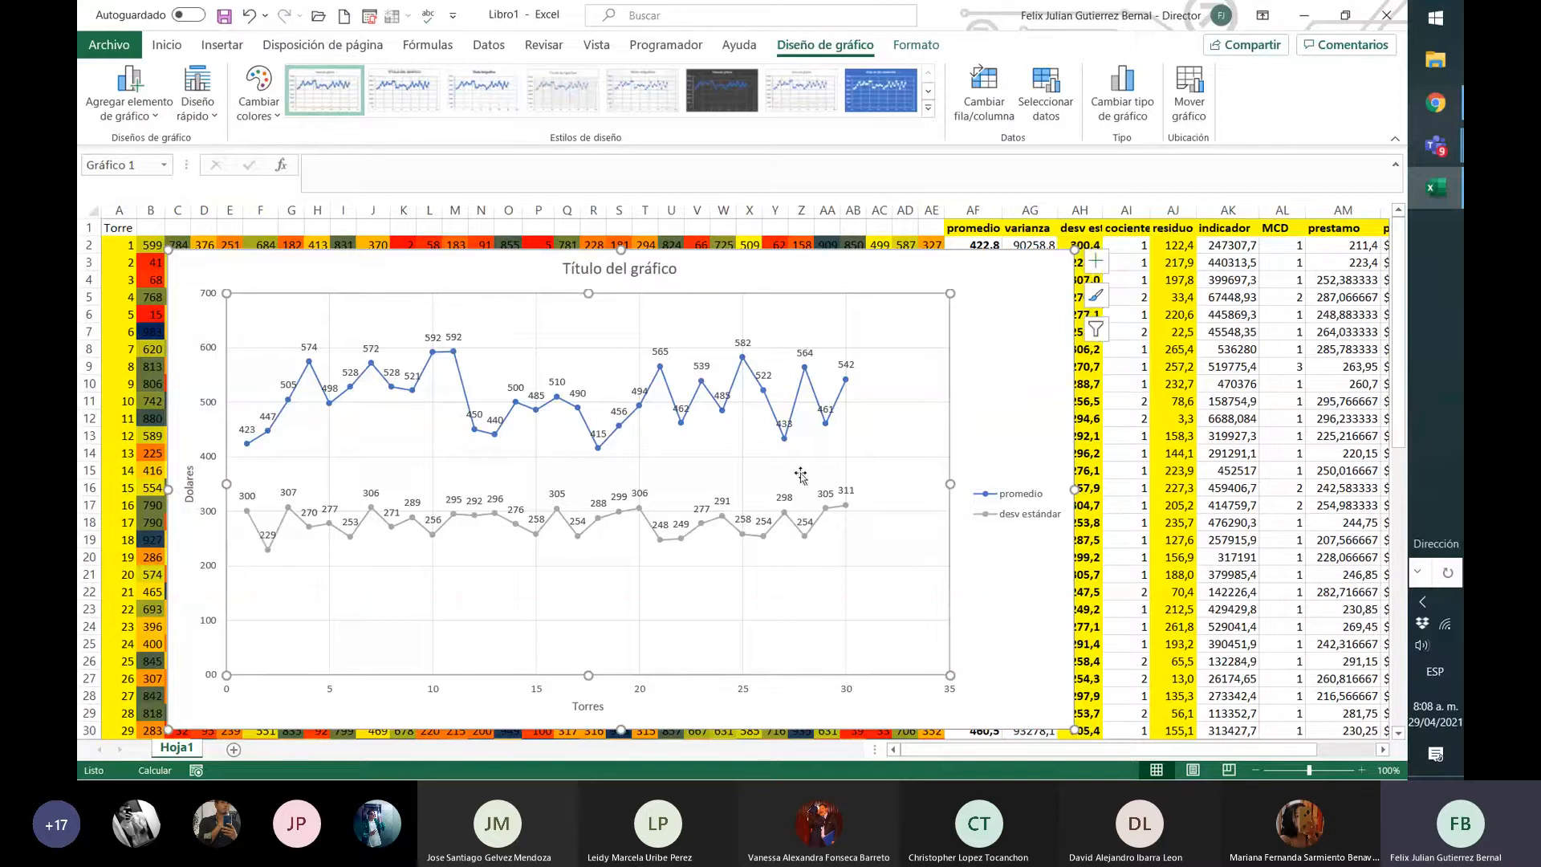
- Replace the chart title's placeholder text with "comportamiento dolares conjunto SPACE"
double_click(666, 269)
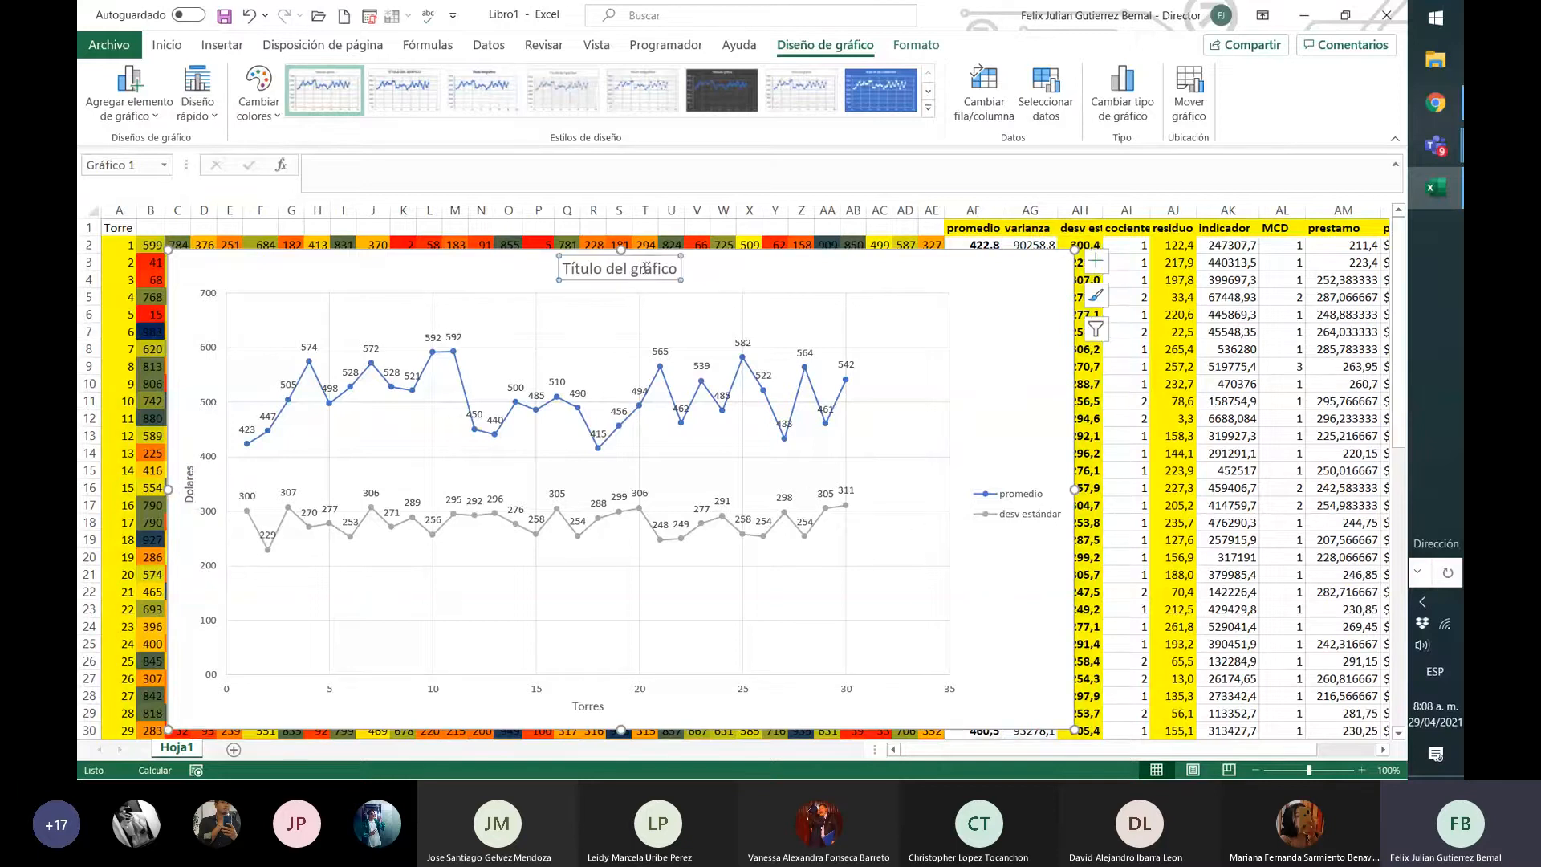
drag(674, 271, 561, 271)
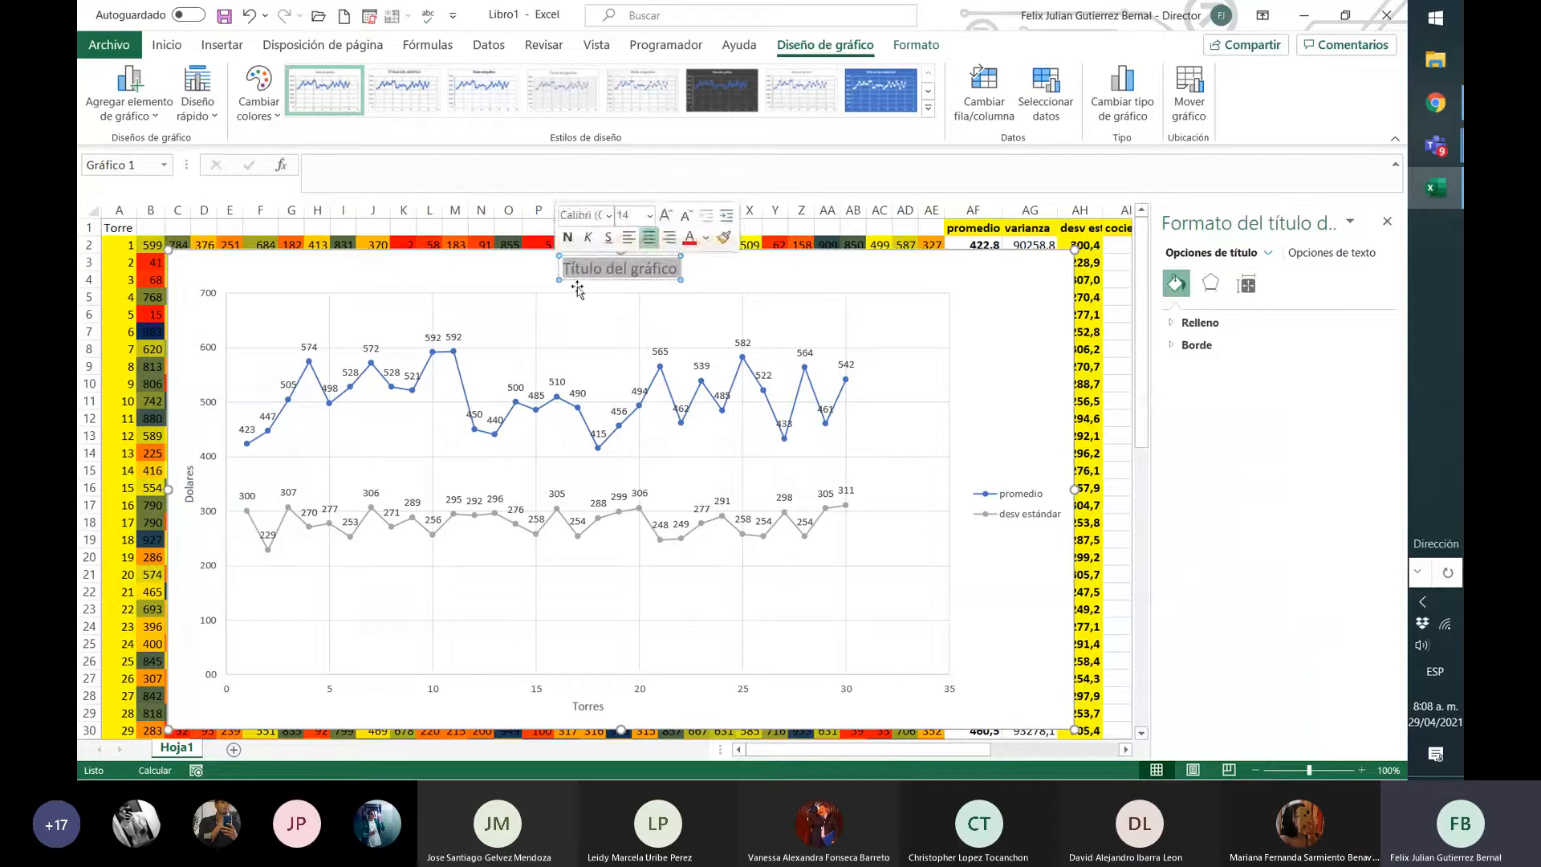
key(Delete)
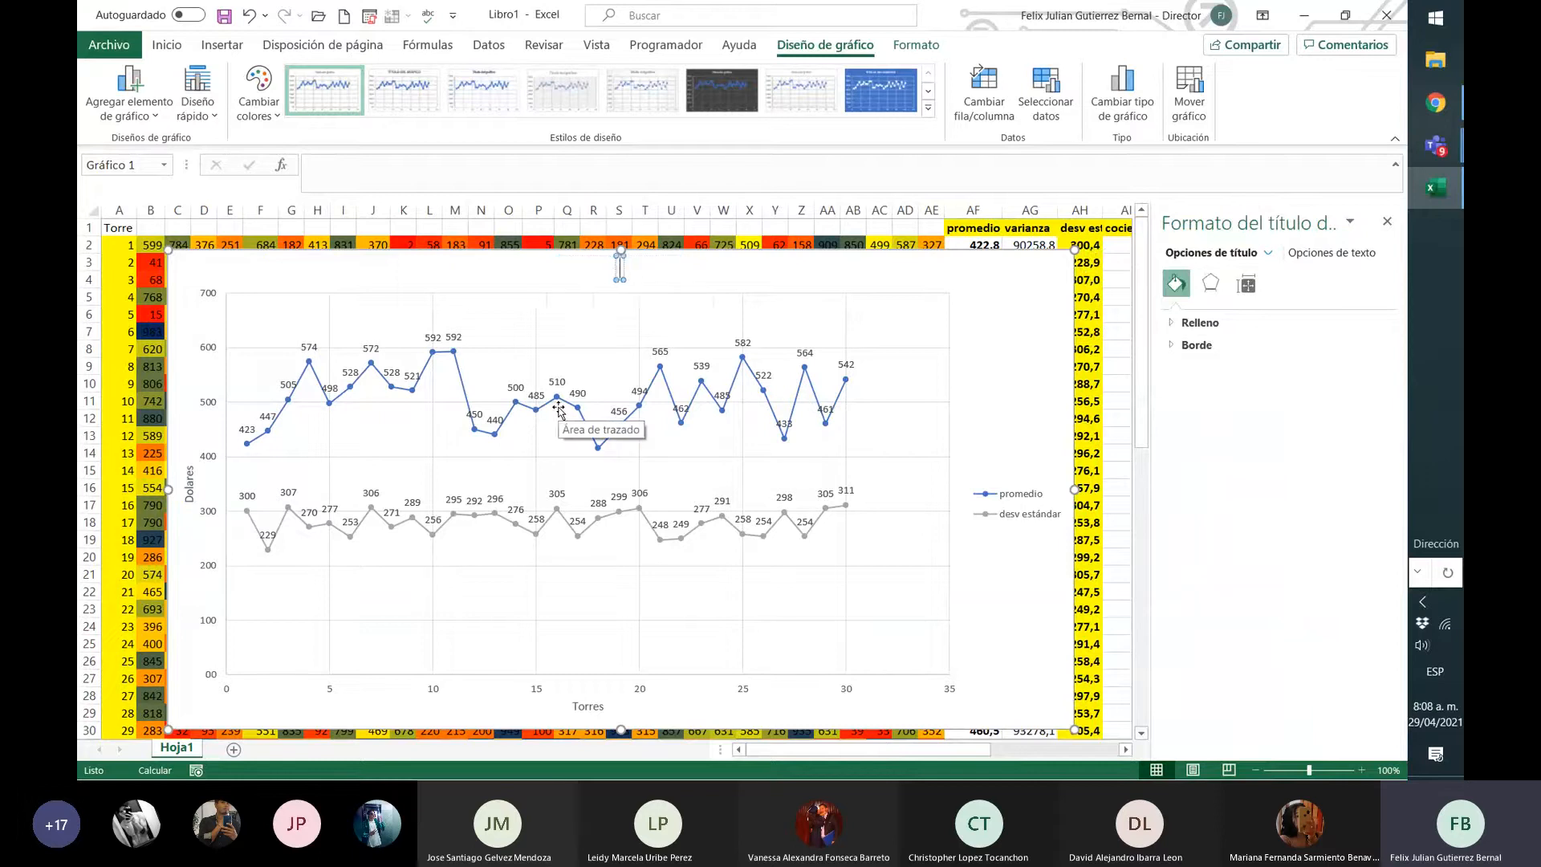
text(comportamiento)
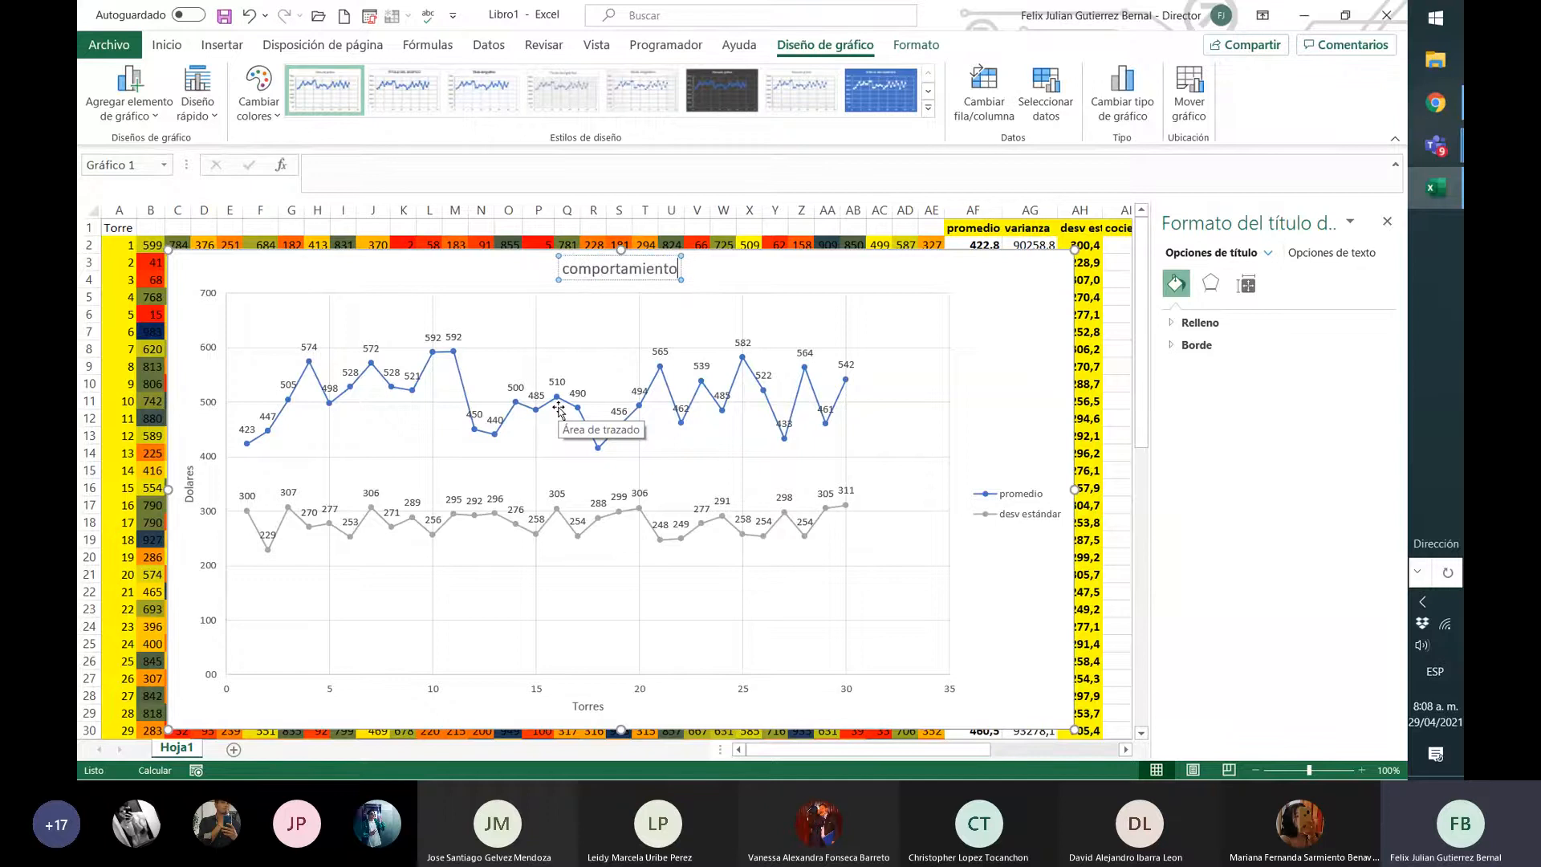
text( dolares)
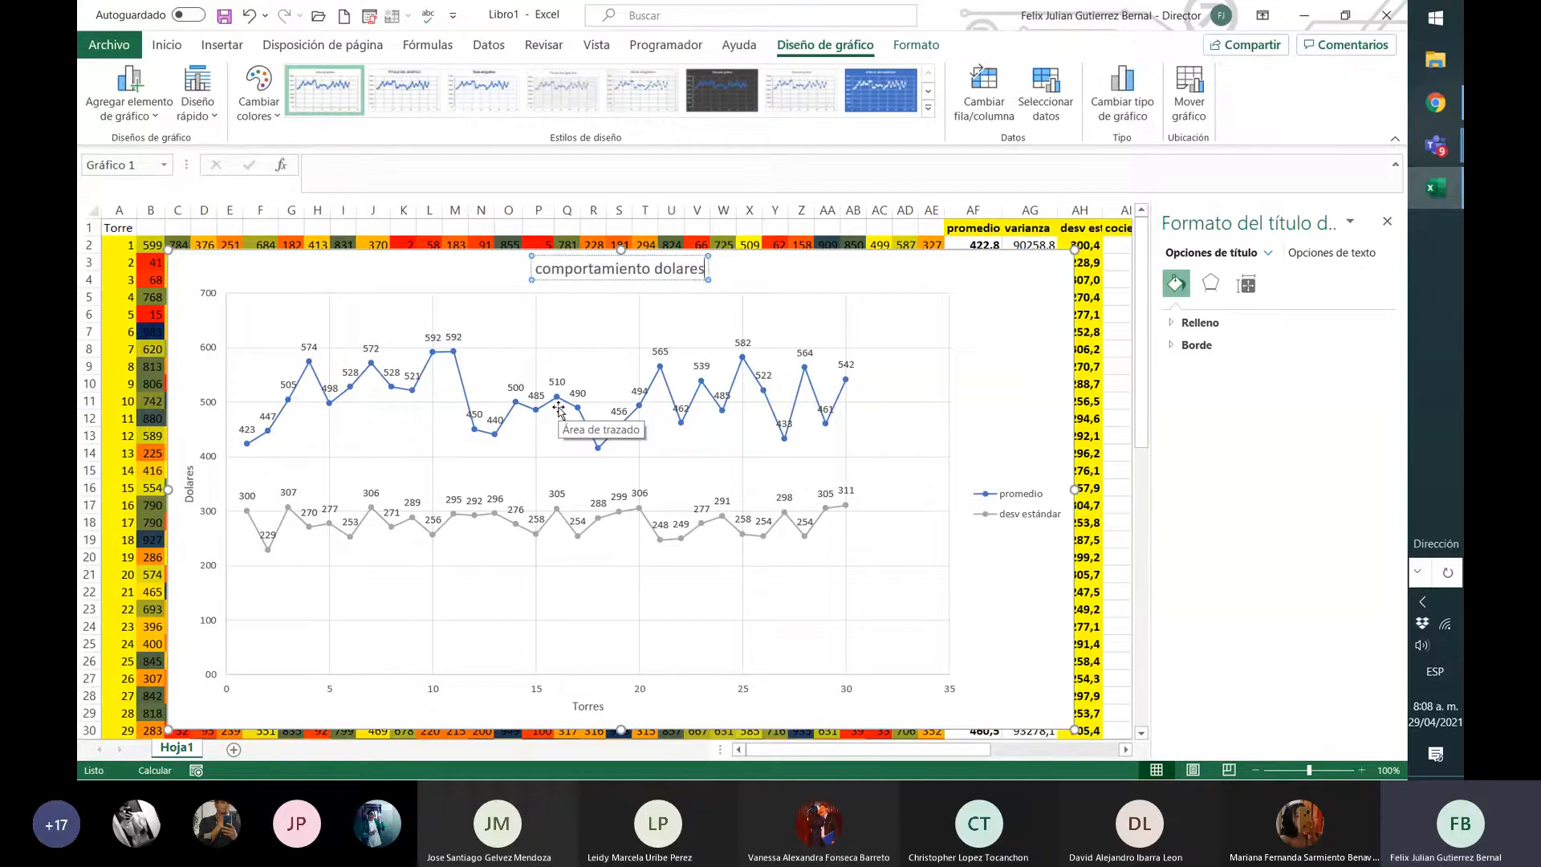
text( conjunto)
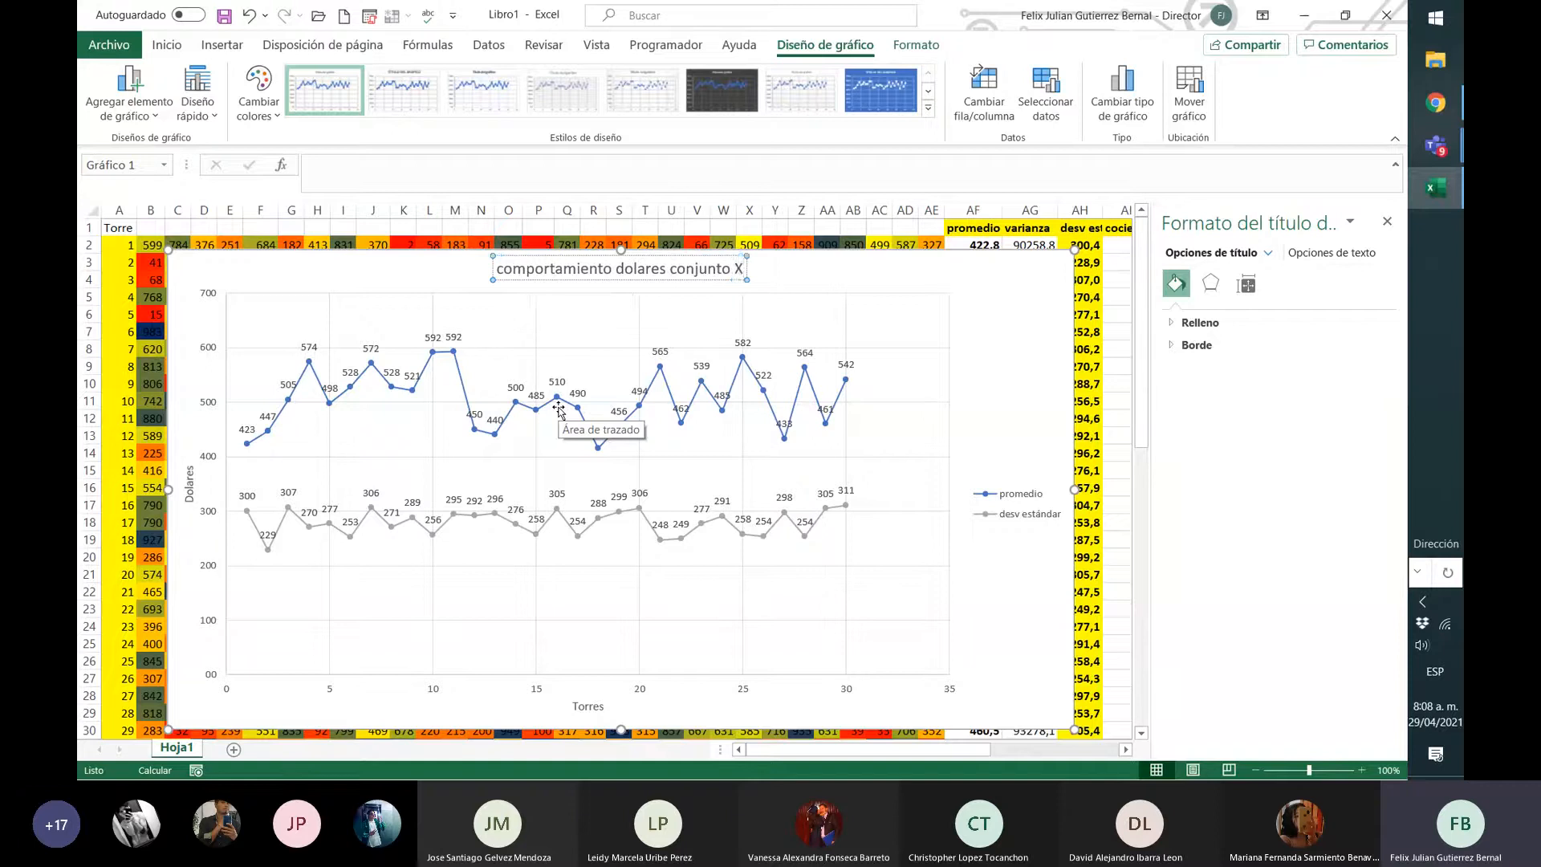
text( S)
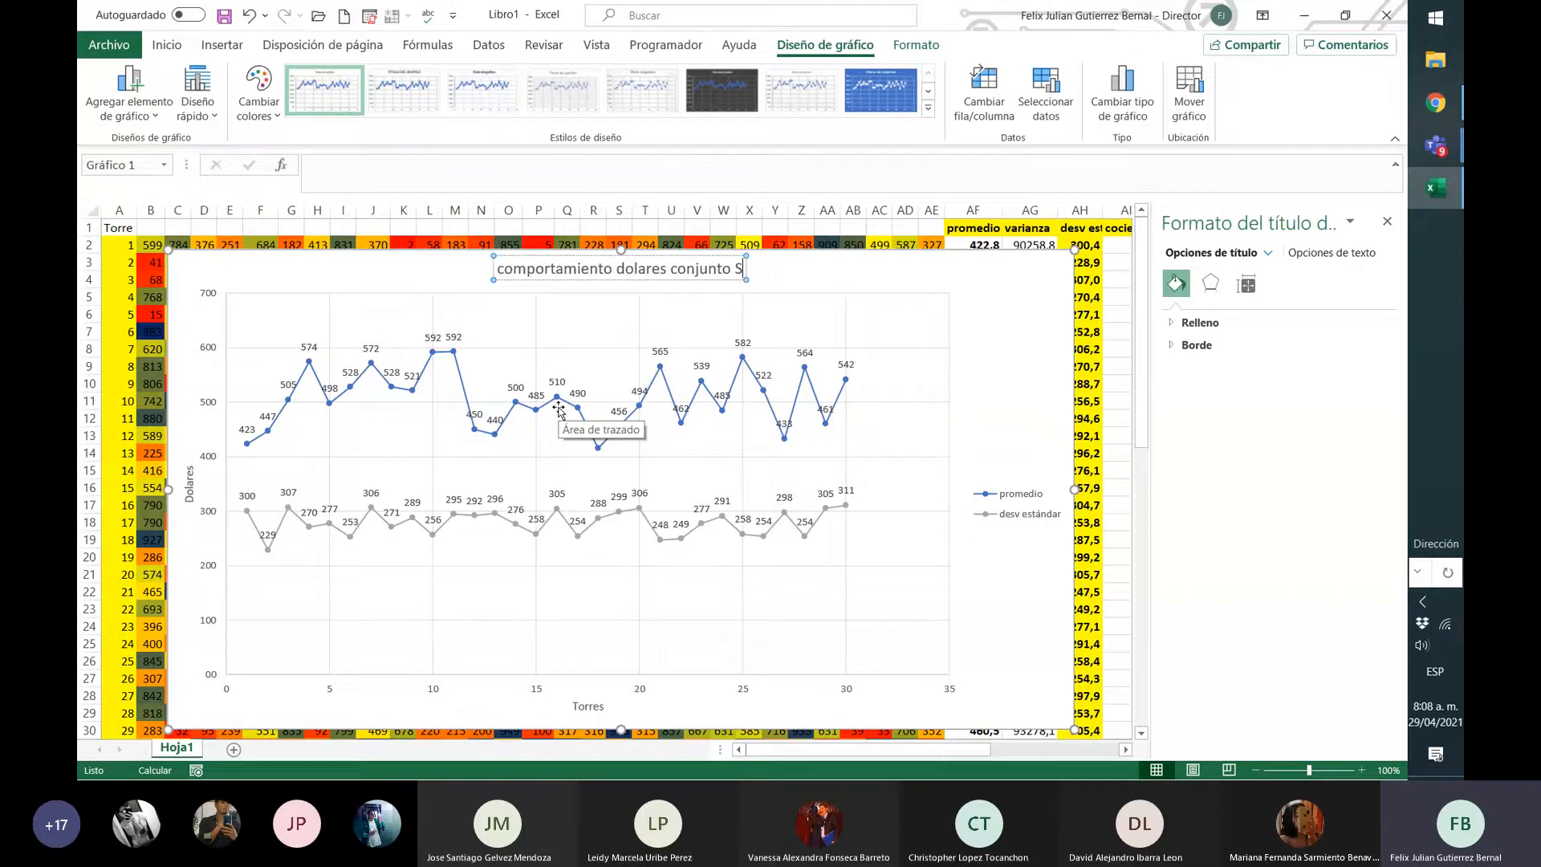
text(PACE)
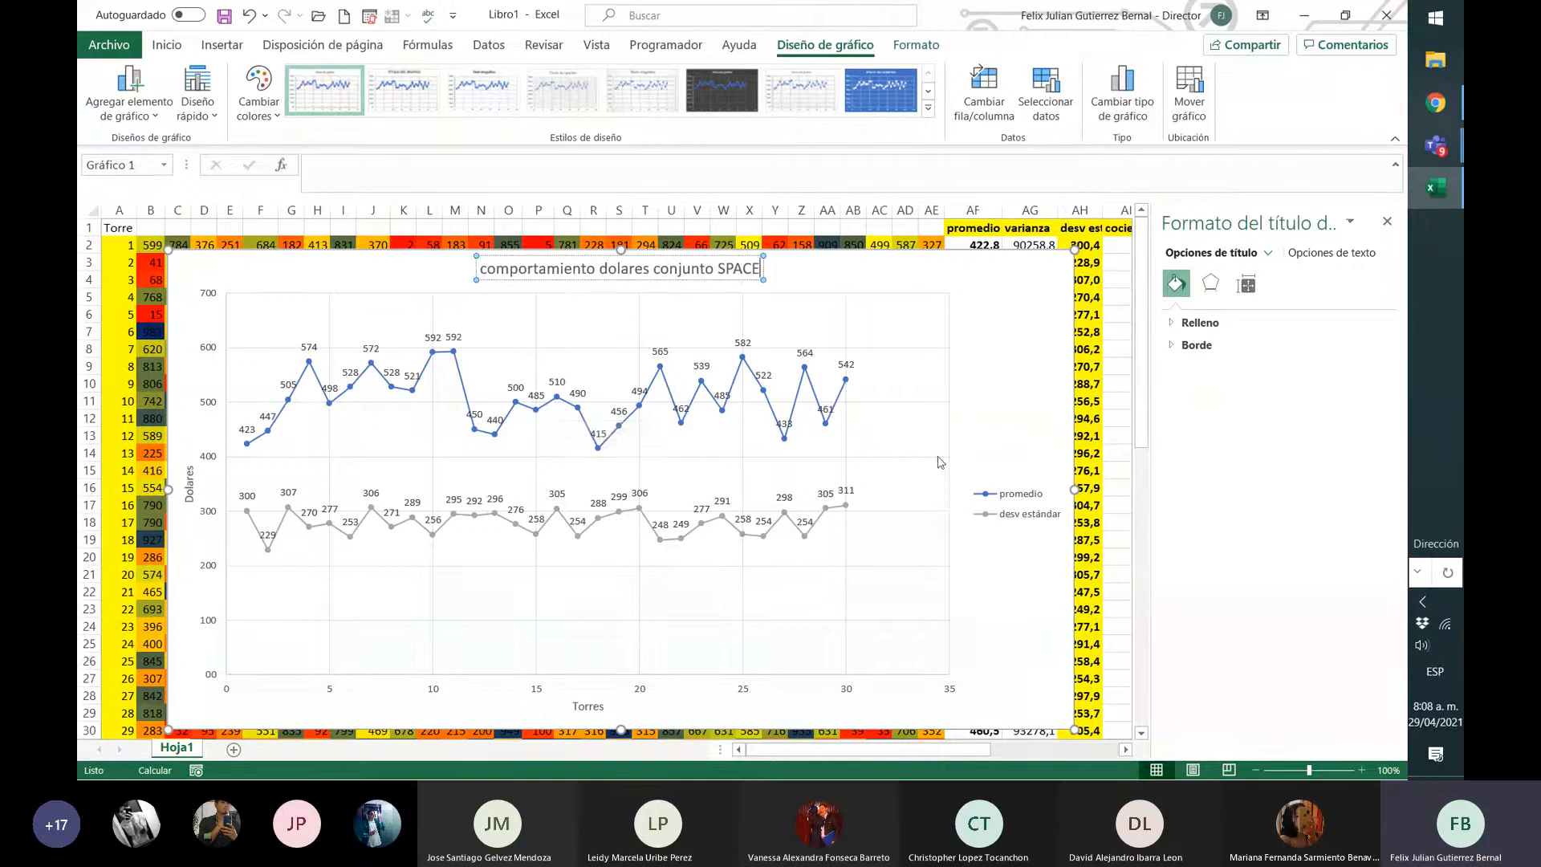
- Move the chart slightly upward so its upper edge sits just below the table's header row
click(934, 501)
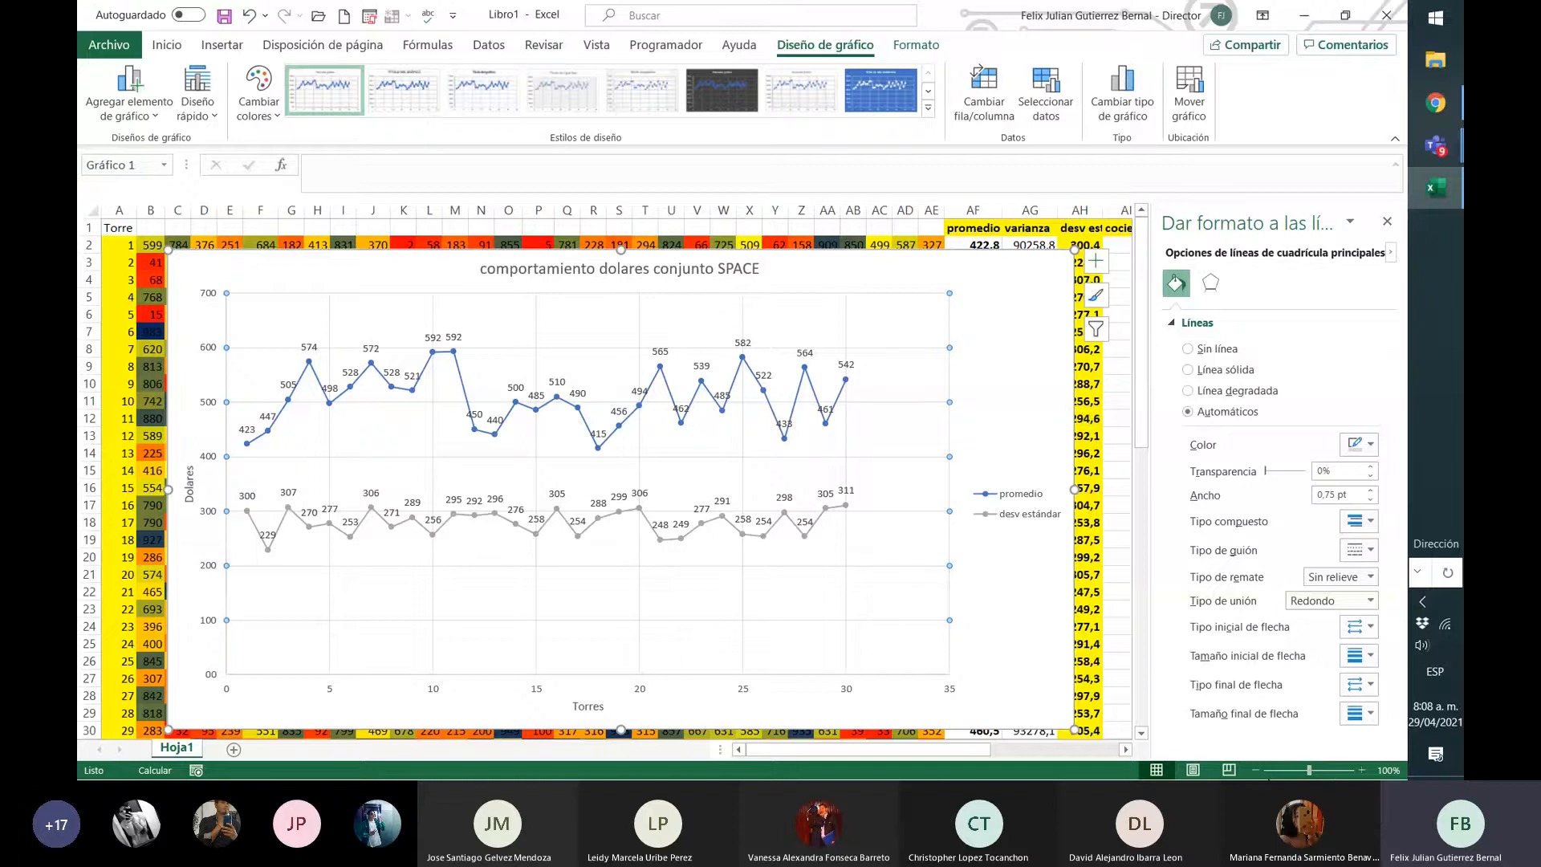
click(1255, 770)
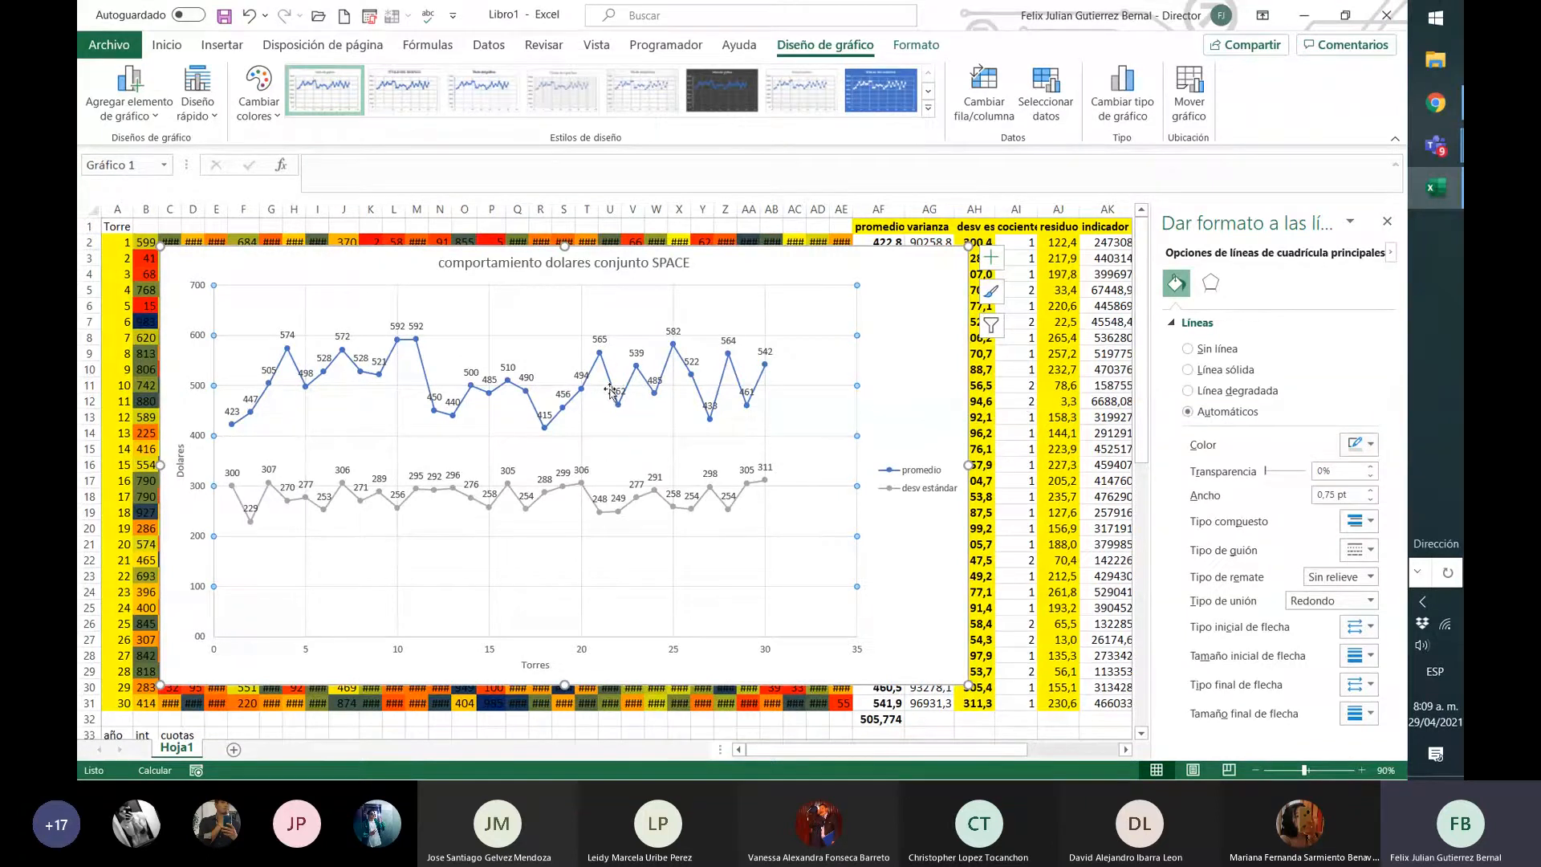
drag(971, 300, 975, 290)
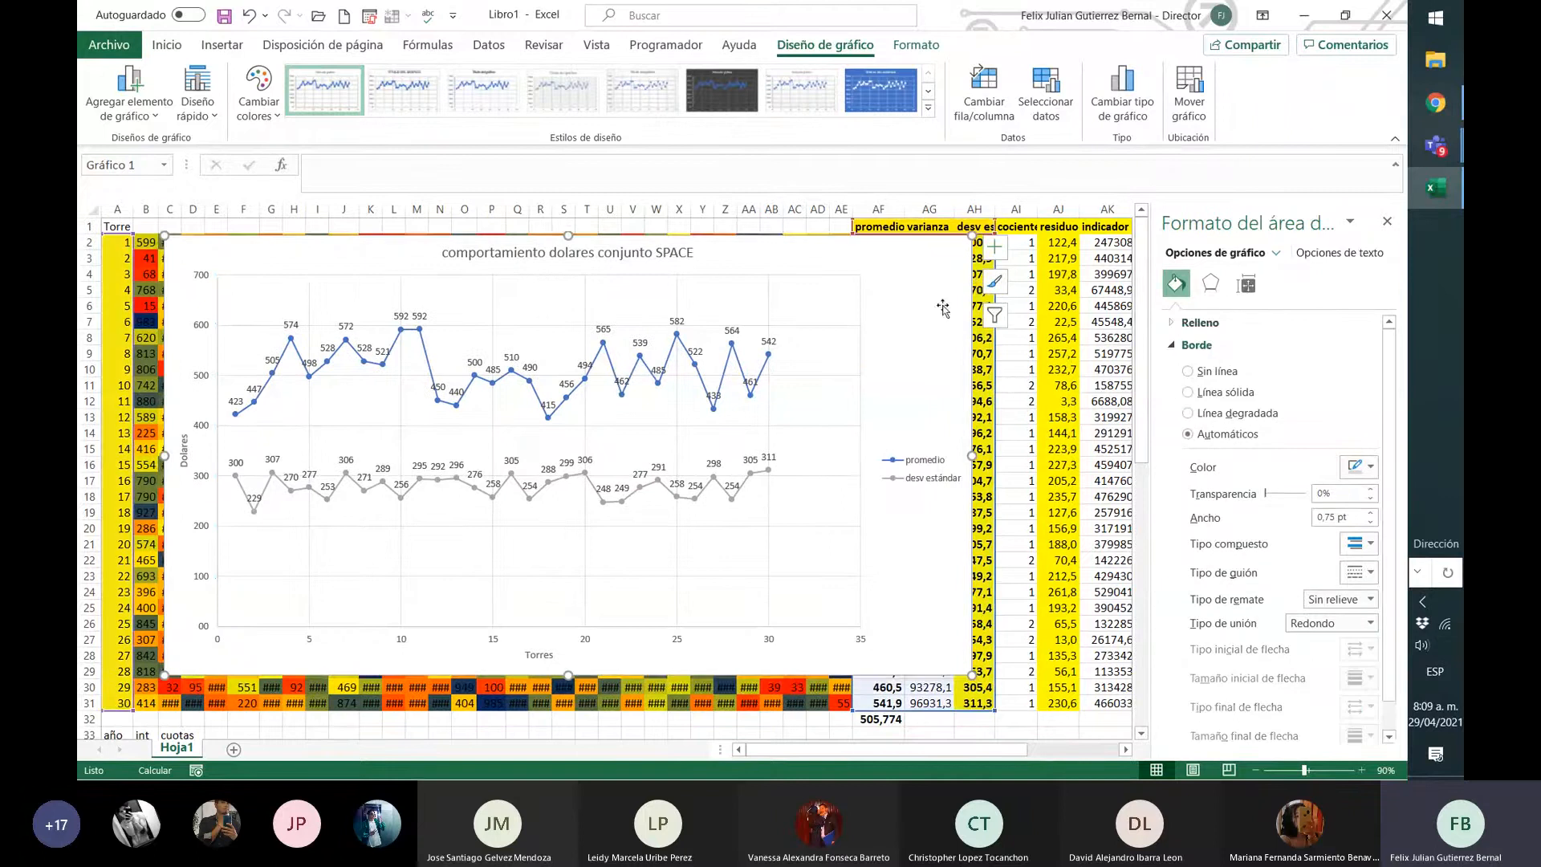
- Apply the third multicolour palette, starting with orange, yellow and green, and the second chart style to the chart
click(991, 288)
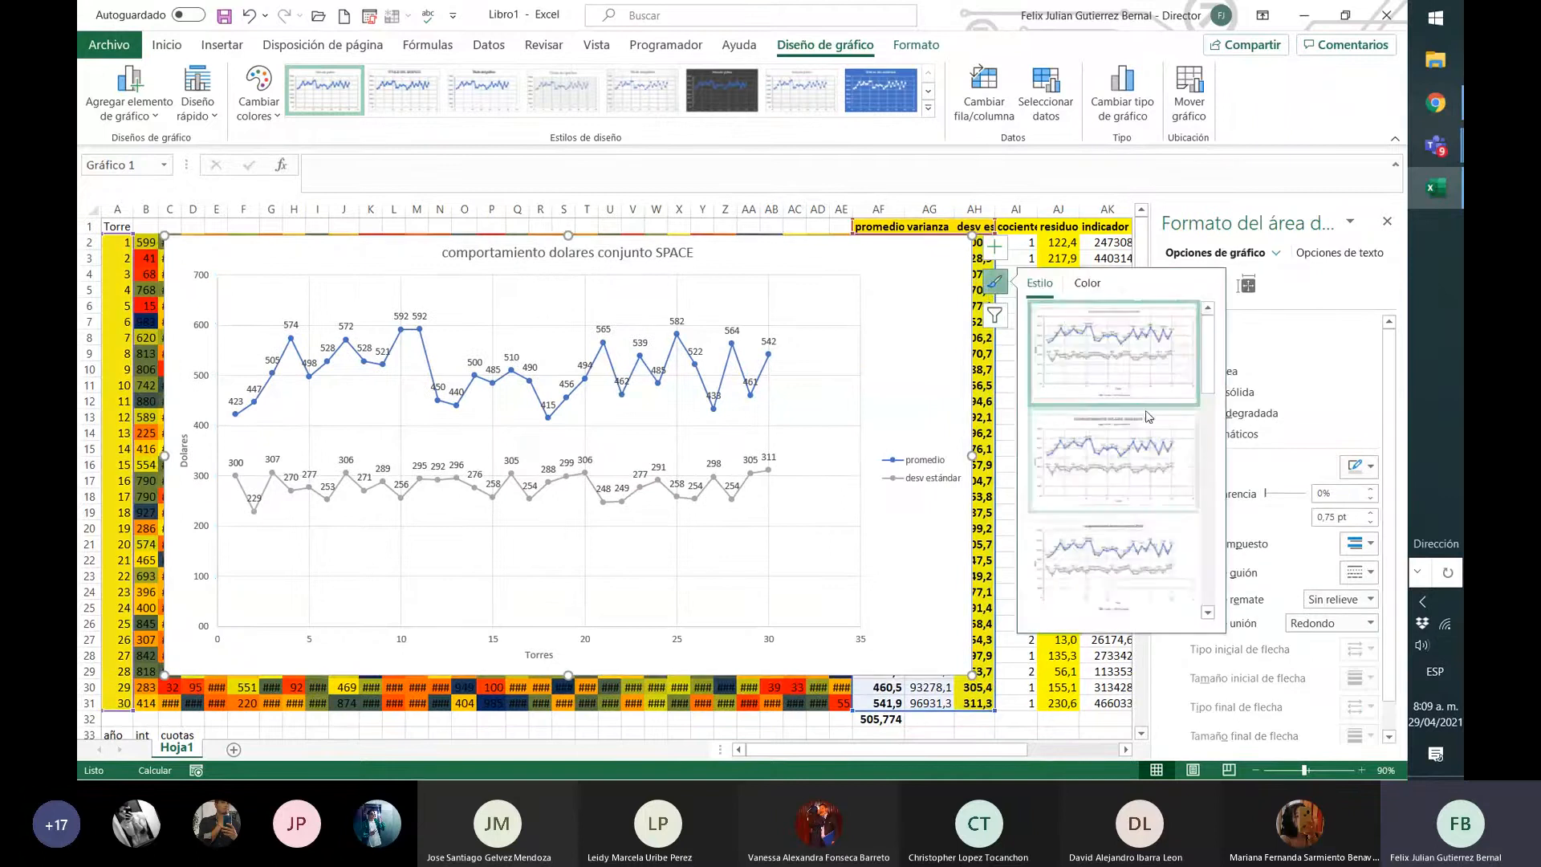
click(1103, 285)
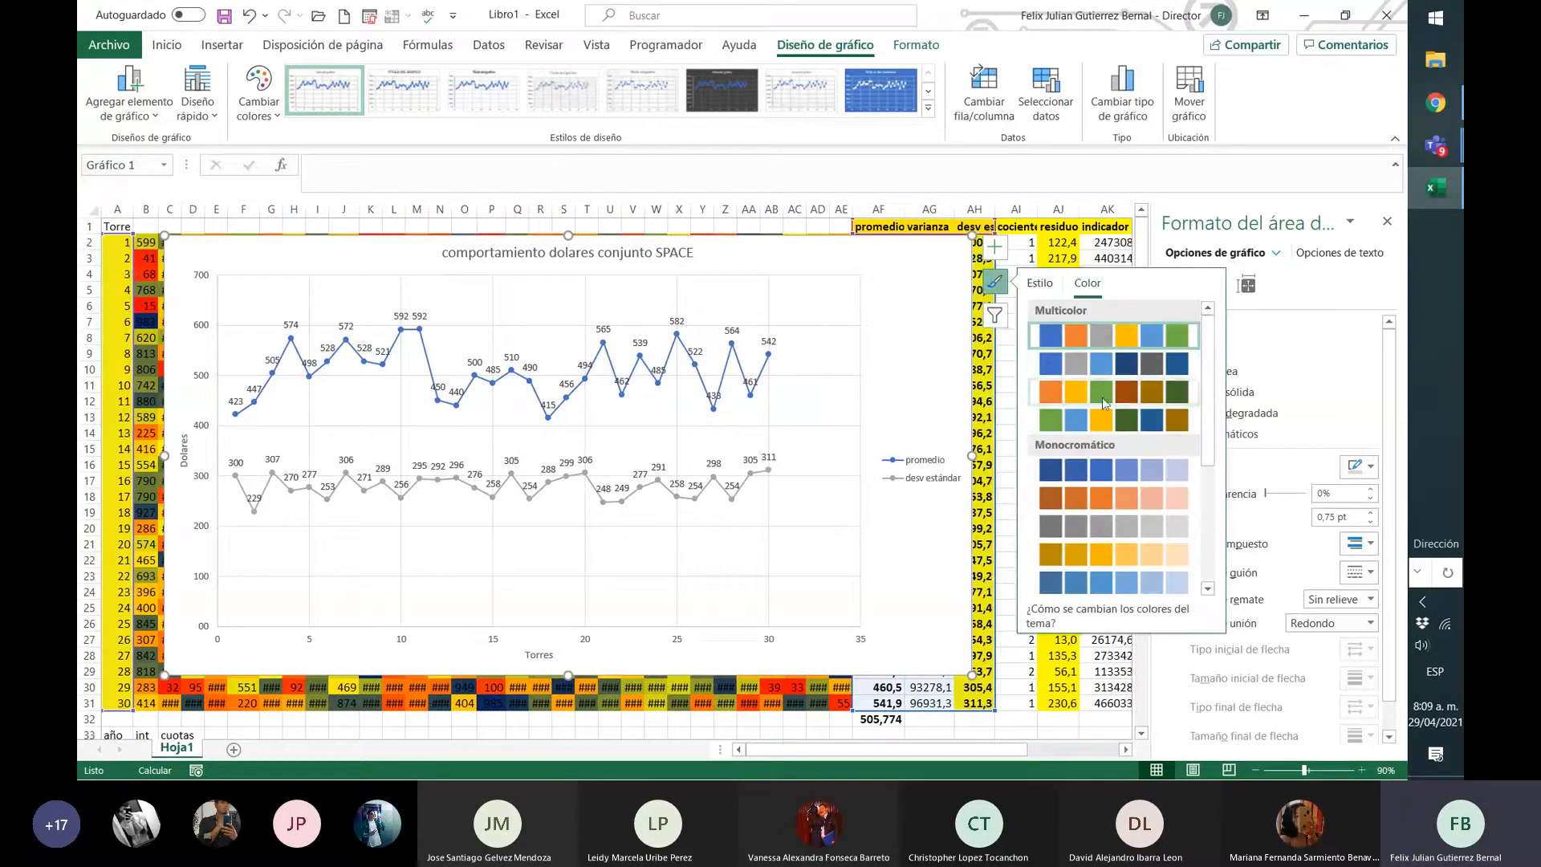
click(1071, 392)
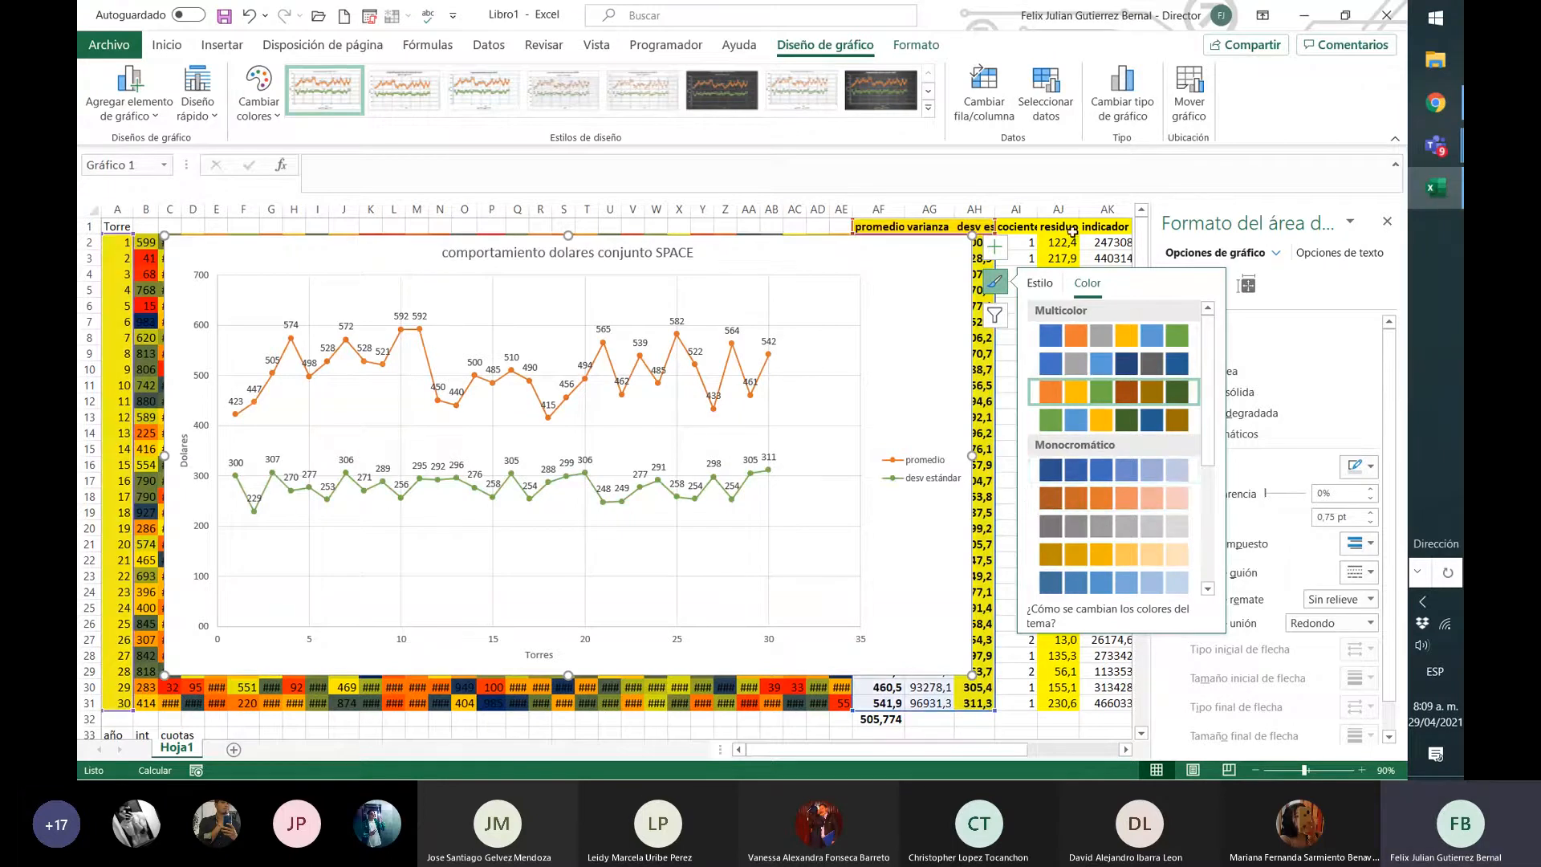
click(1039, 282)
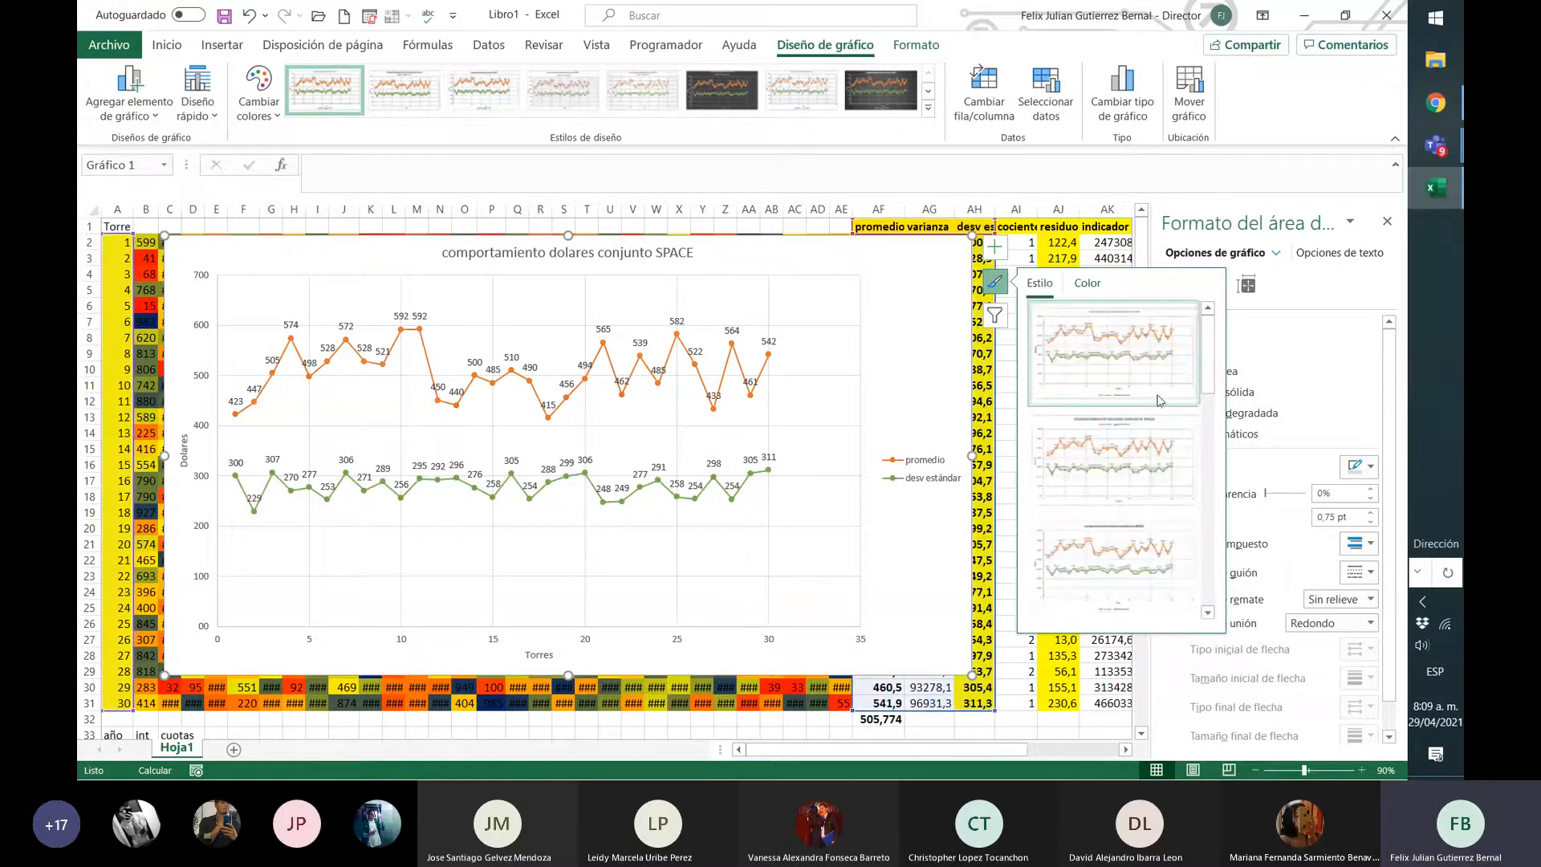
click(1109, 477)
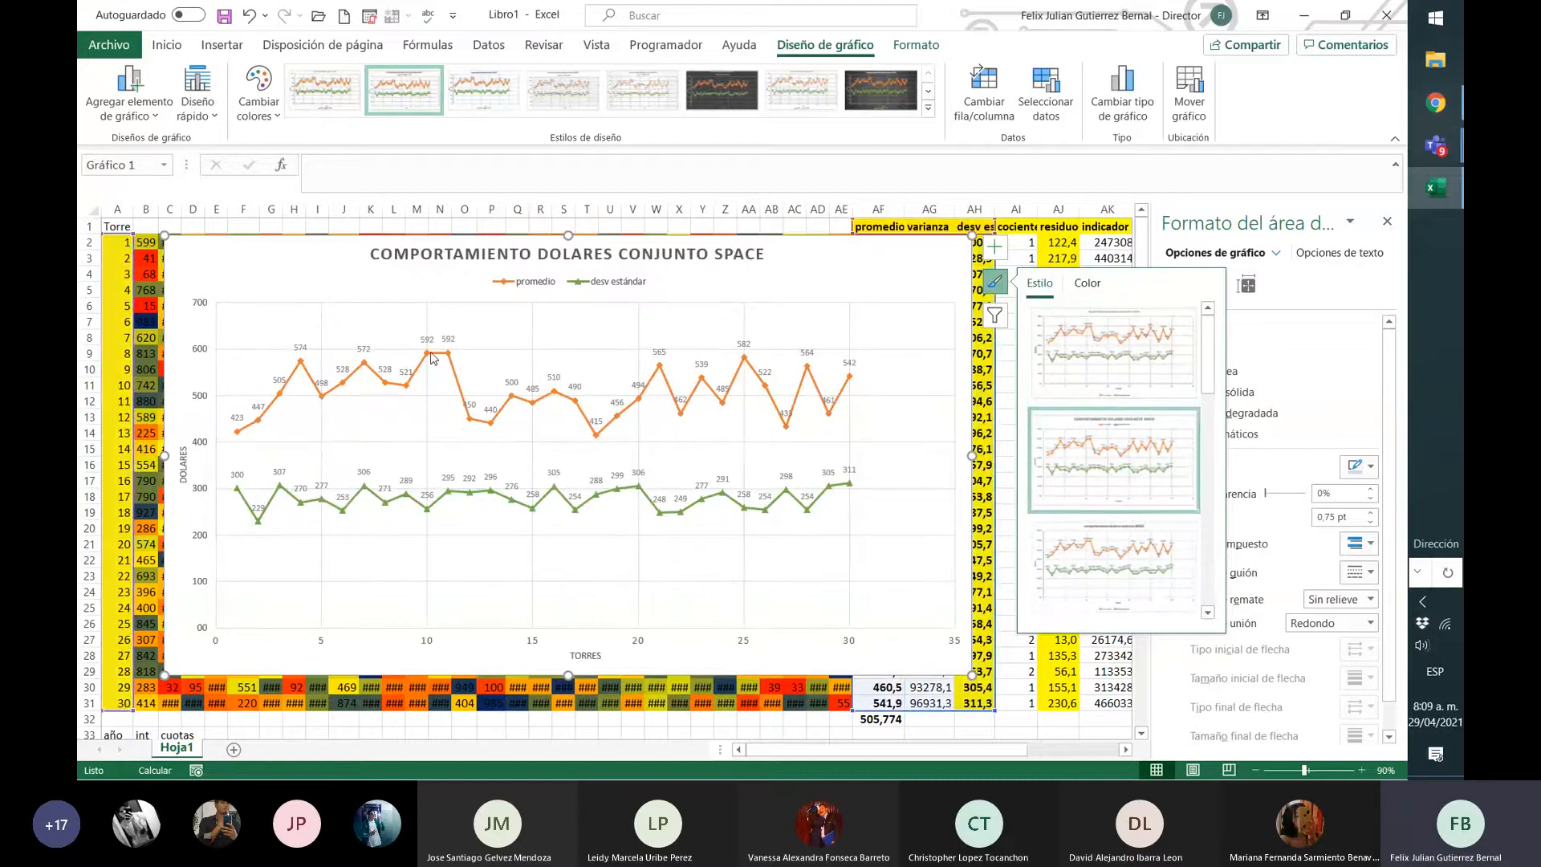
mouse_move(433, 358)
click(802, 317)
click(908, 277)
click(671, 415)
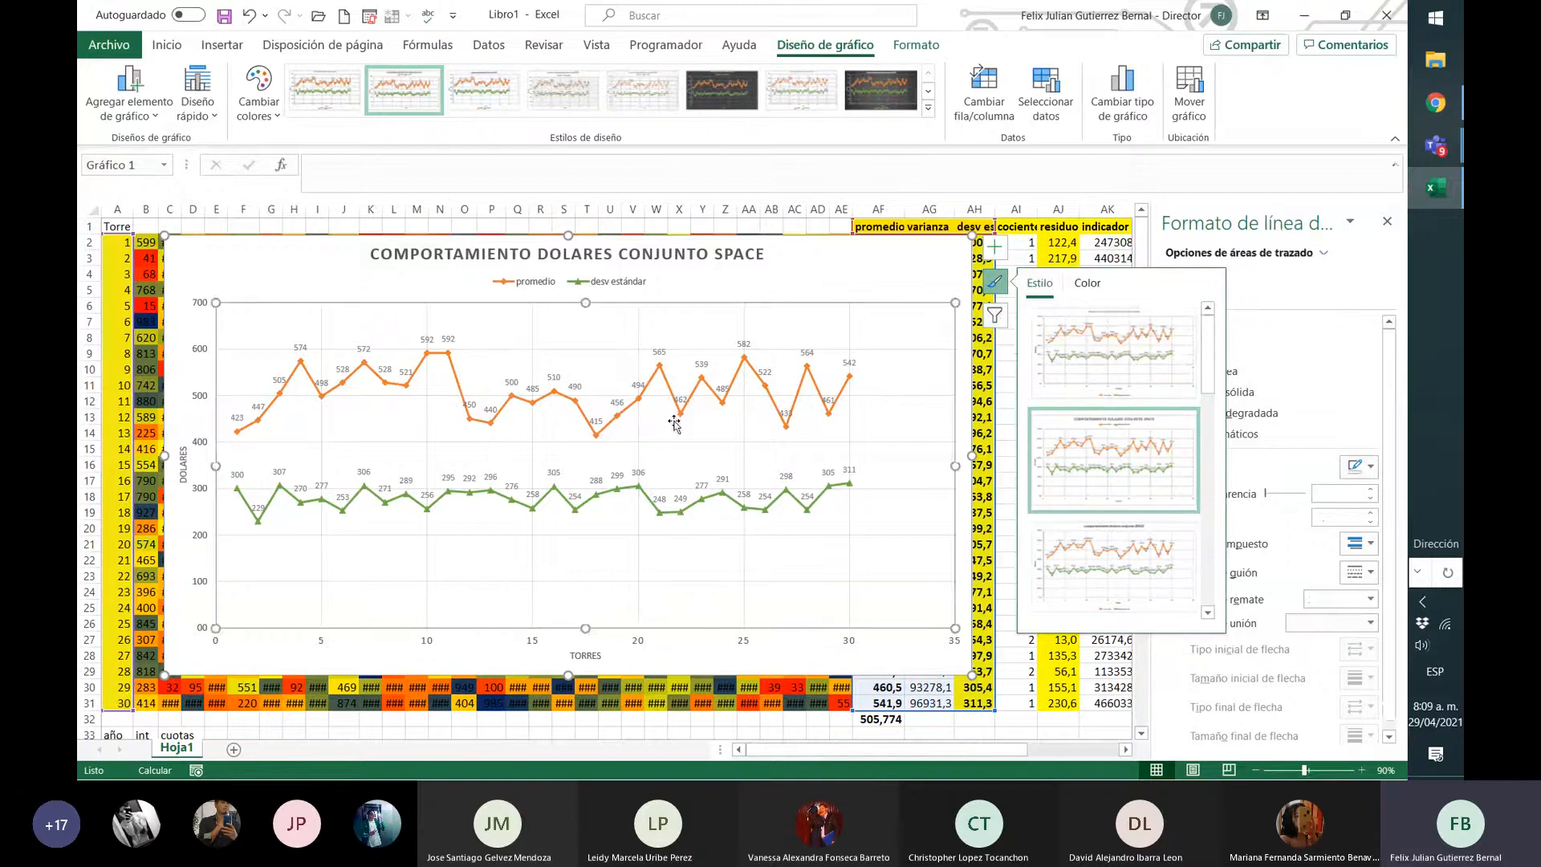
- Filter the chart to display all series: promedio, varianza and desv estándar
click(995, 314)
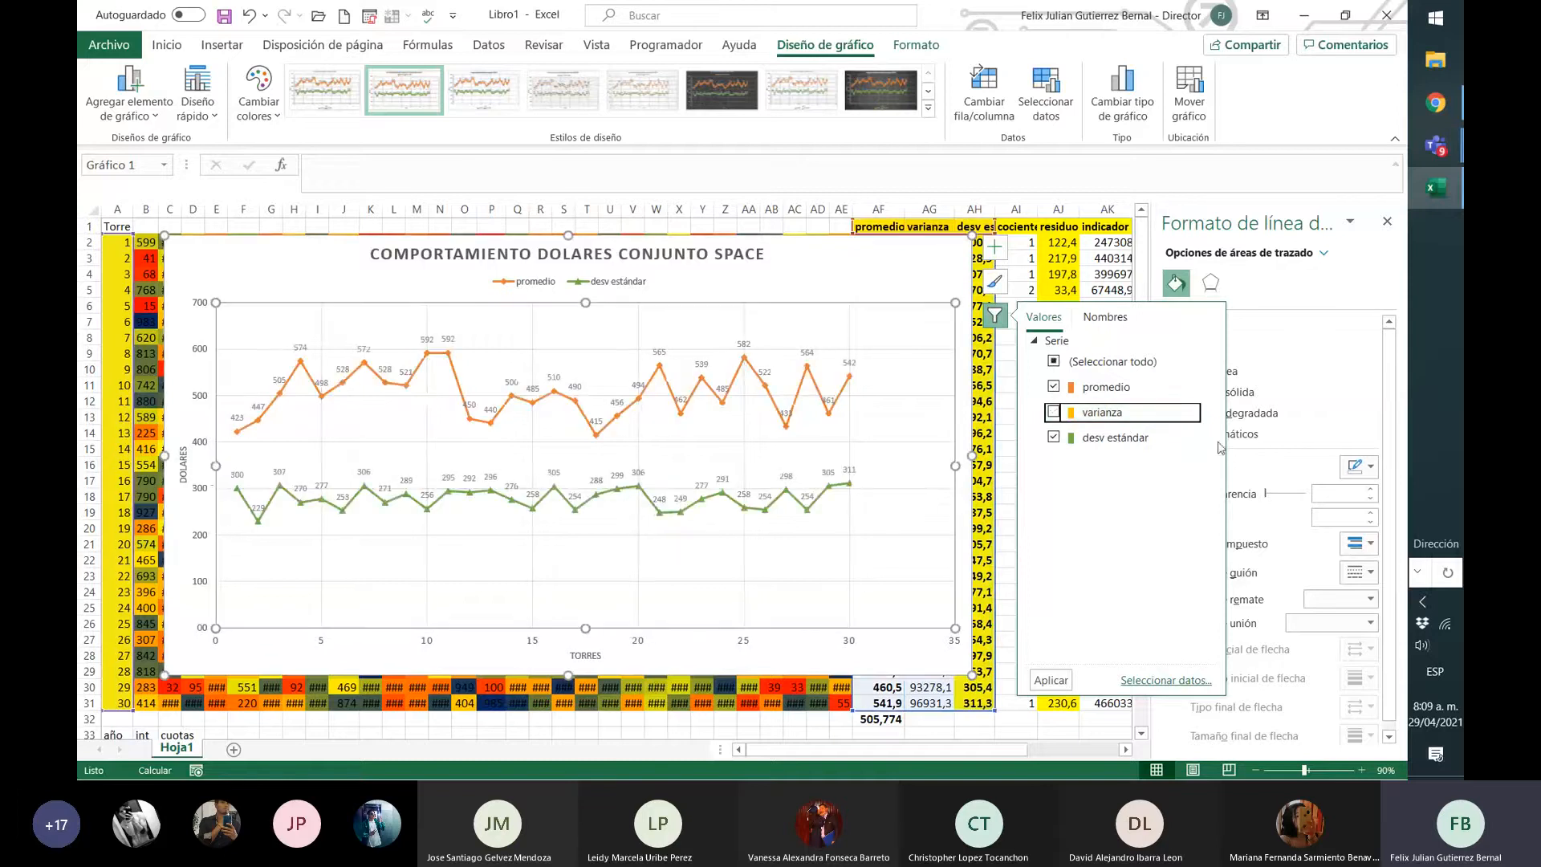
click(1055, 388)
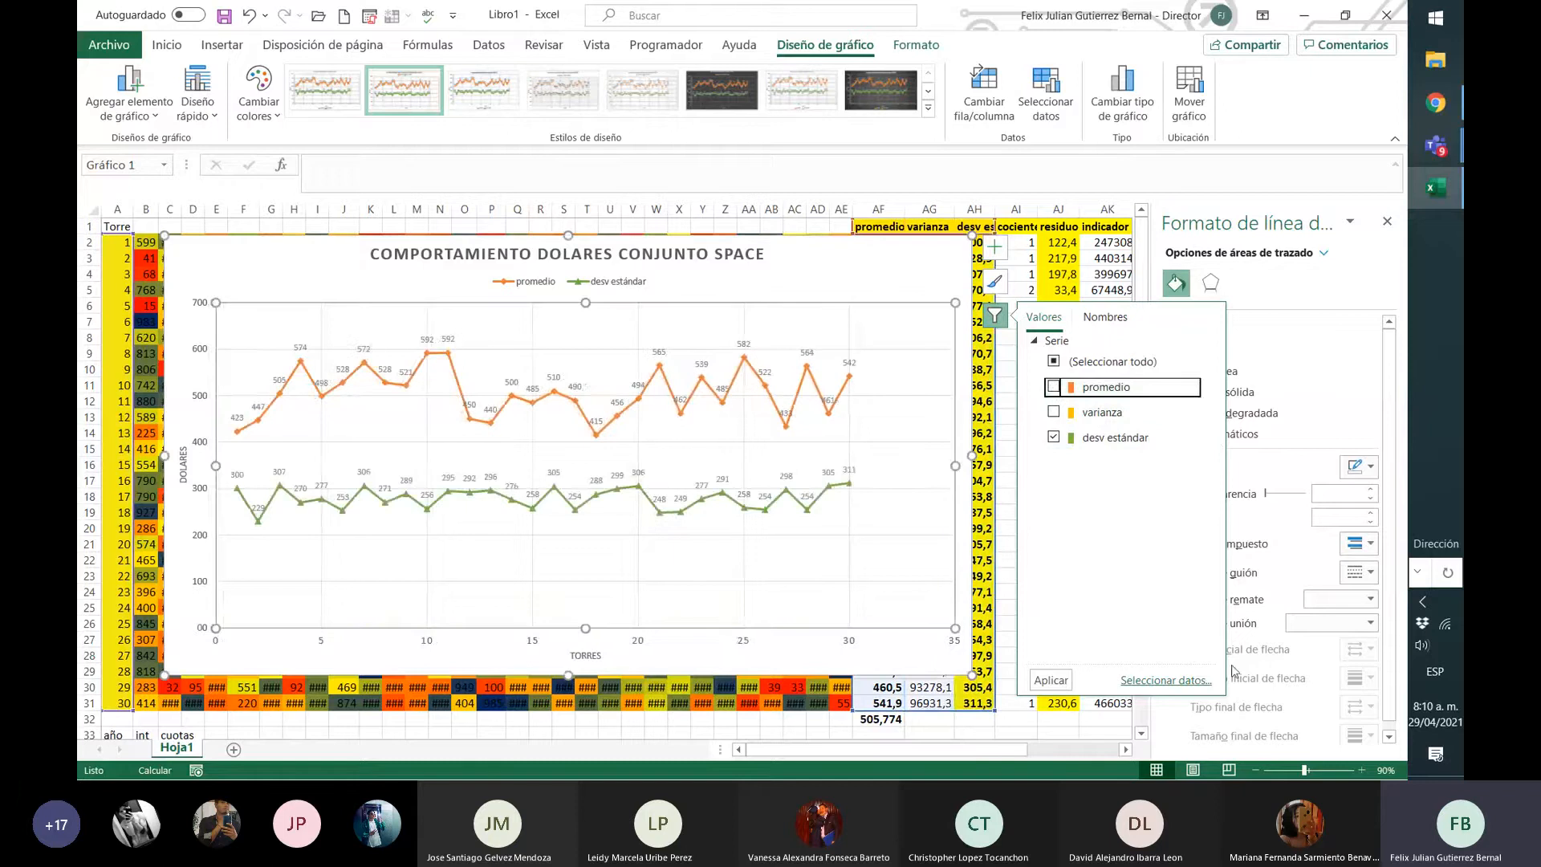
click(1053, 438)
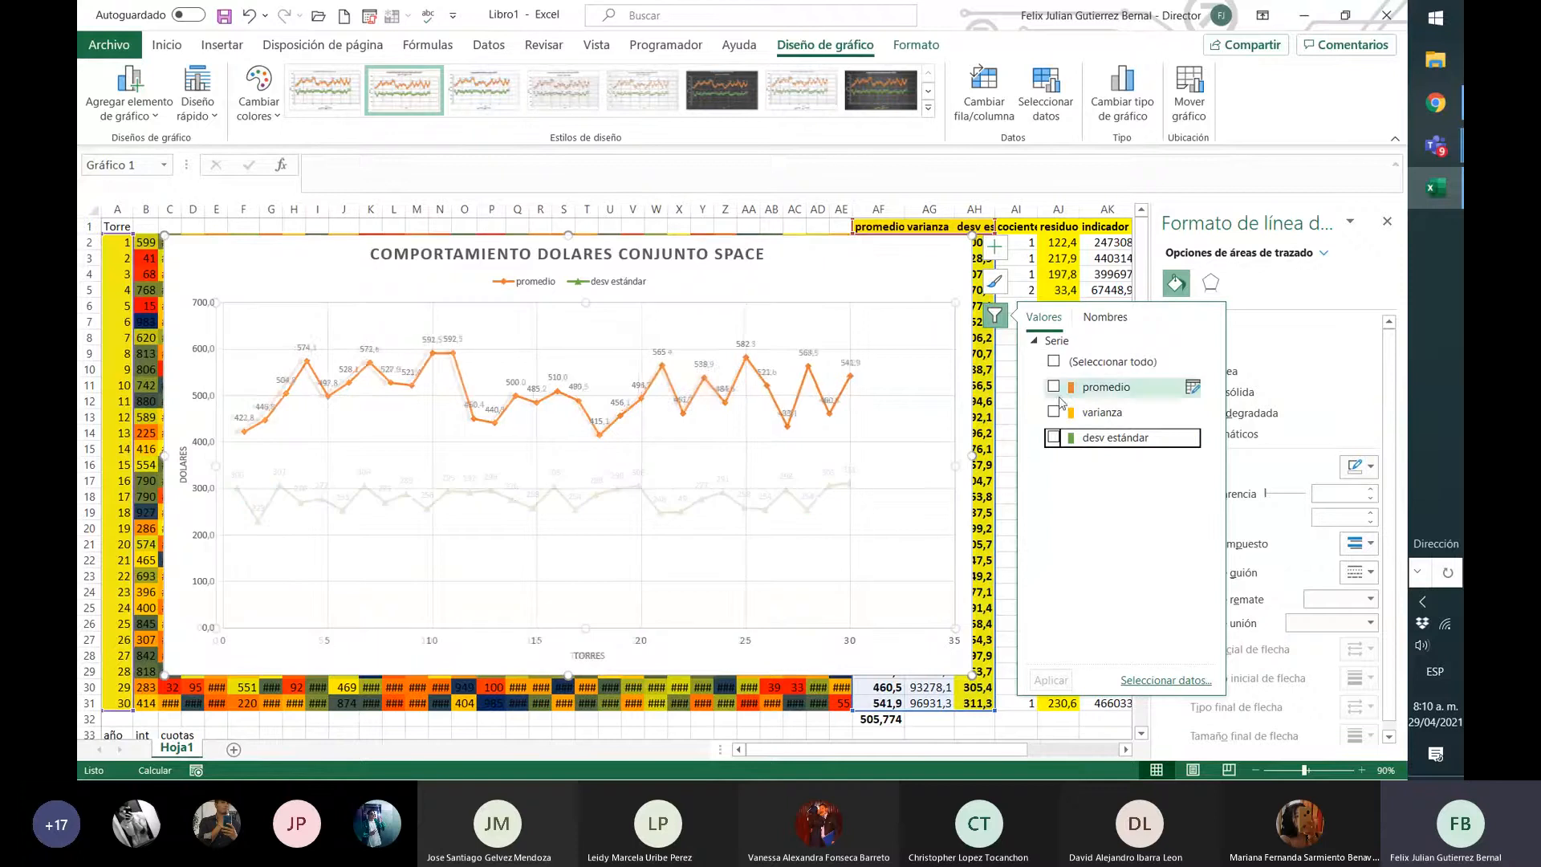
click(1054, 360)
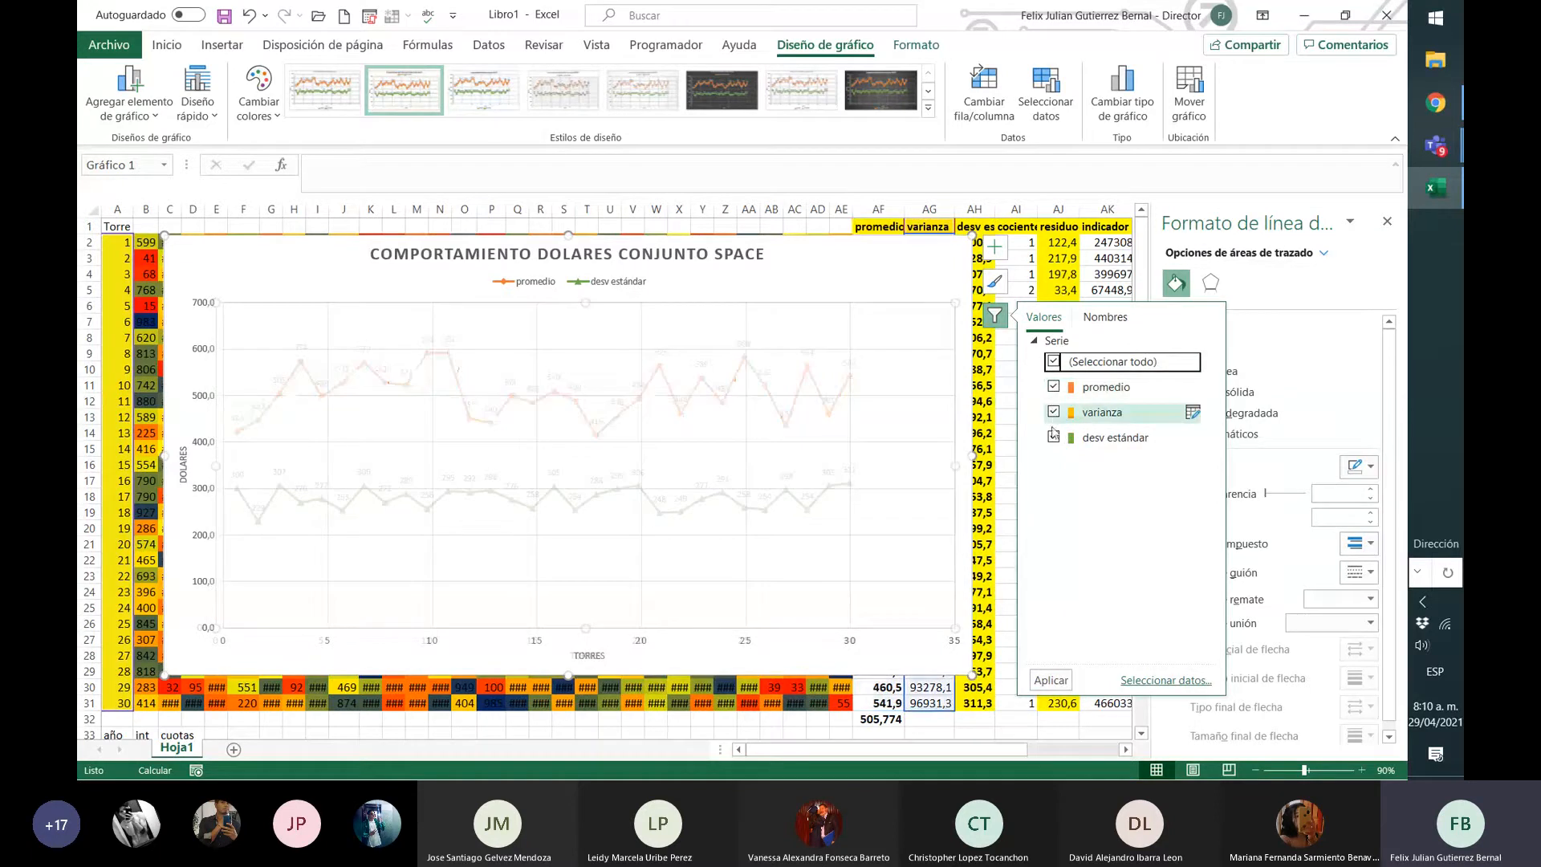
click(1051, 679)
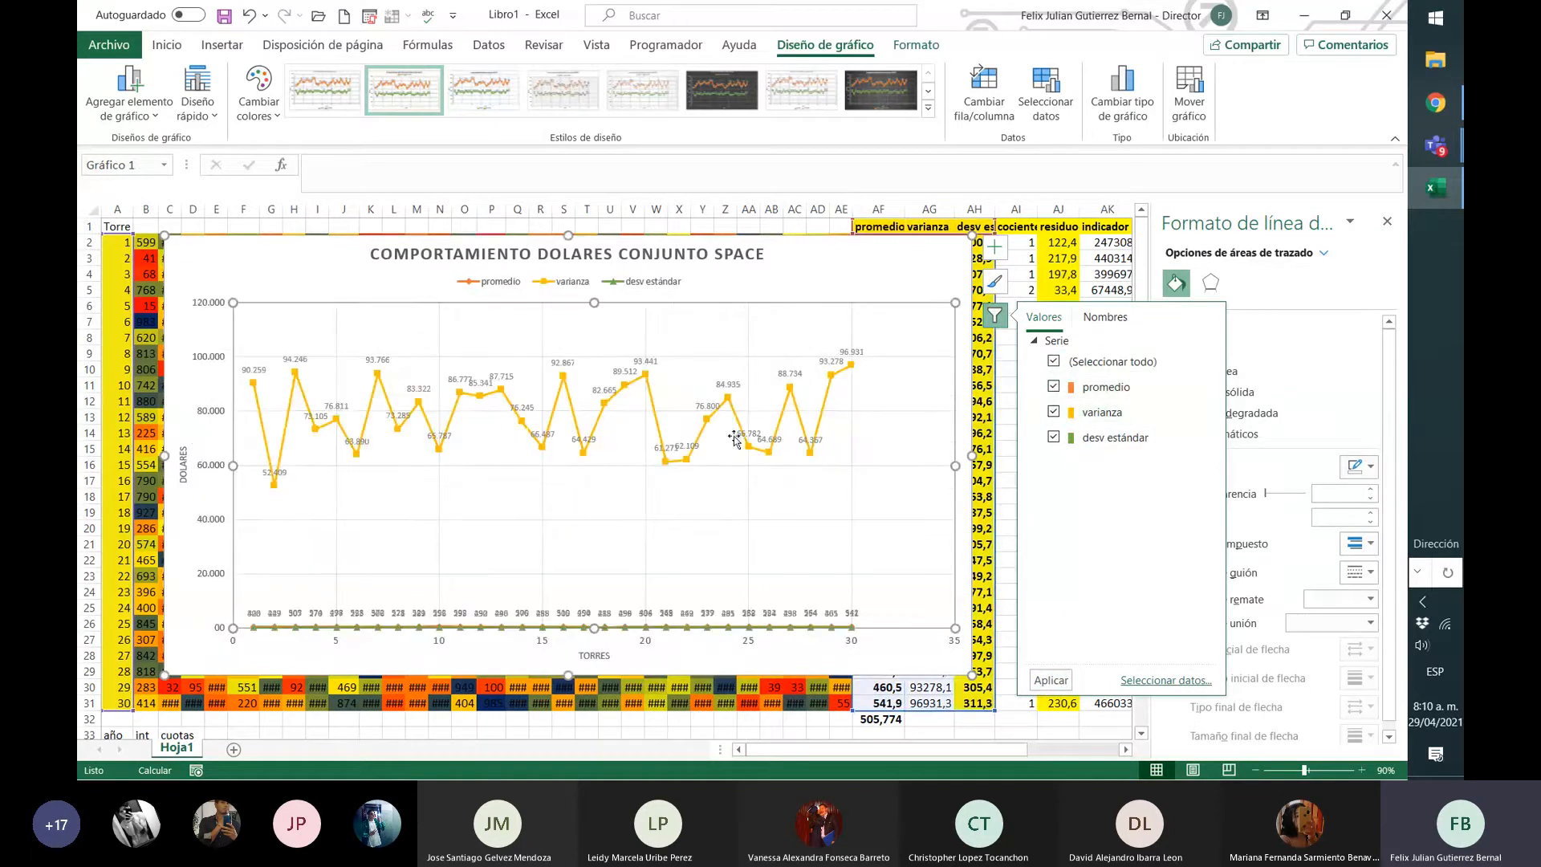
- Filter the varianza series out of the chart, keeping promedio and desv estándar
click(1053, 411)
click(1050, 679)
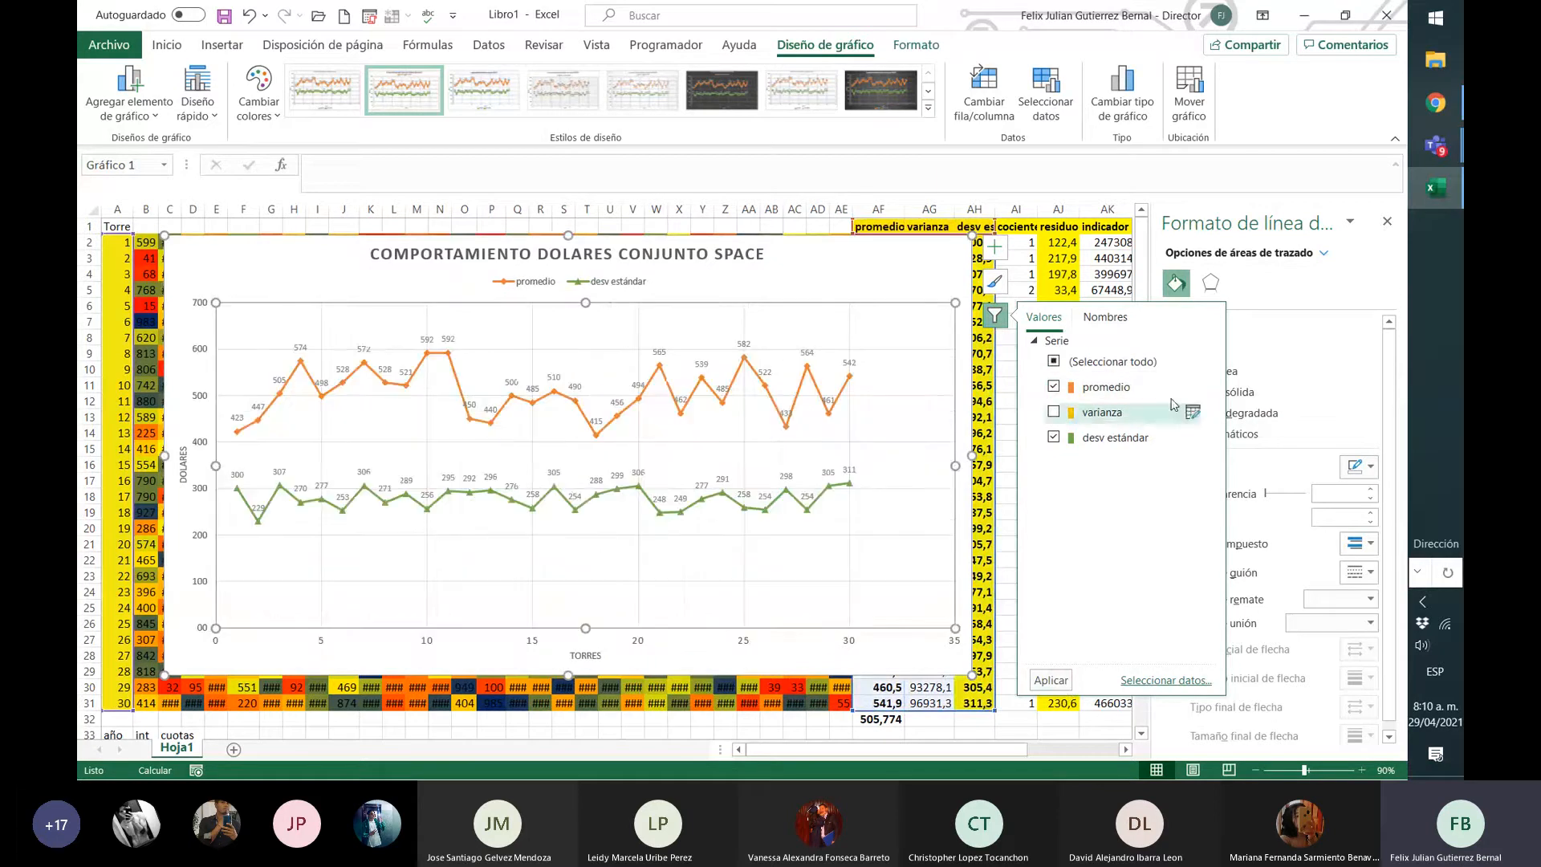
click(1019, 240)
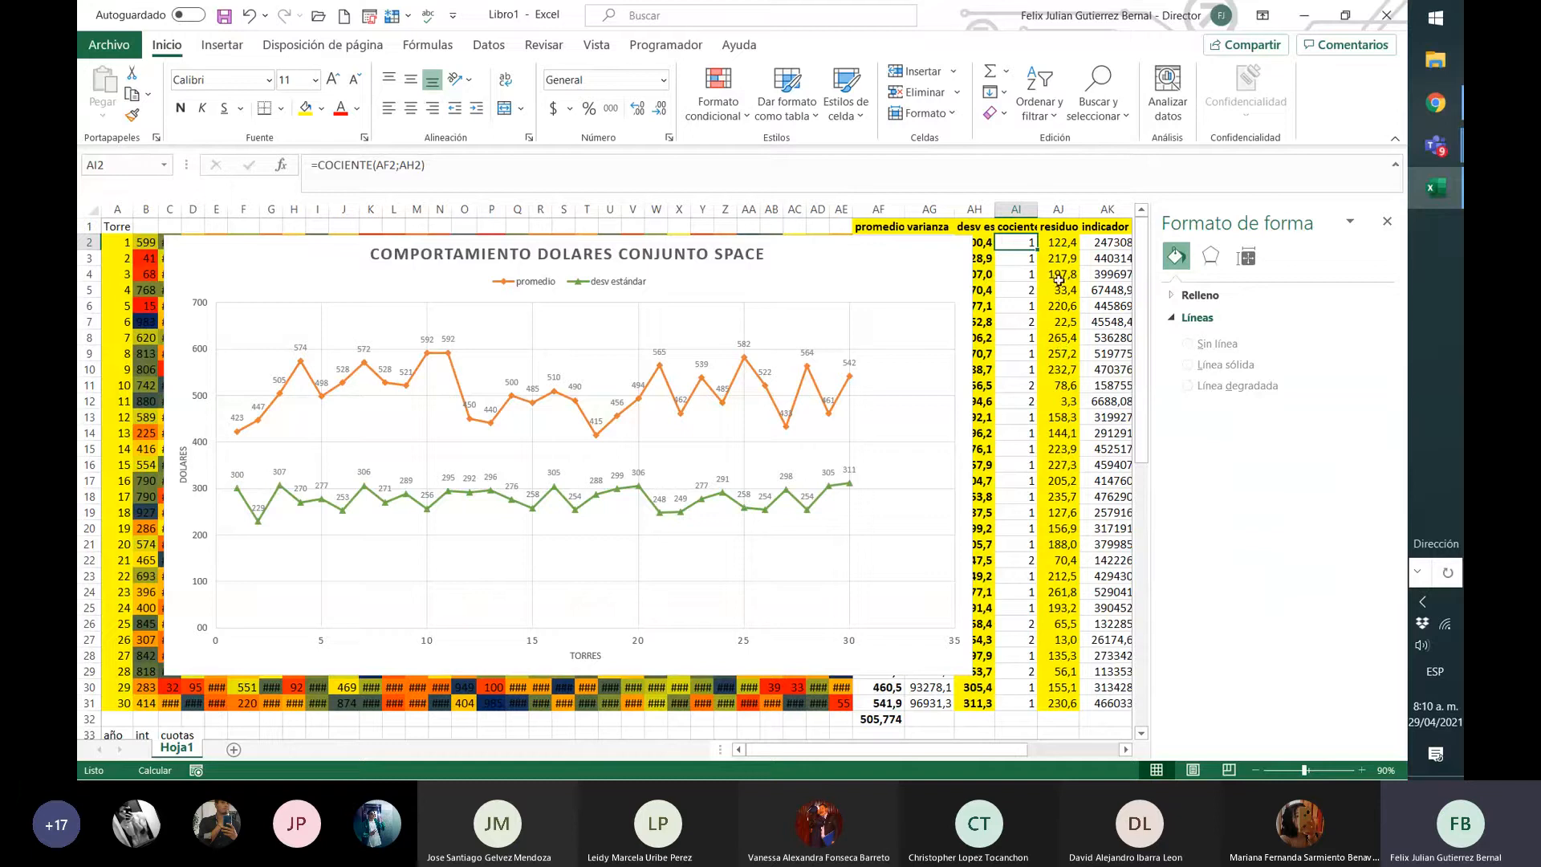
- Change the promedio series line to a dashed line
click(774, 469)
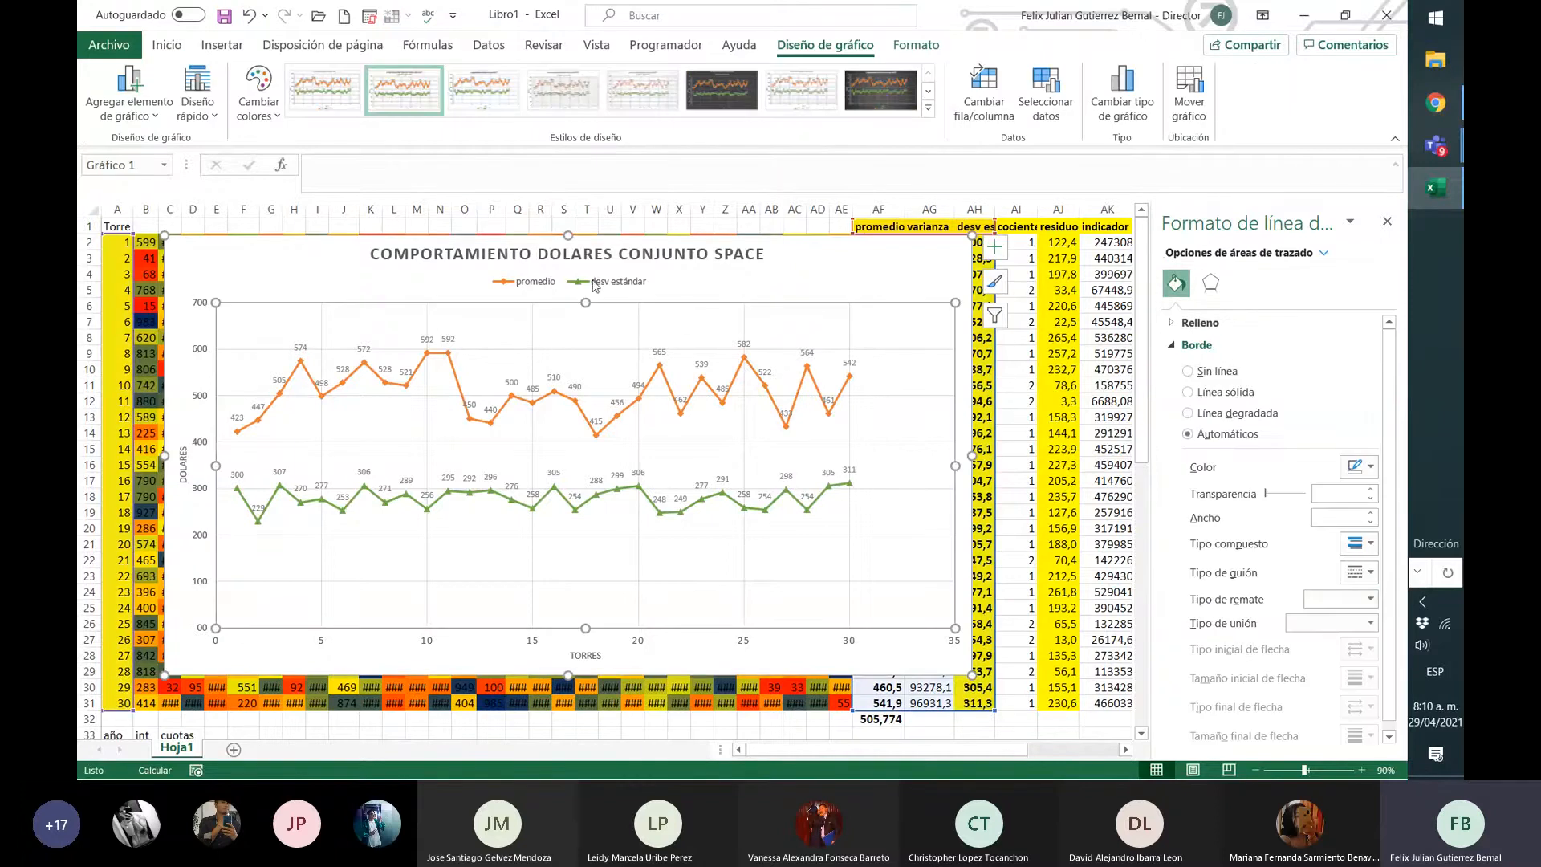
click(526, 286)
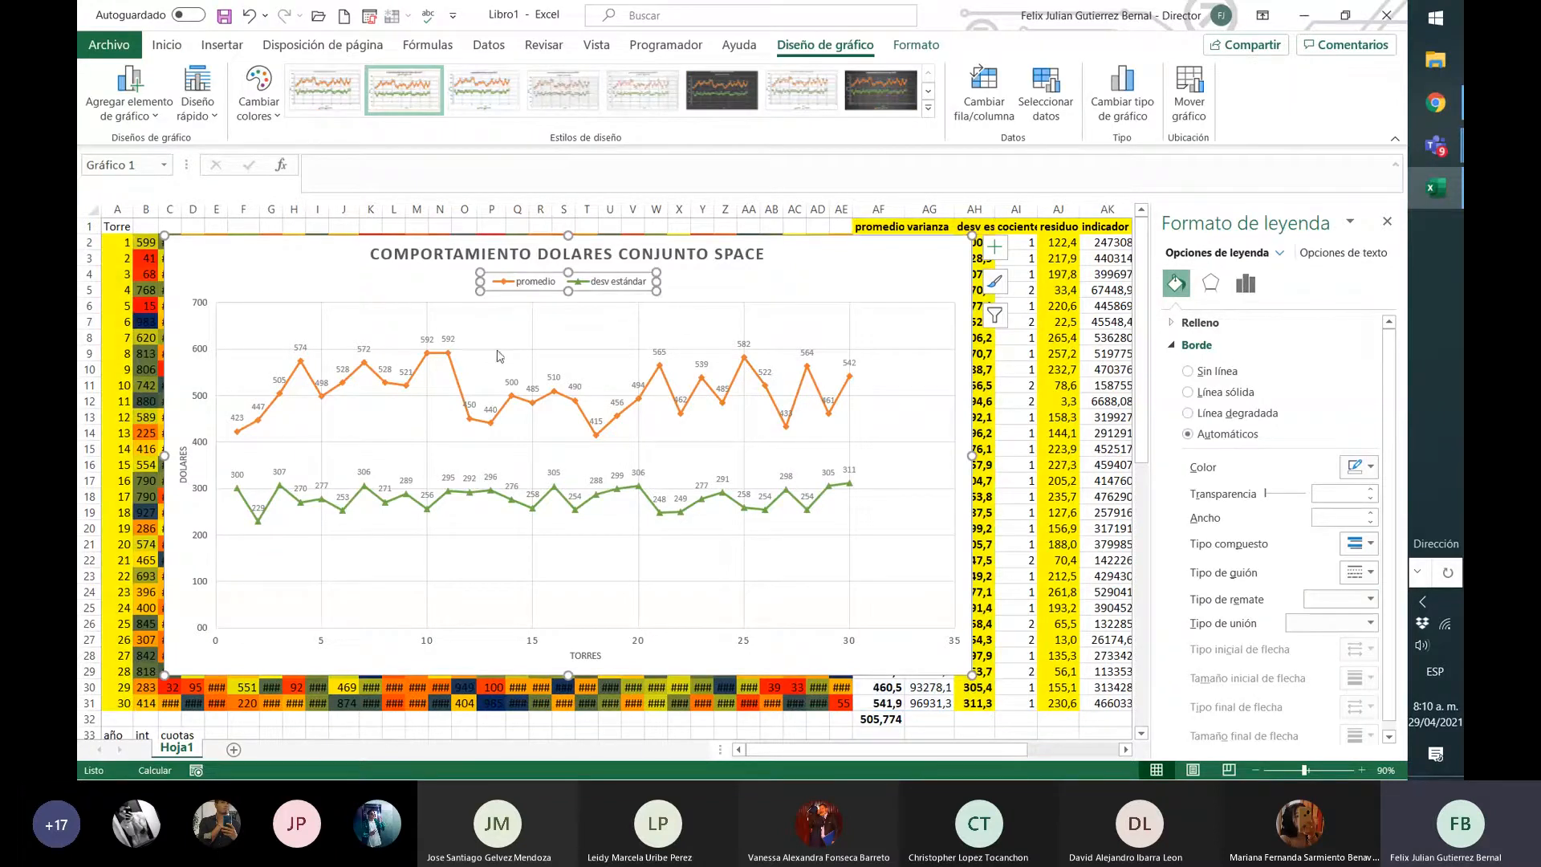
click(464, 406)
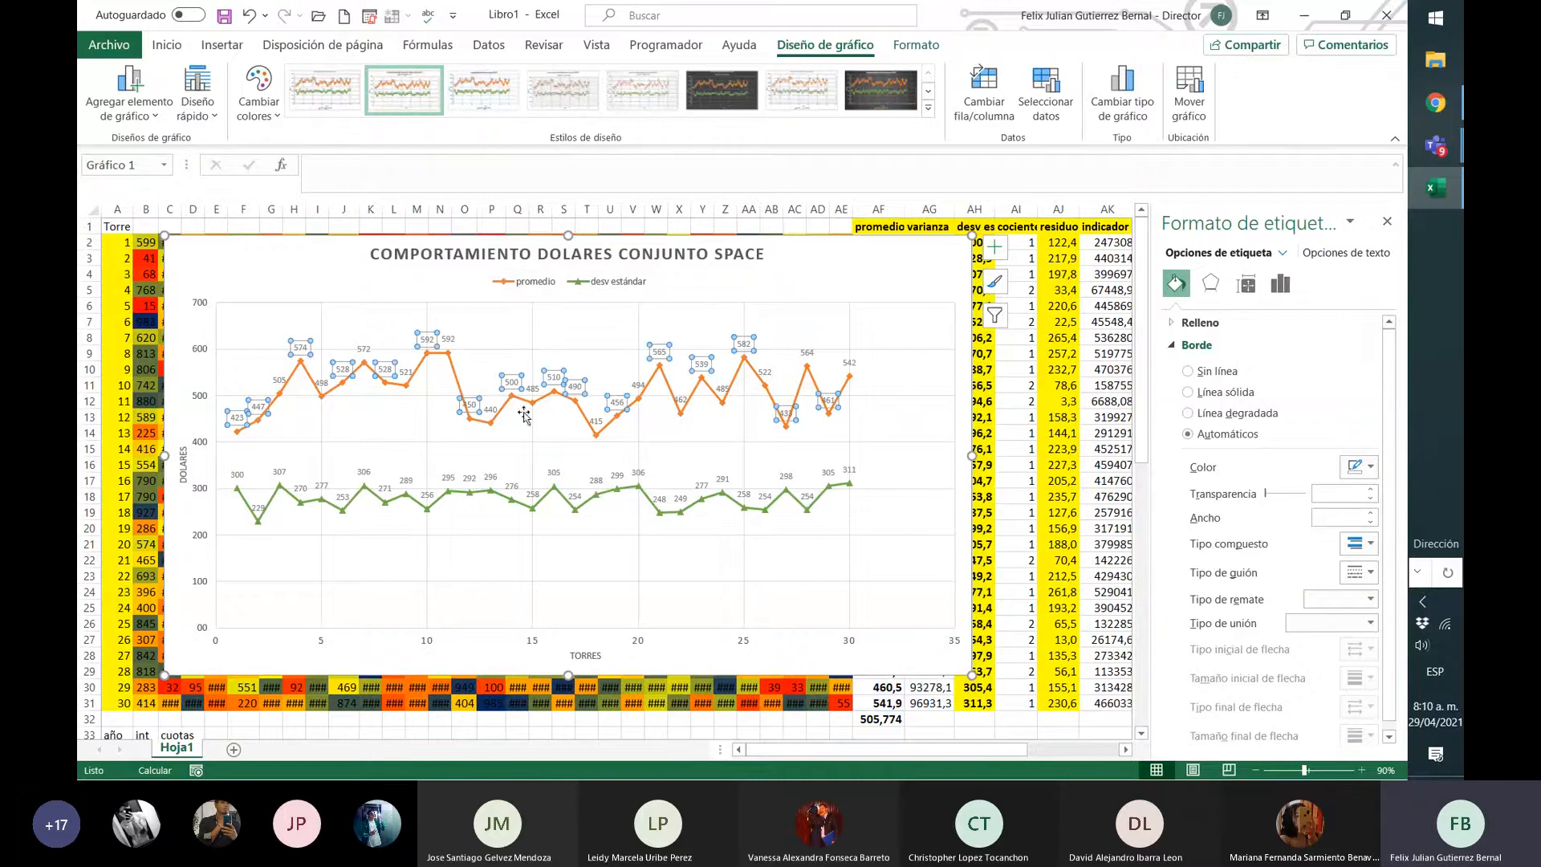
click(670, 391)
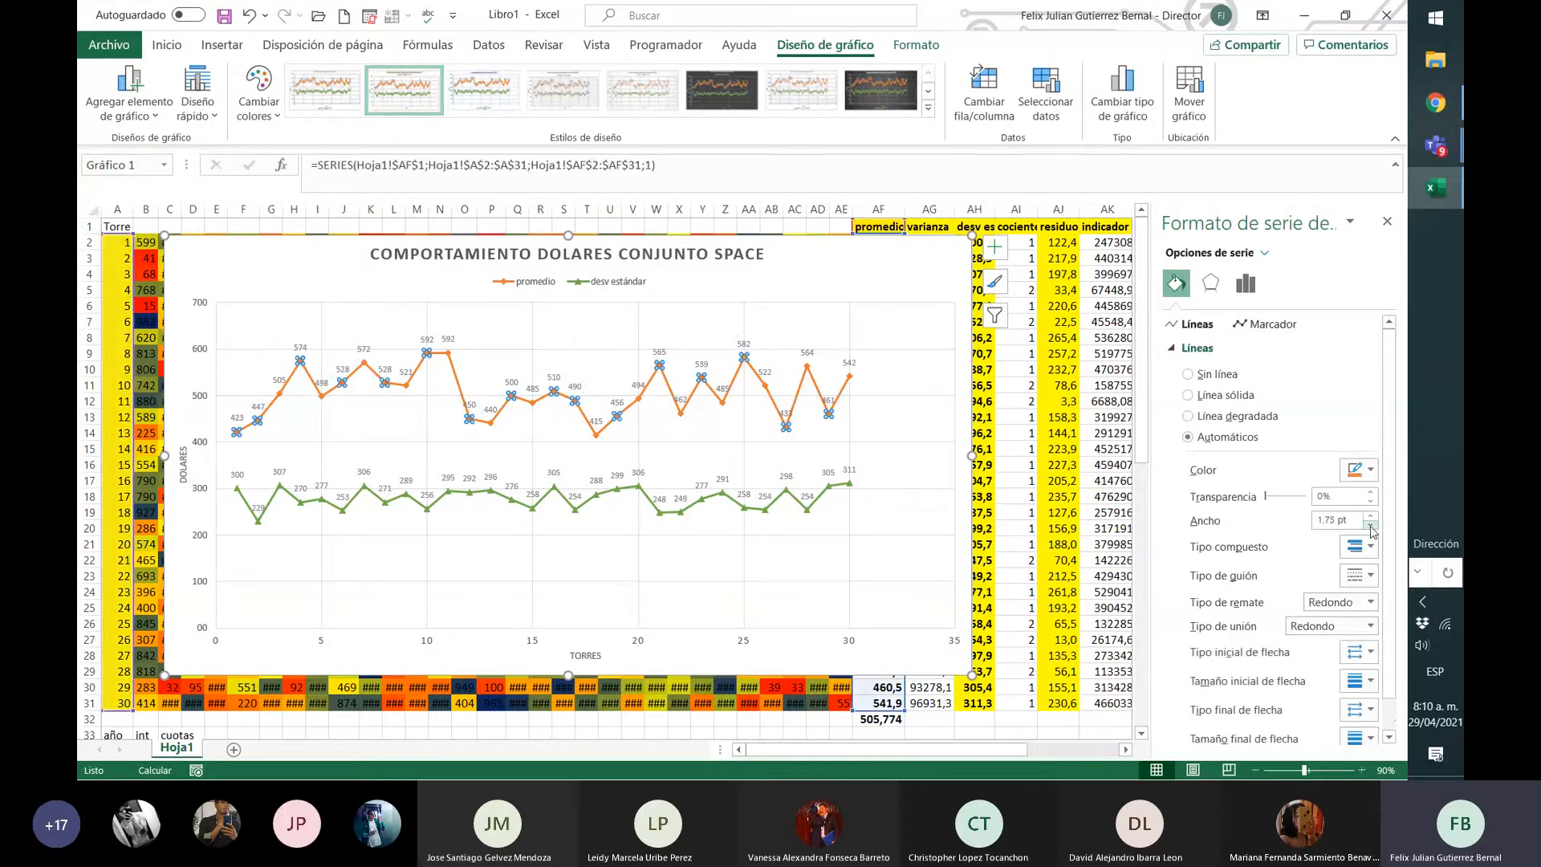
click(1369, 576)
click(1358, 635)
click(882, 329)
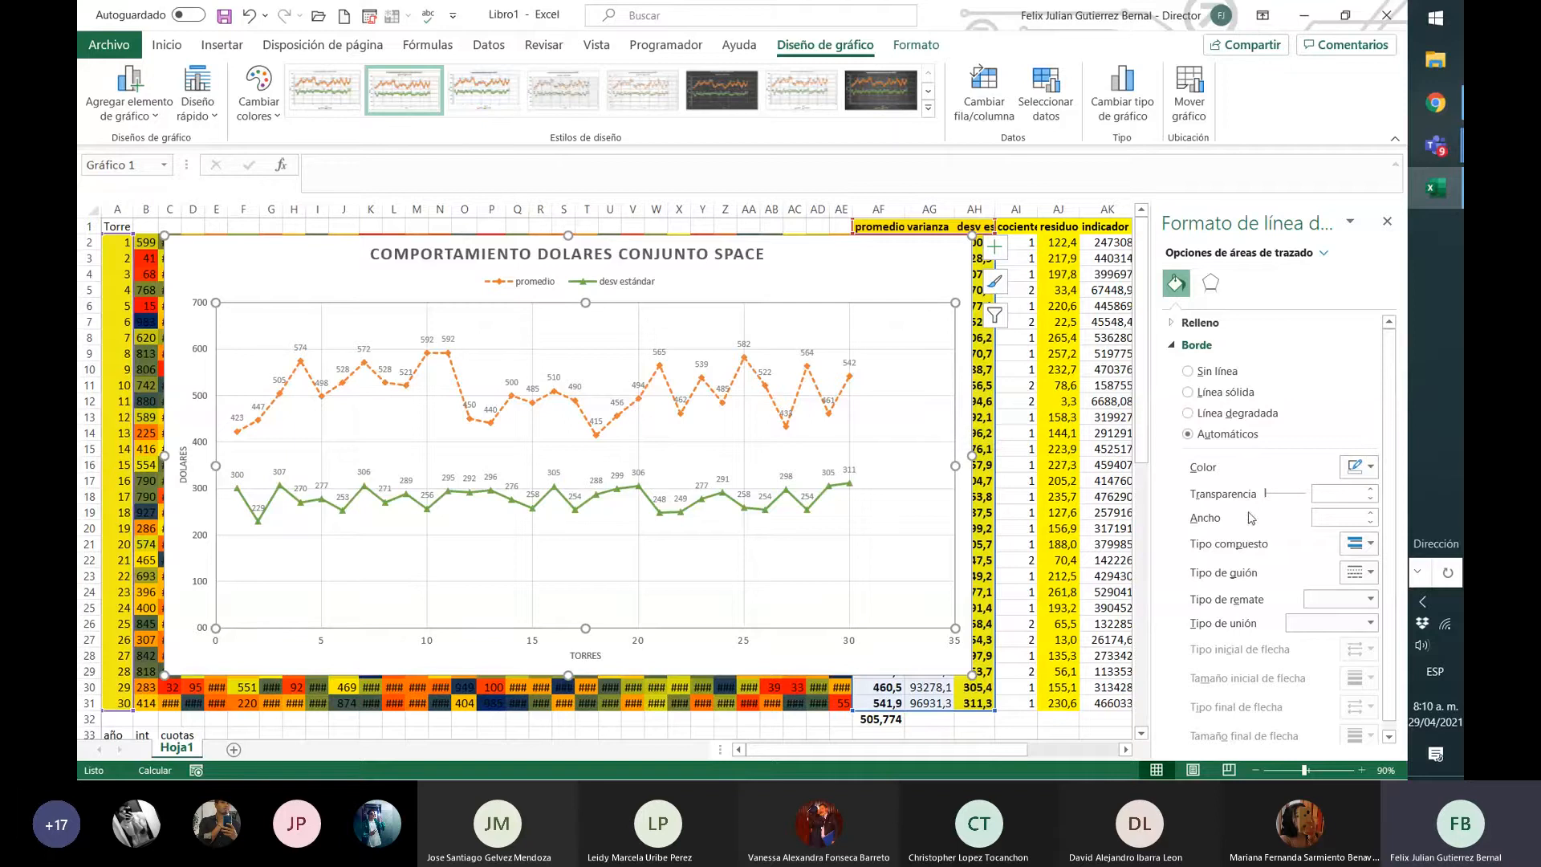
- Give the TORRES axis title a light orange border
scroll(1354, 566, down, 1)
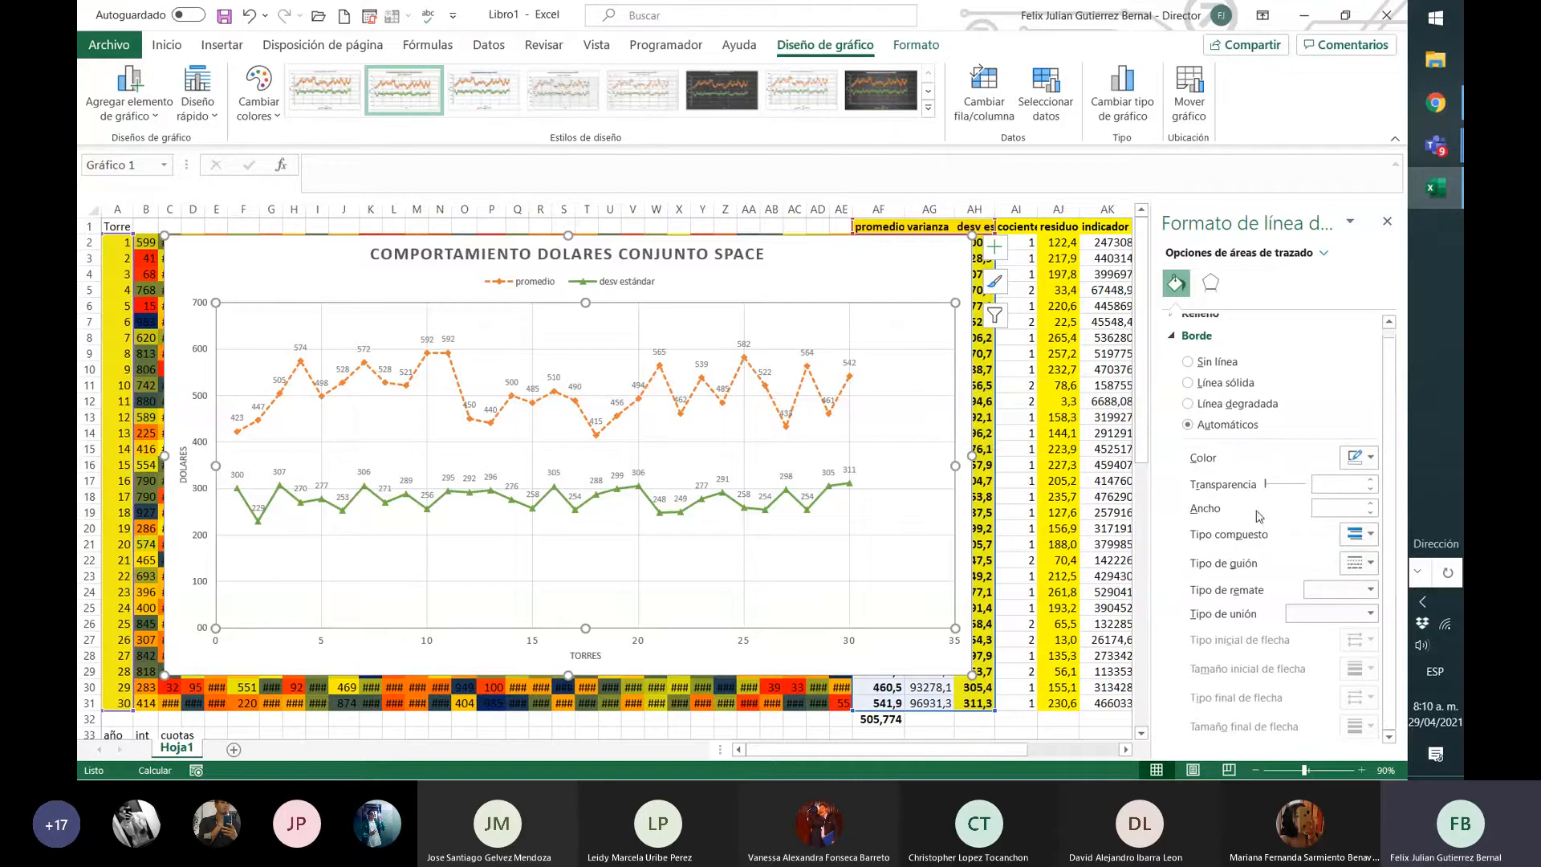
click(1210, 283)
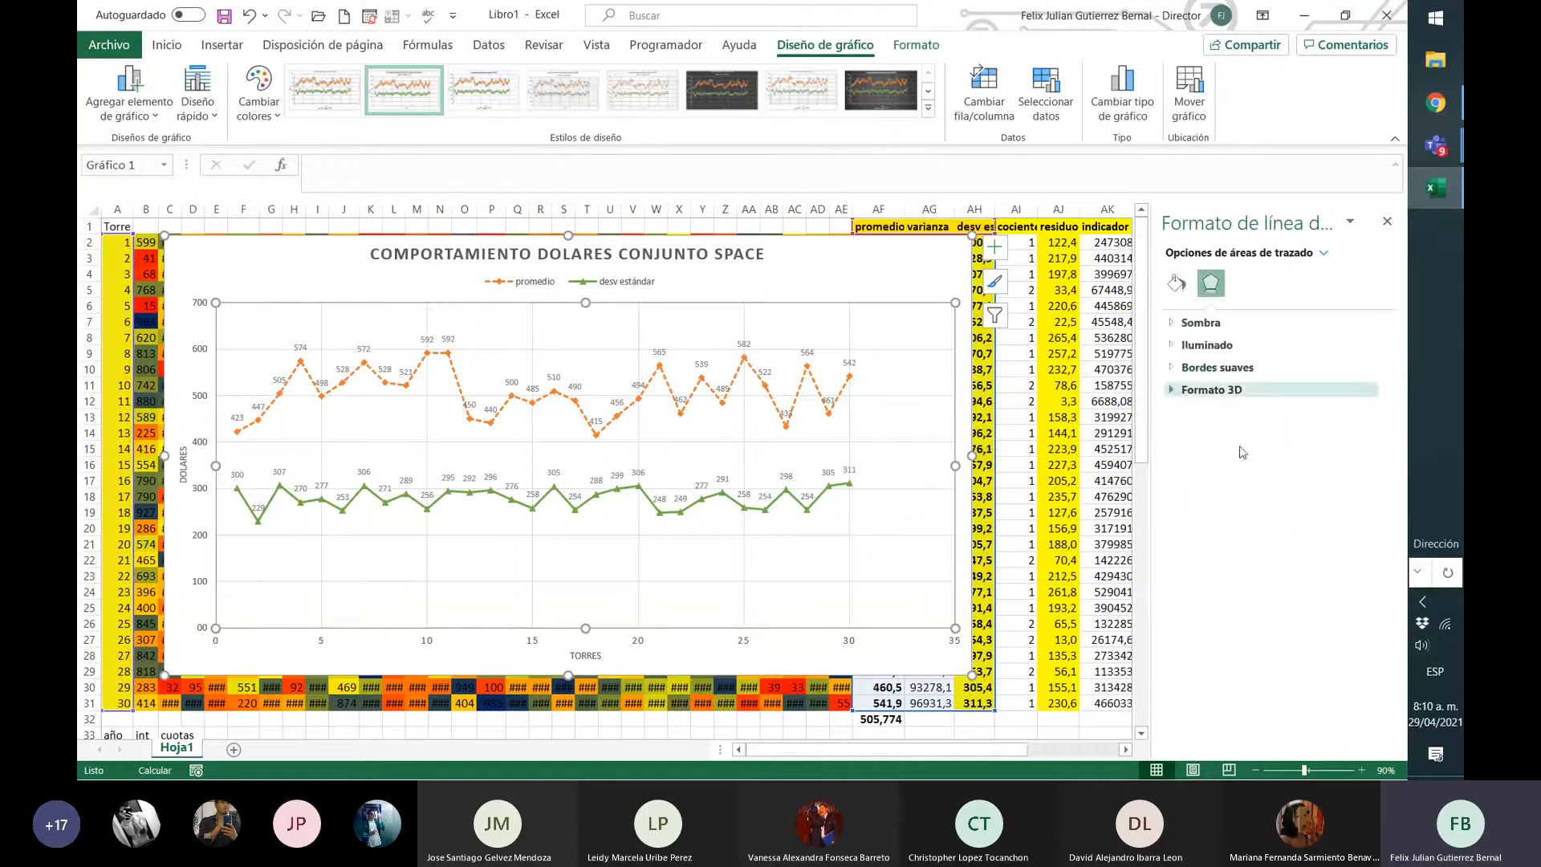
click(592, 655)
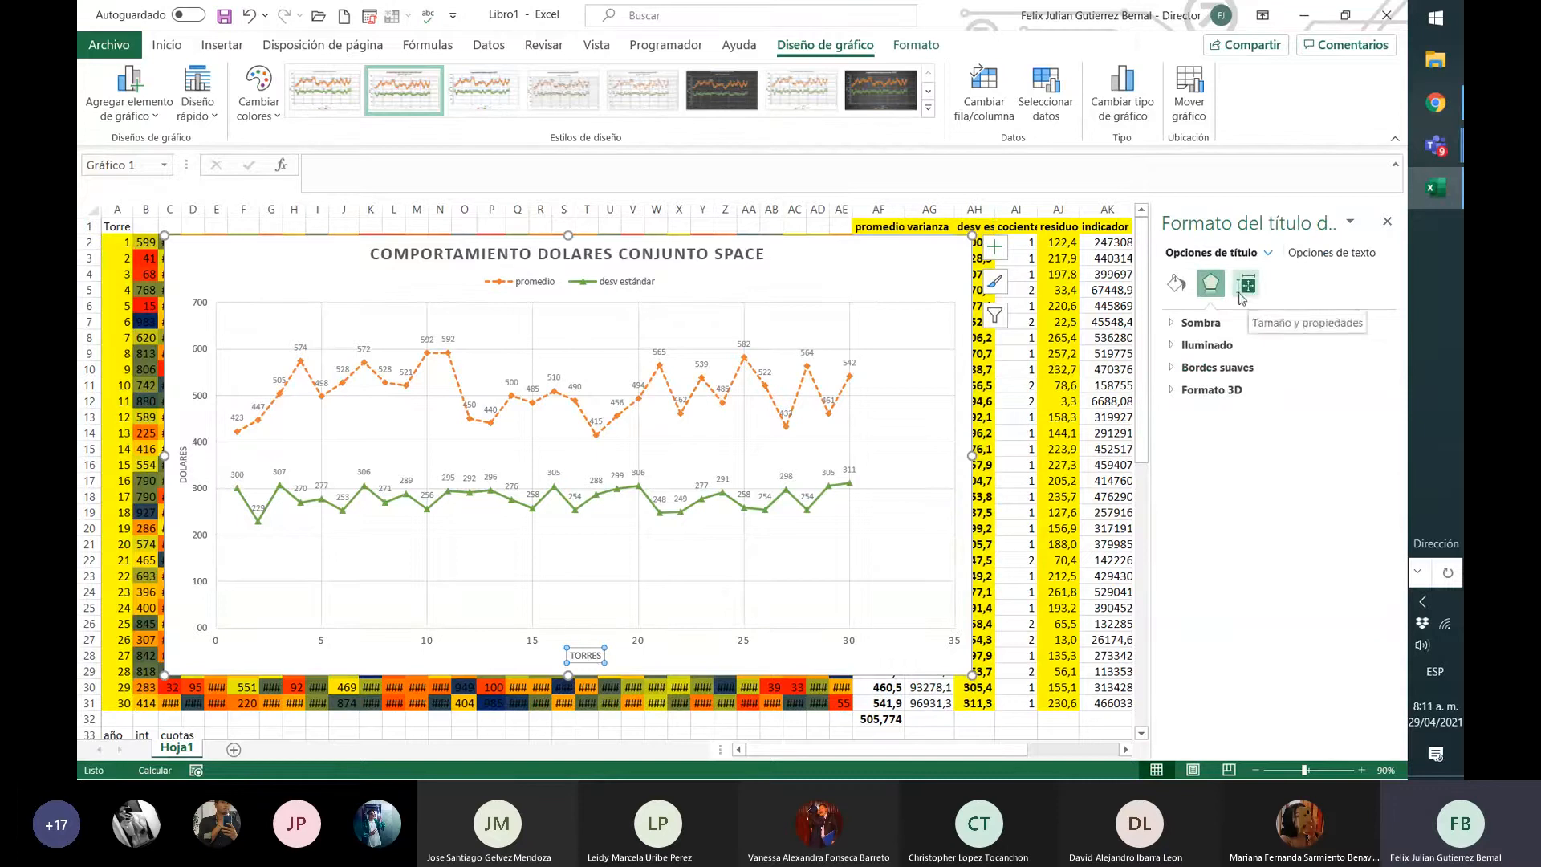
click(1175, 282)
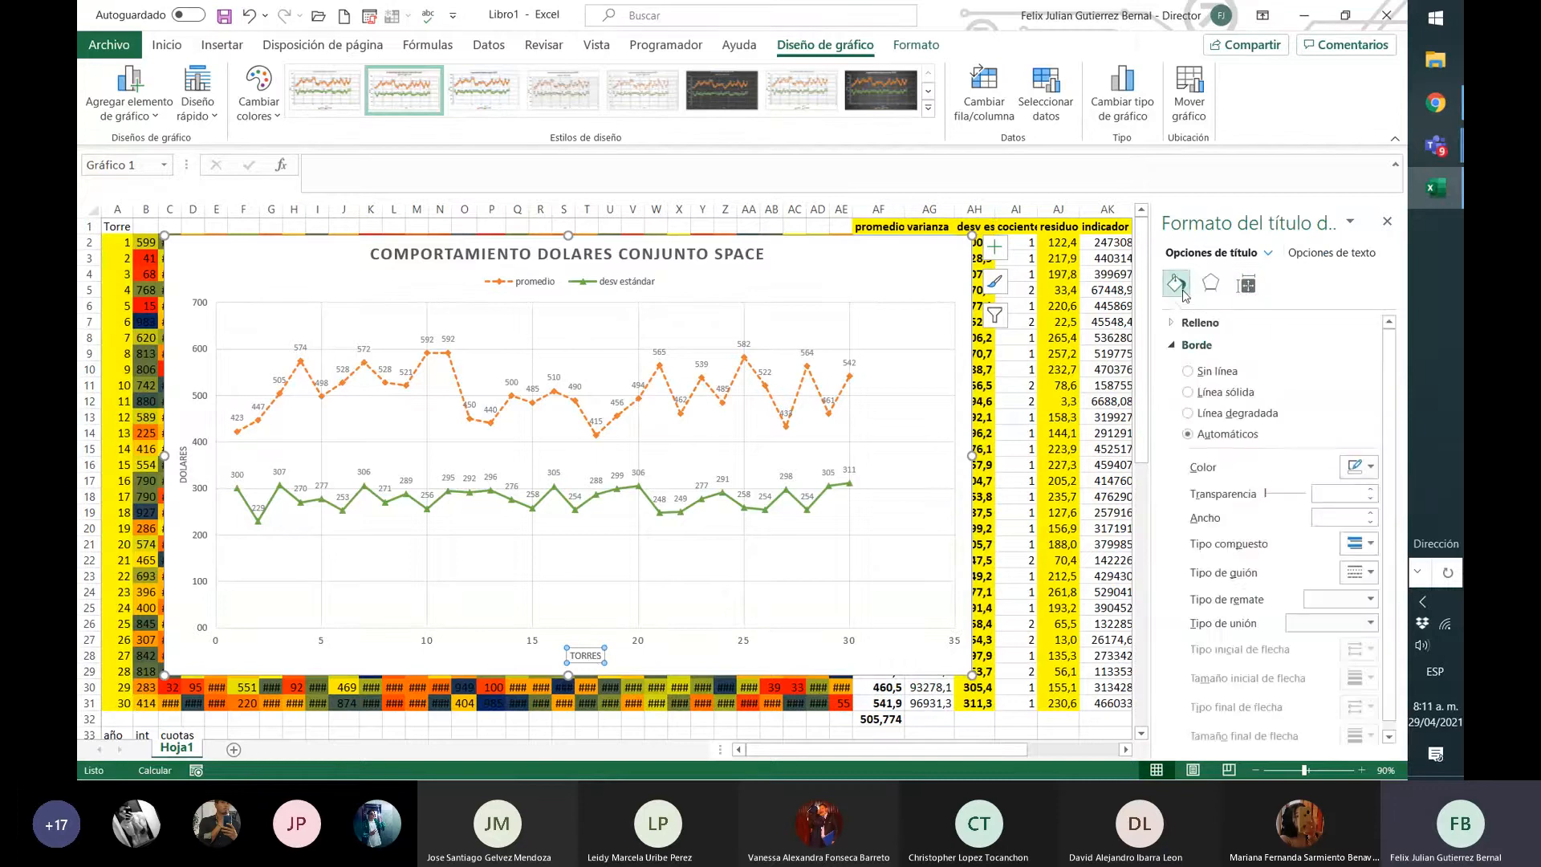
click(1365, 466)
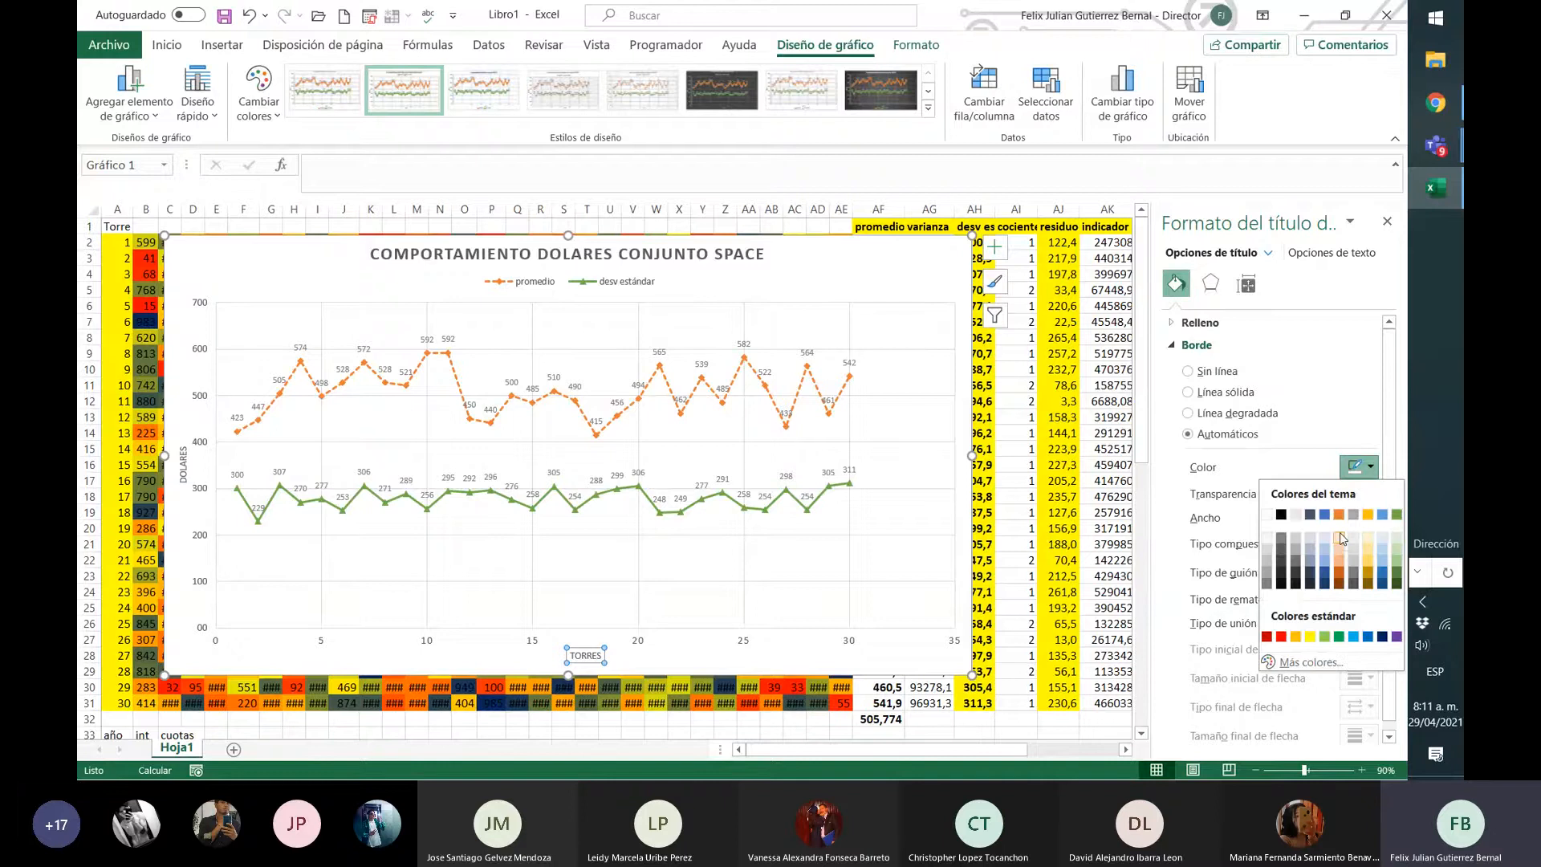
click(1339, 537)
click(641, 648)
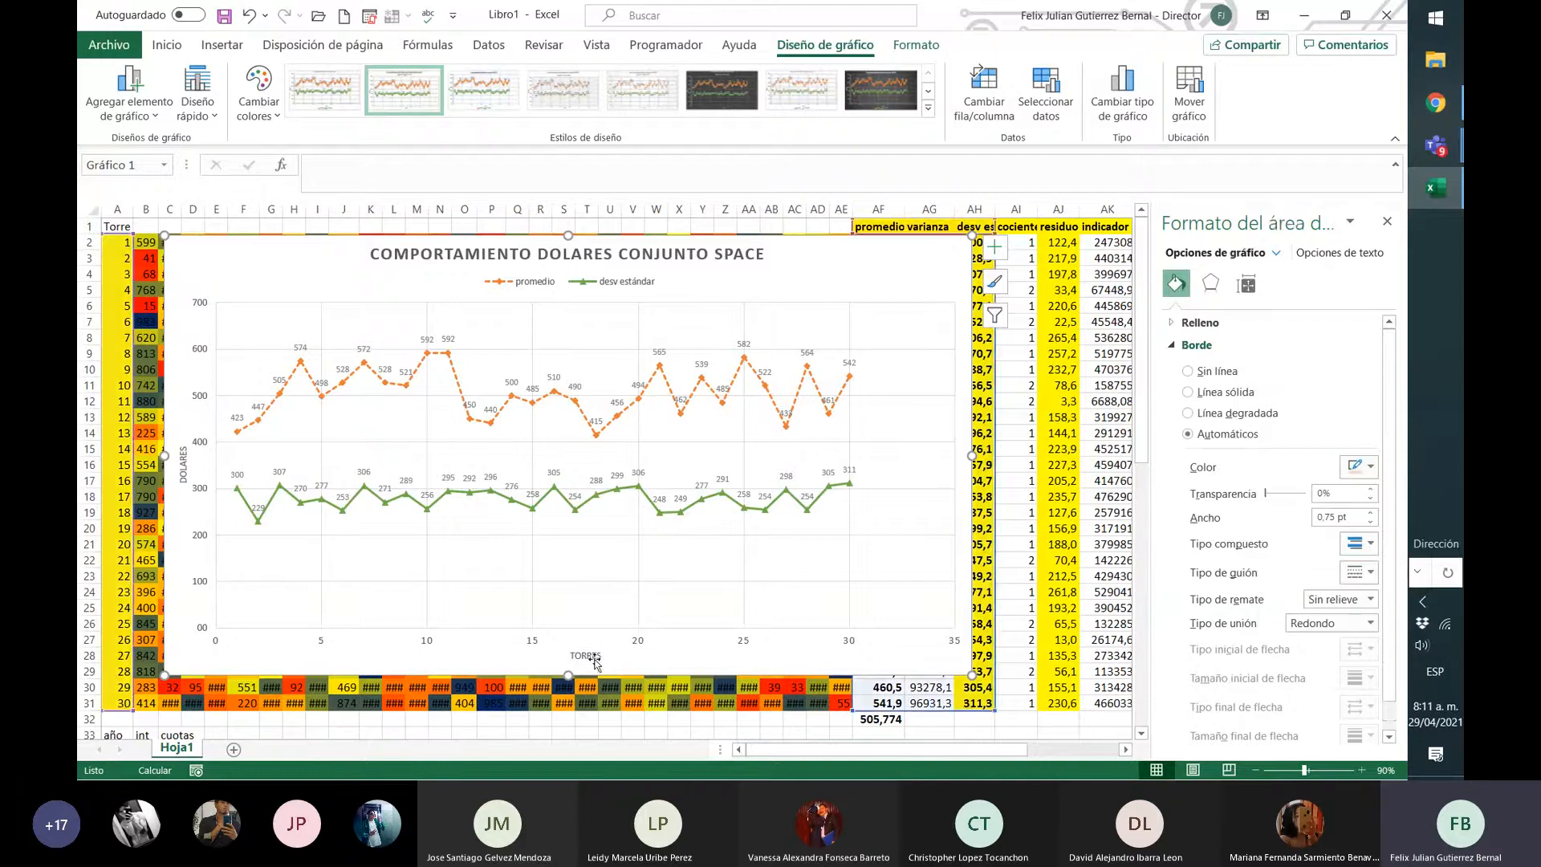
- Fill the TORRES axis title with a solid light orange
click(592, 658)
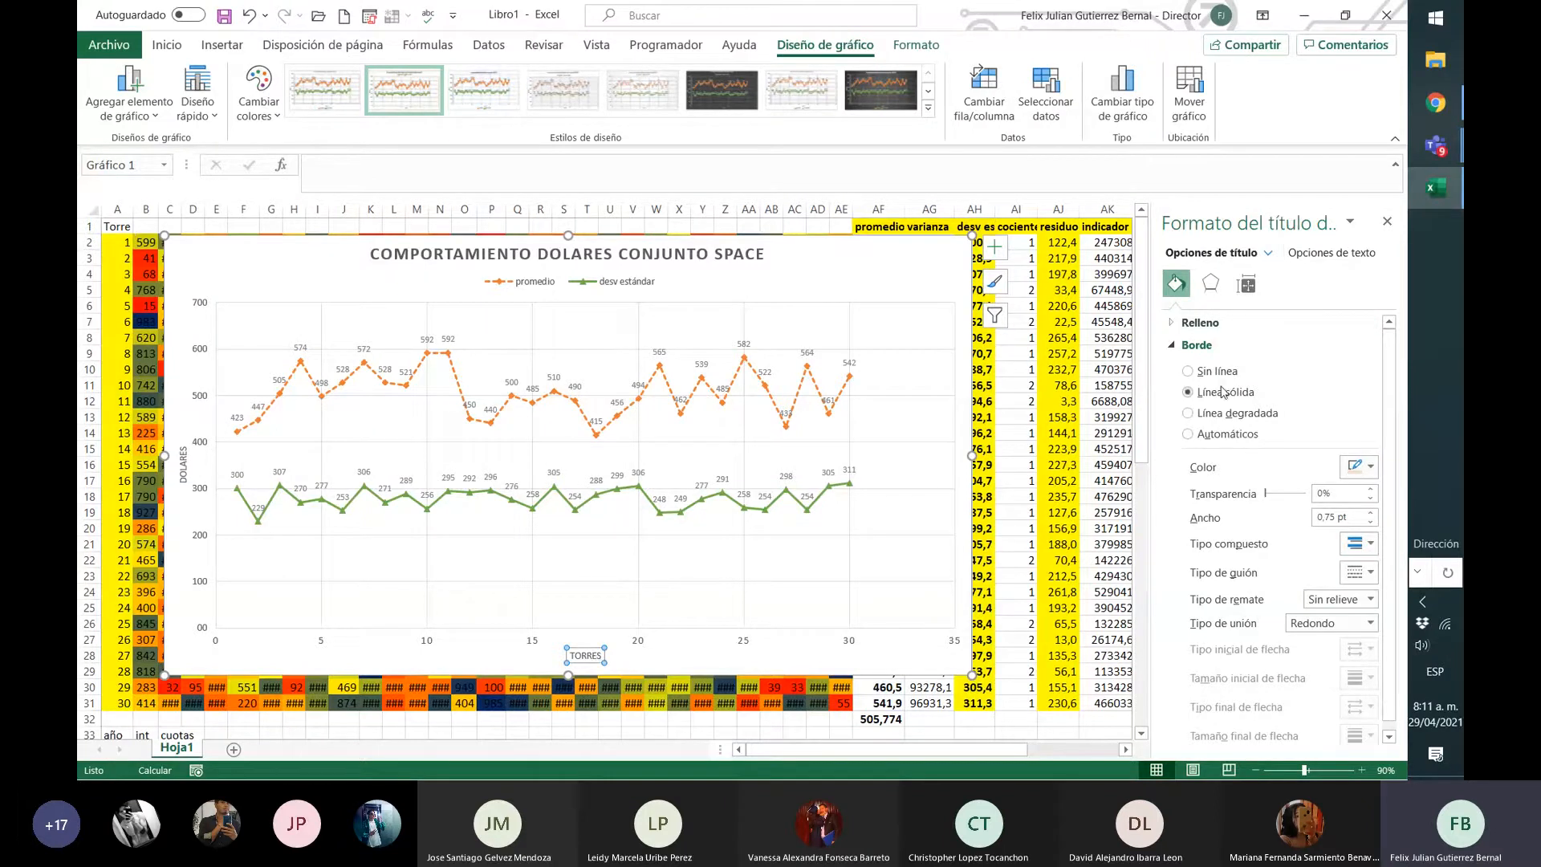
click(1210, 283)
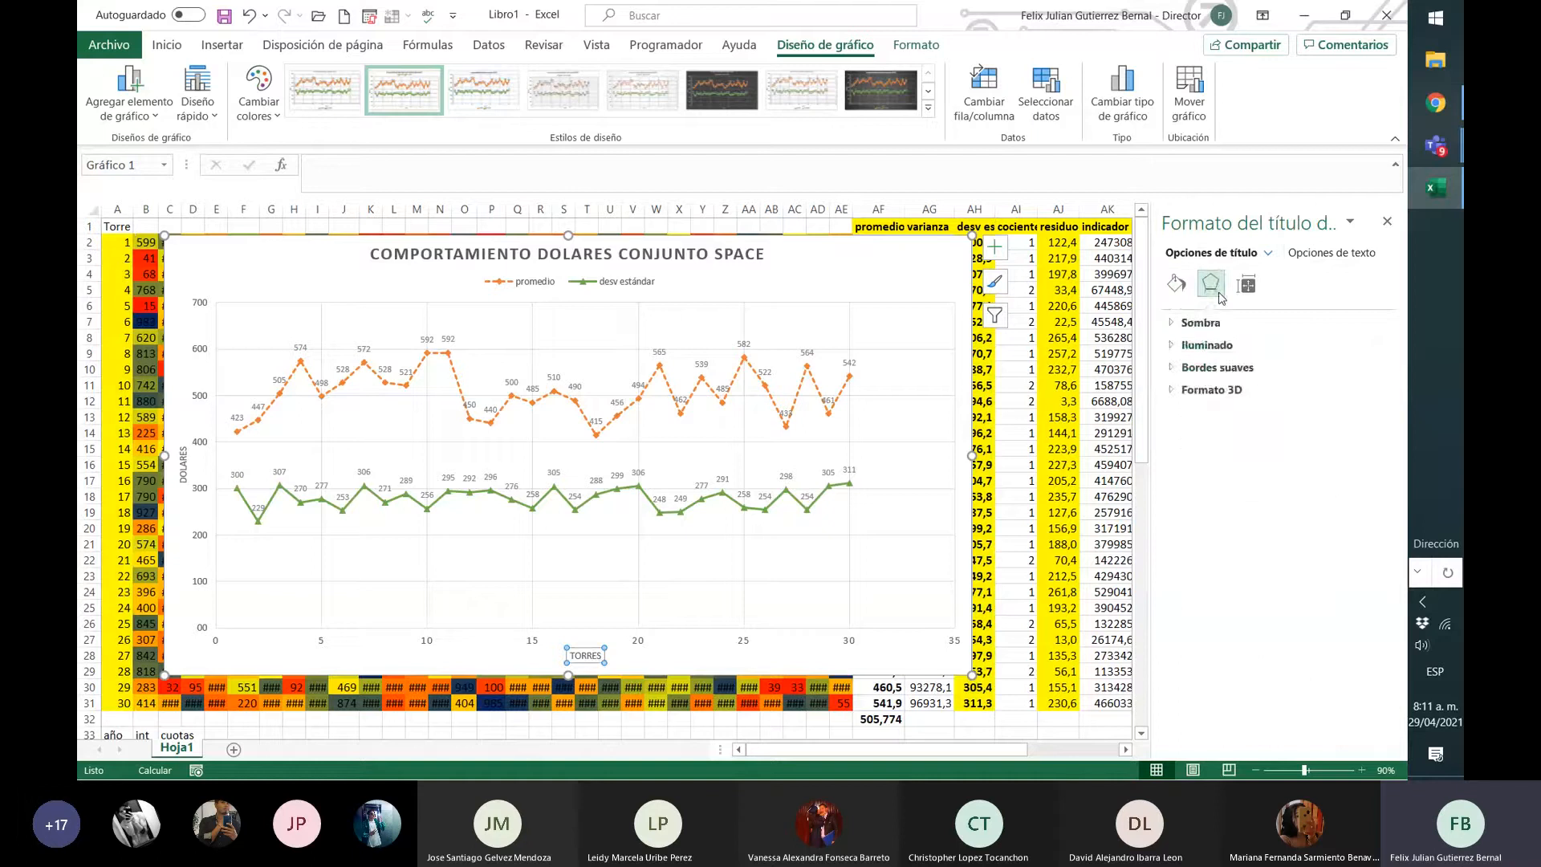
click(1244, 285)
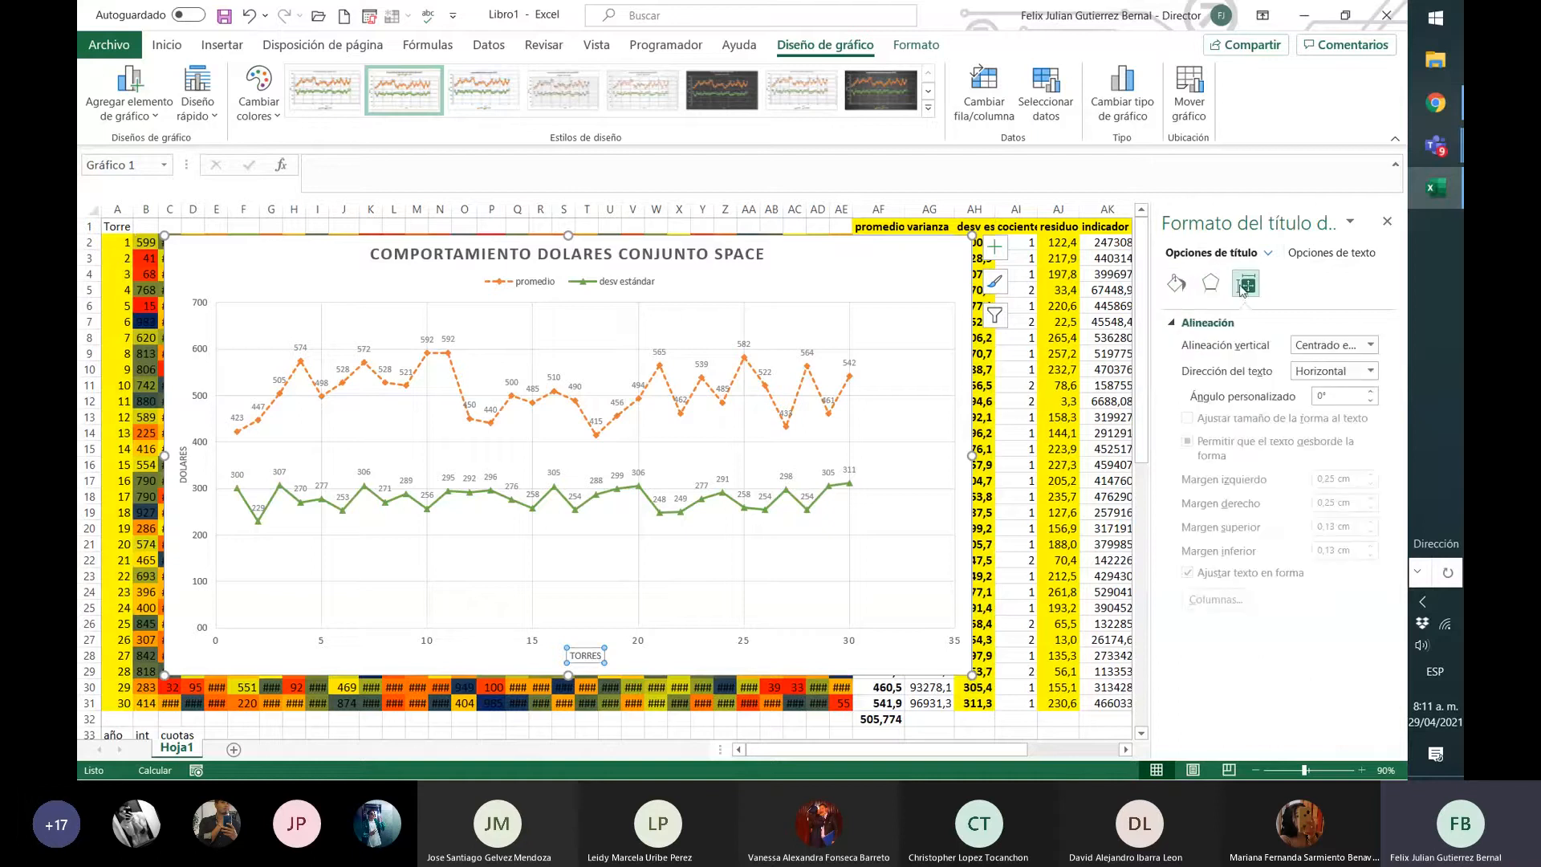
click(1183, 289)
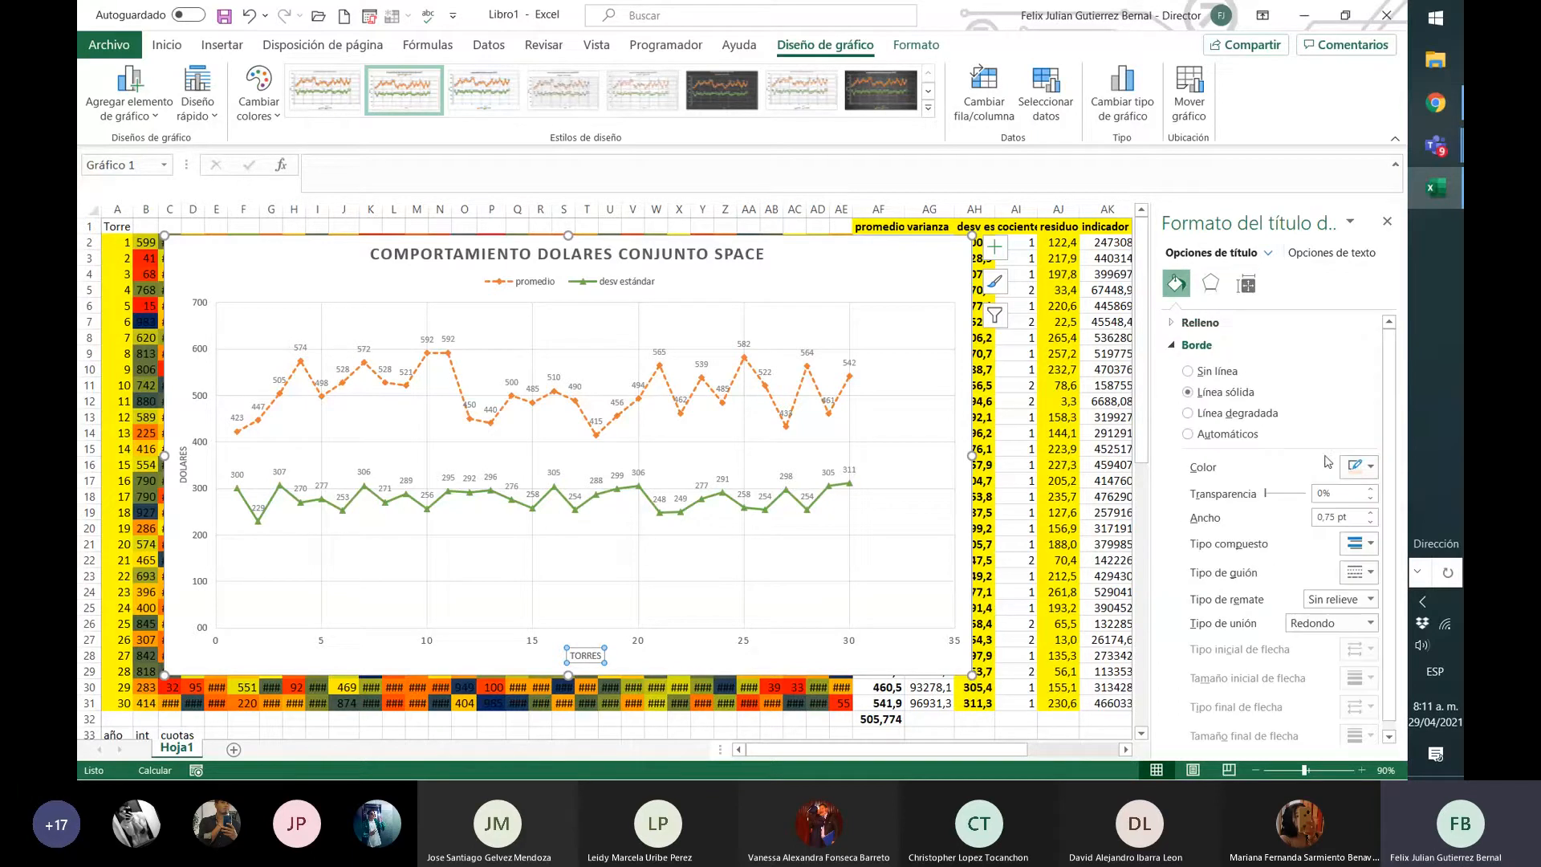
click(1174, 345)
click(1197, 321)
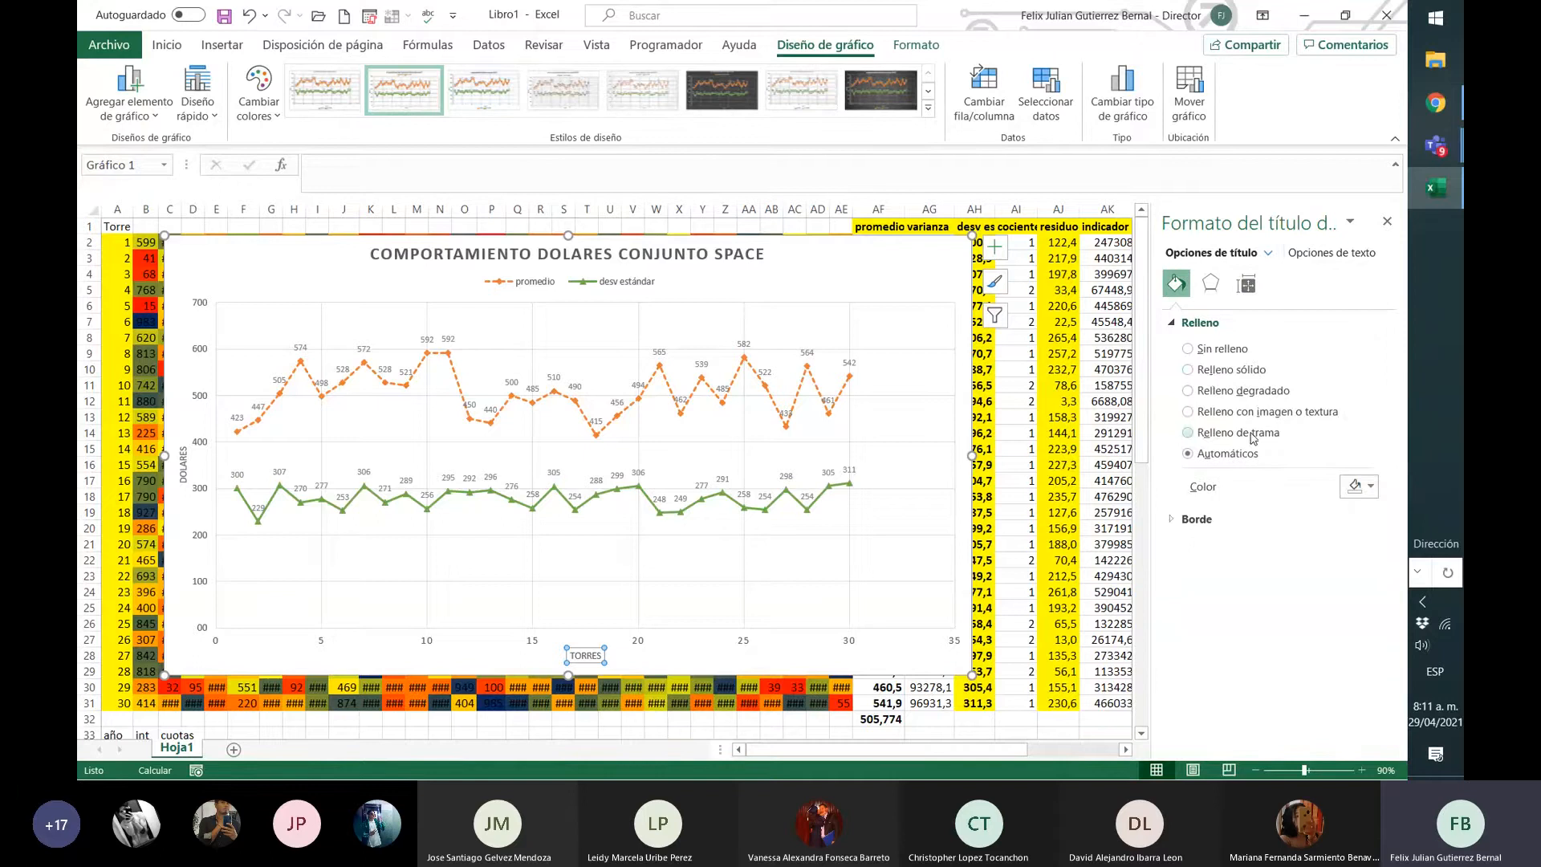
click(1206, 369)
click(1371, 487)
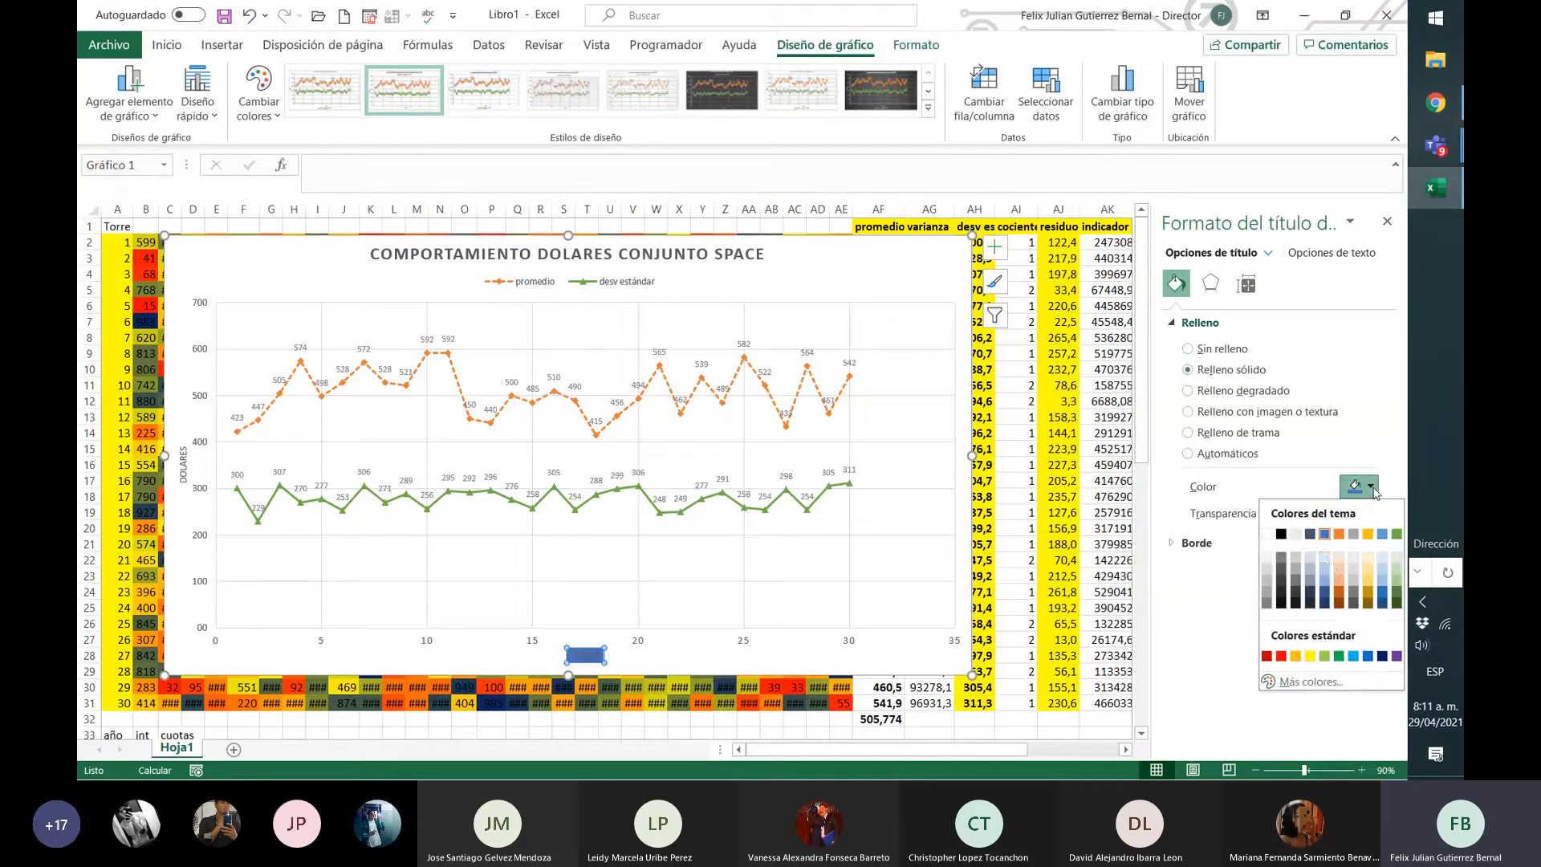
click(1344, 563)
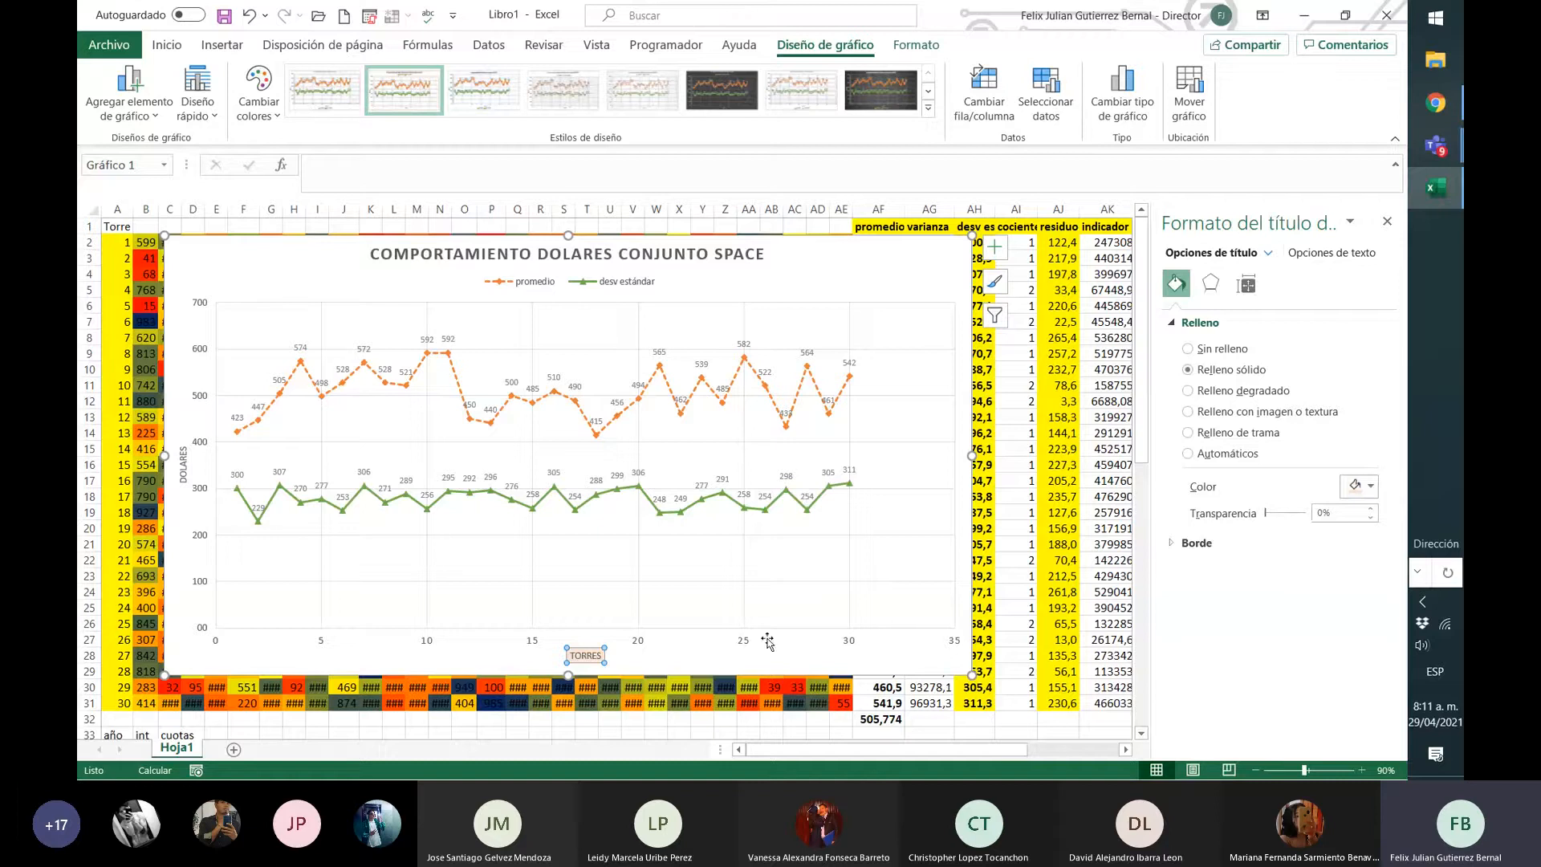
click(749, 556)
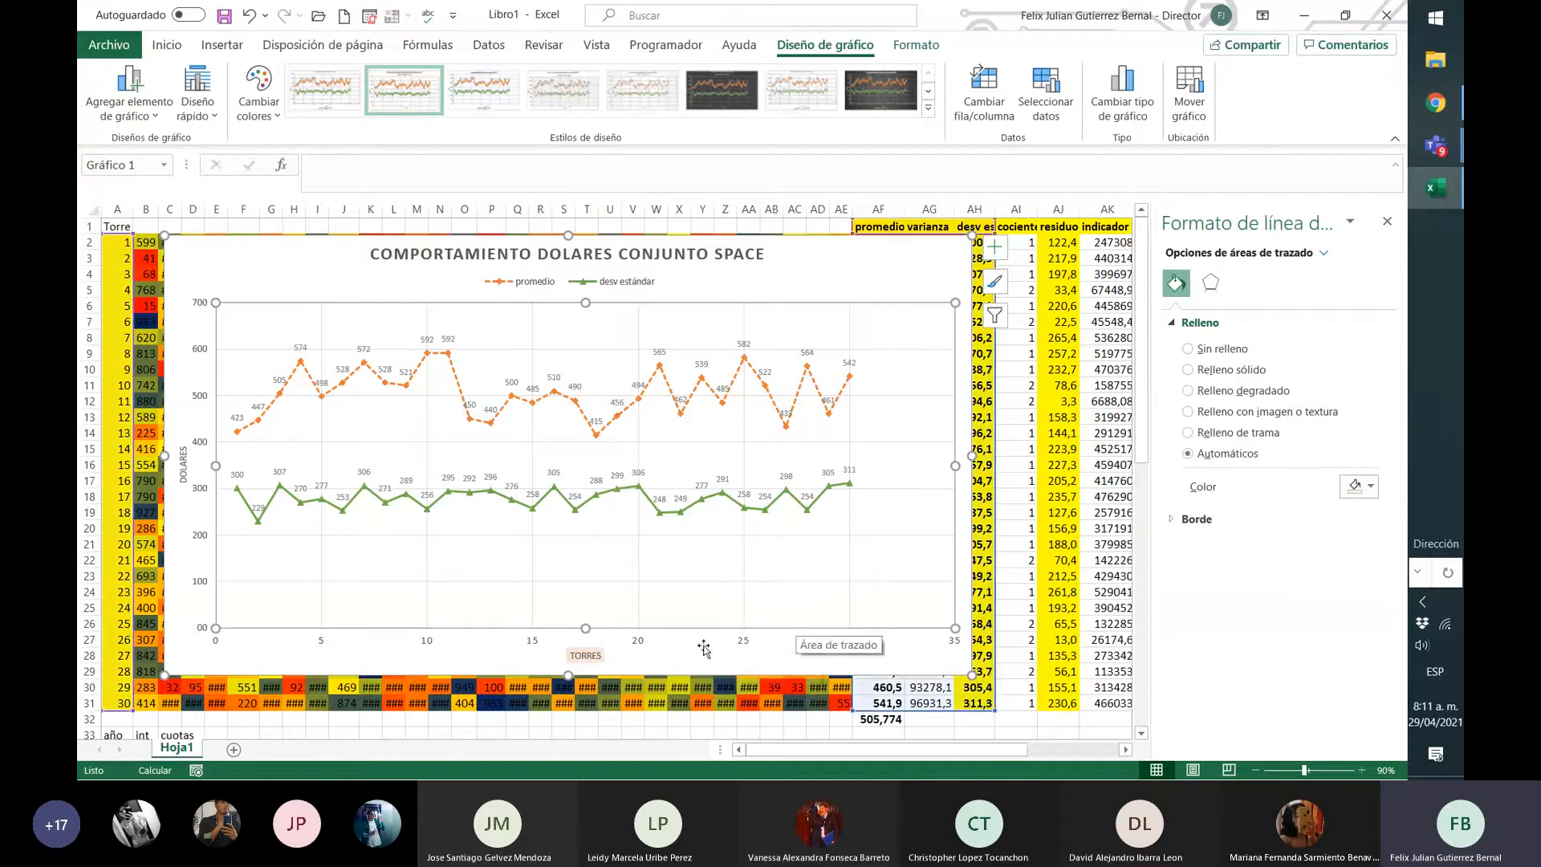
- Set the major unit of the chart's horizontal TORRES axis to 2
click(745, 642)
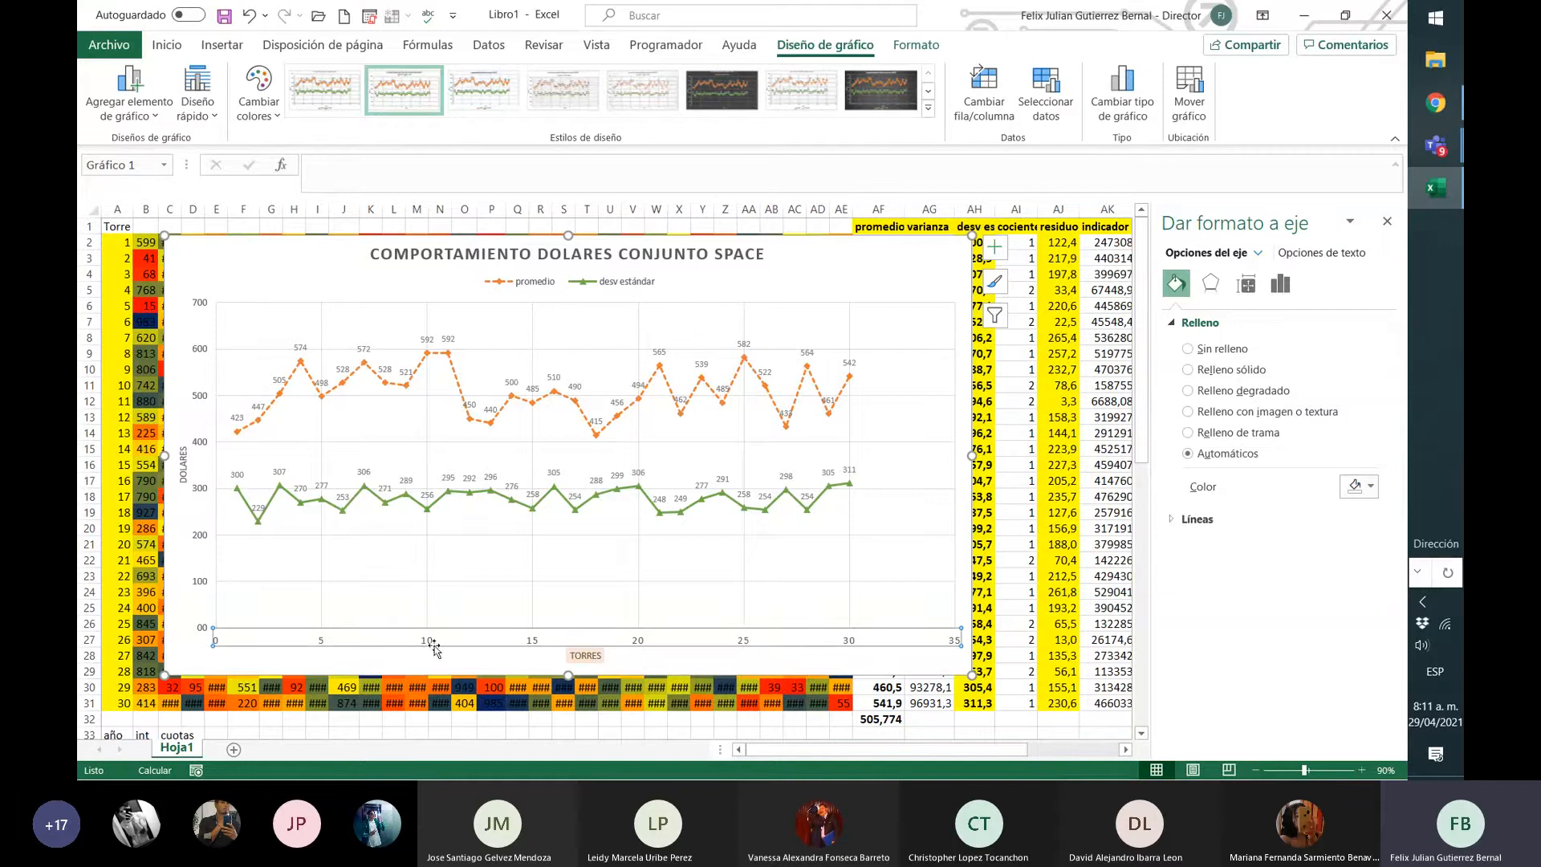
click(1320, 259)
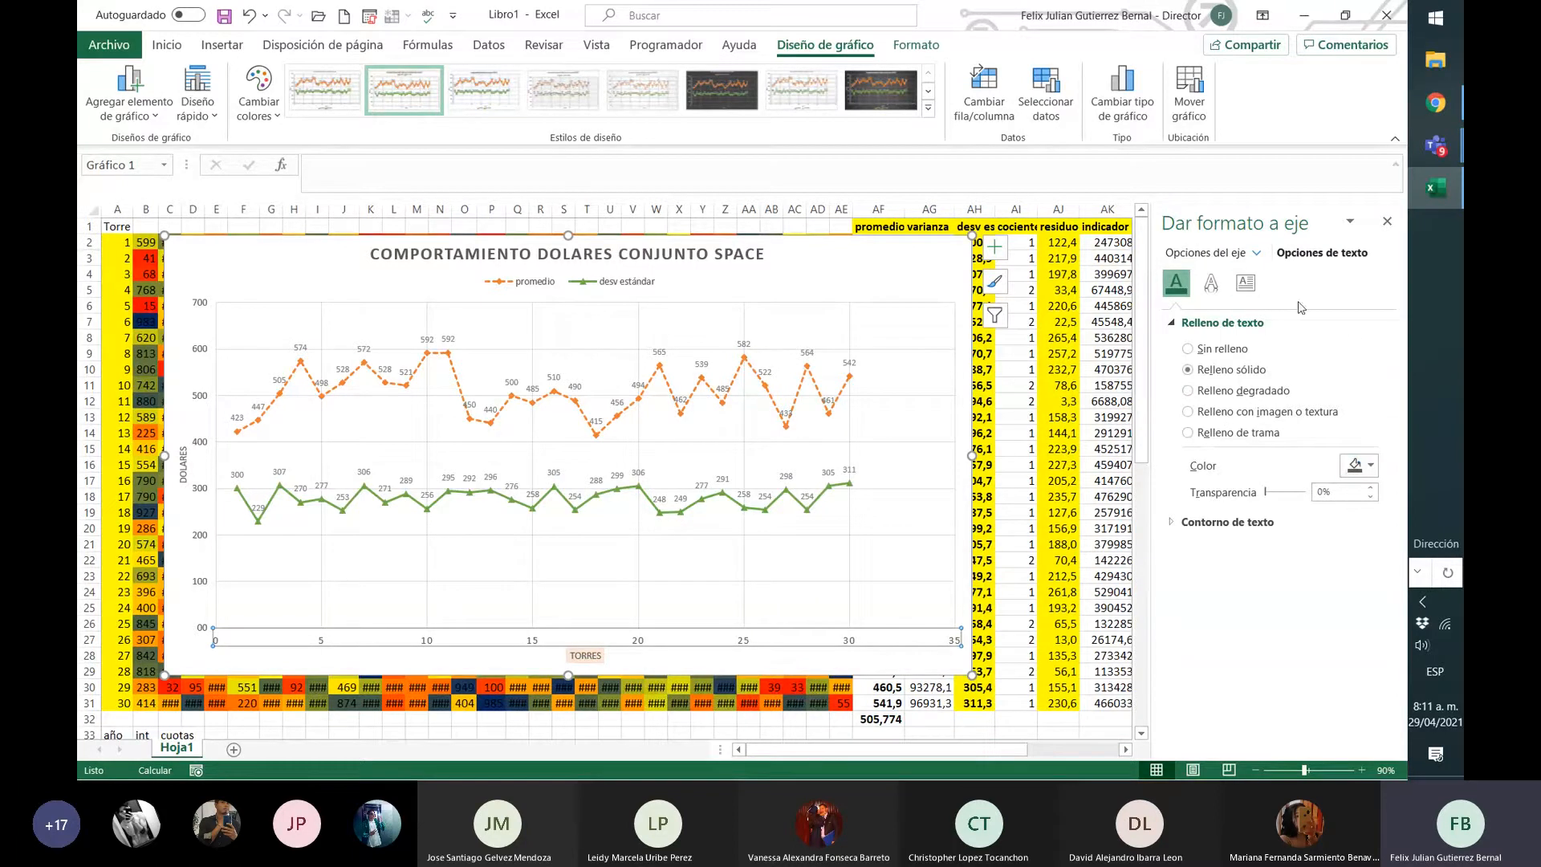
click(1242, 289)
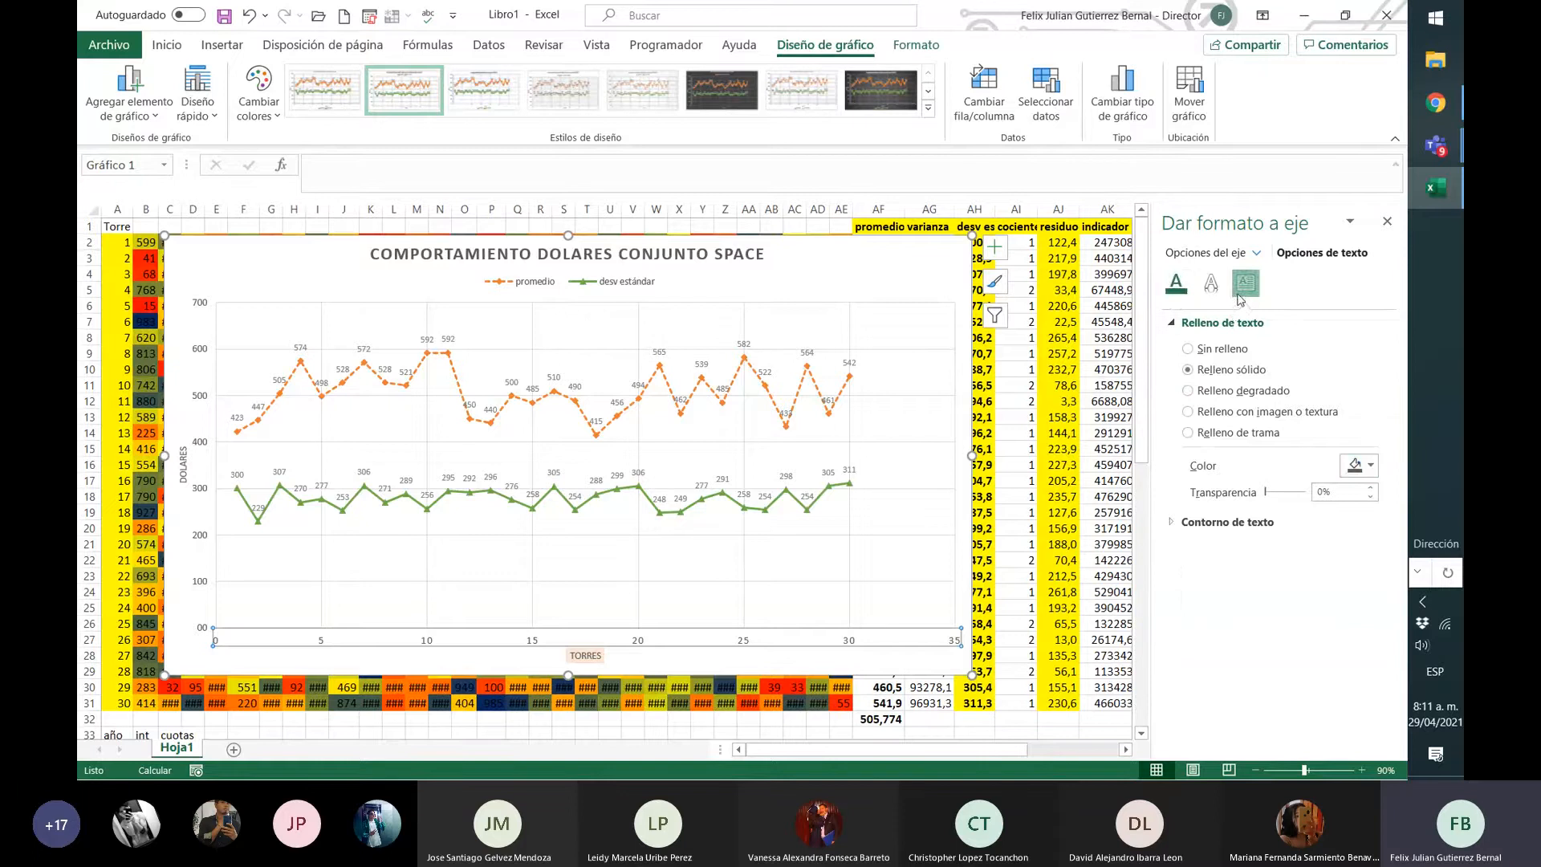
click(1211, 284)
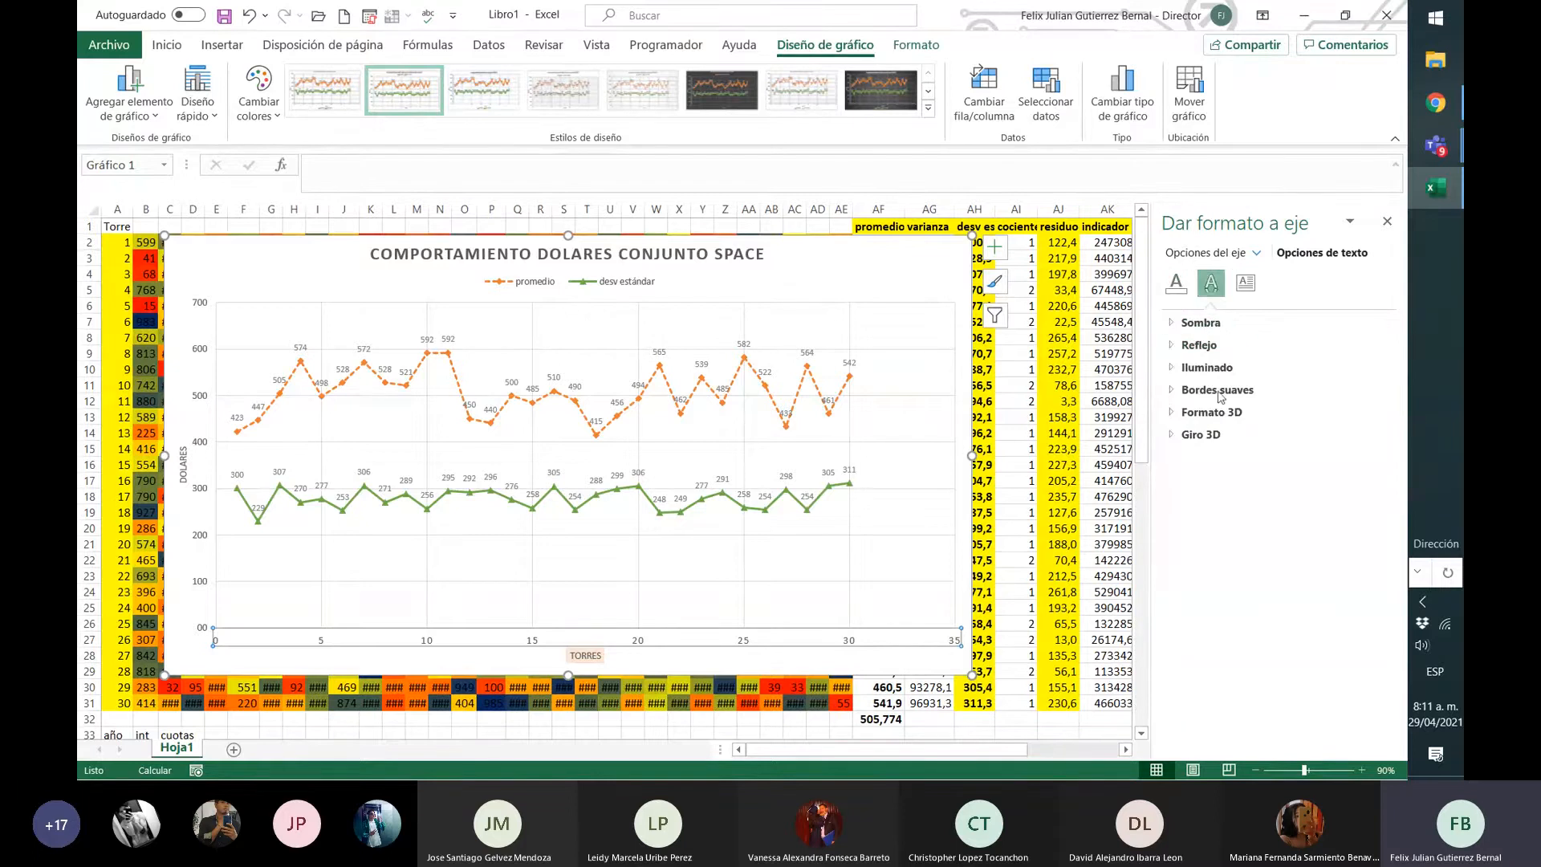
click(1184, 286)
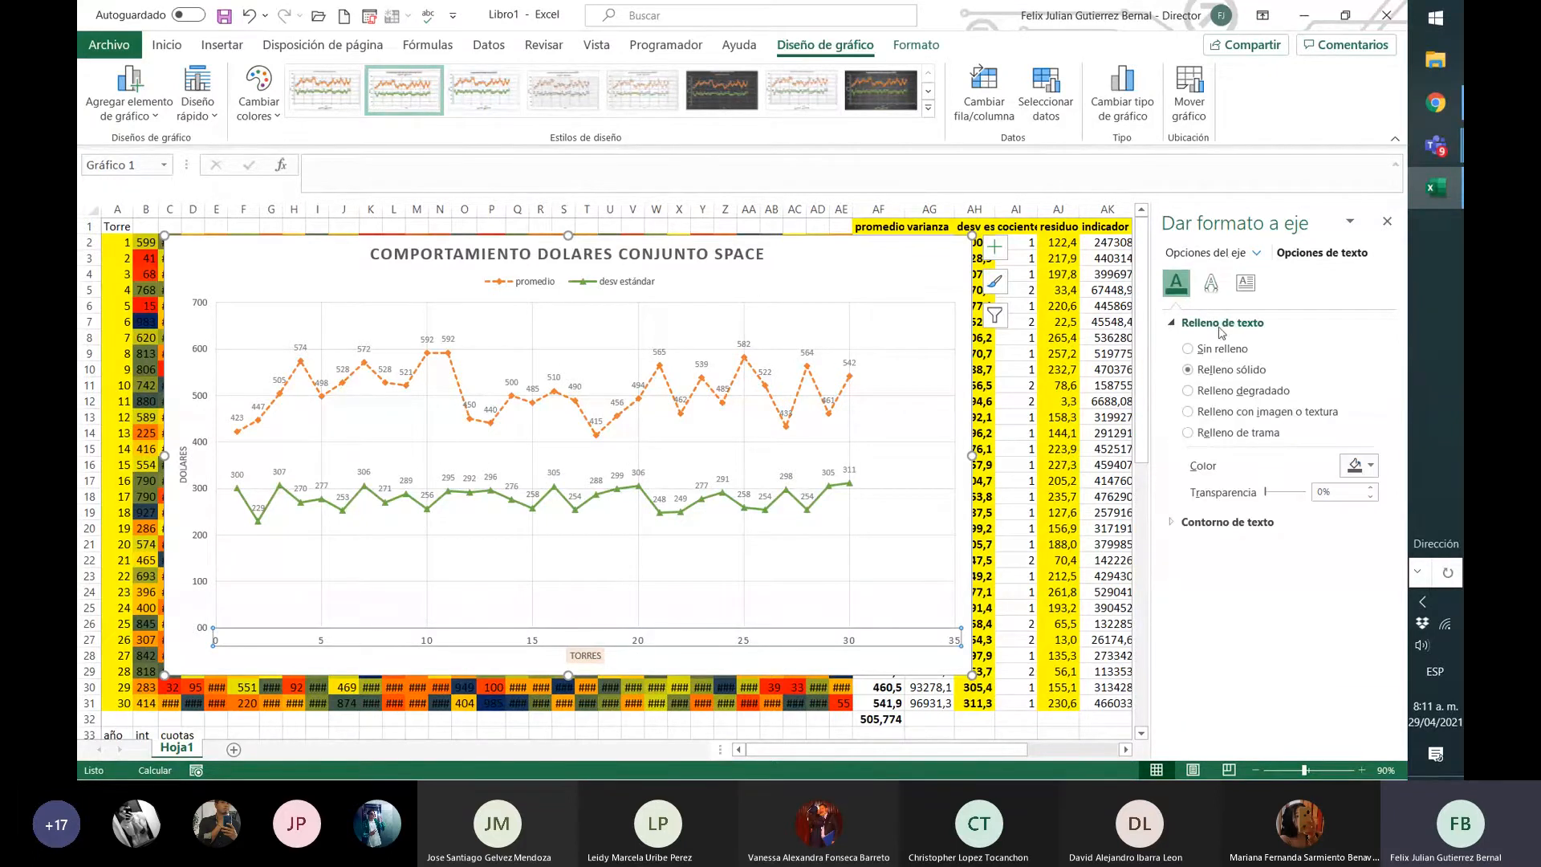
click(1226, 253)
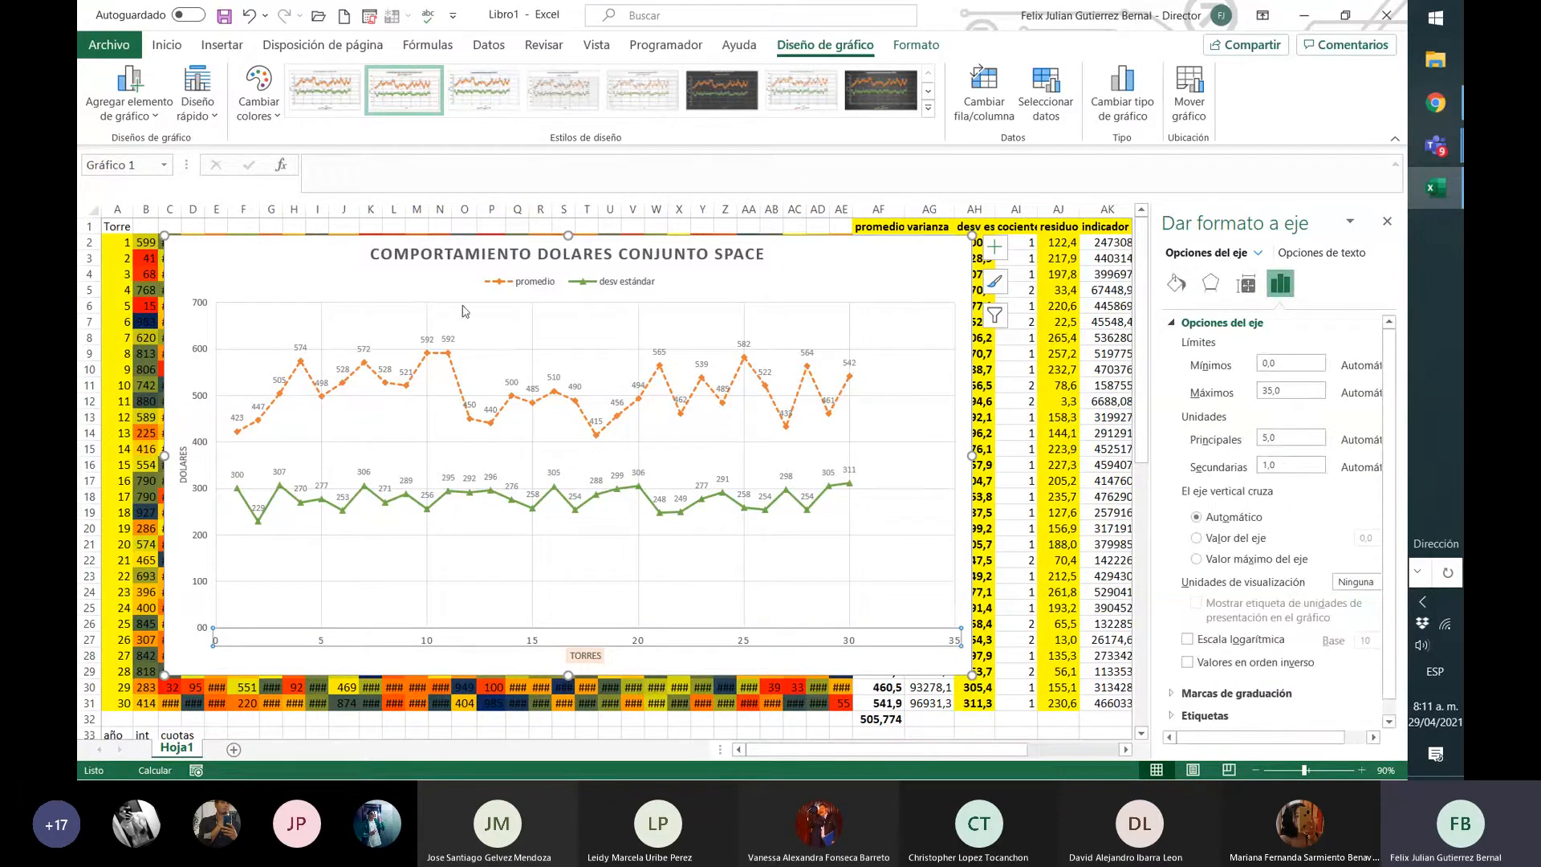
double_click(1285, 439)
text(2)
click(1292, 464)
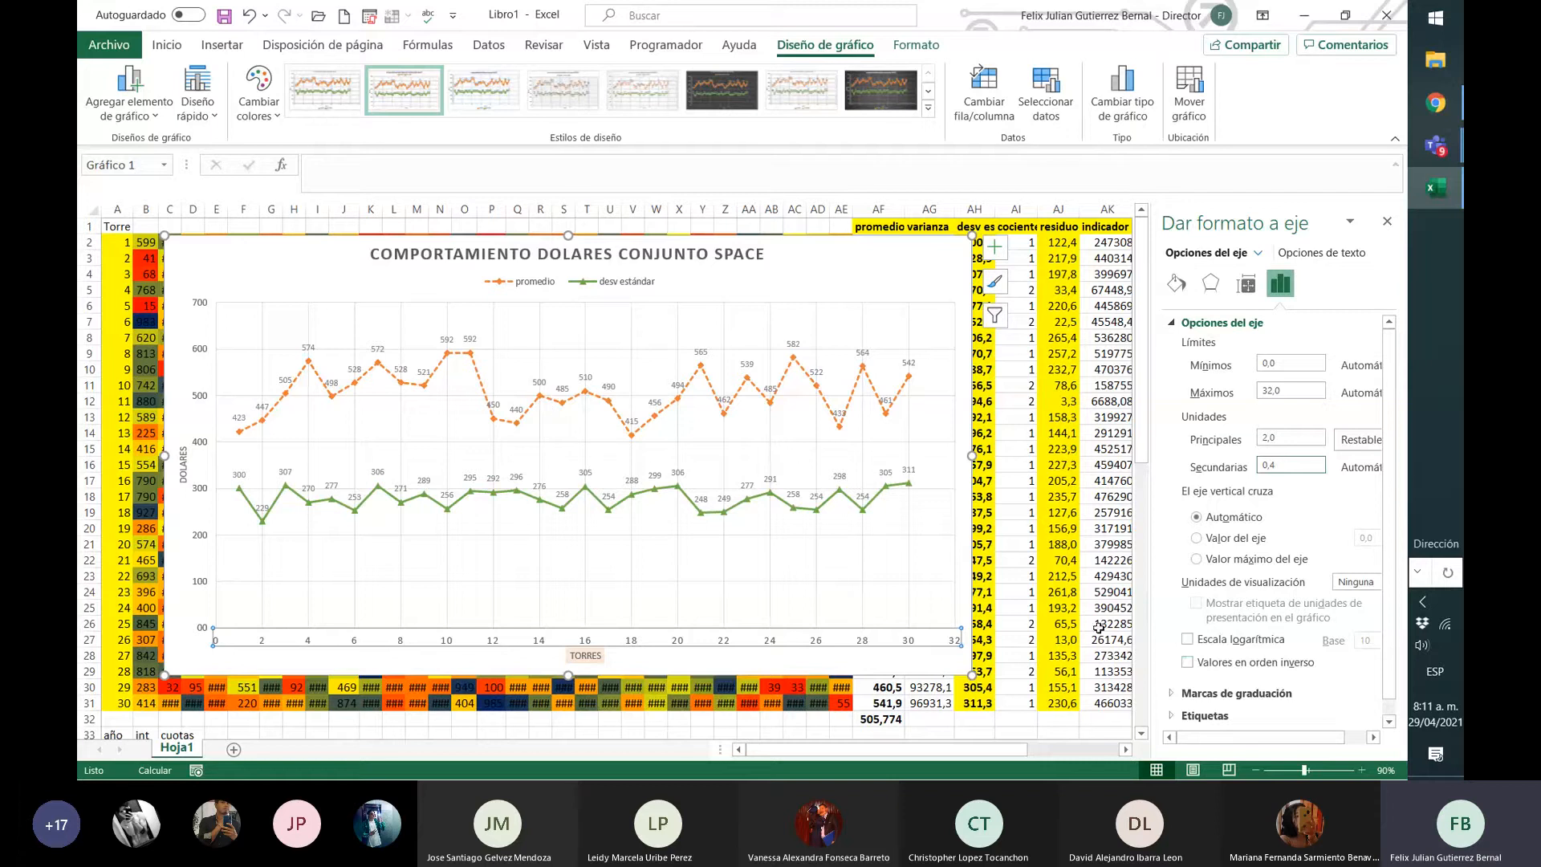
- Try a logarithmic scale on the horizontal TORRES axis, and switch it back off
scroll(1263, 613, down, 1)
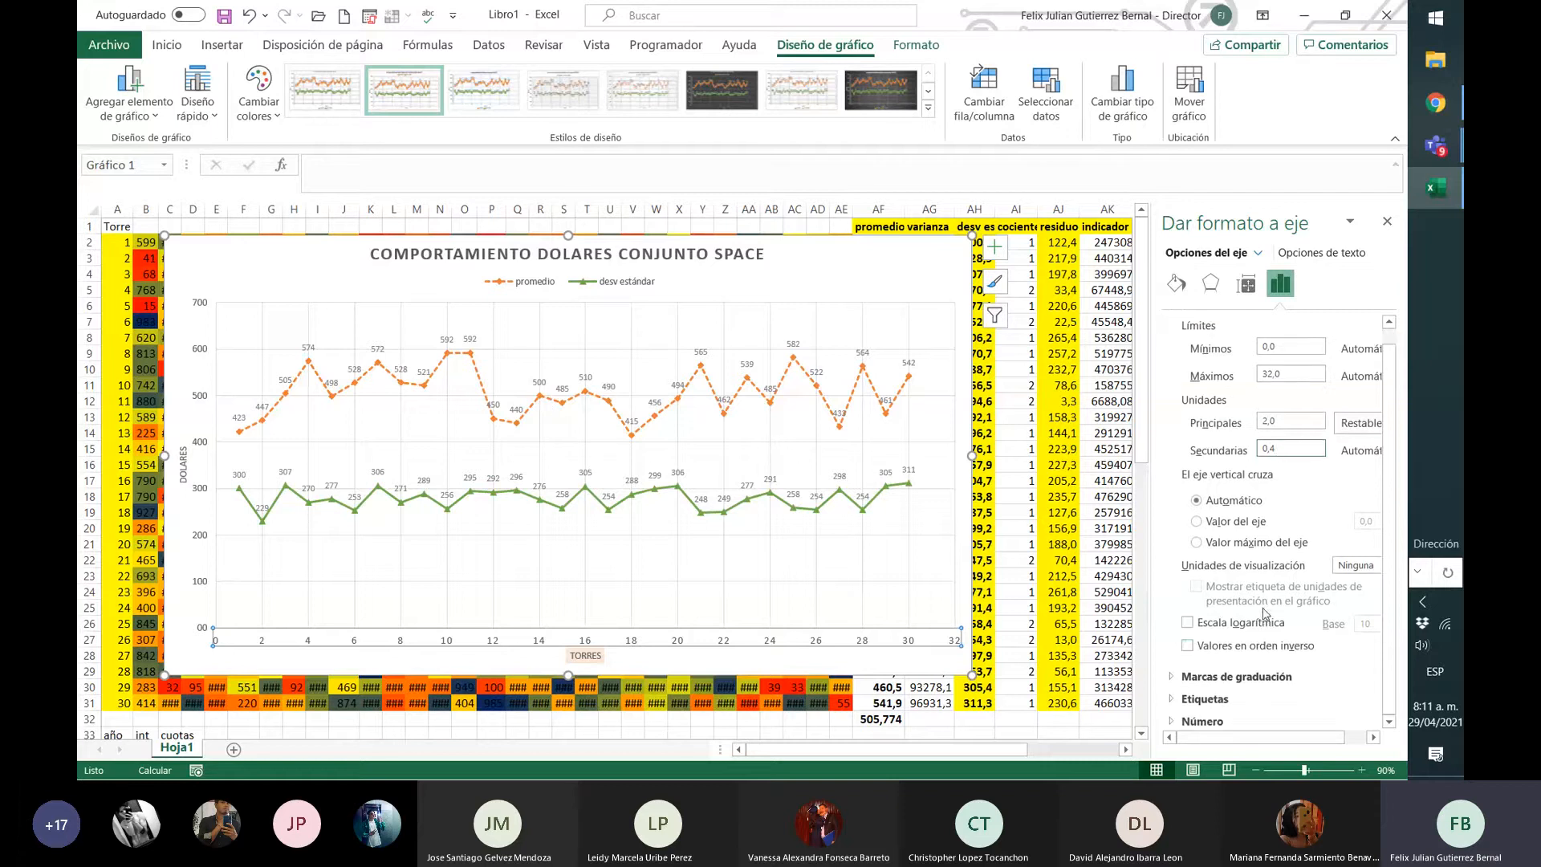
click(1188, 624)
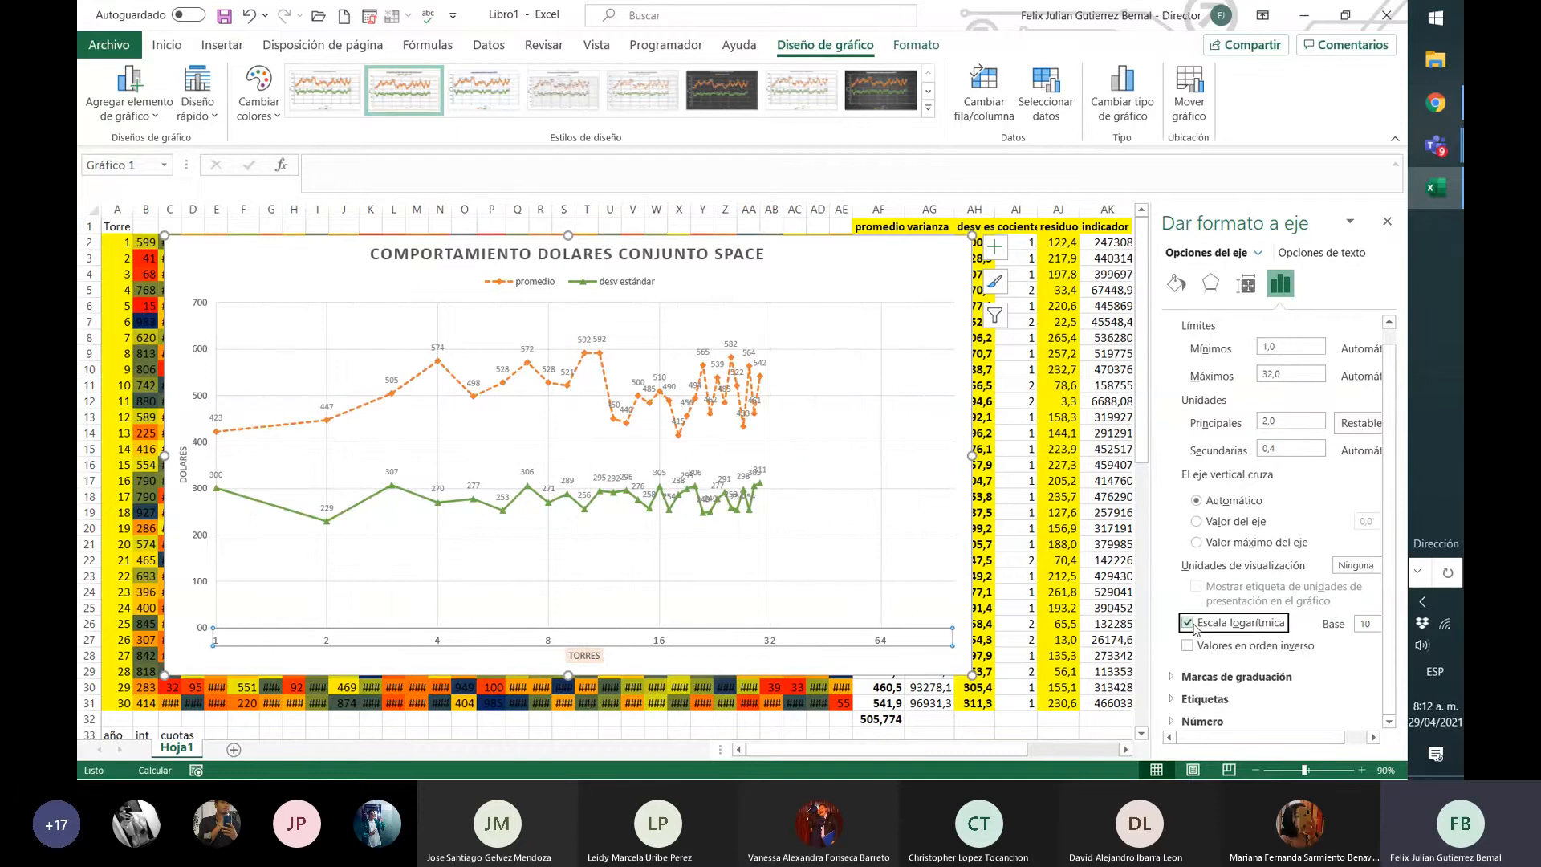
click(1190, 624)
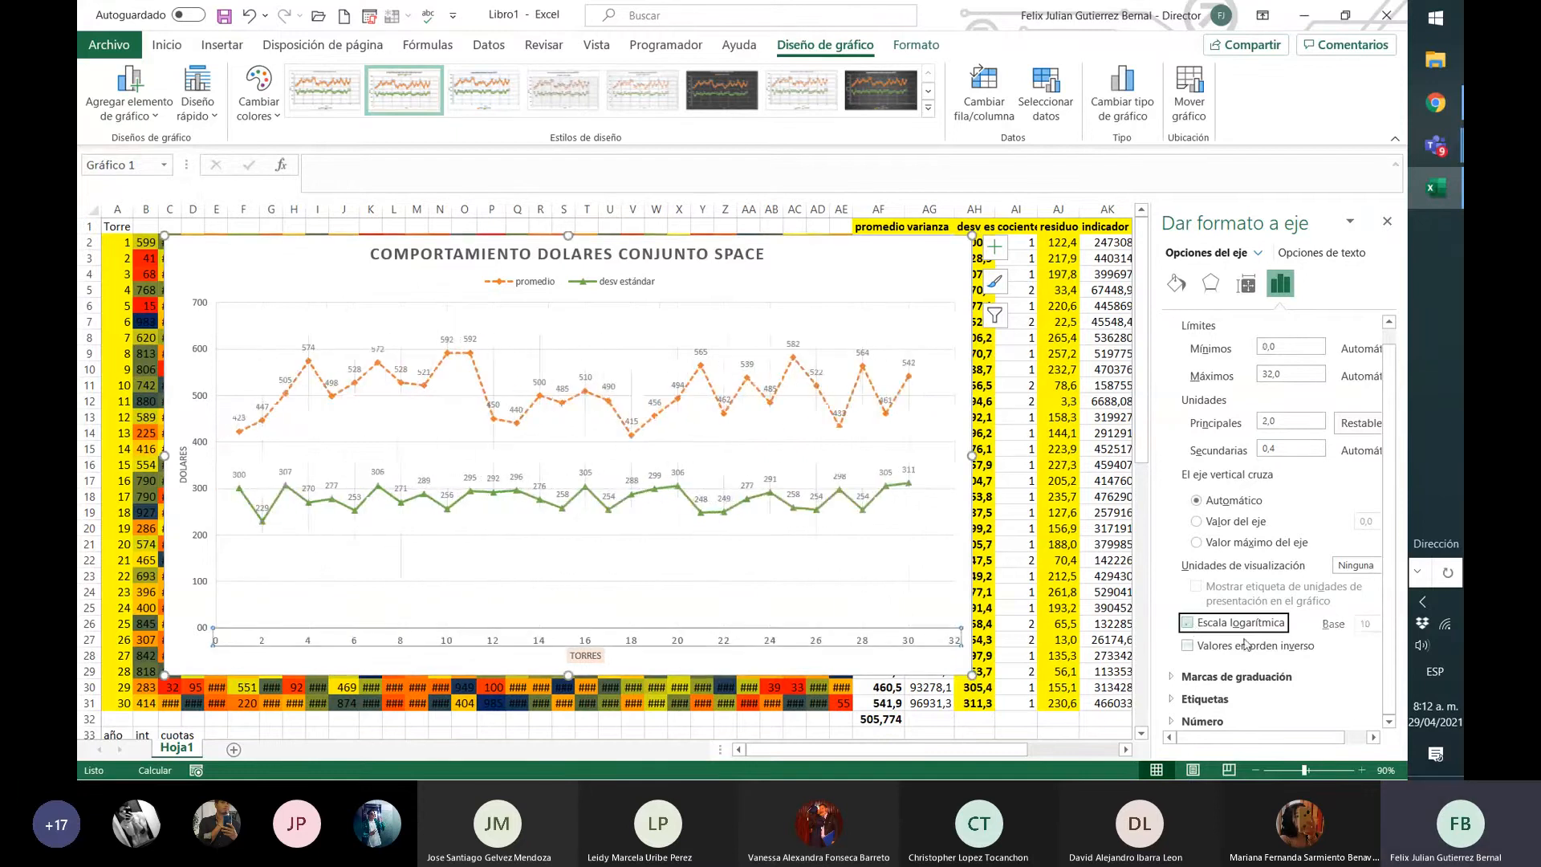
- Examine the horizontal axis's label, alignment, effect, fill and line formatting options
click(1178, 700)
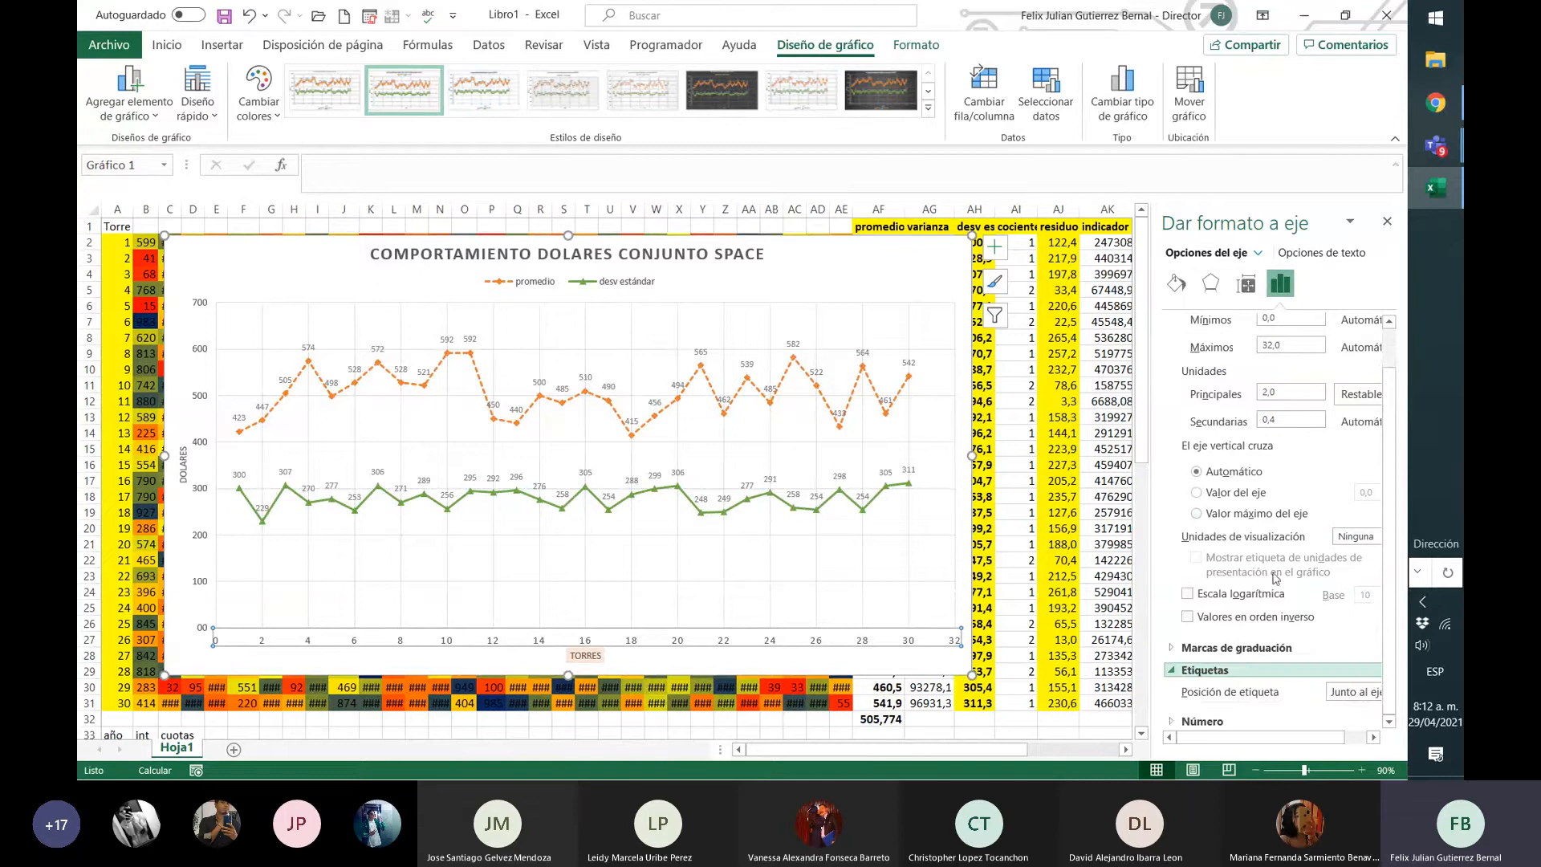
scroll(1274, 561, up, 1)
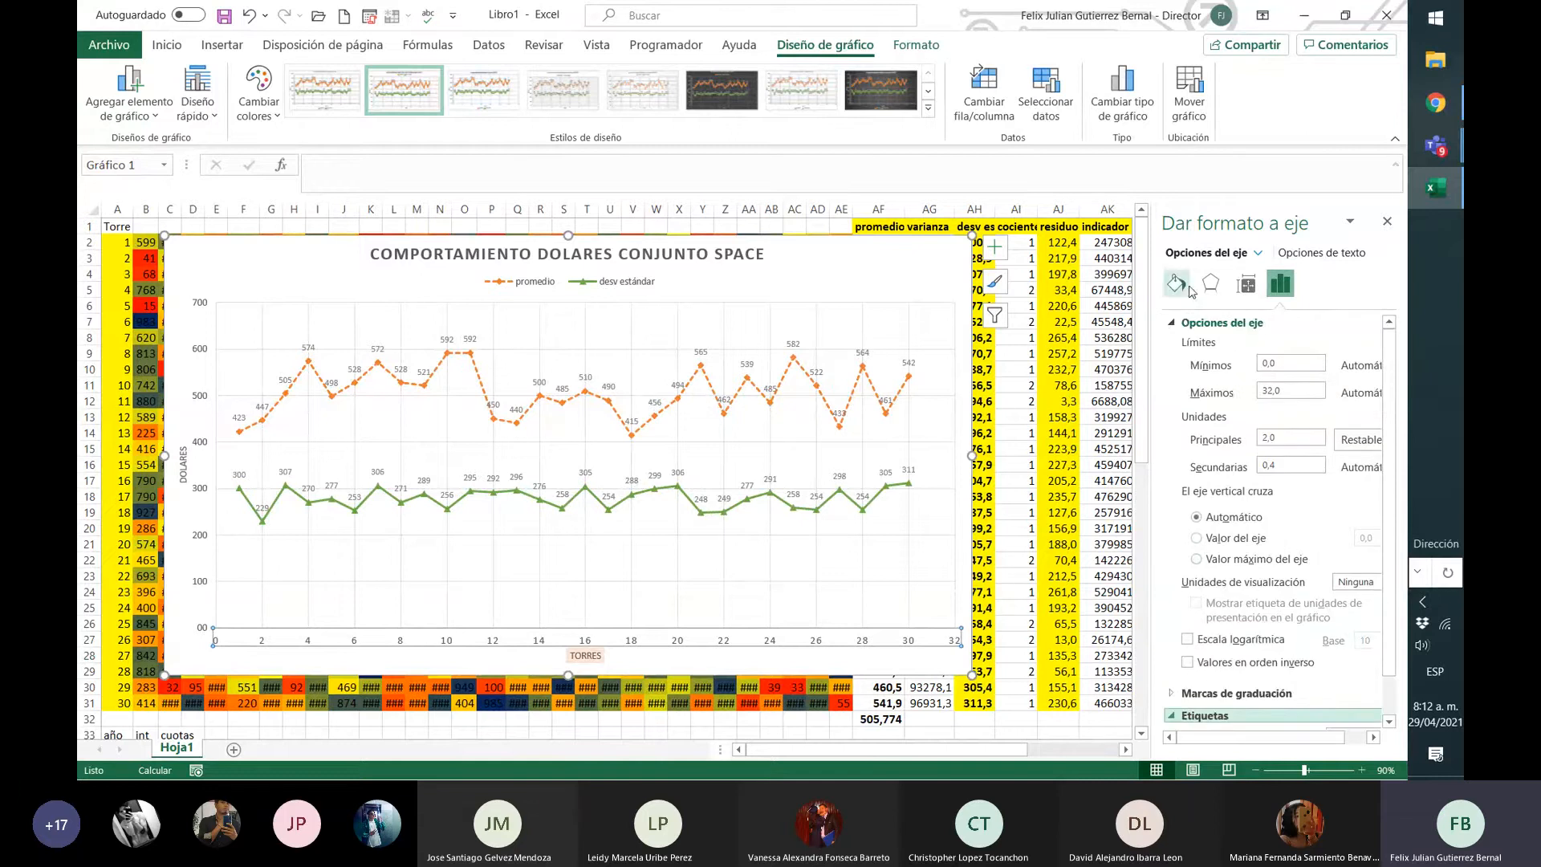
click(1246, 289)
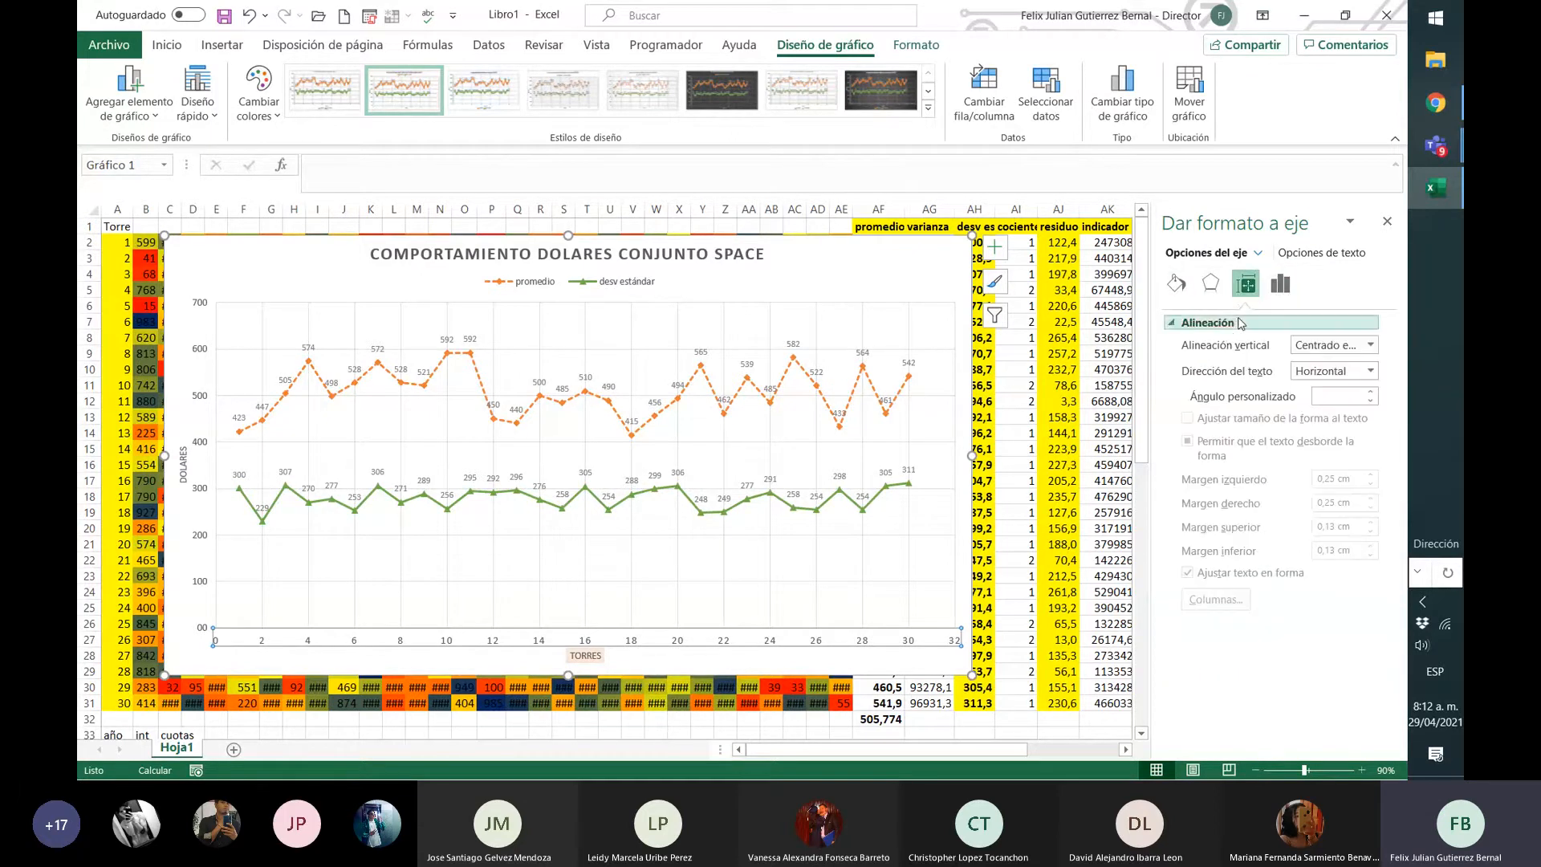
click(1210, 282)
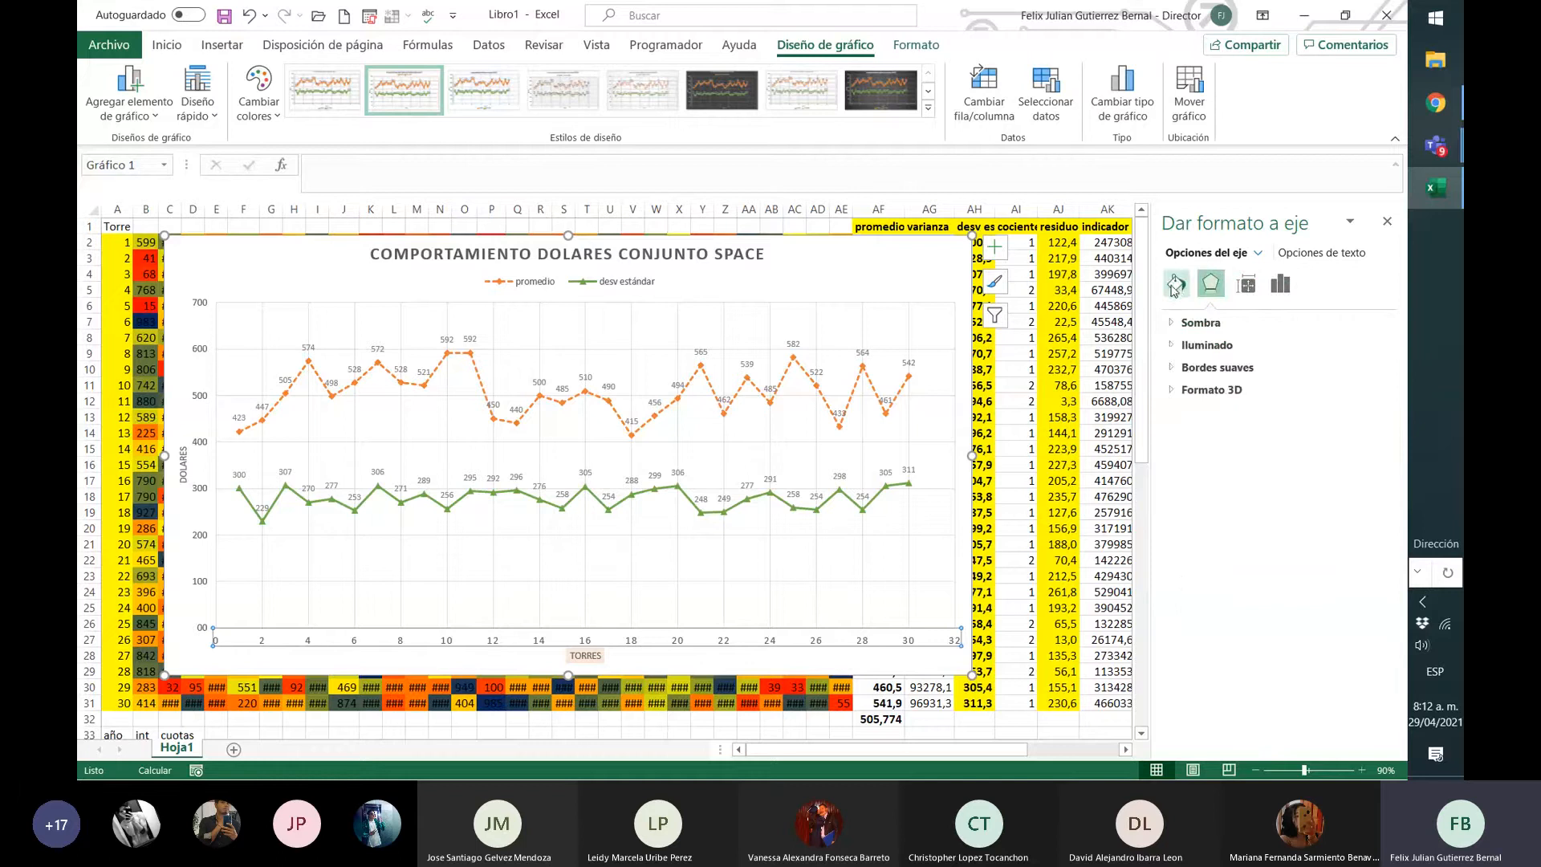
click(1175, 284)
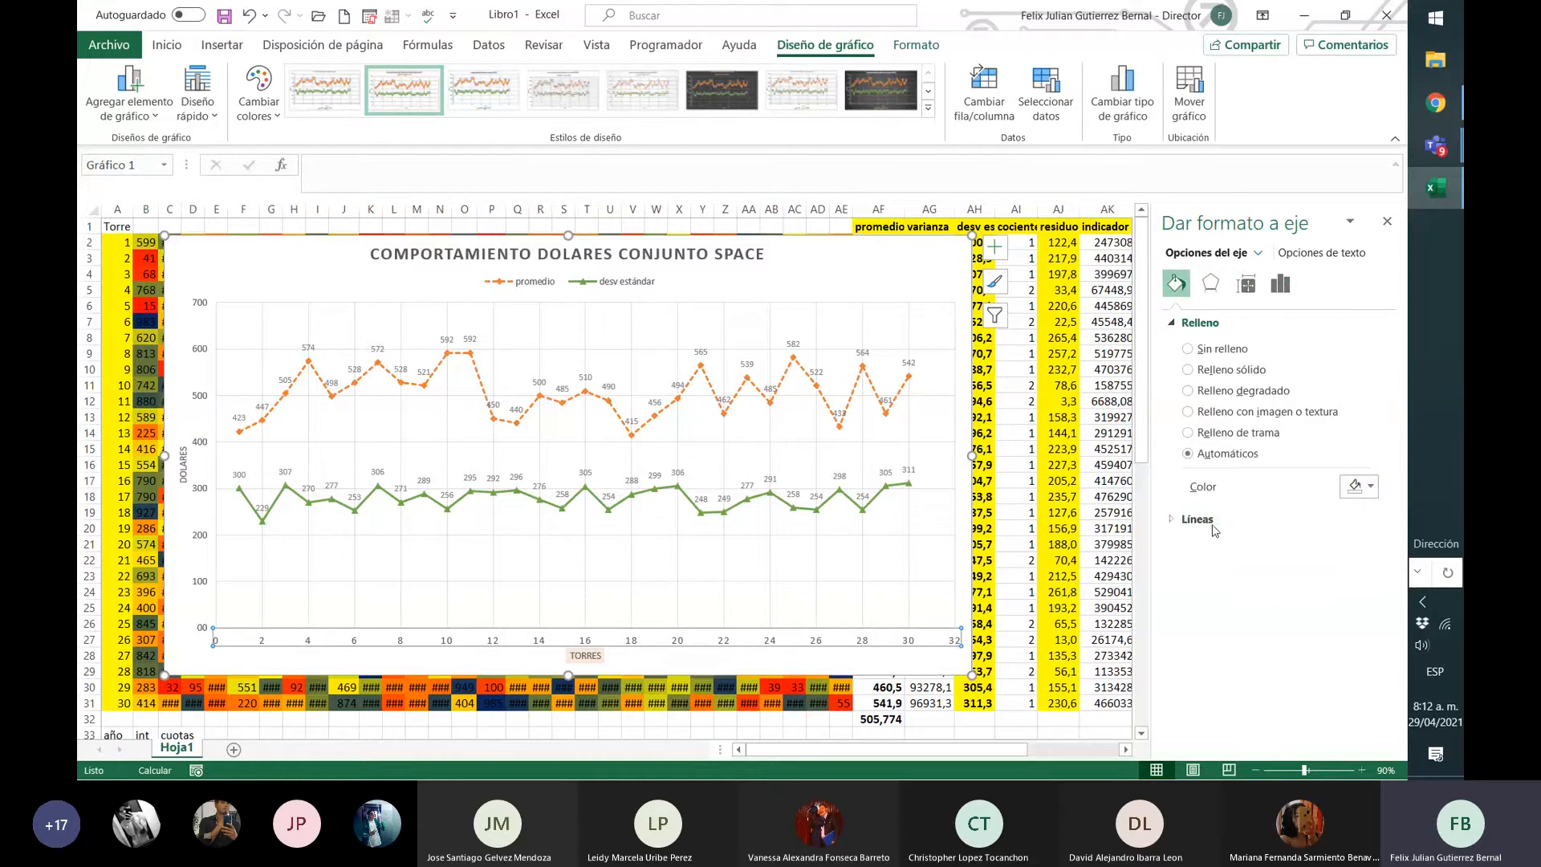
click(1213, 527)
scroll(1258, 575, down, 1)
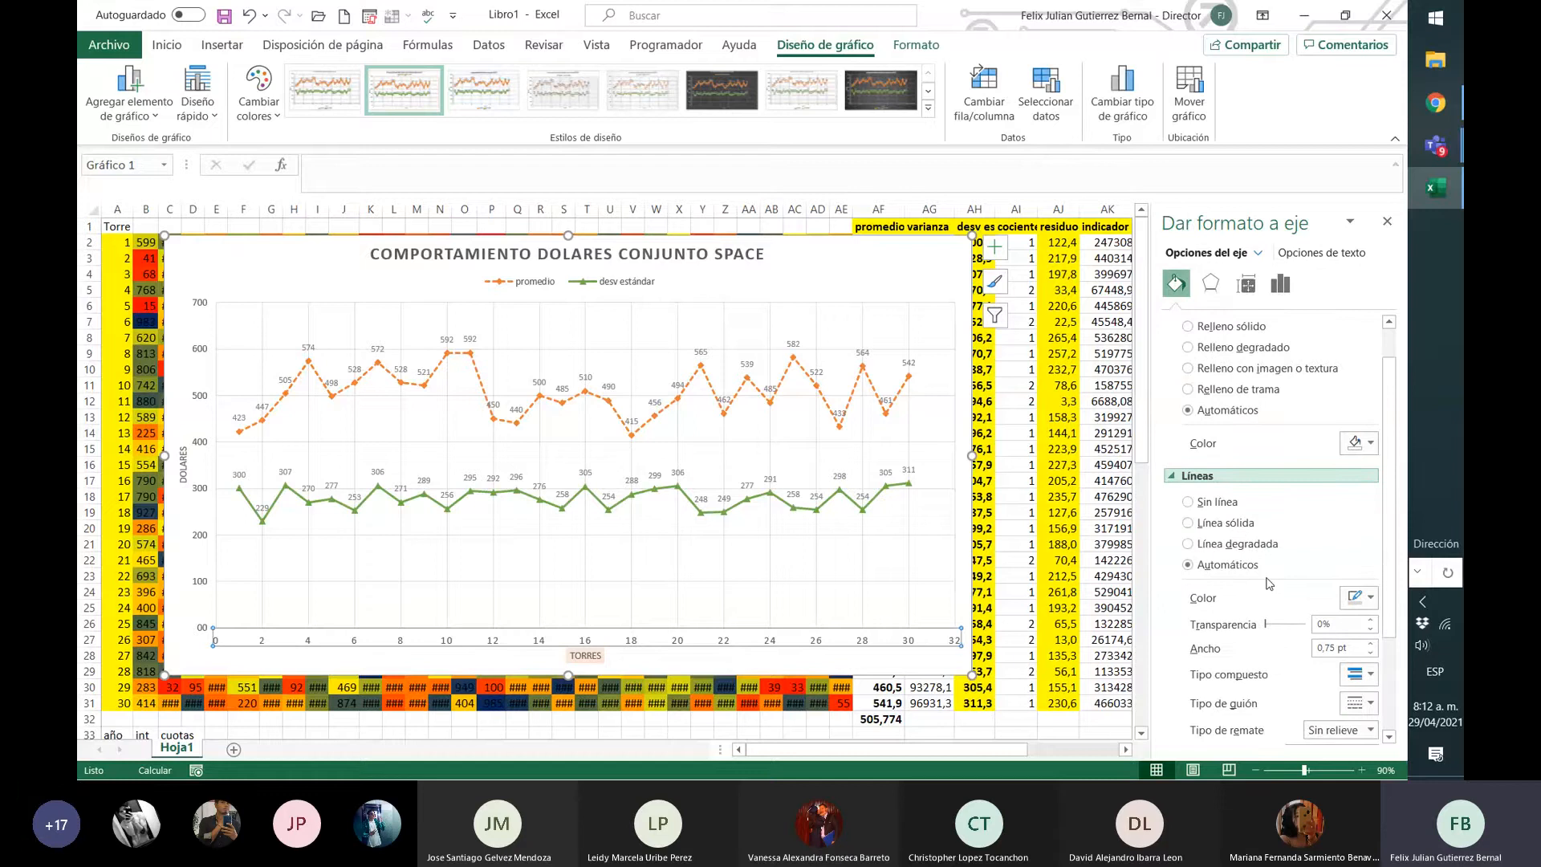
- Add a new data series to the chart, taking its name from the banca header in cell AO1
click(817, 273)
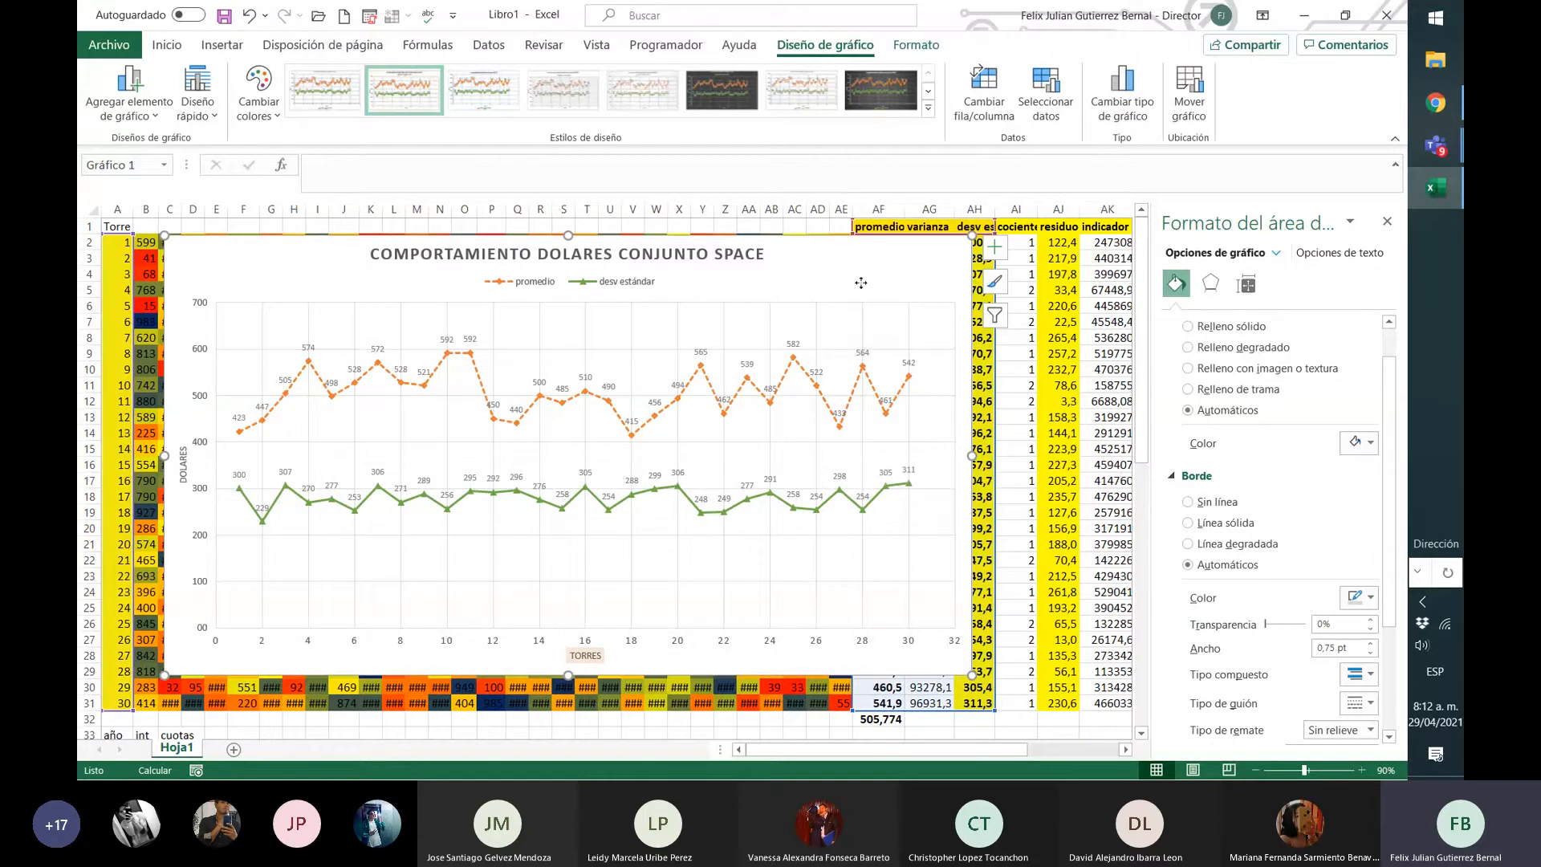
click(1035, 104)
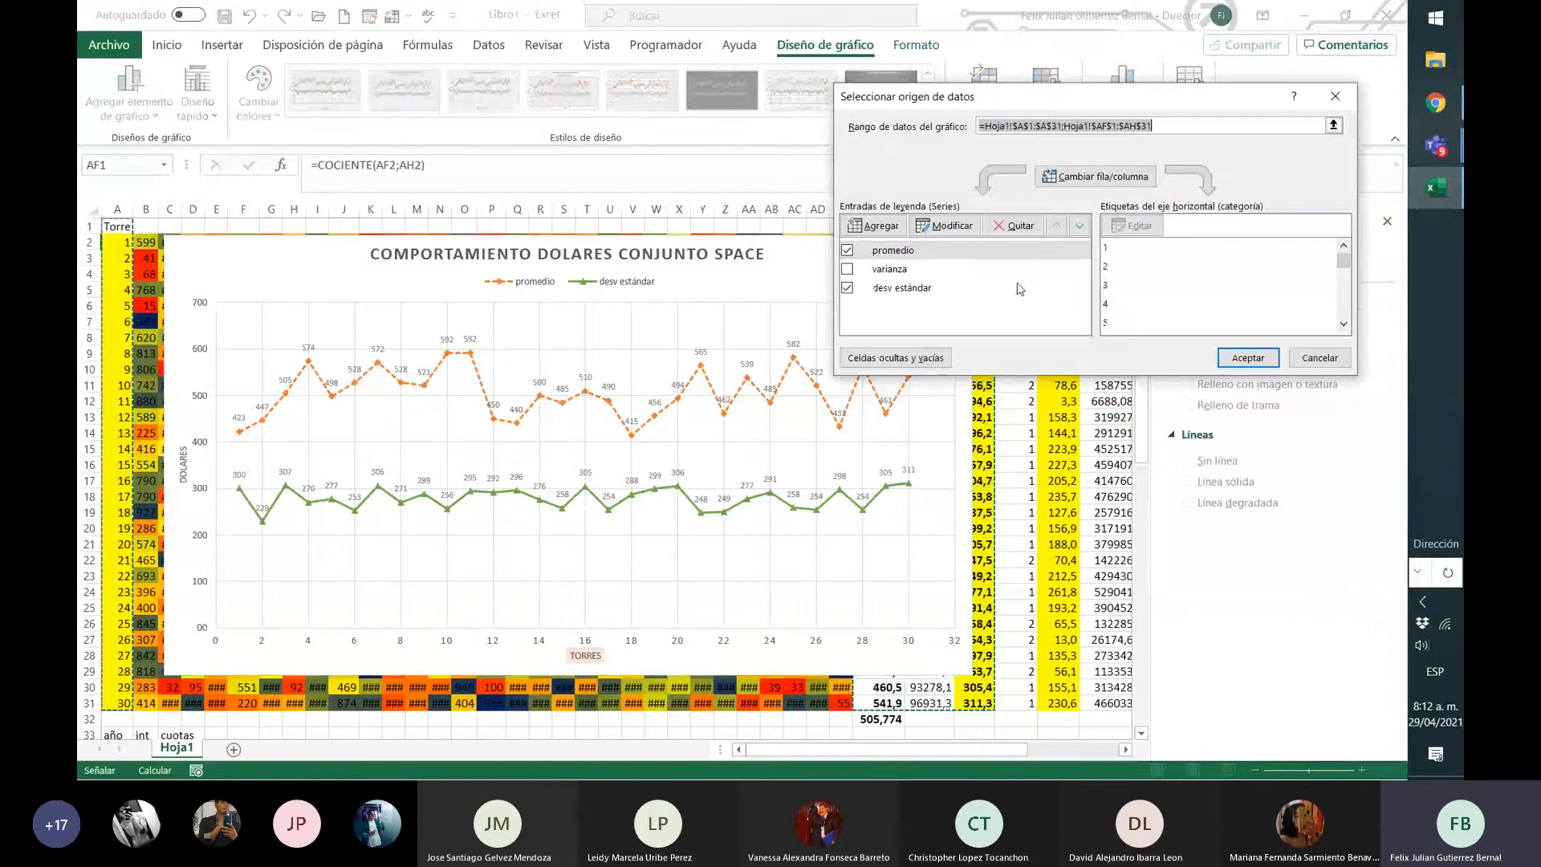
click(875, 225)
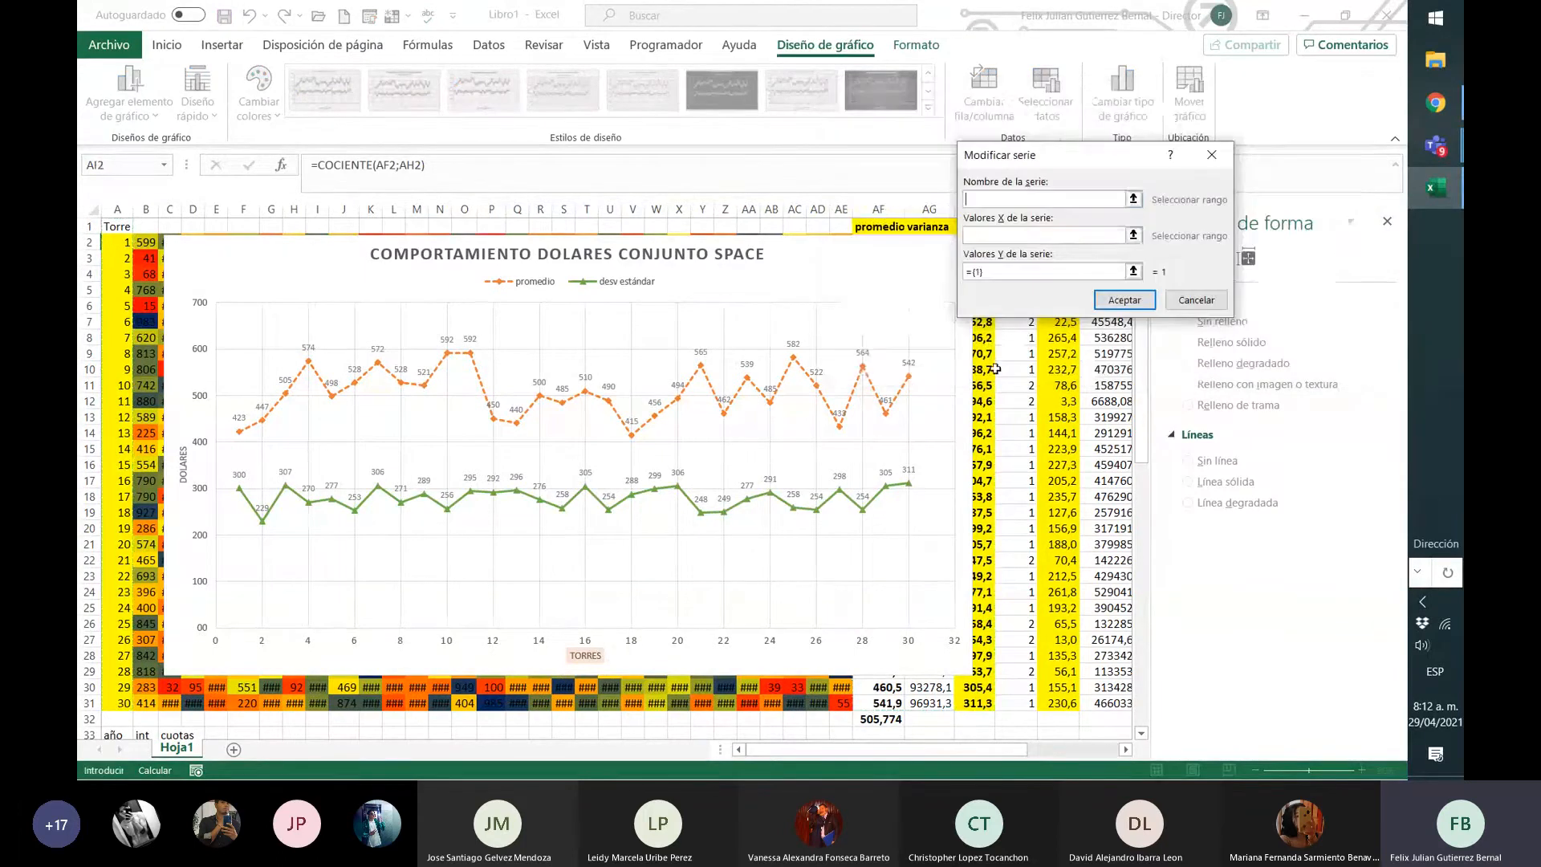
click(1133, 199)
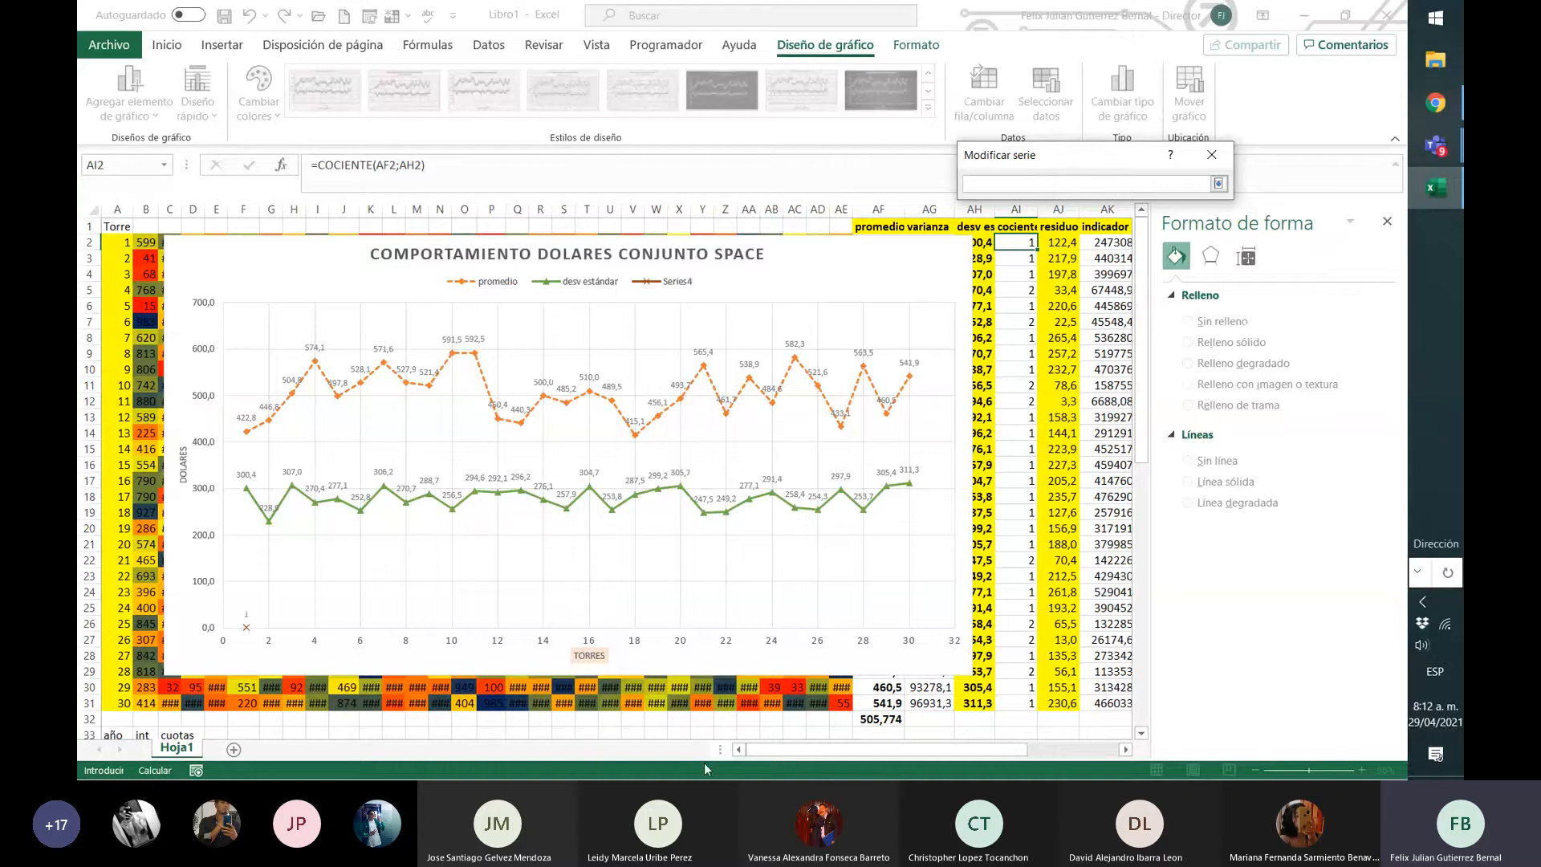
drag(886, 749, 959, 748)
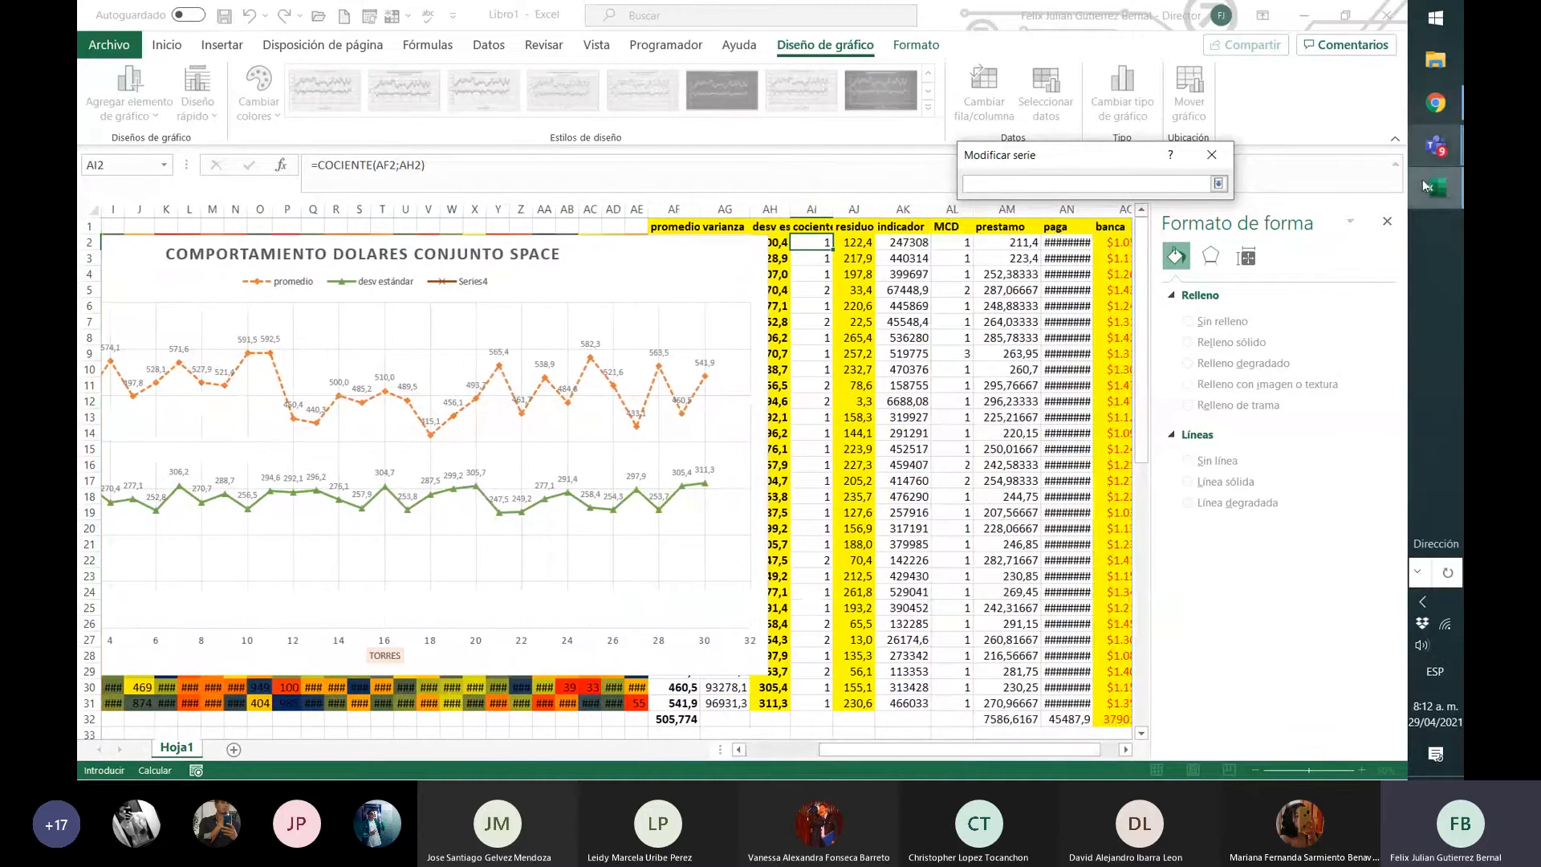
click(1386, 221)
click(1127, 227)
click(1217, 184)
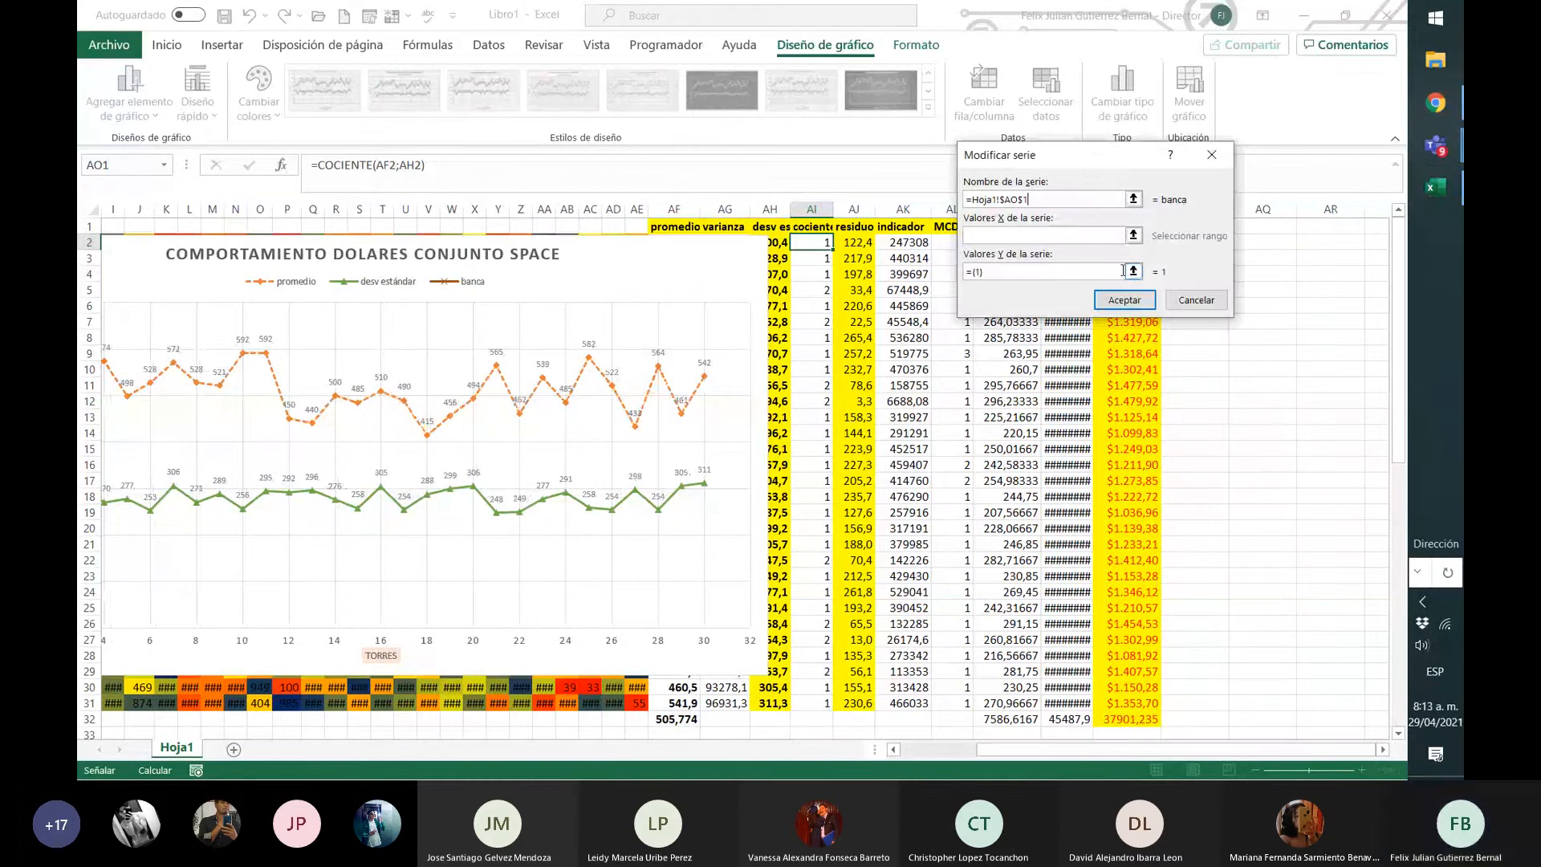
- Set the banca series' X values to the Torre numbers in A2:A31
click(1135, 235)
mouse_move(1124, 247)
mouse_down()
mouse_move(1122, 276)
mouse_move(1123, 244)
mouse_up()
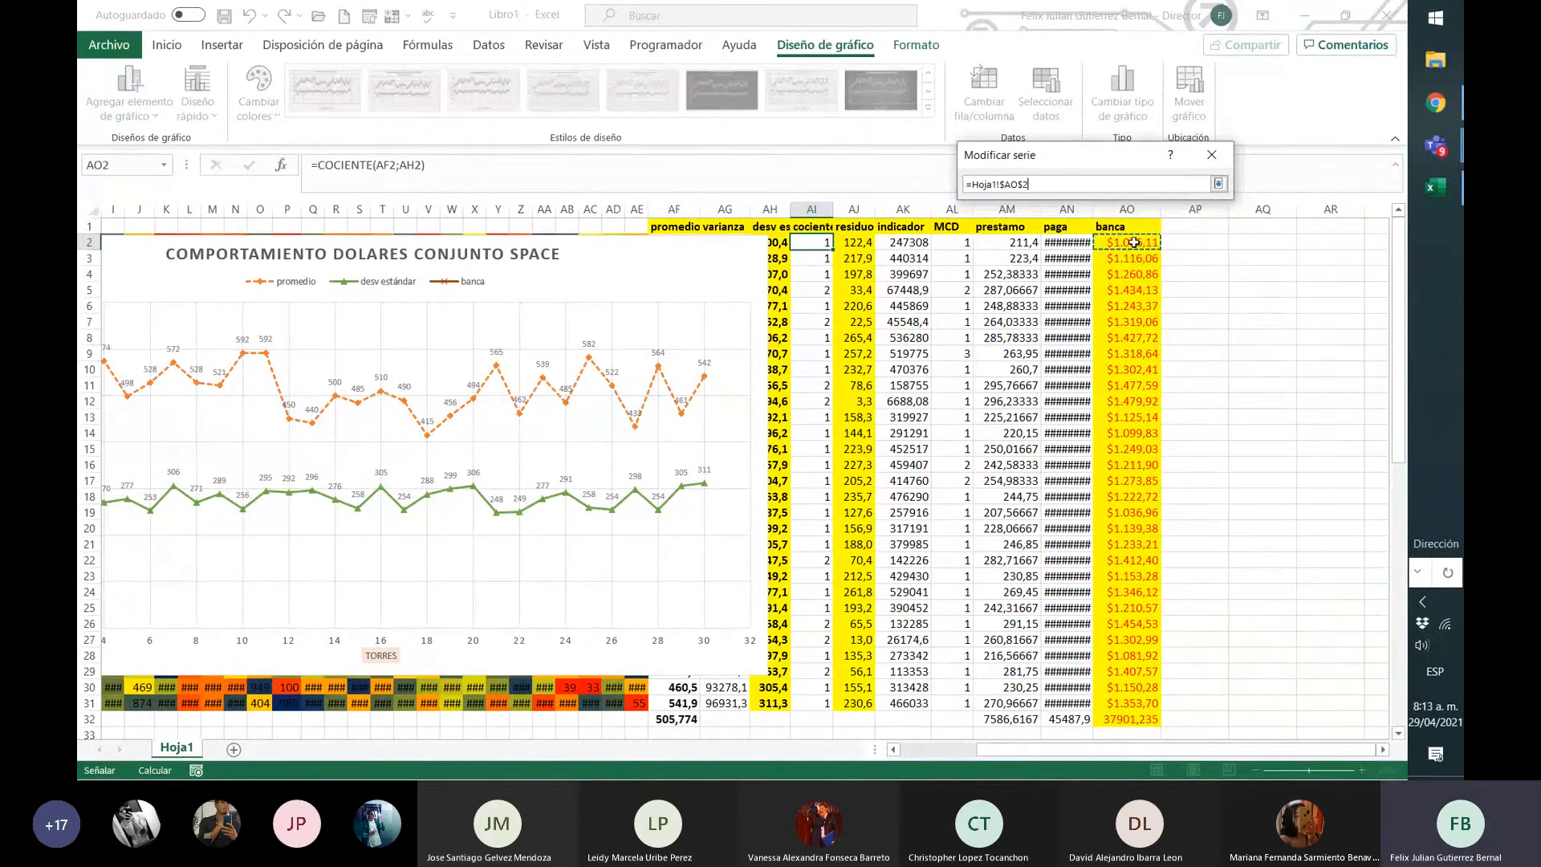
click(927, 759)
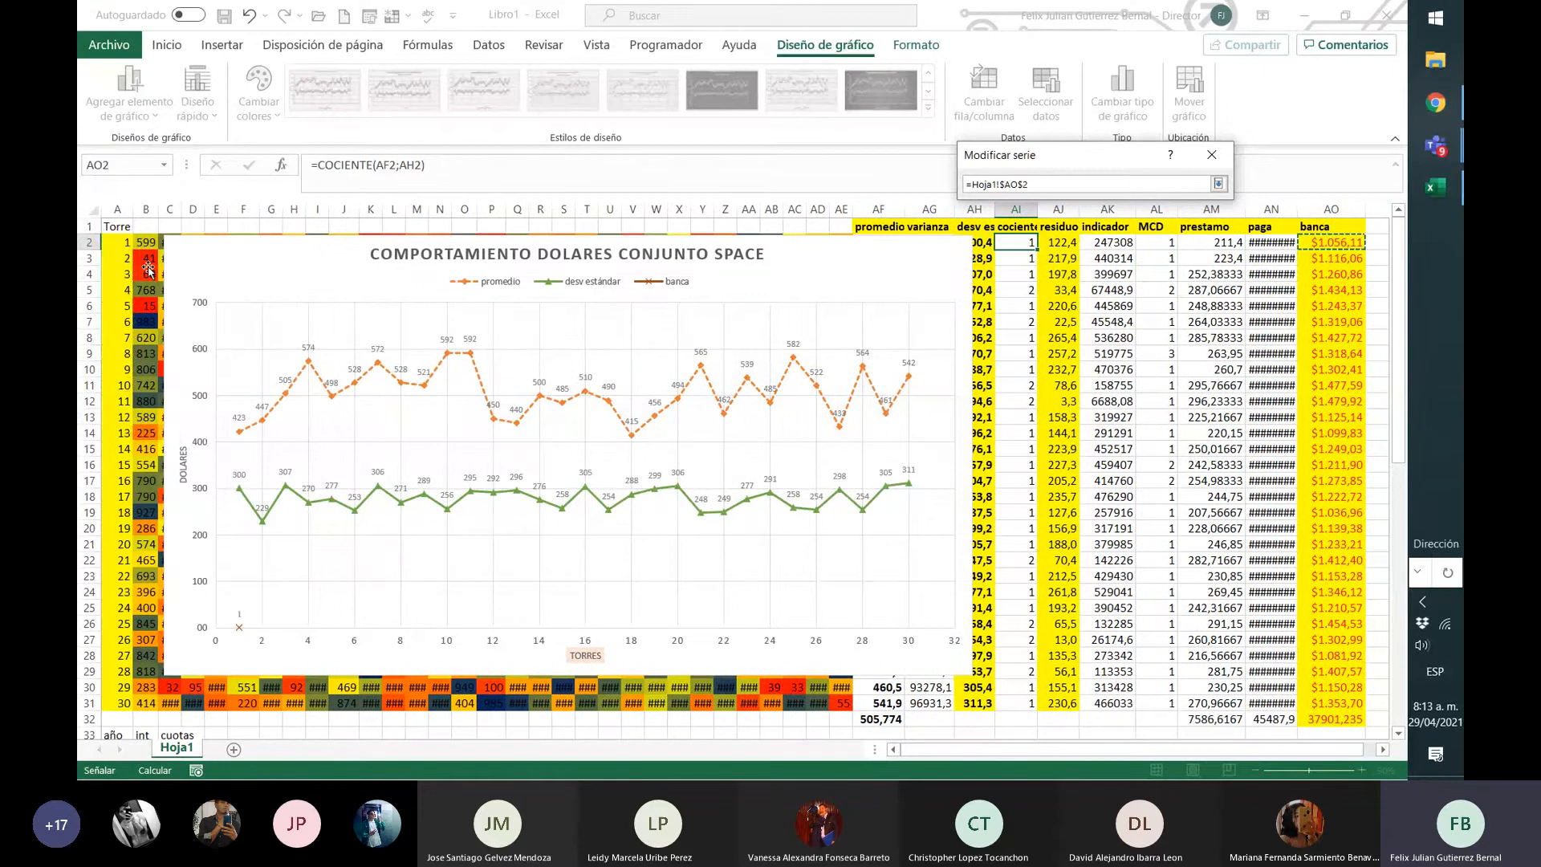
drag(121, 241, 119, 704)
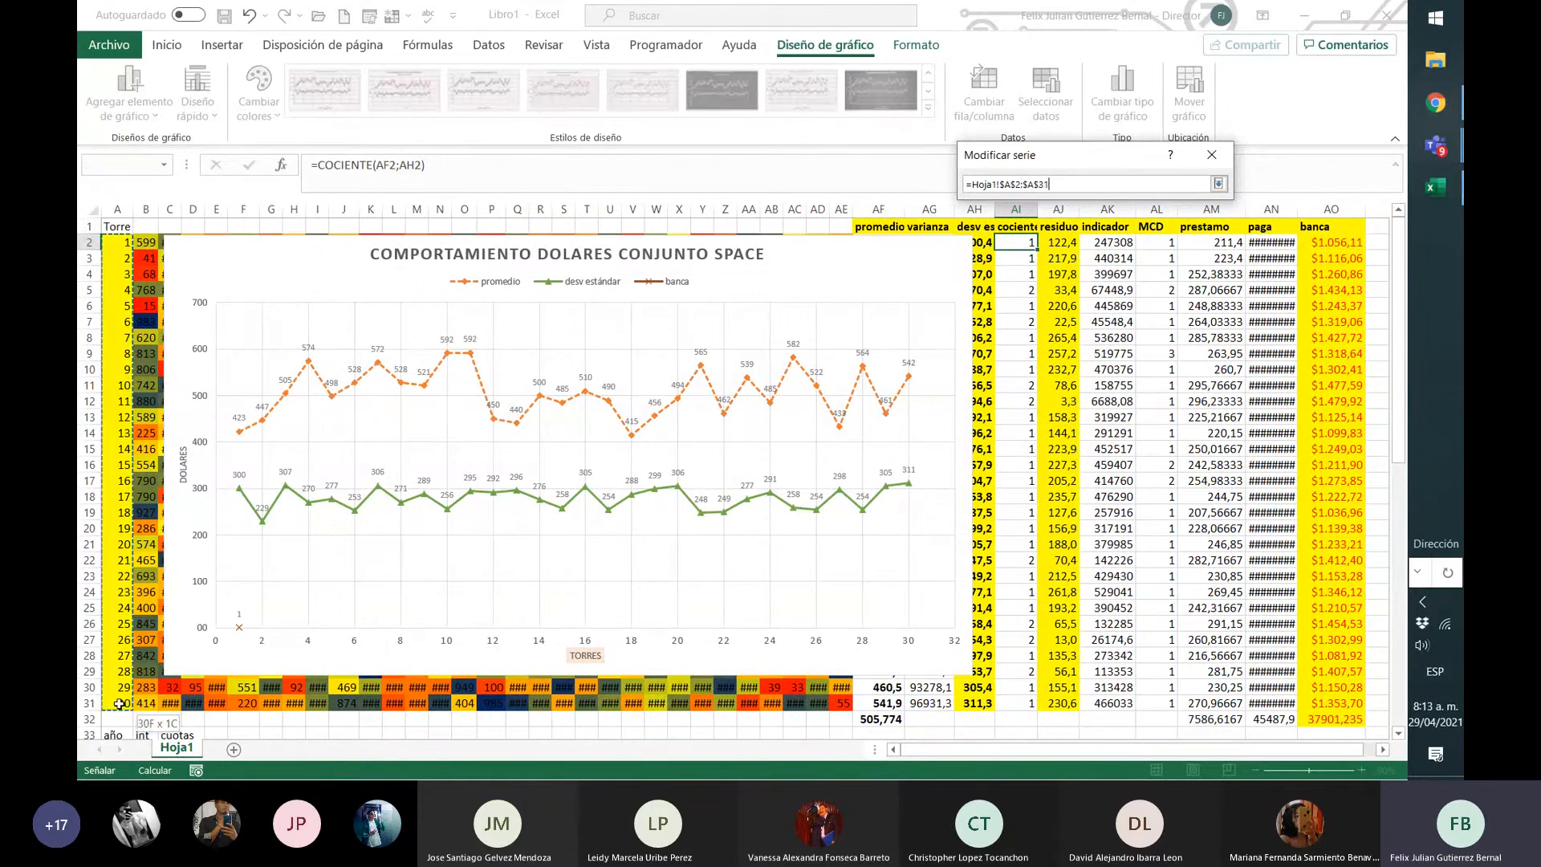
click(1219, 184)
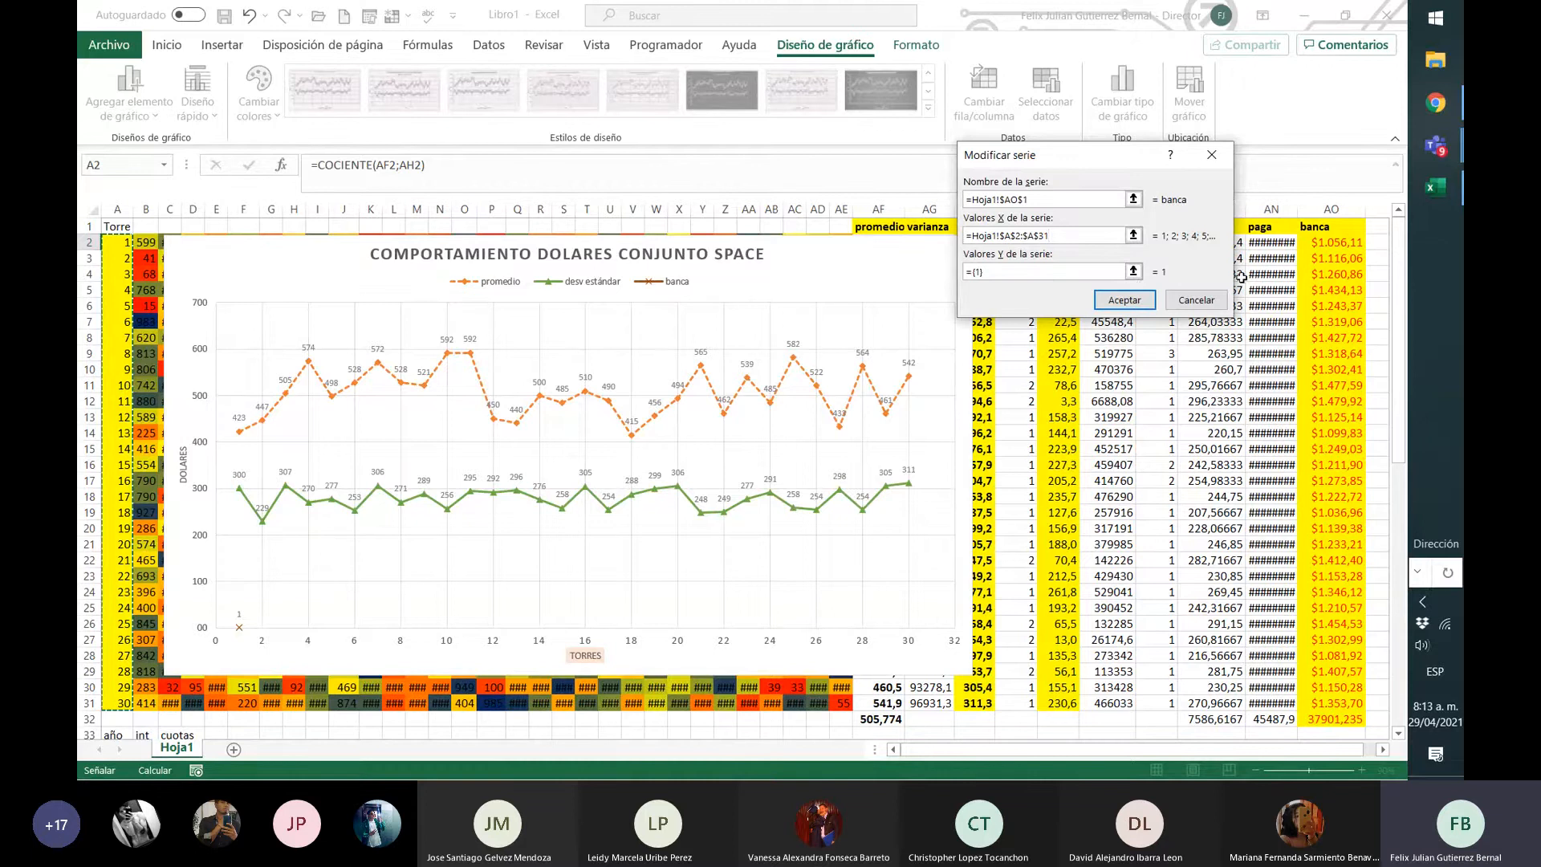
- Set the banca series' Y values to AO2:AO31 and apply the updated data source to the chart
click(1133, 271)
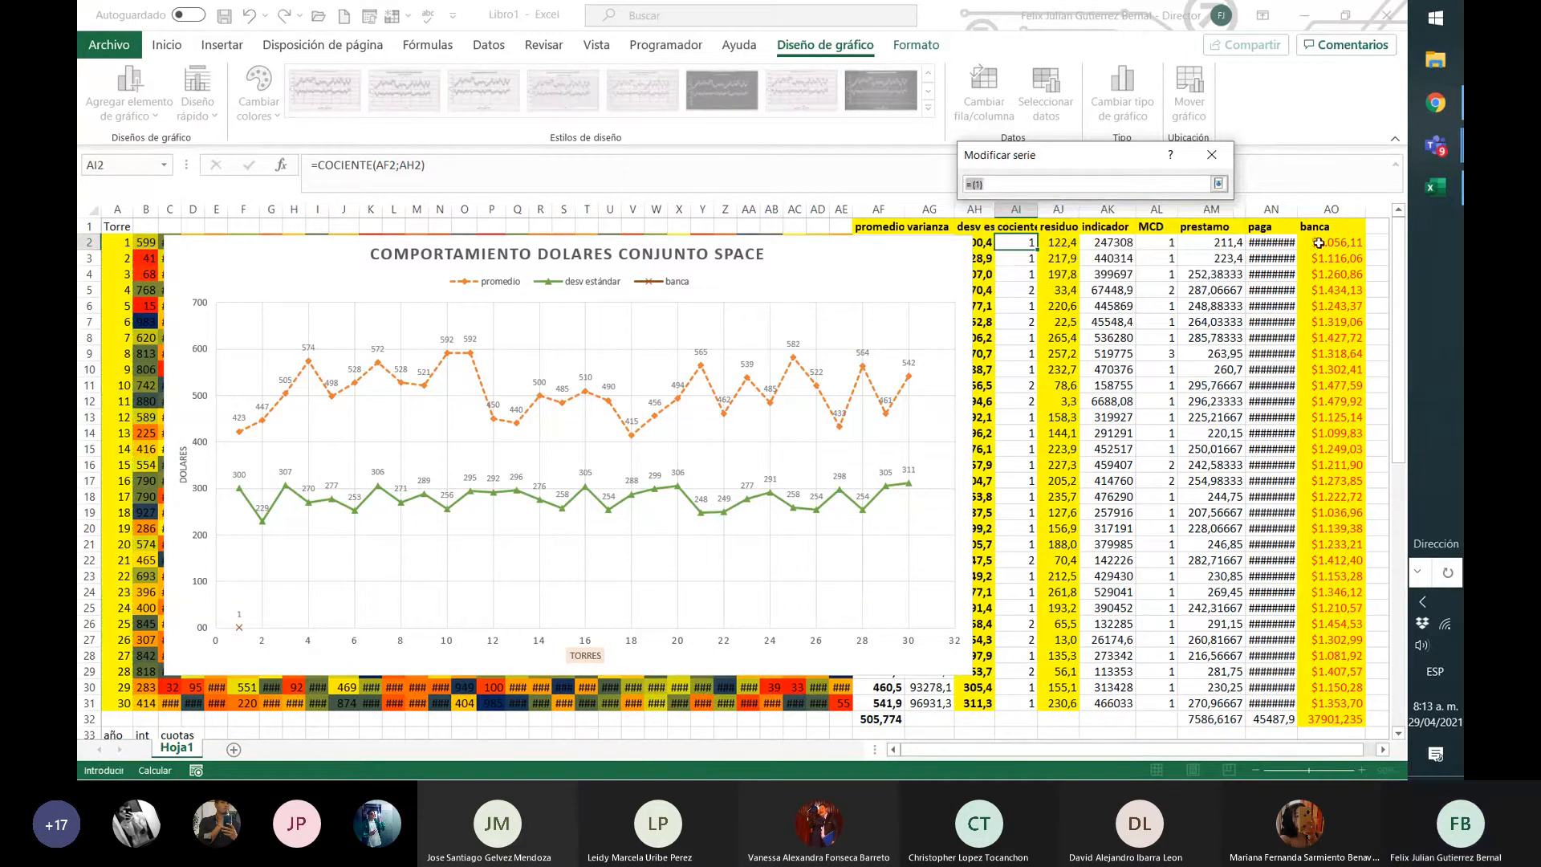
drag(1319, 242, 1295, 683)
drag(1299, 683, 1335, 651)
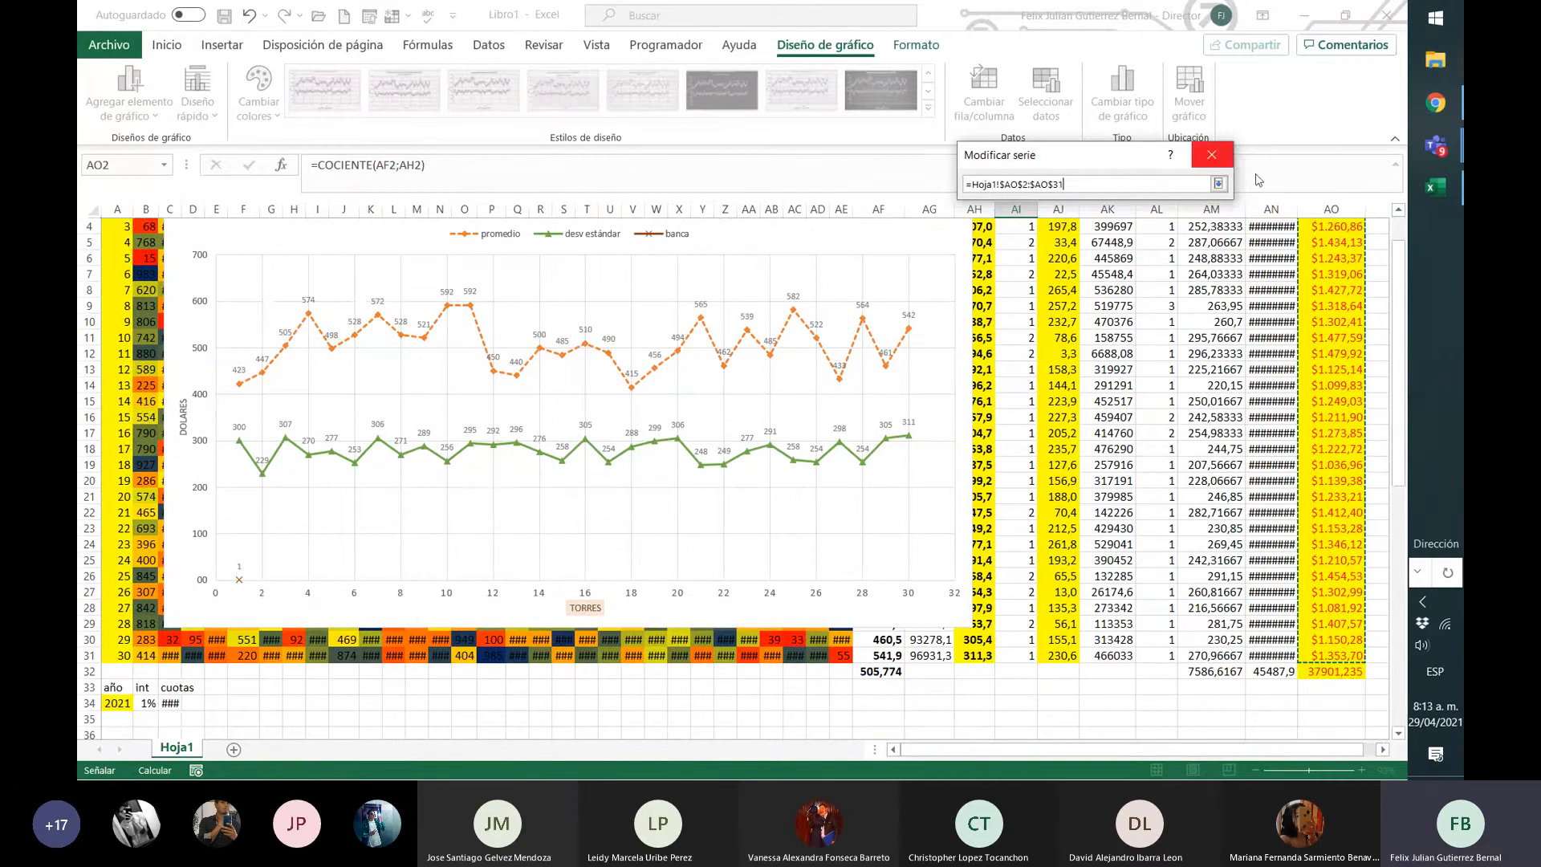
click(1218, 184)
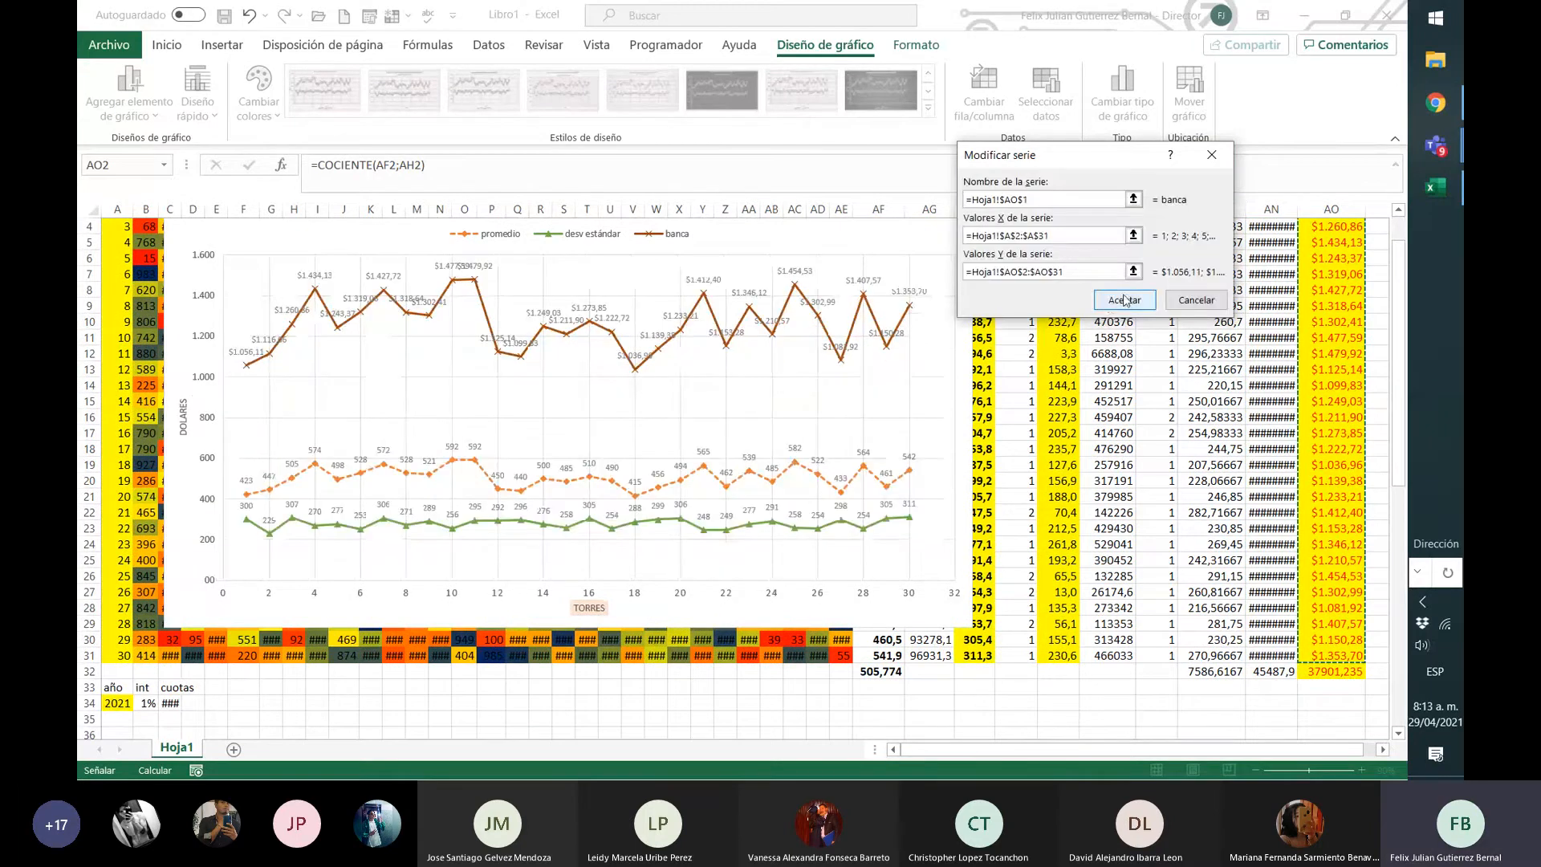
click(1109, 304)
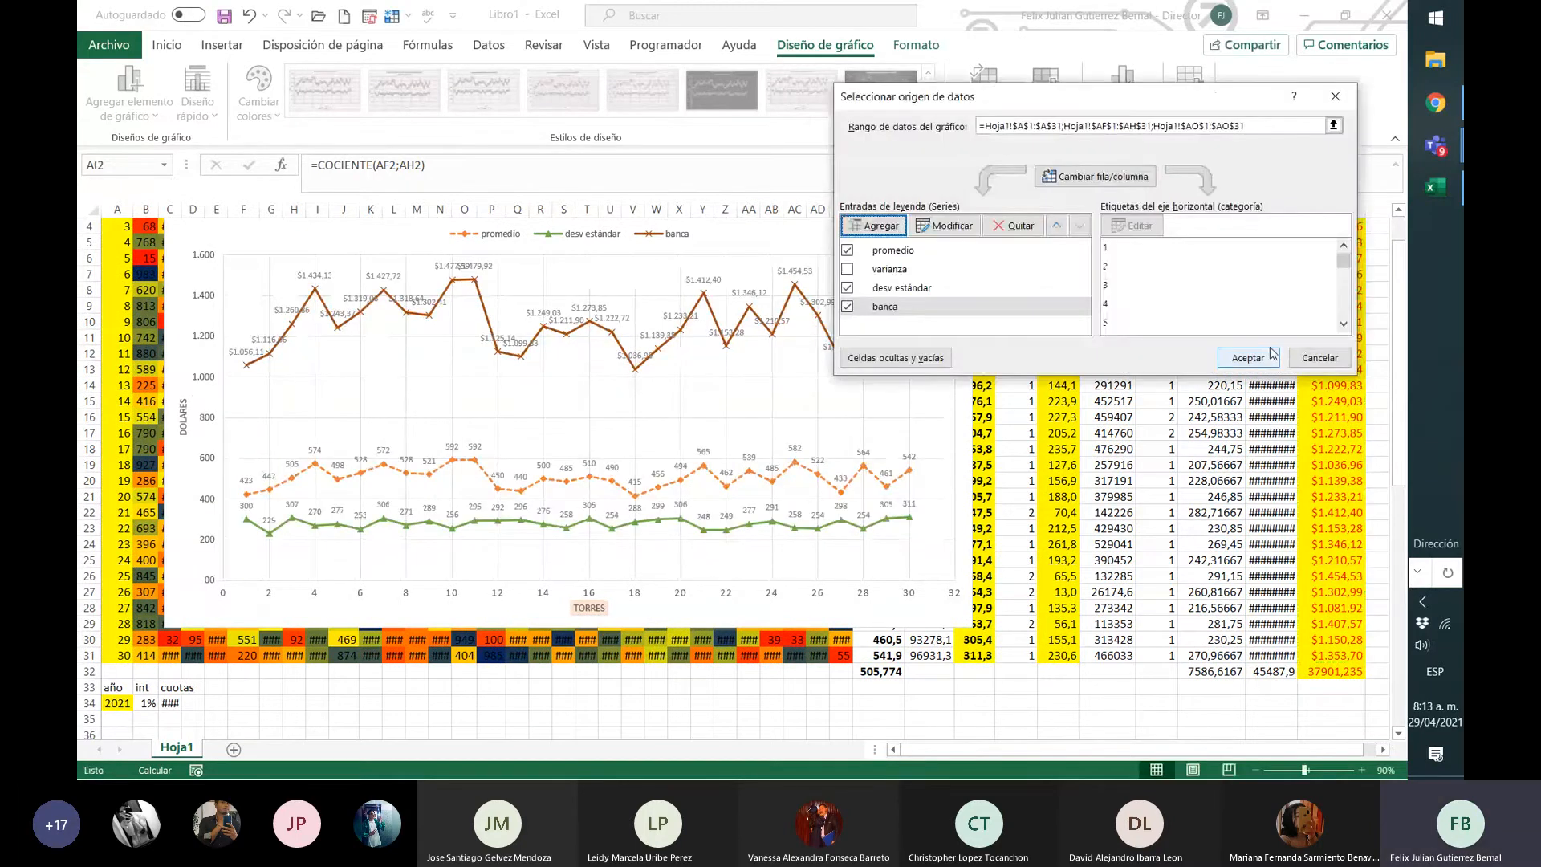
click(1246, 358)
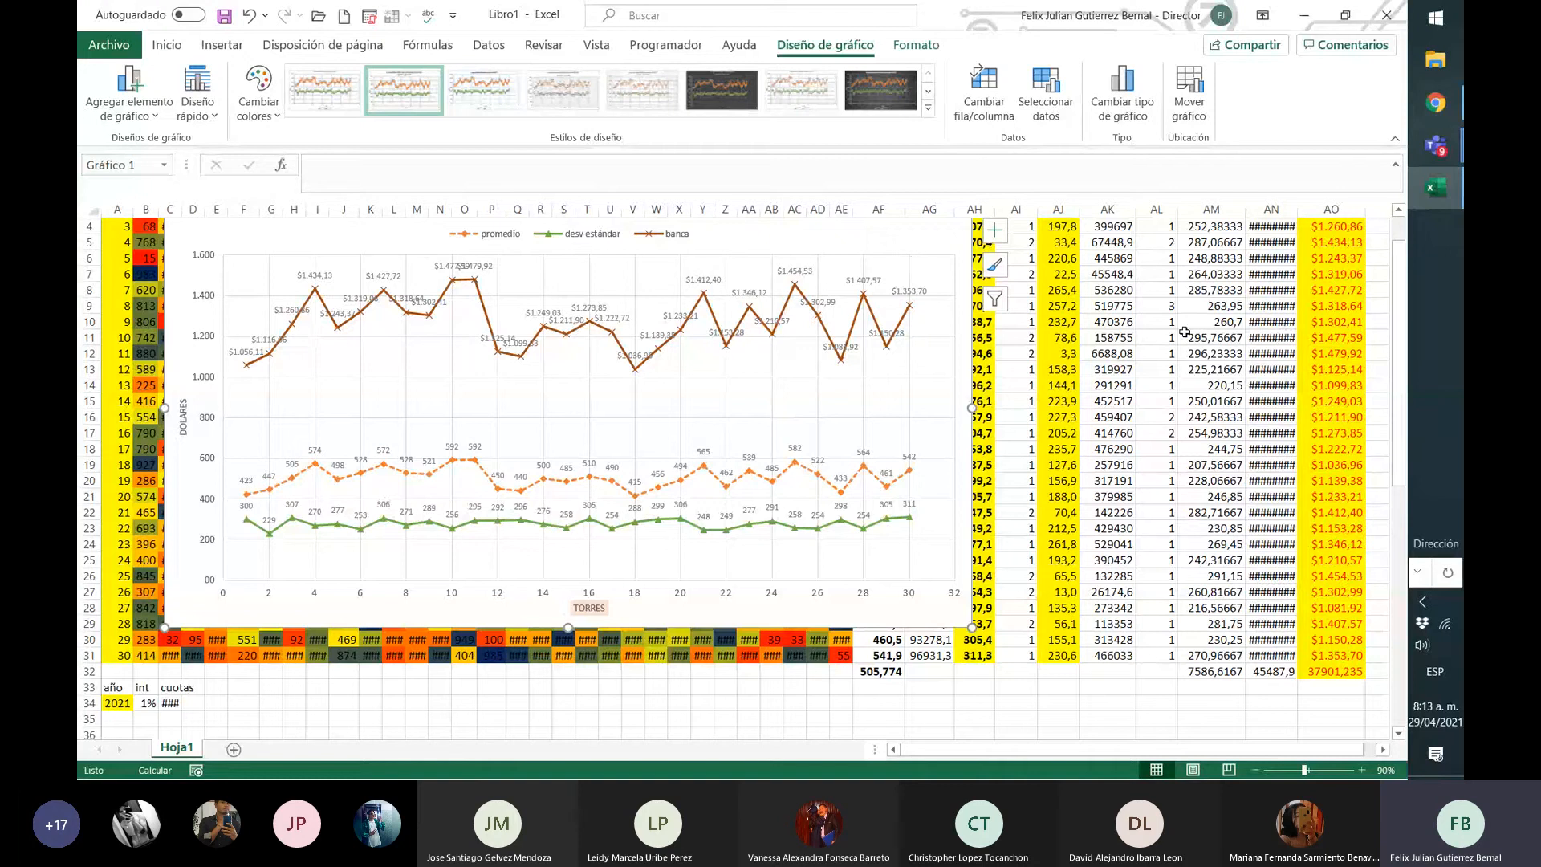
- Move the whole chart down the sheet by about one row
click(1206, 449)
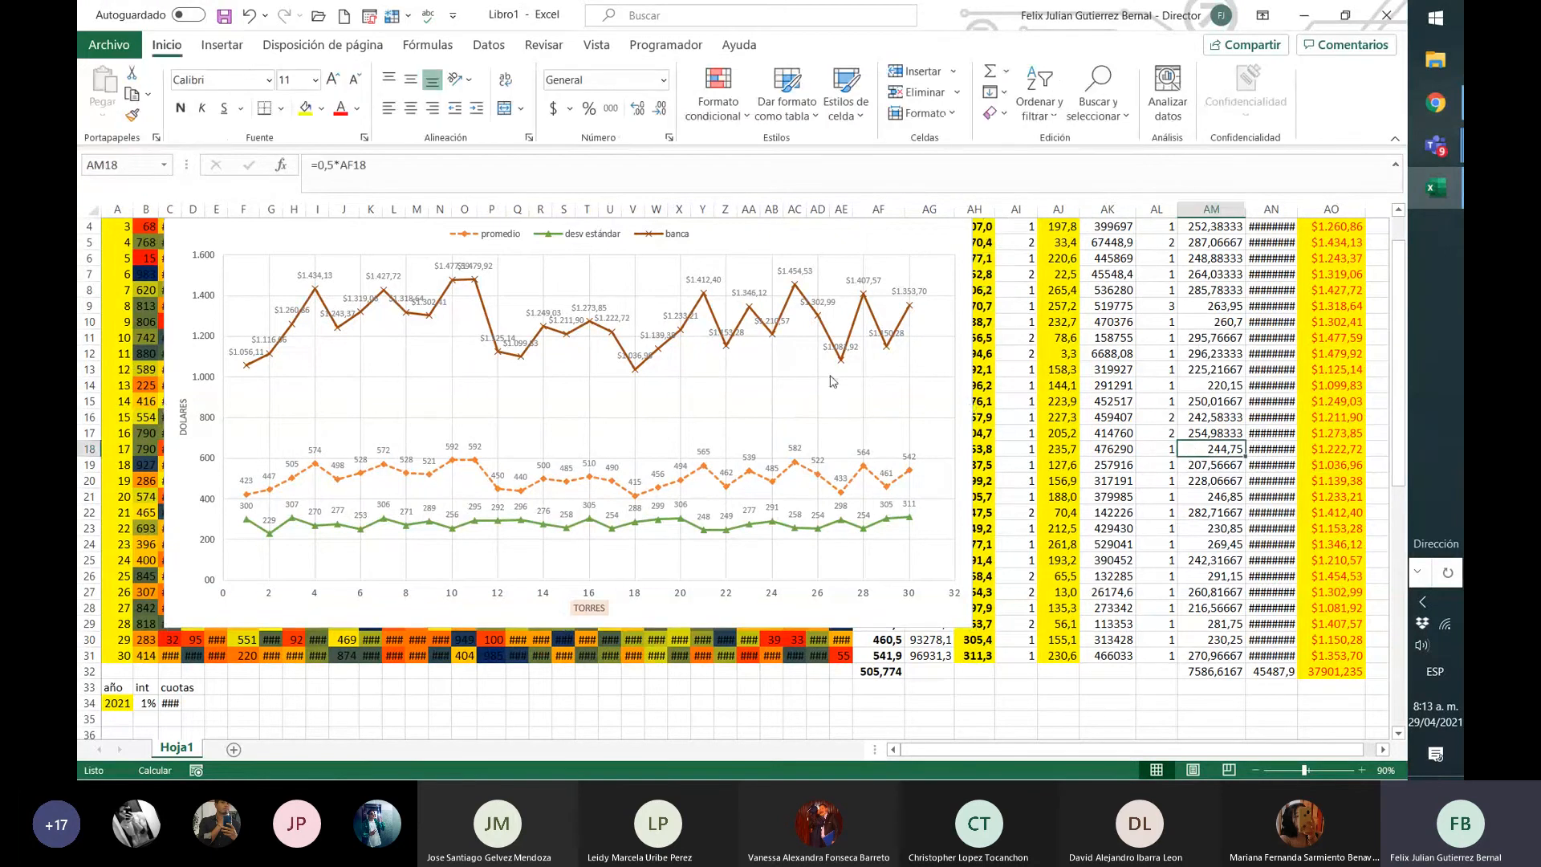
click(913, 269)
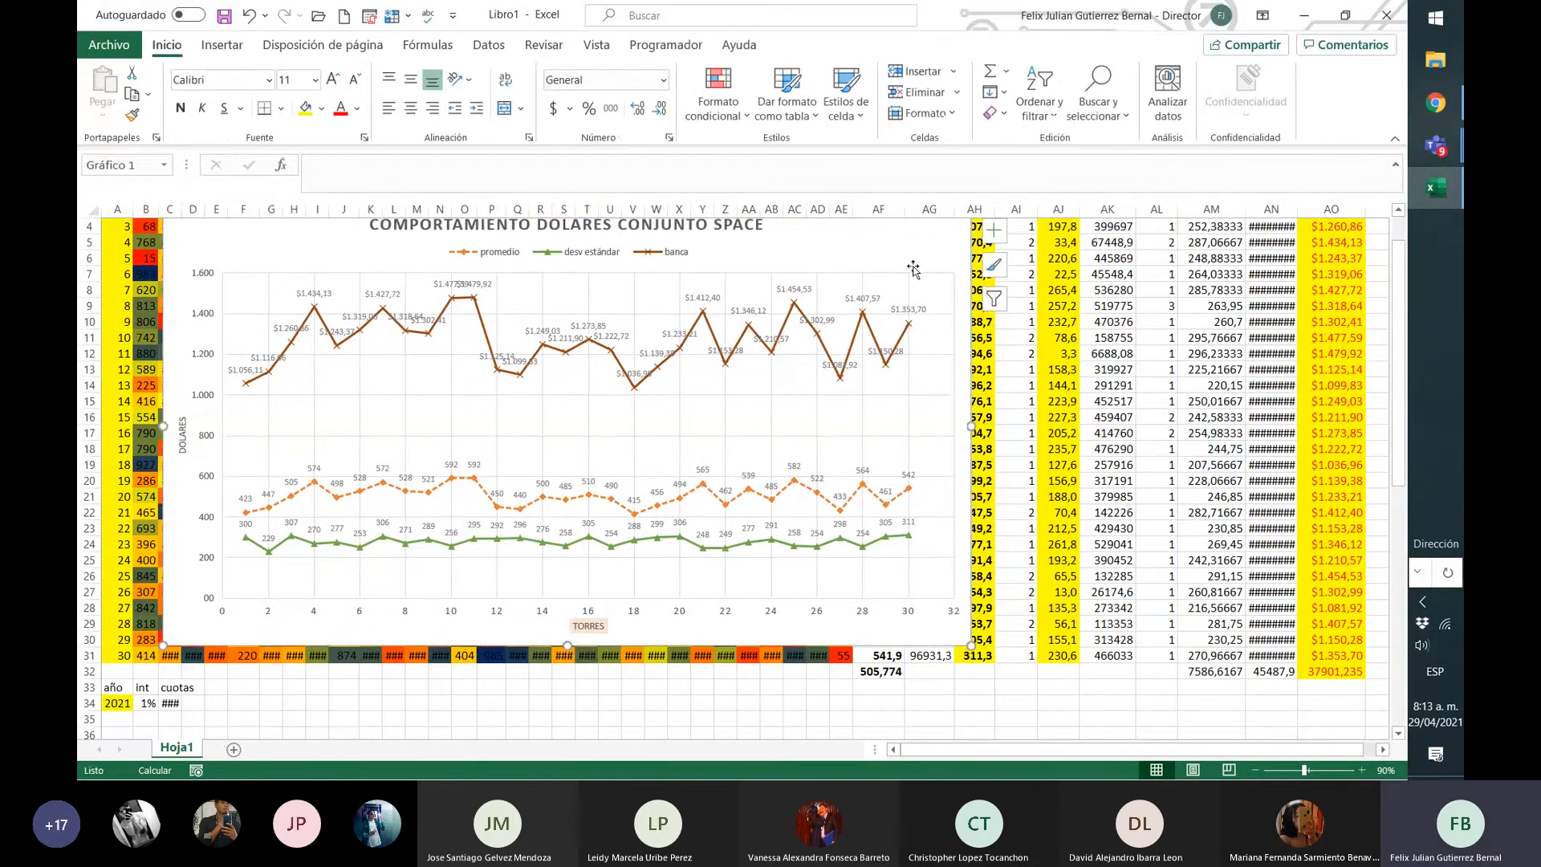
- Switch to the Teams meeting and bring up the meeting action for stopping the recording
mouse_move(1436, 147)
click(1356, 225)
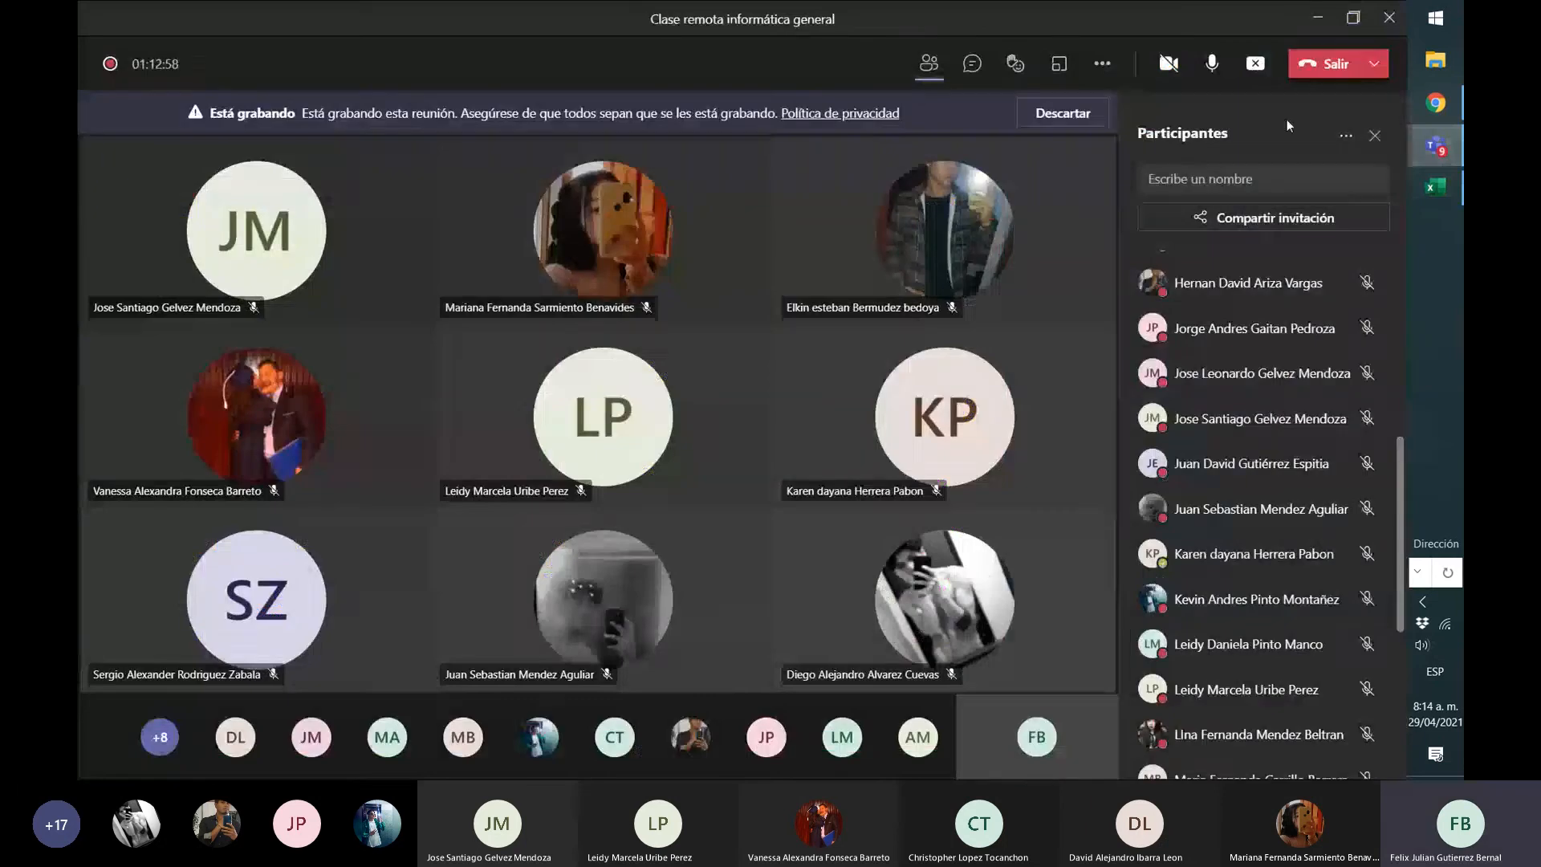
click(1102, 63)
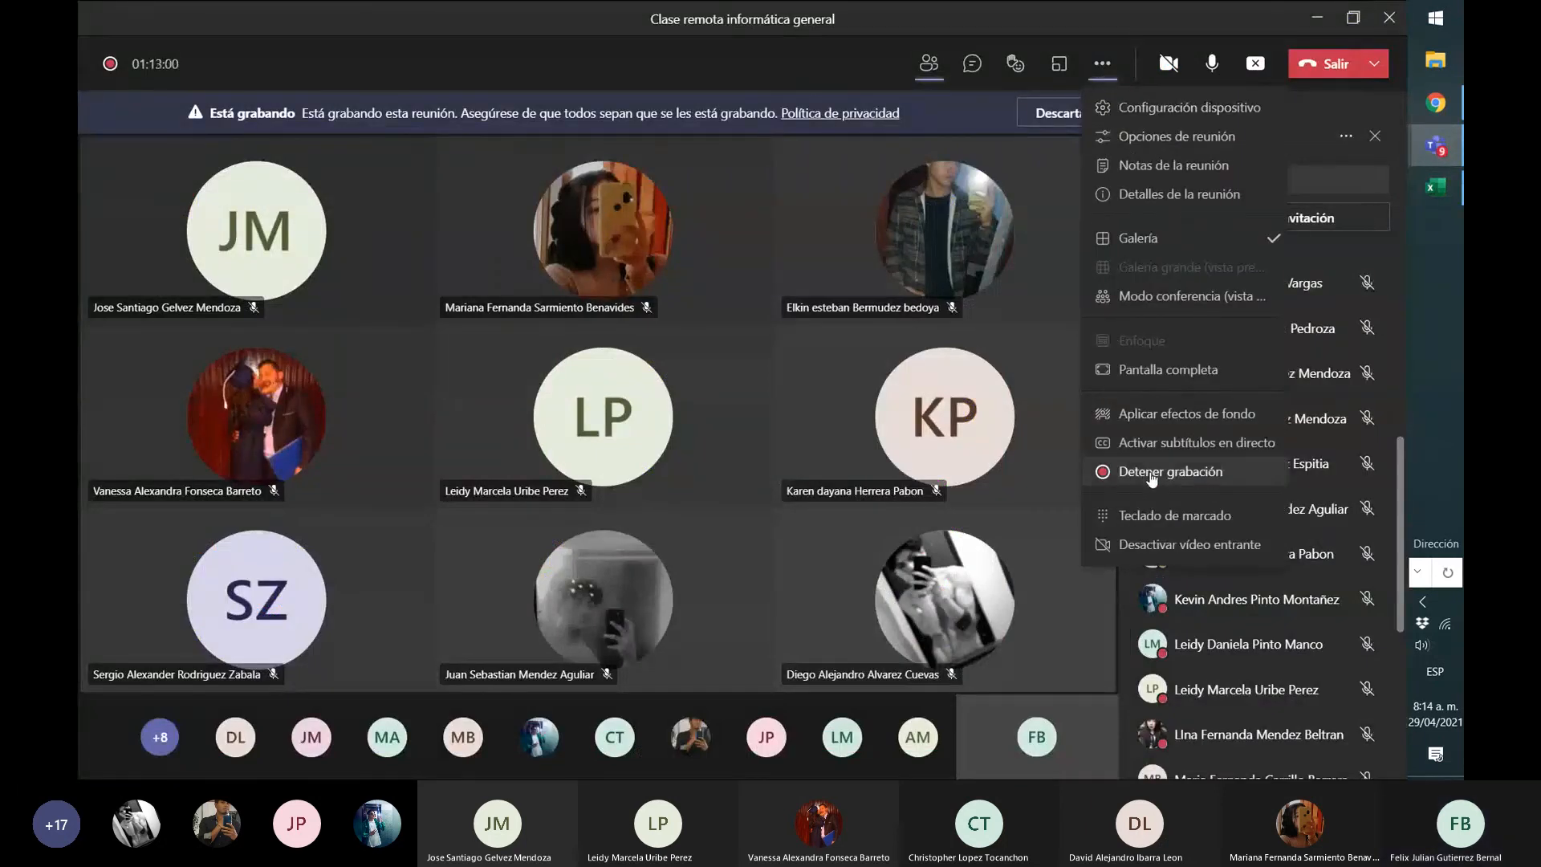